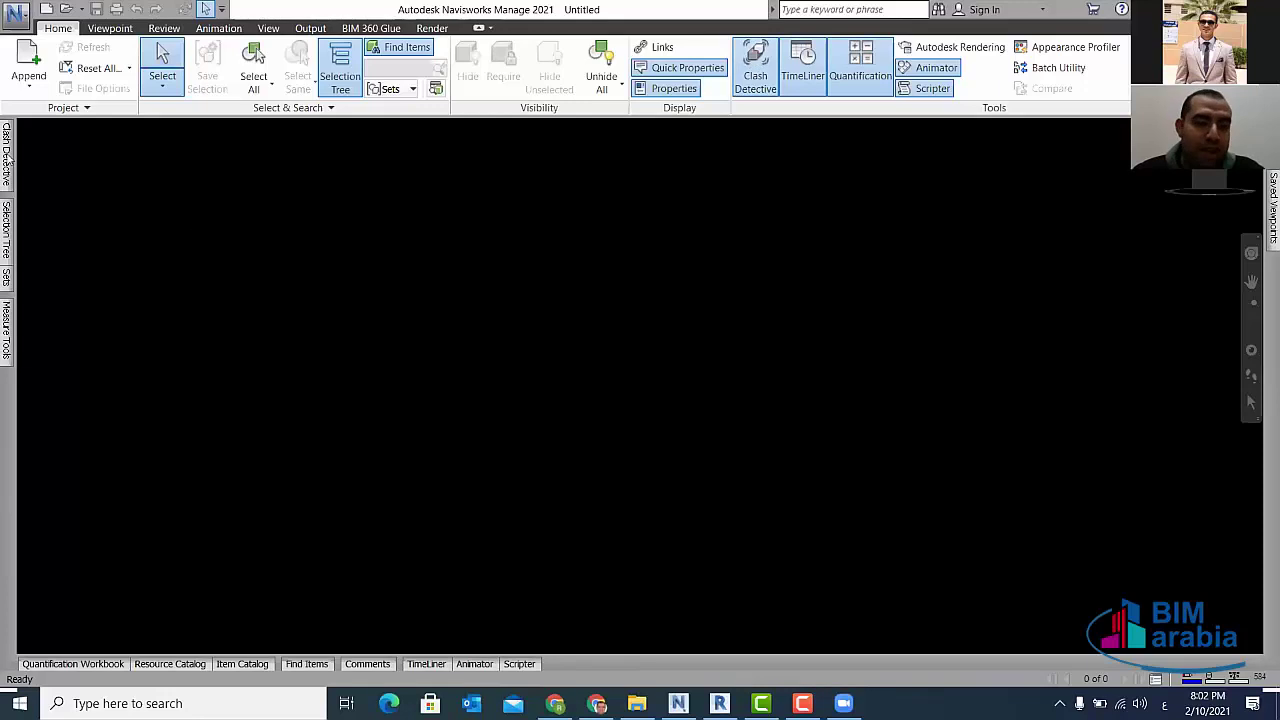
- Pin the Clash Detective panel open and dock the TimeLiner panel
click(7, 155)
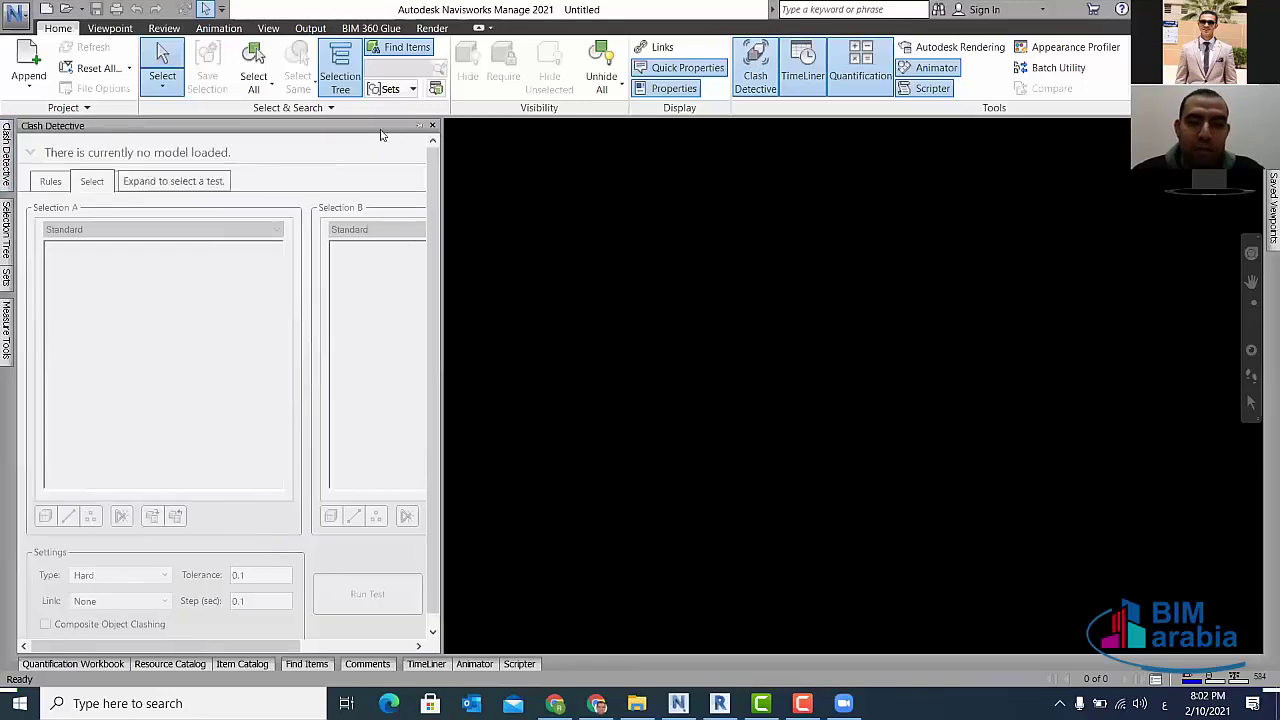
click(418, 128)
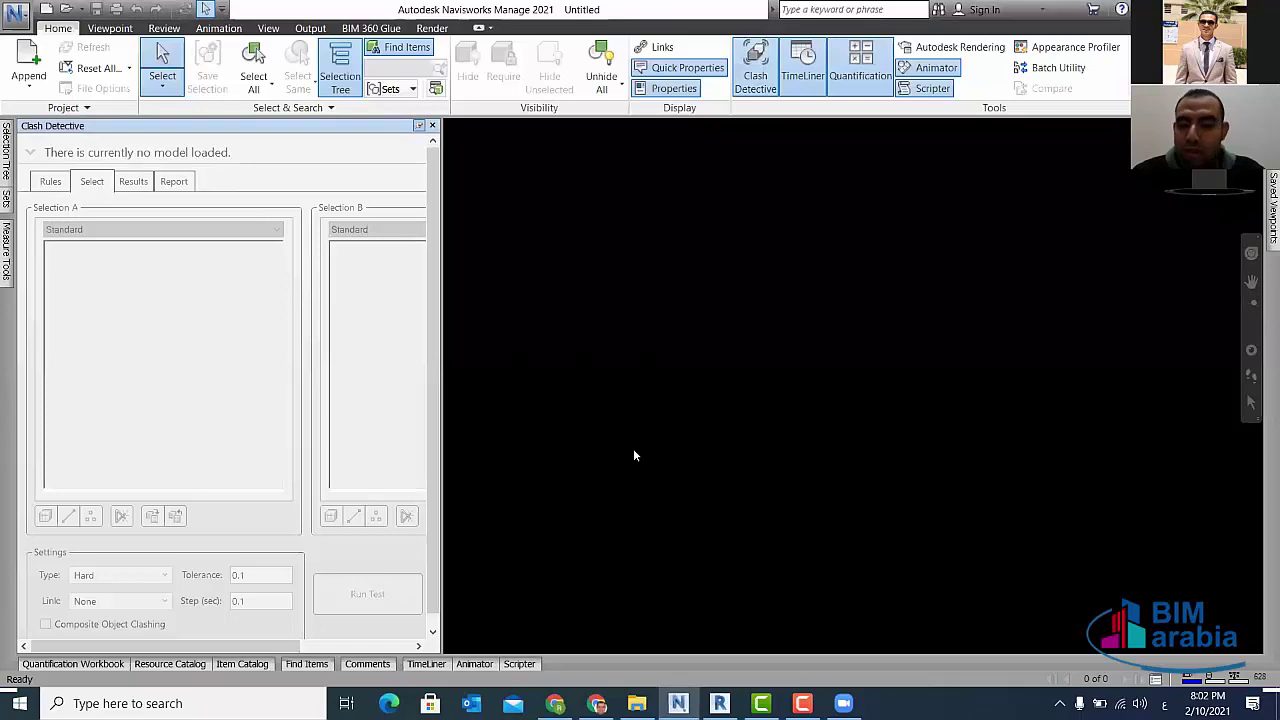
click(425, 665)
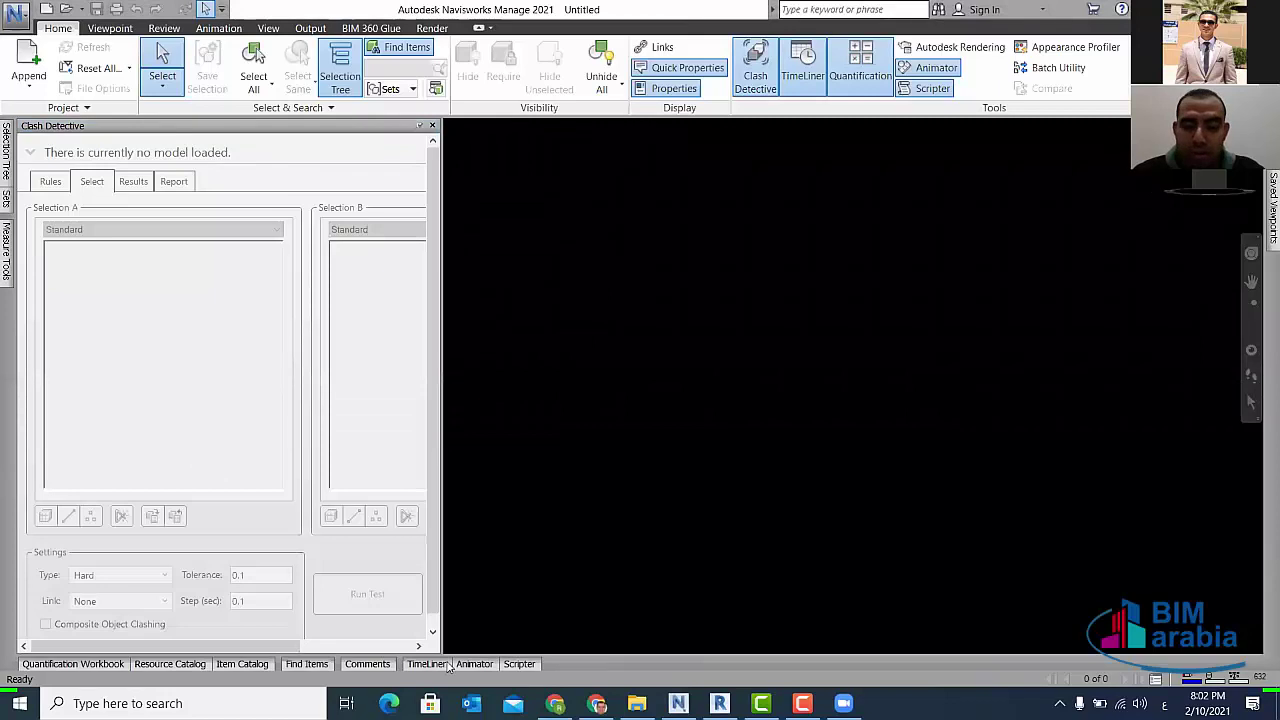
click(449, 666)
click(1241, 394)
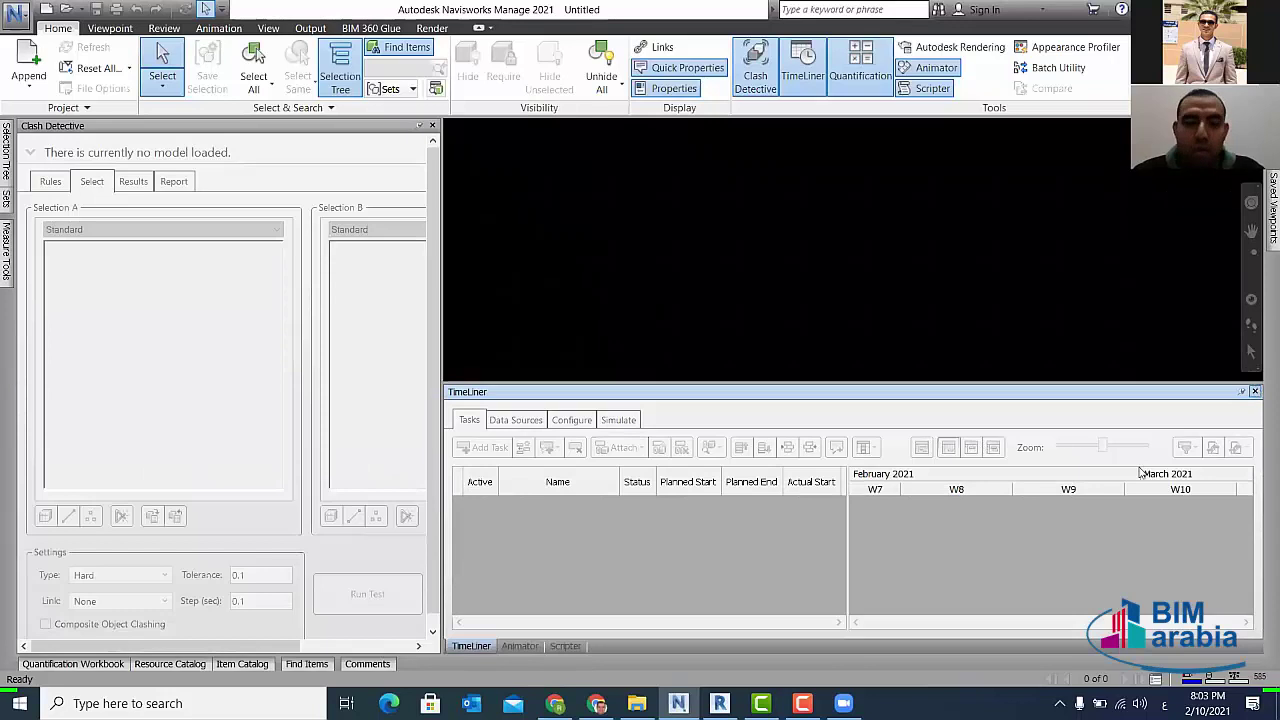
- Close the TimeLiner, Animator and Scripter panels and auto-hide Clash Detective
click(1255, 391)
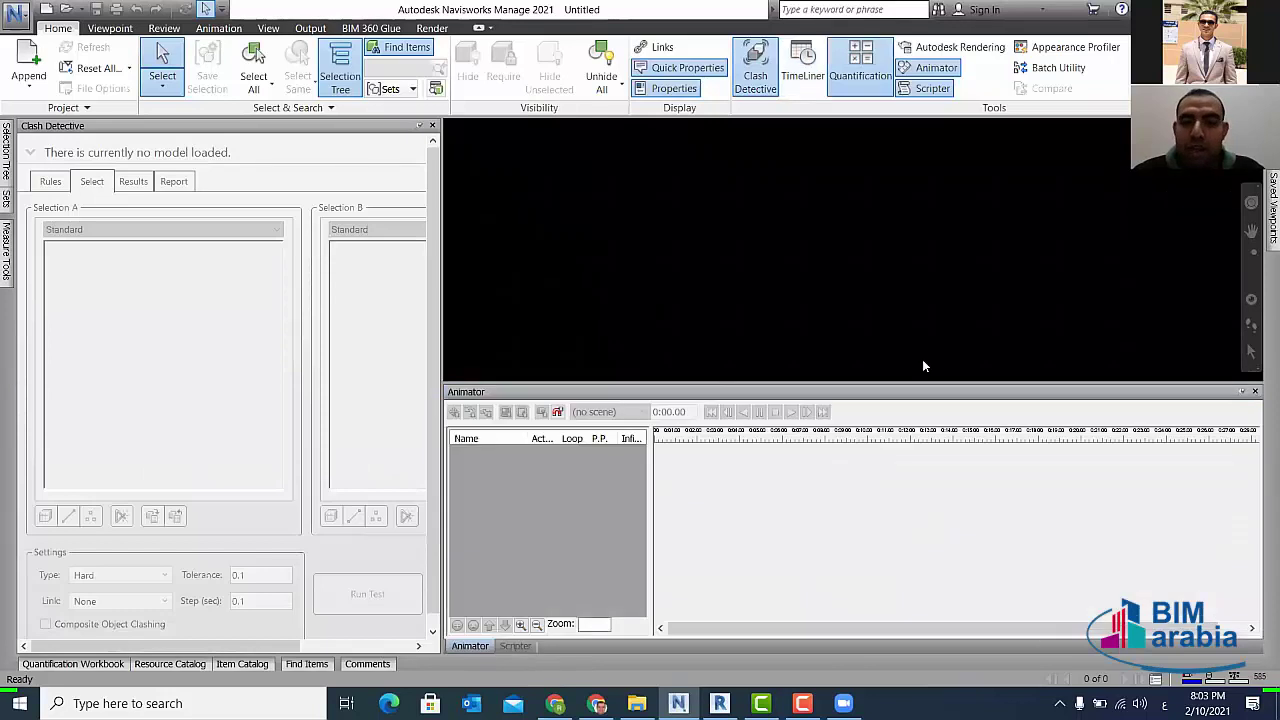
click(1255, 391)
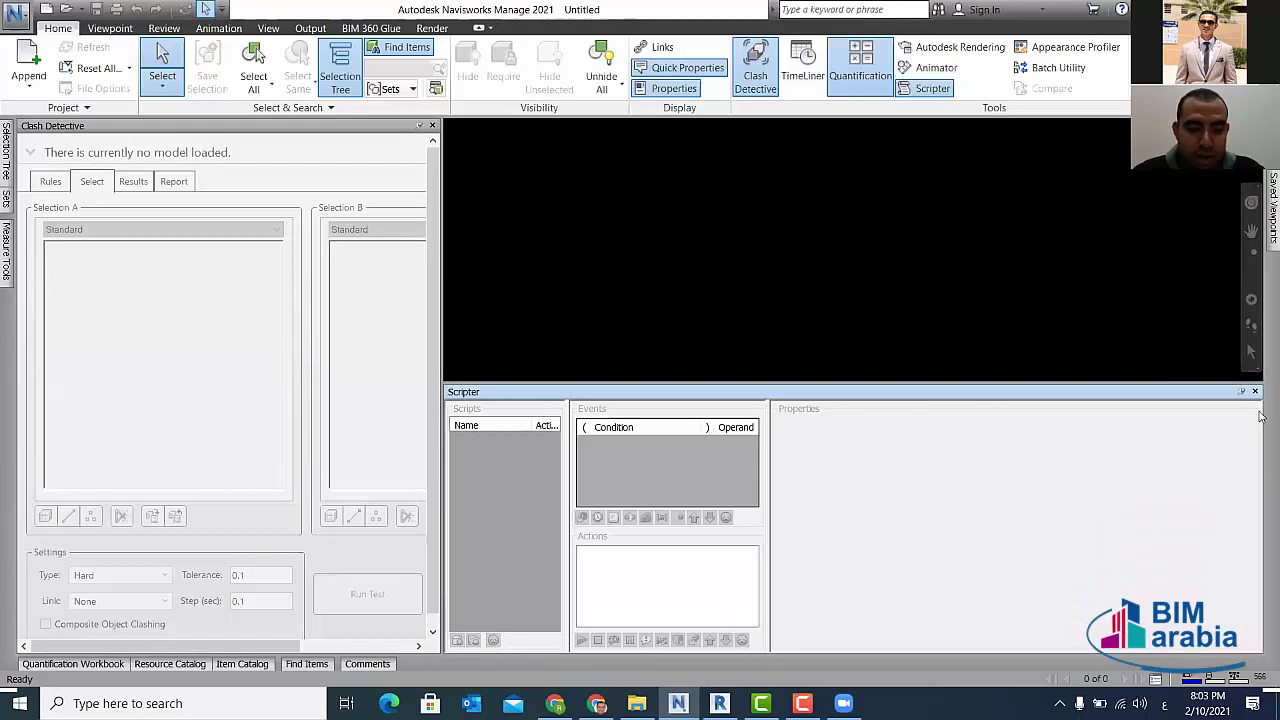
click(1255, 391)
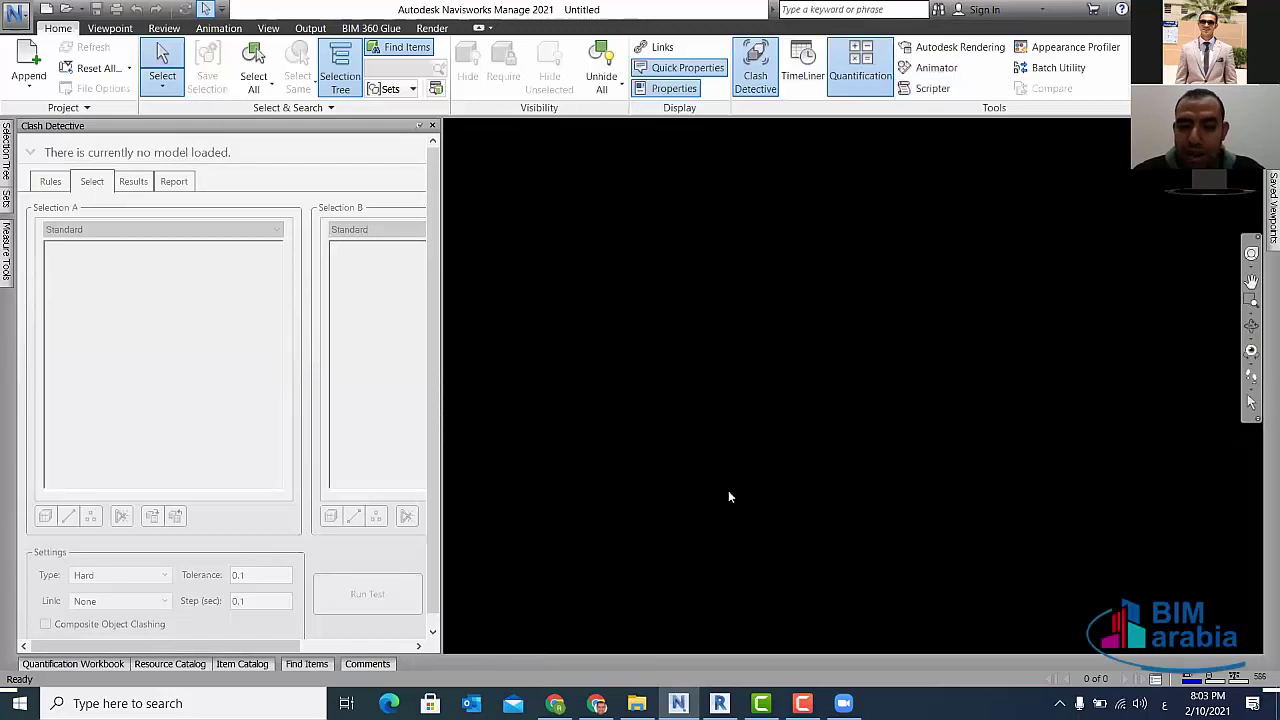
click(420, 127)
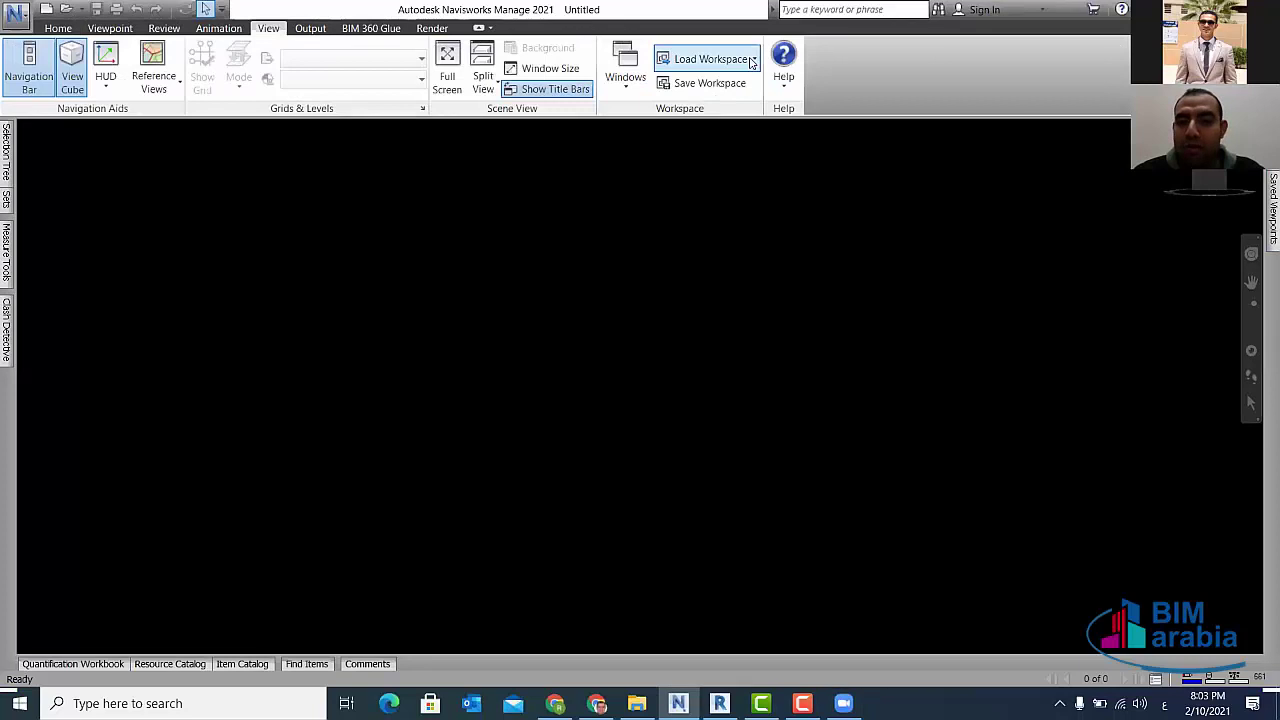
- Load a saved workspace from the View tab's Load Workspace list
click(753, 60)
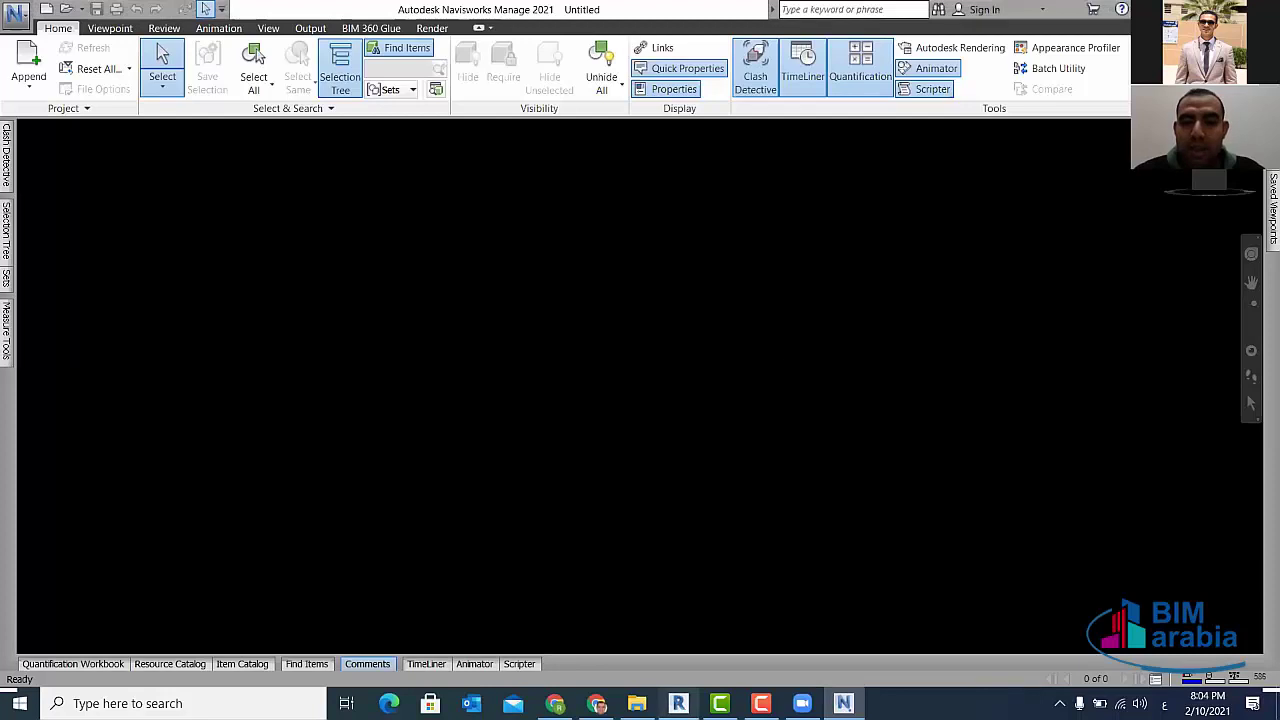
- Switch to Revit and orbit the Arch villa 3D view to its other side
key(alt+Tab)
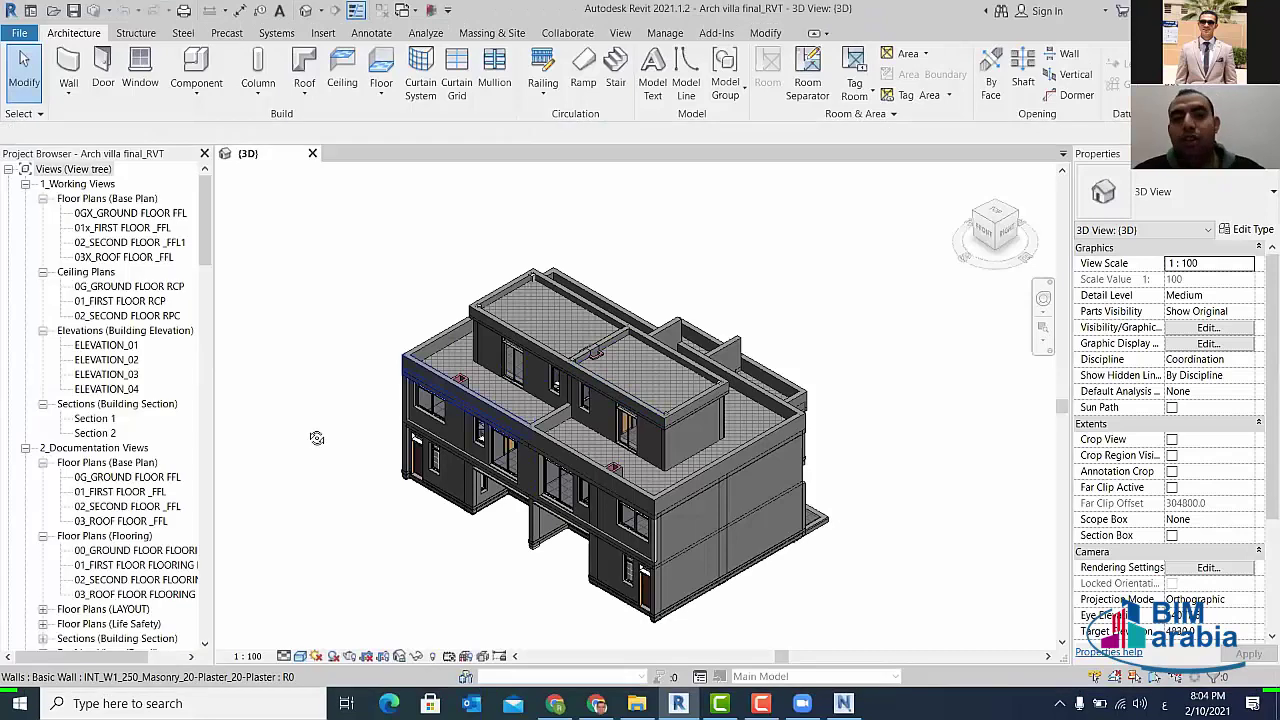
shift+middle_drag(316, 438, 560, 440)
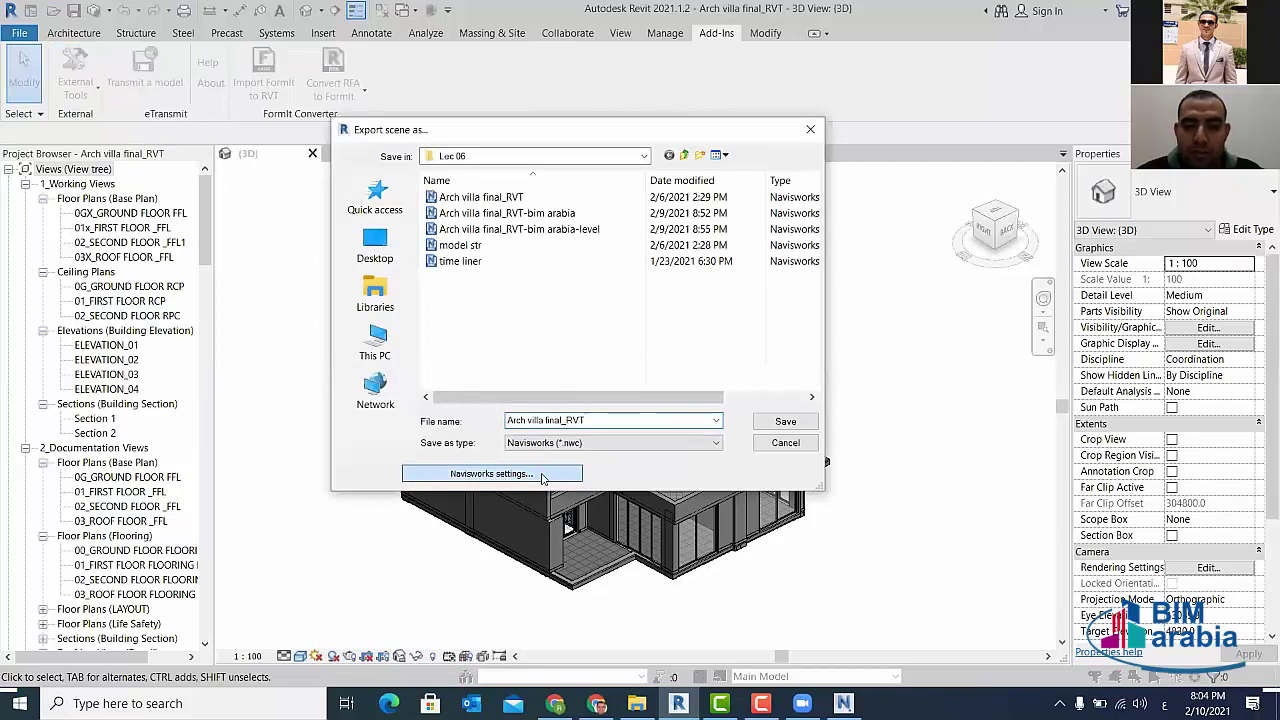
- Uncheck Divide File into Levels and Convert room as attribute, then cancel the Navisworks export
click(542, 479)
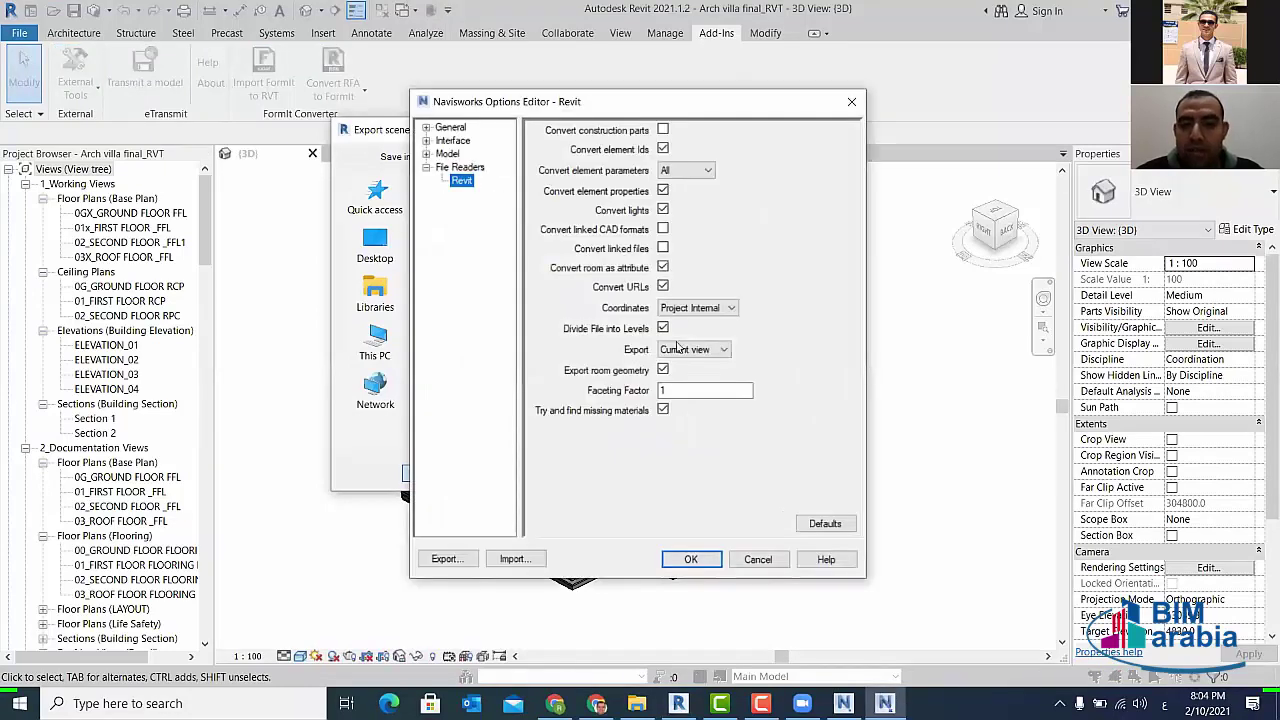
click(666, 328)
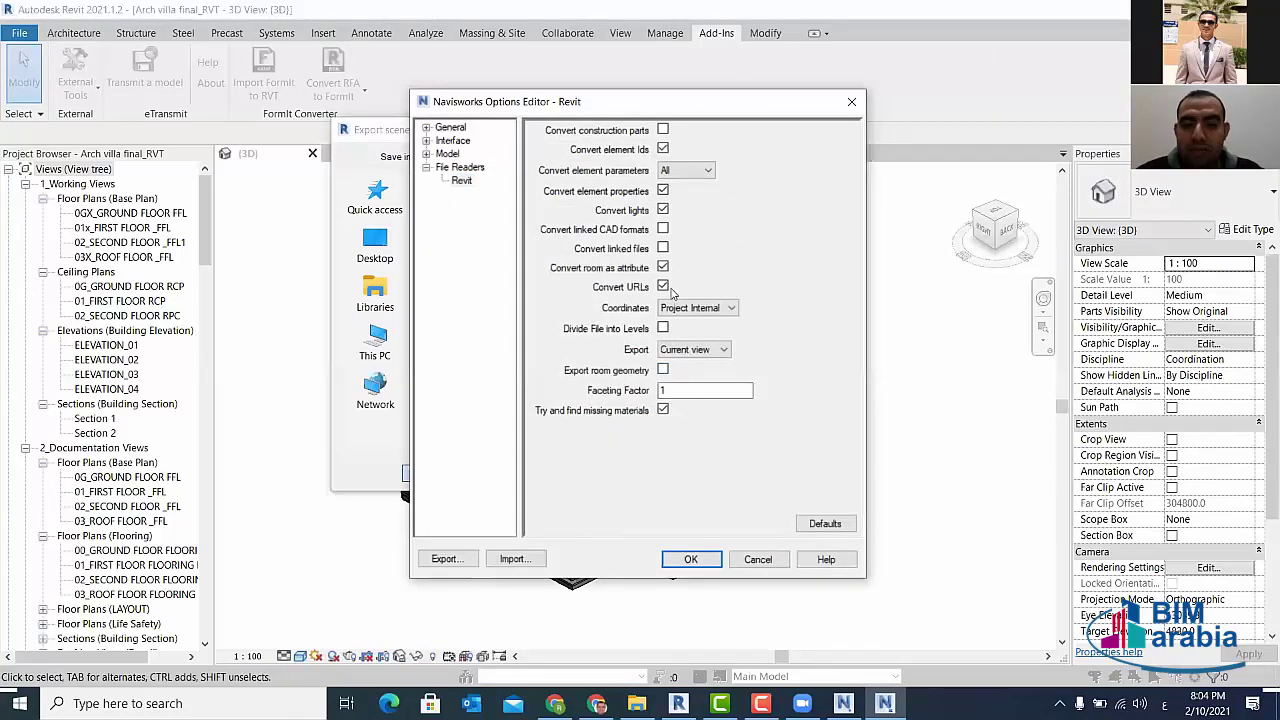
click(663, 267)
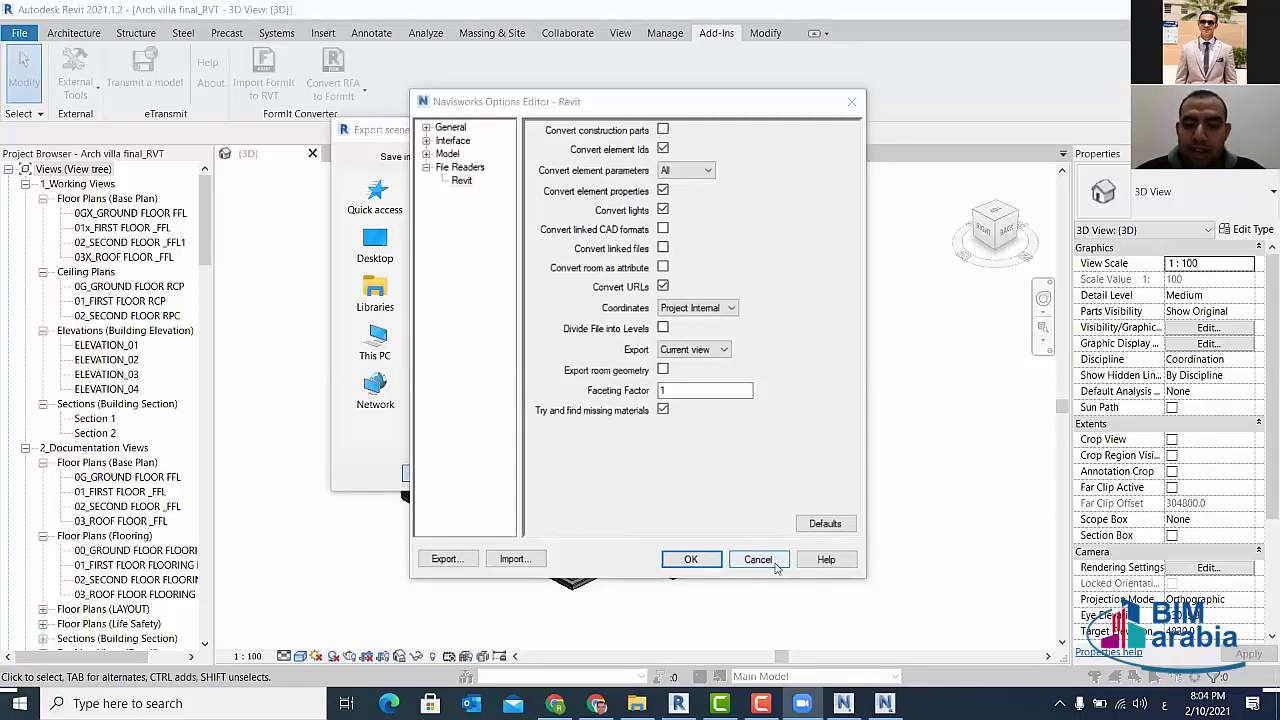
click(762, 560)
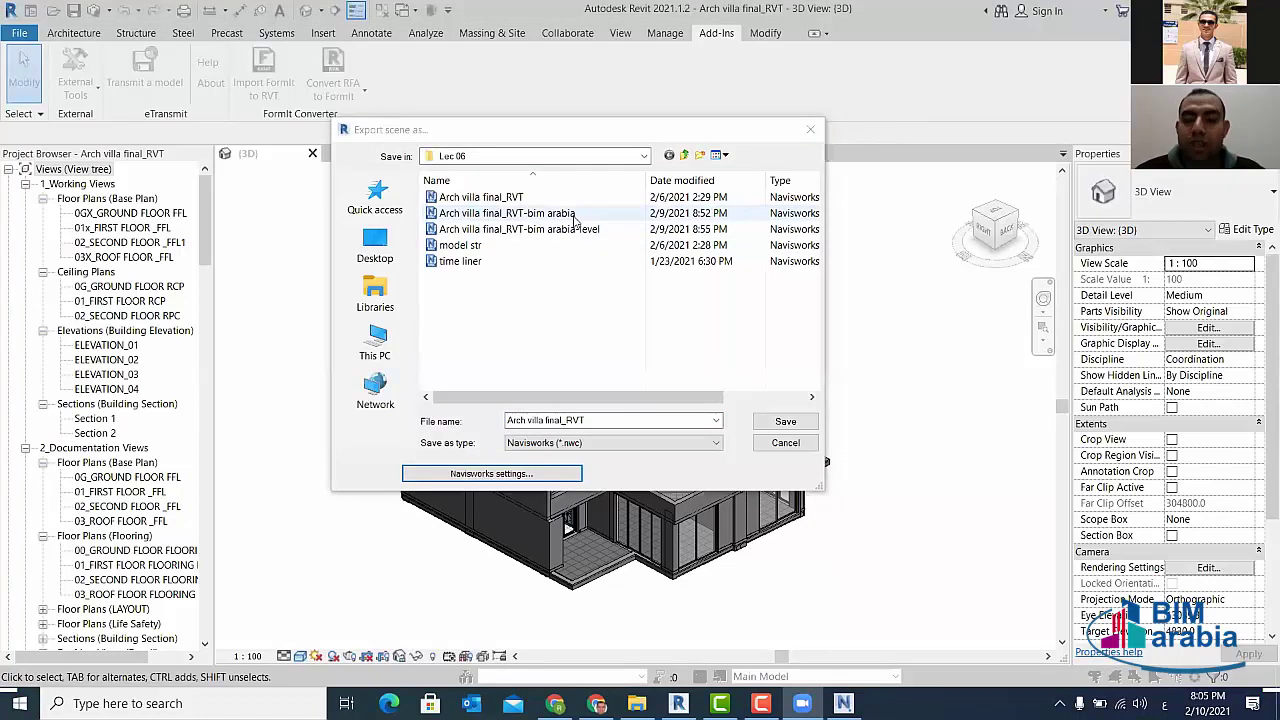
drag(725, 397, 776, 318)
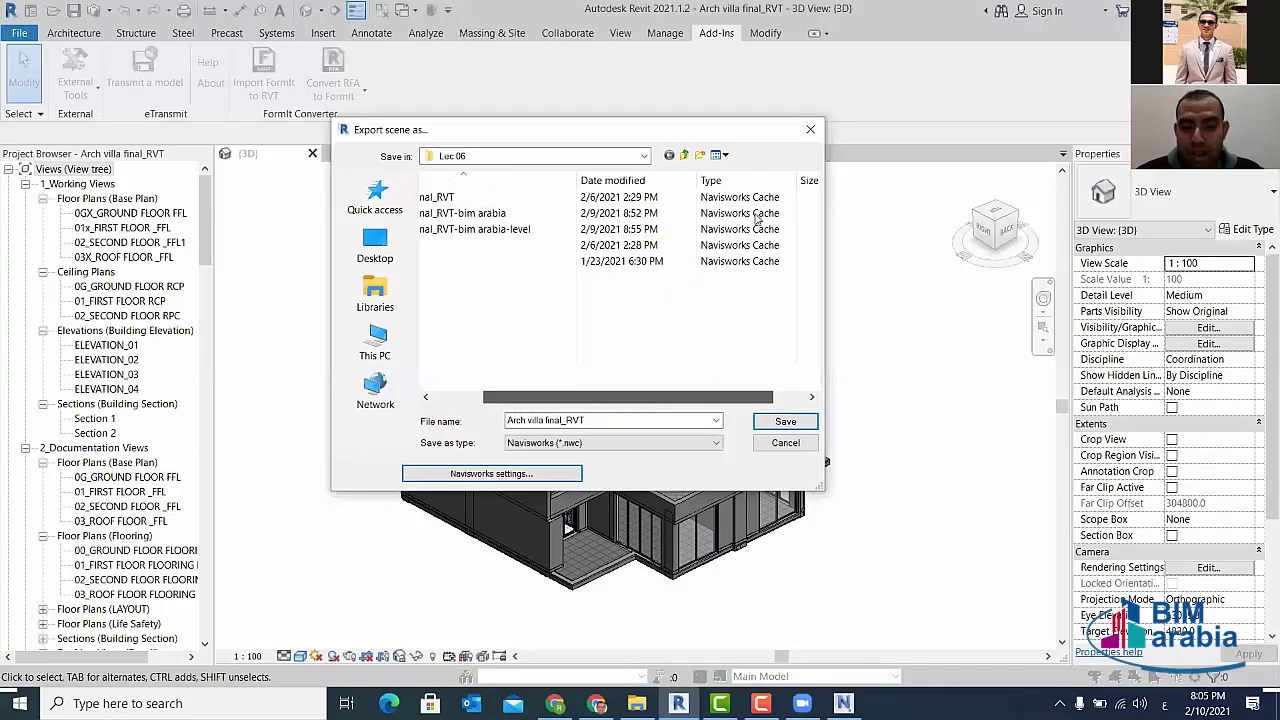
drag(600, 397, 608, 405)
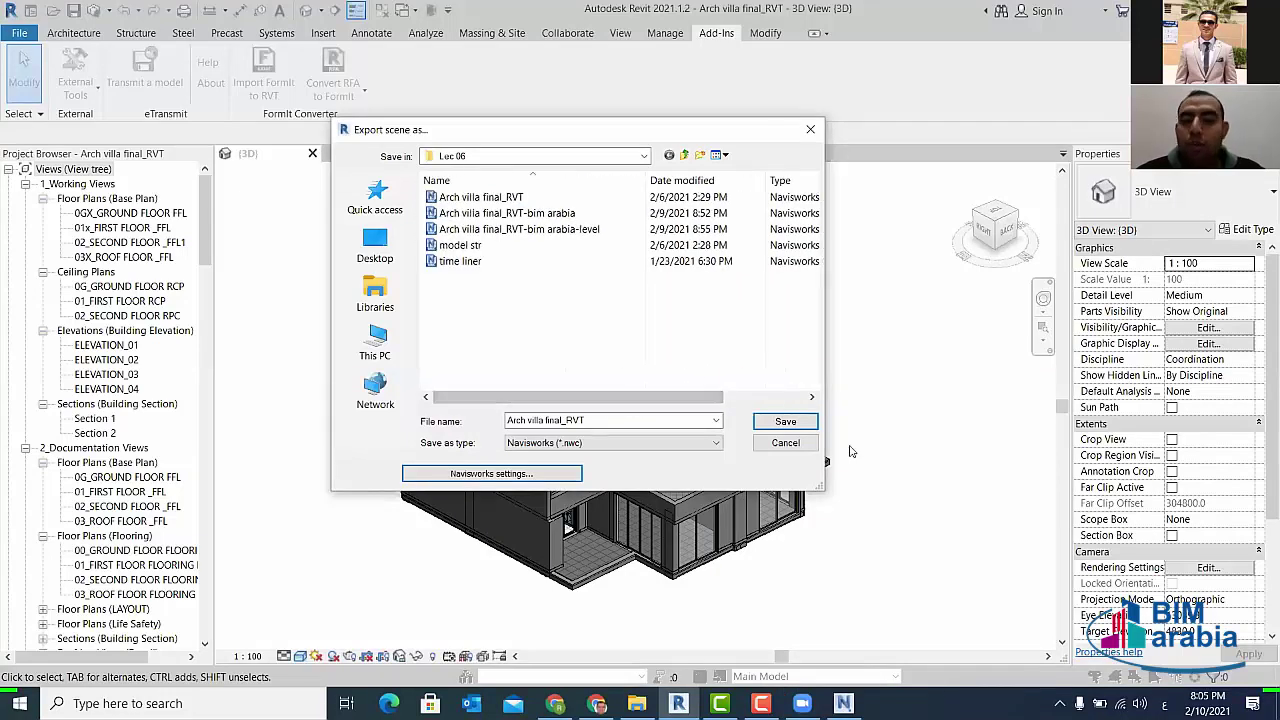
key(Escape)
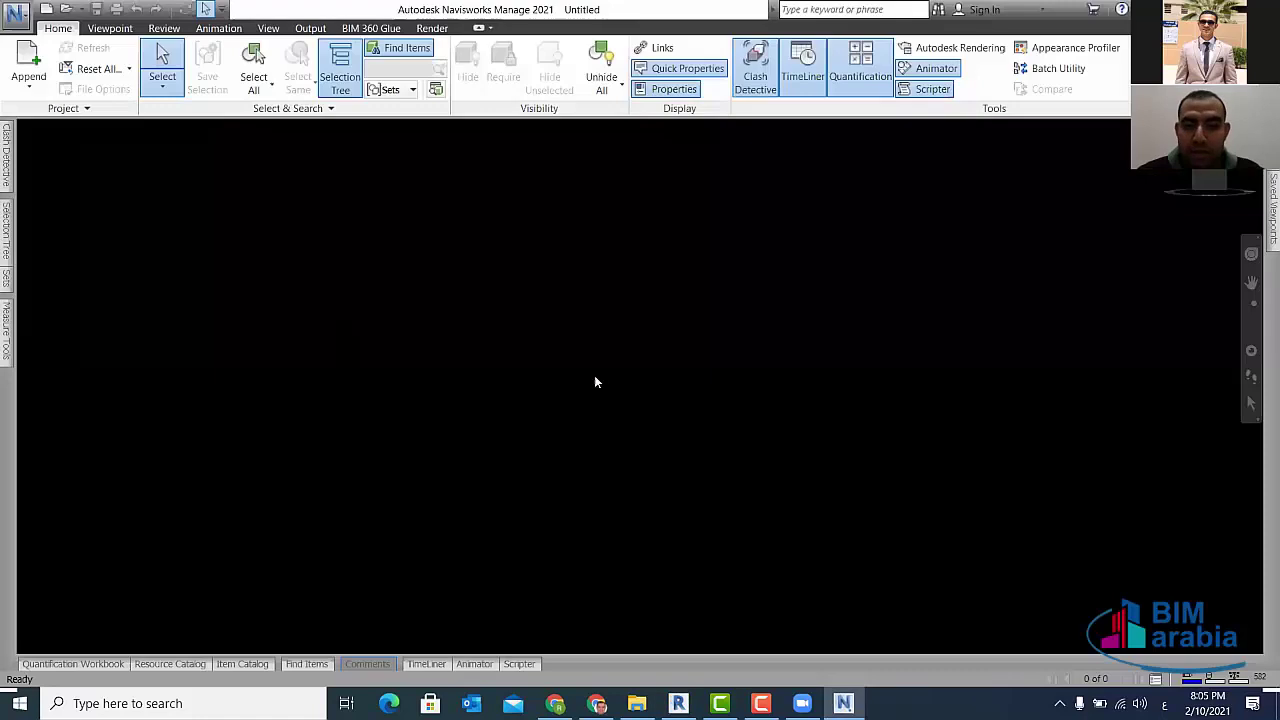
- Open Arch villa final_RVT-bim arabia.nwc and orbit it to an angled 3D view
click(640, 268)
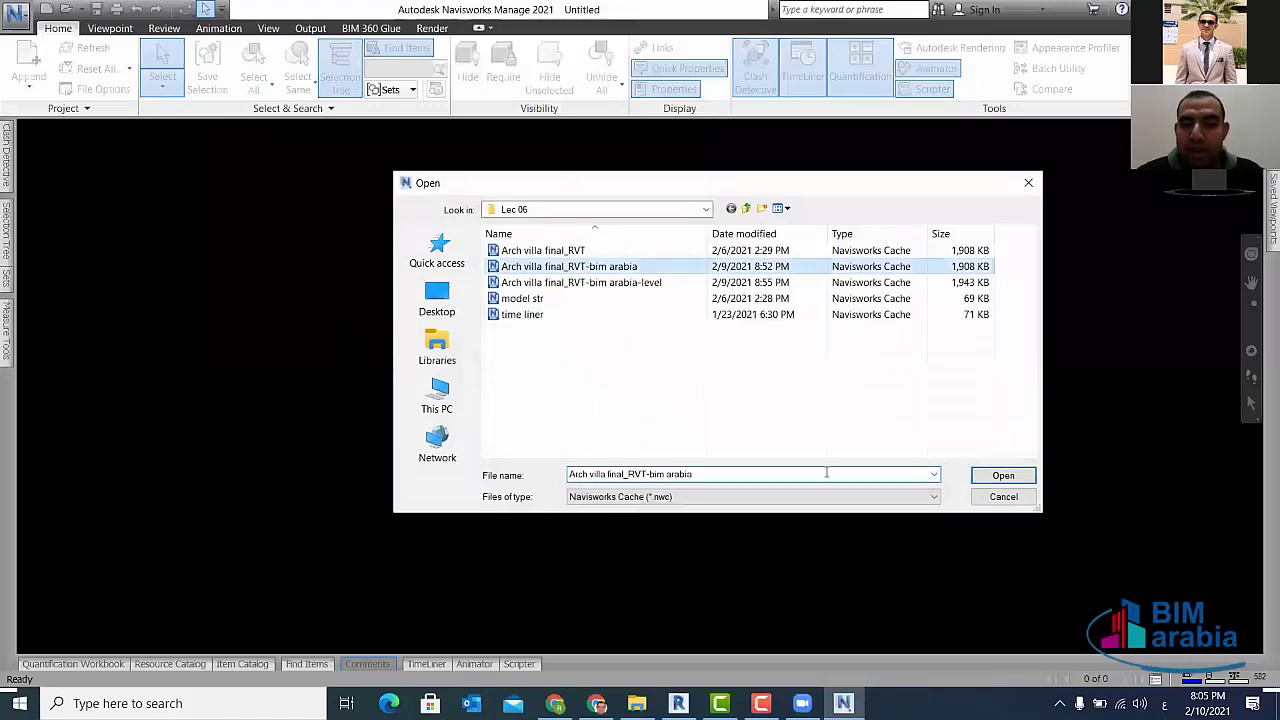
click(993, 478)
click(993, 478)
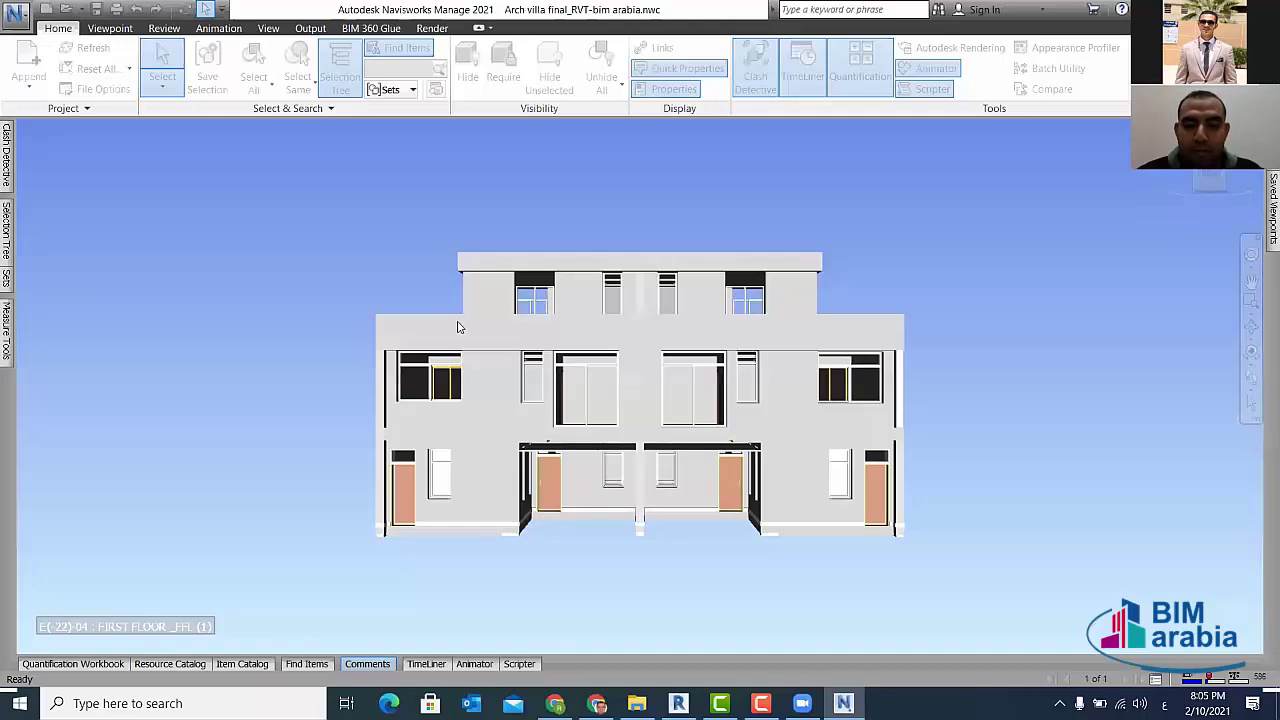
mouse_move(752, 395)
shift+middle_down()
mouse_move(683, 443)
mouse_move(300, 434)
shift+middle_up()
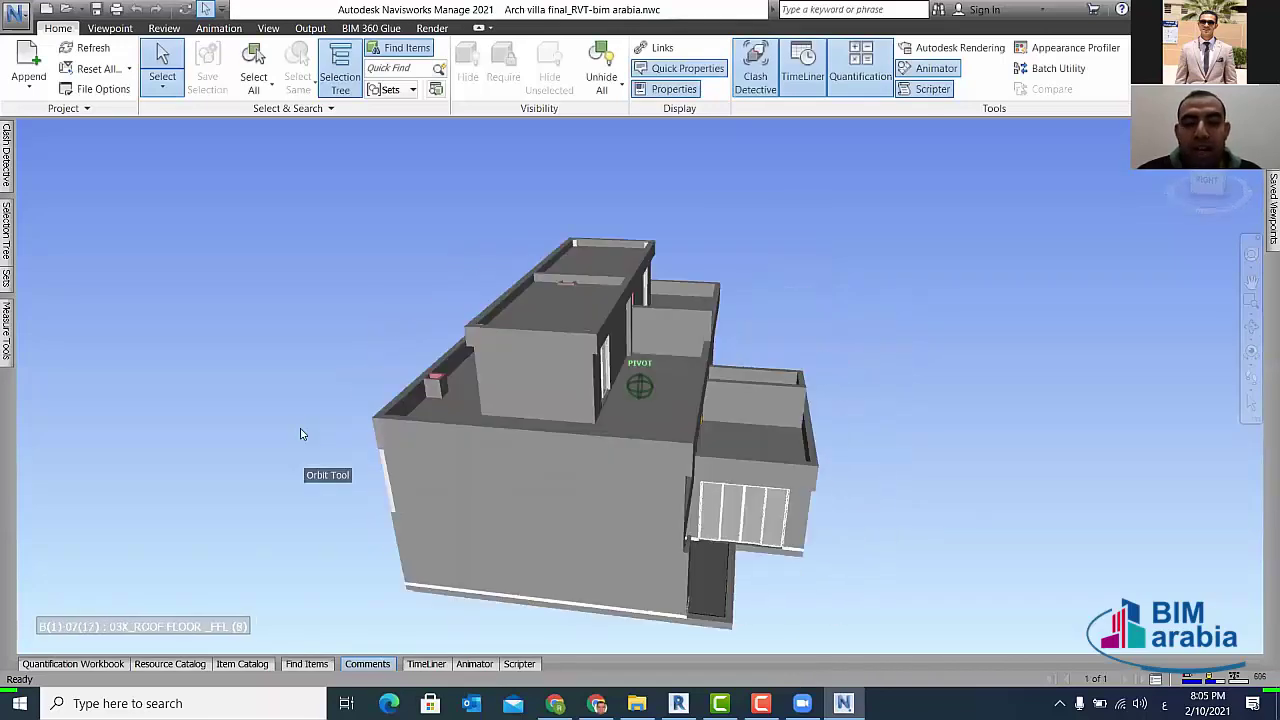
- Review the Open dialog's Files of type list, keep Navisworks Cache, and cancel
click(66, 9)
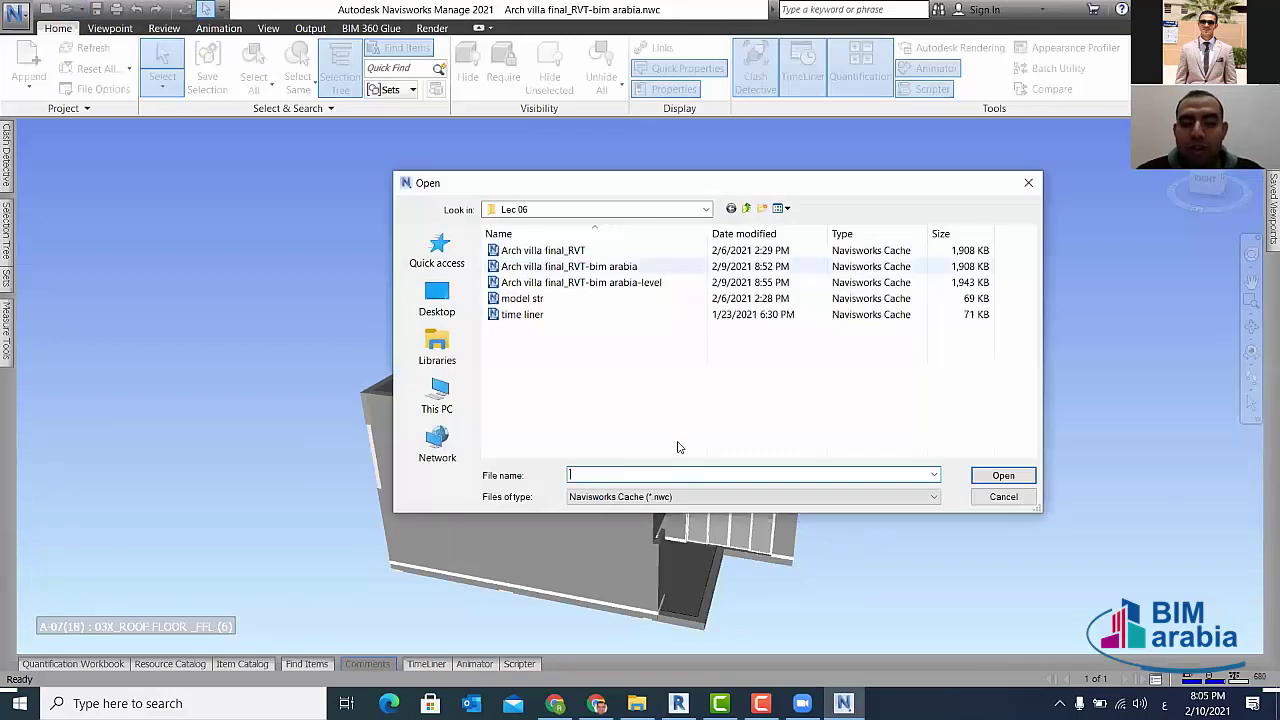
click(690, 495)
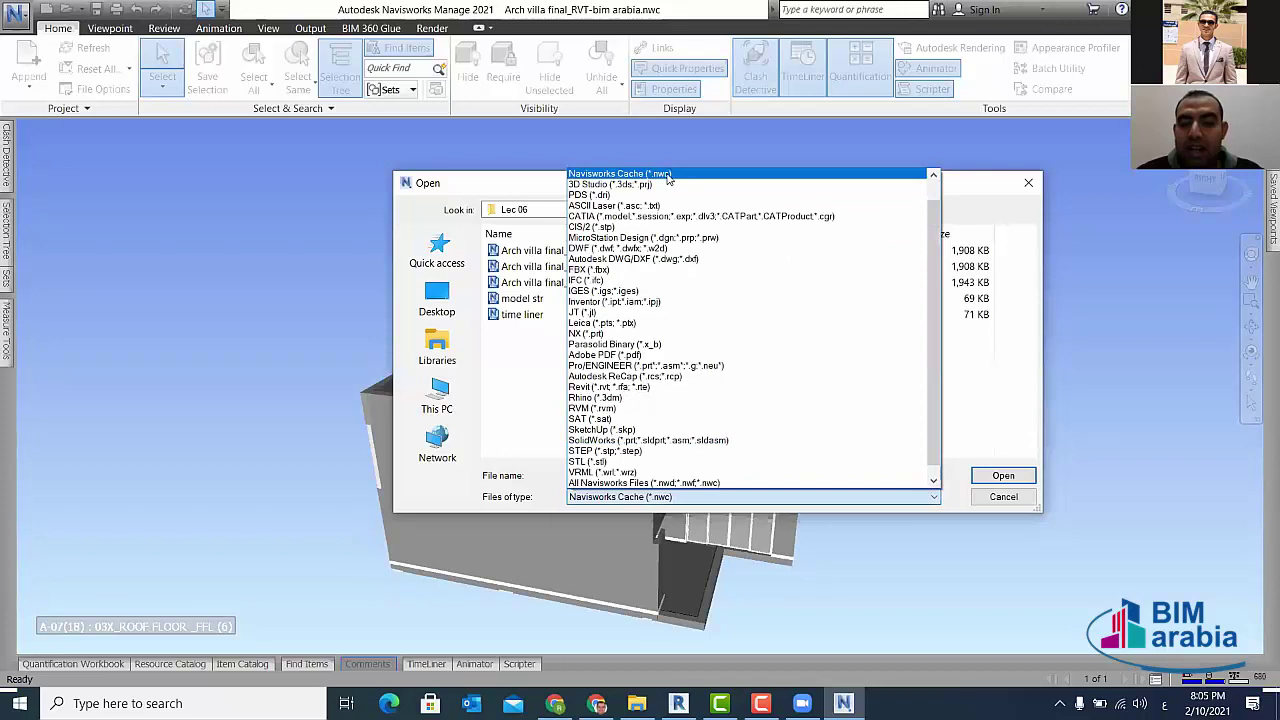
scroll(670, 178, up, 1)
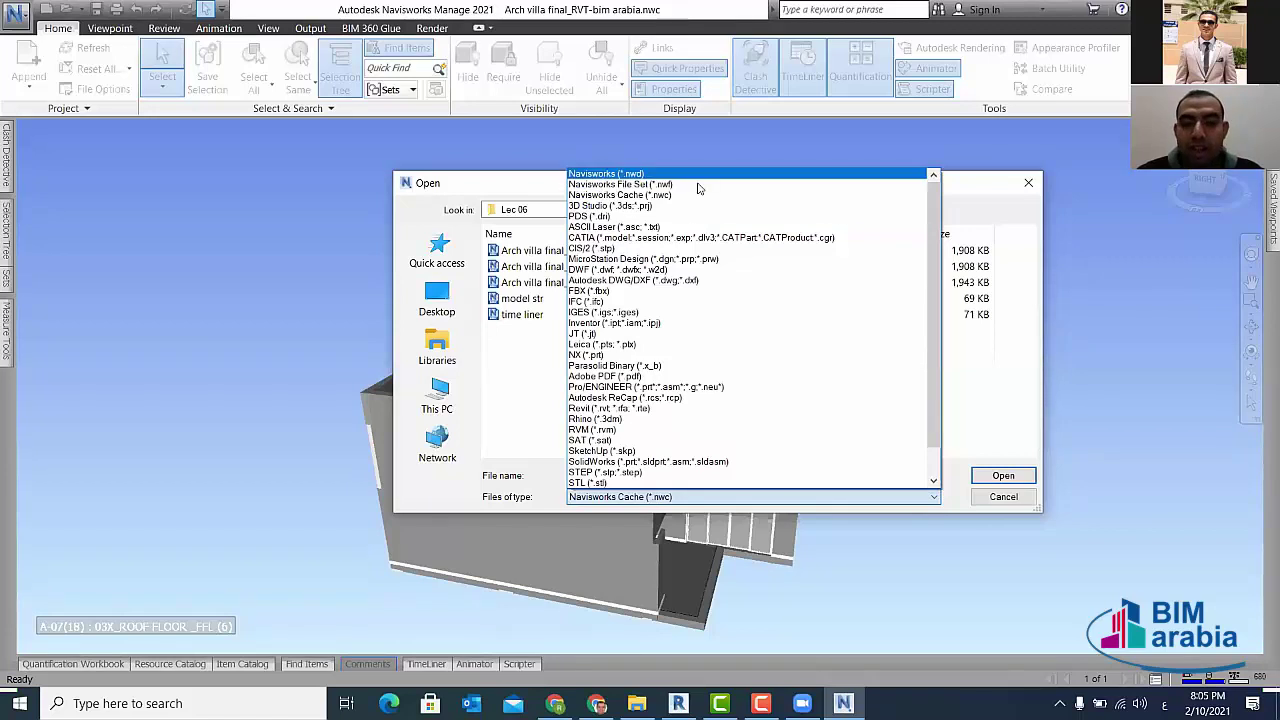
click(521, 184)
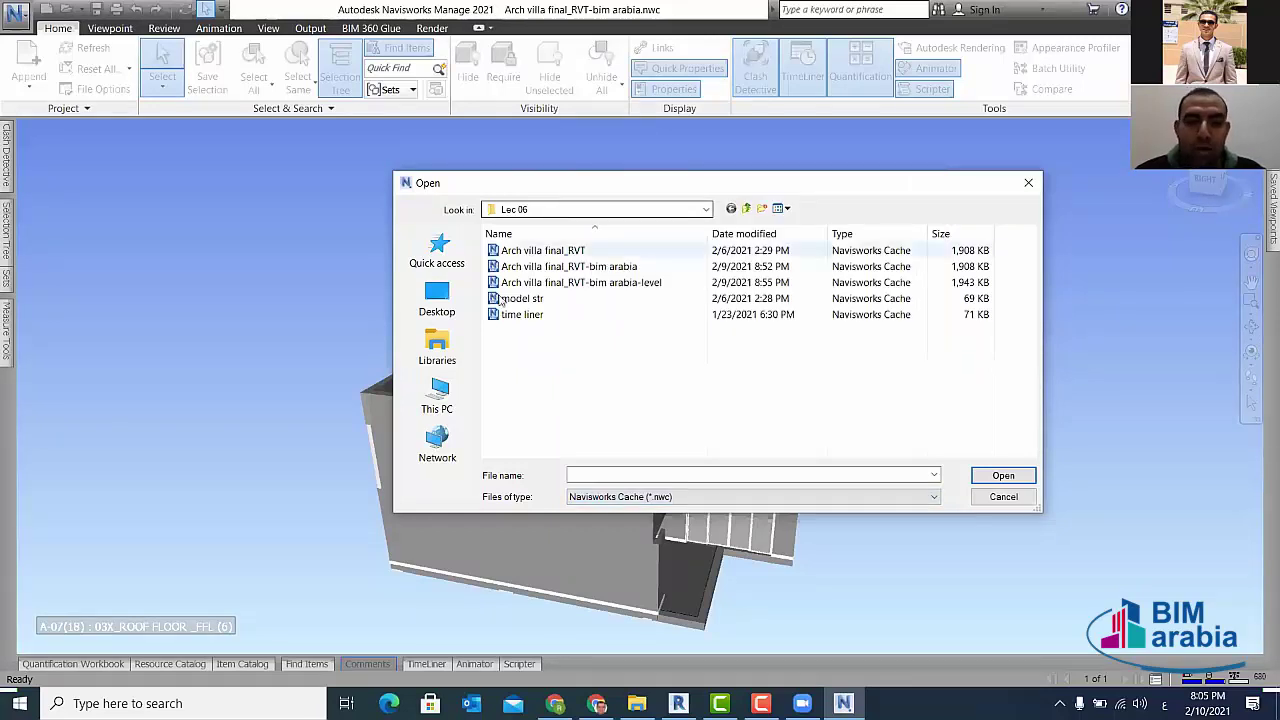
click(990, 501)
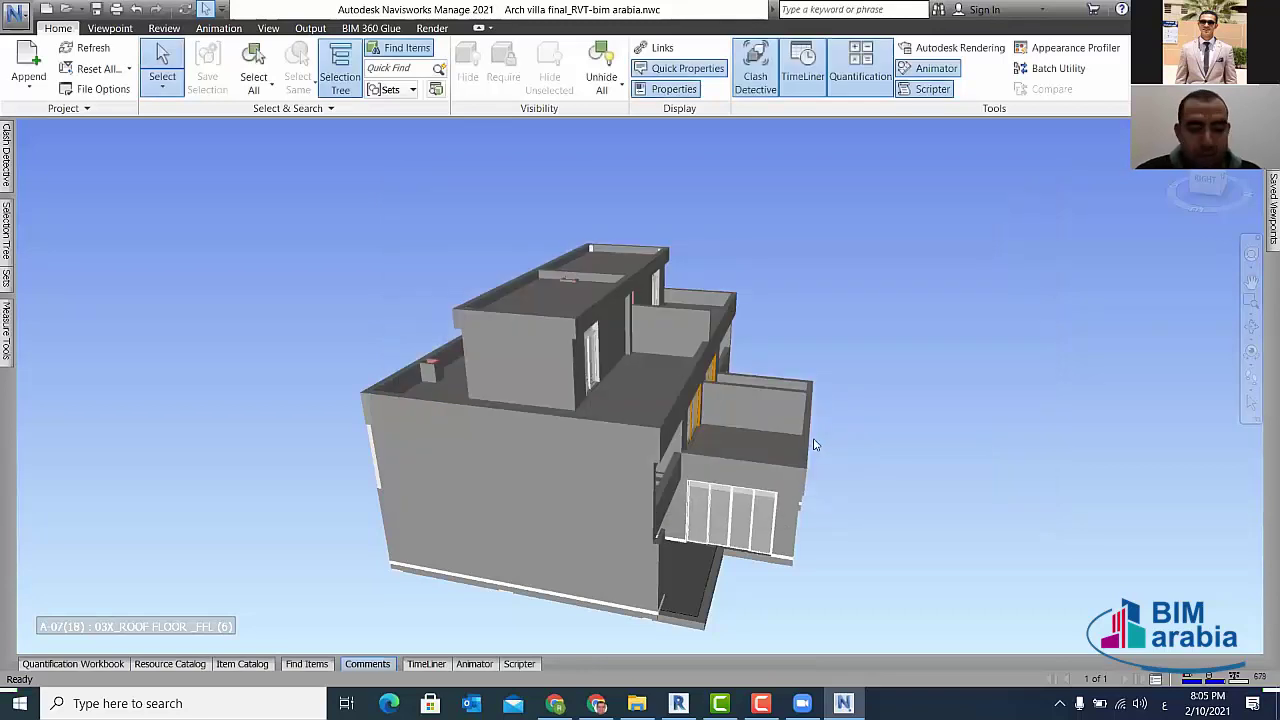
- Orbit the villa toward a front corner view and switch over to Revit
mouse_move(815, 445)
shift+middle_down()
mouse_move(663, 408)
mouse_move(644, 416)
mouse_move(660, 475)
mouse_move(748, 483)
mouse_move(505, 483)
mouse_move(735, 480)
mouse_move(720, 489)
mouse_move(706, 464)
mouse_move(730, 411)
mouse_move(728, 364)
shift+middle_up()
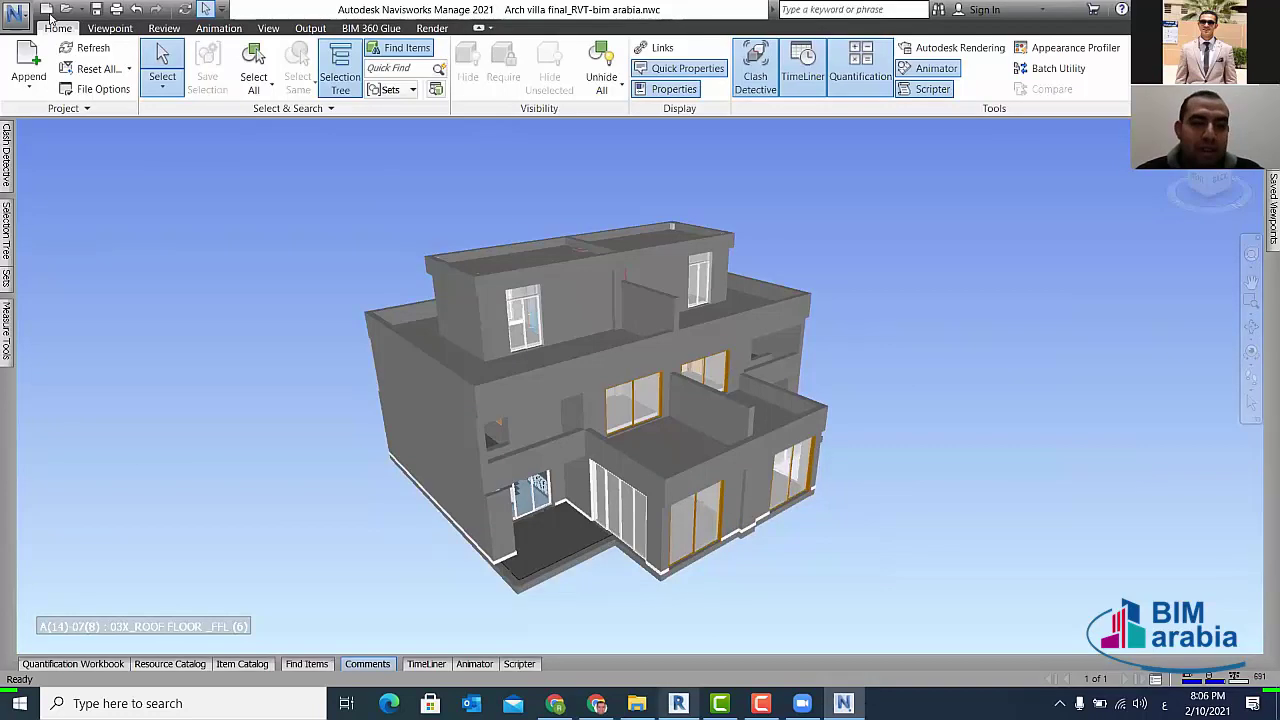
key(alt+Tab)
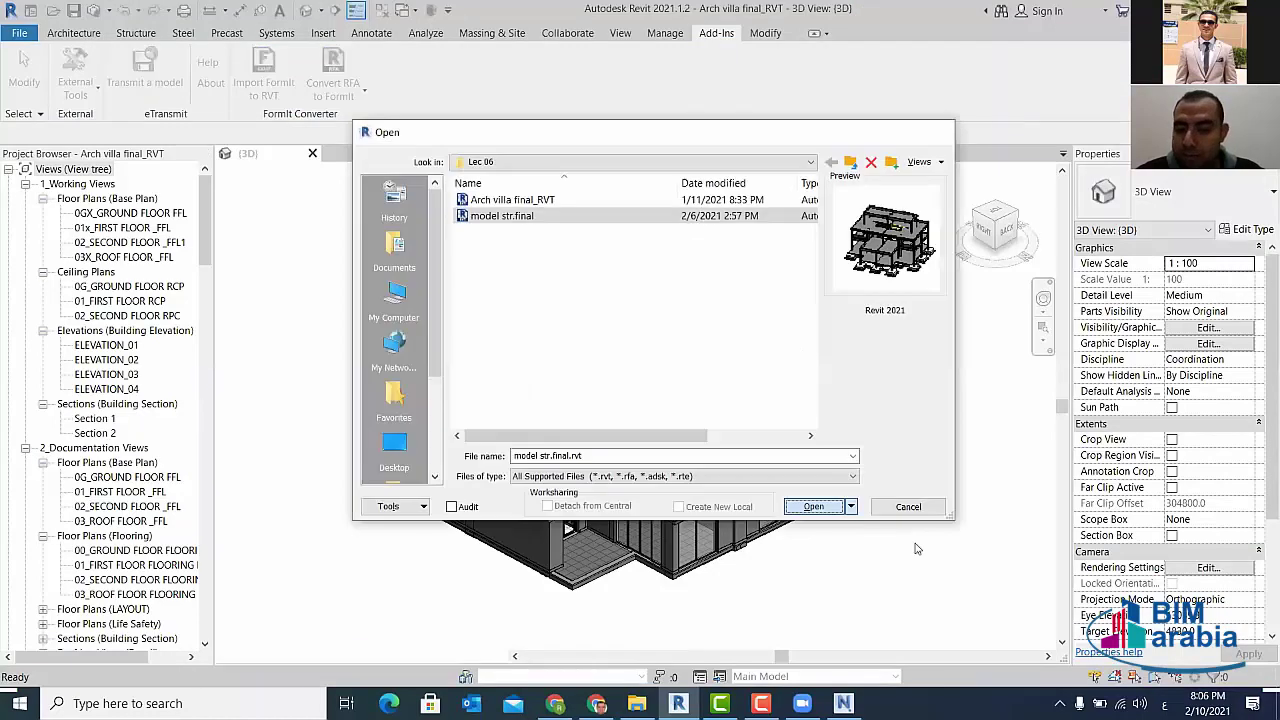
- Close Revit's Open dialog without opening the structural model
key(Escape)
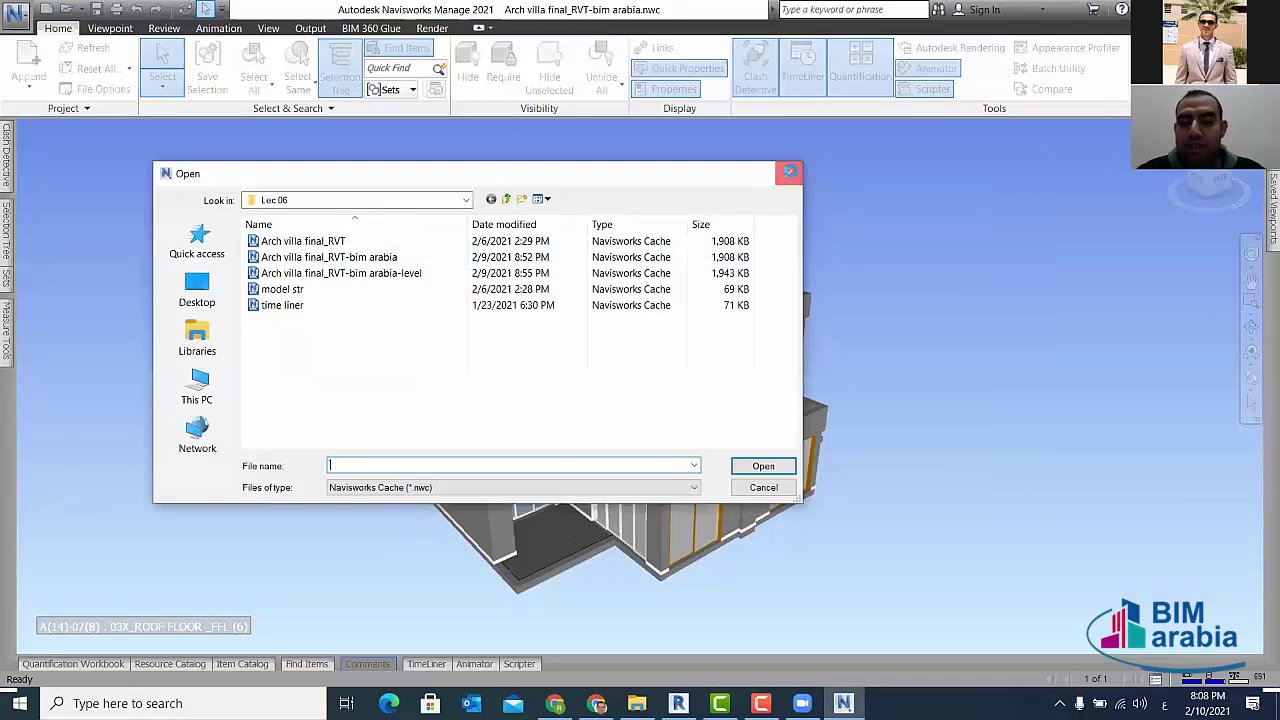
- Close the Navisworks Open window and switch to the Revit model str.final 3D view
click(780, 171)
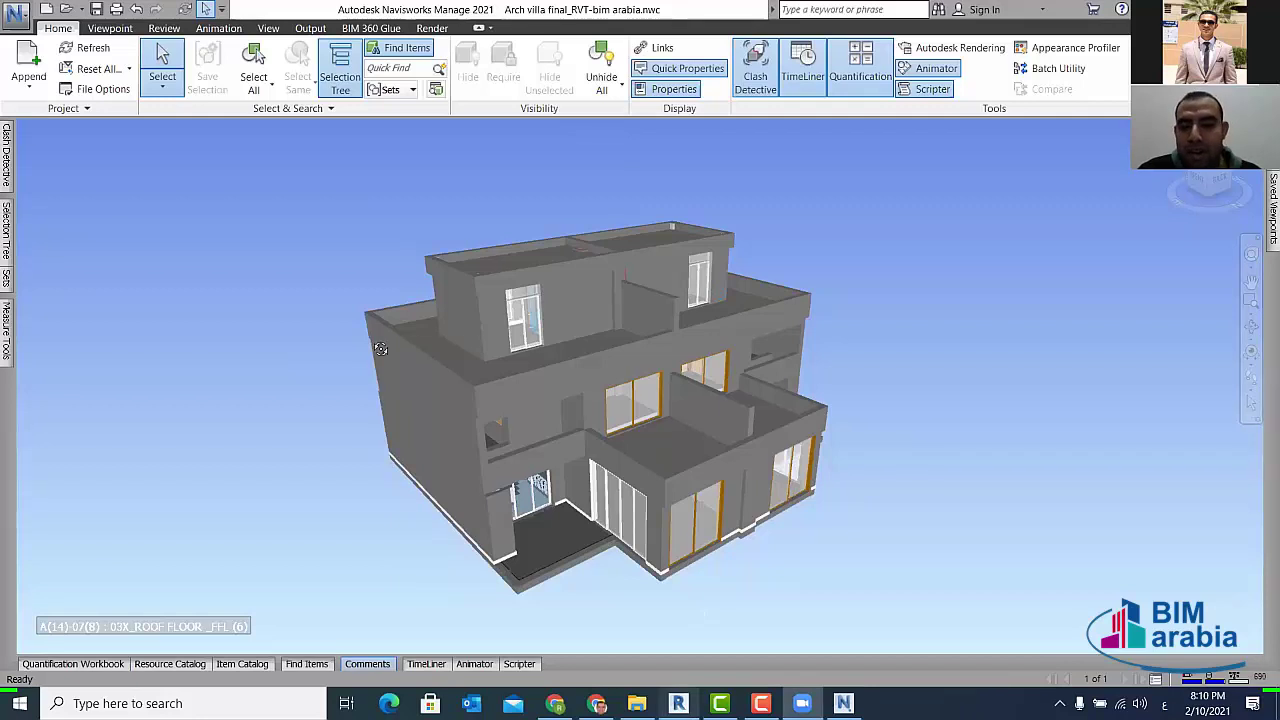
key(alt+Tab)
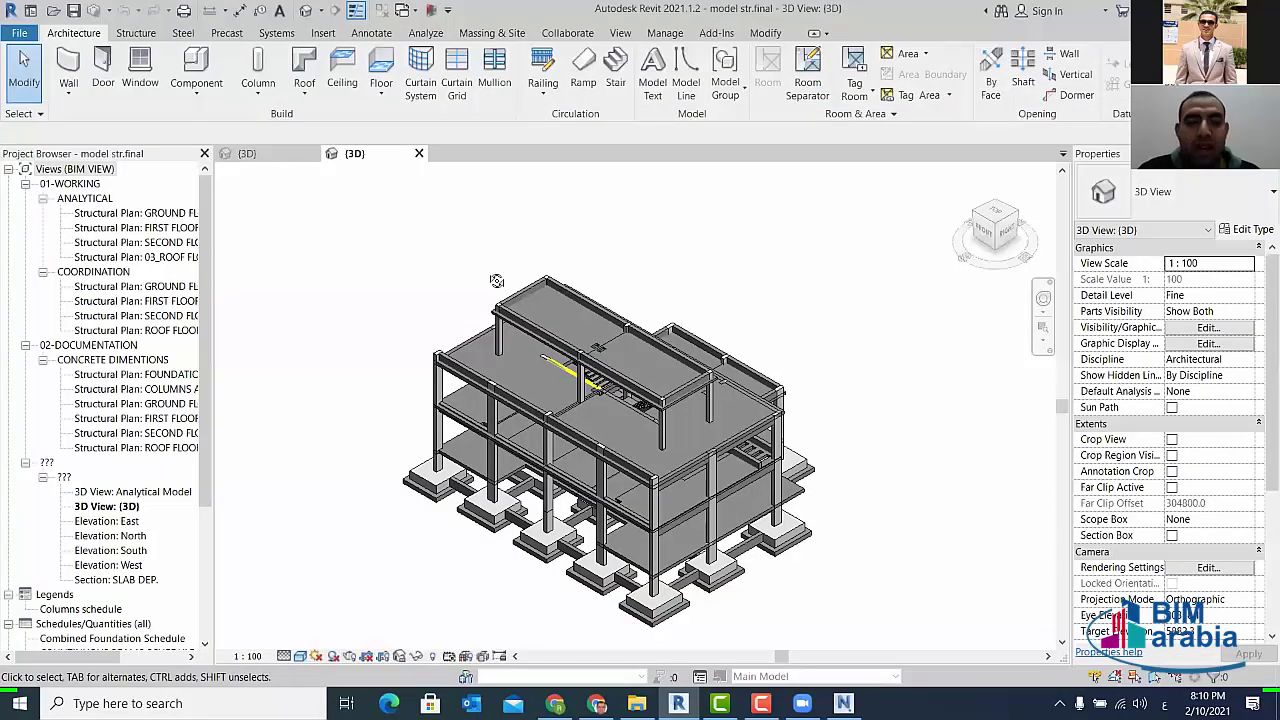
- Reset the ducted beam's By Element graphic overrides in this view to defaults
mouse_move(664, 403)
shift+middle_down()
mouse_move(684, 373)
mouse_move(628, 333)
shift+middle_up()
scroll(628, 333, up, 2)
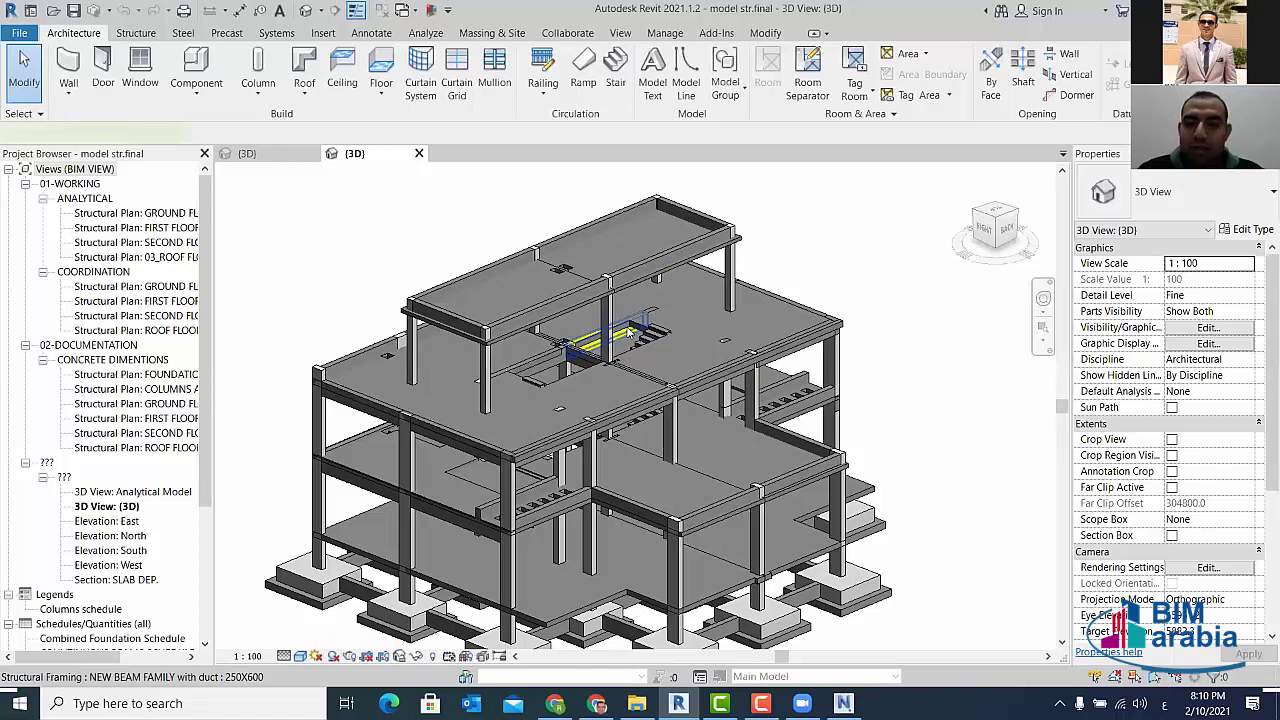
click(630, 333)
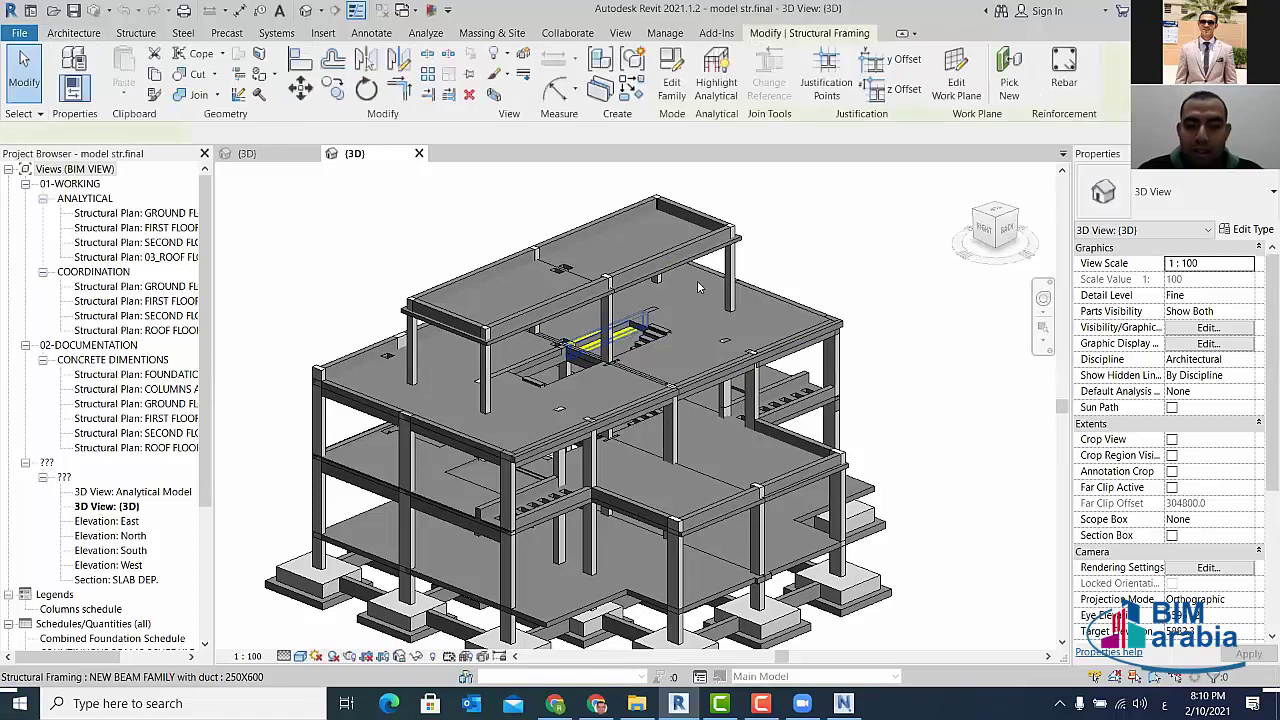
right_click(752, 498)
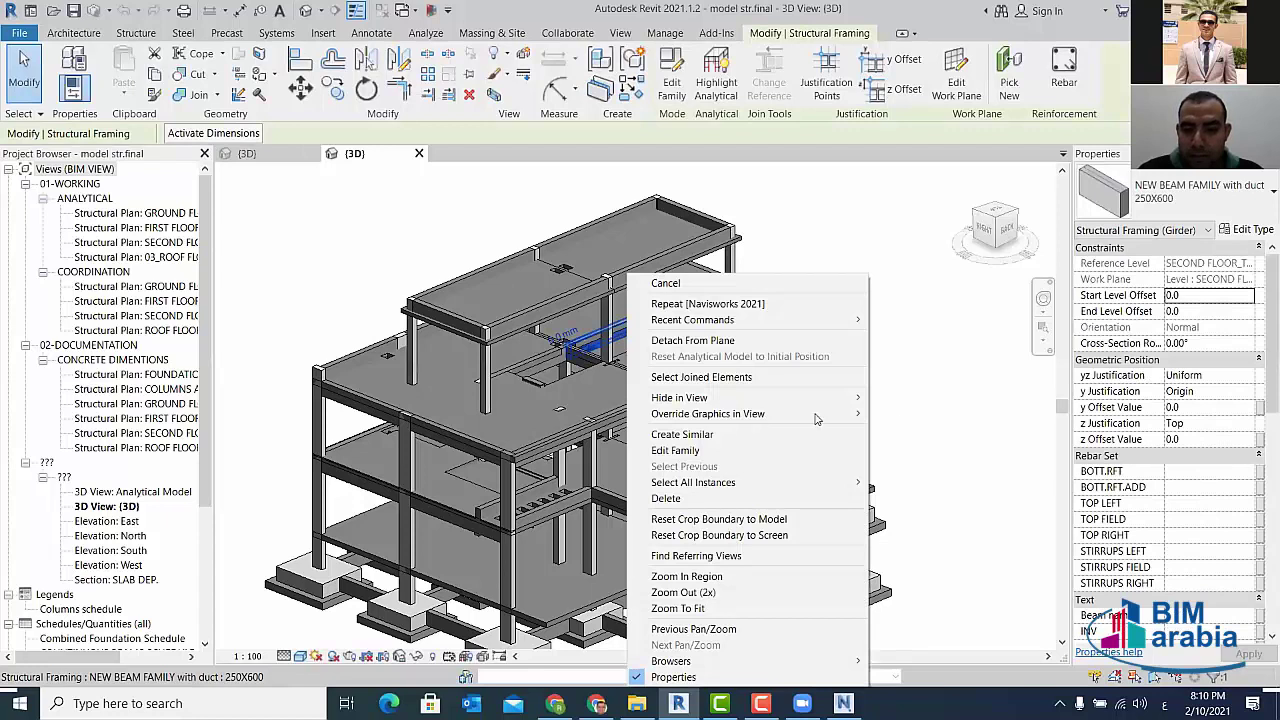
click(905, 414)
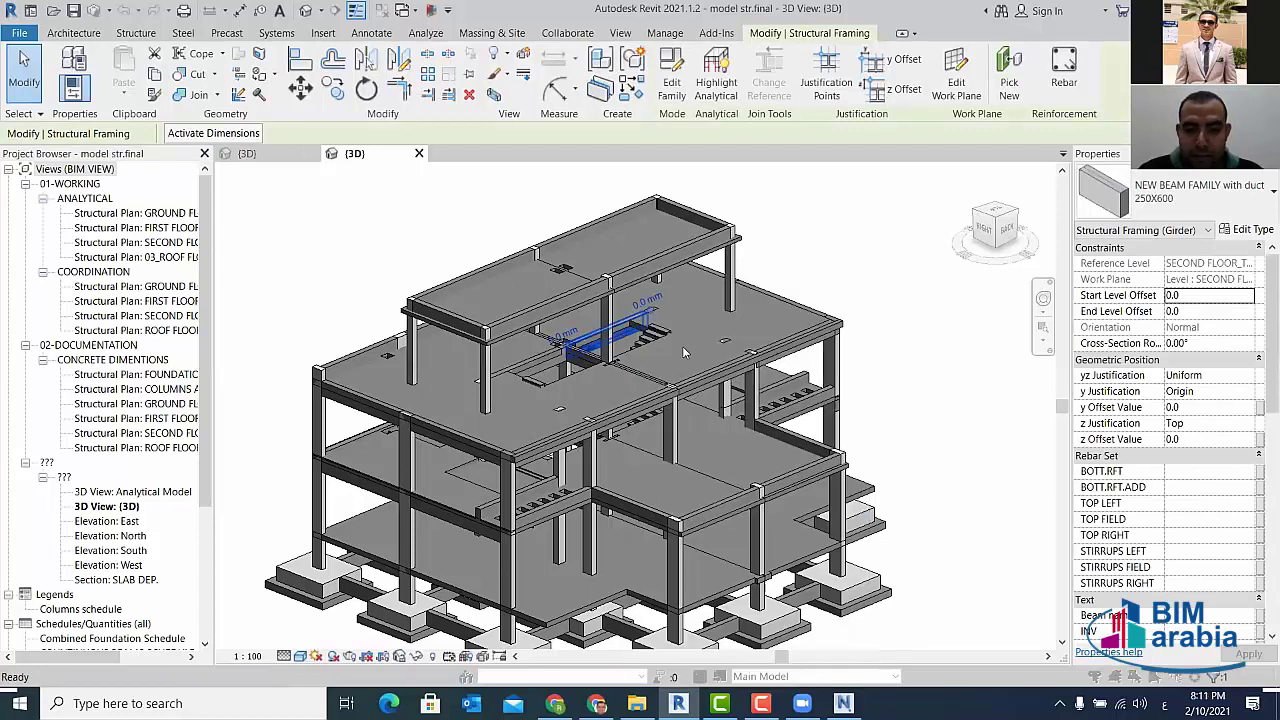
click(548, 579)
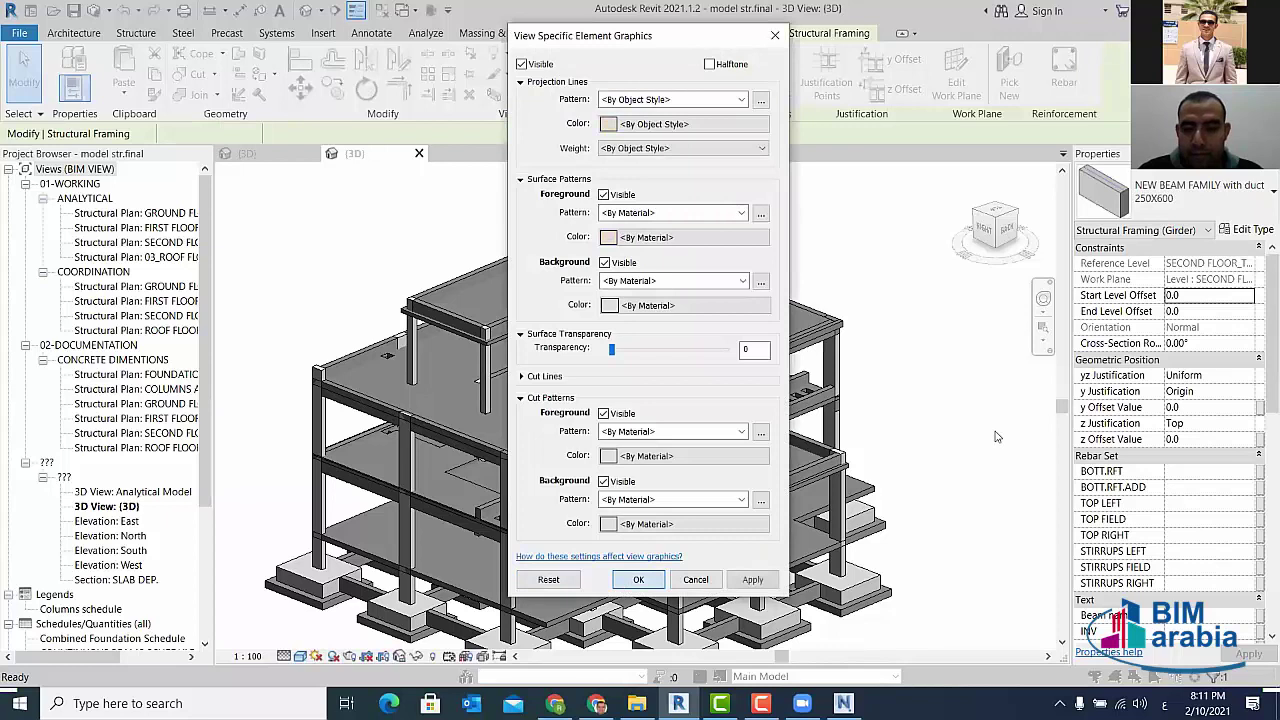
key(Return)
click(924, 430)
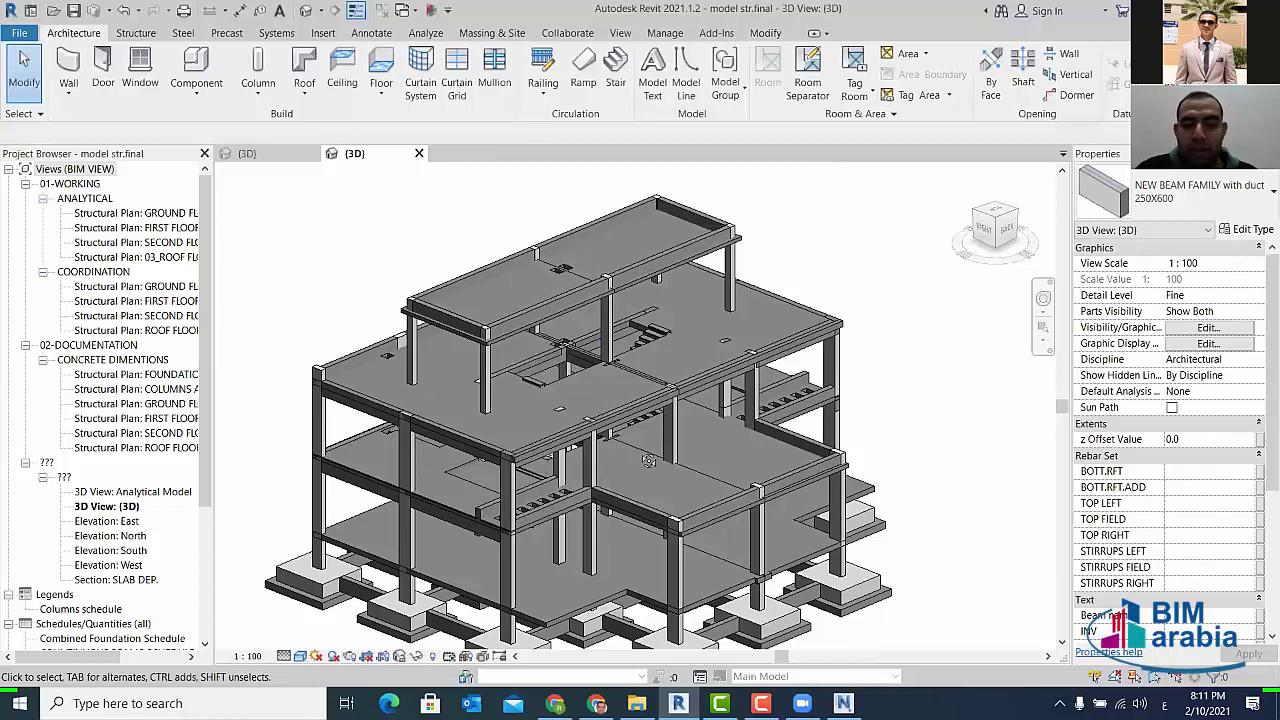
shift+middle_drag(645, 345, 760, 486)
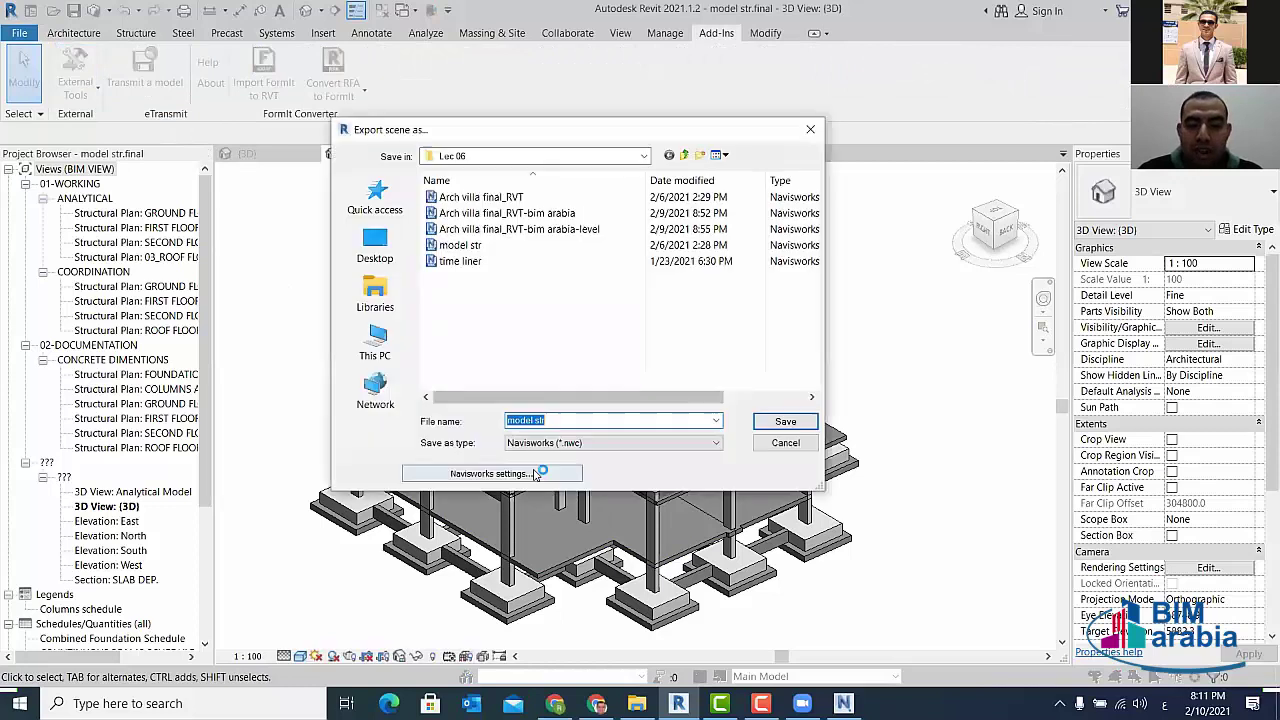
- Turn off Export room geometry and Convert room as attribute in Navisworks settings and confirm
click(534, 472)
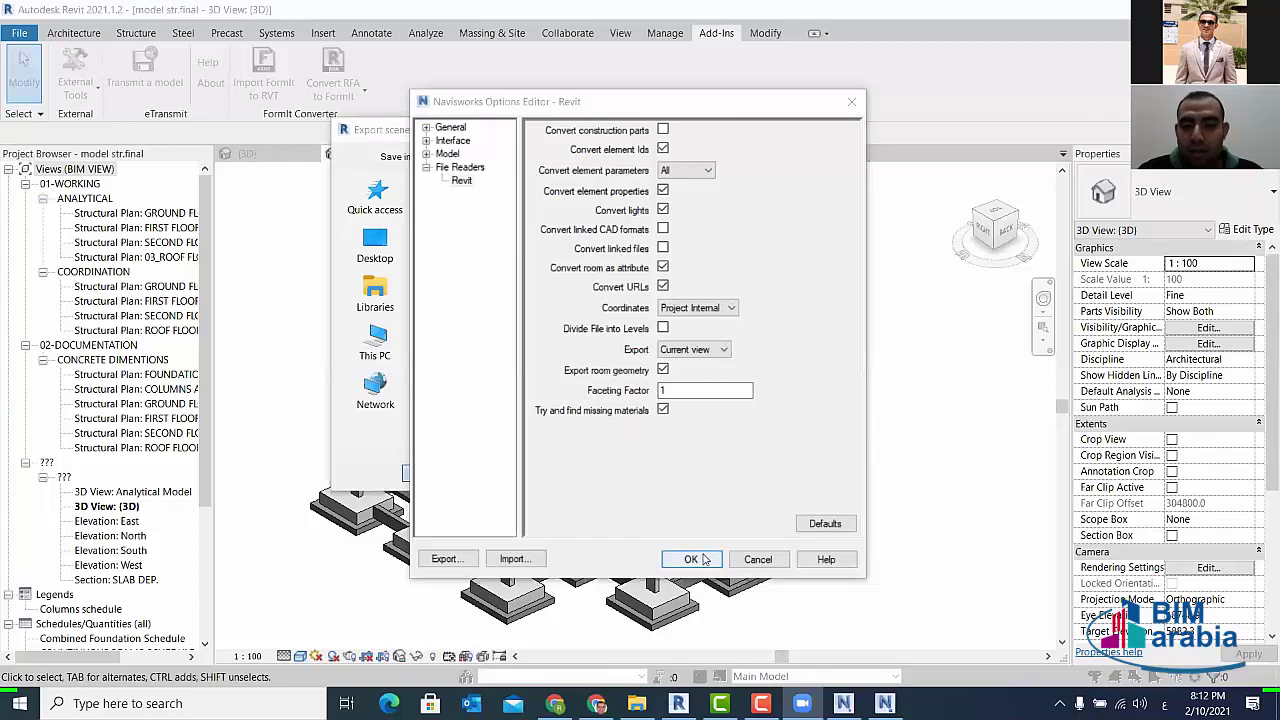
click(662, 369)
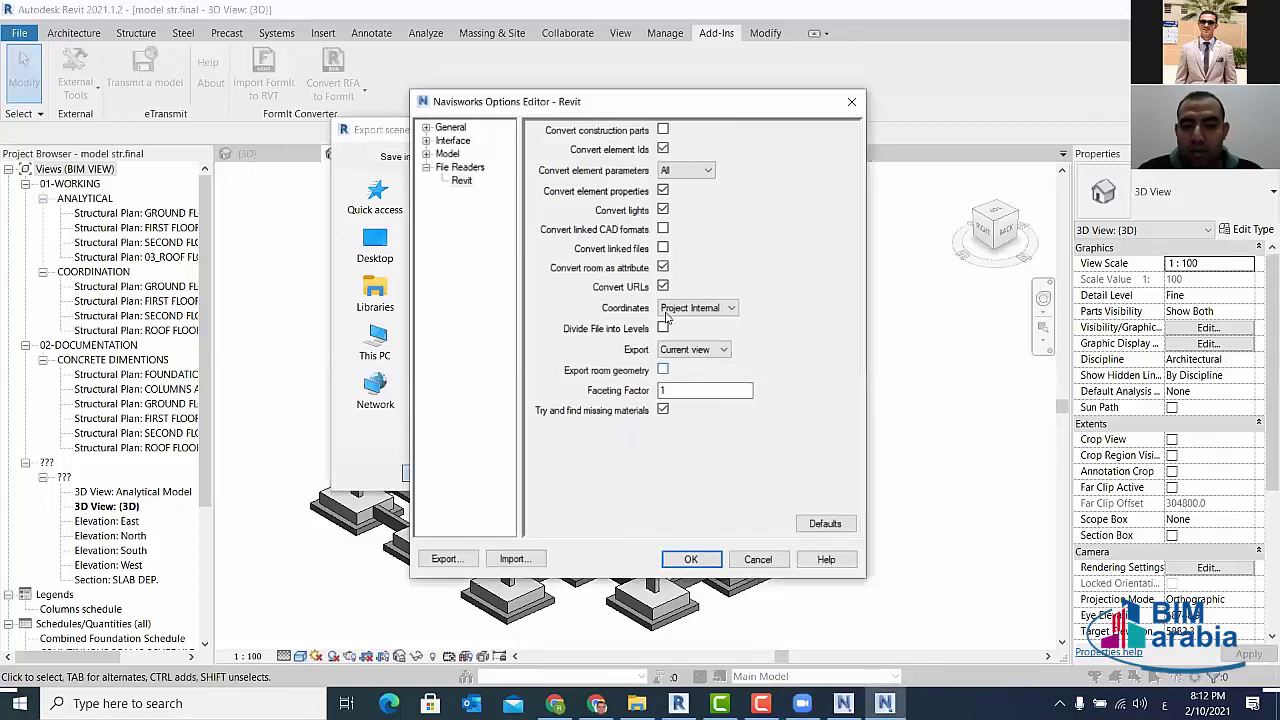
click(662, 268)
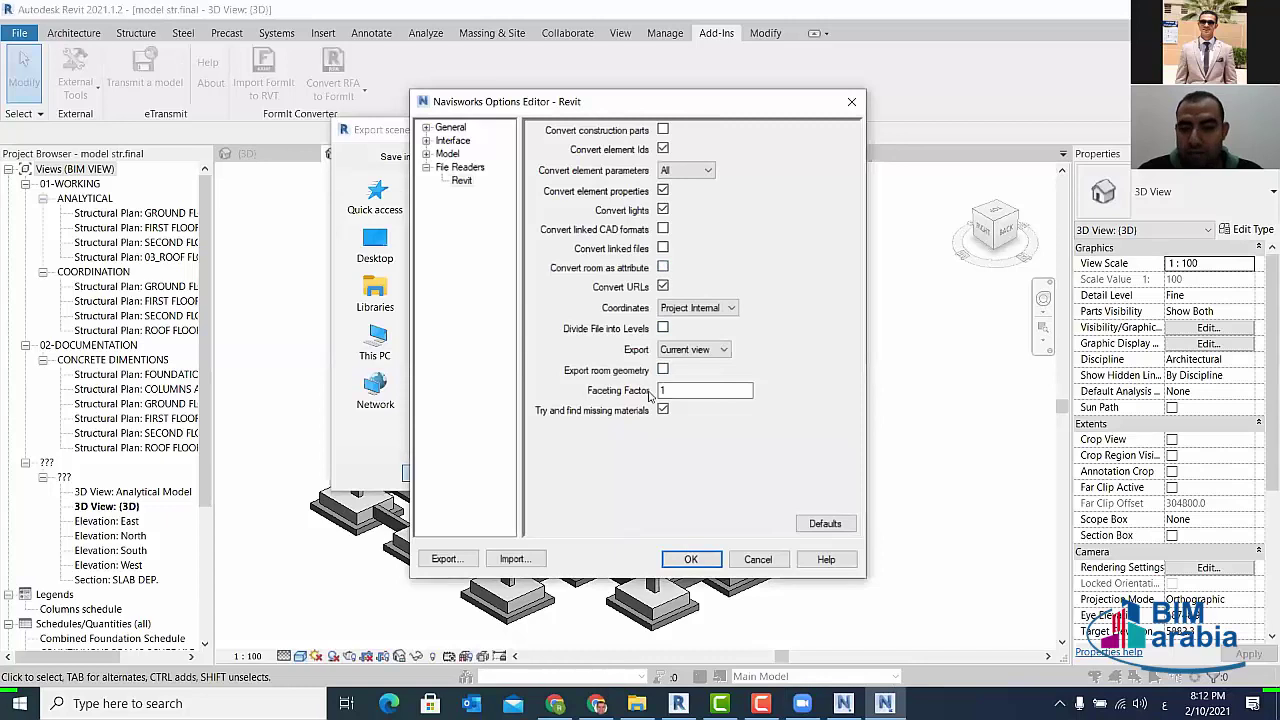
click(689, 562)
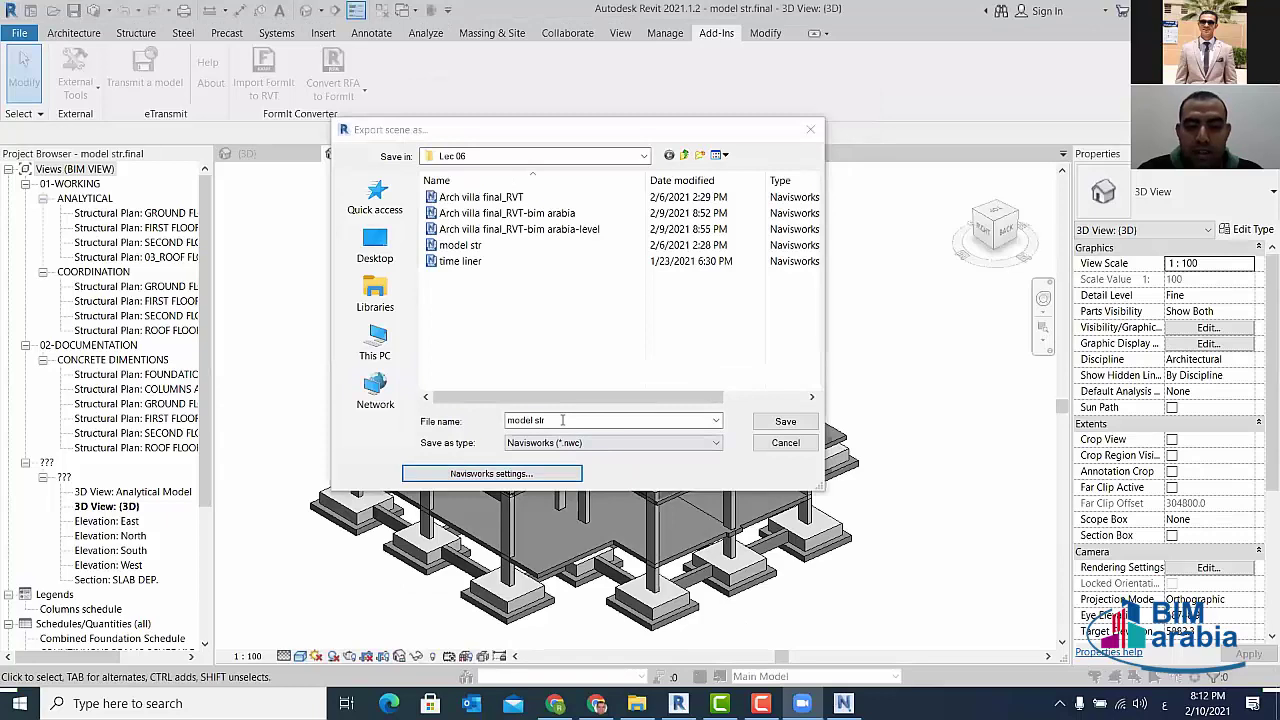
- Append '-bim arabia' to the export file name and save it as model str-bim arabia.nwc
click(562, 420)
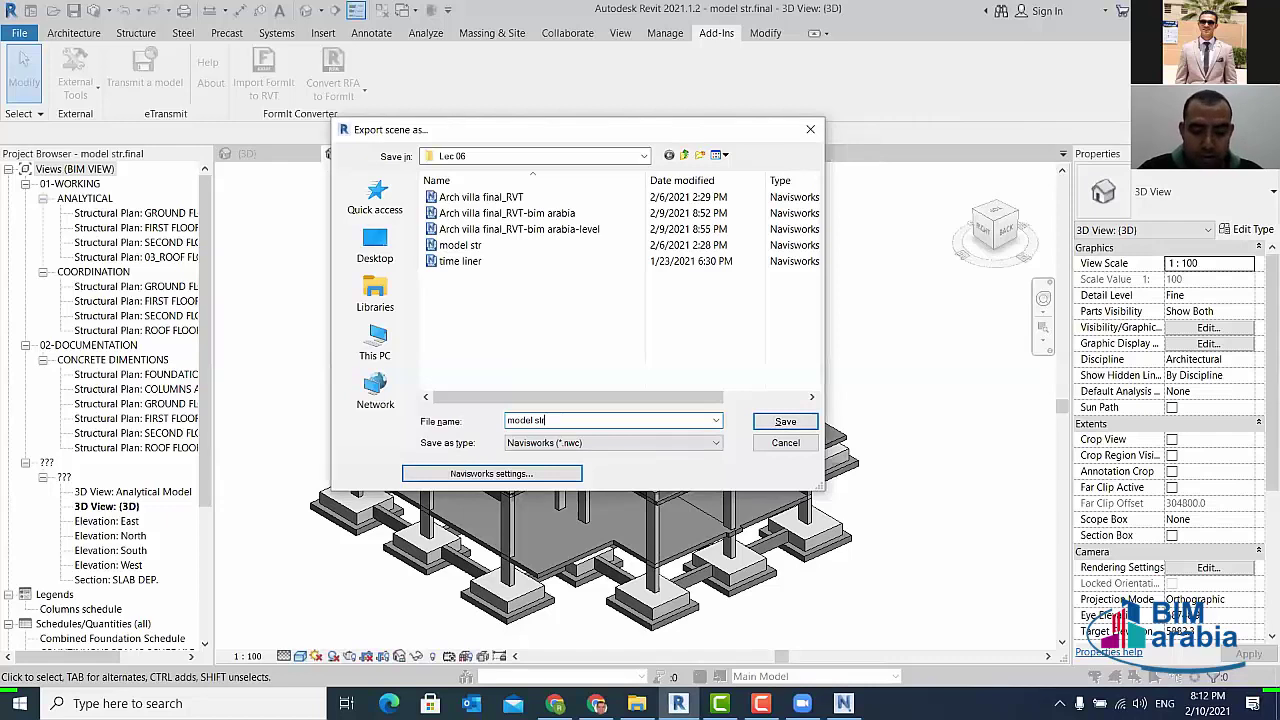
text(-bim arabia)
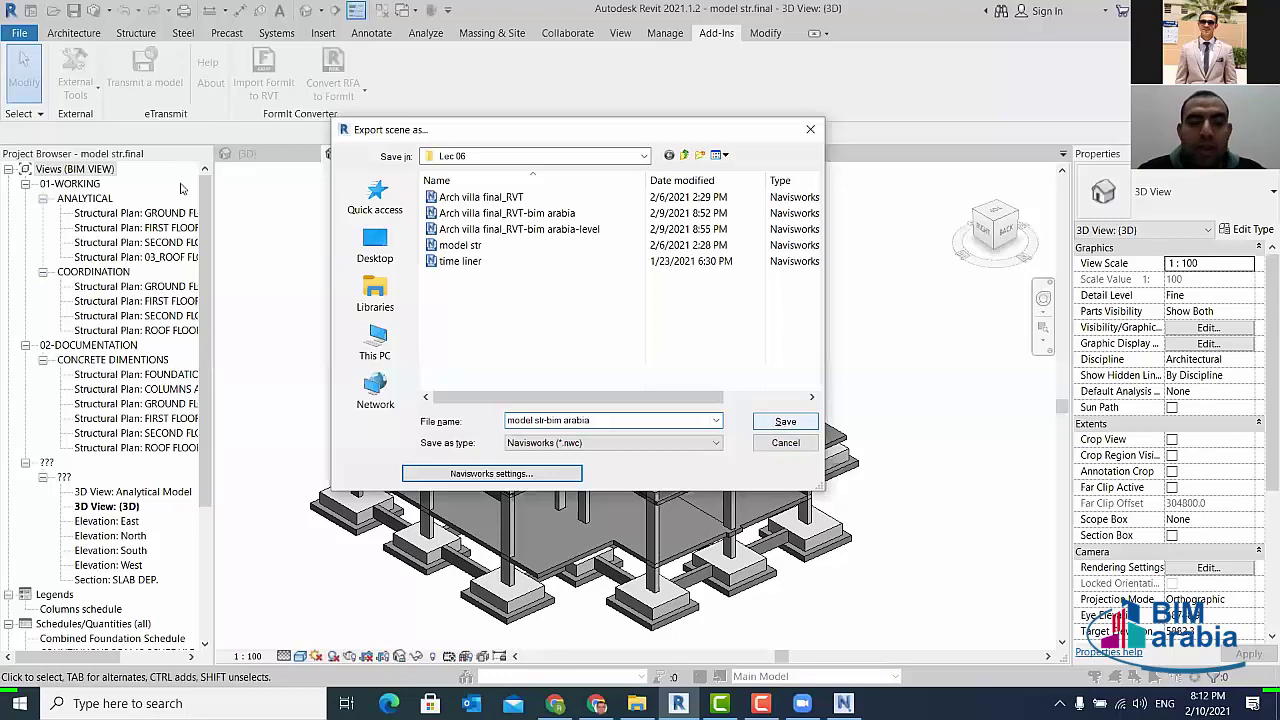
key(Return)
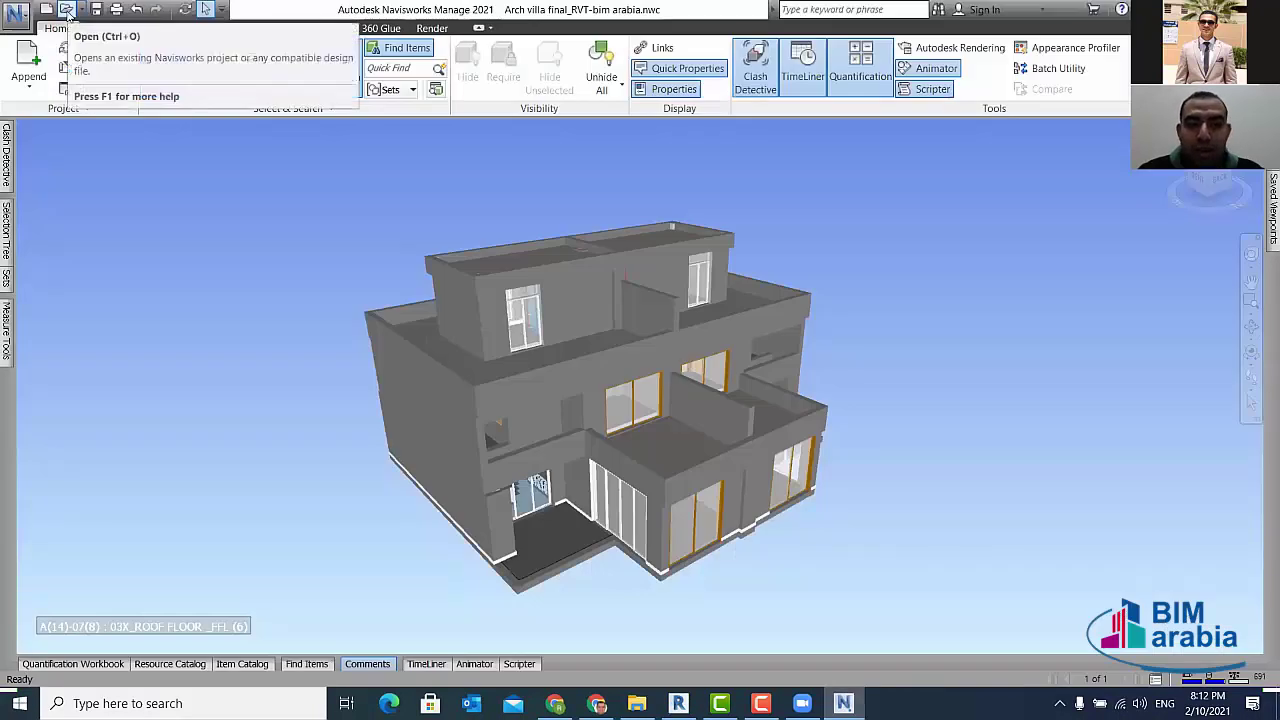
click(68, 12)
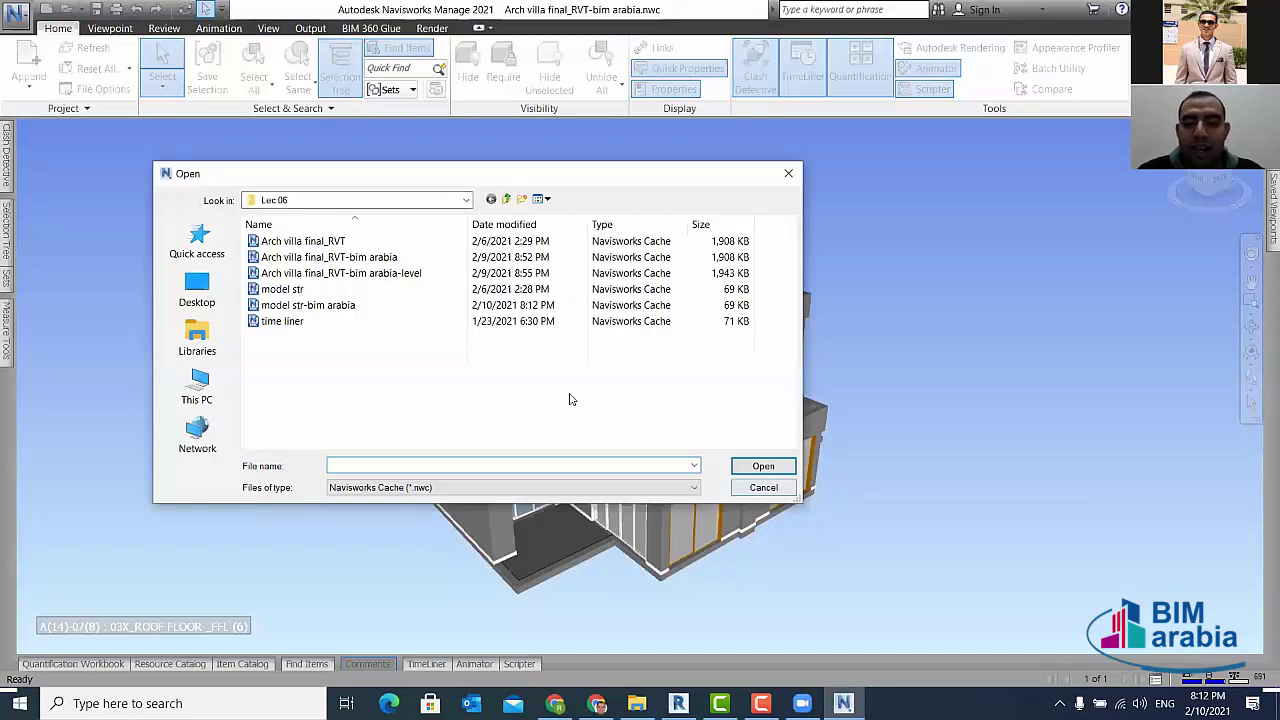
key(Escape)
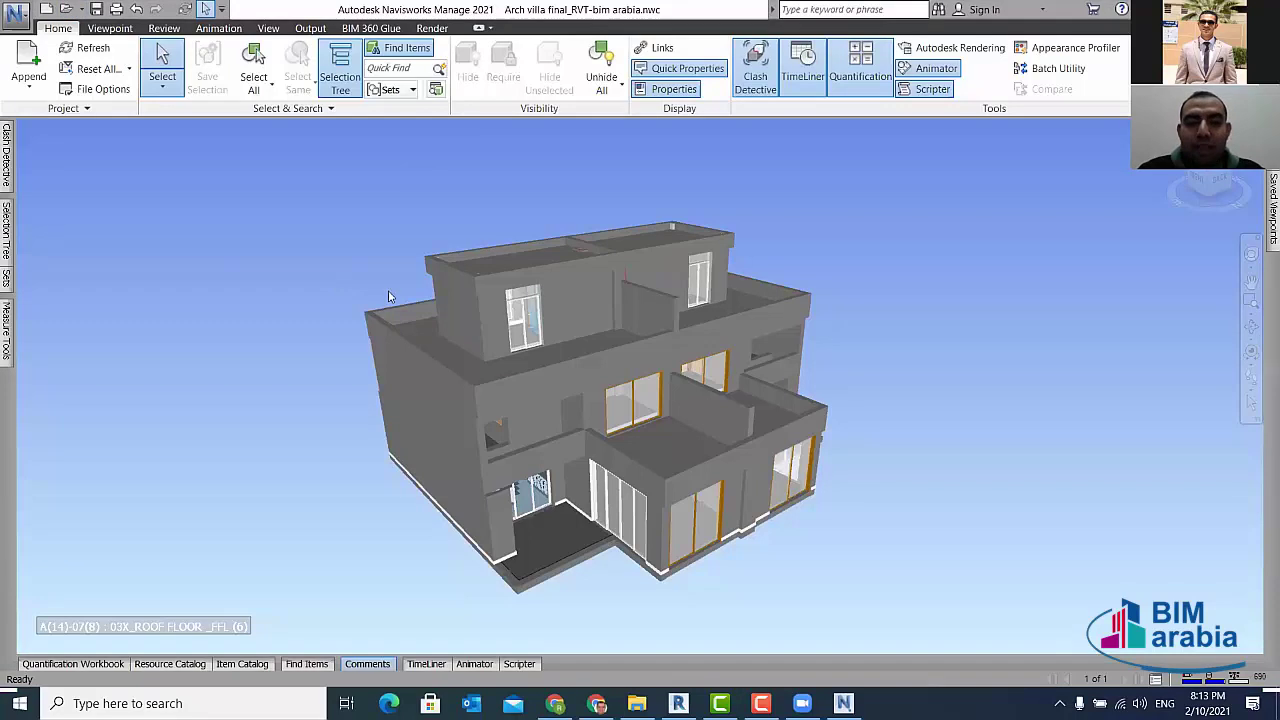
- Append model str-bim arabia.nwc to the villa and orbit to inspect the combined model
click(52, 88)
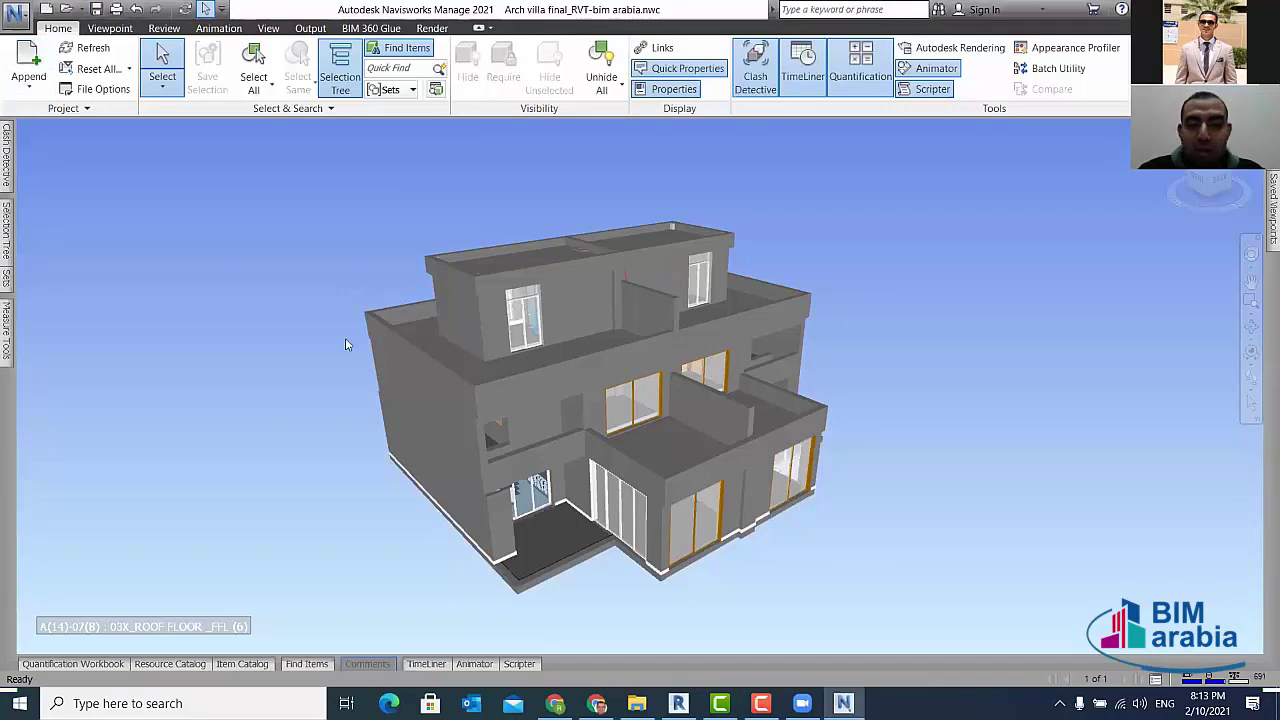
click(520, 305)
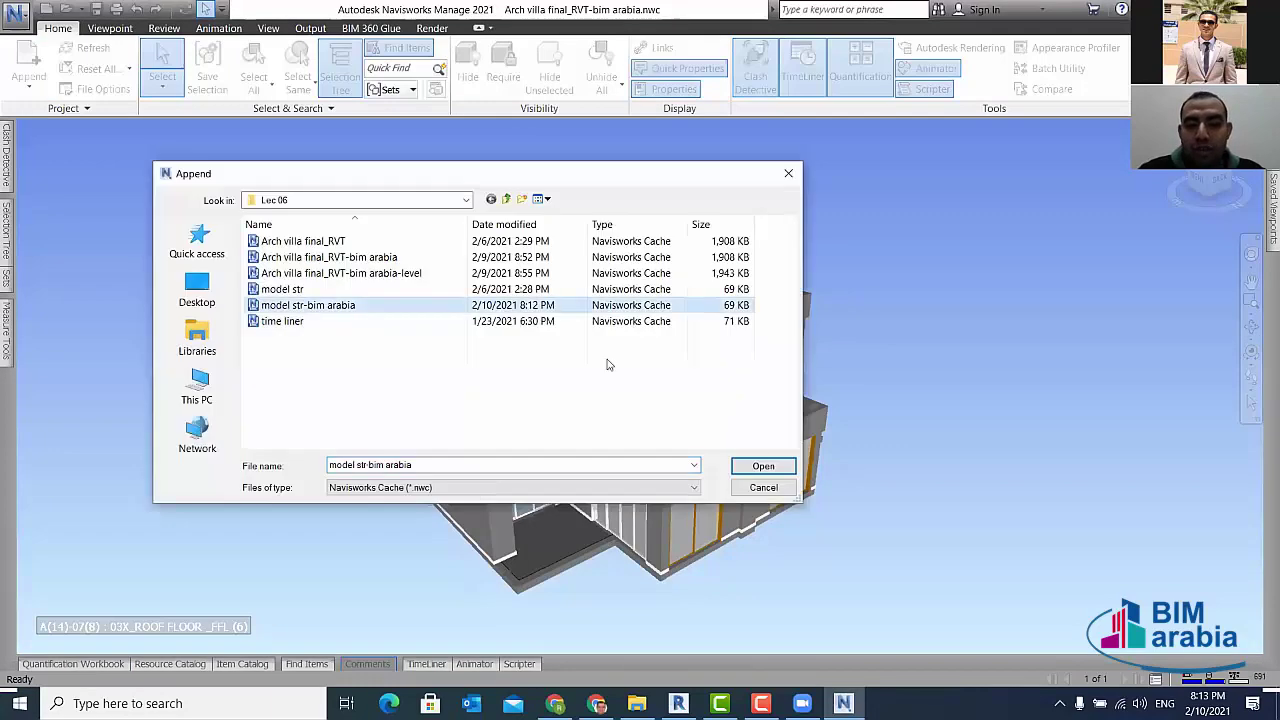
click(760, 466)
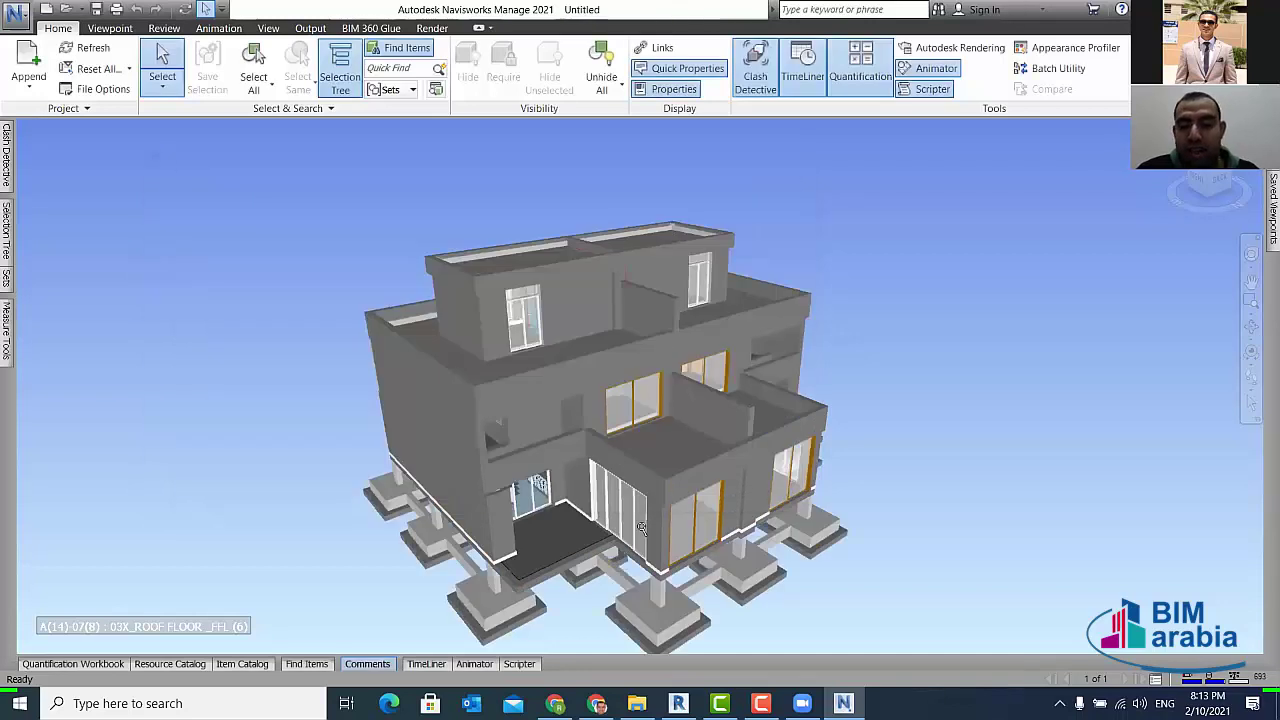
mouse_move(641, 527)
shift+middle_down()
mouse_move(624, 505)
mouse_move(771, 455)
mouse_move(437, 451)
shift+middle_up()
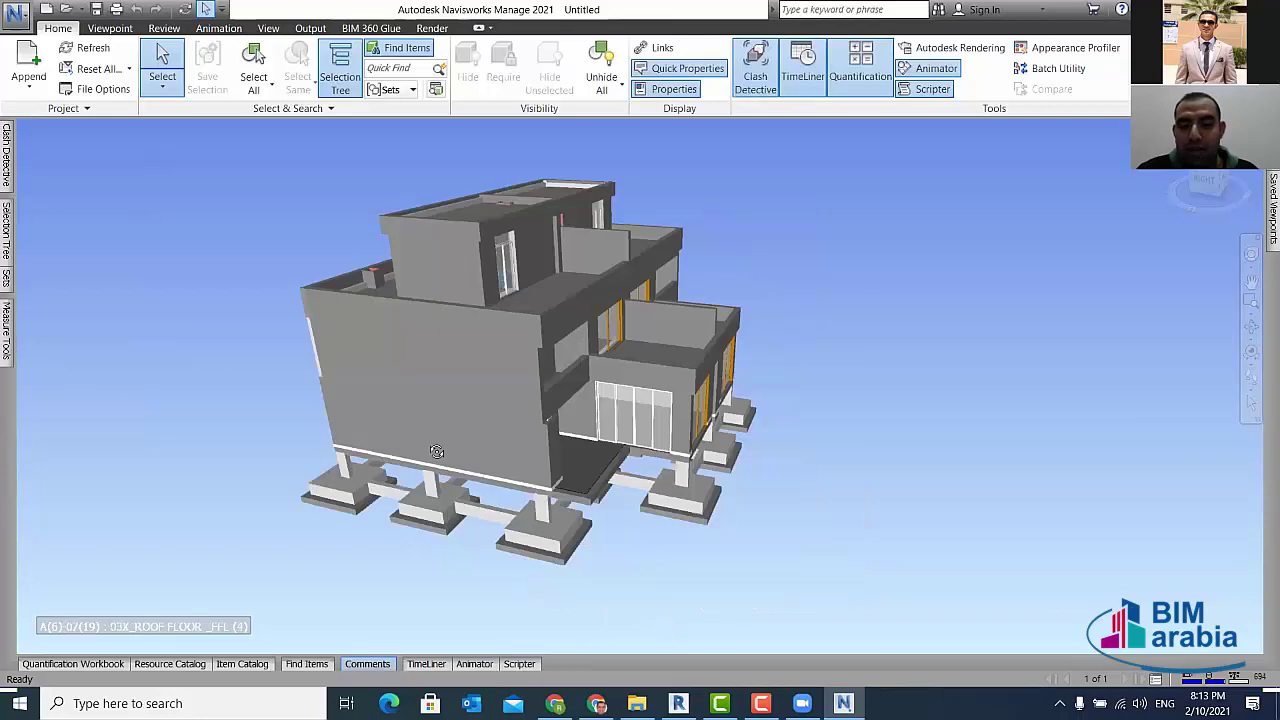
mouse_move(786, 491)
shift+middle_down()
mouse_move(791, 514)
mouse_move(733, 425)
mouse_move(617, 475)
mouse_move(547, 465)
shift+middle_up()
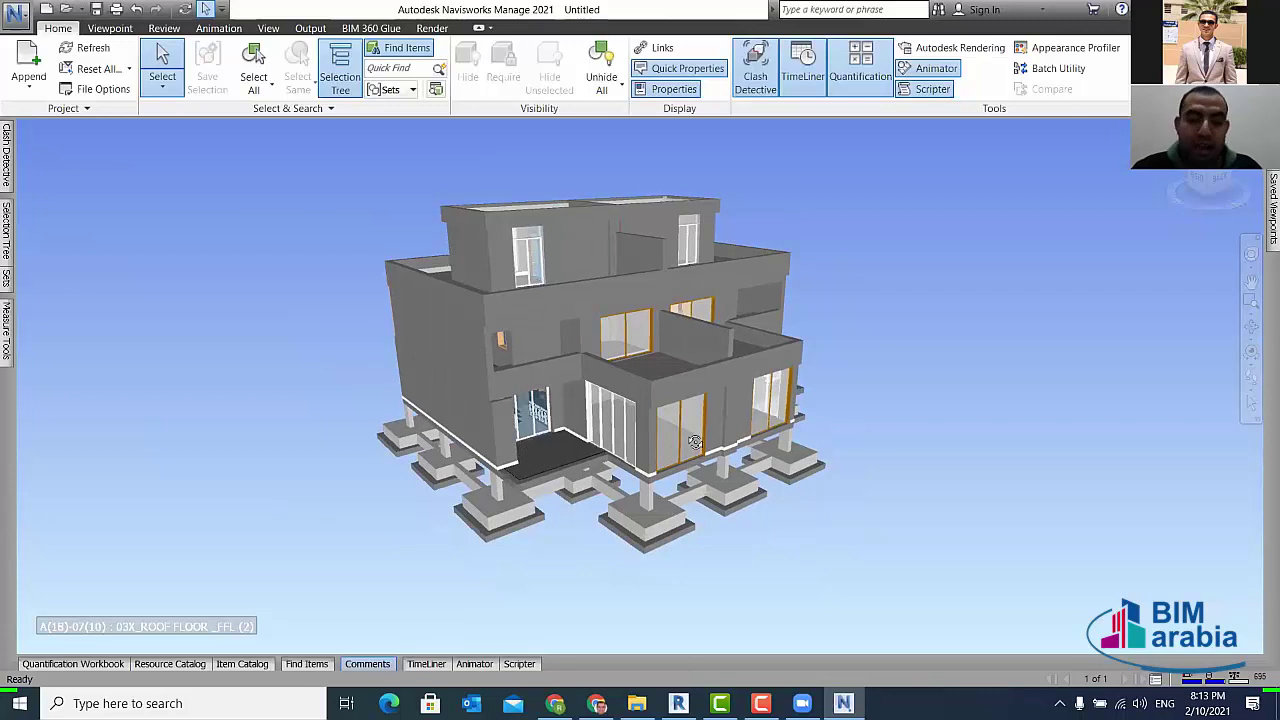
shift+middle_drag(863, 449, 943, 446)
shift+middle_drag(736, 447, 617, 450)
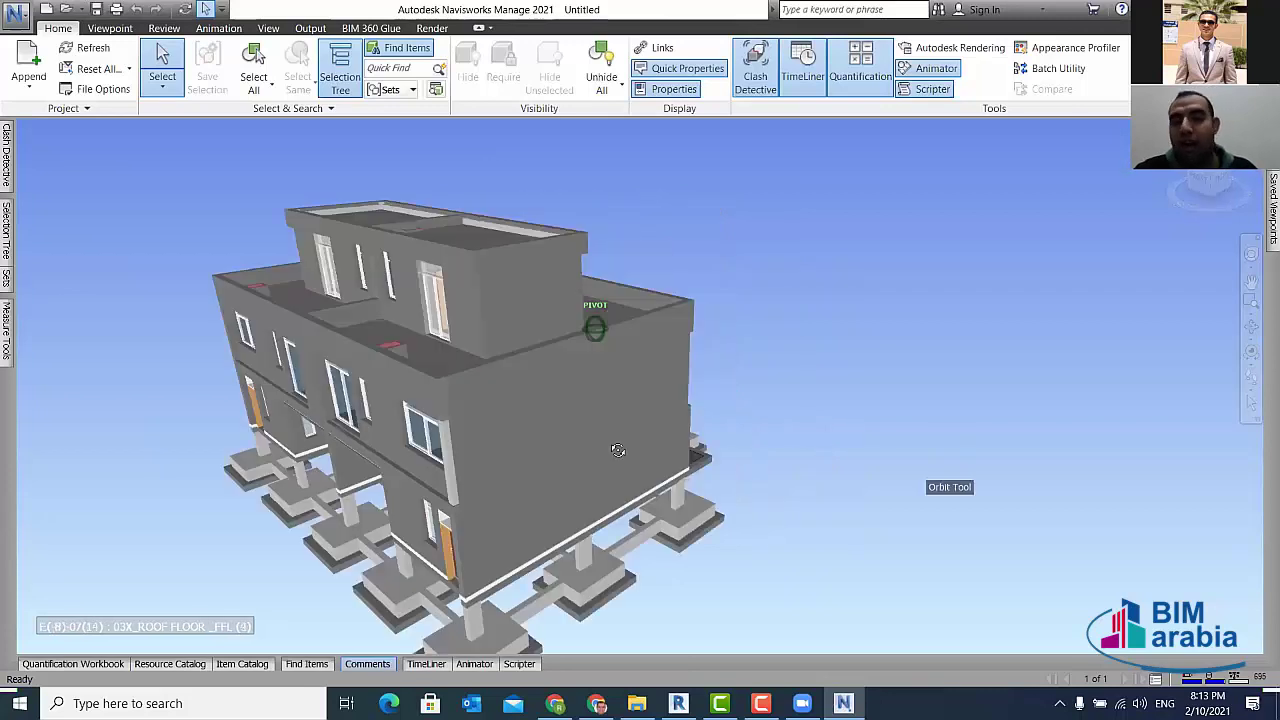
mouse_move(474, 456)
shift+middle_down()
mouse_move(445, 463)
mouse_move(464, 412)
mouse_move(530, 420)
mouse_move(527, 474)
mouse_move(544, 401)
mouse_move(515, 425)
shift+middle_up()
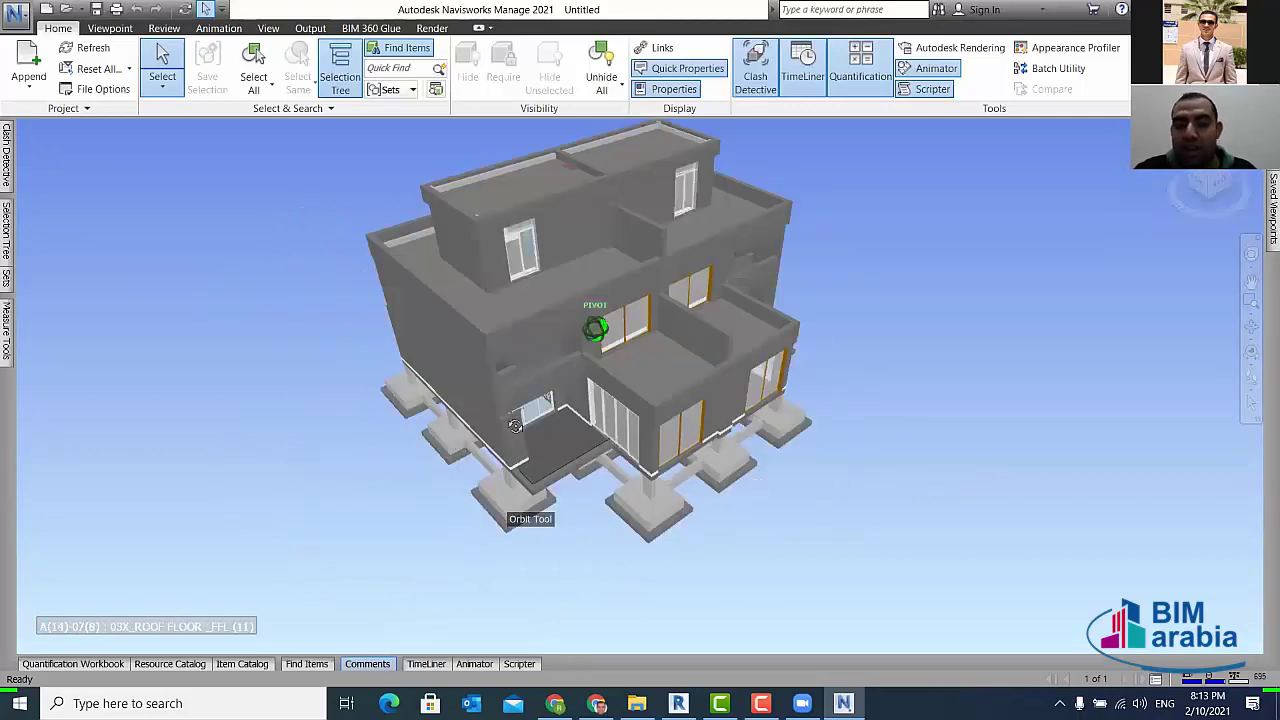
shift+middle_drag(463, 462, 461, 401)
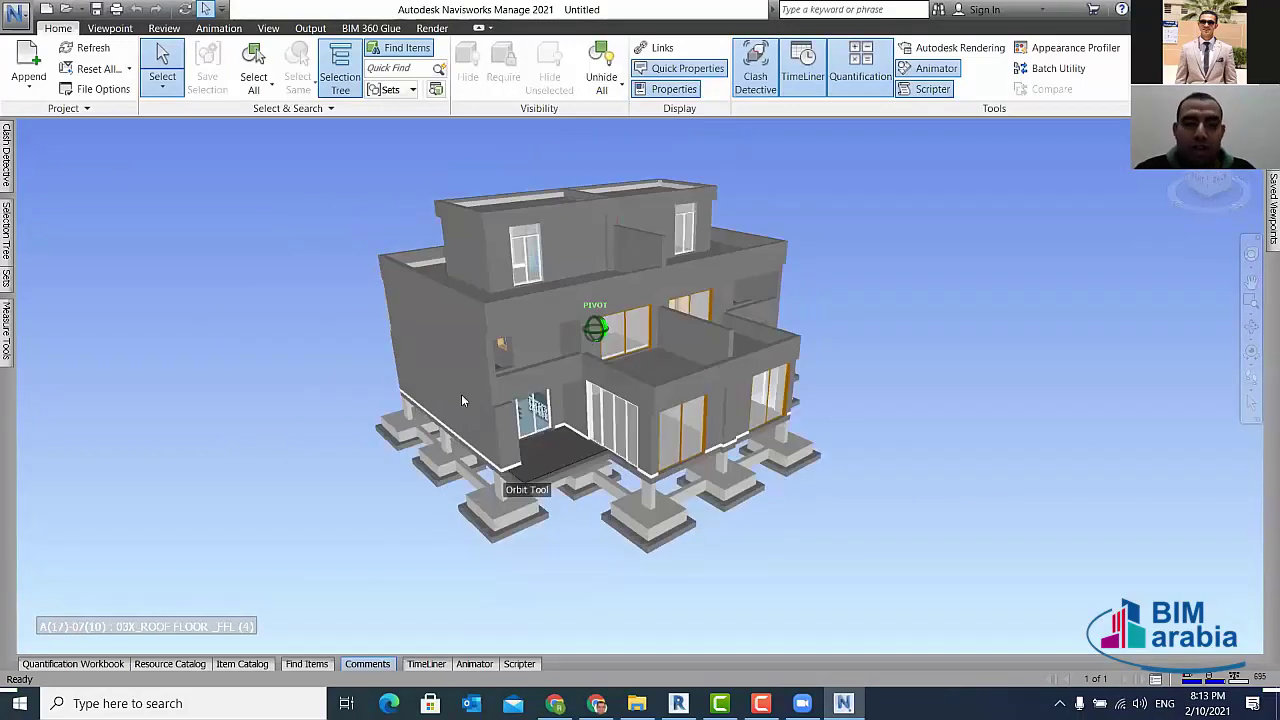
shift+middle_drag(587, 342, 360, 303)
shift+middle_drag(334, 243, 426, 194)
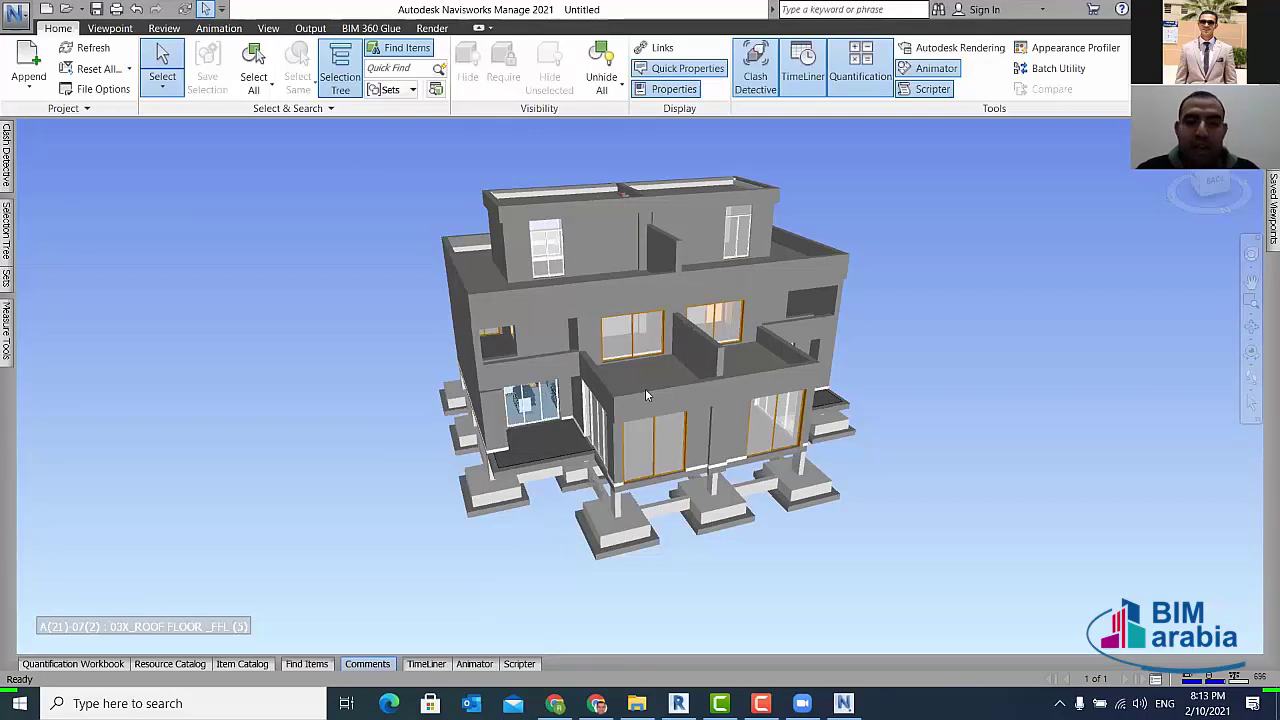
shift+middle_drag(645, 388, 594, 320)
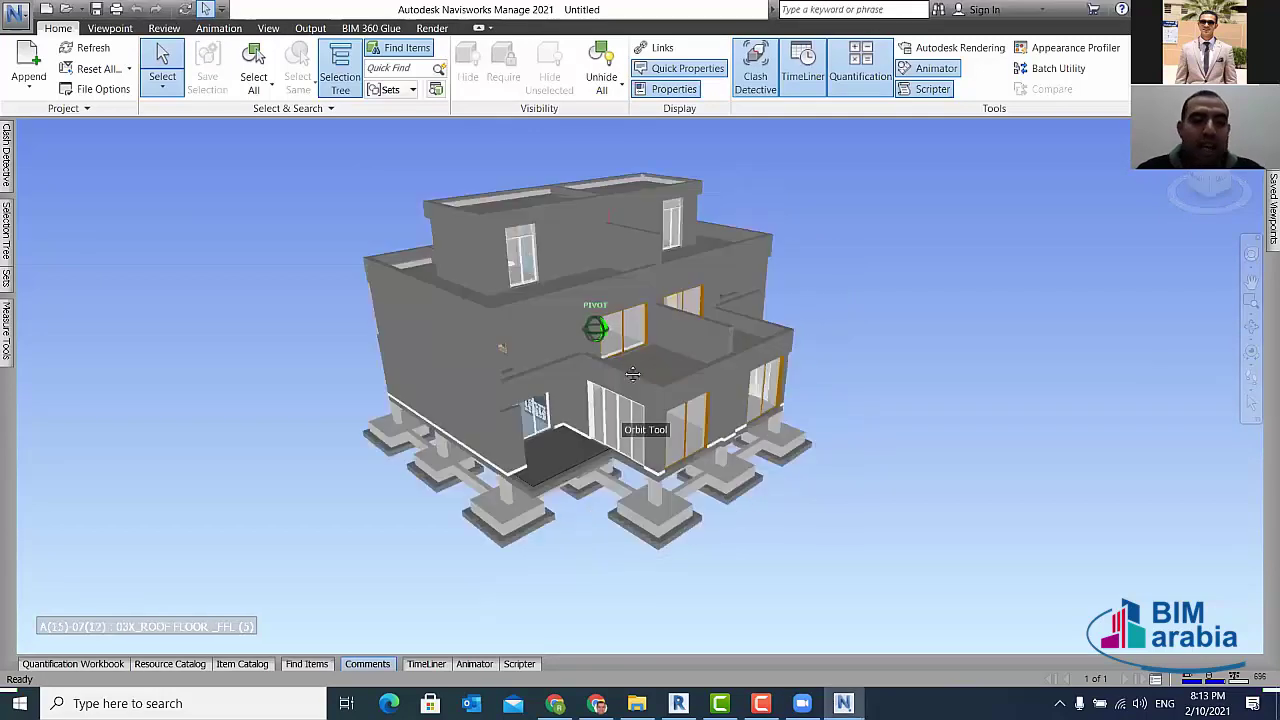
- Dock the Selection Tree open, widen it, and select the two loaded model files
click(8, 226)
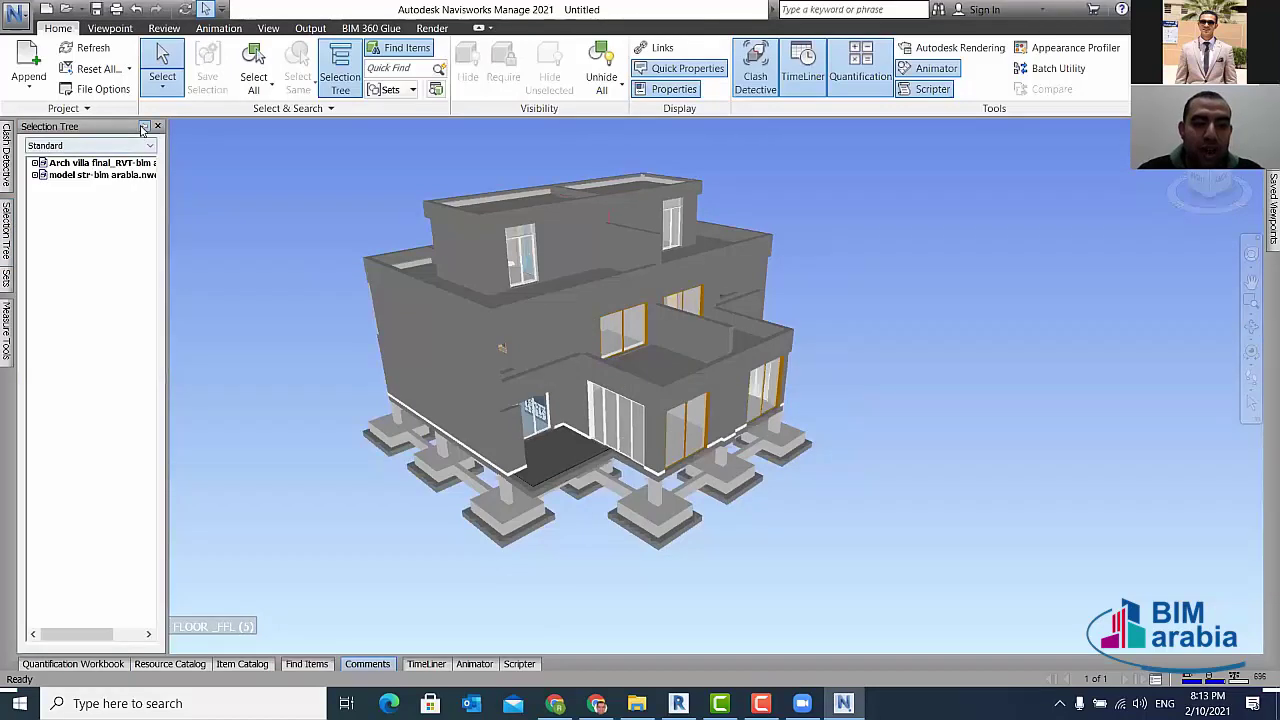
click(145, 127)
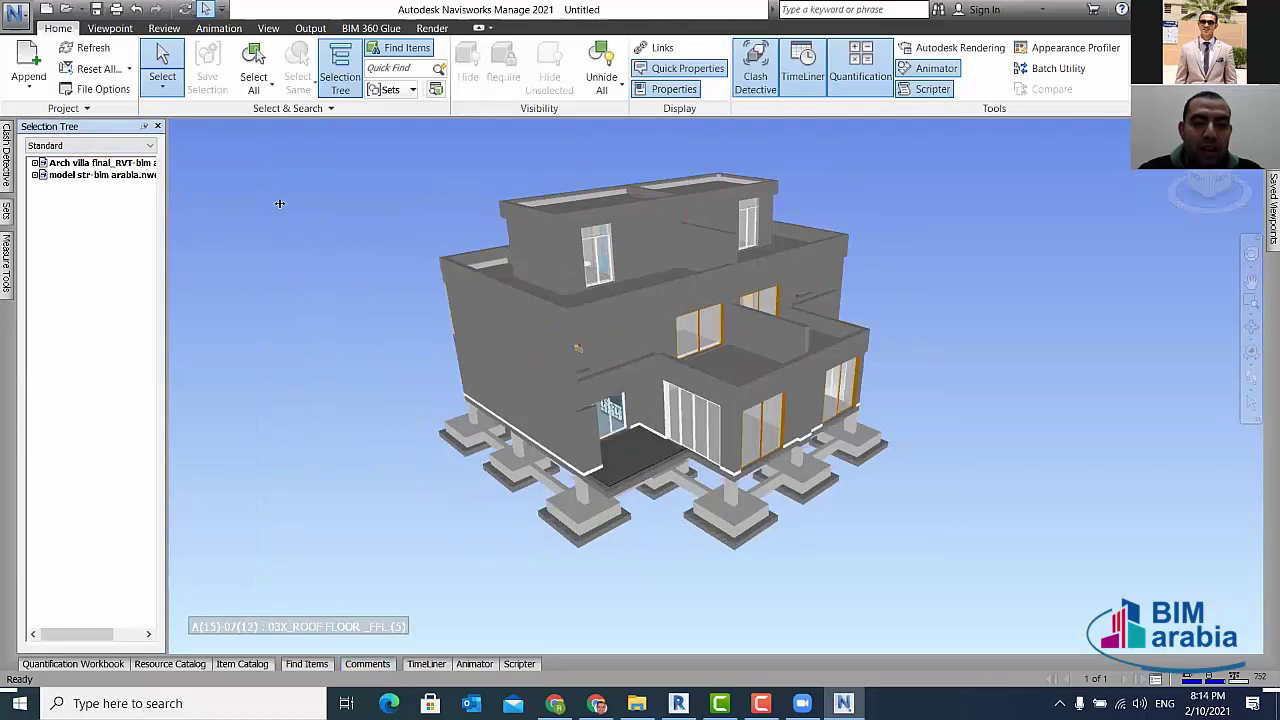
drag(280, 204, 270, 210)
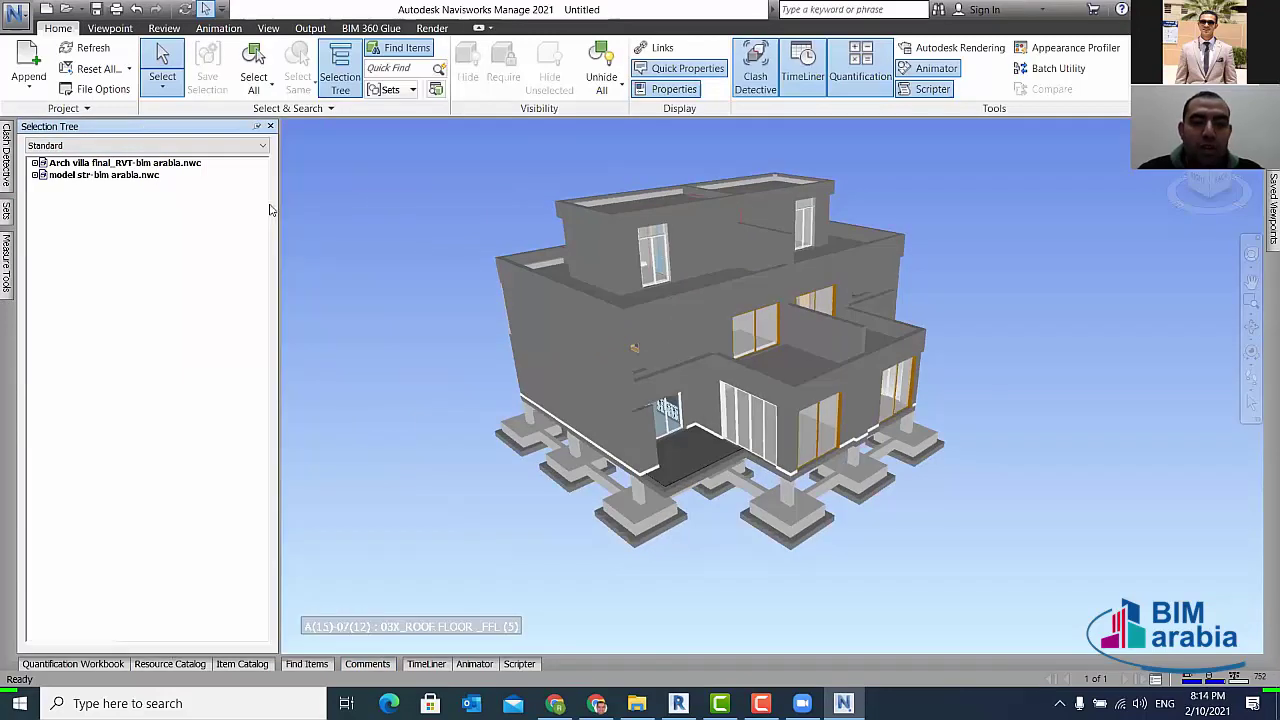
click(125, 174)
click(120, 163)
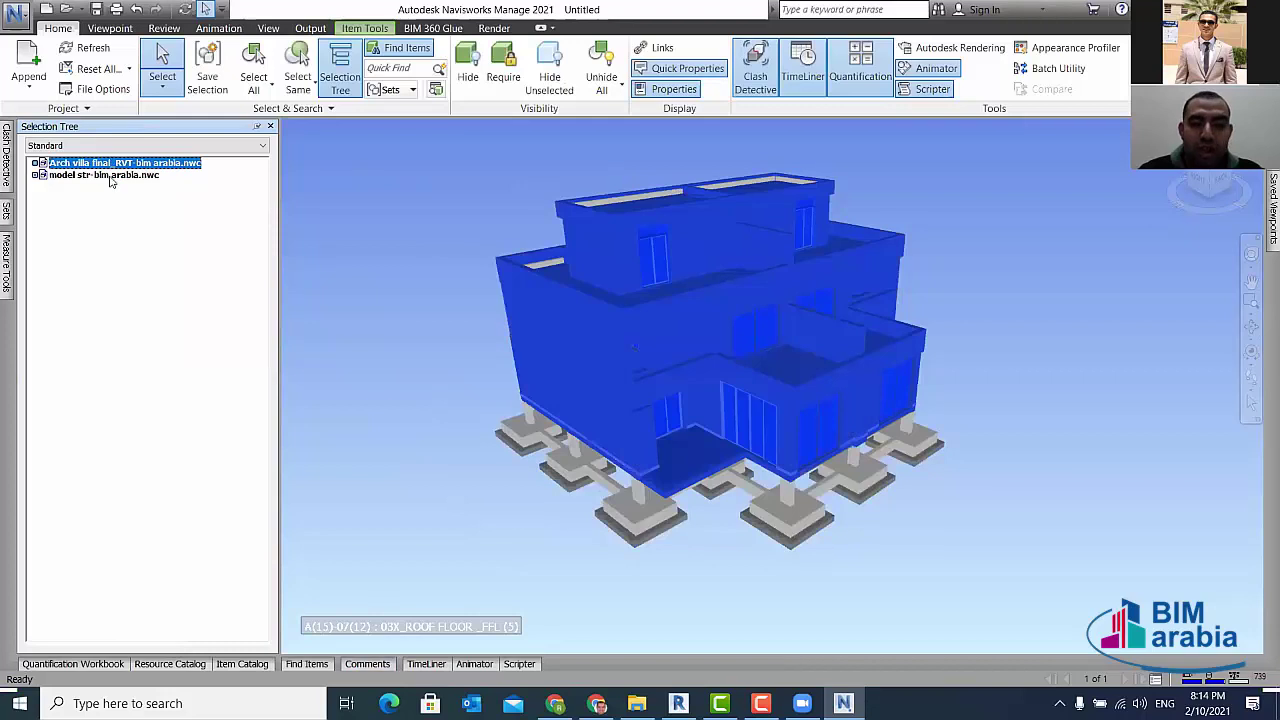
key(Down)
- Try the Compact and Properties tree views, then return with both models expanded
click(101, 147)
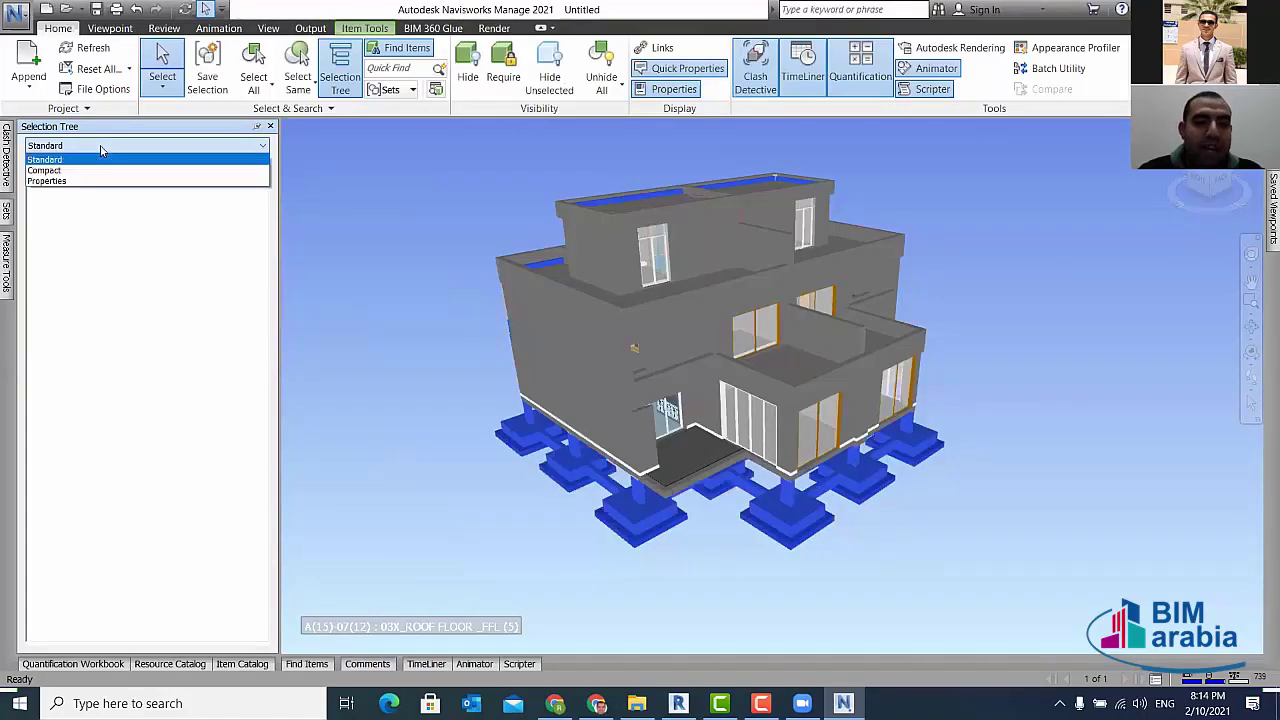
click(45, 170)
click(81, 147)
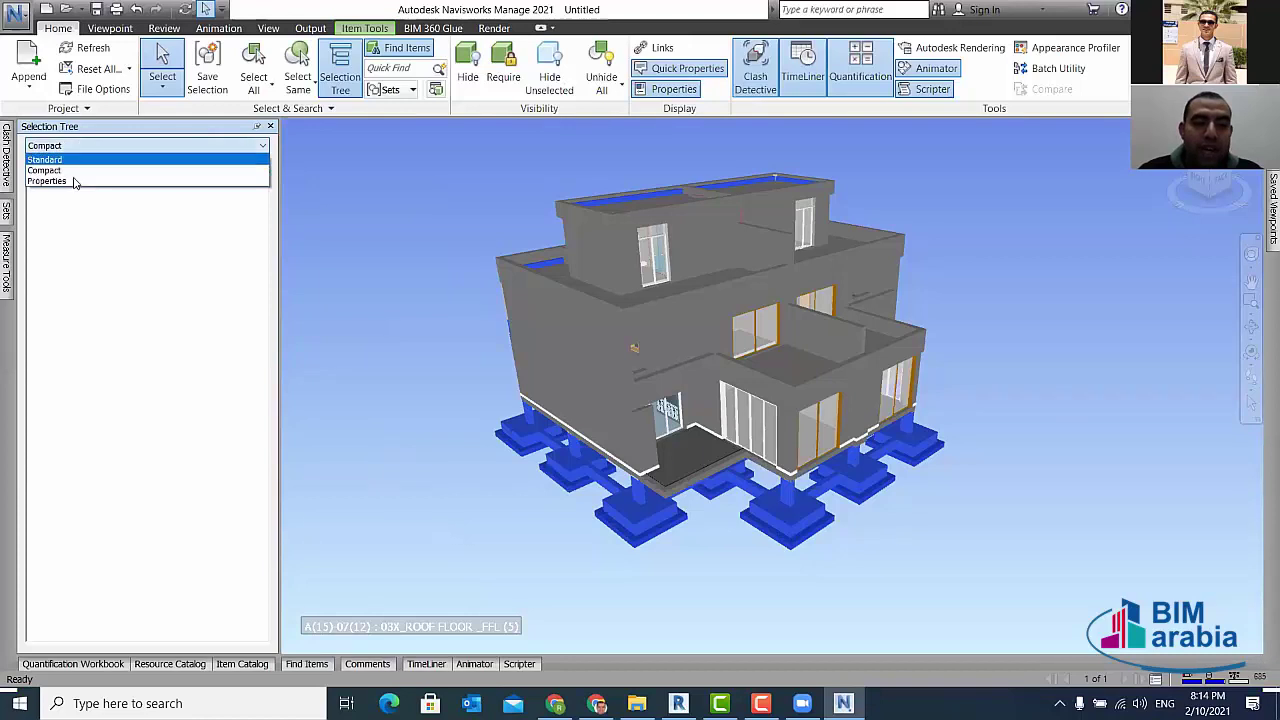
click(155, 181)
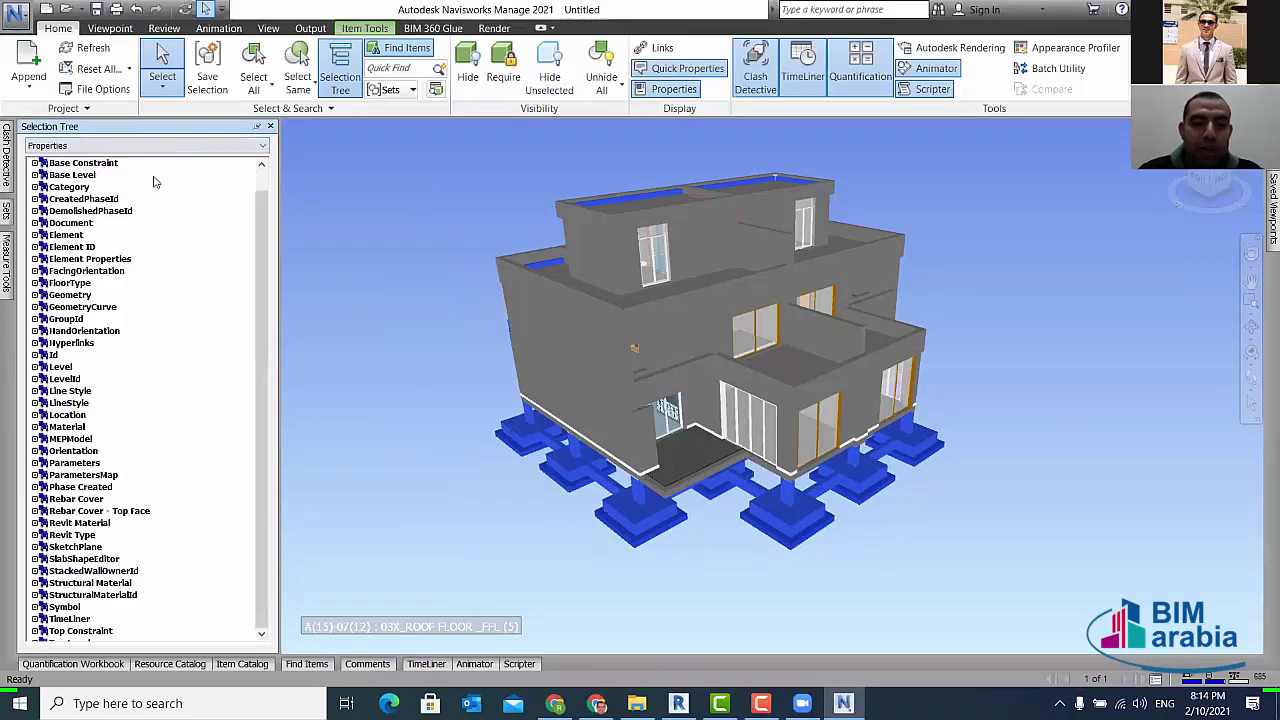
click(81, 146)
click(60, 158)
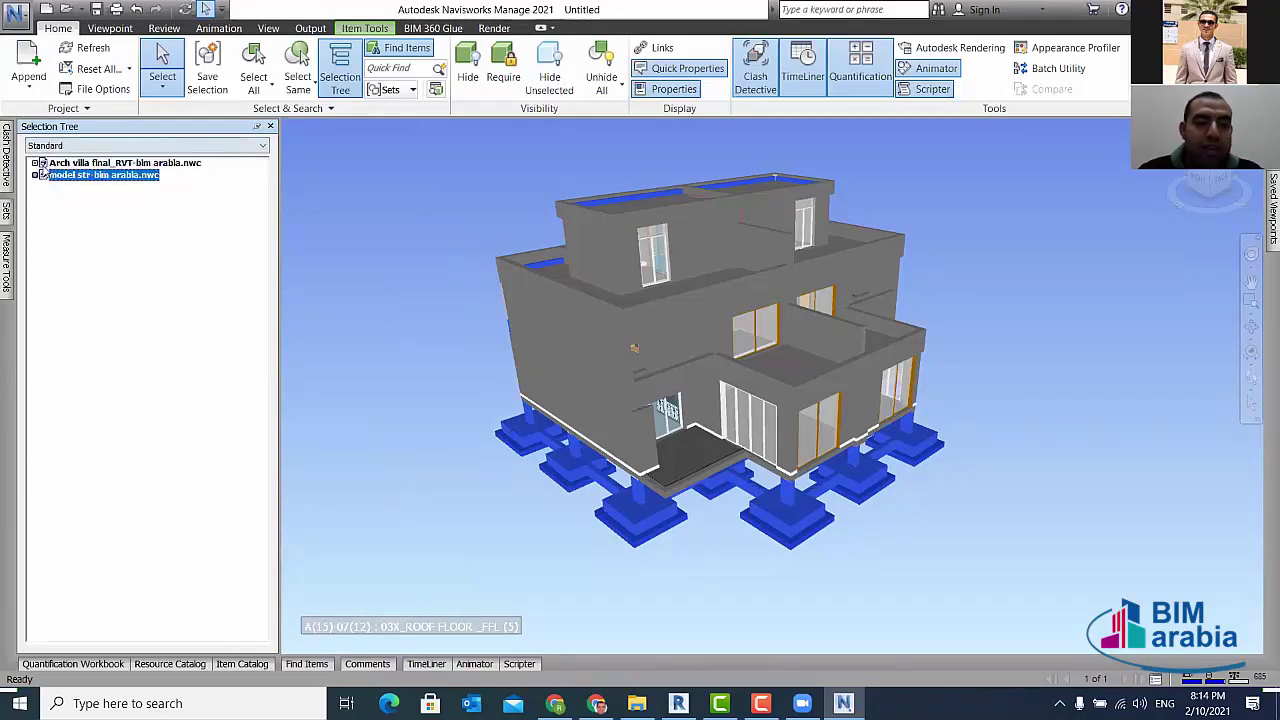
click(35, 163)
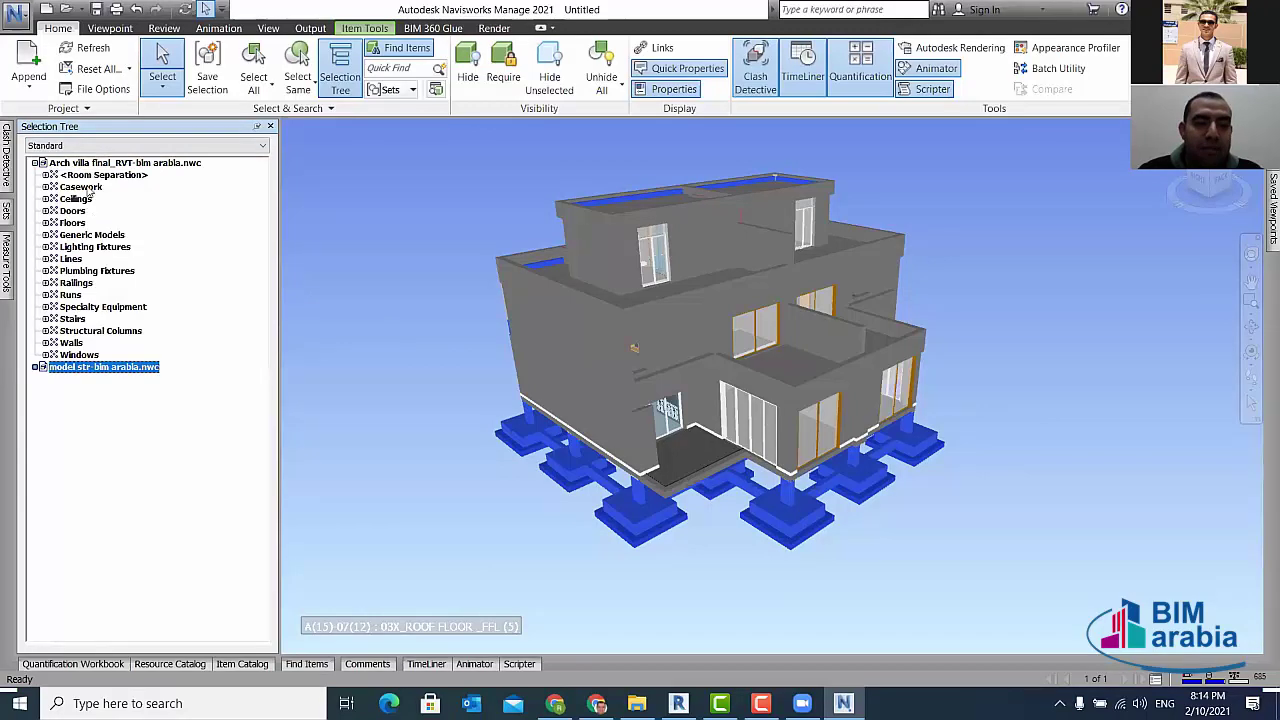
click(35, 367)
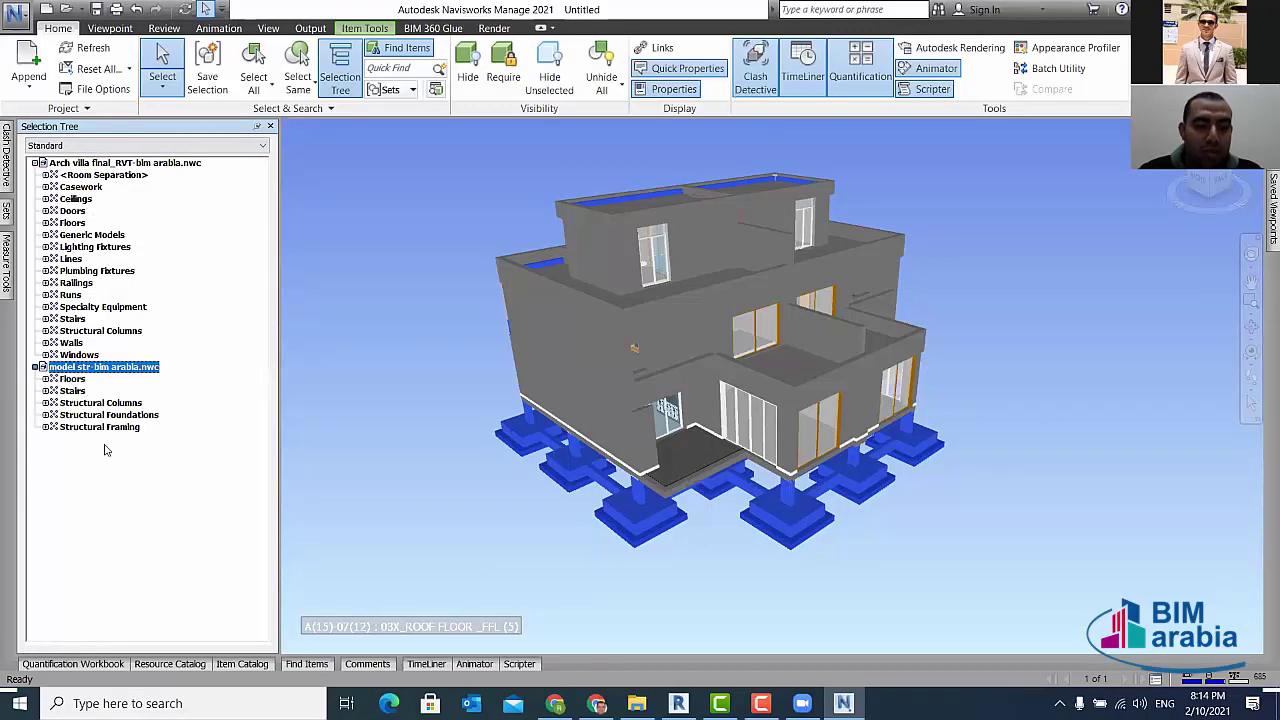
click(107, 502)
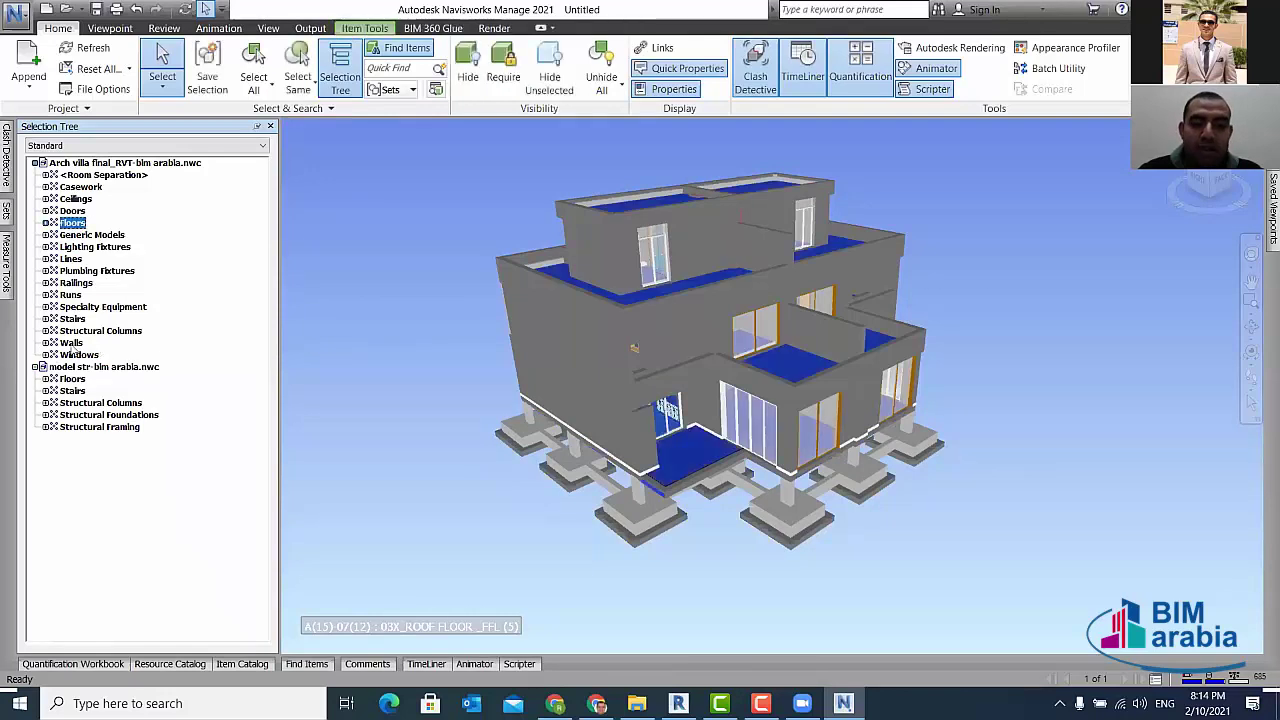
- Select architectural walls, structural stairs and columns, then the whole models in Compact view
click(73, 343)
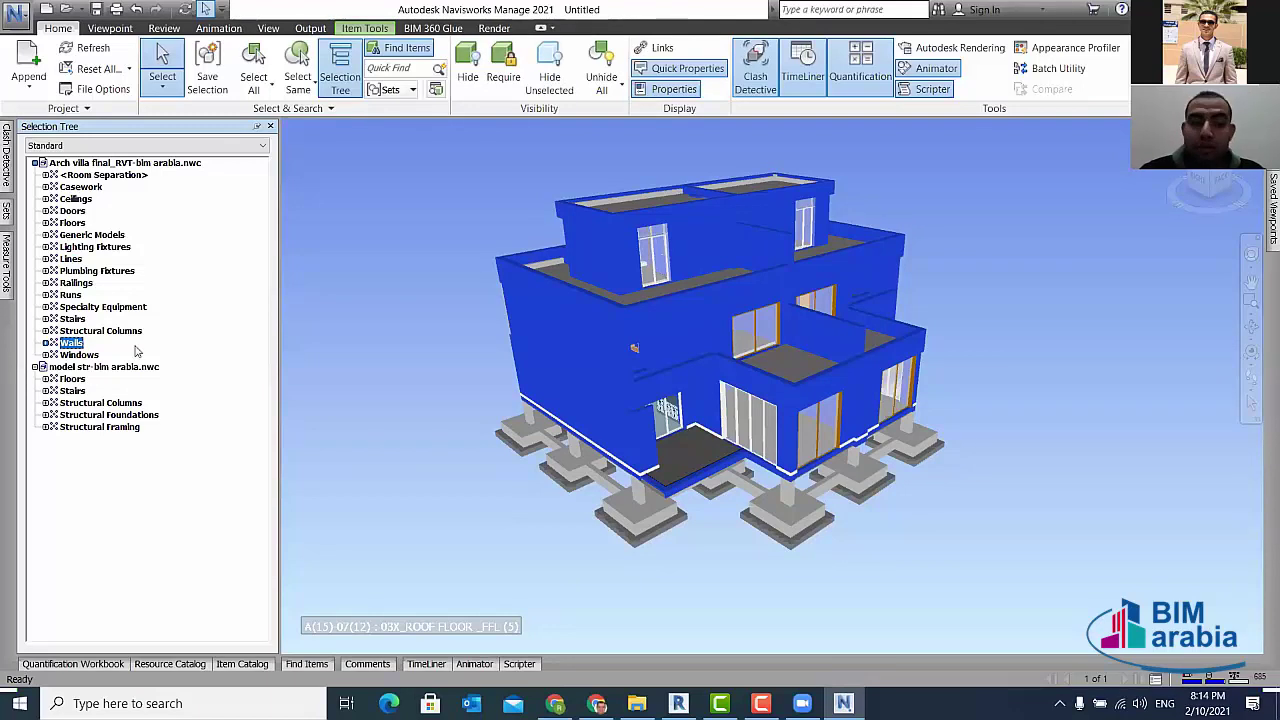
click(73, 391)
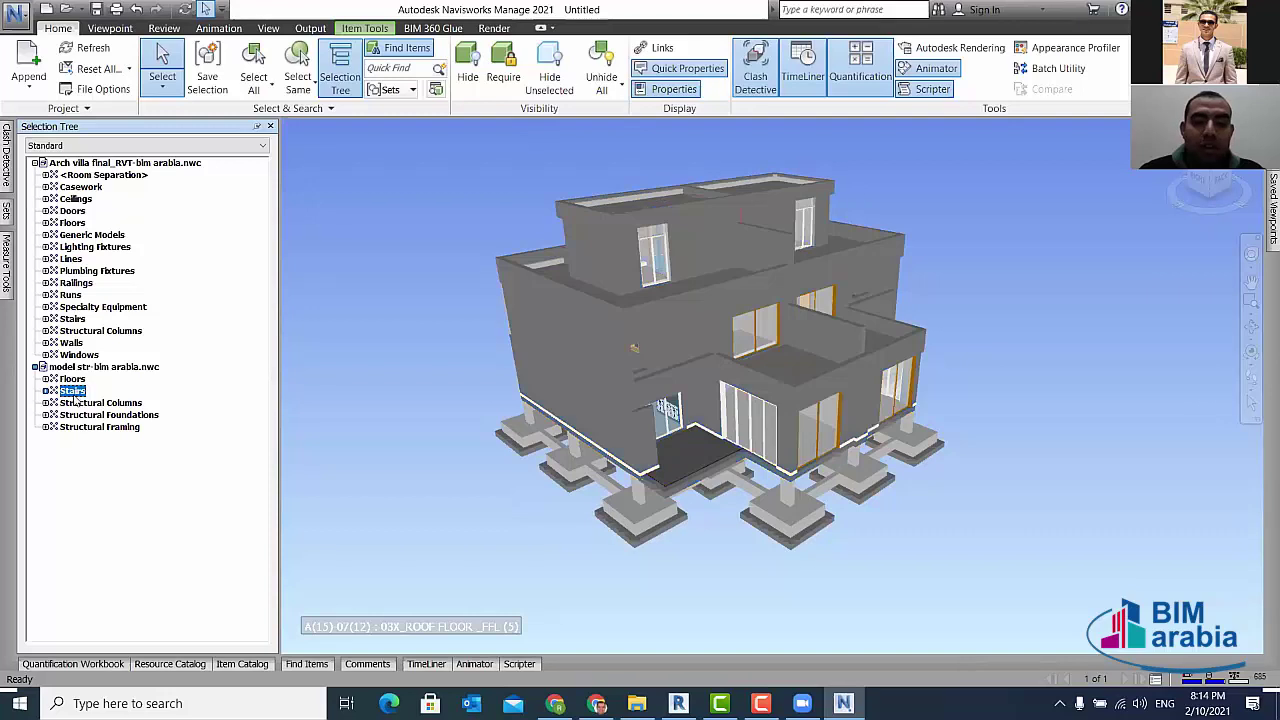
click(82, 404)
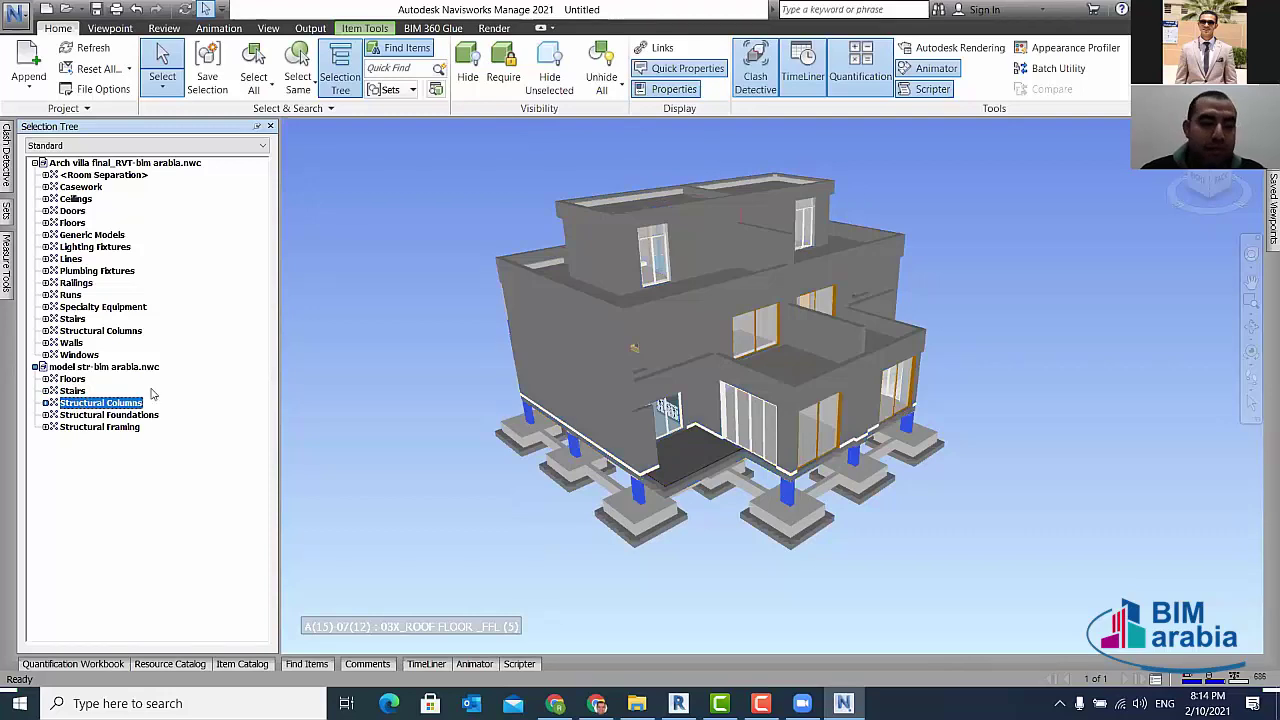
click(184, 147)
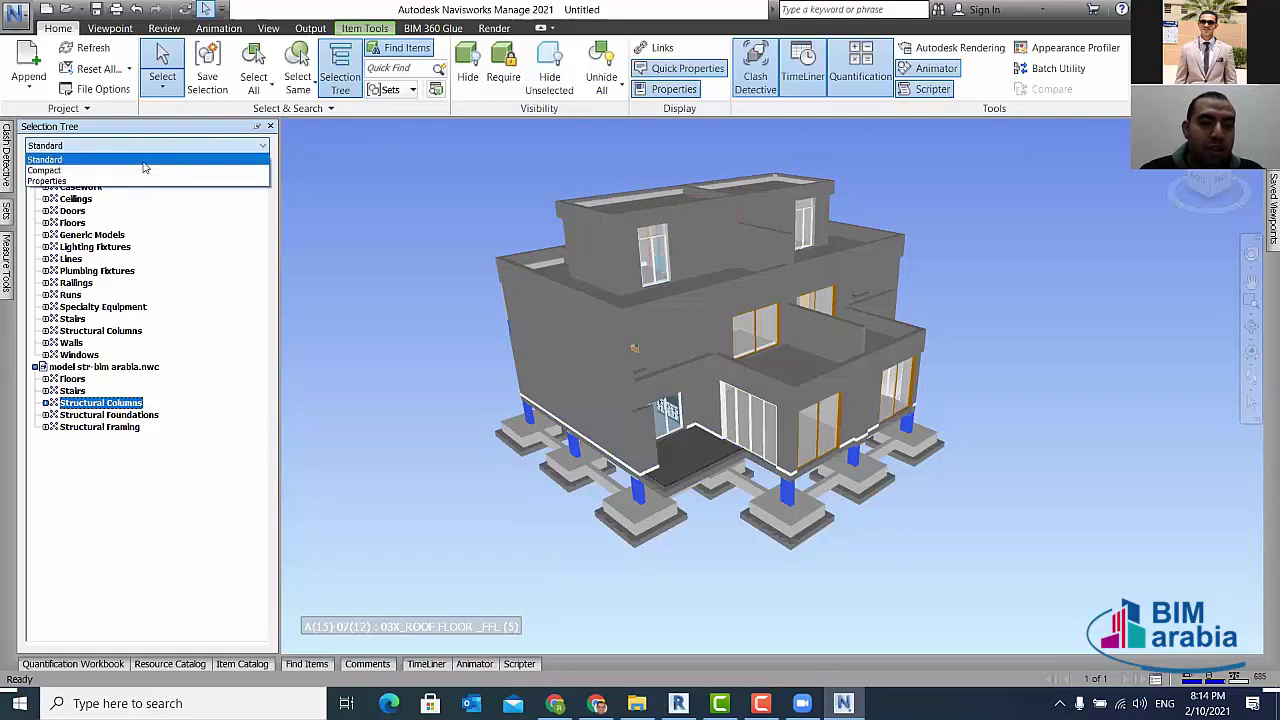
click(88, 172)
click(60, 163)
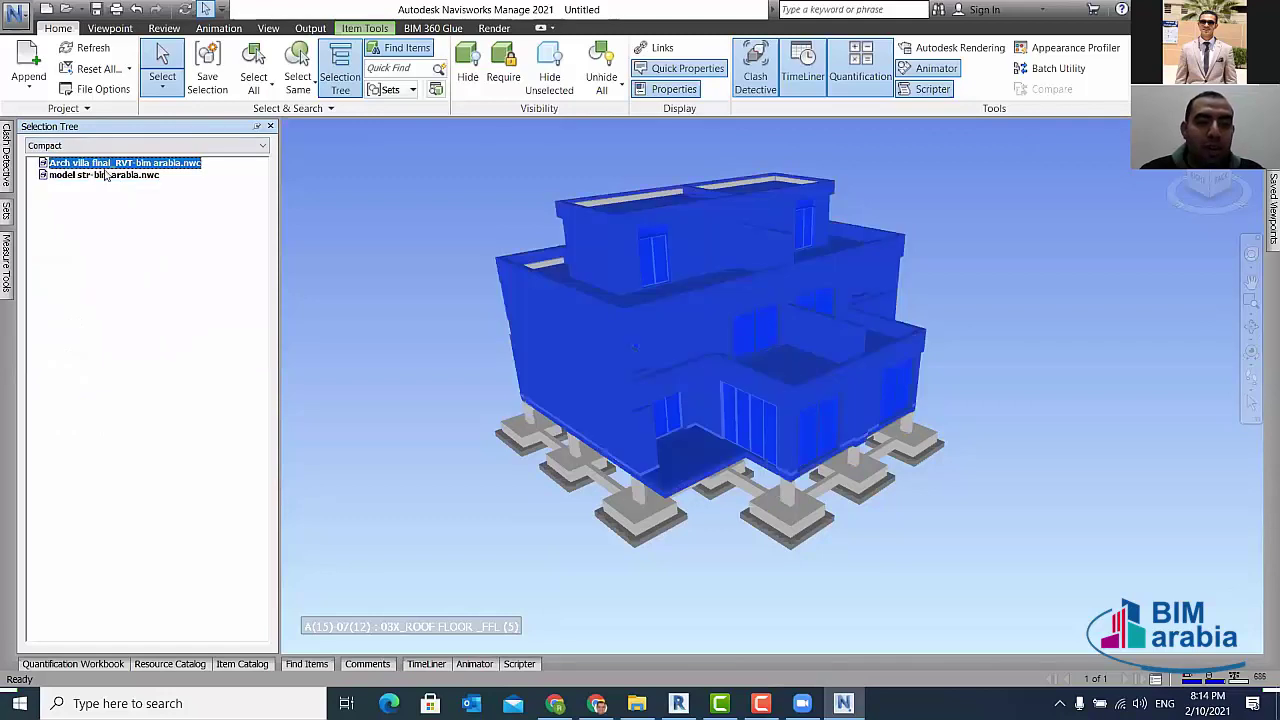
click(90, 177)
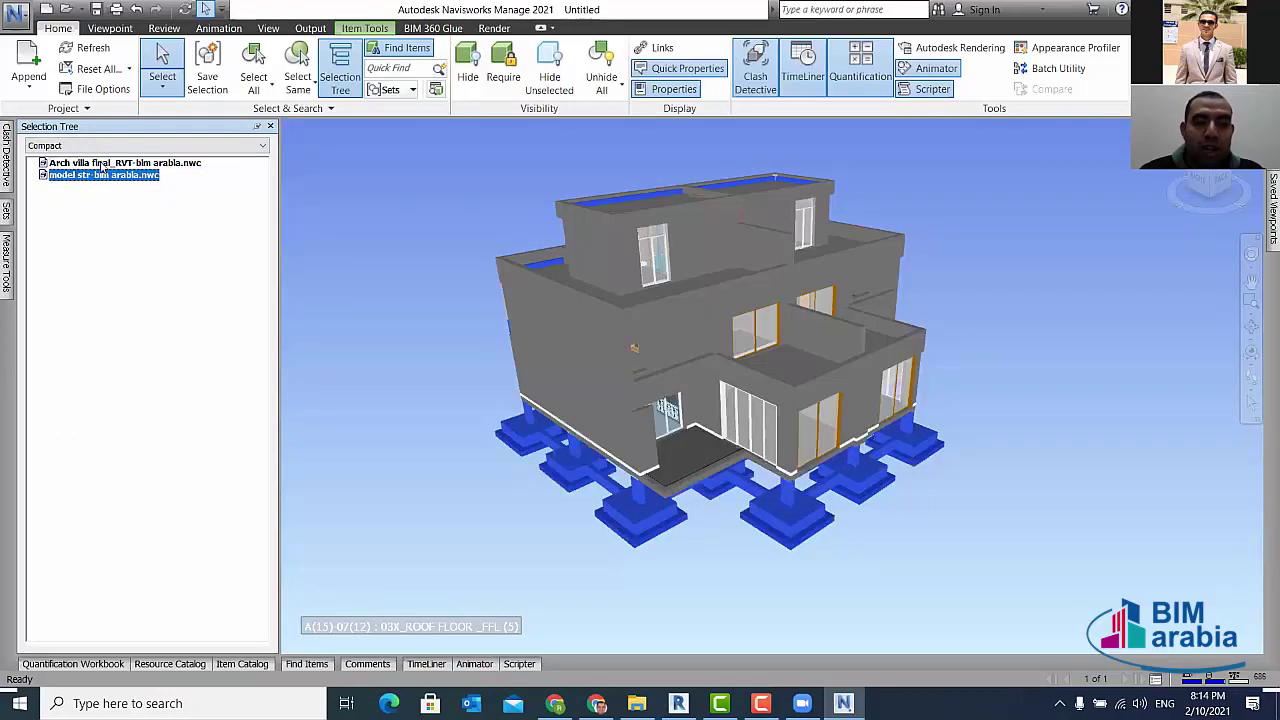
click(147, 163)
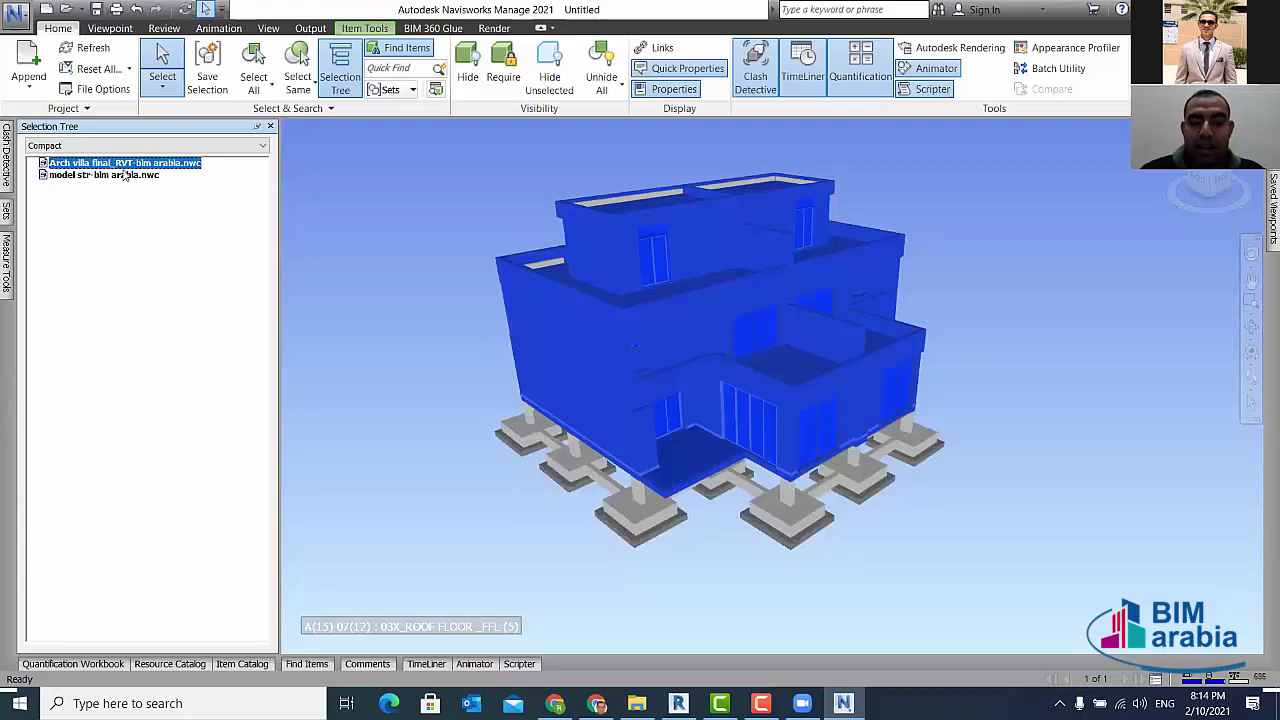
- In Properties view, select elements by HandOrientation, Location, MEPModel and Parameters
click(125, 145)
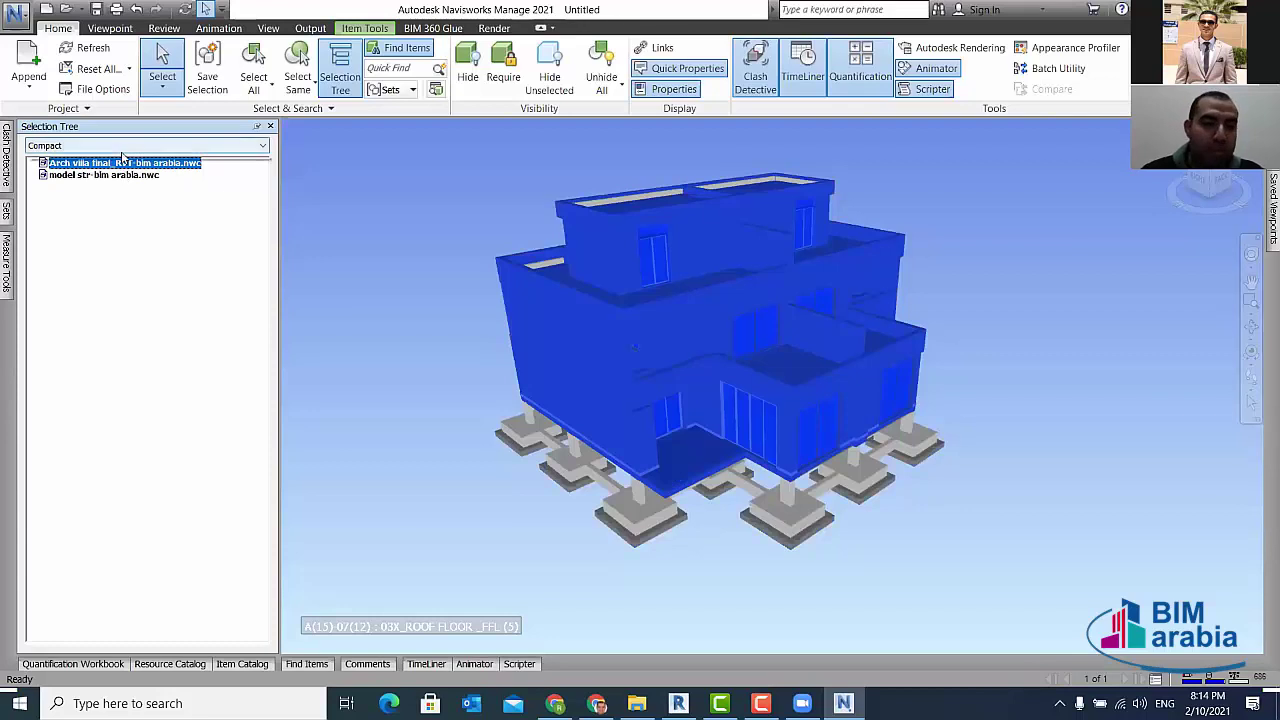
click(66, 182)
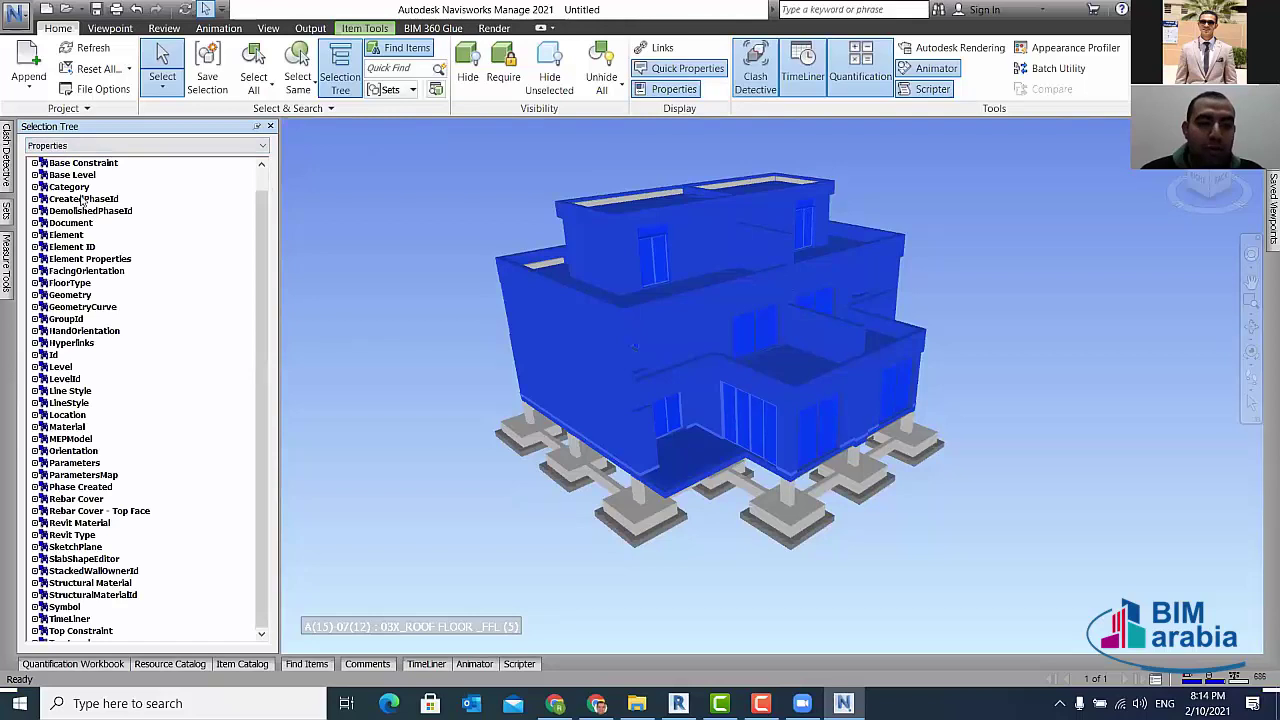
click(75, 283)
click(84, 331)
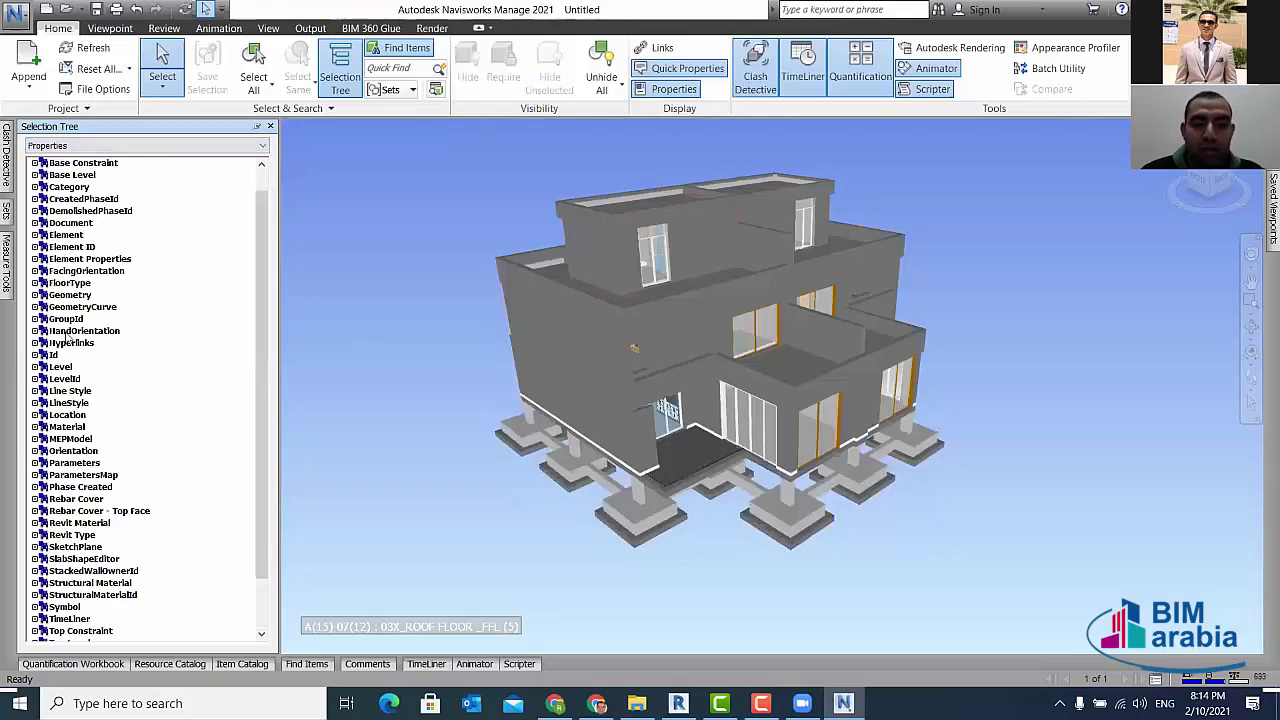
click(70, 414)
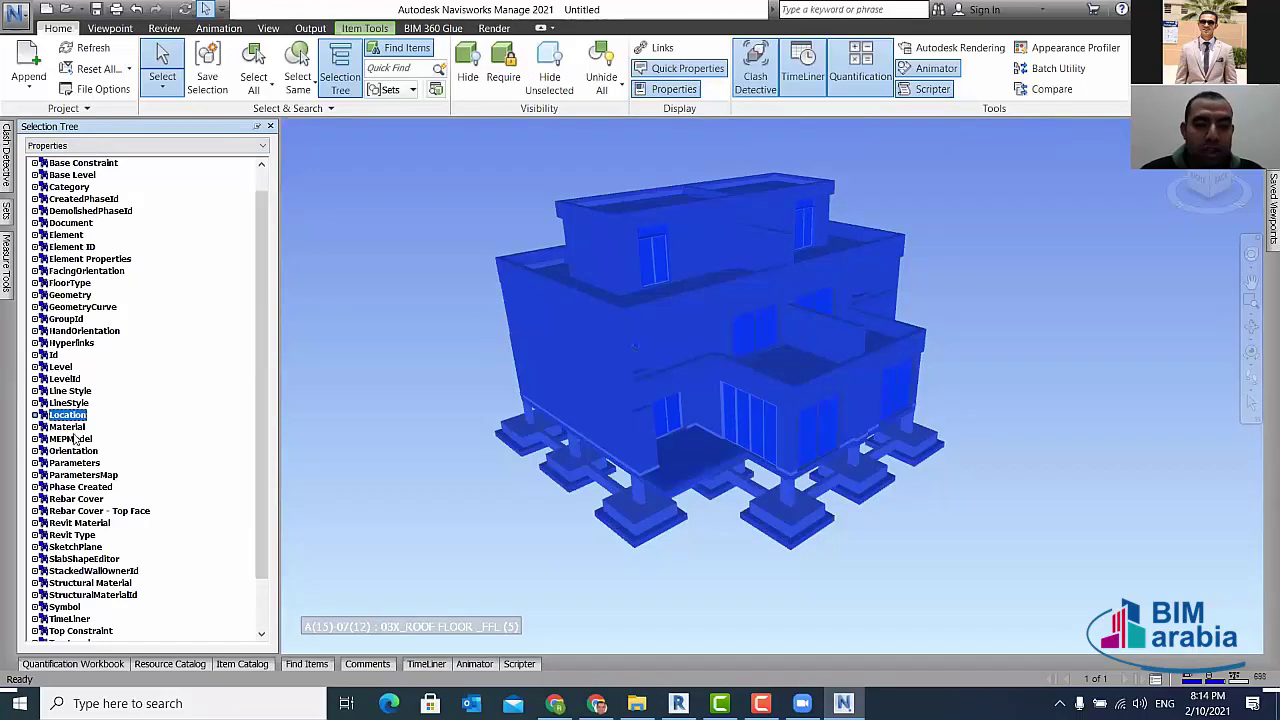
click(70, 438)
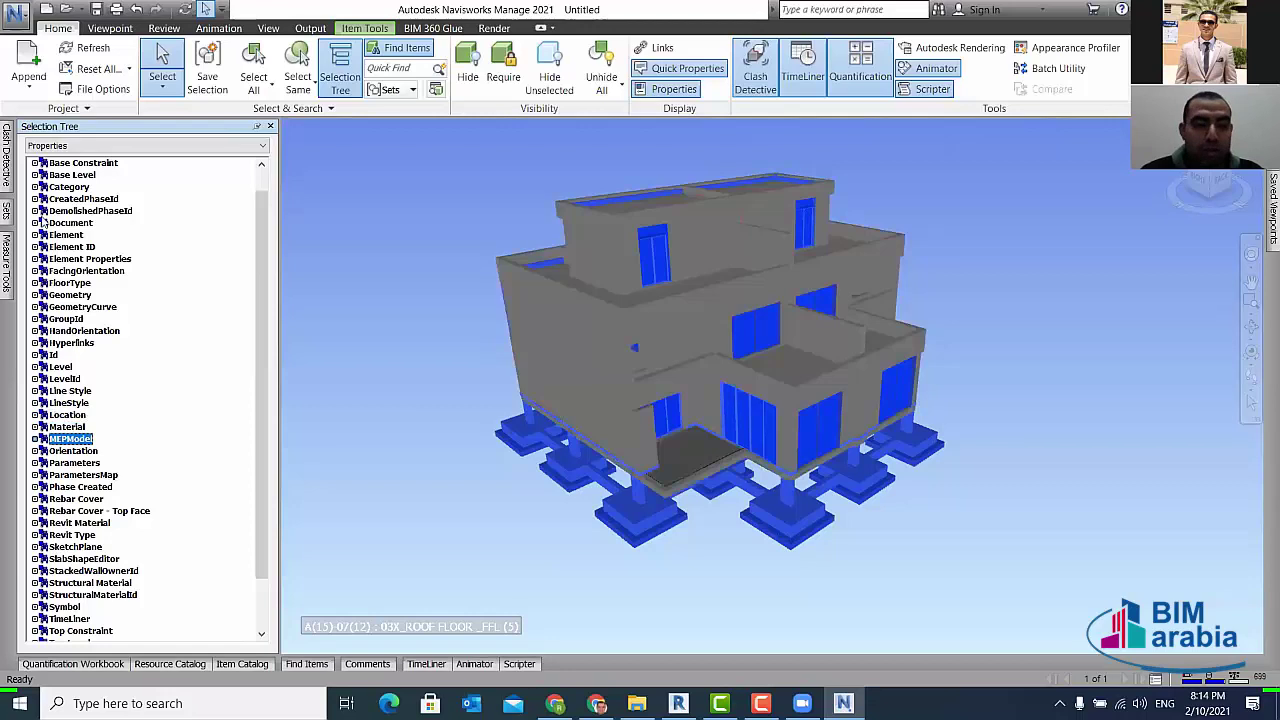
click(75, 462)
- Return to the Standard view and collapse the FIN_100_Plaster groups
click(55, 150)
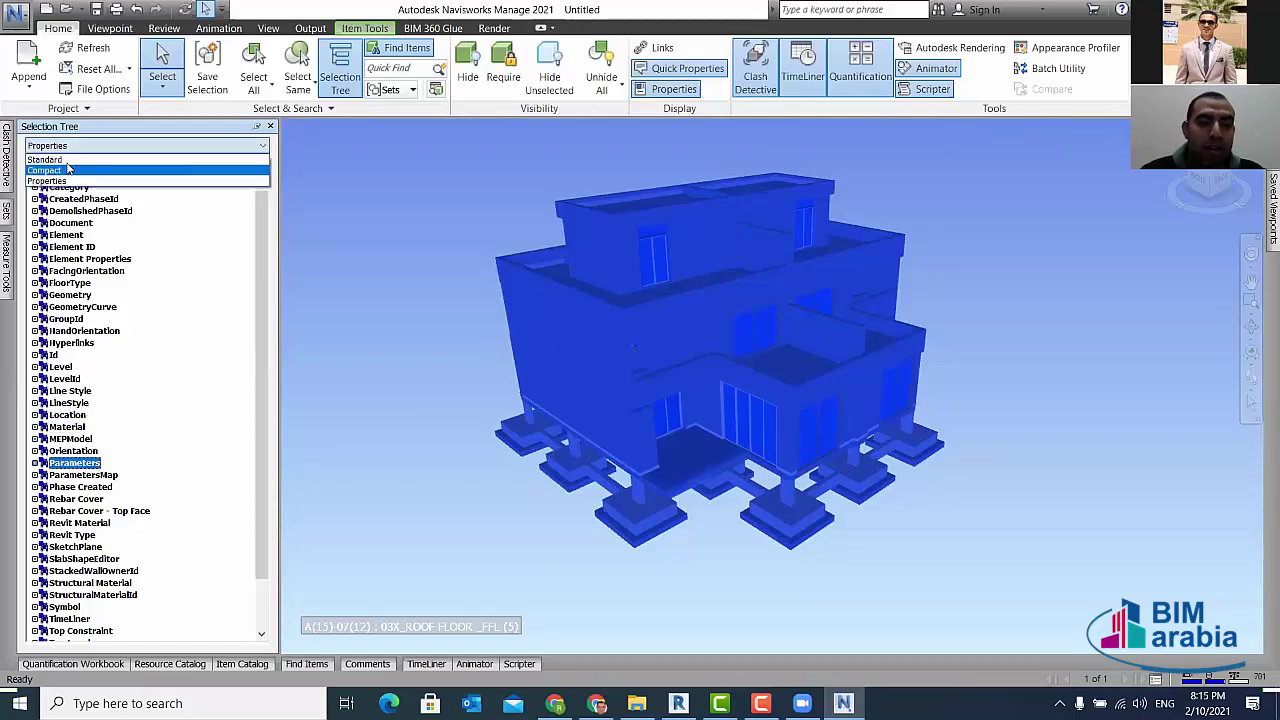
click(112, 160)
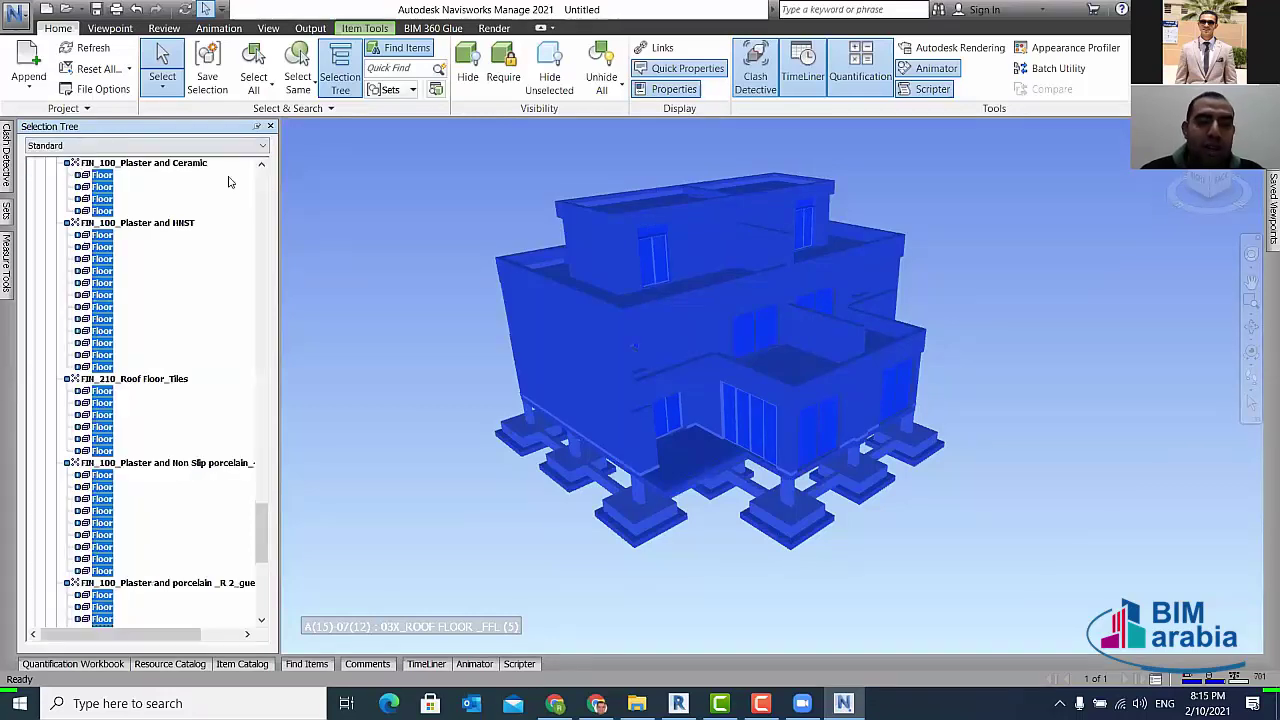
click(67, 162)
click(67, 174)
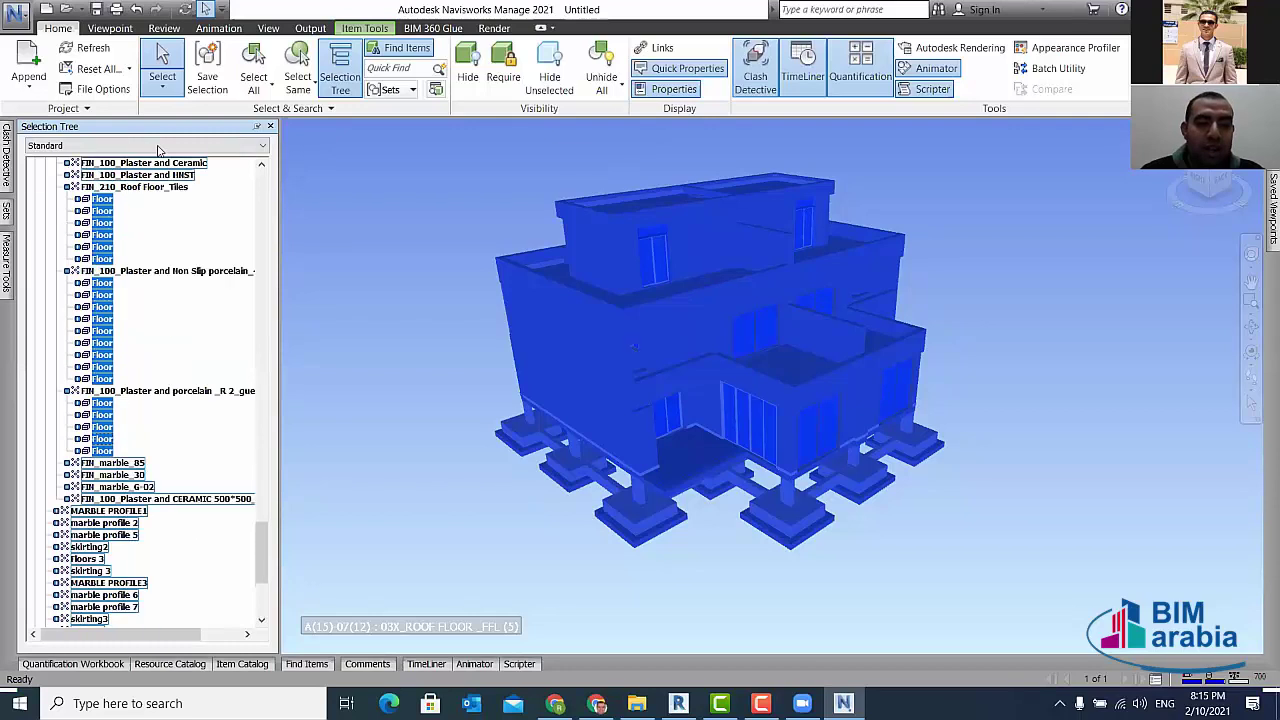
click(160, 145)
click(68, 172)
click(145, 145)
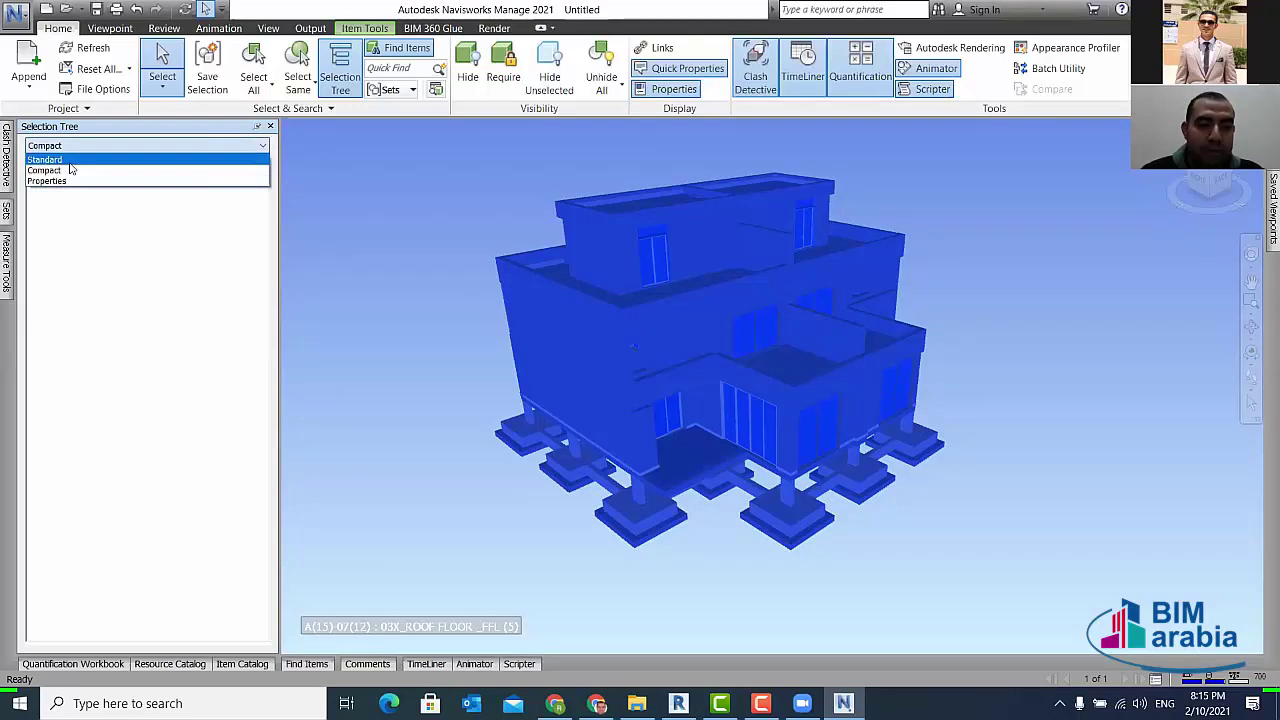
click(45, 159)
- Collapse the Room Separation, Casework, Ceilings, Doors and Floors groups and clear the selection
scroll(107, 284, up, 5)
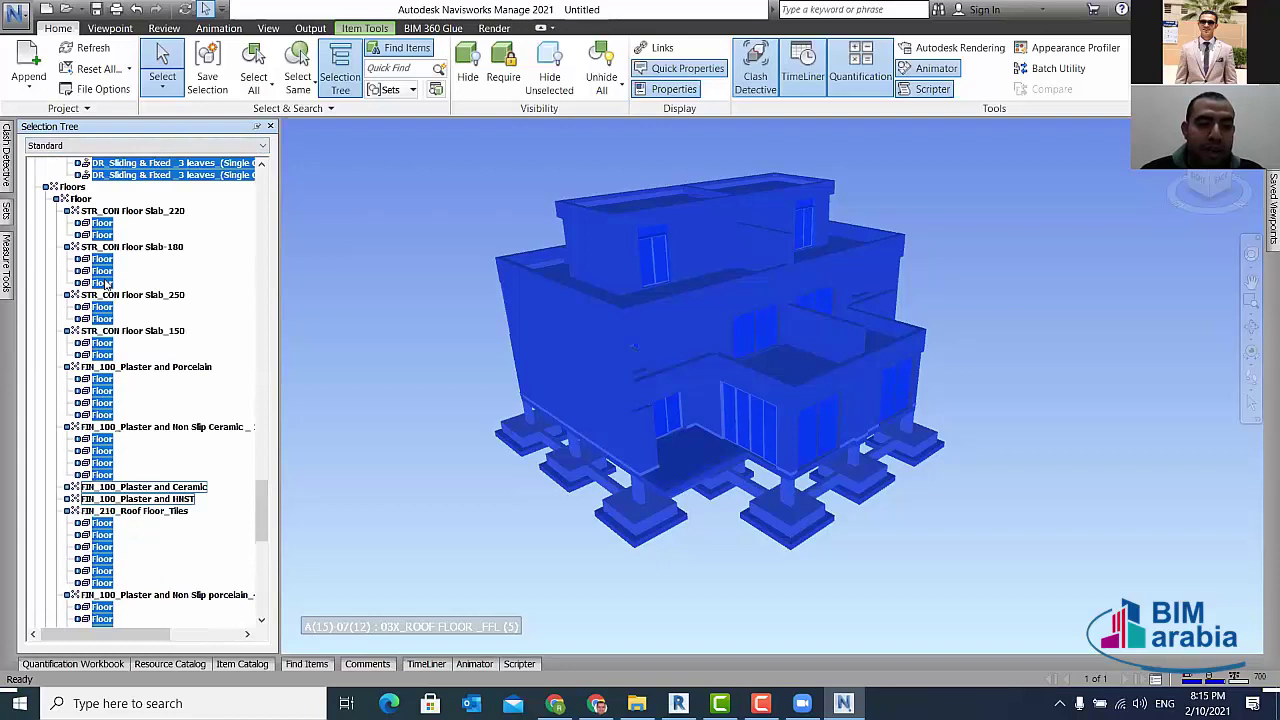
scroll(107, 284, up, 5)
scroll(107, 284, up, 5)
scroll(107, 284, up, 5)
scroll(107, 284, up, 5)
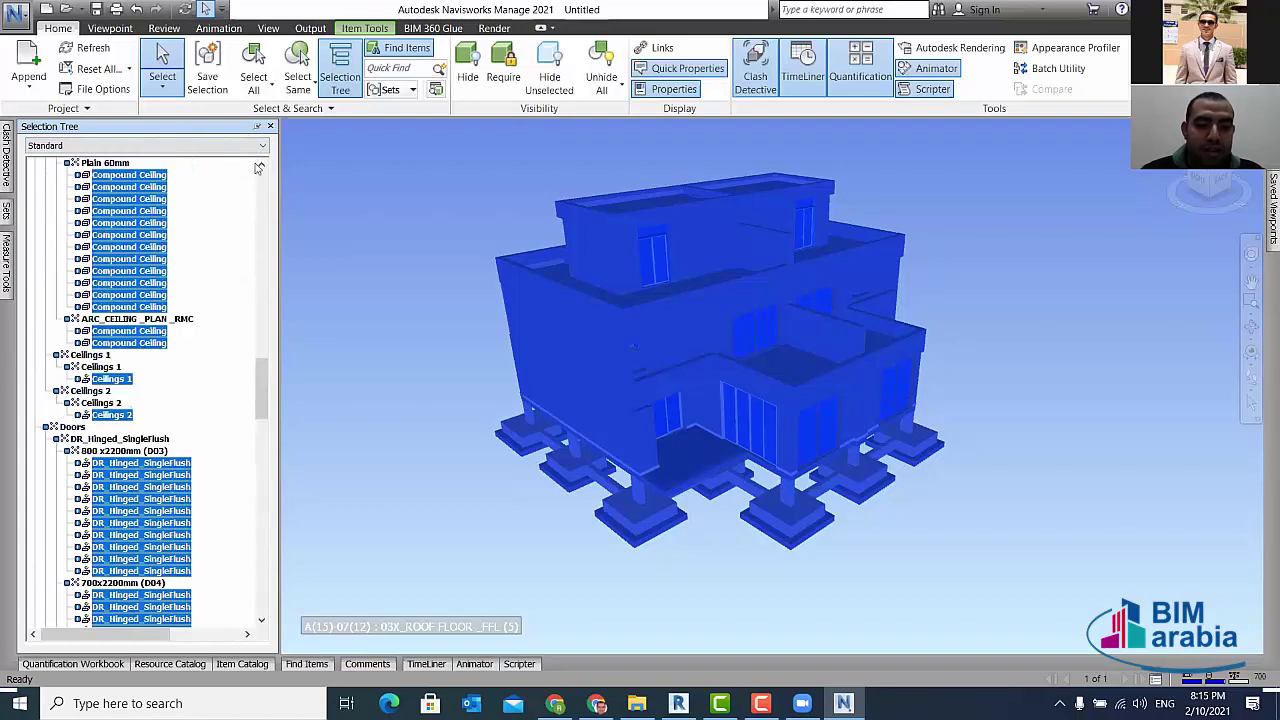
scroll(50, 182, up, 5)
scroll(50, 182, up, 5)
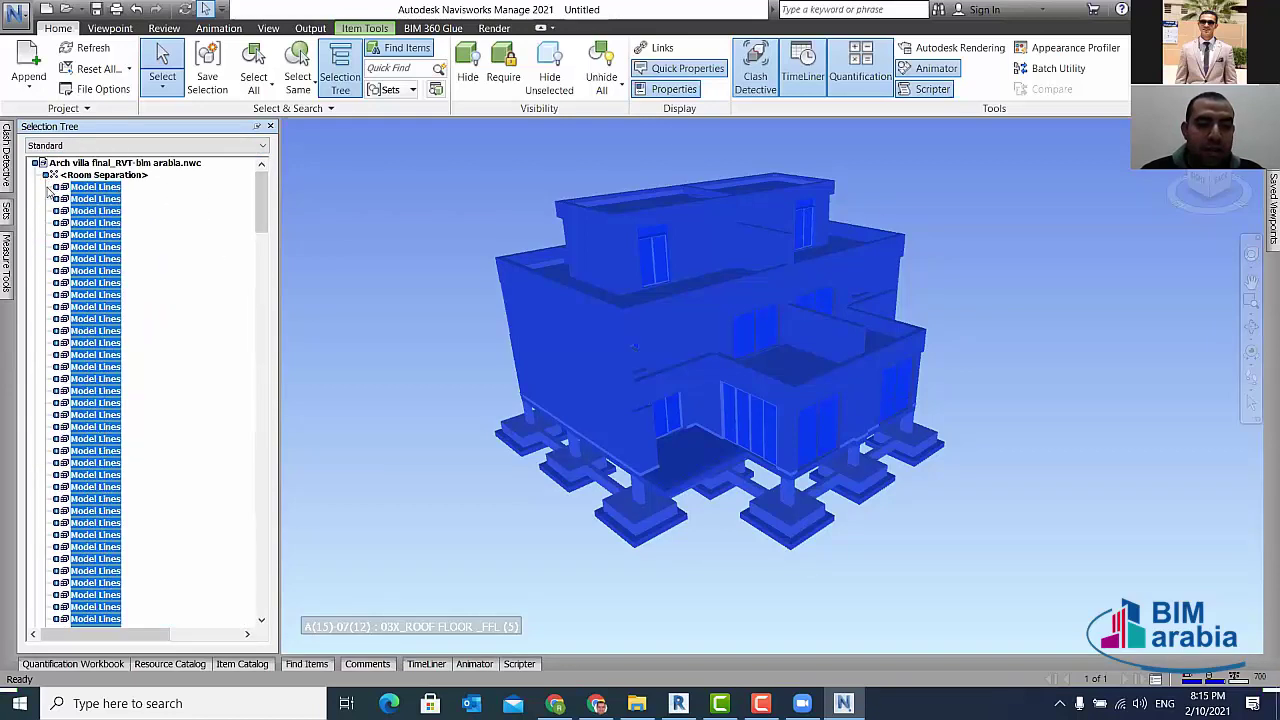
click(45, 174)
click(45, 187)
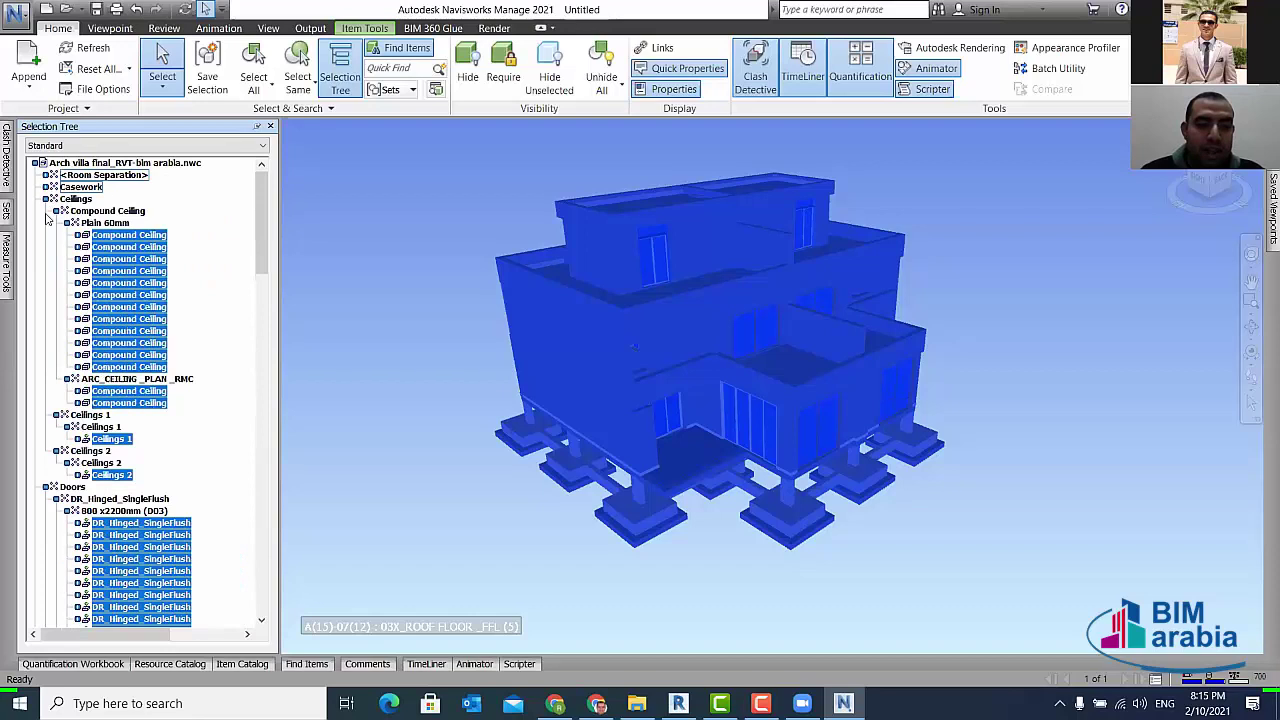
key(Escape)
click(45, 199)
click(45, 211)
click(45, 223)
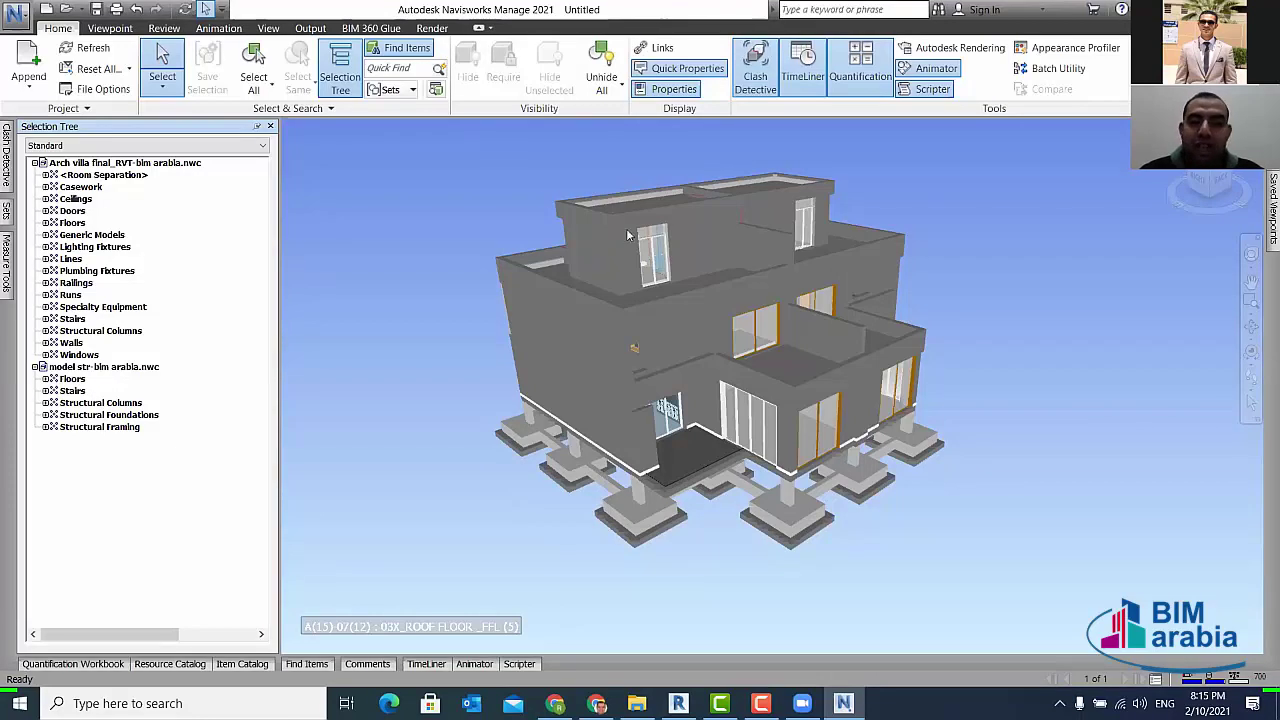
- Set the scene background to Plain black and open Clash Detective
right_click(403, 167)
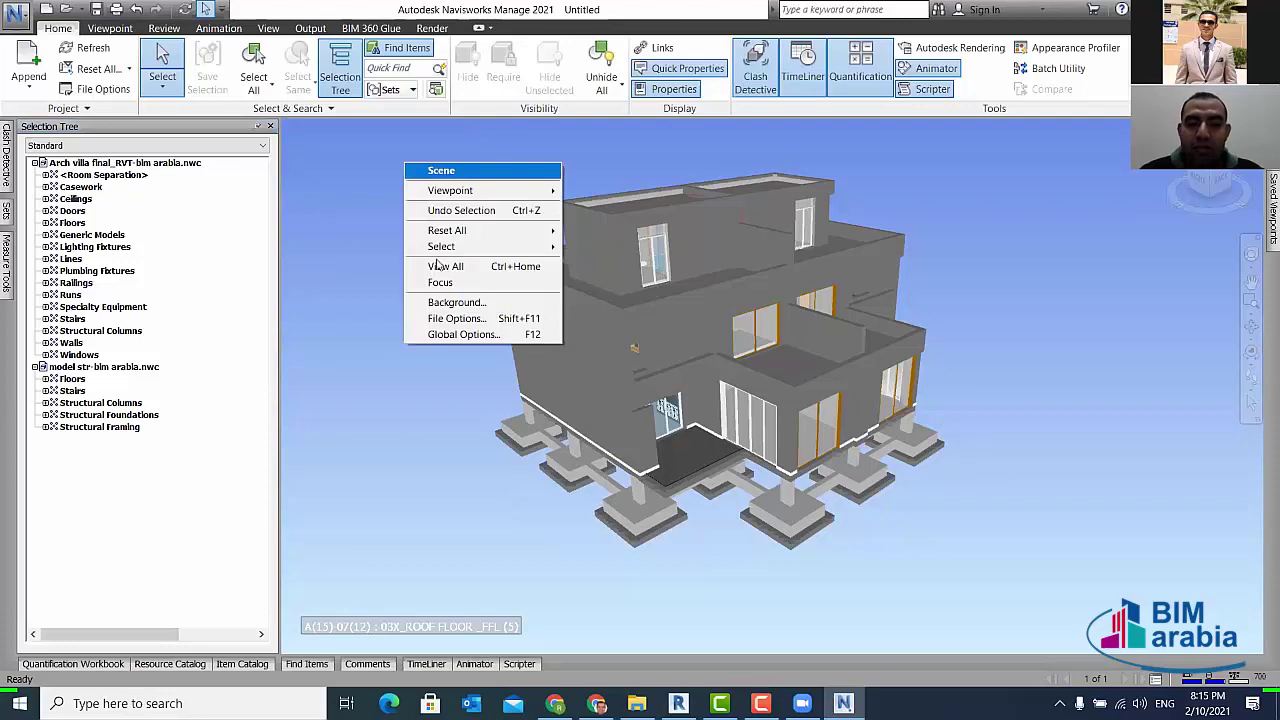
click(459, 303)
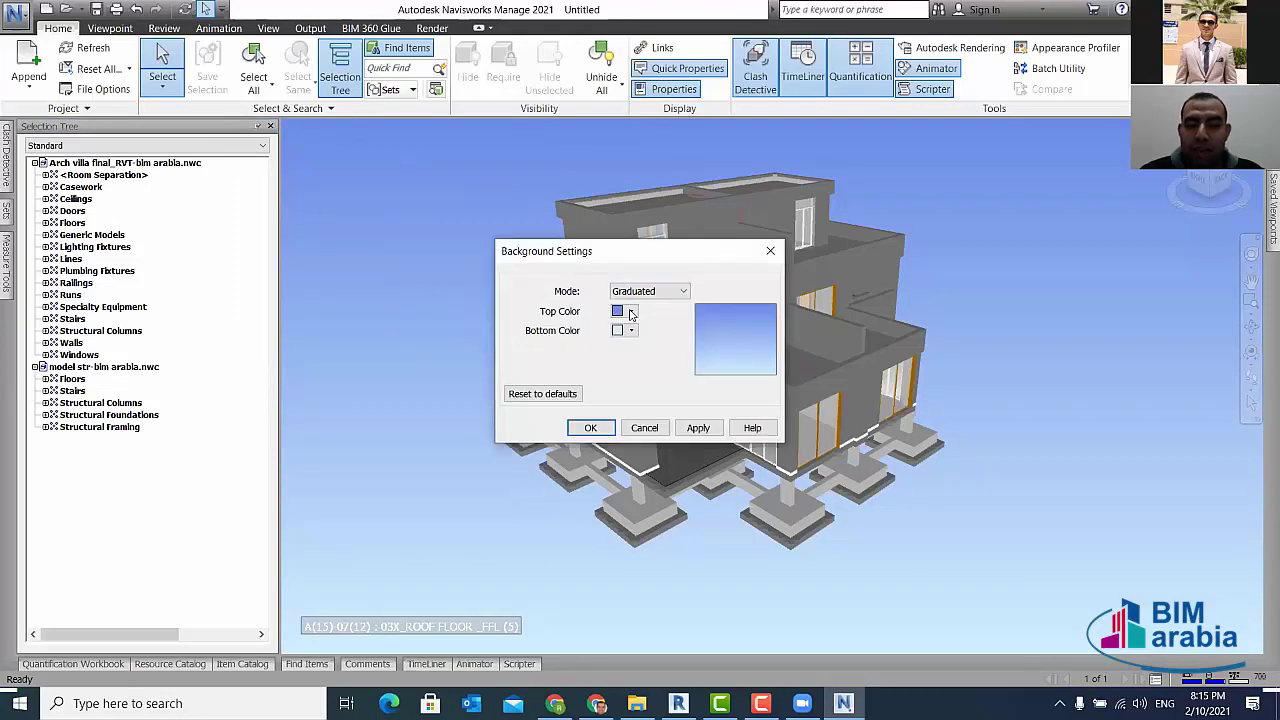
click(542, 393)
click(692, 430)
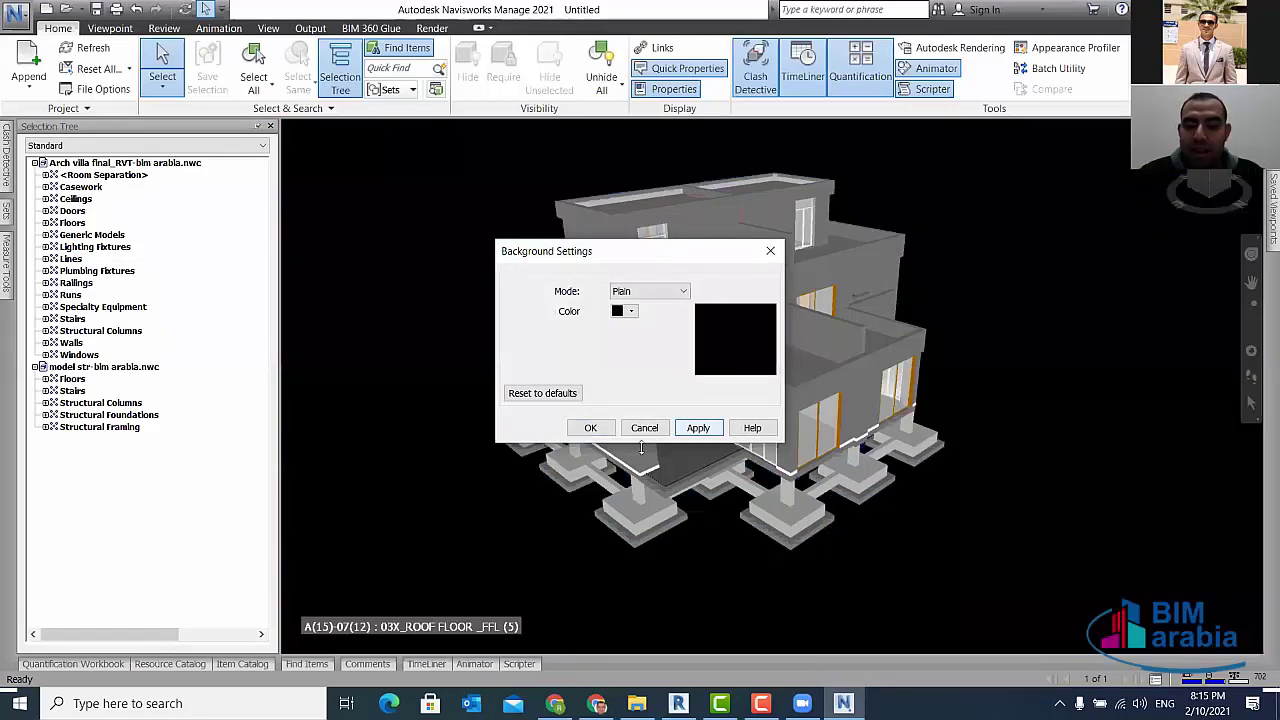
click(590, 428)
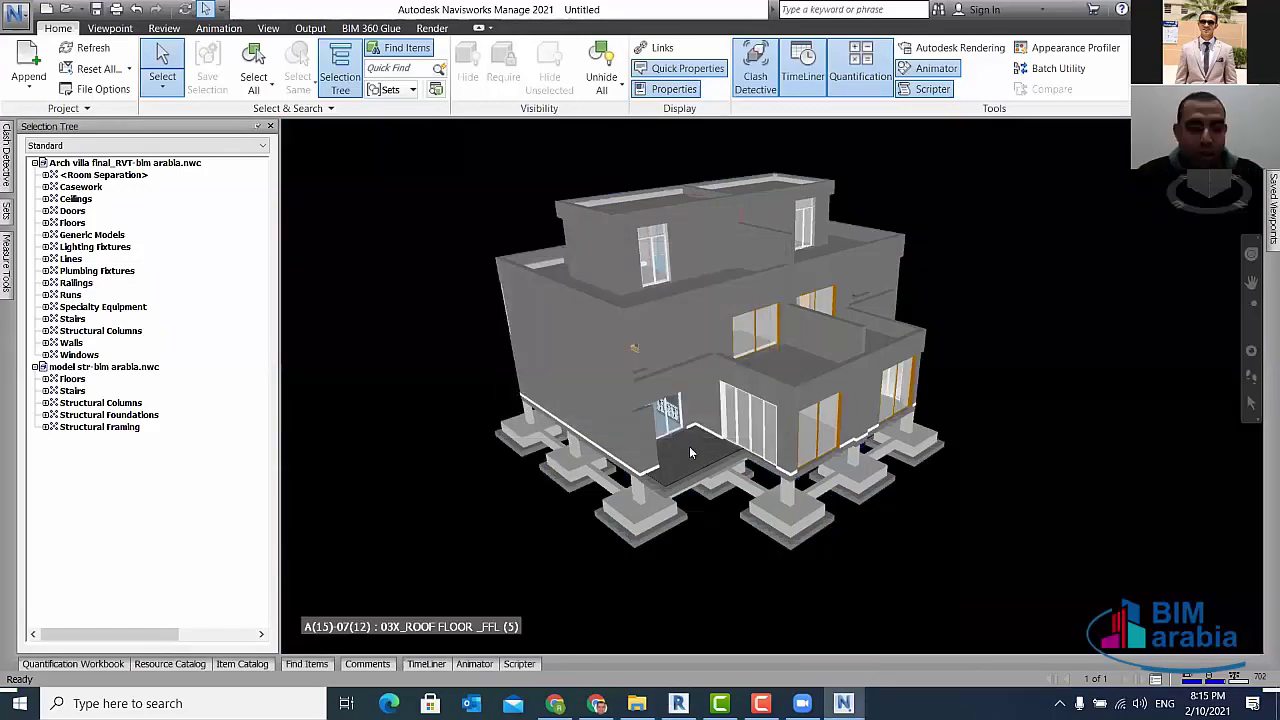
shift+middle_drag(728, 450, 641, 346)
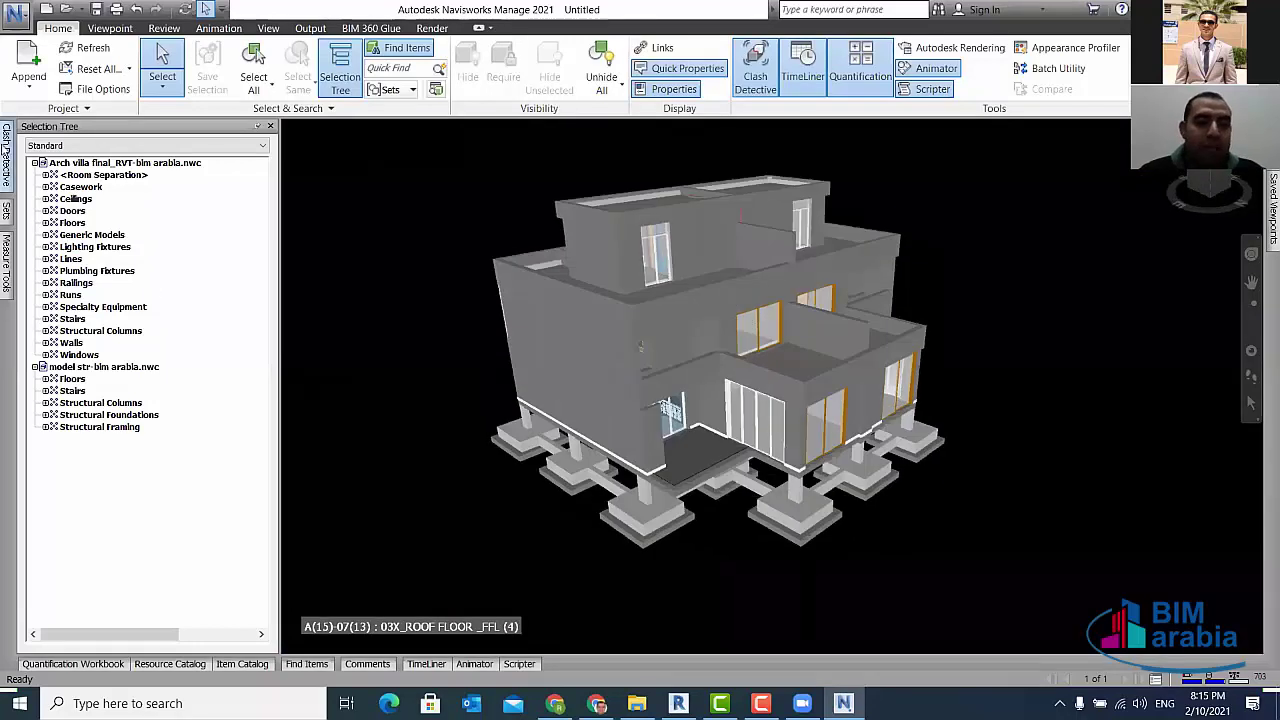
click(6, 157)
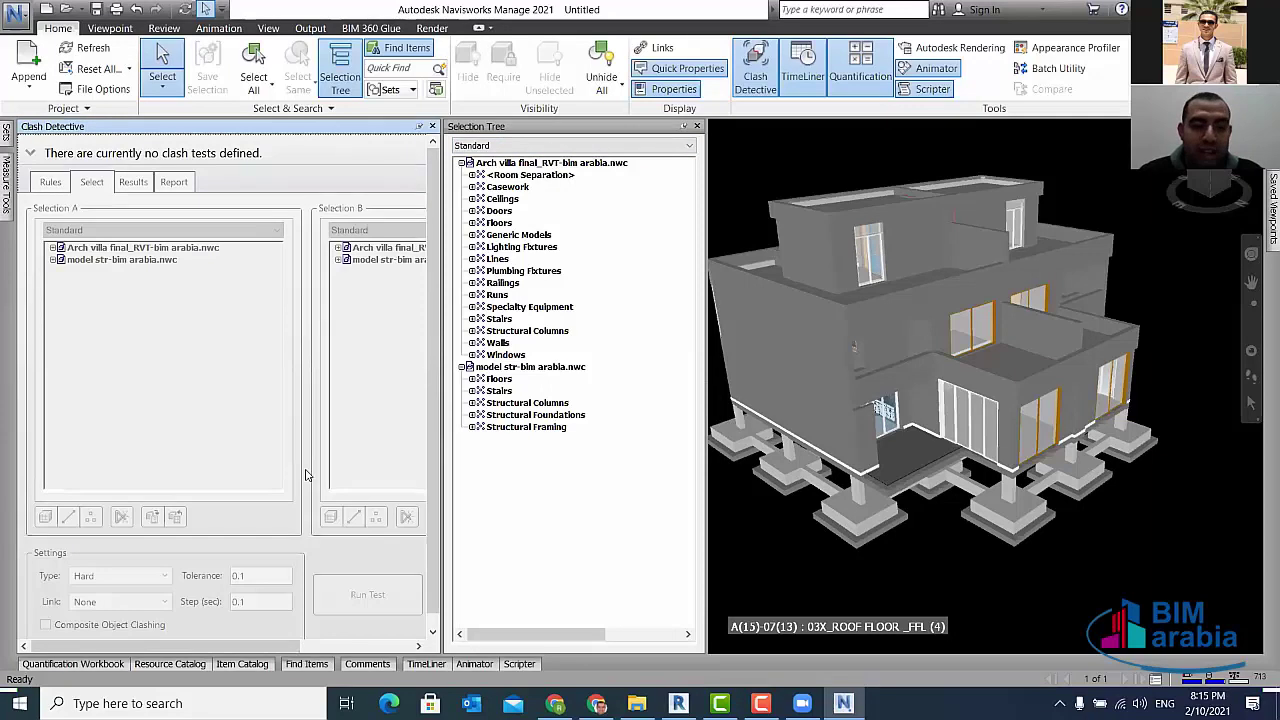
- Hide the model tree, expand the empty clash test list, and widen the Clash Detective panel
click(684, 127)
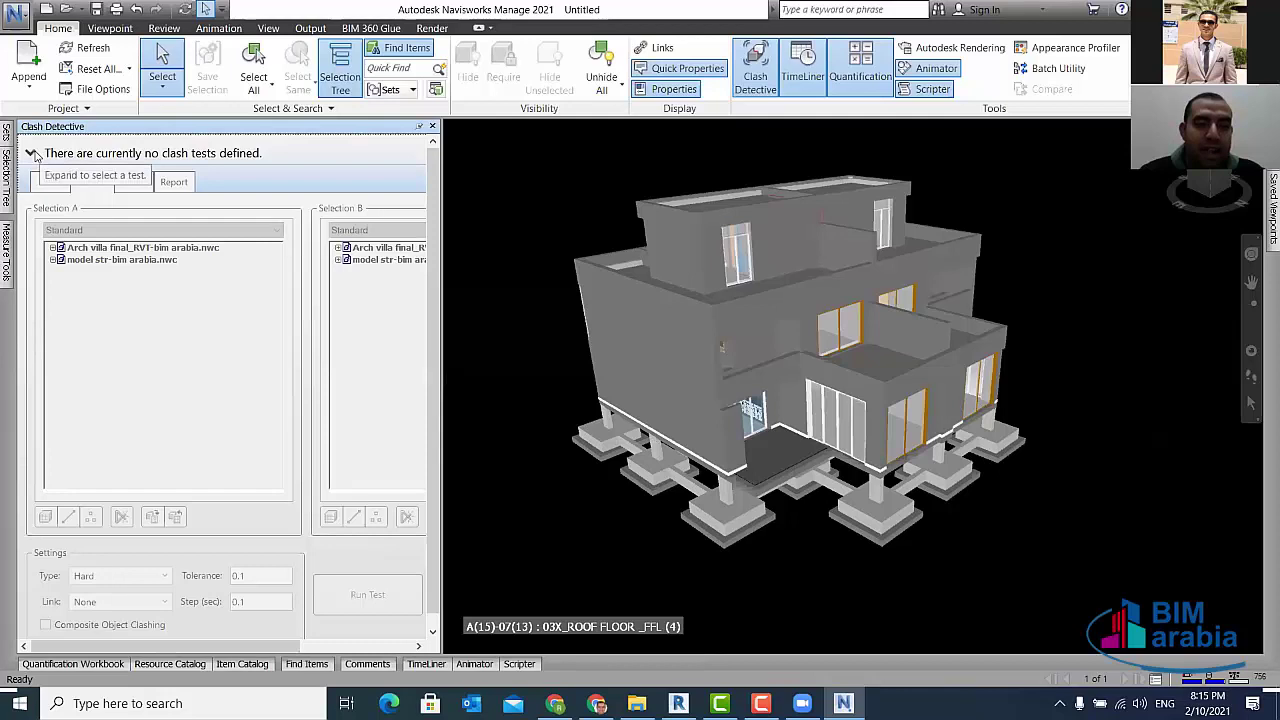
click(31, 153)
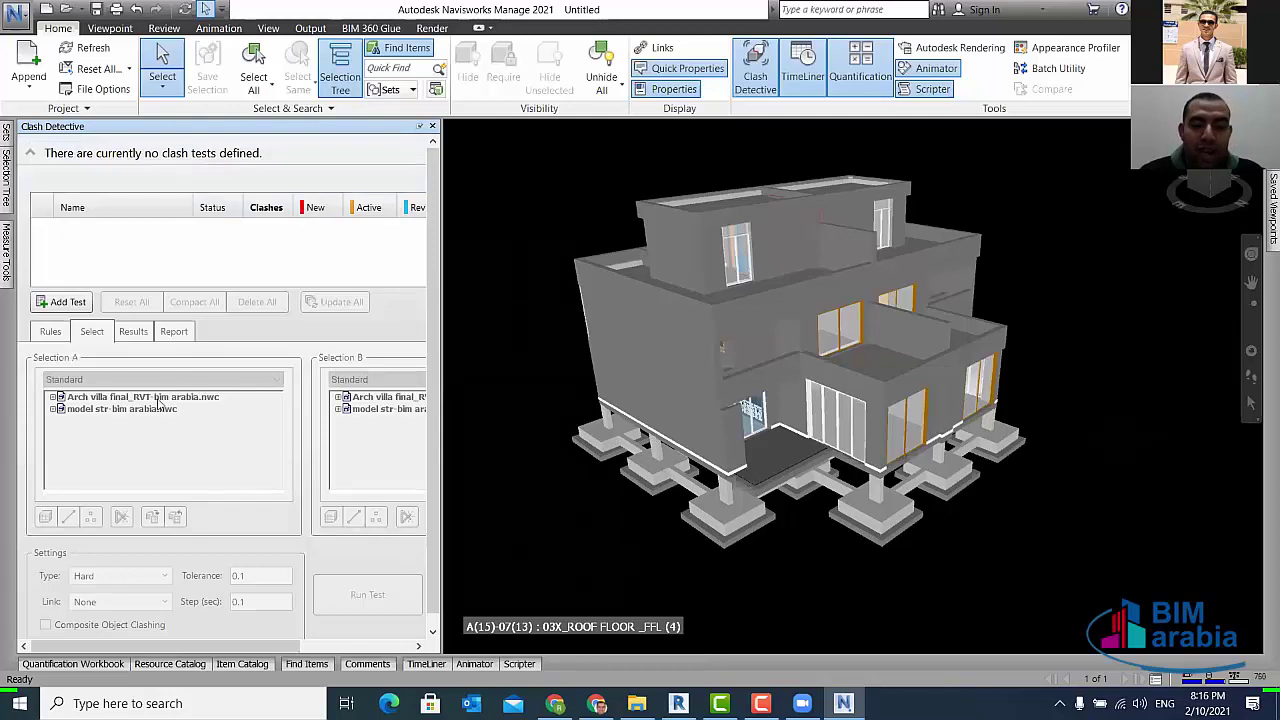
click(36, 157)
click(30, 153)
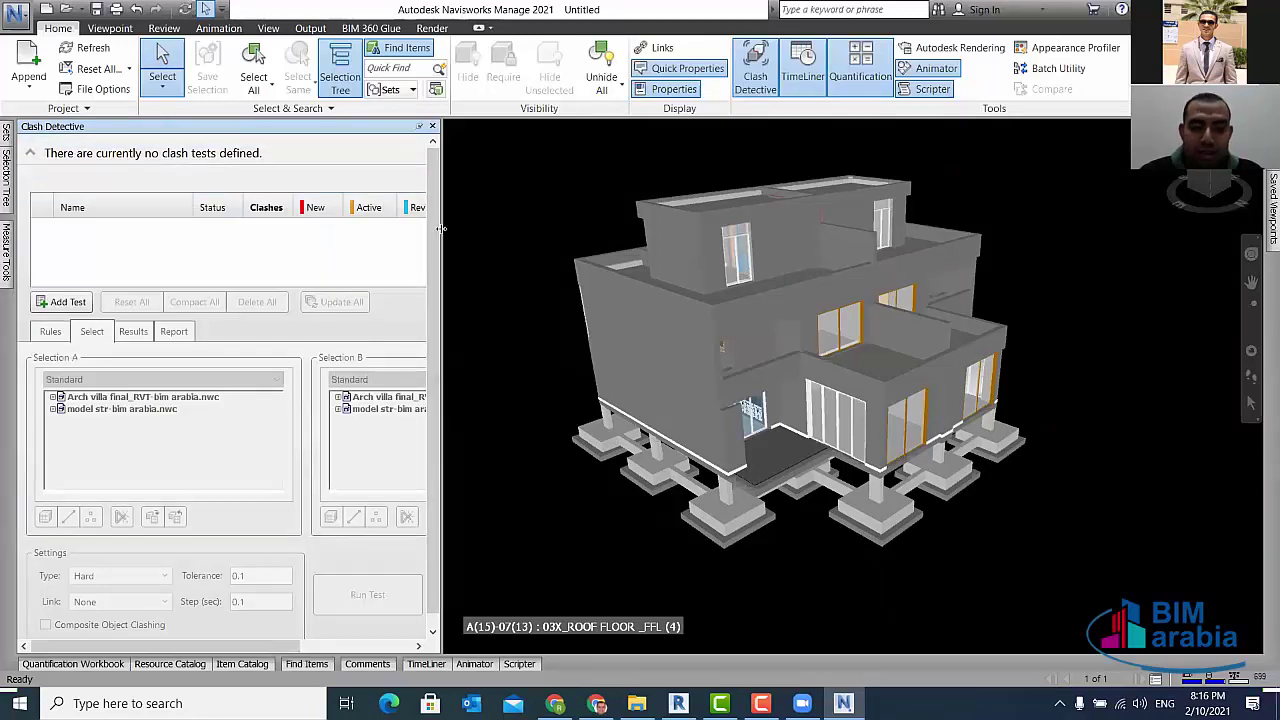
drag(498, 234, 546, 238)
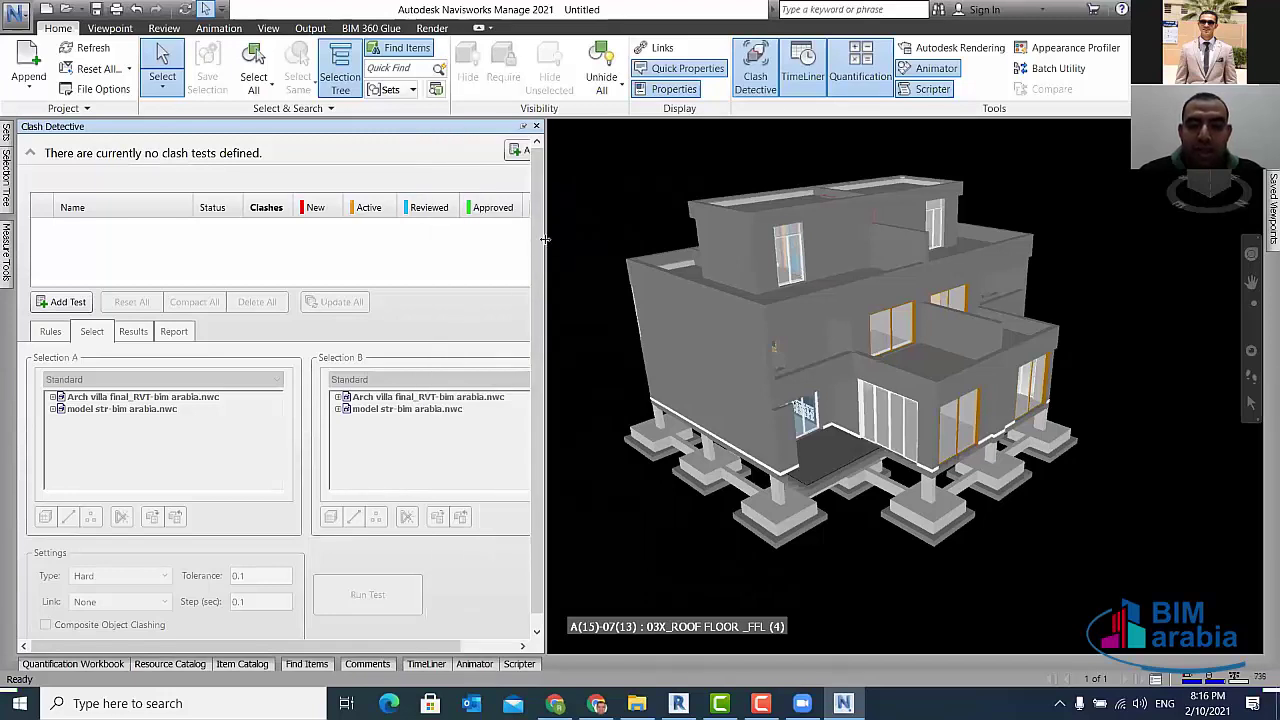
drag(545, 239, 663, 240)
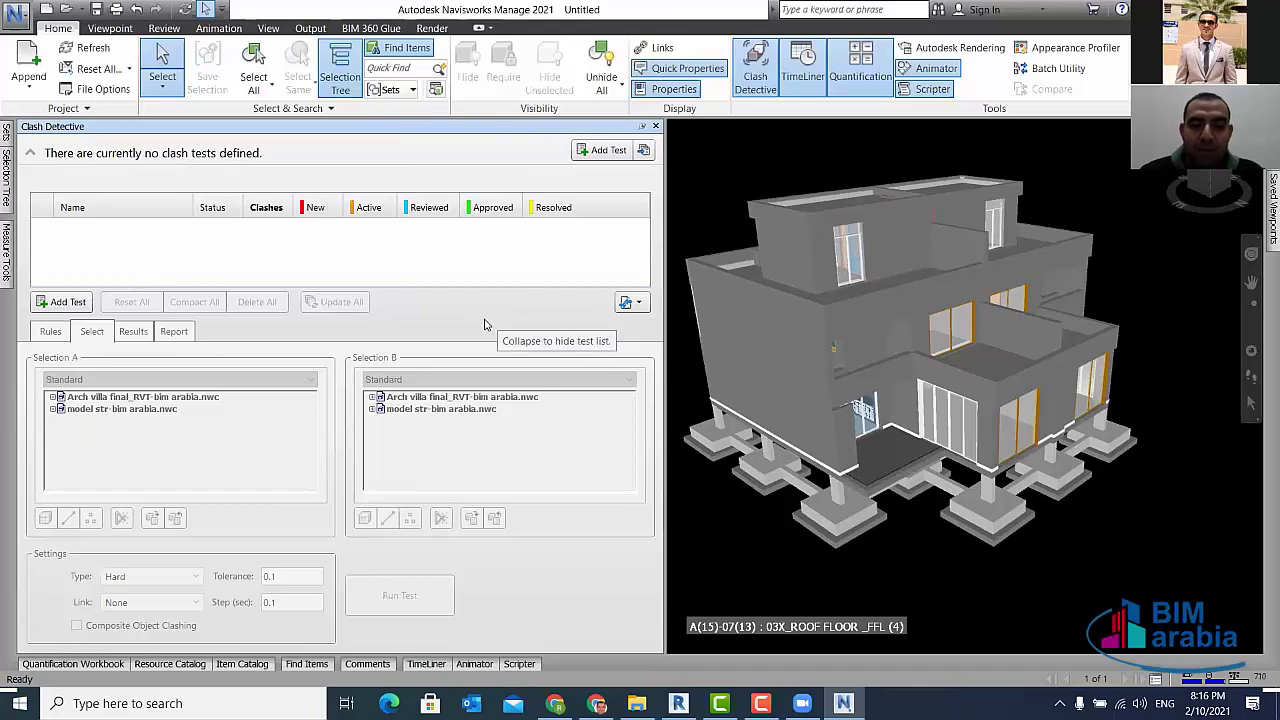
drag(485, 290, 508, 229)
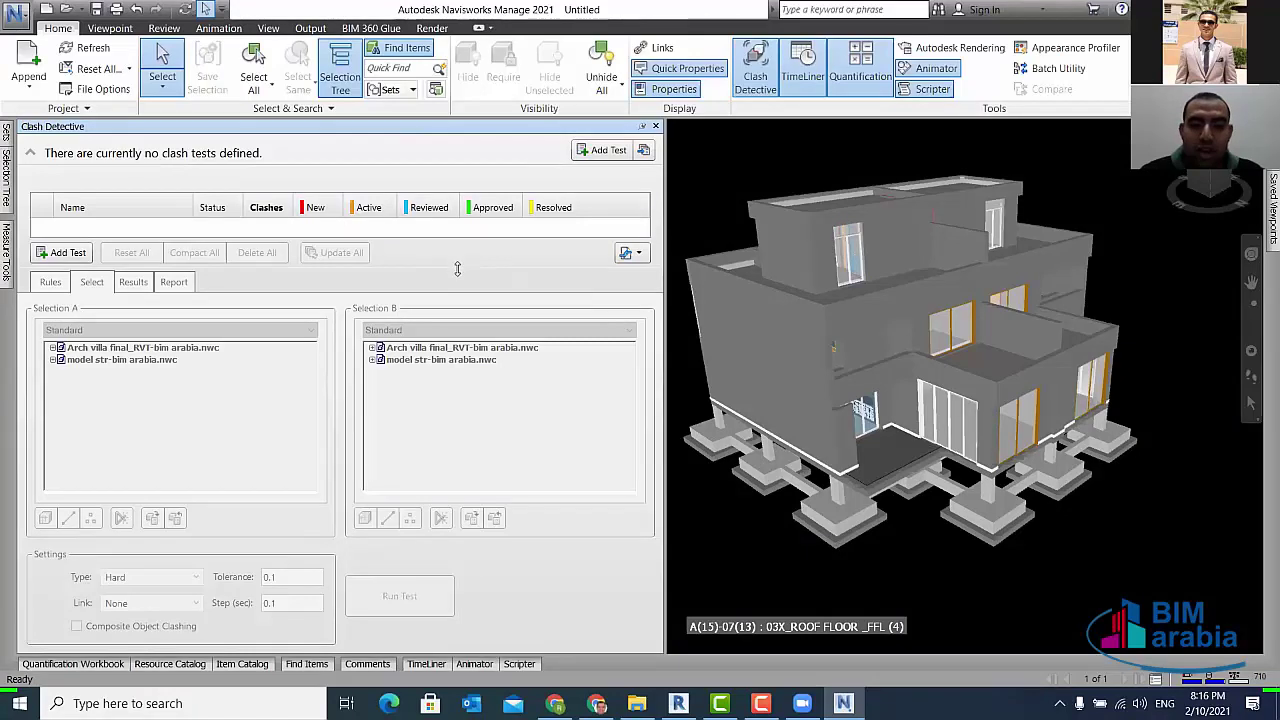
drag(458, 268, 464, 365)
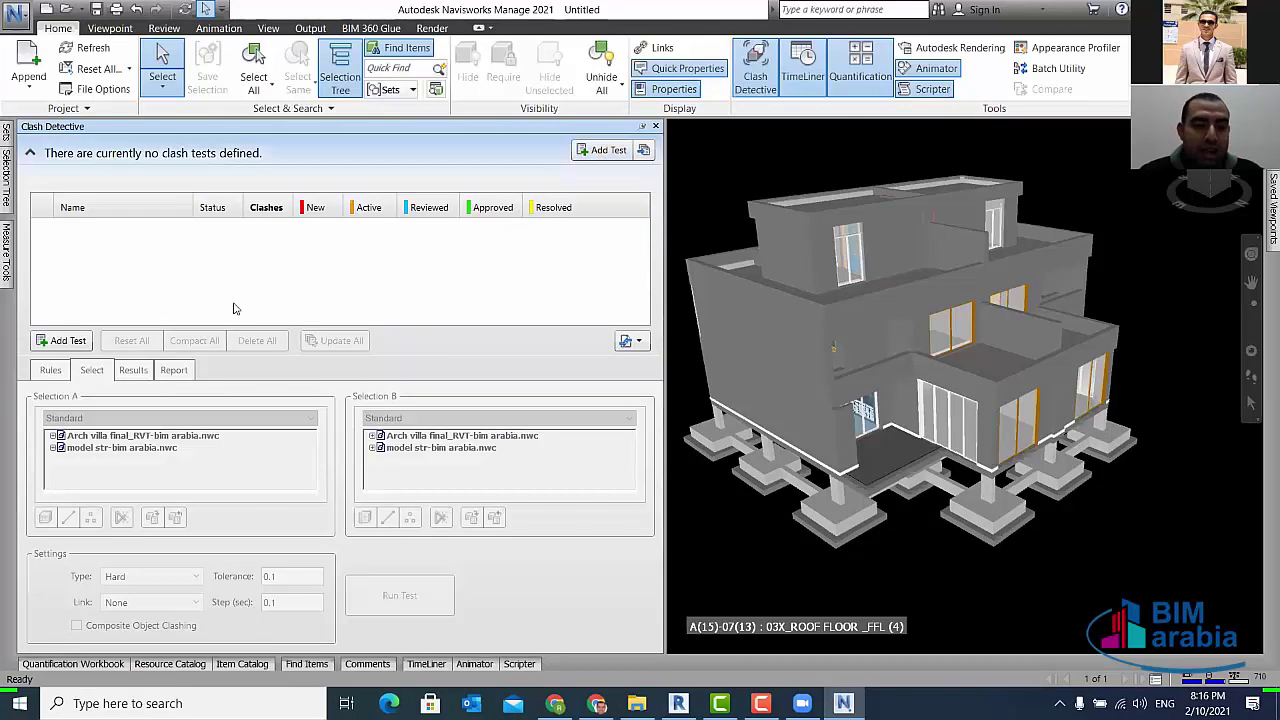
- Add a clash test and rename Test 1 to strcol.-archwalls
click(57, 345)
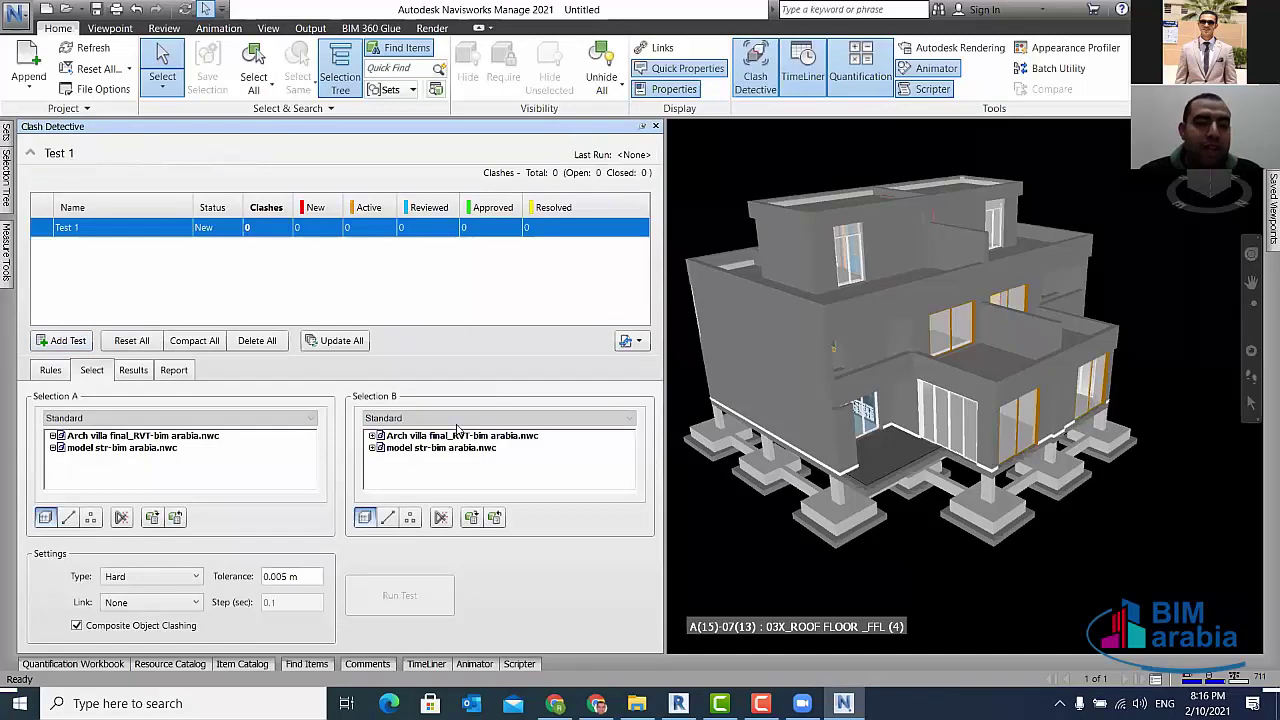
double_click(98, 229)
text(strcol.-)
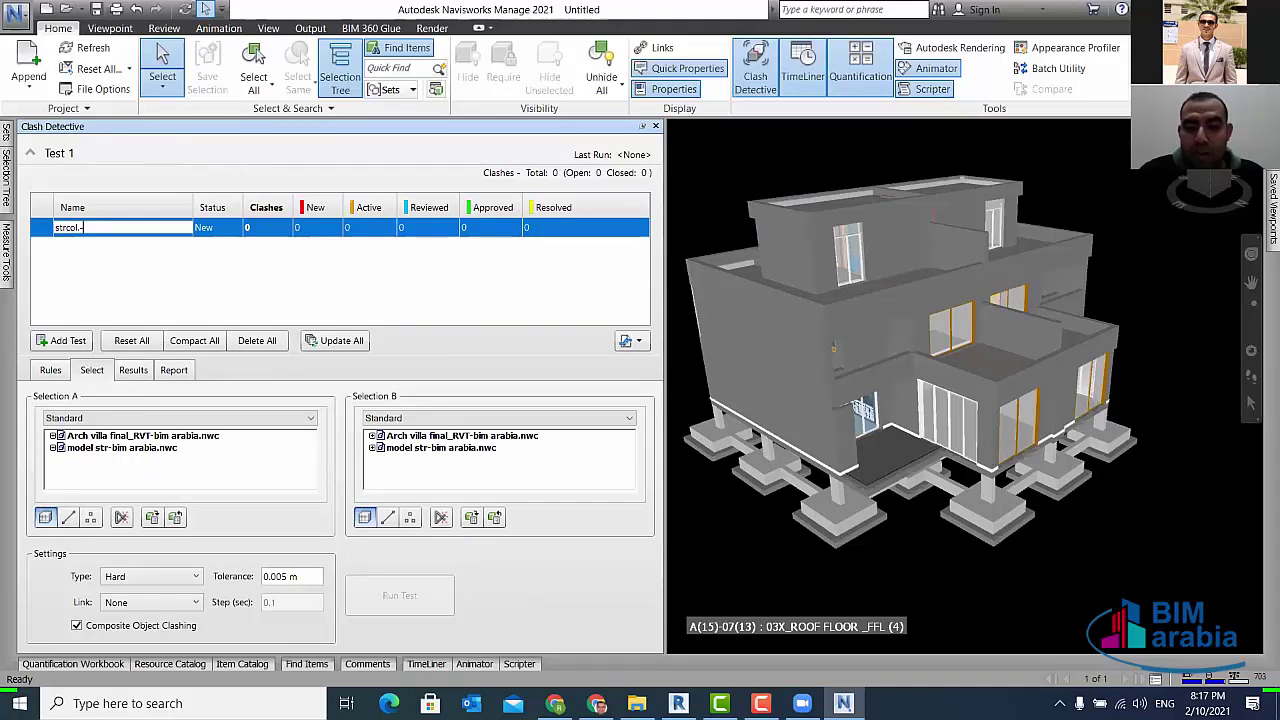
text(archw)
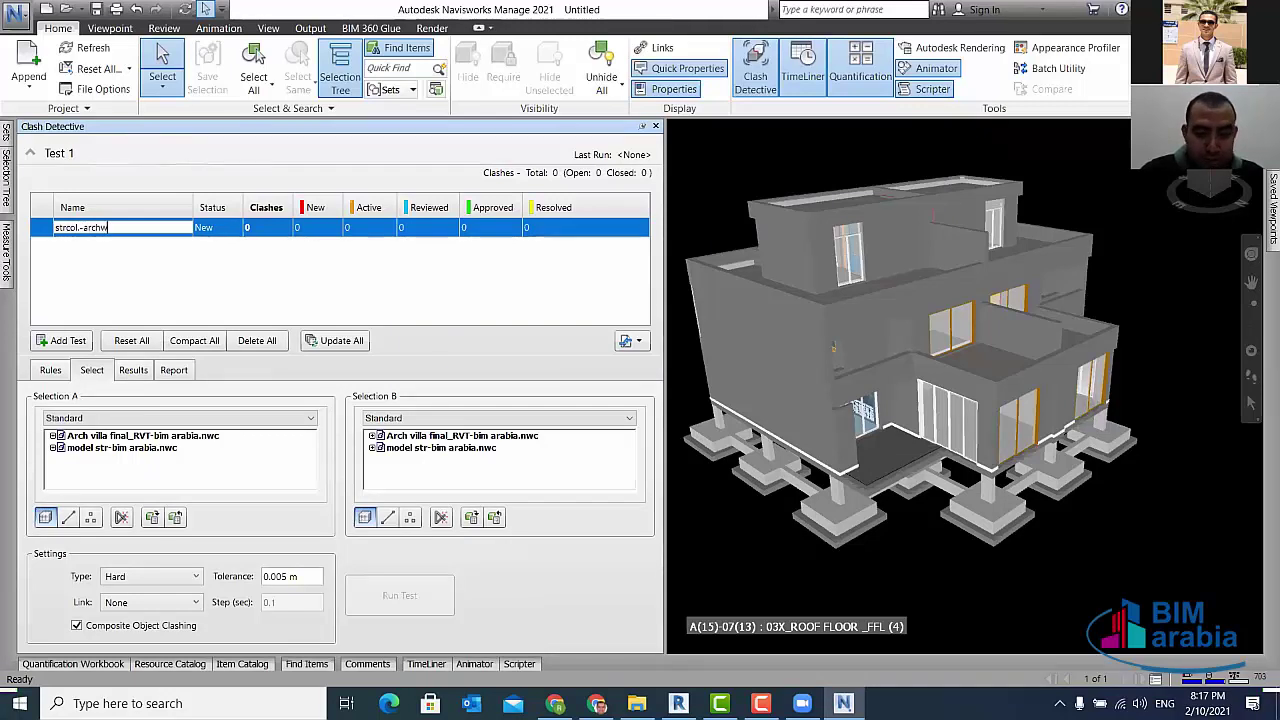
text(alls)
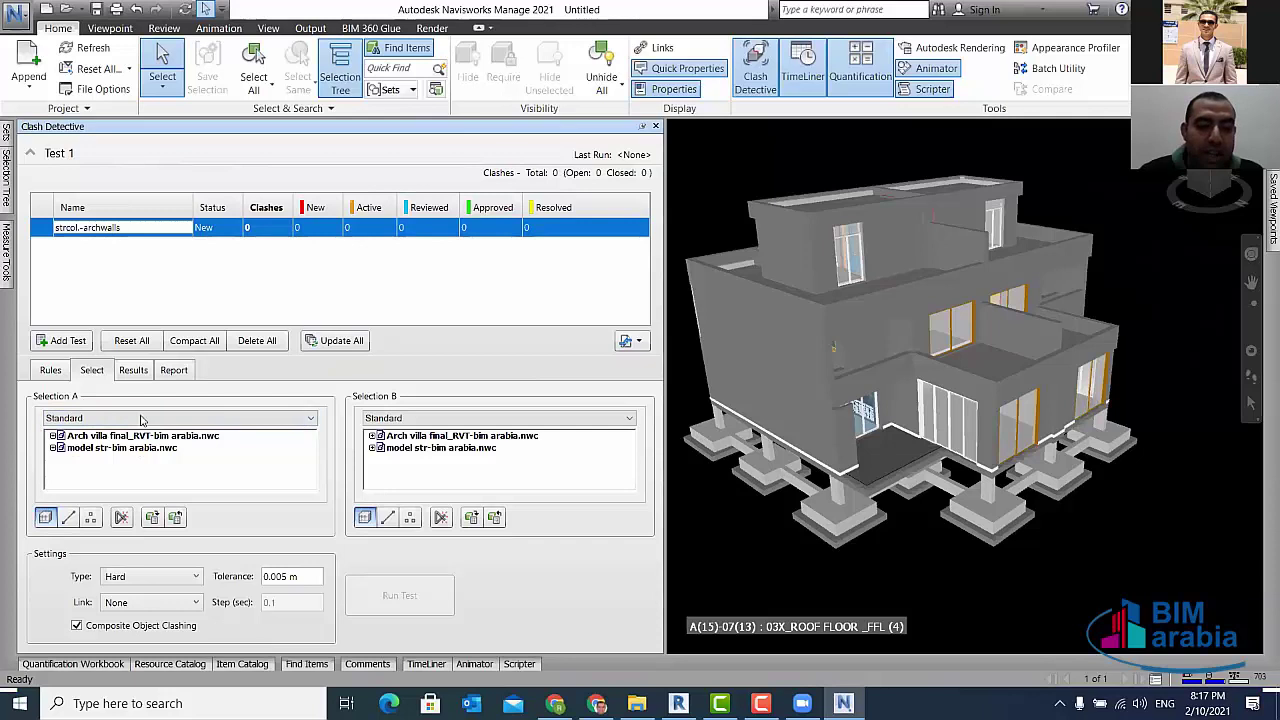
click(141, 418)
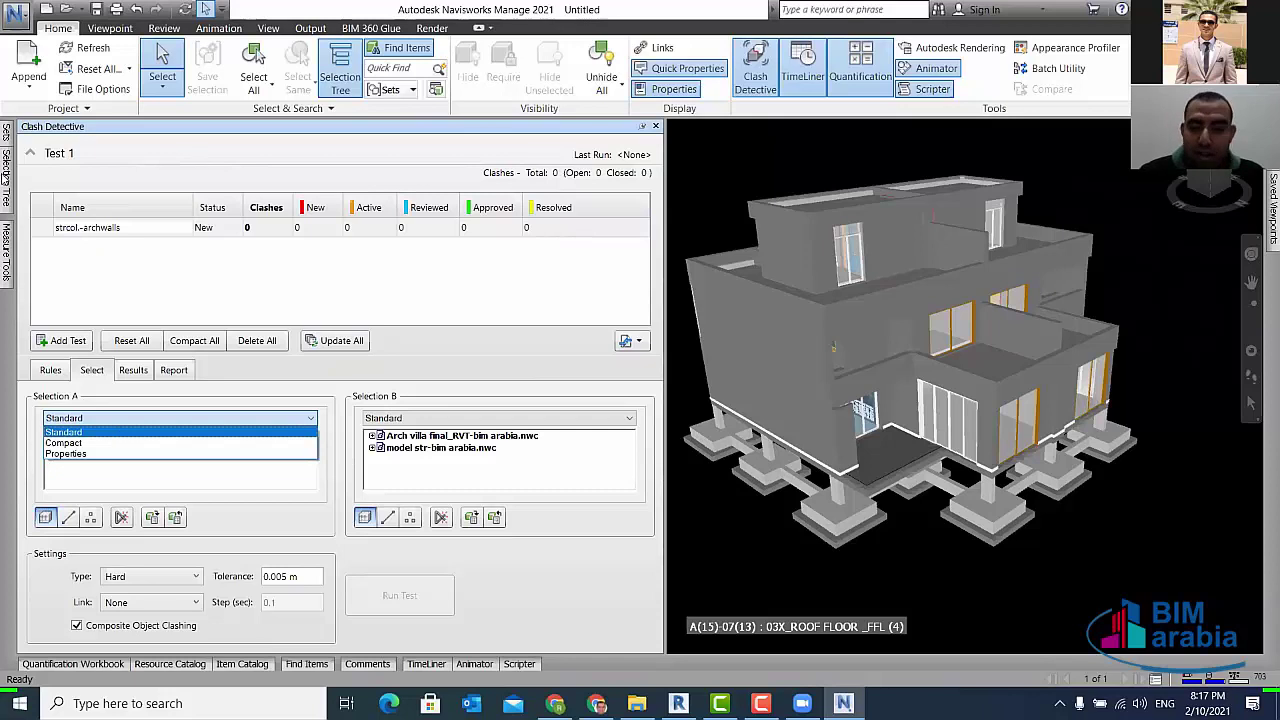
- Set Selection A to model str's Structural Columns and Selection B to Arch villa Walls
click(430, 347)
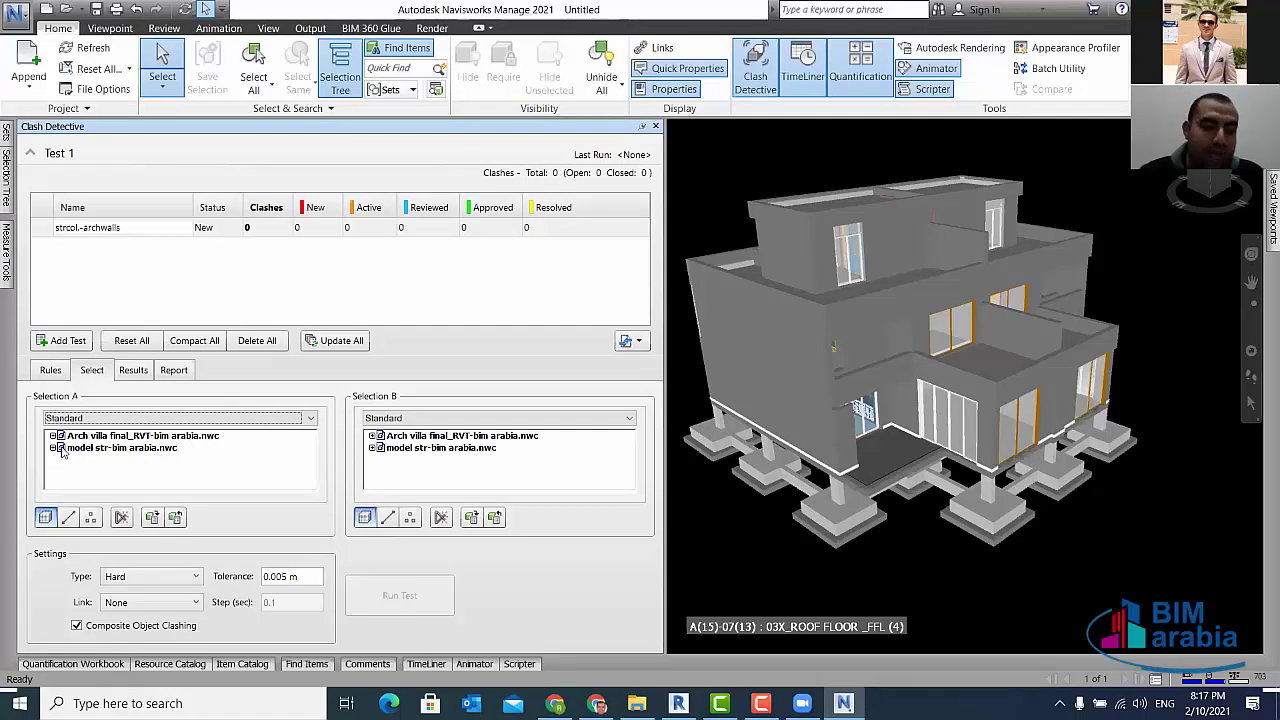
double_click(121, 447)
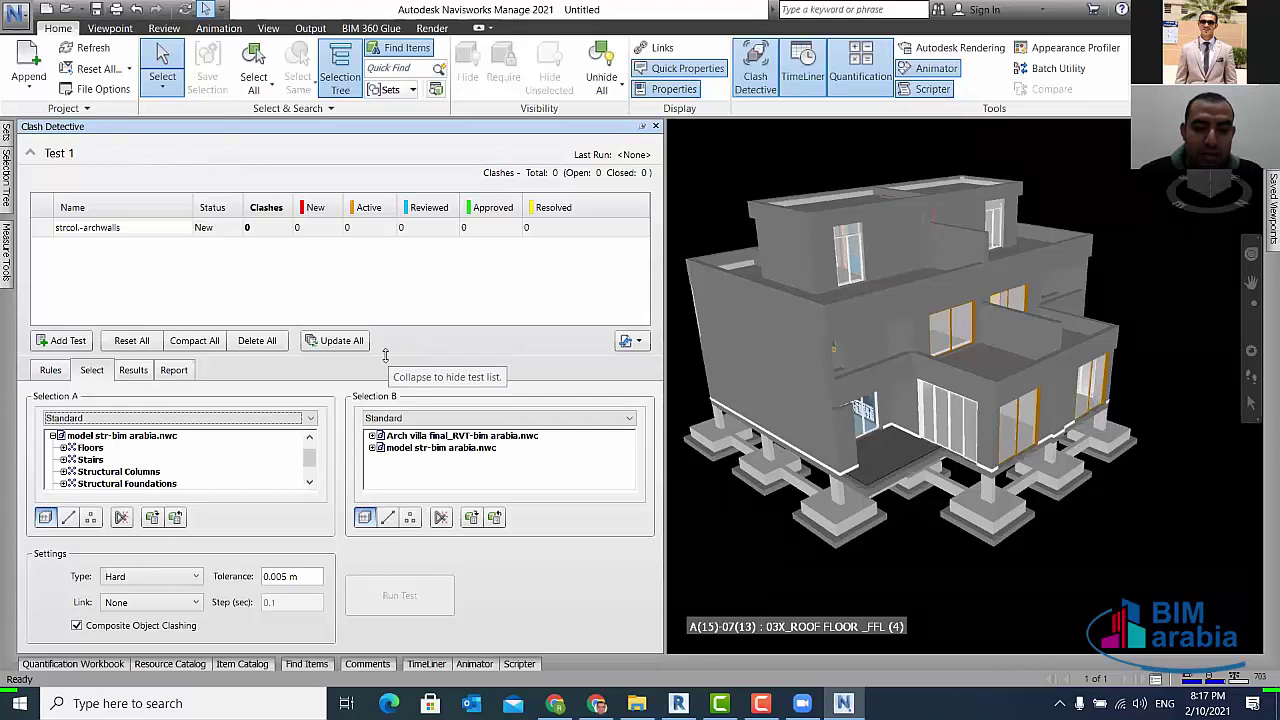
drag(386, 354, 383, 307)
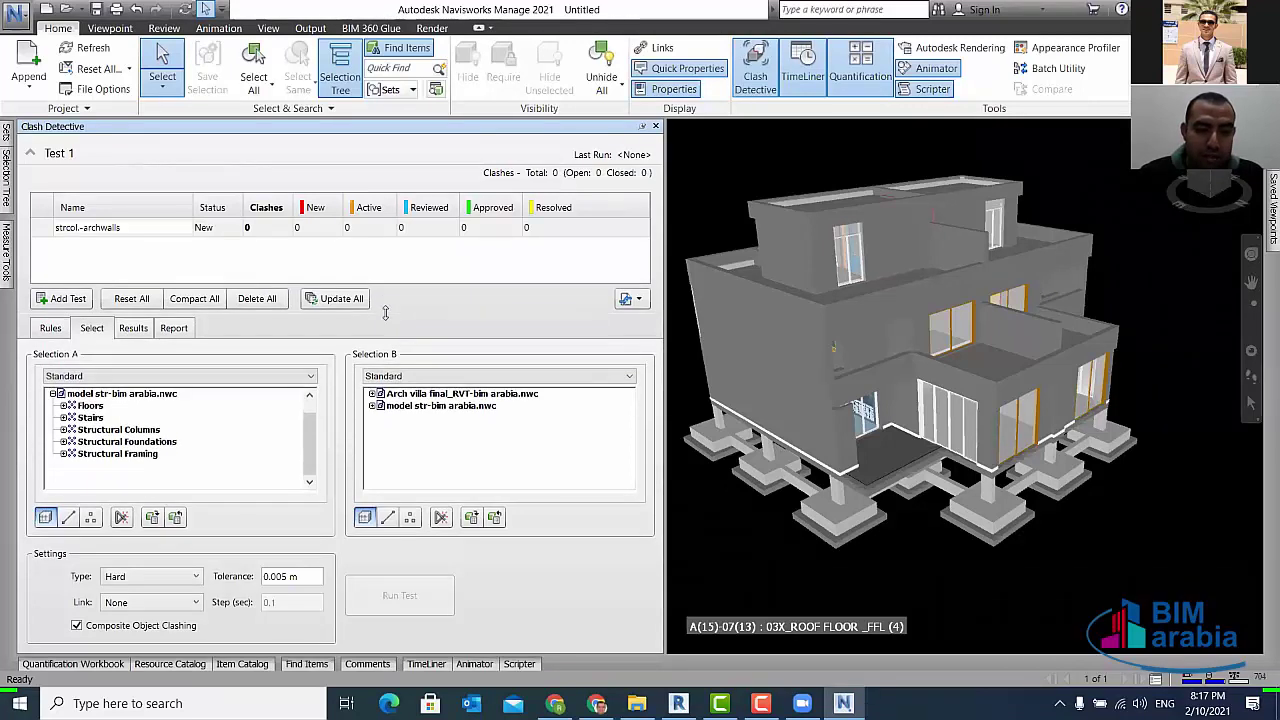
click(95, 432)
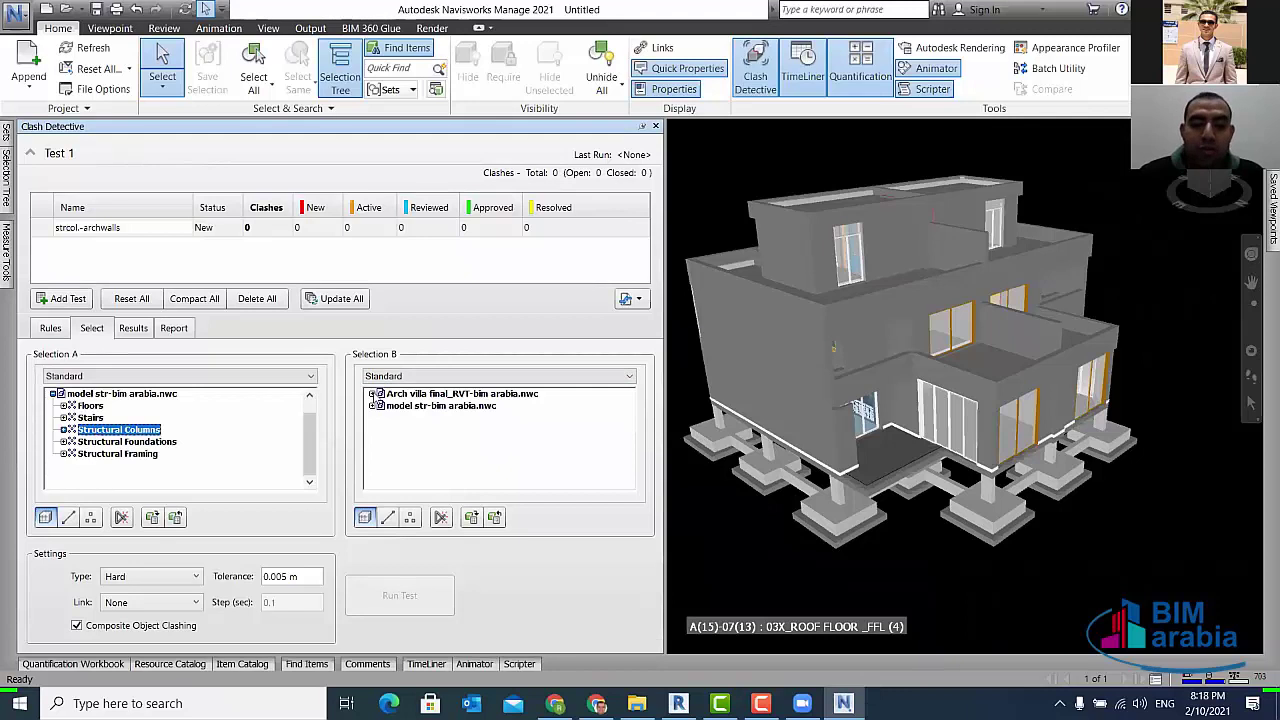
click(372, 394)
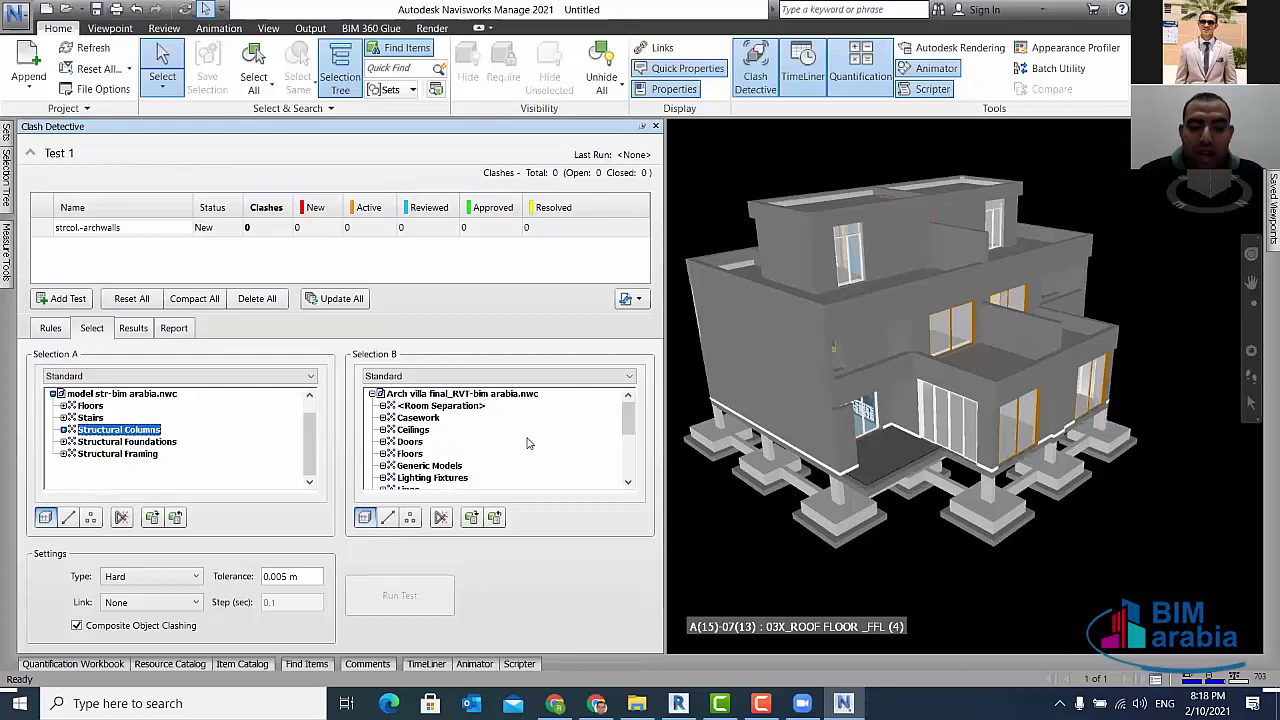
scroll(529, 443, down, 1)
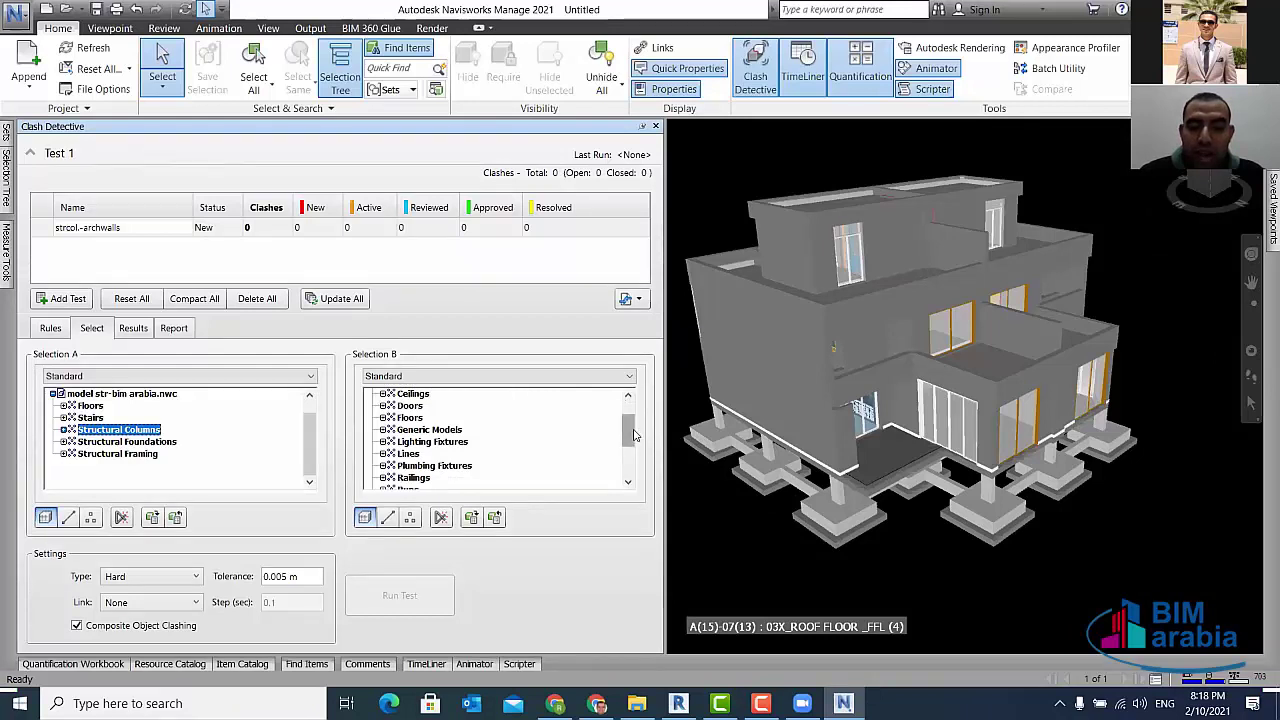
drag(633, 435, 636, 463)
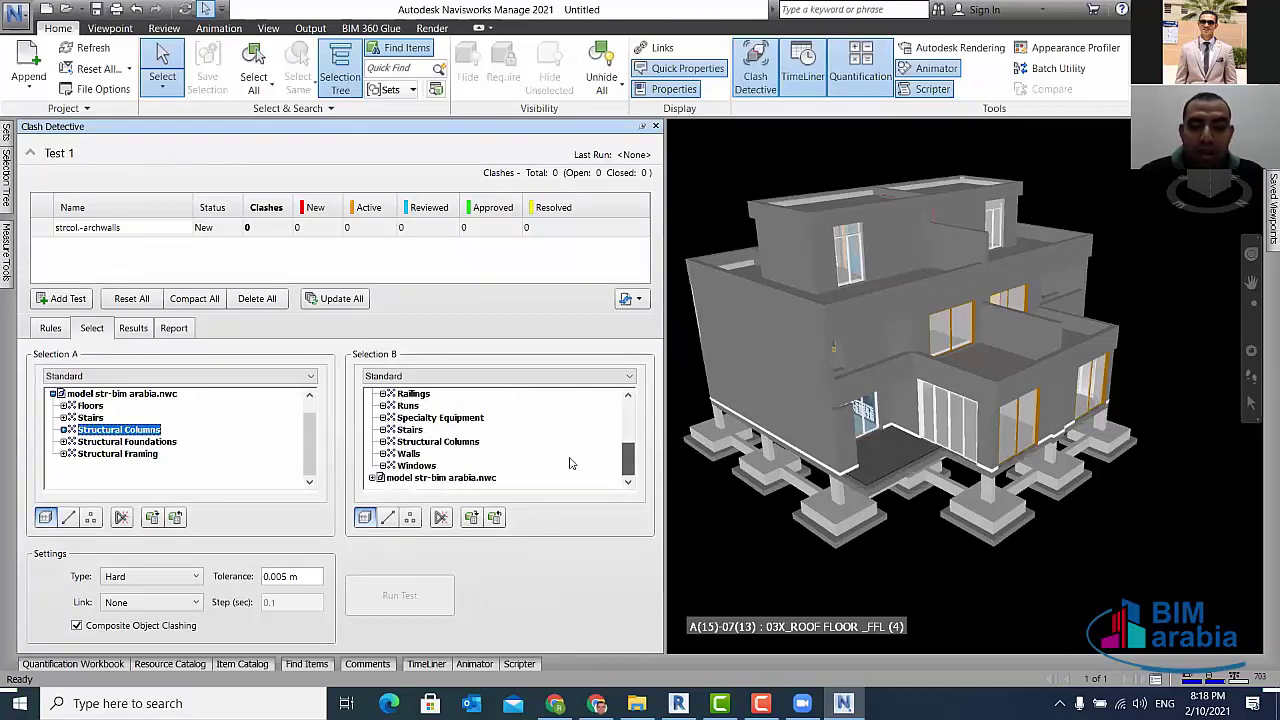
click(410, 454)
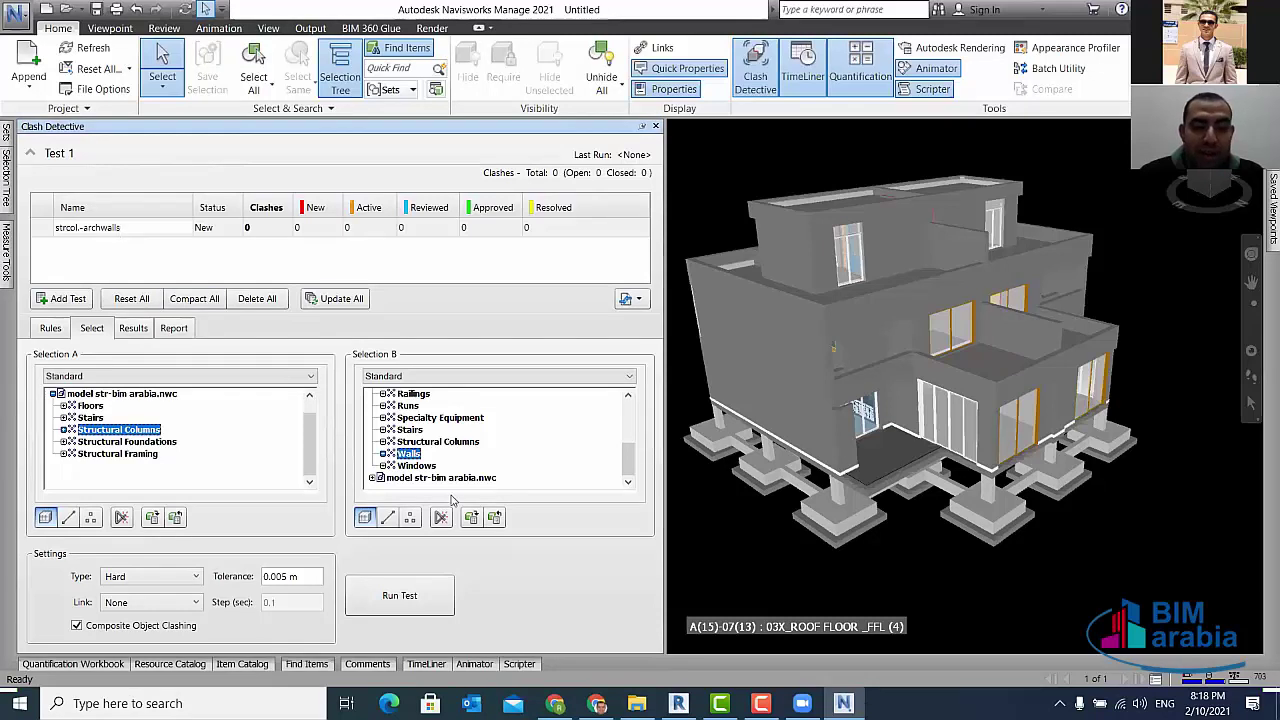
- Add Test 2 and rename it strbeams-arch ceiling
click(70, 300)
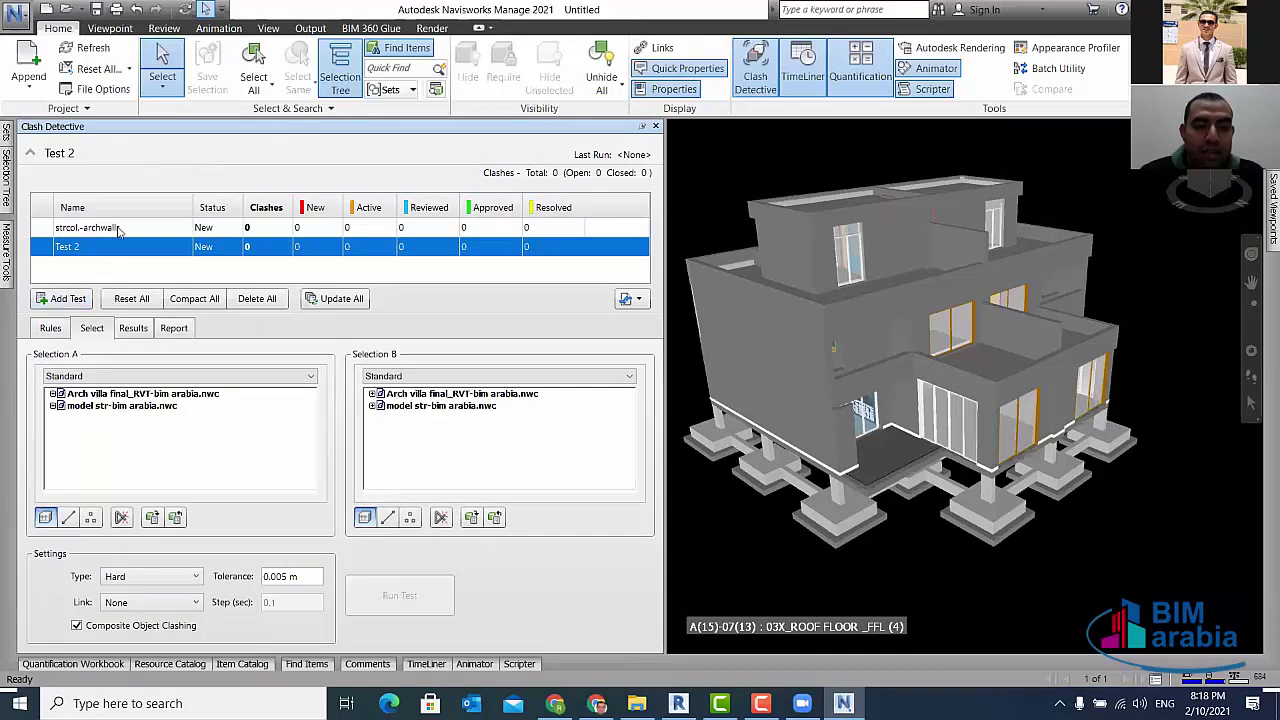
click(104, 228)
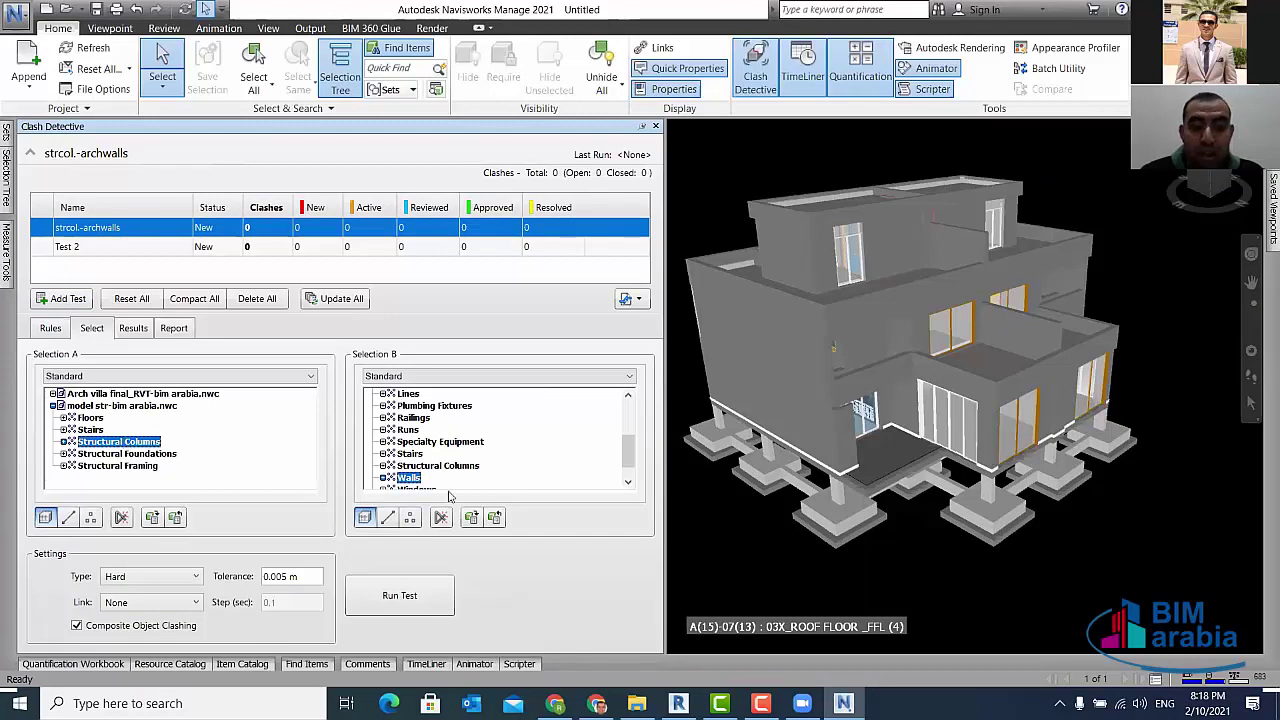
click(97, 250)
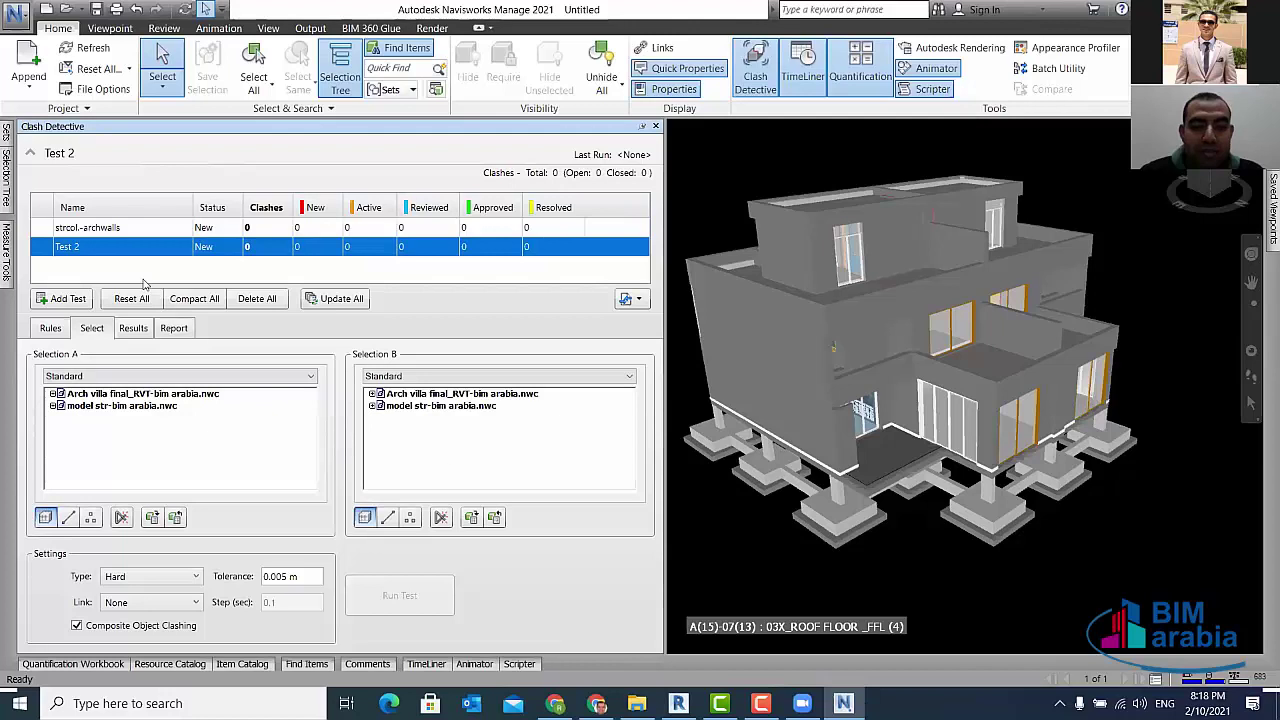
click(89, 246)
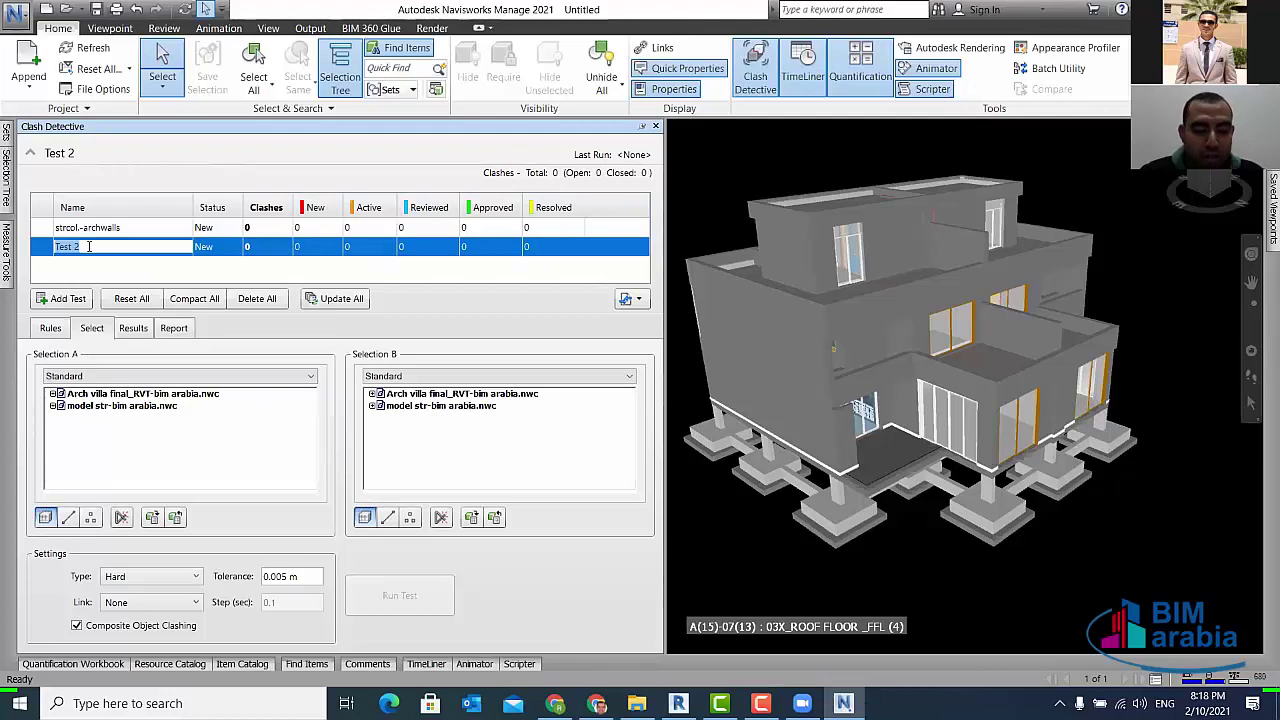
text(str-)
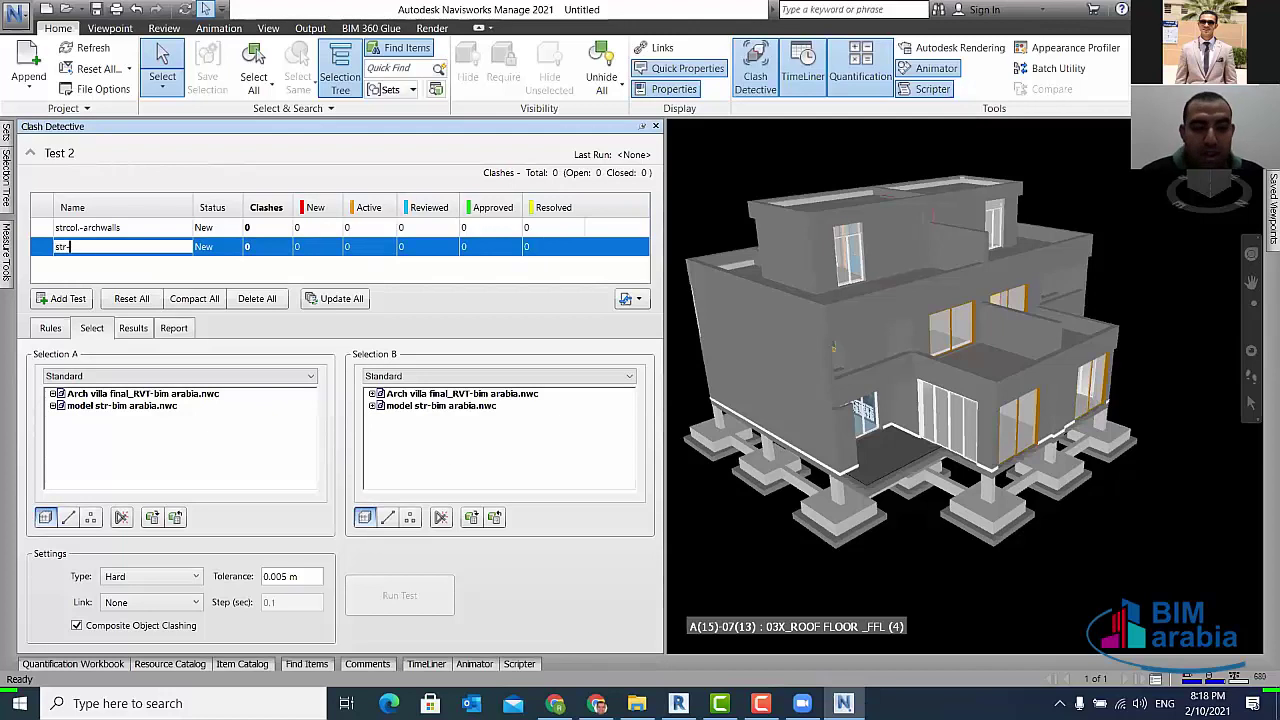
key(BackSpace)
text(beam)
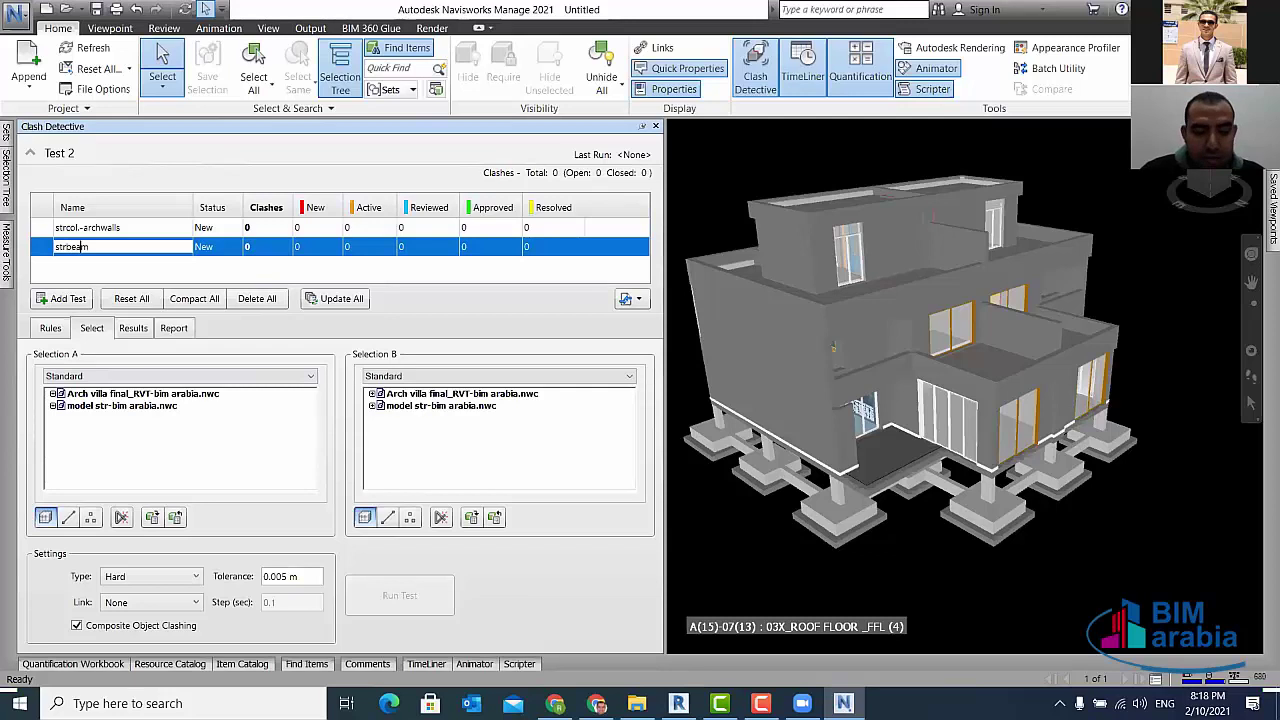
text(s-a)
text(rch ceil)
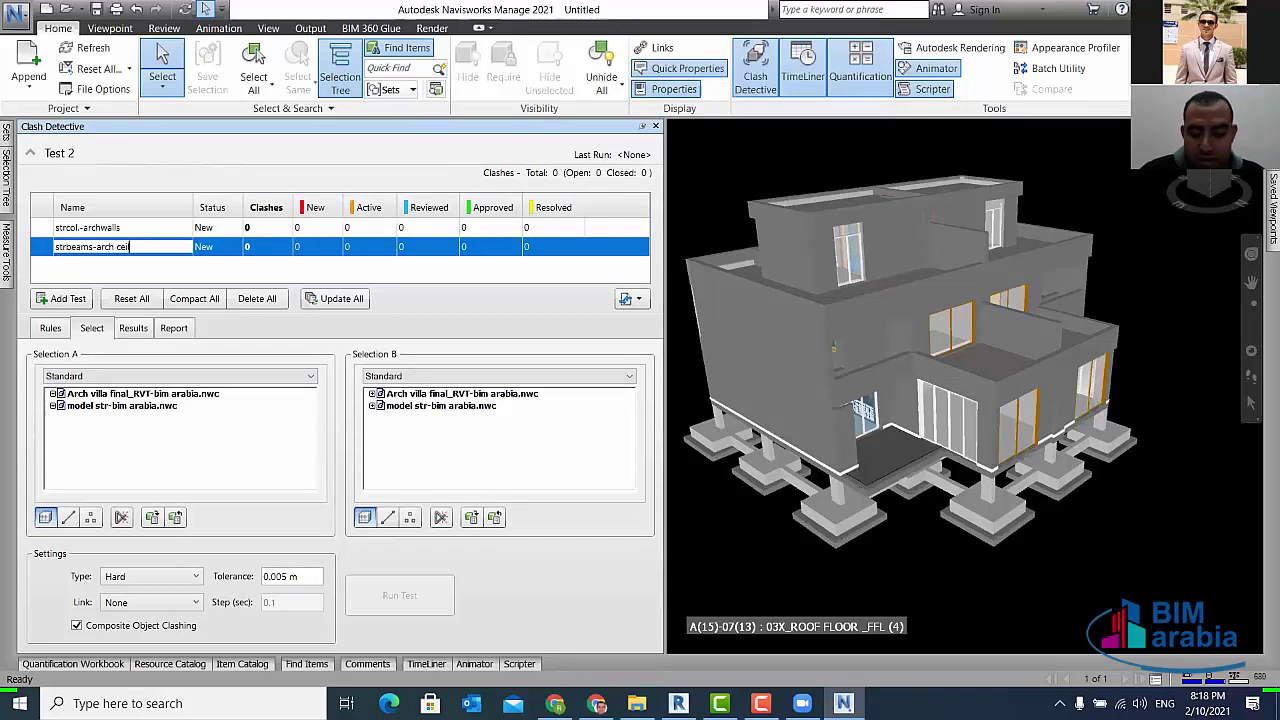
text(g)
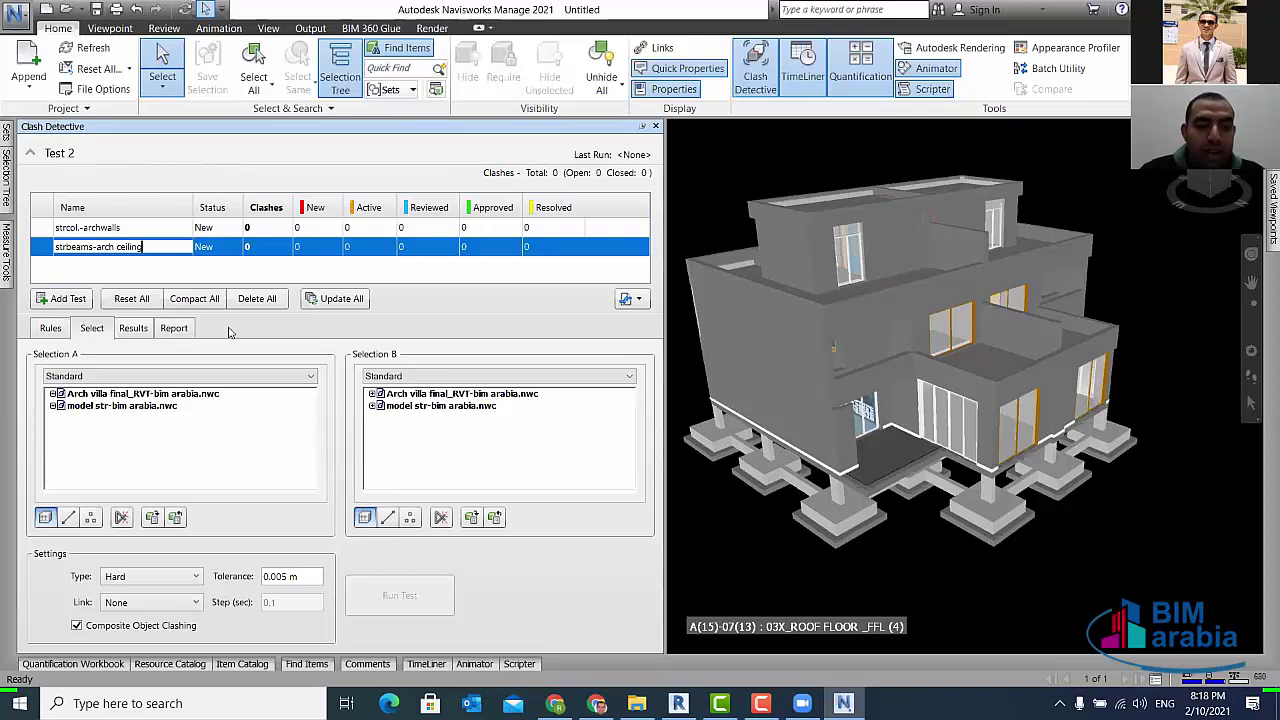
- Set Selection A to Structural Framing and Selection B to Ceilings, then review both tests
click(55, 406)
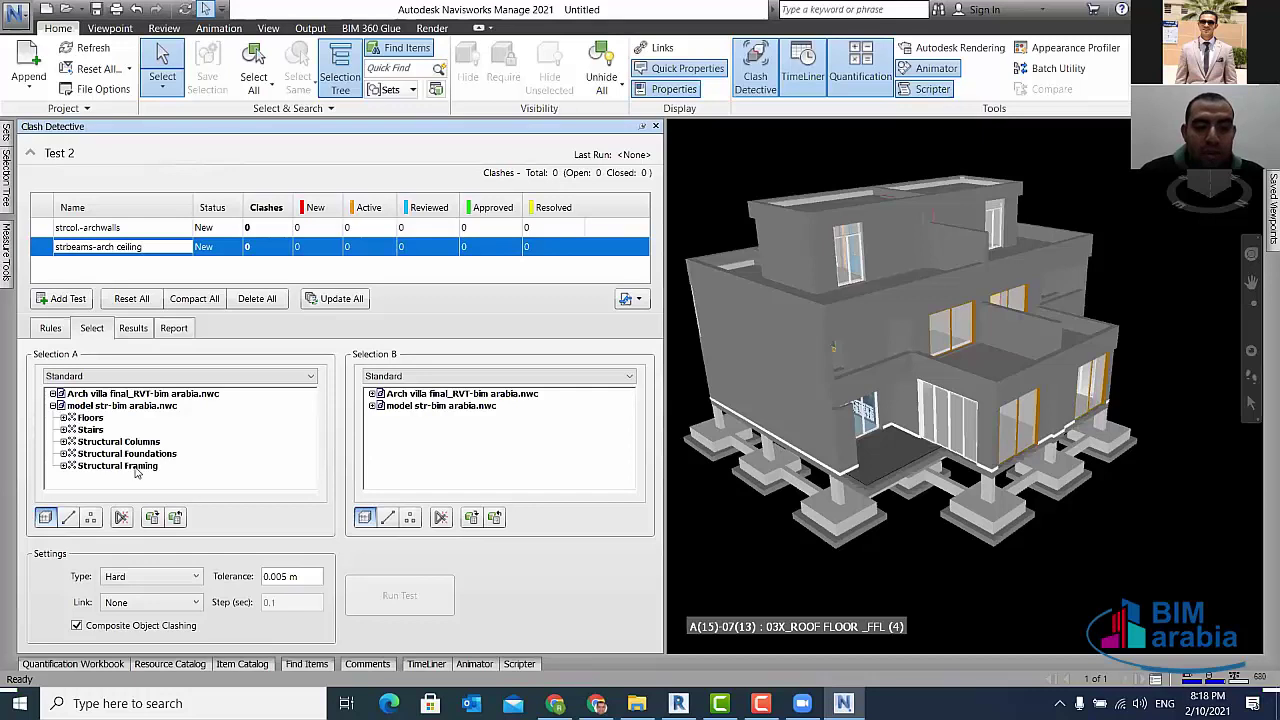
click(136, 469)
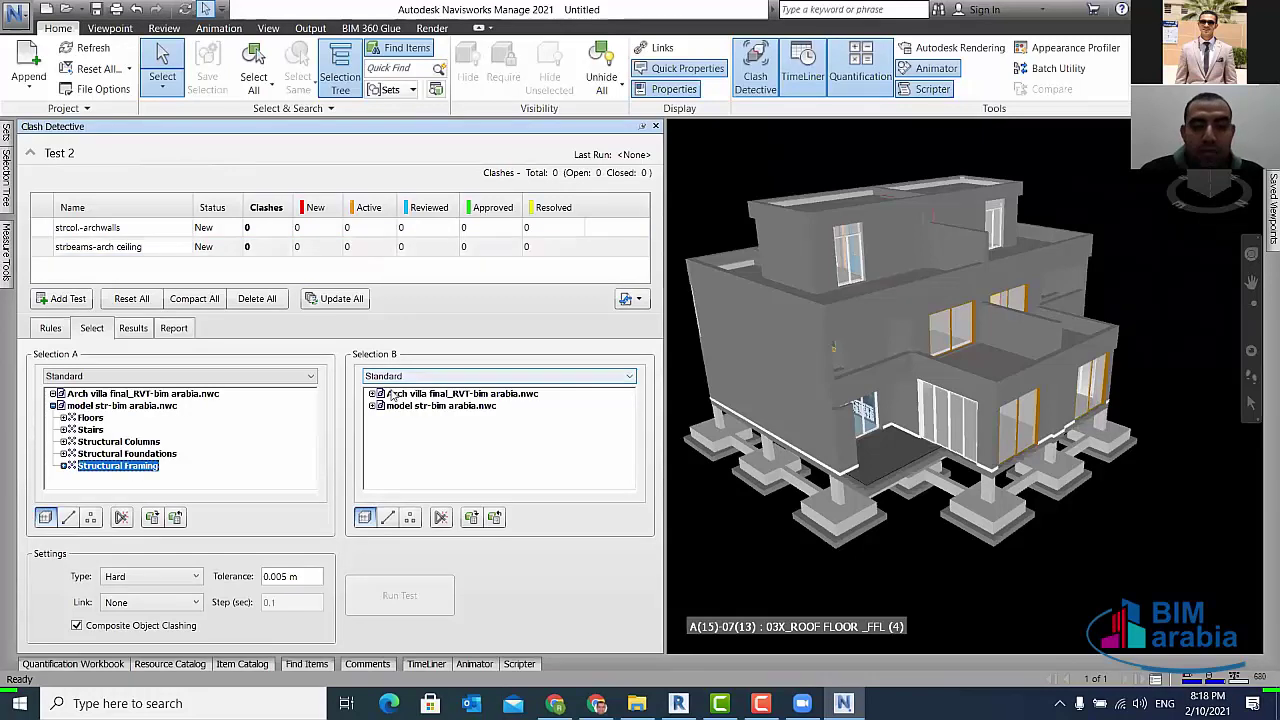
click(373, 394)
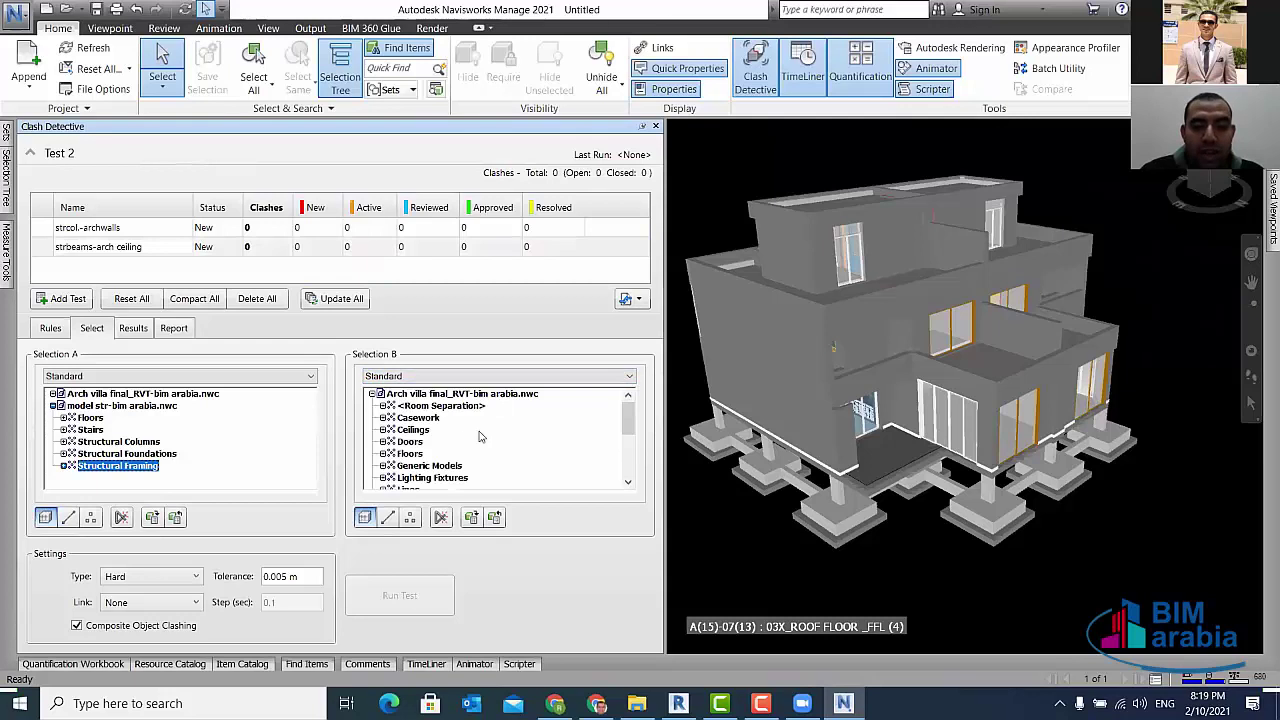
click(415, 430)
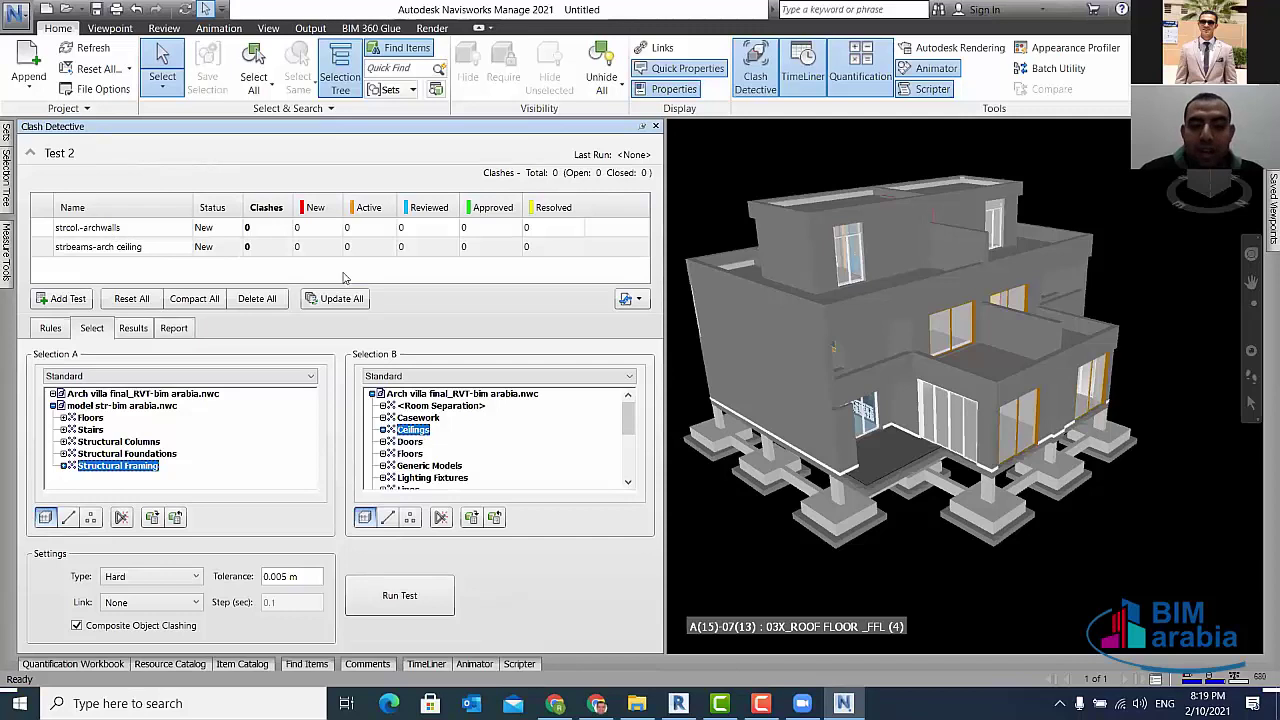
click(155, 229)
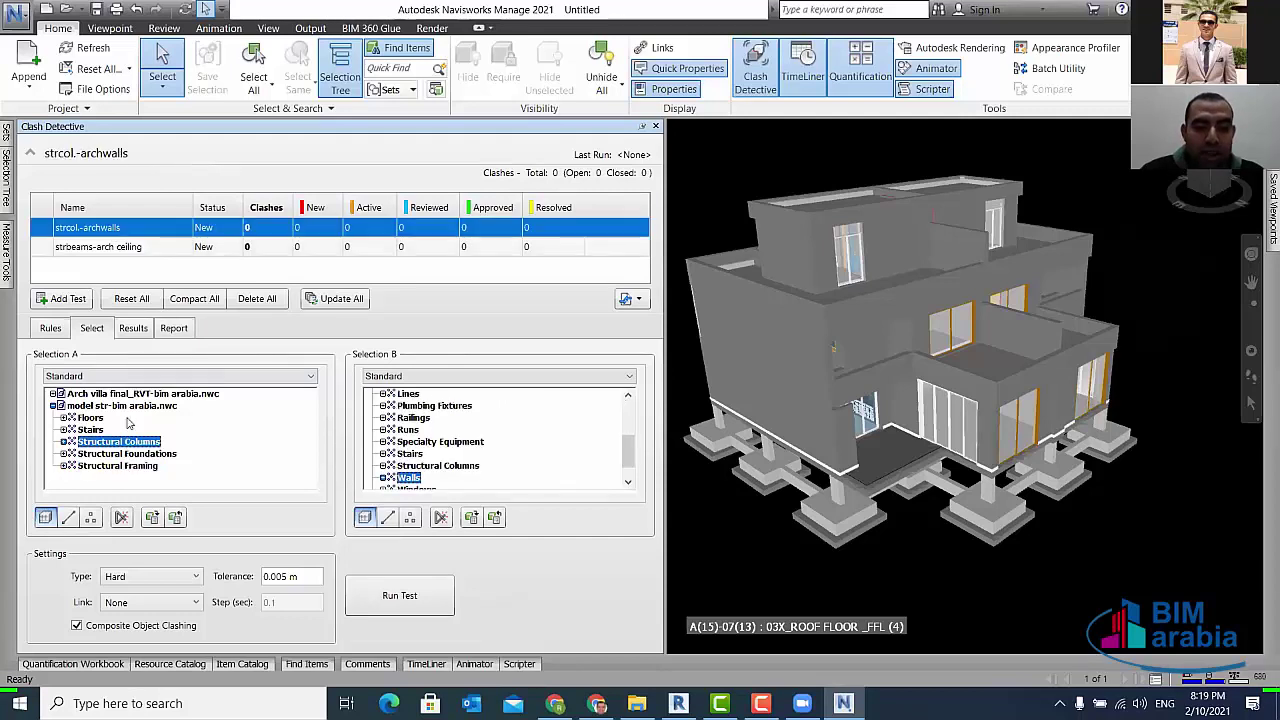
click(133, 247)
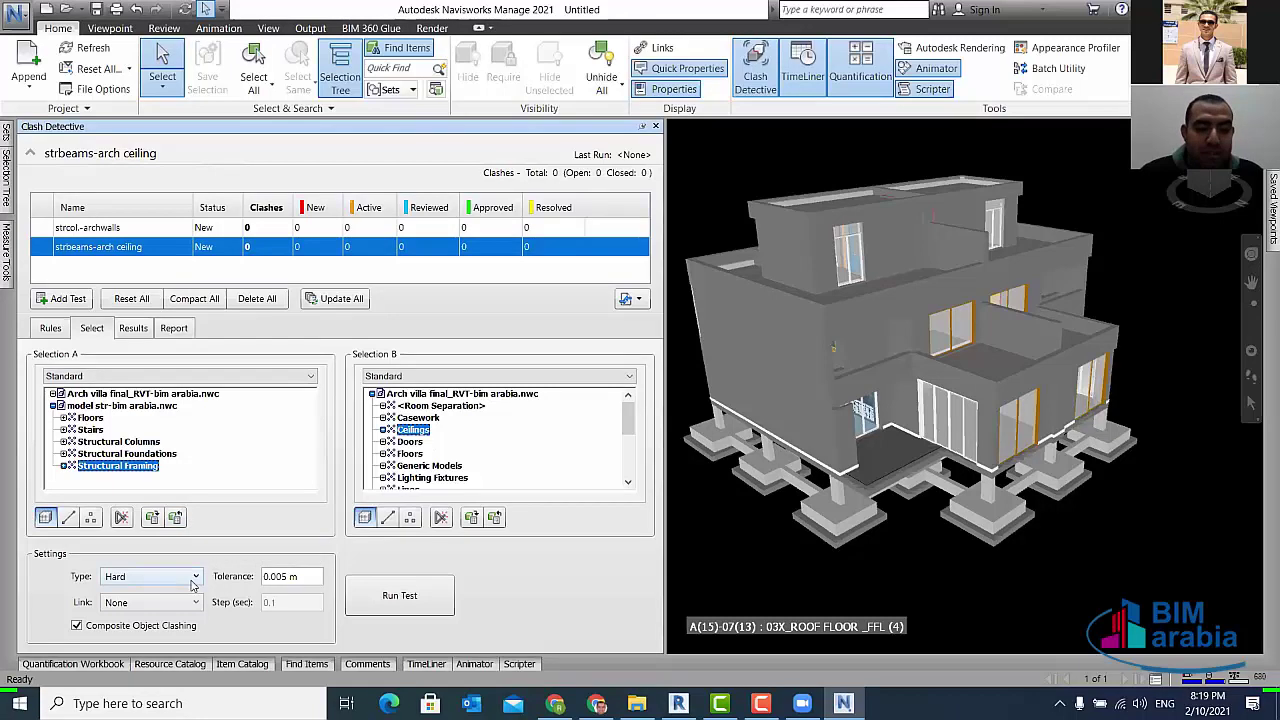
- Show the Hard, Clearance and Duplicates clash types, then bring up Windows app search
click(195, 580)
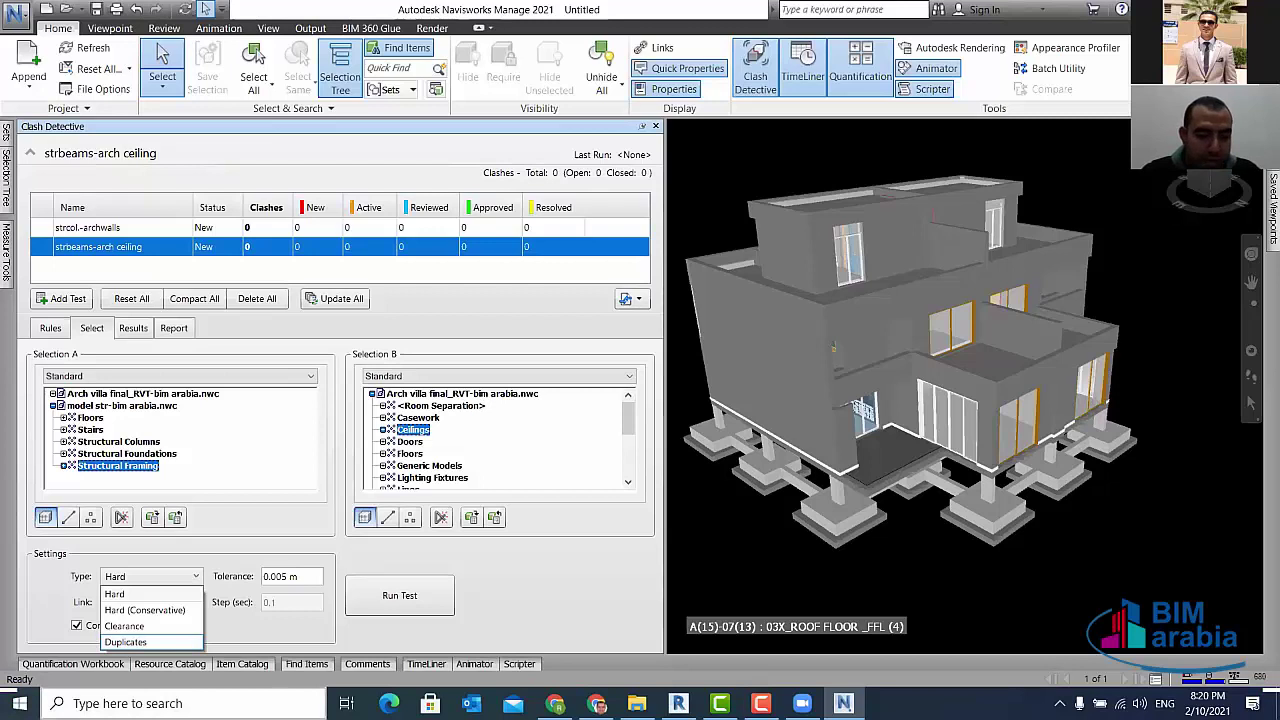
click(150, 703)
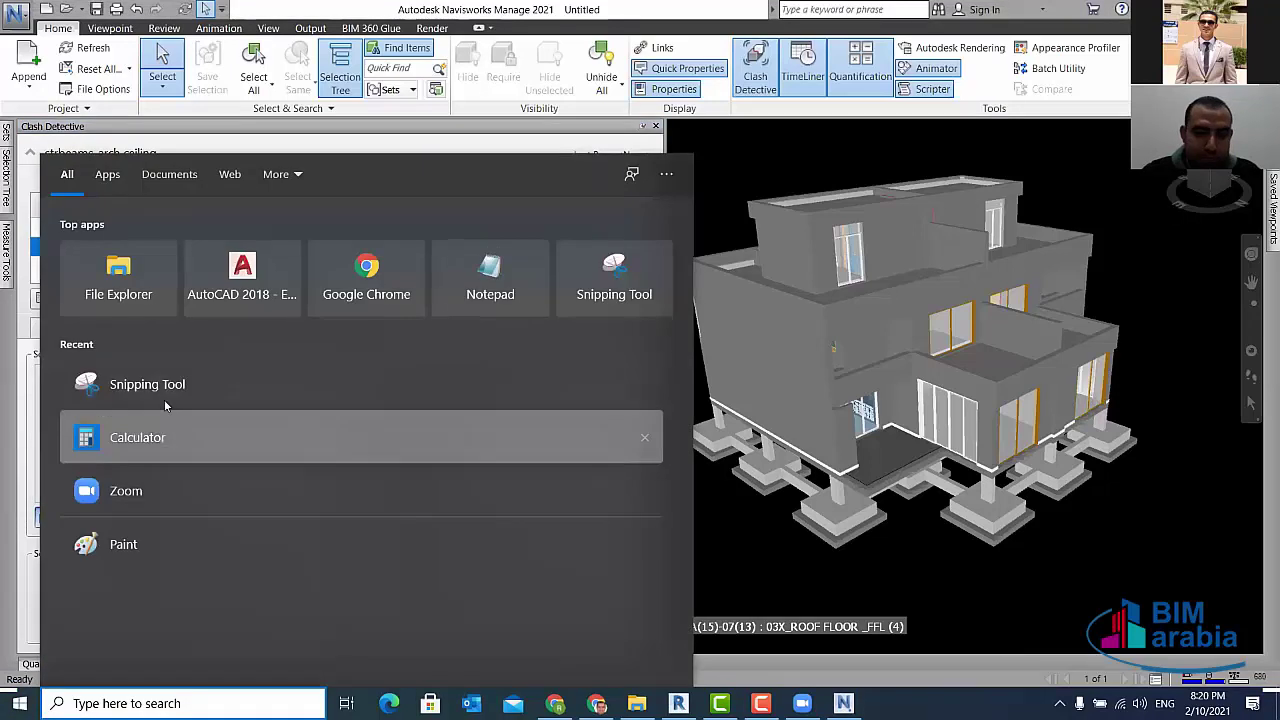
- Launch Paint and draw a first triangle with straight lines
click(123, 550)
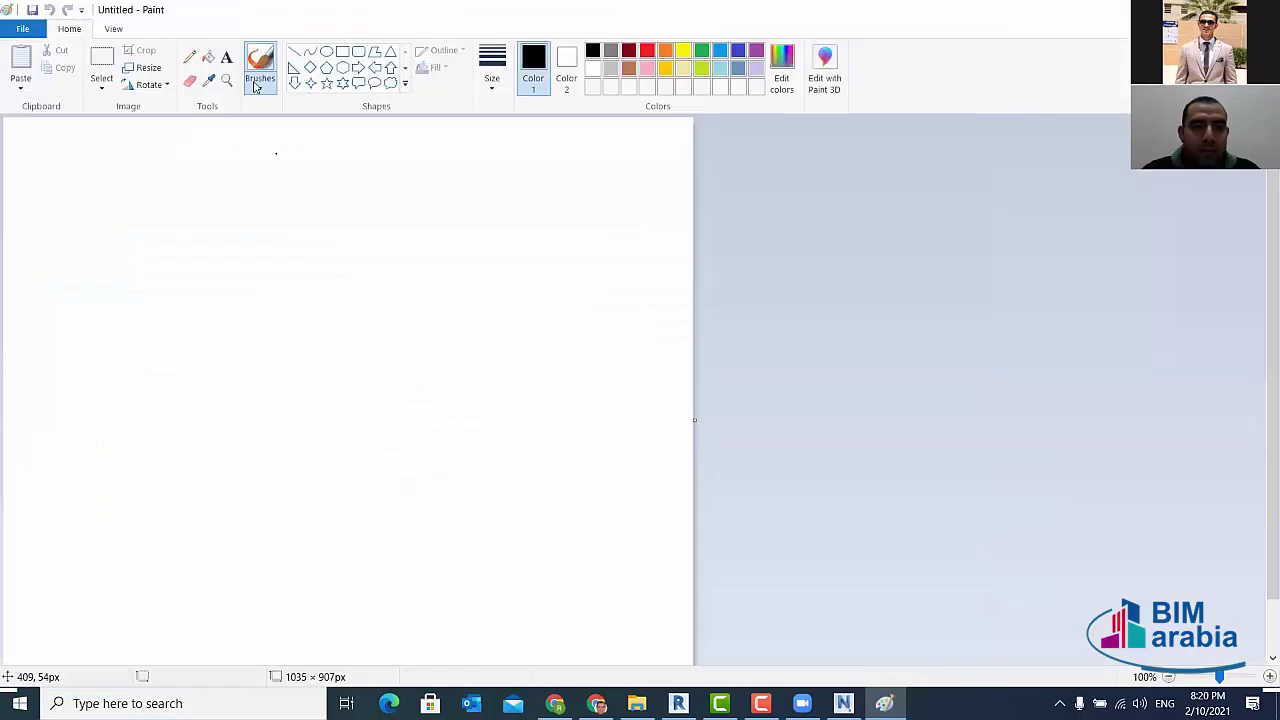
click(254, 86)
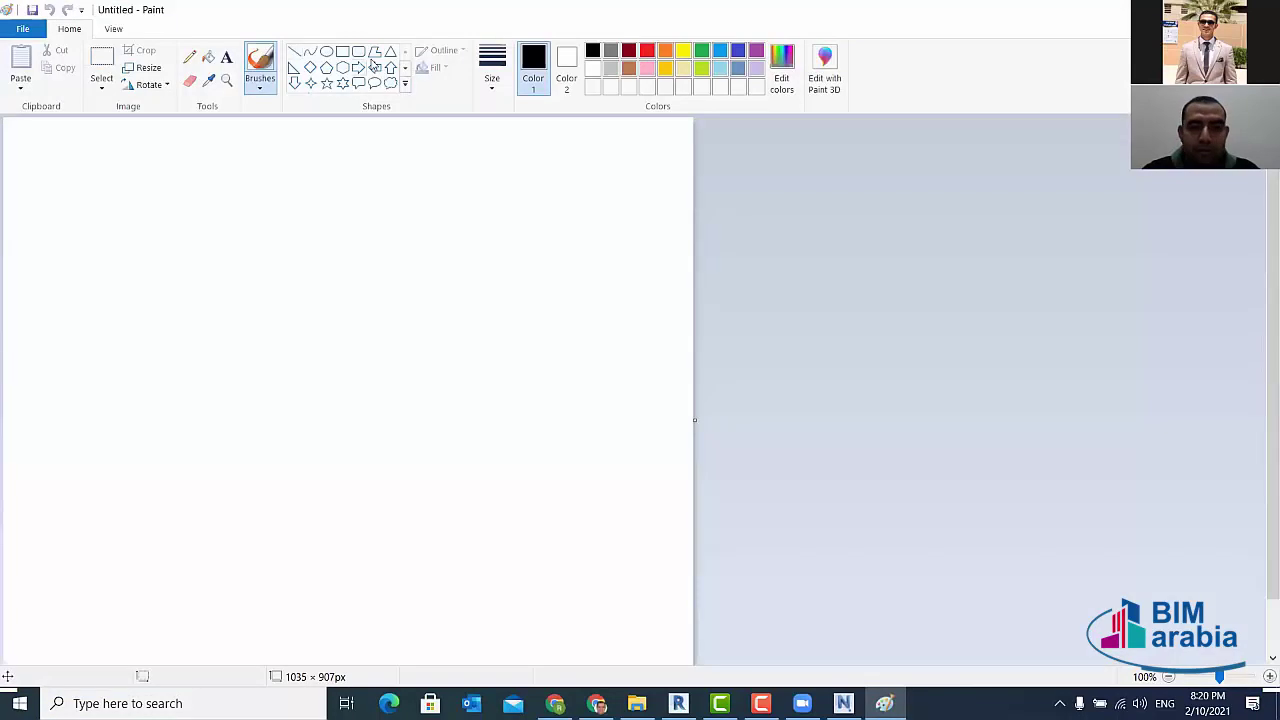
click(294, 51)
drag(349, 224, 318, 262)
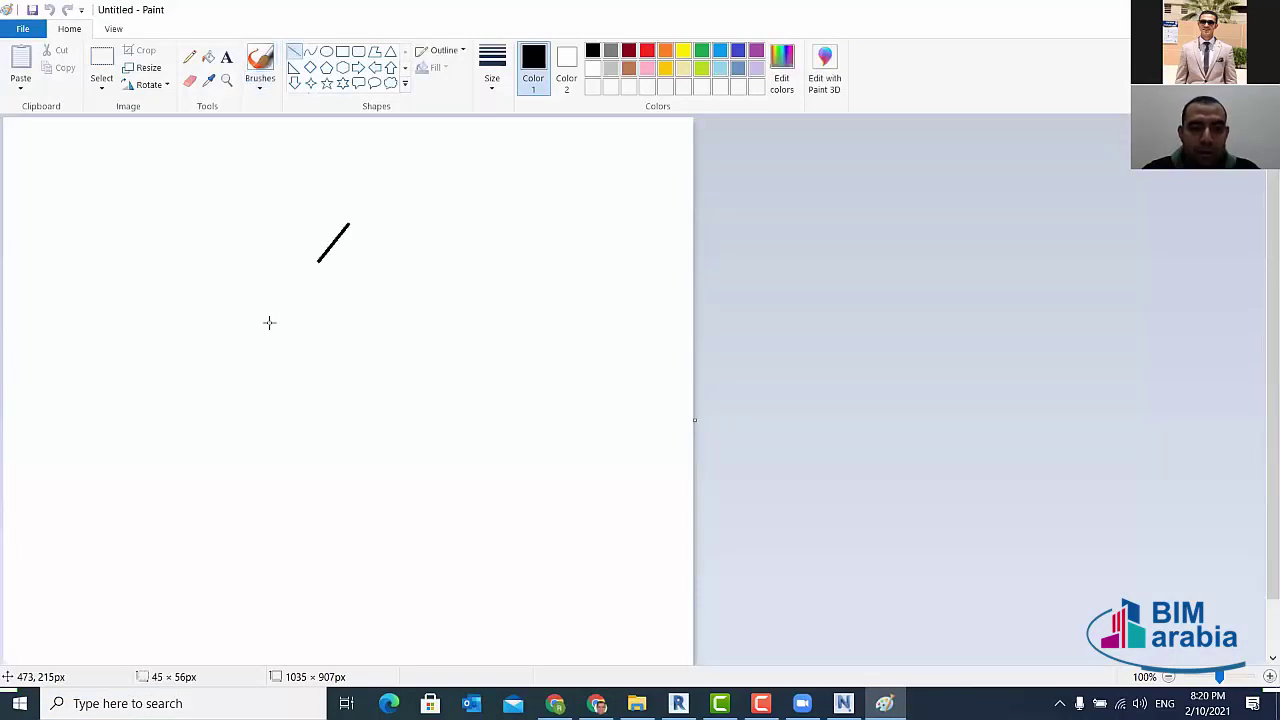
drag(268, 322, 258, 340)
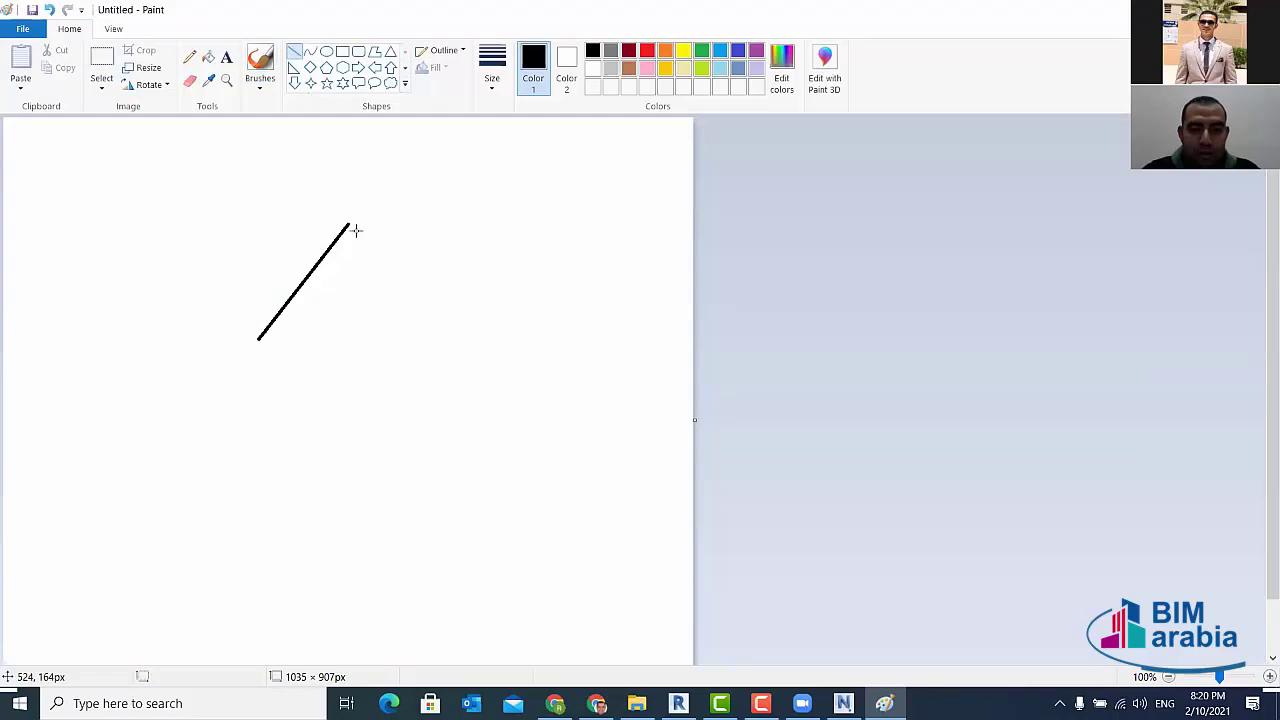
drag(349, 224, 401, 350)
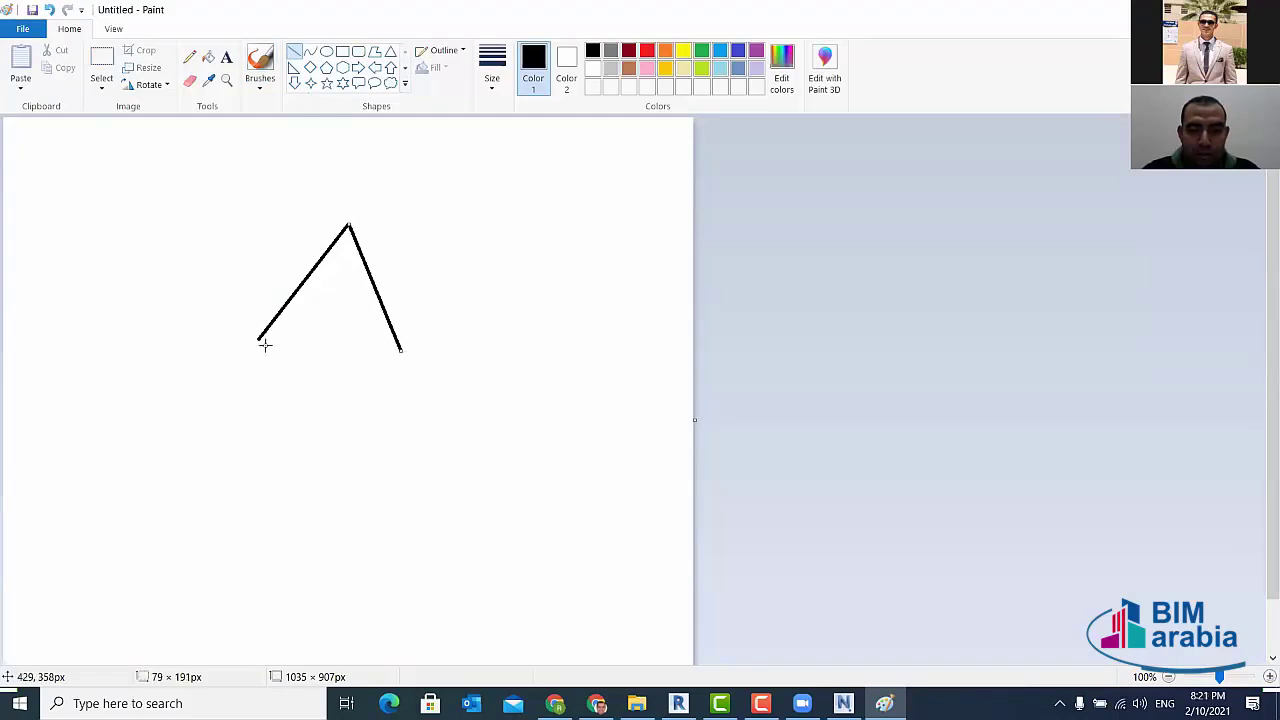
click(311, 356)
drag(258, 340, 401, 350)
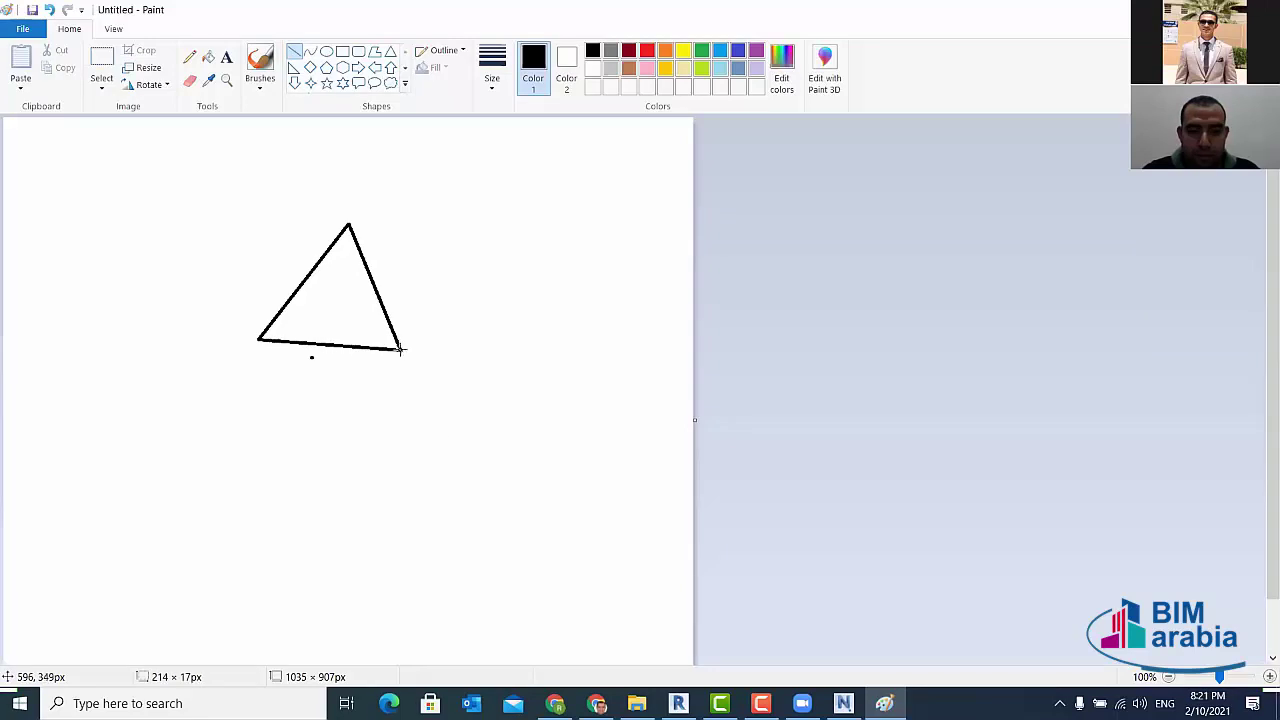
click(442, 408)
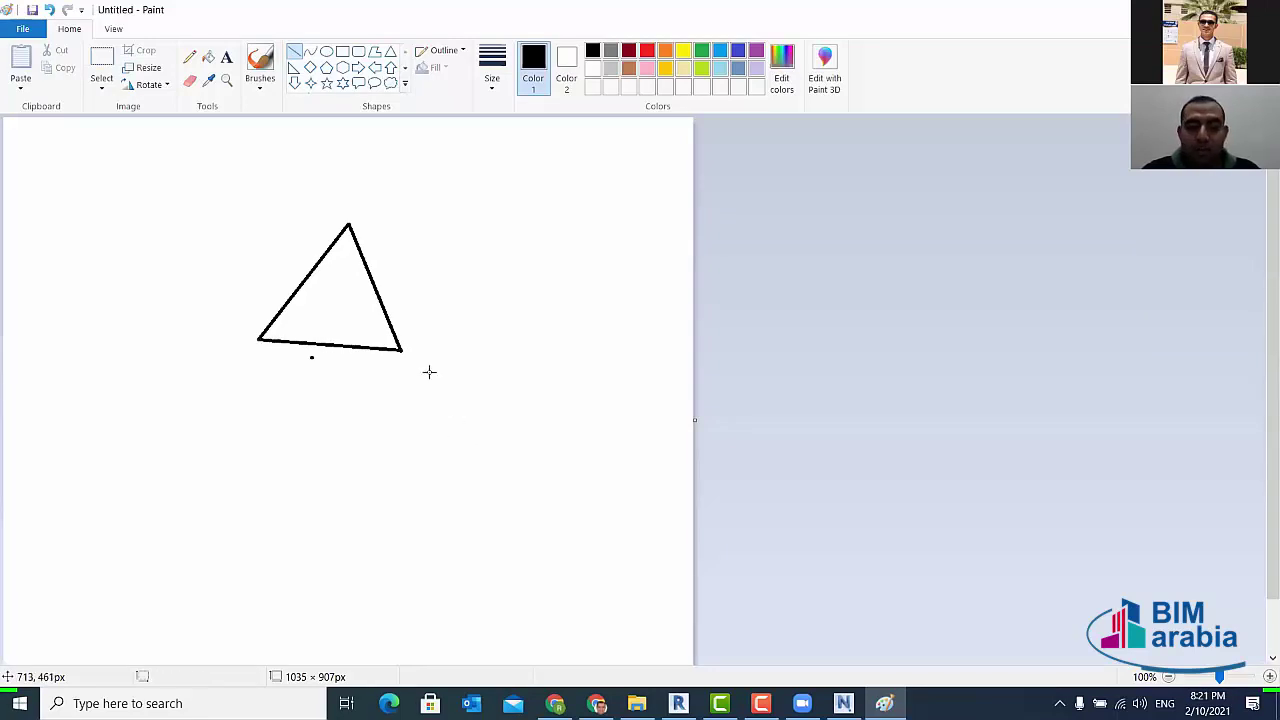
- Draw a second triangle overlapping the first one
drag(360, 311, 548, 335)
click(360, 318)
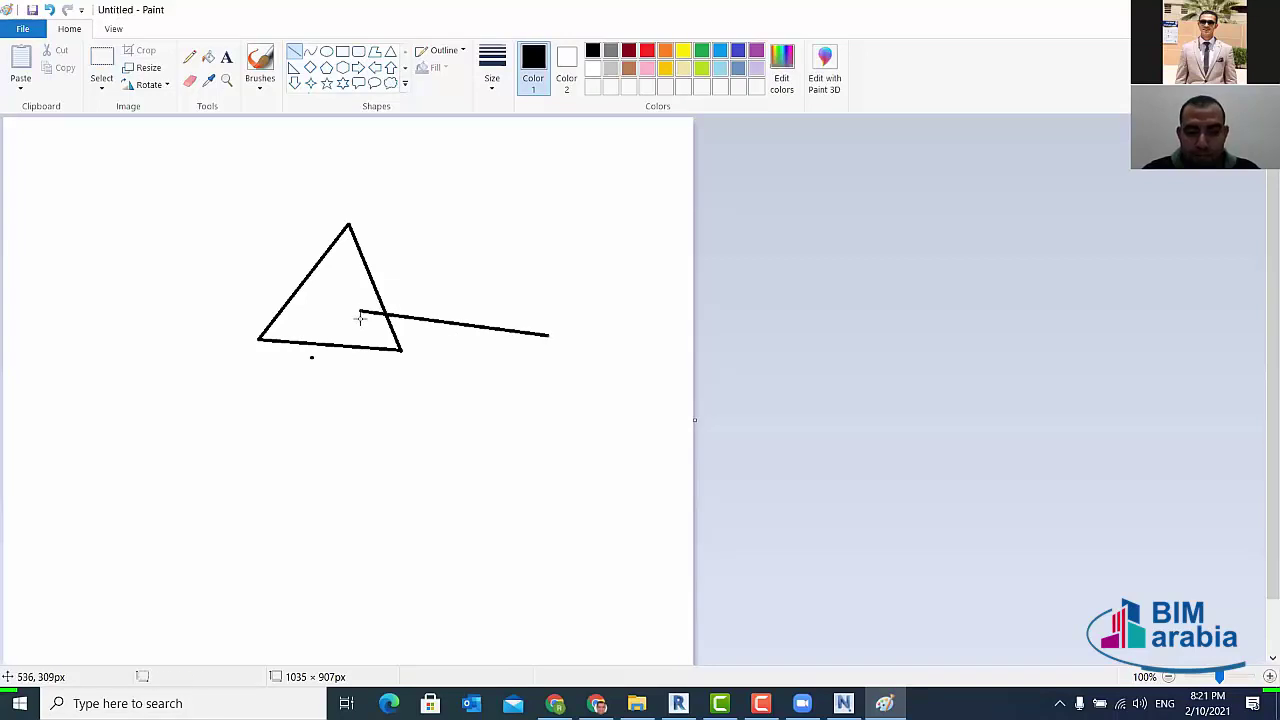
drag(360, 312, 446, 443)
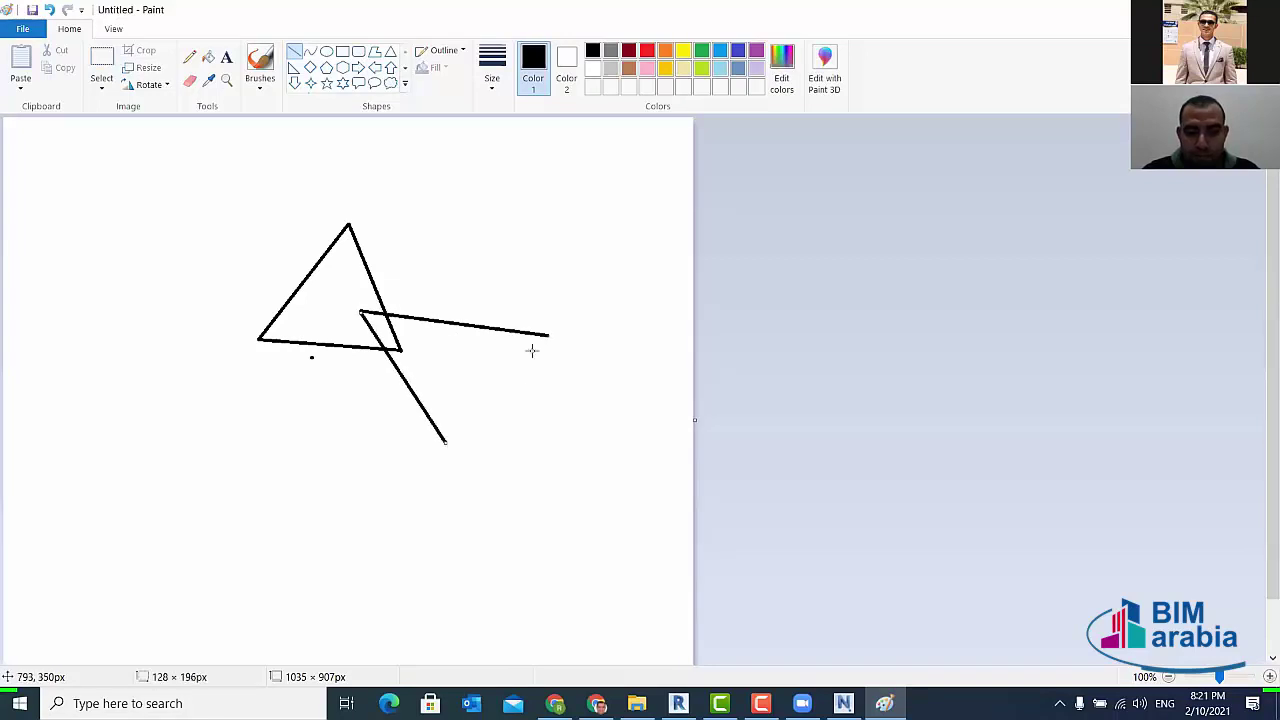
drag(544, 333, 449, 443)
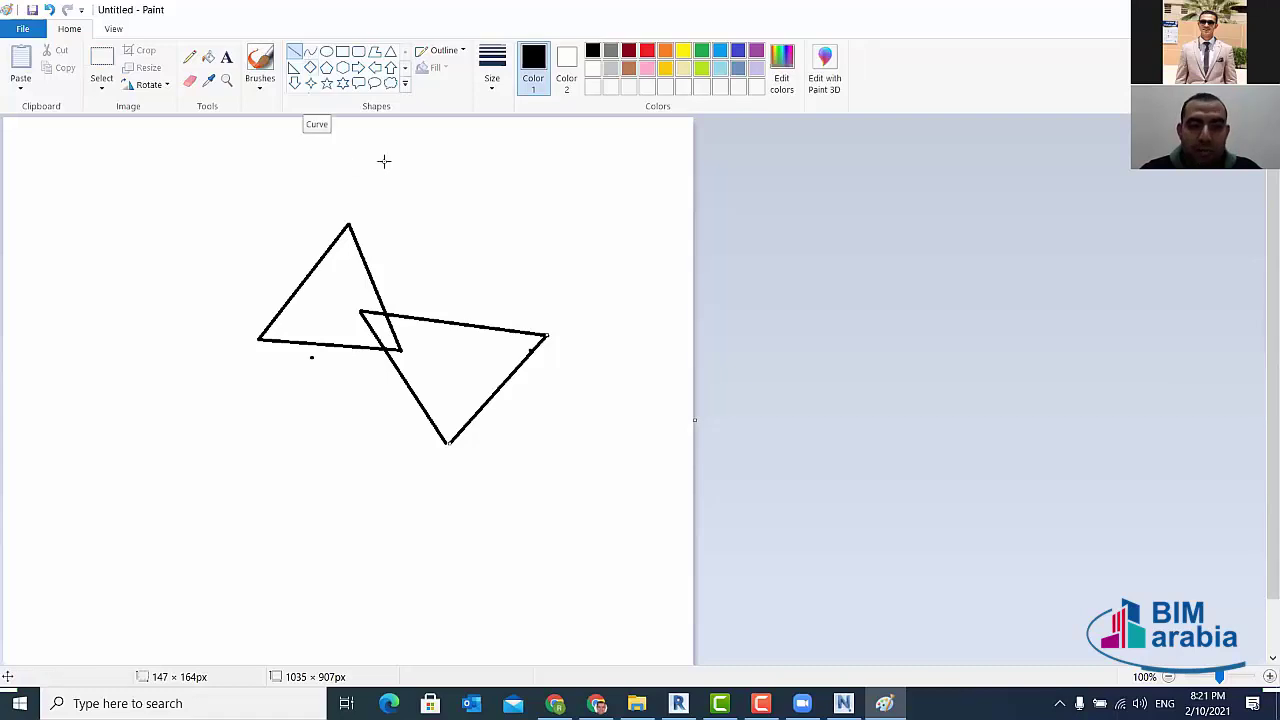
- Sketch pencil clearance outlines around both triangles and two rings around their overlap
click(325, 53)
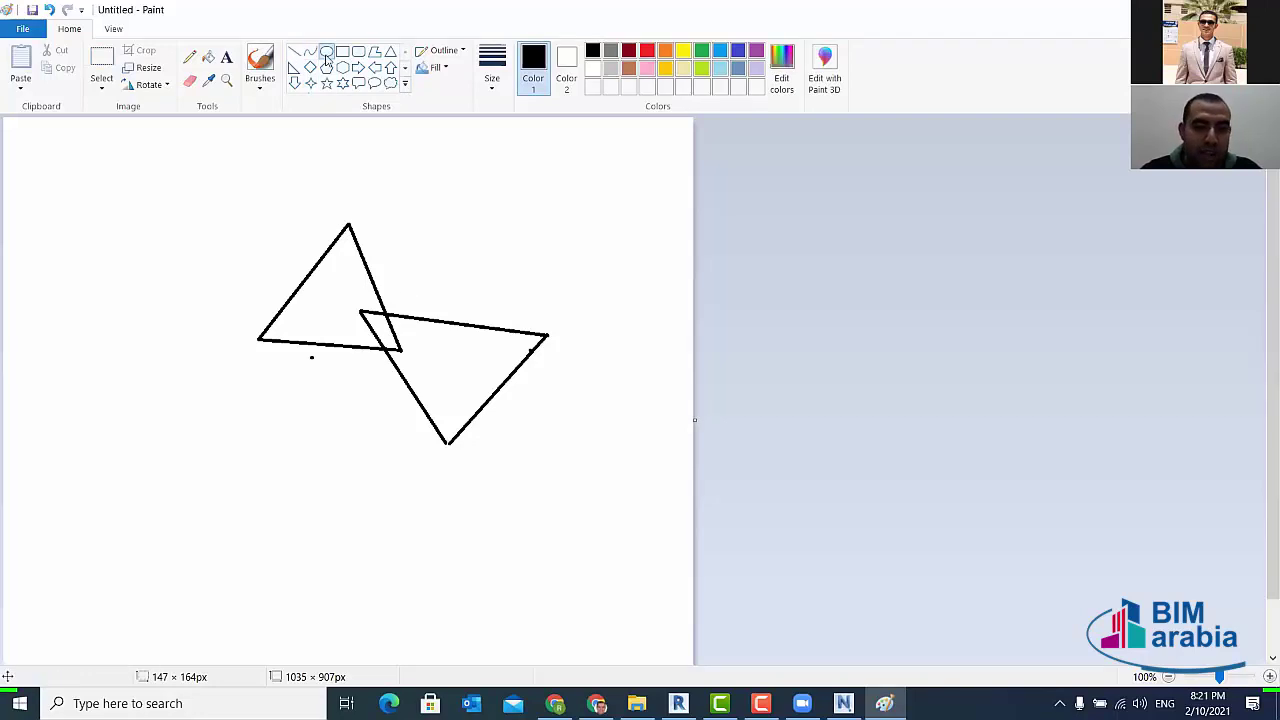
click(189, 57)
mouse_move(351, 217)
mouse_down()
mouse_move(383, 358)
mouse_move(294, 280)
mouse_move(352, 219)
mouse_up()
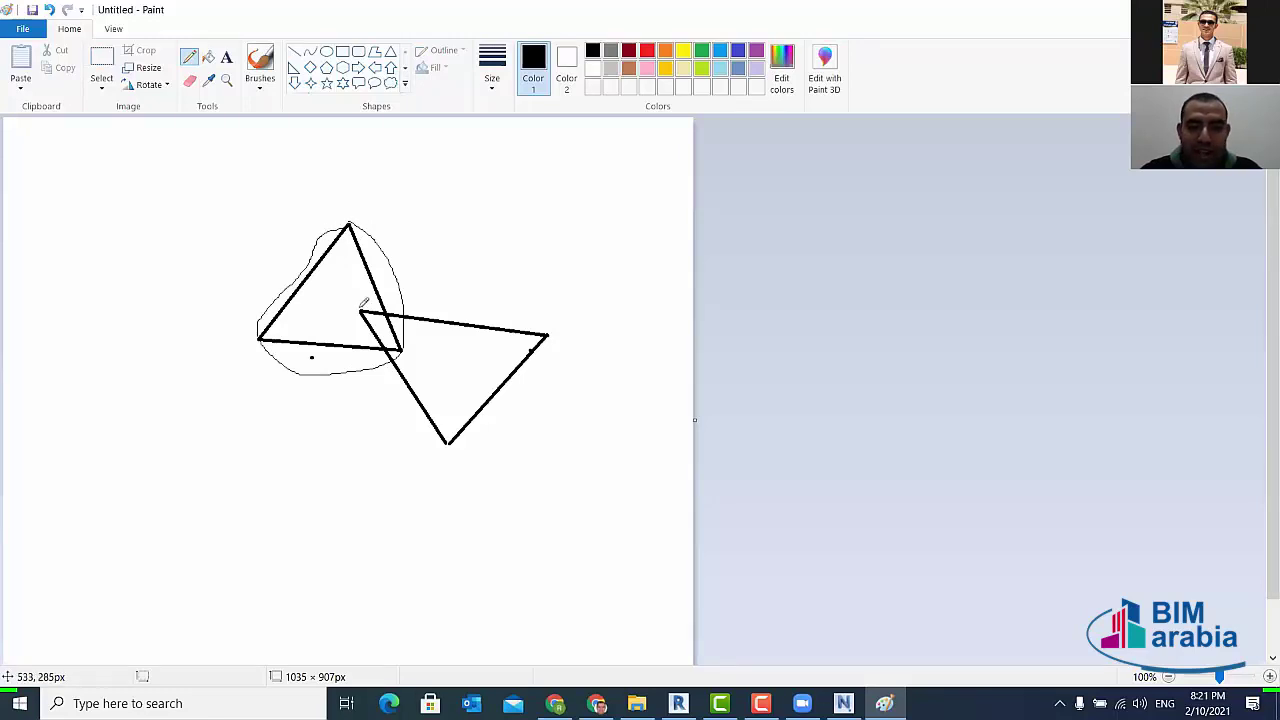
mouse_move(362, 308)
mouse_down()
mouse_move(523, 289)
mouse_move(551, 322)
mouse_move(540, 395)
mouse_move(440, 446)
mouse_move(380, 388)
mouse_move(362, 310)
mouse_up()
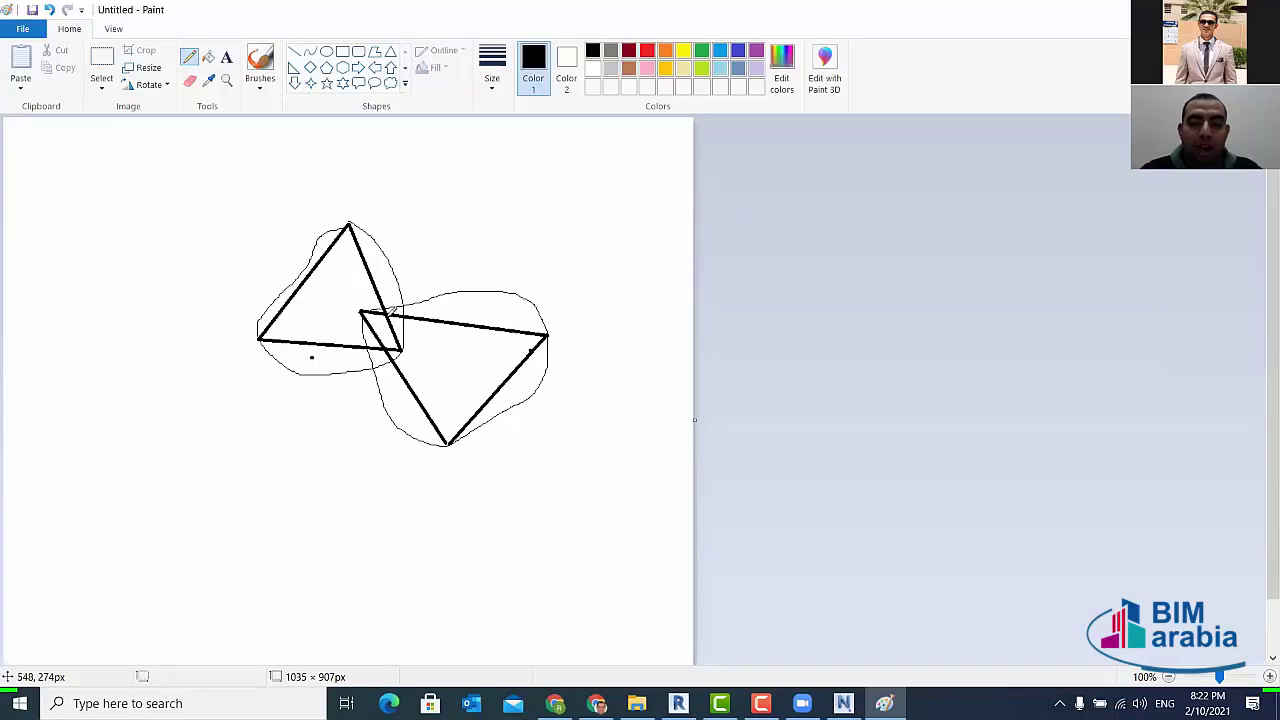
drag(408, 285, 440, 358)
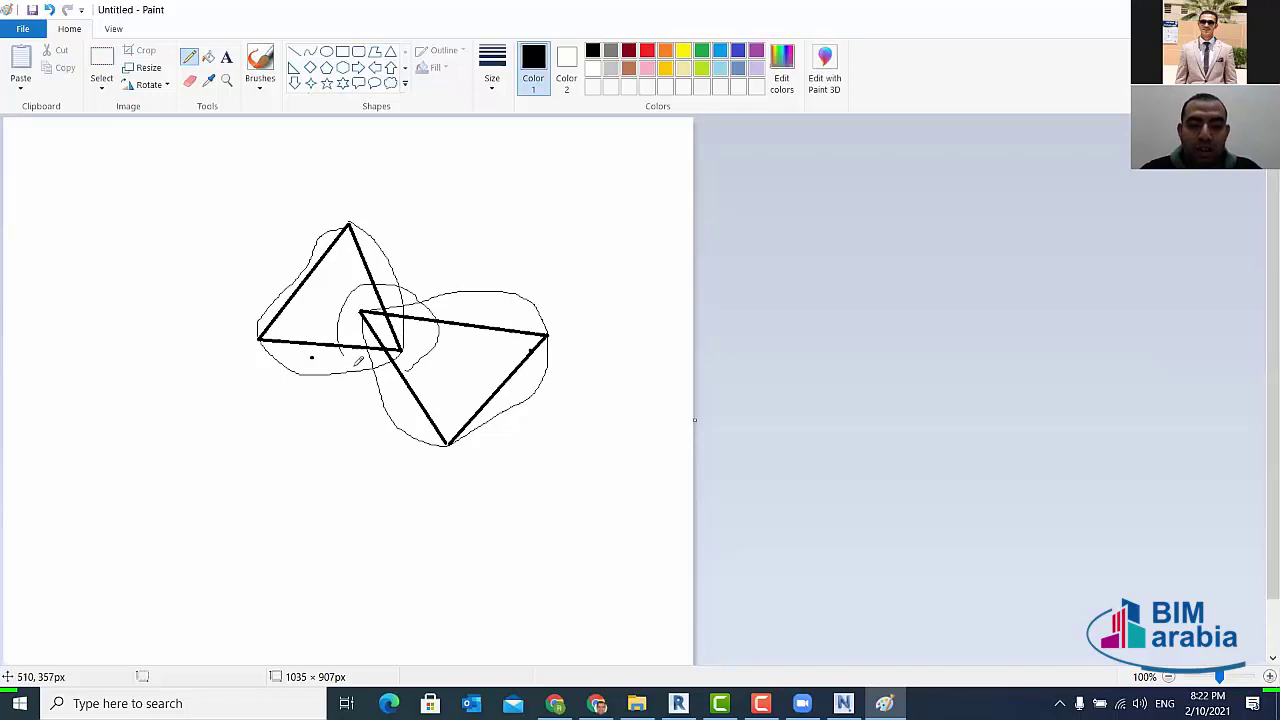
mouse_move(436, 284)
mouse_down()
mouse_move(338, 324)
mouse_move(410, 374)
mouse_up()
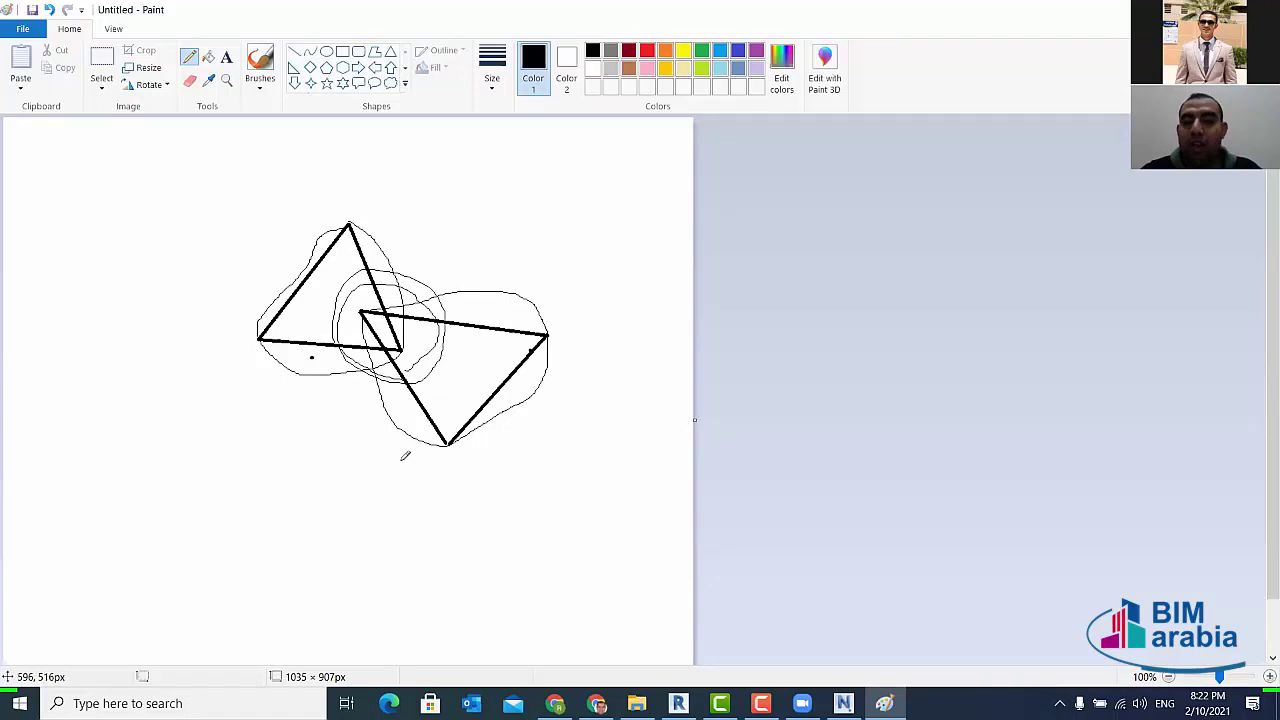
- Draw a new separate triangle in the lower left of the canvas
click(294, 51)
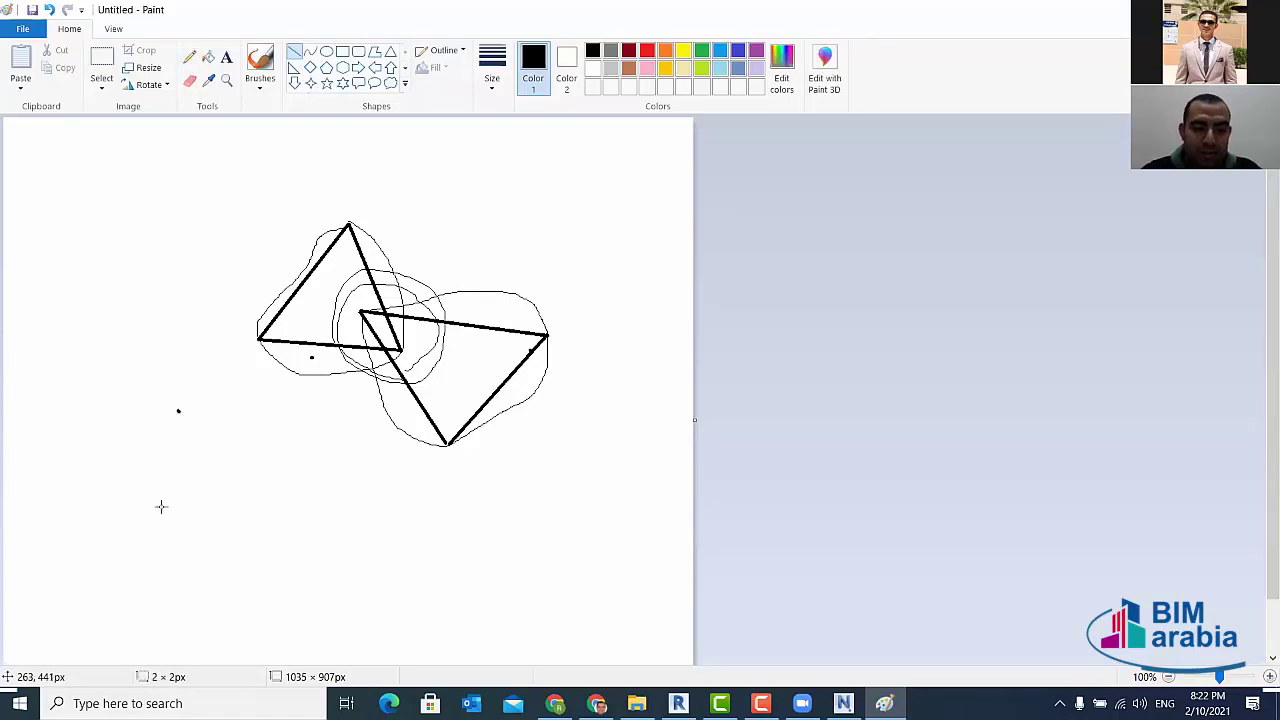
drag(177, 411, 158, 525)
drag(178, 412, 246, 499)
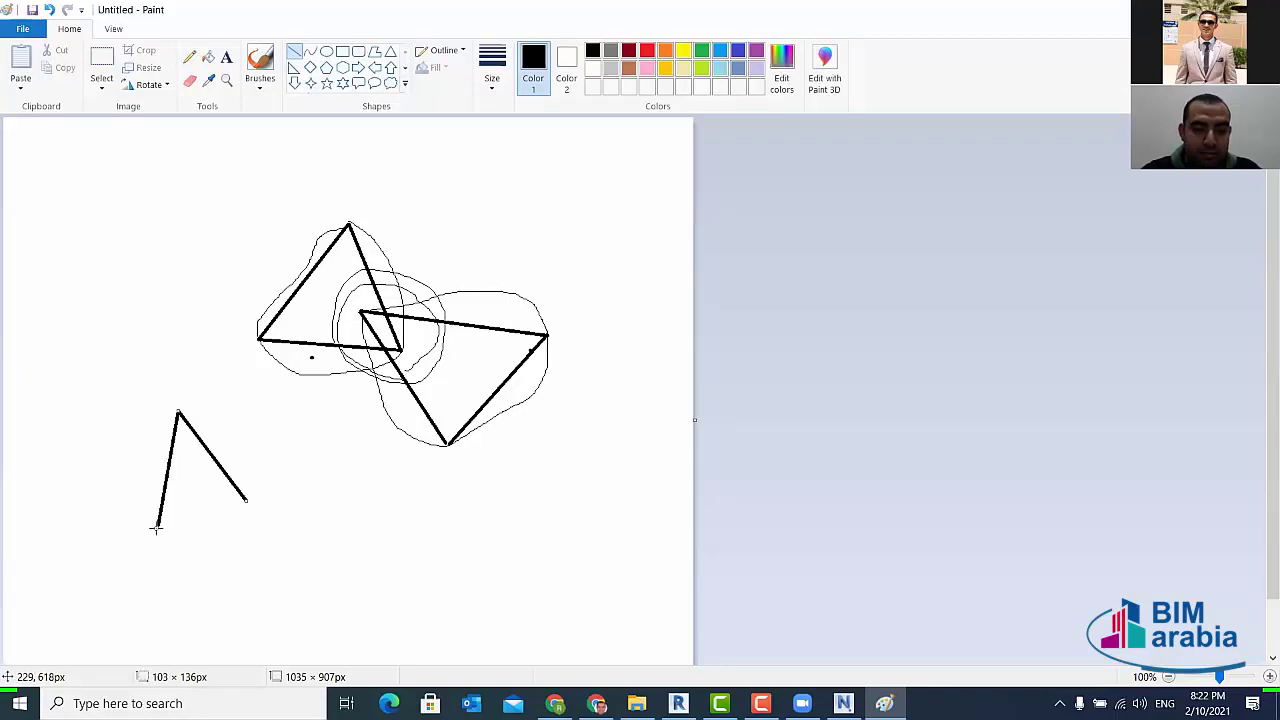
drag(156, 528, 248, 501)
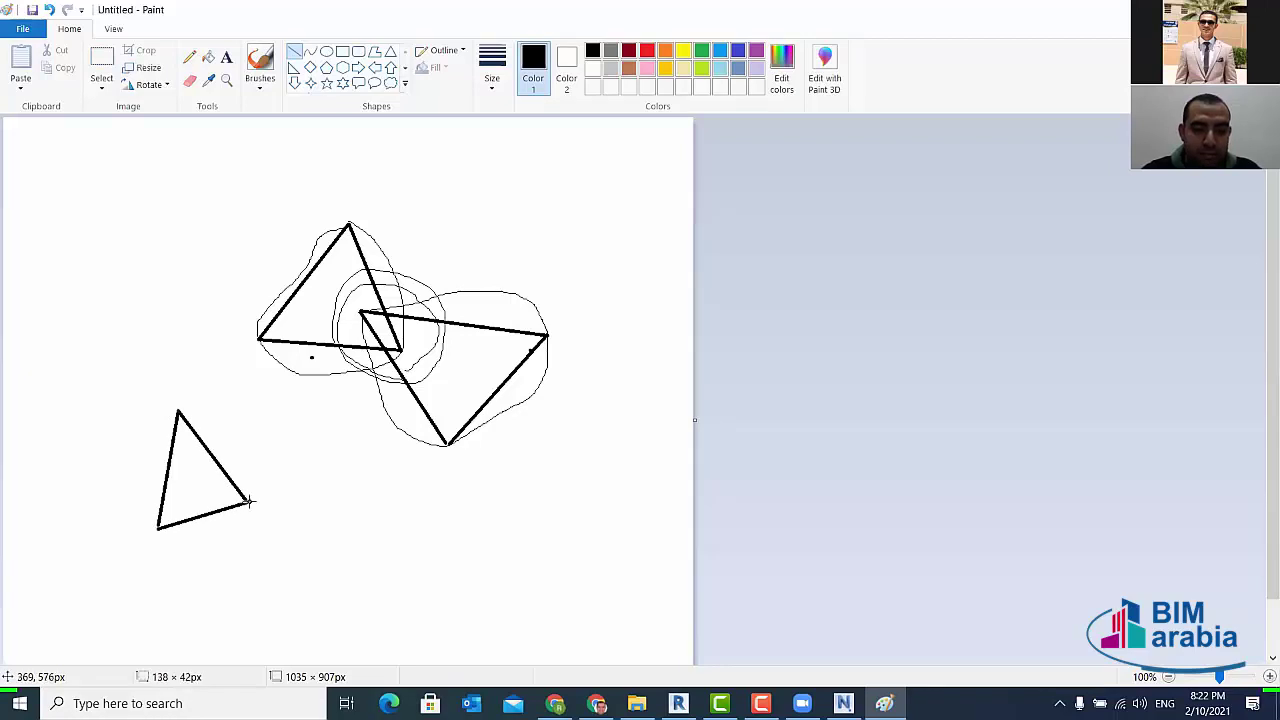
click(300, 522)
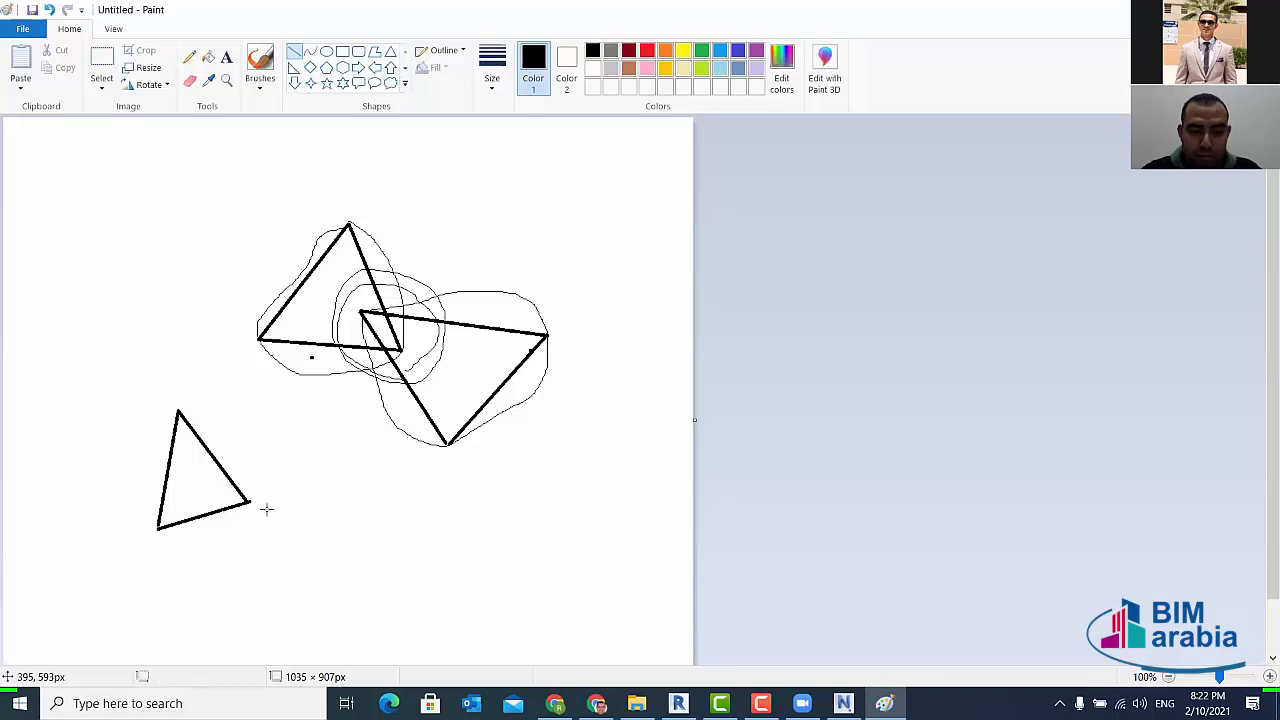
- Draw a second small triangle close to, but not touching, the first
drag(259, 505, 309, 545)
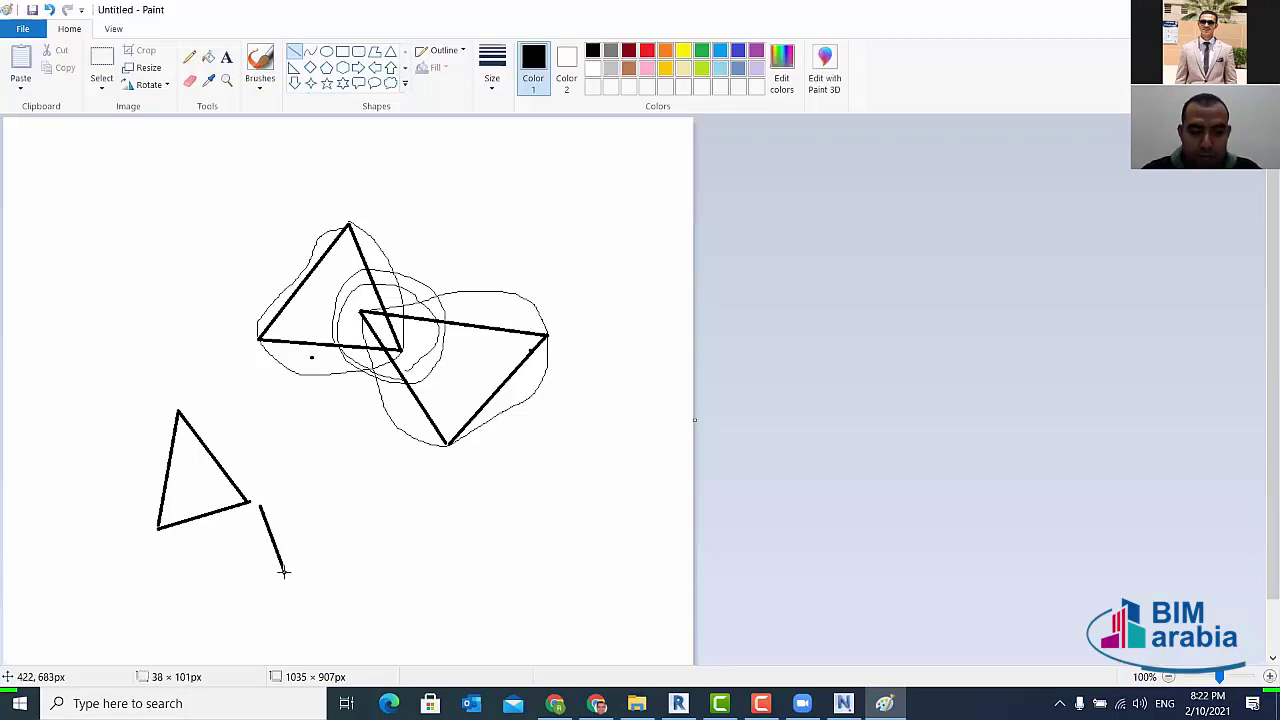
drag(309, 545, 352, 463)
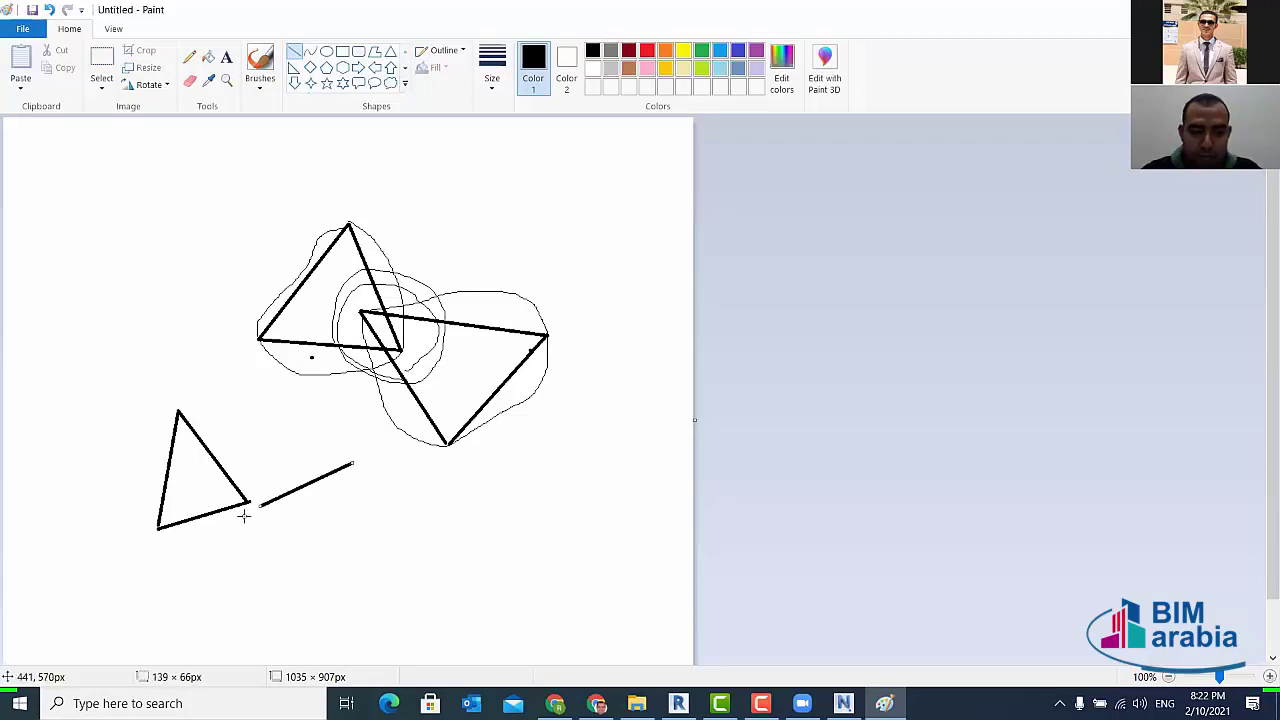
drag(259, 507, 281, 546)
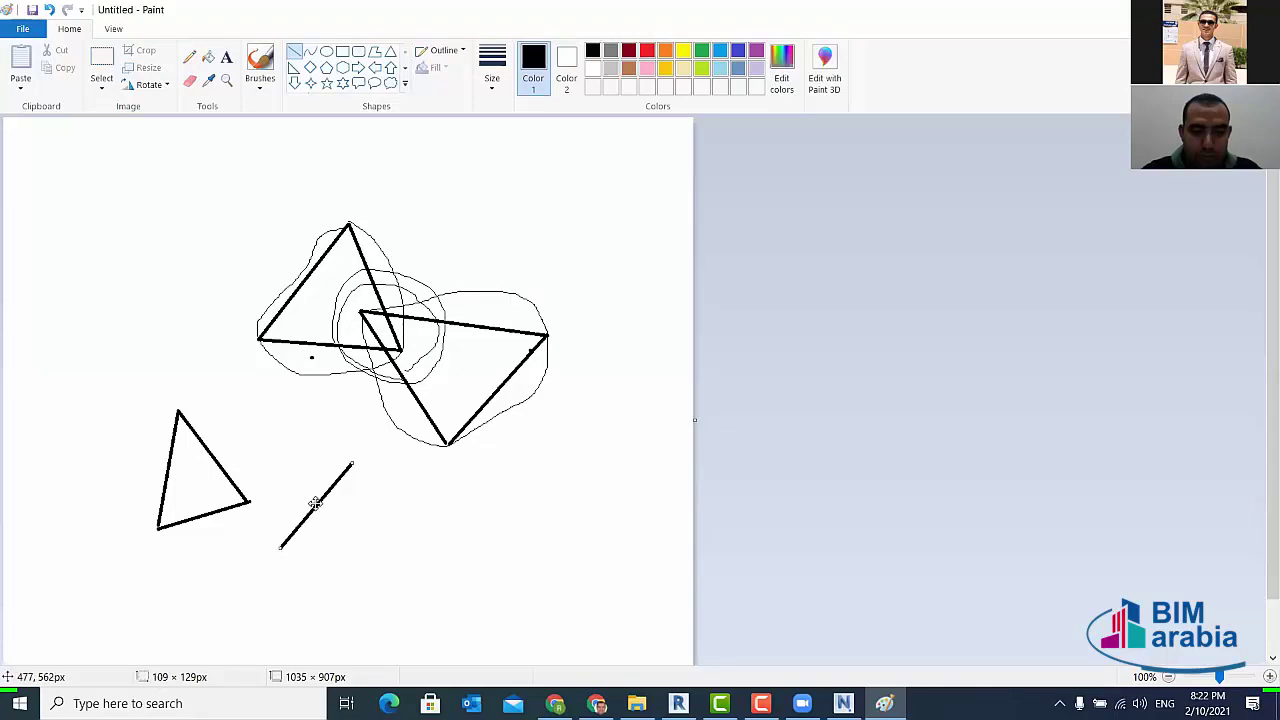
click(321, 445)
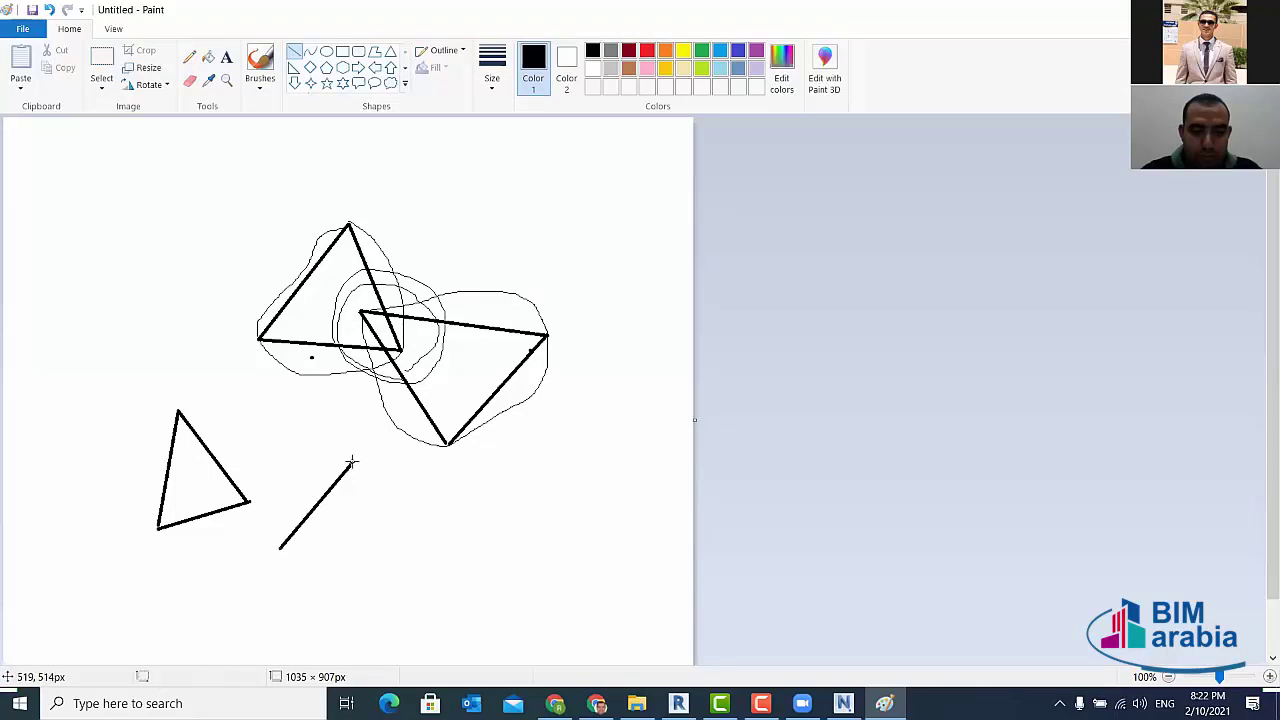
drag(351, 462, 273, 461)
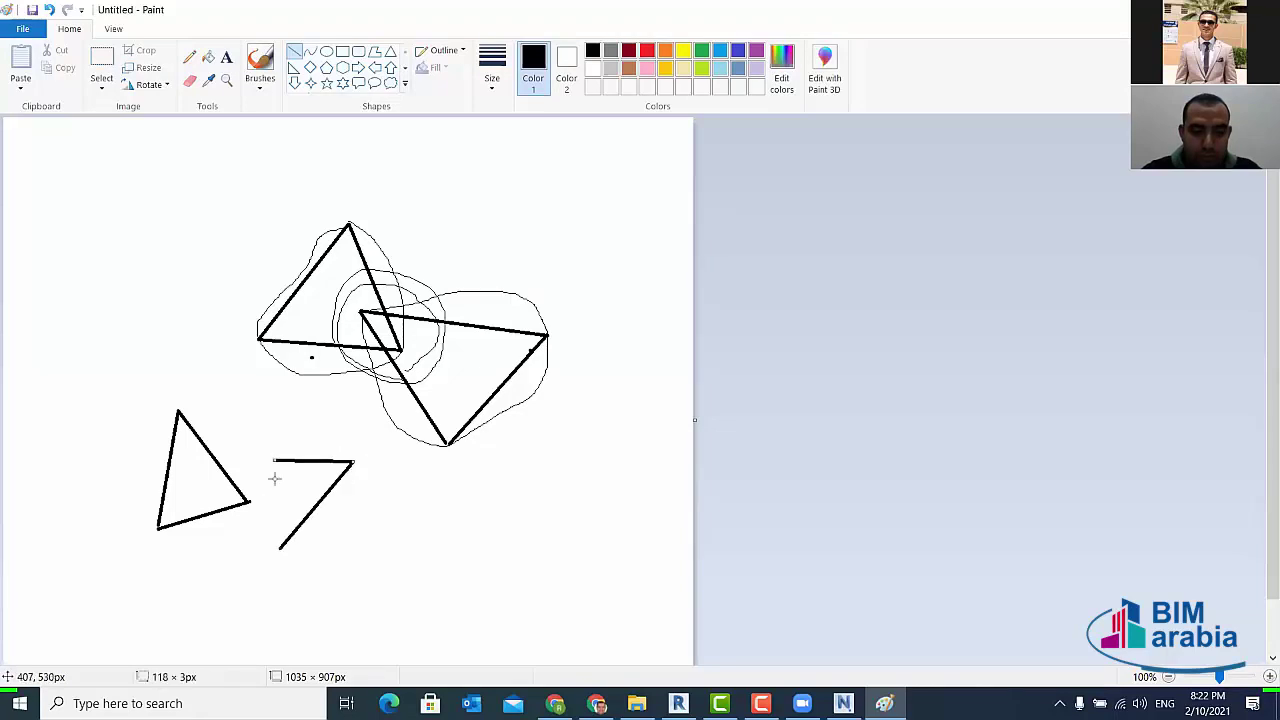
drag(280, 547, 273, 461)
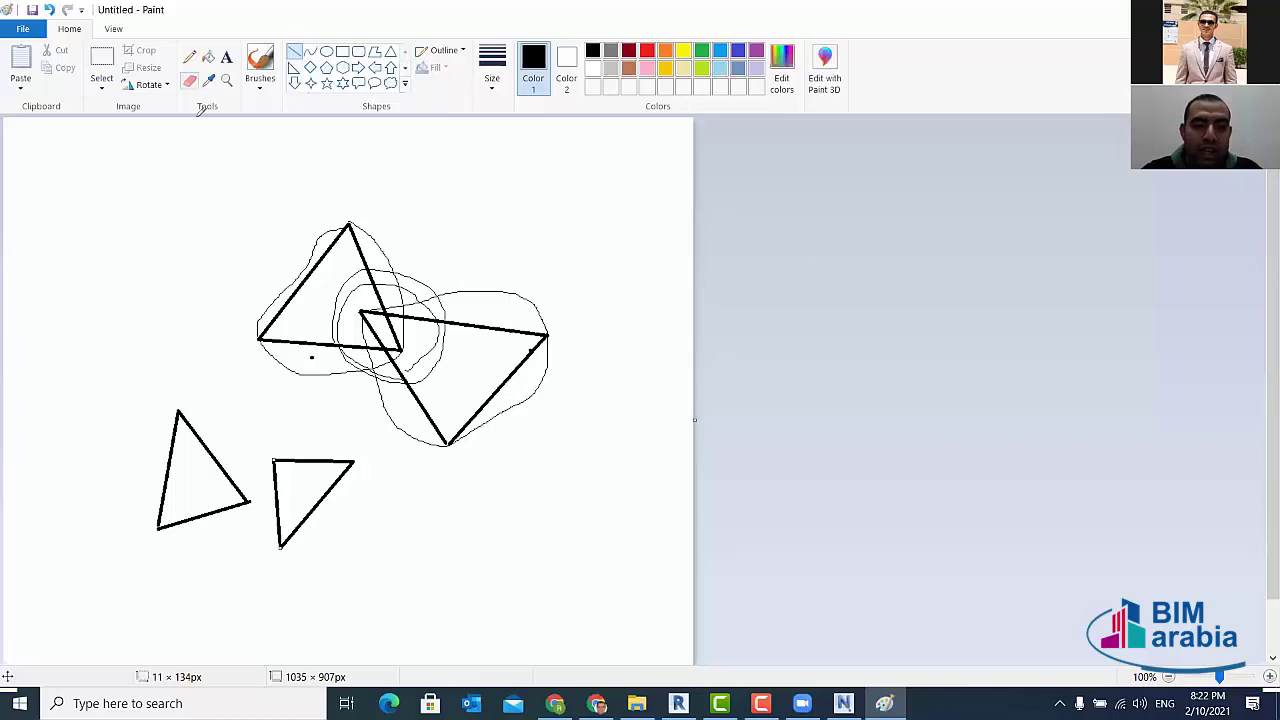
click(189, 57)
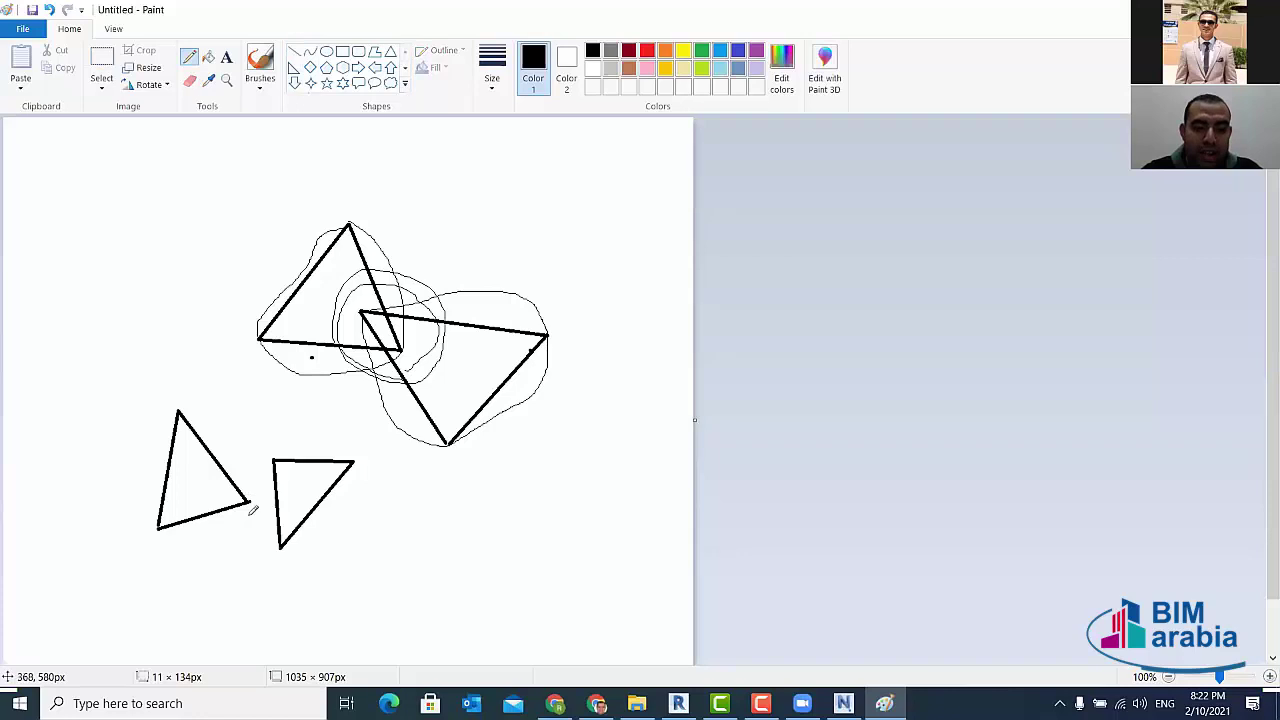
- Draw freehand clearance loops around the two small lower triangles
mouse_move(157, 528)
mouse_down()
mouse_move(165, 425)
mouse_move(237, 512)
mouse_up()
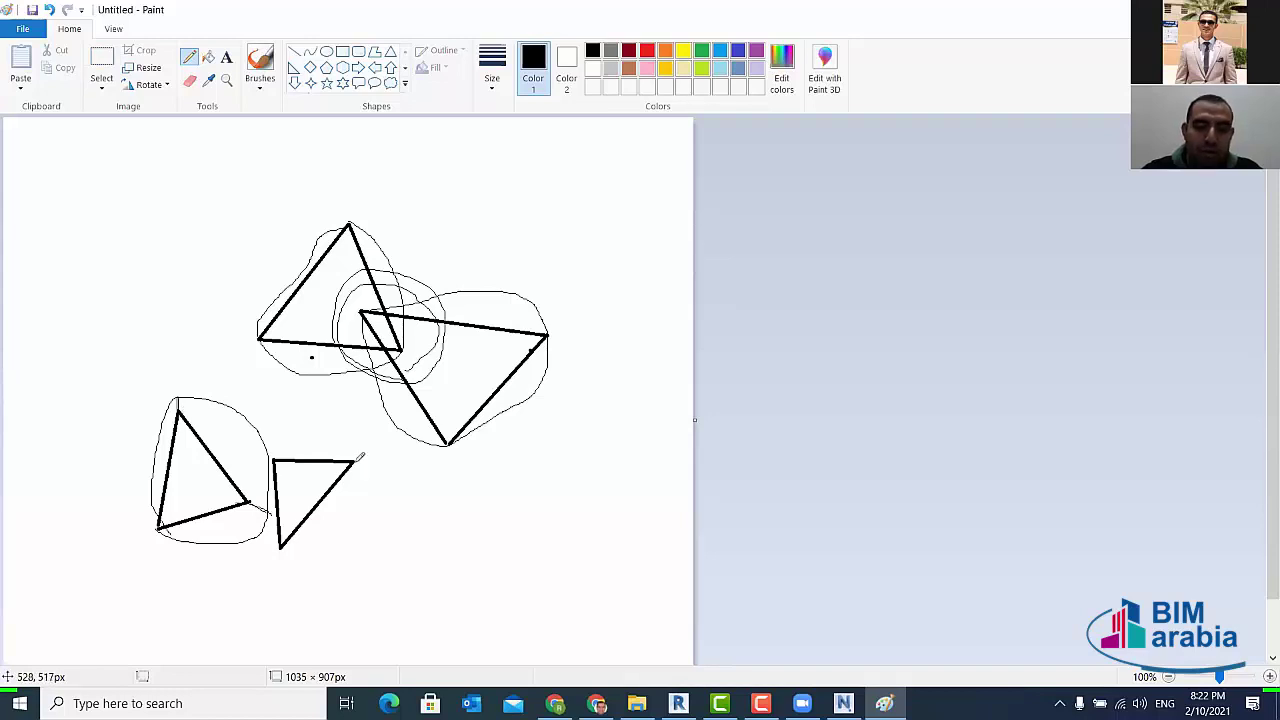
mouse_move(349, 453)
mouse_down()
mouse_move(285, 446)
mouse_move(270, 466)
mouse_move(266, 512)
mouse_move(286, 546)
mouse_move(337, 526)
mouse_move(371, 480)
mouse_move(352, 455)
mouse_up()
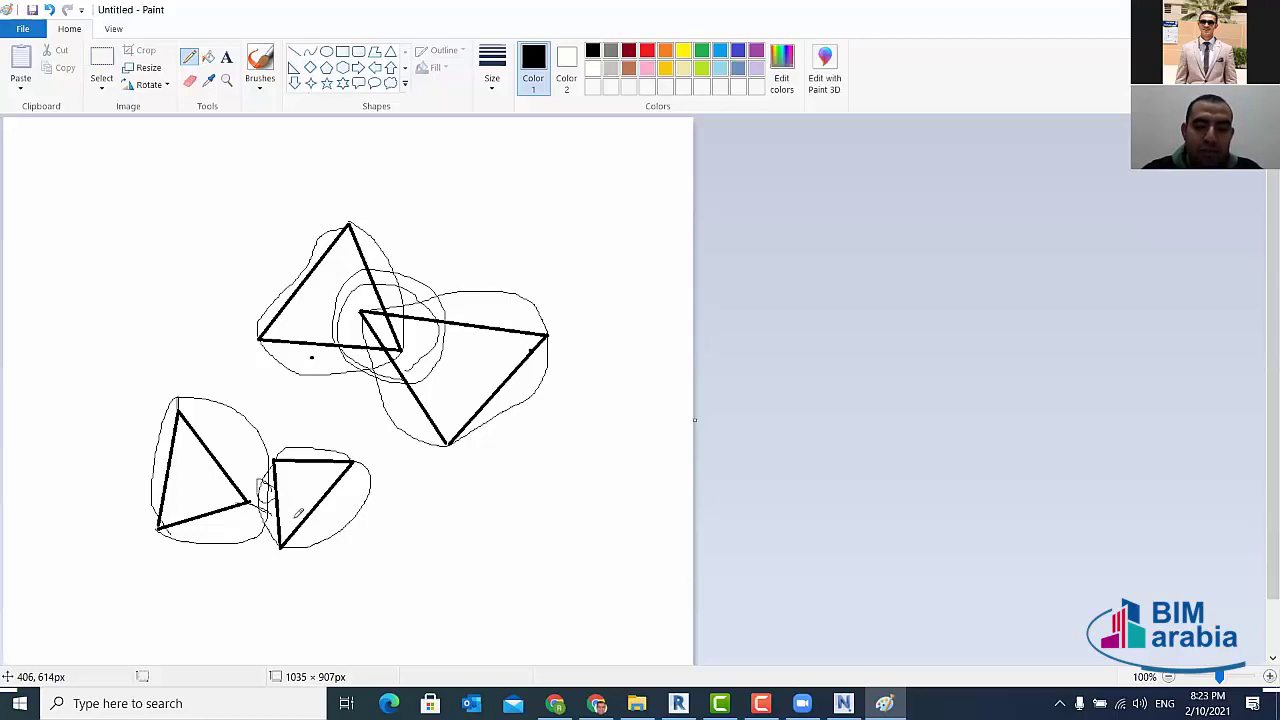
mouse_move(297, 513)
mouse_down()
mouse_move(363, 491)
mouse_move(398, 530)
mouse_up()
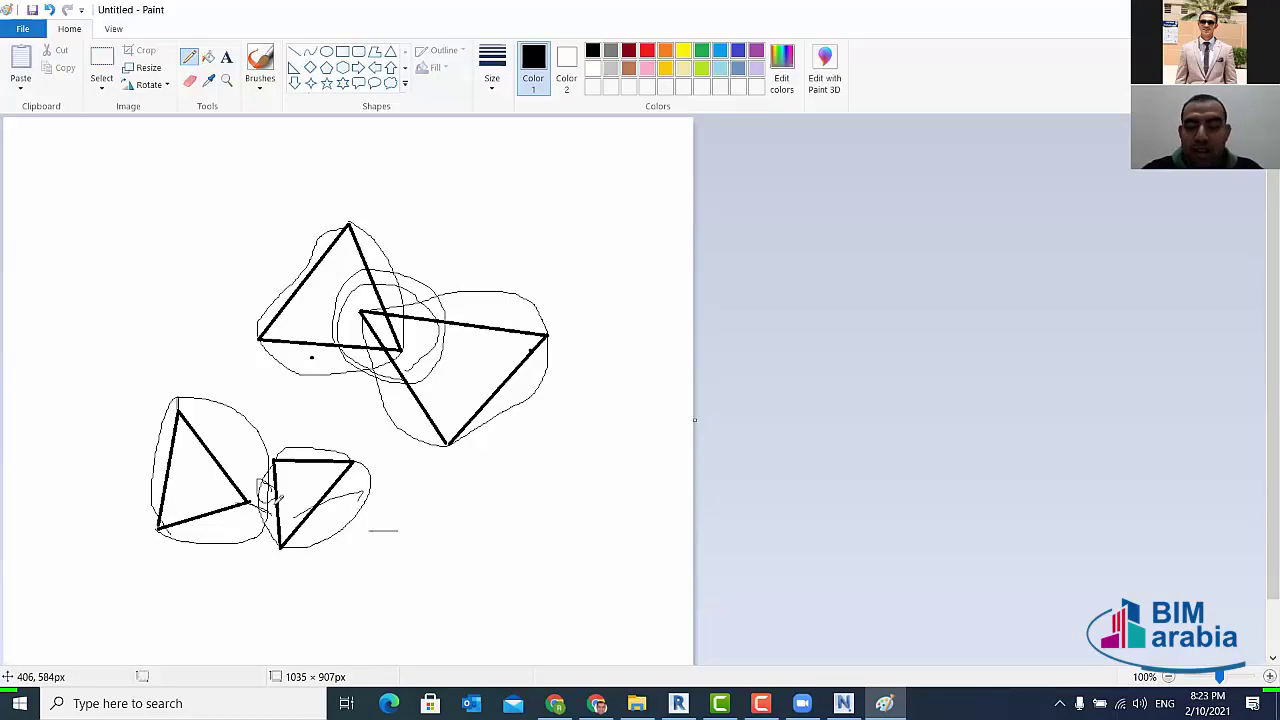
mouse_move(281, 404)
mouse_down()
mouse_move(282, 428)
mouse_move(310, 418)
mouse_move(336, 454)
mouse_up()
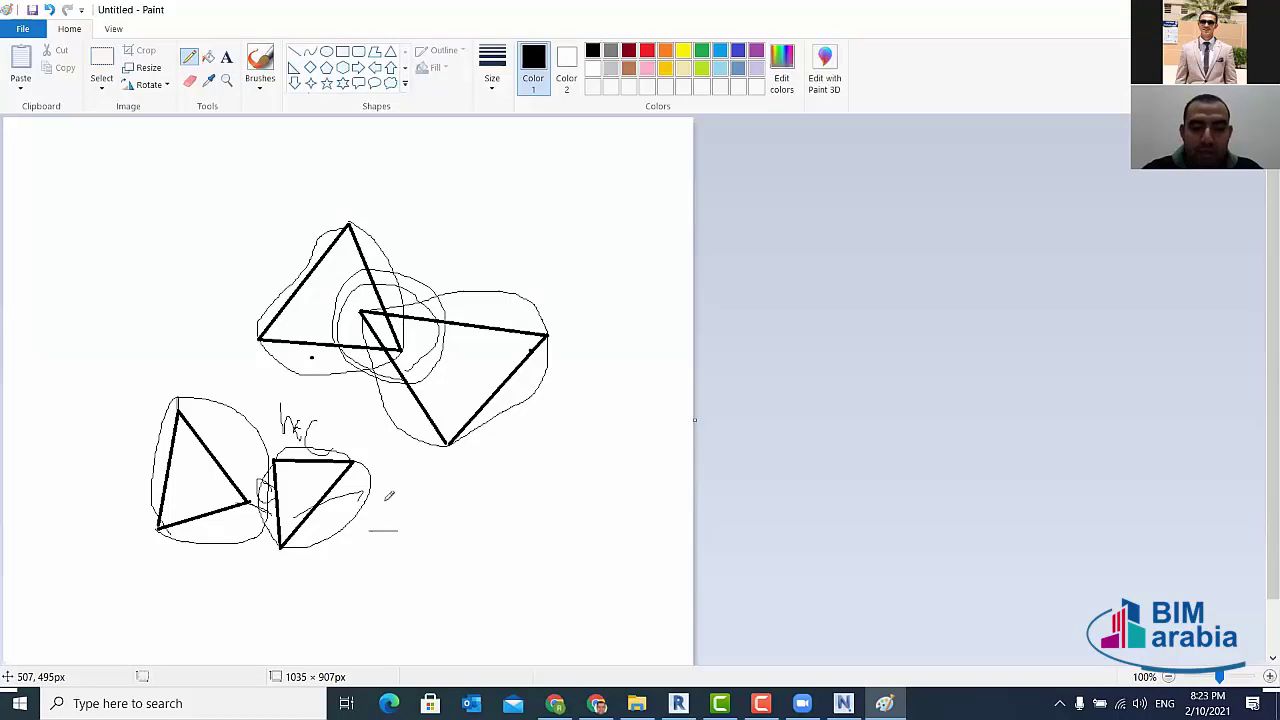
mouse_move(389, 495)
mouse_down()
mouse_move(264, 402)
mouse_move(386, 490)
mouse_up()
drag(235, 505, 345, 470)
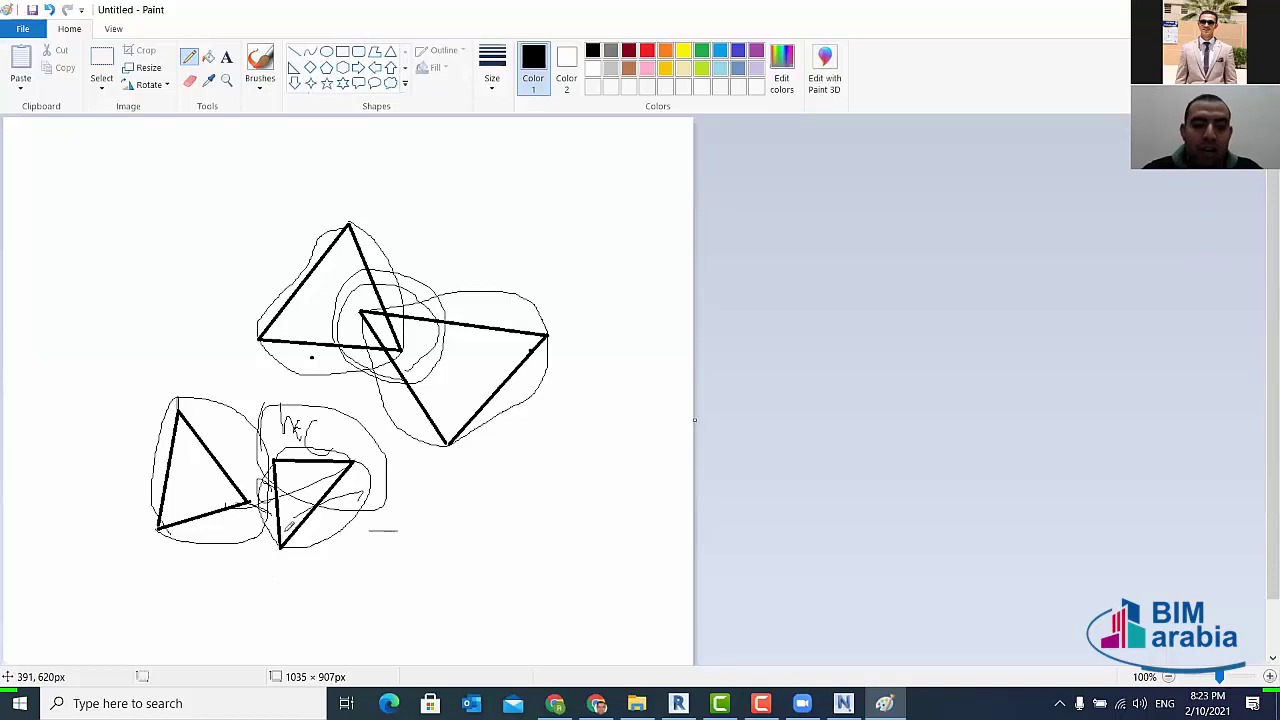
mouse_move(240, 480)
mouse_down()
mouse_move(290, 520)
mouse_move(205, 462)
mouse_up()
drag(228, 530, 200, 470)
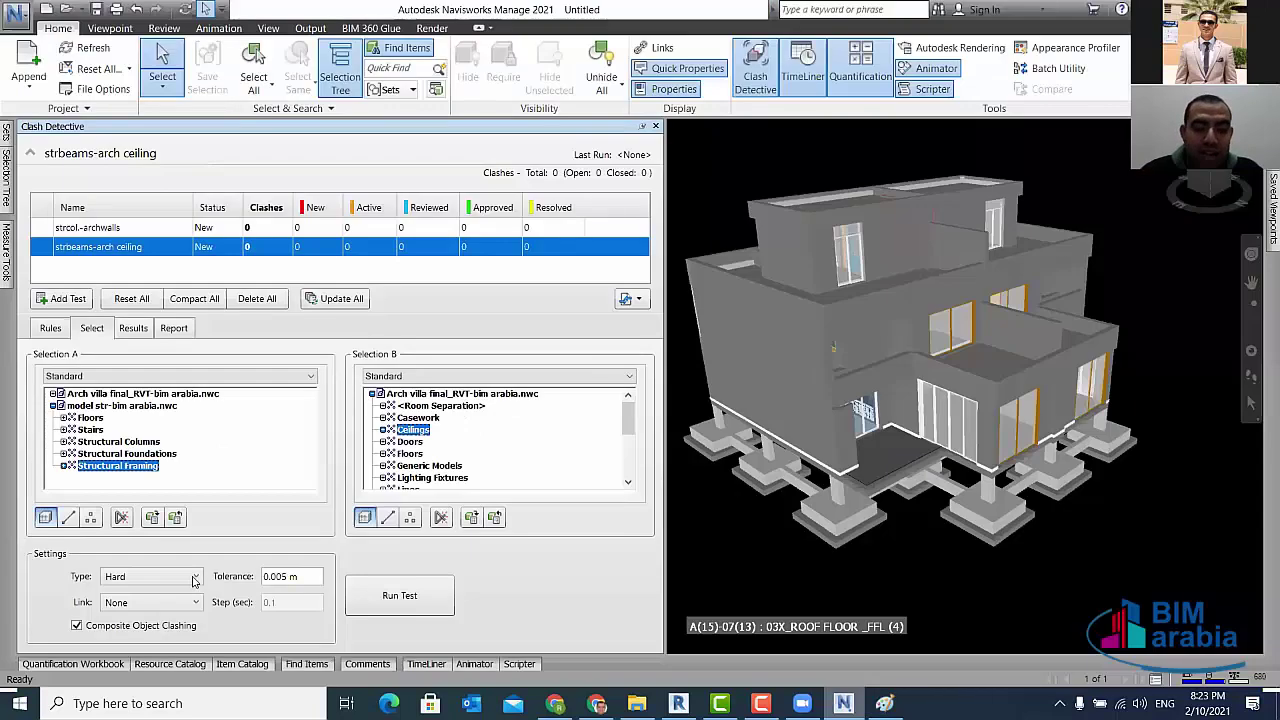
- Review the Hard, Clearance and Duplicates clash types for the test, leaving it on Hard
click(191, 578)
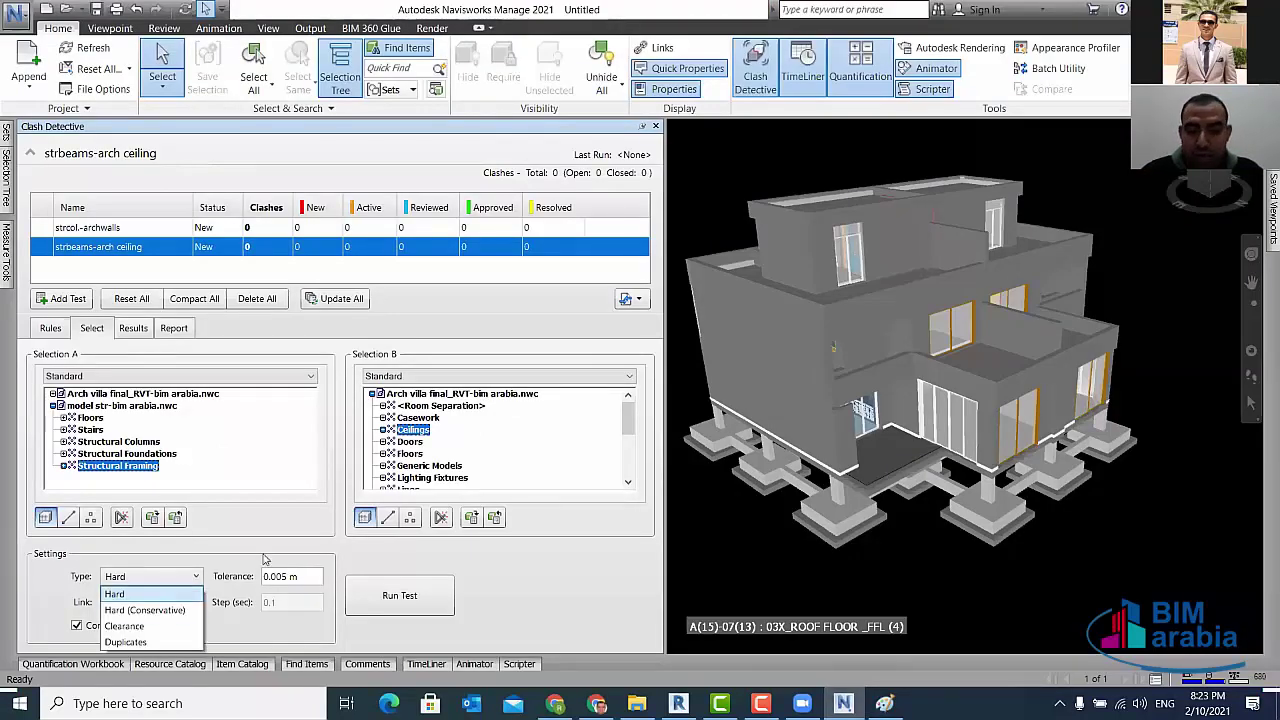
click(150, 590)
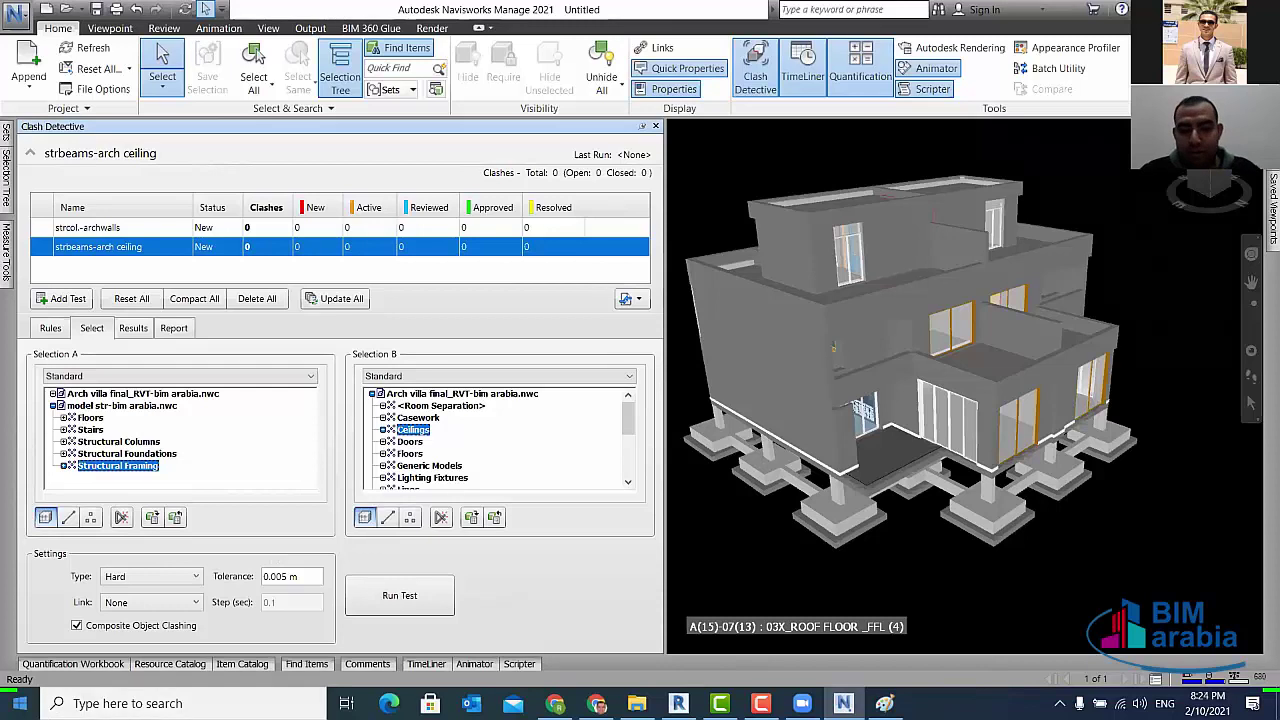
click(195, 577)
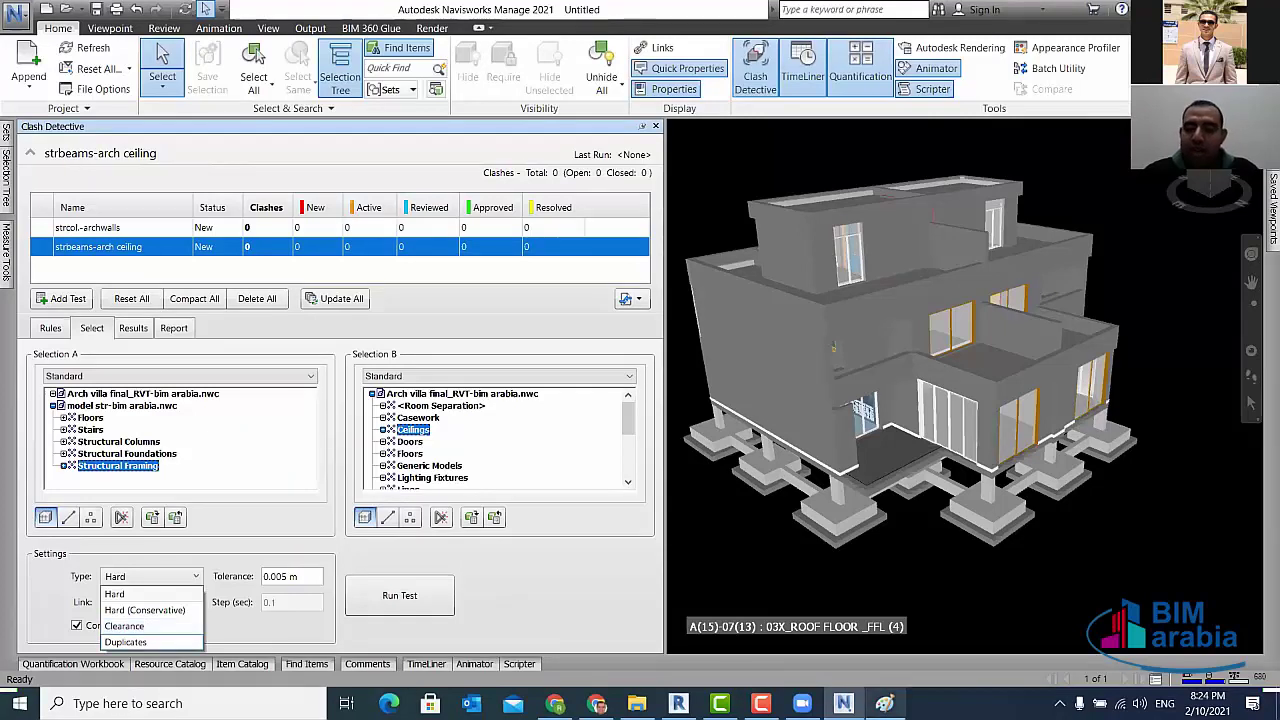
key(Escape)
- Back in Paint, select the entire sketch and delete all triangles and outlines
key(alt+Tab)
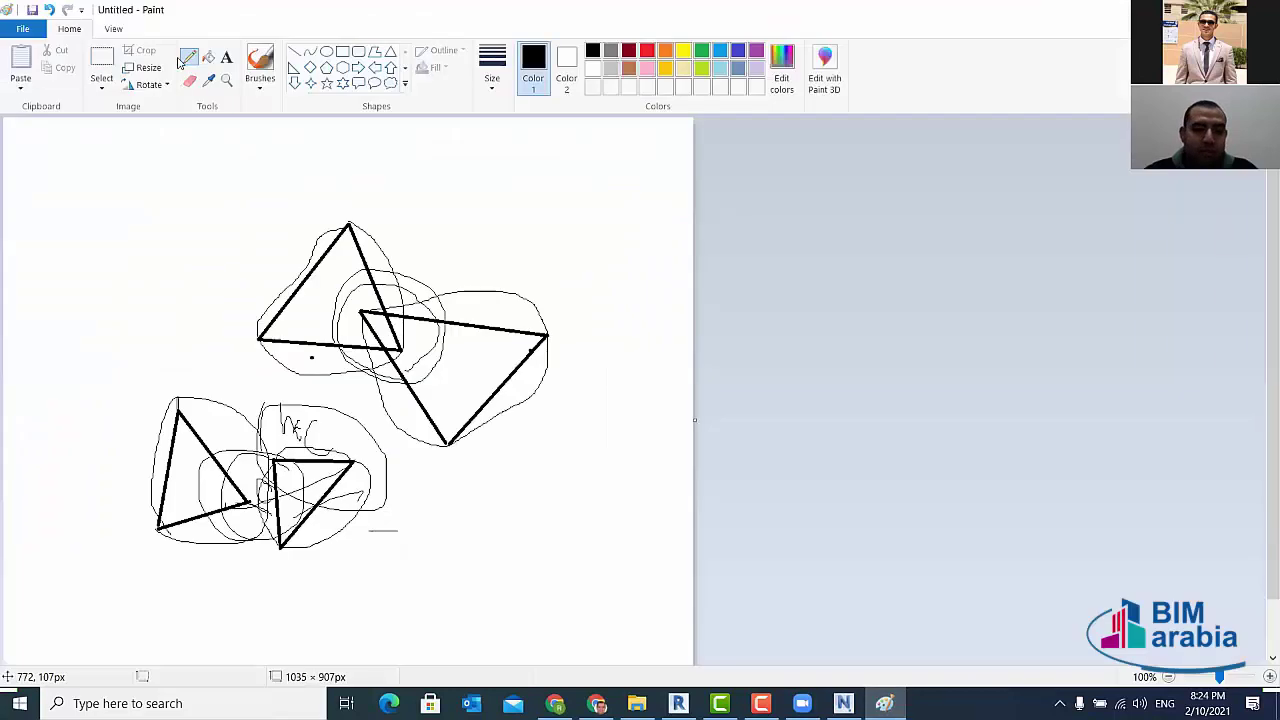
click(101, 60)
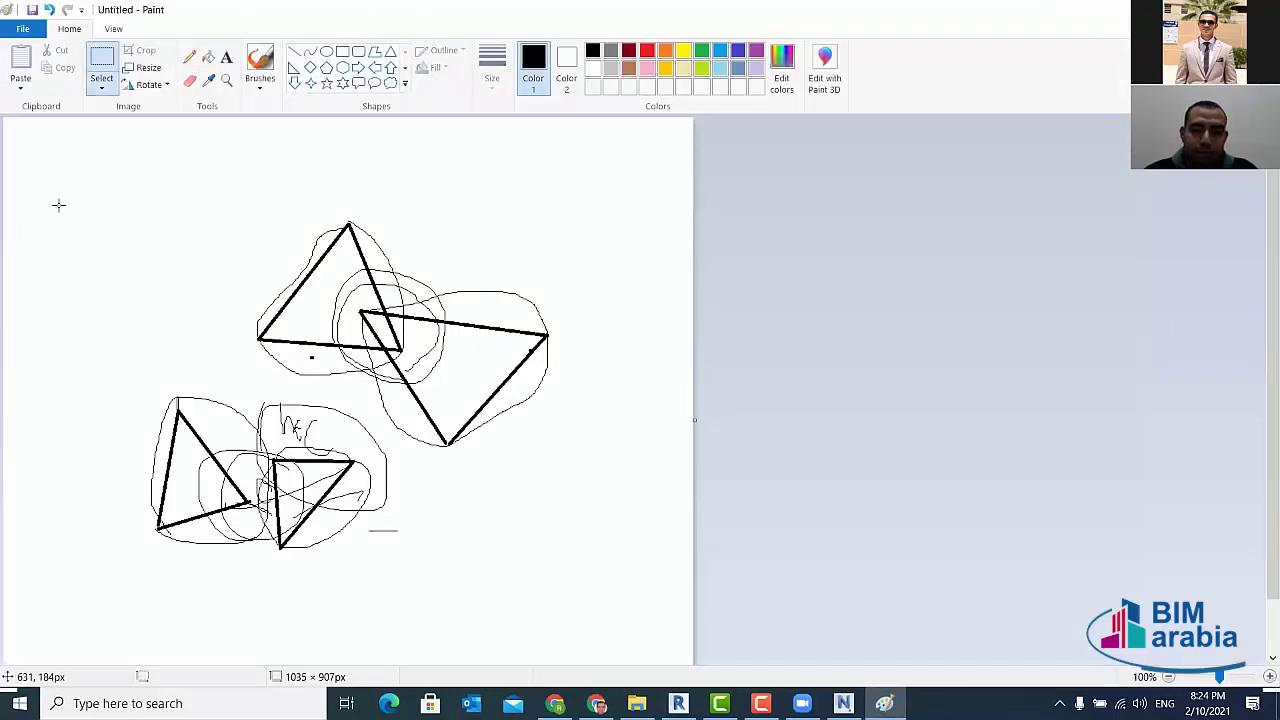
drag(5, 162, 625, 590)
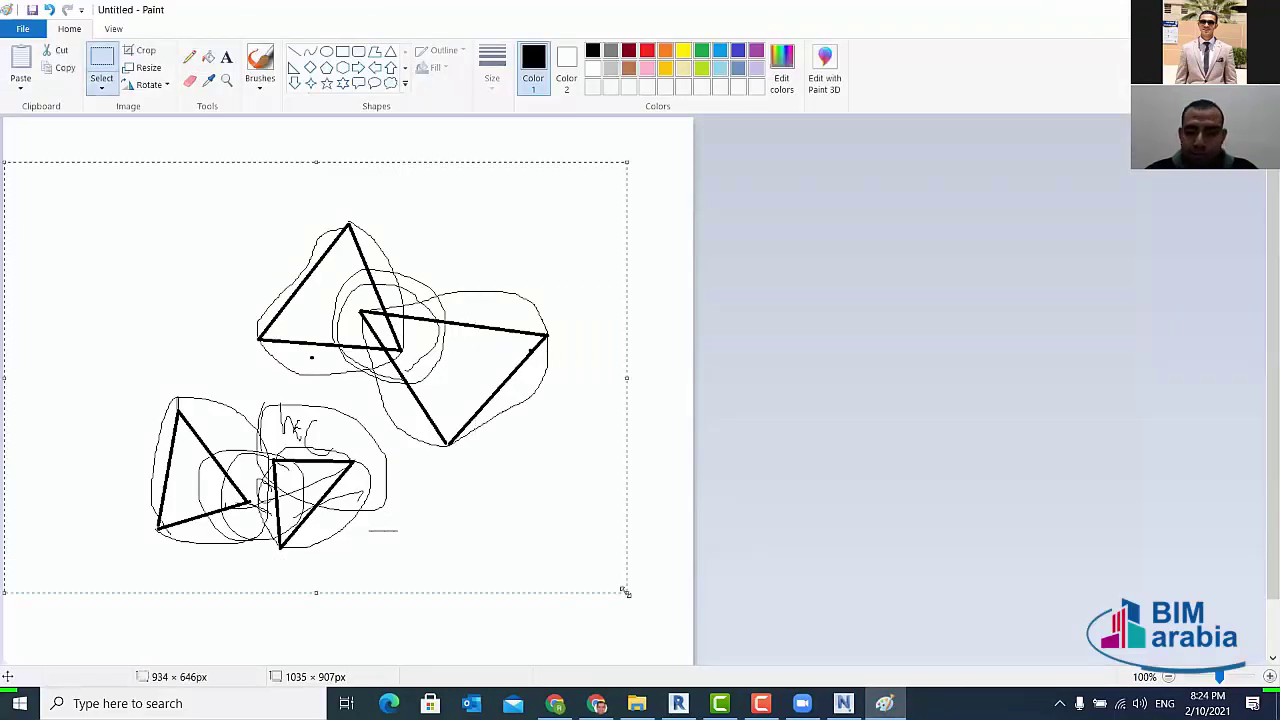
key(Delete)
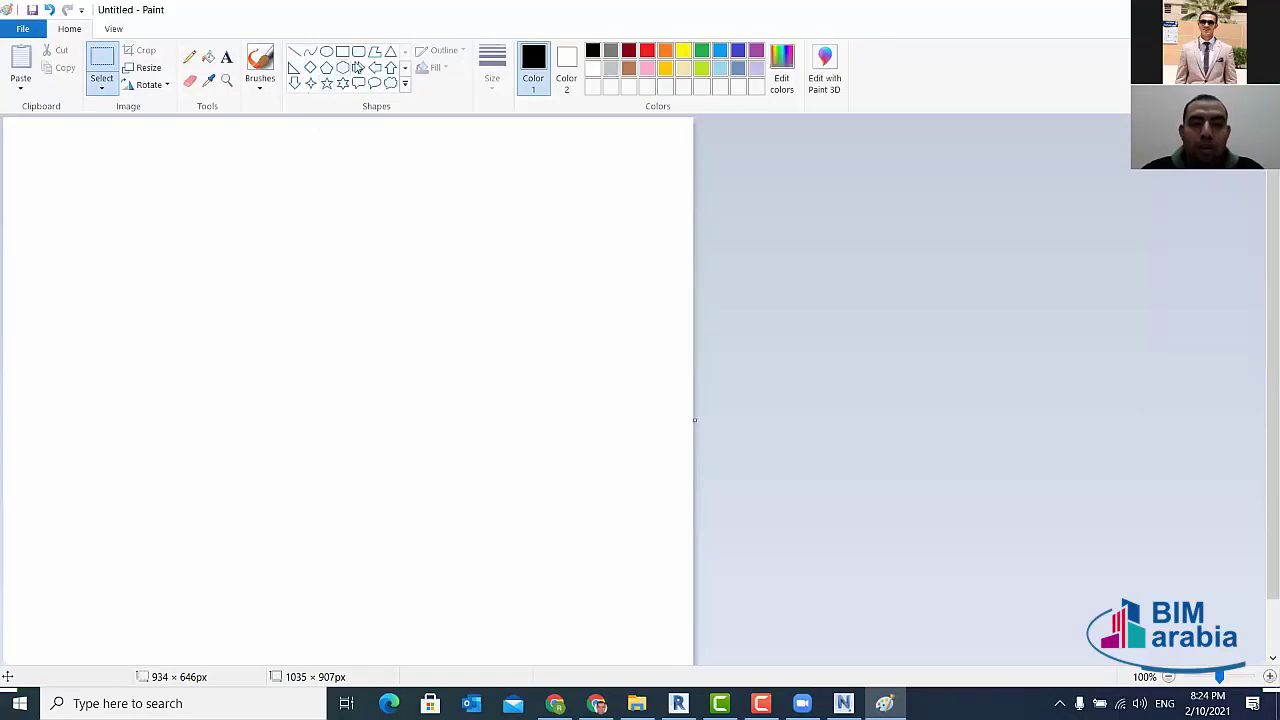
- Draw a long horizontal slab line and a beam outline dipping down below it
click(294, 50)
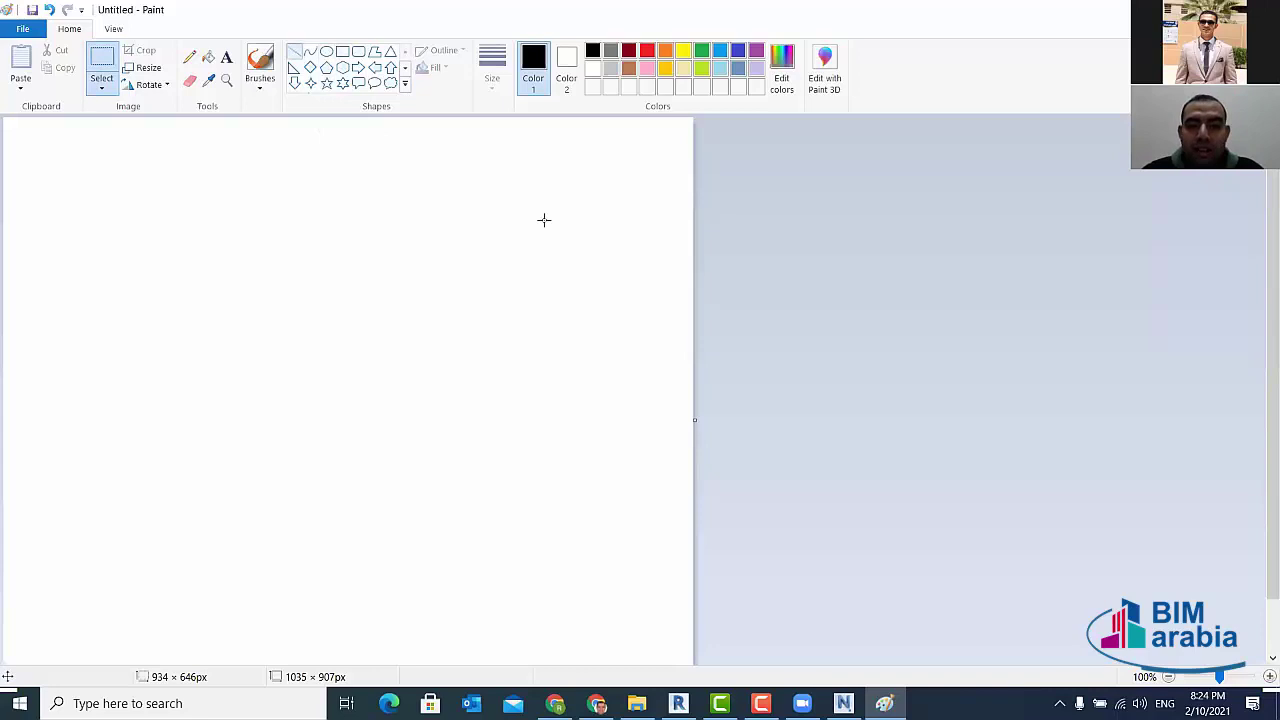
drag(563, 218, 136, 215)
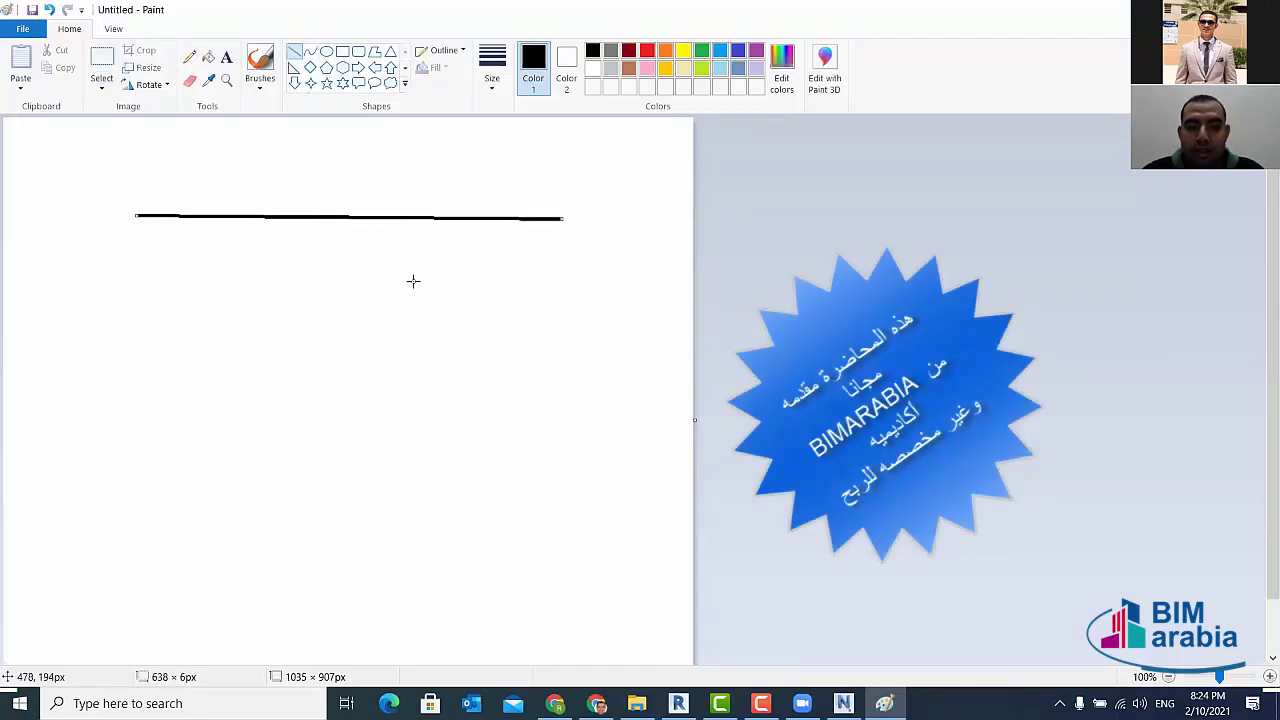
mouse_move(574, 262)
mouse_down()
mouse_move(386, 262)
mouse_move(384, 359)
mouse_move(387, 345)
mouse_move(313, 349)
mouse_up()
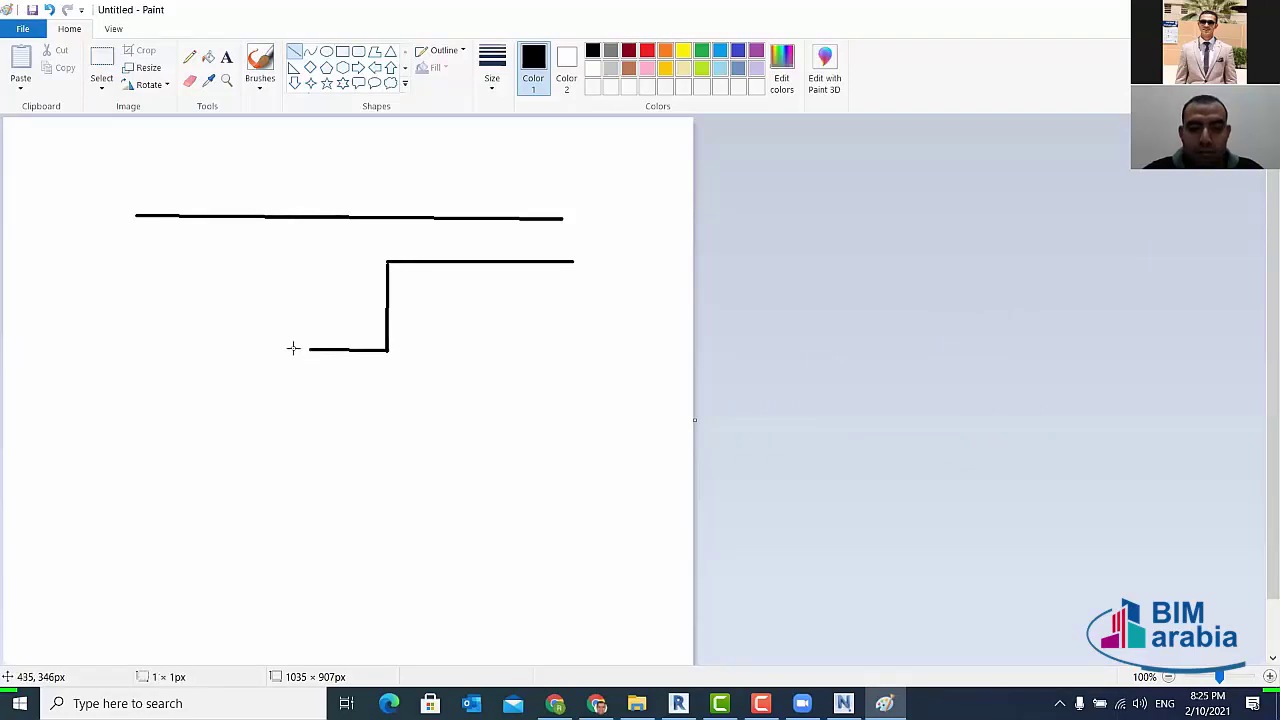
drag(311, 349, 301, 258)
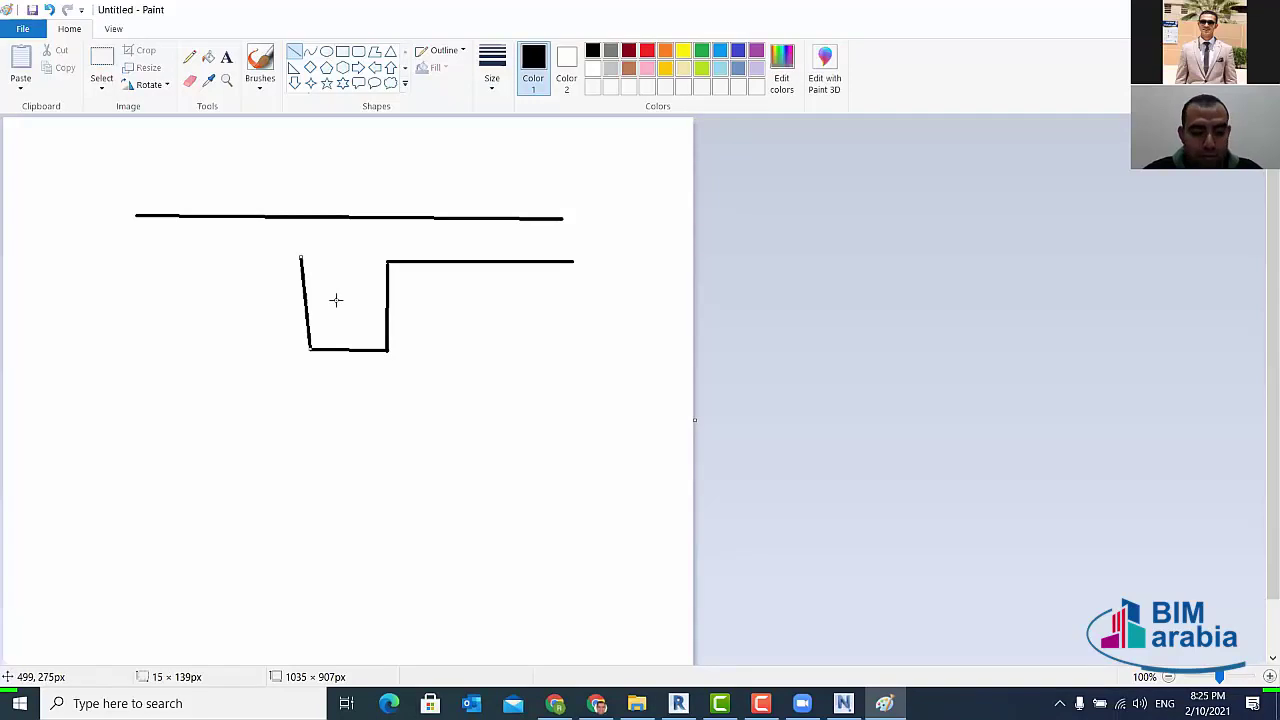
key(ctrl+z)
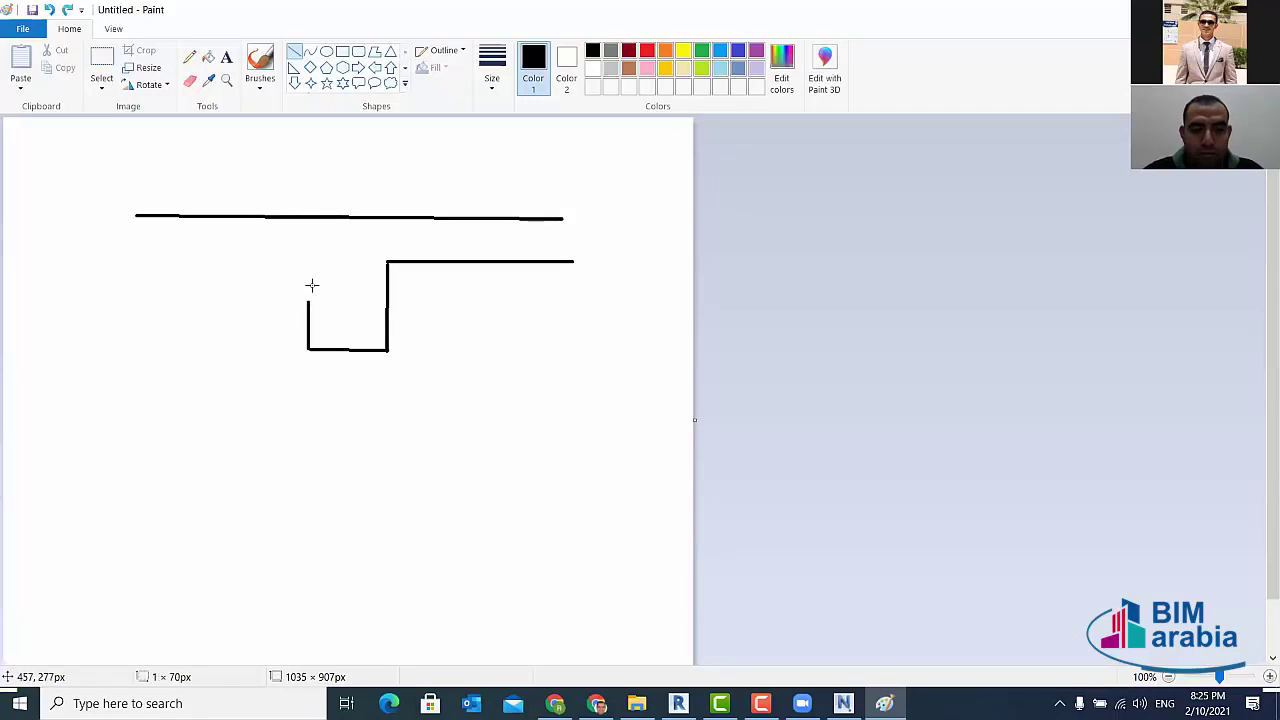
mouse_move(307, 348)
mouse_down()
mouse_move(310, 263)
mouse_move(146, 257)
mouse_up()
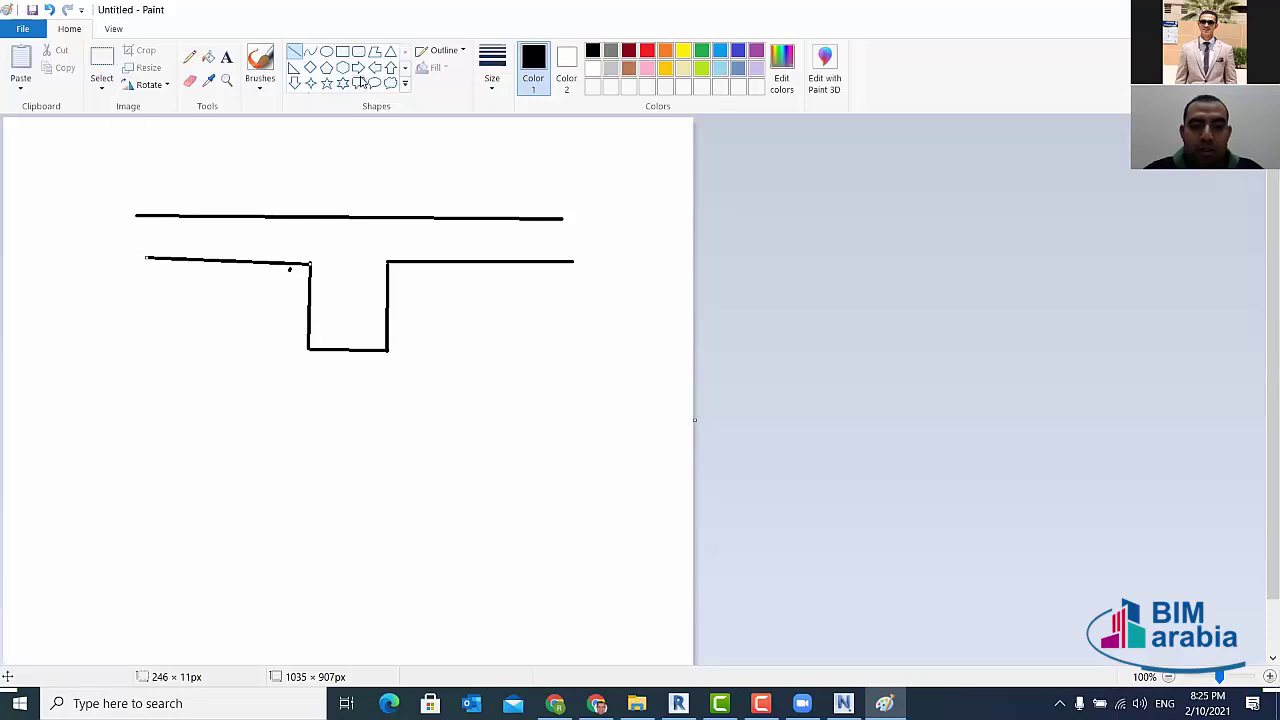
- Draw a long thin rectangle beneath the beam
click(342, 51)
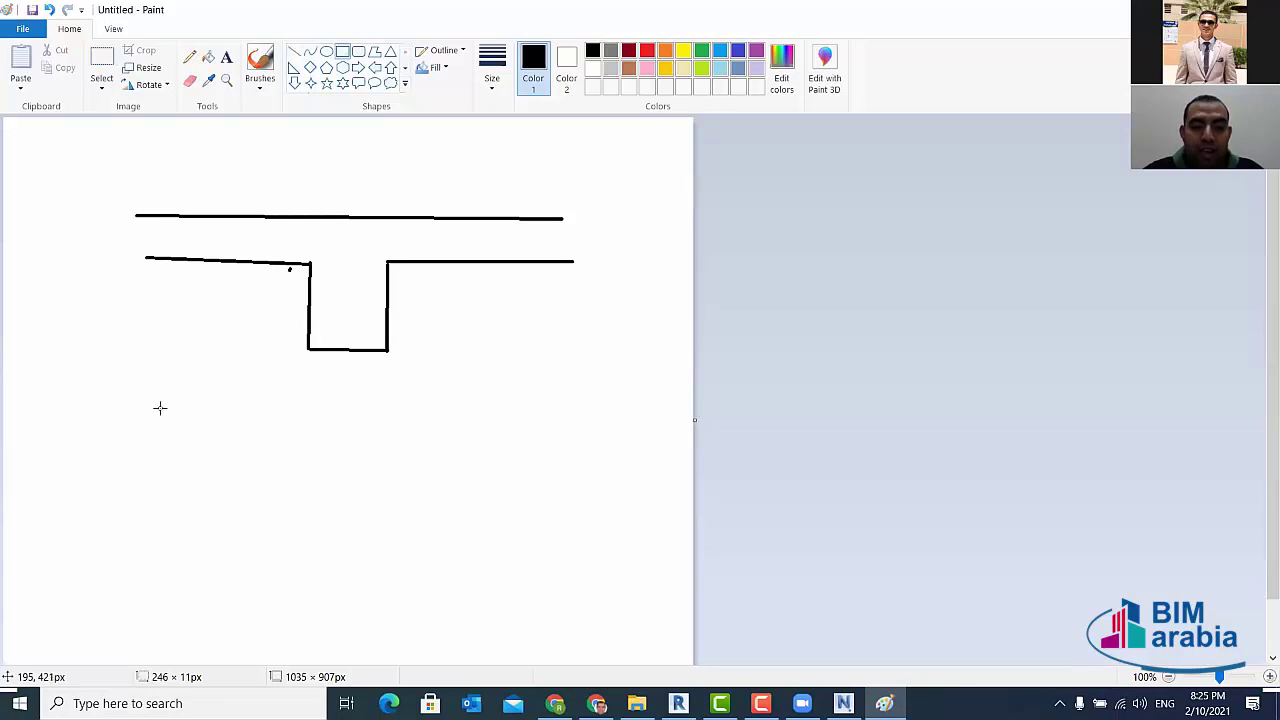
mouse_move(130, 399)
mouse_down()
mouse_move(346, 426)
mouse_move(643, 420)
mouse_up()
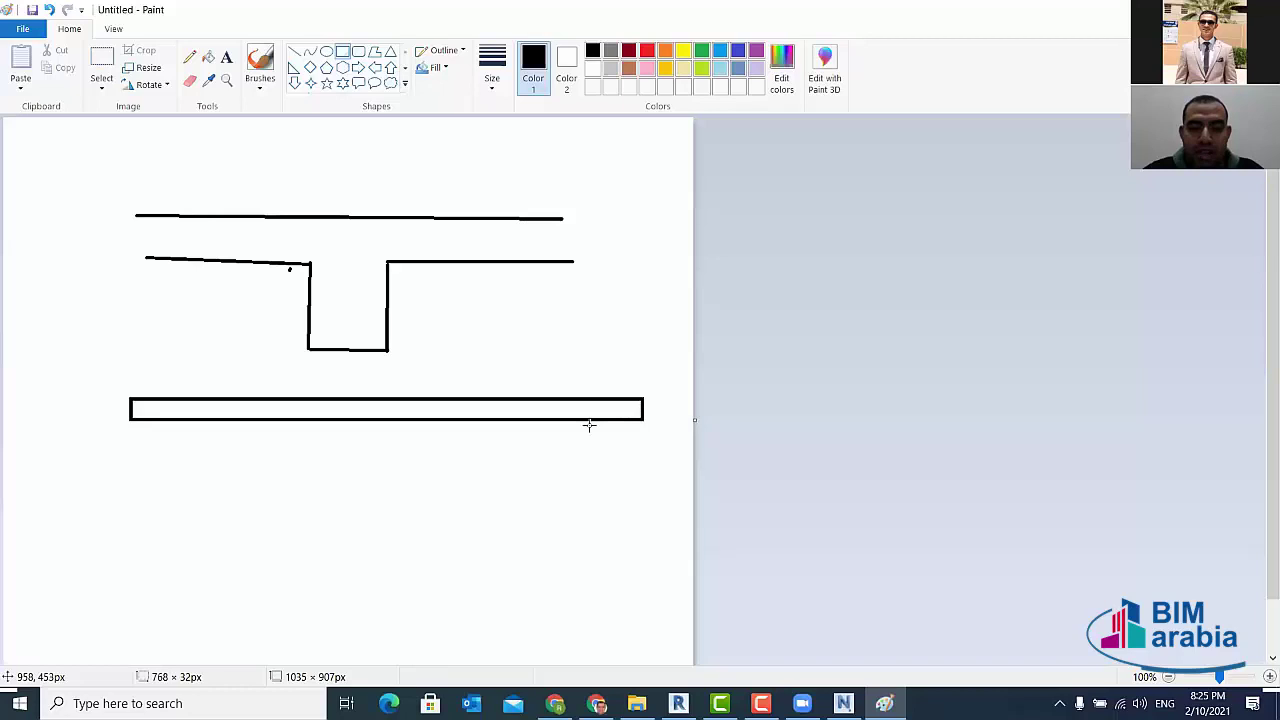
click(354, 461)
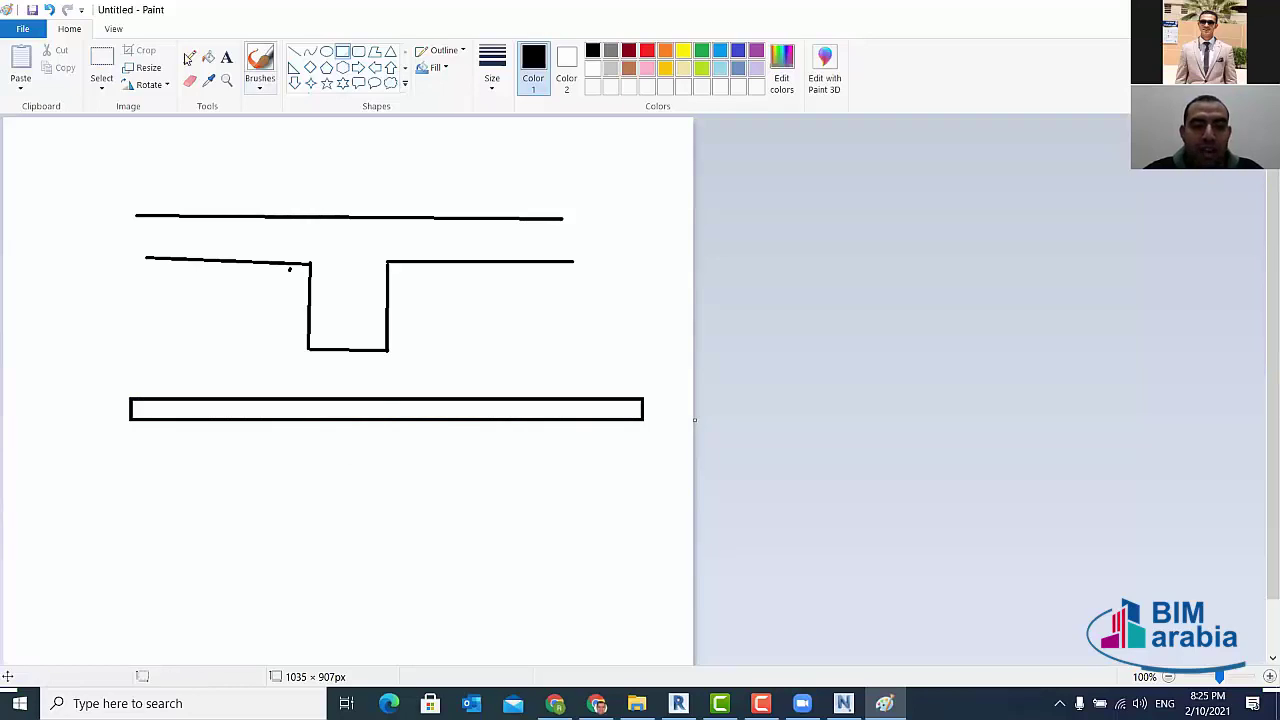
click(189, 57)
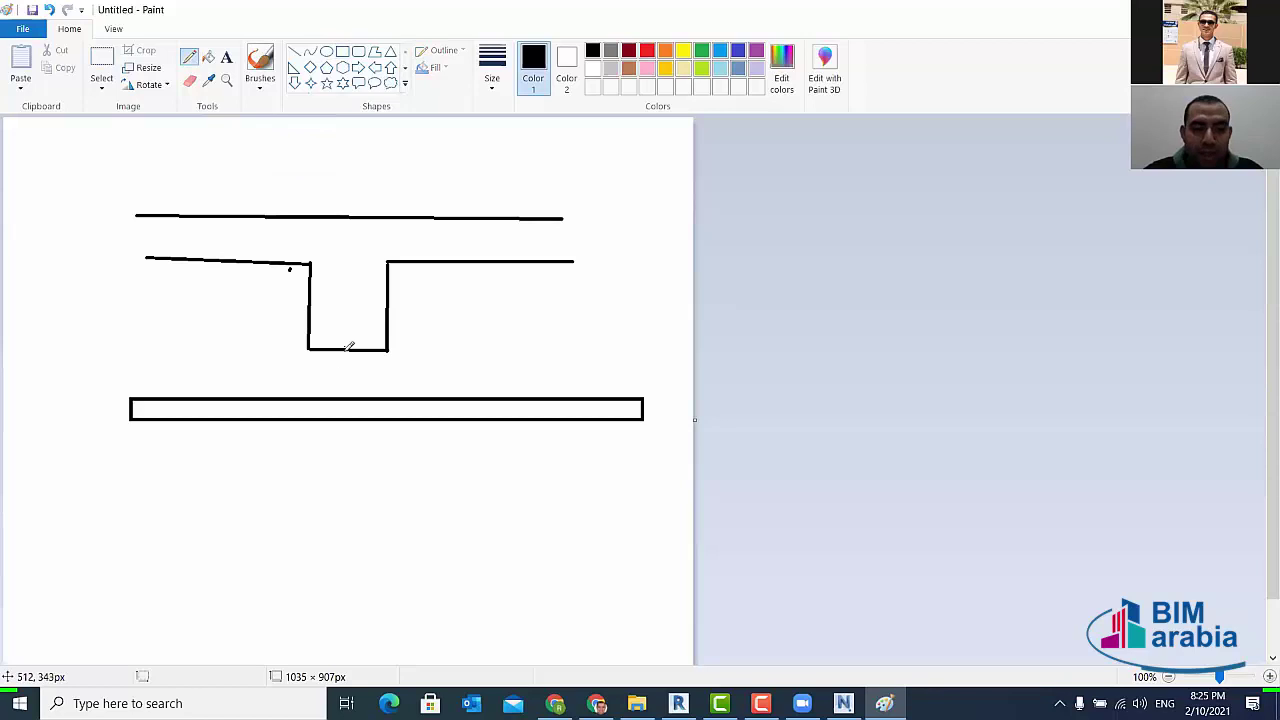
- Mark the beam-to-rectangle gap with a line and small oval, then return to Navisworks
drag(345, 349, 345, 395)
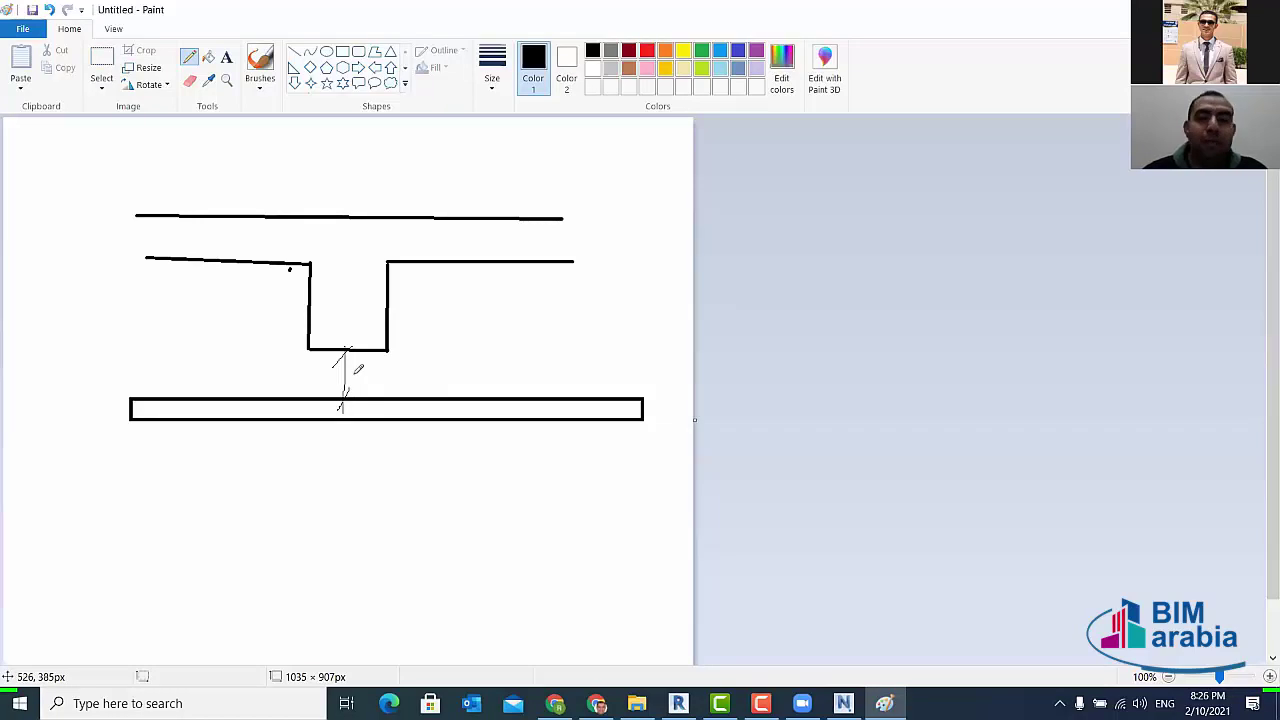
click(328, 53)
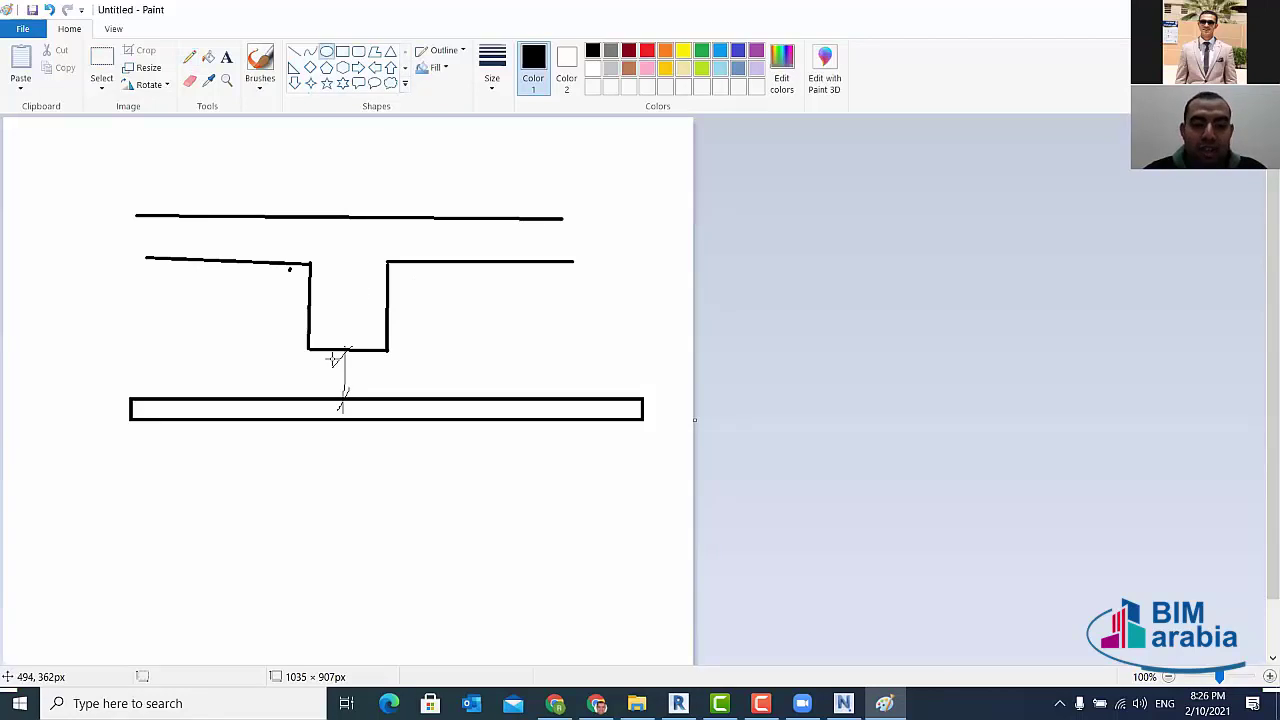
drag(320, 356, 392, 389)
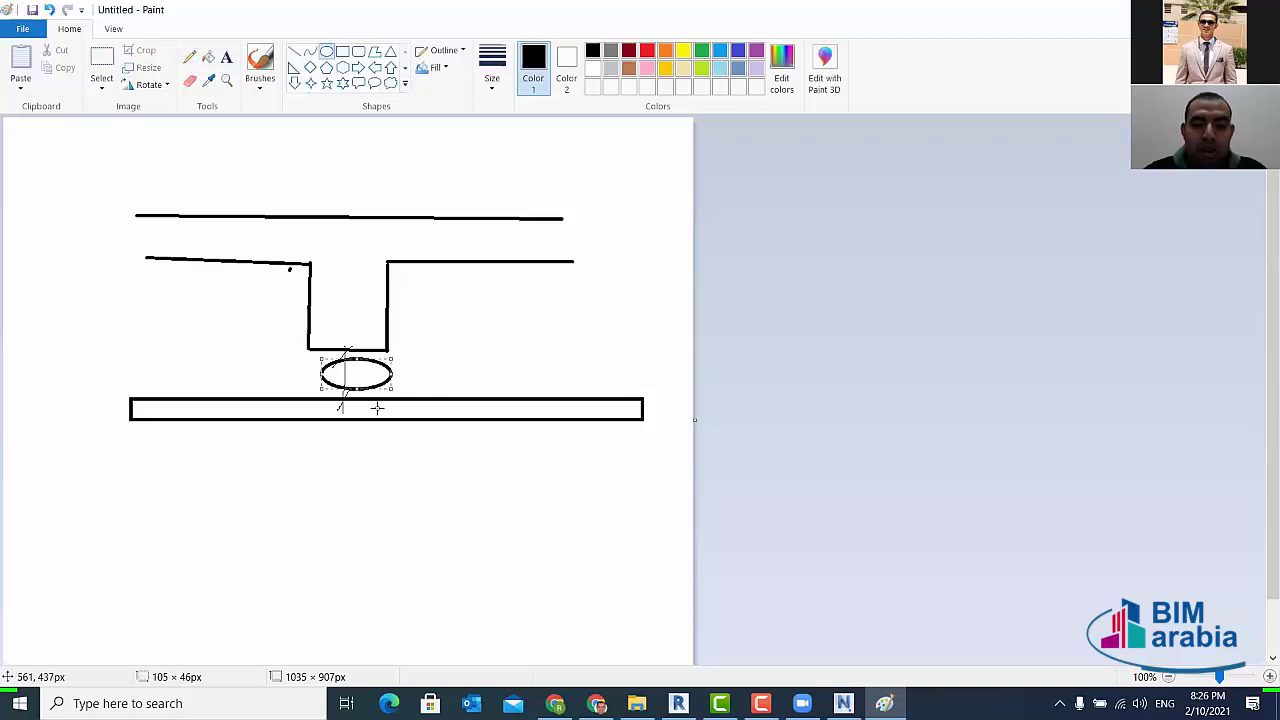
drag(392, 373, 369, 373)
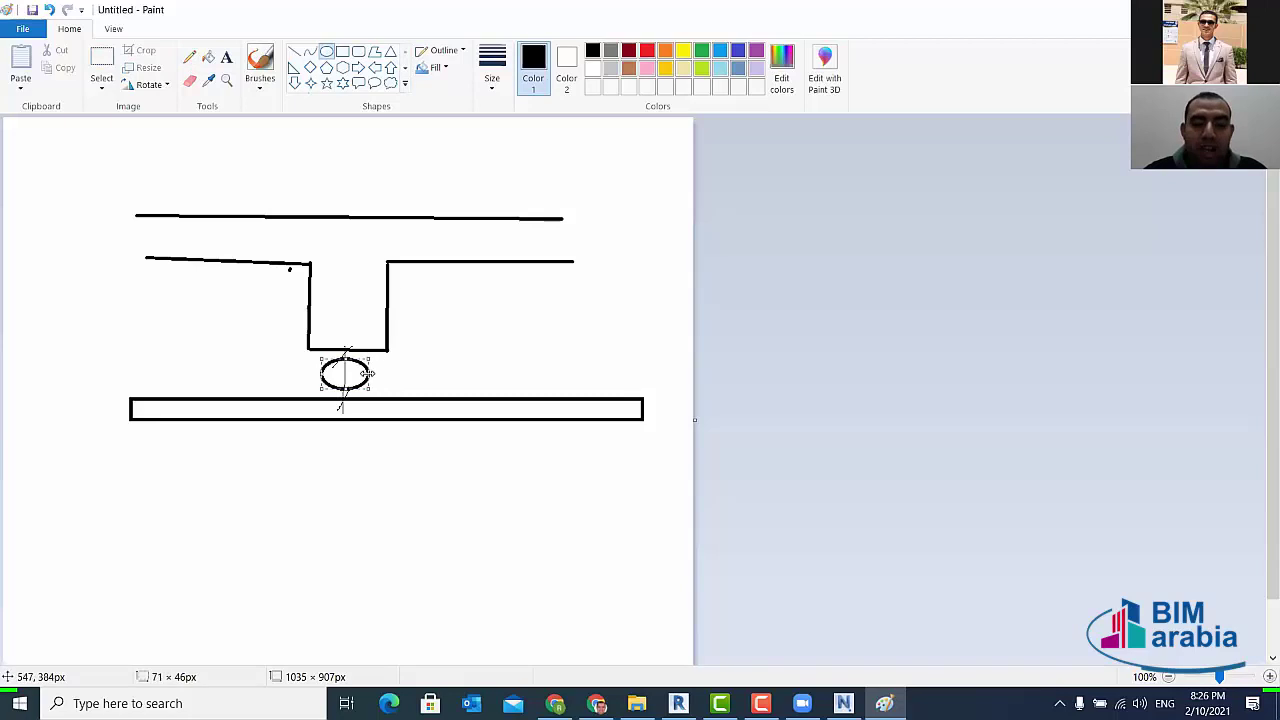
click(411, 378)
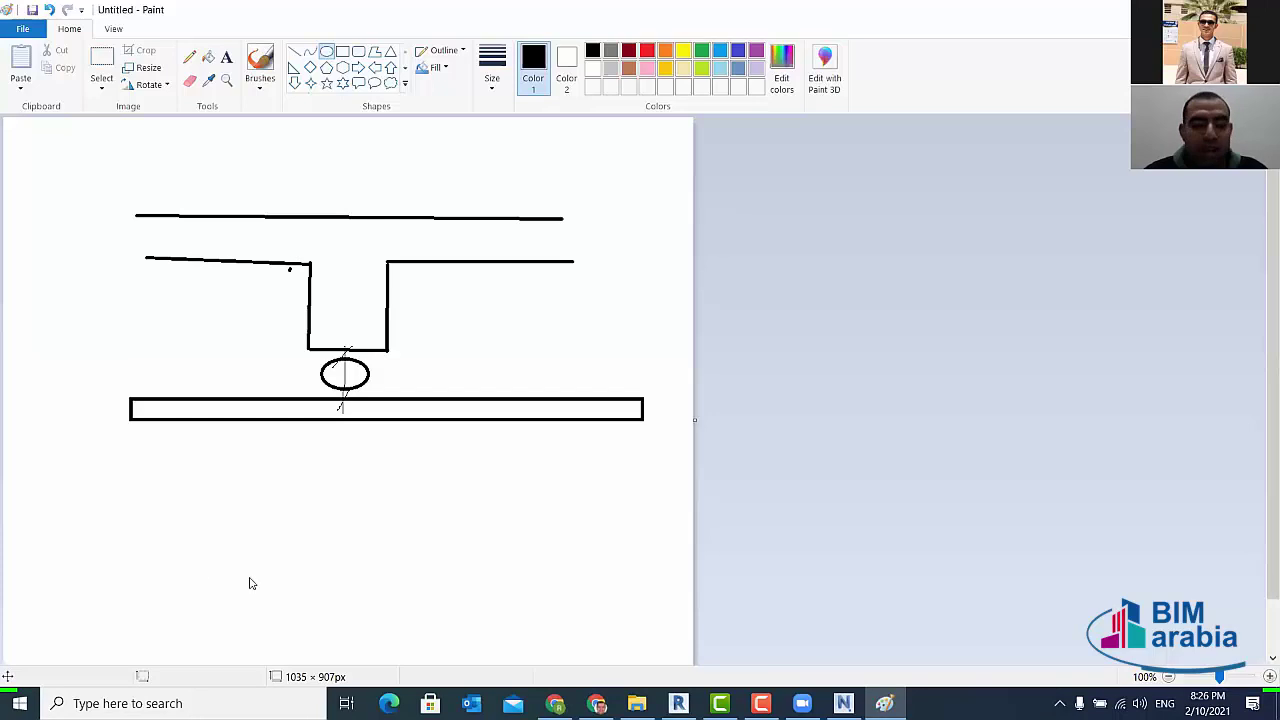
key(alt+Tab)
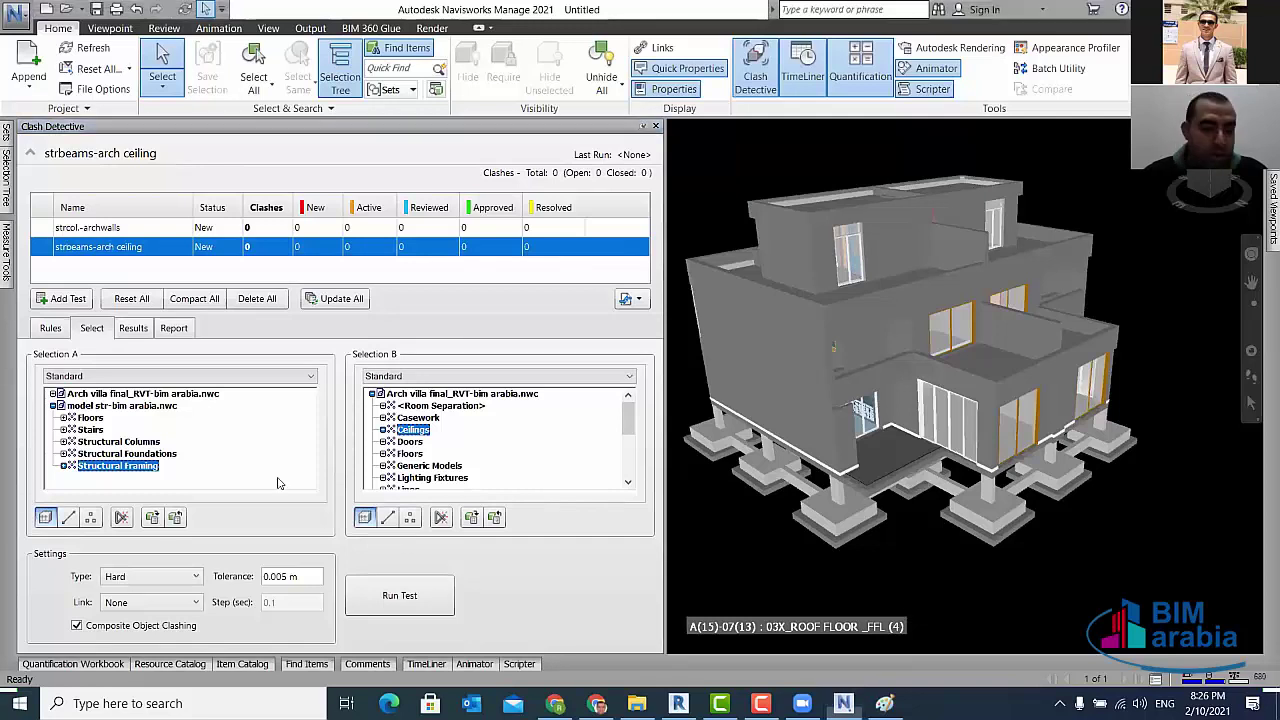
click(182, 577)
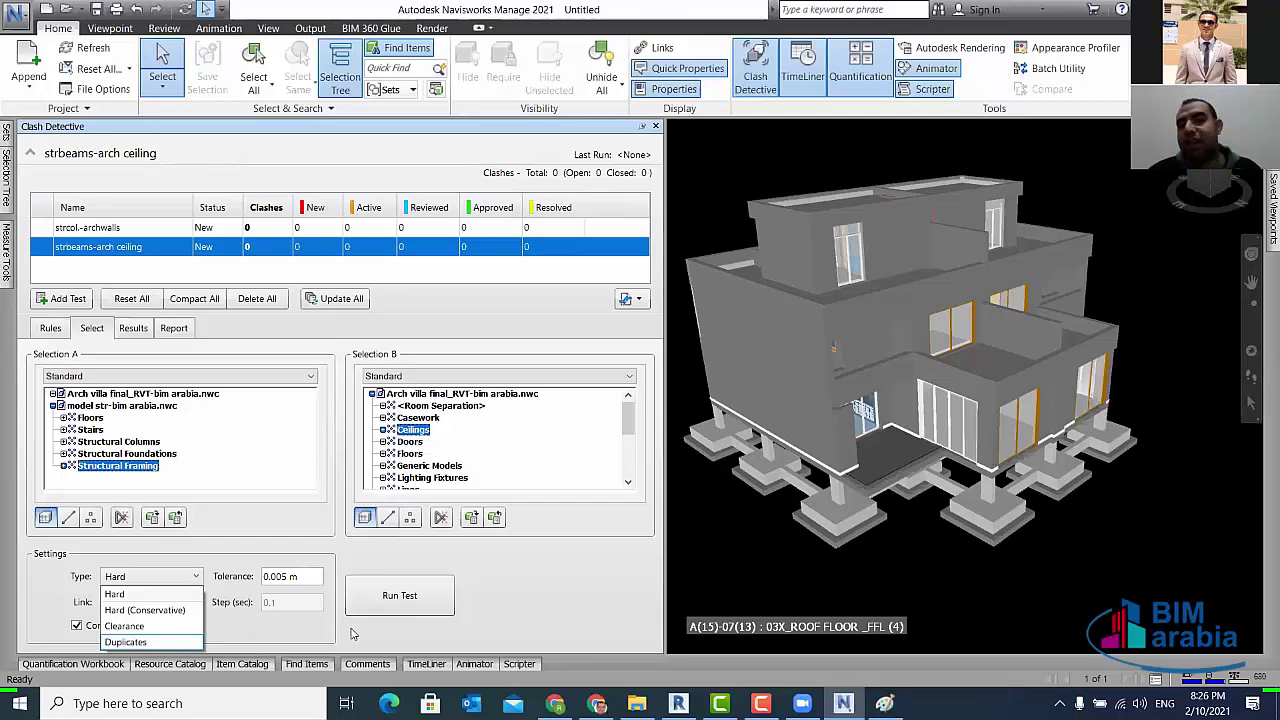
click(351, 633)
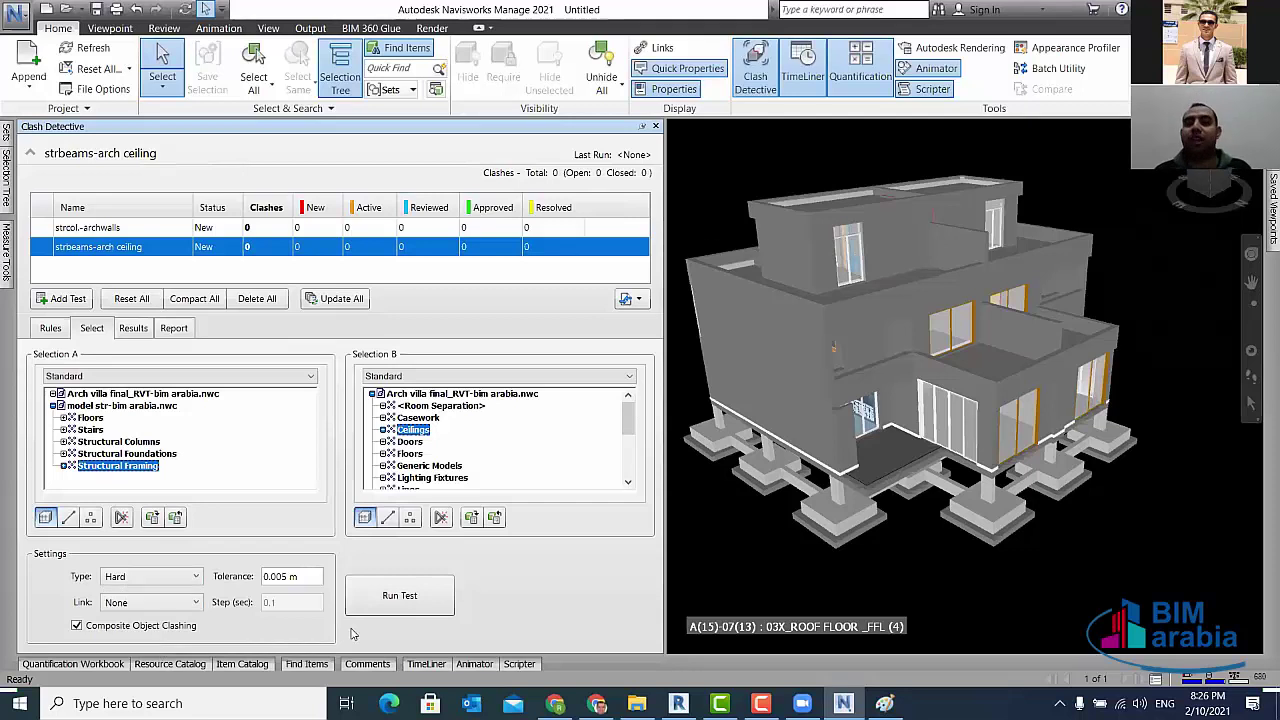
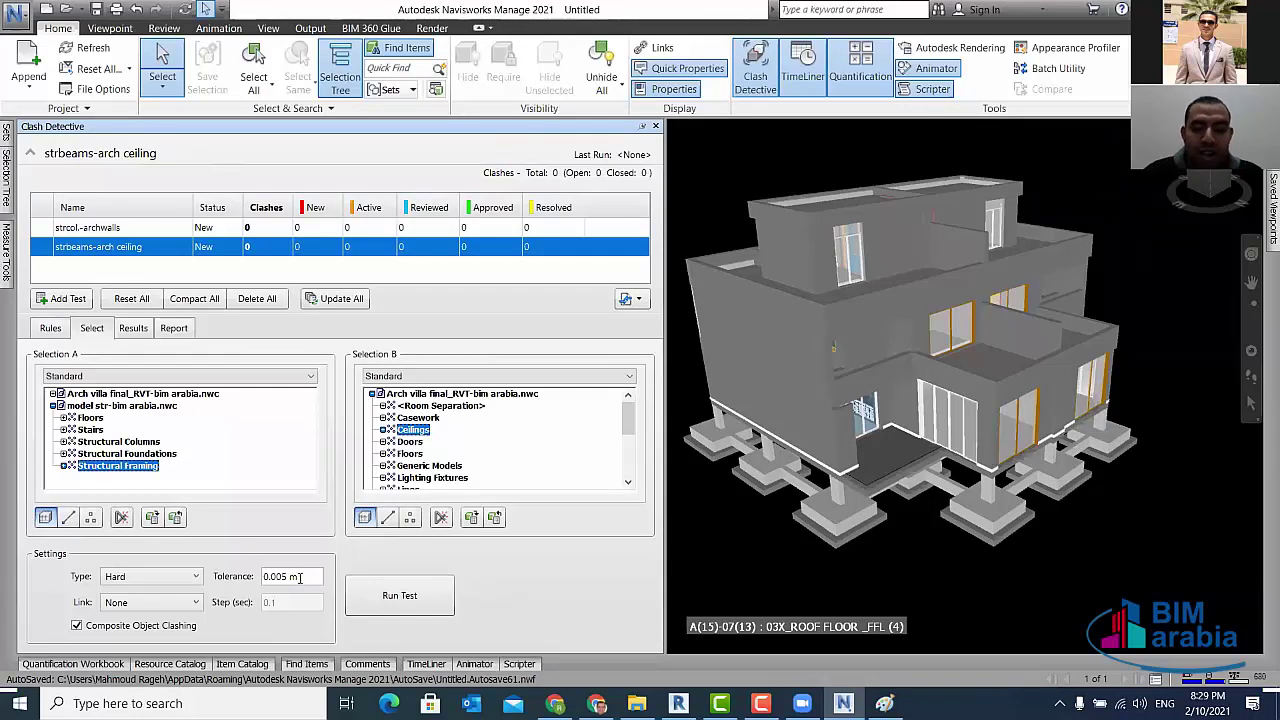
- Keep the 0.005 m tolerance and run the beams-versus-ceiling clash test, finding 8 clashes
drag(299, 577, 258, 582)
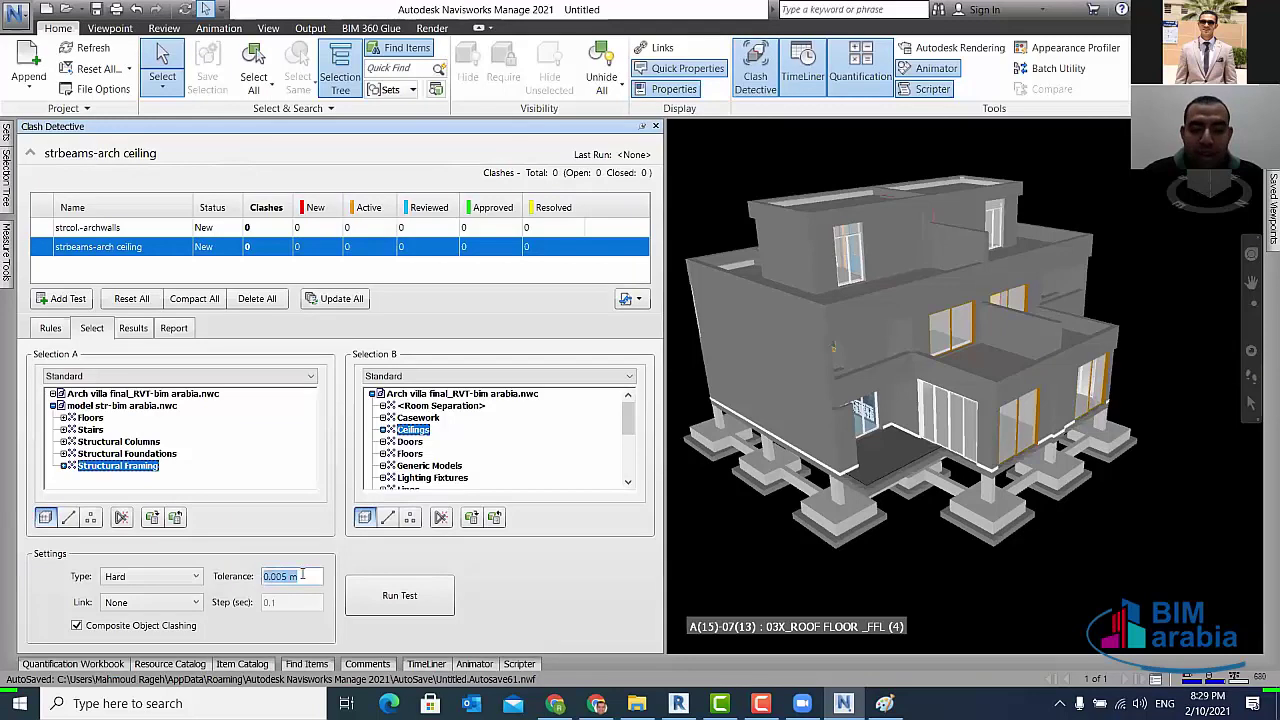
click(302, 576)
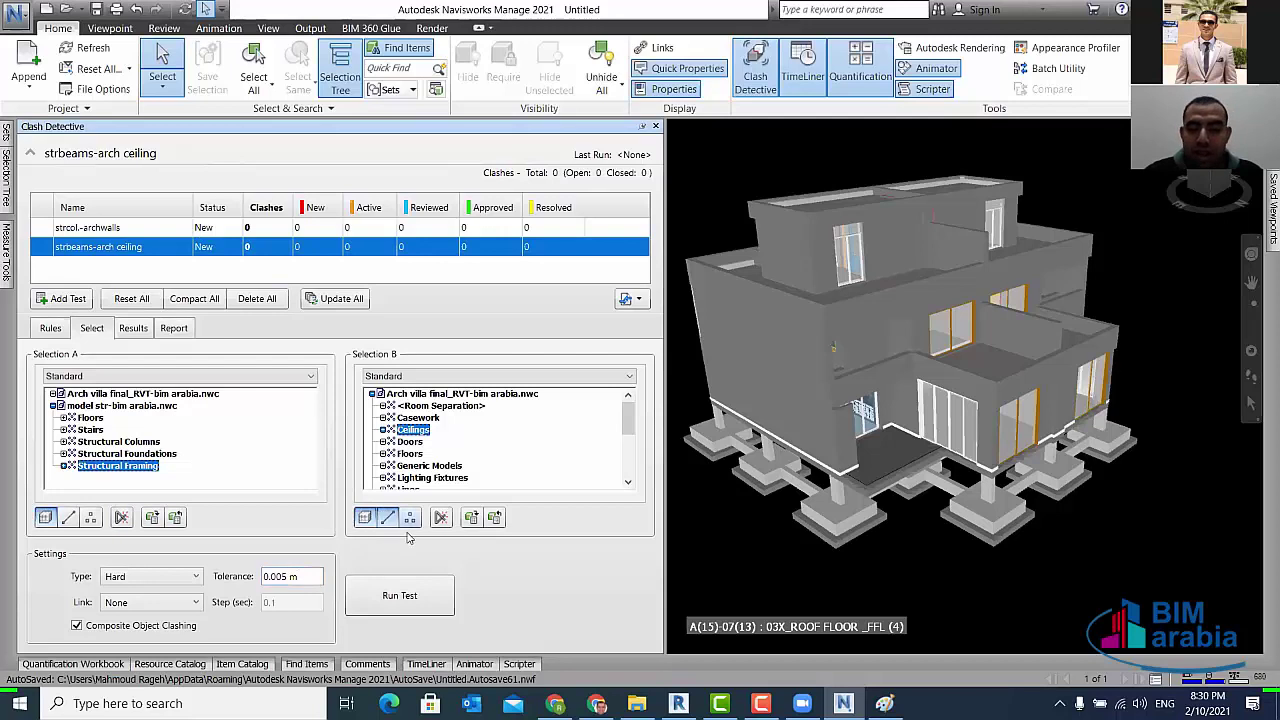
click(67, 518)
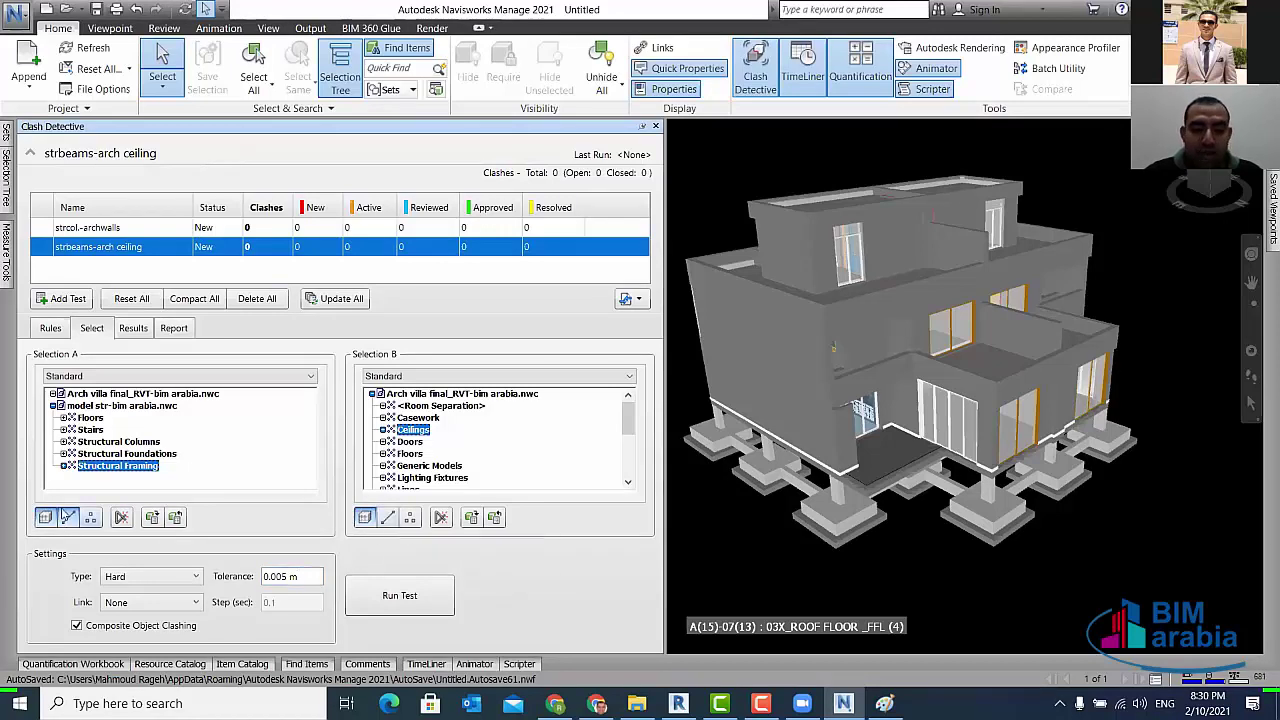
click(66, 516)
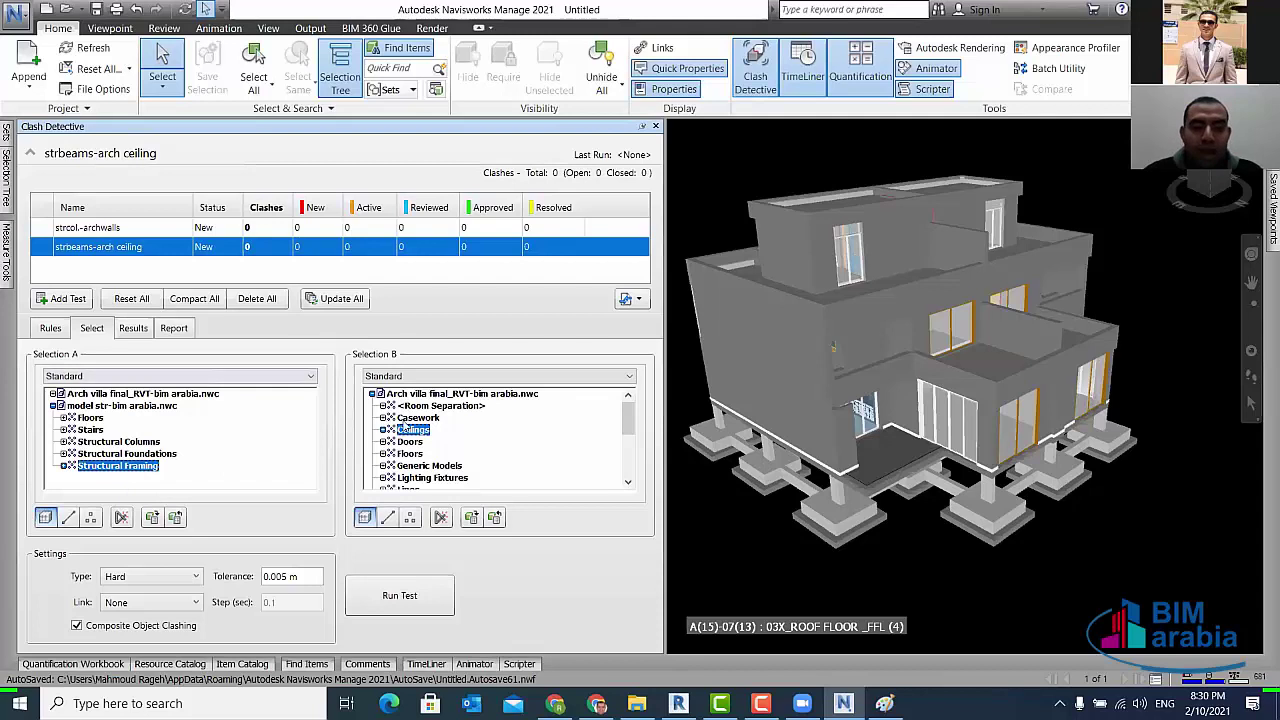
click(400, 596)
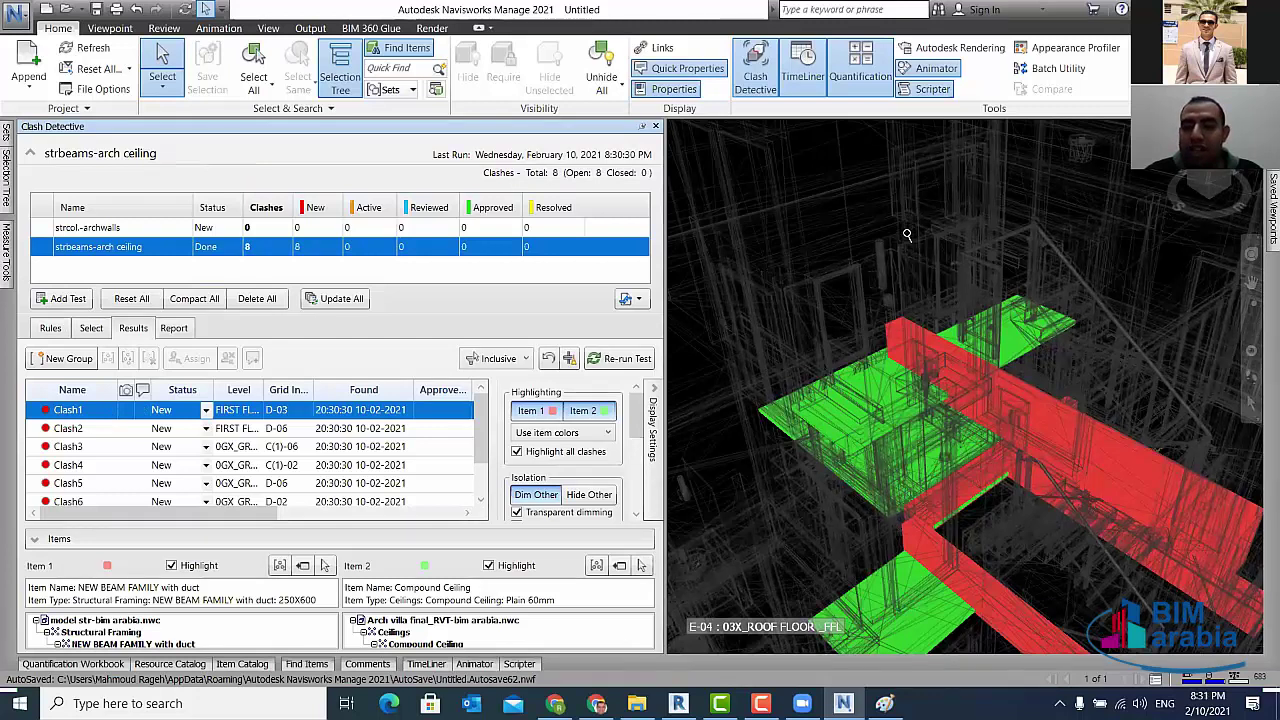
- Orbit around the clash results and switch off Highlight all clashes so only the current one shows
scroll(903, 336, up, 1)
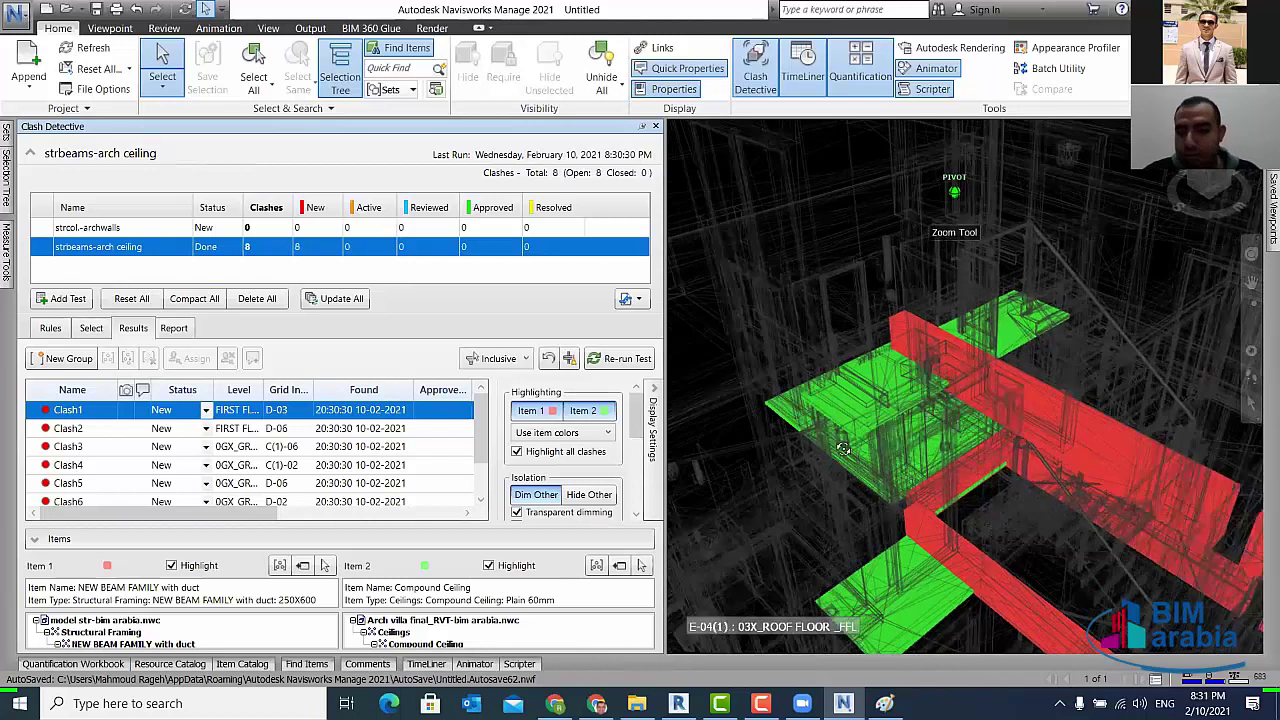
scroll(904, 459, down, 5)
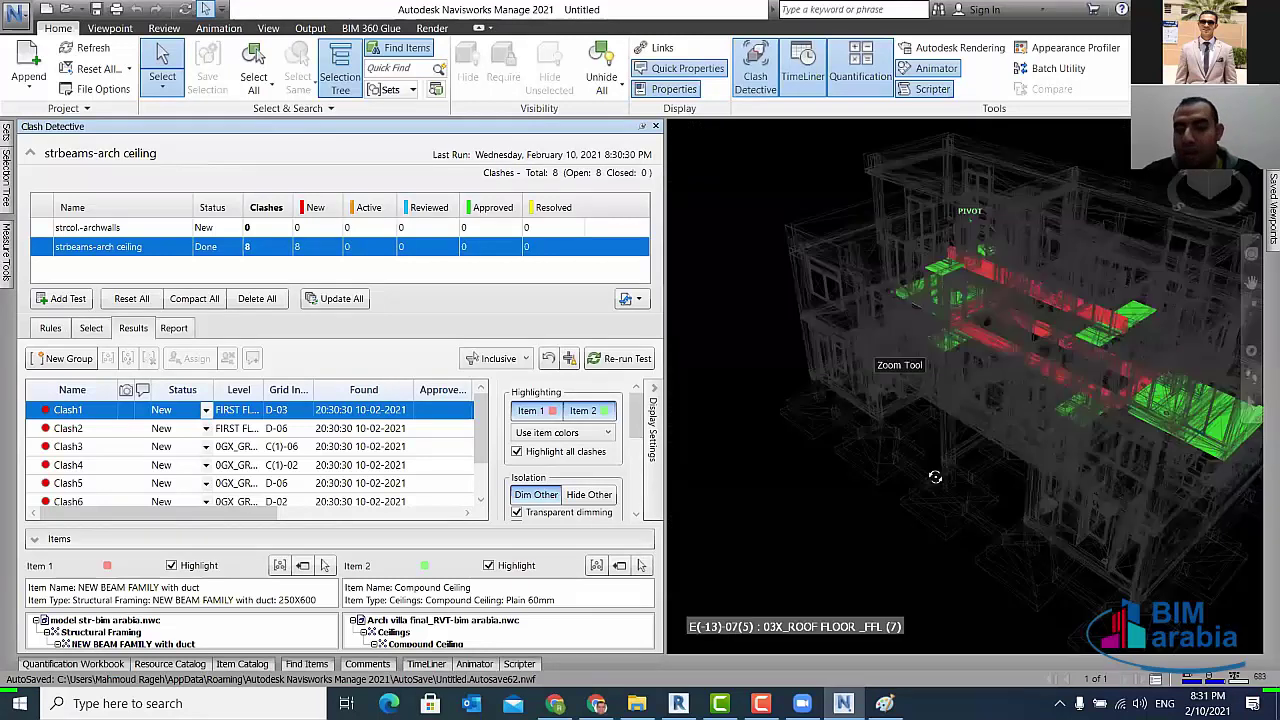
scroll(880, 472, up, 3)
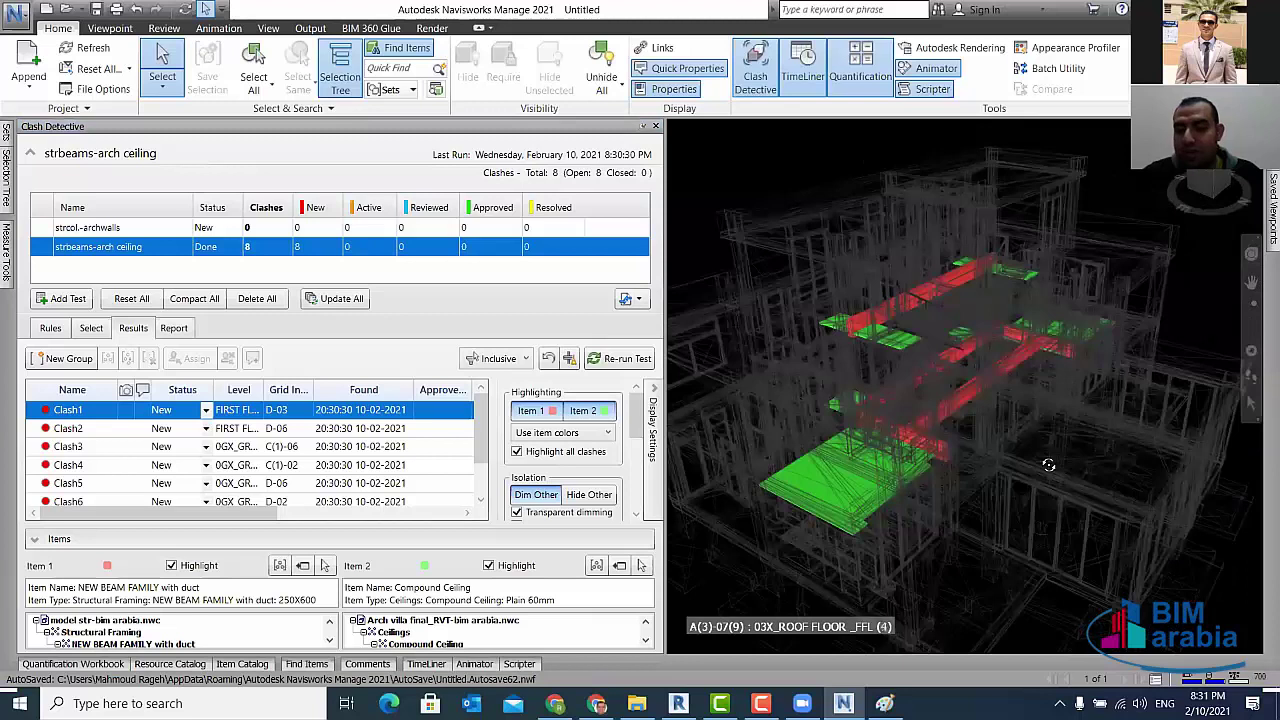
shift+middle_drag(970, 475, 948, 499)
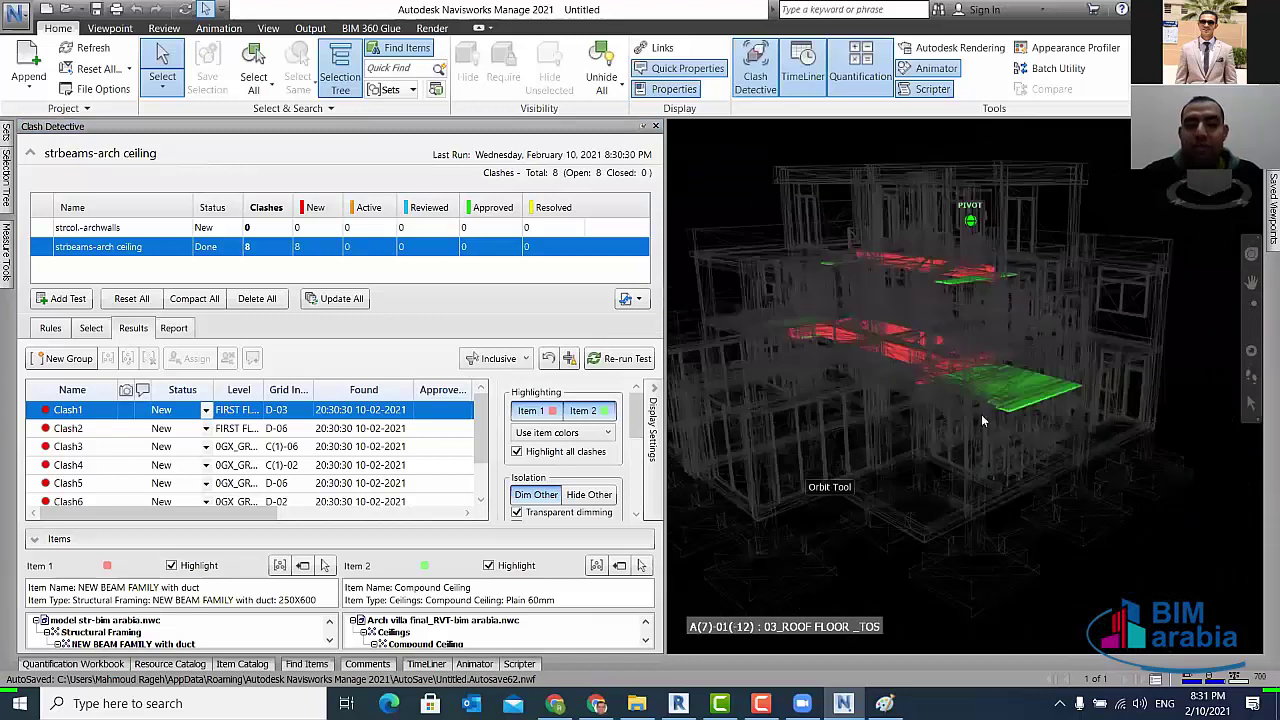
shift+middle_drag(982, 420, 1010, 414)
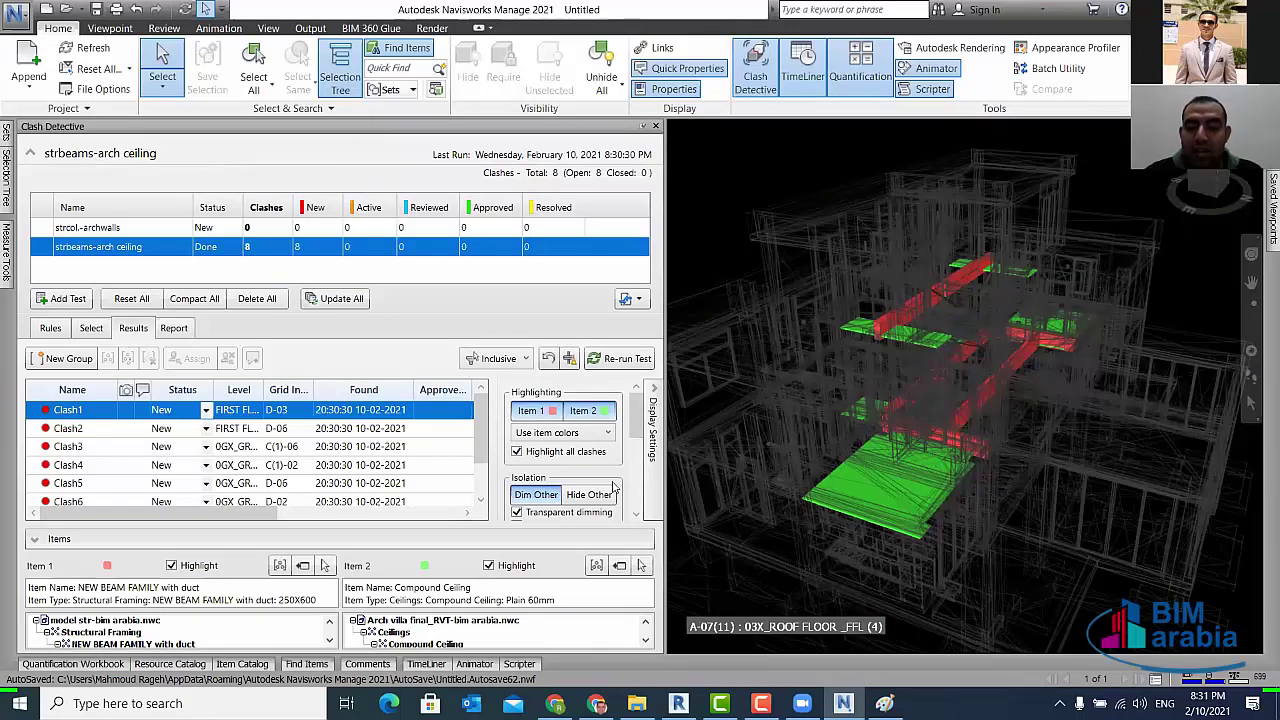
click(516, 451)
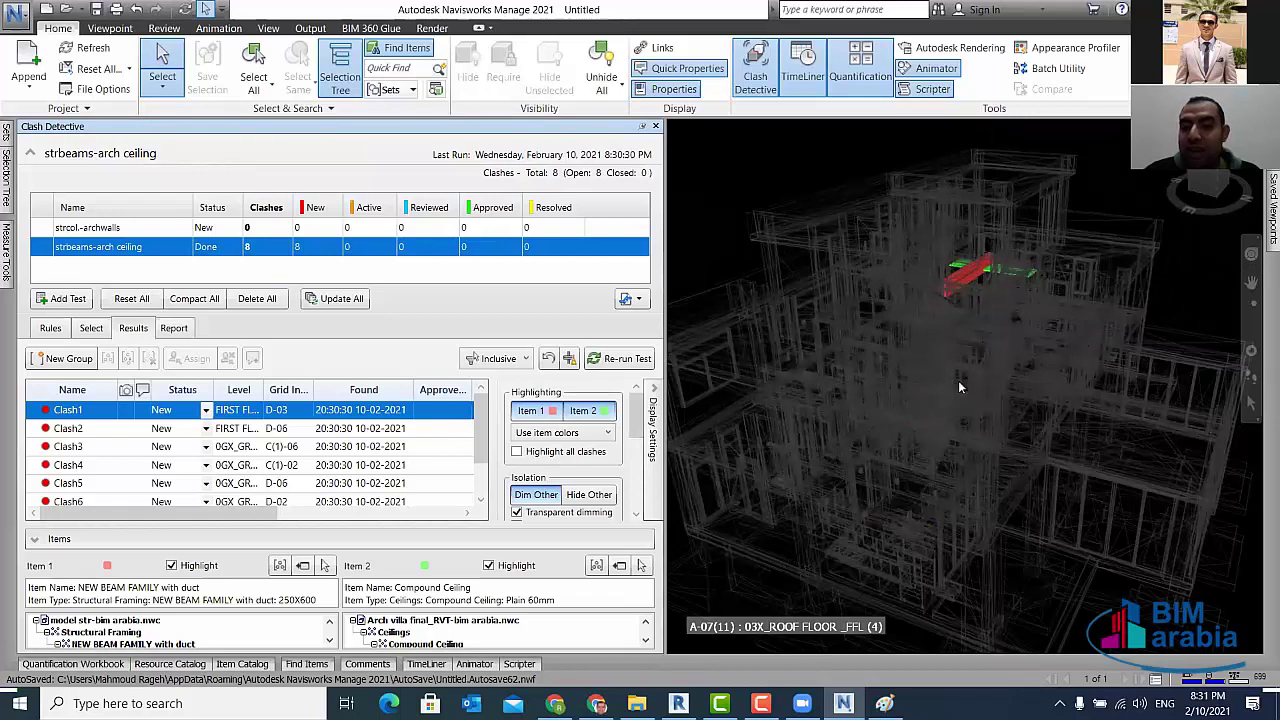
scroll(1004, 326, down, 2)
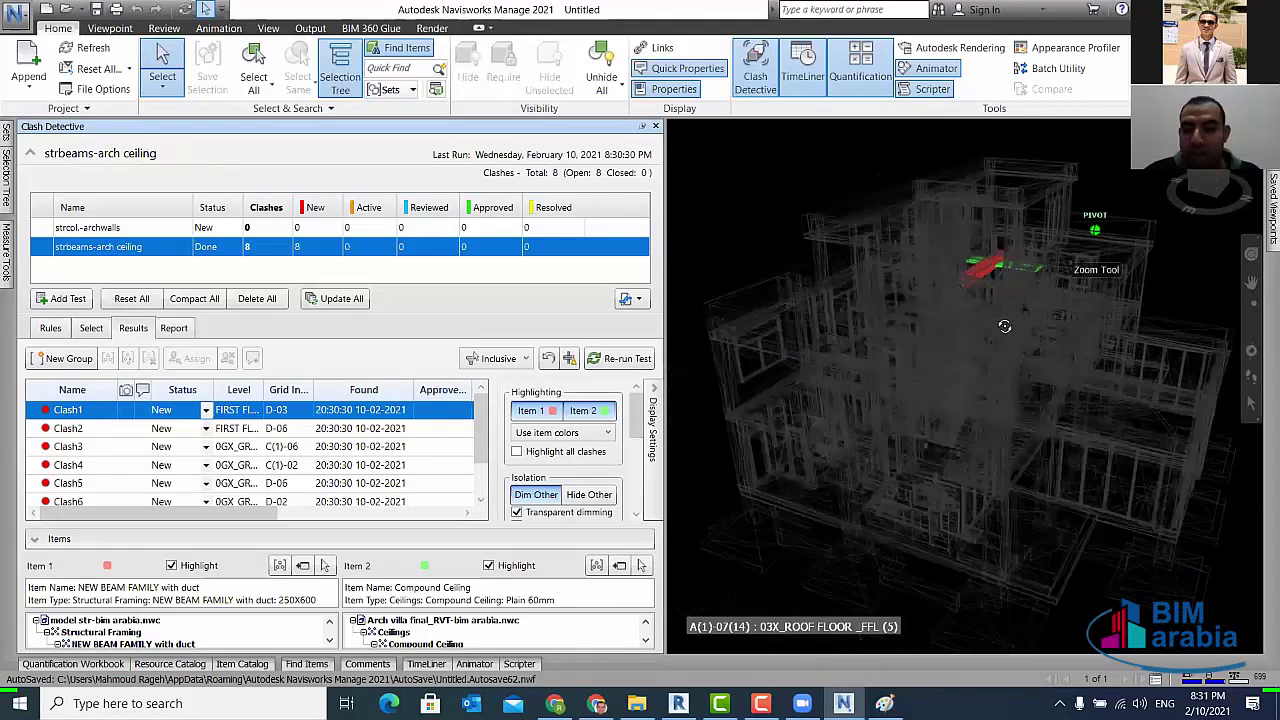
shift+middle_drag(1030, 362, 1007, 375)
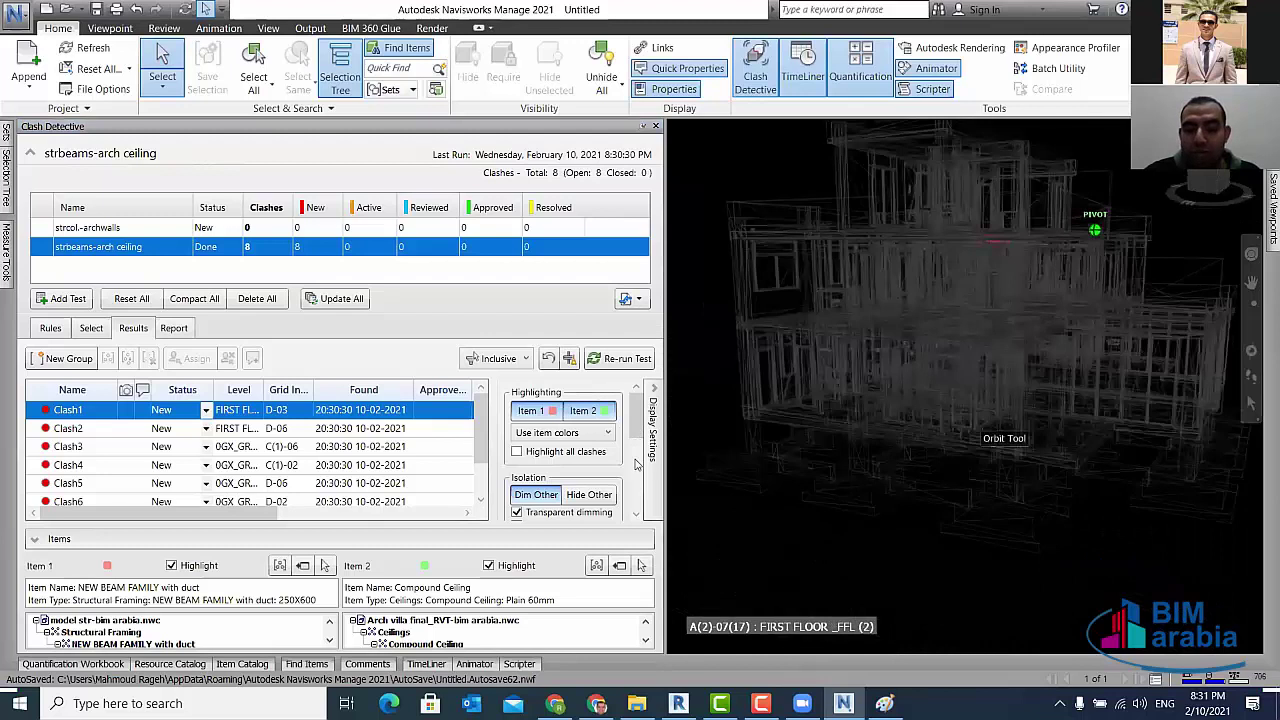
shift+middle_drag(1004, 438, 1029, 397)
scroll(630, 470, down, 3)
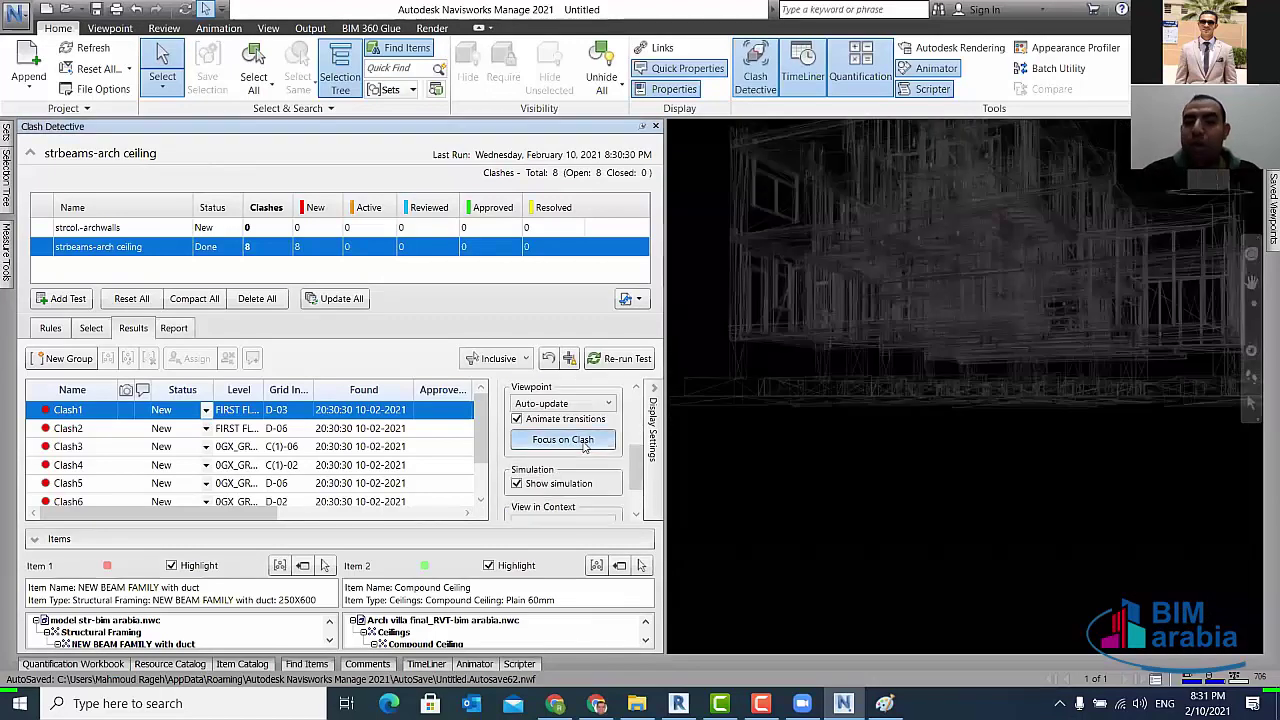
- Focus on Clash1 and orbit around the duct beam crossing the ceiling at grid D-03
click(585, 446)
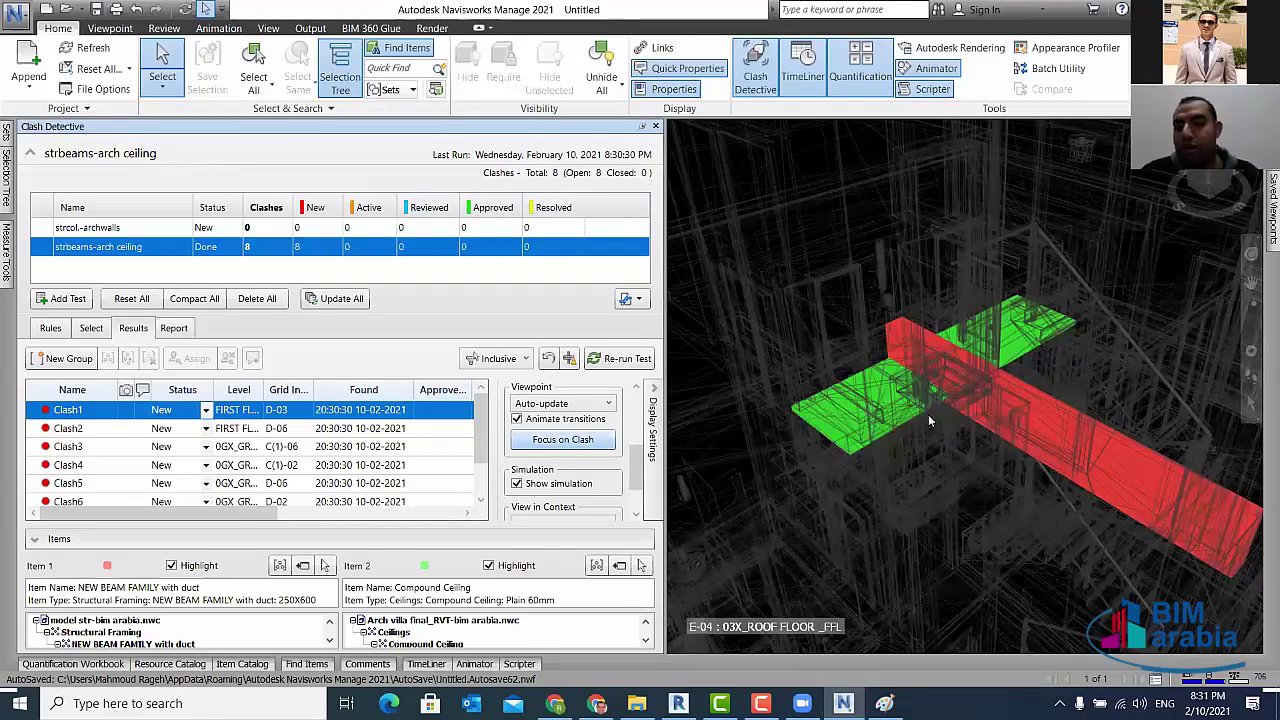
mouse_move(928, 414)
shift+middle_down()
mouse_move(1000, 314)
mouse_move(1148, 372)
mouse_move(996, 413)
mouse_move(970, 396)
mouse_move(958, 412)
shift+middle_up()
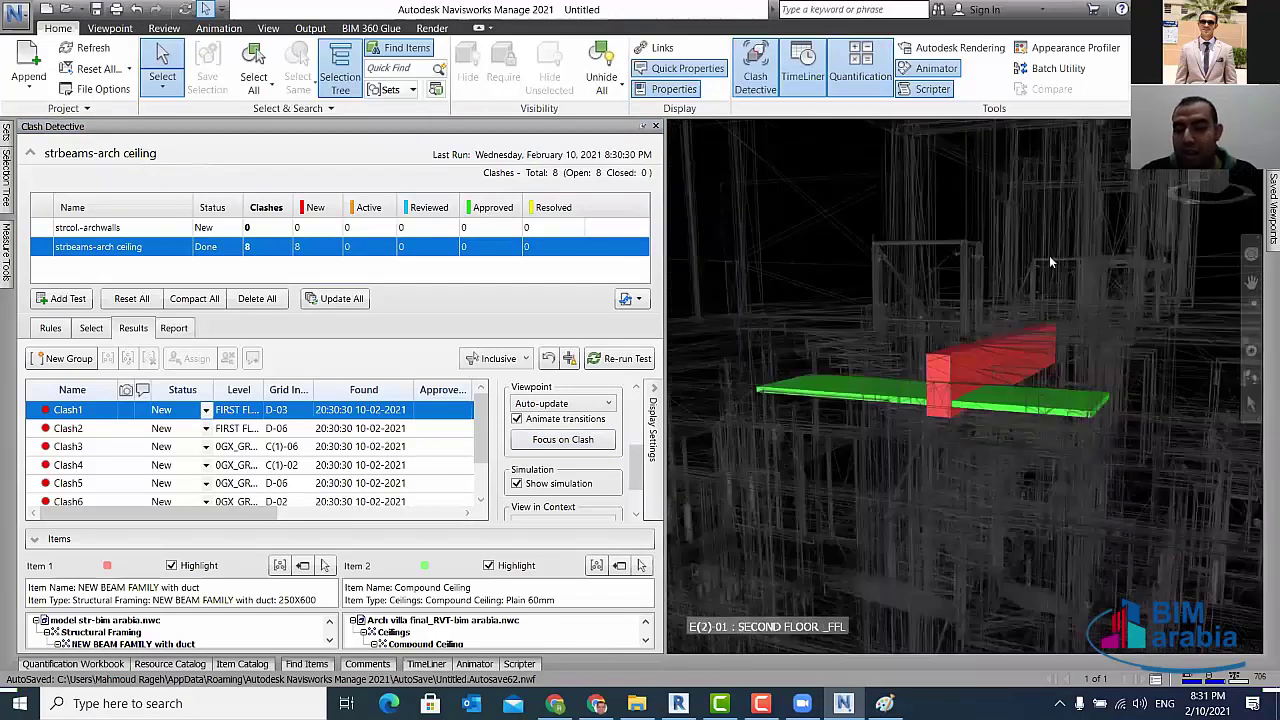
scroll(1032, 257, up, 1)
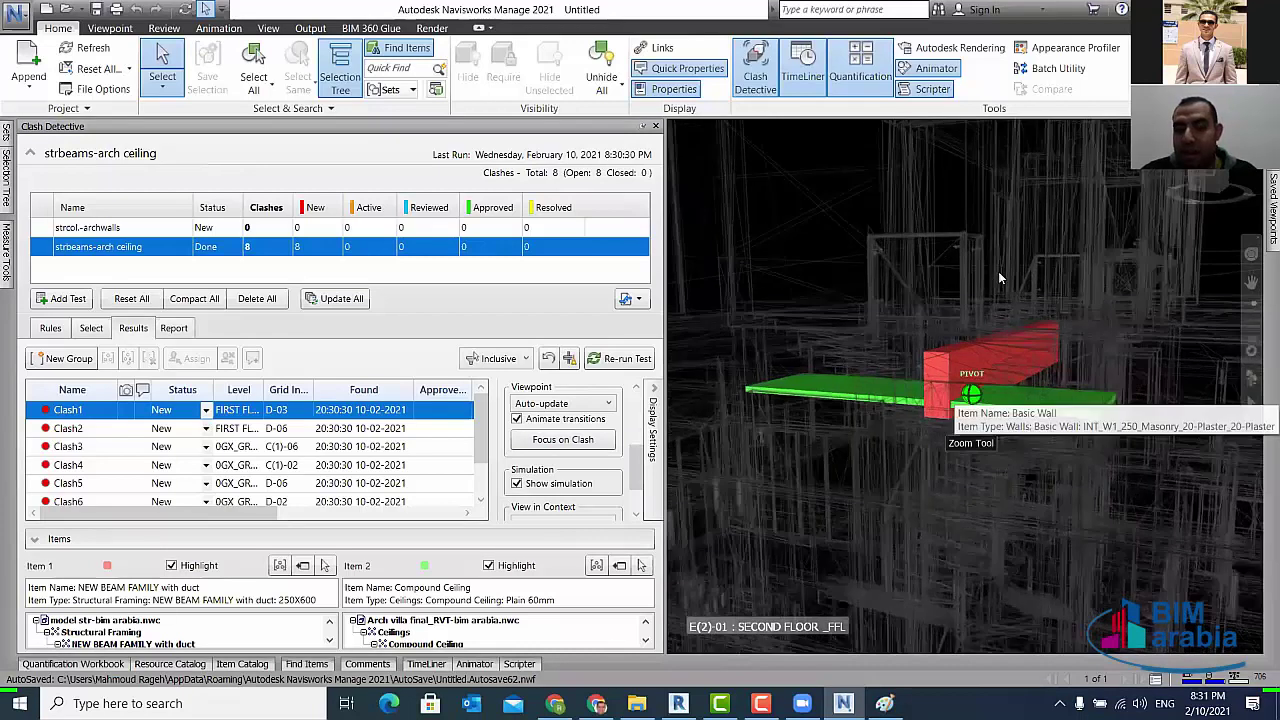
shift+middle_drag(998, 271, 1028, 278)
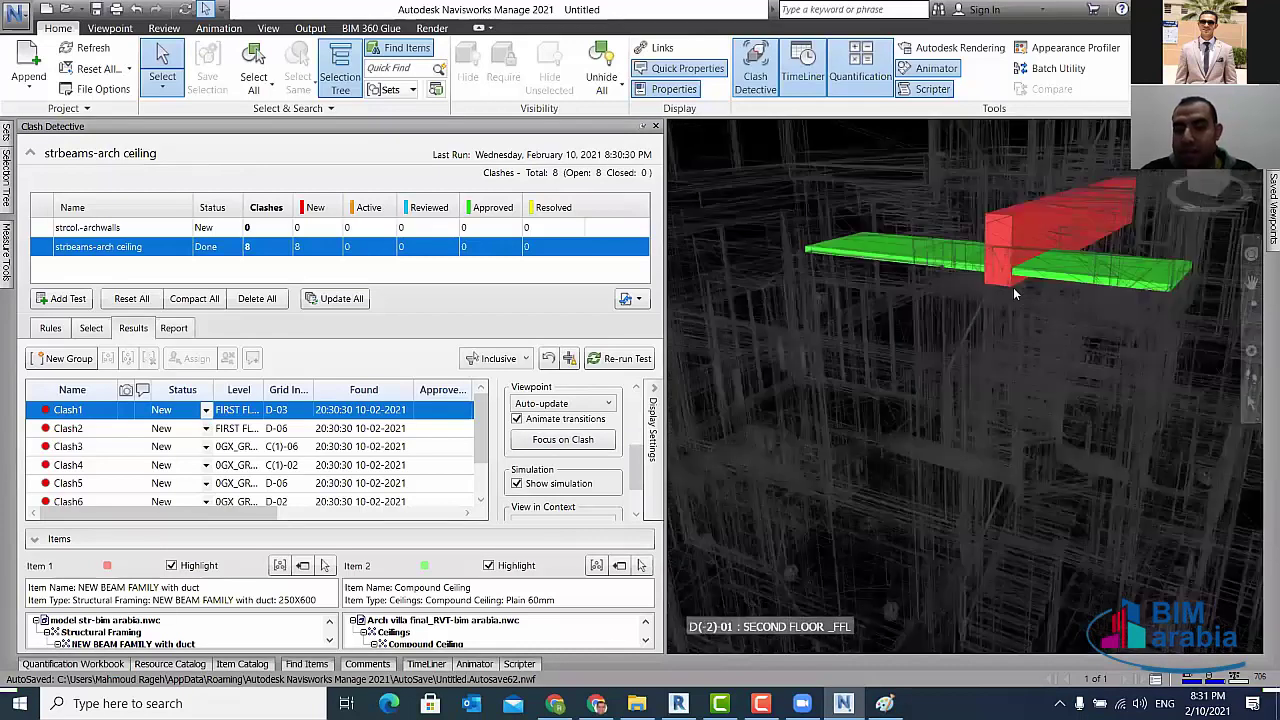
middle_drag(1013, 284, 1010, 302)
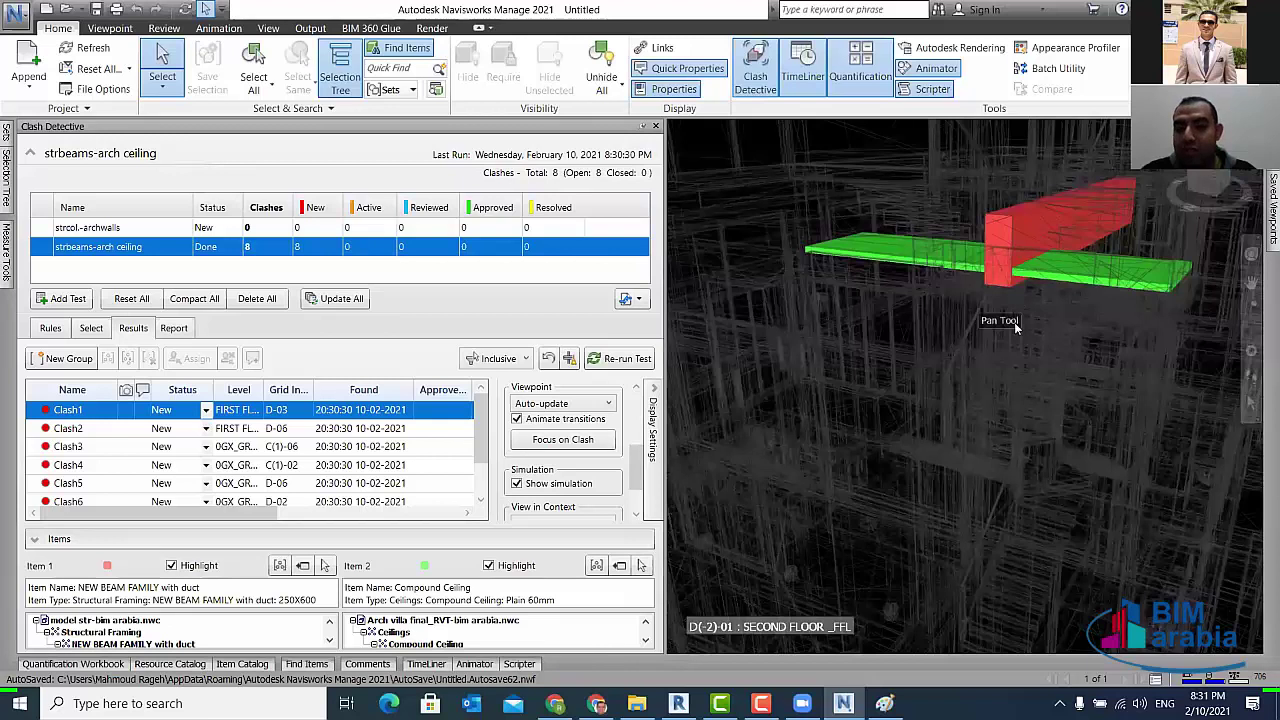
shift+middle_drag(1014, 322, 976, 317)
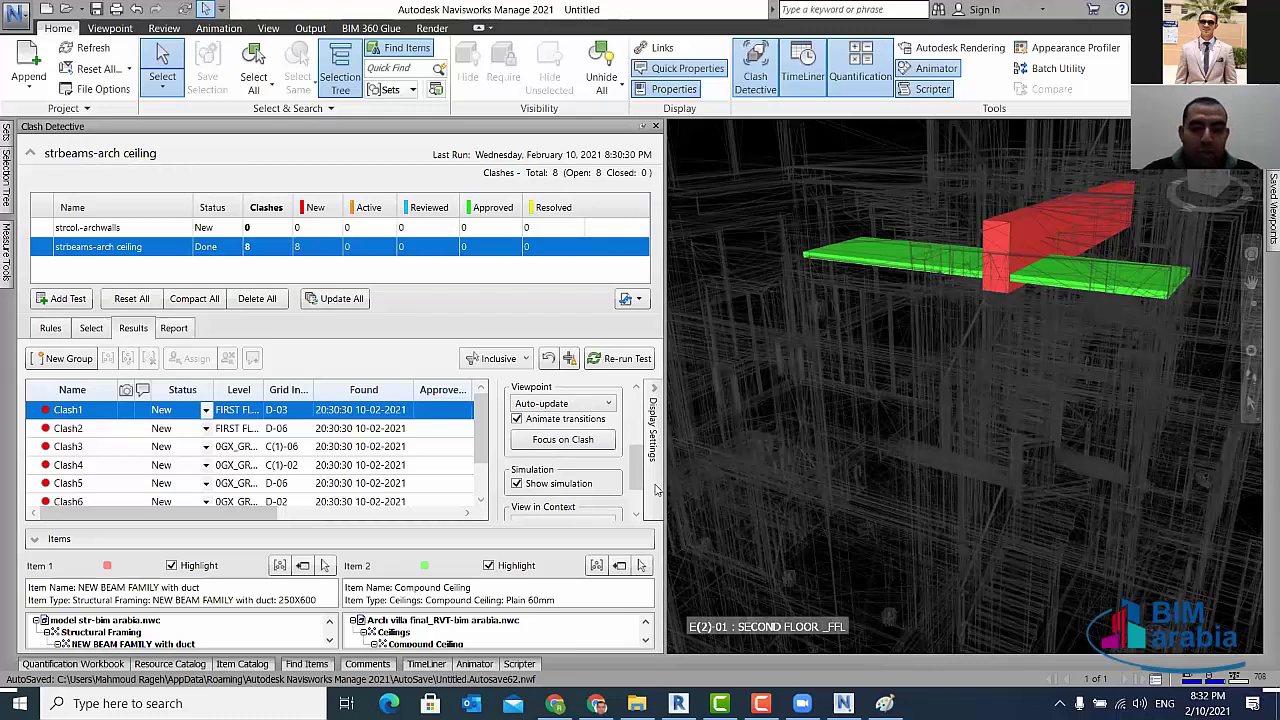
- Widen the results columns and step through Clash2, Clash3 and Clash4, then back to Clash1
drag(660, 490, 857, 490)
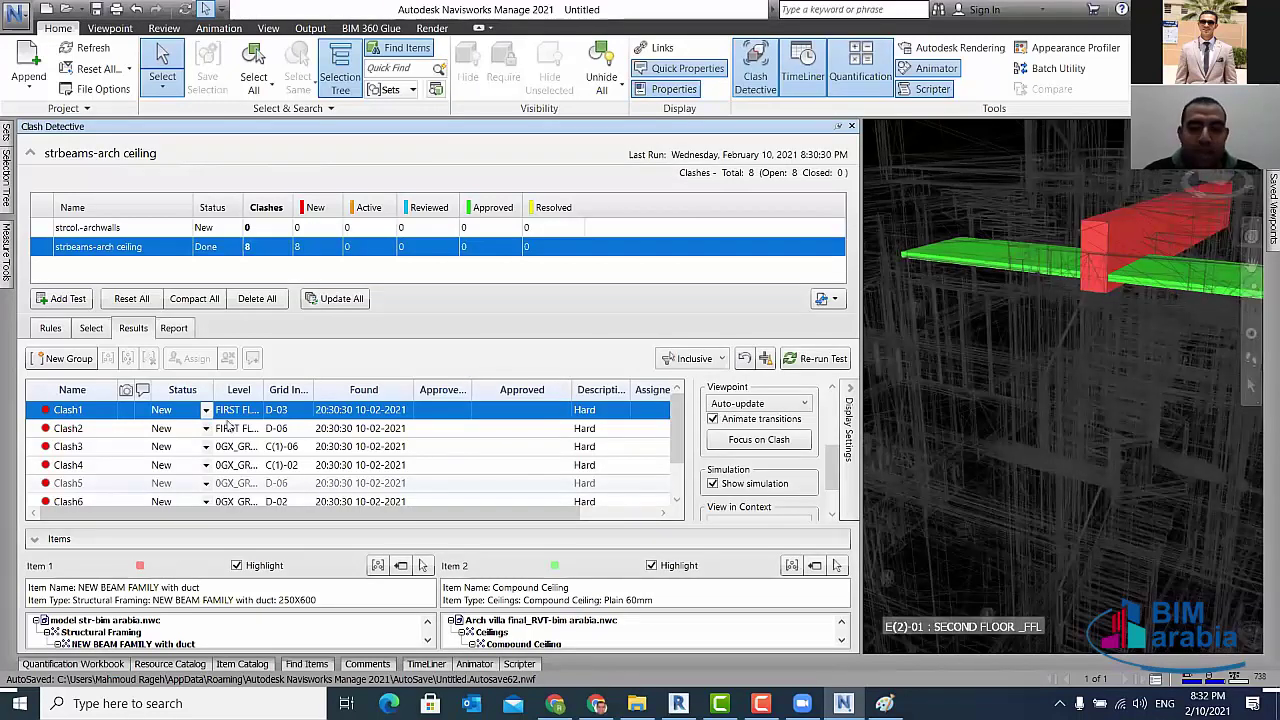
click(101, 432)
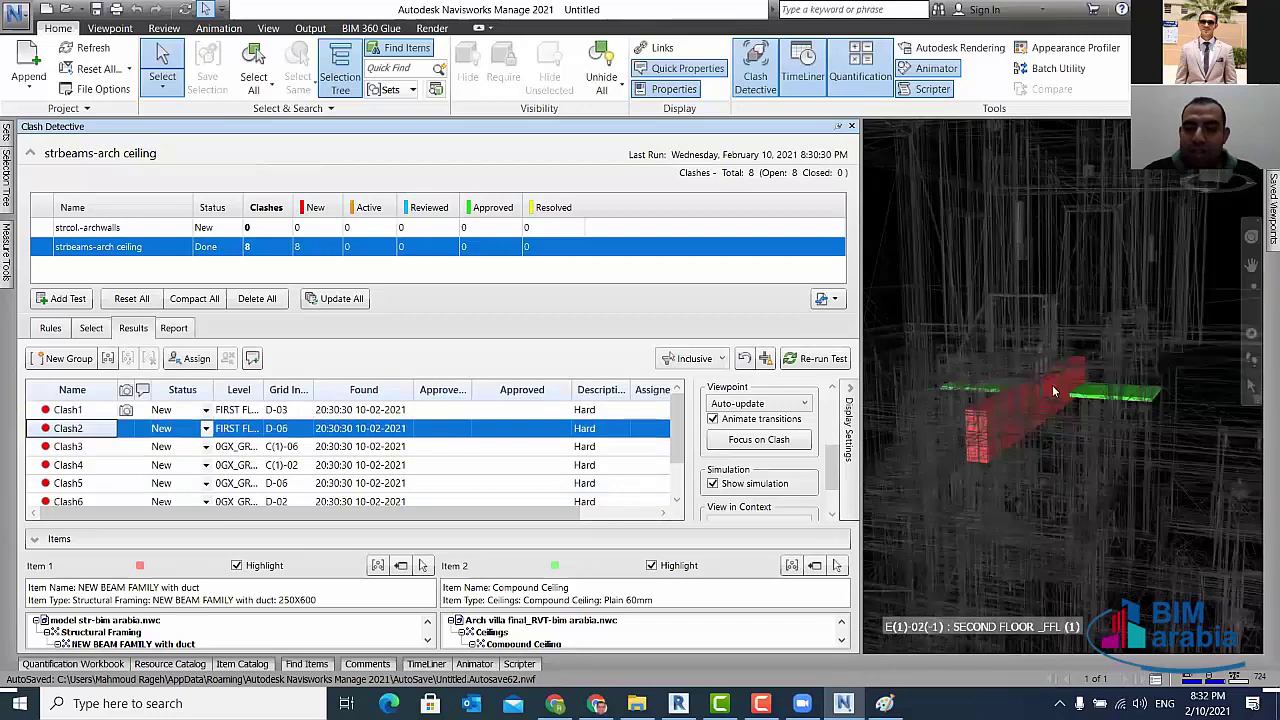
click(88, 448)
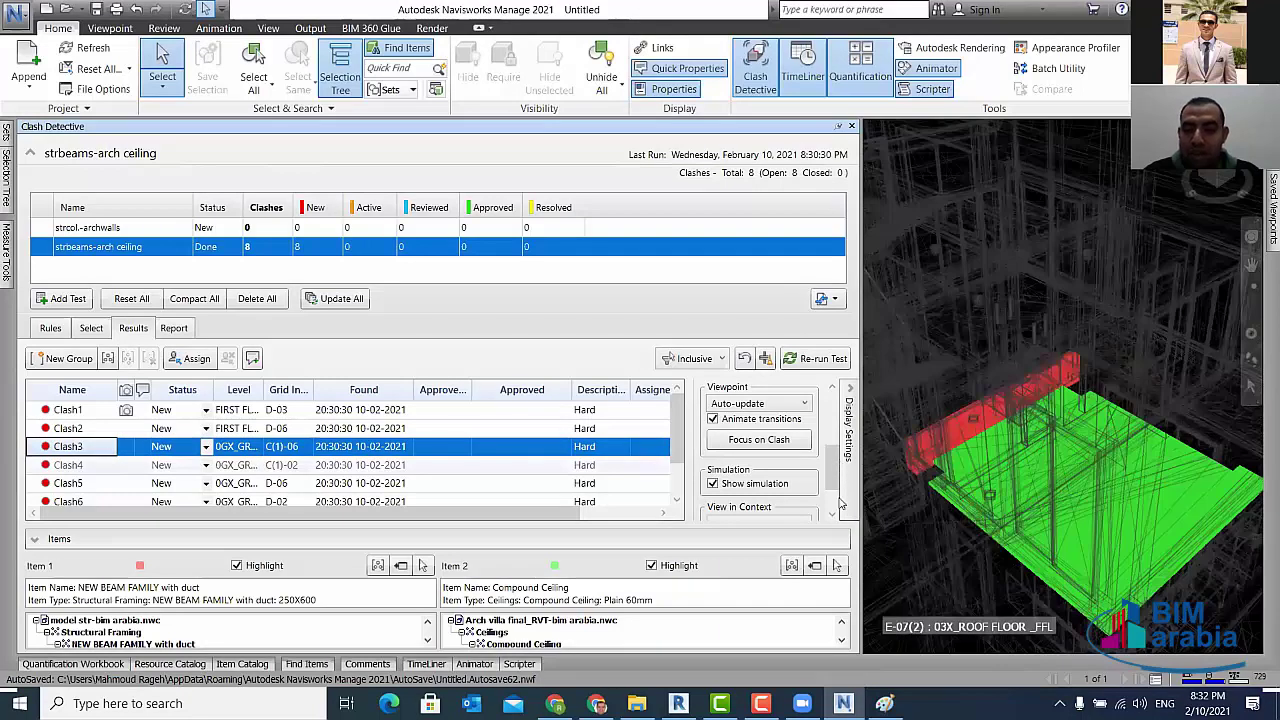
key(Down)
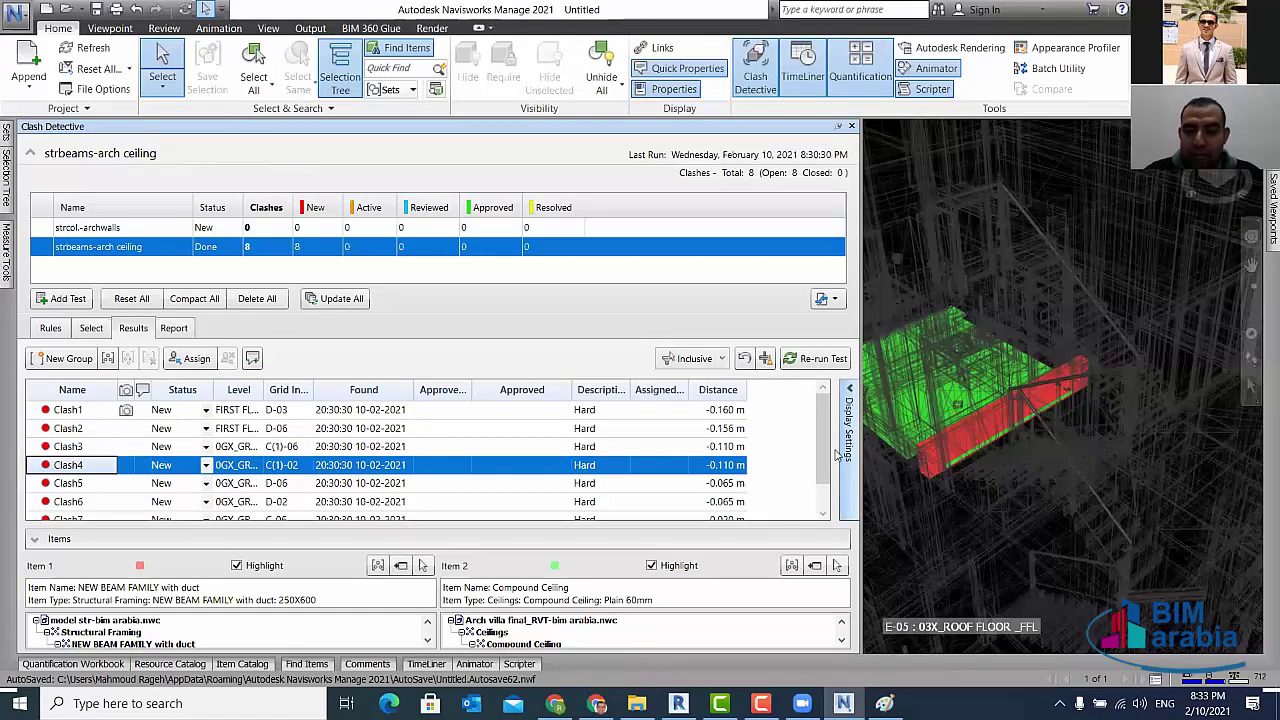
click(840, 480)
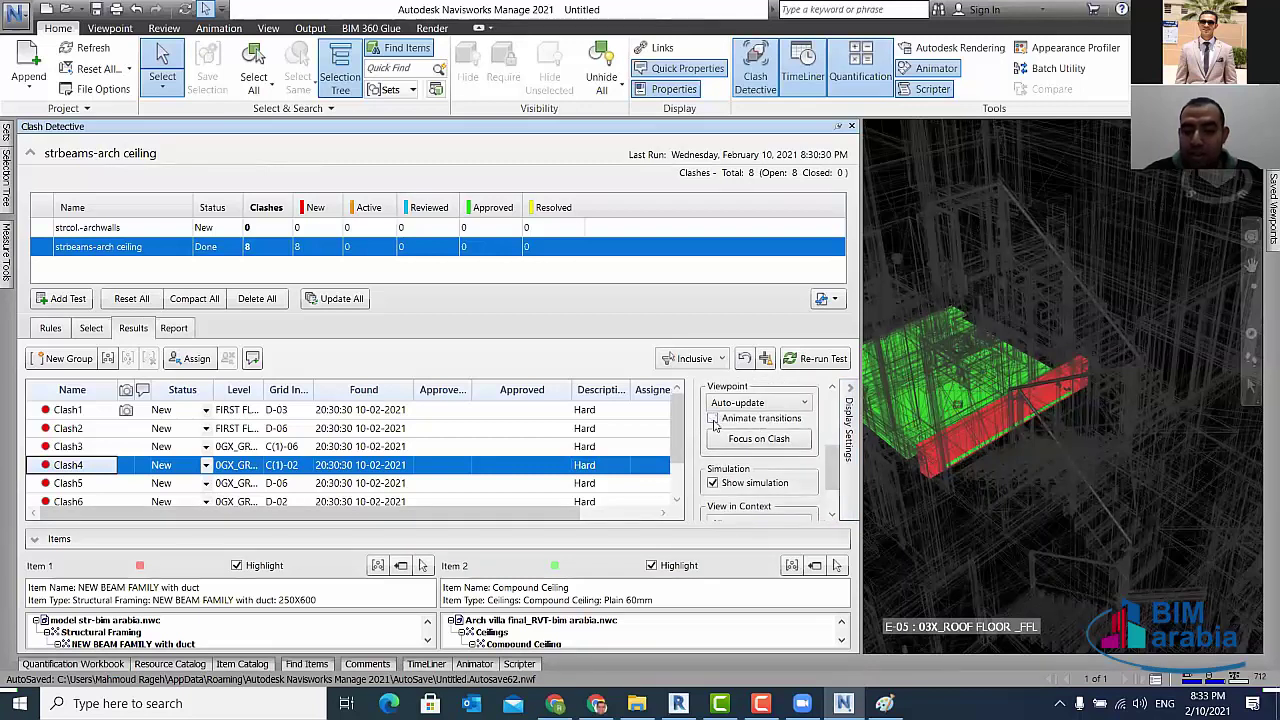
click(72, 448)
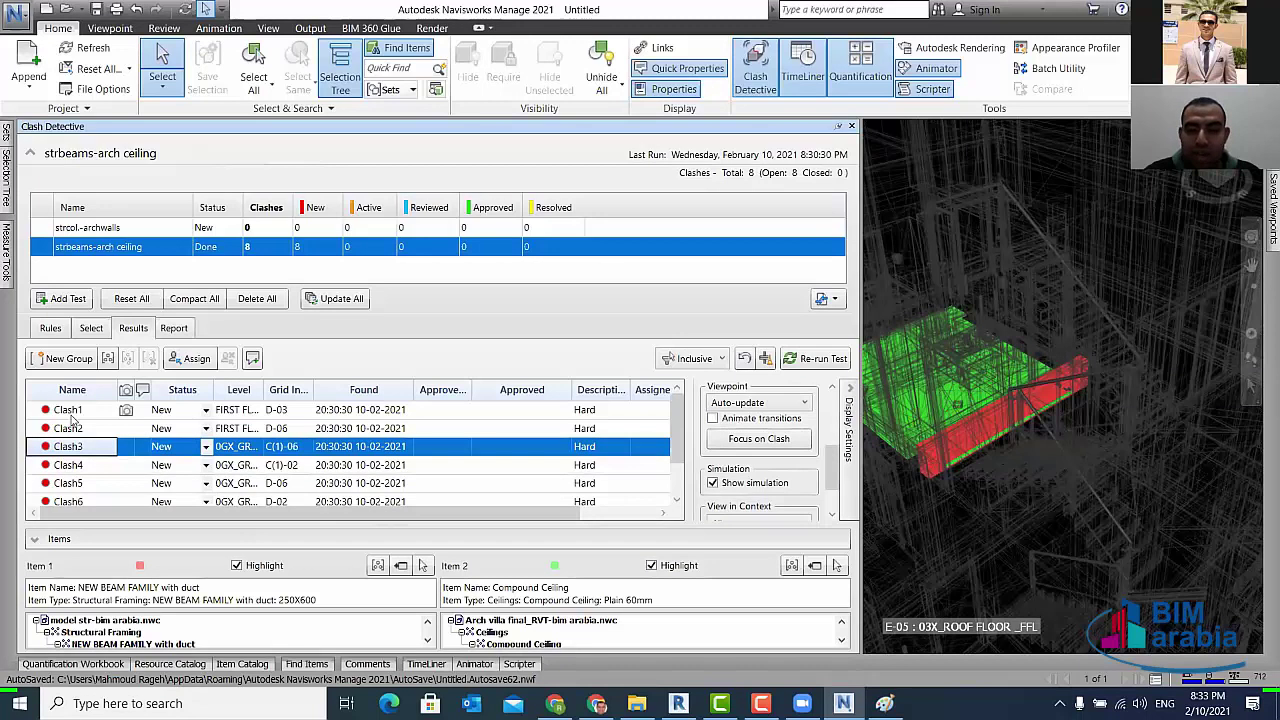
click(70, 413)
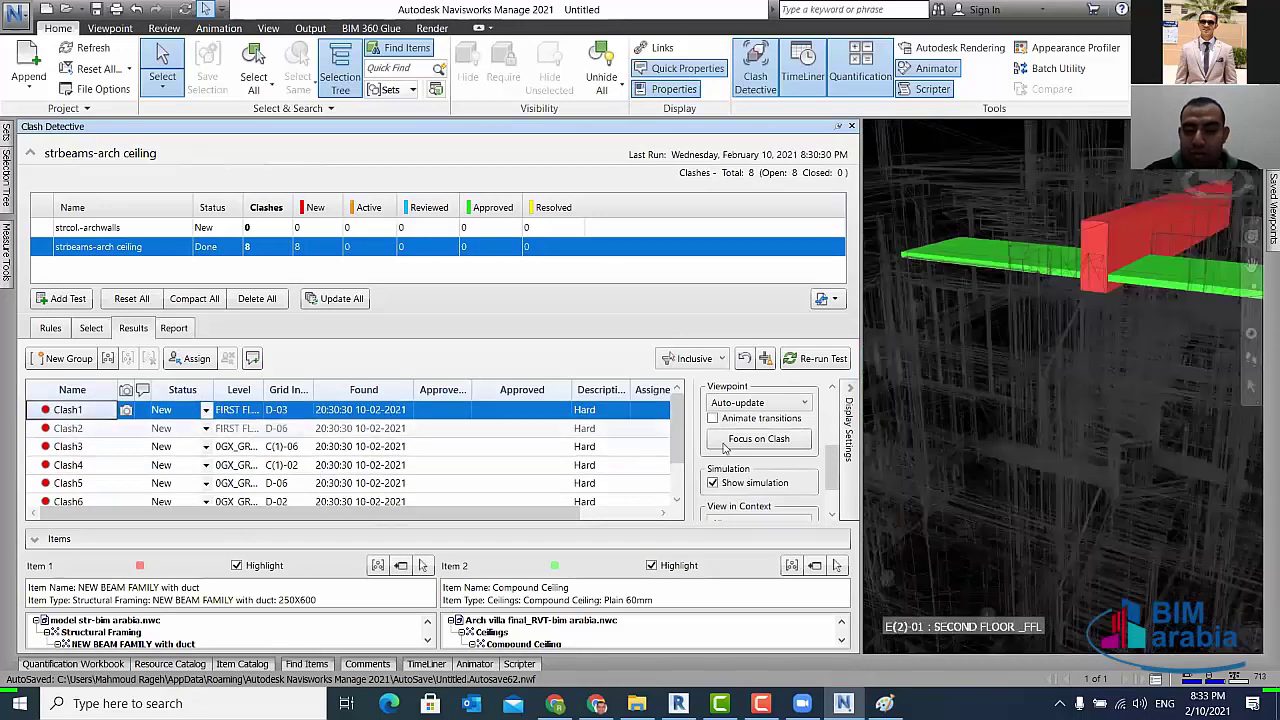
- Turn on animated transitions, review Clash2 through Clash5, and bring the Highlighting options into view
click(713, 418)
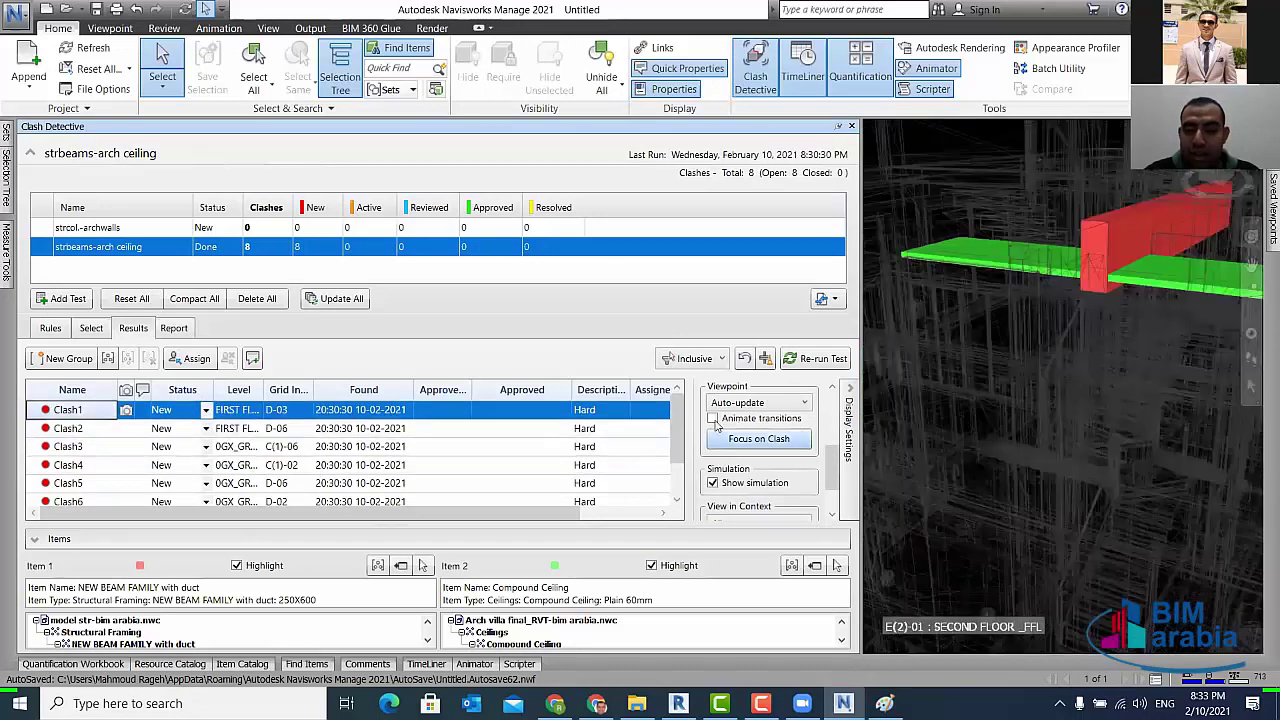
click(80, 430)
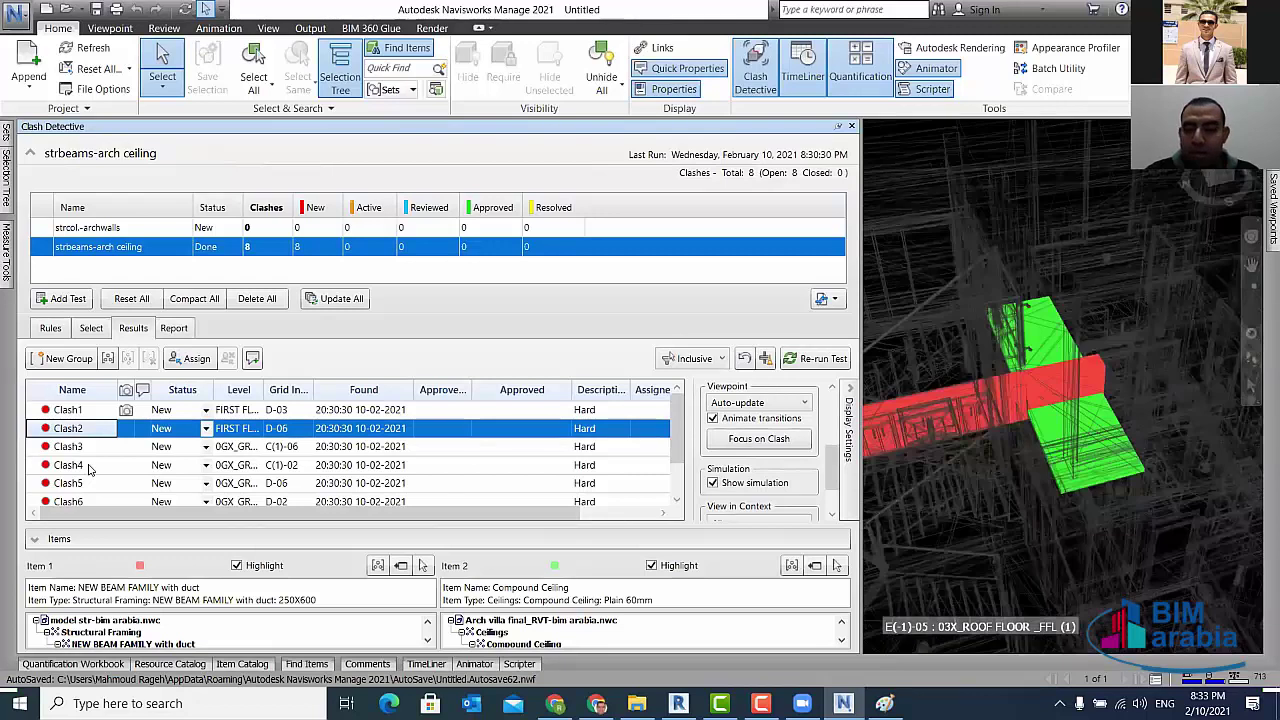
click(290, 465)
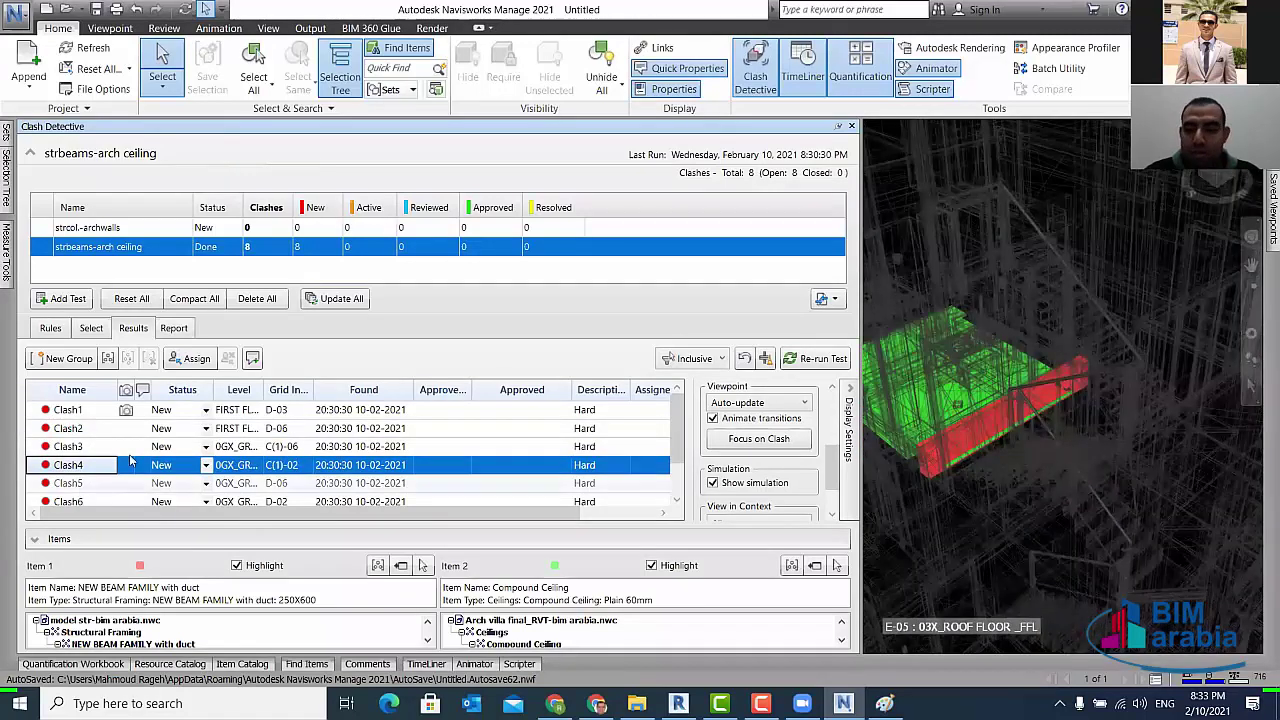
key(Down)
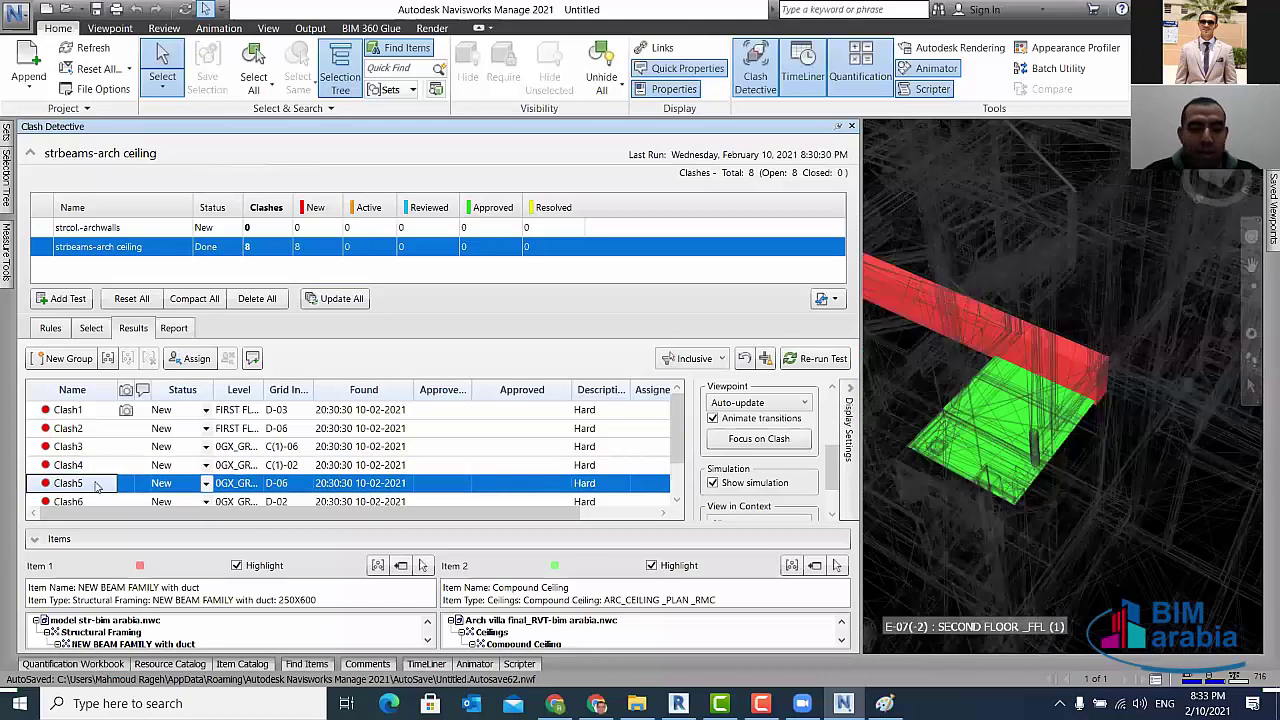
click(86, 468)
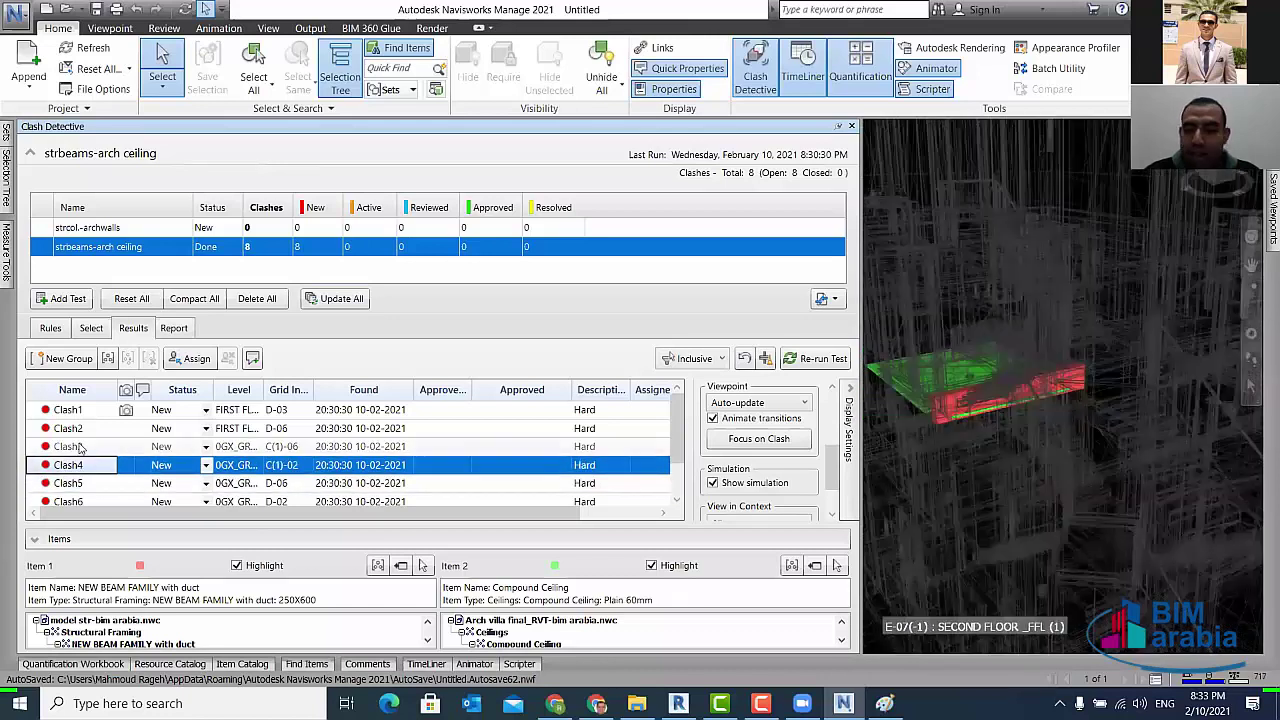
key(Up)
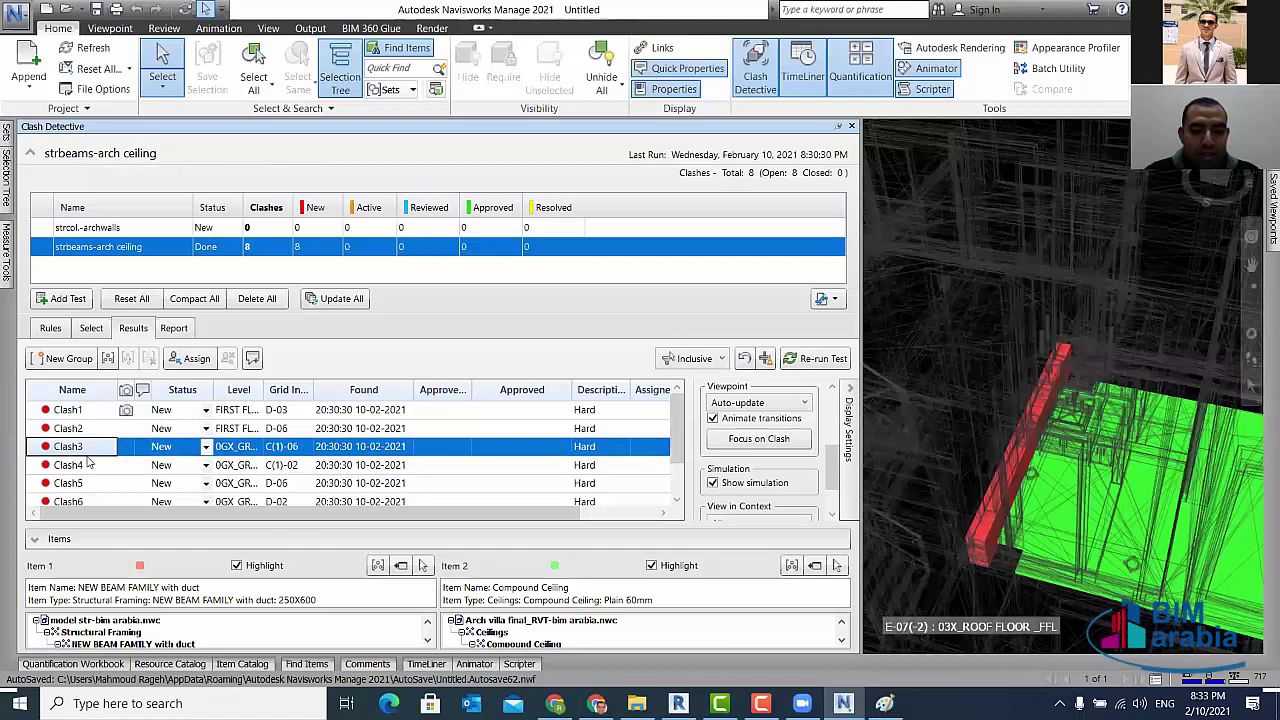
click(88, 486)
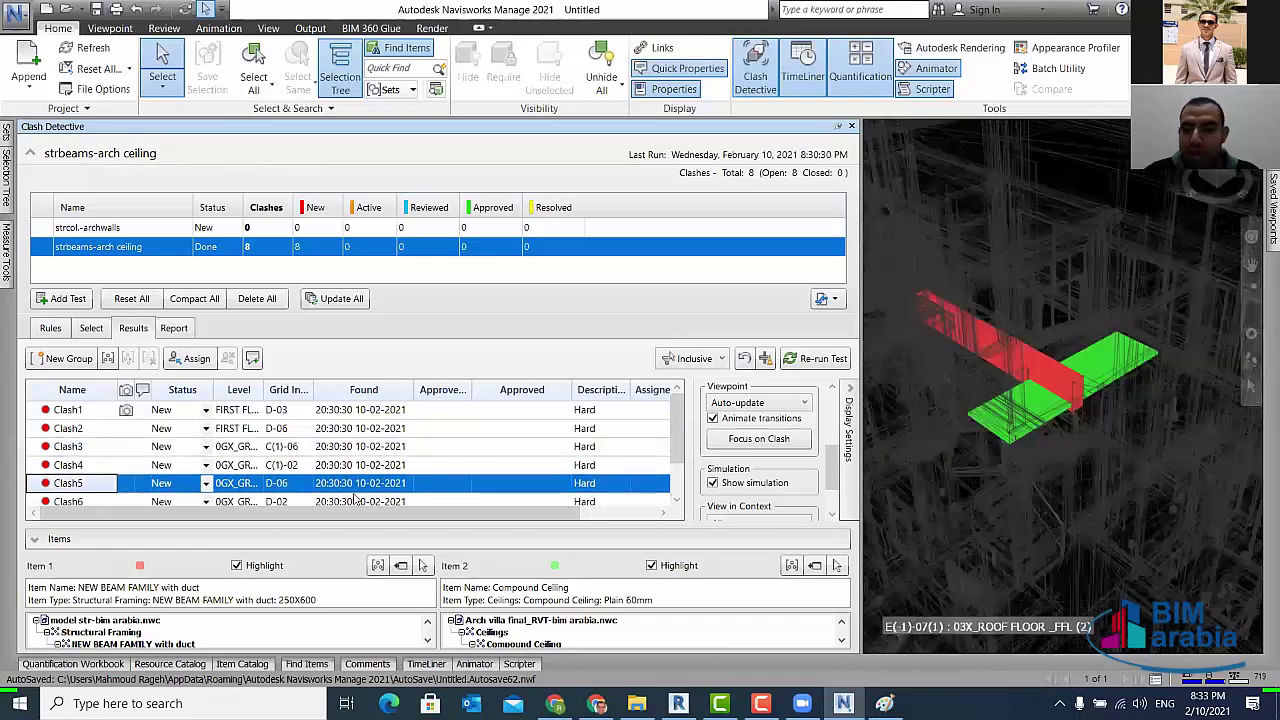
scroll(1064, 414, up, 2)
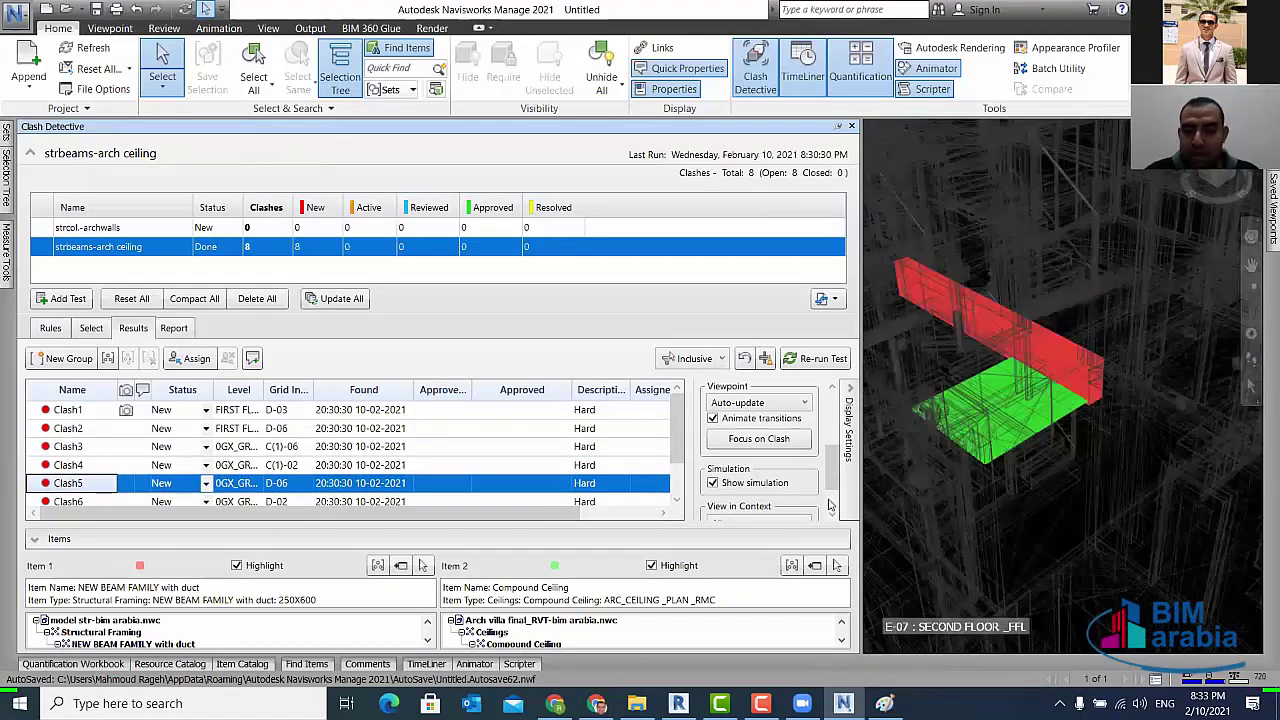
click(836, 423)
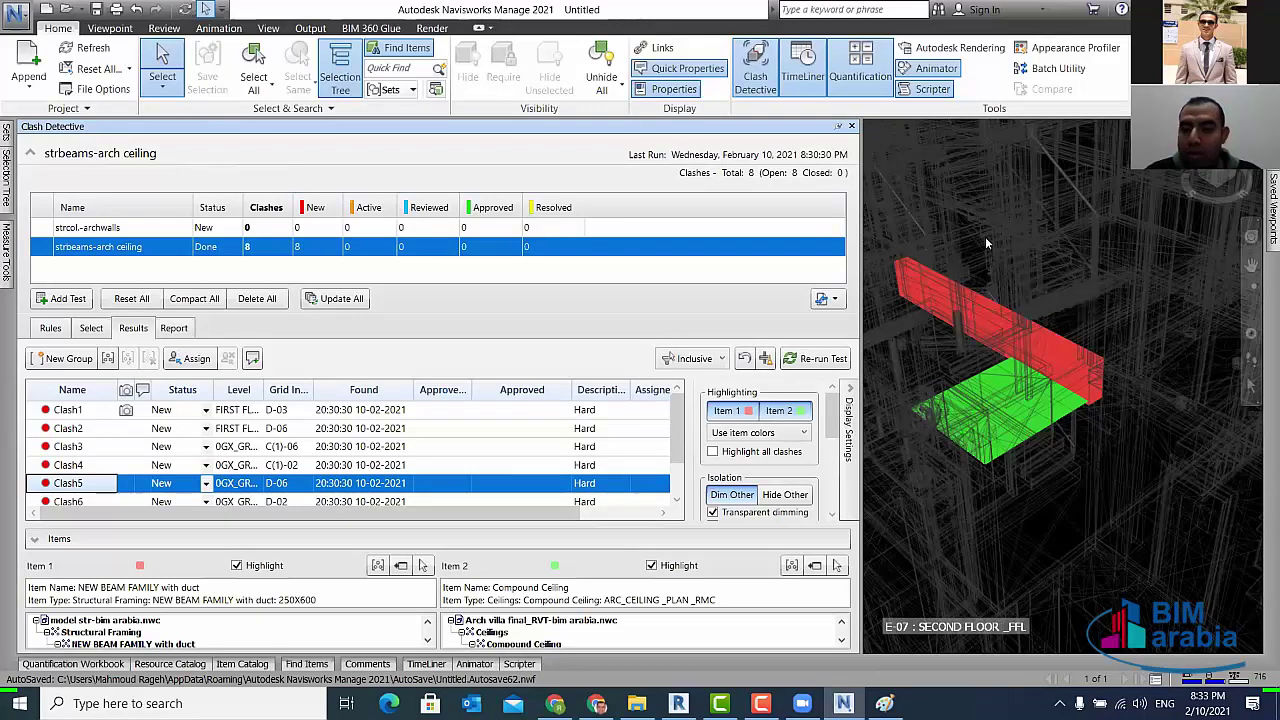
- Check the test's selection sets, then re-run it so all 8 clashes show as Active
click(1057, 338)
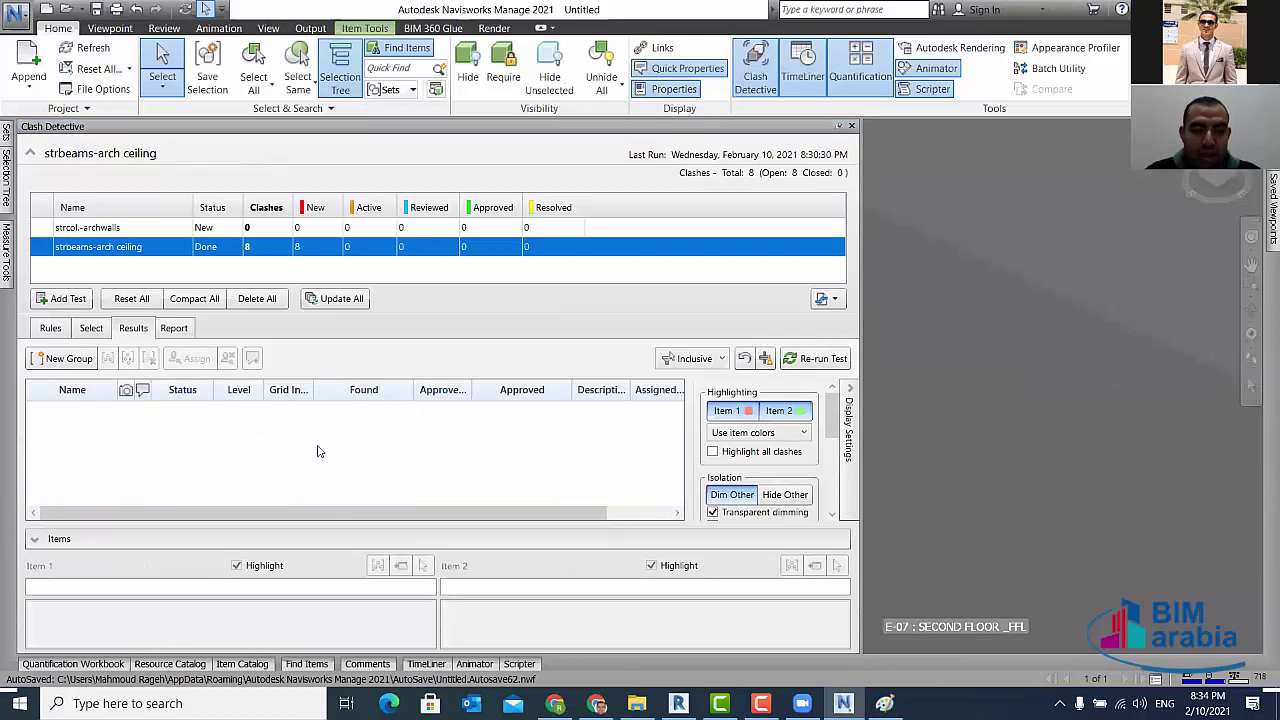
click(91, 330)
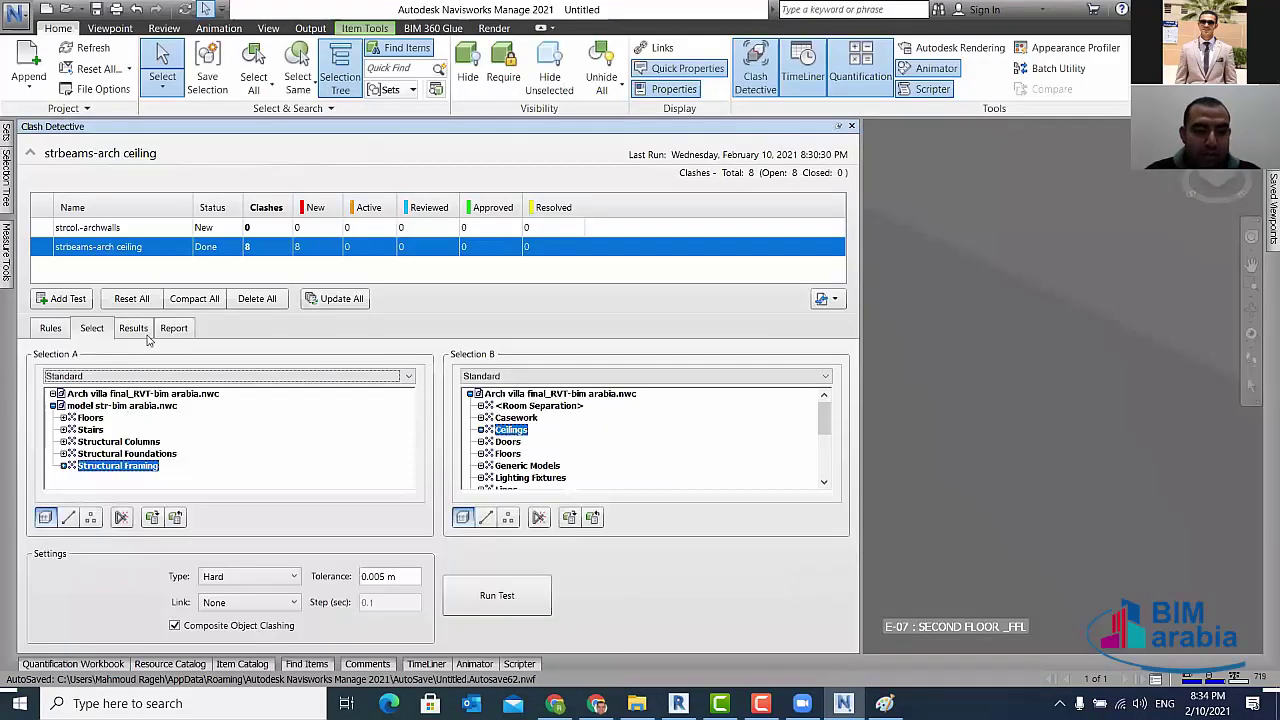
click(108, 249)
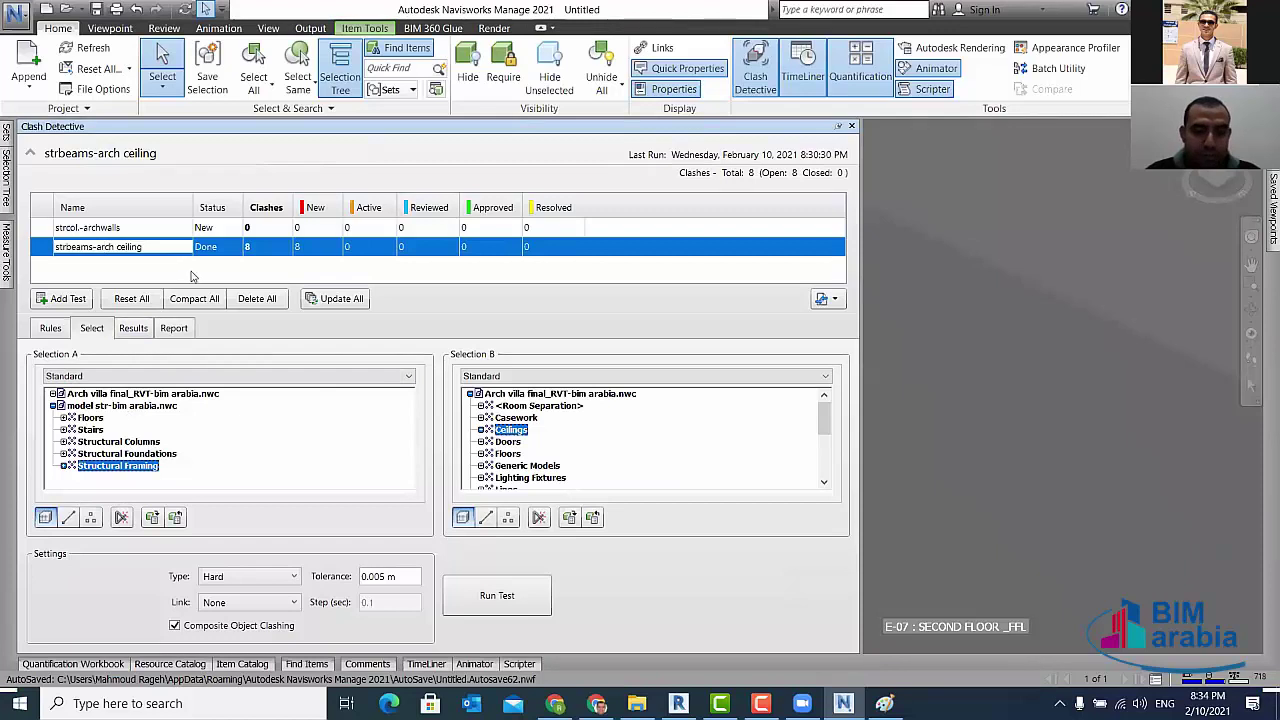
click(133, 330)
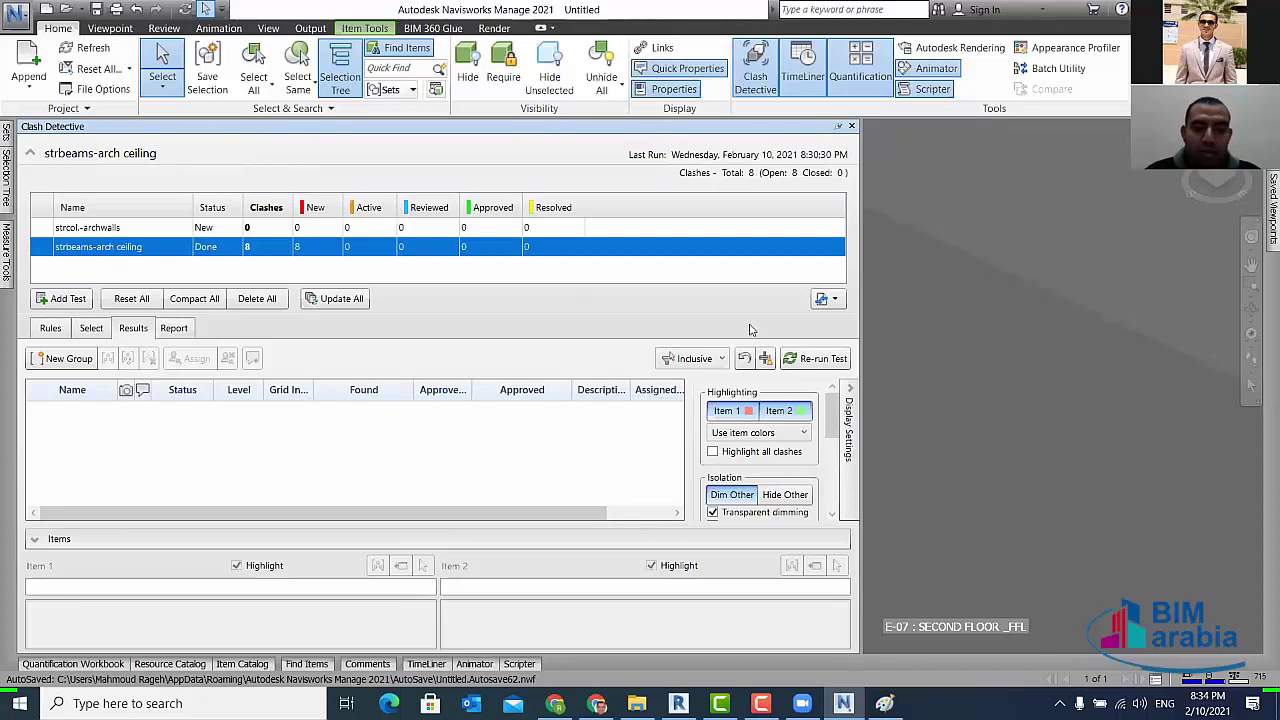
click(816, 368)
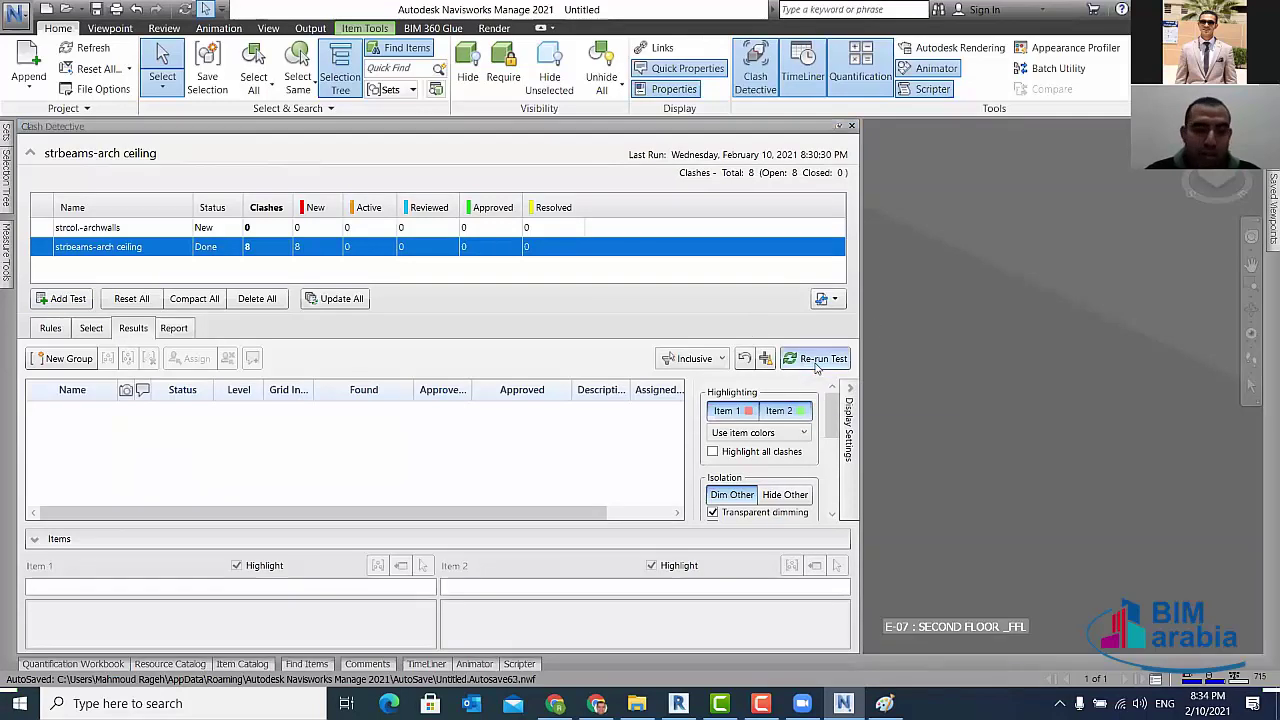
click(706, 417)
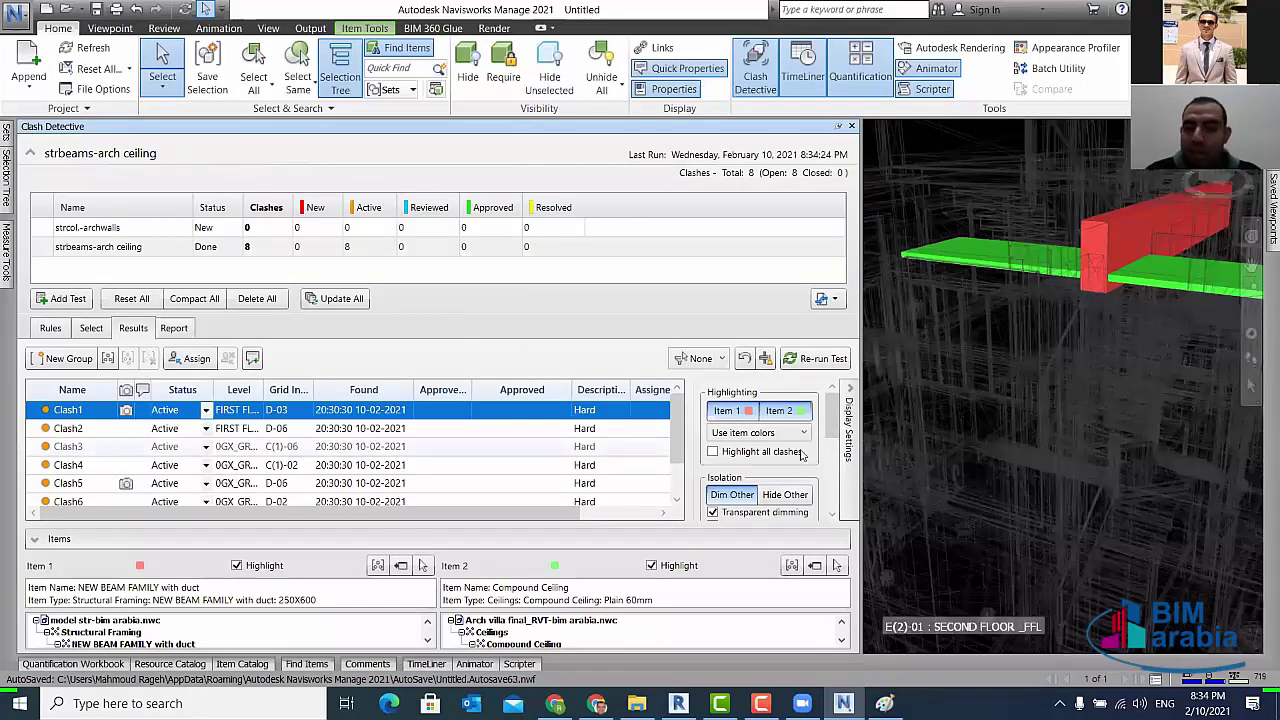
- Hide other elements to review Clash2–Clash4, then delete all clash tests
click(787, 497)
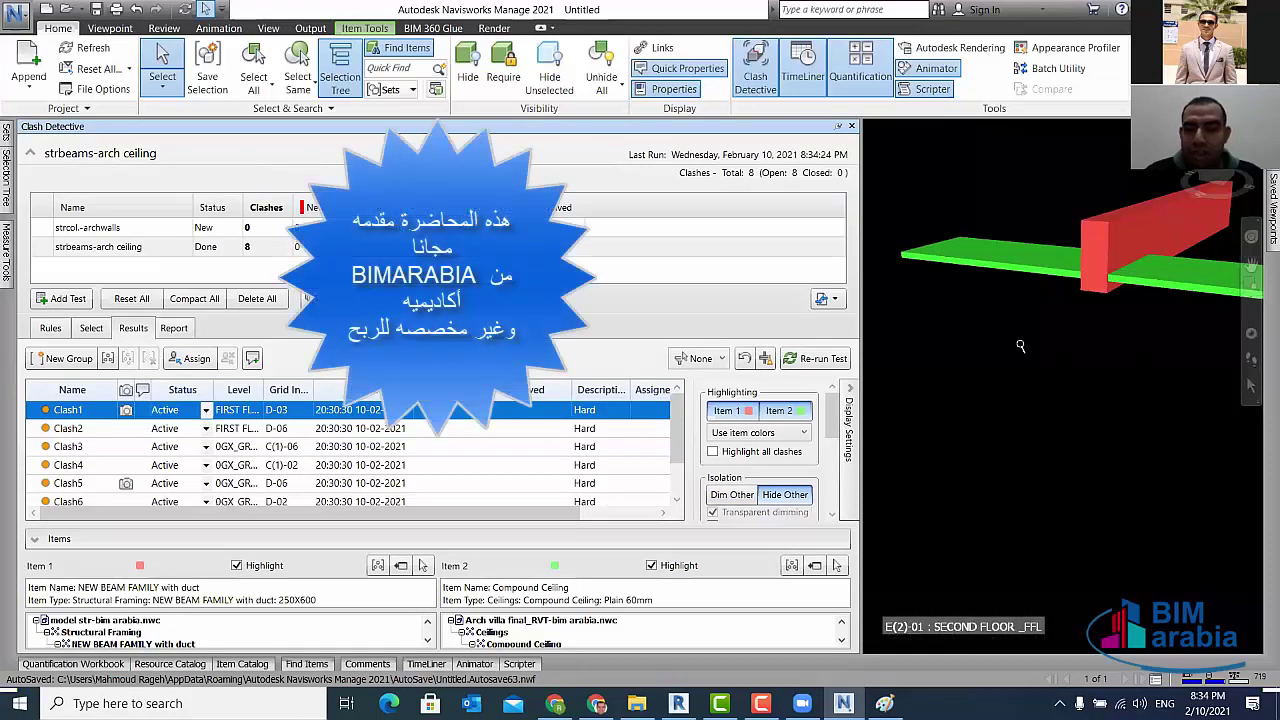
scroll(1022, 336, down, 1)
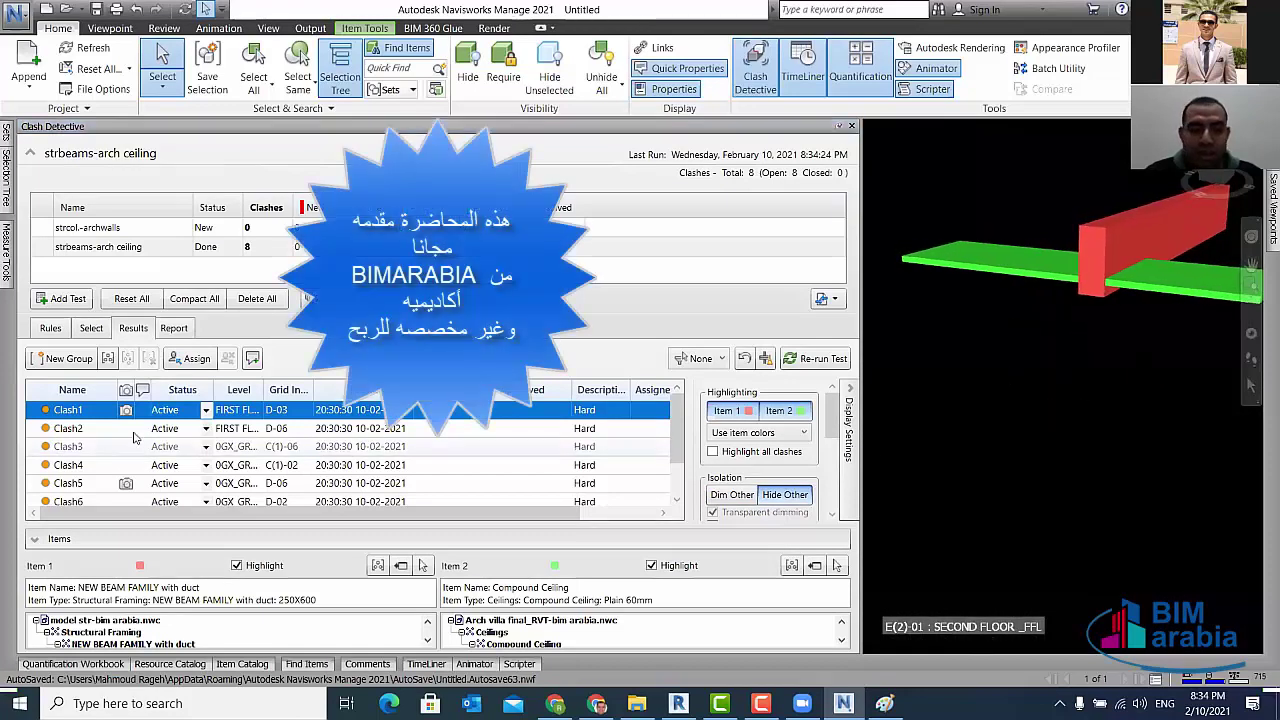
click(85, 429)
click(79, 447)
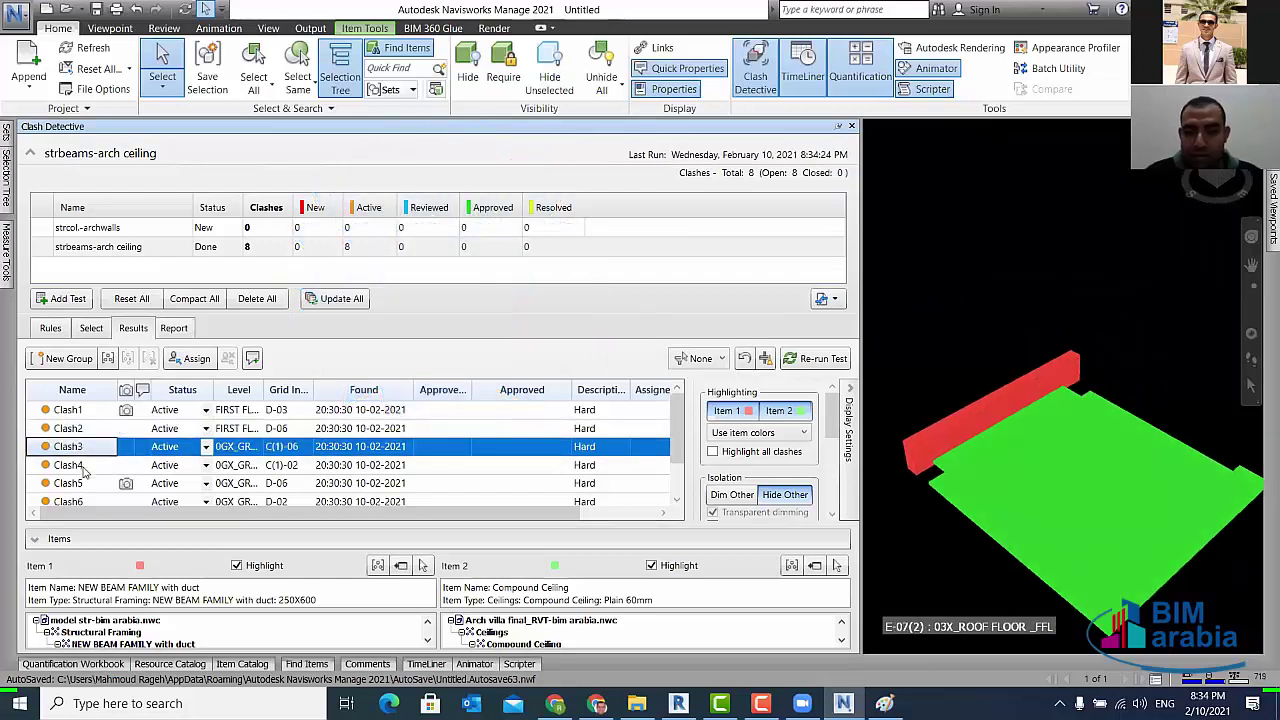
click(84, 468)
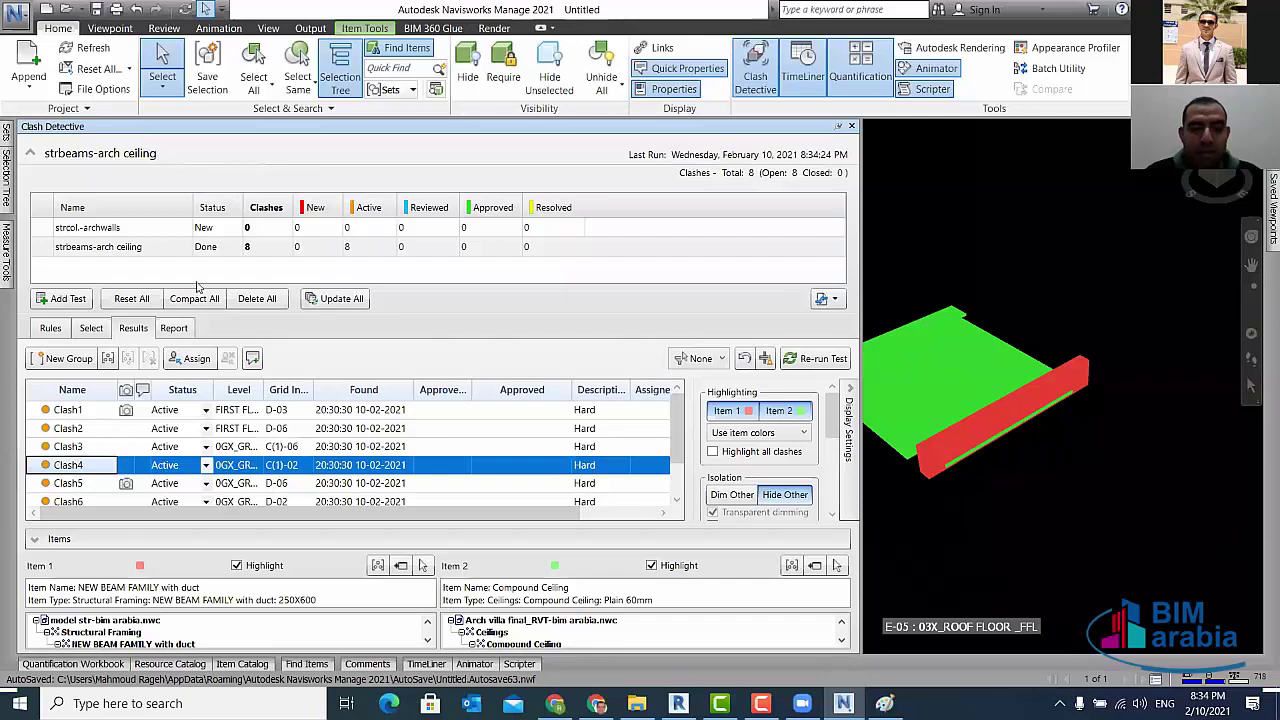
click(262, 300)
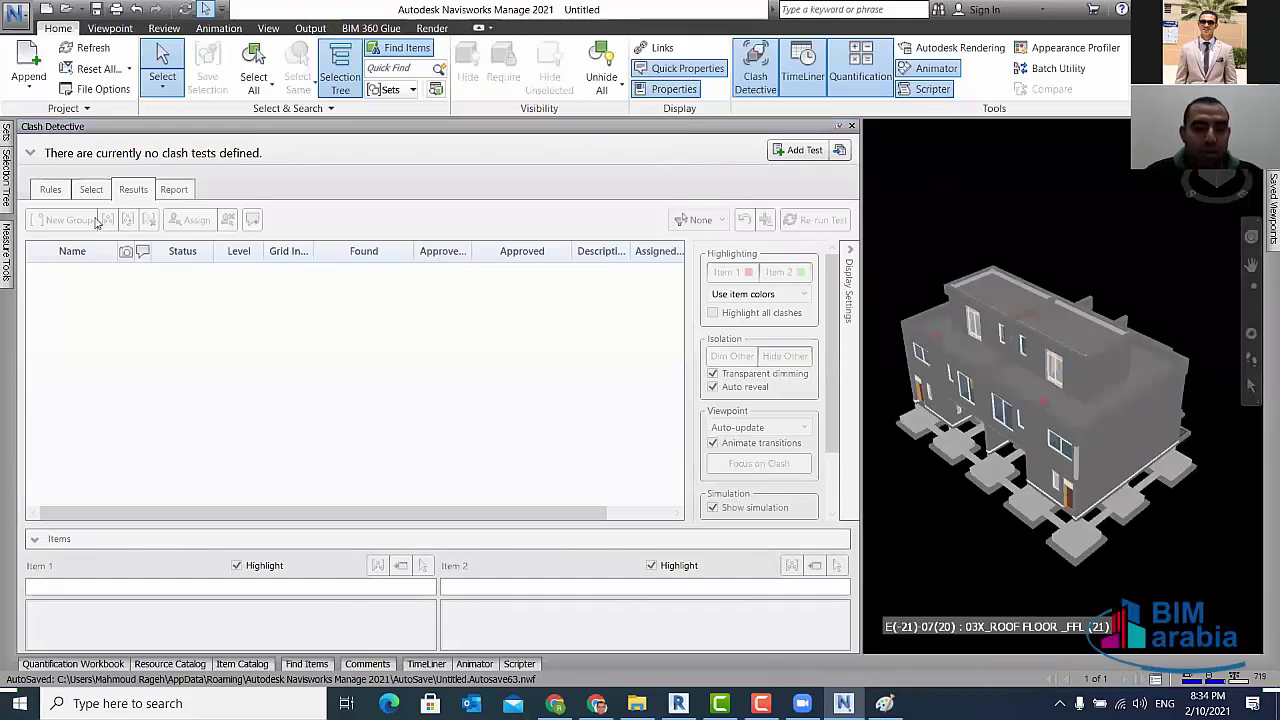
click(30, 152)
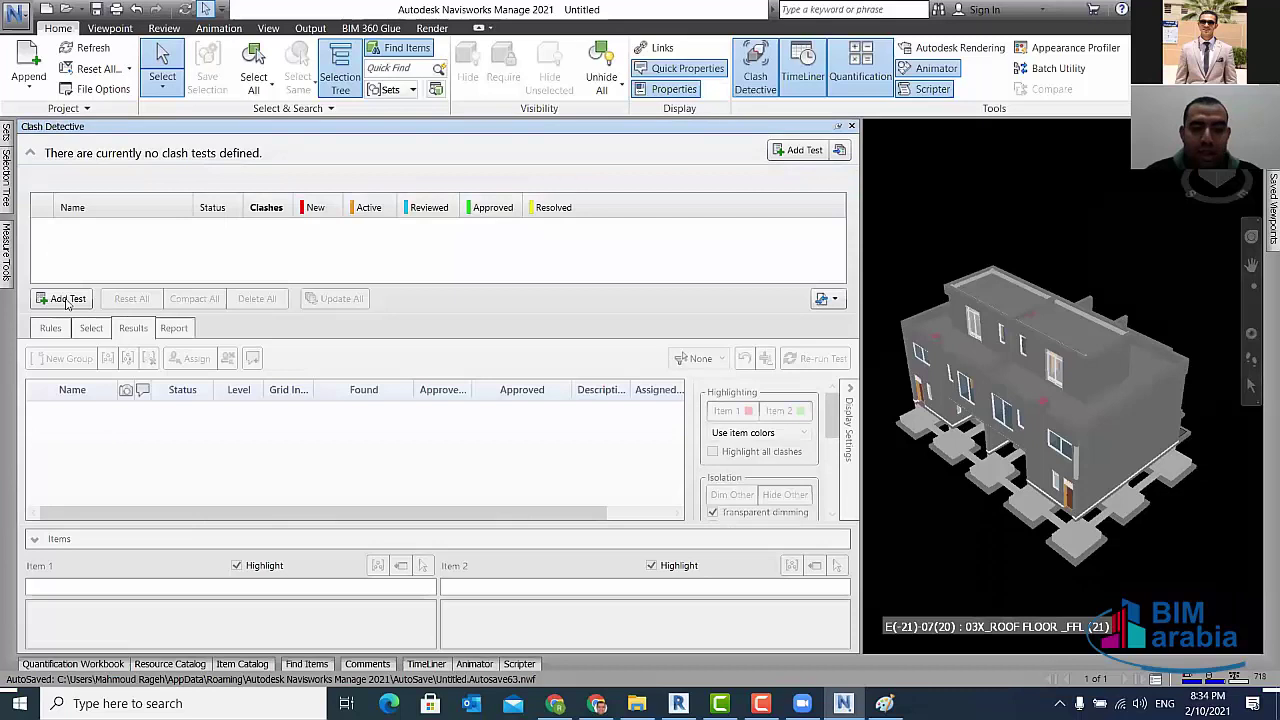
- Add a new clash test and name it strbeam-arch ceiling
click(67, 300)
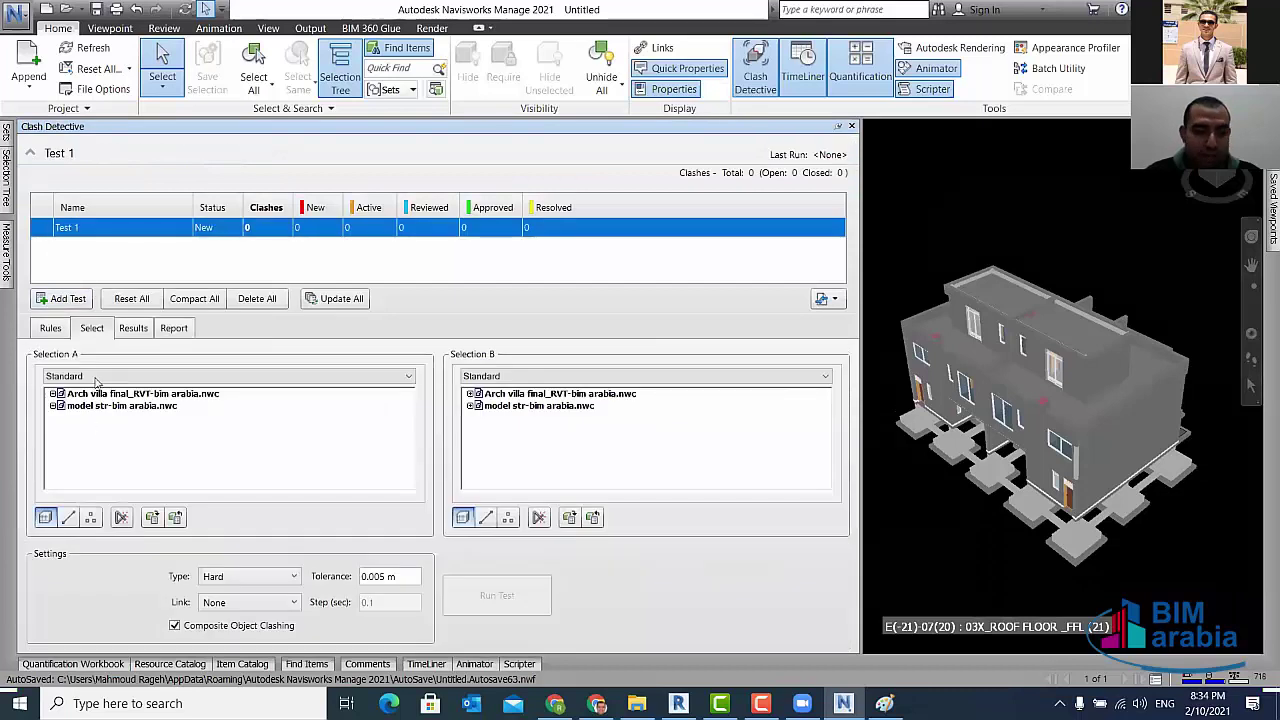
click(92, 227)
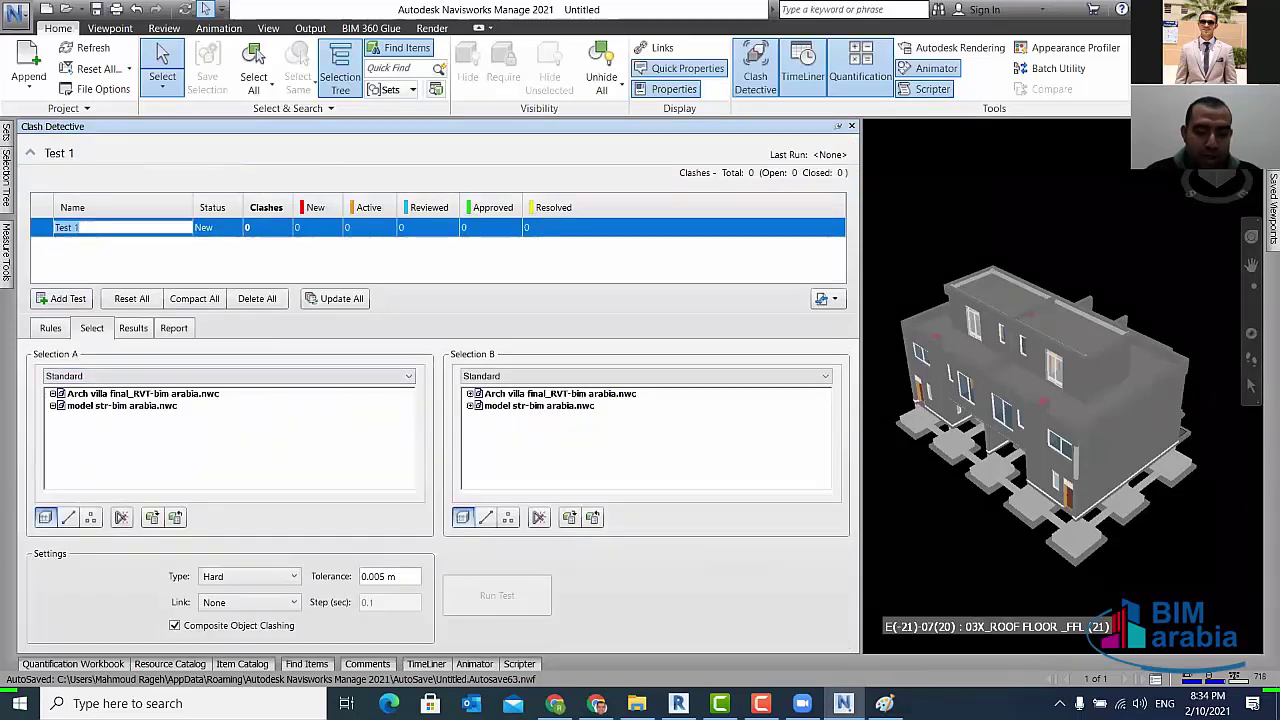
text(str)
text(uct)
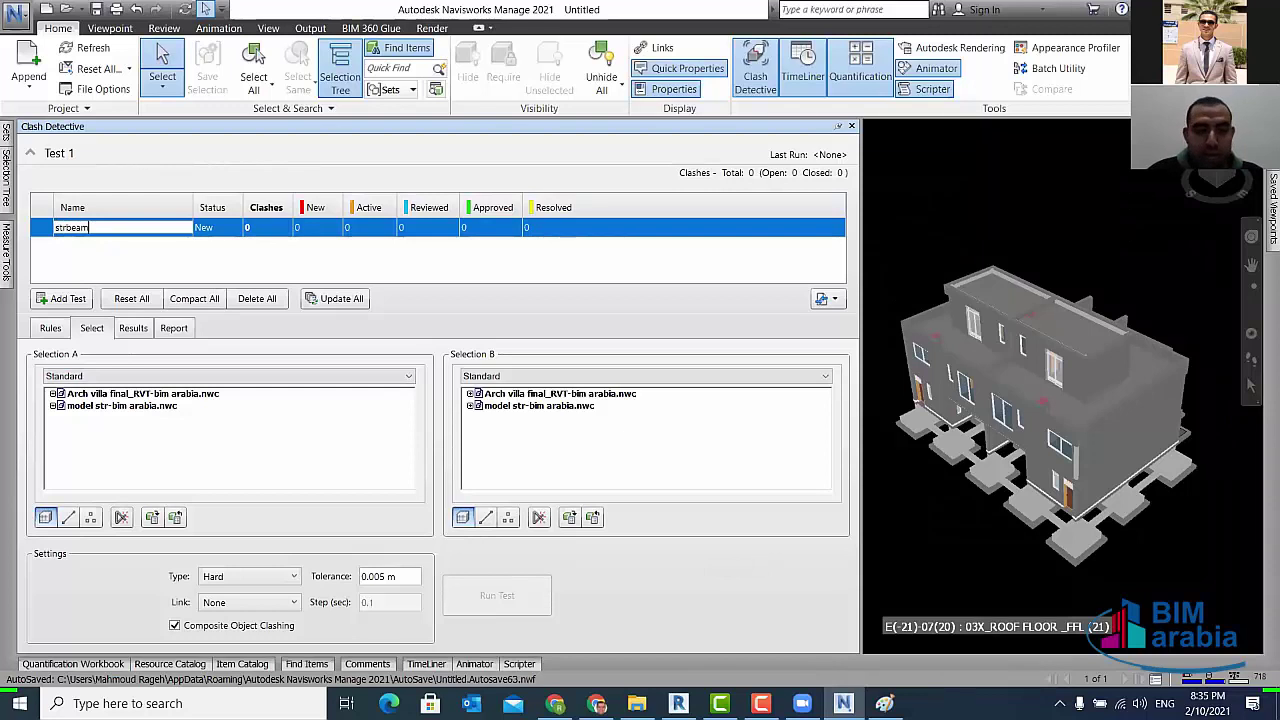
text(-arch ceil)
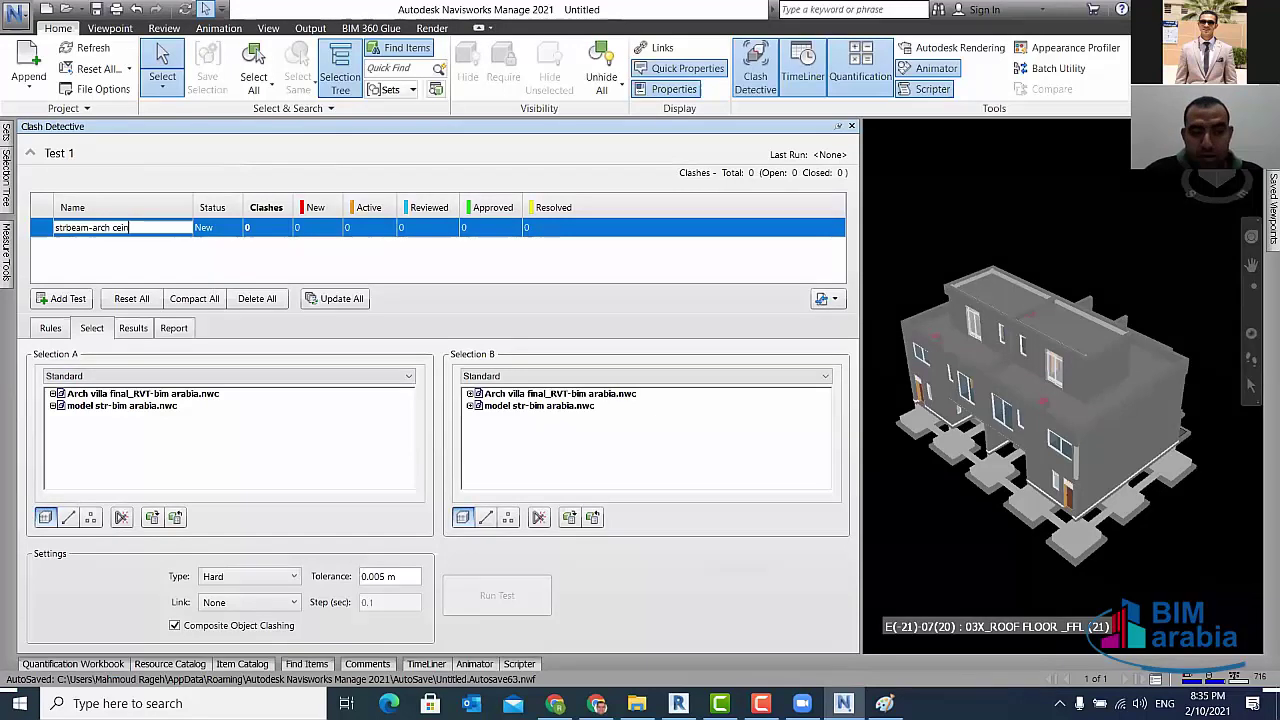
key(BackSpace)
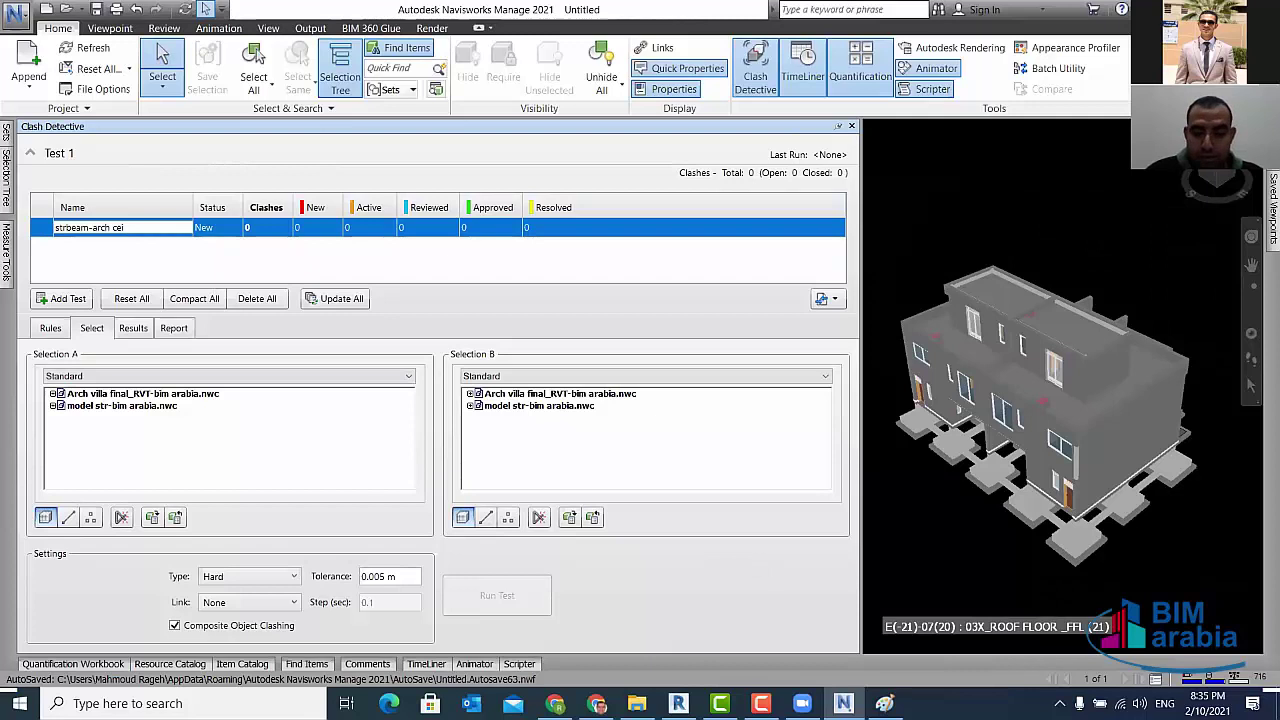
text(ling)
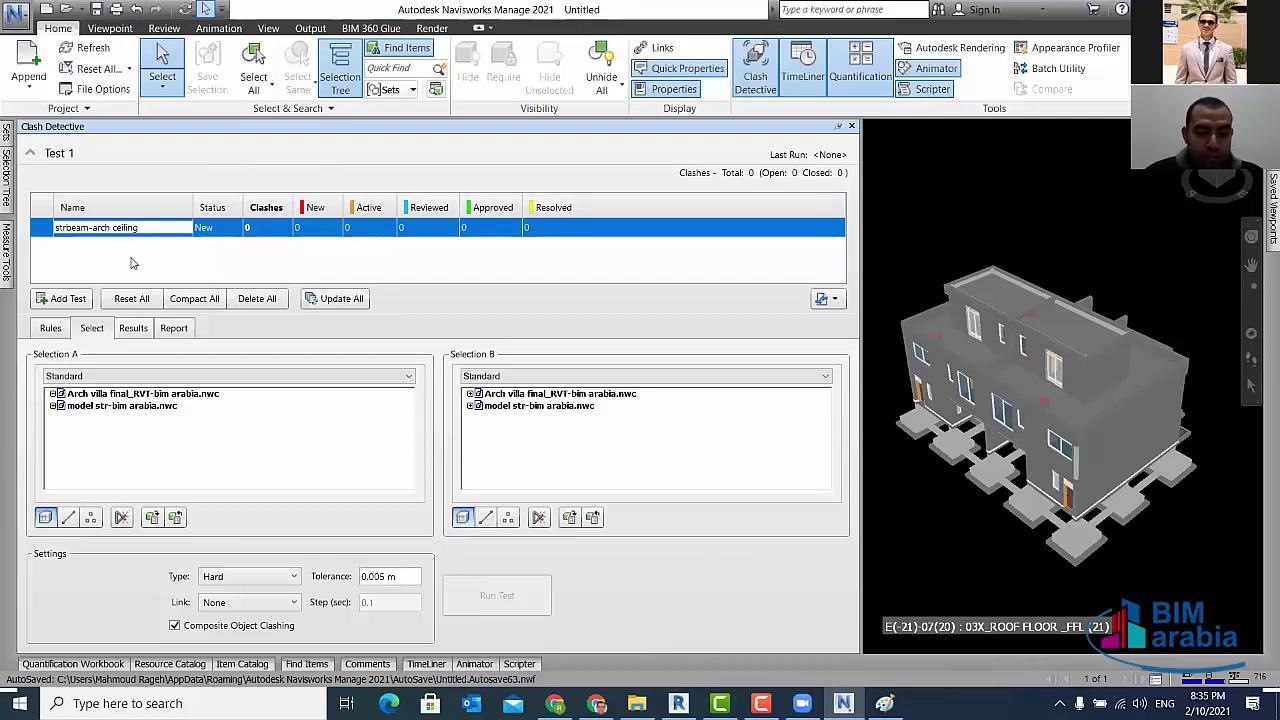
- Set Structural Framing as Selection A and Ceilings as Selection B
click(53, 406)
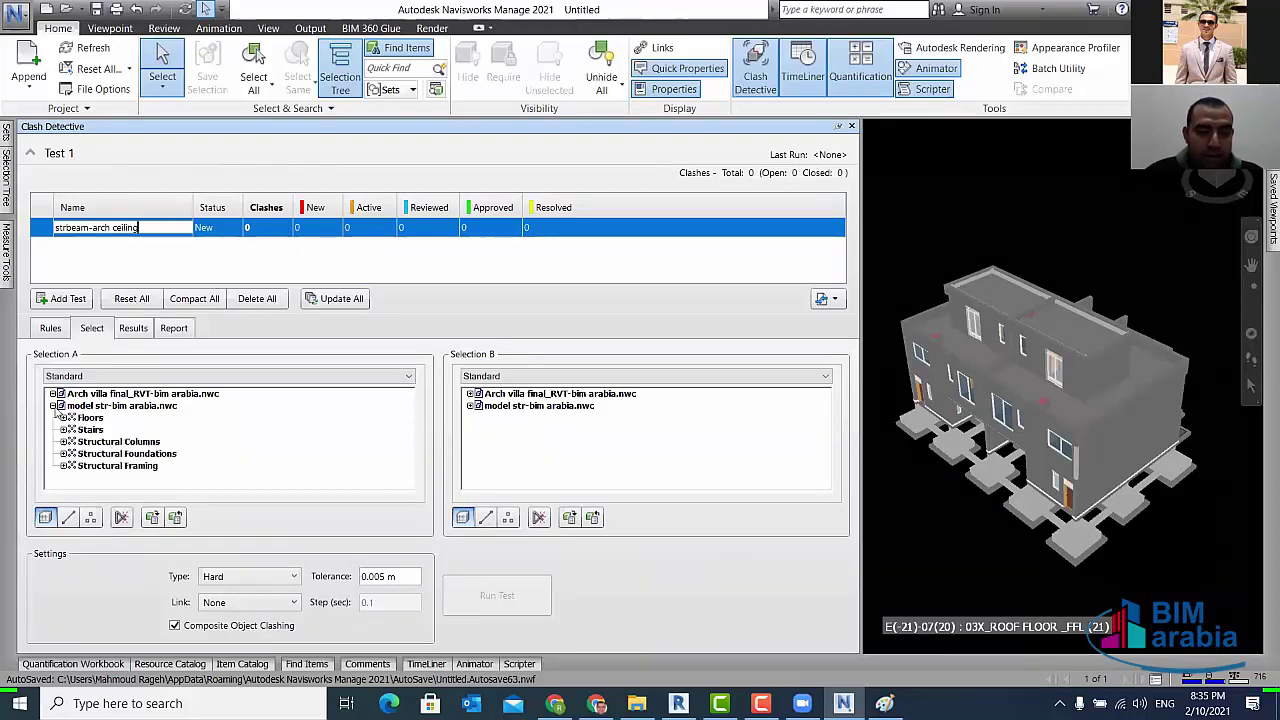
click(115, 466)
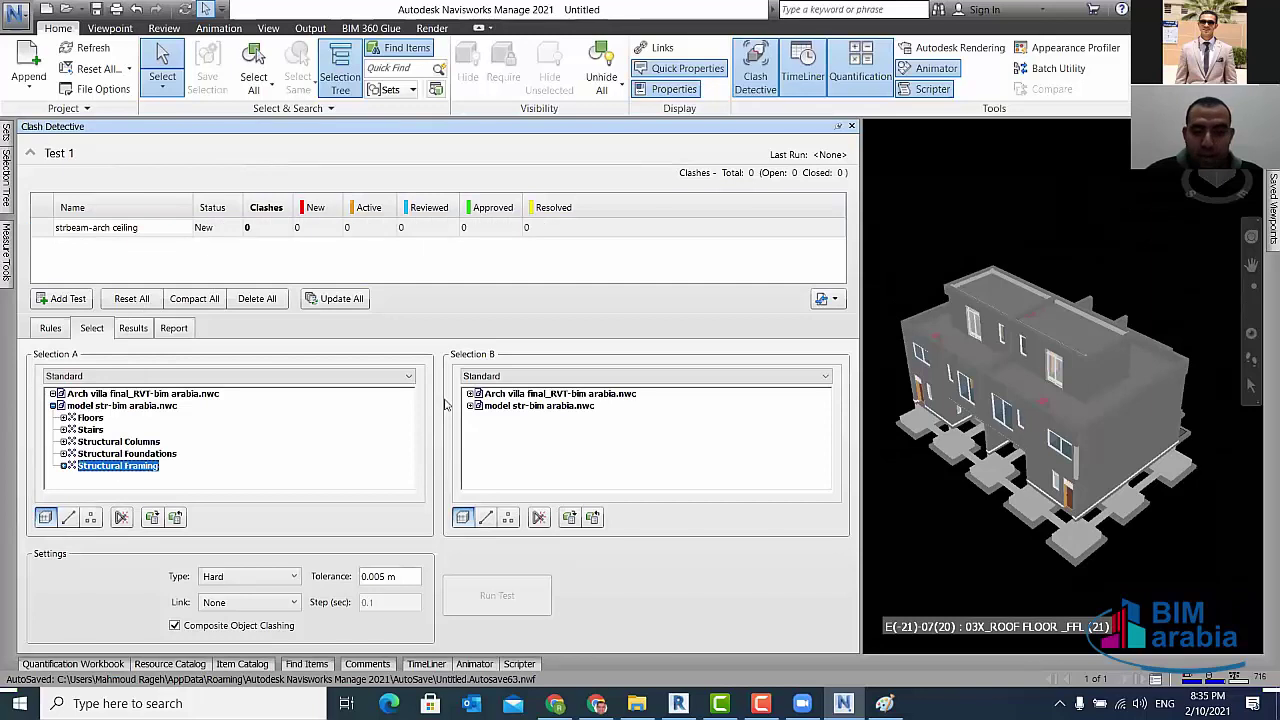
click(474, 394)
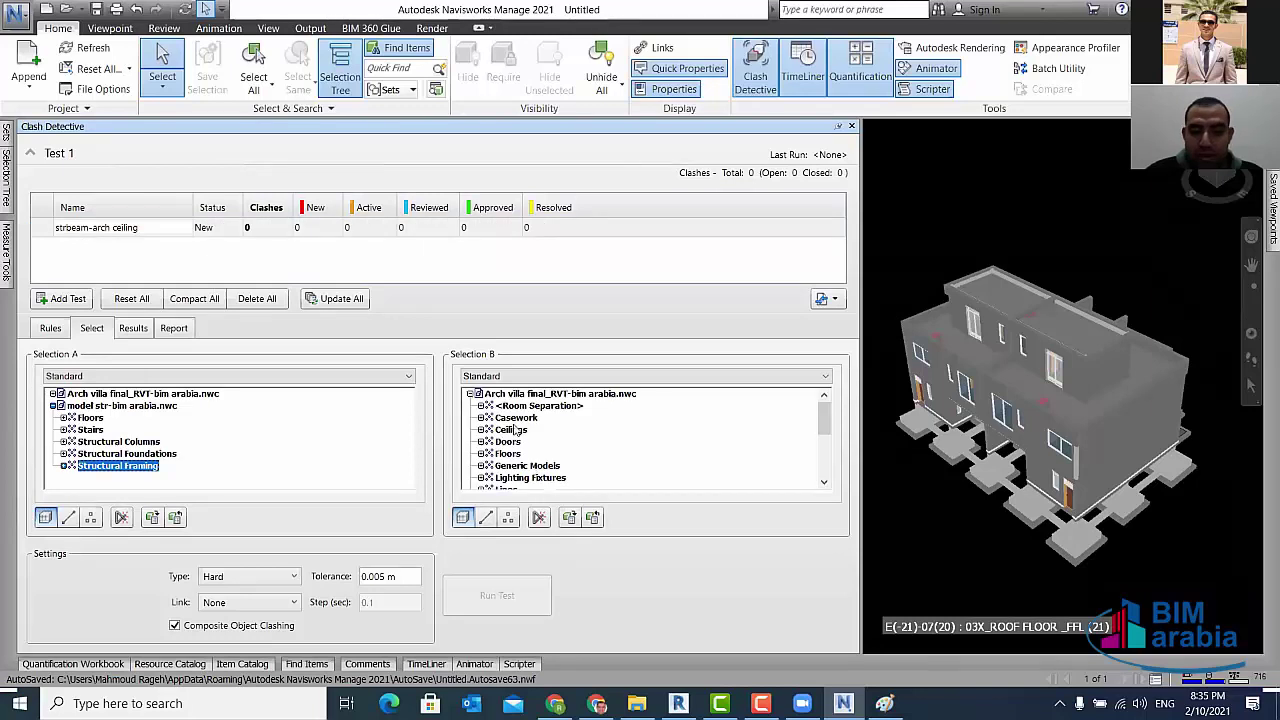
click(511, 430)
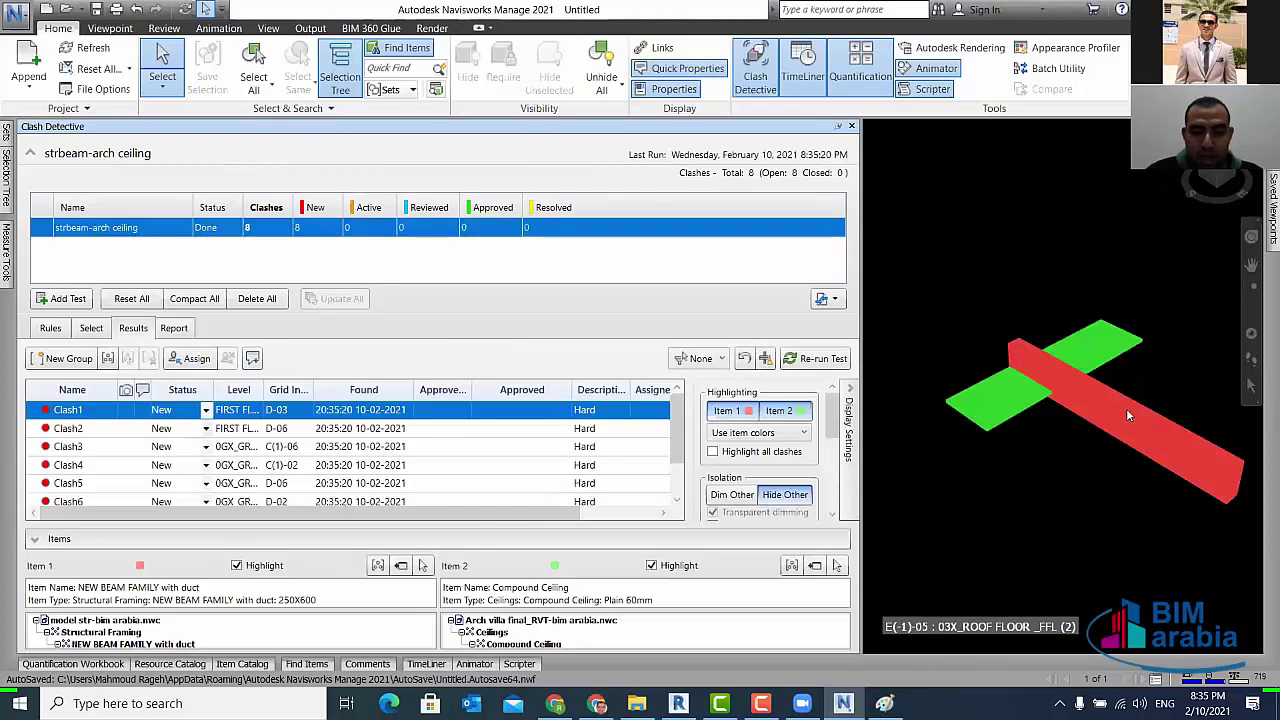
- Step through the results and view Clash1 and Clash2, each beam-ceiling conflict shown alone
key(Down)
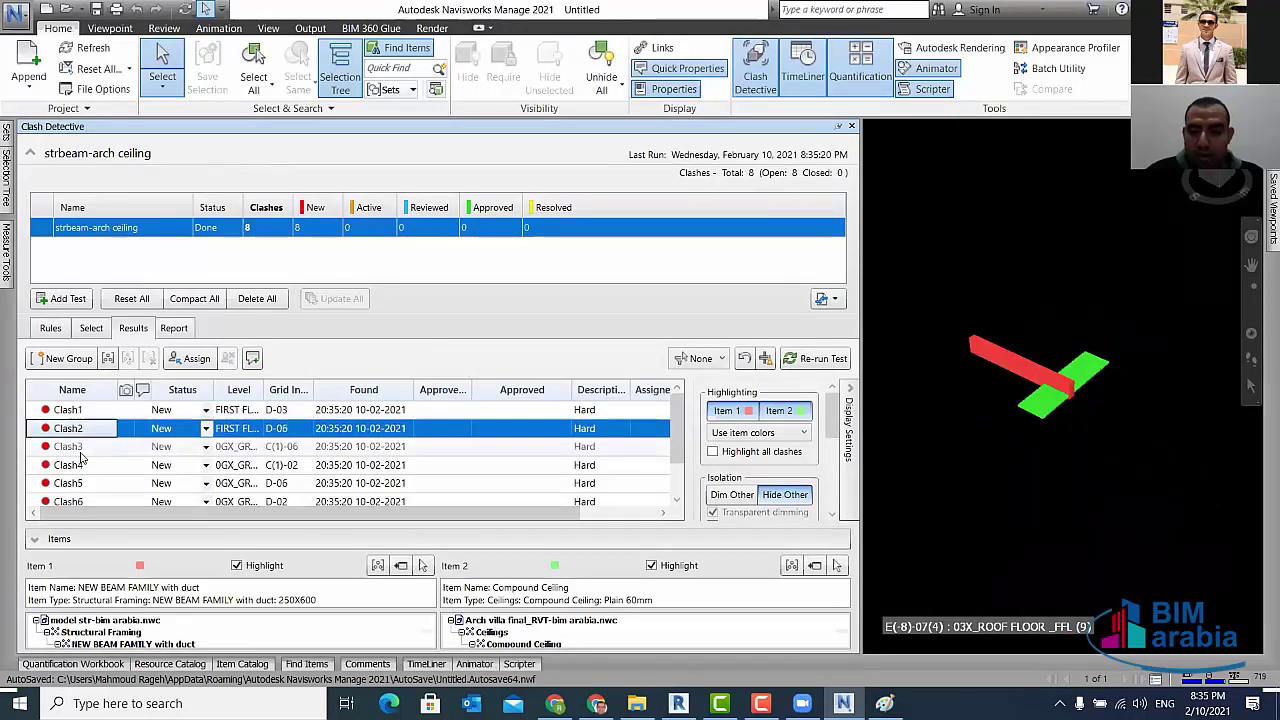
key(Down)
key(Down)
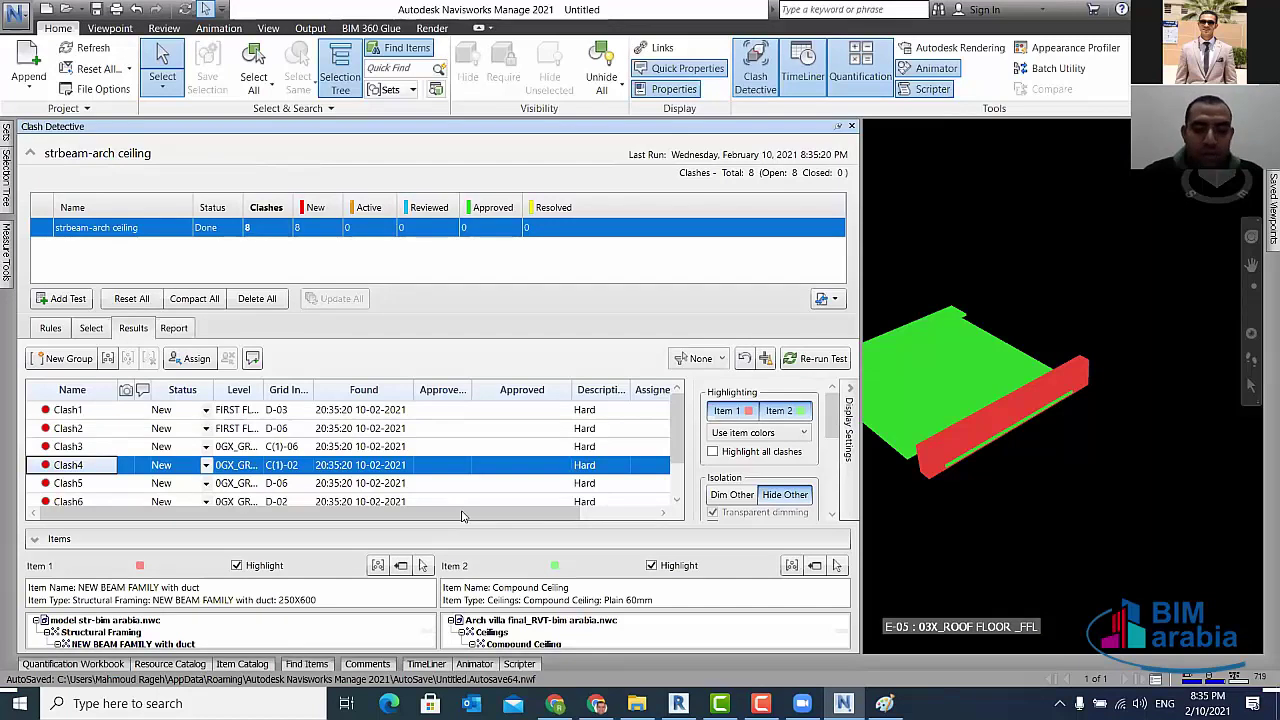
drag(545, 515, 431, 520)
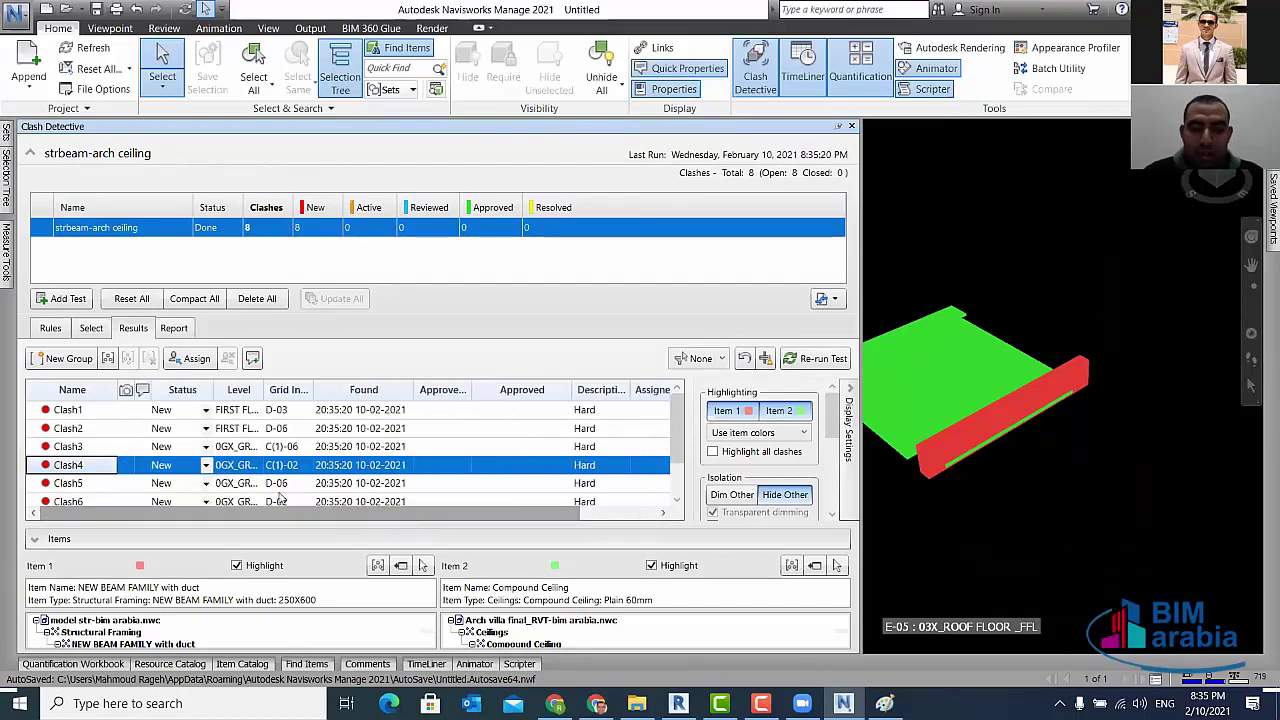
click(68, 410)
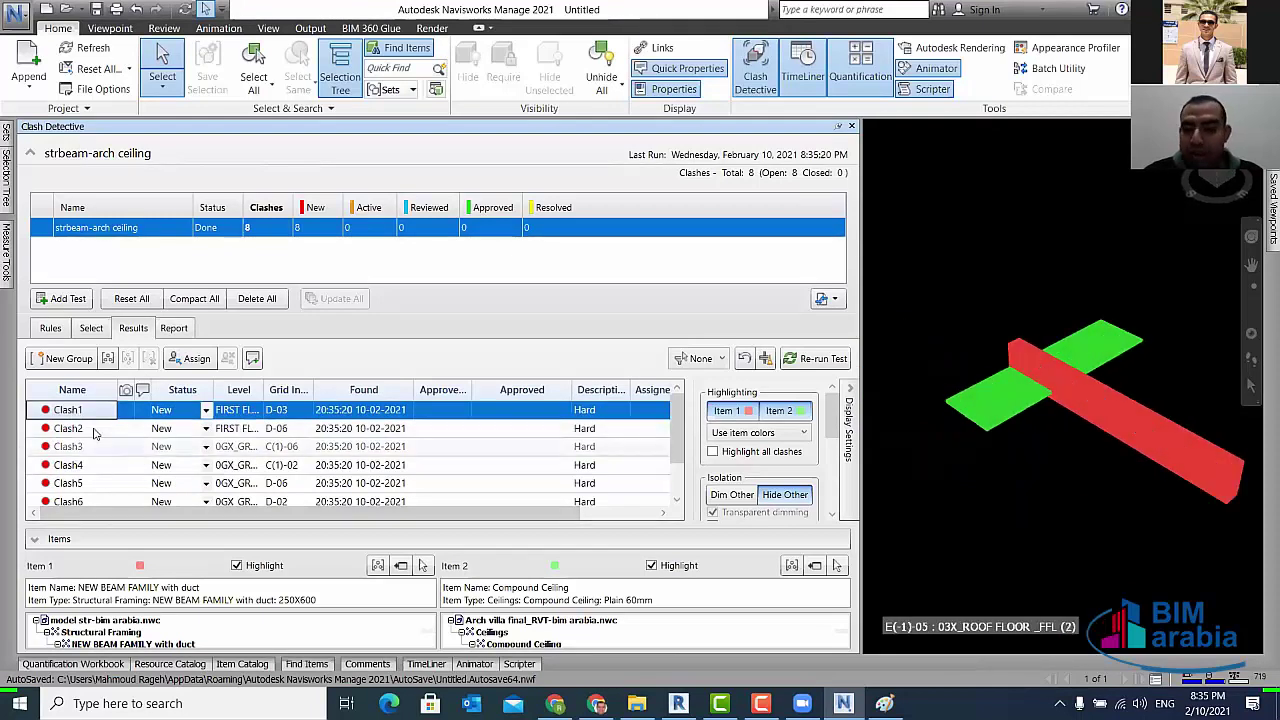
click(94, 429)
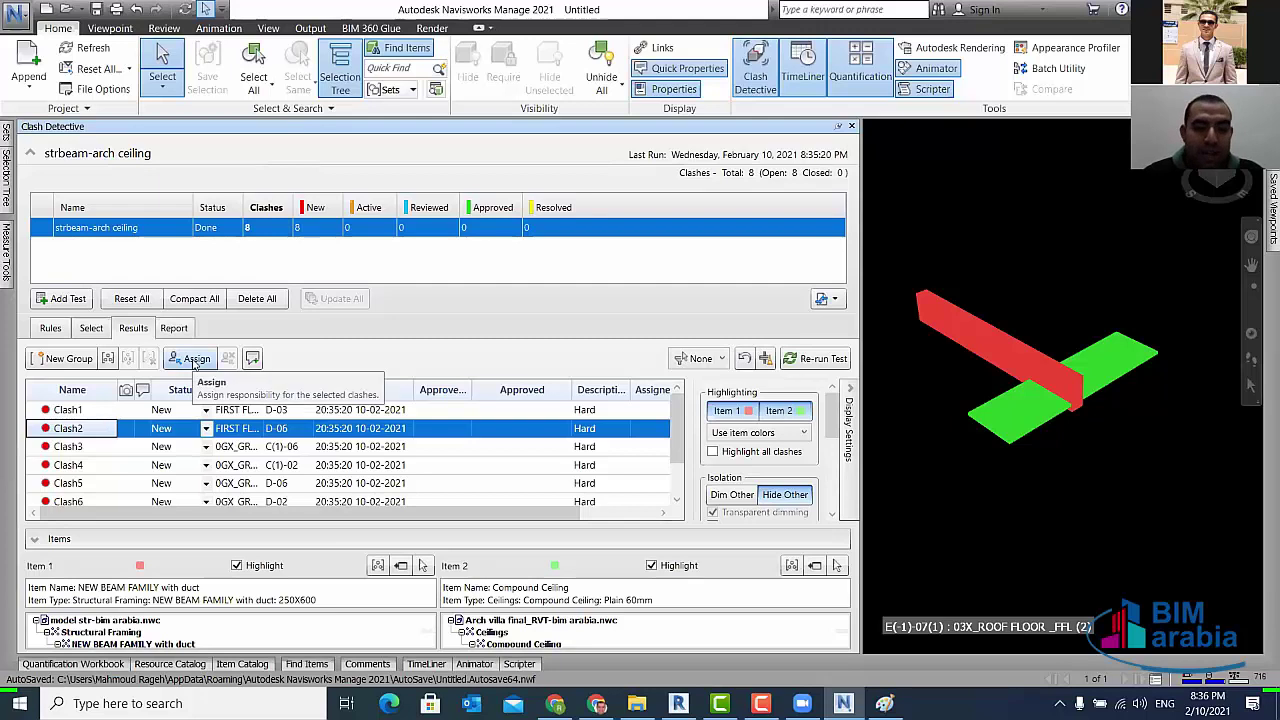
- Assign Clash2 to Arch
click(194, 362)
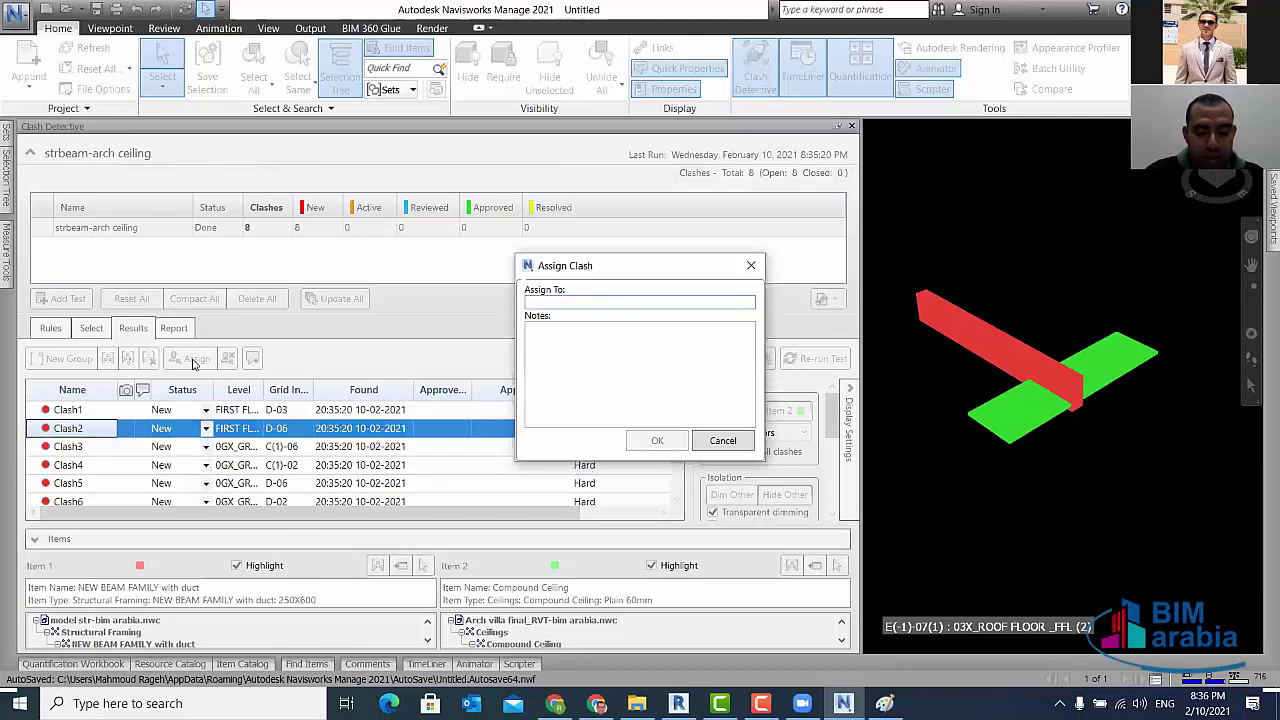
text(Arch)
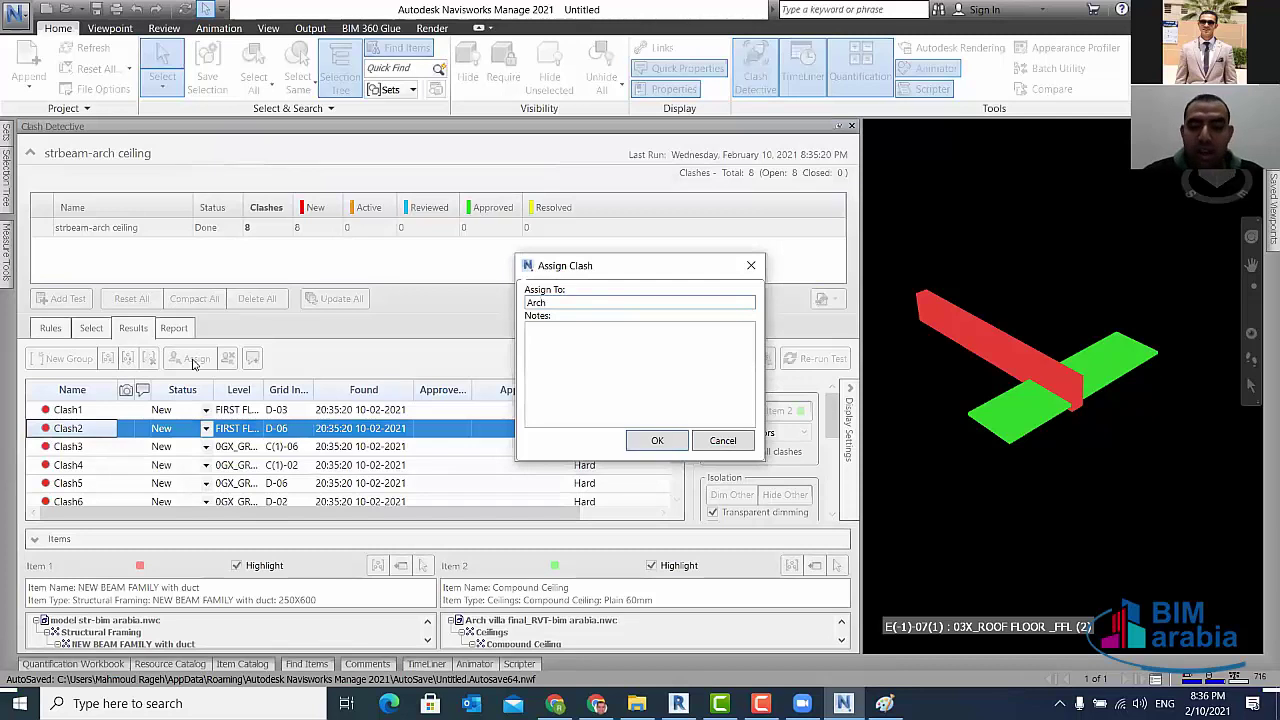
click(656, 441)
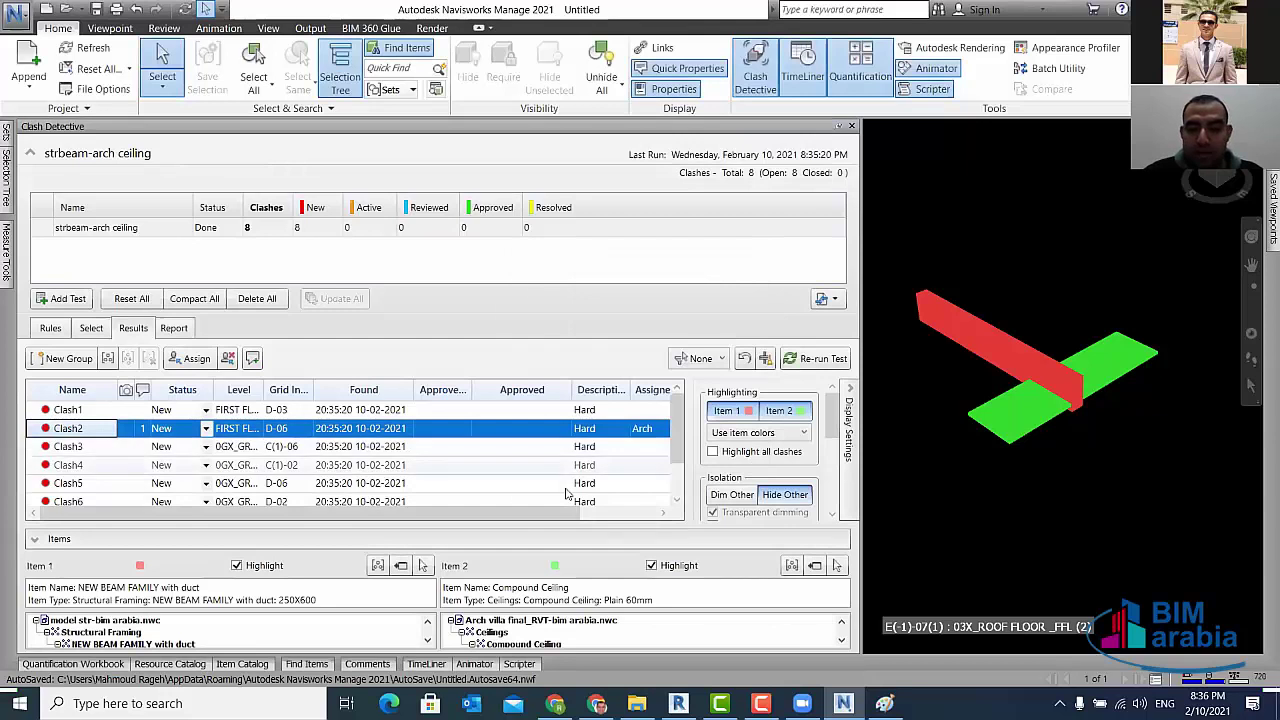
- Widen the Grid Intersection and Level columns of the clash results
drag(575, 515, 688, 520)
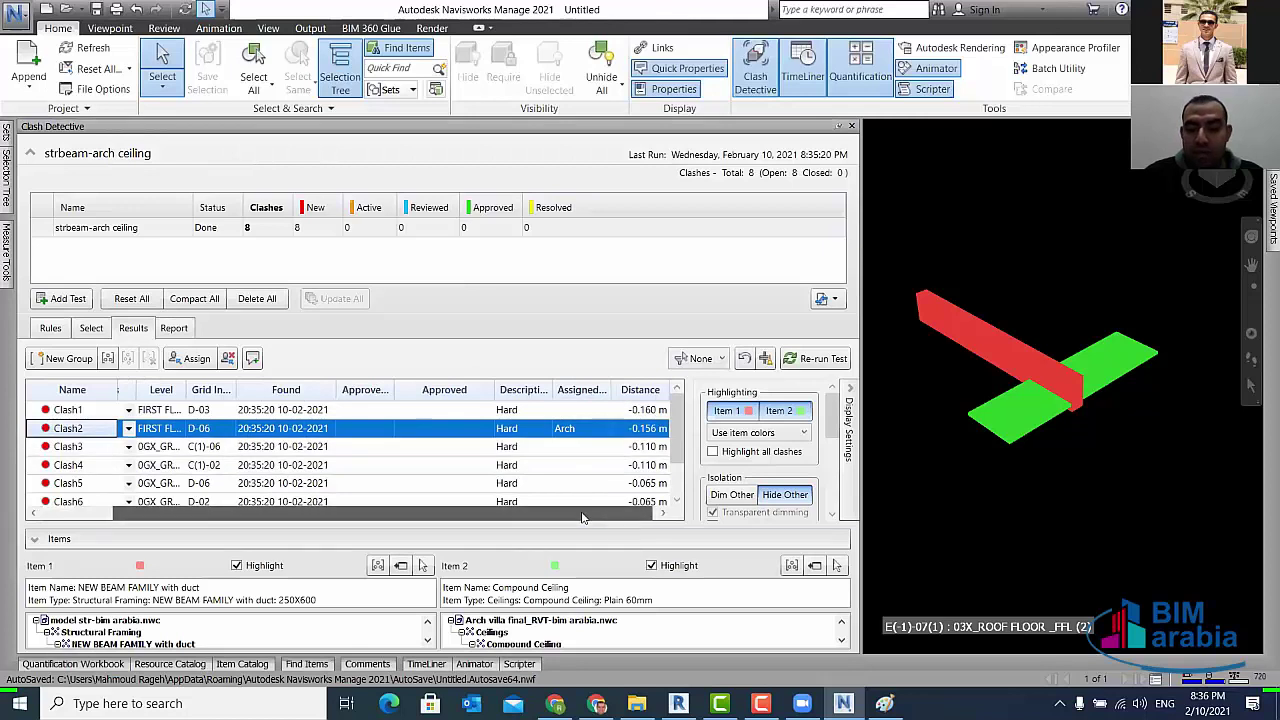
drag(583, 517, 448, 522)
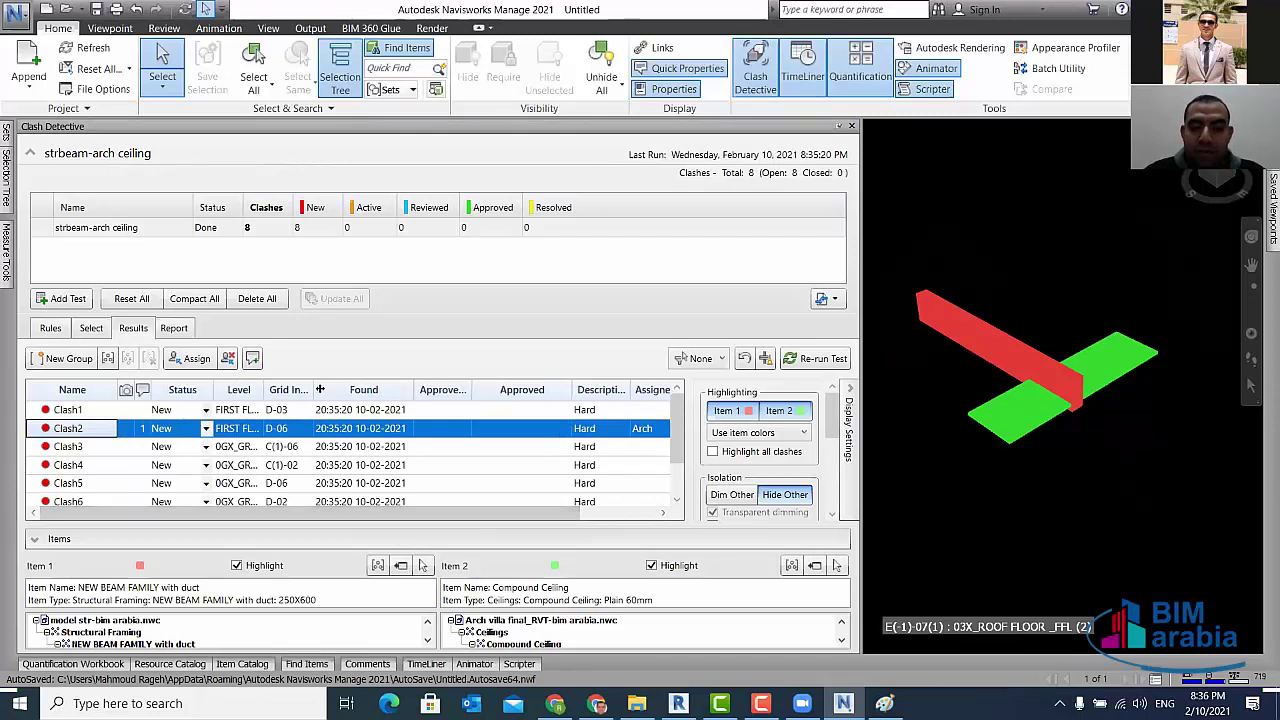
drag(318, 389, 385, 389)
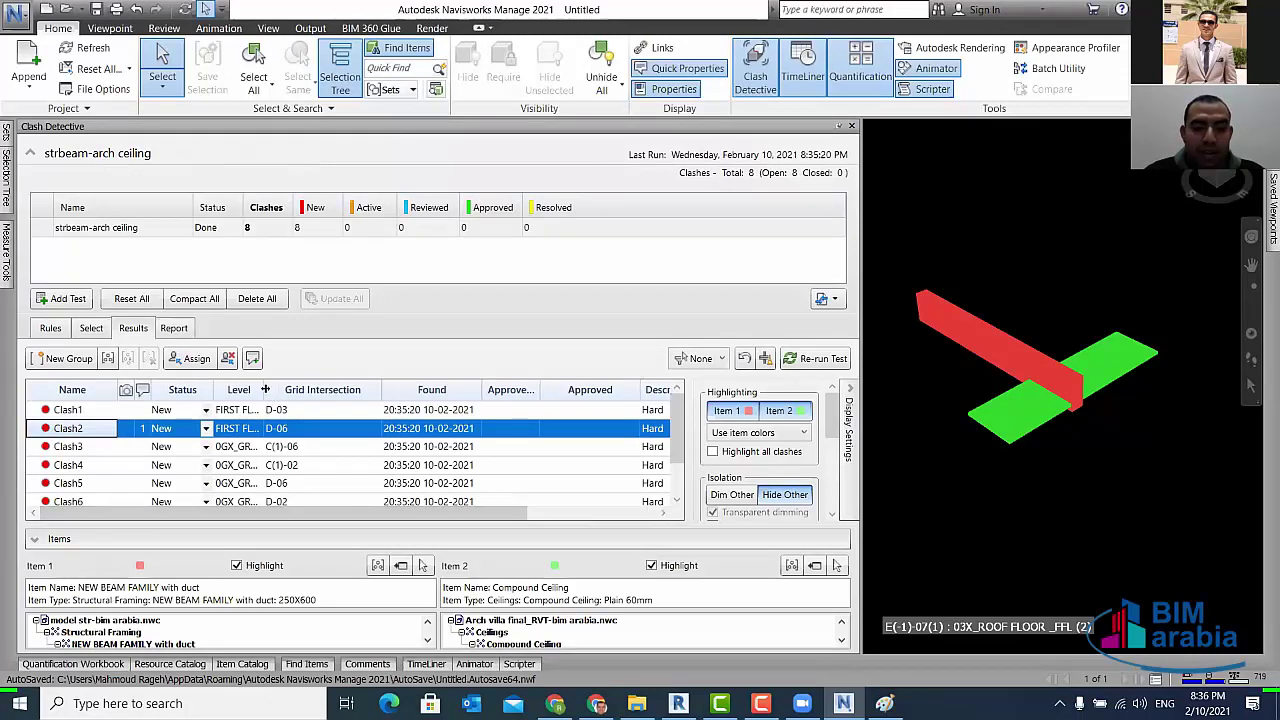
drag(282, 389, 364, 389)
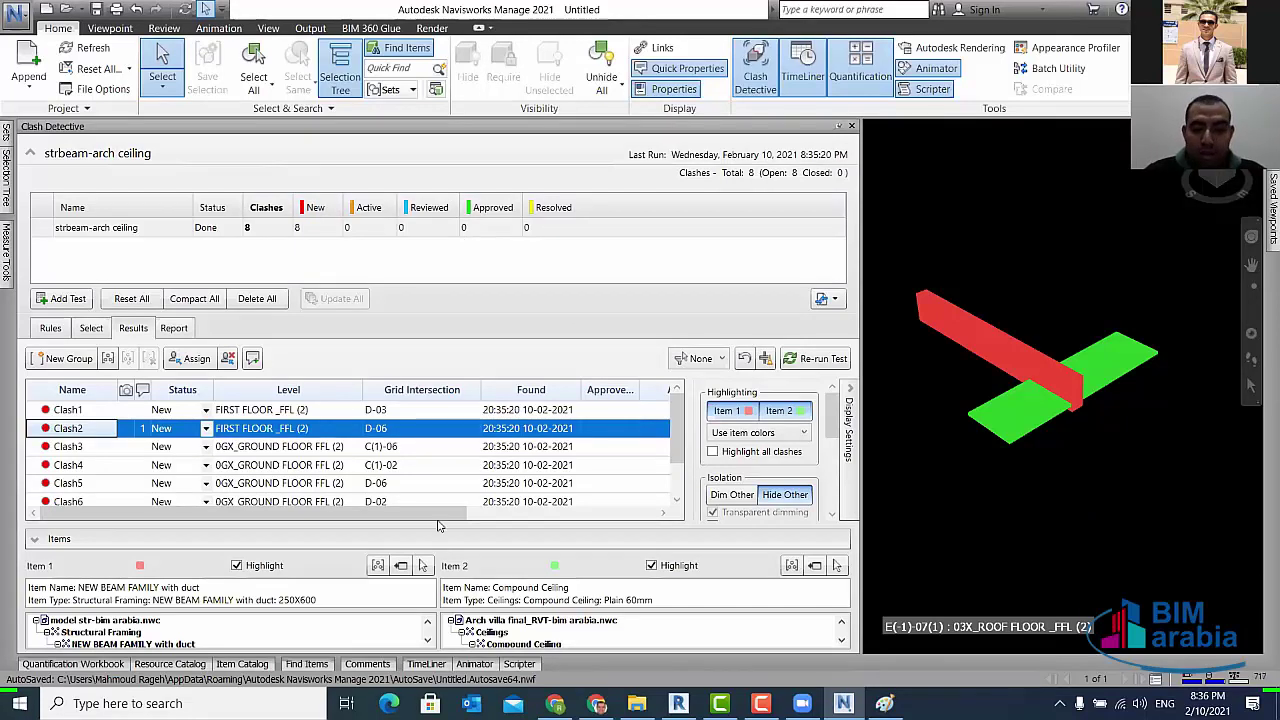
drag(437, 513, 611, 513)
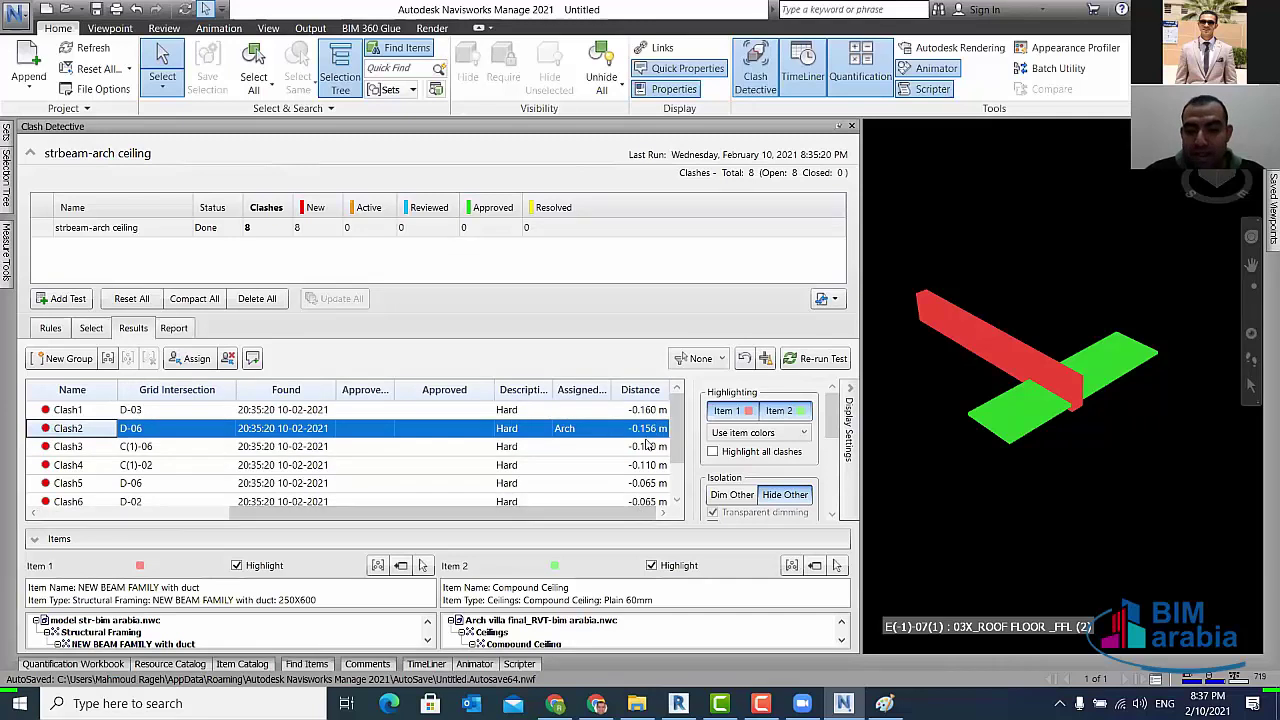
drag(592, 515, 403, 518)
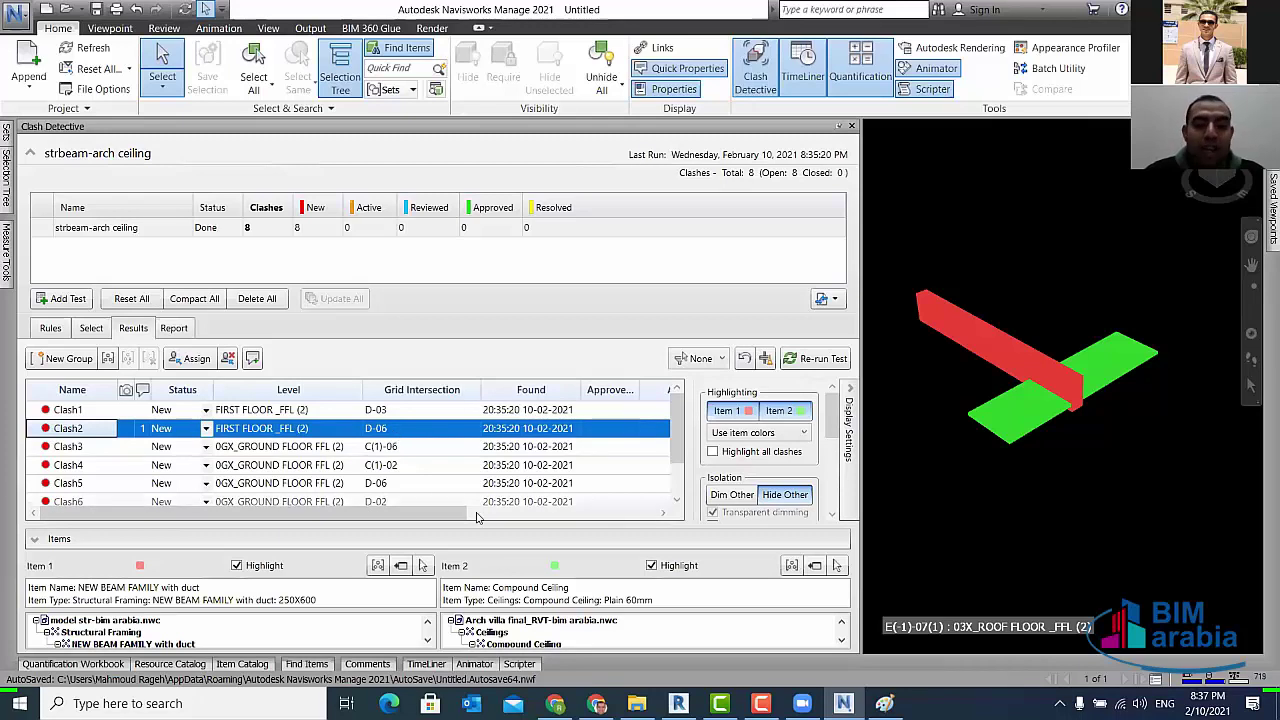
drag(238, 513, 430, 518)
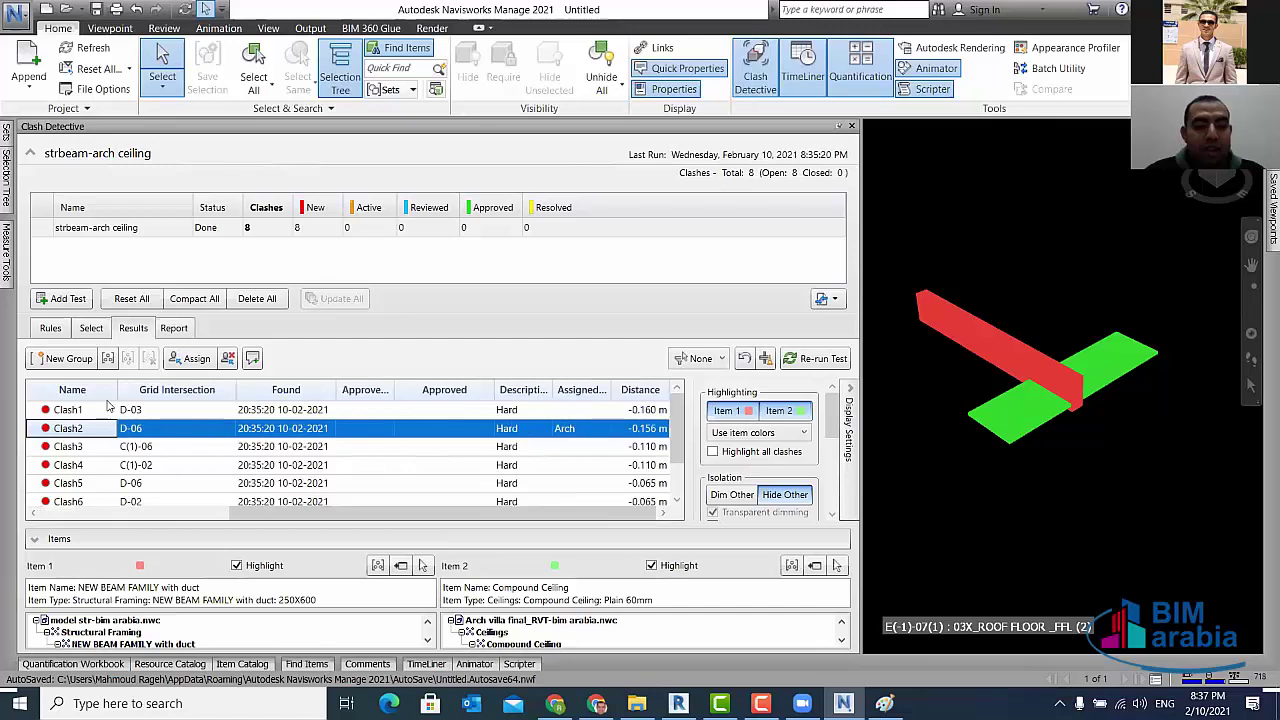
- Open the Choose Columns dialog from the results table's header menu
right_click(650, 396)
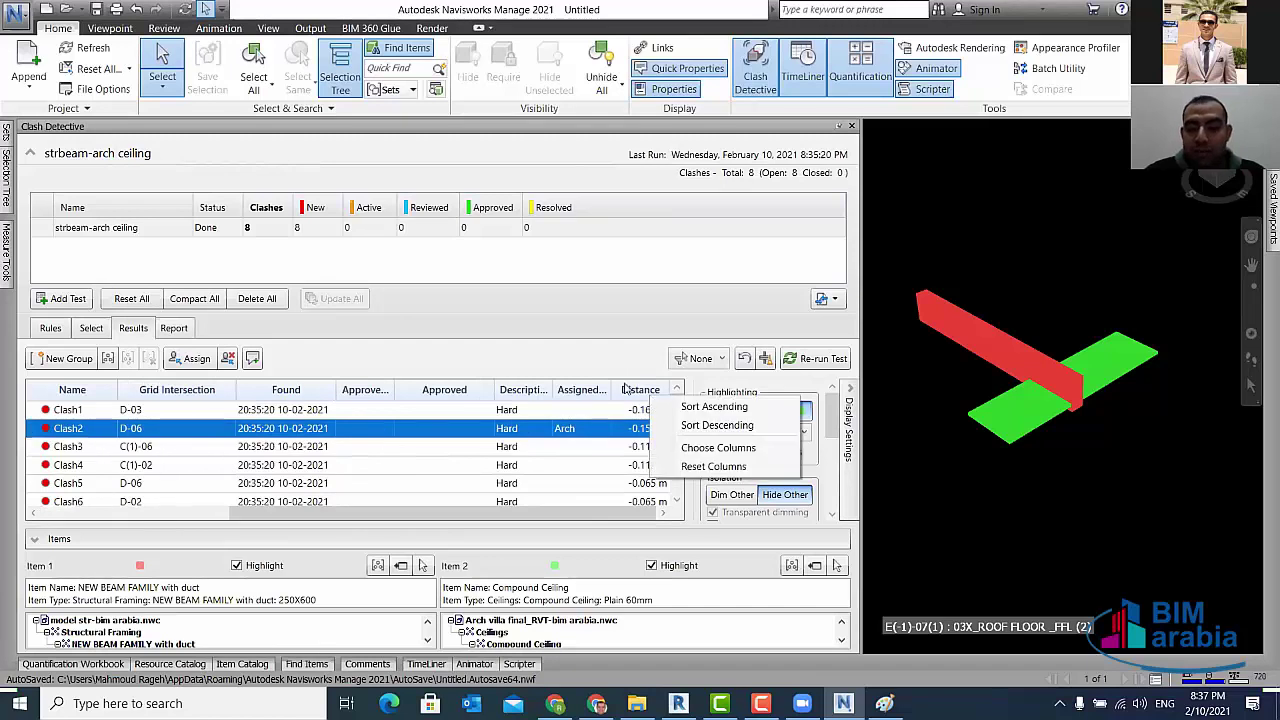
click(686, 427)
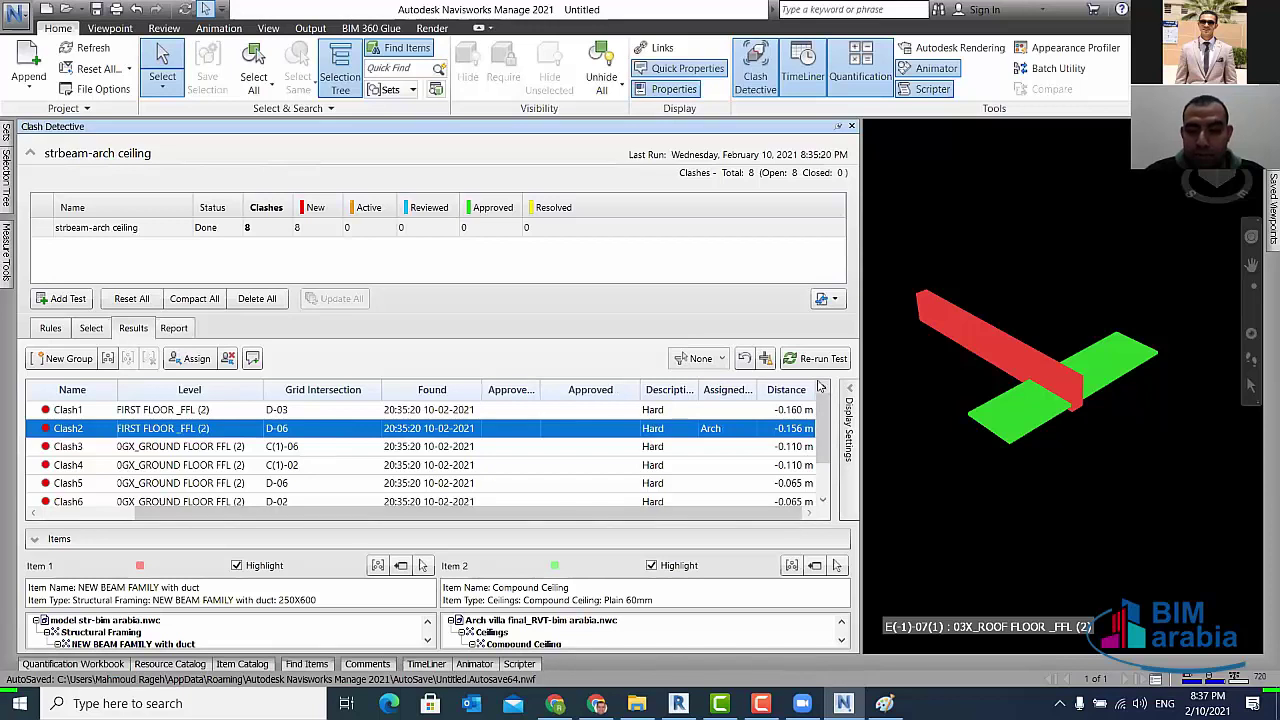
right_click(818, 385)
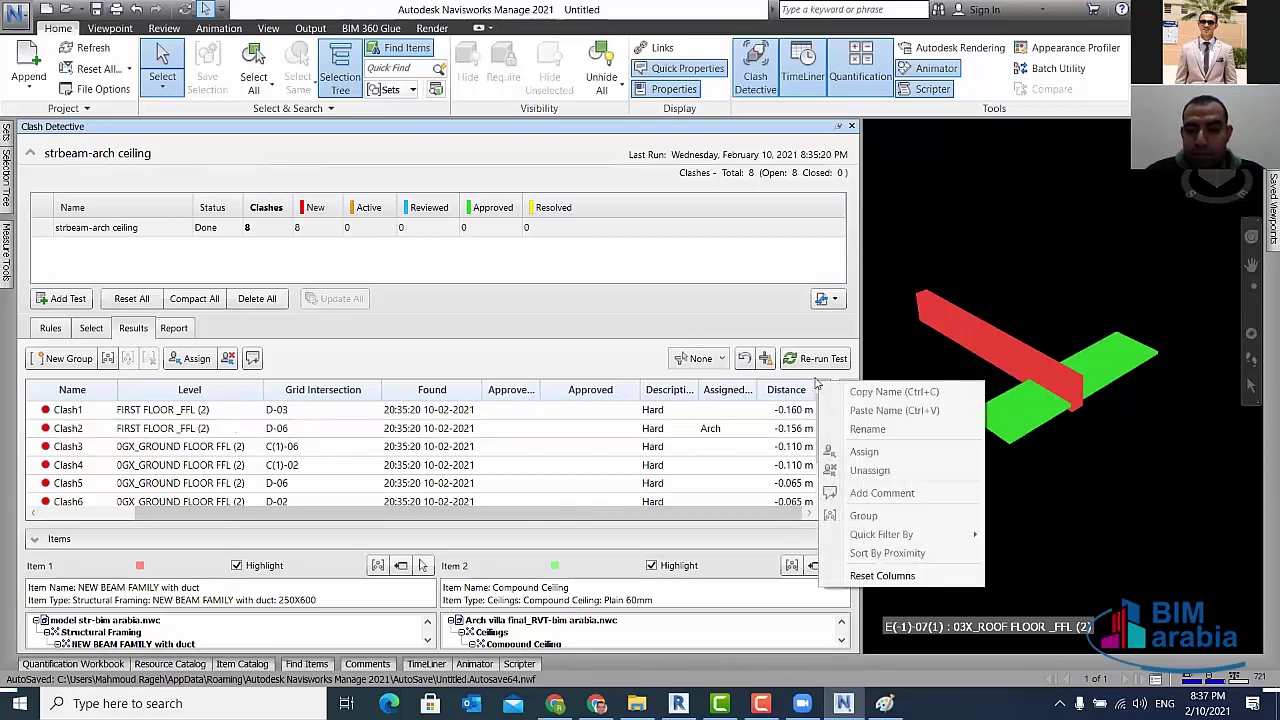
click(810, 386)
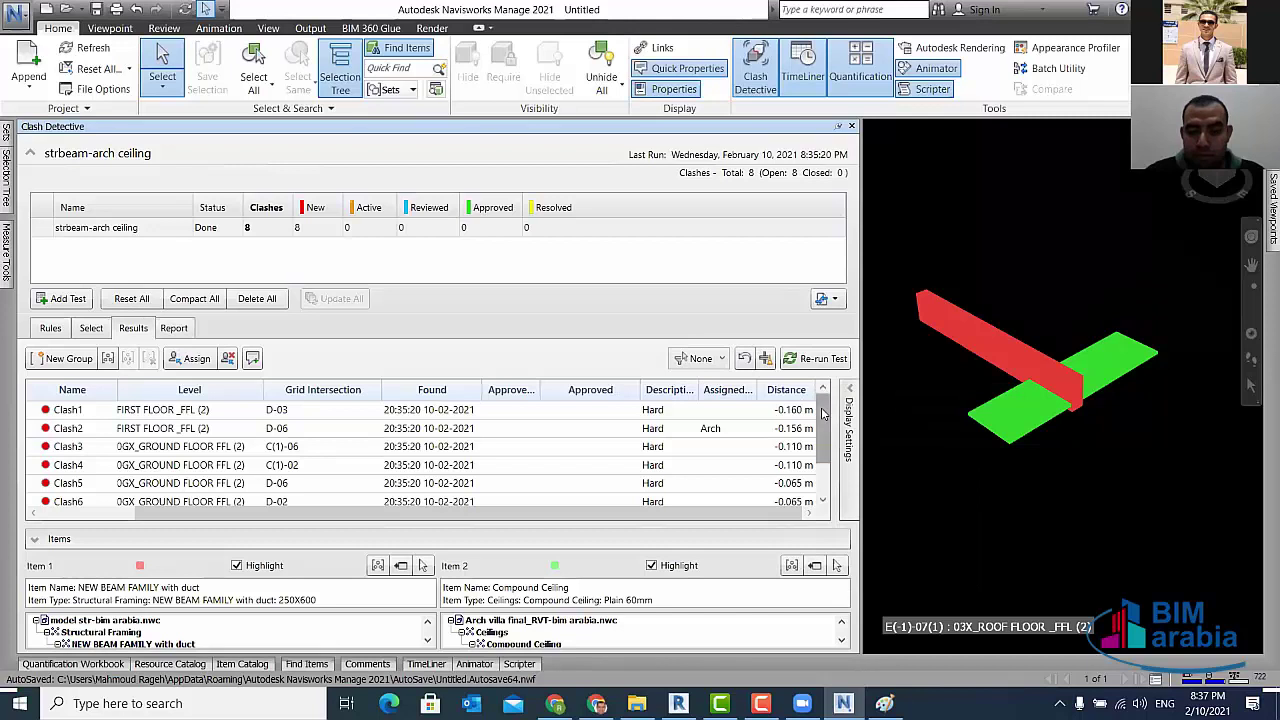
right_click(817, 410)
click(295, 362)
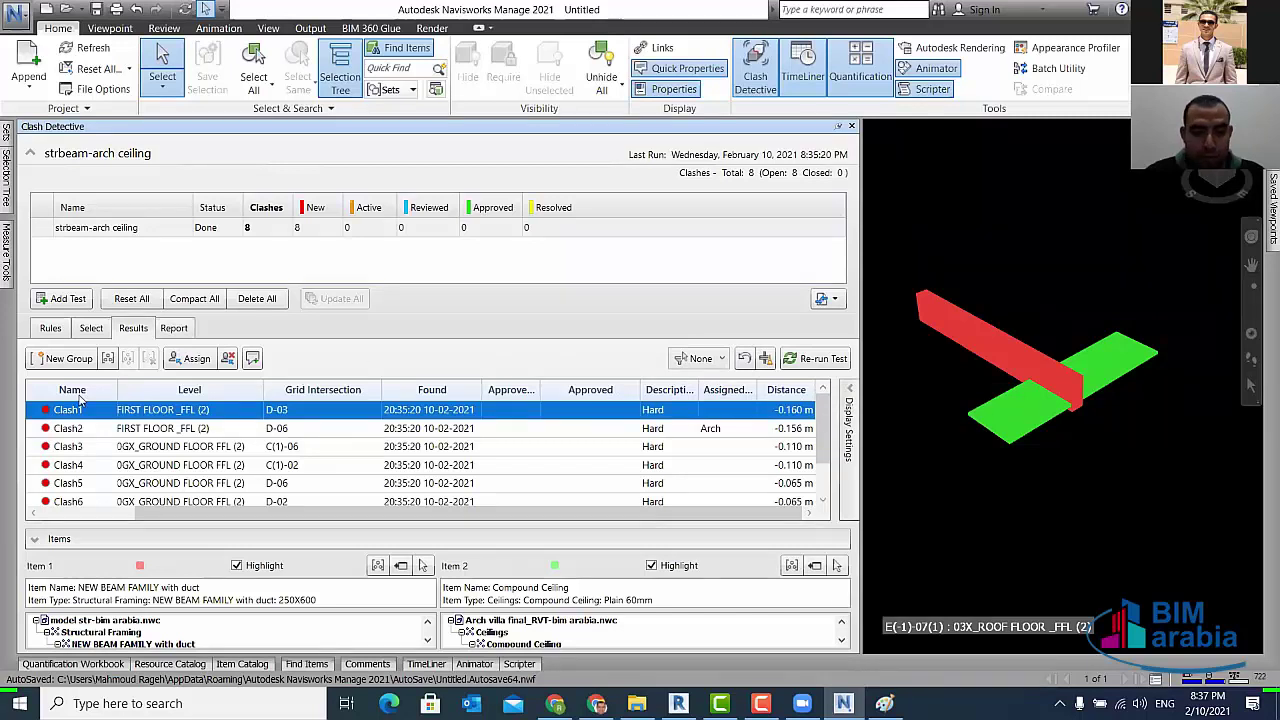
right_click(82, 398)
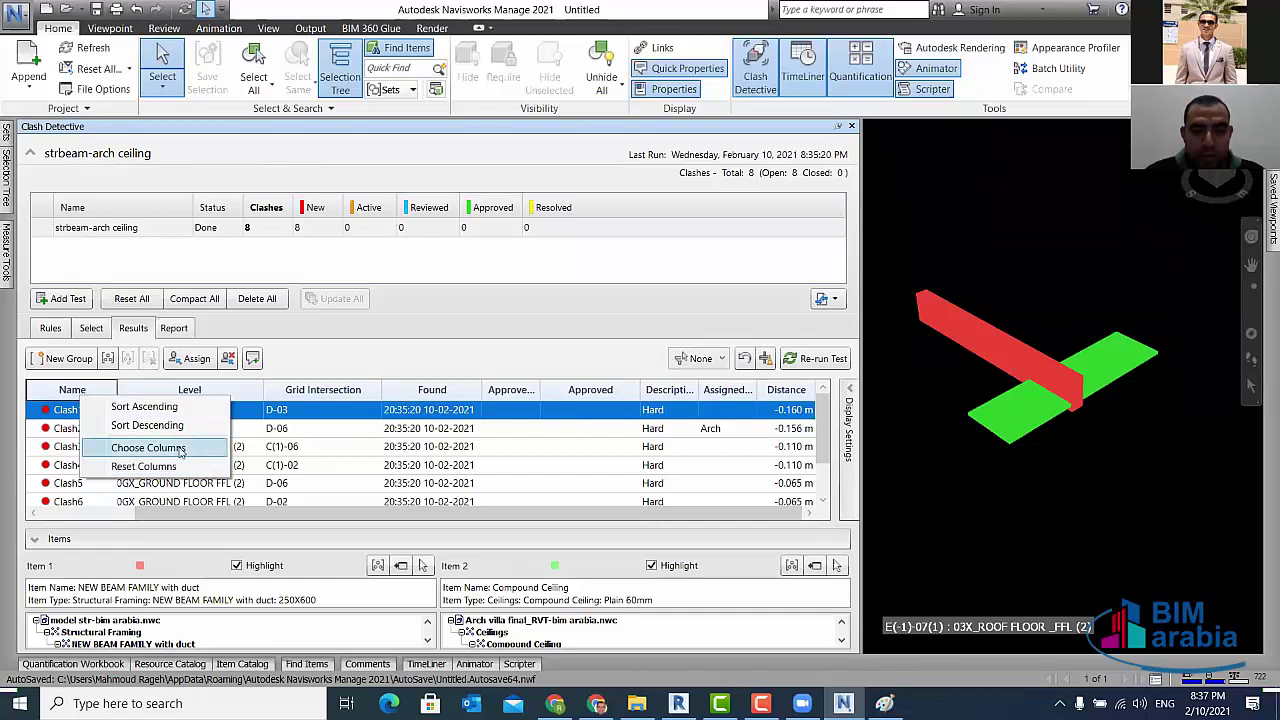
click(148, 447)
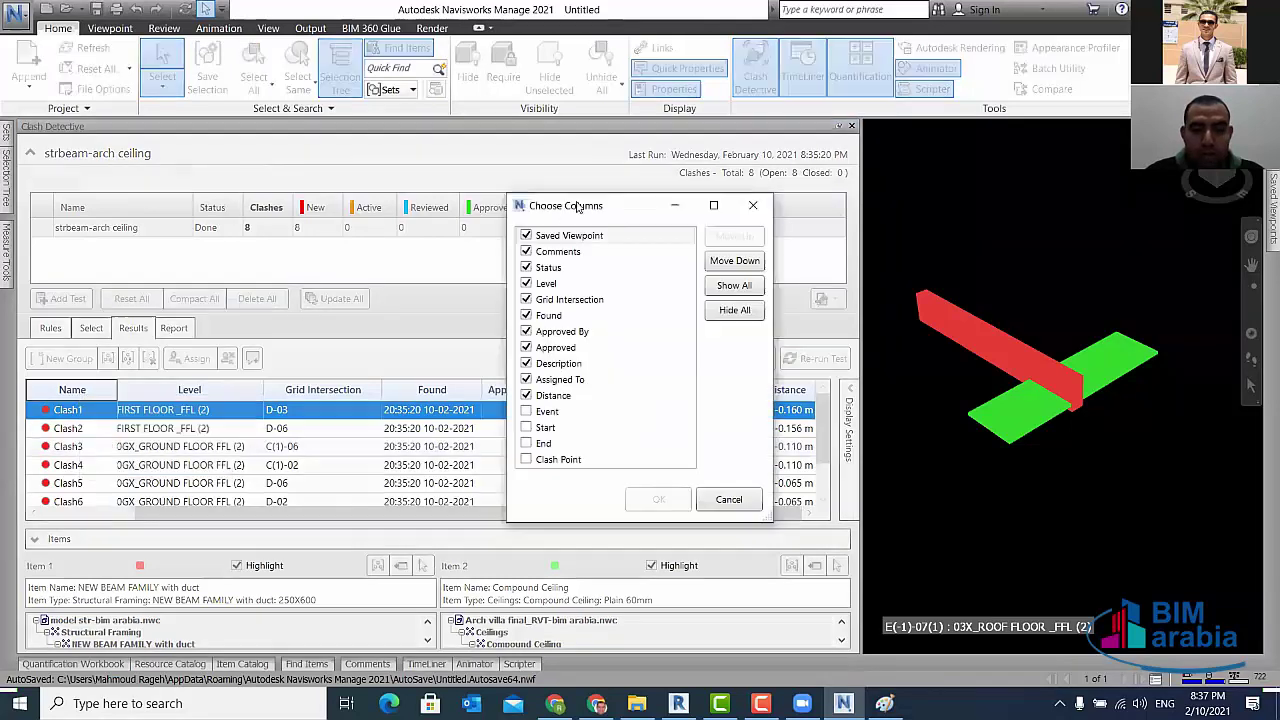
drag(566, 205, 569, 194)
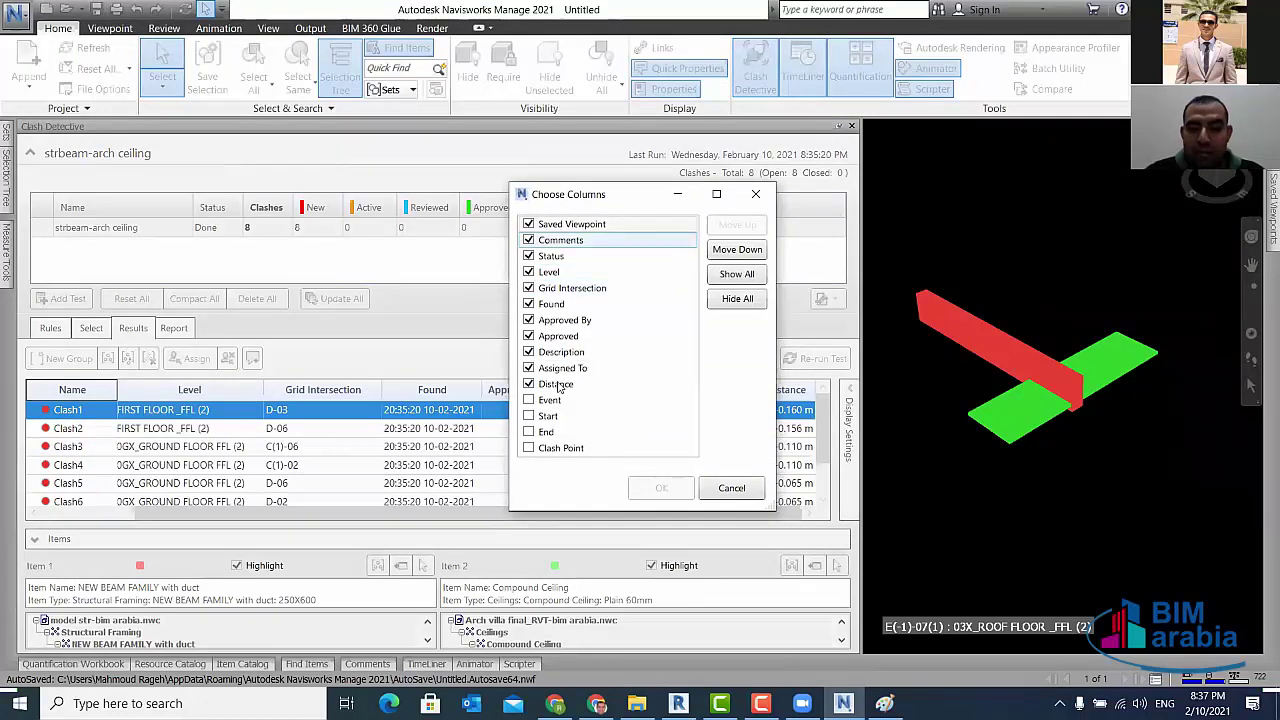
- Hide the Approved By, Approved and Description columns and show Clash Point
click(570, 242)
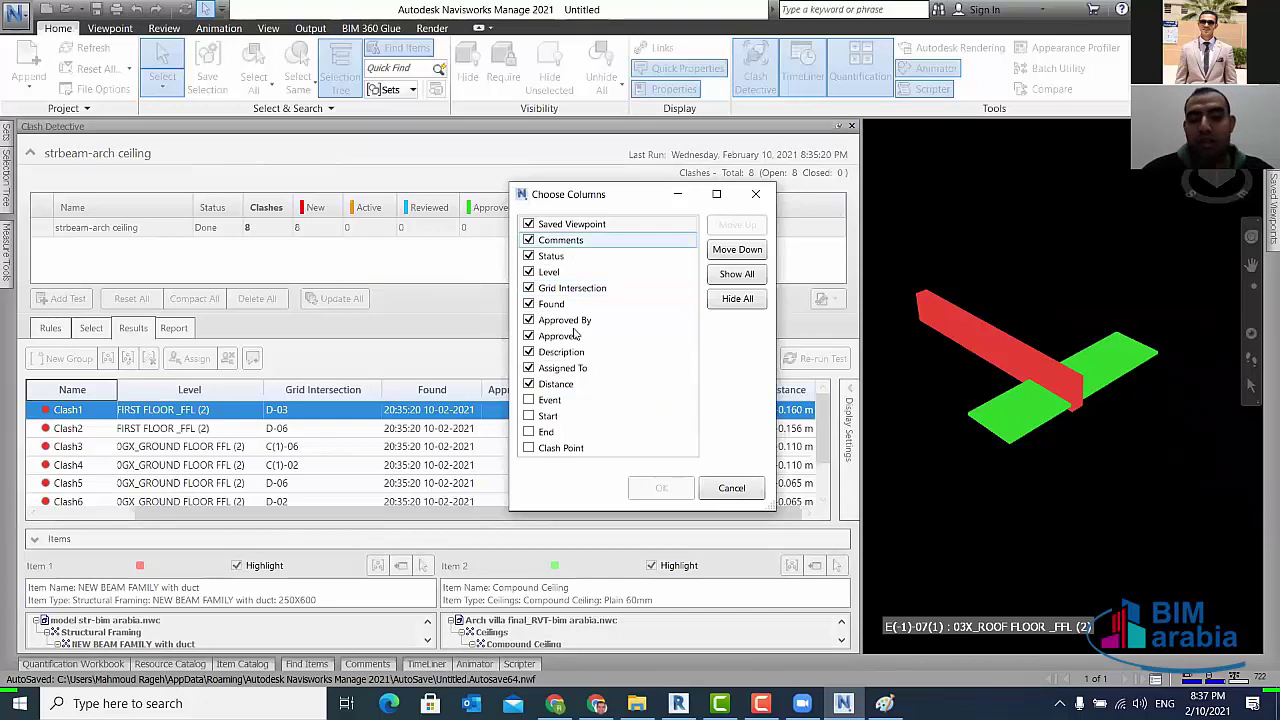
click(560, 272)
click(575, 350)
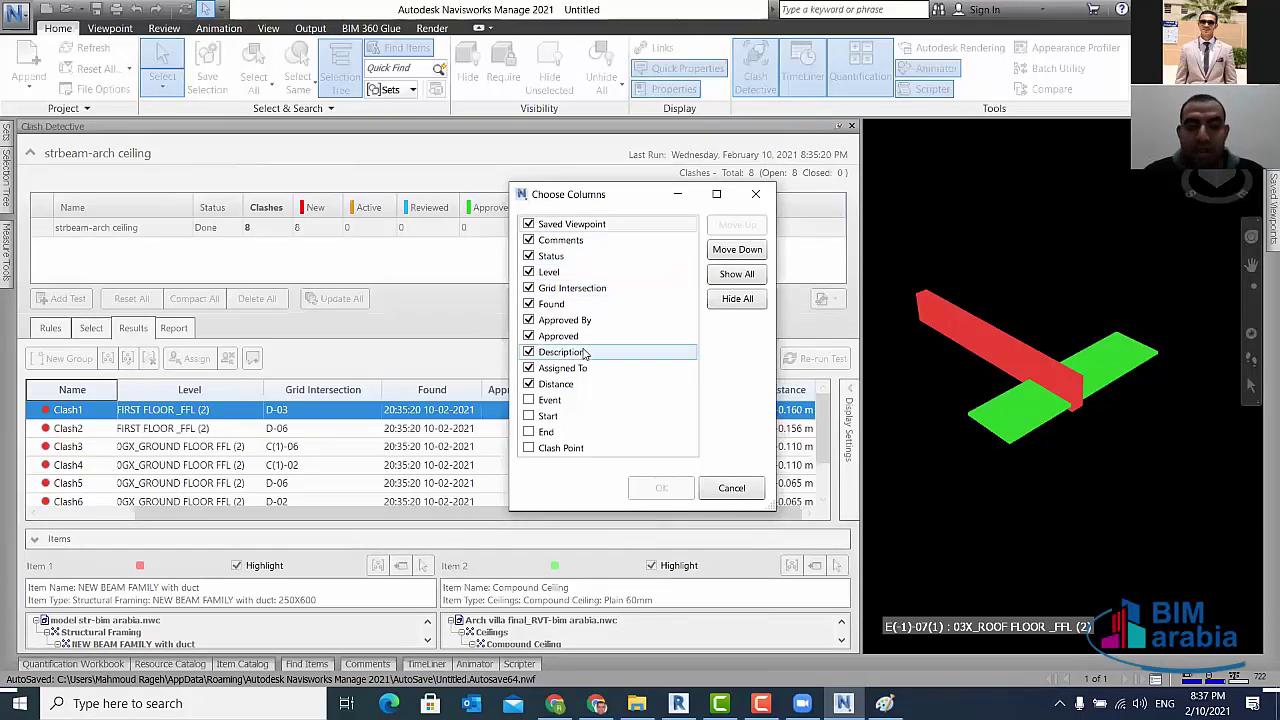
click(588, 242)
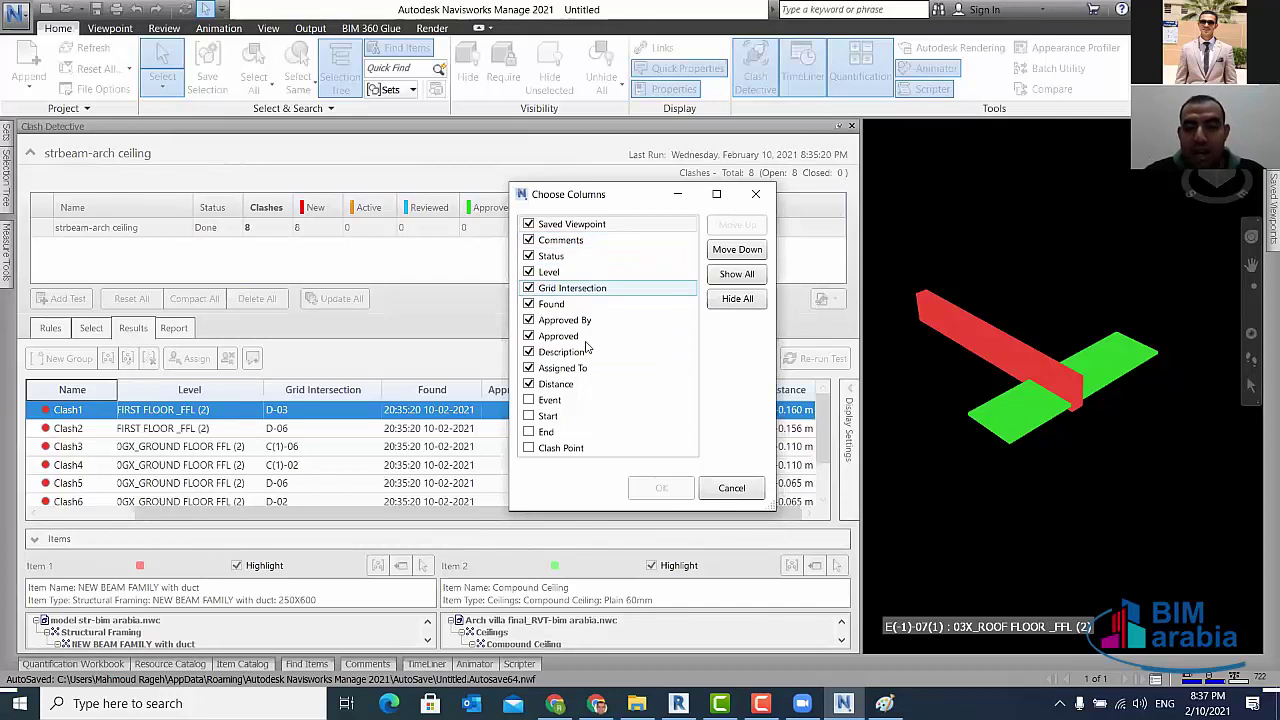
click(592, 290)
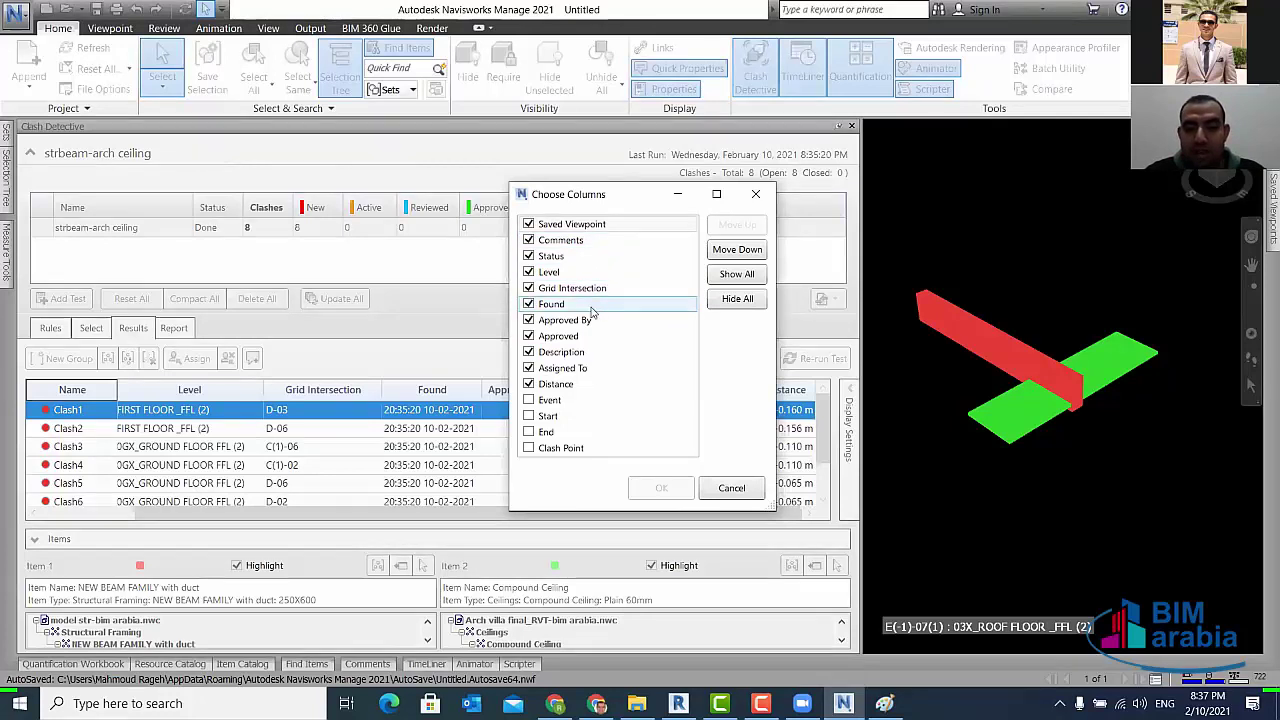
click(528, 320)
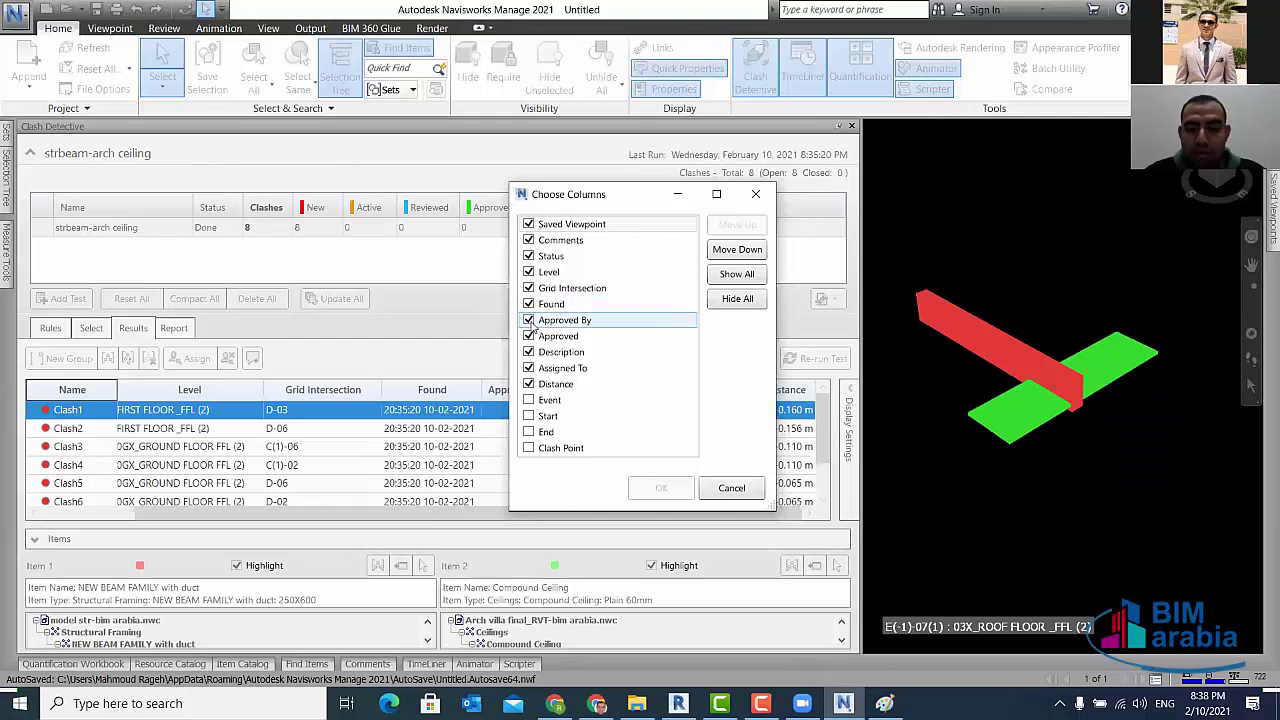
click(528, 336)
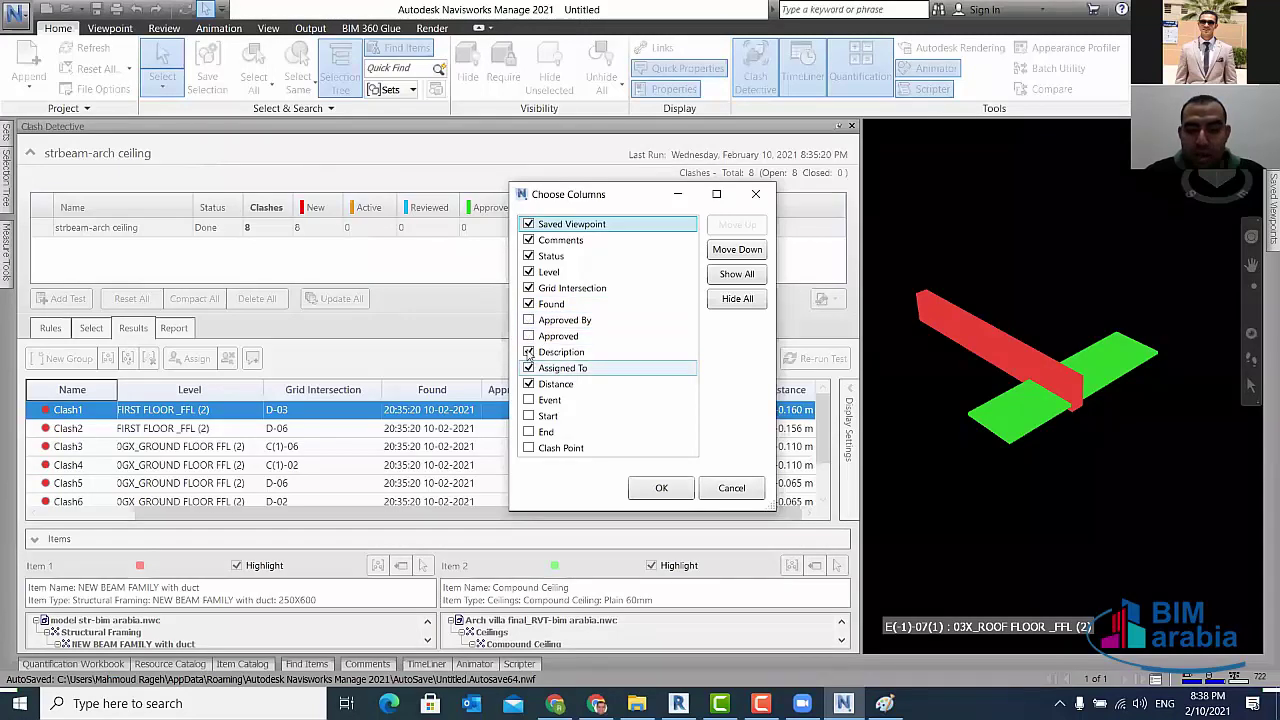
click(528, 352)
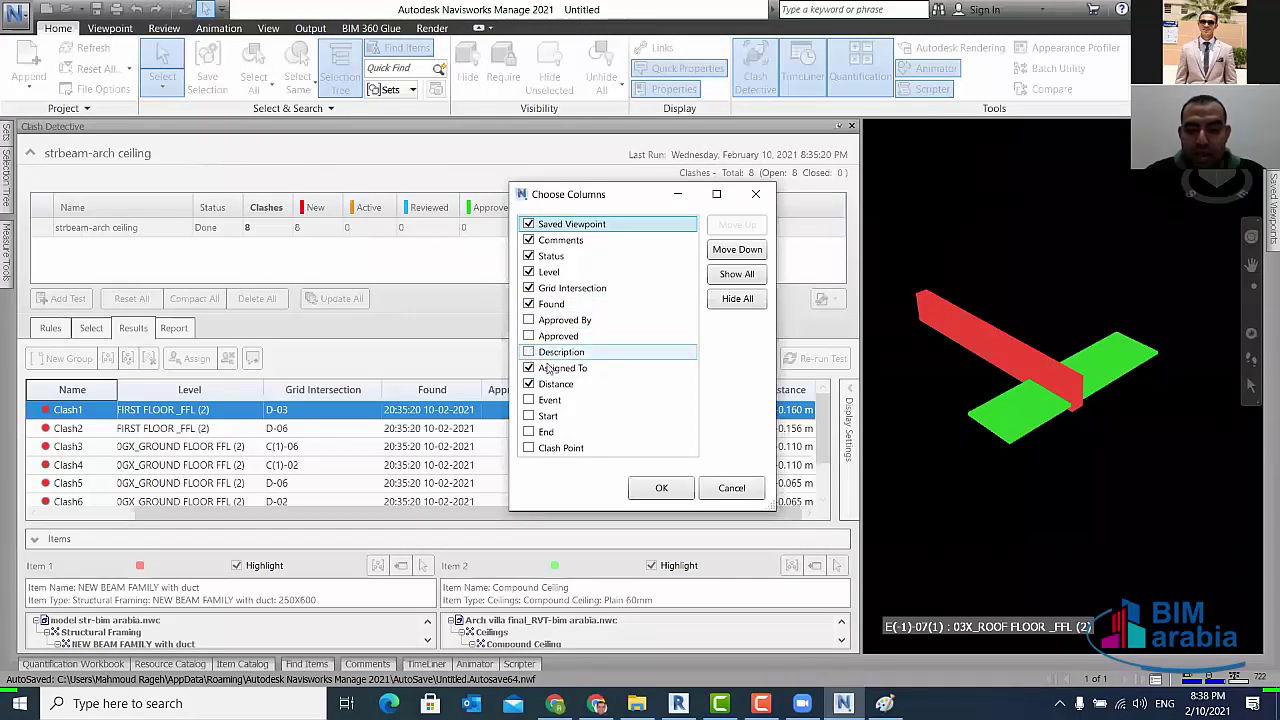
click(528, 448)
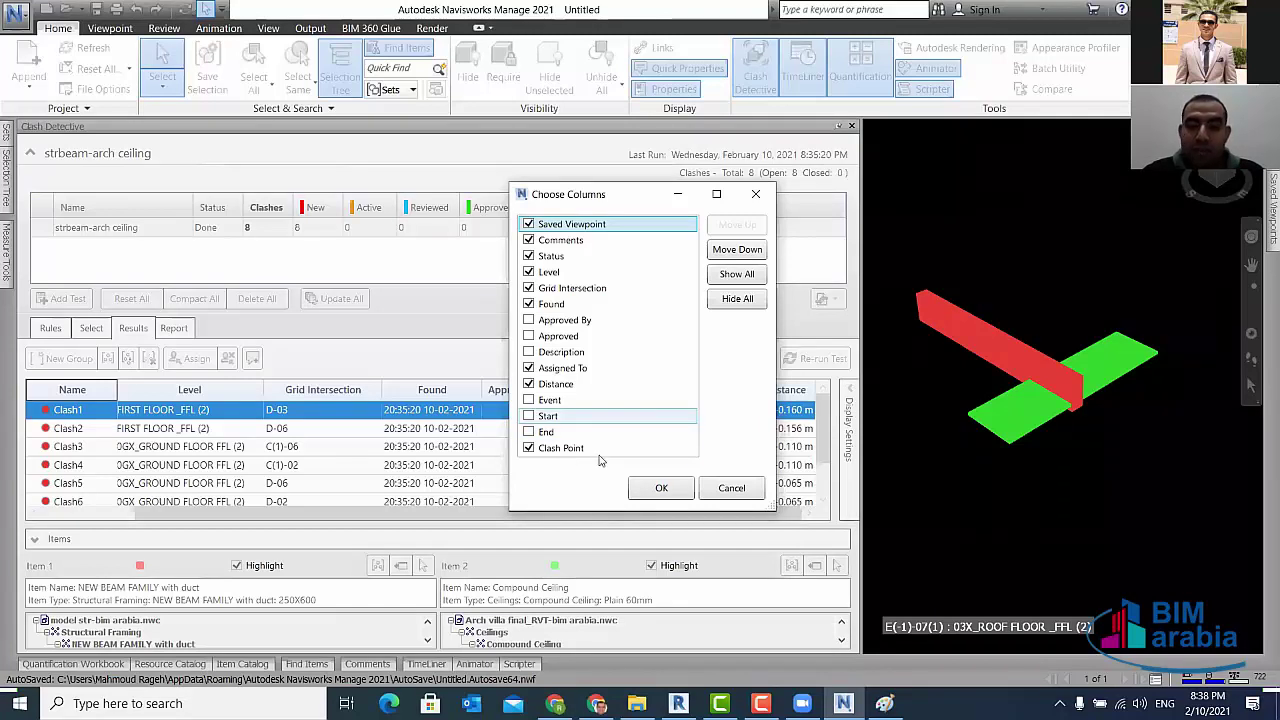
- Move Clash Point up near the top, keeping Saved Viewpoint first
click(740, 251)
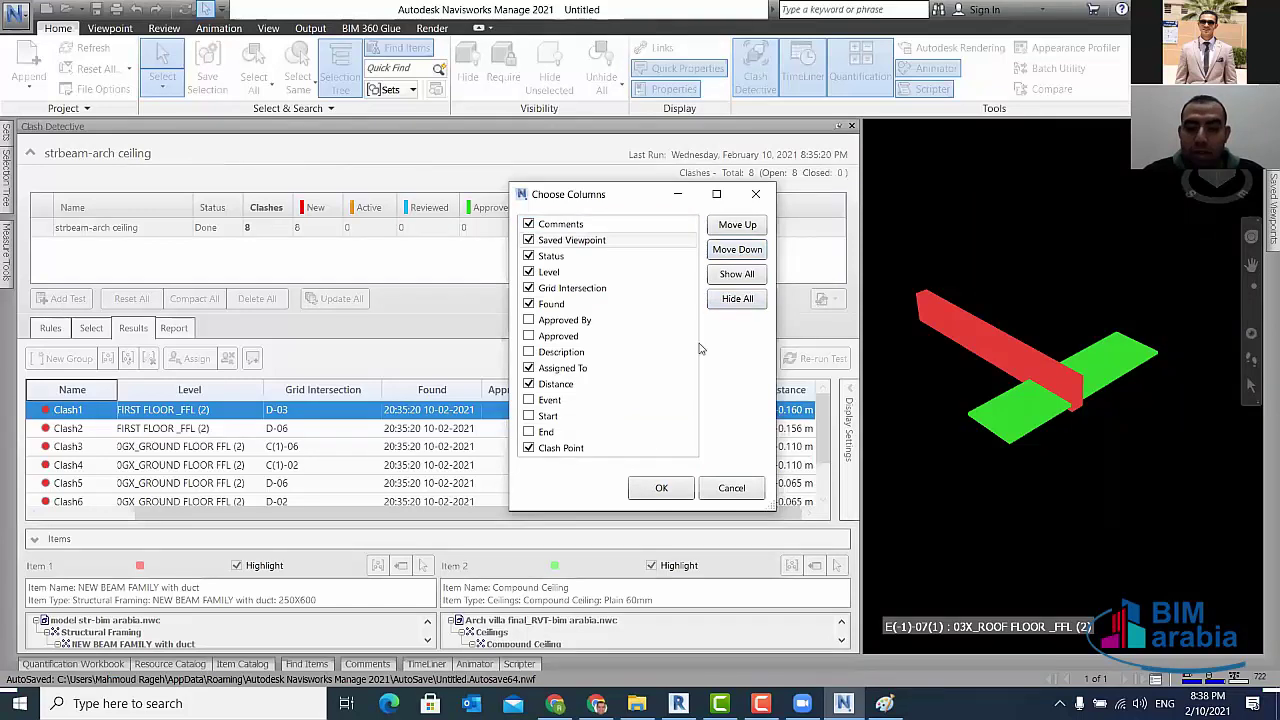
click(572, 448)
click(737, 225)
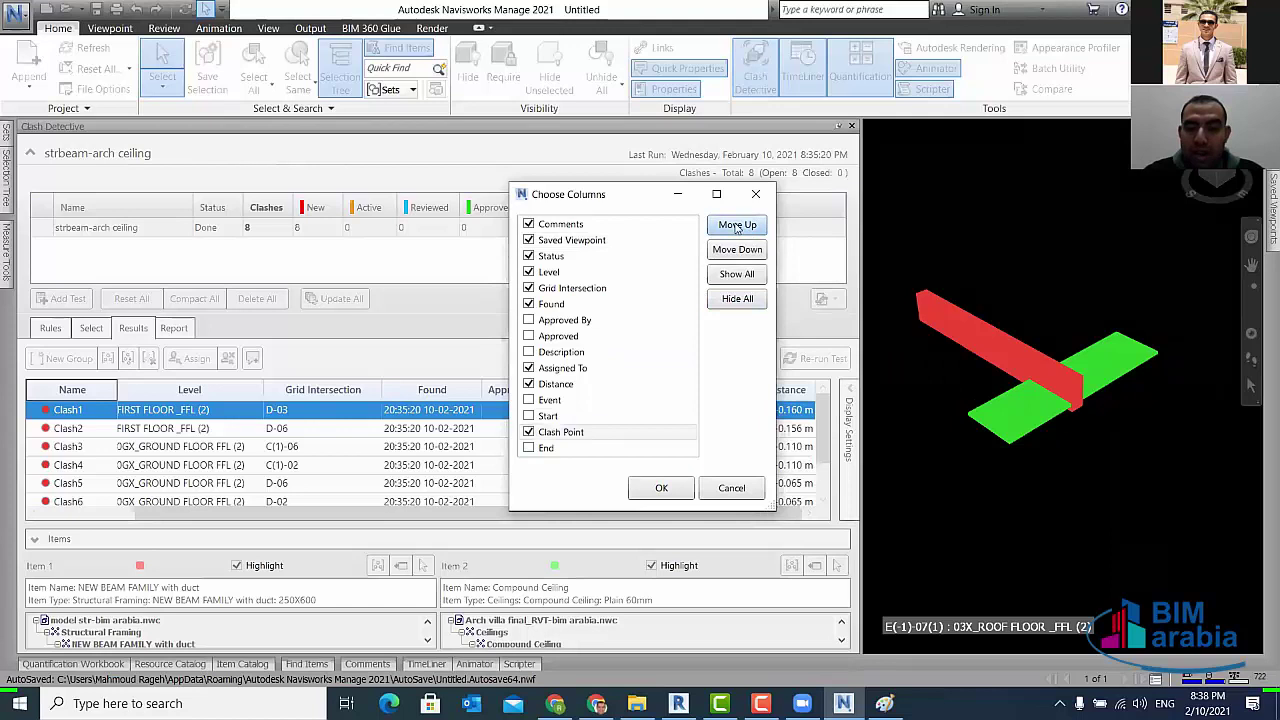
click(737, 225)
click(737, 225)
click(737, 225)
click(737, 225)
click(737, 225)
click(737, 225)
click(737, 225)
click(737, 225)
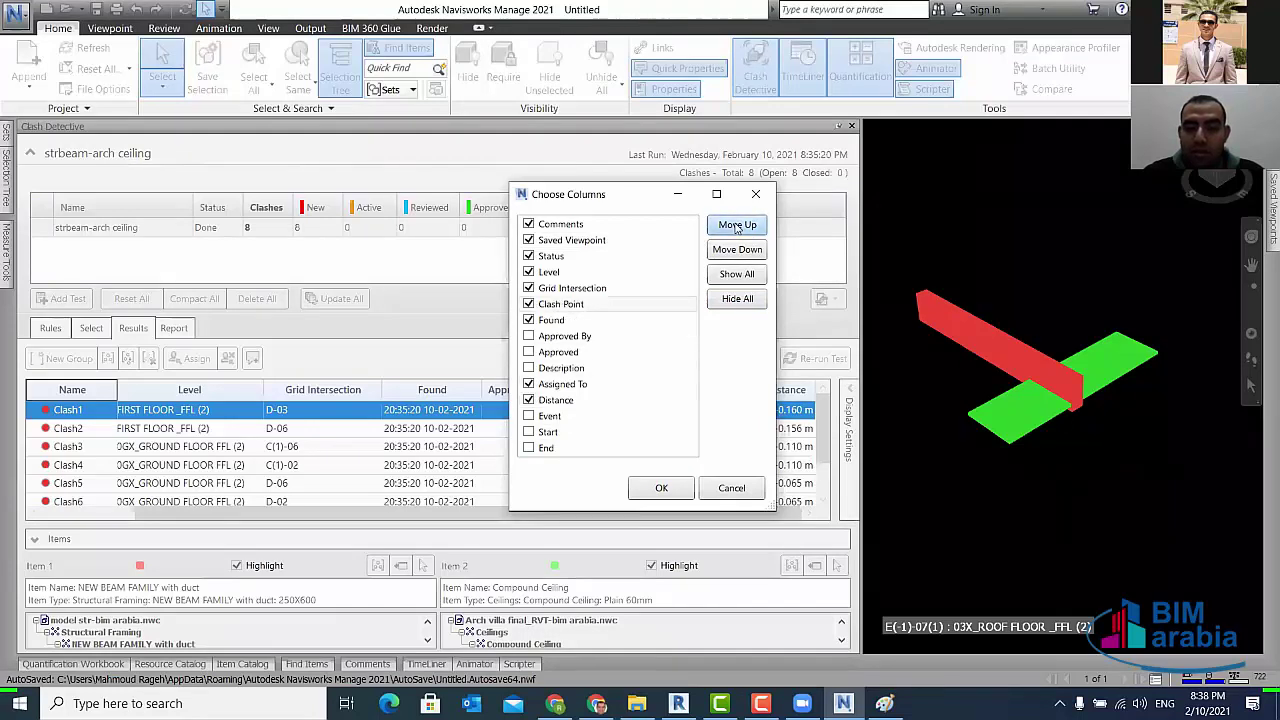
click(737, 225)
click(737, 225)
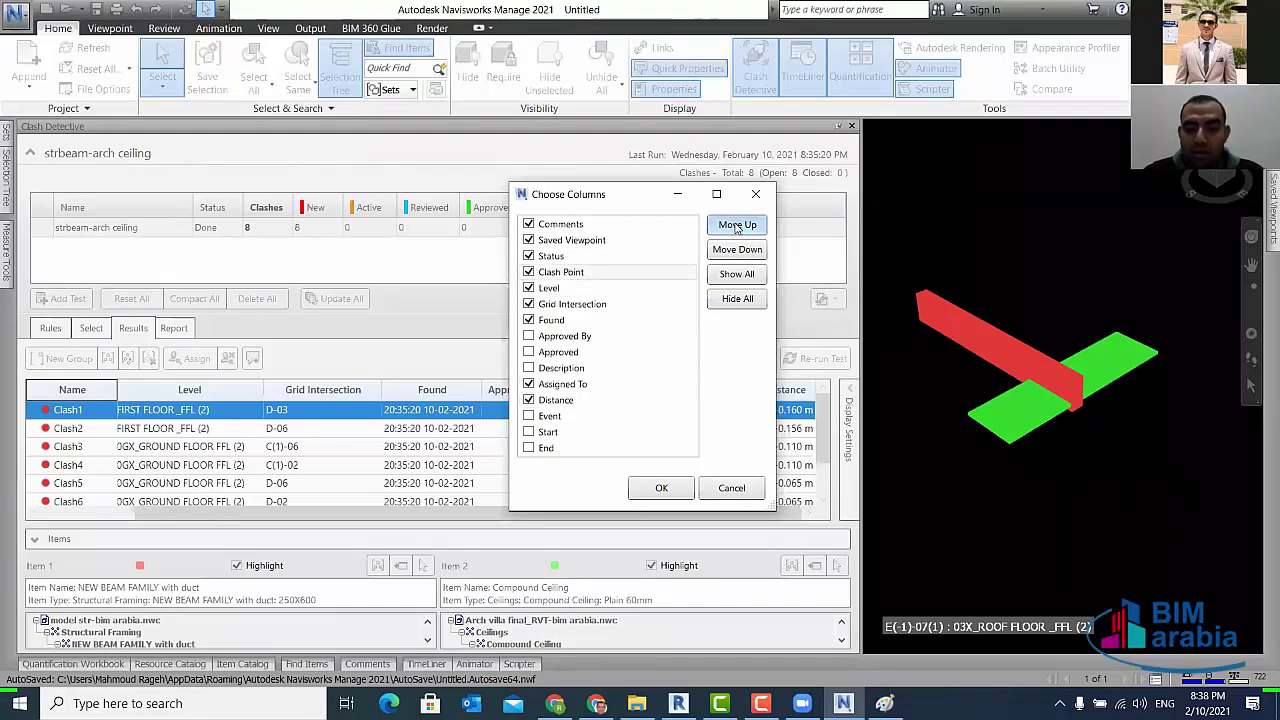
click(590, 241)
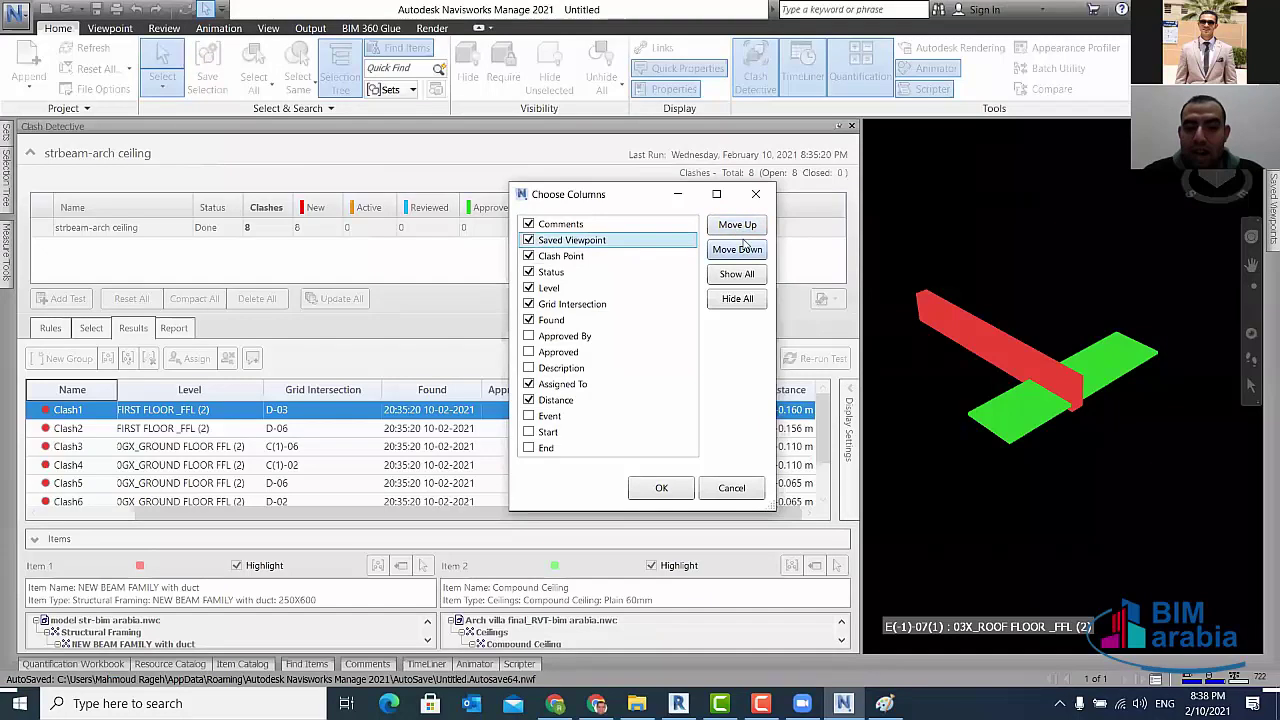
click(747, 232)
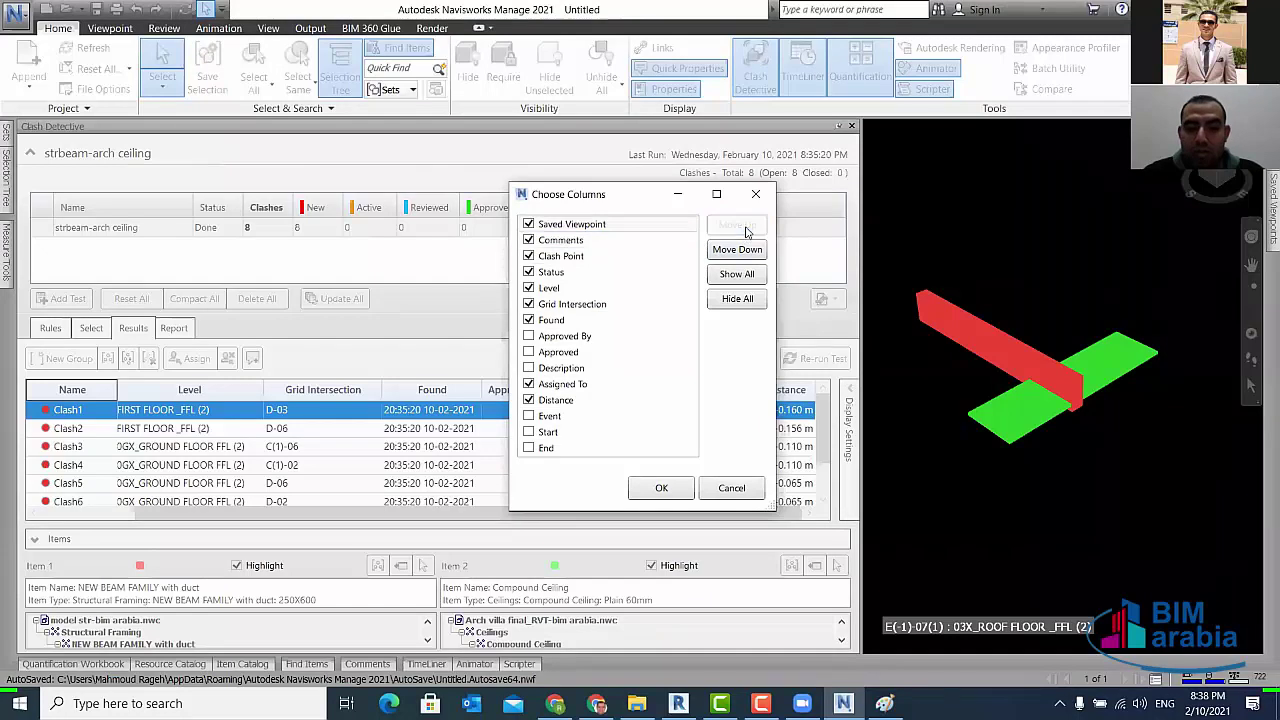
- Move Comments down and place Clash Point then Distance right after Status
click(580, 240)
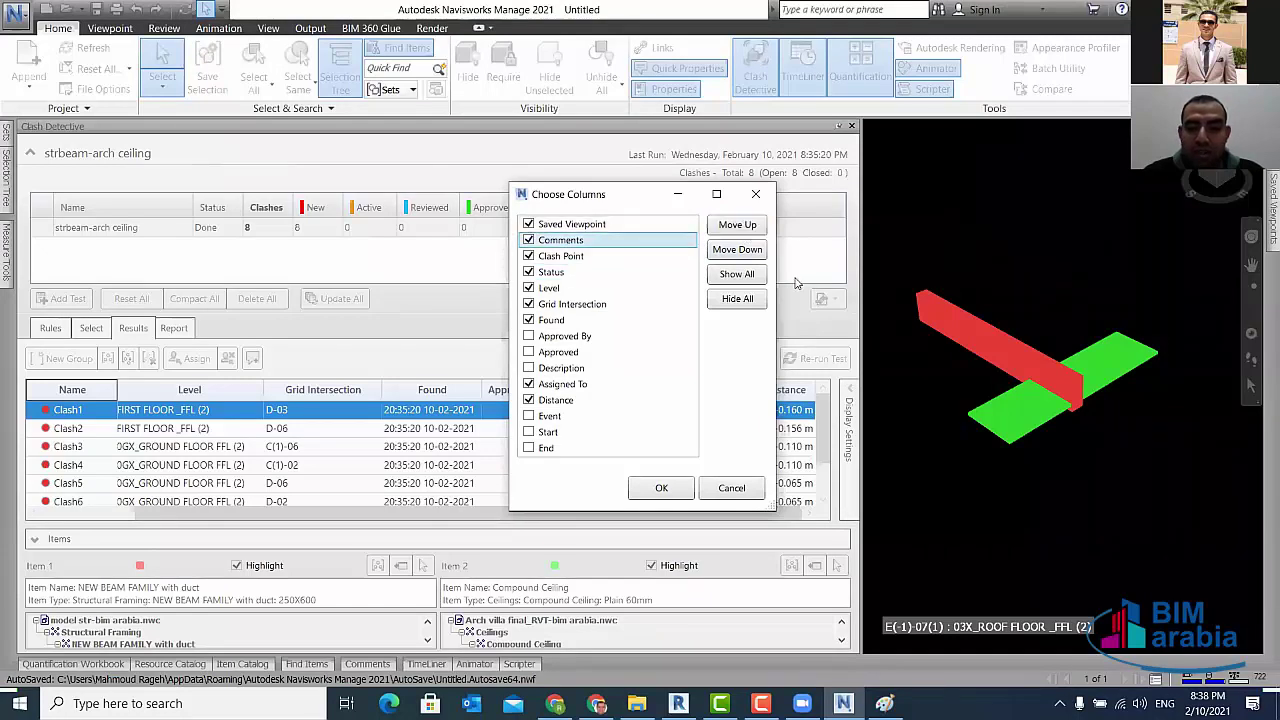
click(737, 250)
click(737, 250)
click(737, 250)
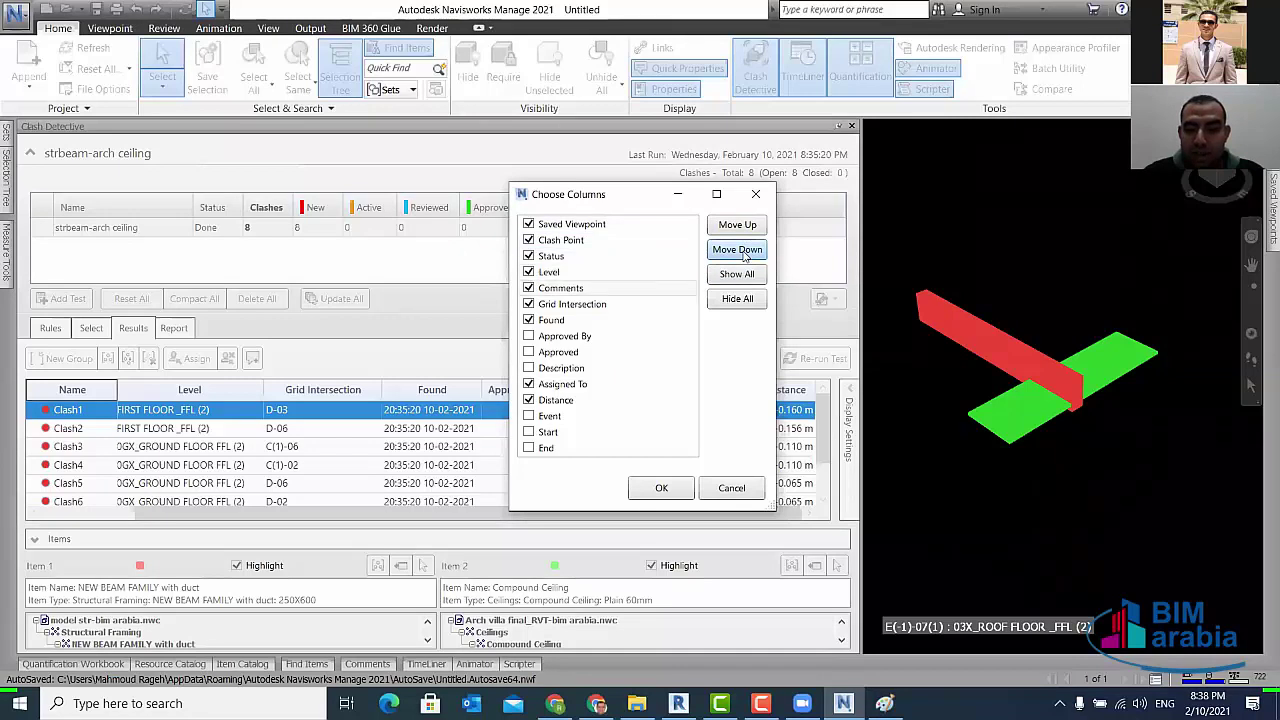
click(737, 250)
click(737, 250)
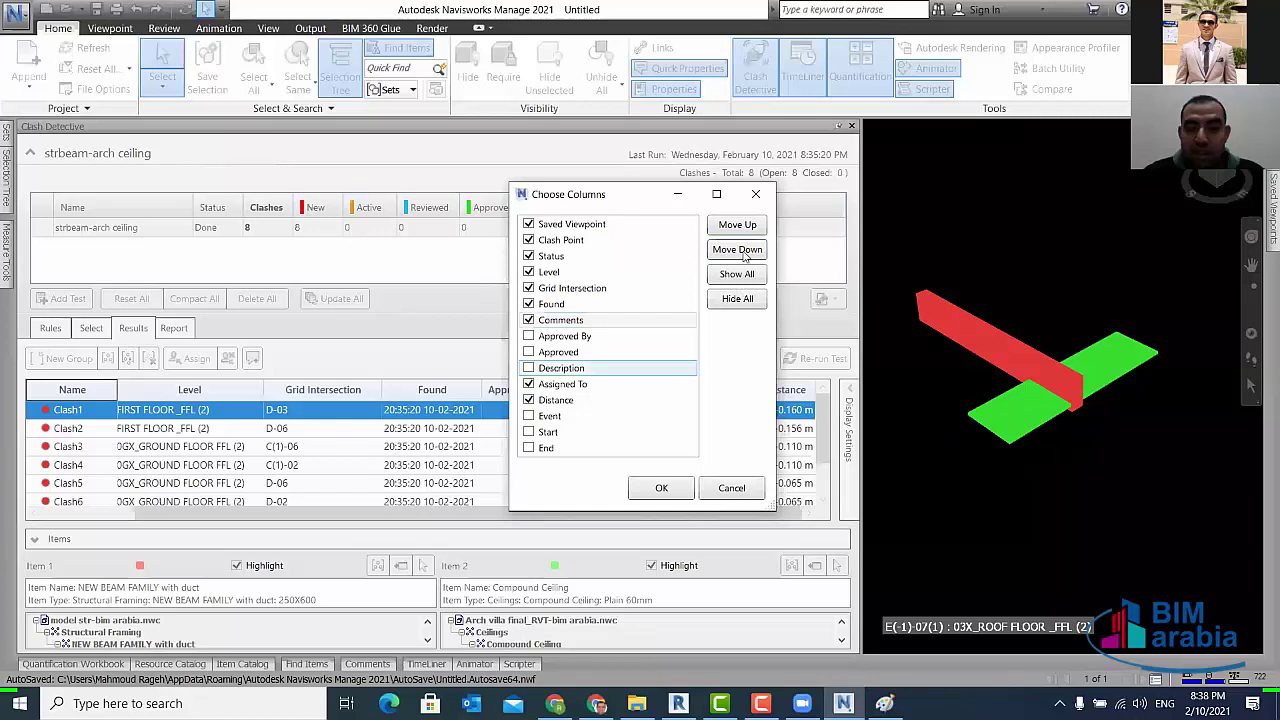
click(556, 400)
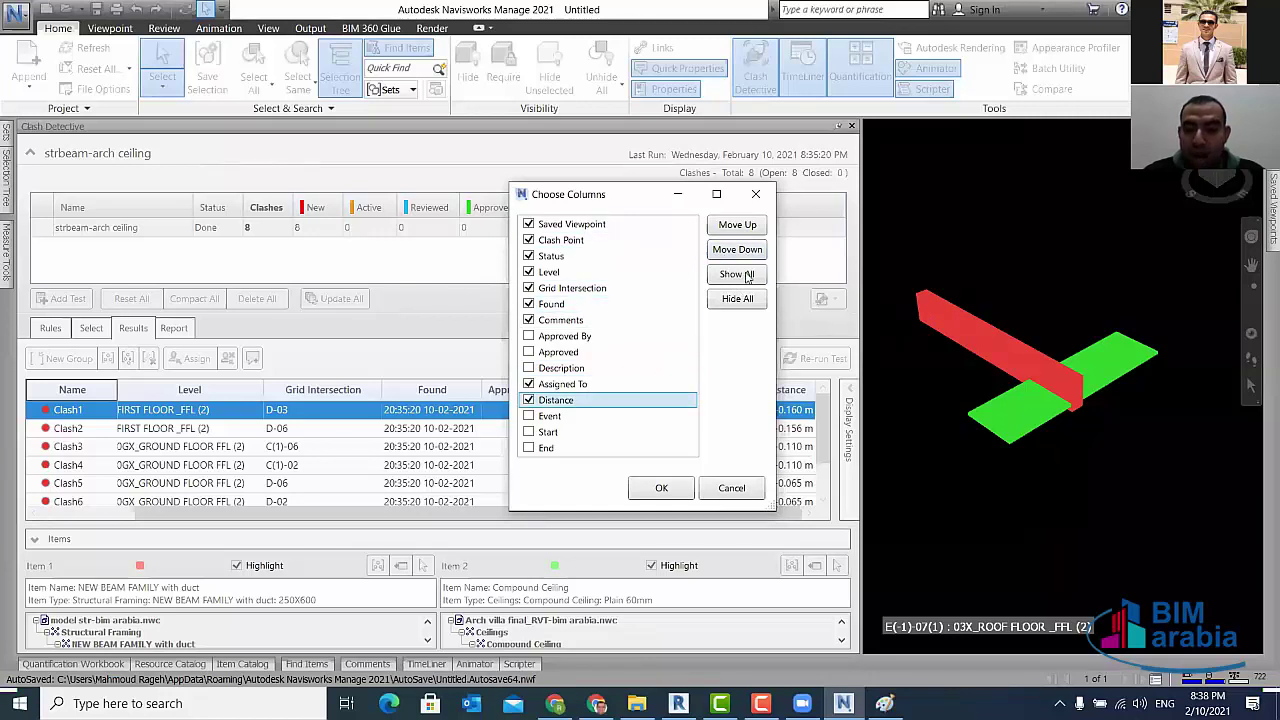
double_click(740, 230)
double_click(740, 230)
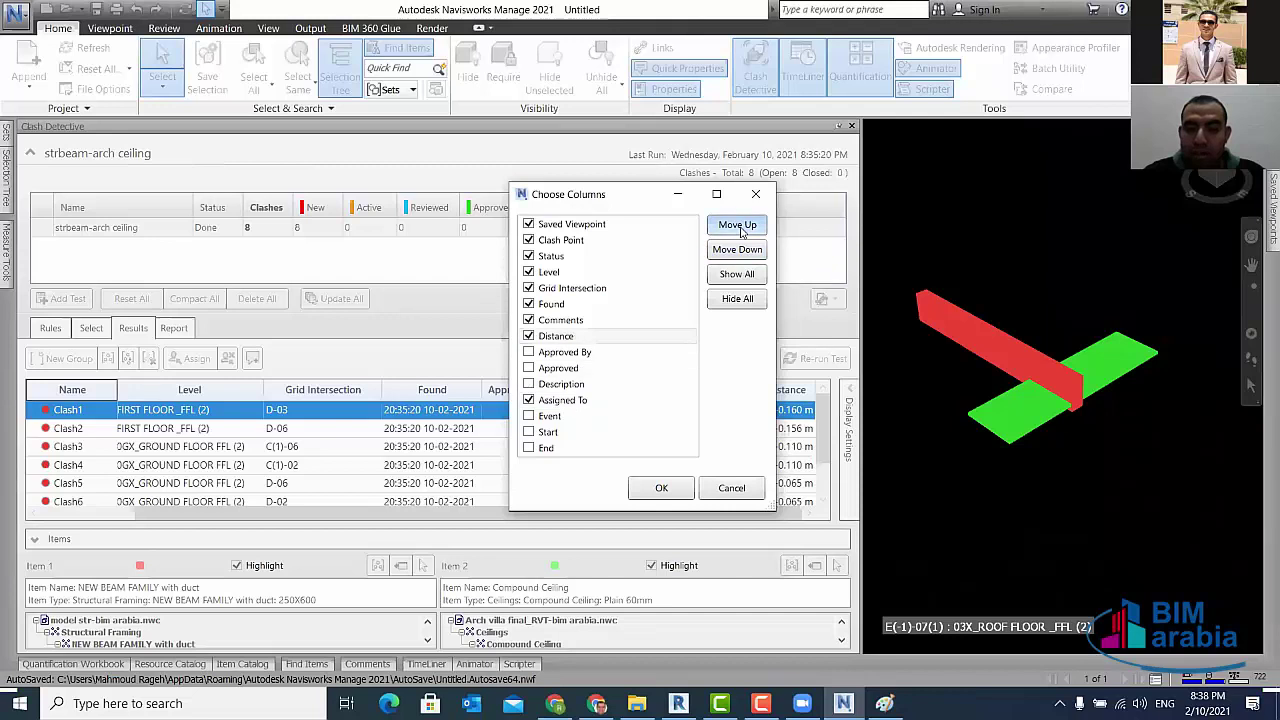
triple_click(740, 230)
click(740, 230)
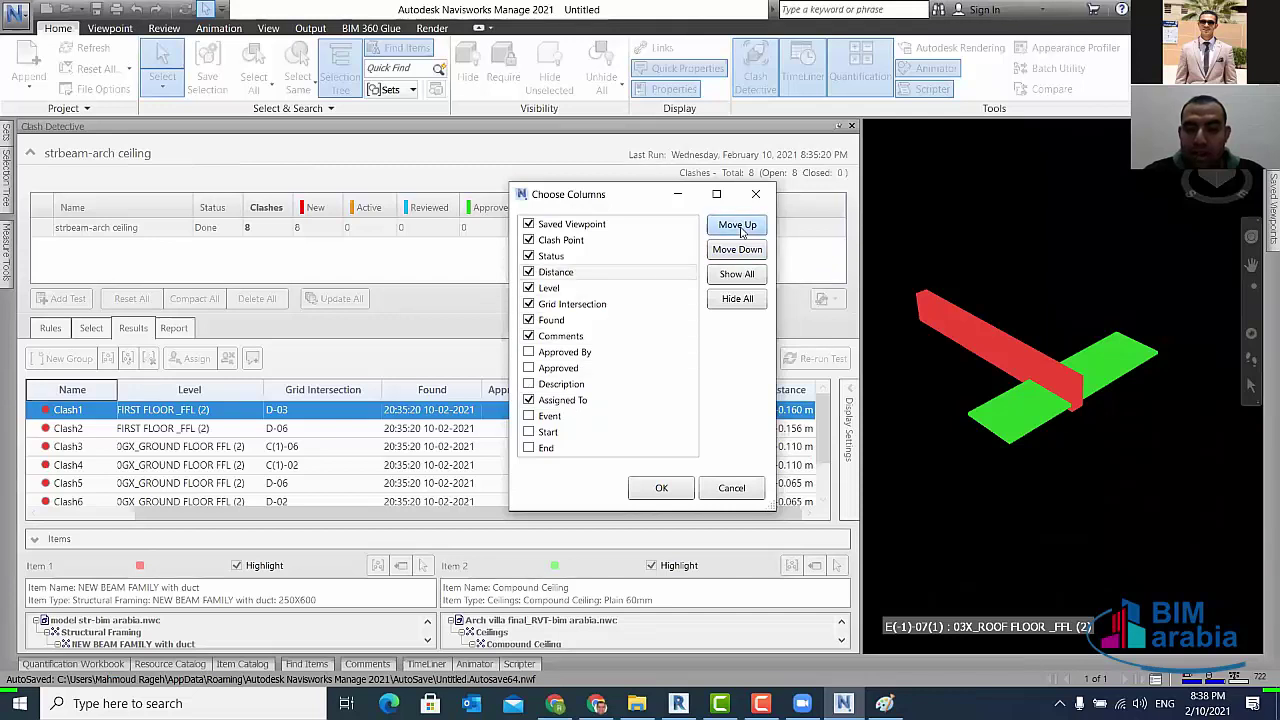
click(560, 240)
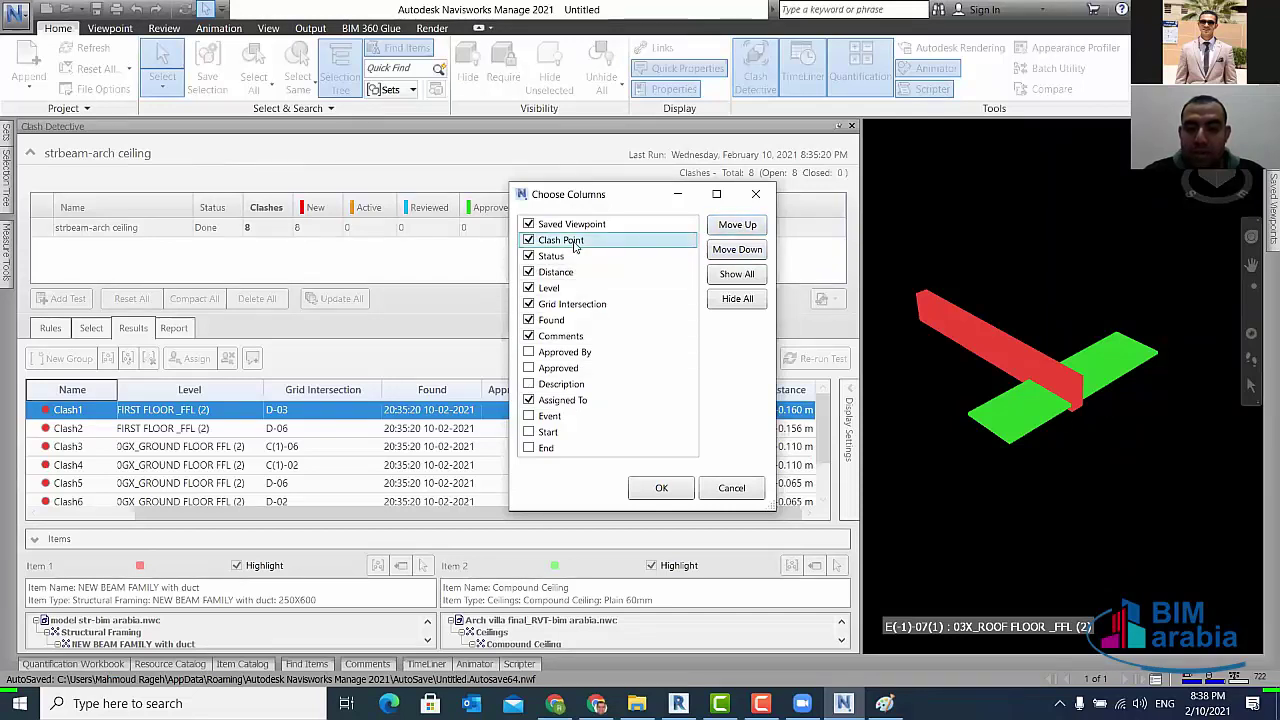
click(742, 254)
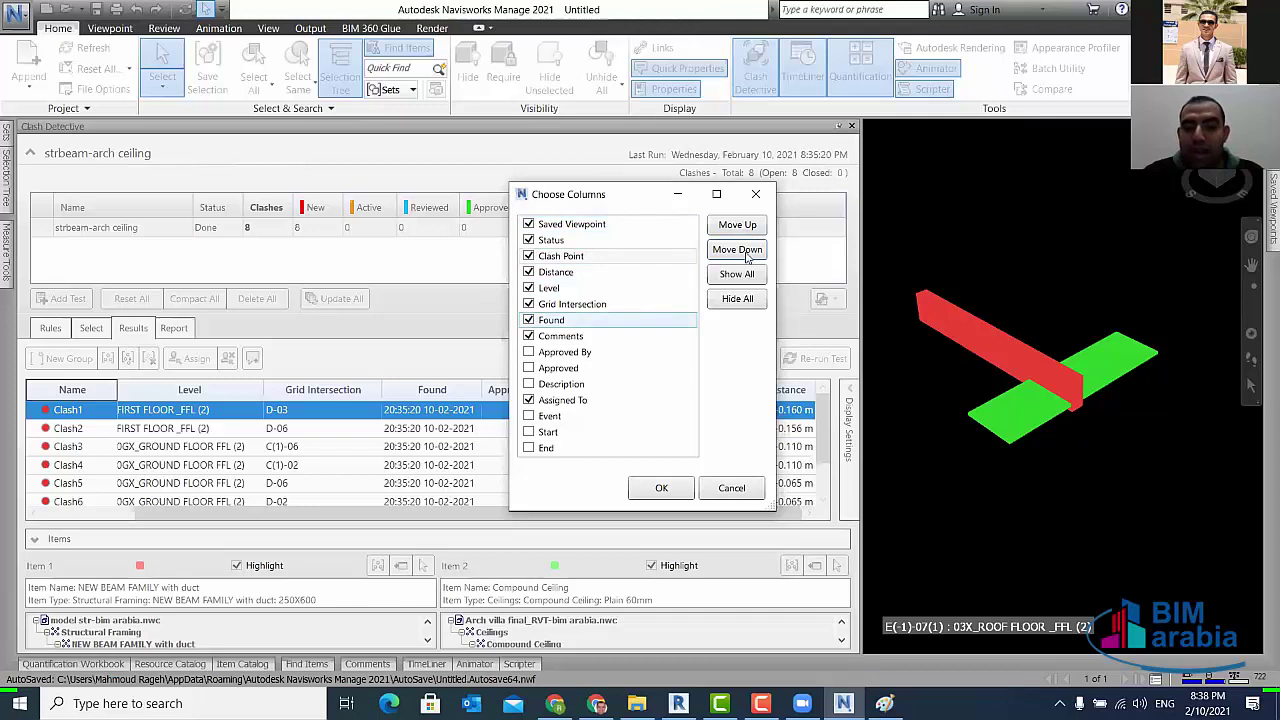
- Move Assigned To below Grid Intersection and apply the new column order
click(562, 400)
click(737, 225)
click(737, 225)
click(737, 225)
click(737, 225)
click(737, 225)
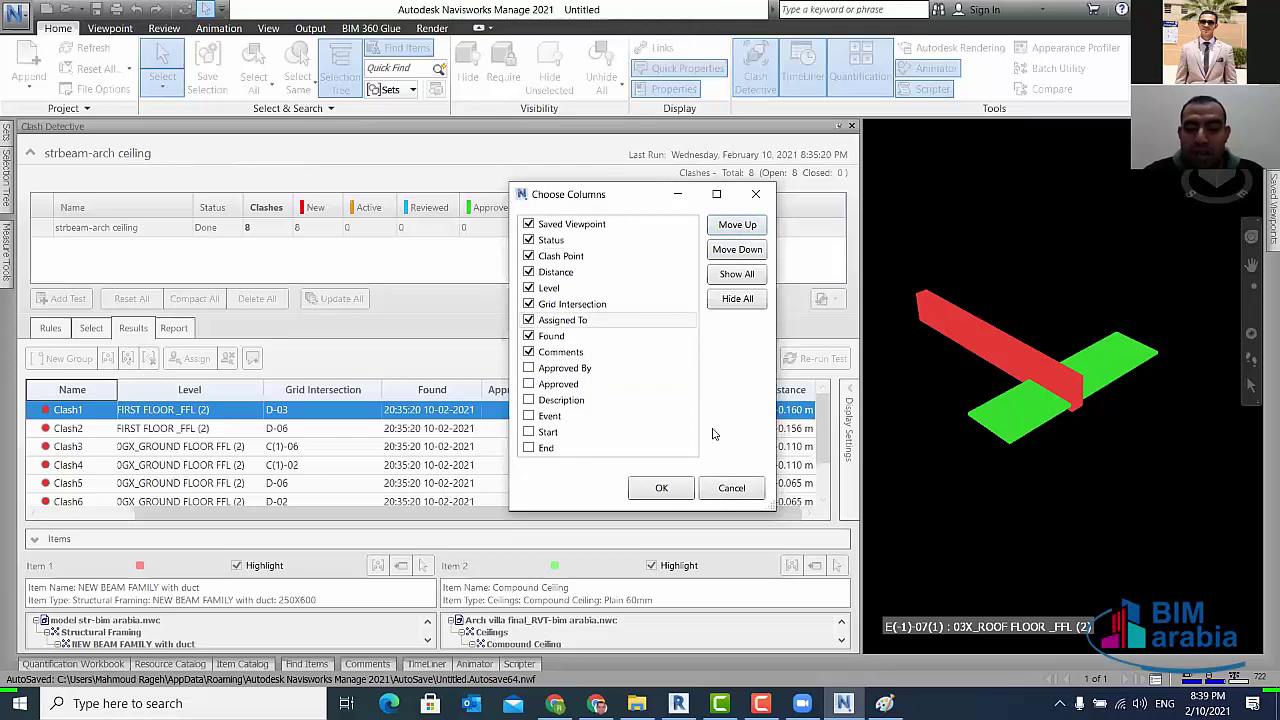
click(661, 488)
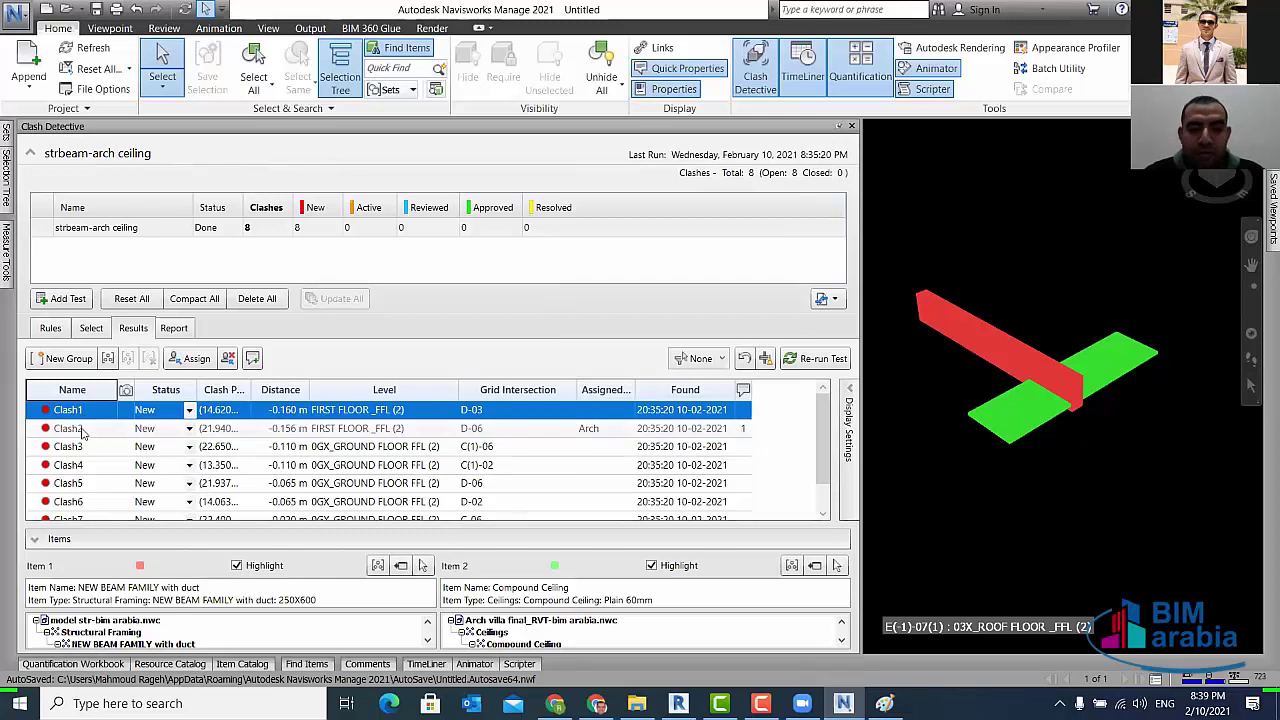
- Select Clash2 and add a second comment reading 'move the ceiling down'
click(85, 430)
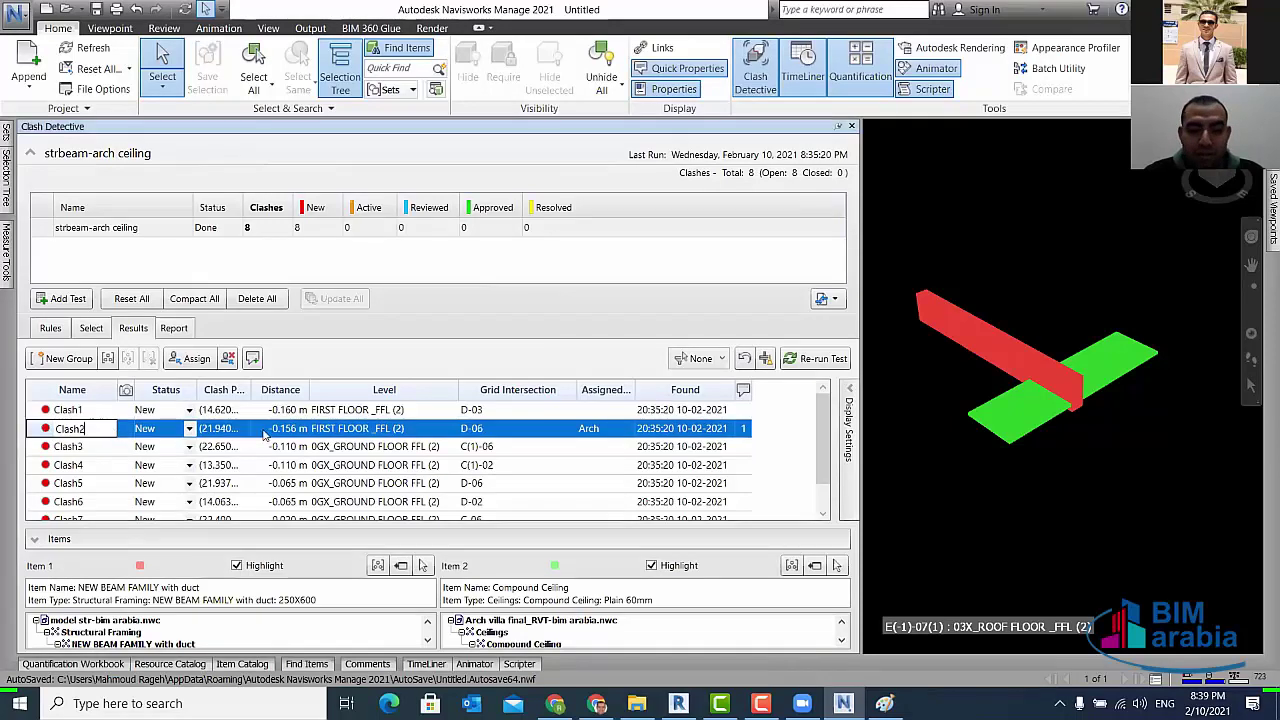
key(F2)
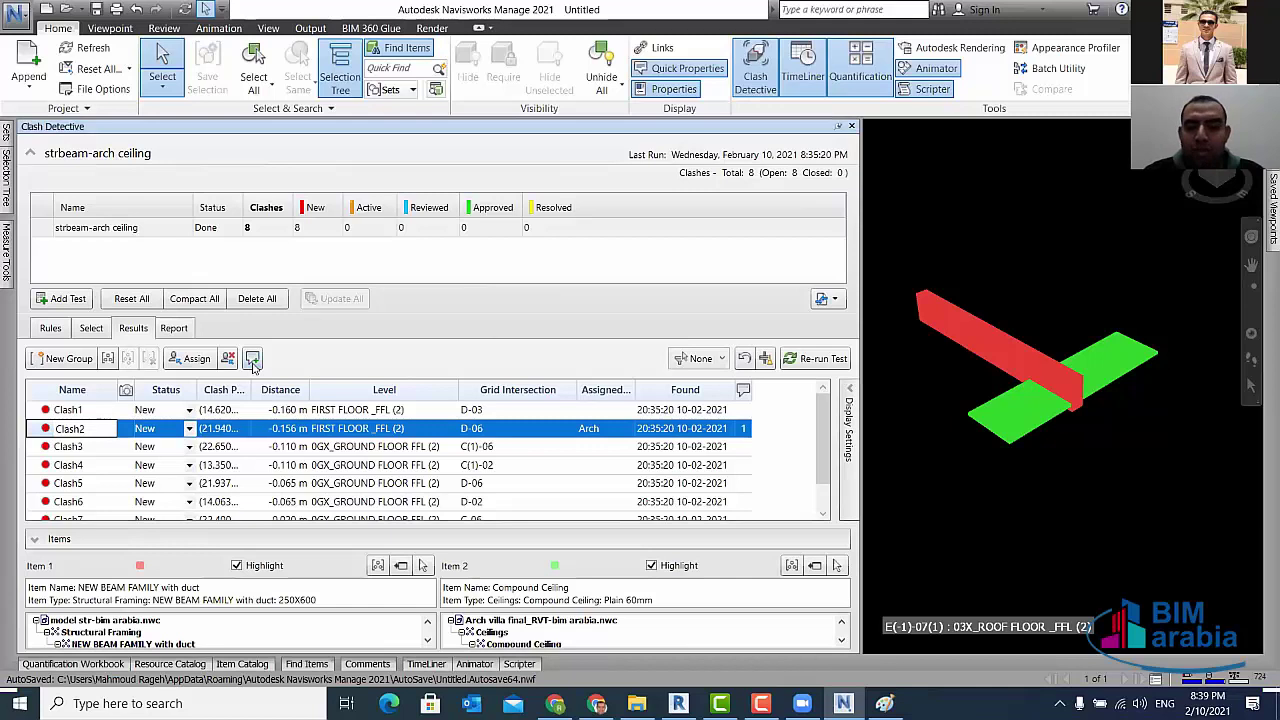
click(253, 362)
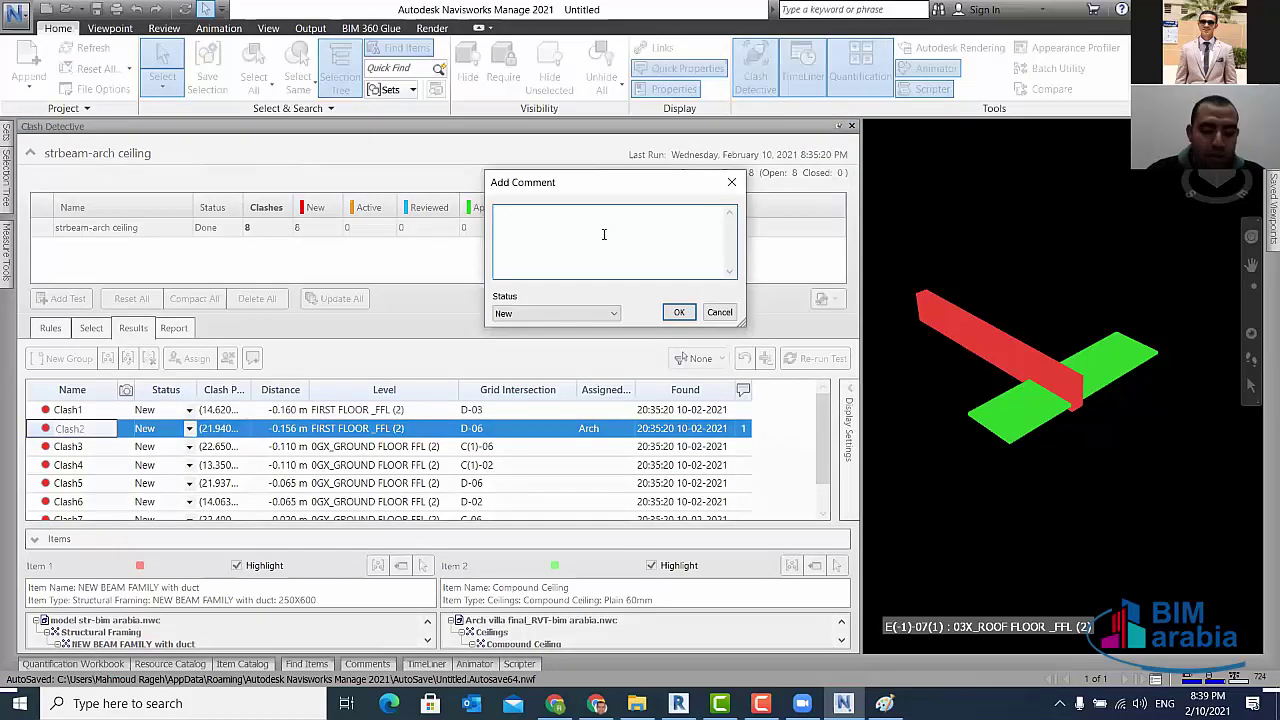
text(mov)
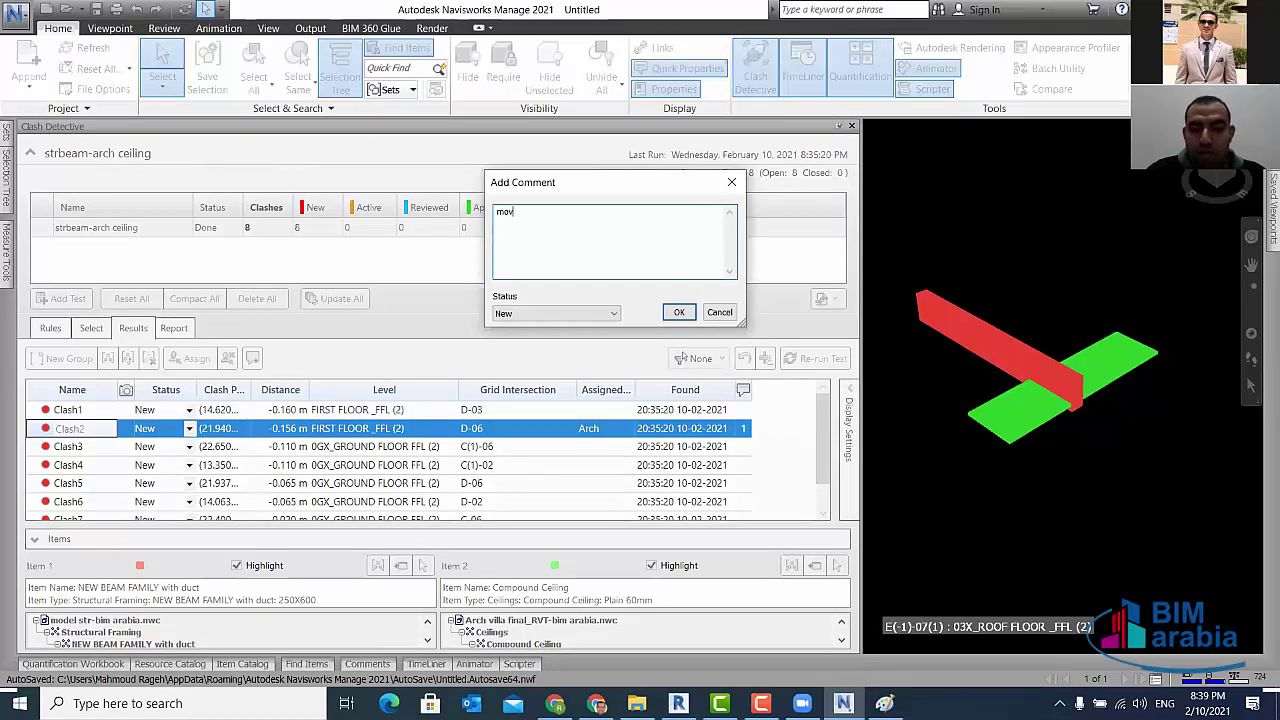
text(e the c)
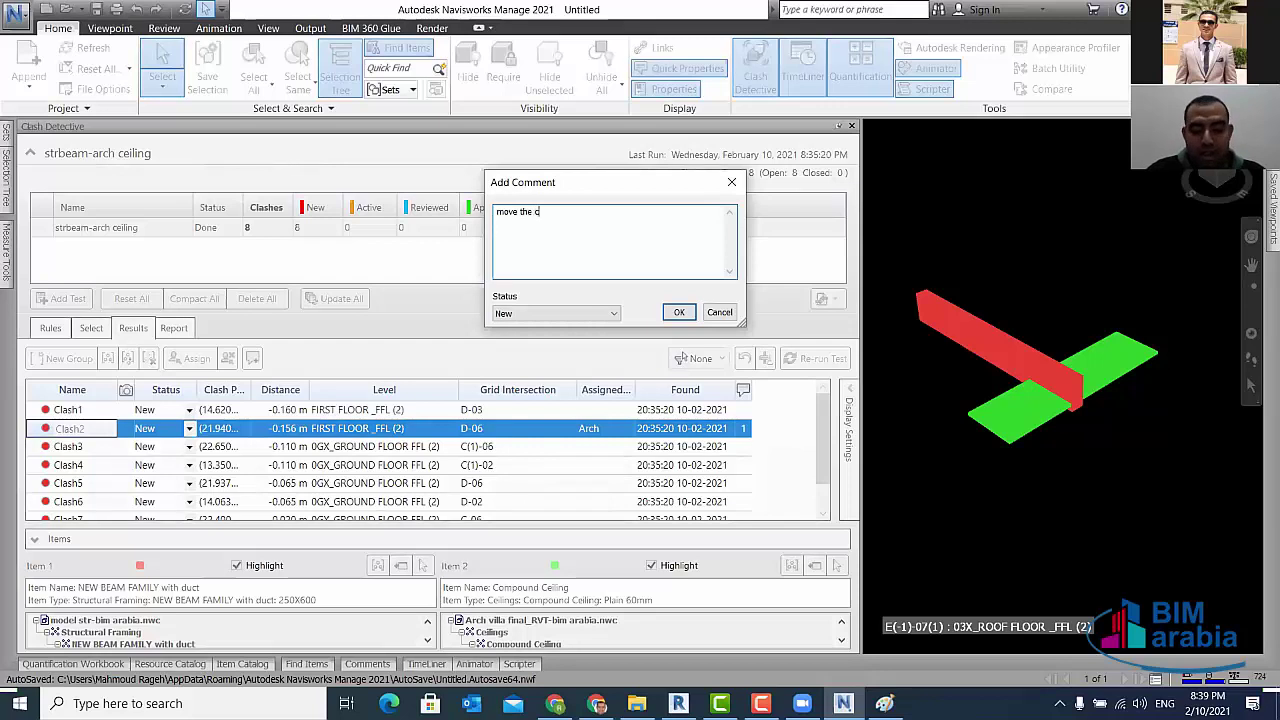
text(eil)
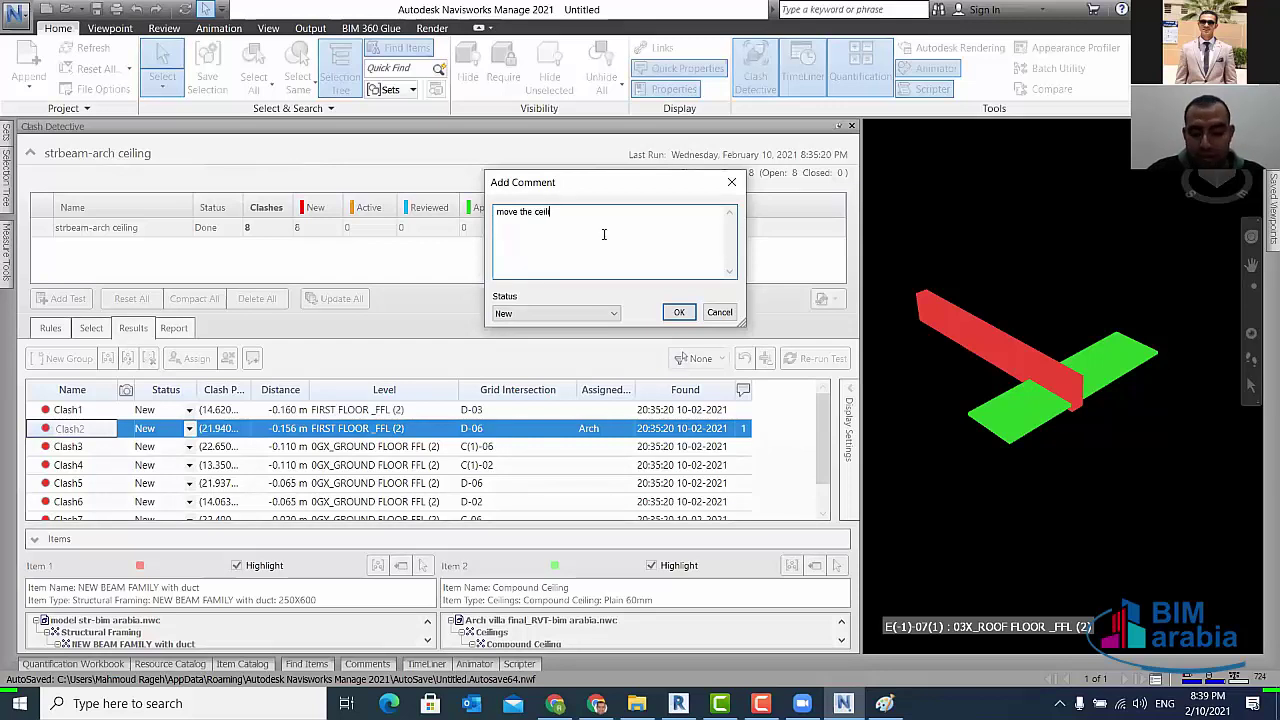
text(ing down)
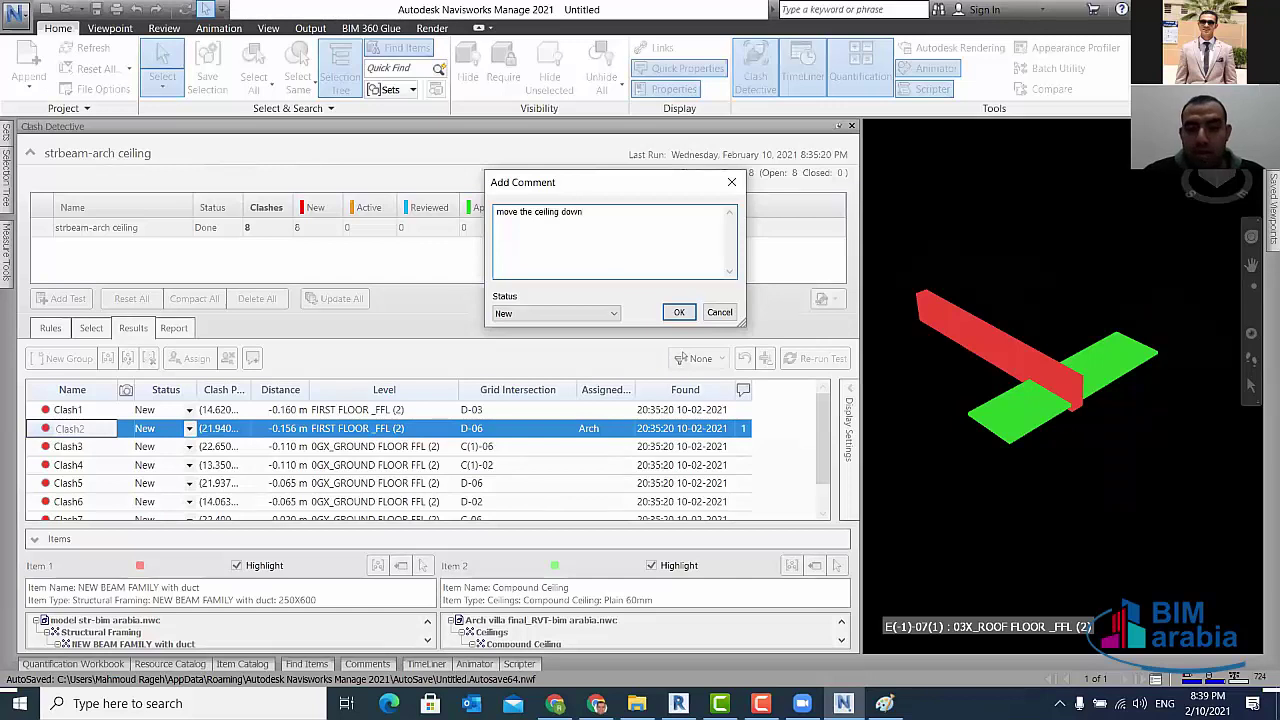
click(678, 312)
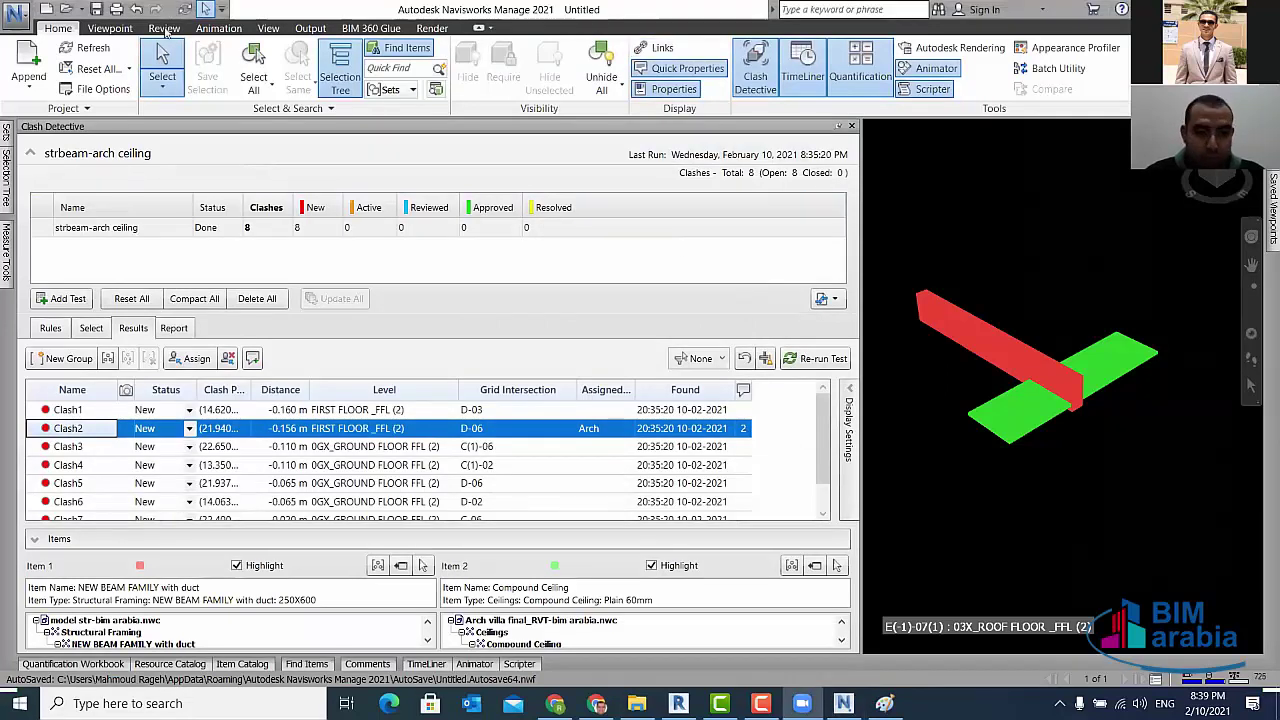
- Read Clash2's comments 'move the ceiling down' and 'Assigned to Arch', then close the Comments window
click(745, 360)
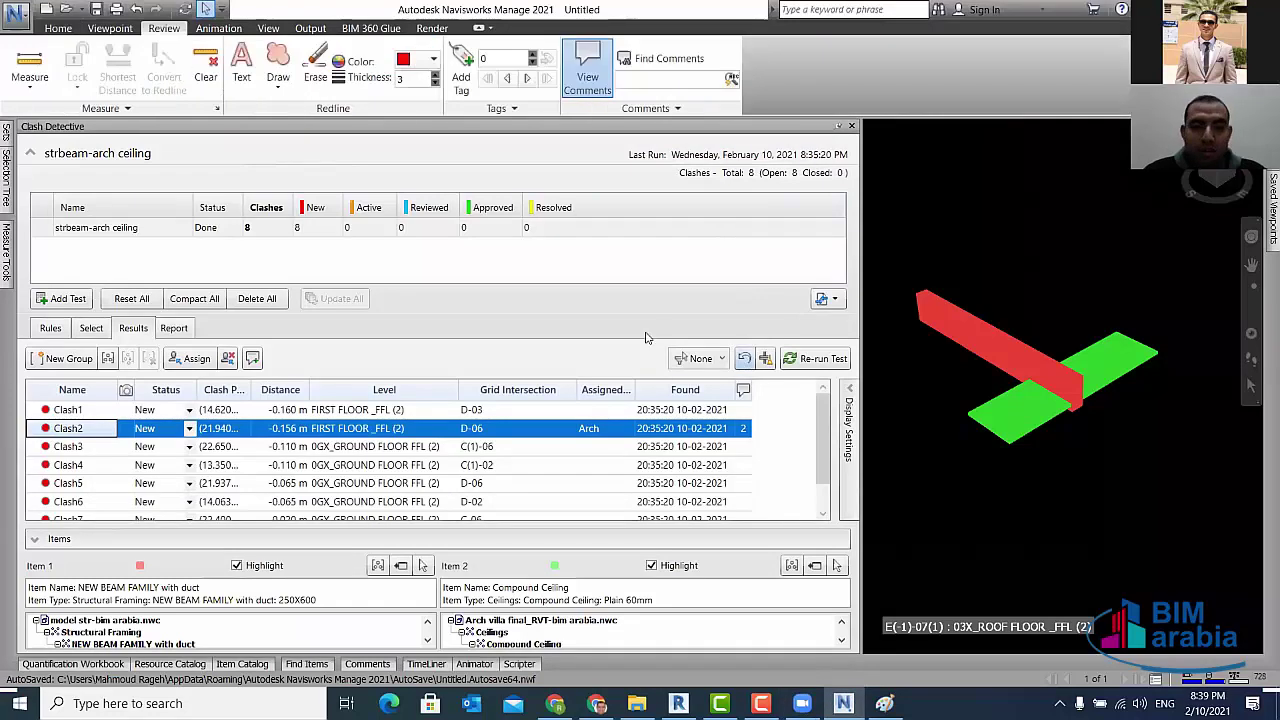
click(588, 57)
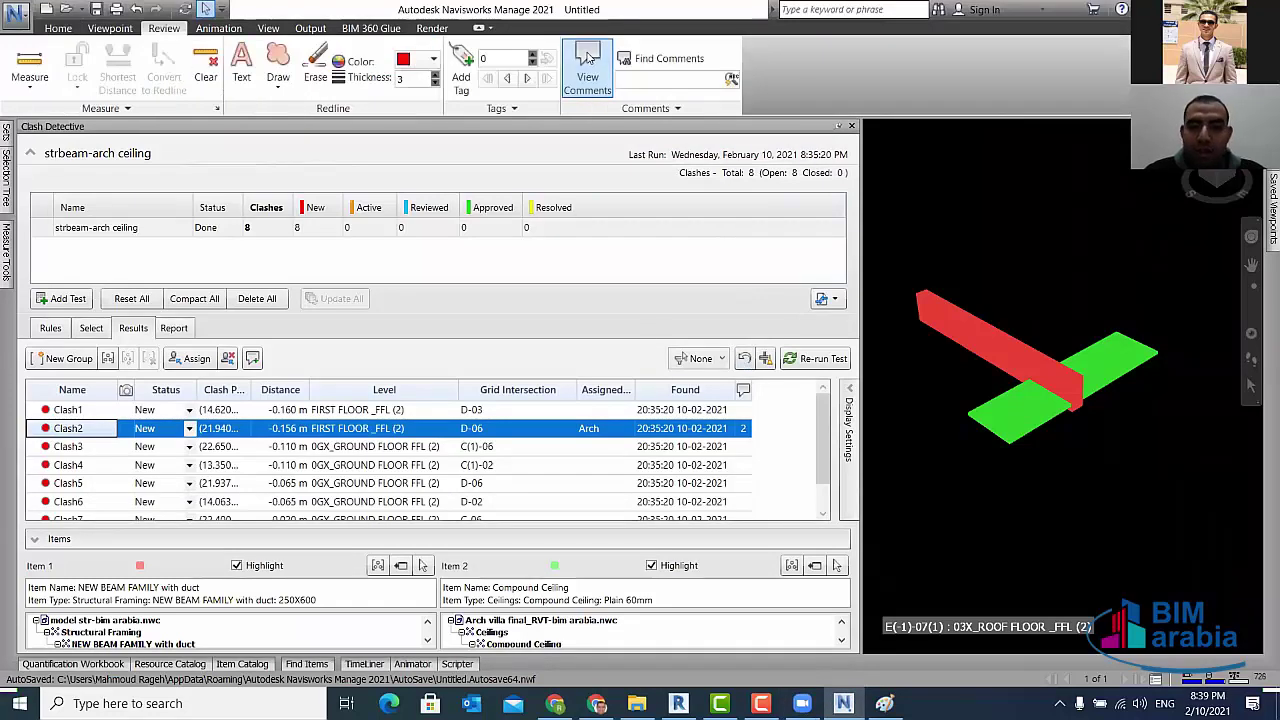
click(597, 97)
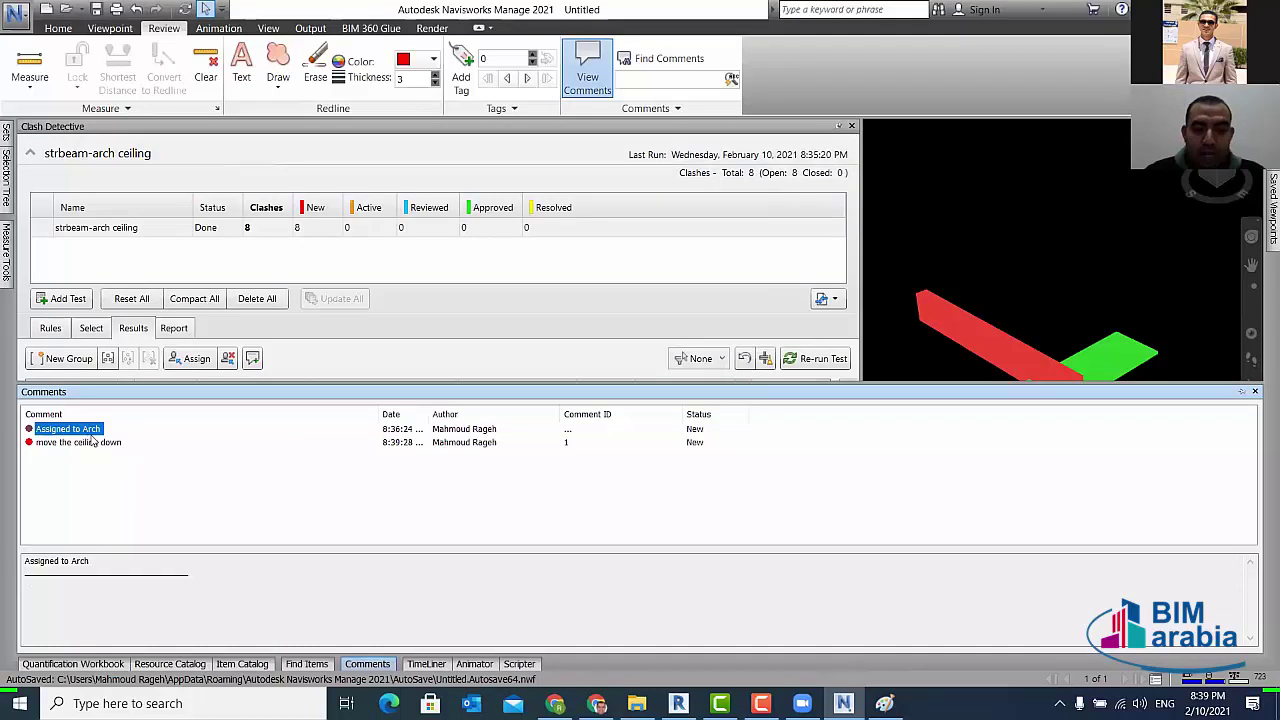
click(101, 445)
click(68, 430)
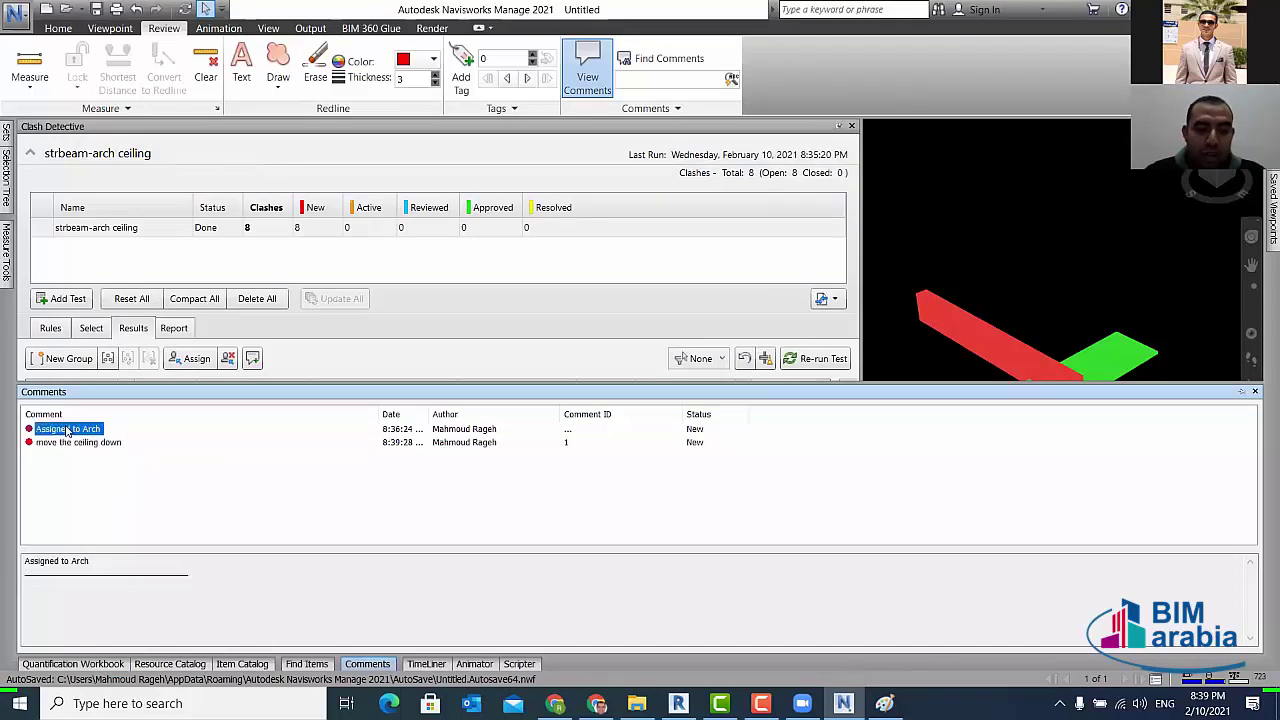
click(82, 445)
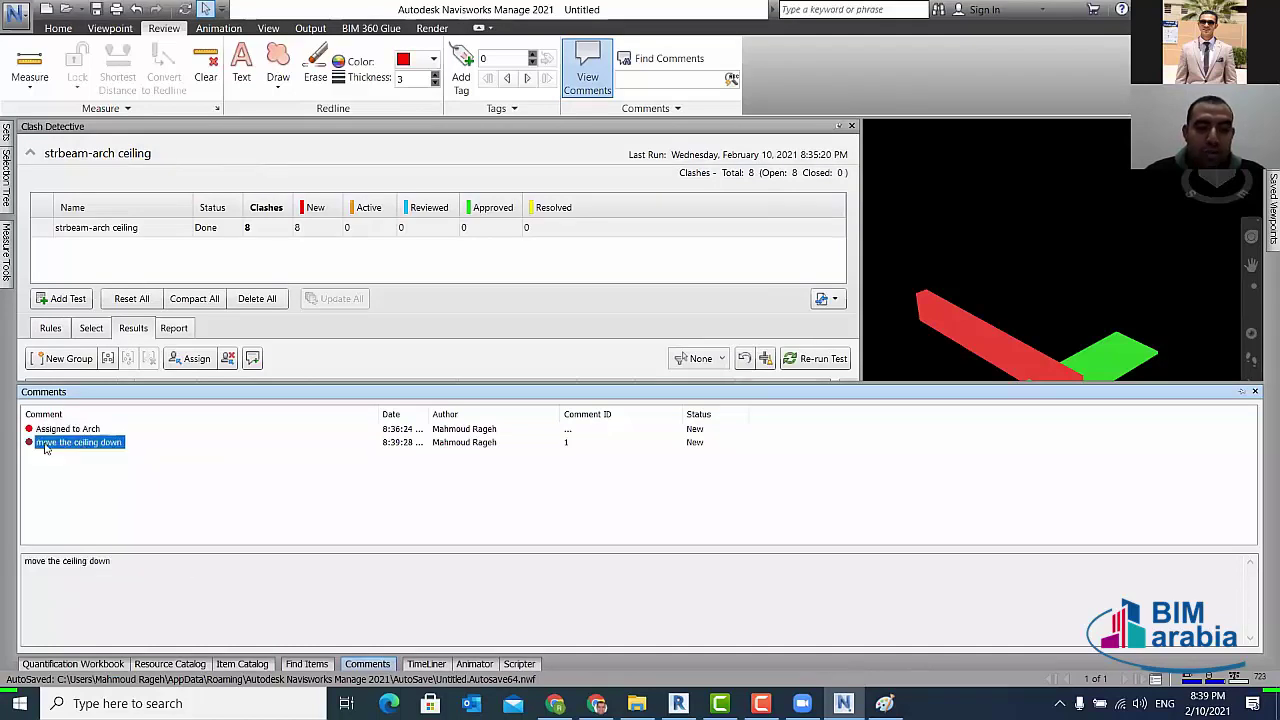
click(578, 443)
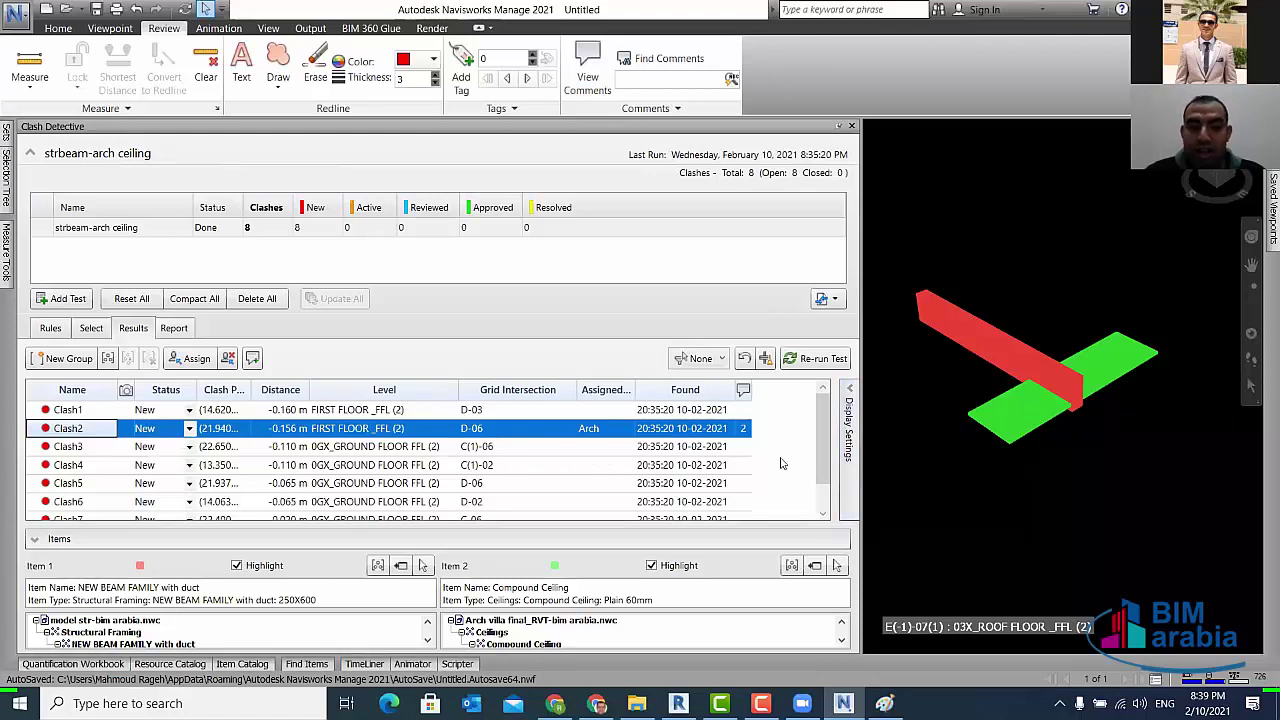
- Draw a light orange freehand redline cloud around the beam and ceiling clash
click(315, 68)
click(272, 58)
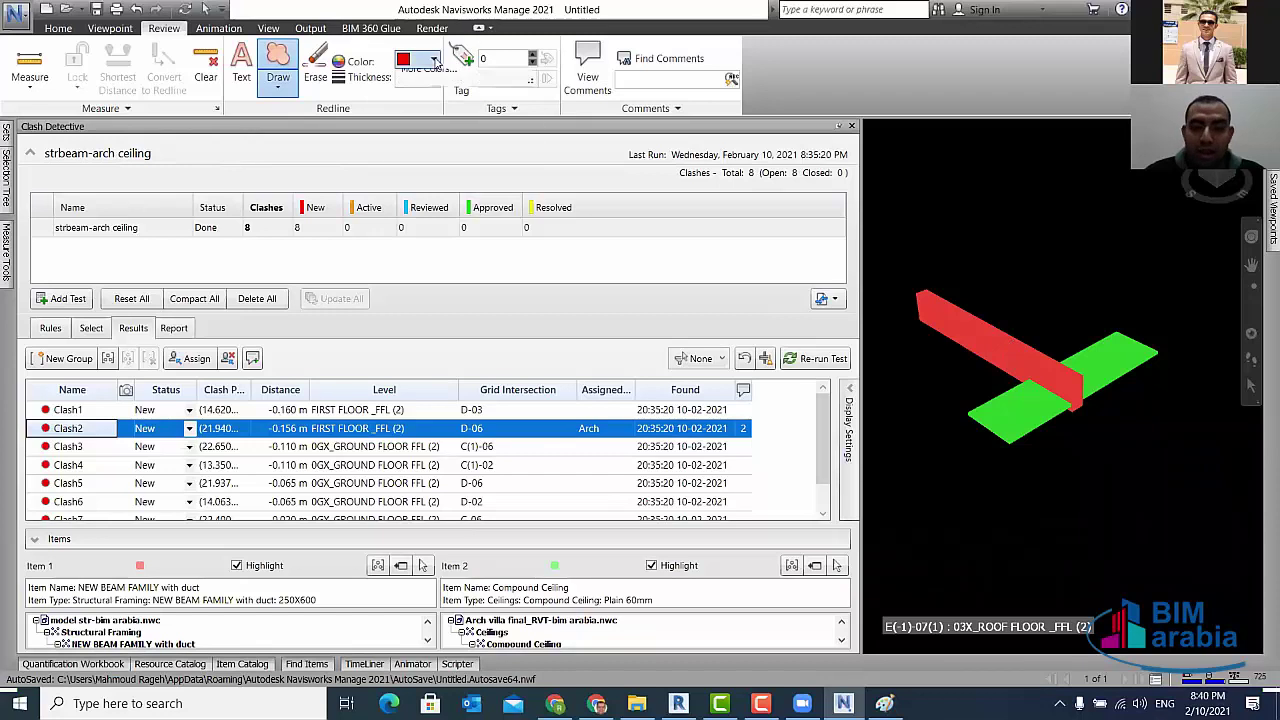
click(433, 59)
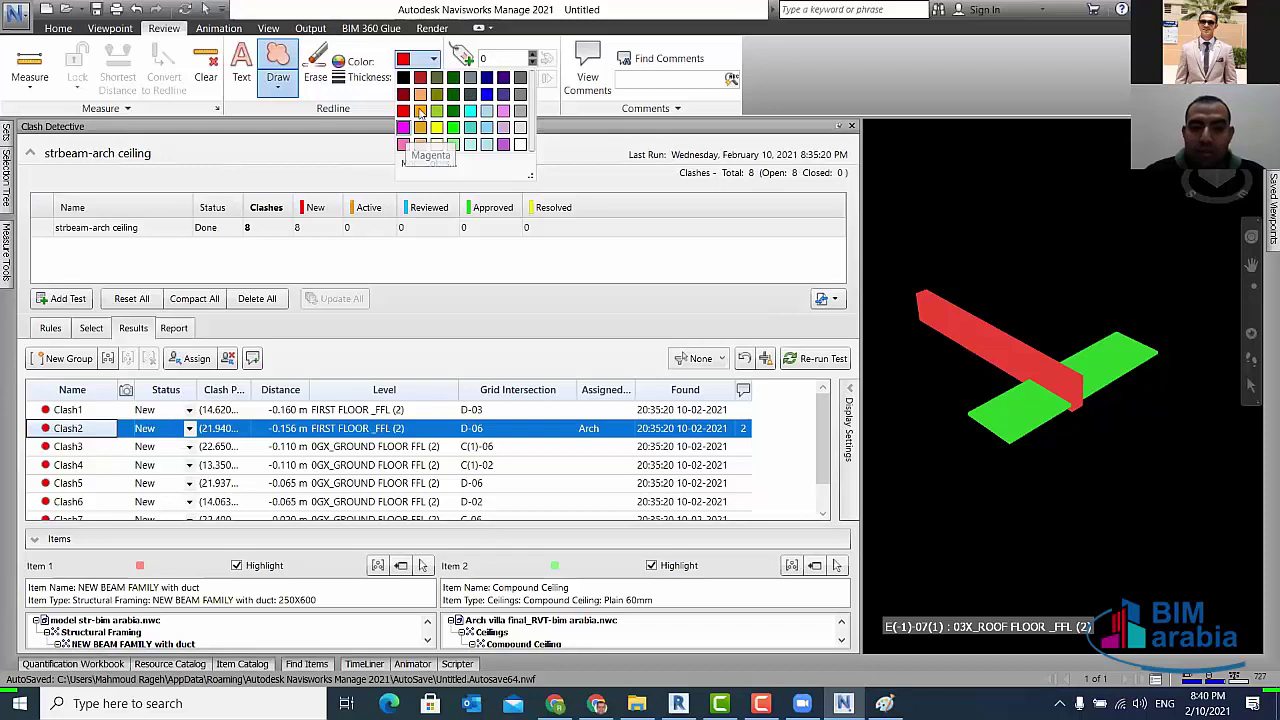
click(420, 93)
drag(962, 376, 1115, 445)
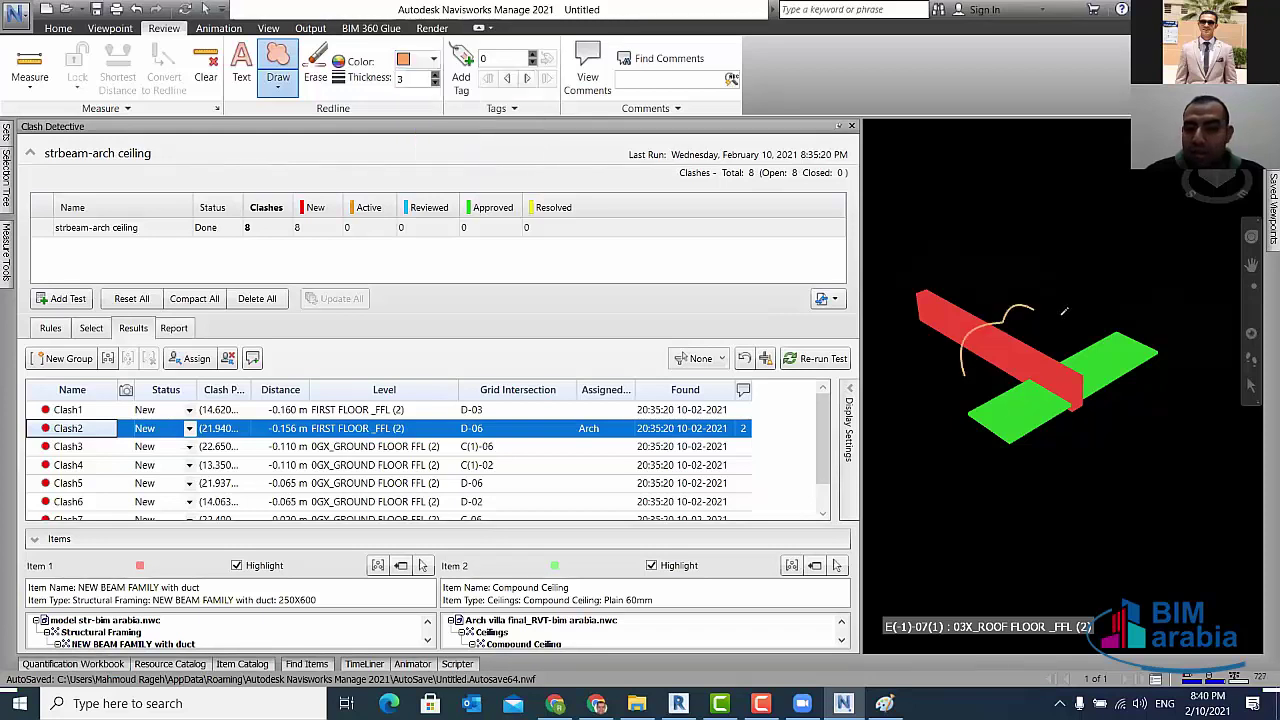
drag(1021, 406, 976, 371)
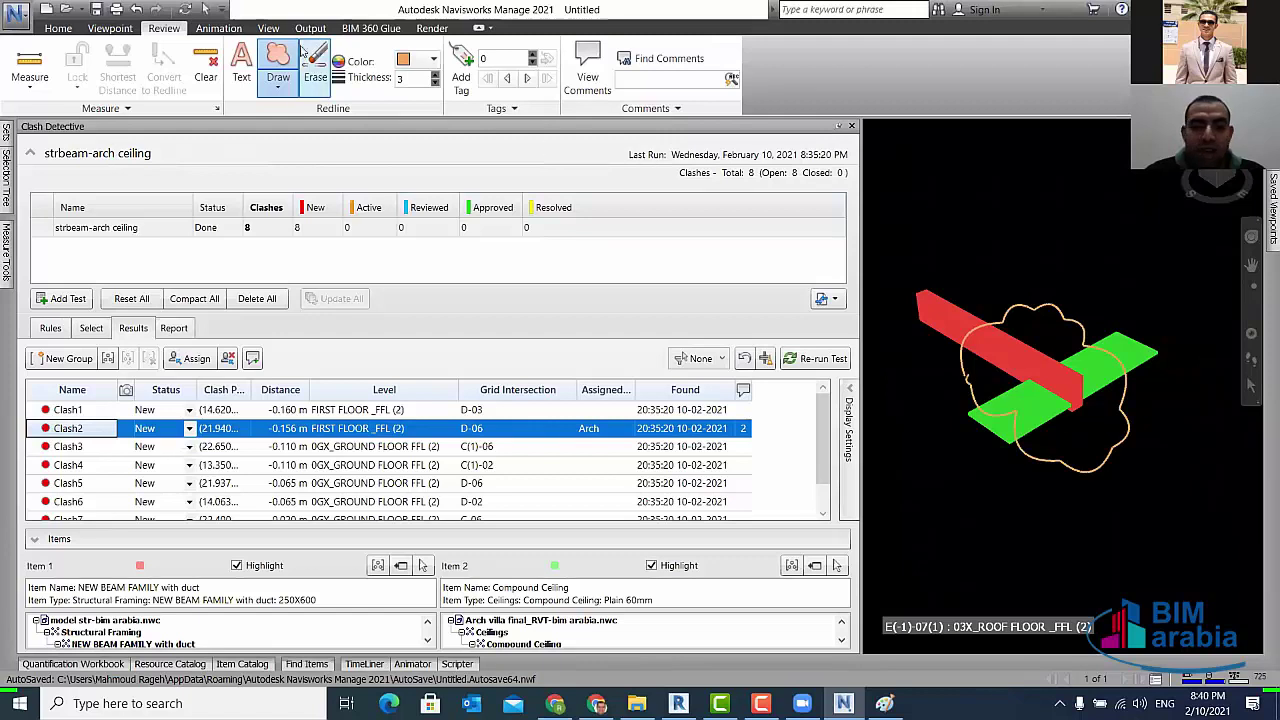
- Add the redline text note 'check ceiling height' to the Clash2 view
click(241, 68)
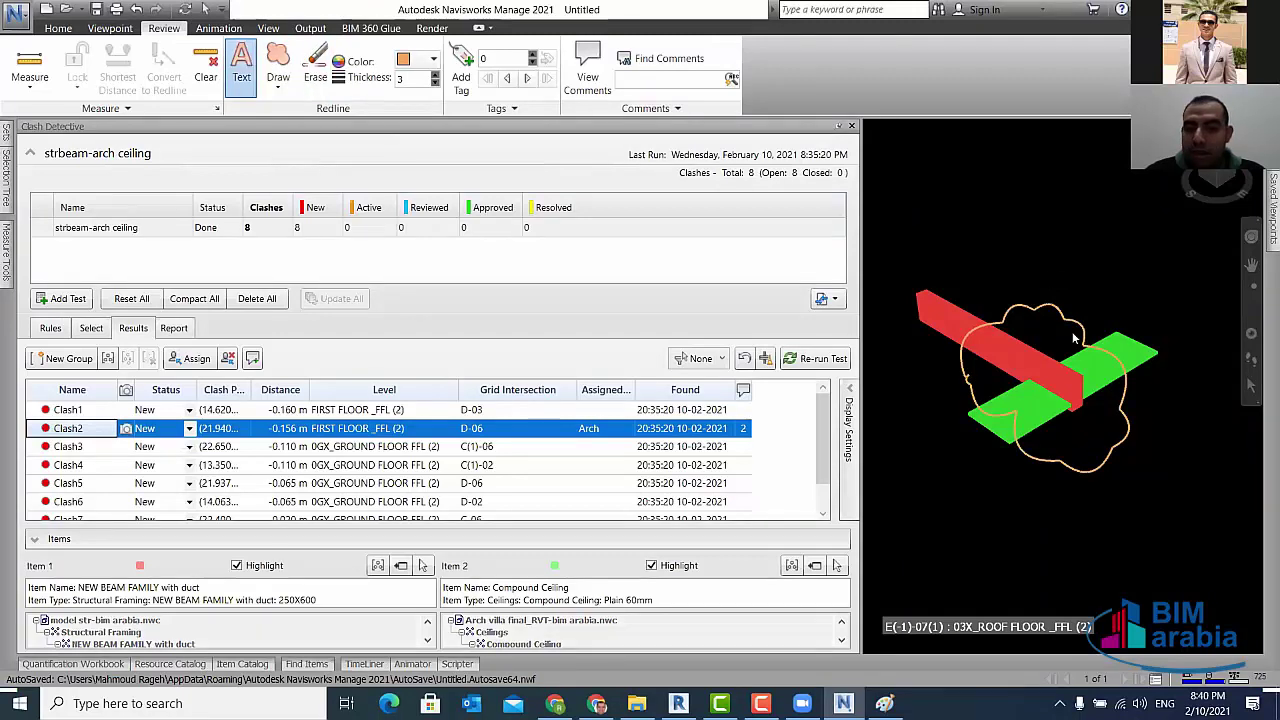
click(957, 346)
text(che)
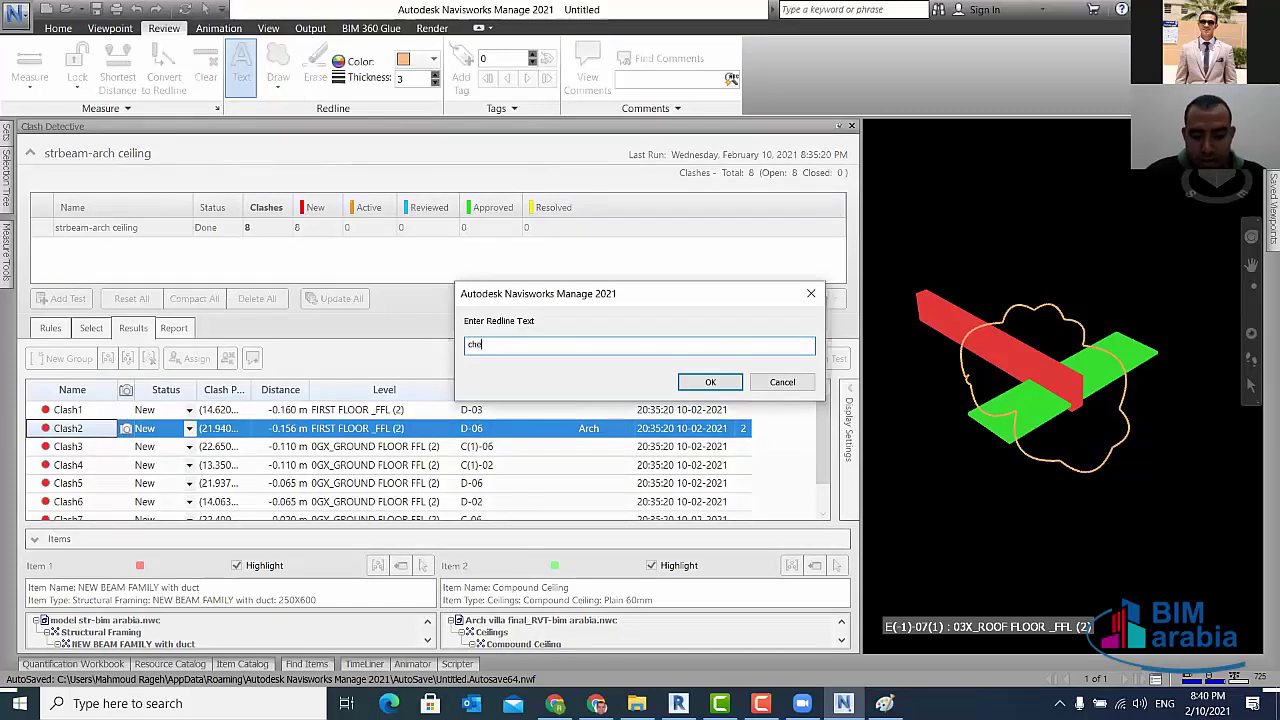
text(ck ce)
text(ilin)
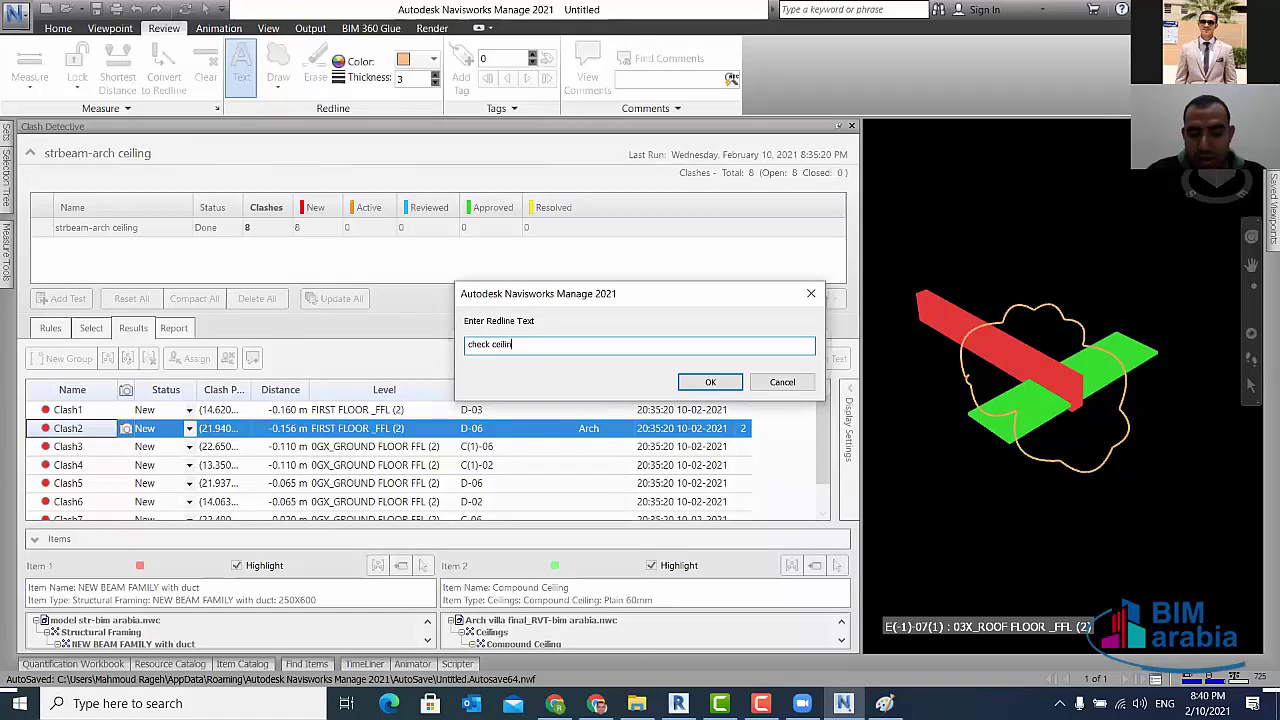
text(g hei)
text(ght)
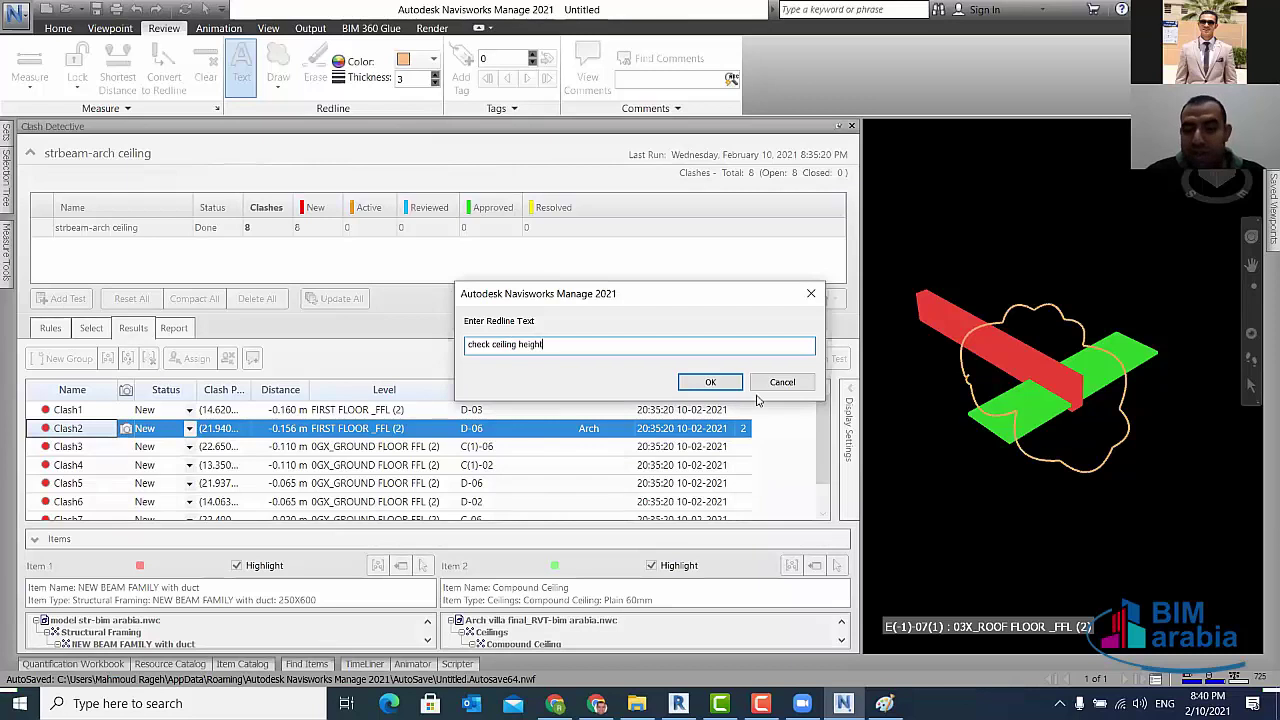
click(733, 383)
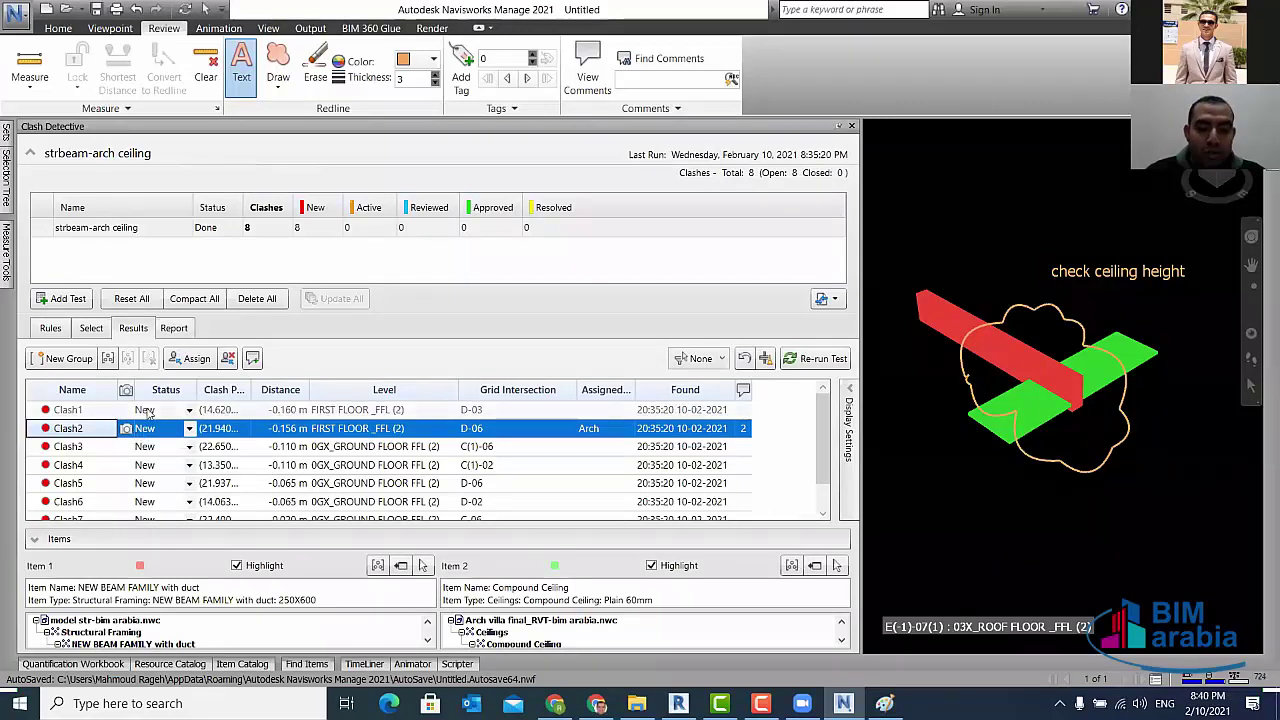
click(150, 412)
- Set Clash2's status to Active and Clash3's status to Resolved
click(152, 432)
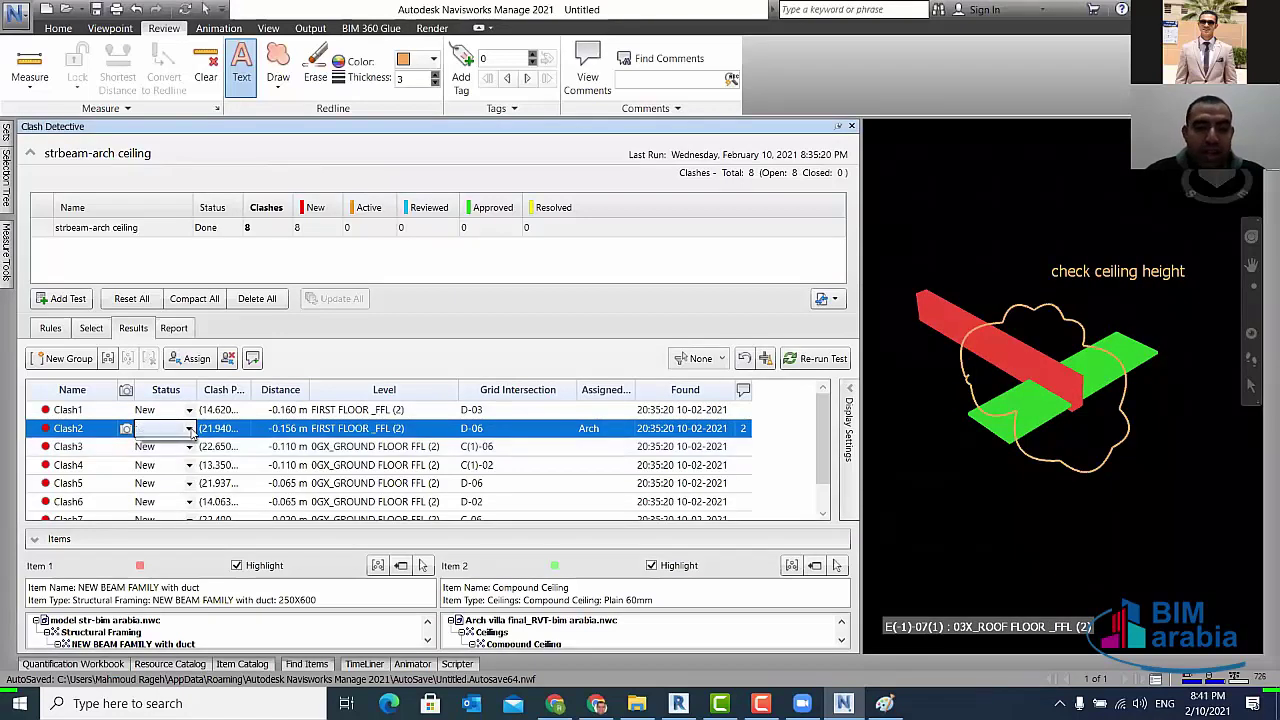
click(189, 428)
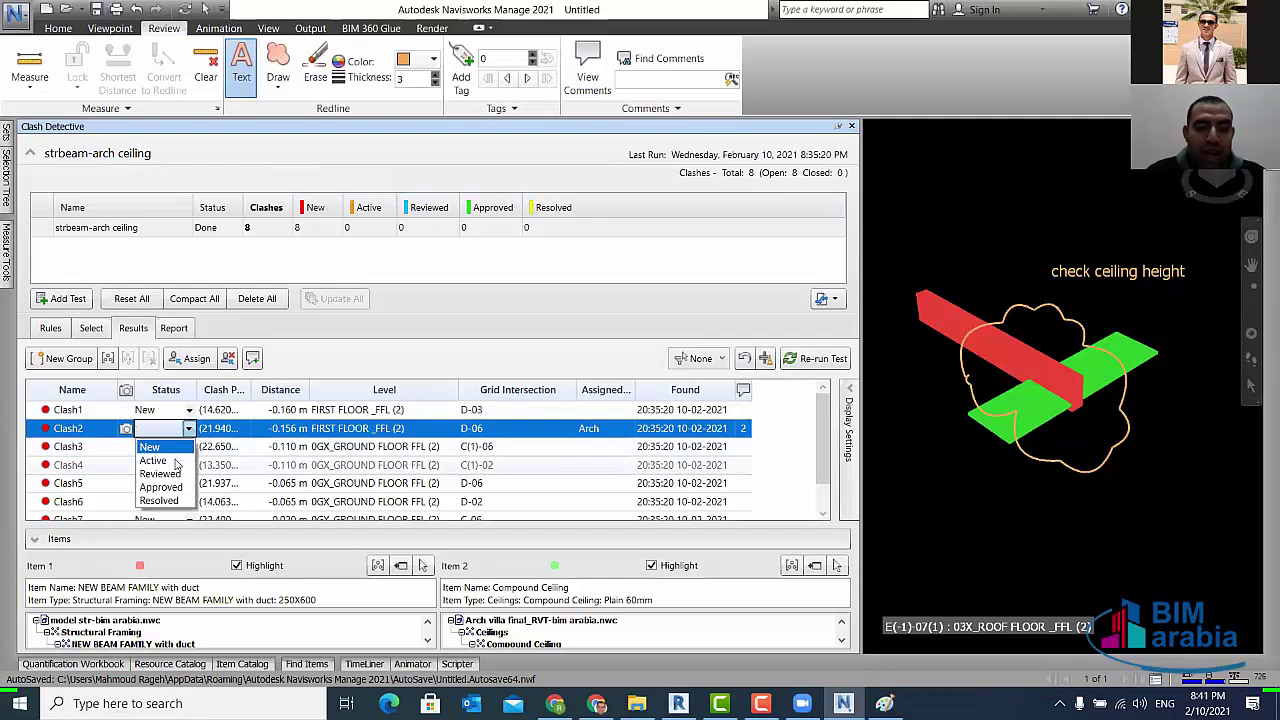
click(155, 460)
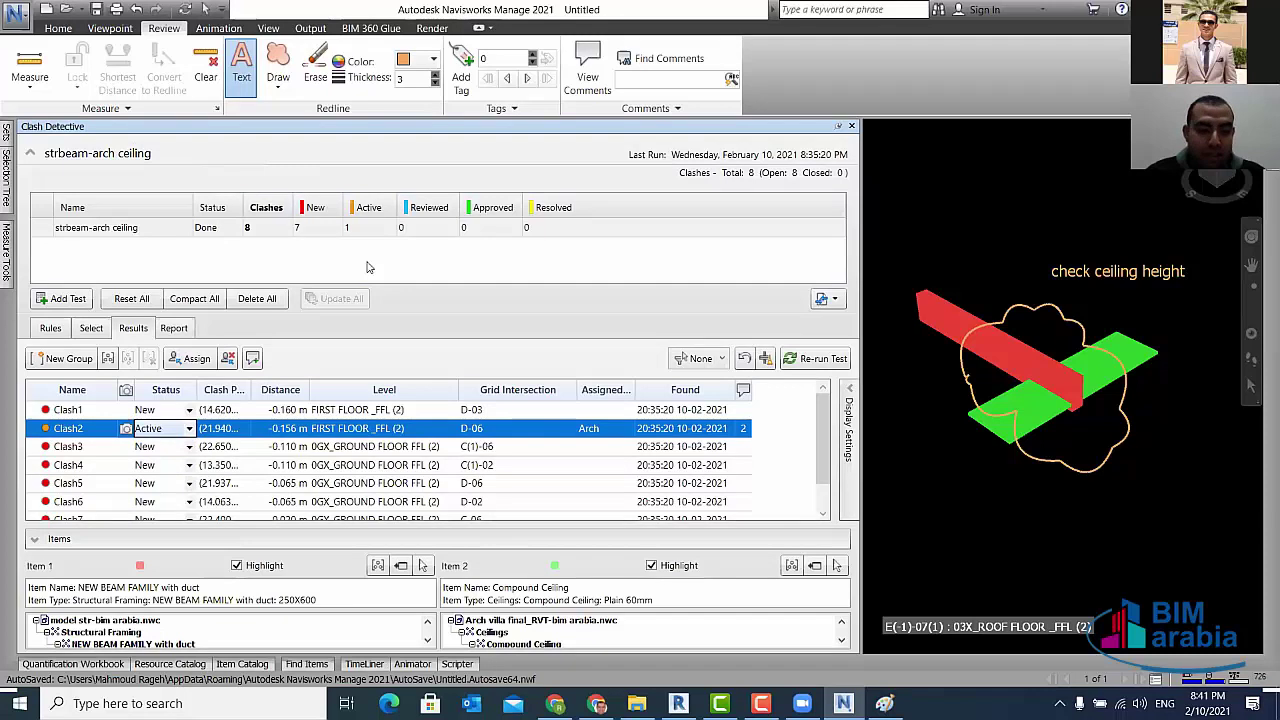
click(189, 447)
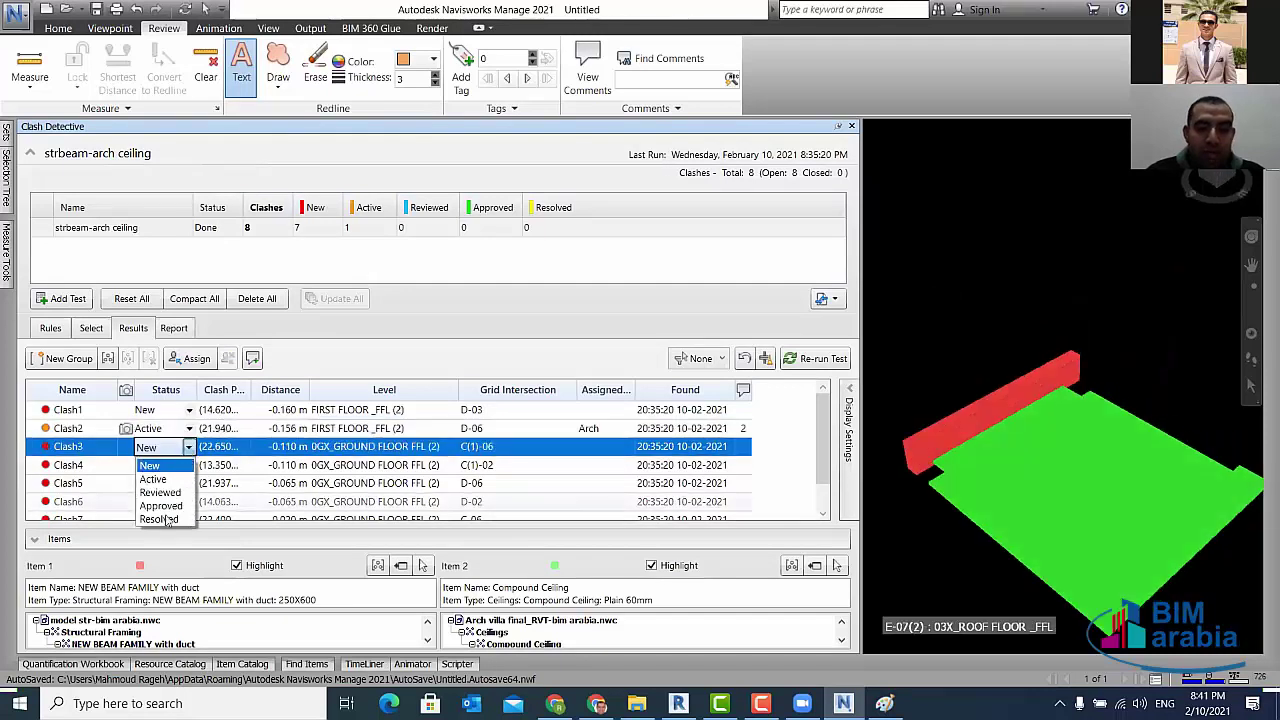
click(159, 519)
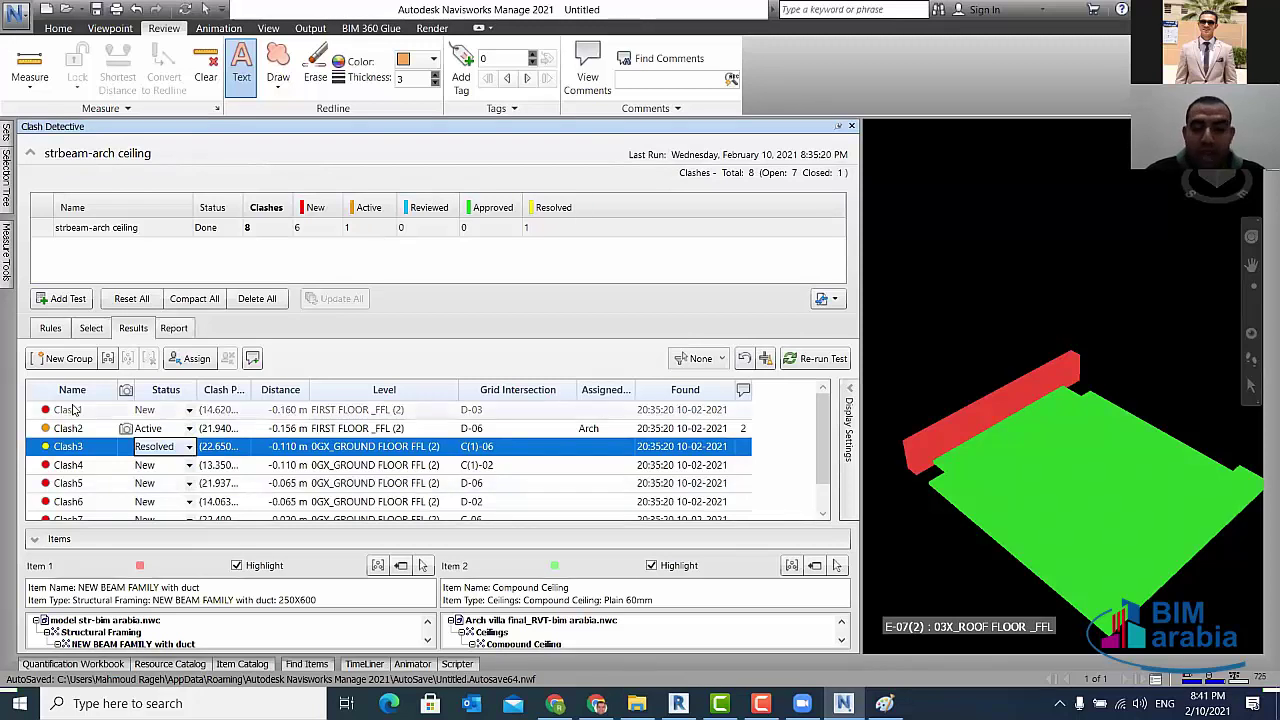
click(72, 409)
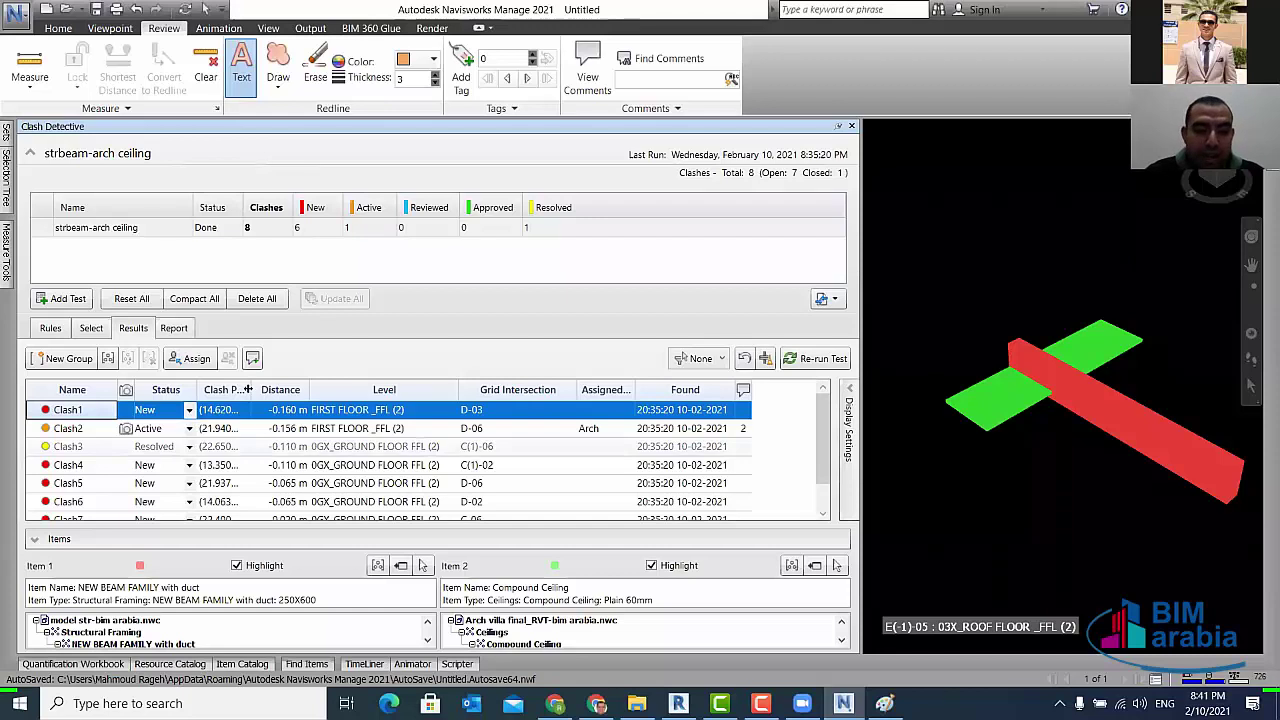
- Widen the Clash Point column, scroll the results down, and show Clash4 at grid C(1)-02
drag(248, 389, 356, 389)
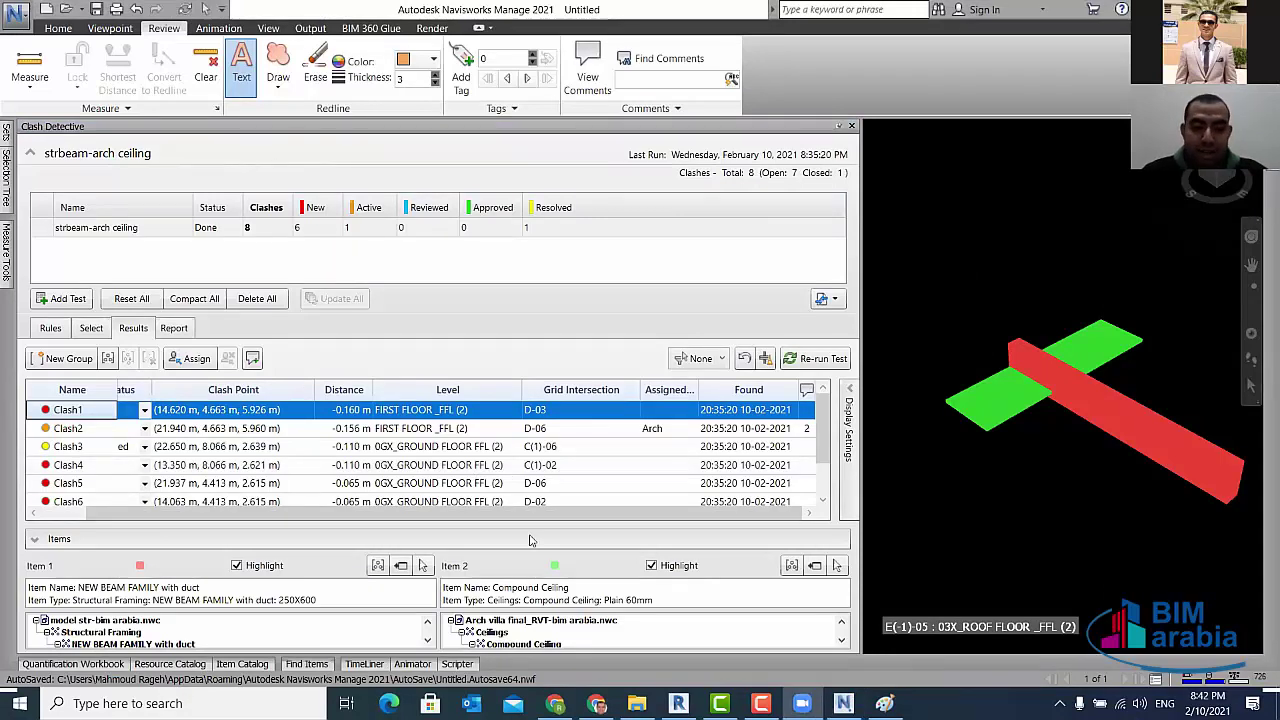
drag(588, 525, 25, 478)
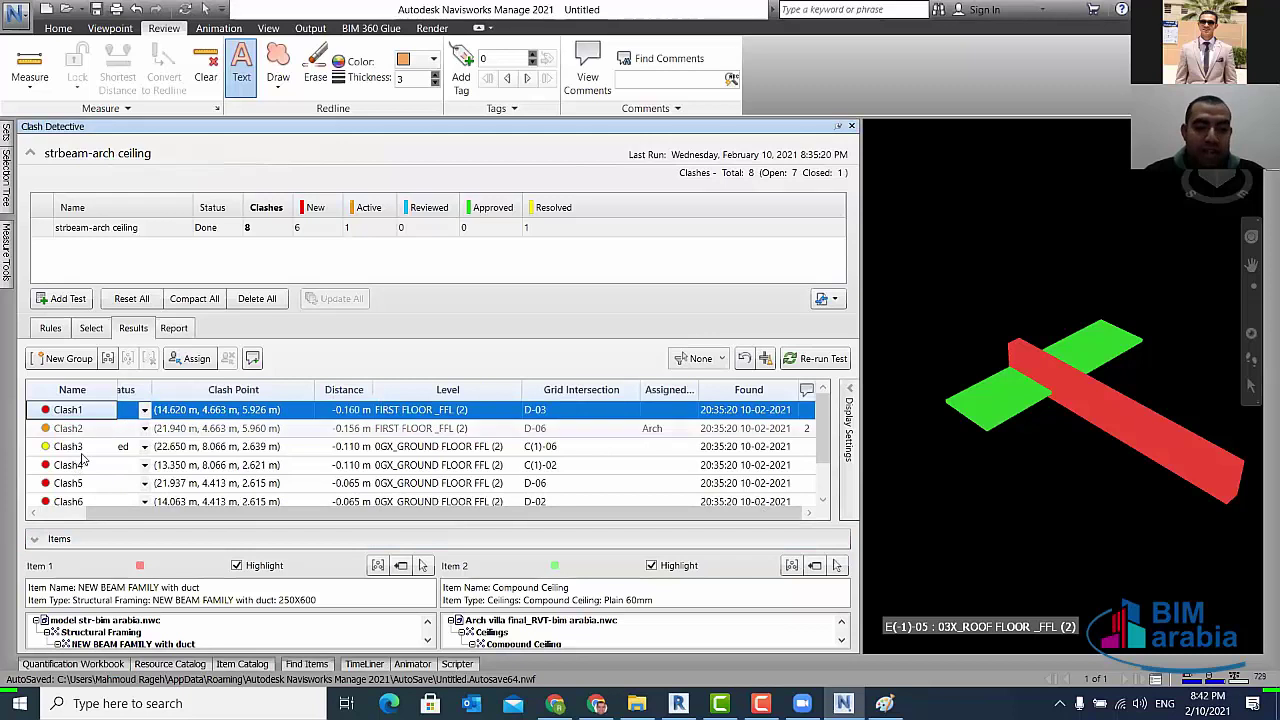
scroll(80, 462, down, 1)
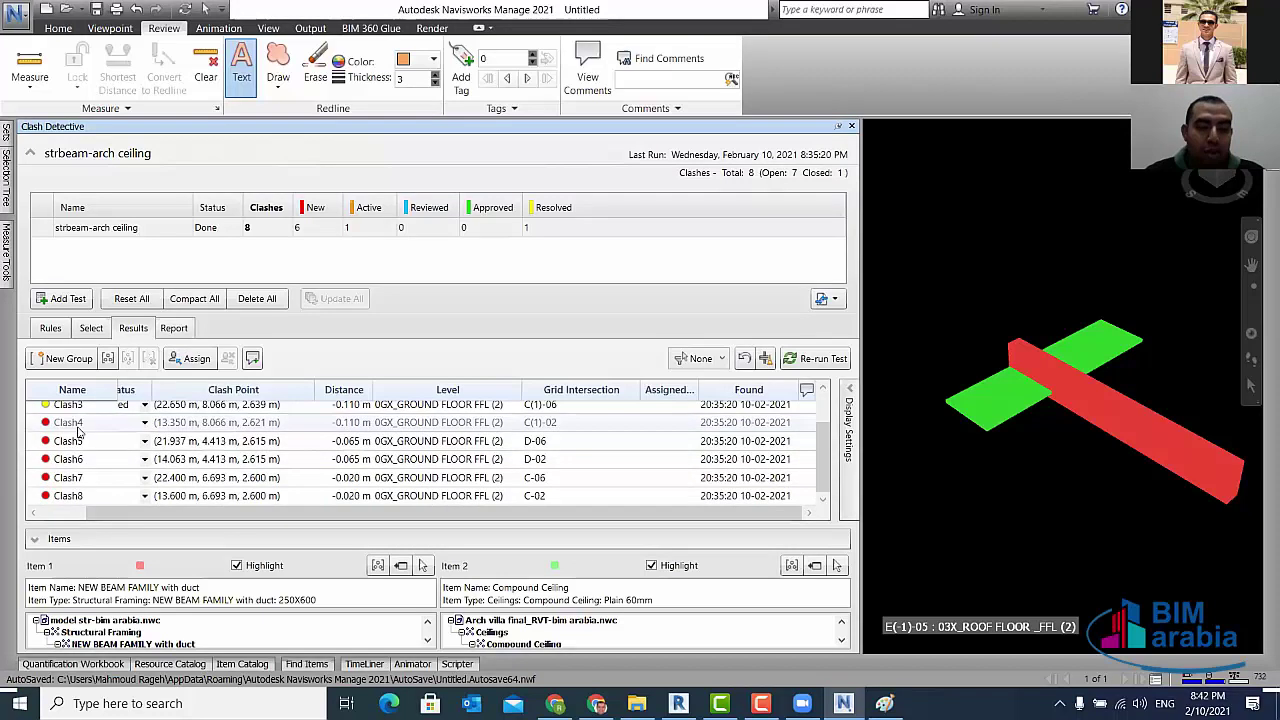
click(77, 427)
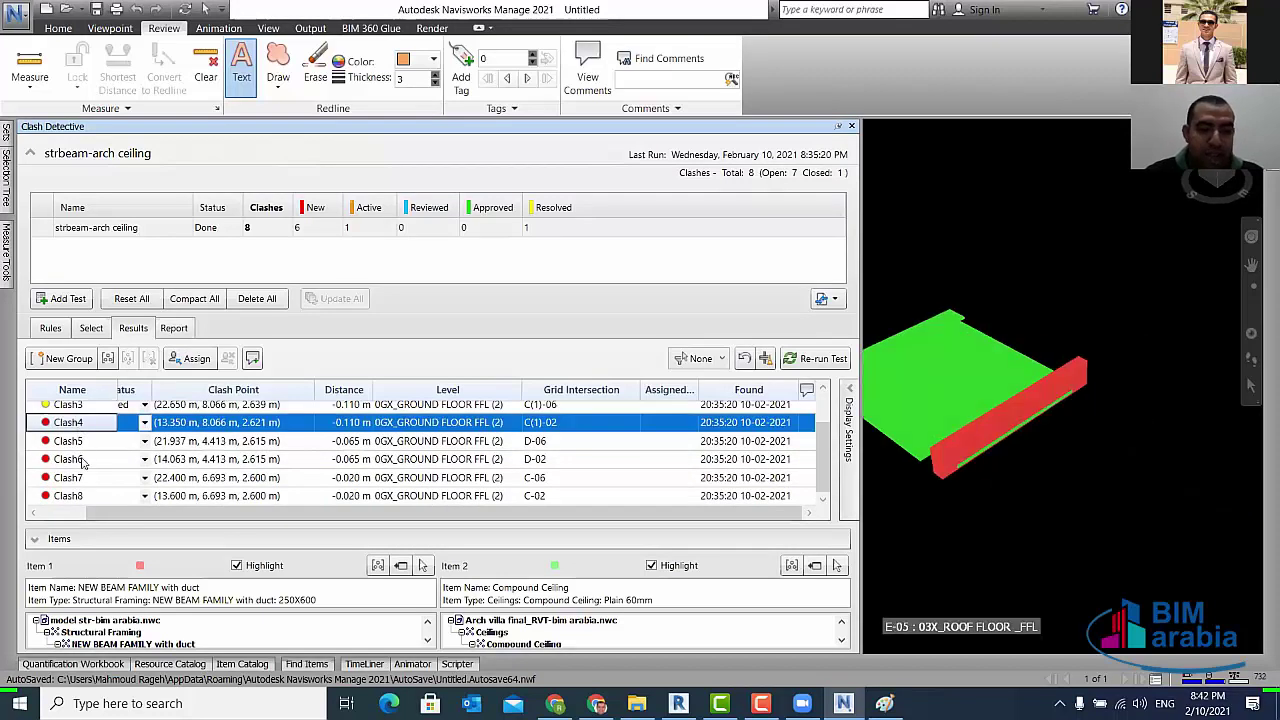
- Select Clash4 through Clash6 and combine them into a new clash group
shift+click(86, 461)
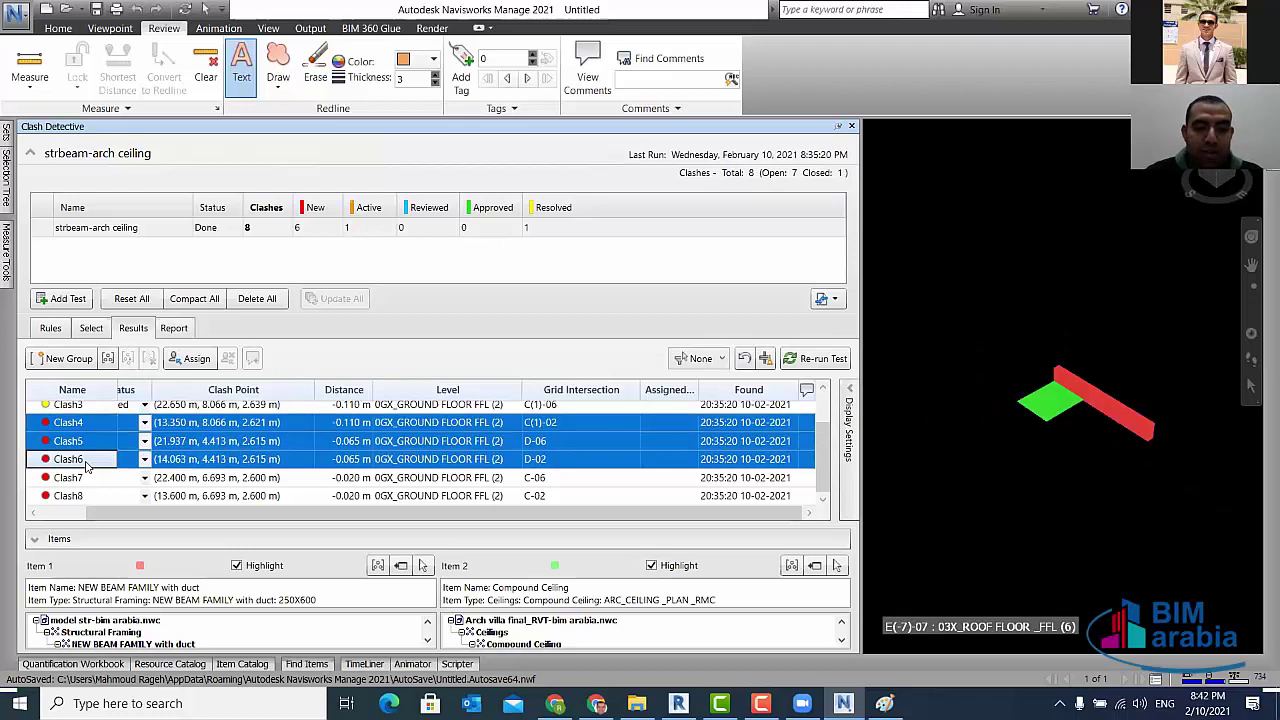
click(108, 359)
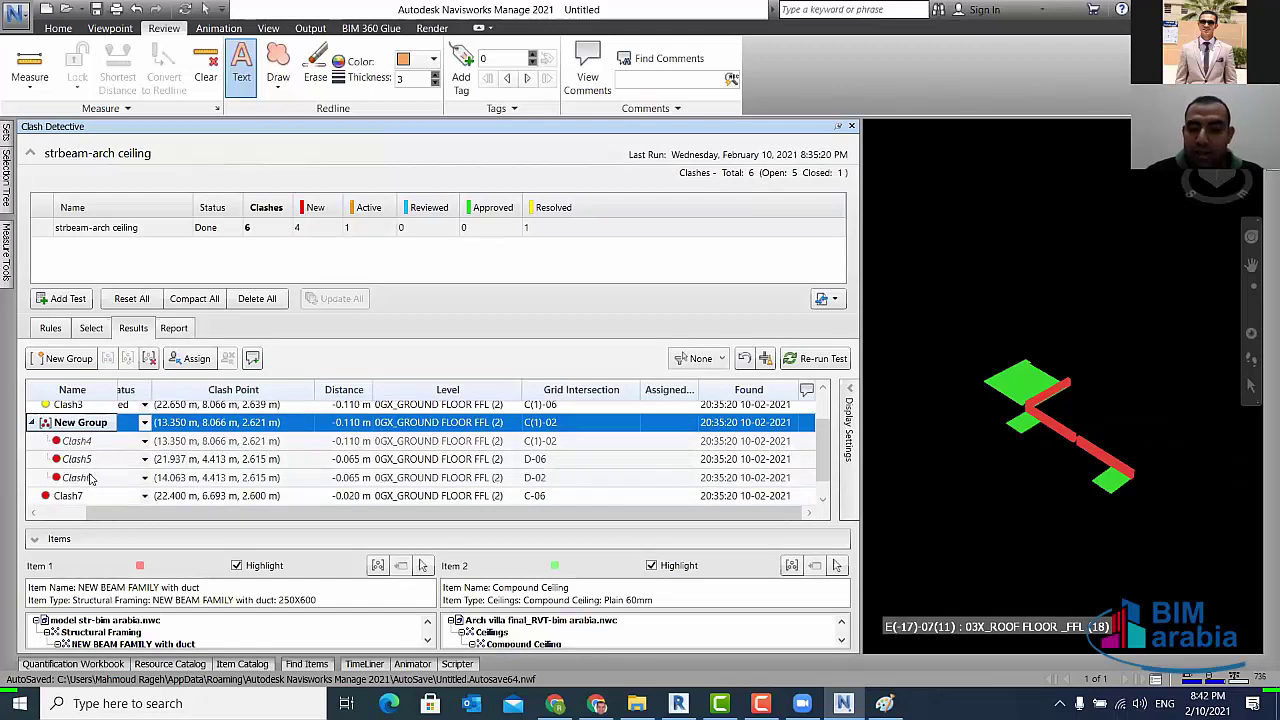
click(89, 478)
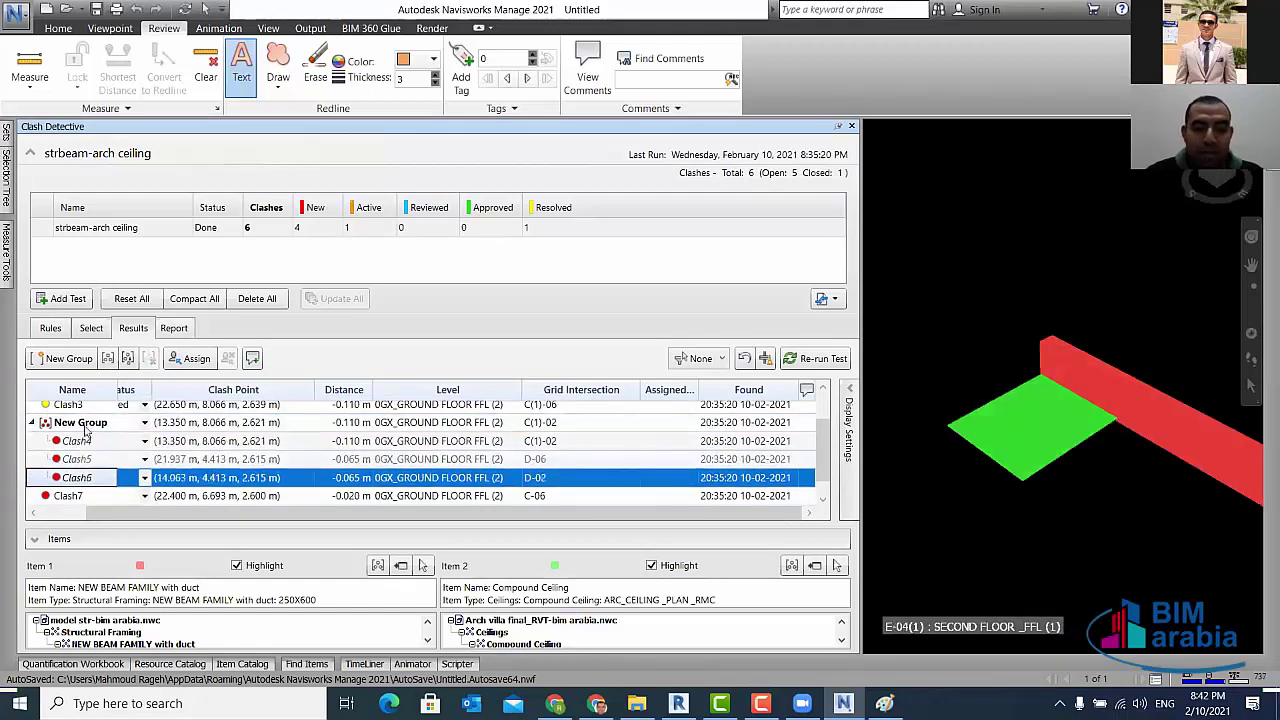
click(85, 424)
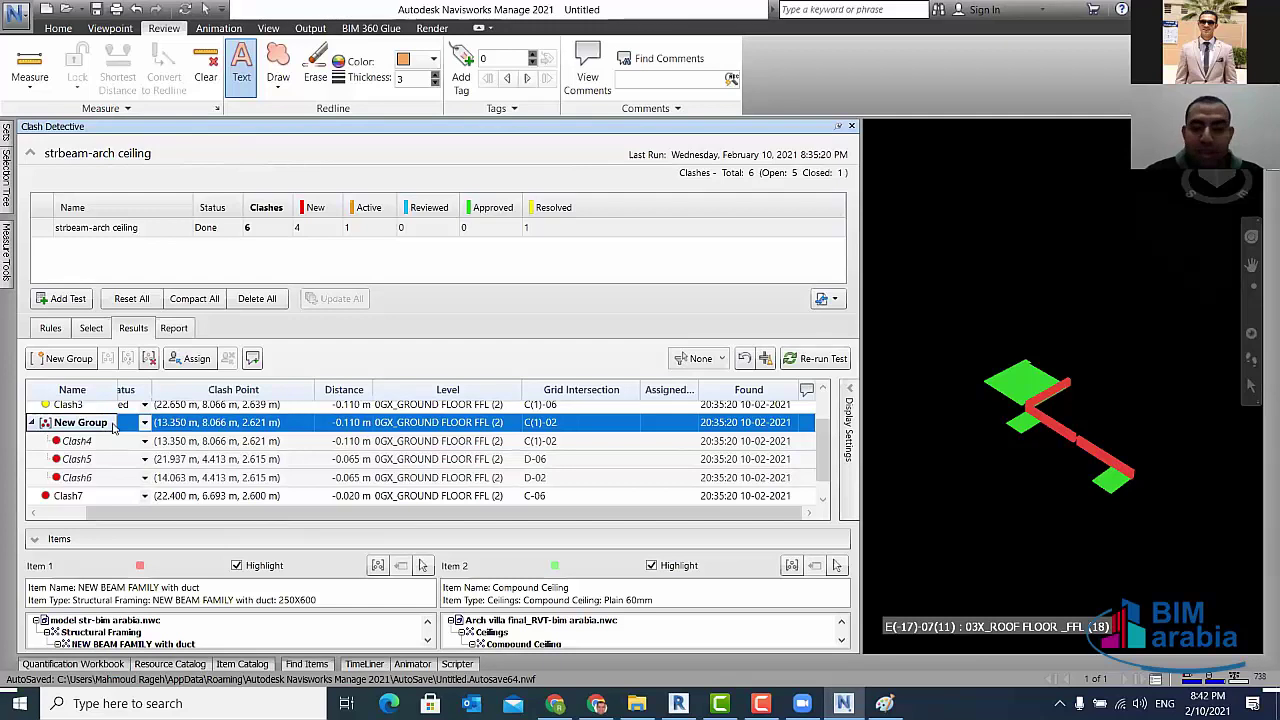
- Rename the new group to 'beams clash' and cancel the stray redline text prompt
click(113, 426)
key(BackSpace)
key(BackSpace)
key(BackSpace)
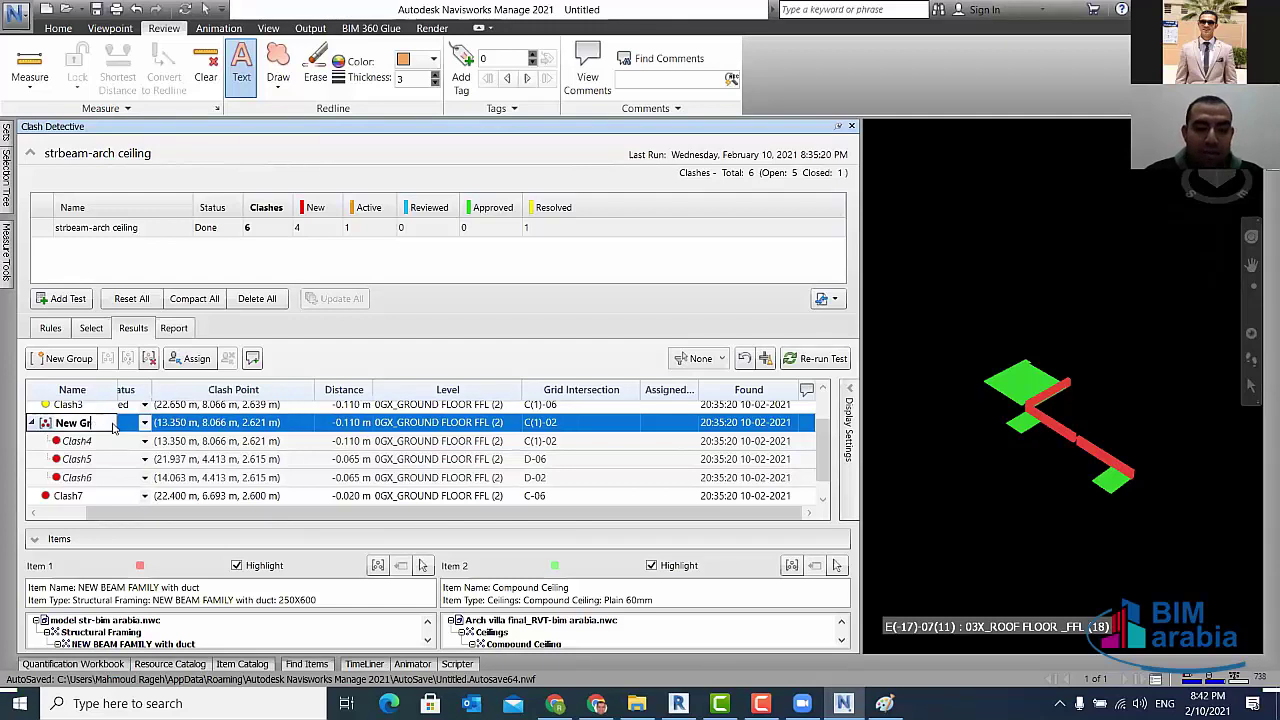
key(BackSpace)
key(BackSpace)
key(BackSpace)
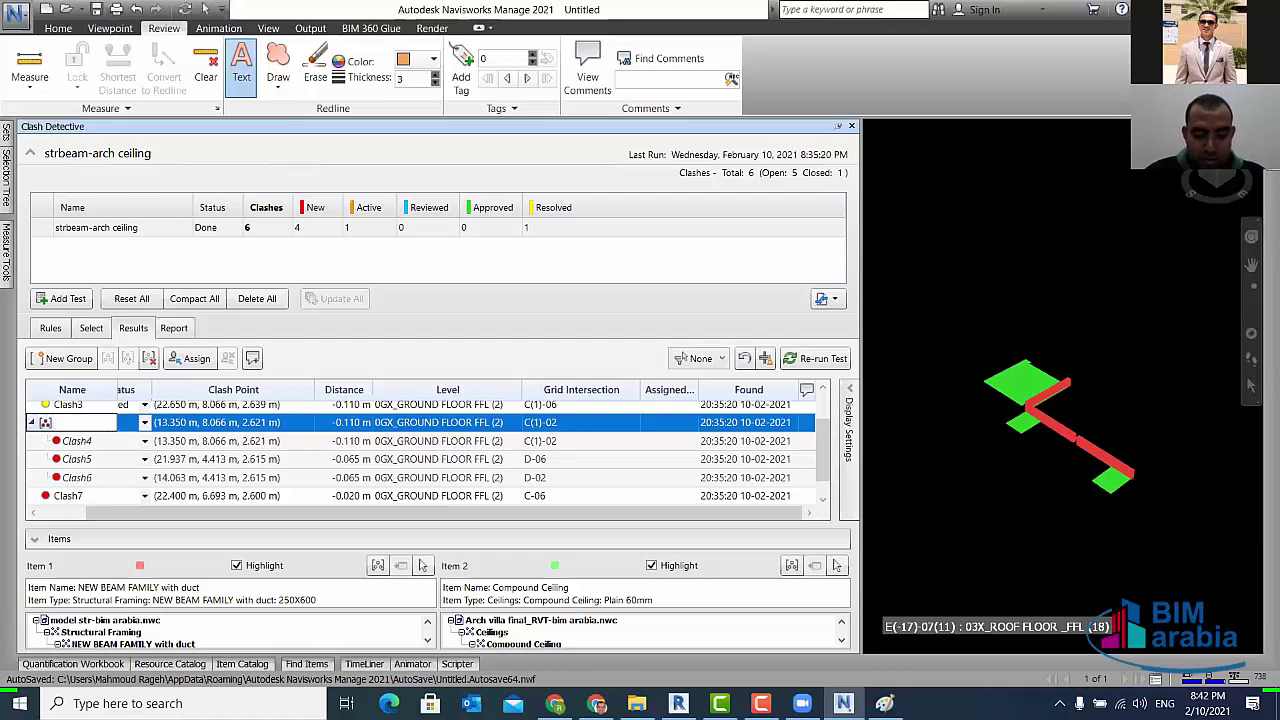
text(beams c)
text(lash)
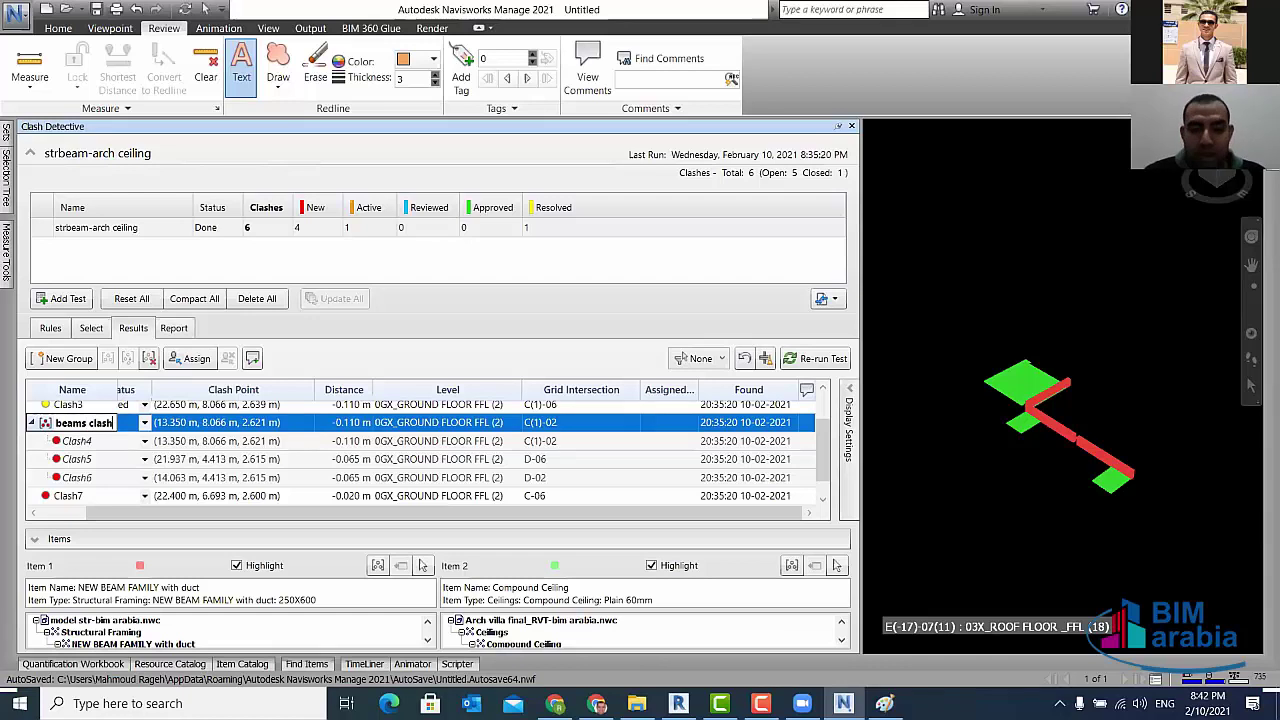
key(Return)
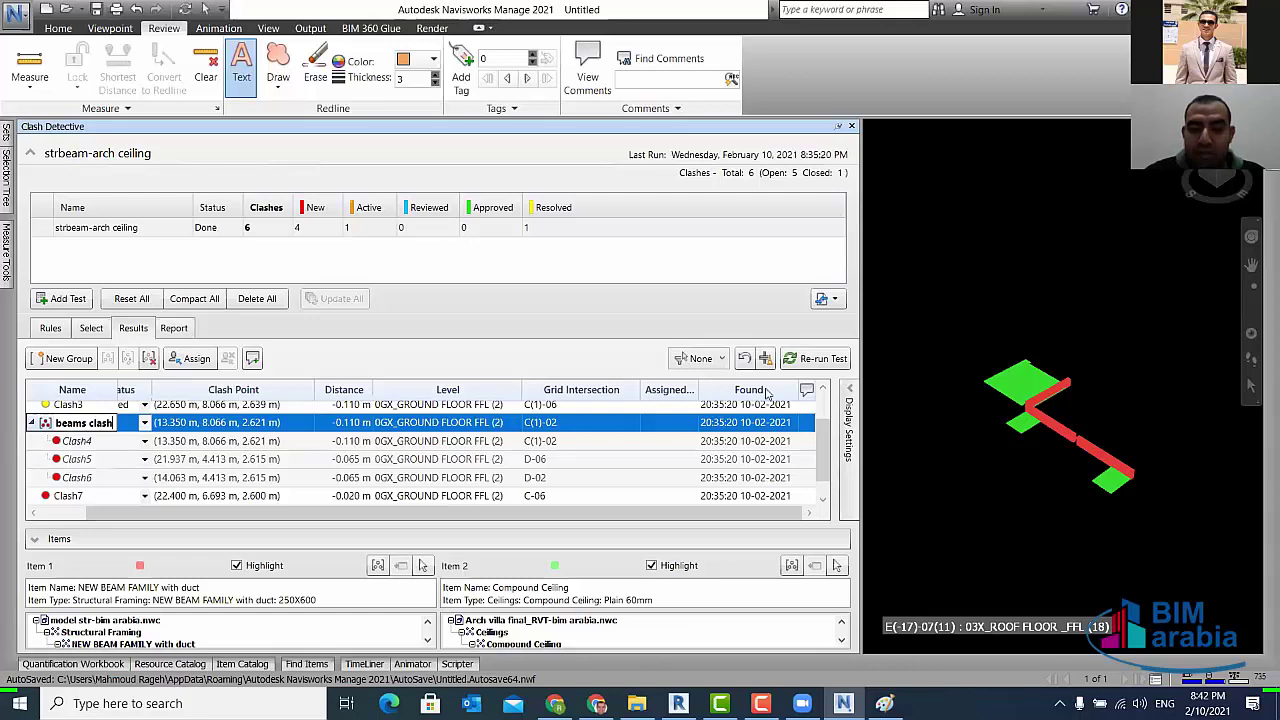
click(773, 398)
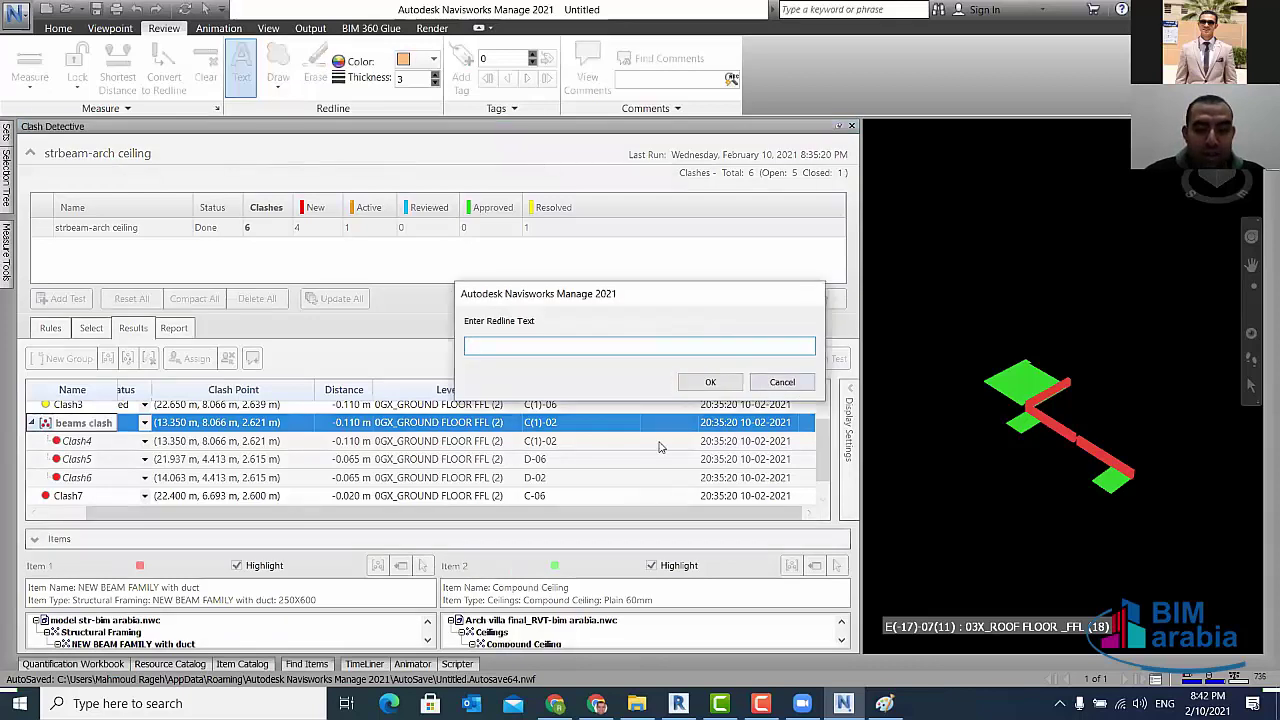
key(Escape)
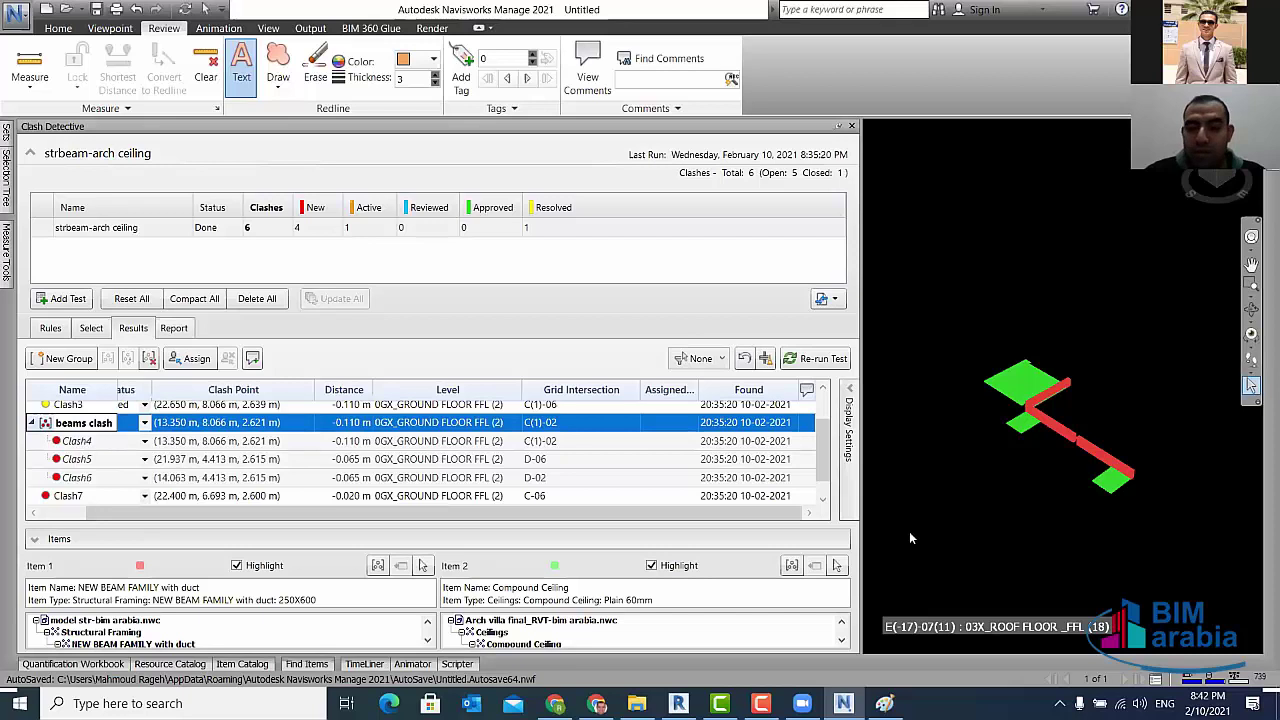
key(Escape)
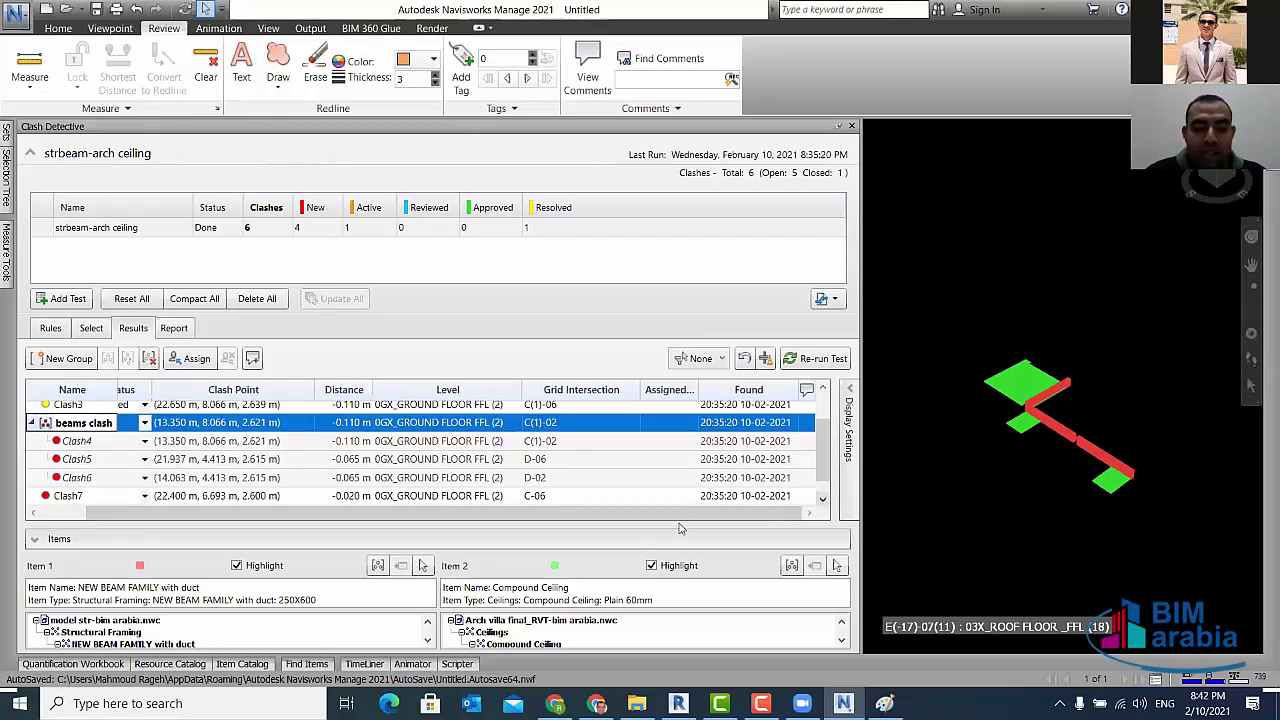
scroll(155, 457, left, 1)
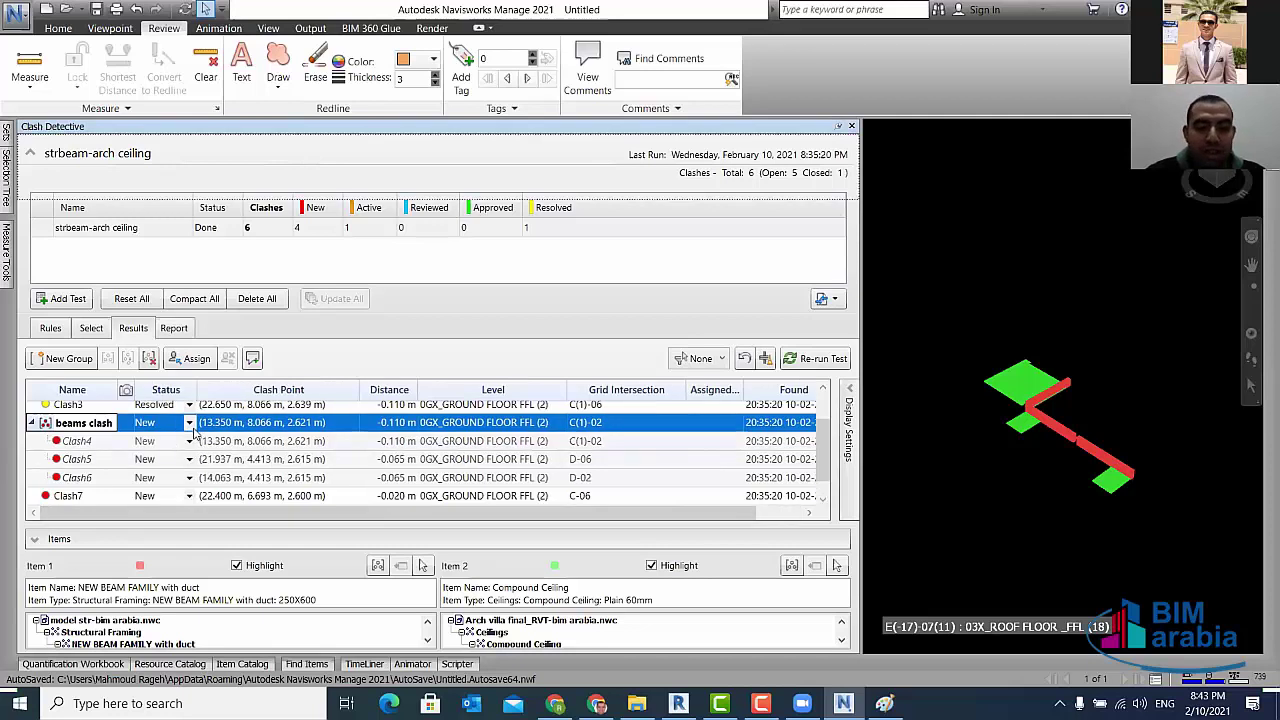
- Set the beams clash group's status to Reviewed, ungroup it, and view Clash6
click(189, 422)
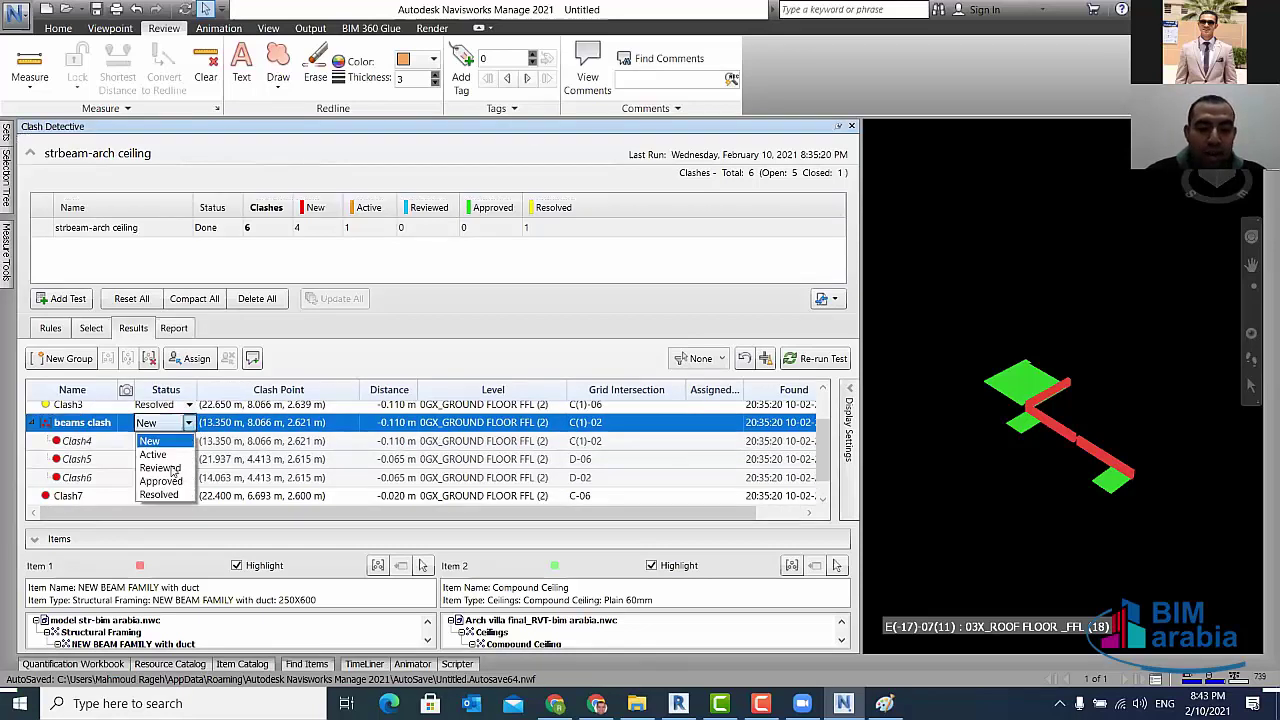
click(210, 478)
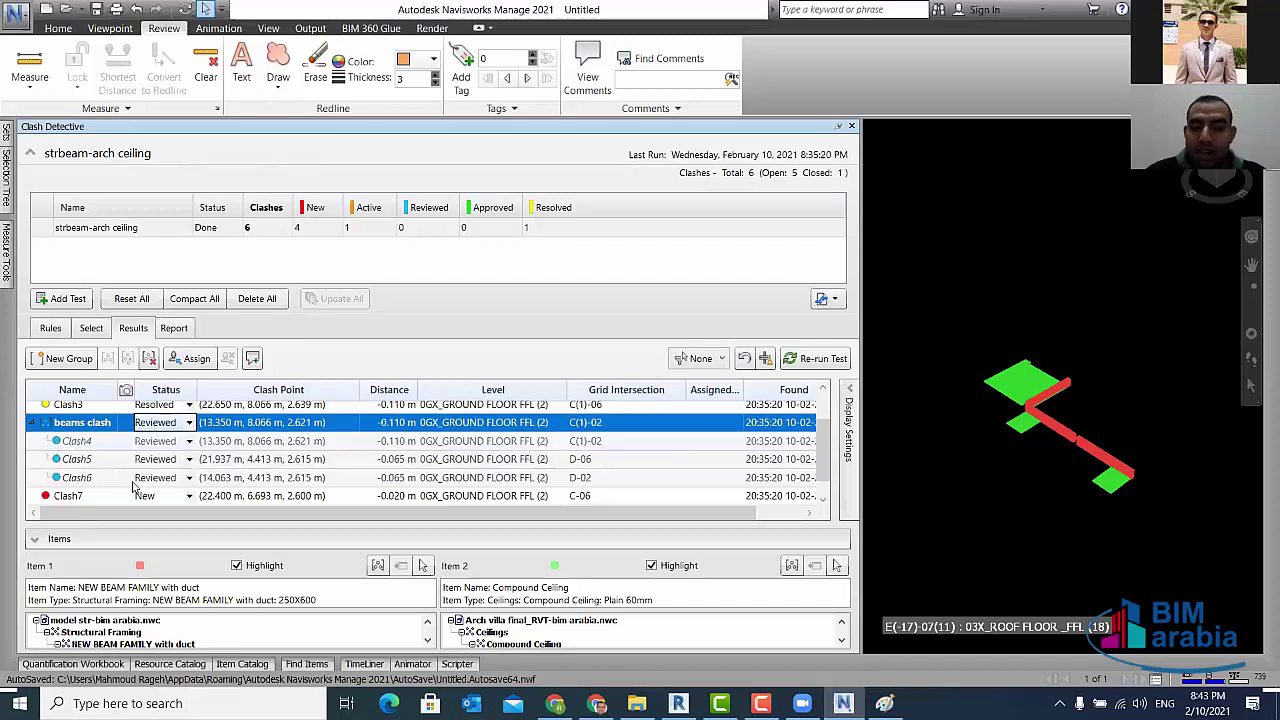
key(ctrl+z)
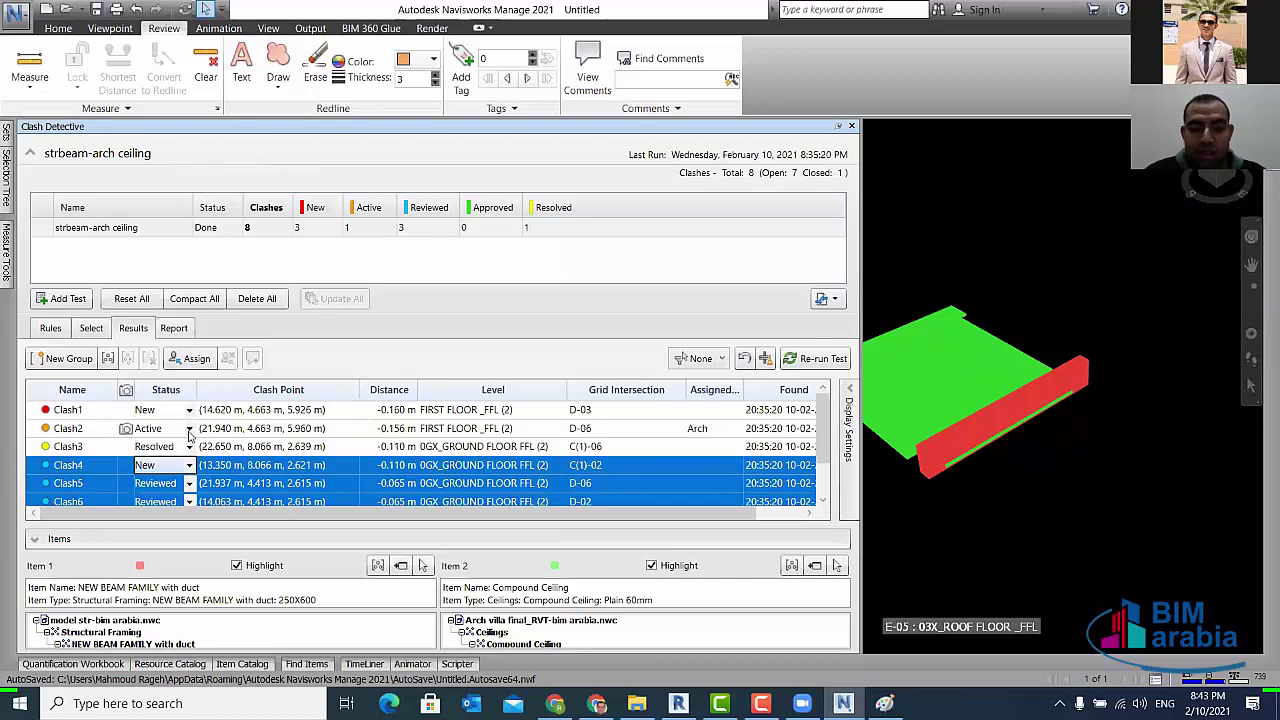
scroll(190, 433, down, 1)
click(215, 459)
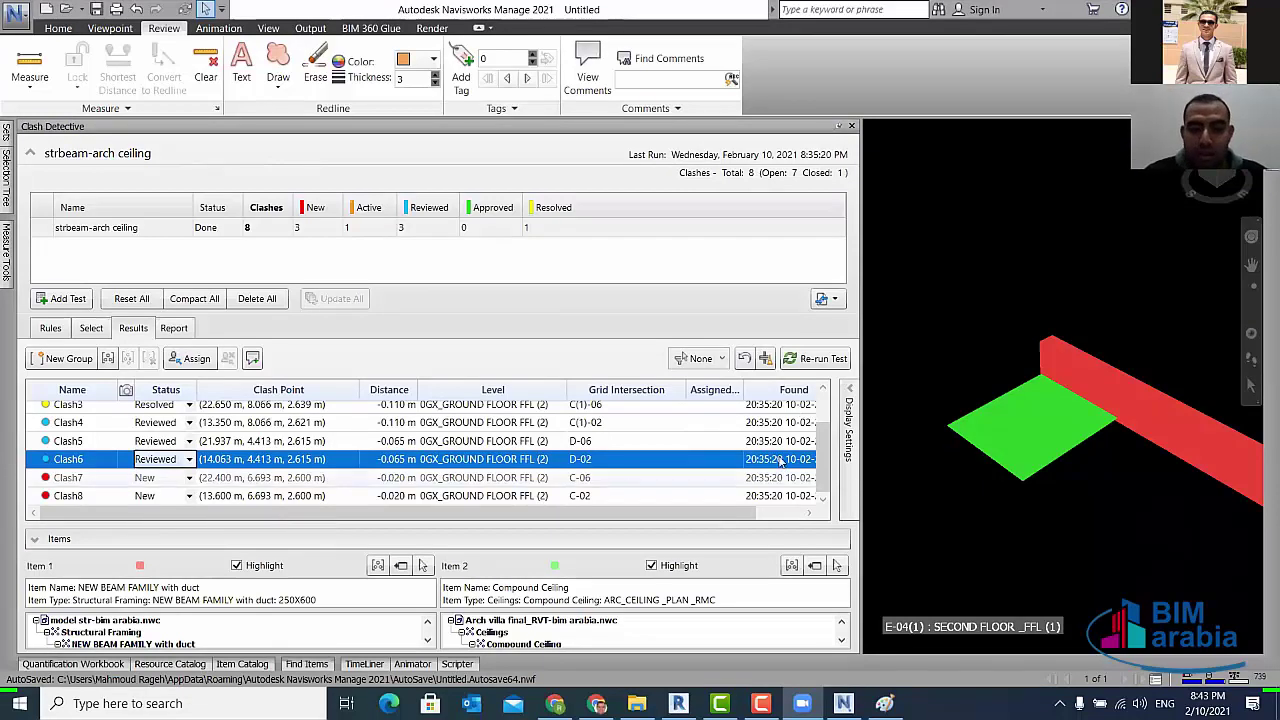
- Quick-filter the results to Reviewed clashes, then clear the filter to list all clashes
right_click(174, 463)
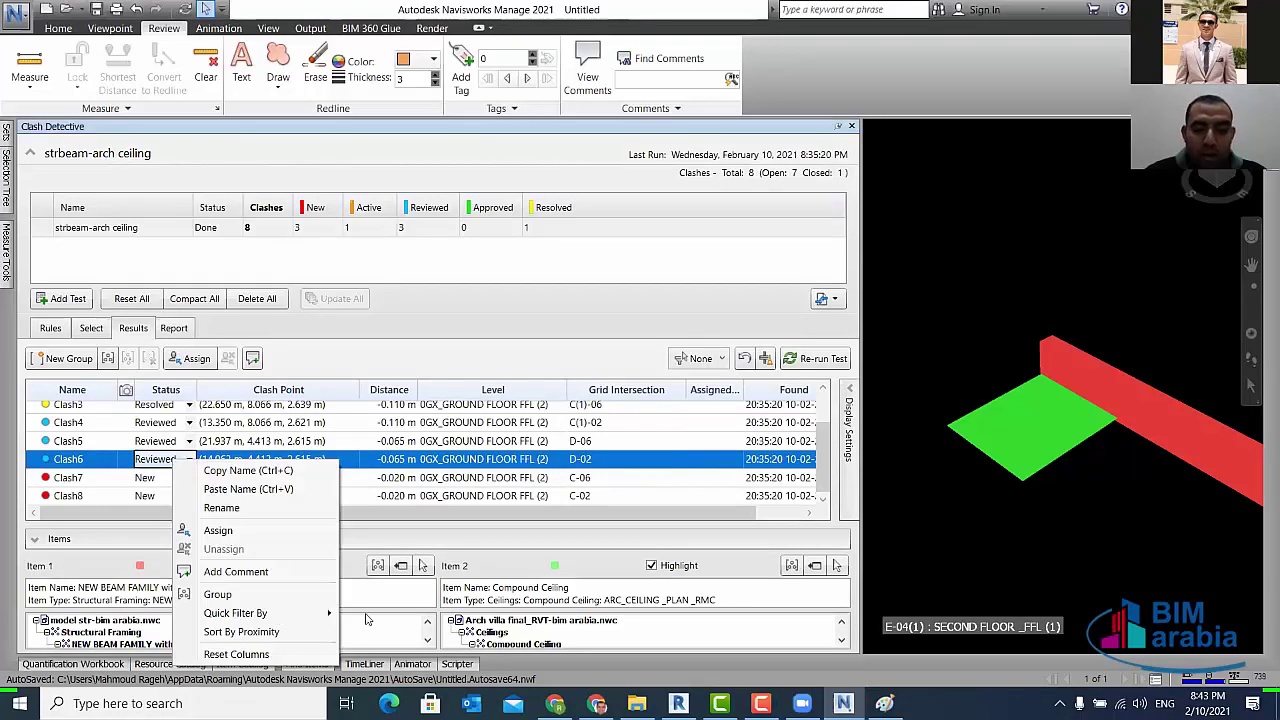
mouse_move(236, 613)
key(Return)
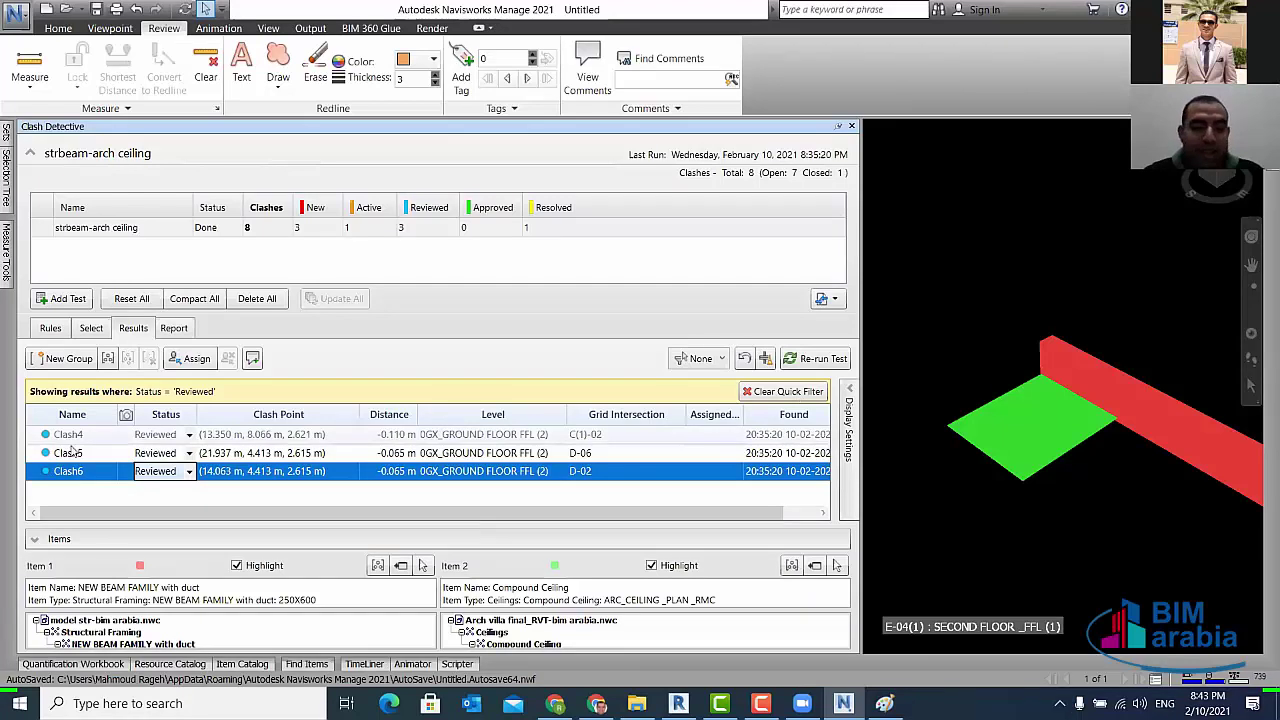
click(783, 391)
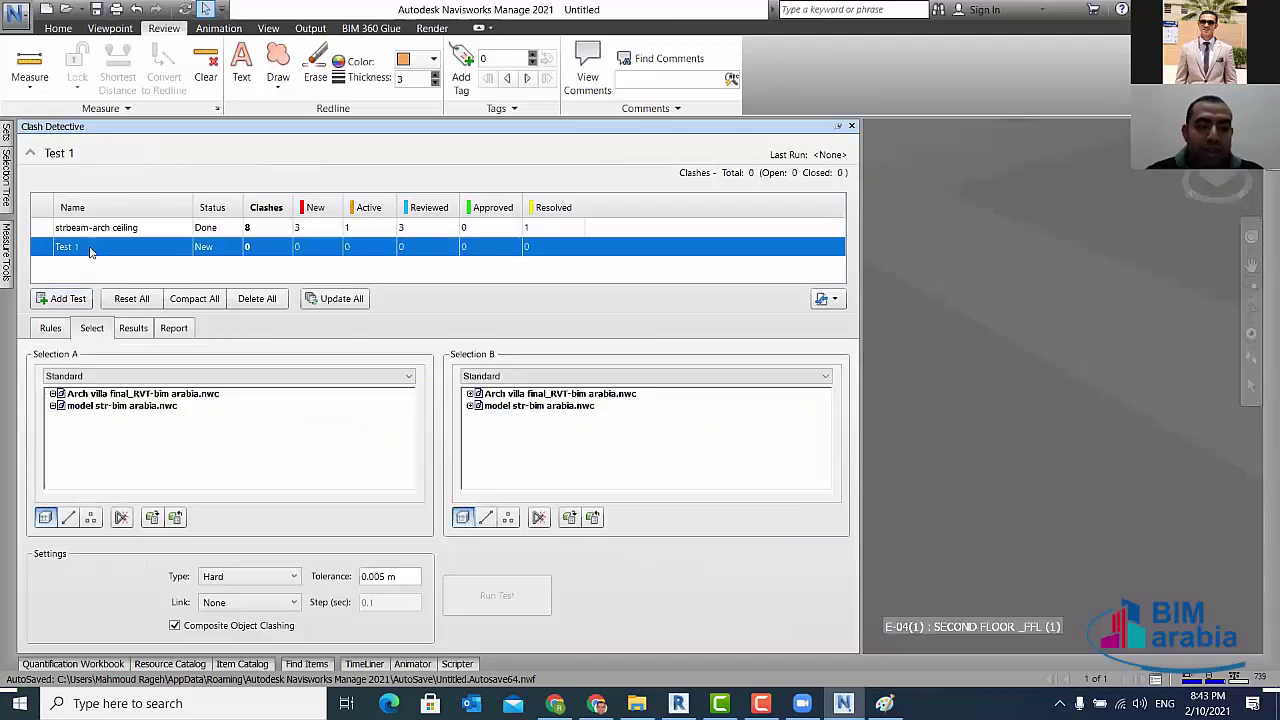
- Name the test 'str col - arch walls', clash Structural Columns against Walls, and run it
click(89, 246)
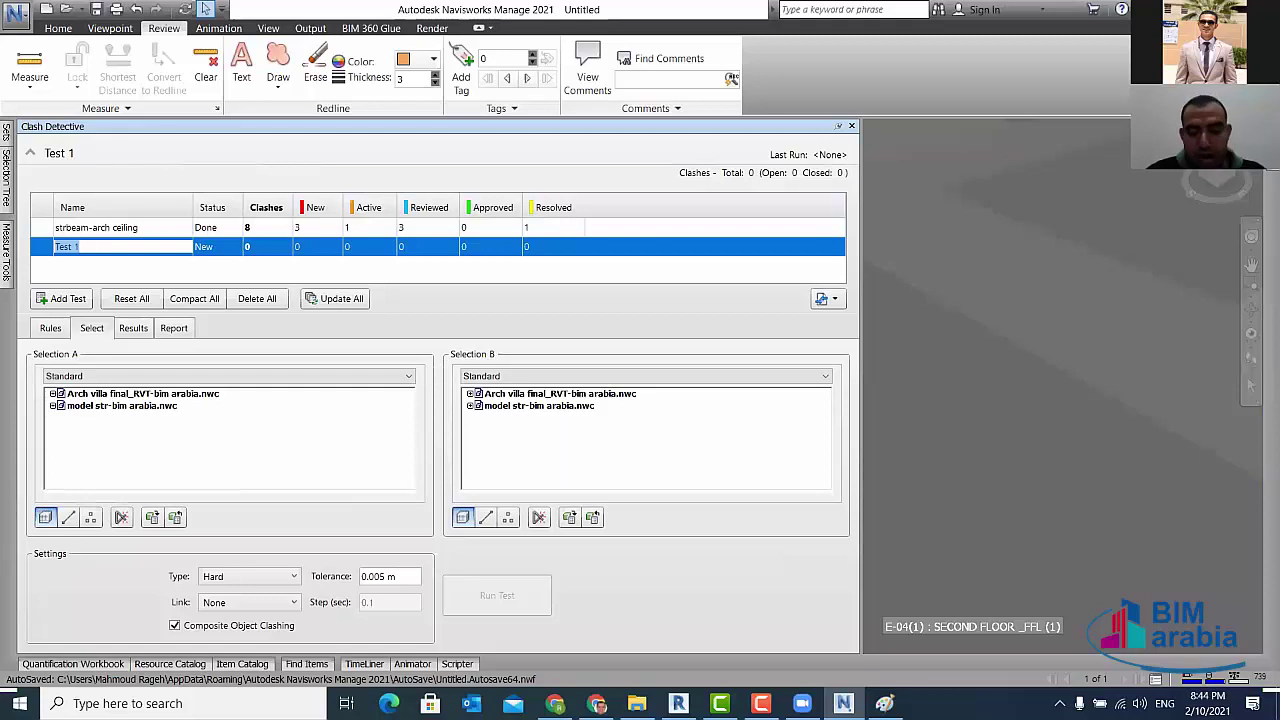
text(str)
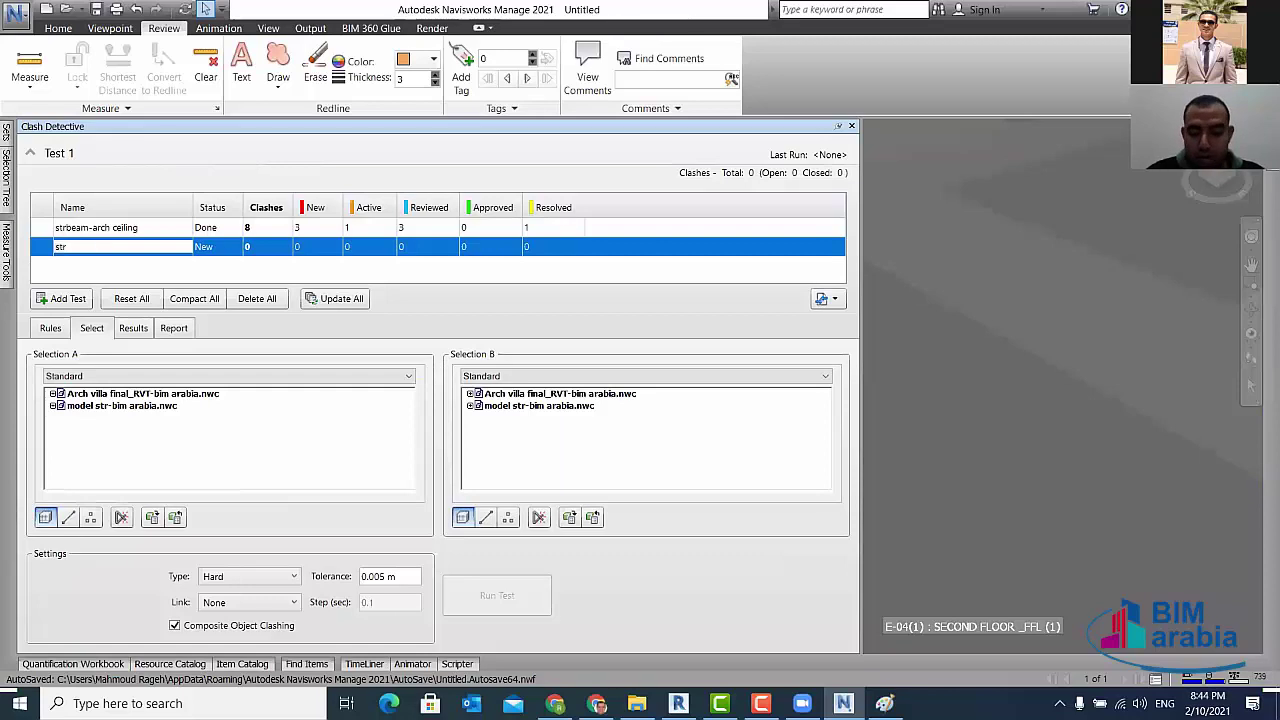
text( col - )
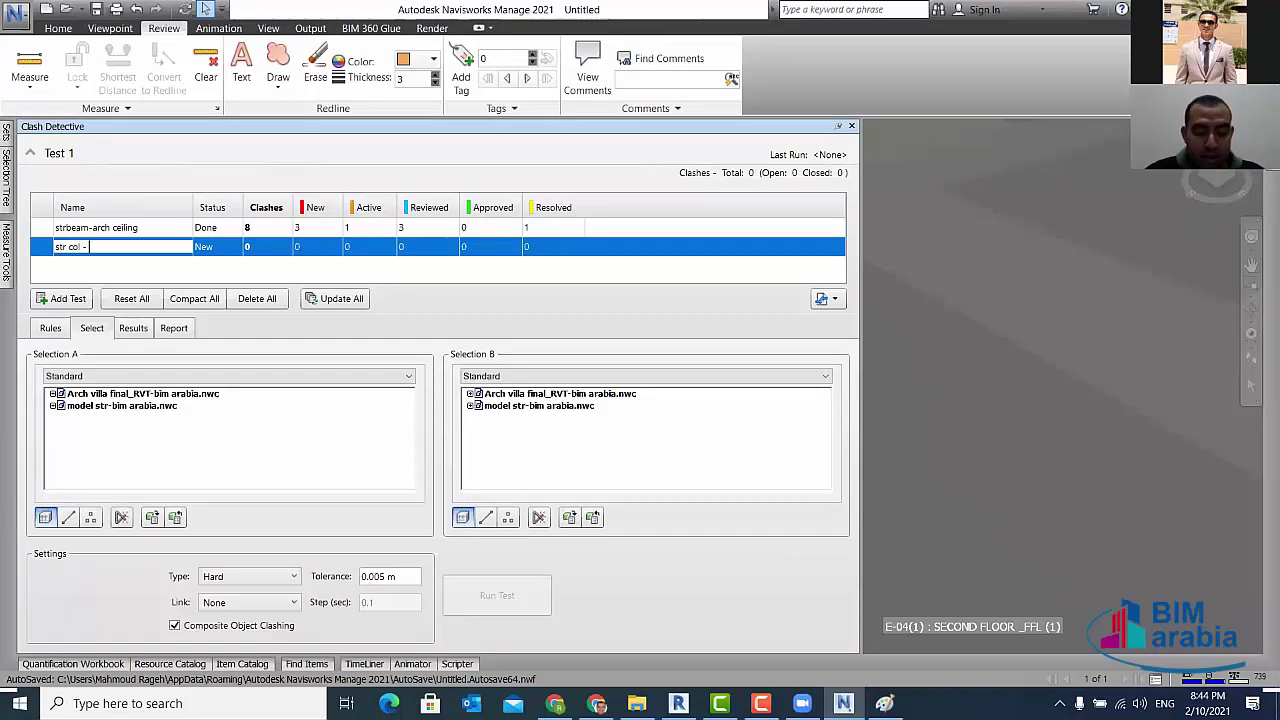
text(arch)
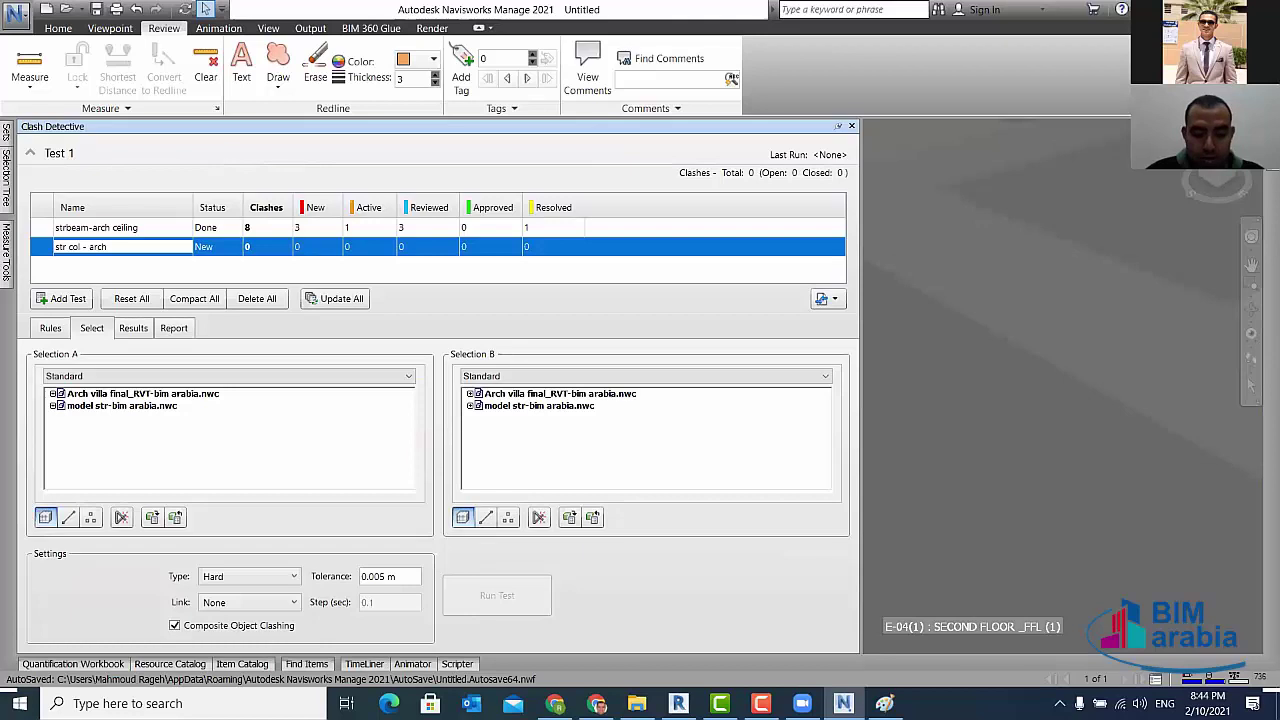
text( walls)
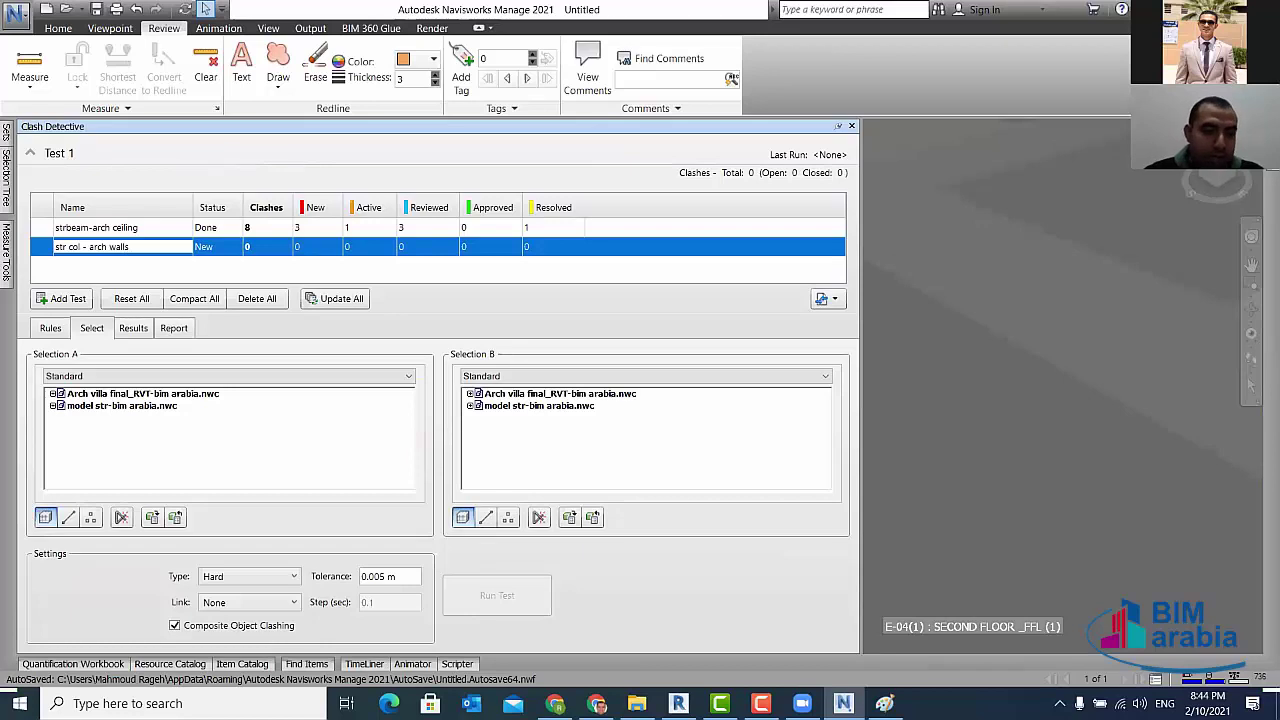
click(54, 406)
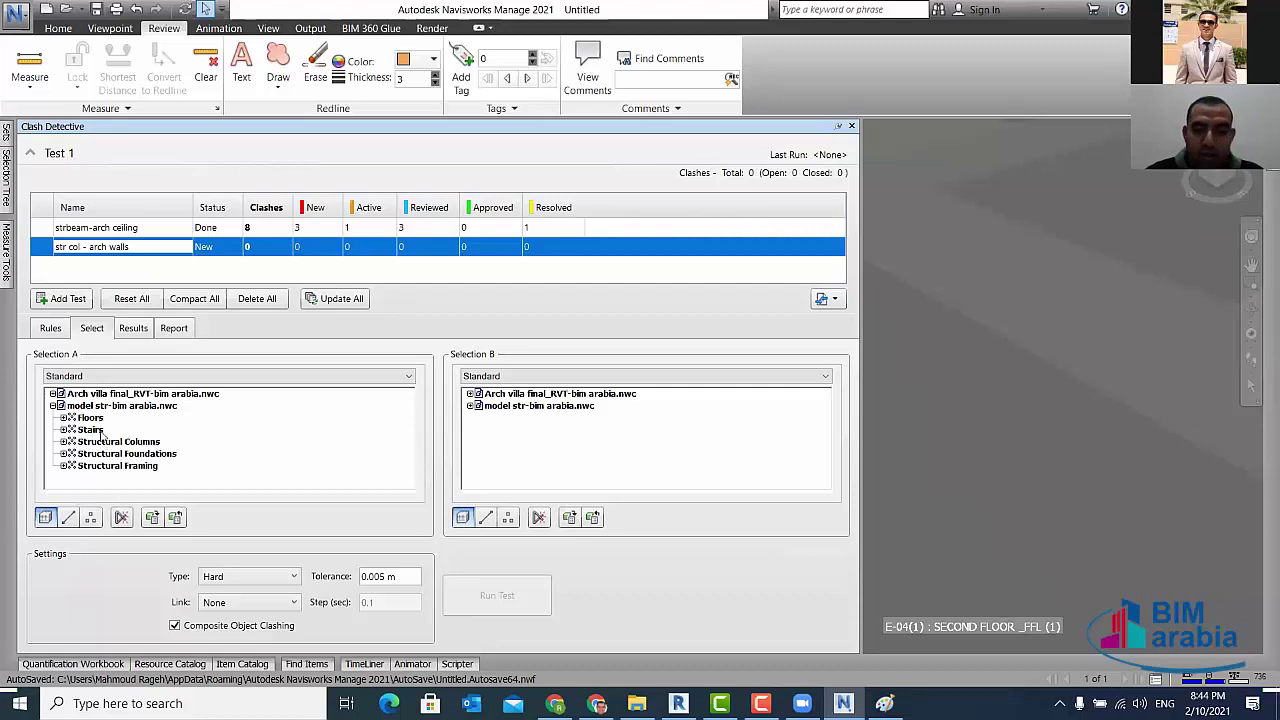
click(474, 394)
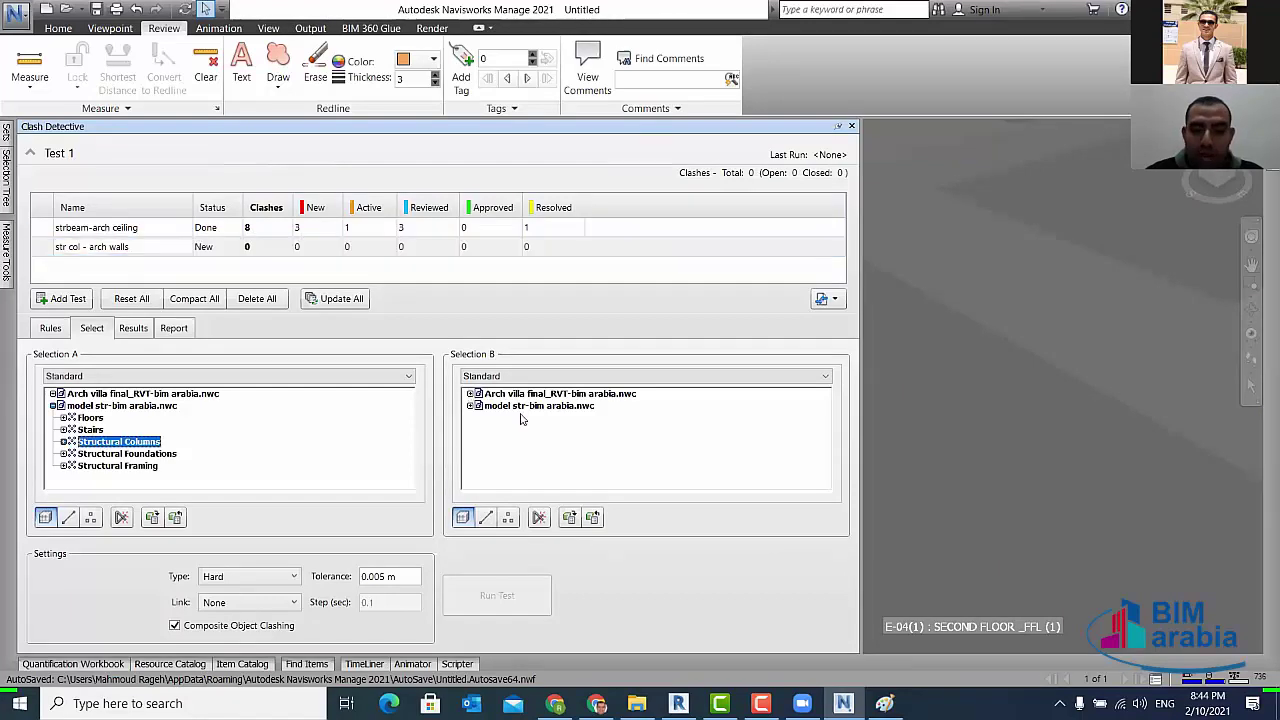
scroll(538, 471, down, 1)
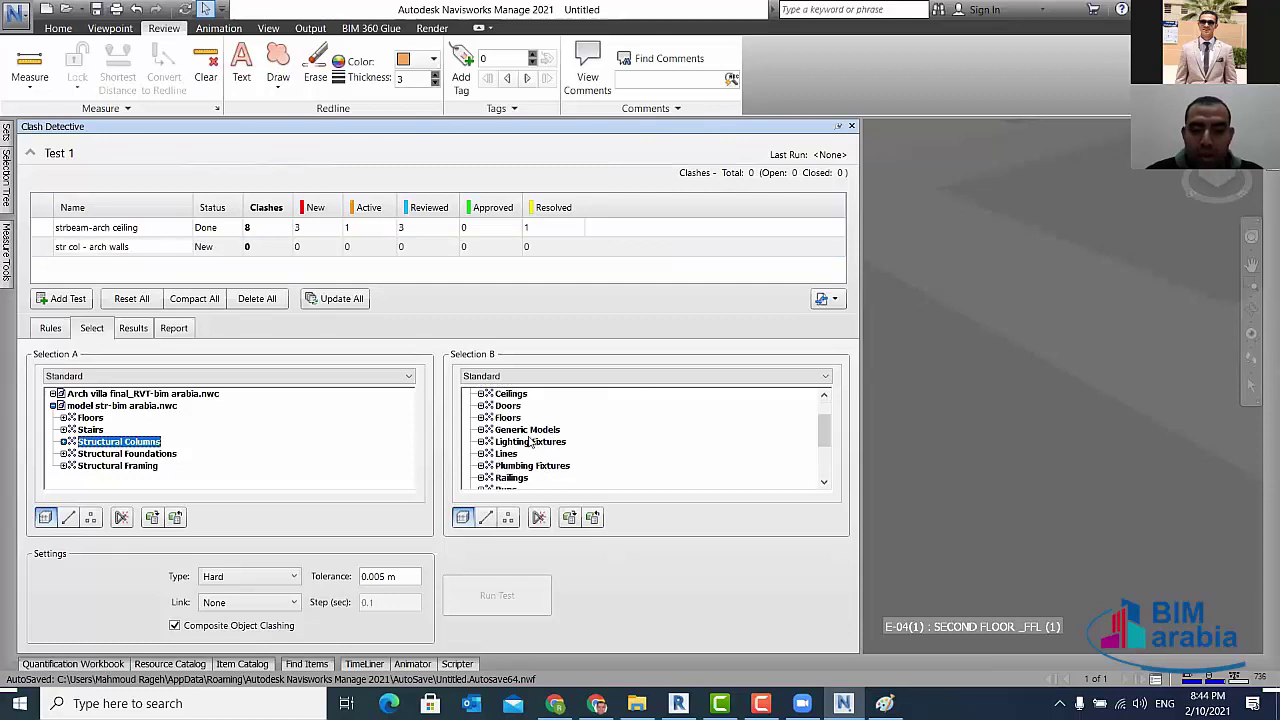
scroll(535, 465, down, 3)
click(508, 454)
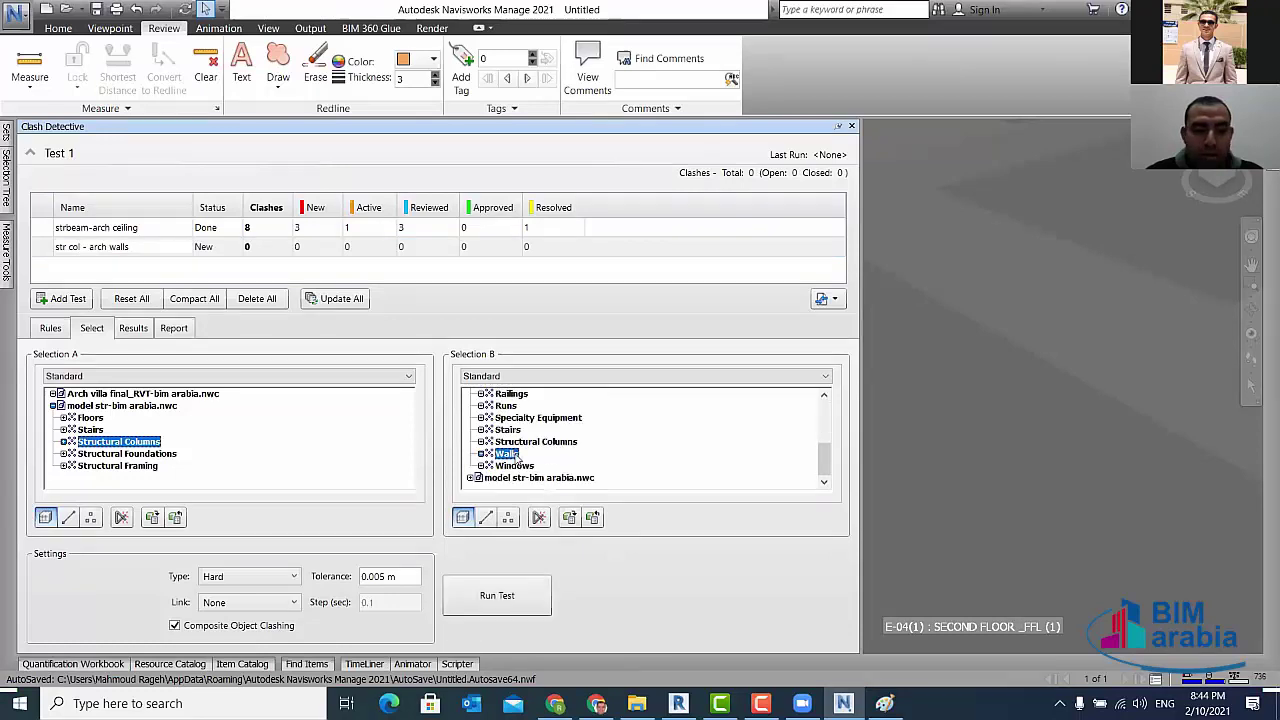
click(509, 604)
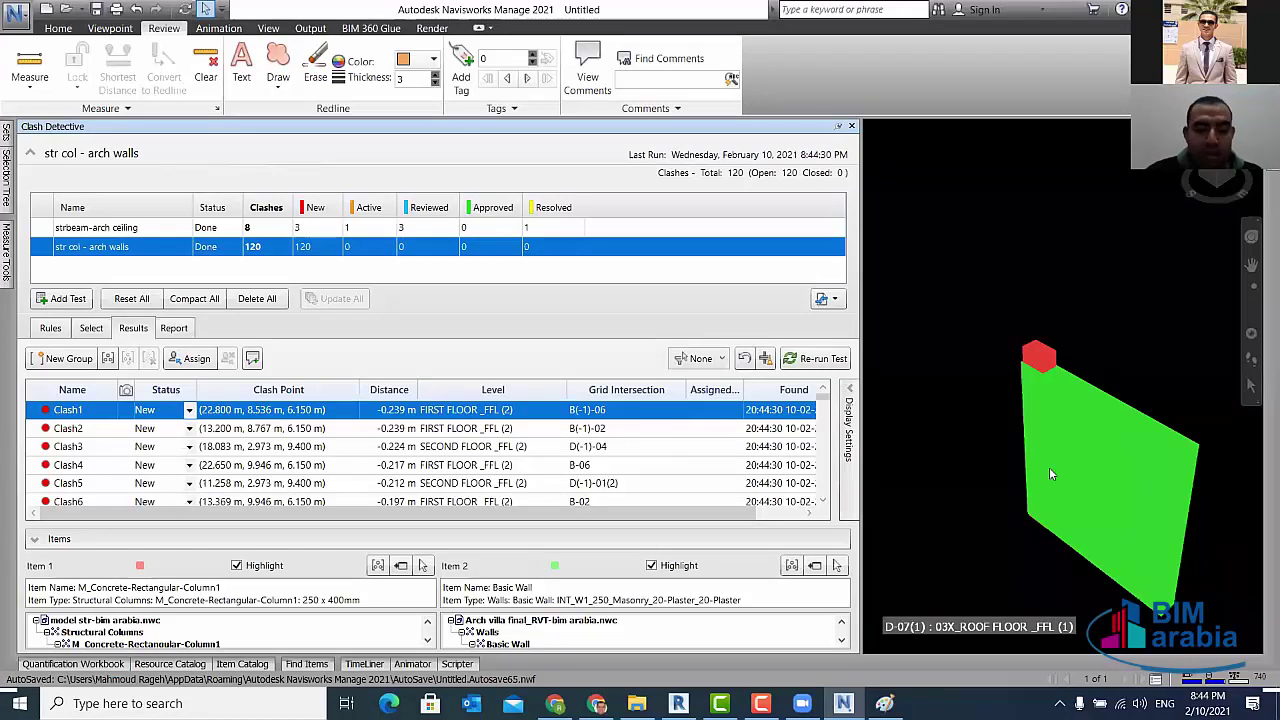
- Inspect the first clashes in 3D, then set Clash2 and Clash1 status to Approved
mouse_move(1059, 462)
mouse_down()
mouse_move(1123, 448)
mouse_move(1001, 370)
mouse_up()
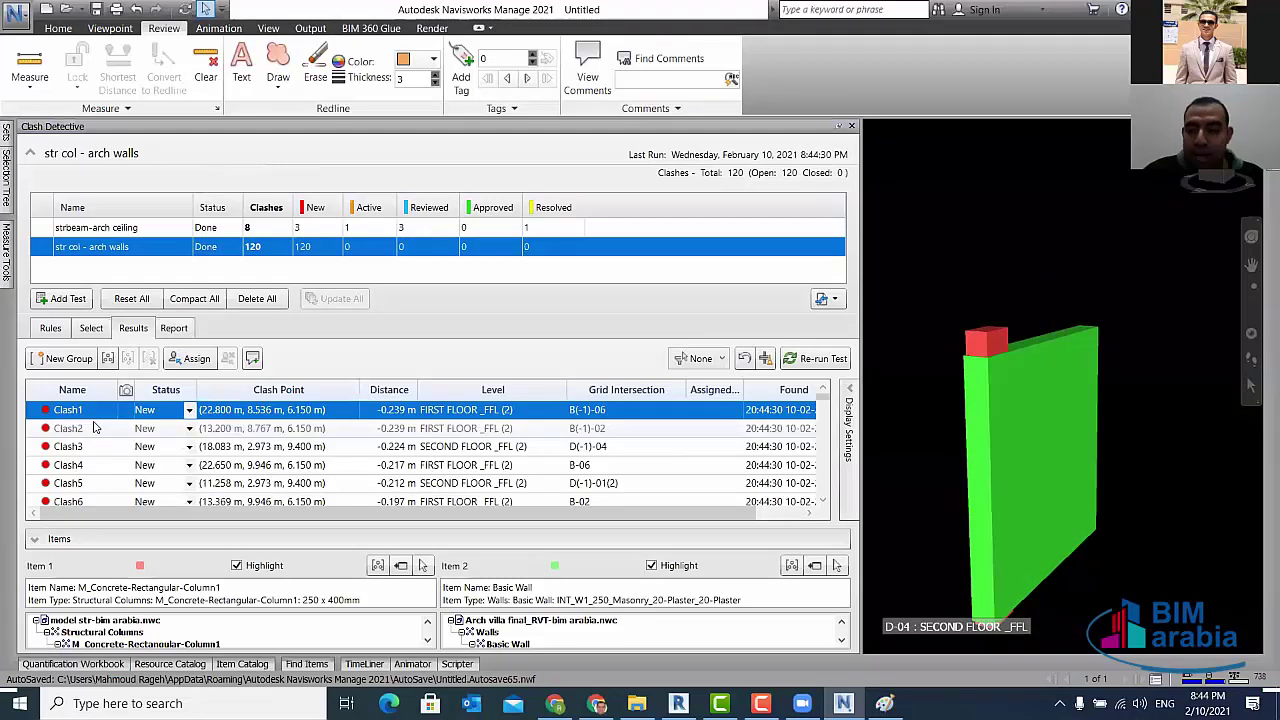
key(Down)
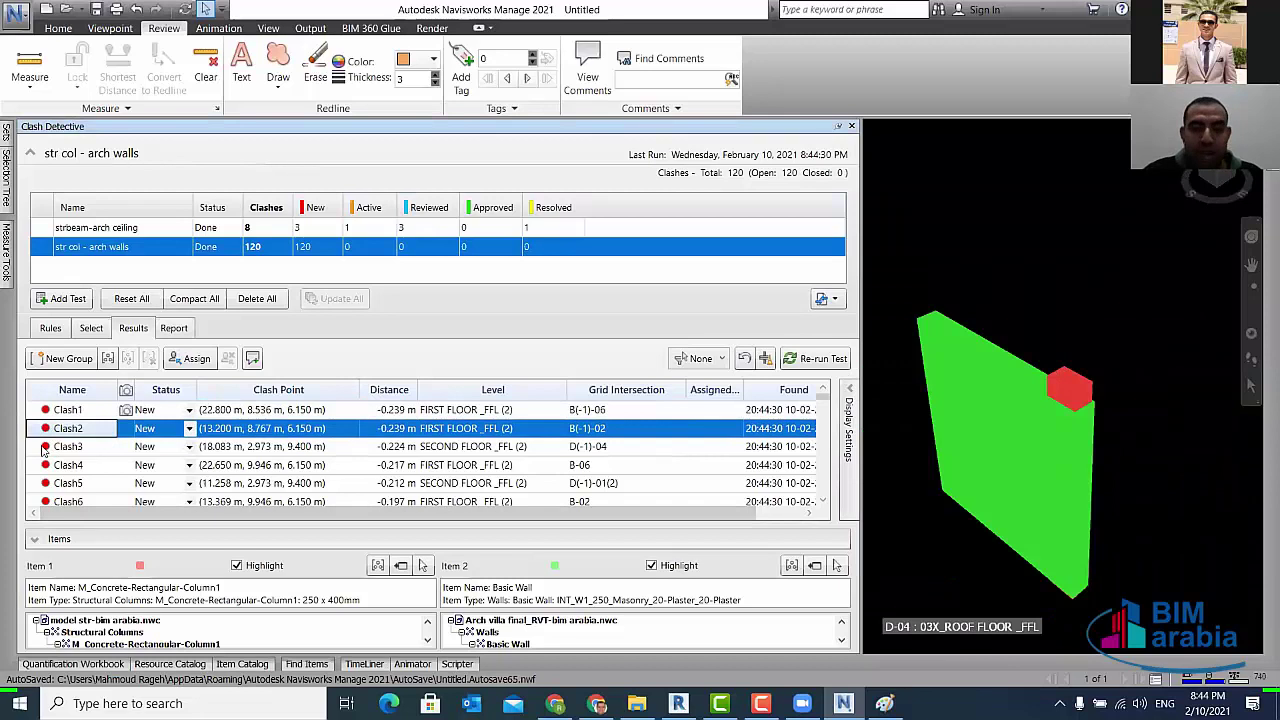
click(80, 448)
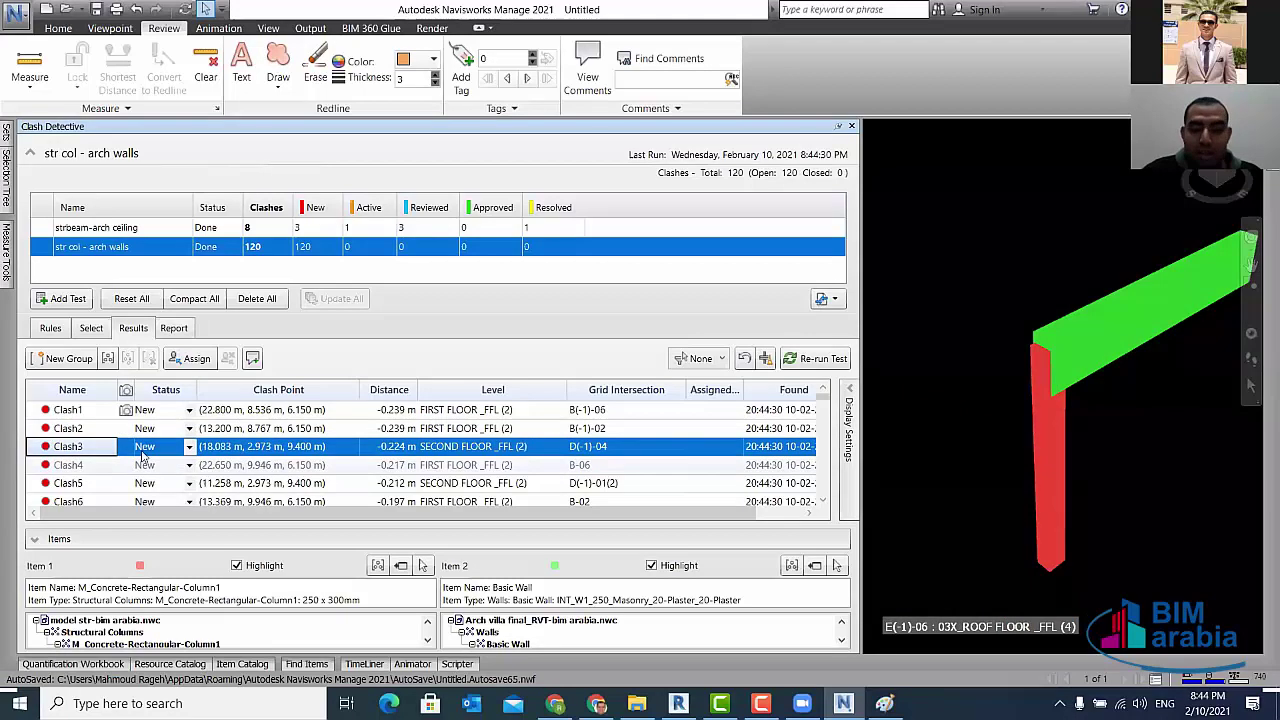
click(192, 430)
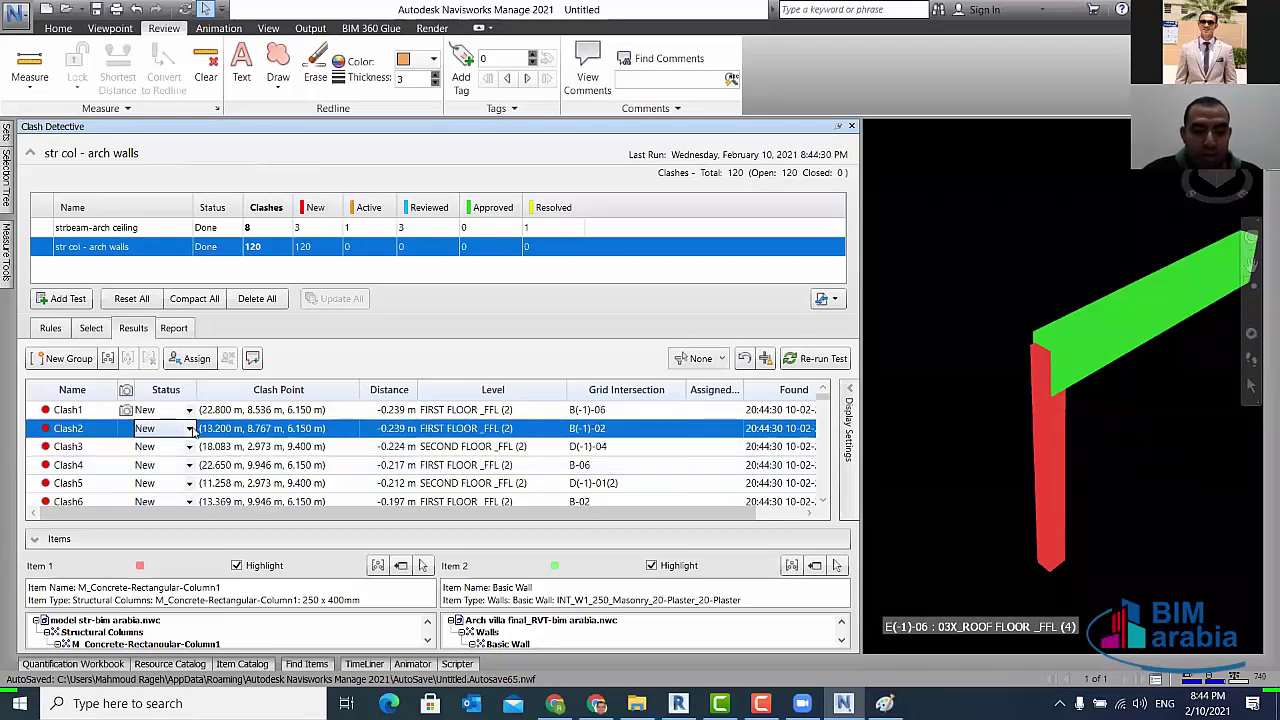
click(190, 429)
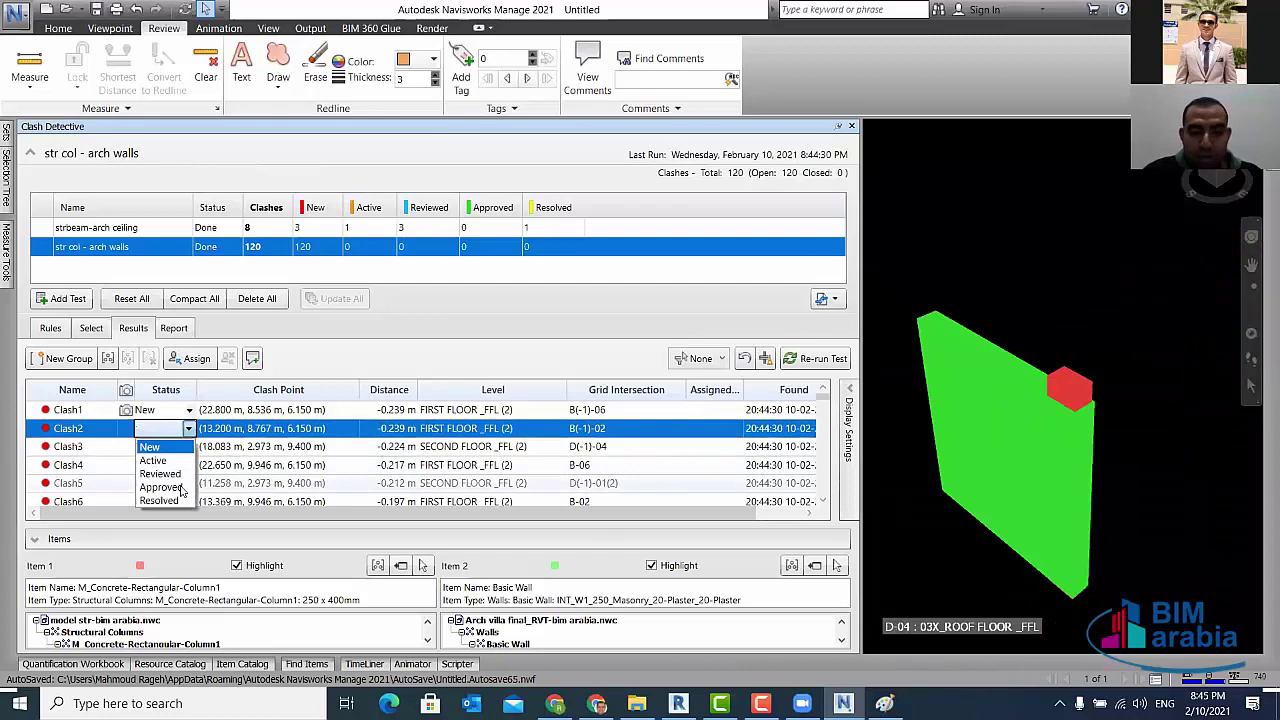
click(175, 487)
click(188, 410)
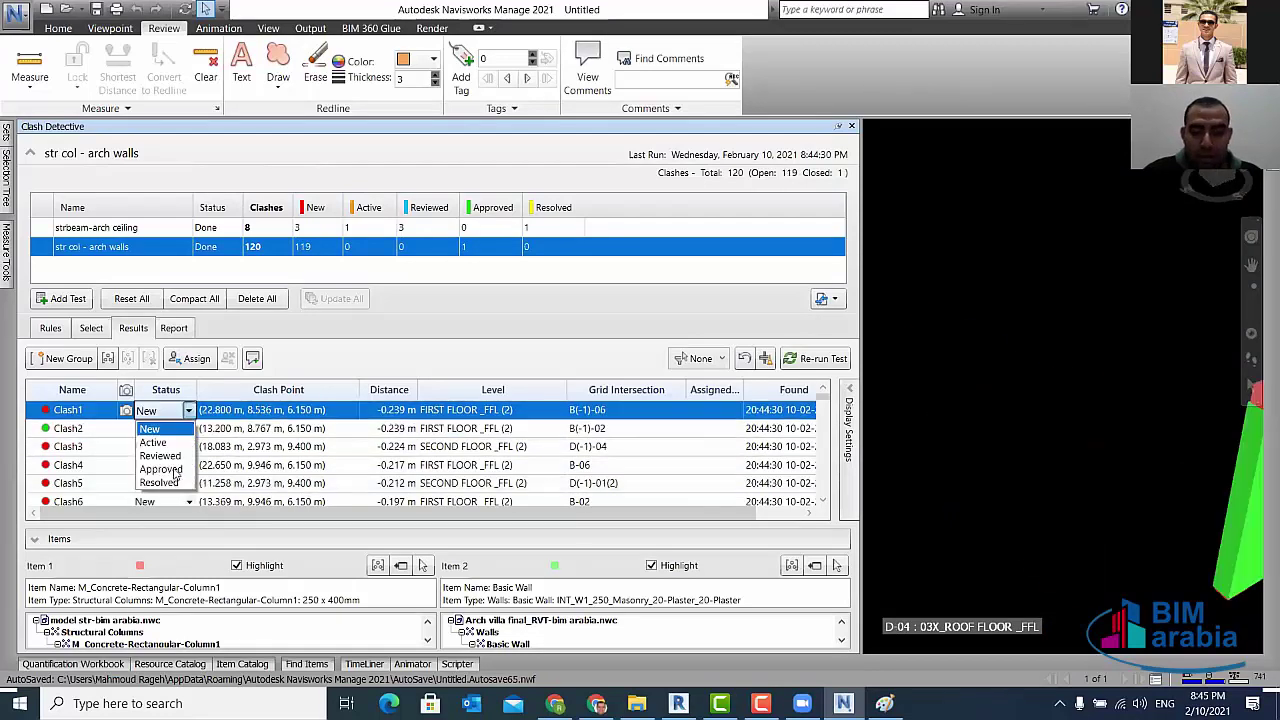
click(162, 469)
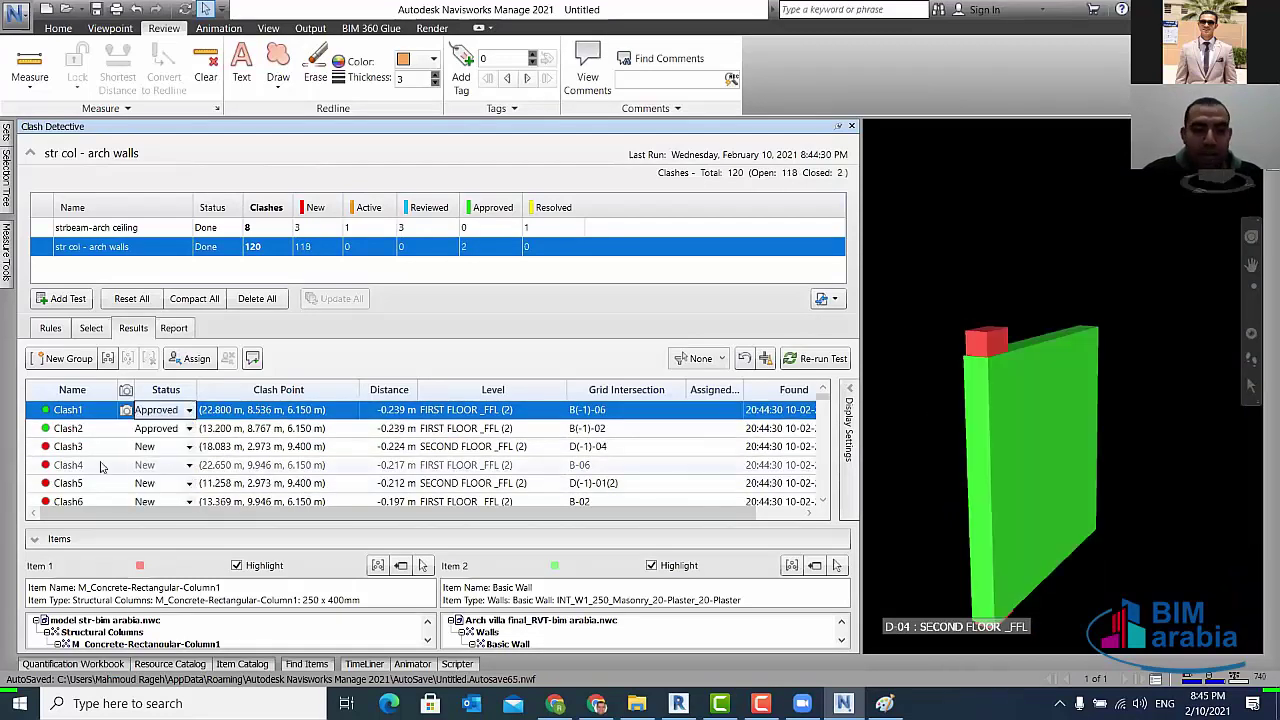
- Select Clash3 and orbit and zoom around its column and wall junction
drag(127, 461, 135, 450)
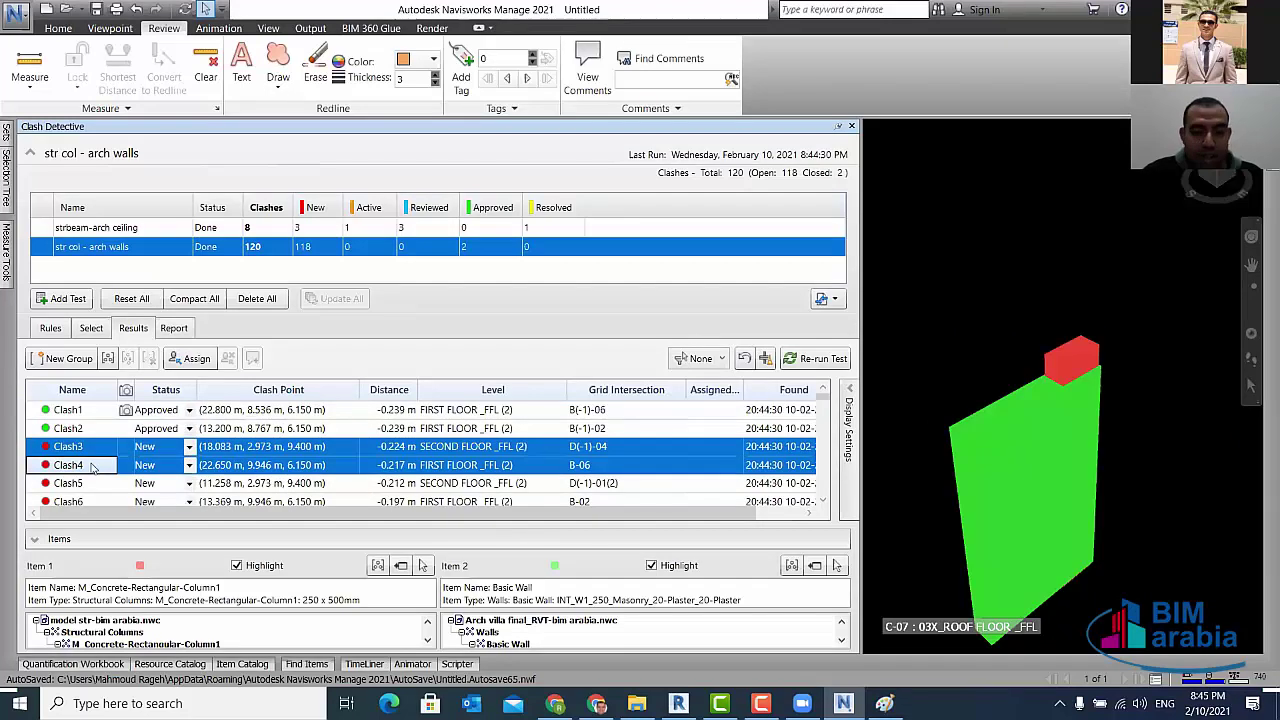
click(87, 450)
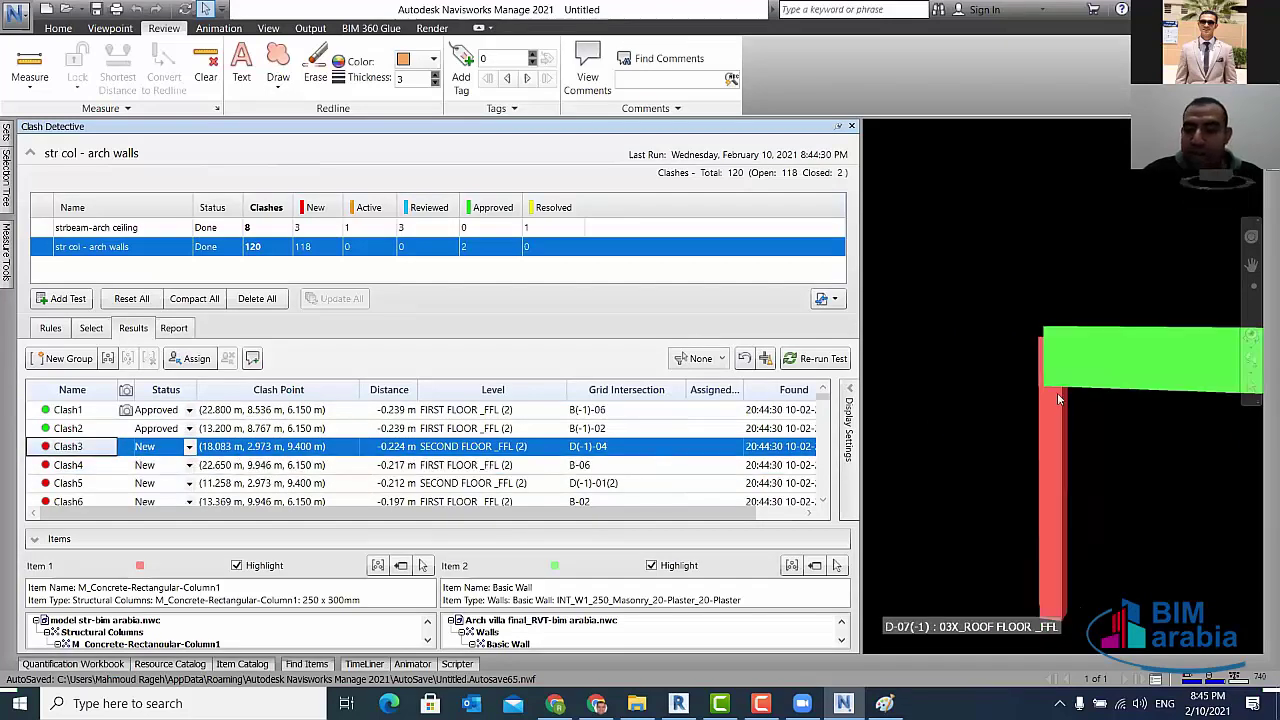
shift+middle_drag(1057, 398, 1014, 402)
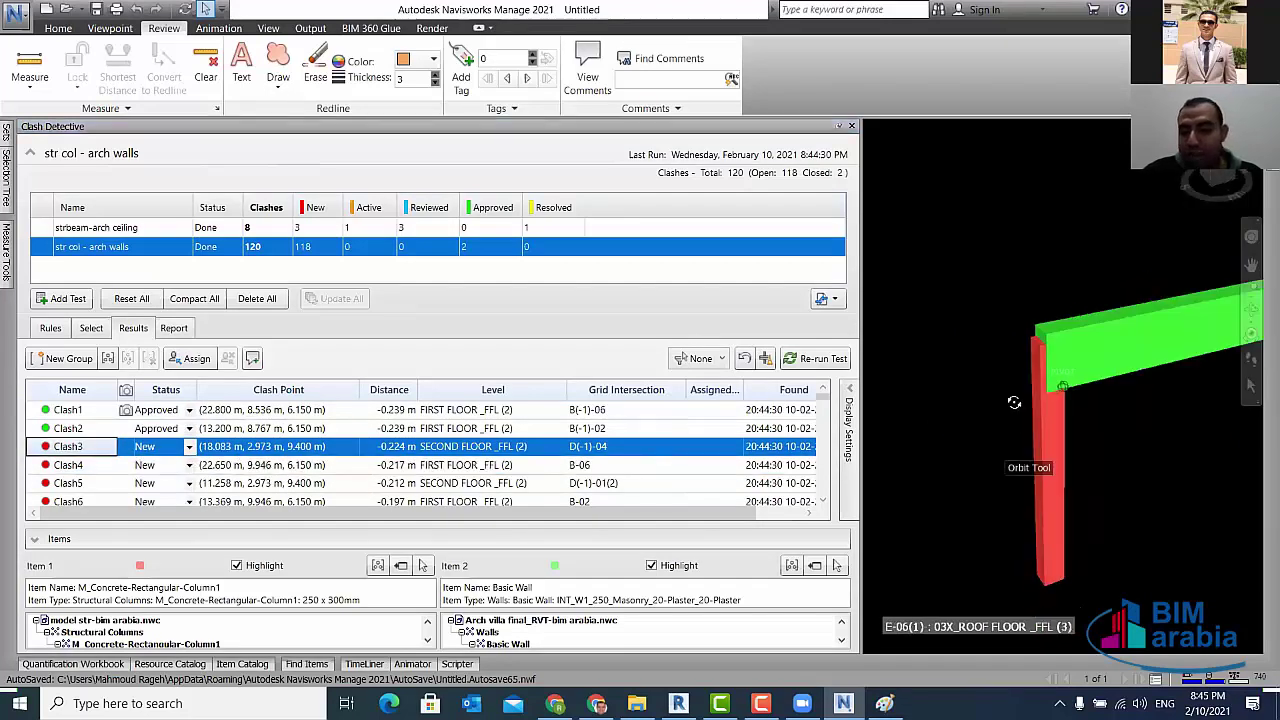
scroll(1012, 360, up, 2)
scroll(1008, 292, up, 2)
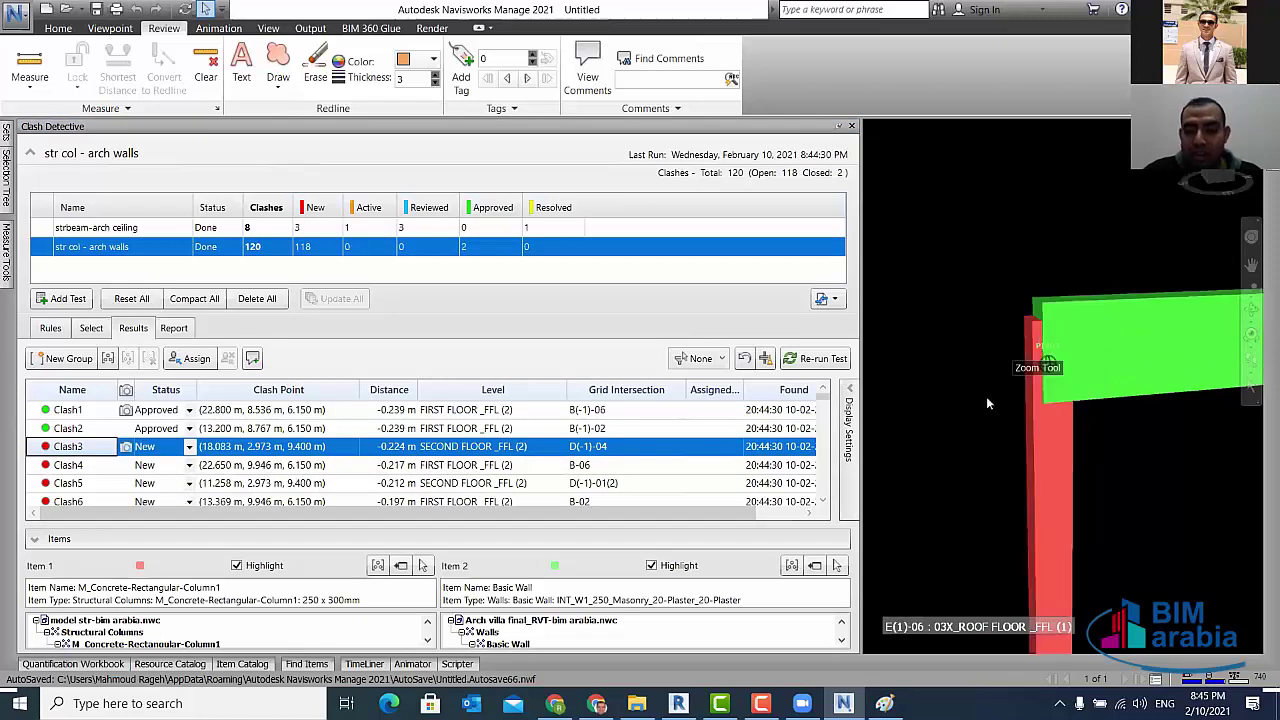
scroll(986, 396, down, 3)
scroll(1010, 386, up, 3)
mouse_move(1010, 386)
shift+middle_down()
mouse_move(971, 371)
mouse_move(1188, 418)
mouse_move(1000, 442)
mouse_move(1034, 424)
mouse_move(1072, 451)
mouse_move(1107, 409)
mouse_move(1126, 444)
mouse_move(1090, 480)
mouse_move(1094, 494)
shift+middle_up()
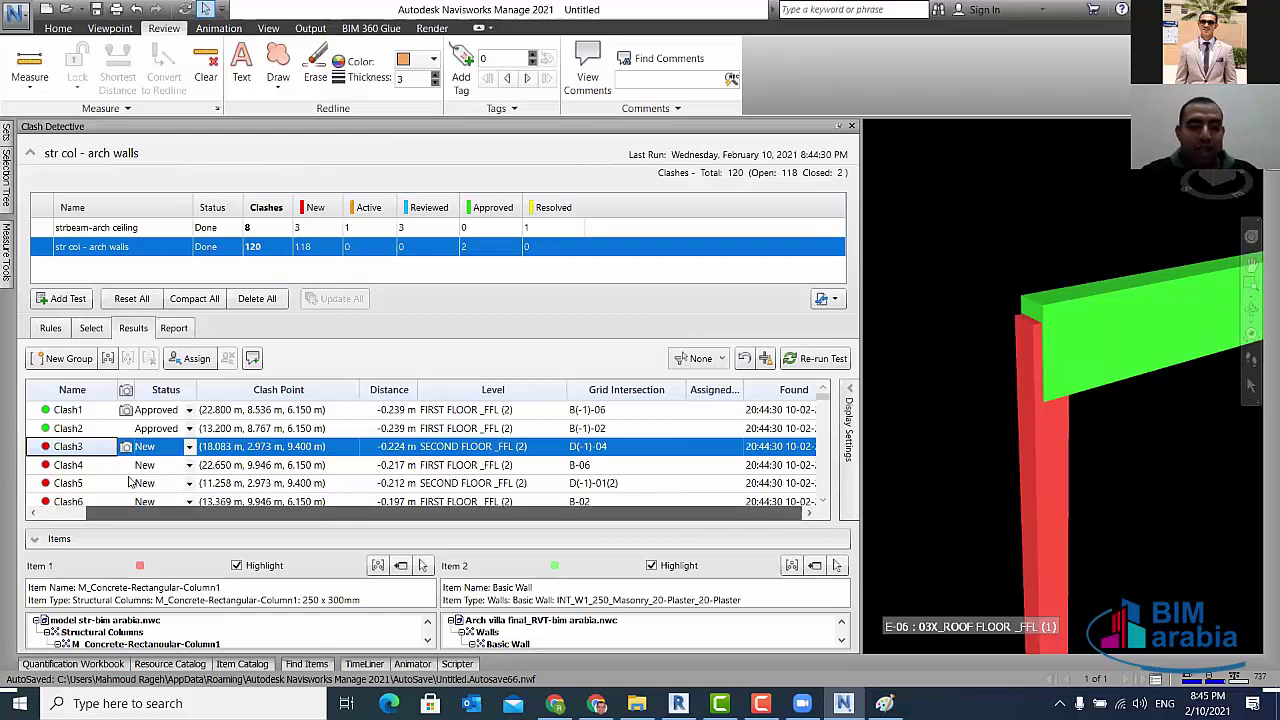
scroll(122, 483, right, 1)
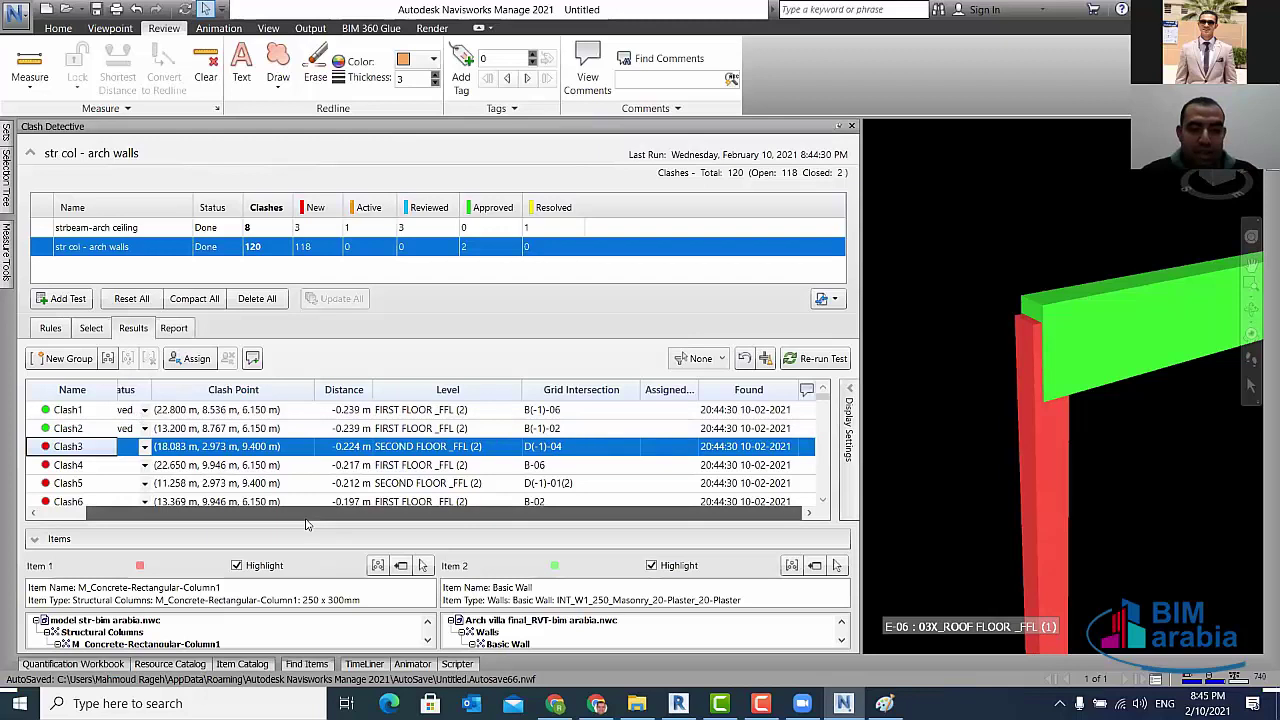
- Set Clash1 and Clash2 status back to New through their Status dropdowns
scroll(300, 512, left, 1)
click(168, 411)
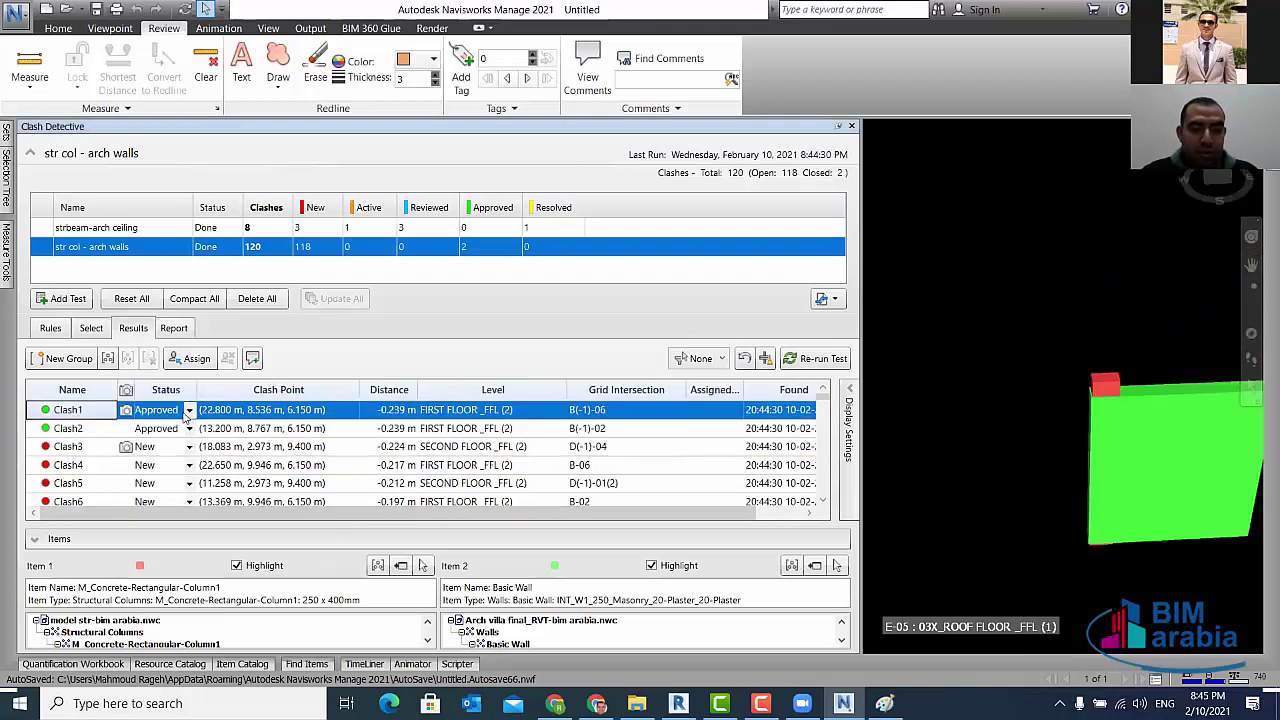
click(190, 411)
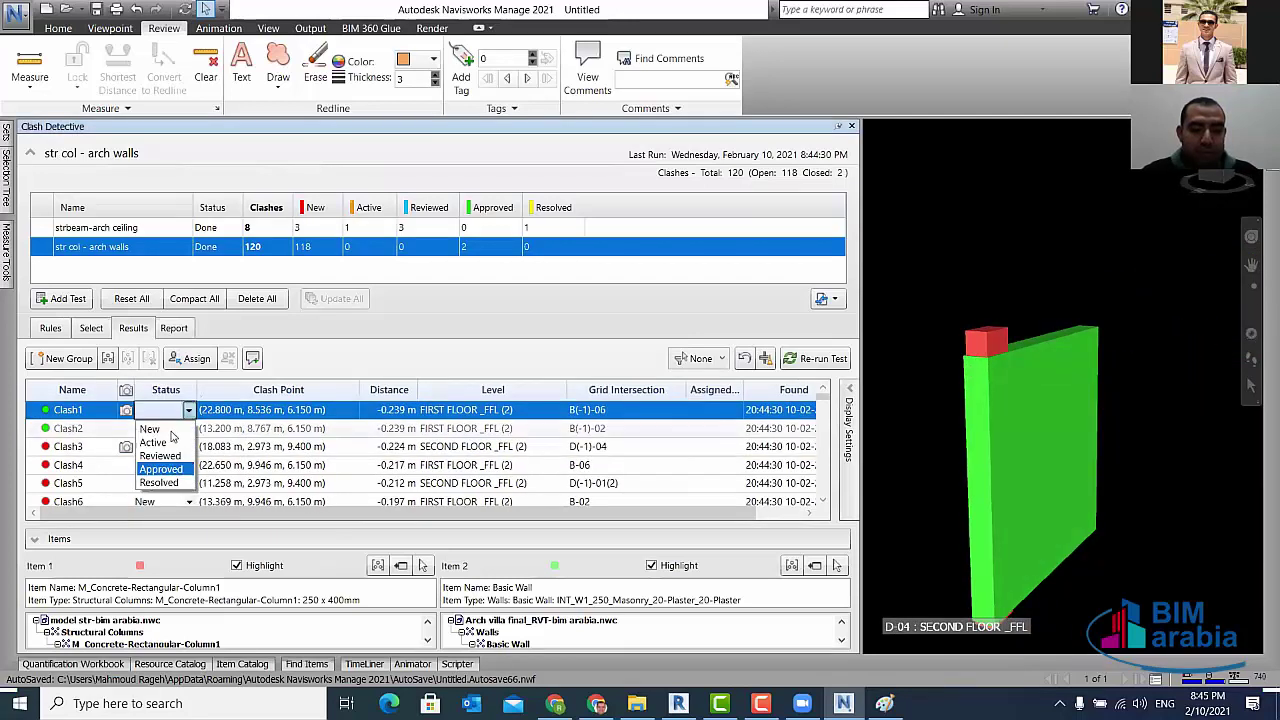
click(190, 430)
click(190, 429)
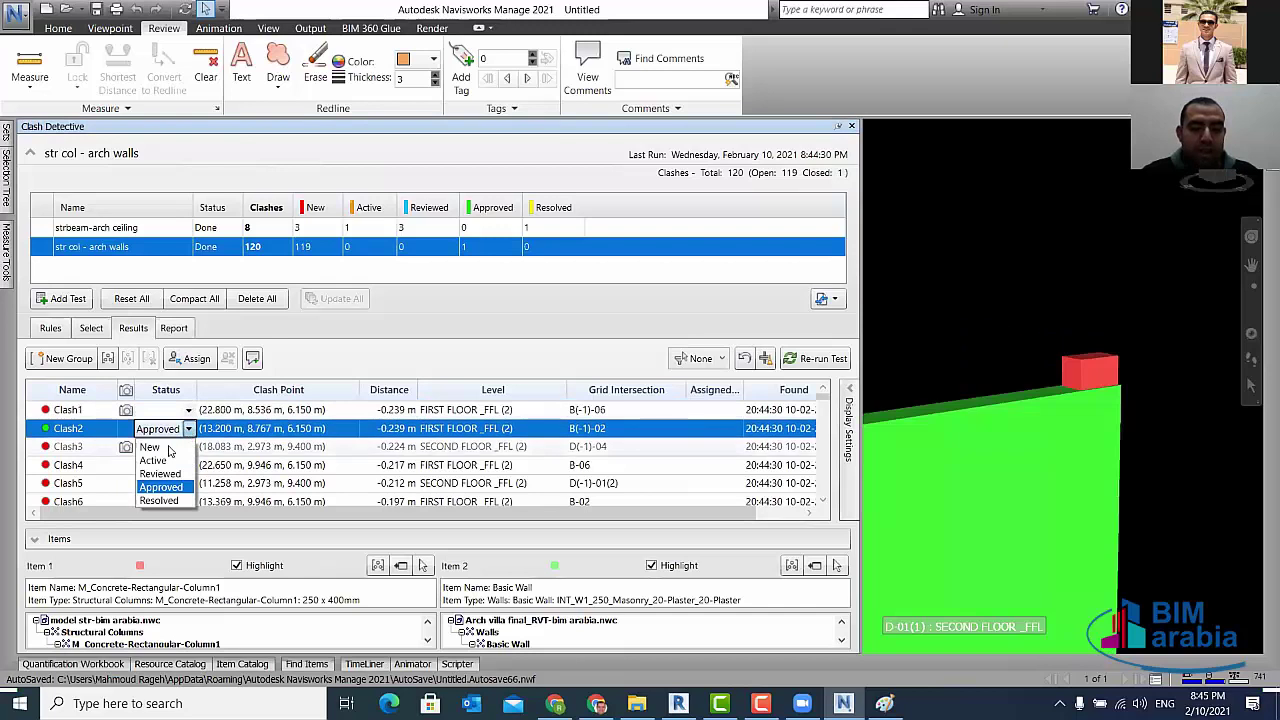
click(150, 448)
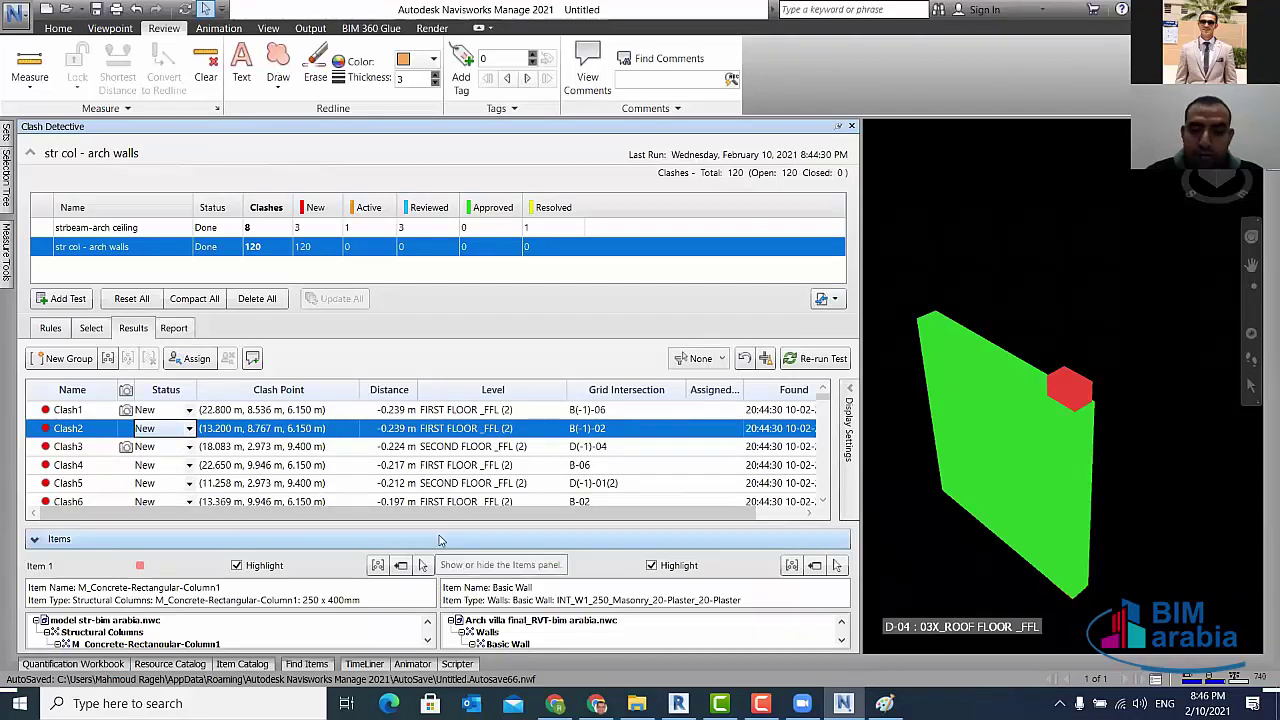
- Filter to the selected column's clashes and group Clash2 with Clash103 into a New Group
click(1068, 388)
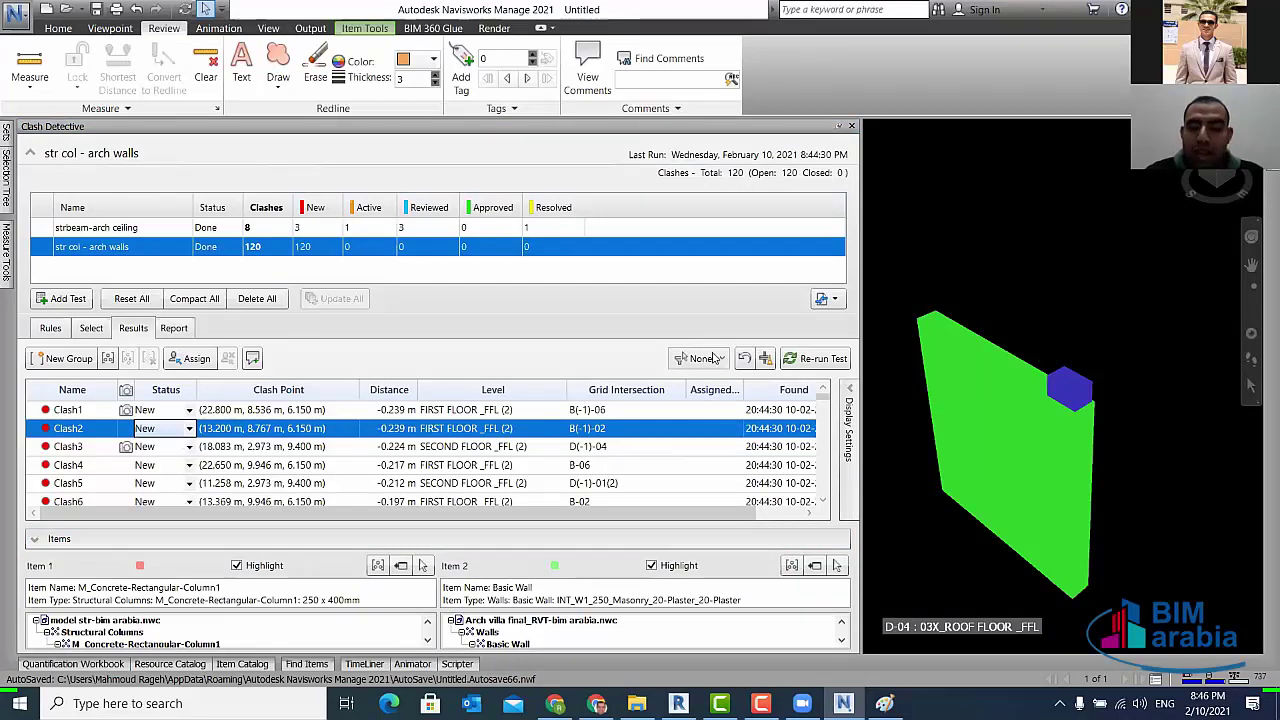
click(714, 358)
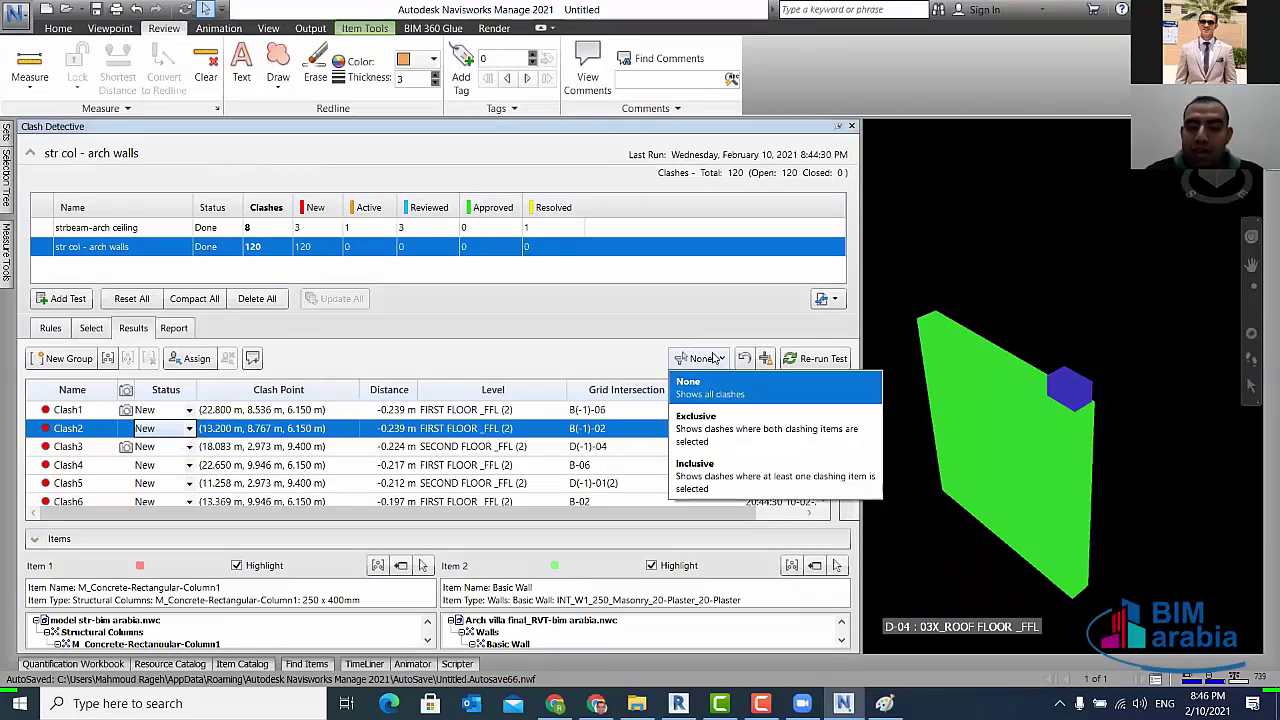
click(712, 472)
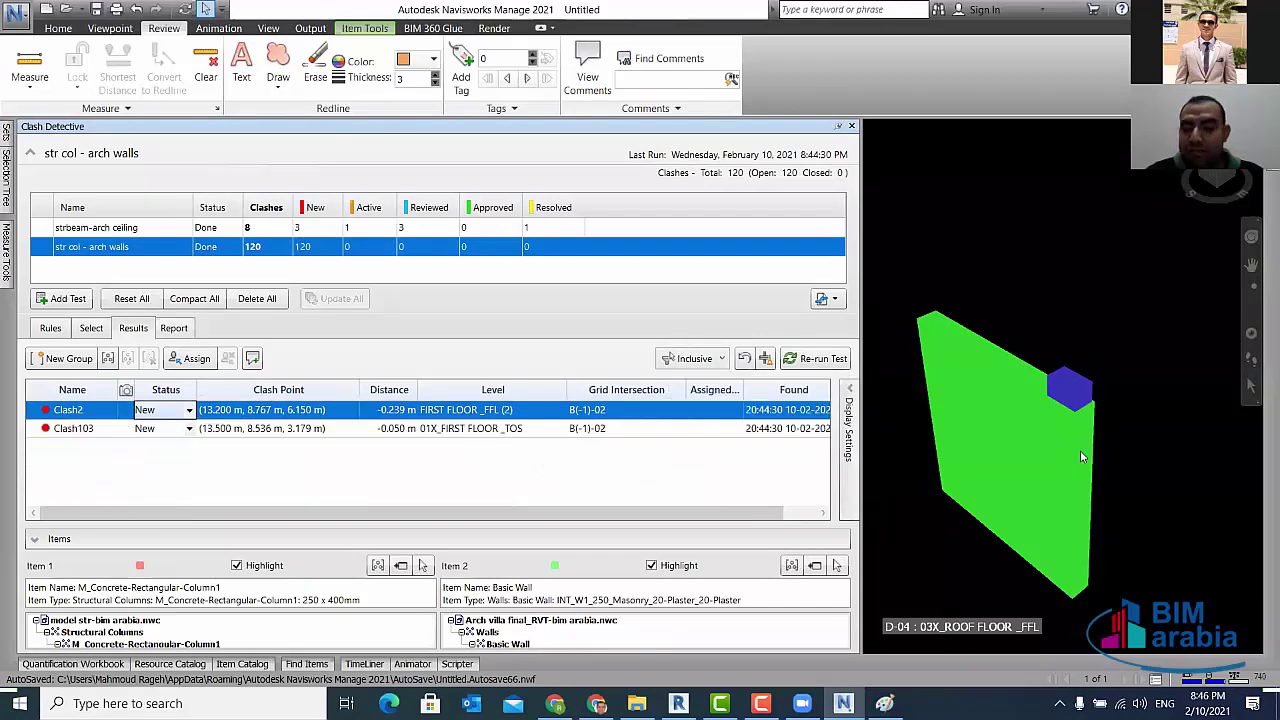
click(87, 428)
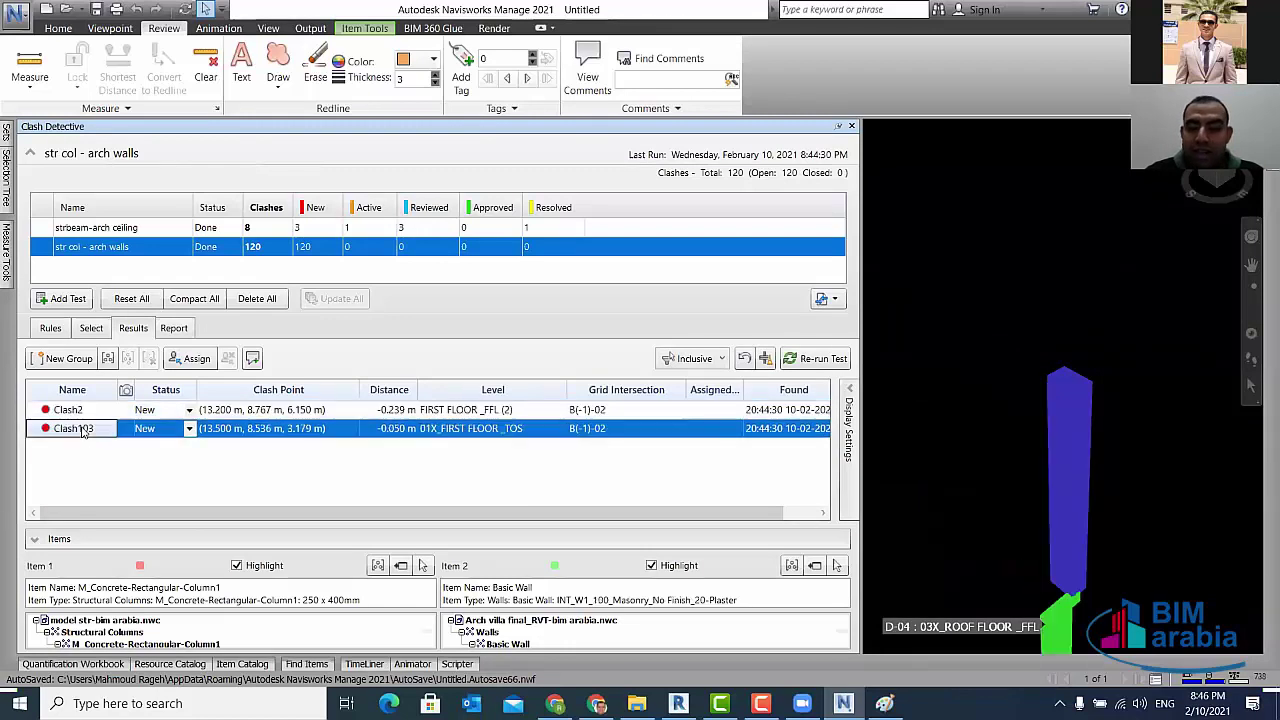
click(86, 414)
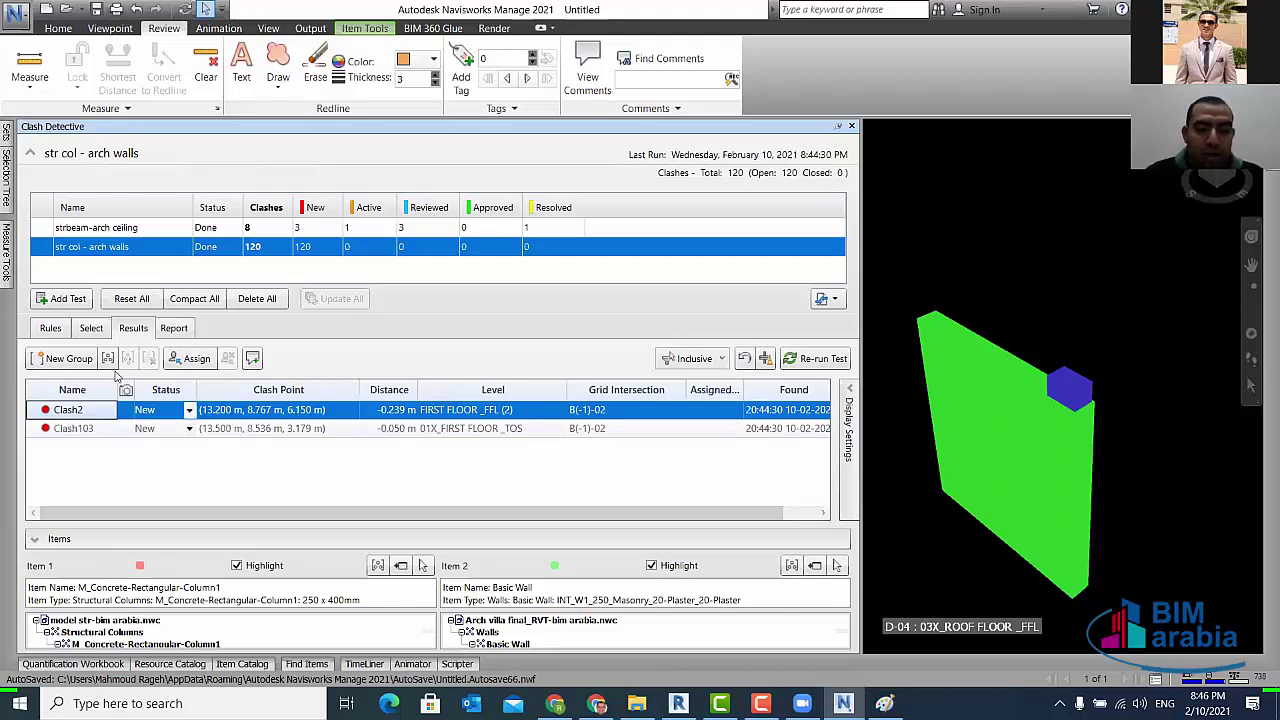
ctrl+click(90, 428)
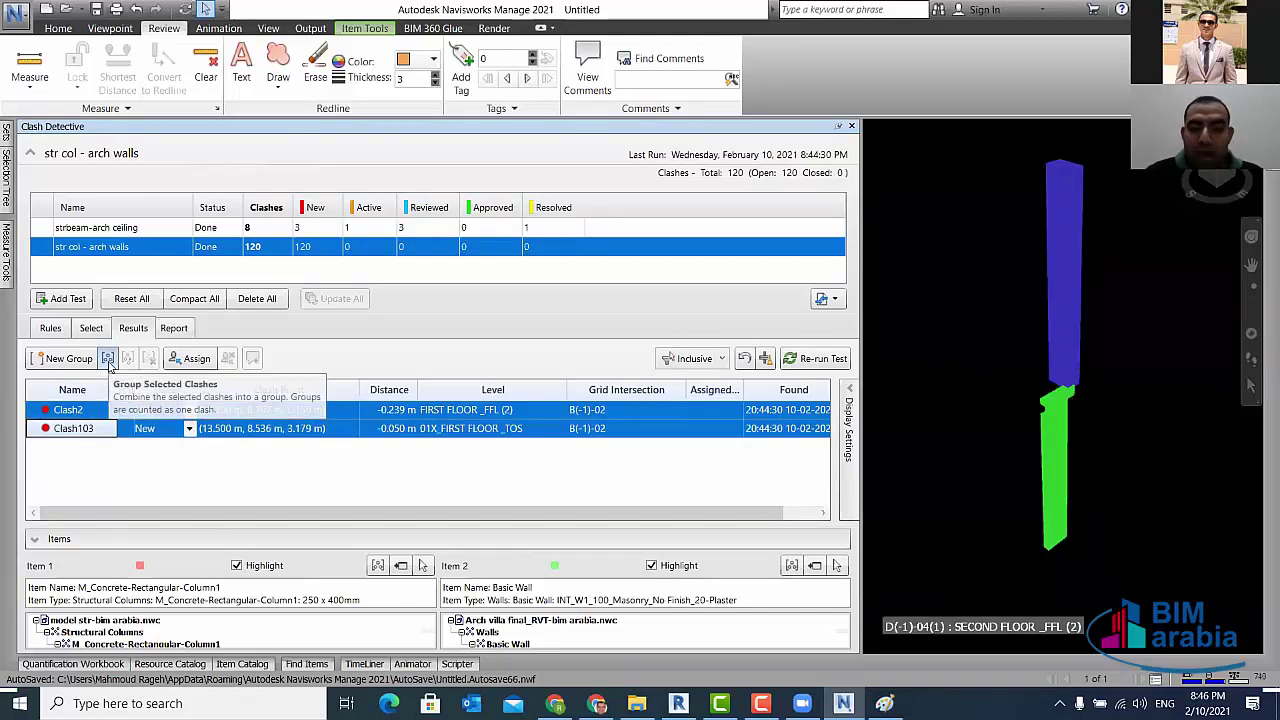
click(108, 360)
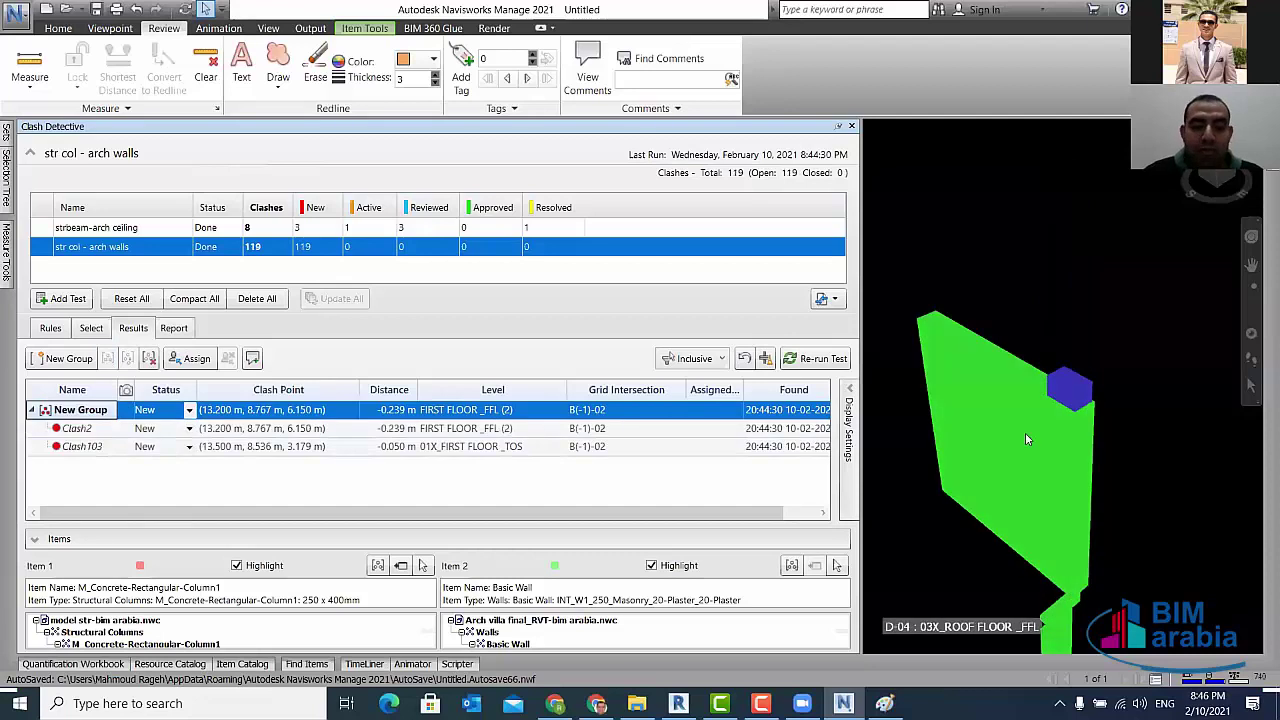
- Explode the New Group and set the results filter back to None so all 120 clashes list
click(974, 351)
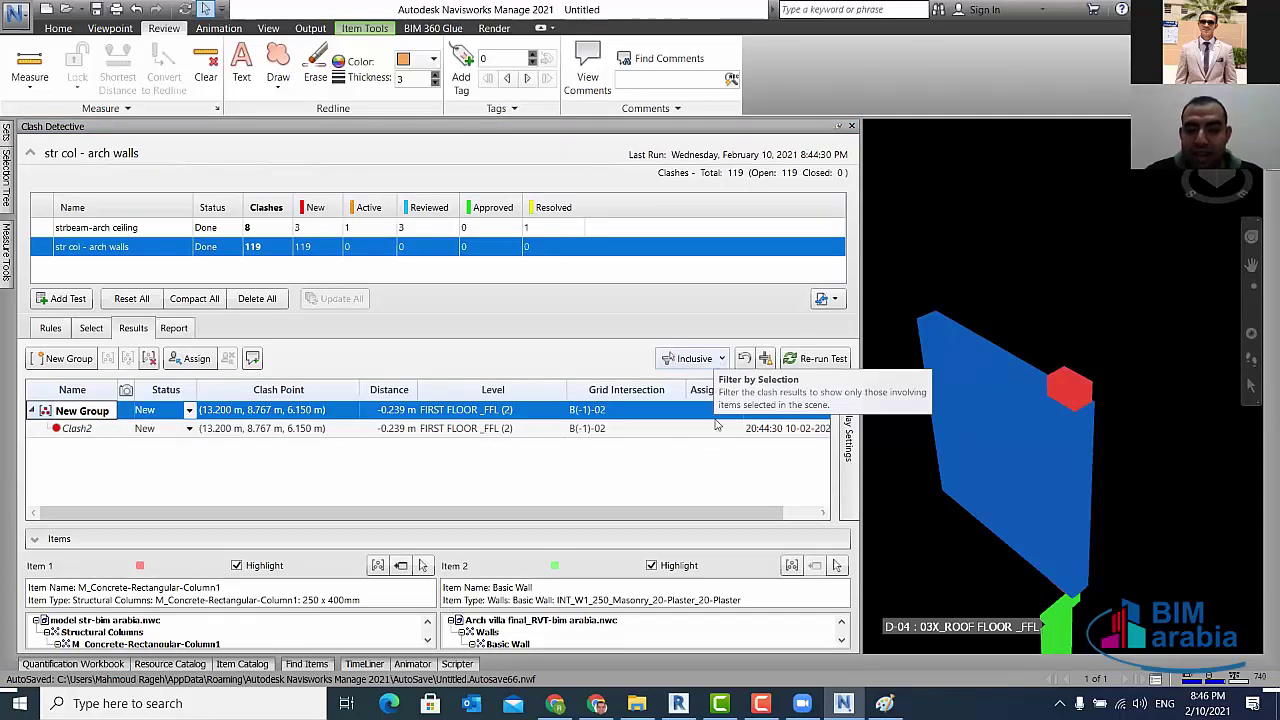
click(714, 363)
click(713, 382)
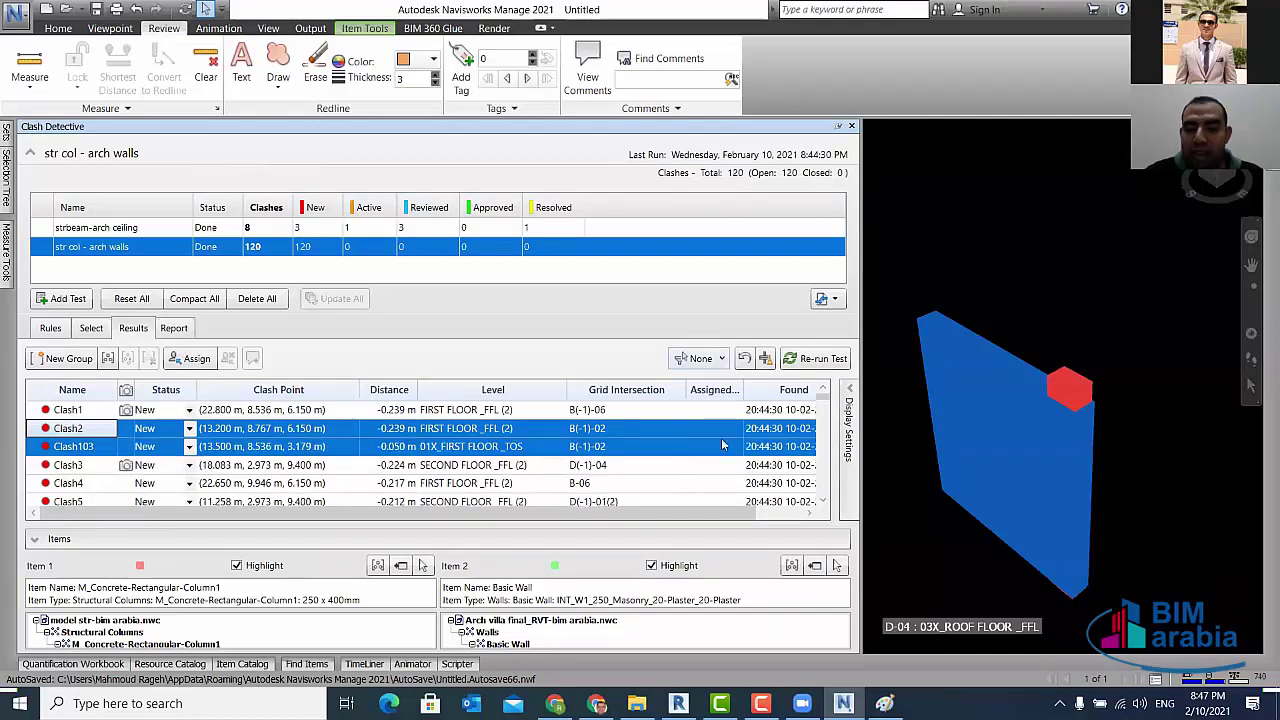
click(714, 358)
click(722, 468)
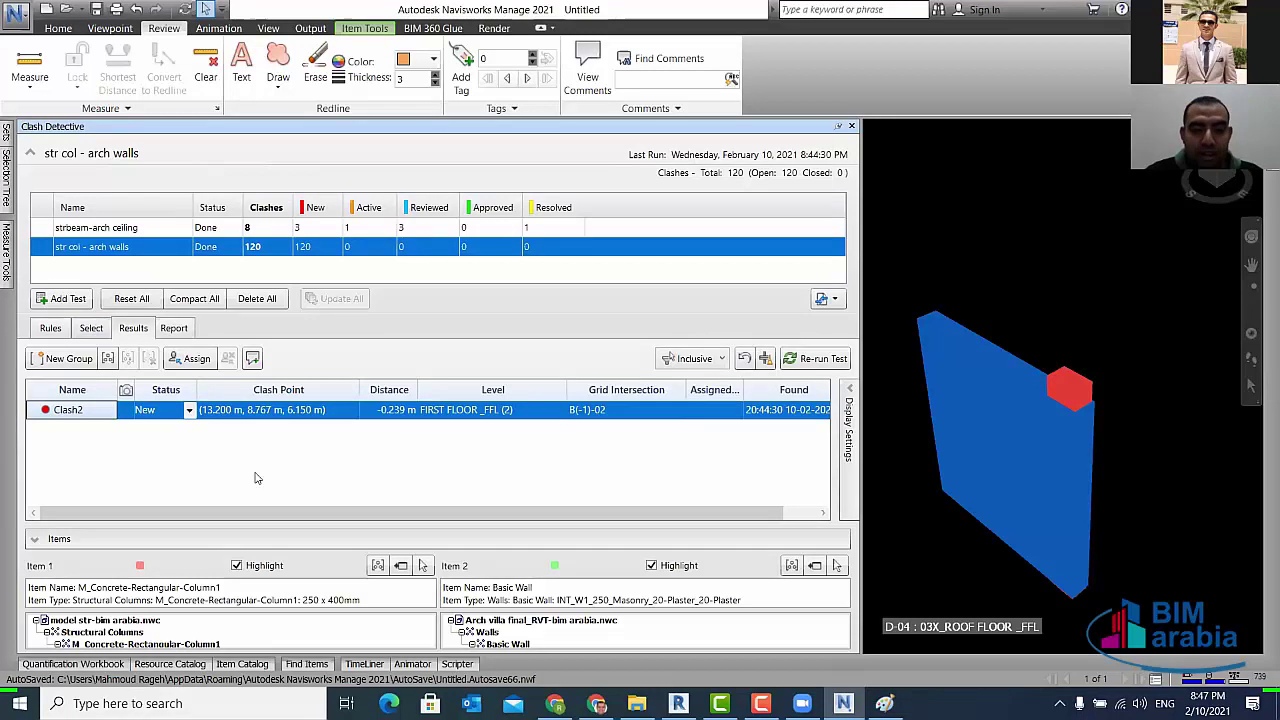
click(722, 362)
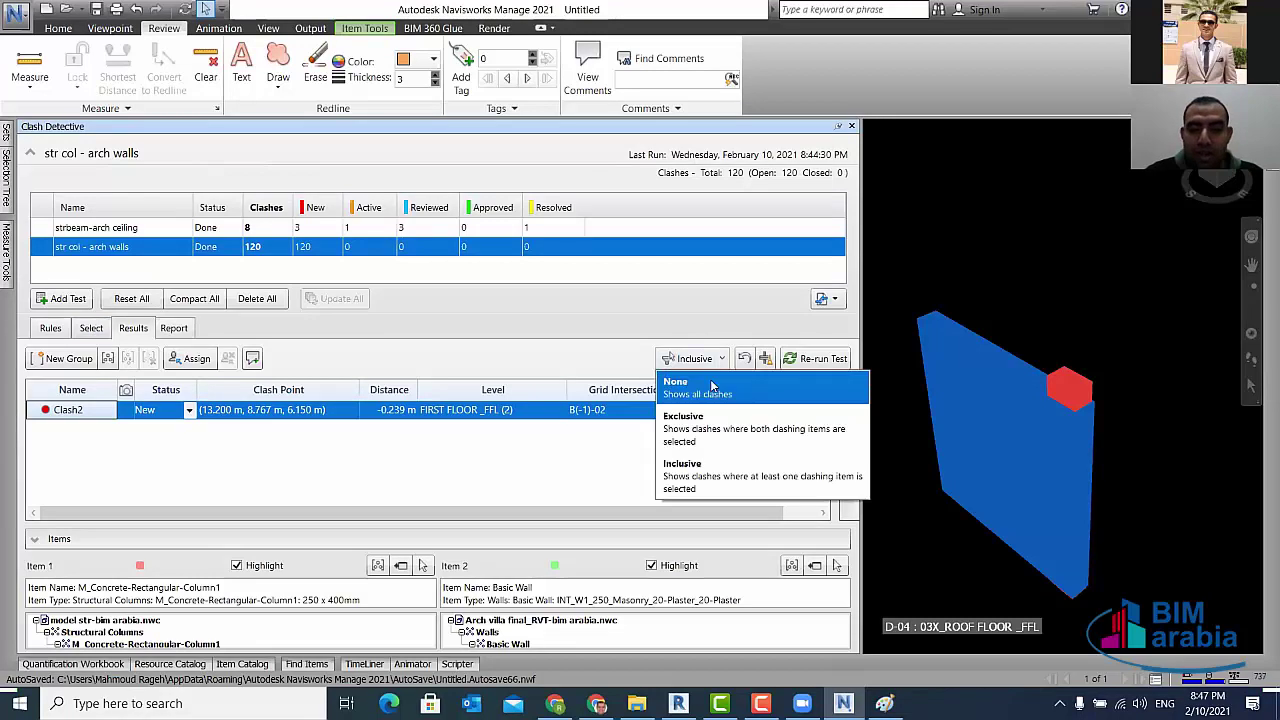
click(712, 384)
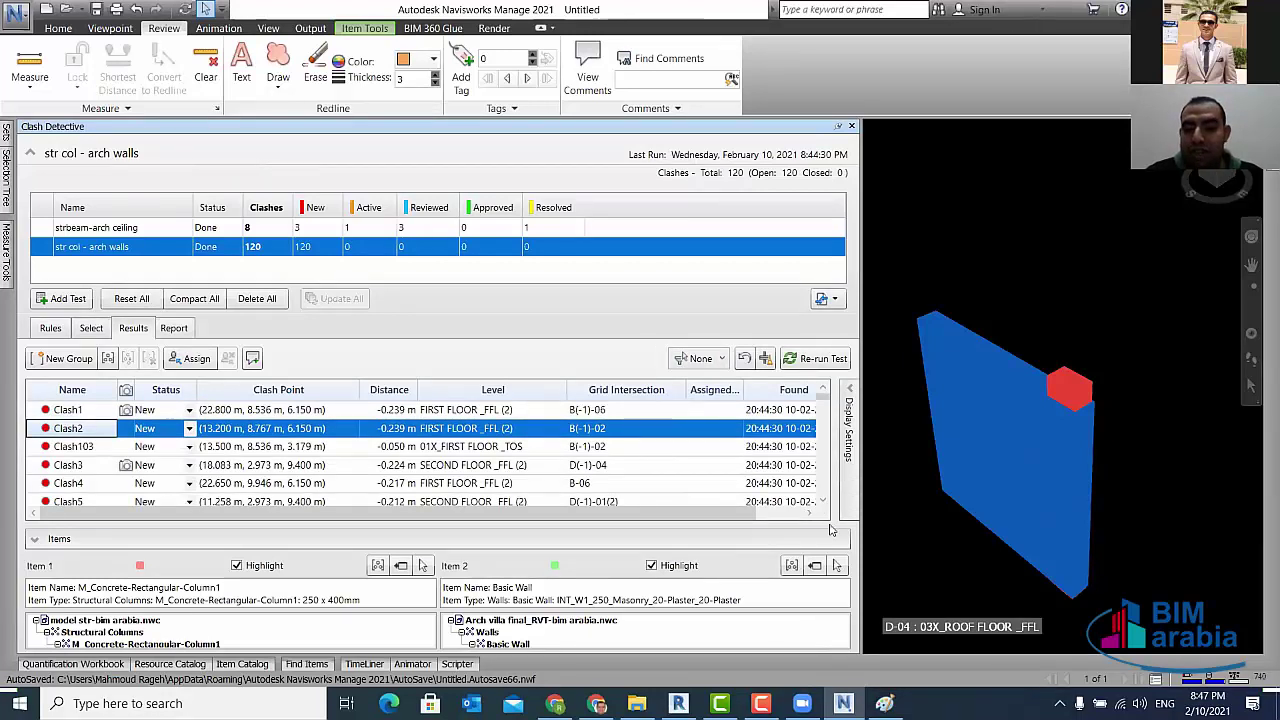
mouse_move(717, 516)
mouse_down()
mouse_move(763, 516)
mouse_move(465, 516)
mouse_up()
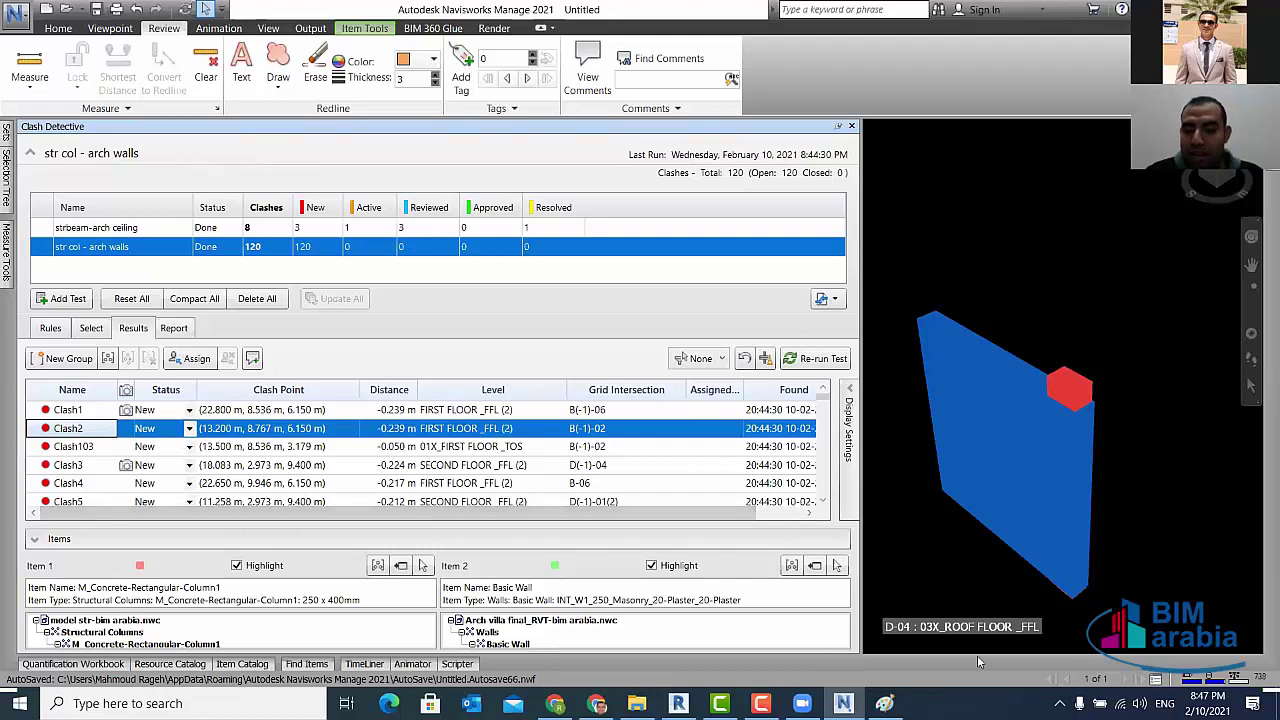
- Deselect the wall and show the strbeam-arch ceiling test results with Clash1
click(976, 270)
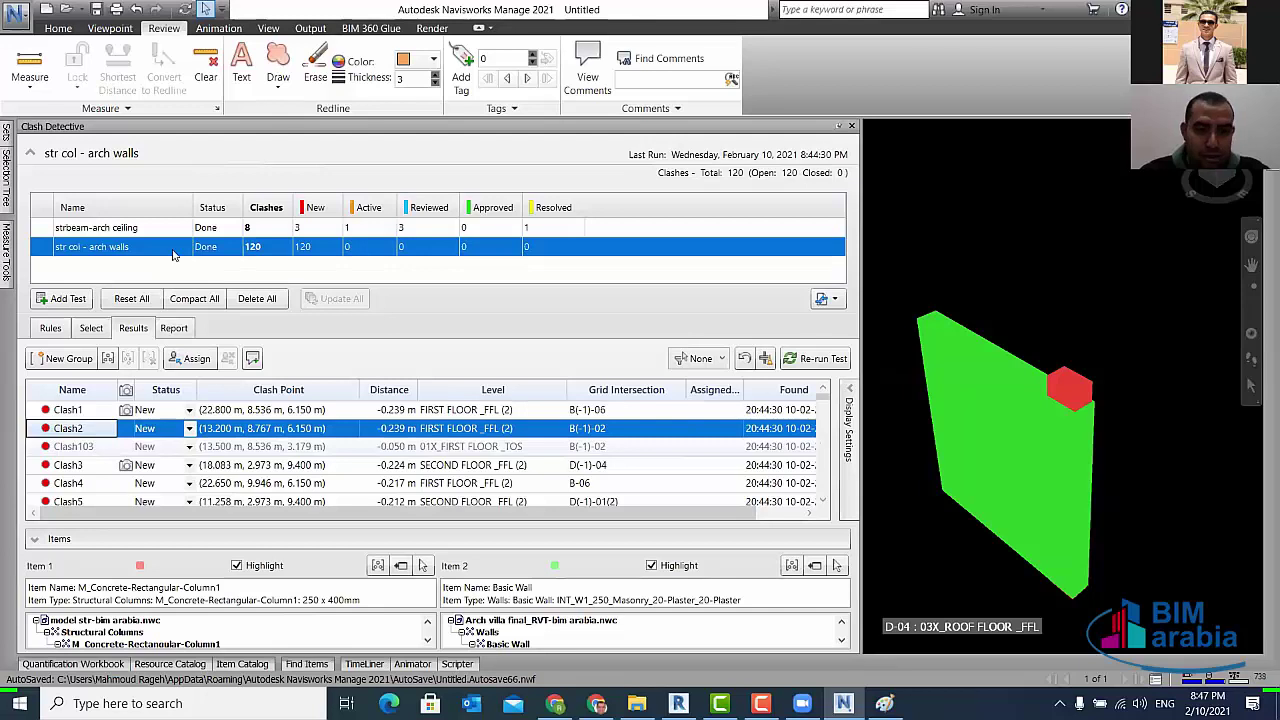
click(138, 230)
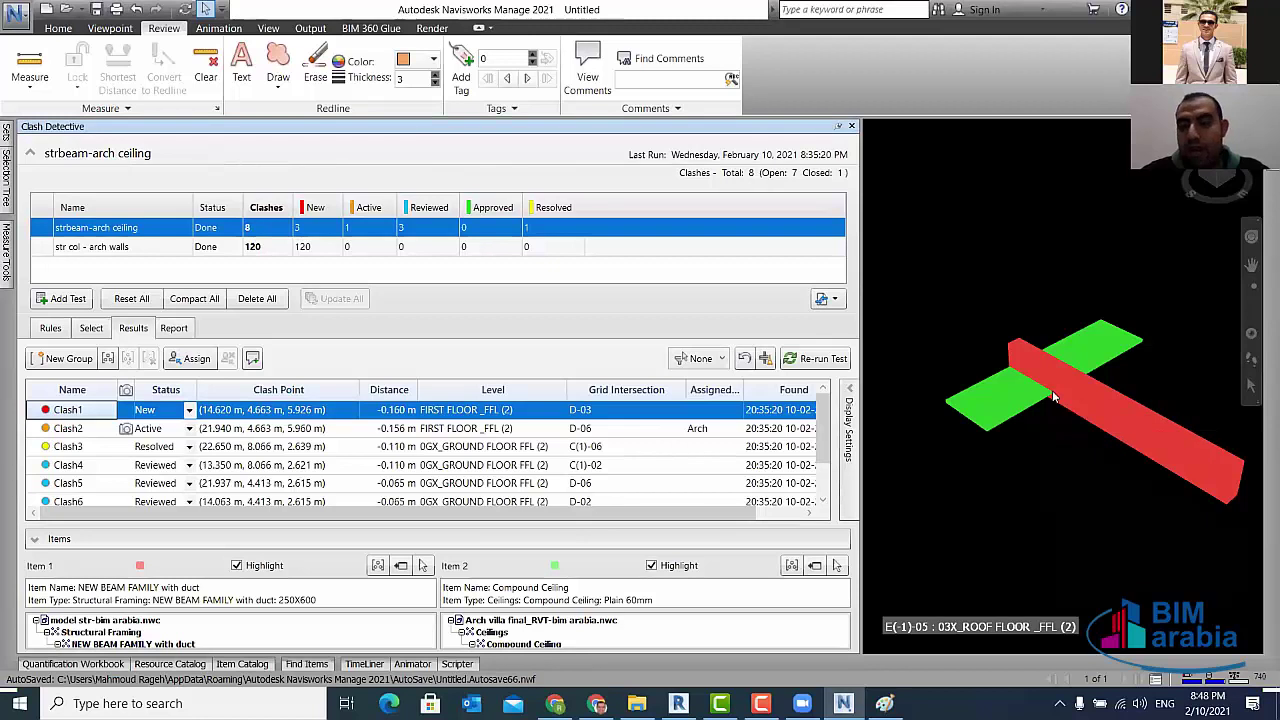
click(1052, 390)
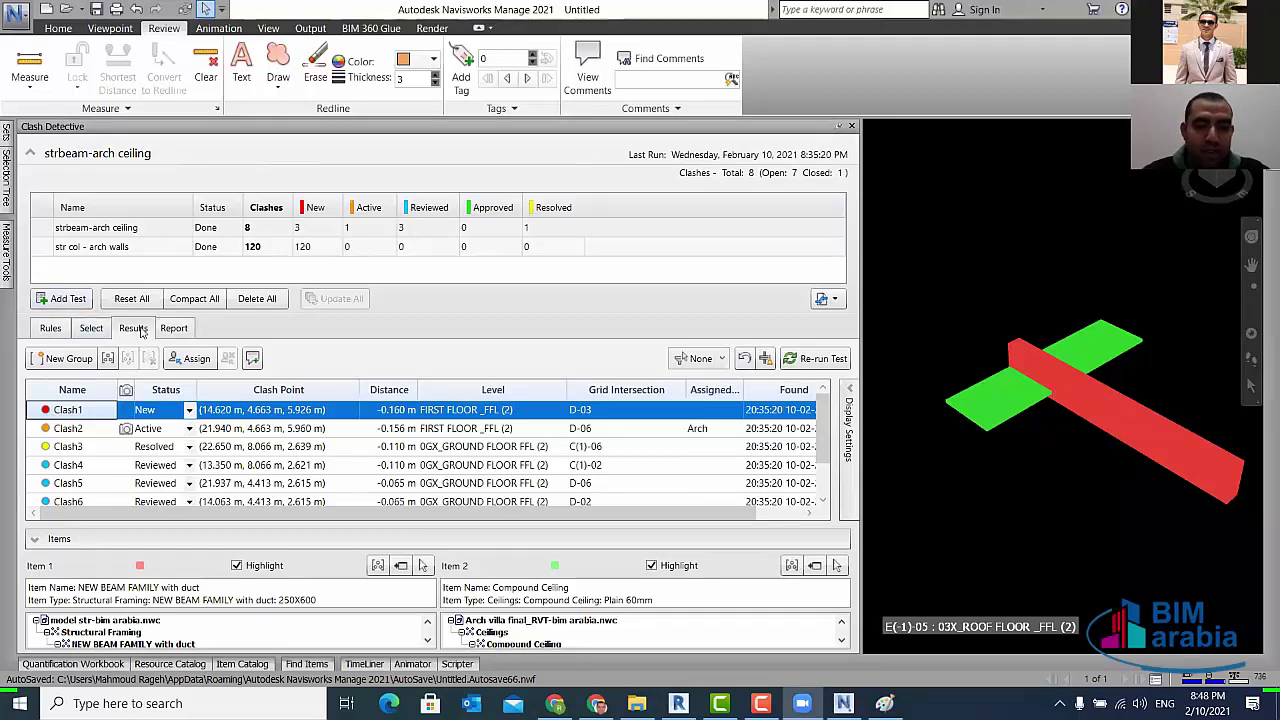
- Add a new clash test with the 160 mm max riser stair type as Selection A
click(70, 310)
click(55, 394)
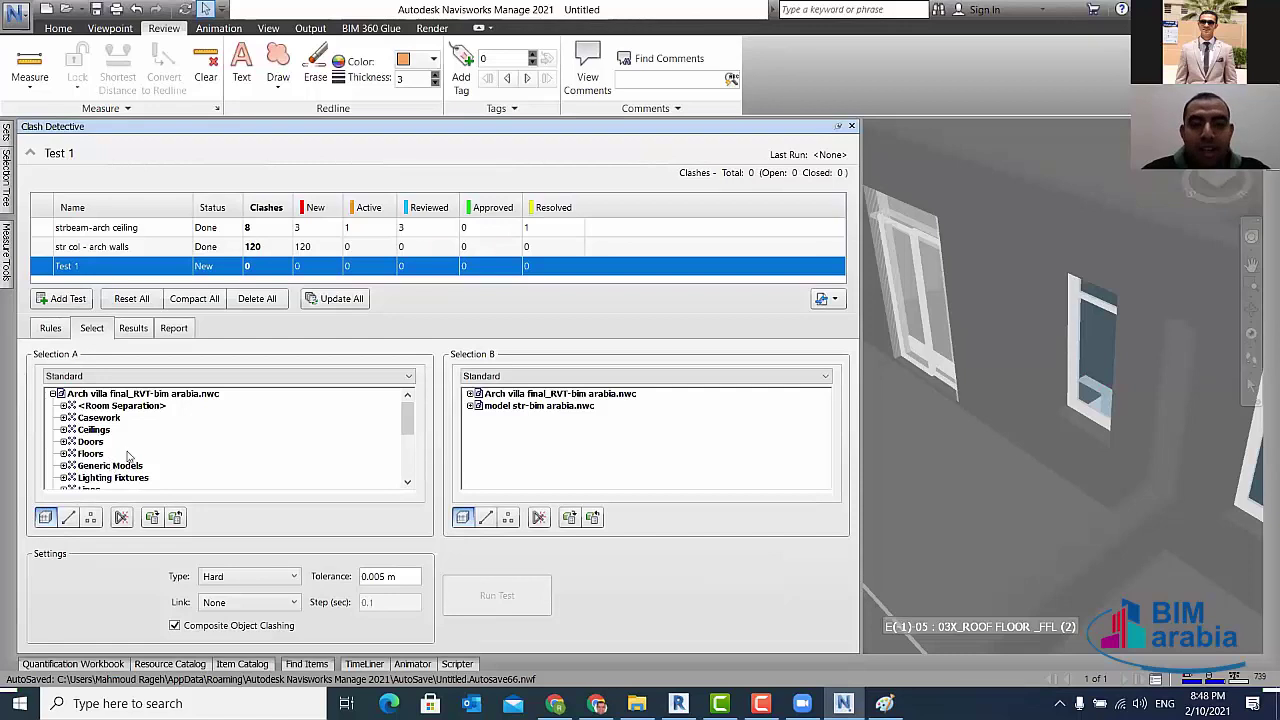
scroll(118, 463, down, 1)
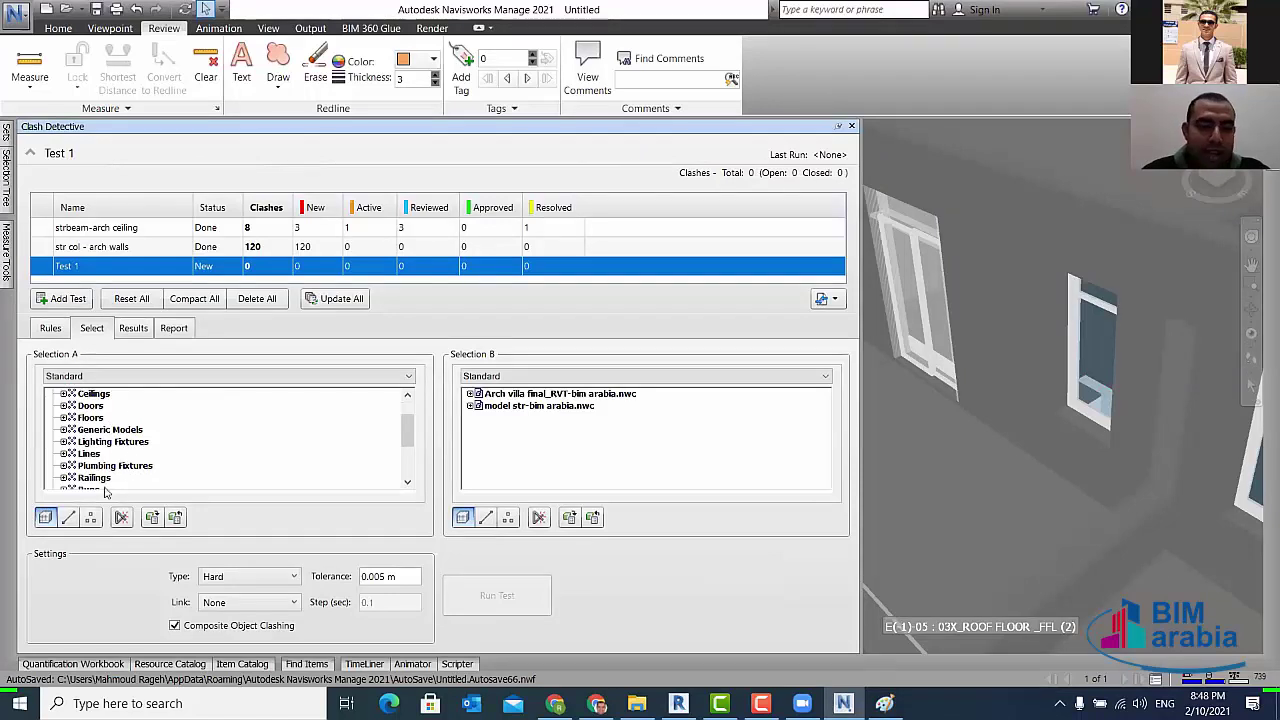
scroll(108, 484, down, 2)
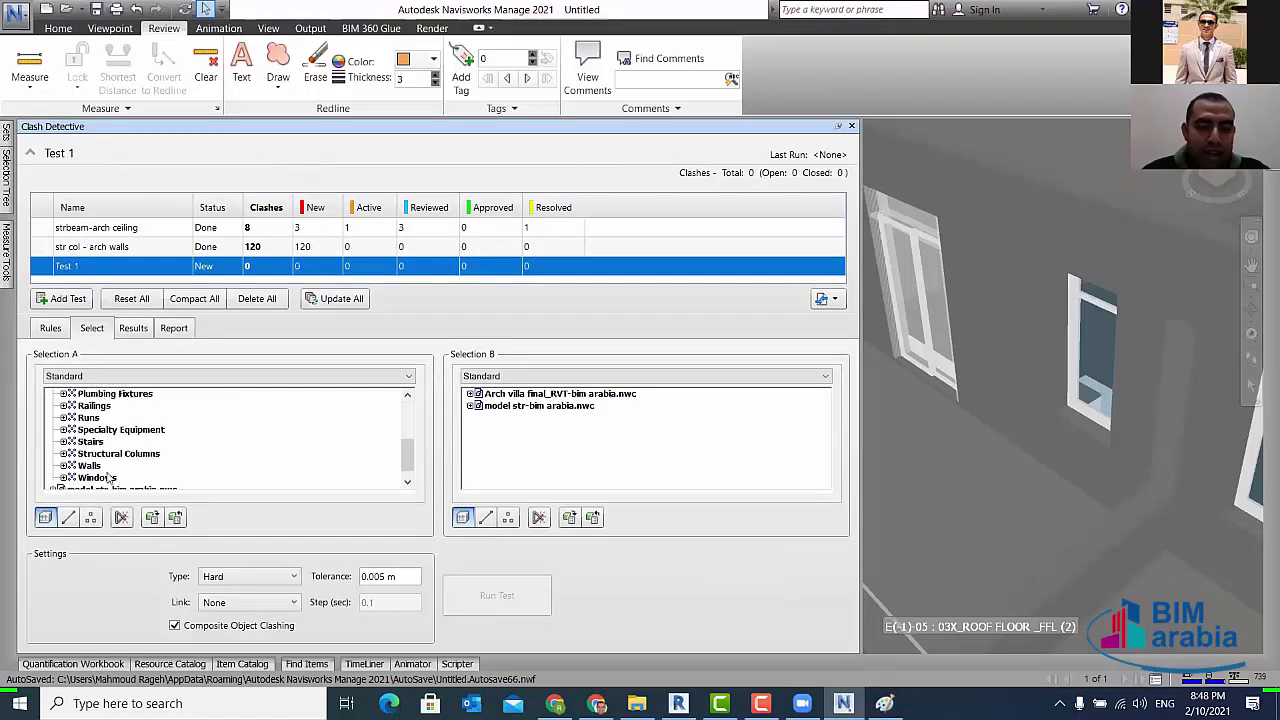
click(63, 441)
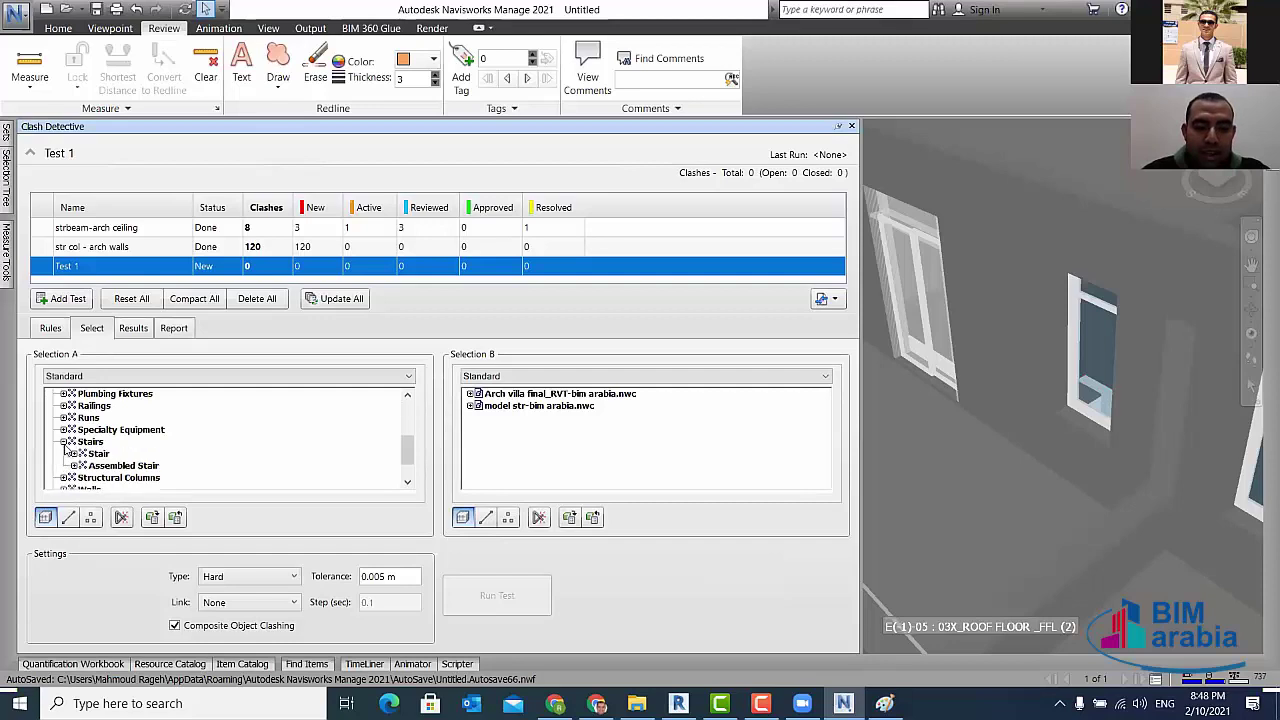
click(74, 454)
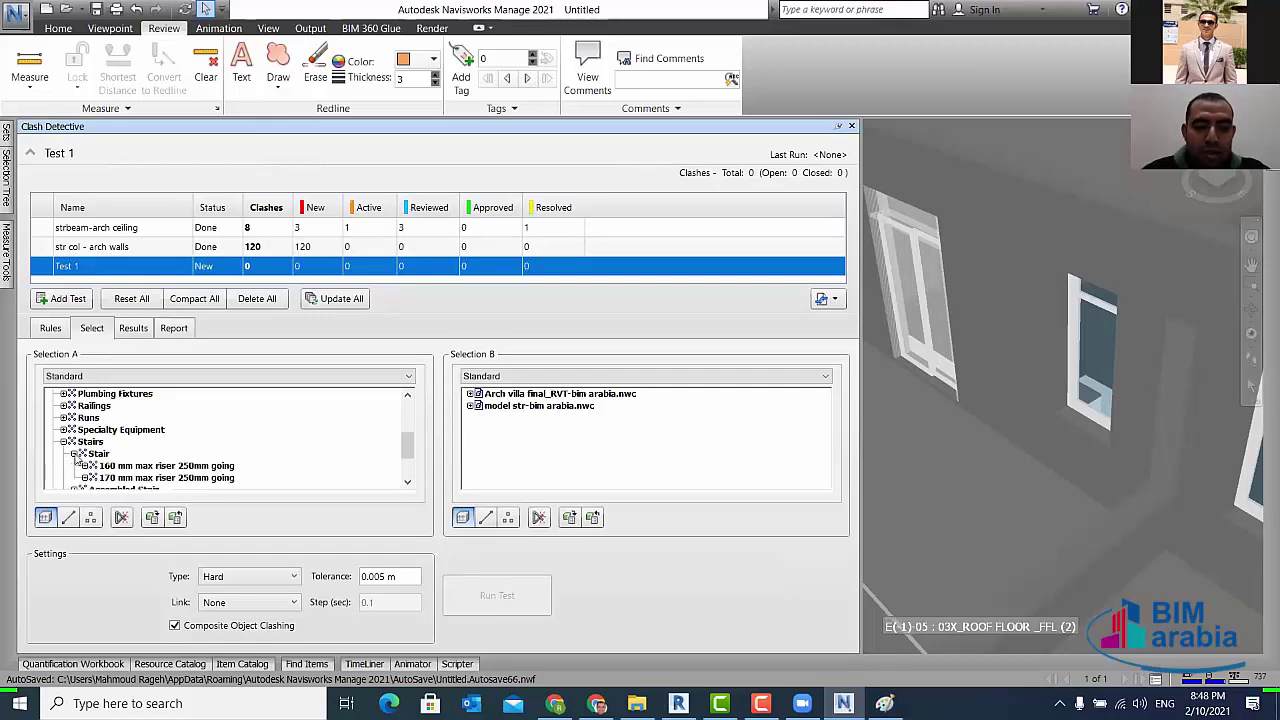
click(146, 467)
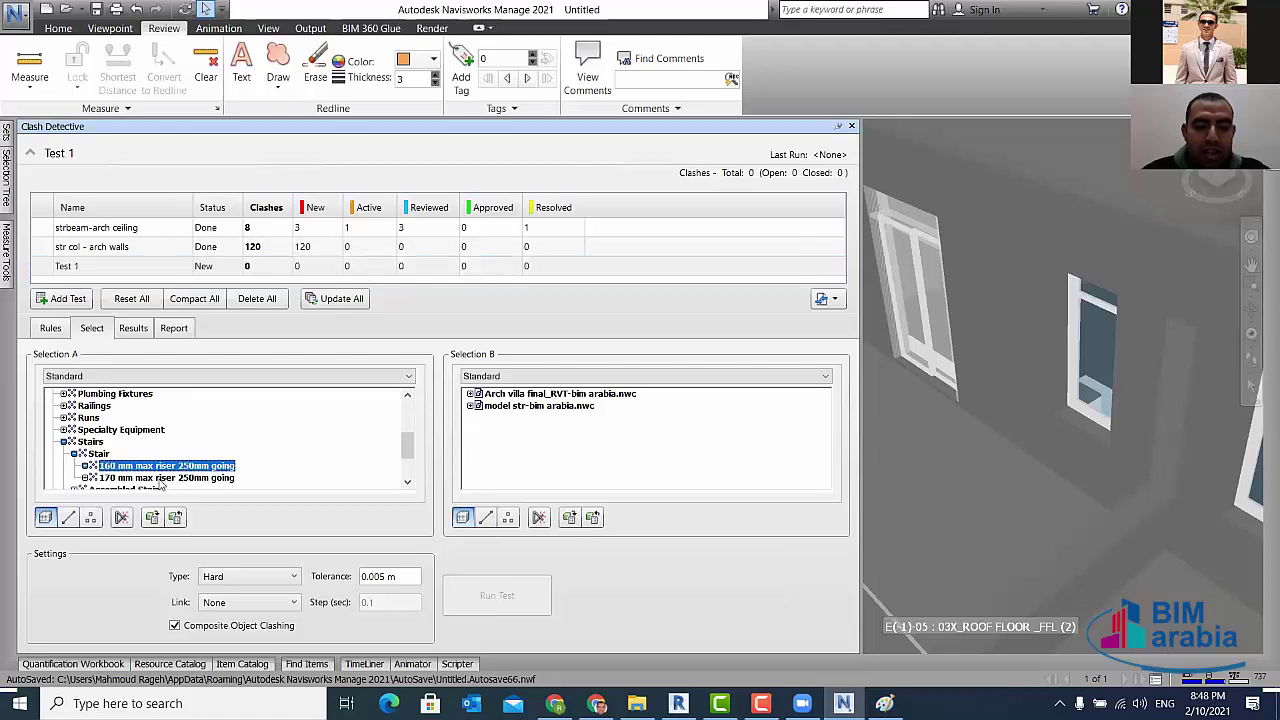
click(160, 479)
click(178, 468)
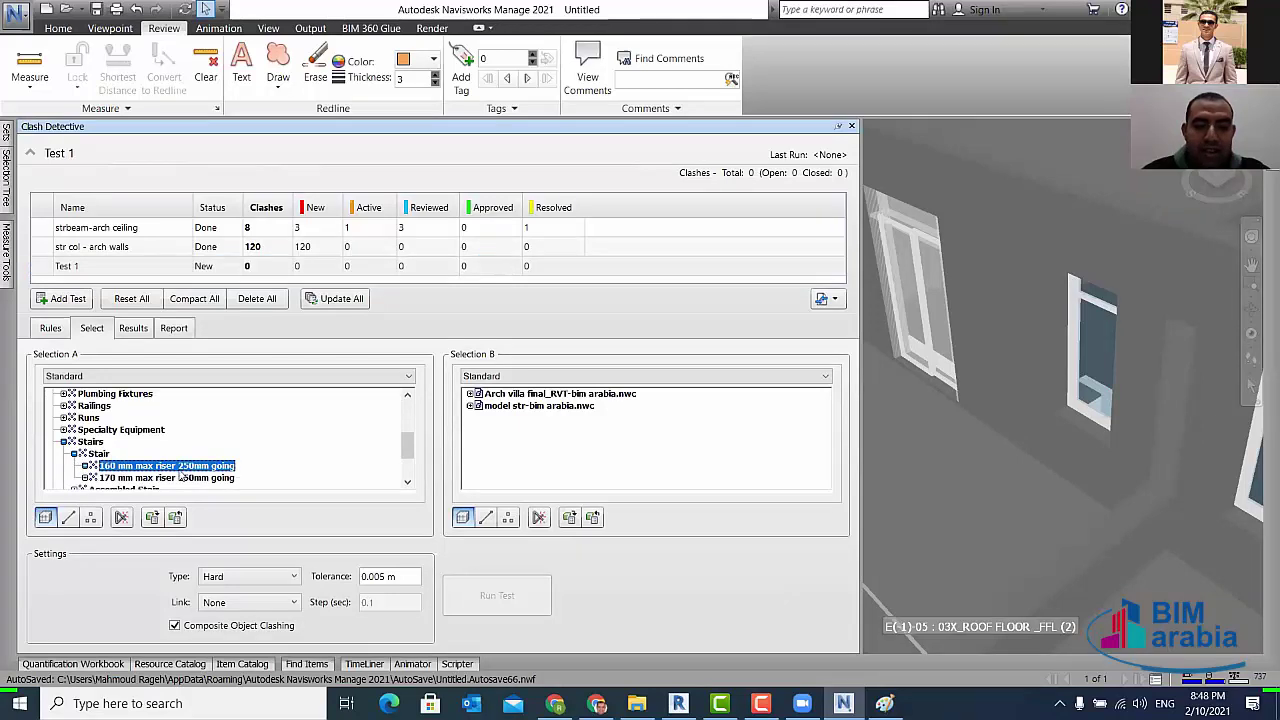
- Set Selection B to the 170 mm max riser stair type and make the test a Clearance check
click(469, 394)
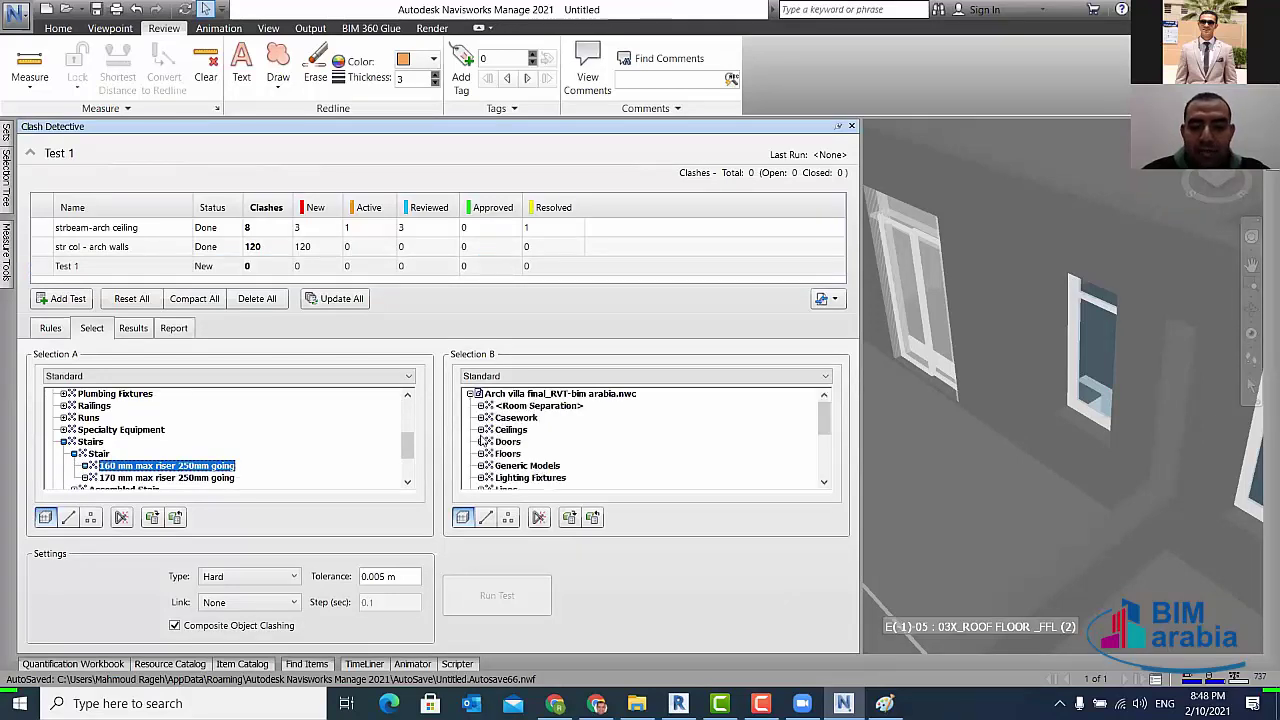
scroll(484, 455, down, 1)
scroll(484, 450, down, 2)
scroll(485, 445, down, 1)
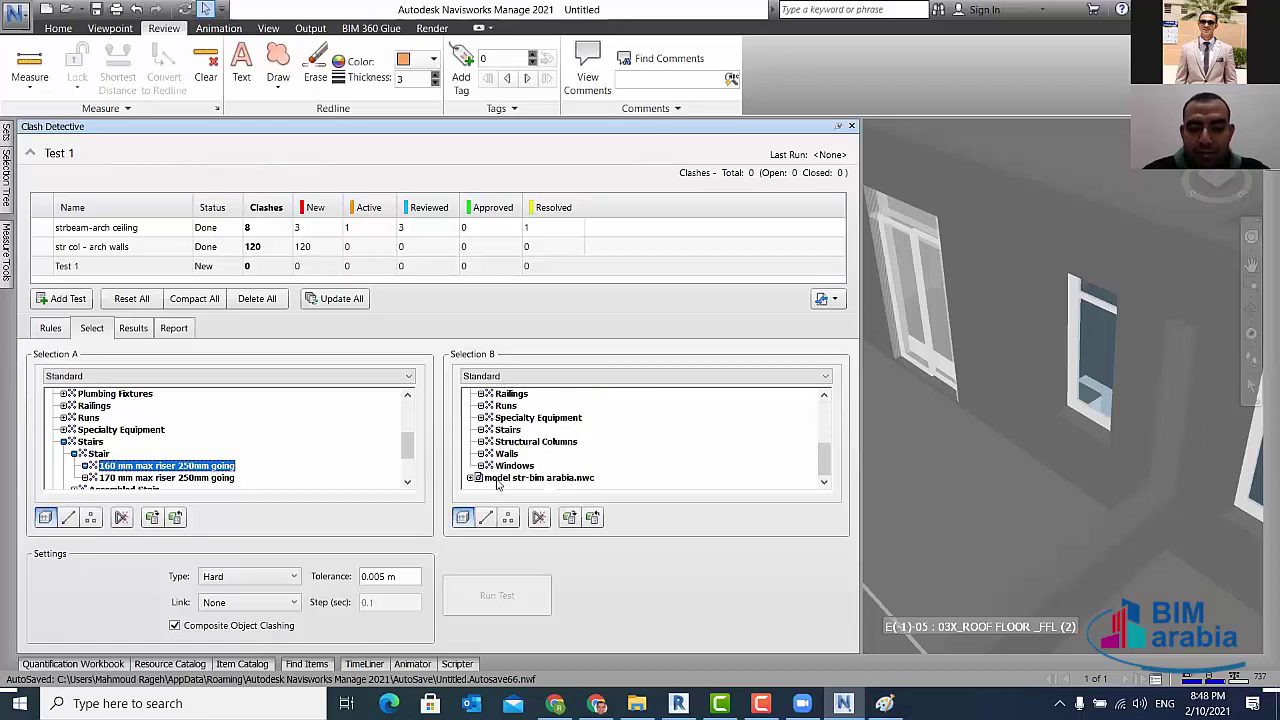
click(481, 429)
click(491, 441)
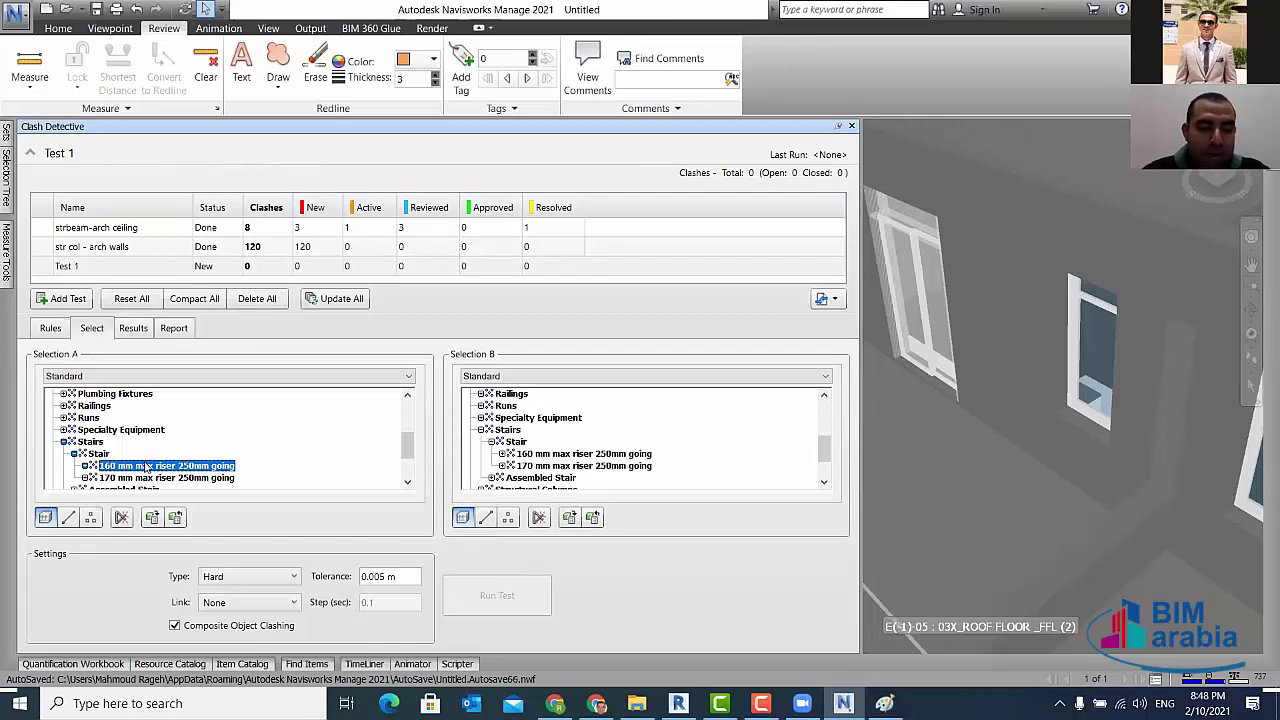
click(572, 466)
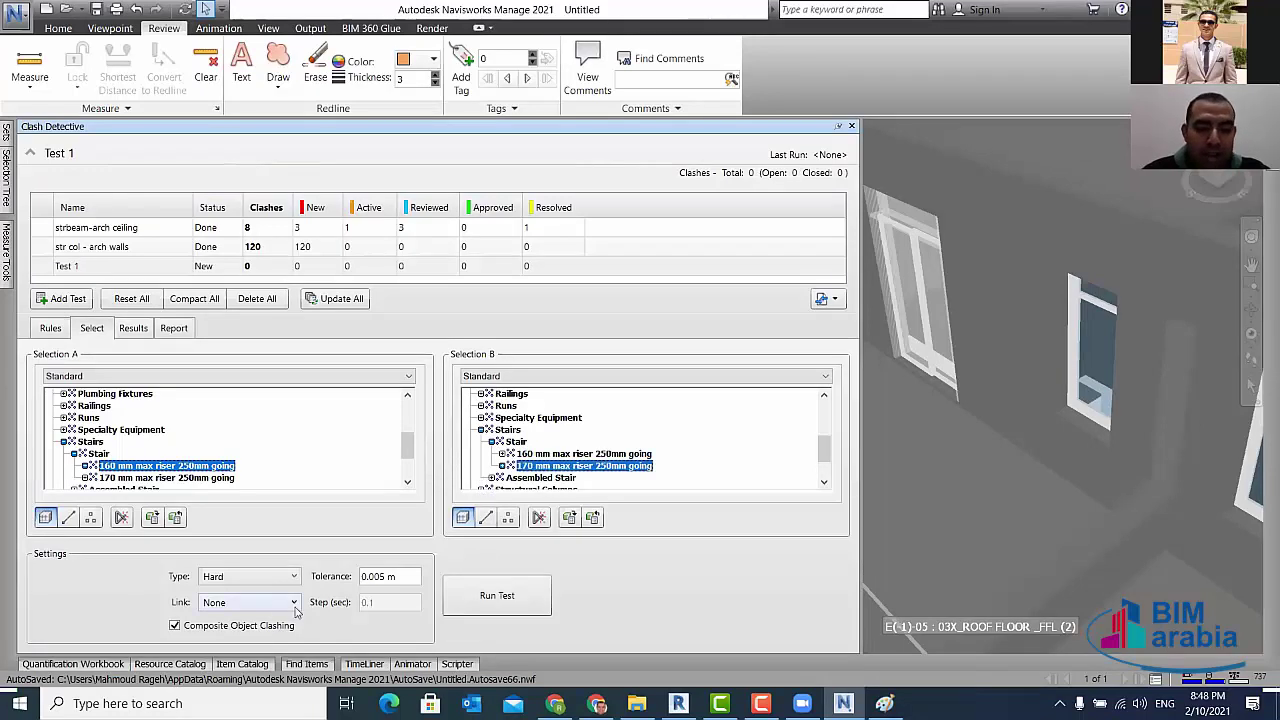
click(294, 582)
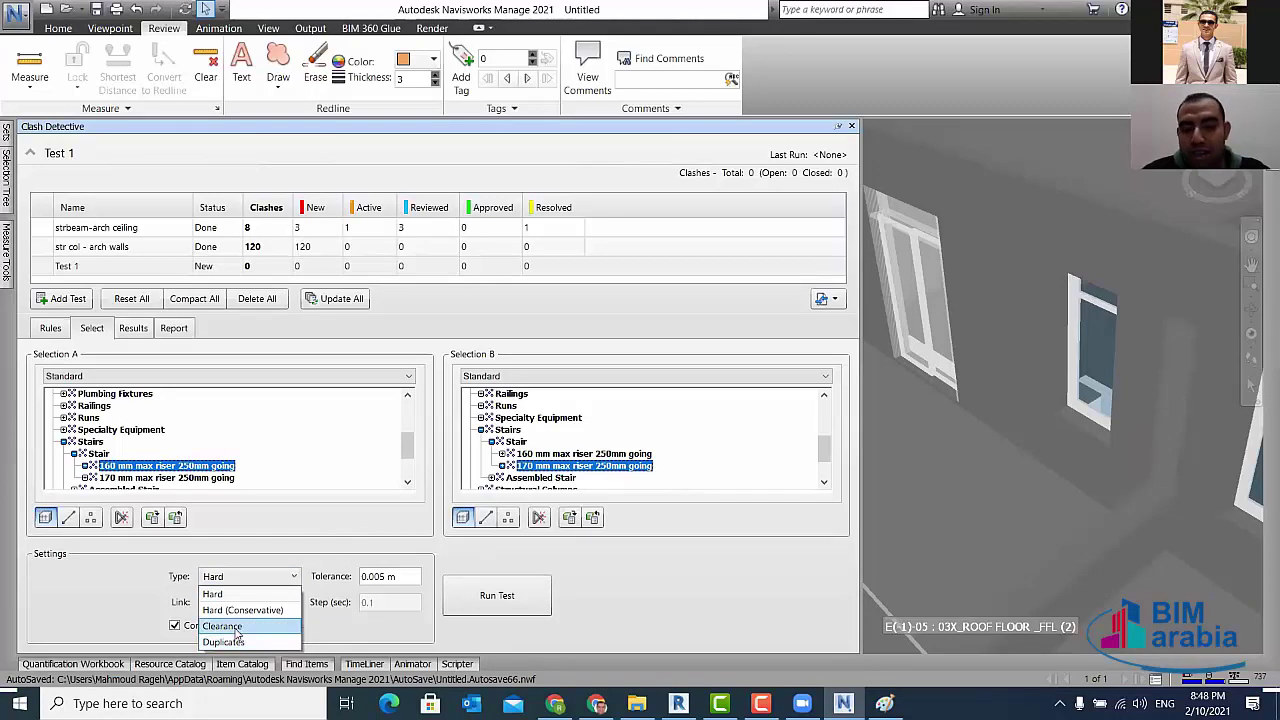
click(236, 627)
drag(416, 577, 350, 585)
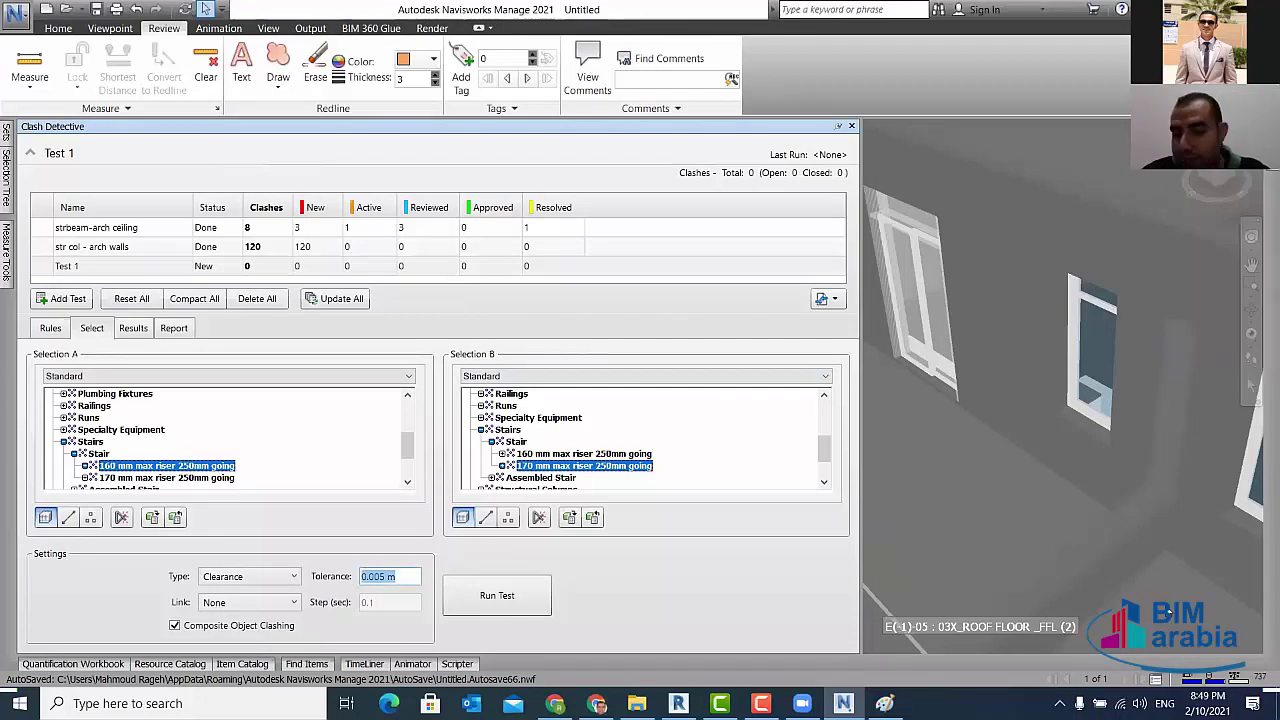
click(120, 230)
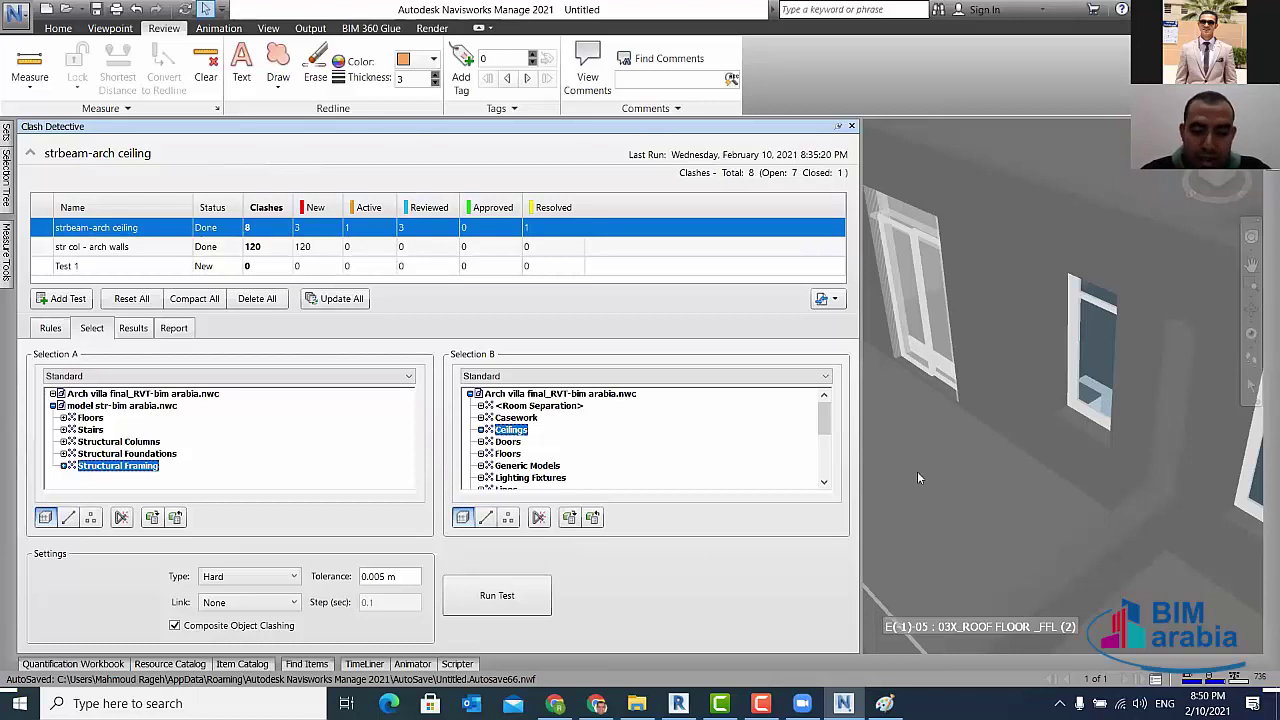
- Switch from Navisworks over to File Explorer
click(637, 703)
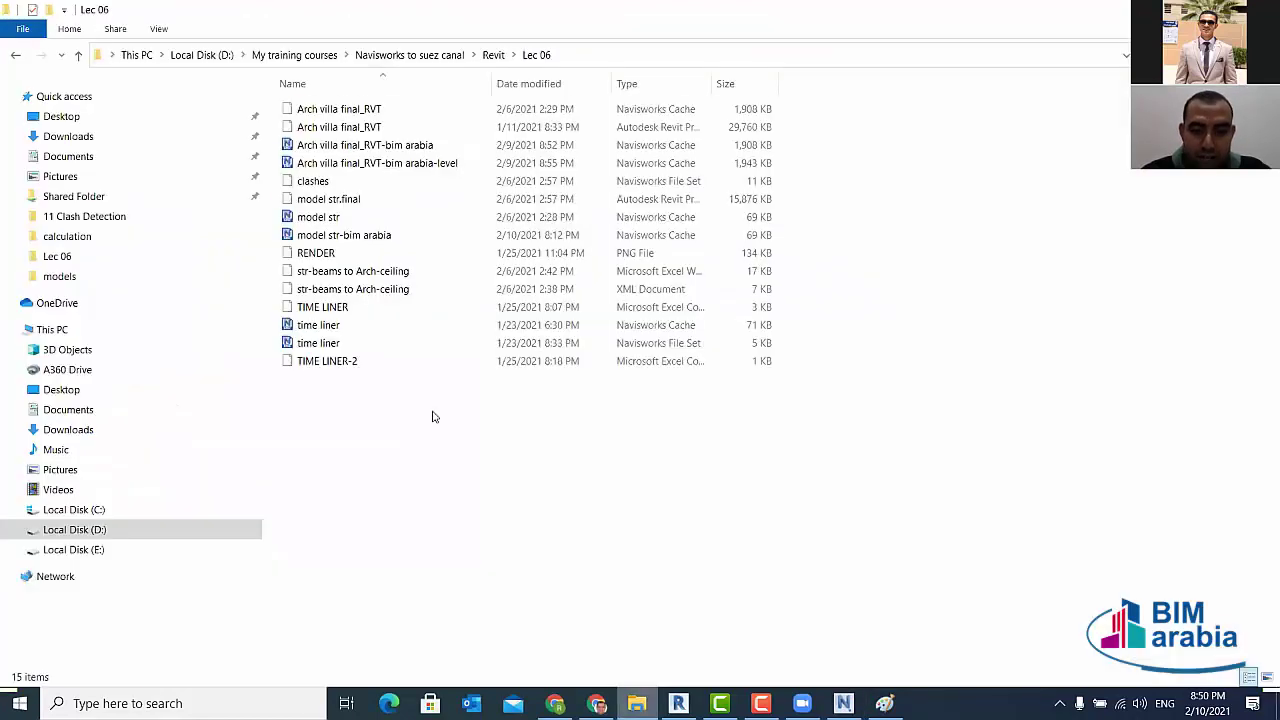
- Create a new Microsoft Excel Worksheet in the Lec 06 folder
right_click(432, 416)
mouse_move(469, 619)
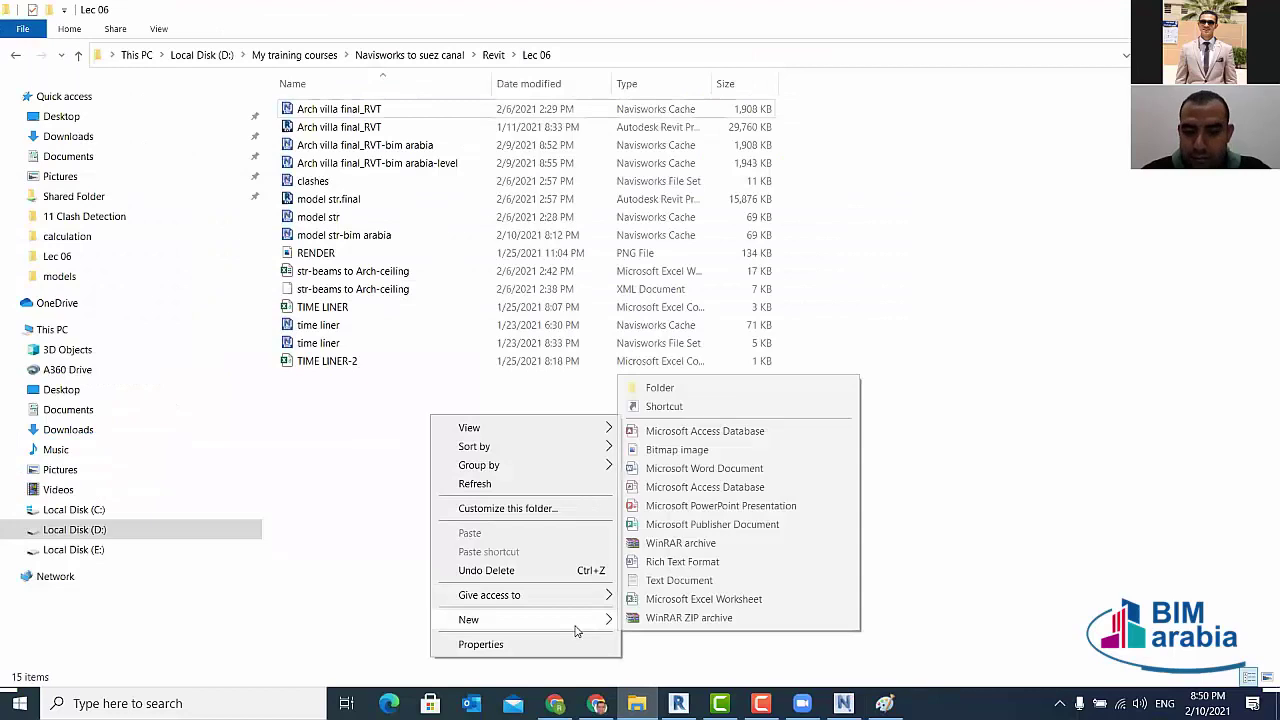
click(677, 599)
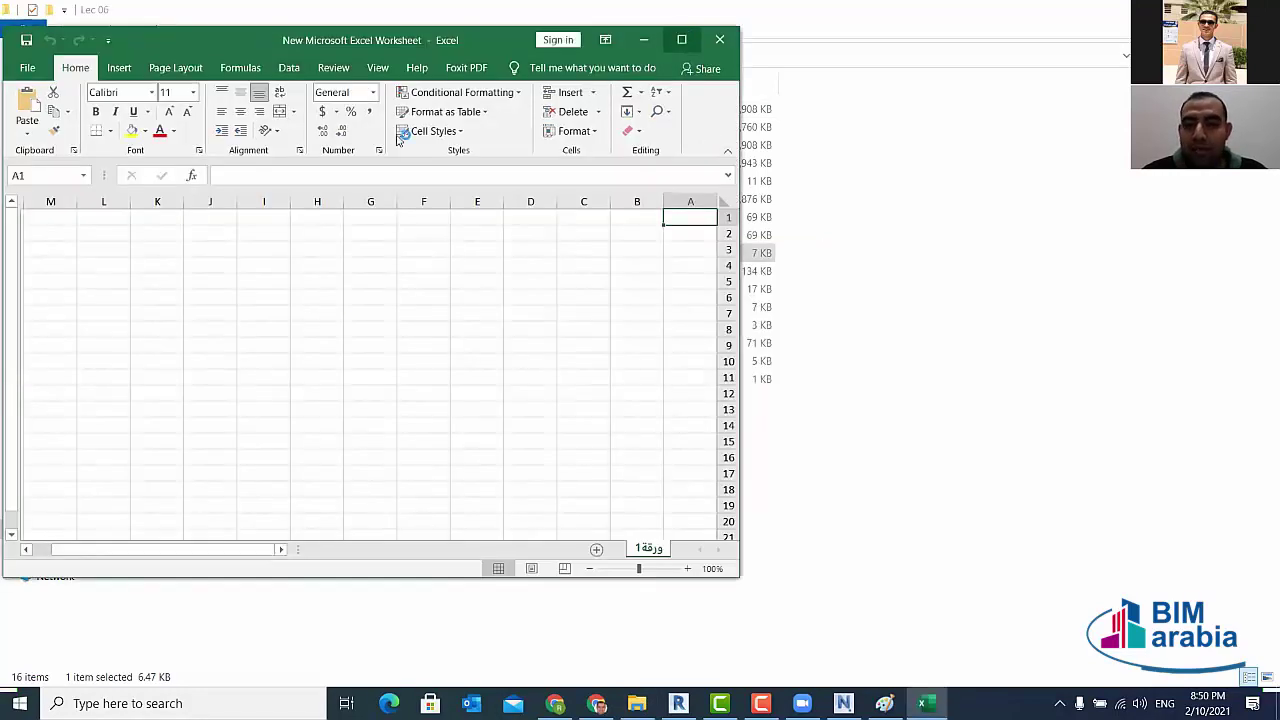
- Maximize Excel and enter the column headers Arch, STR, HVC, ELEC and INFRA
click(680, 38)
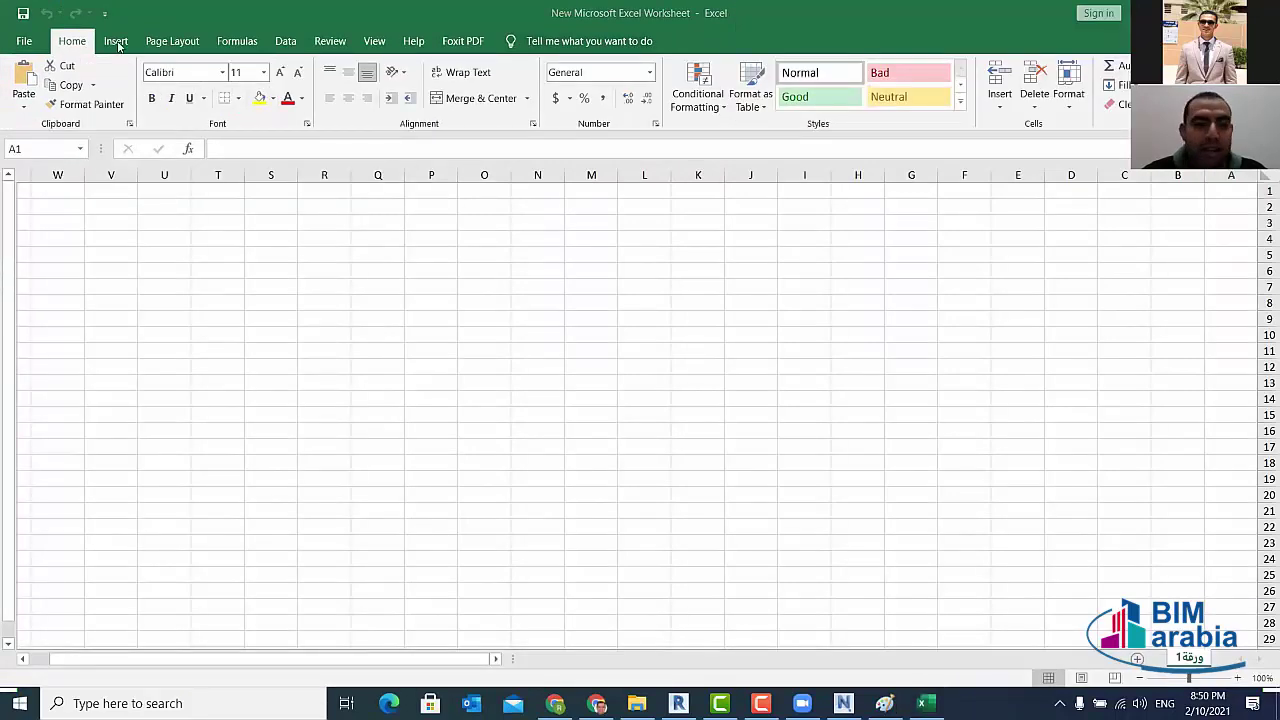
click(173, 41)
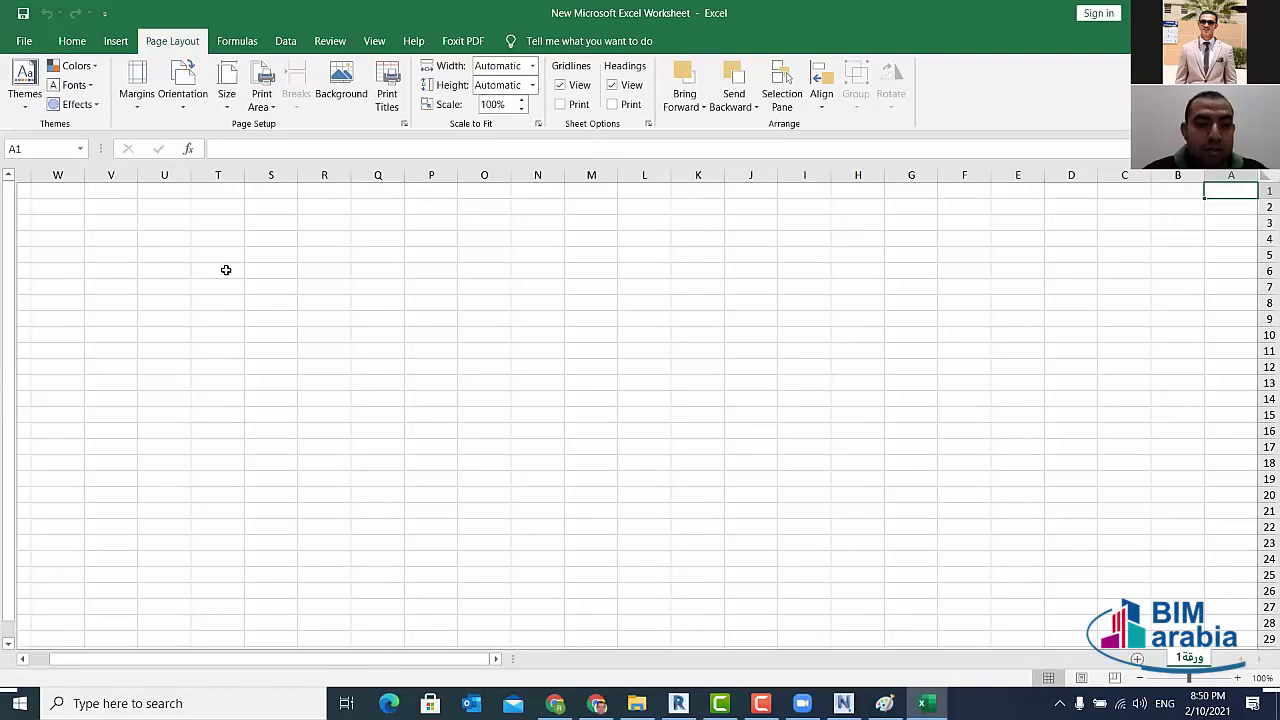
click(541, 304)
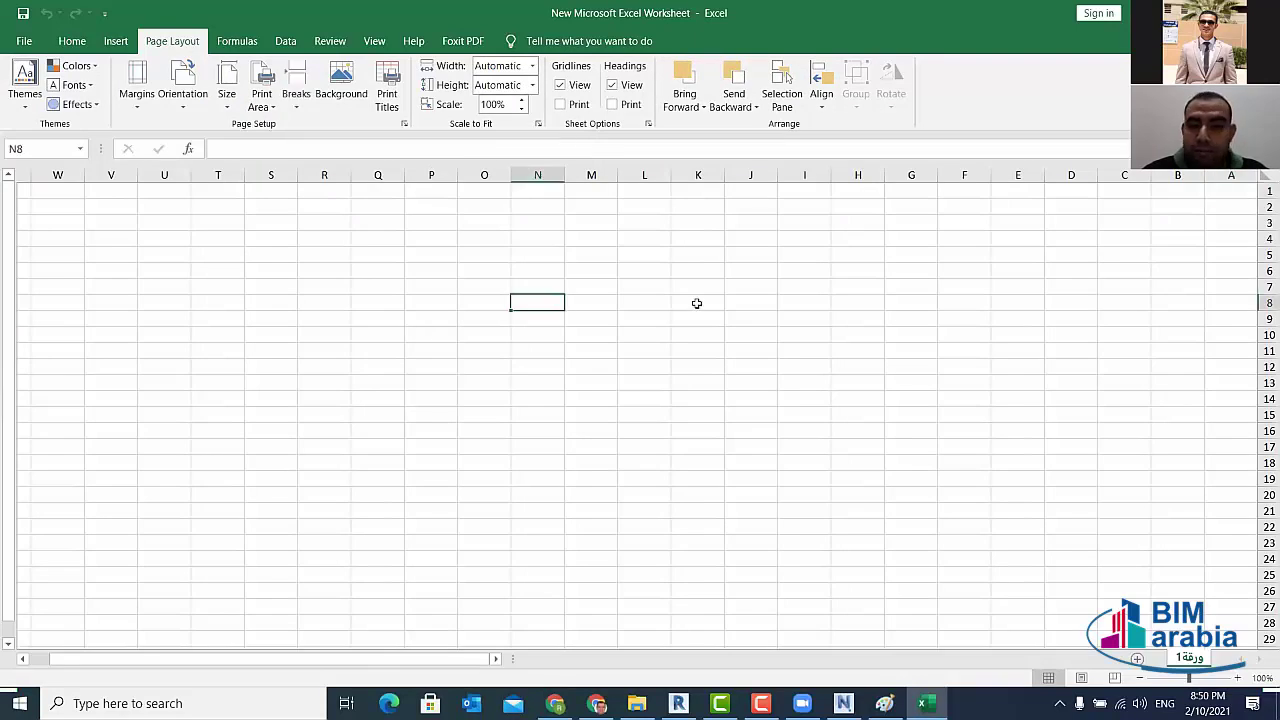
text(A)
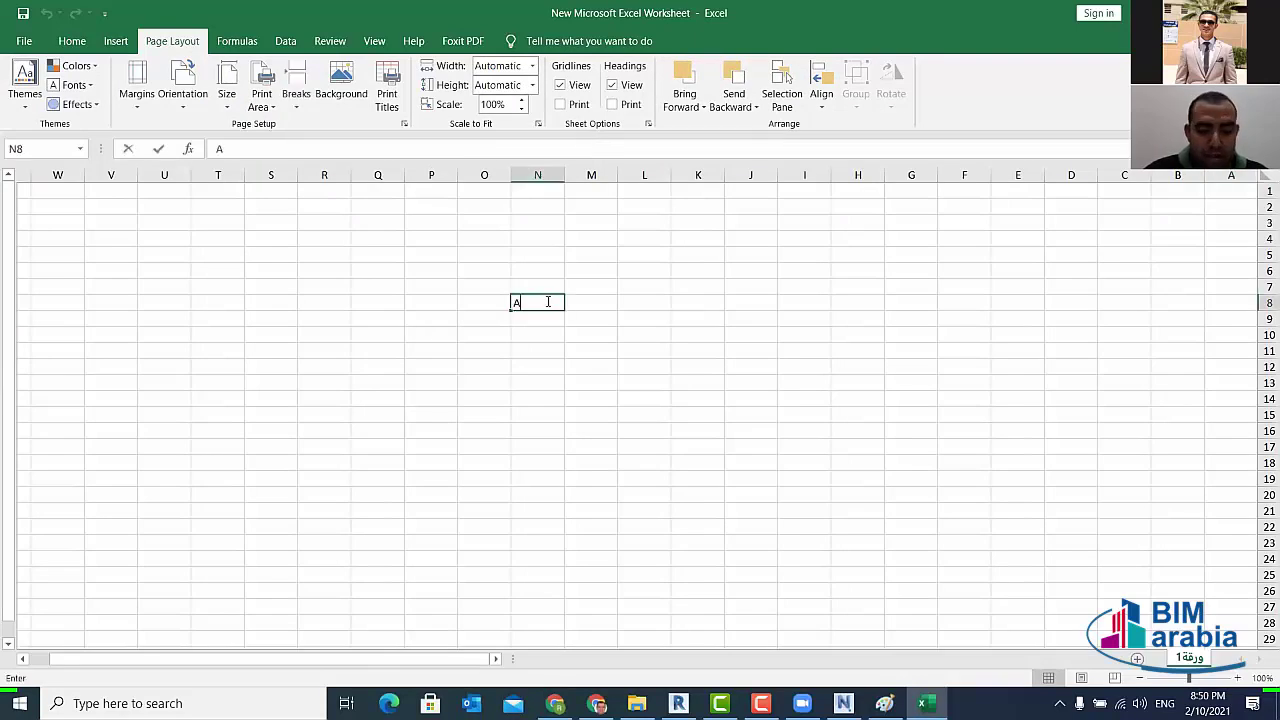
text(rc)
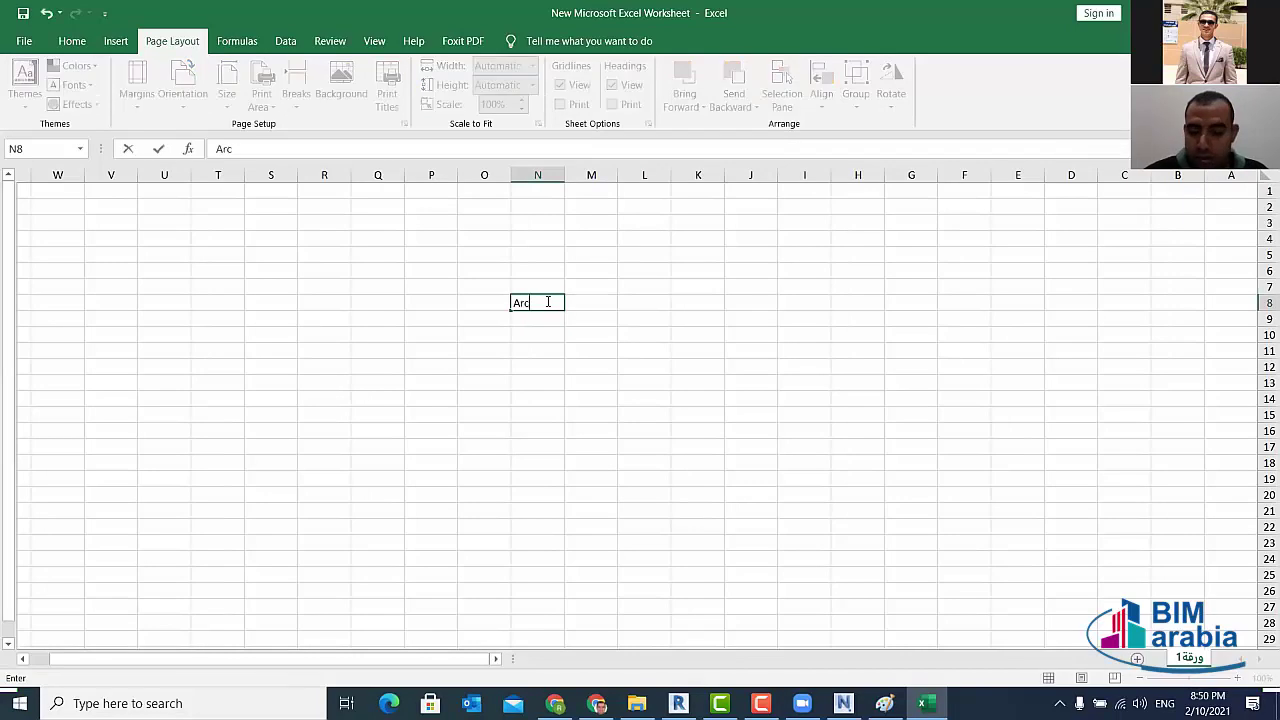
text(h)
key(Right)
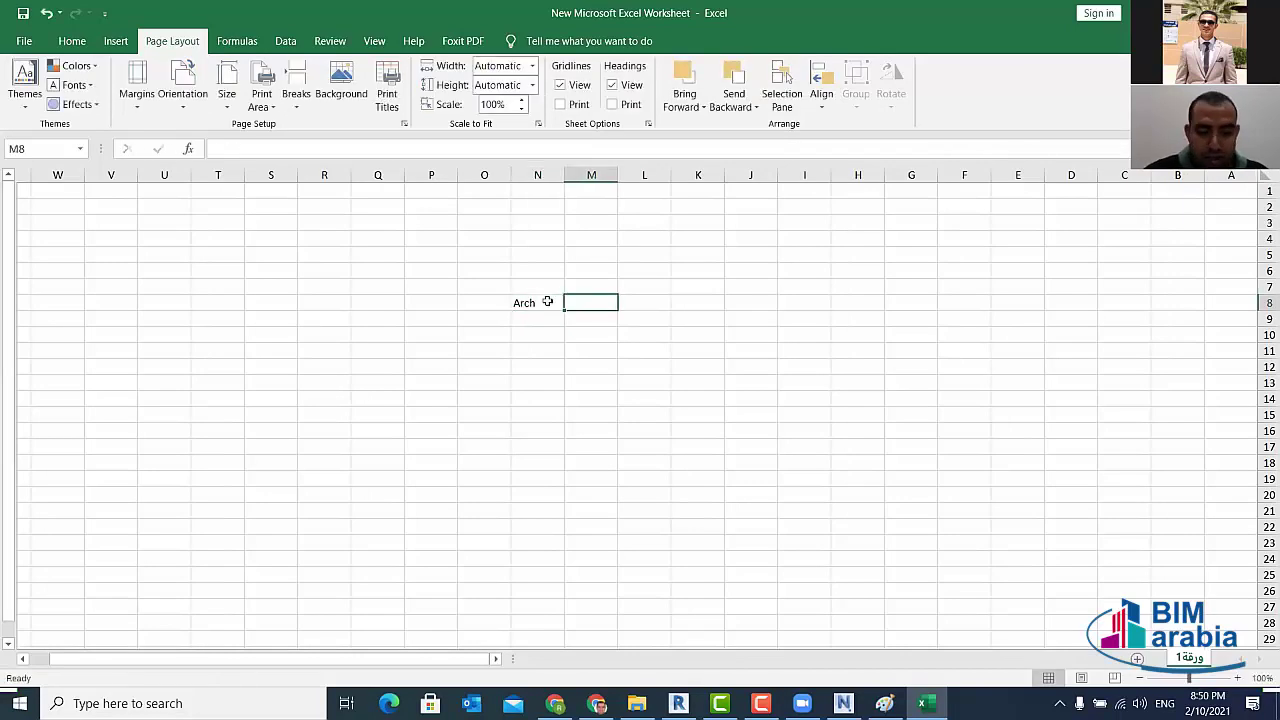
text(STR)
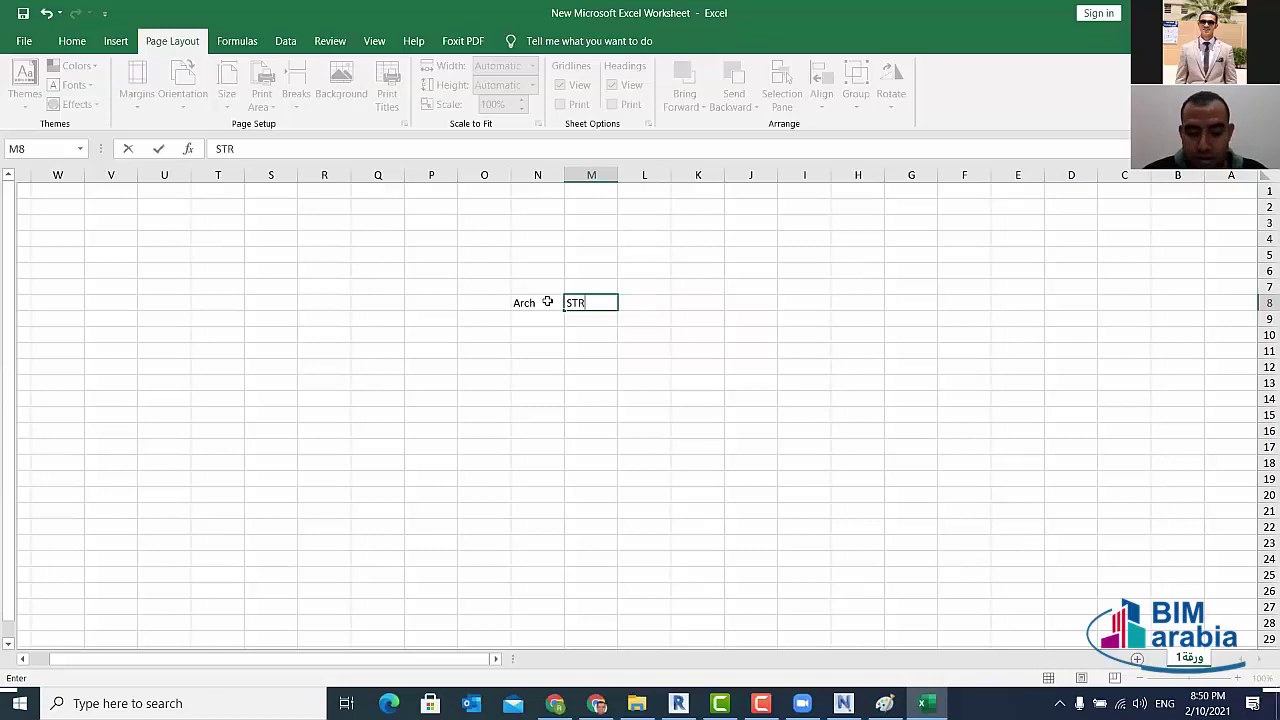
key(Right)
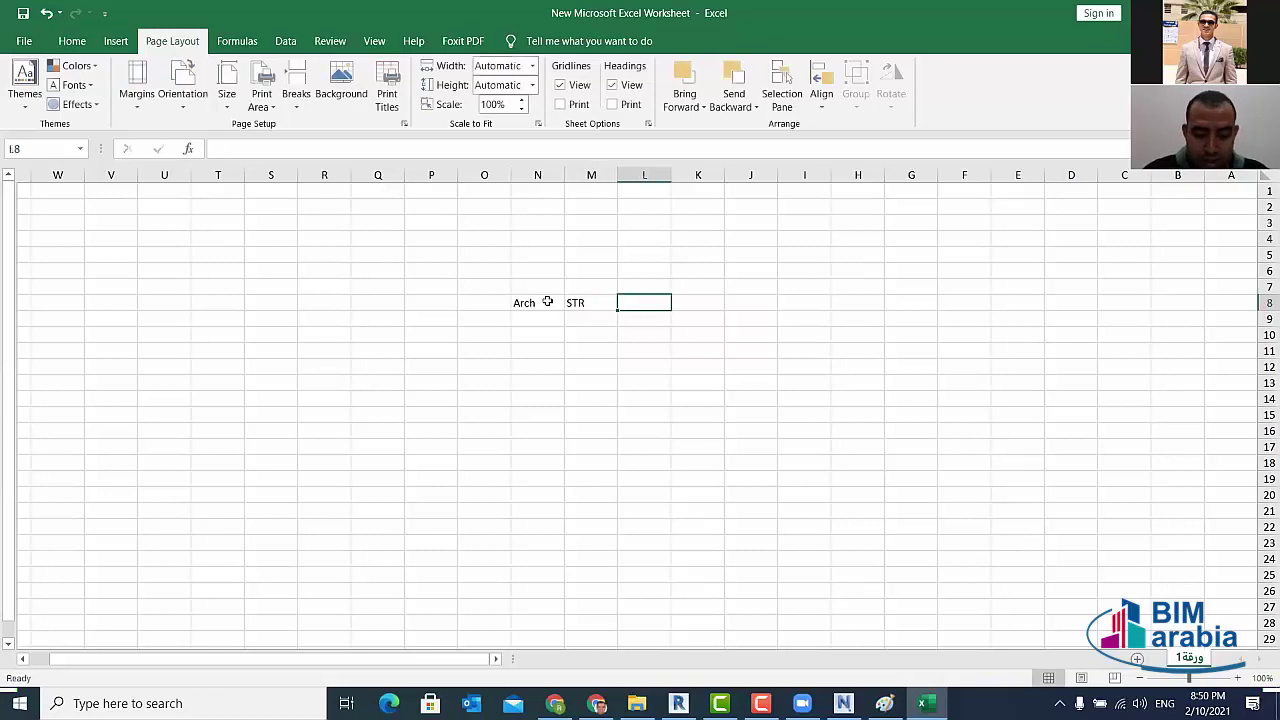
text(H)
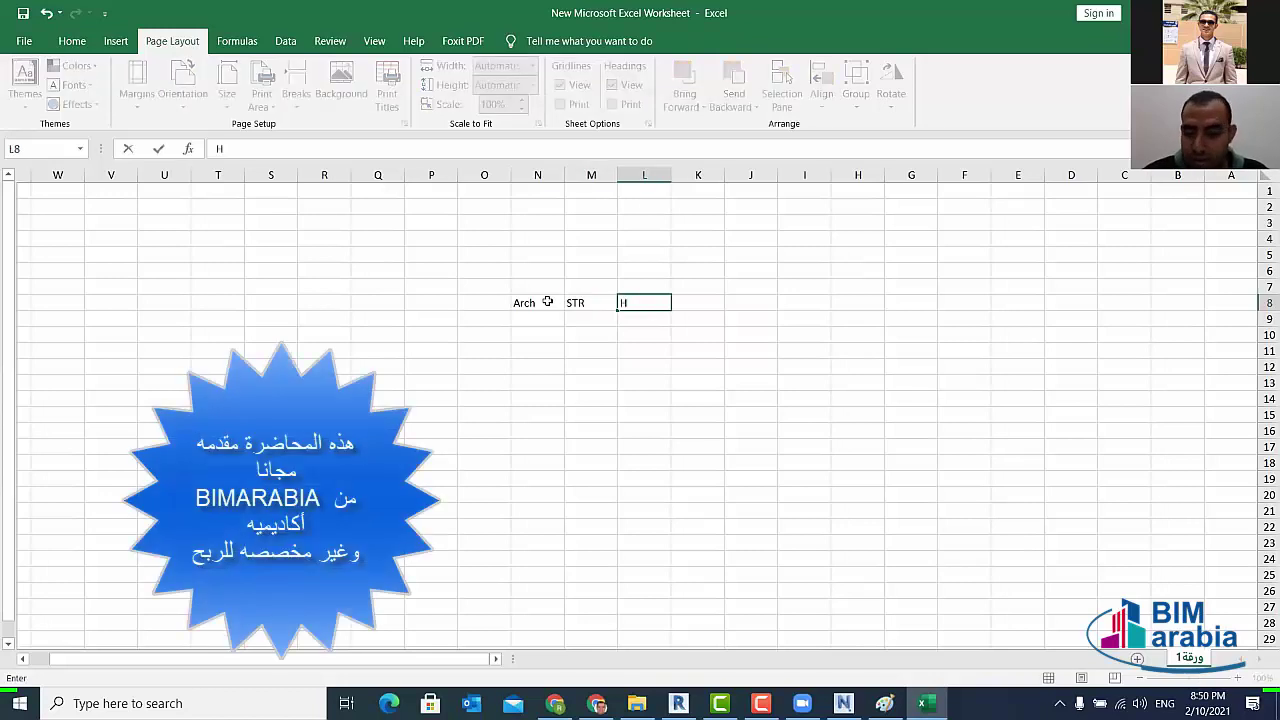
text(VC)
key(Right)
text(E)
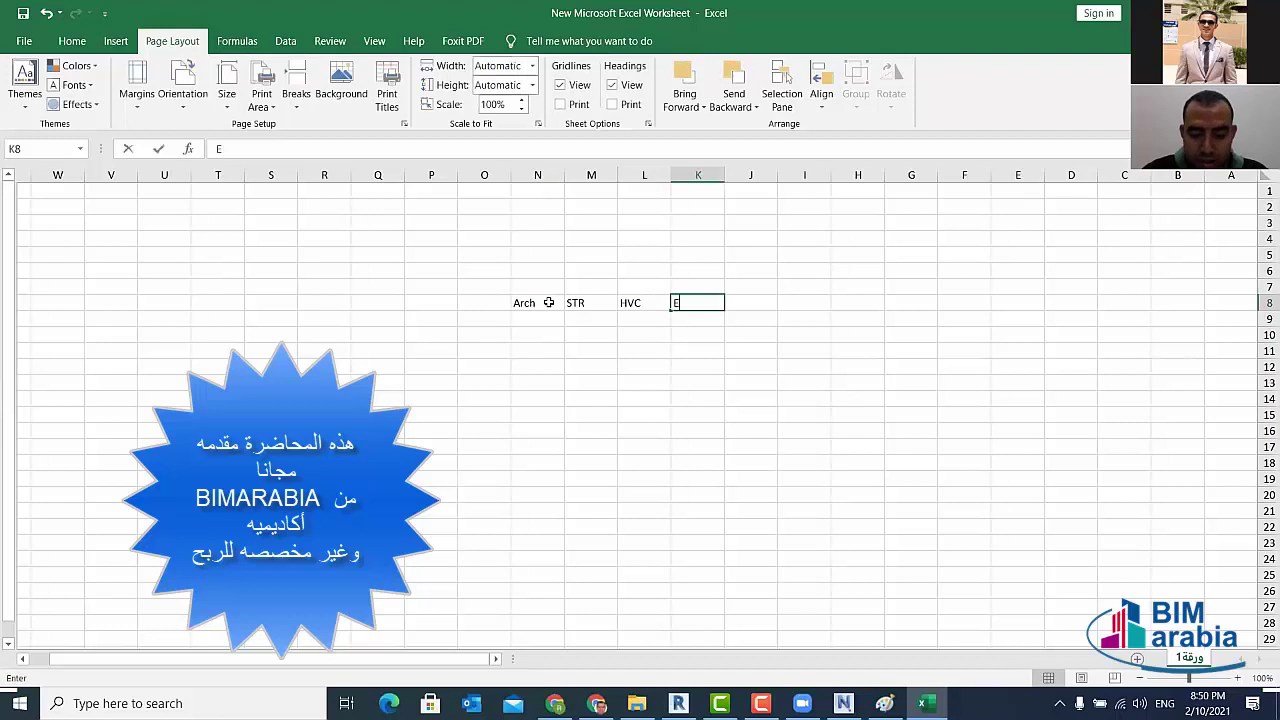
text(LEC)
key(Right)
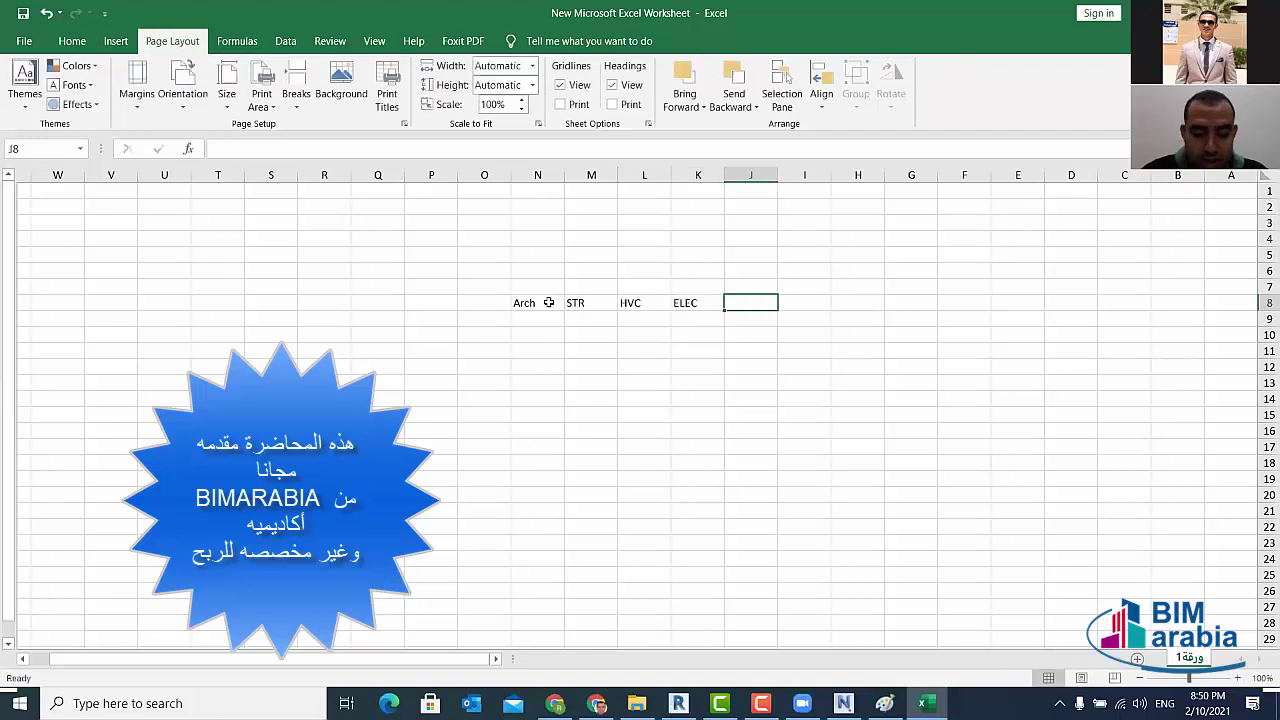
text(INFRA)
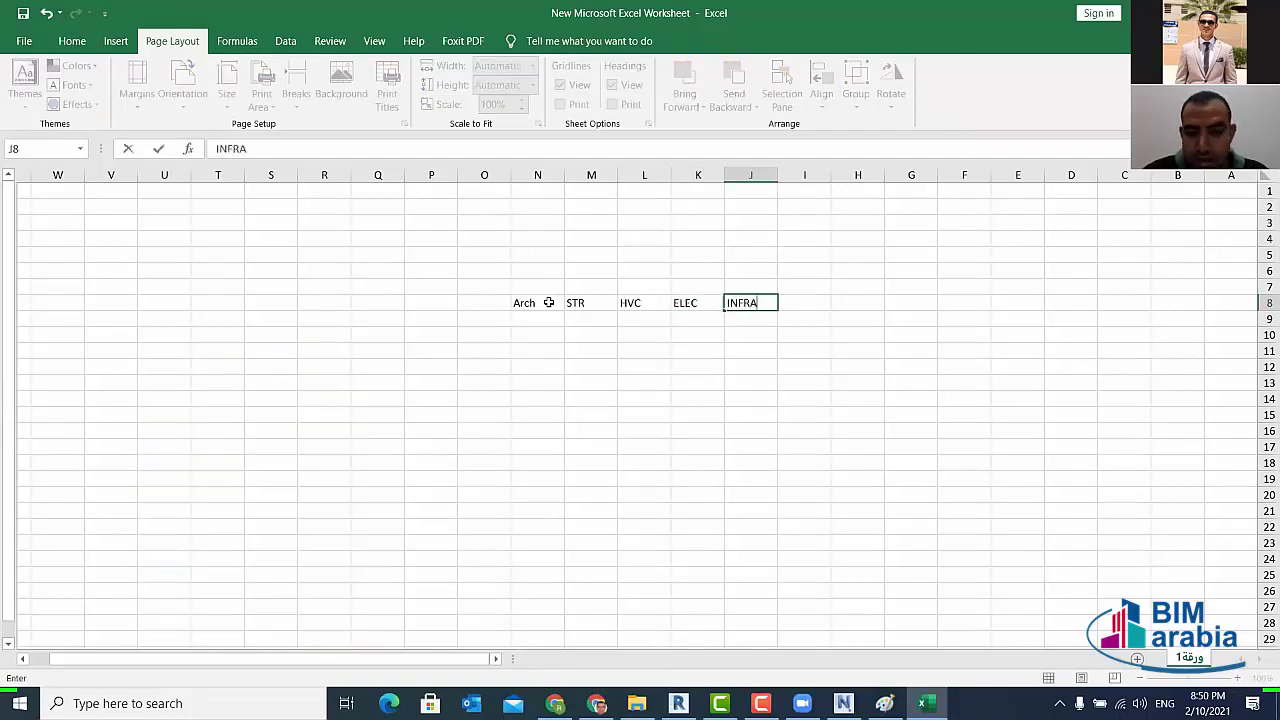
- Enter the row labels ARCH, STR, HVC, ELEC and INFA down the matrix
click(491, 337)
text(A)
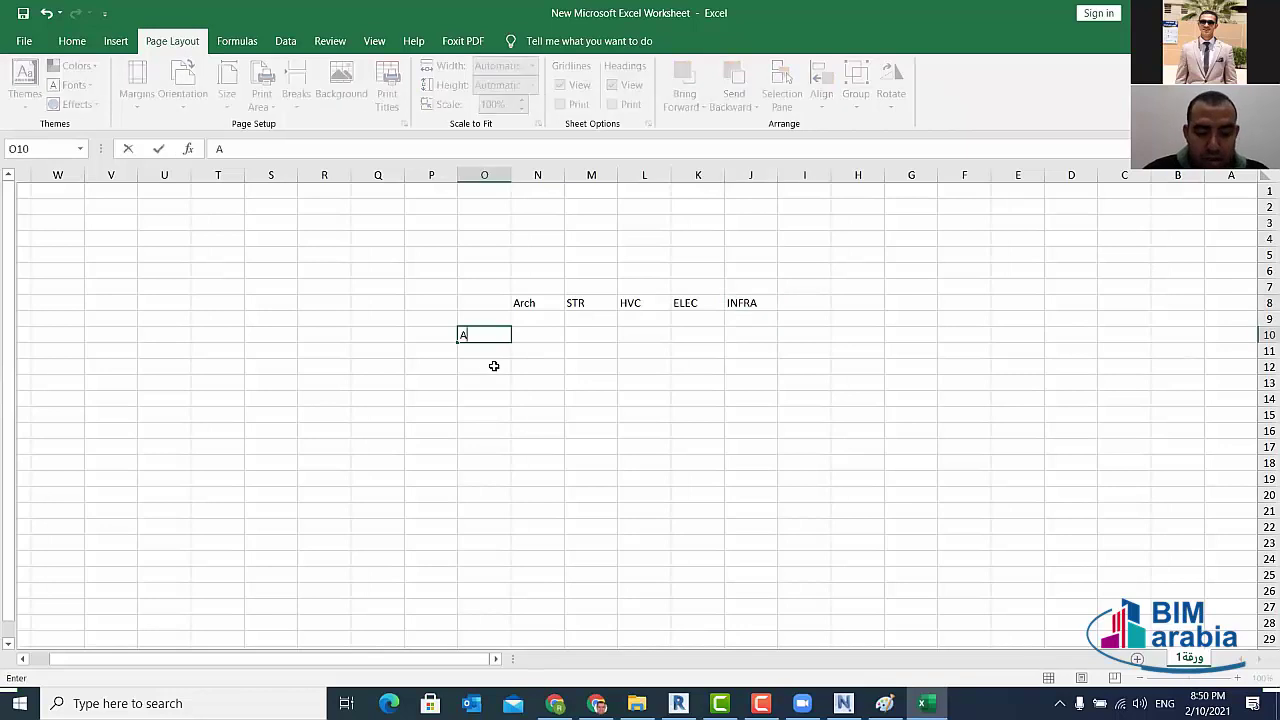
text(RCH)
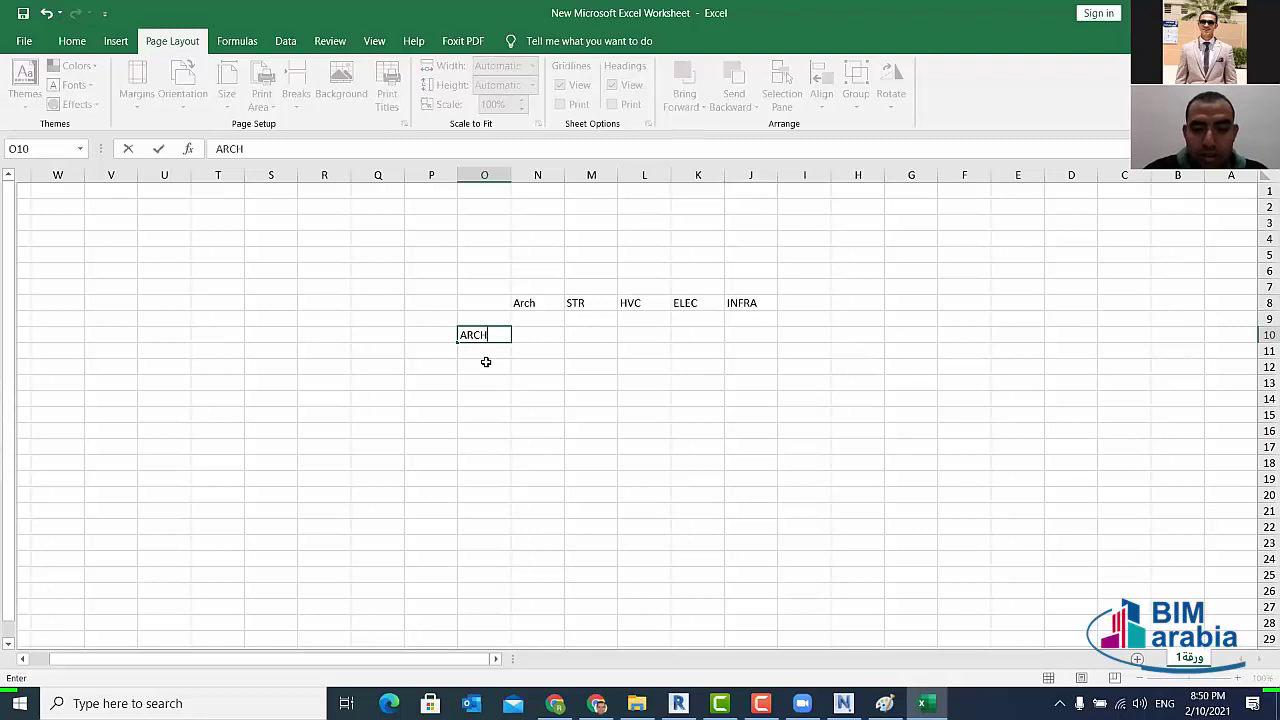
click(482, 348)
text(STR)
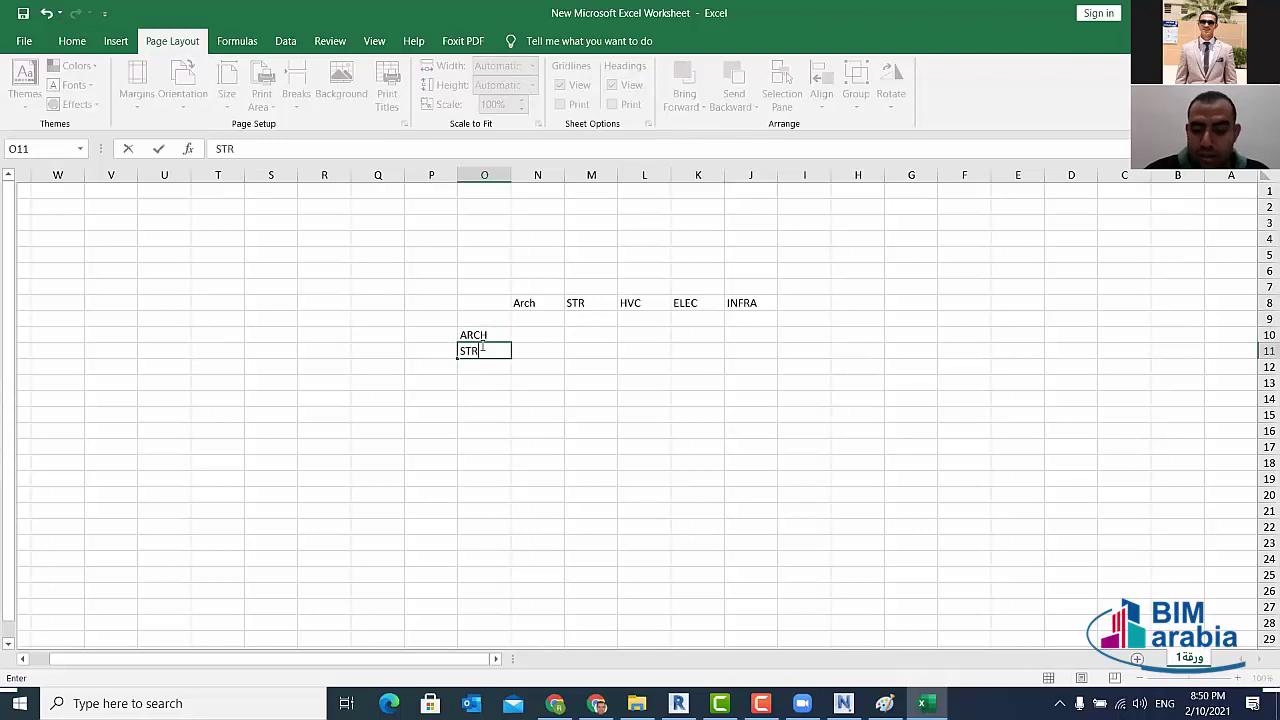
key(Return)
text(HVC)
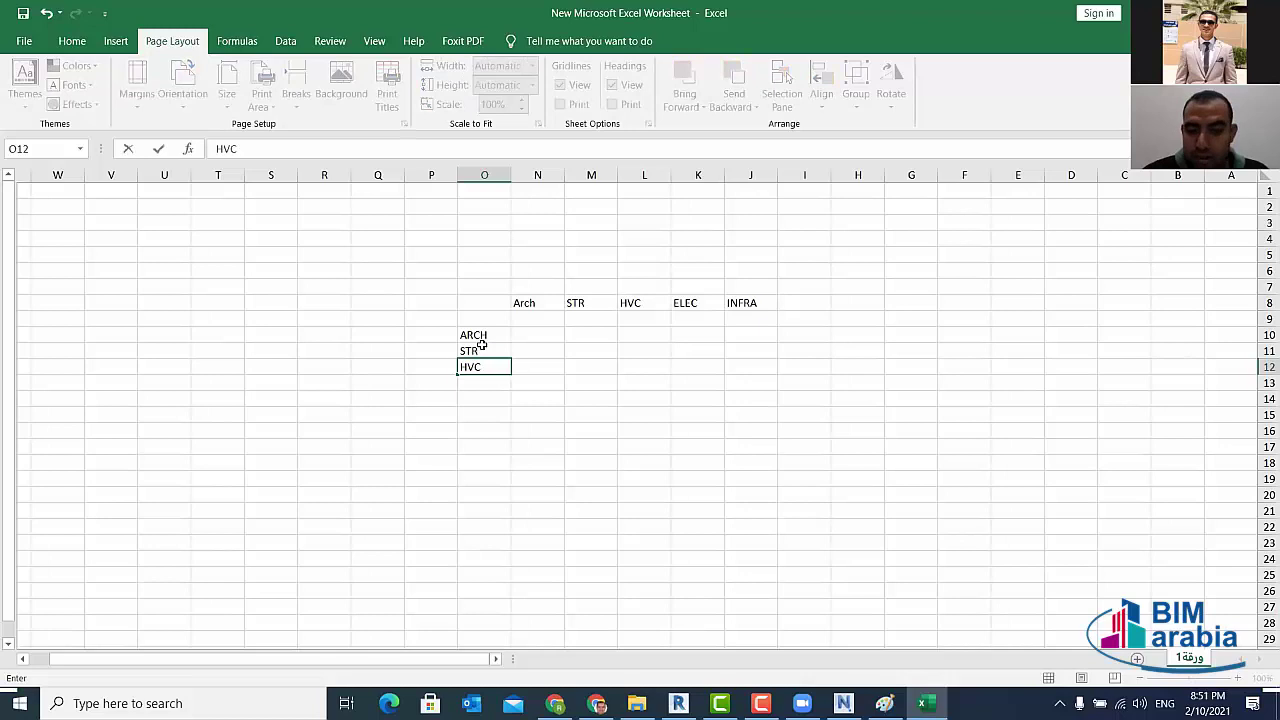
key(Return)
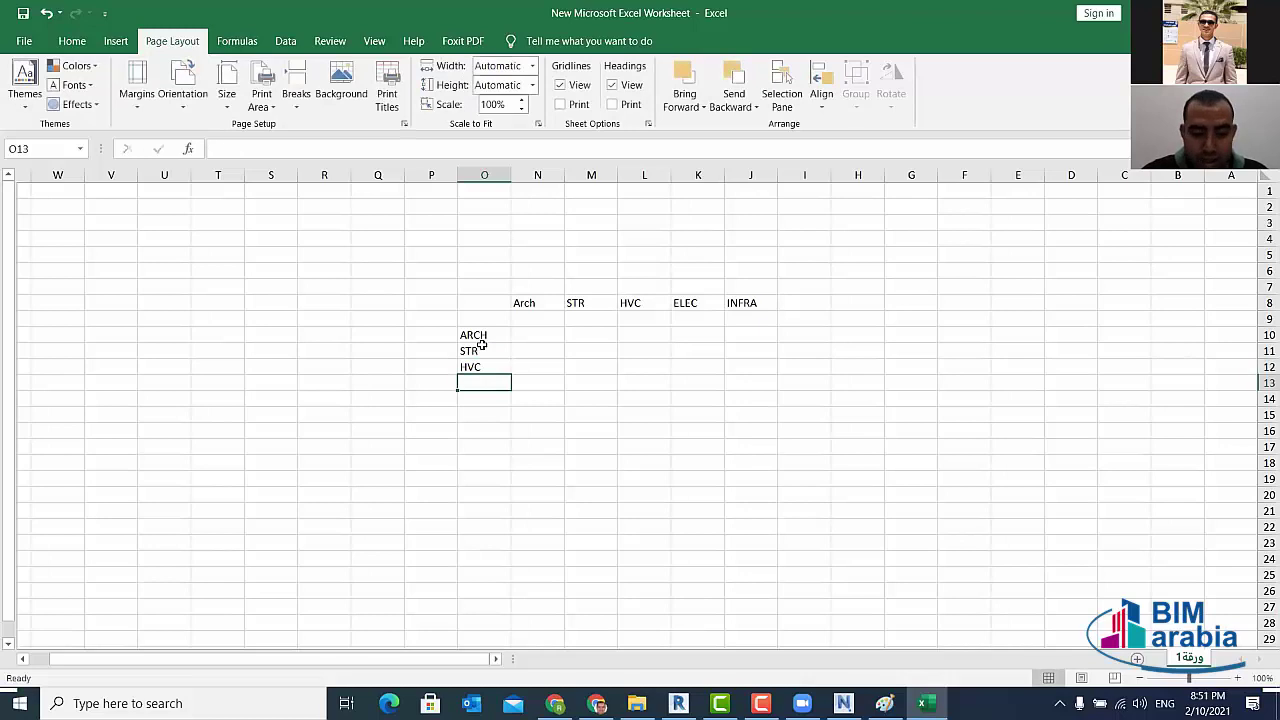
text(ELEC)
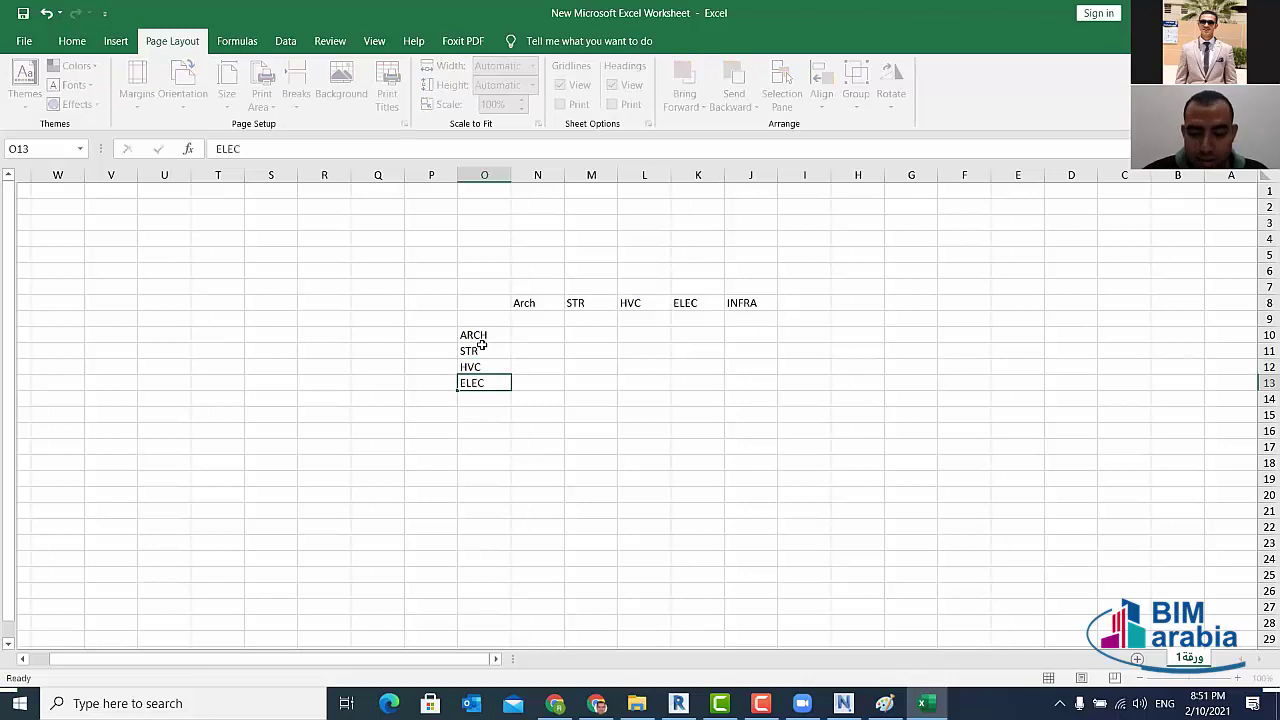
key(Return)
text(INFA)
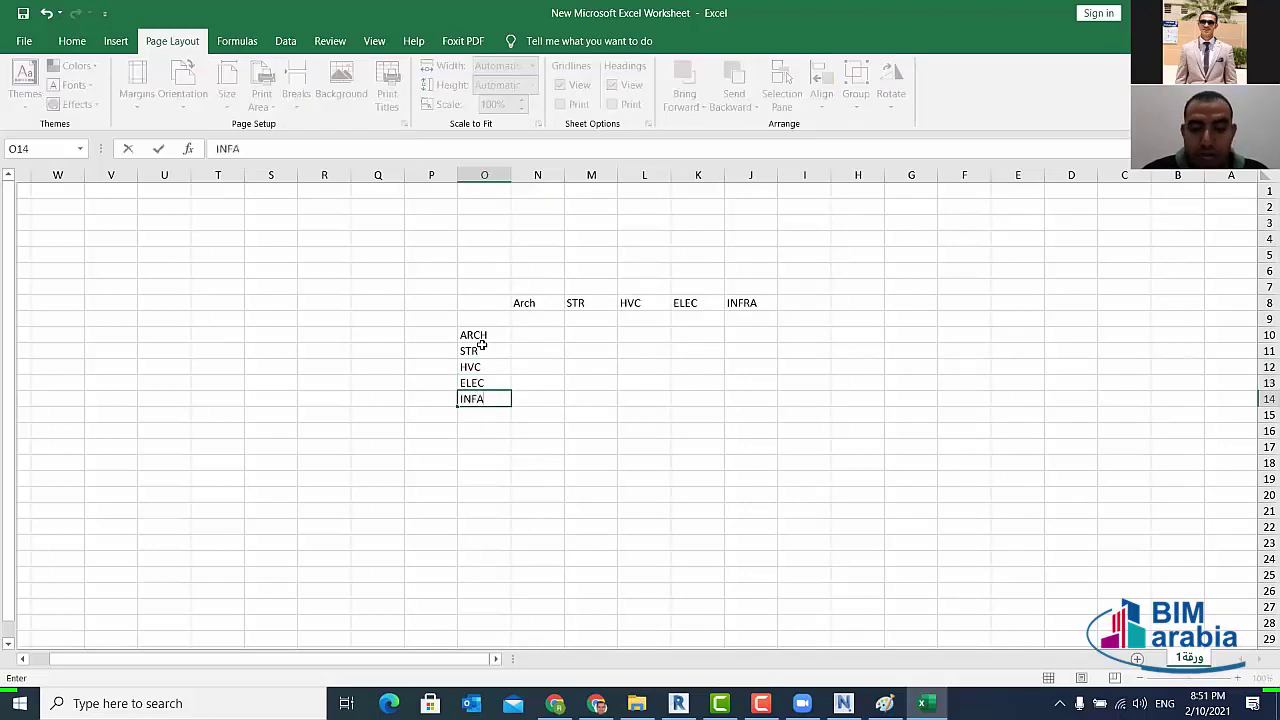
click(587, 428)
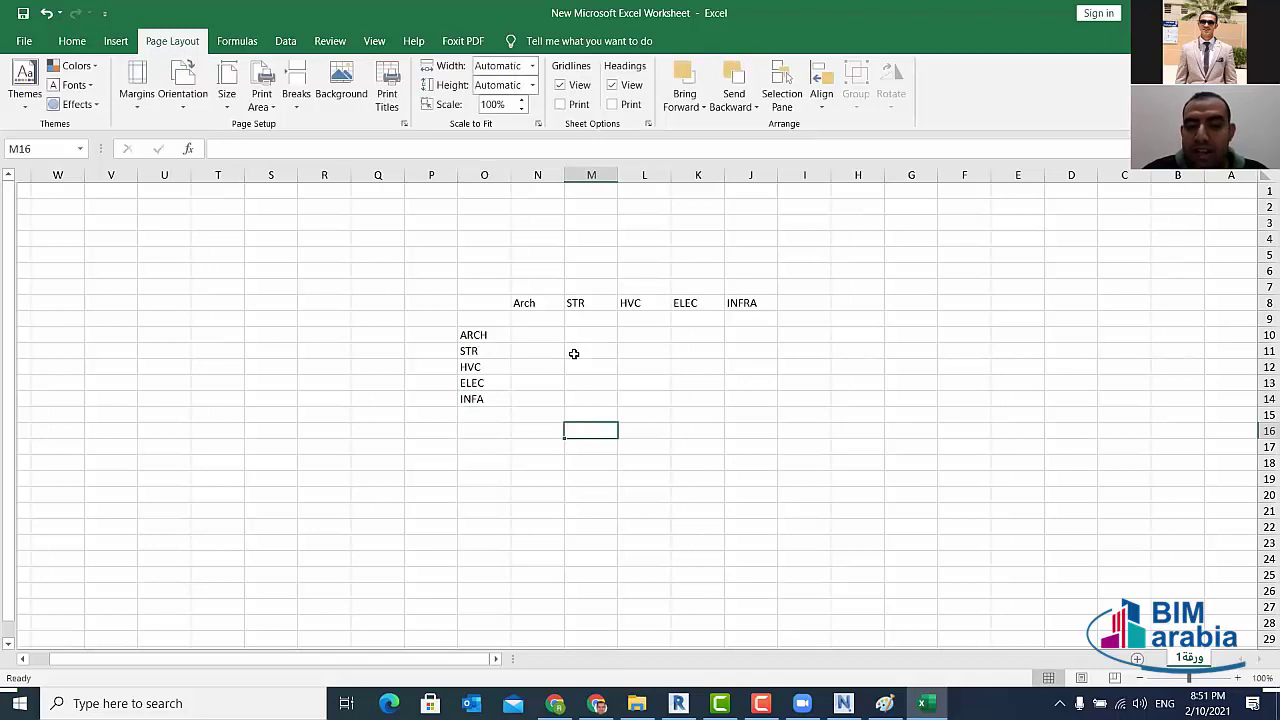
- Number the ARCH row of the matrix 1 to 5, undoing a misplaced 3
click(545, 336)
text(1)
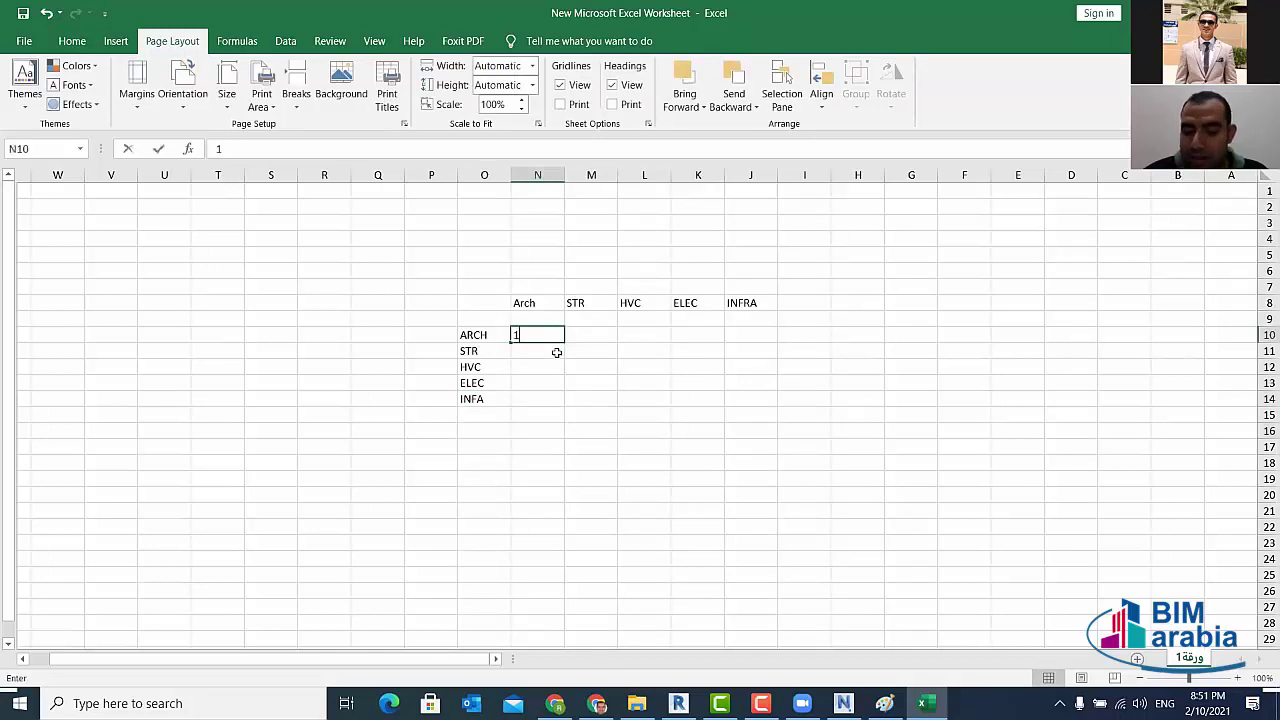
key(Tab)
text(2)
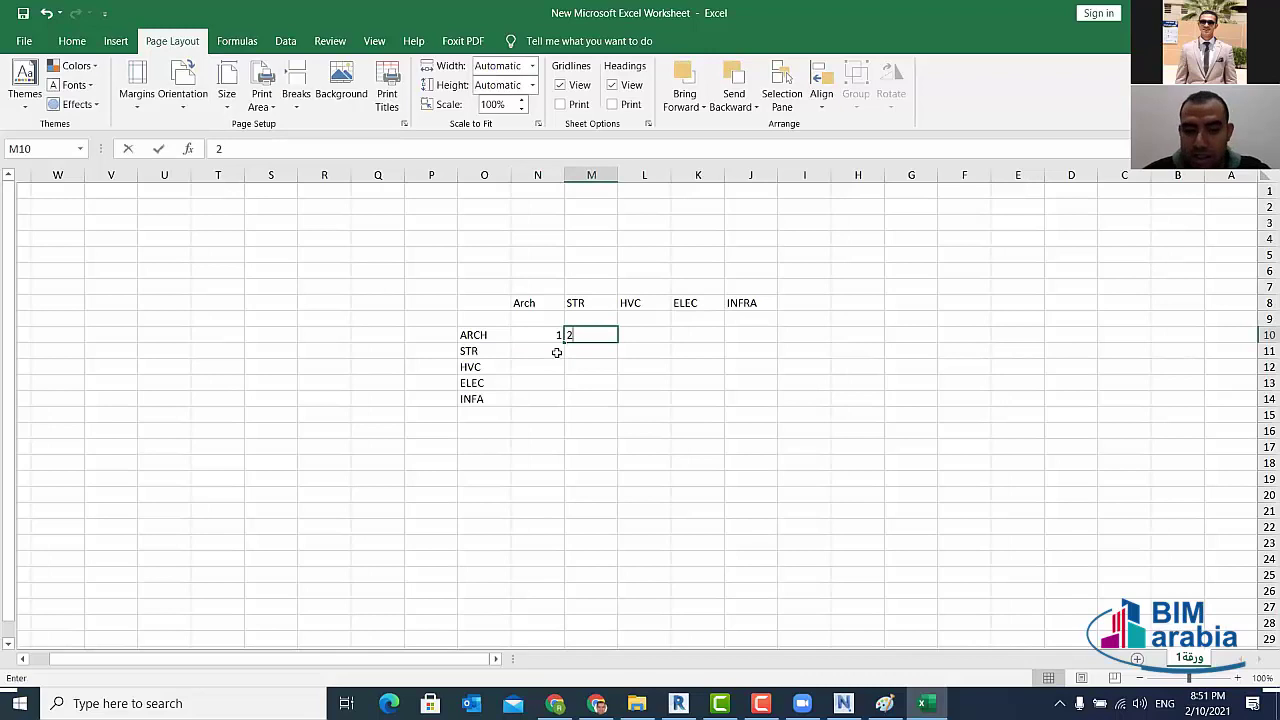
click(557, 352)
text(3)
key(Tab)
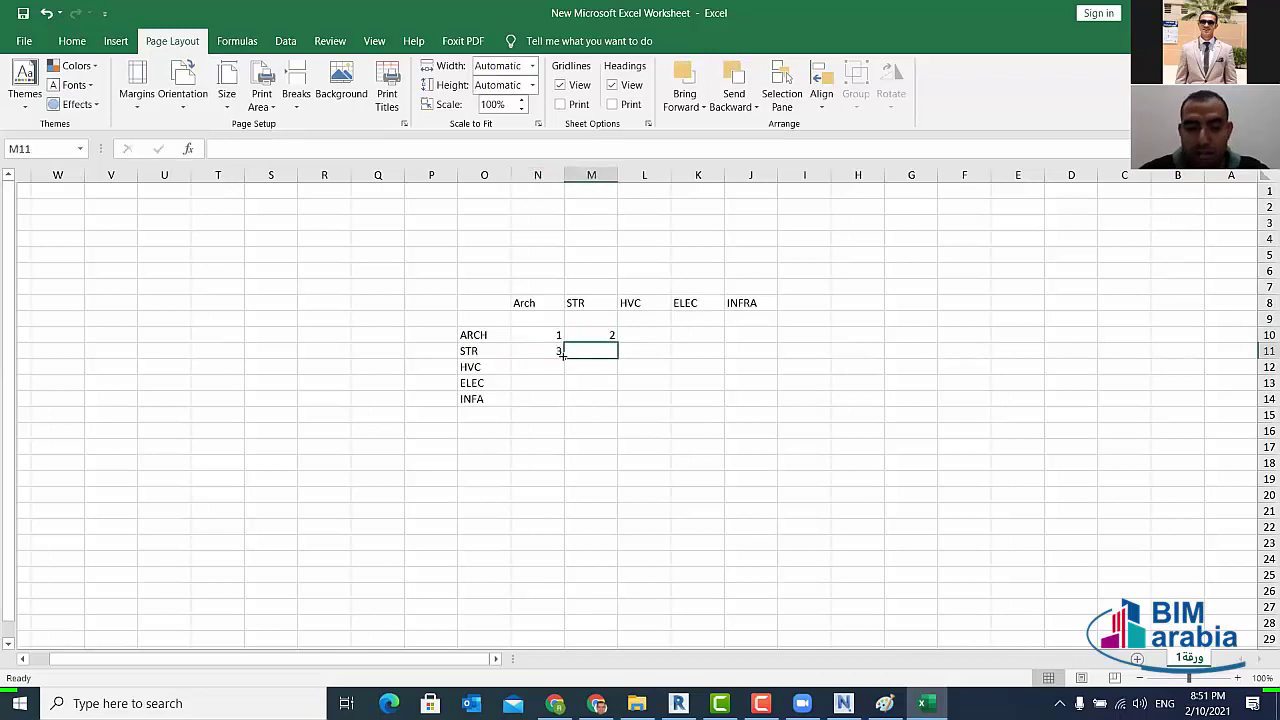
key(ctrl+z)
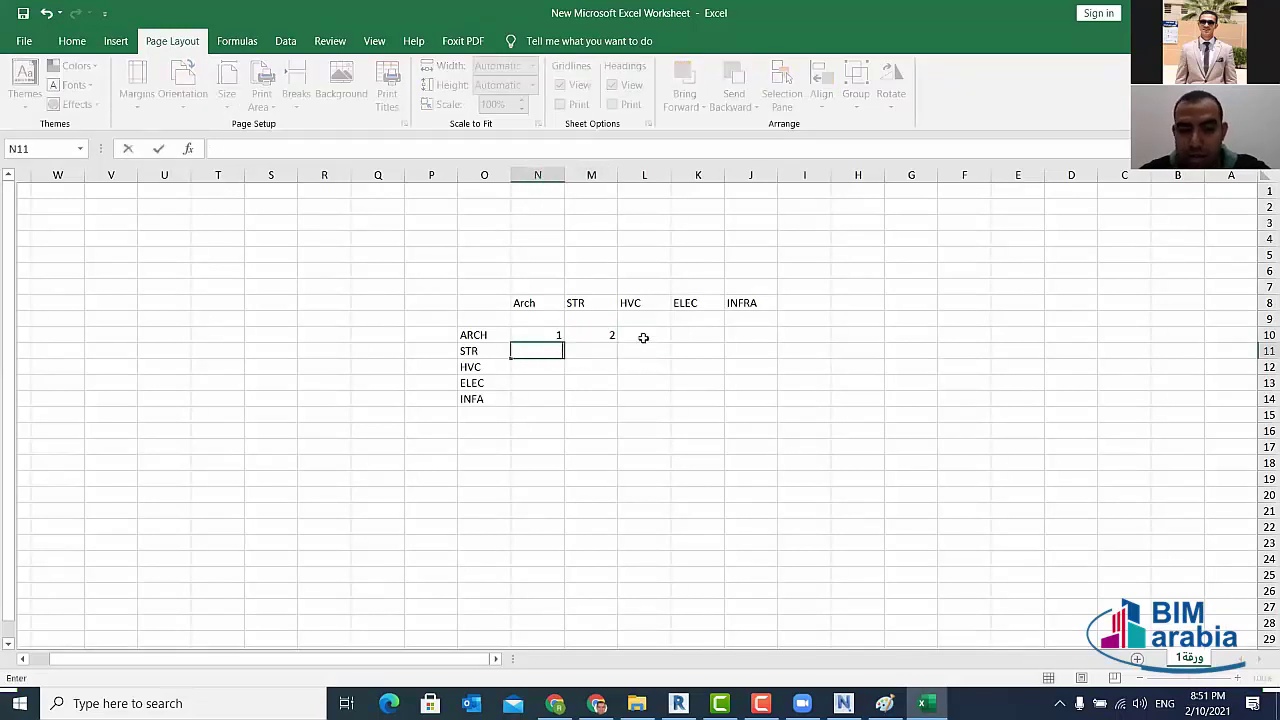
click(644, 337)
text(3)
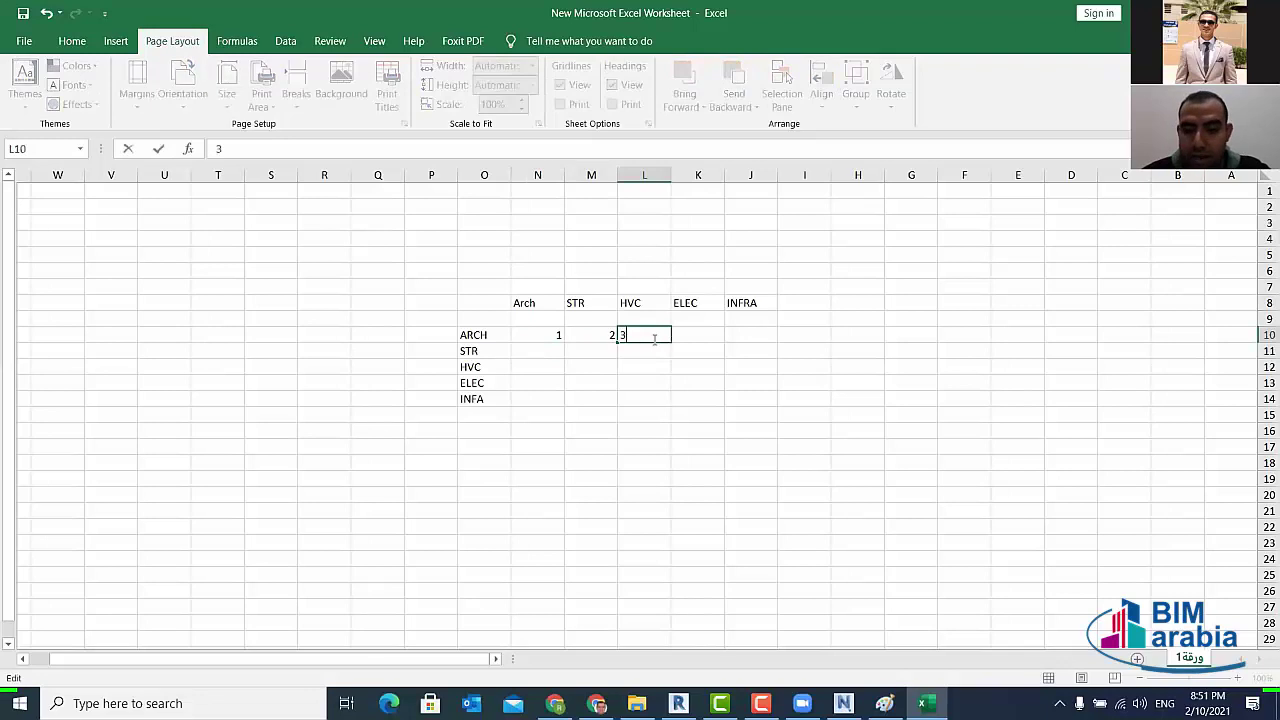
click(712, 331)
text(4)
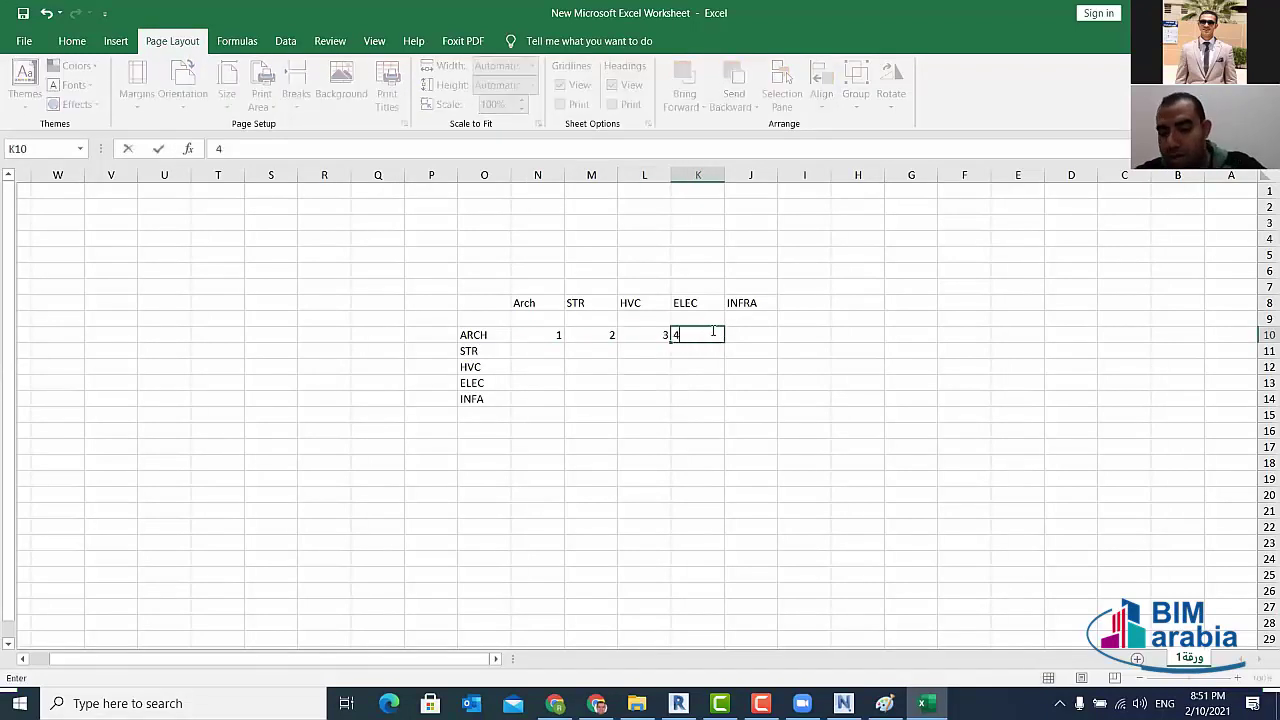
click(738, 334)
text(5)
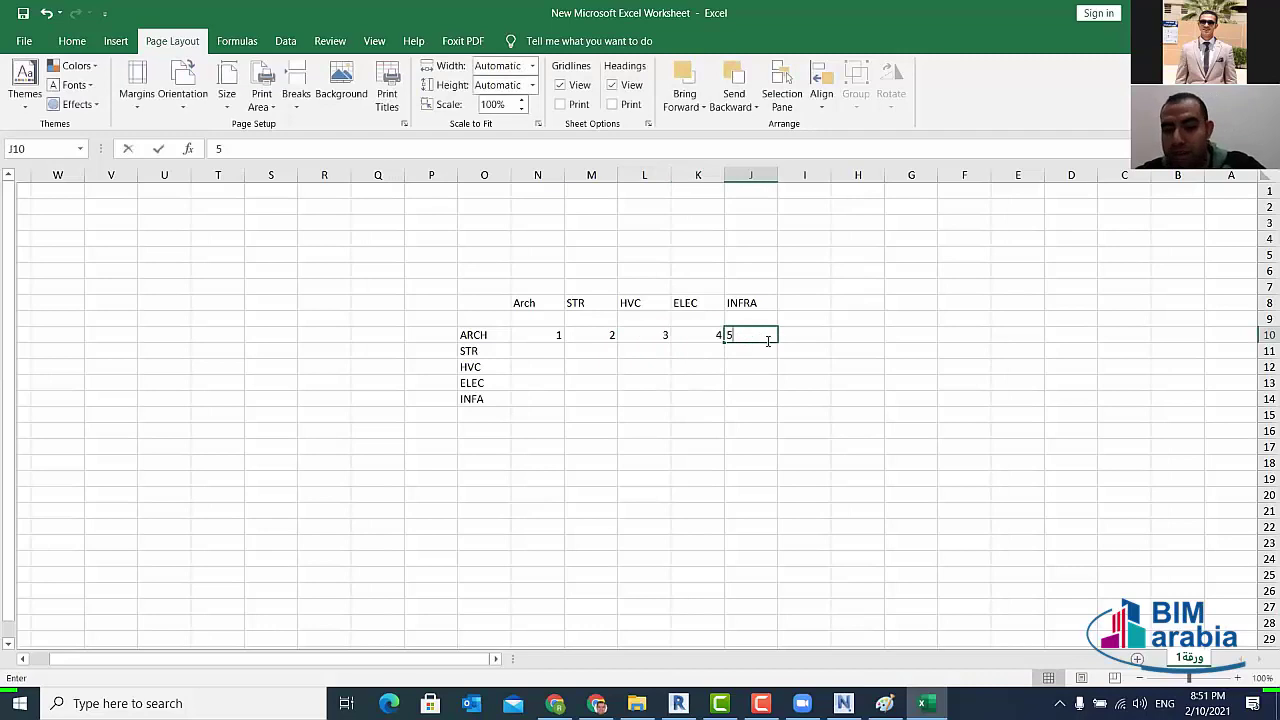
- Number the STR row 6 to 9 and the HVC row 10 to 12
click(592, 352)
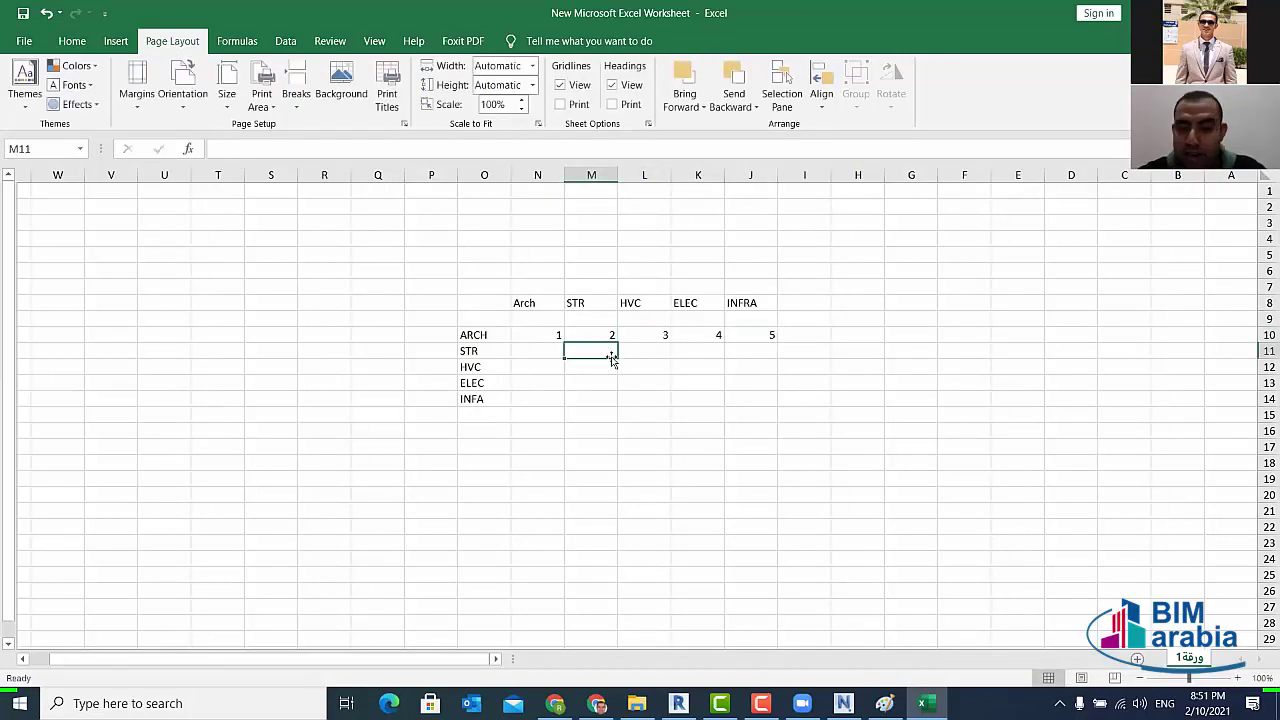
text(6)
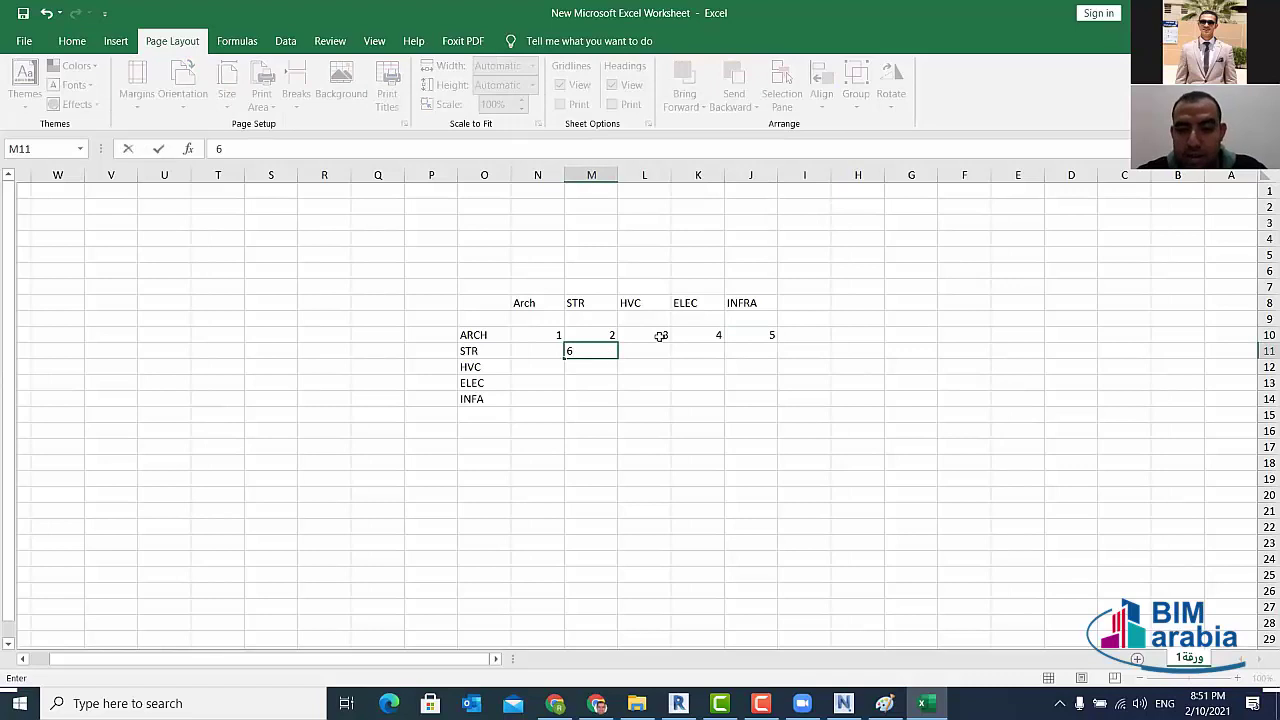
click(656, 349)
text(7)
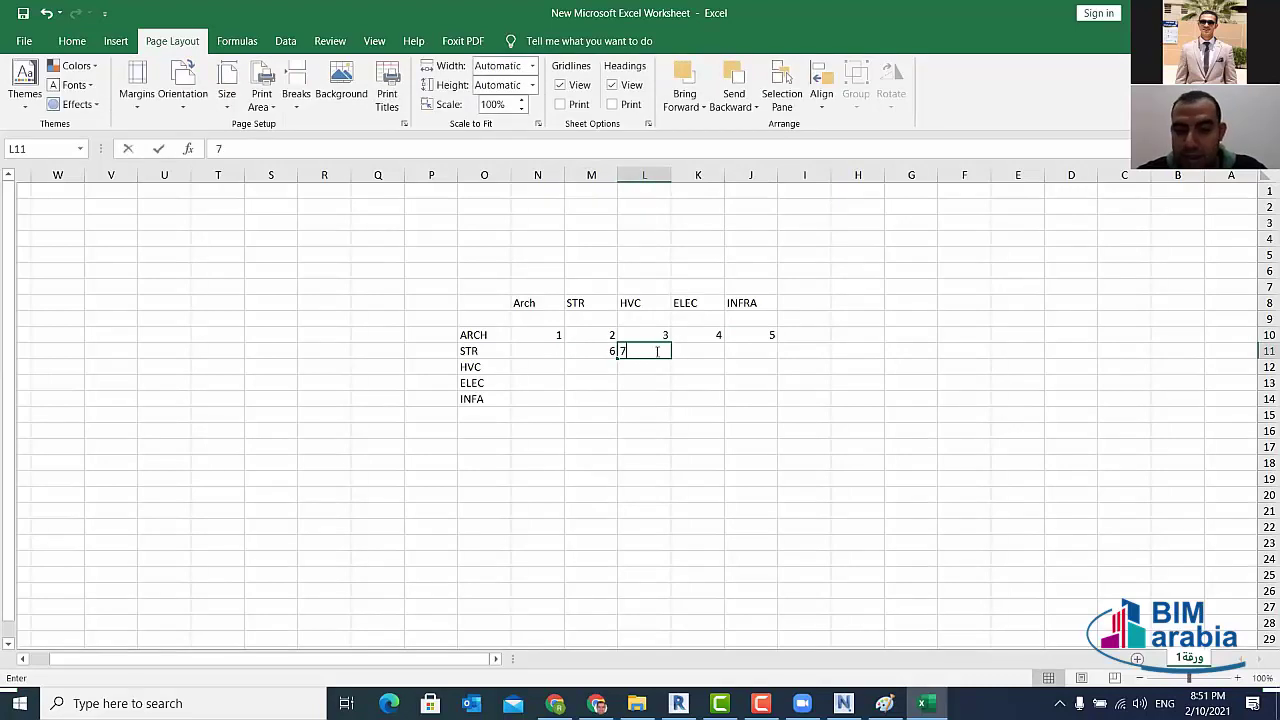
click(704, 349)
text(8)
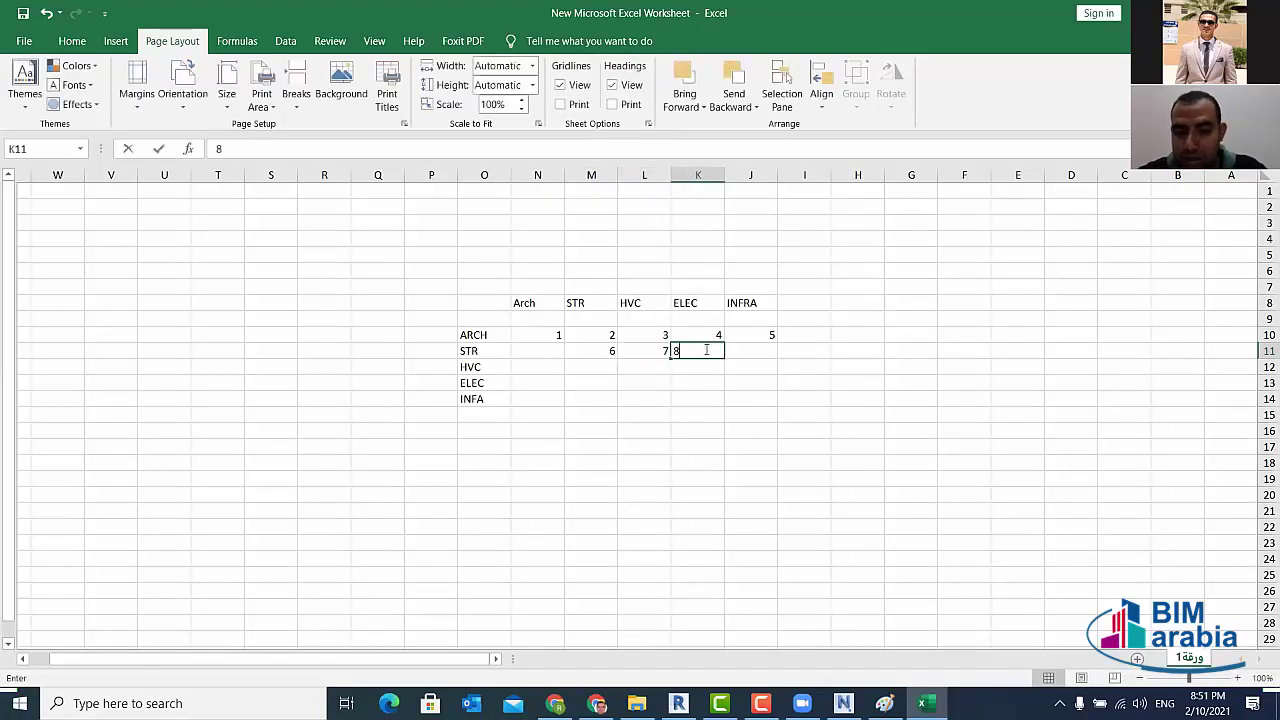
click(760, 349)
text(9)
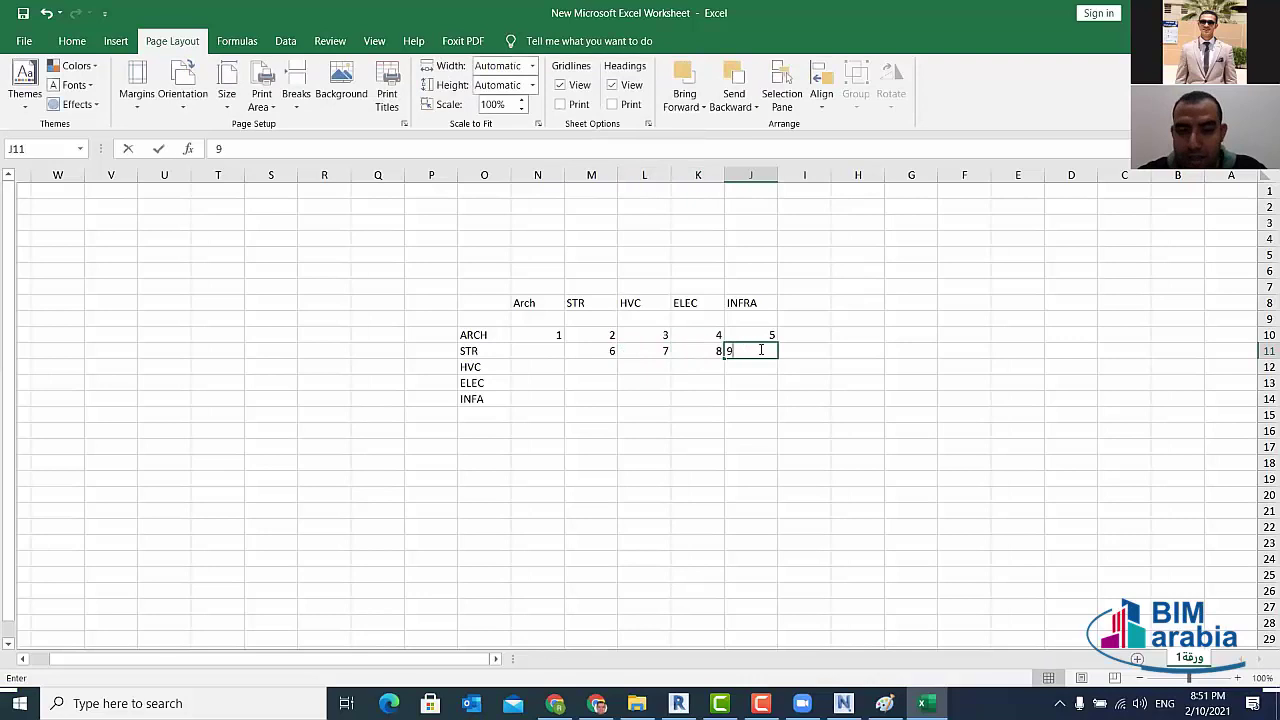
click(655, 370)
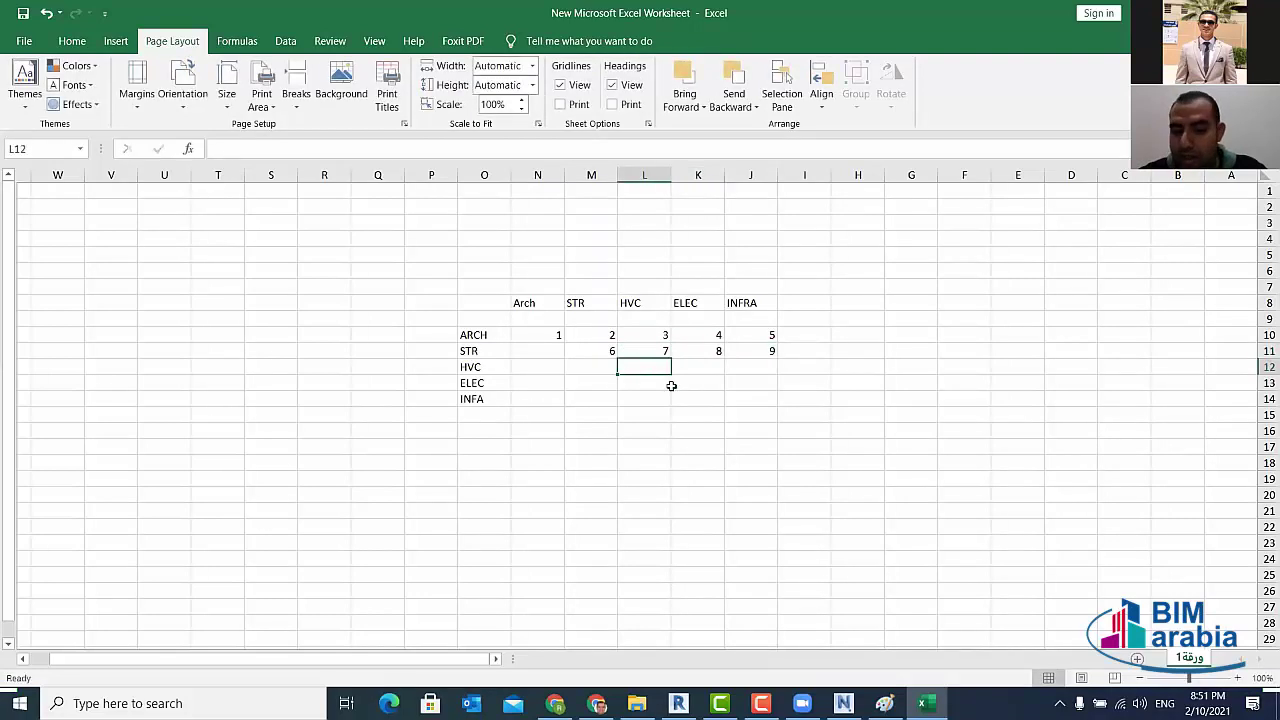
text(10)
click(716, 366)
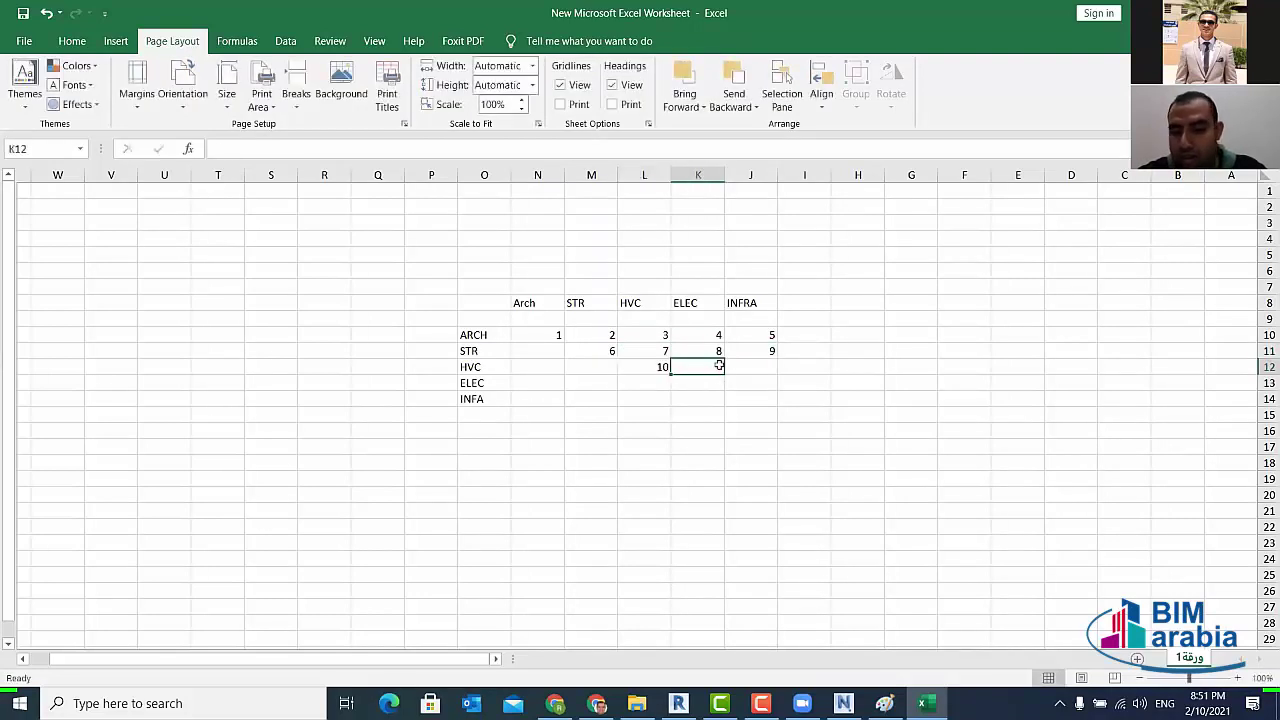
text(11)
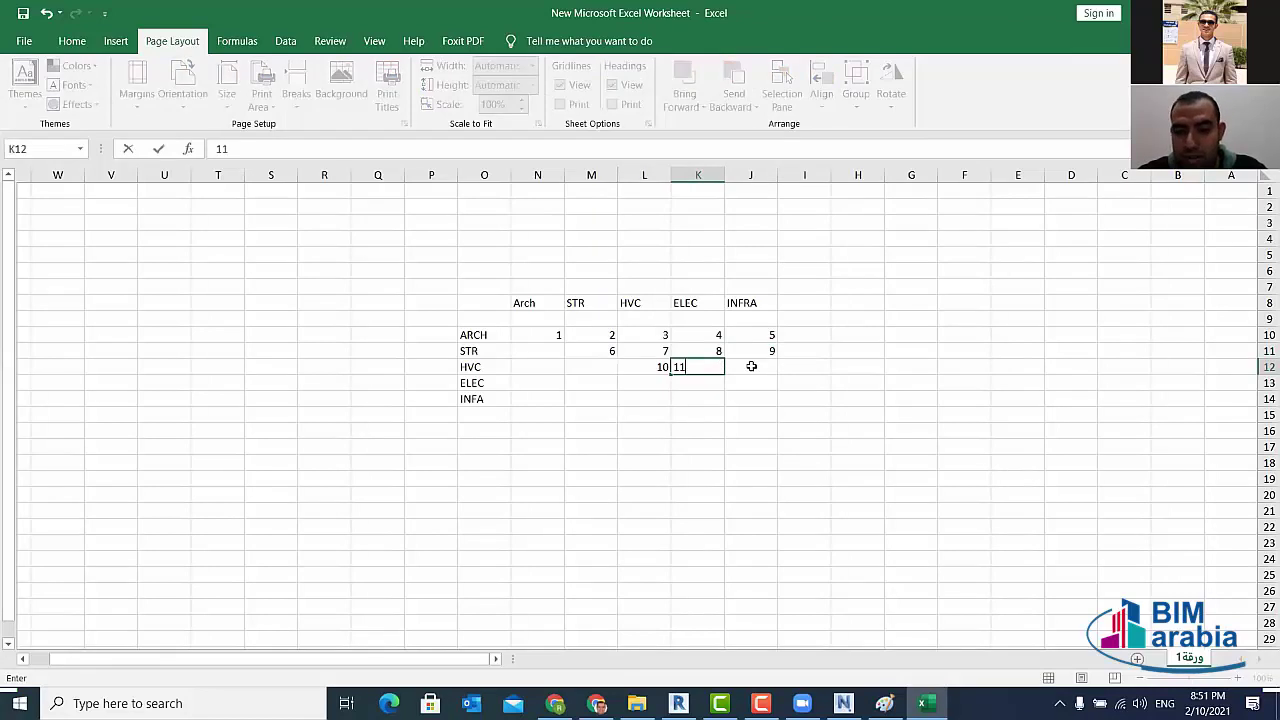
click(751, 366)
text(12)
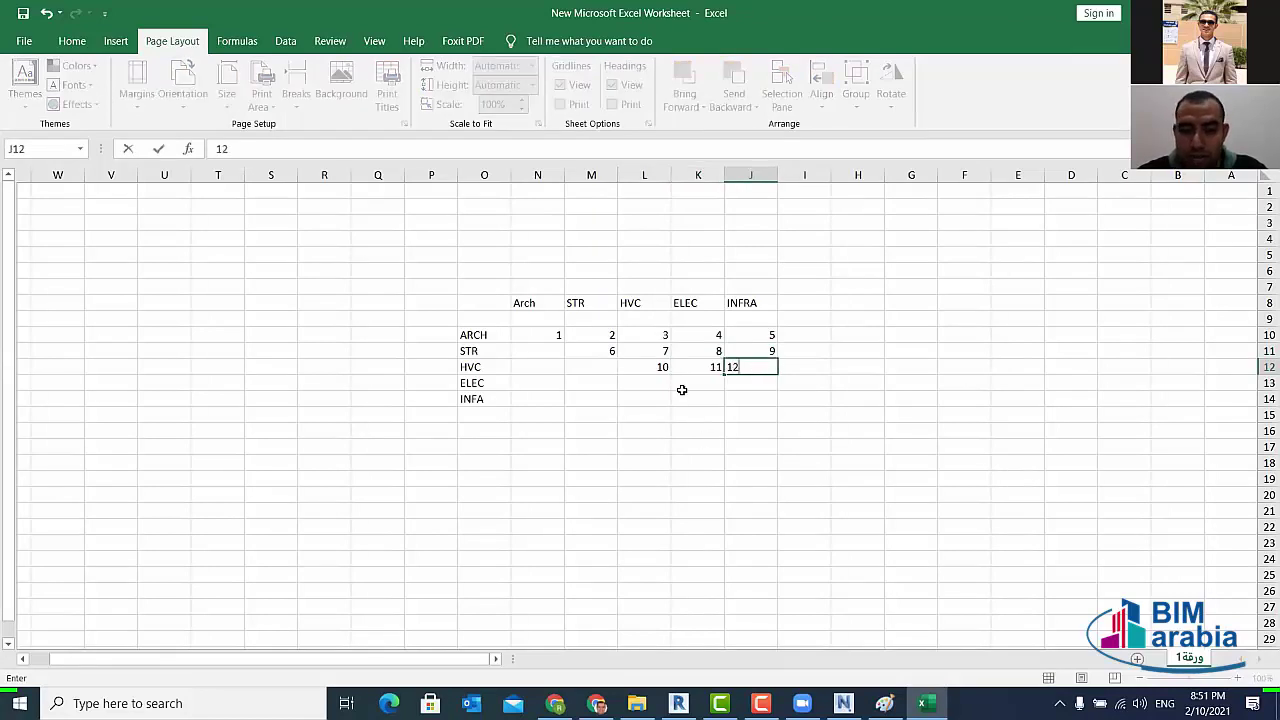
- Fill 13 and 14 in the ELEC row and 15 in the INFRA row
click(710, 392)
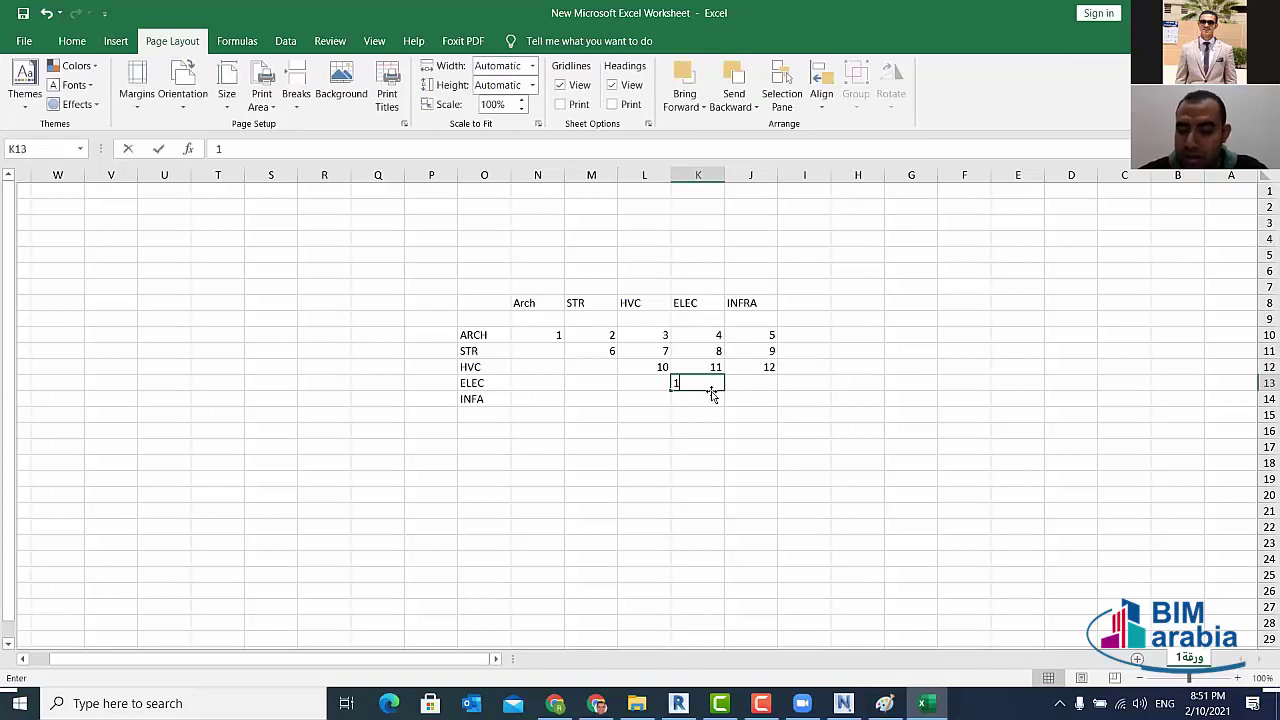
text(13)
click(748, 379)
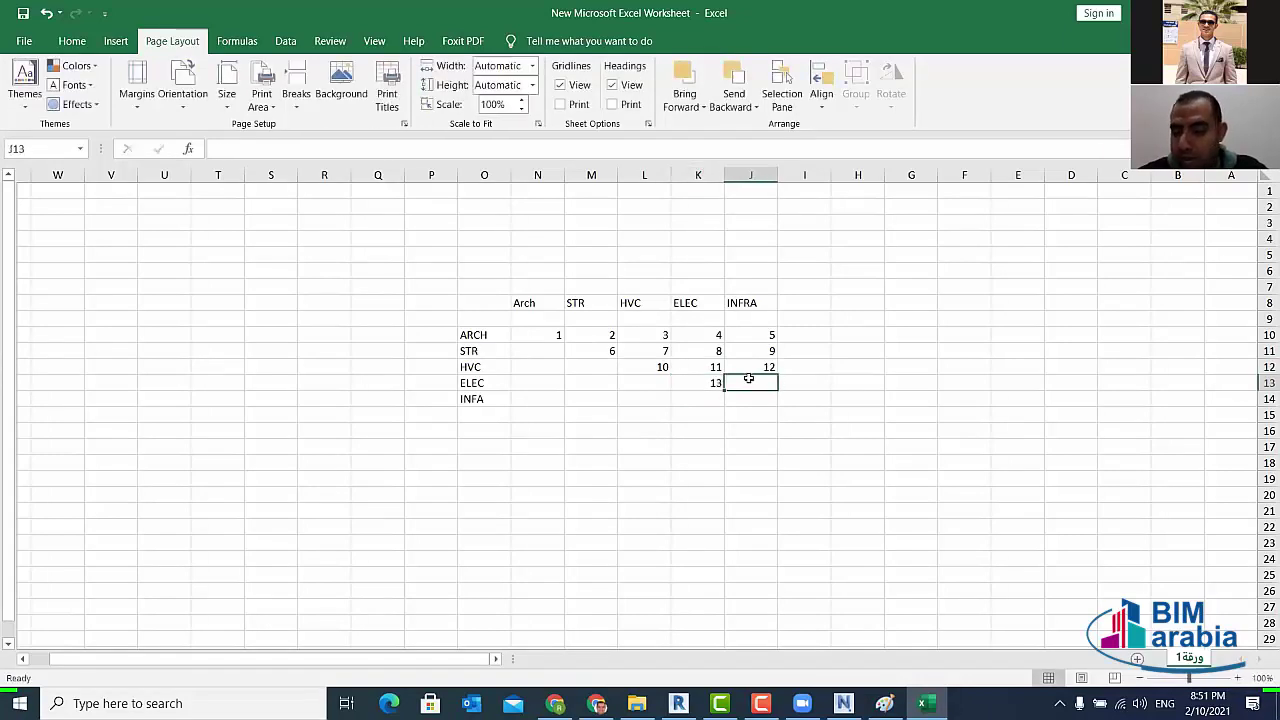
text(14)
click(750, 401)
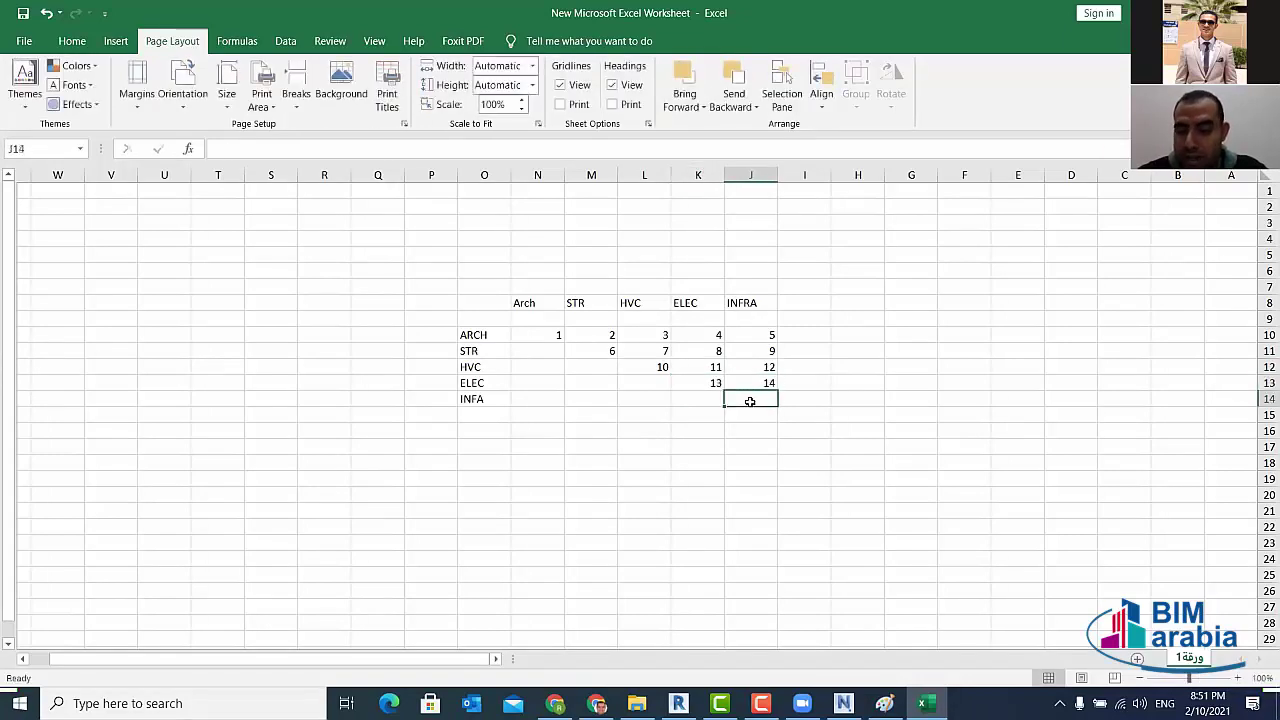
text(15)
click(763, 467)
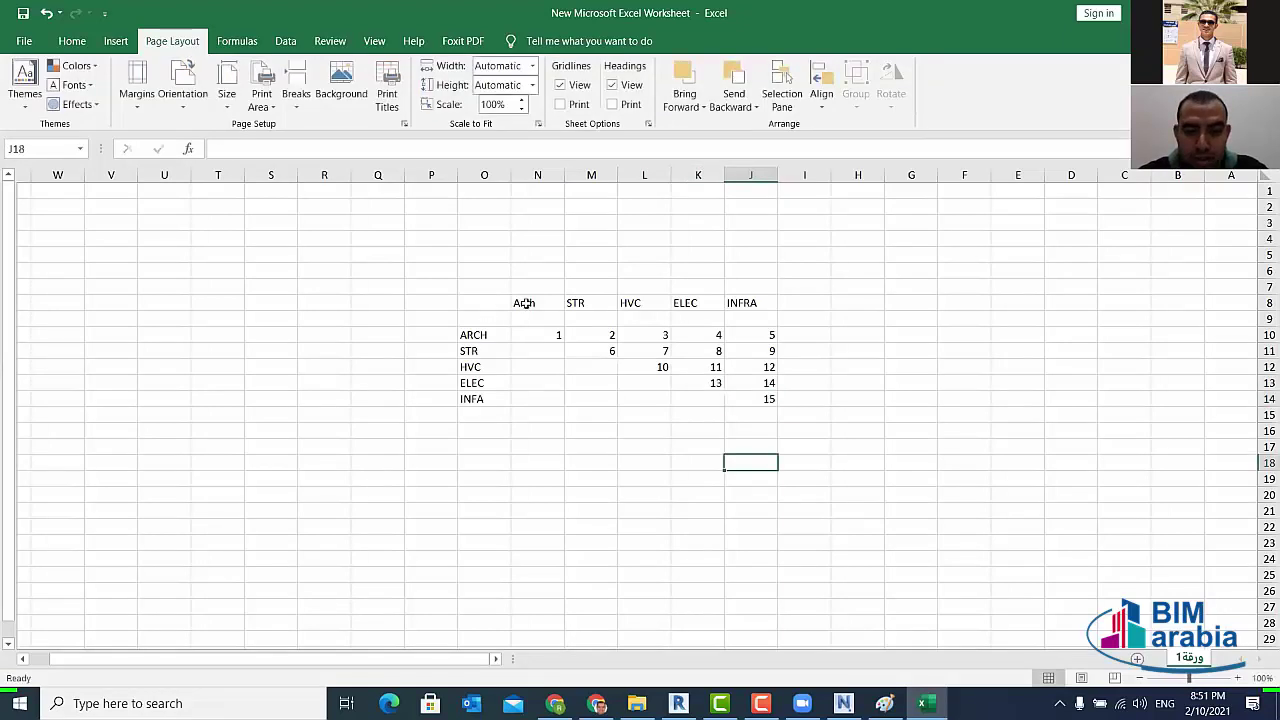
- Move the Arch–INFRA header row down to row 9 and clear the original row 8
drag(522, 303, 749, 303)
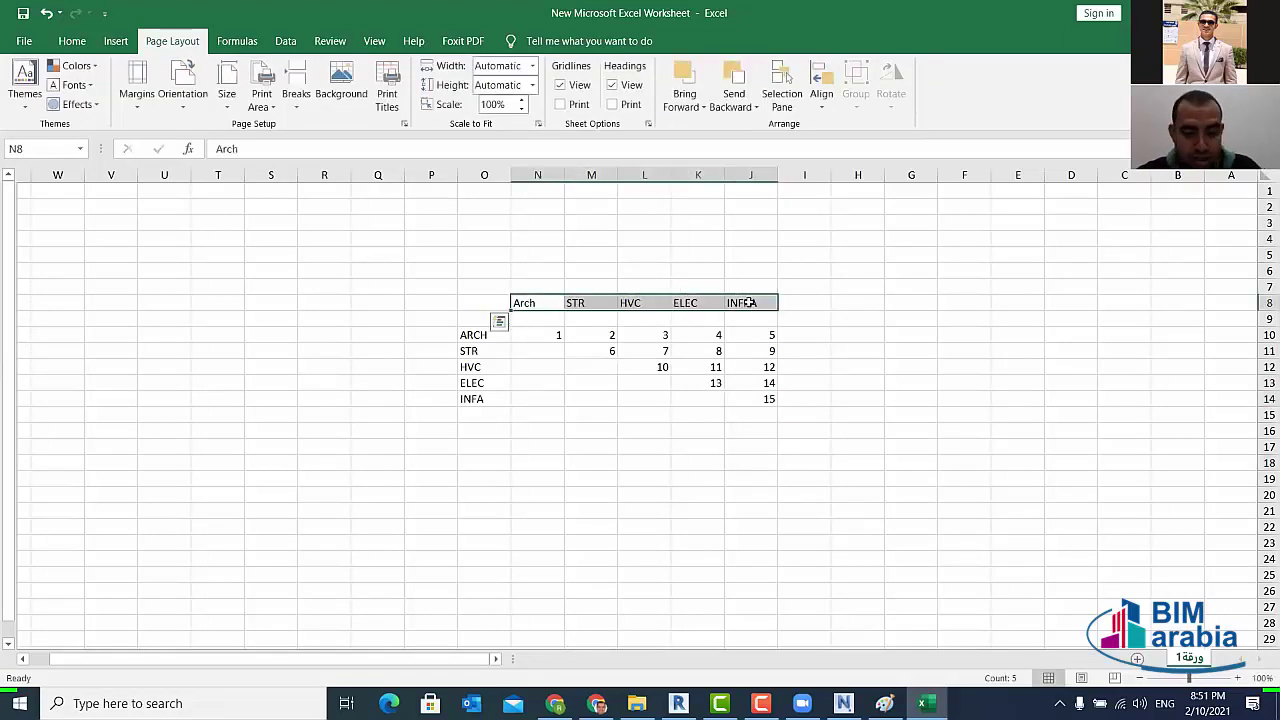
key(ctrl+c)
click(540, 317)
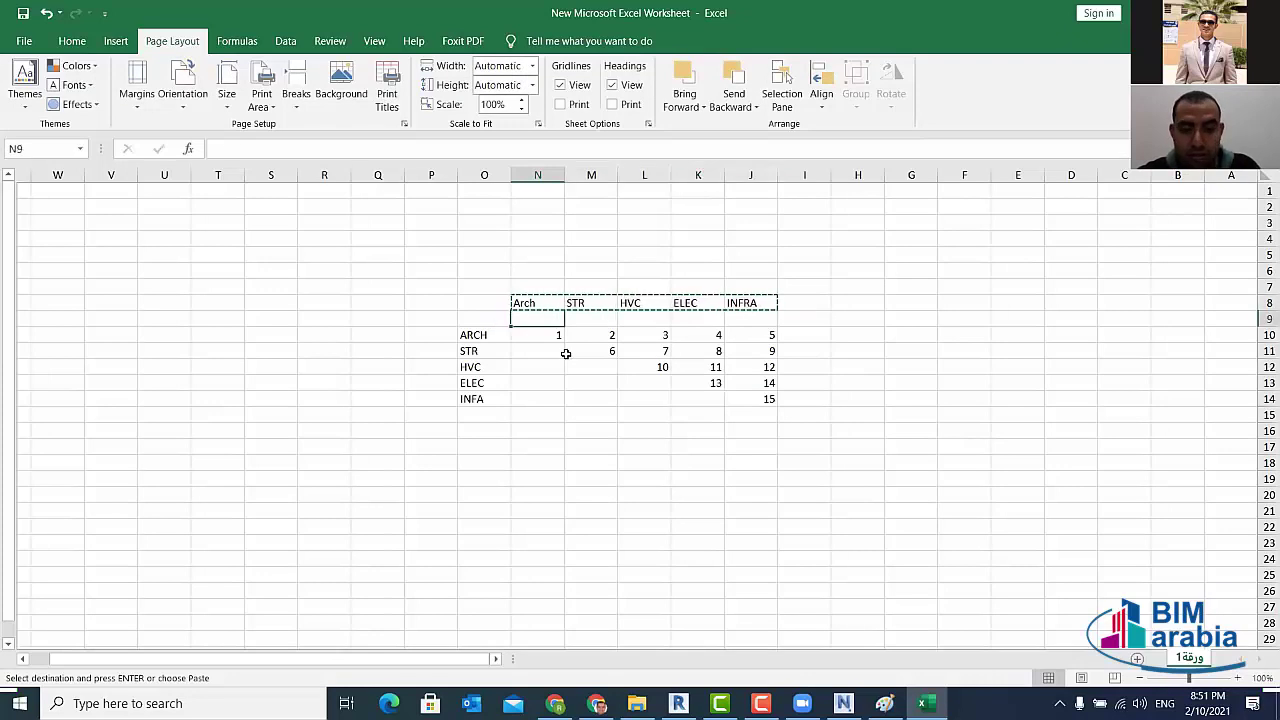
key(ctrl+v)
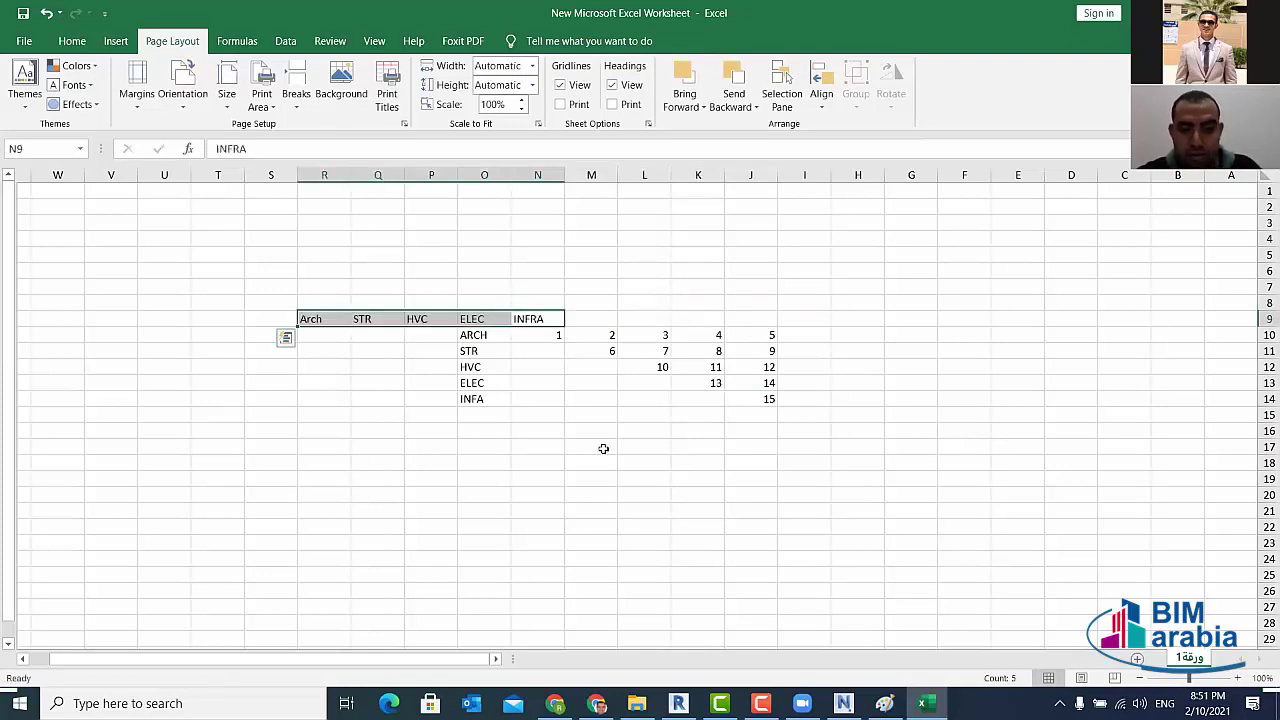
key(ctrl+z)
click(796, 308)
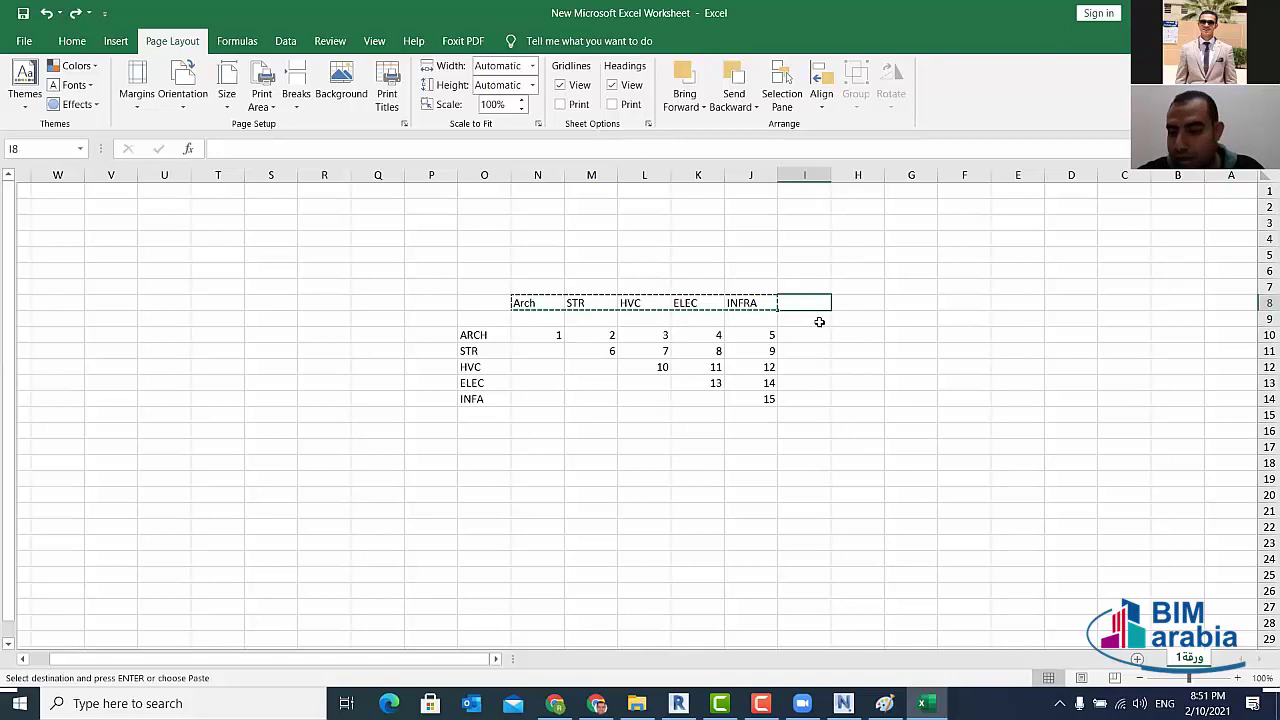
key(Escape)
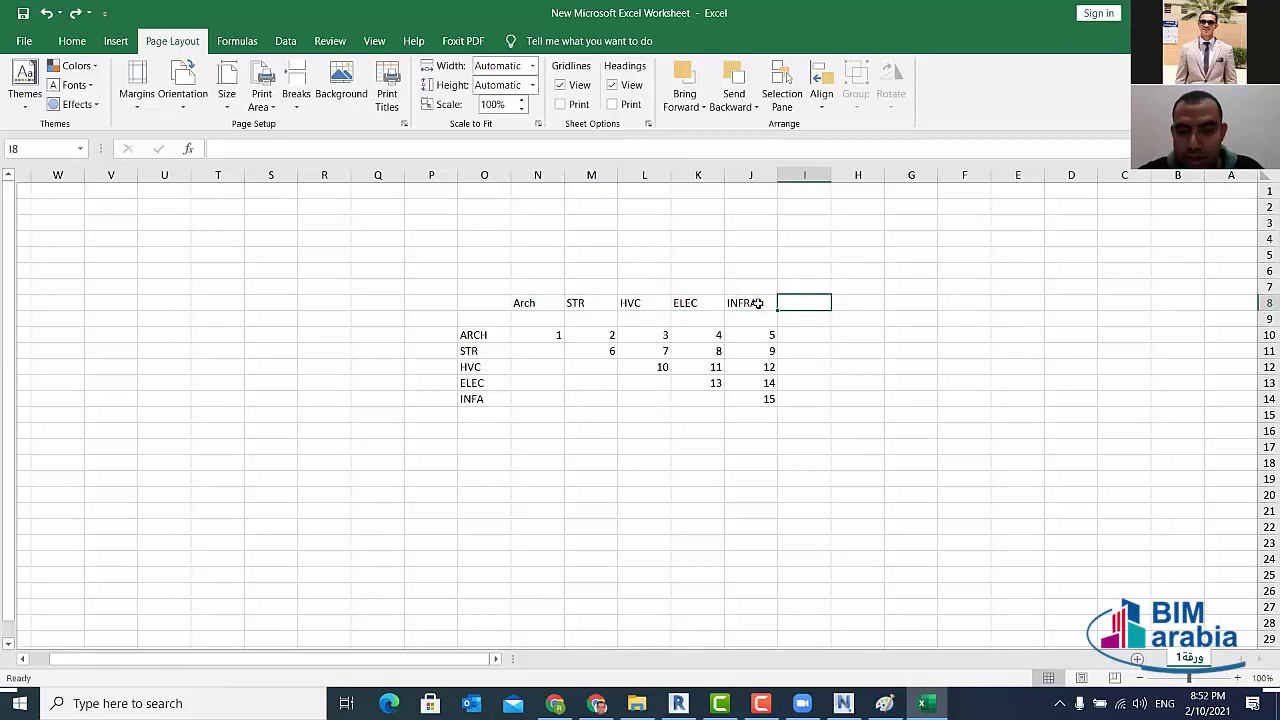
key(ctrl+z)
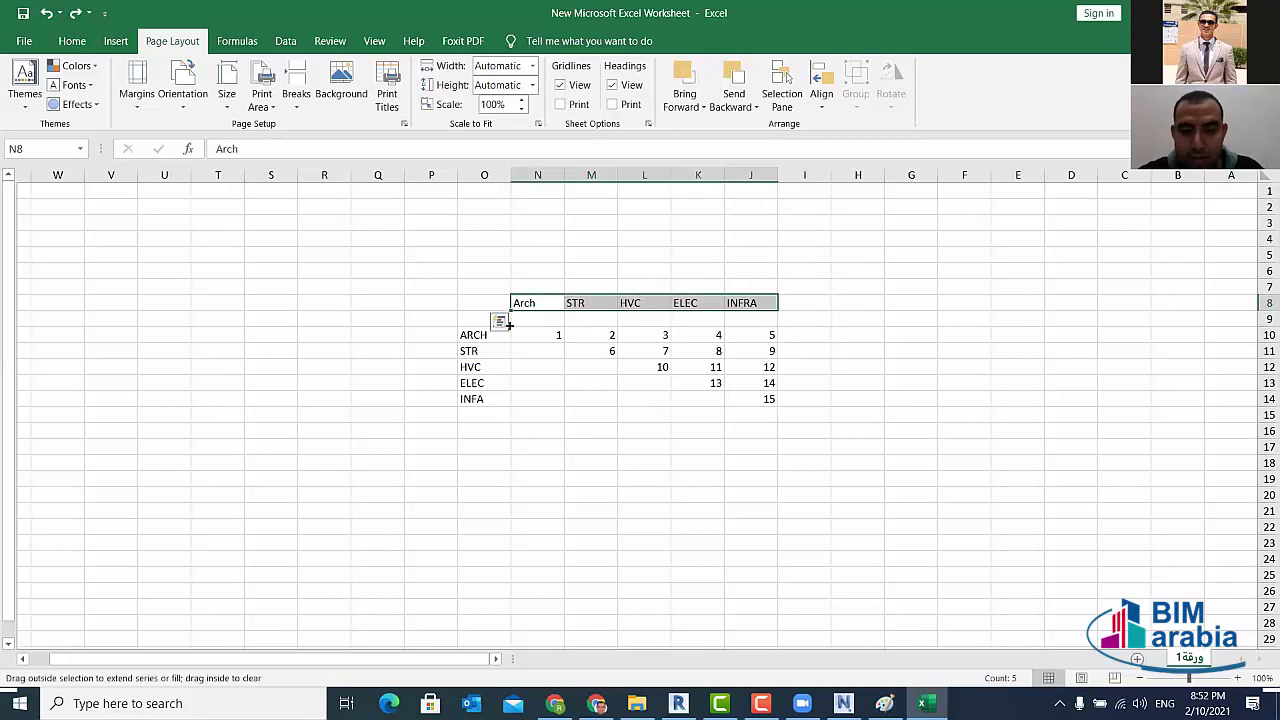
drag(509, 324, 755, 303)
key(Delete)
click(740, 462)
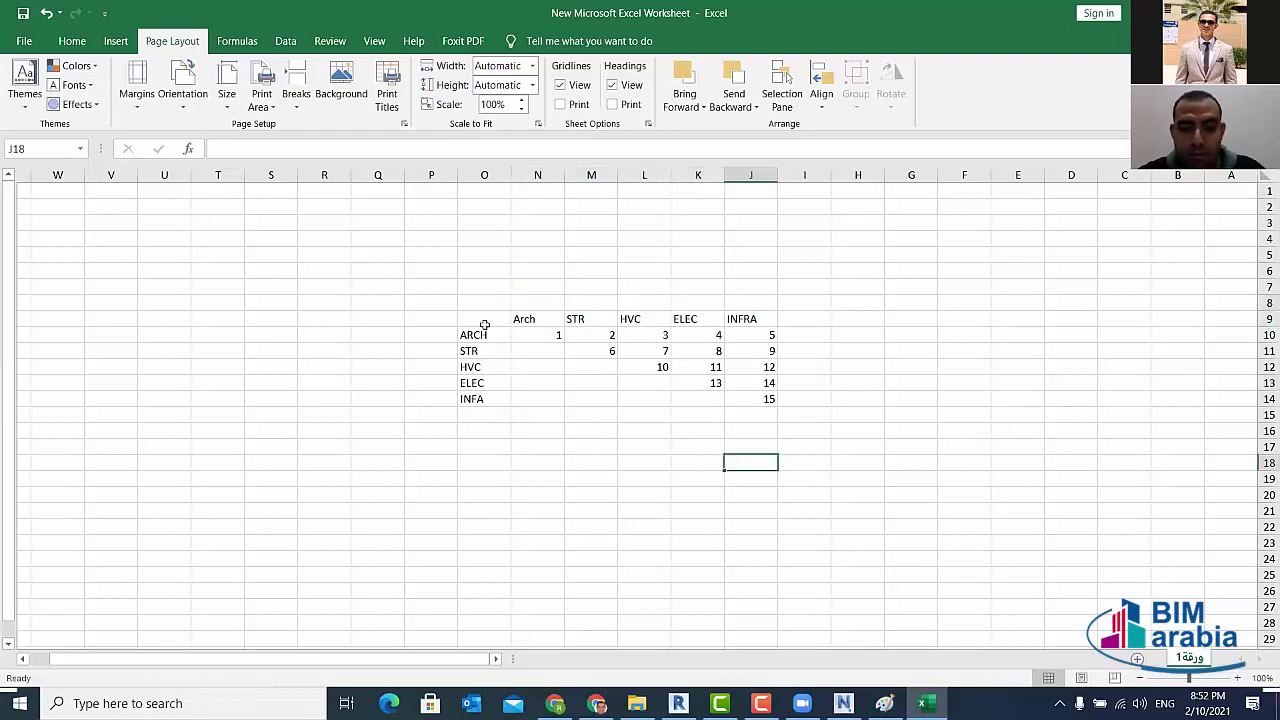
- Apply All Borders to the whole matrix table
drag(484, 325, 760, 400)
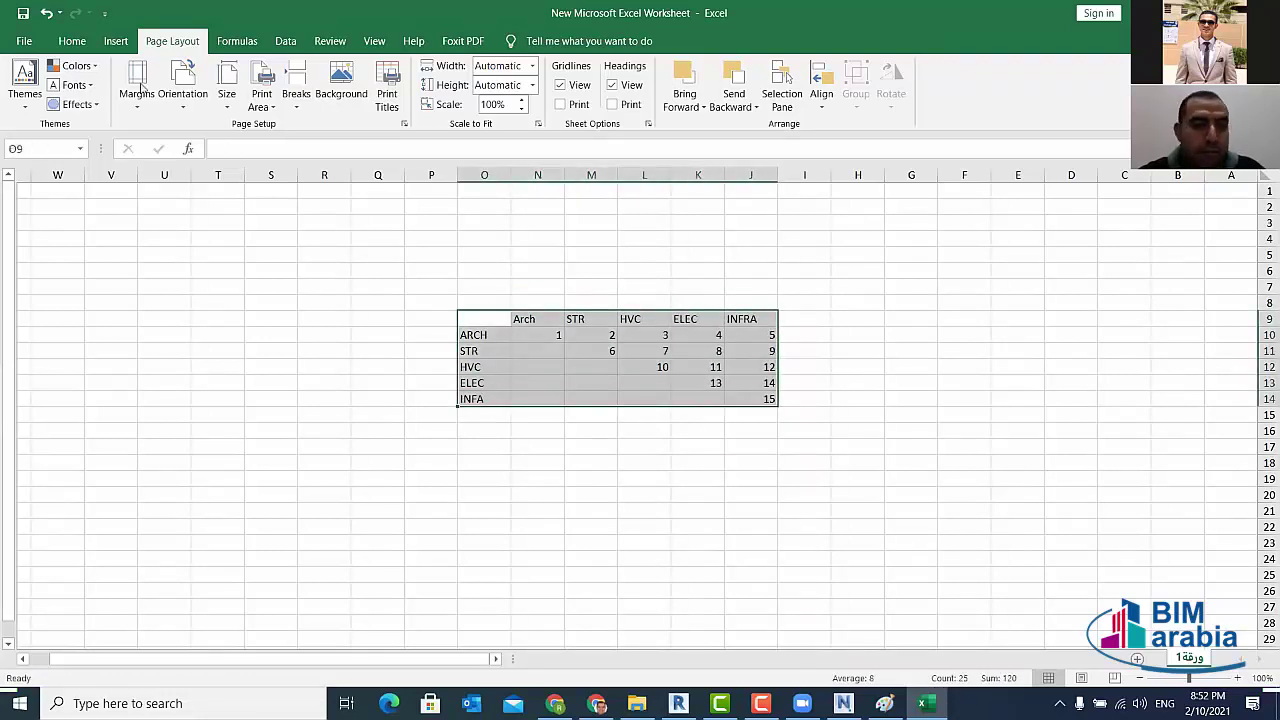
click(72, 42)
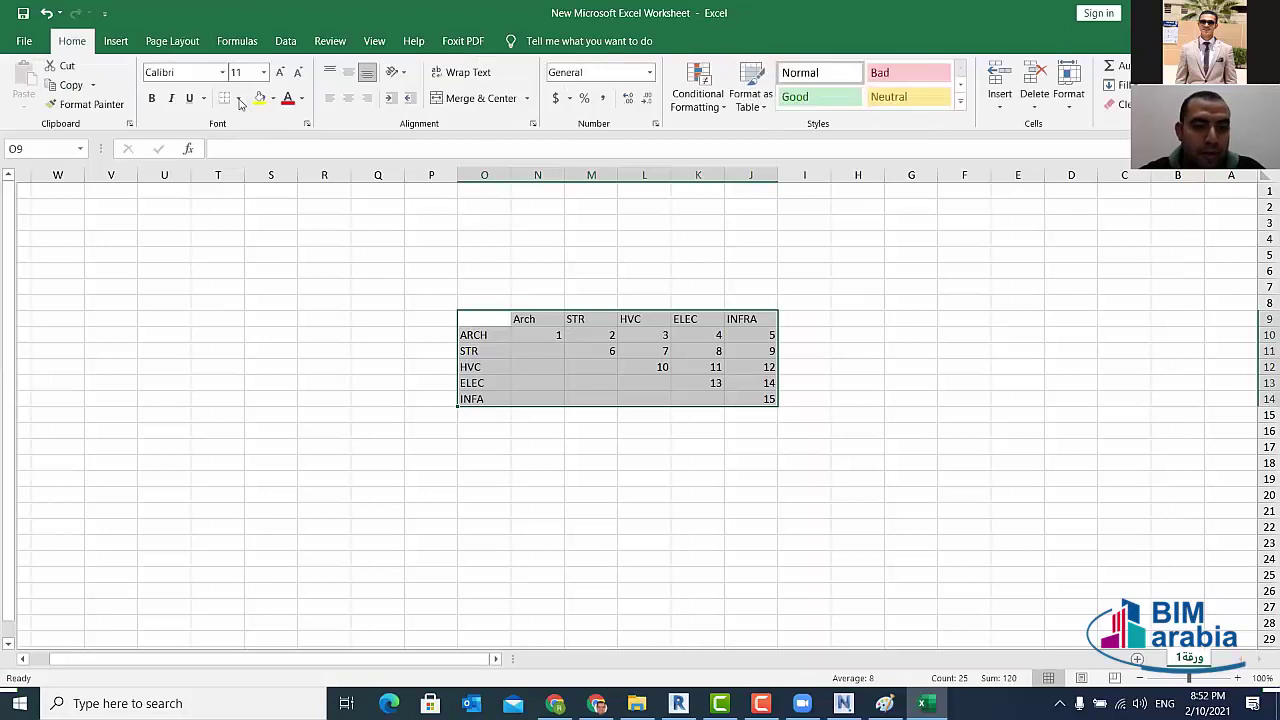
click(238, 98)
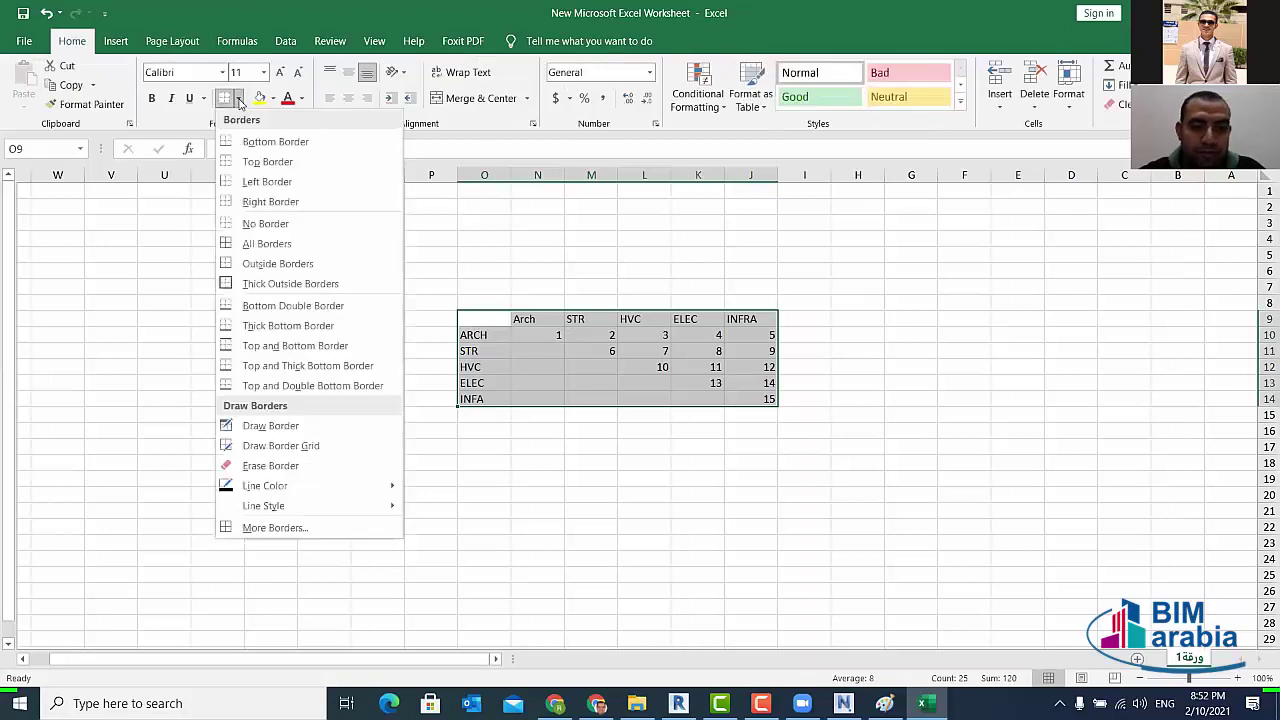
click(266, 243)
click(537, 462)
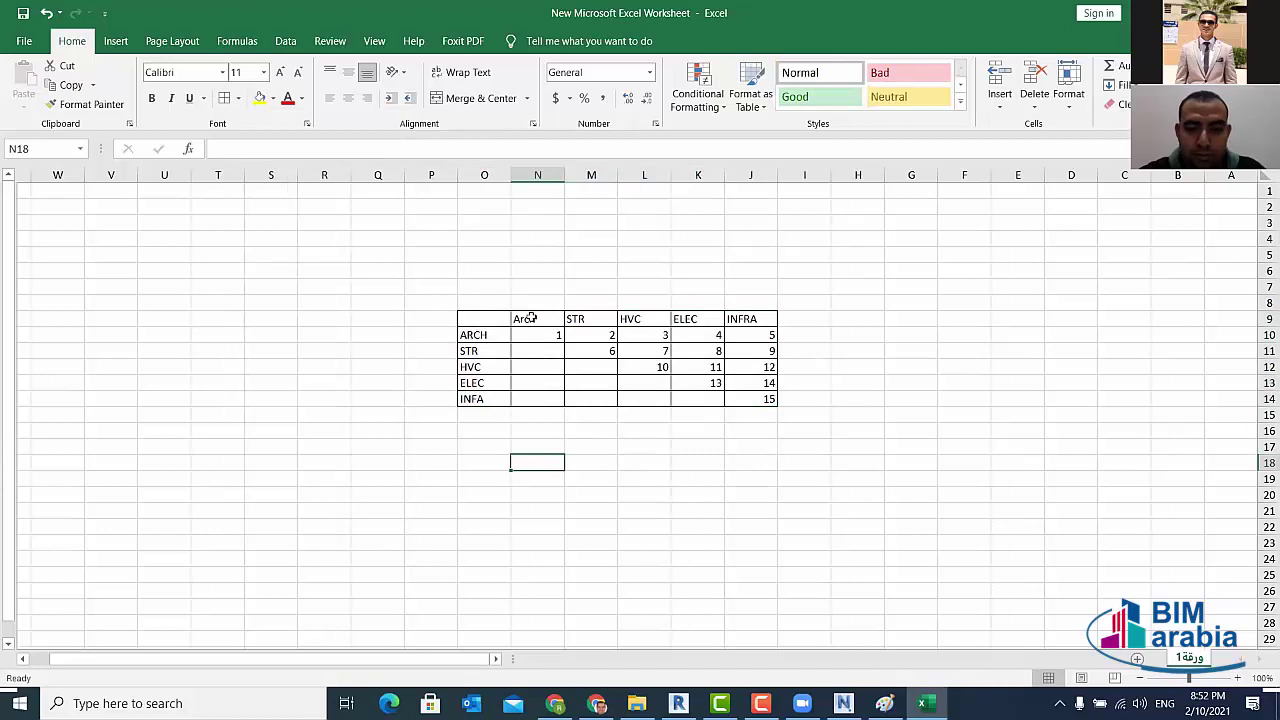
- Fill the column headers orange and the ARCH–INFA row labels blue
drag(531, 318, 750, 318)
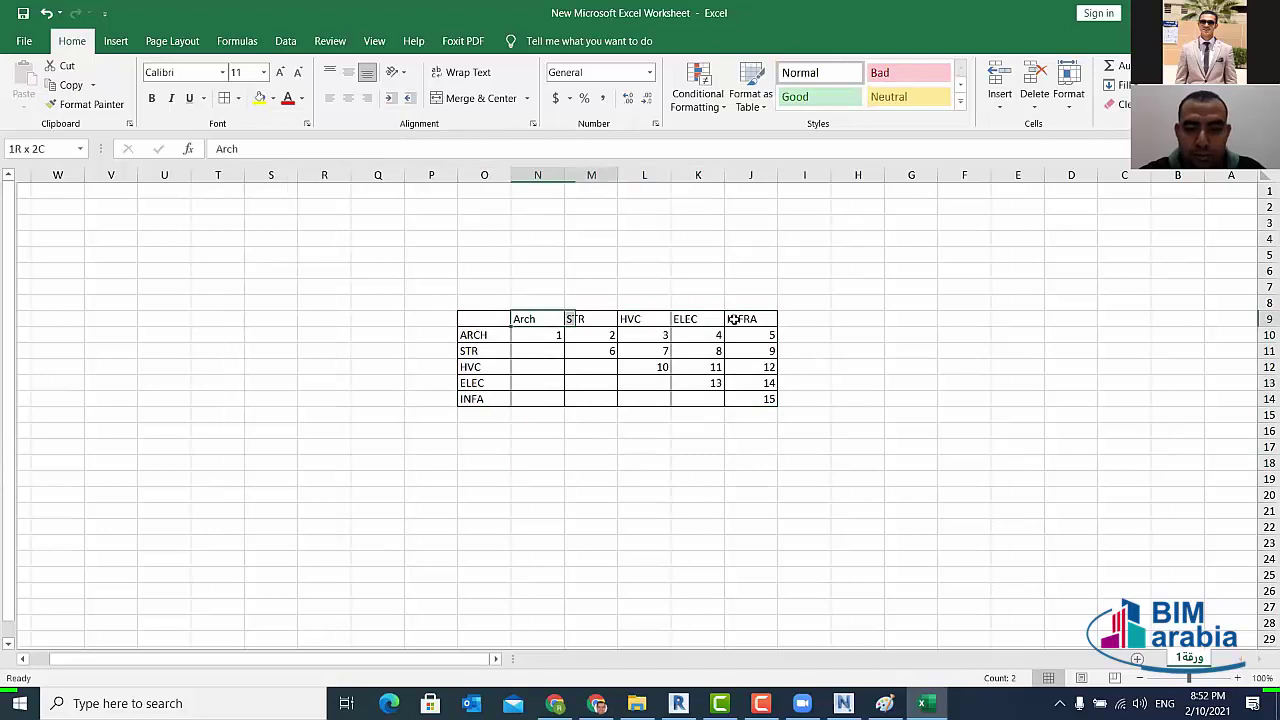
click(273, 98)
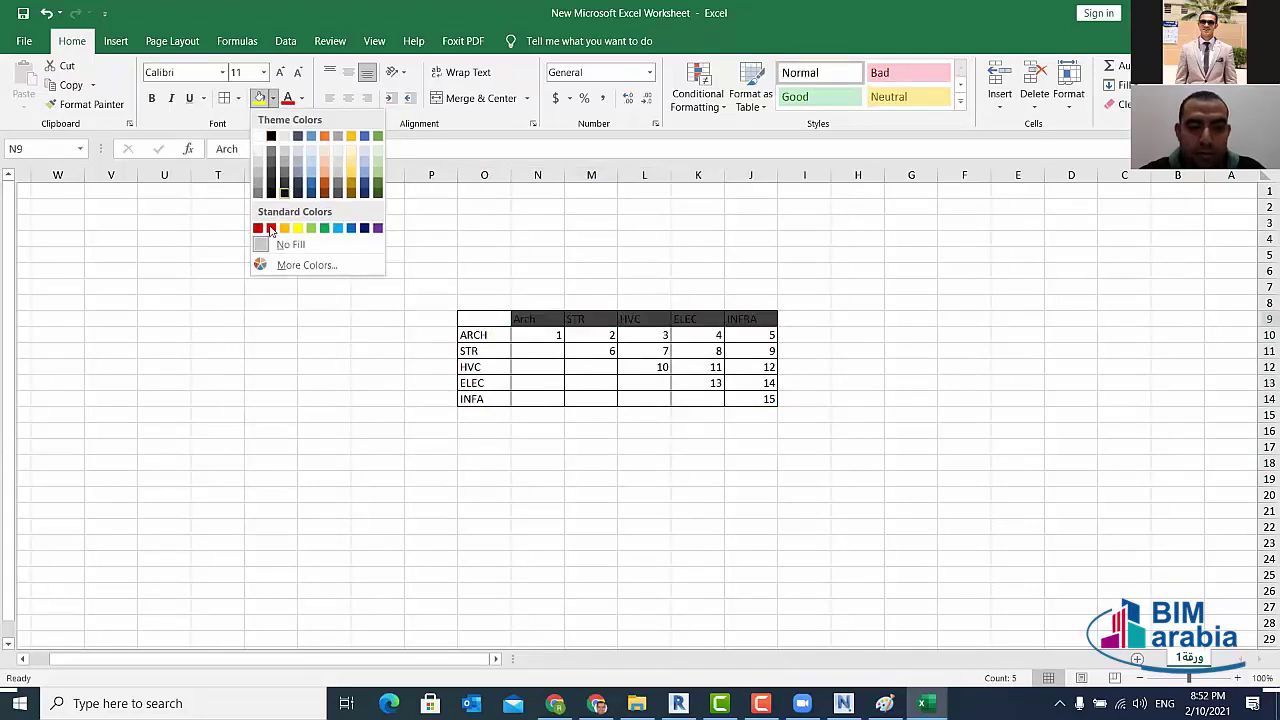
click(284, 229)
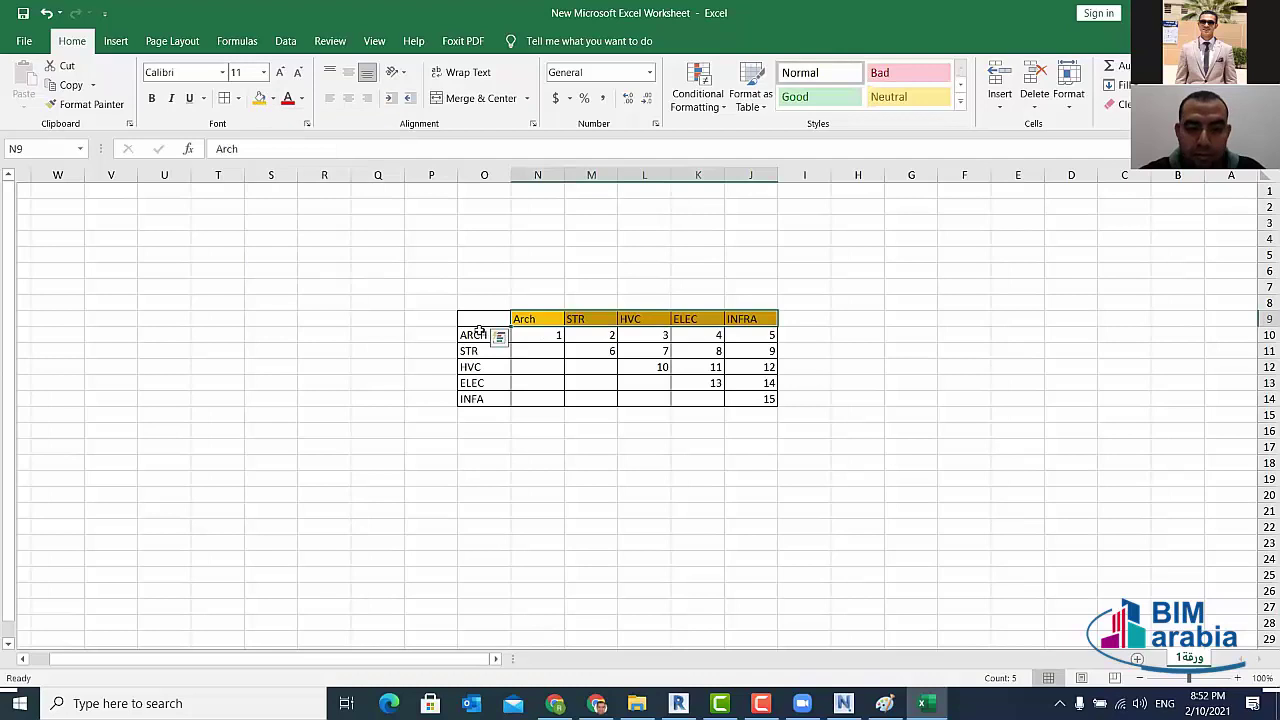
drag(480, 335, 471, 400)
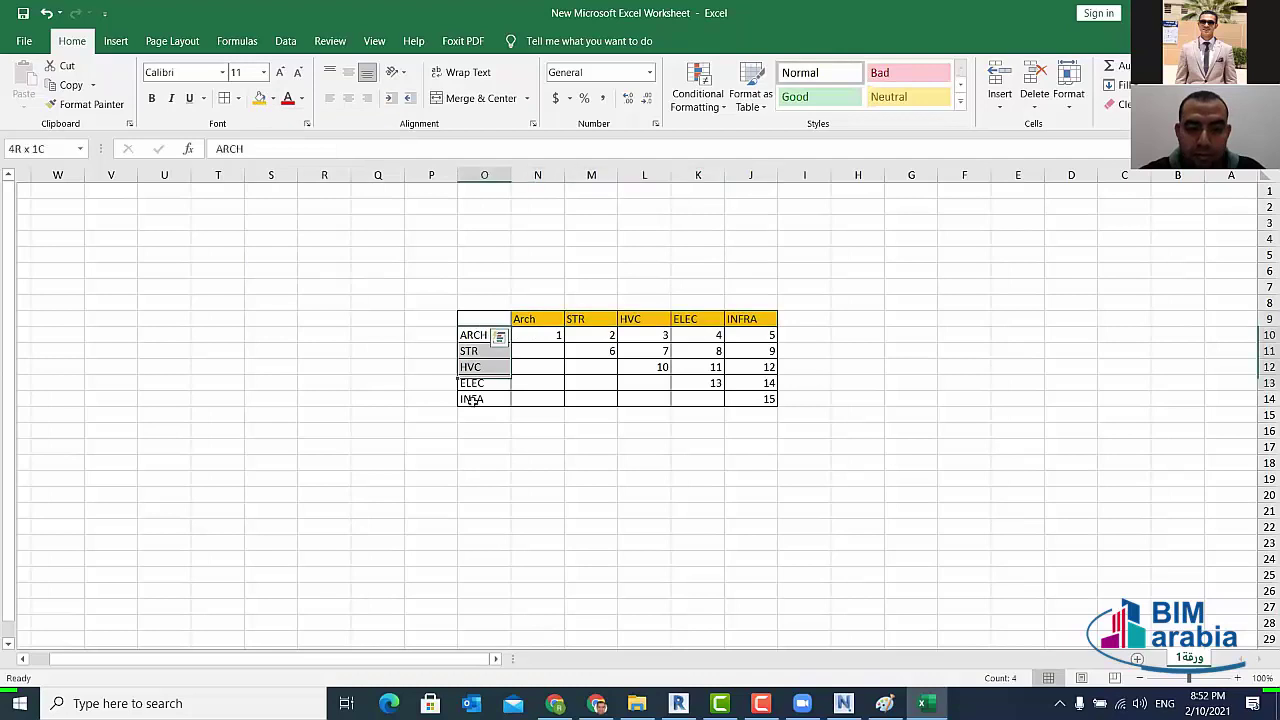
click(273, 98)
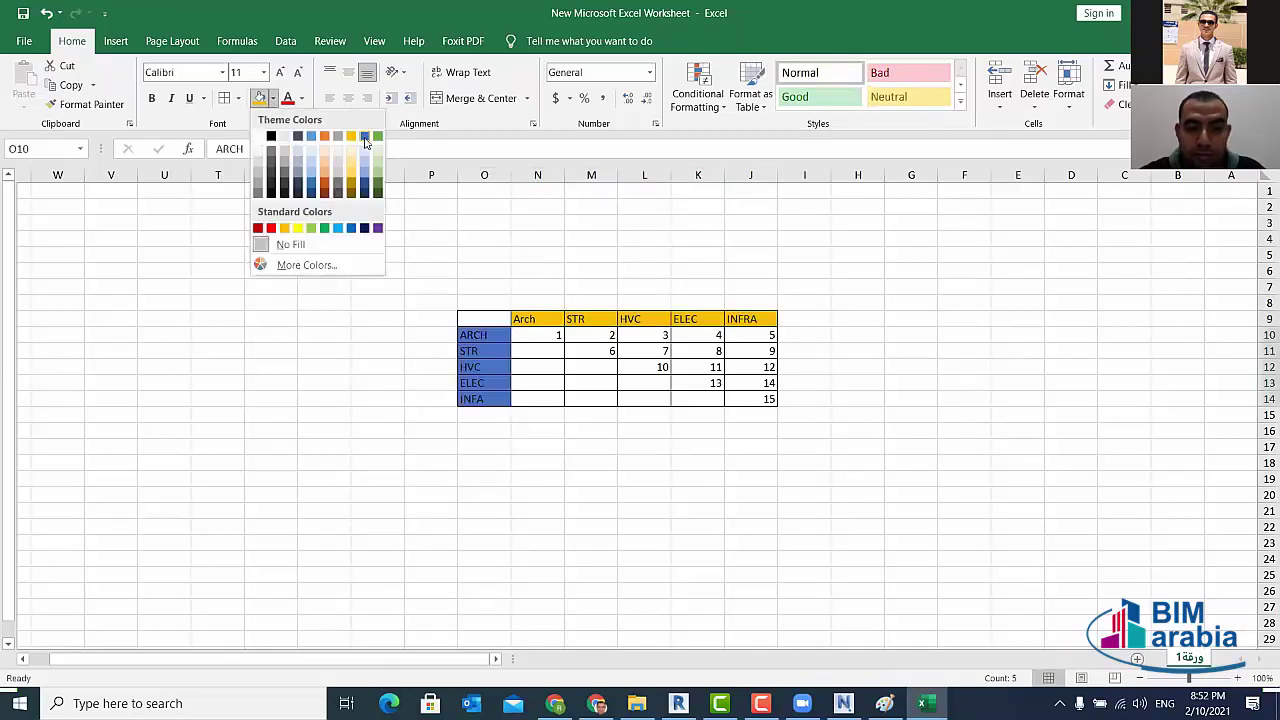
click(364, 136)
click(545, 480)
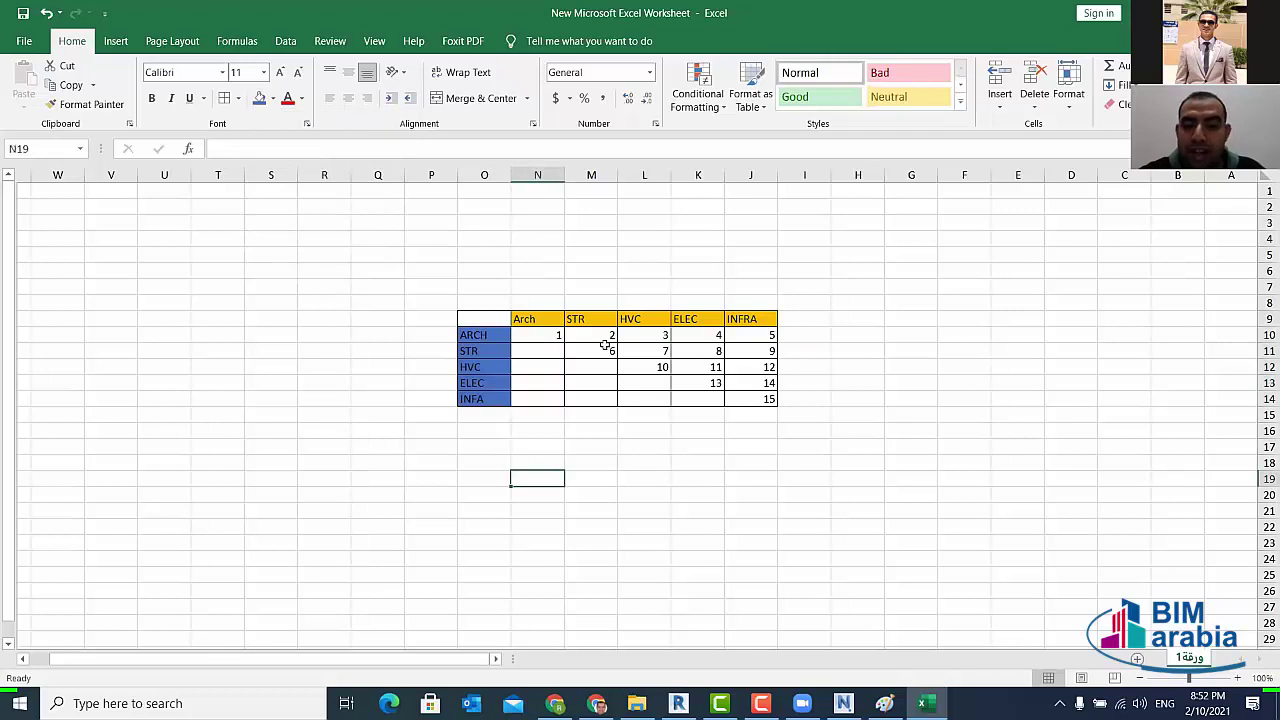
- Walk through the finished matrix cells and labels, then Alt+Tab back to Navisworks
click(752, 399)
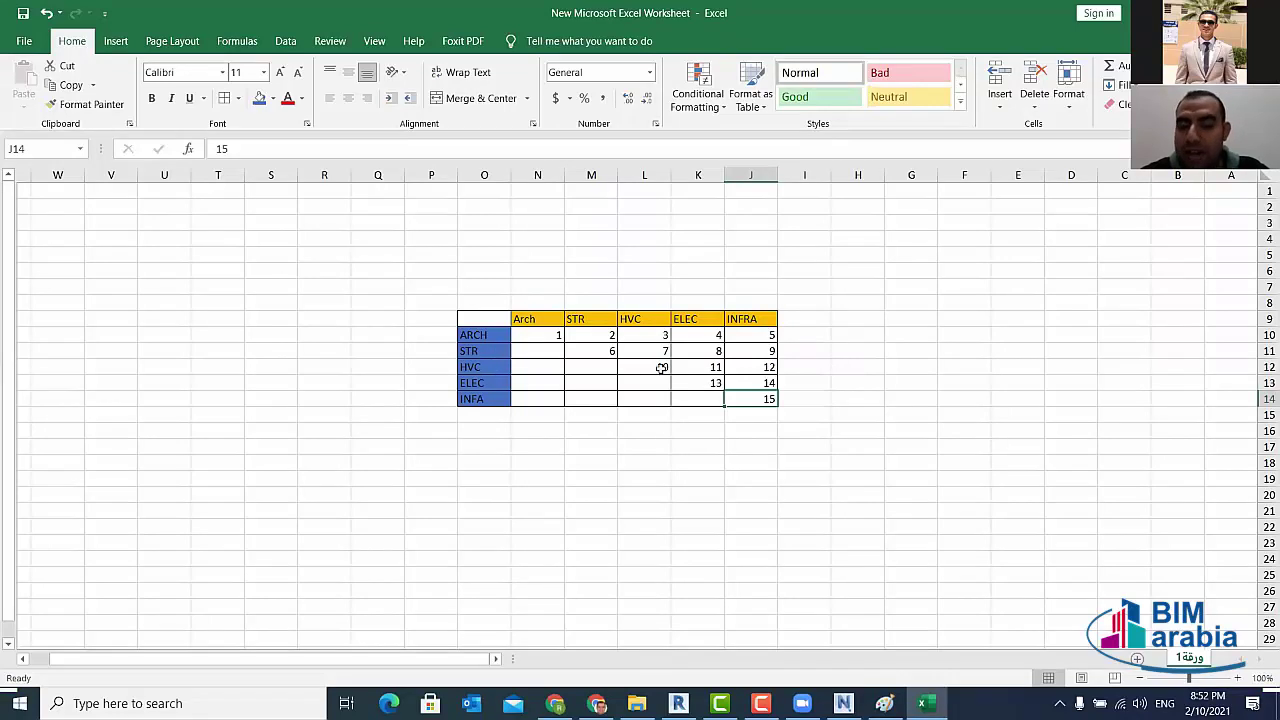
text(10)
click(636, 462)
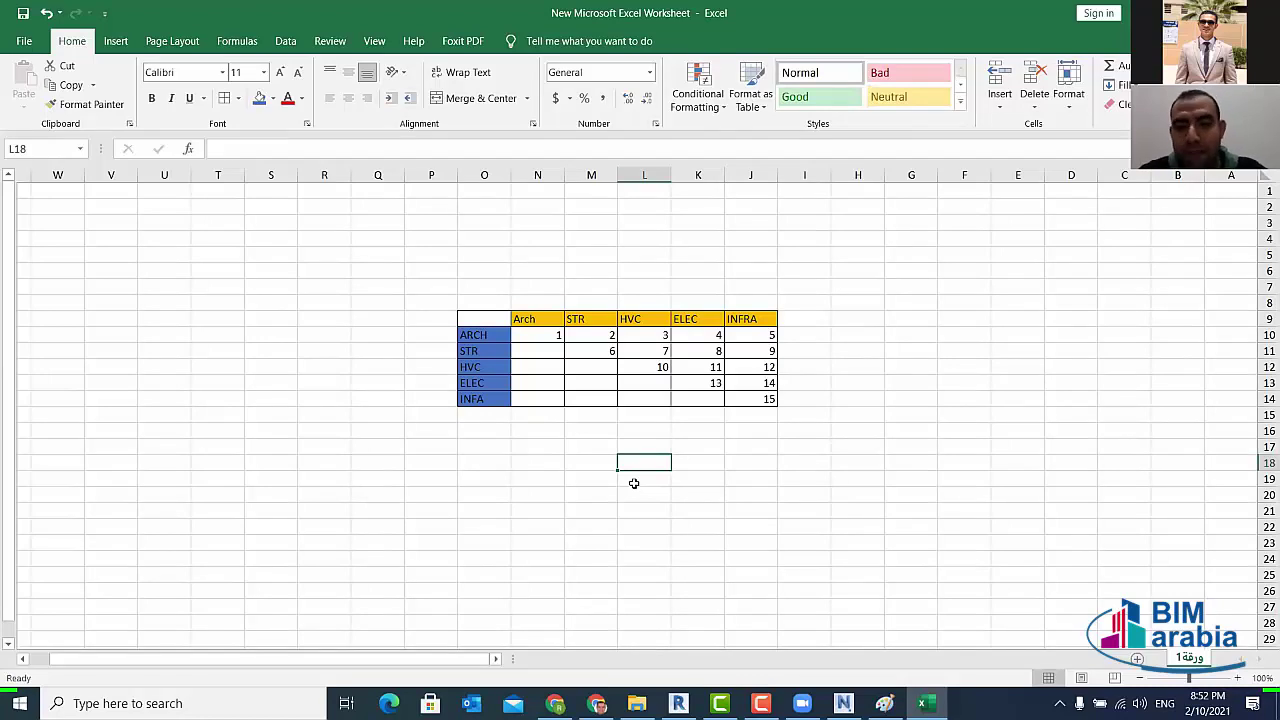
click(760, 400)
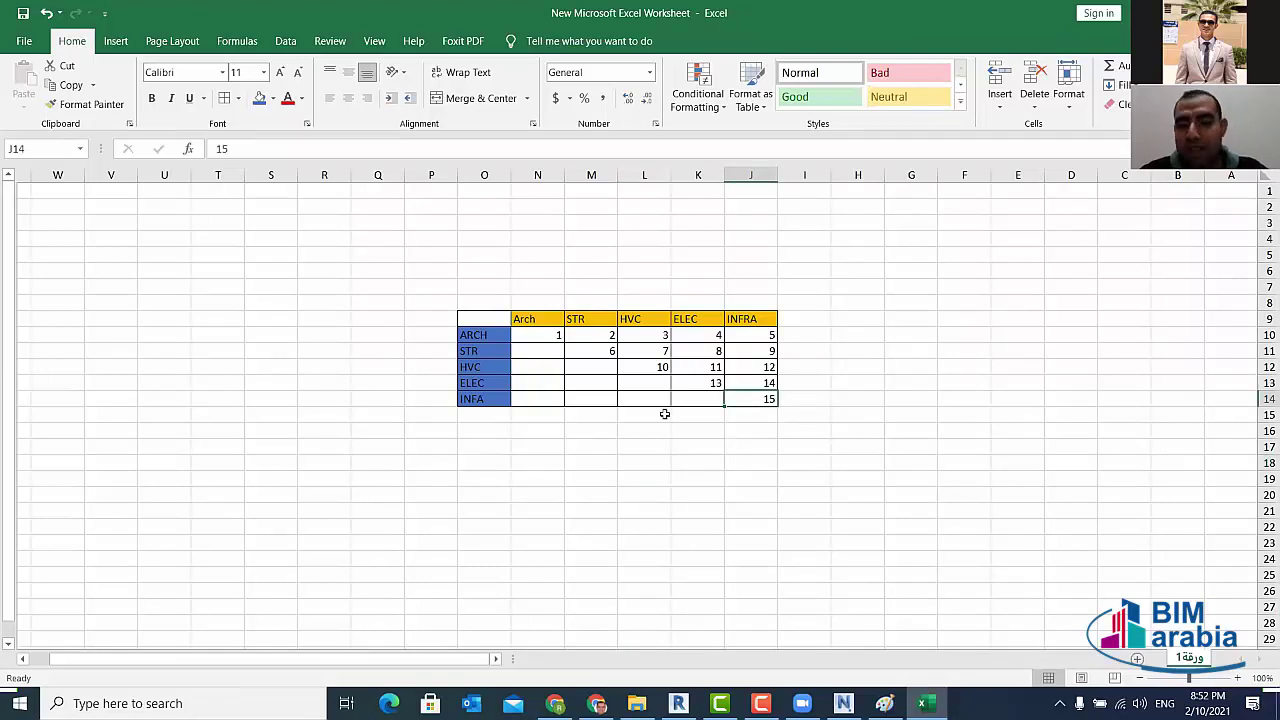
click(589, 462)
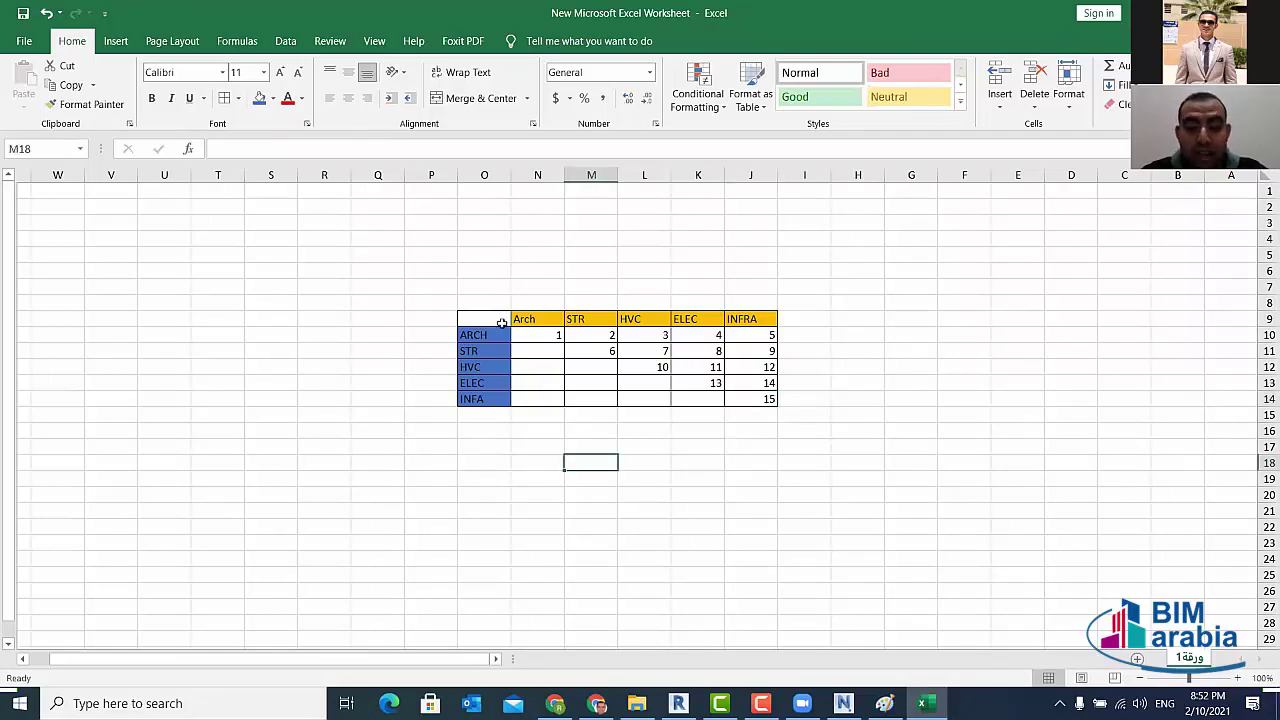
drag(454, 266, 851, 446)
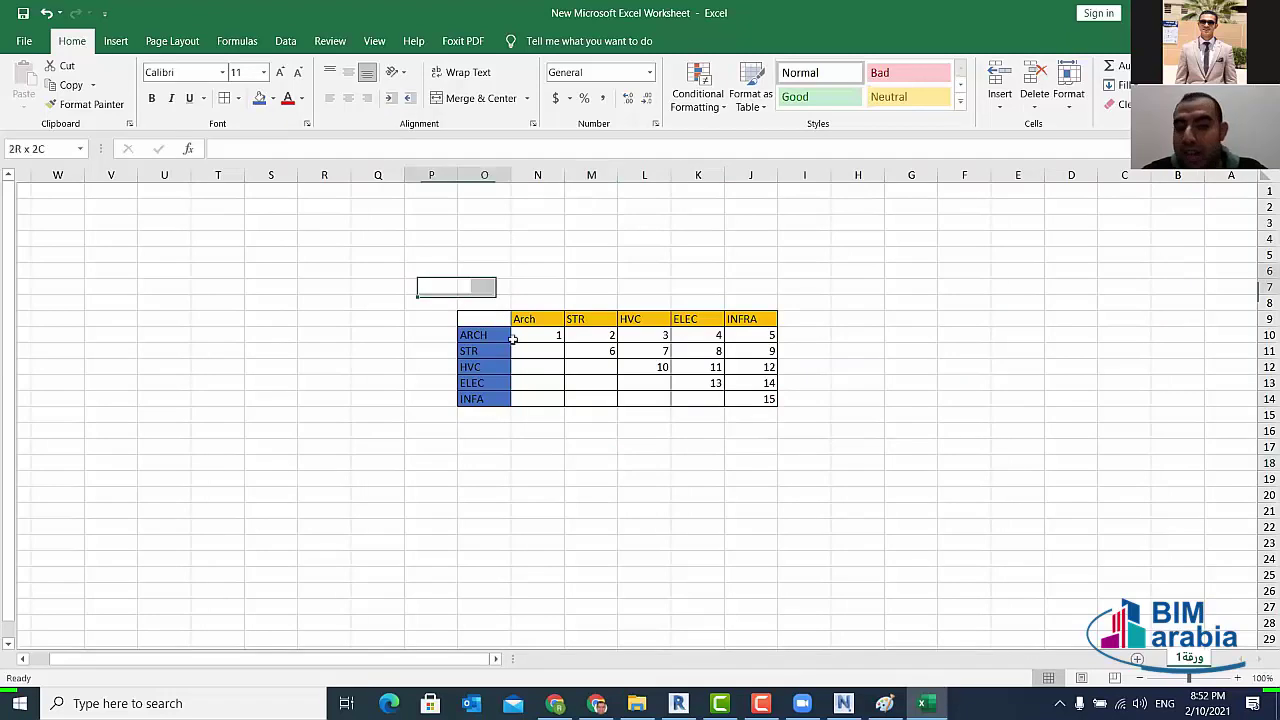
click(748, 499)
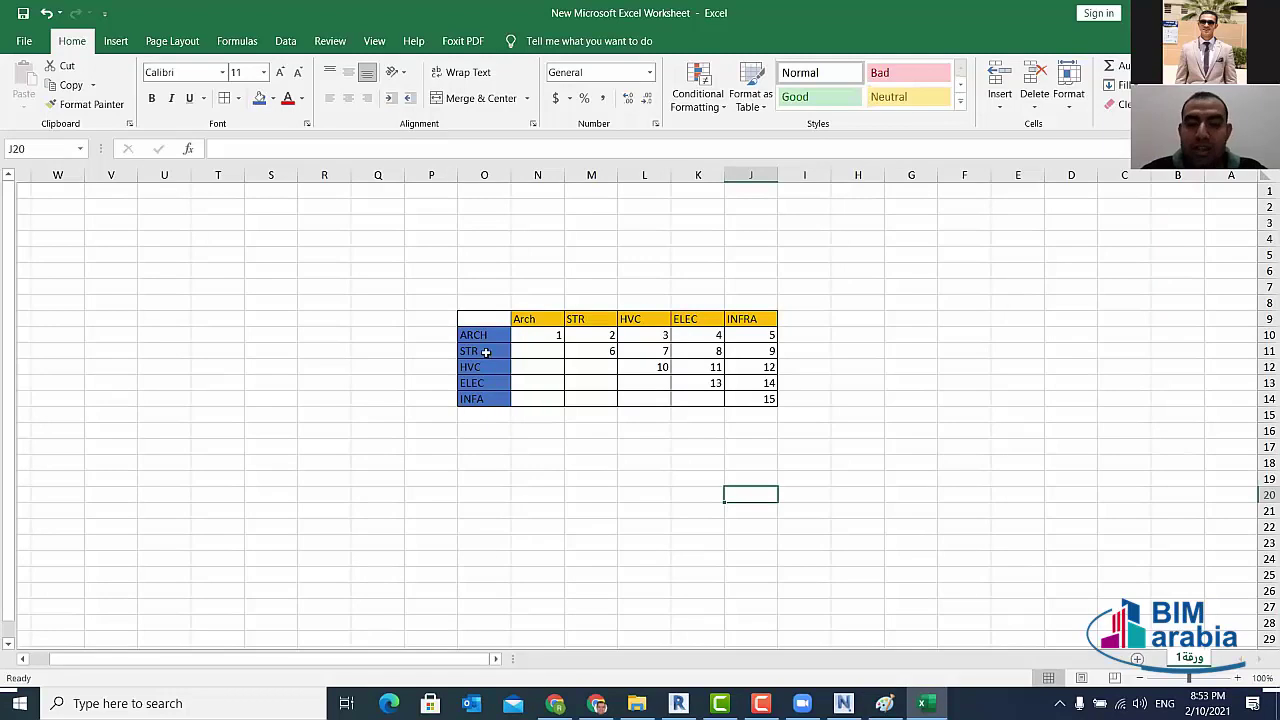
click(486, 352)
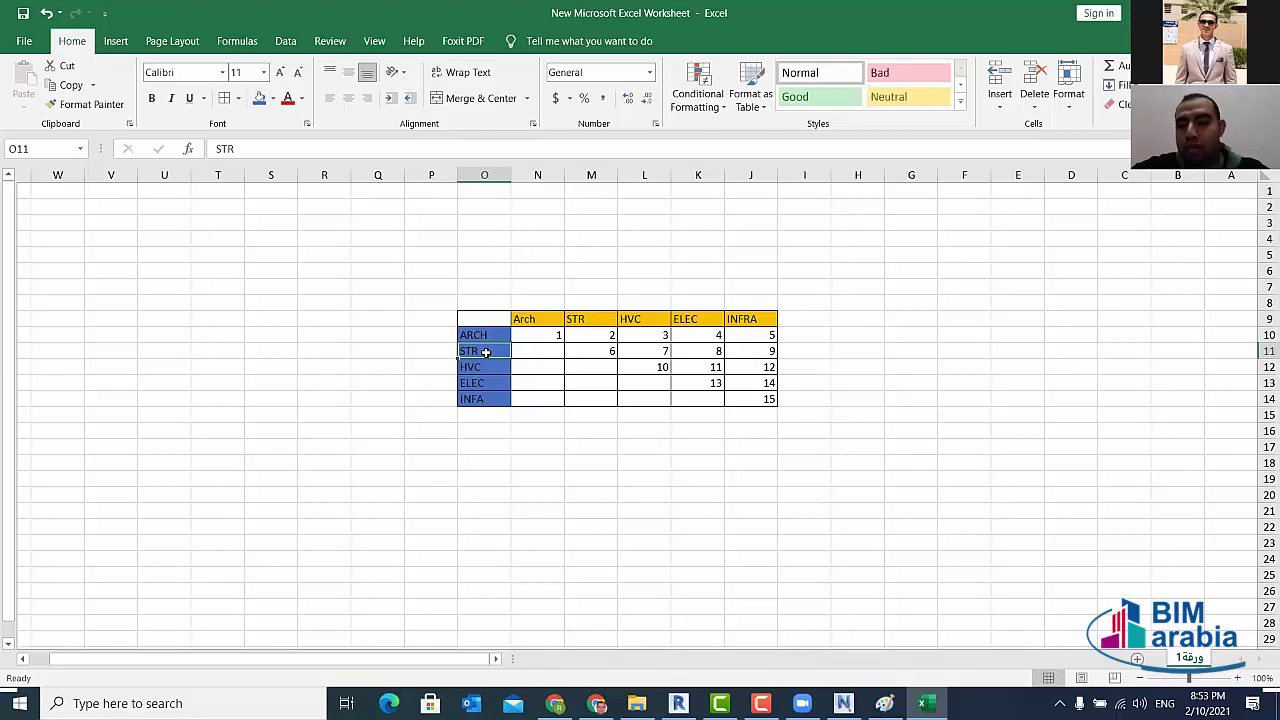
click(483, 332)
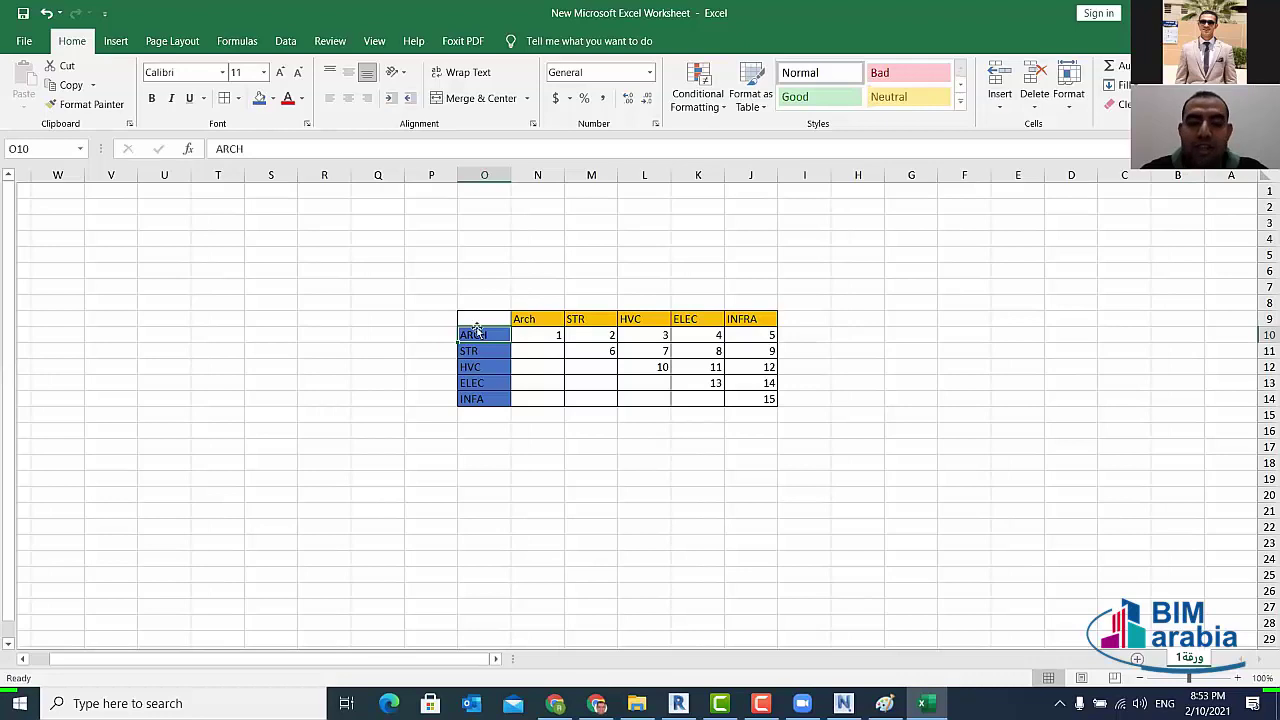
click(740, 398)
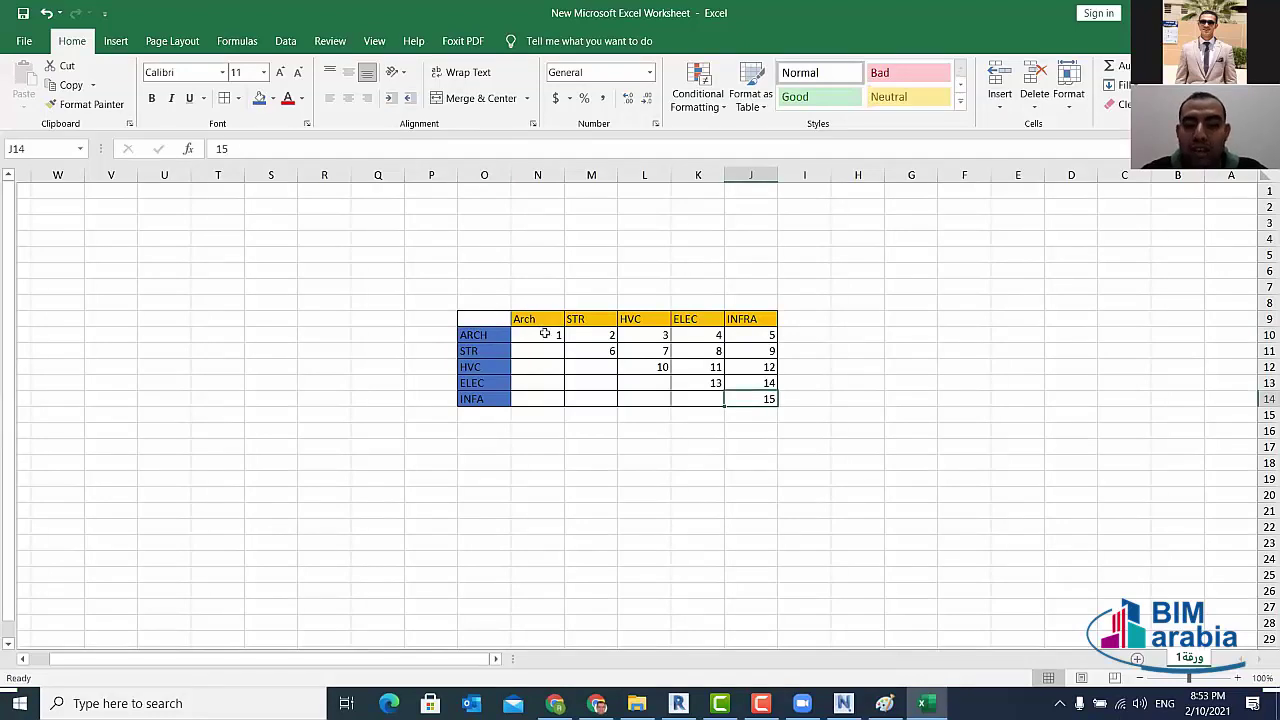
drag(545, 333, 750, 333)
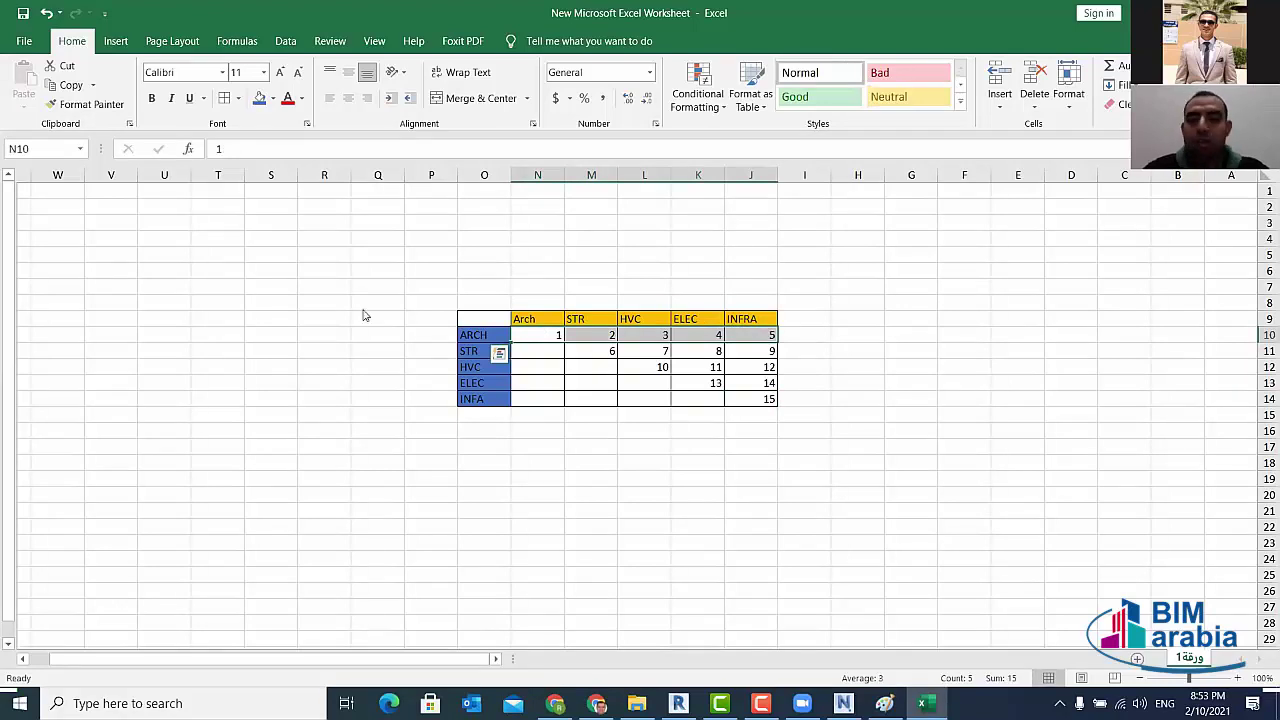
key(alt+Tab)
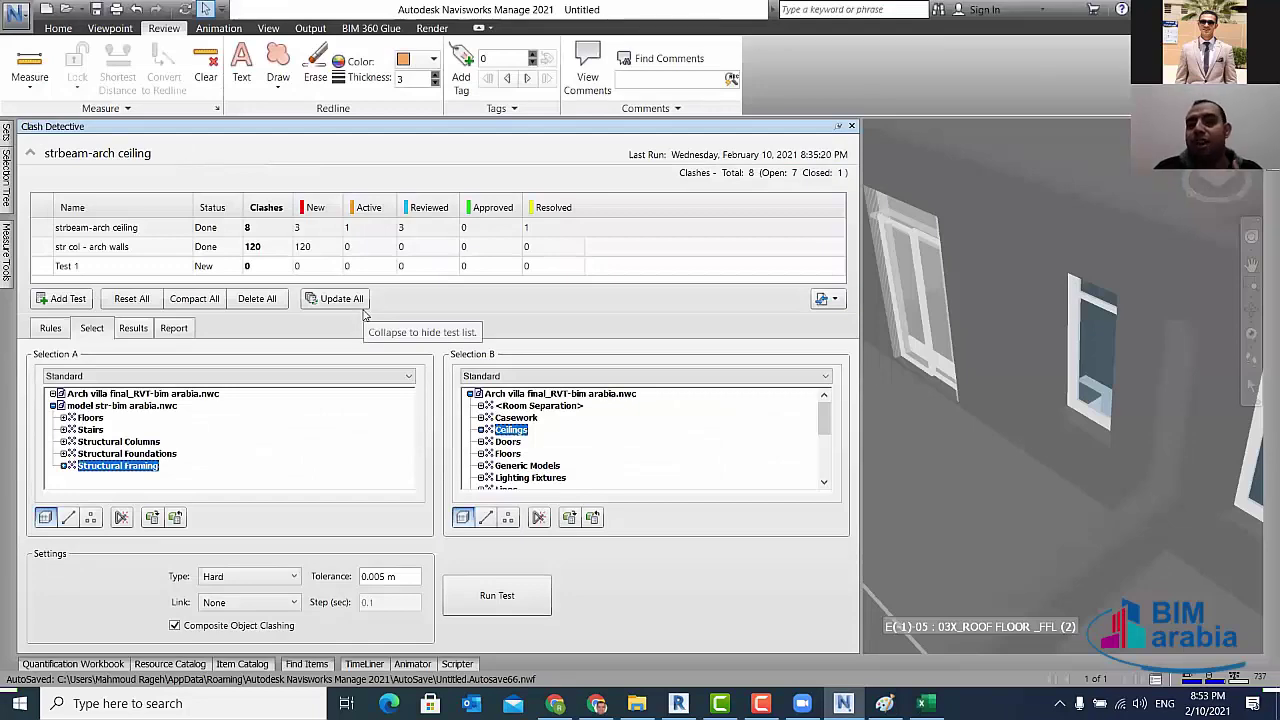
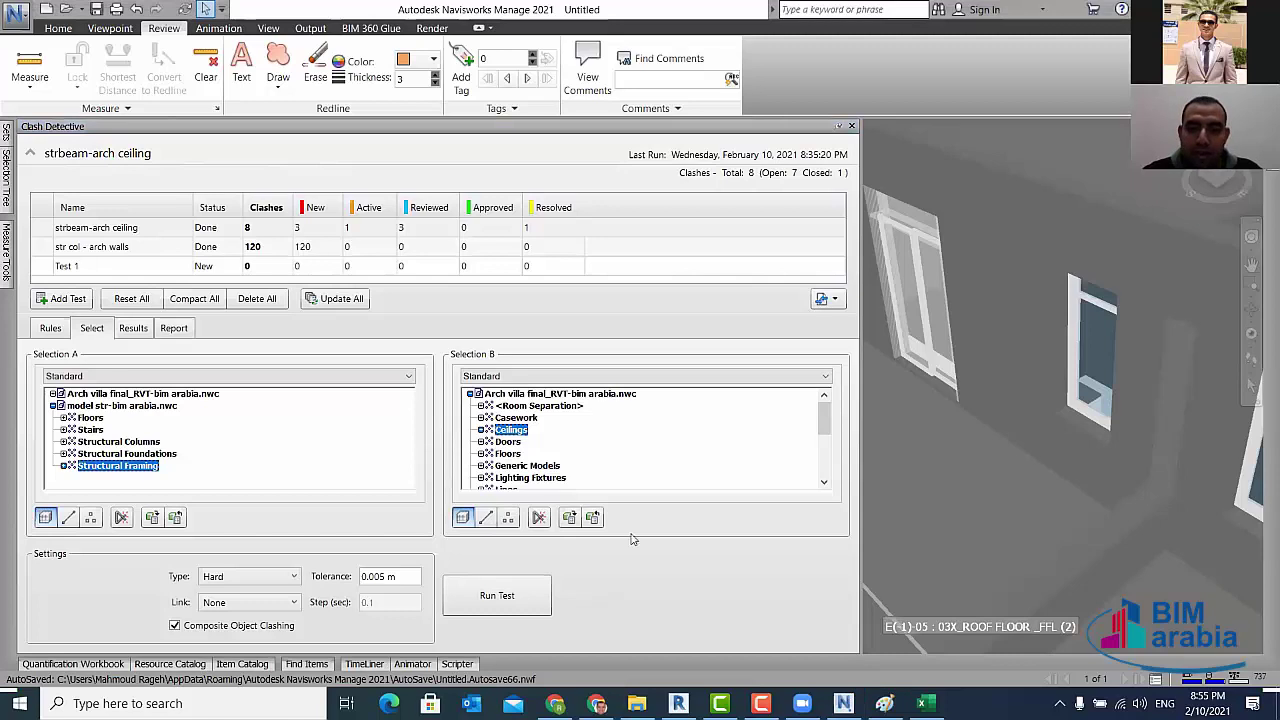
- Look at the str col - arch walls test, then show the strbeam-arch ceiling test's Report settings
click(120, 247)
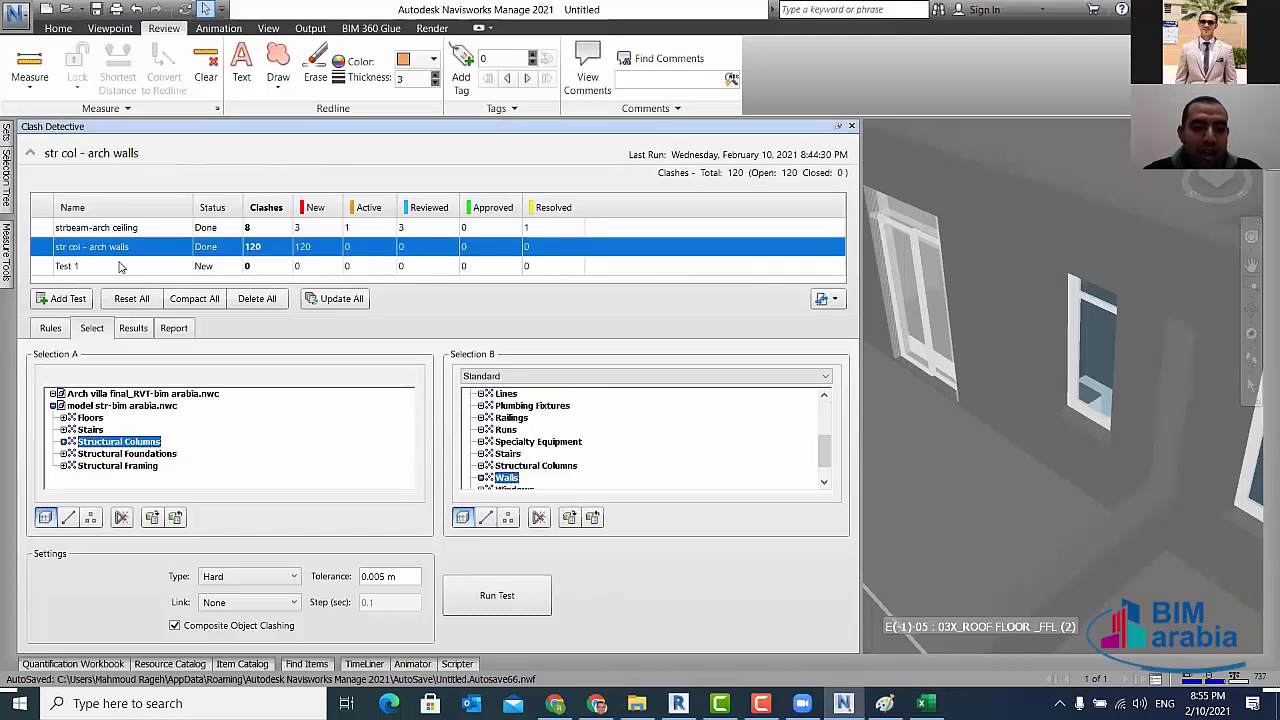
click(119, 229)
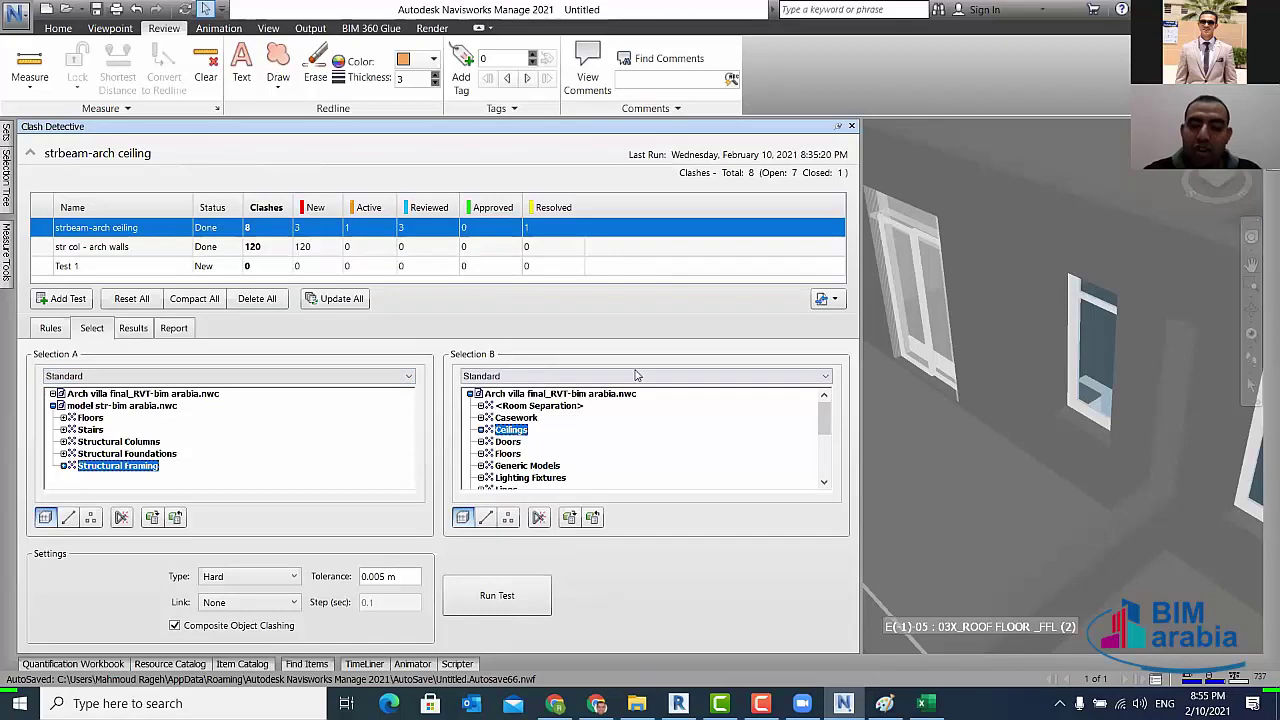
click(172, 330)
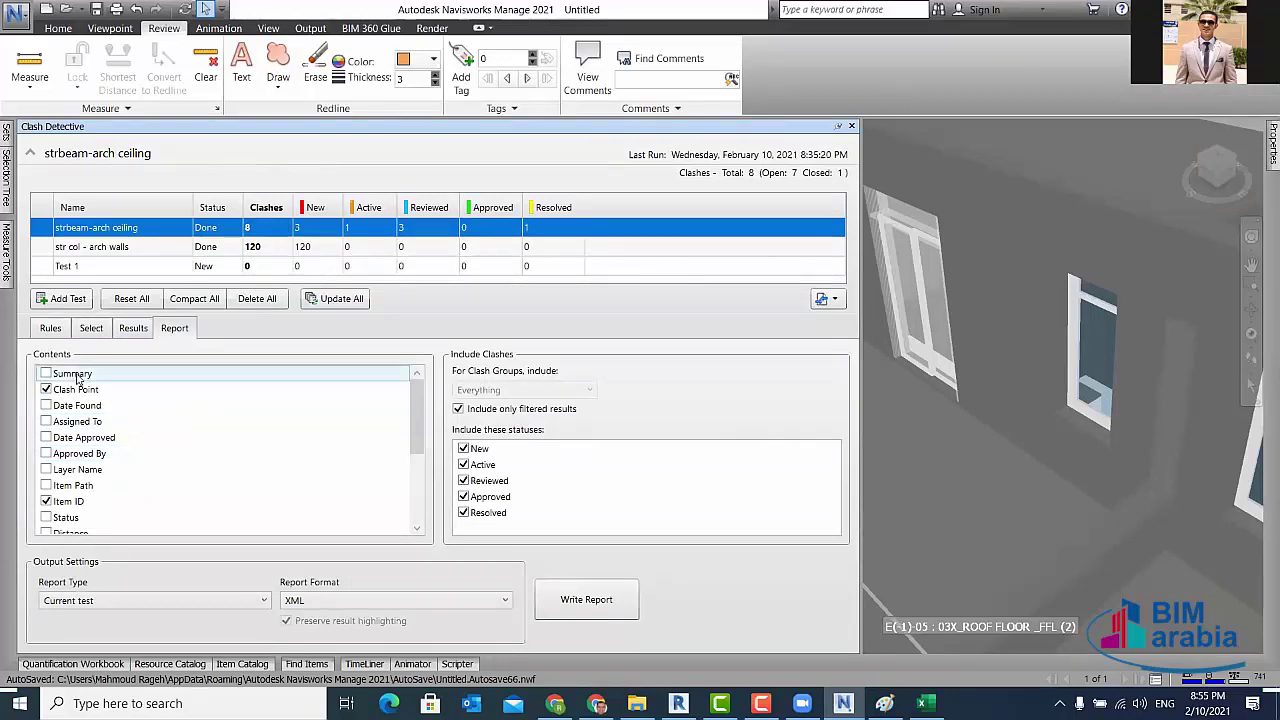
- Tick Summary, Assigned To, Date Approved, Approved By, Layer Name, Item Path and Status in Contents
scroll(78, 430, down, 3)
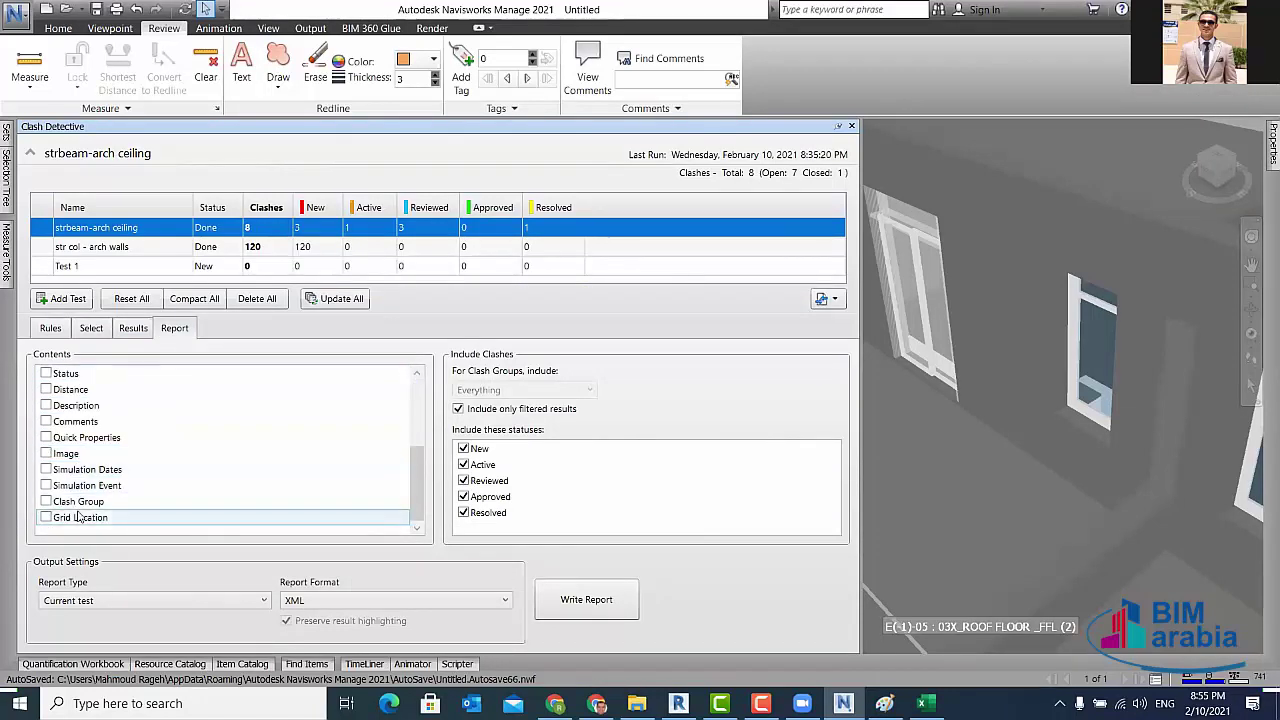
scroll(78, 515, up, 3)
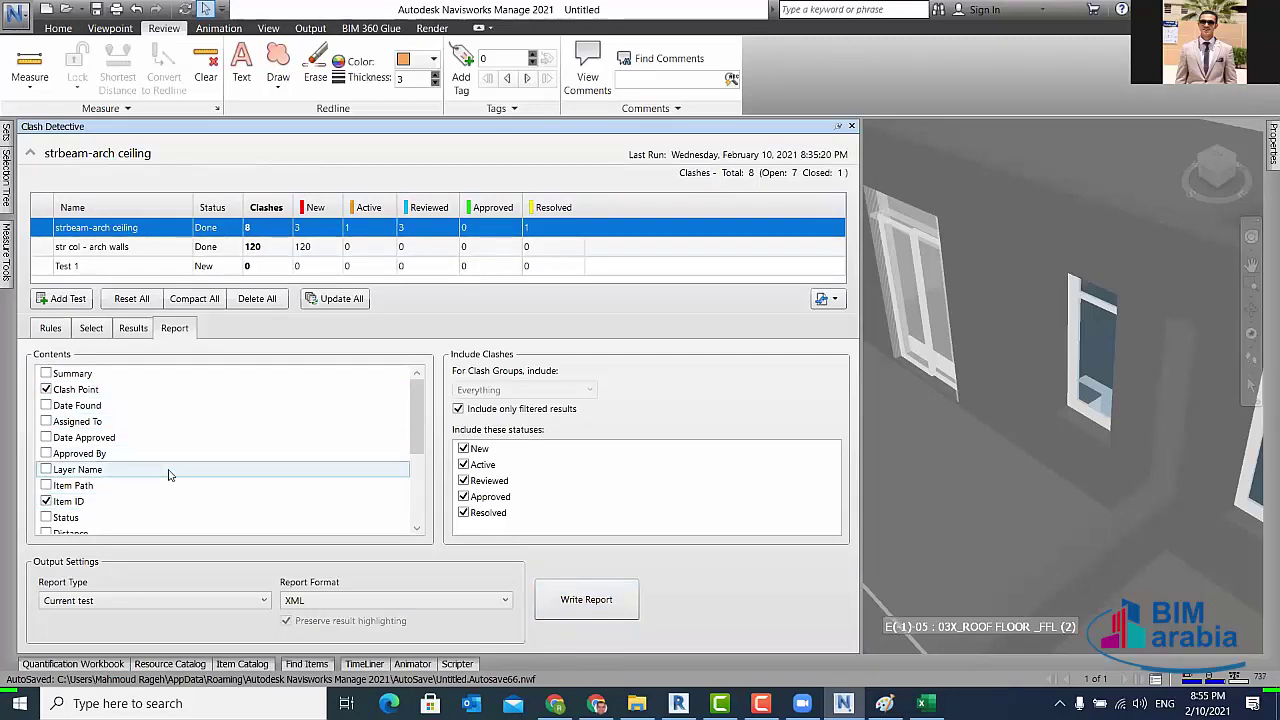
click(45, 374)
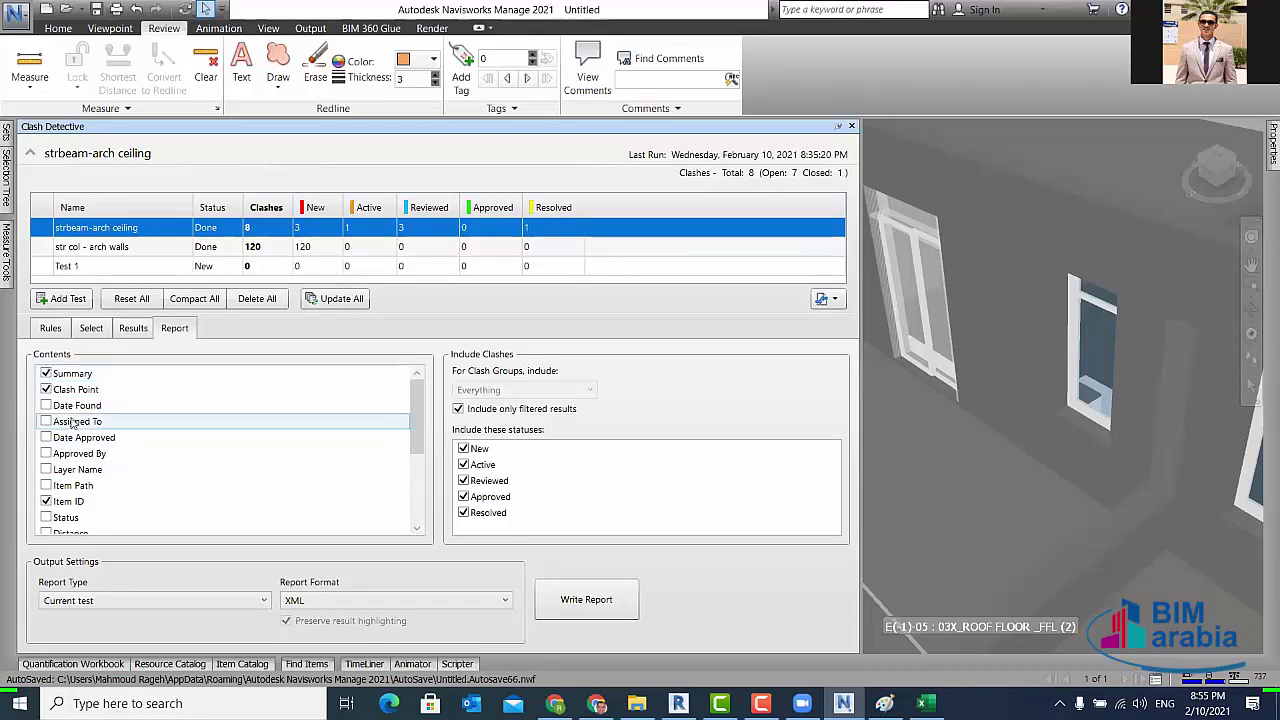
click(45, 421)
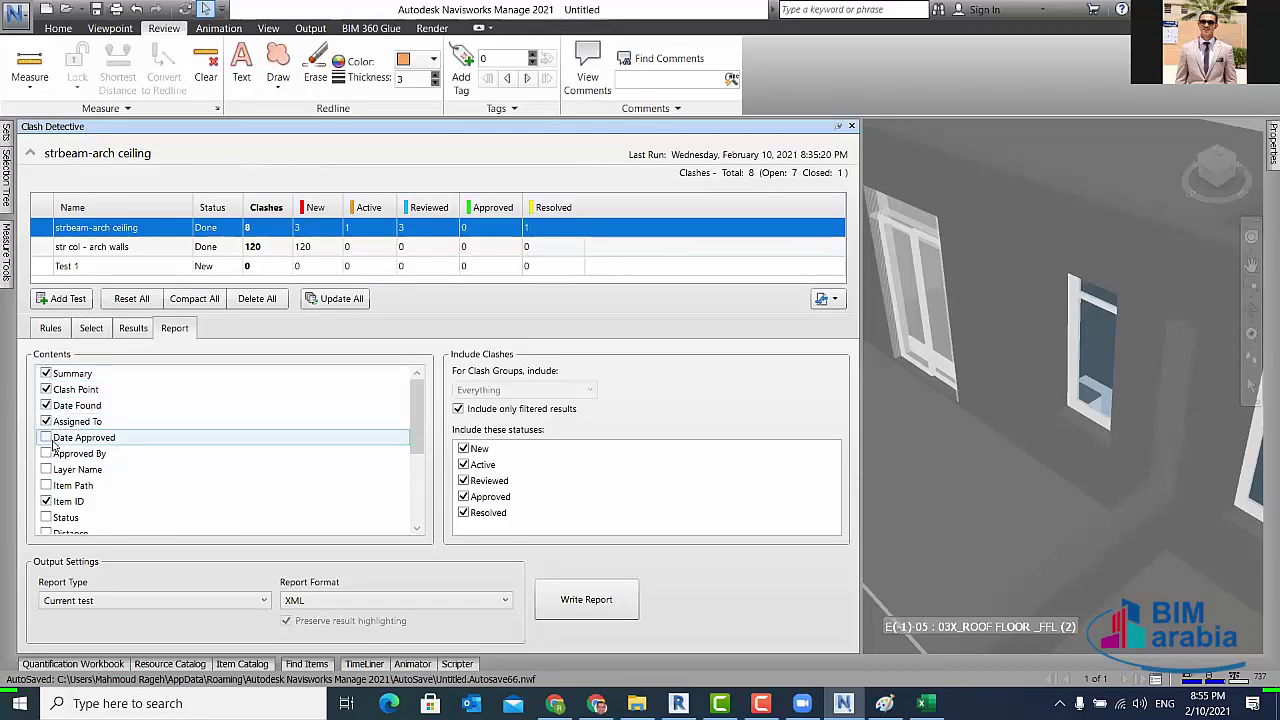
click(45, 437)
click(45, 453)
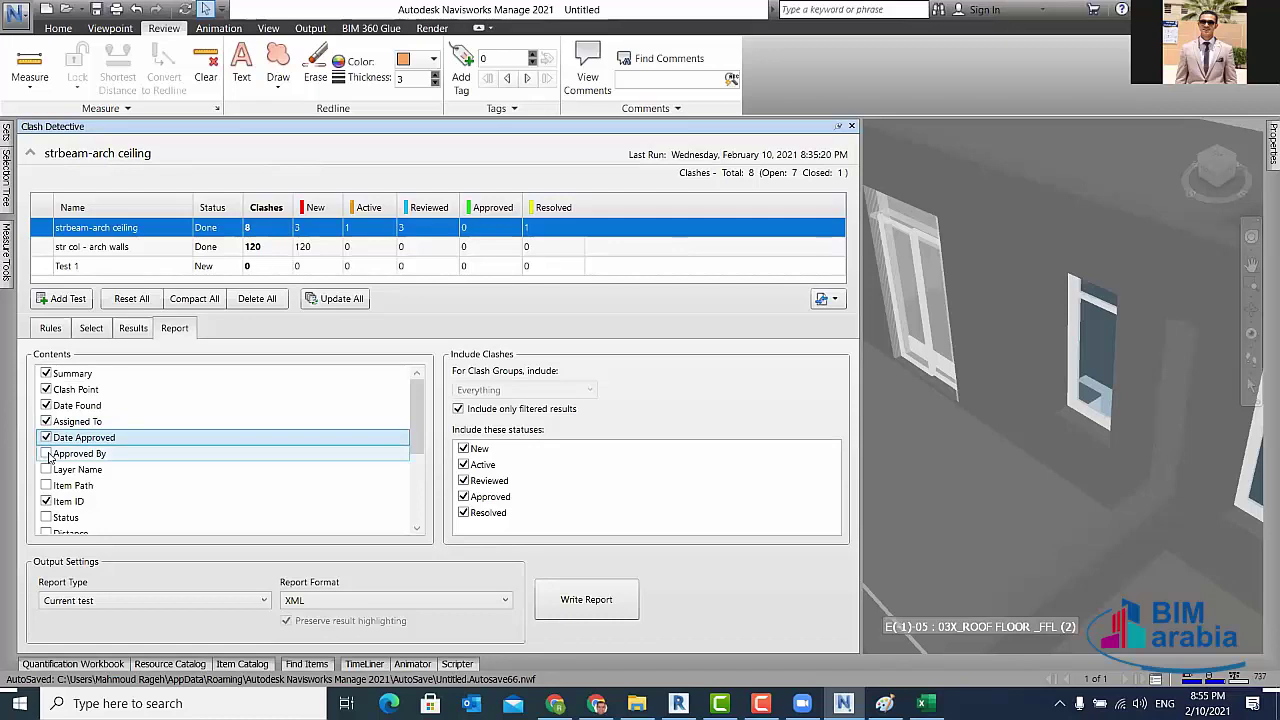
click(45, 469)
click(45, 485)
click(45, 517)
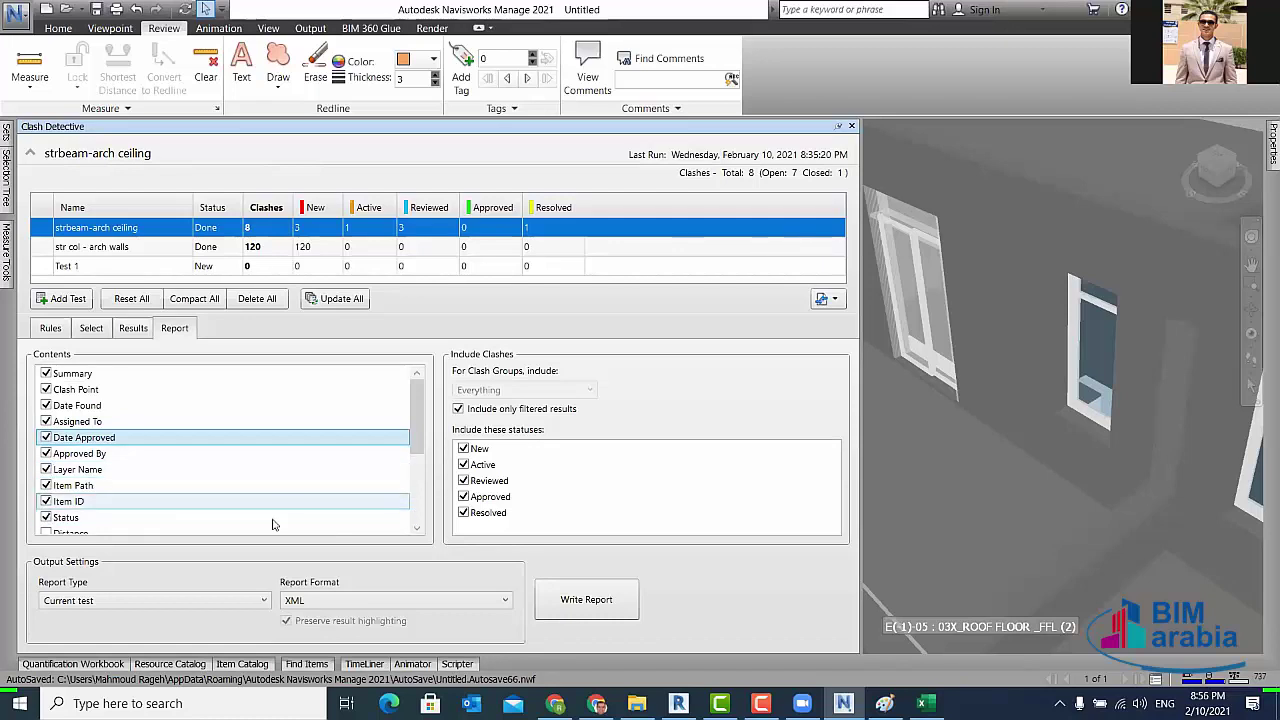
- Tick Distance, Description, Comments, Quick Properties, Image, Simulation Dates, Simulation Event and Clash Group
drag(413, 410, 422, 462)
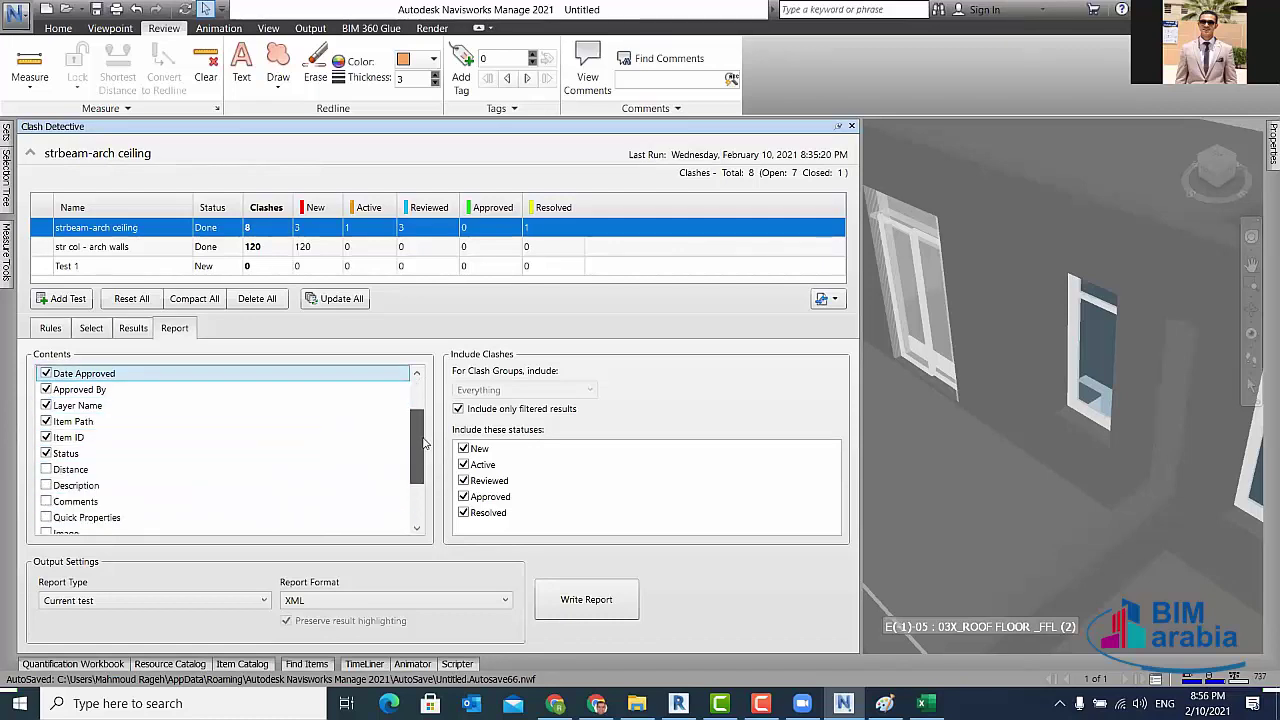
scroll(60, 440, down, 1)
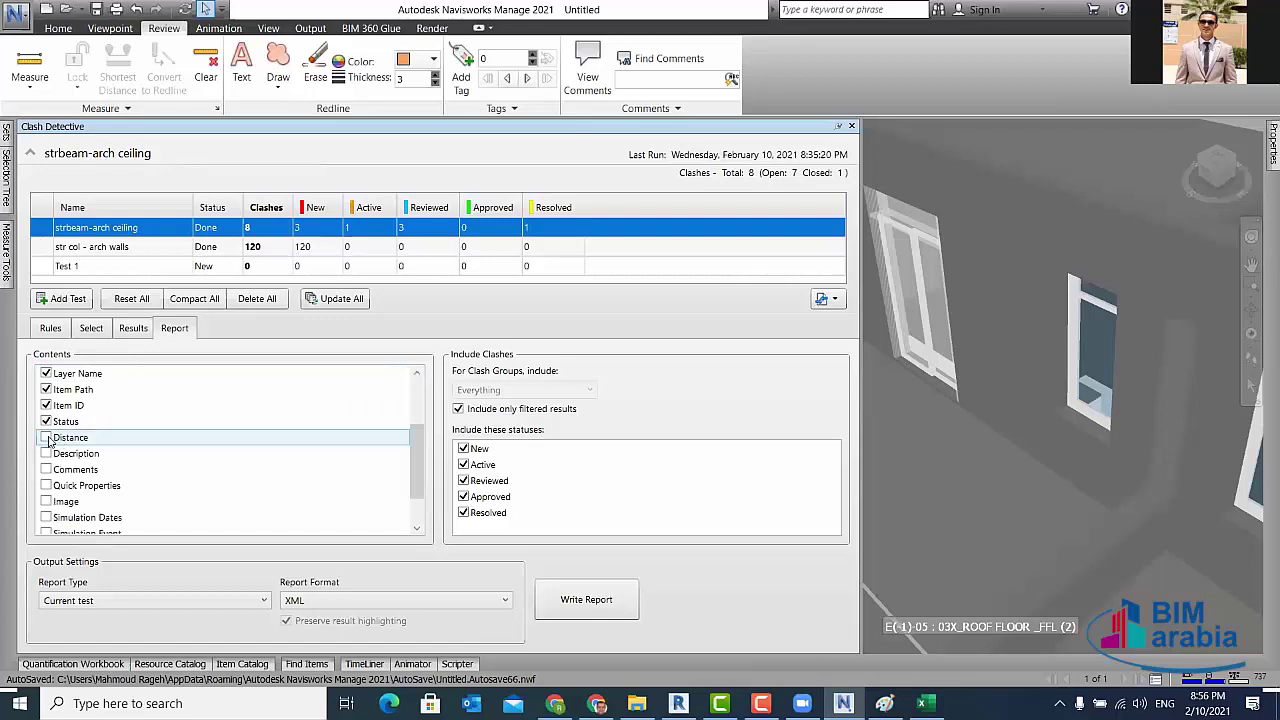
click(46, 439)
click(46, 454)
click(46, 470)
click(46, 486)
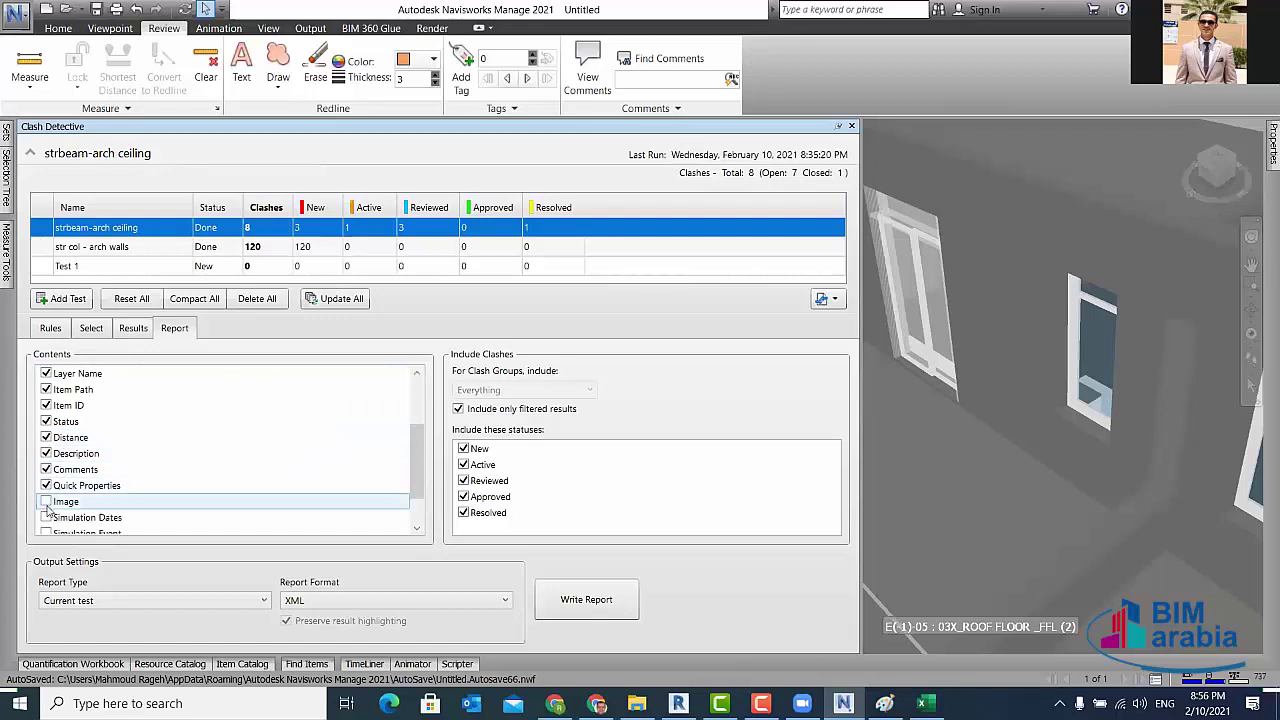
click(46, 502)
scroll(357, 517, down, 2)
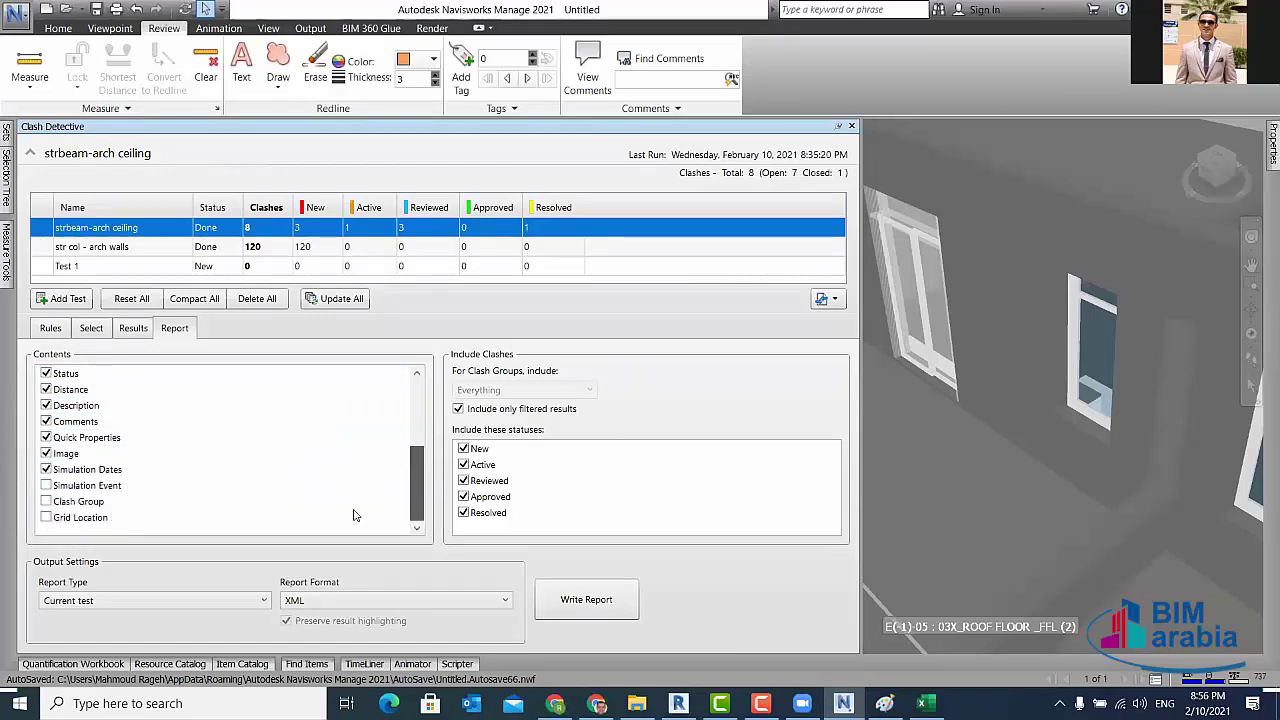
click(46, 470)
click(46, 502)
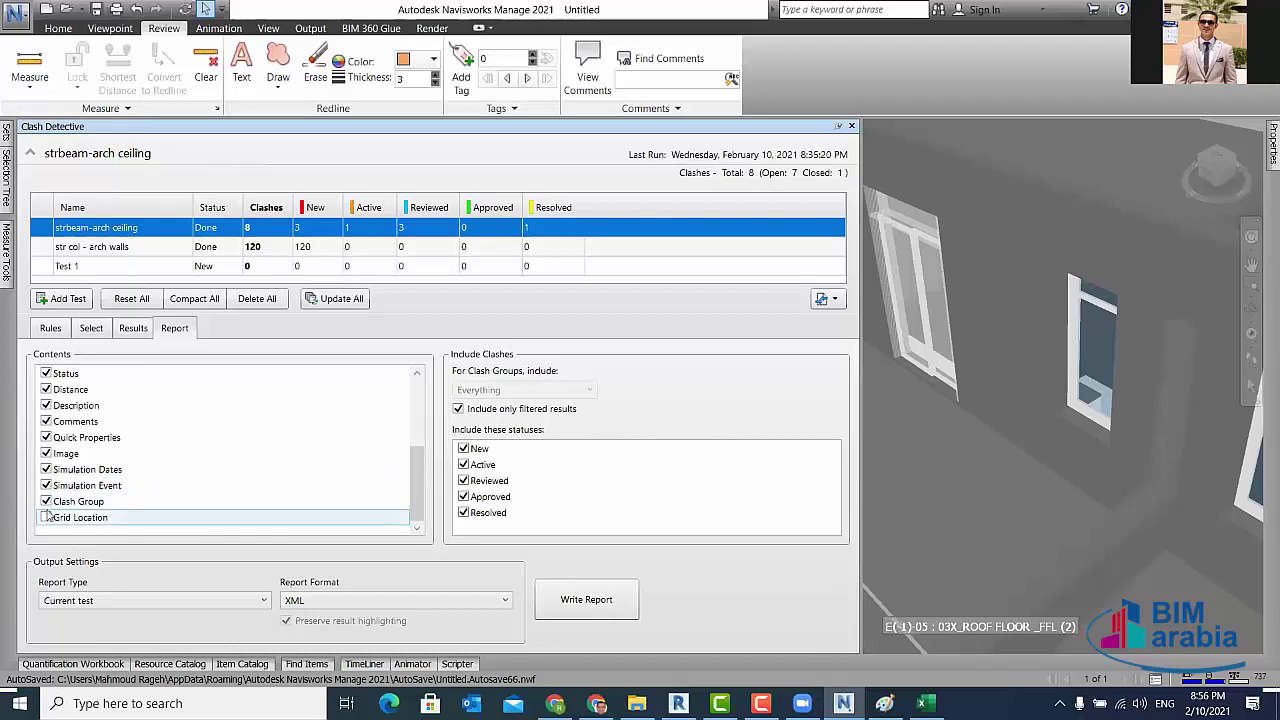
click(46, 486)
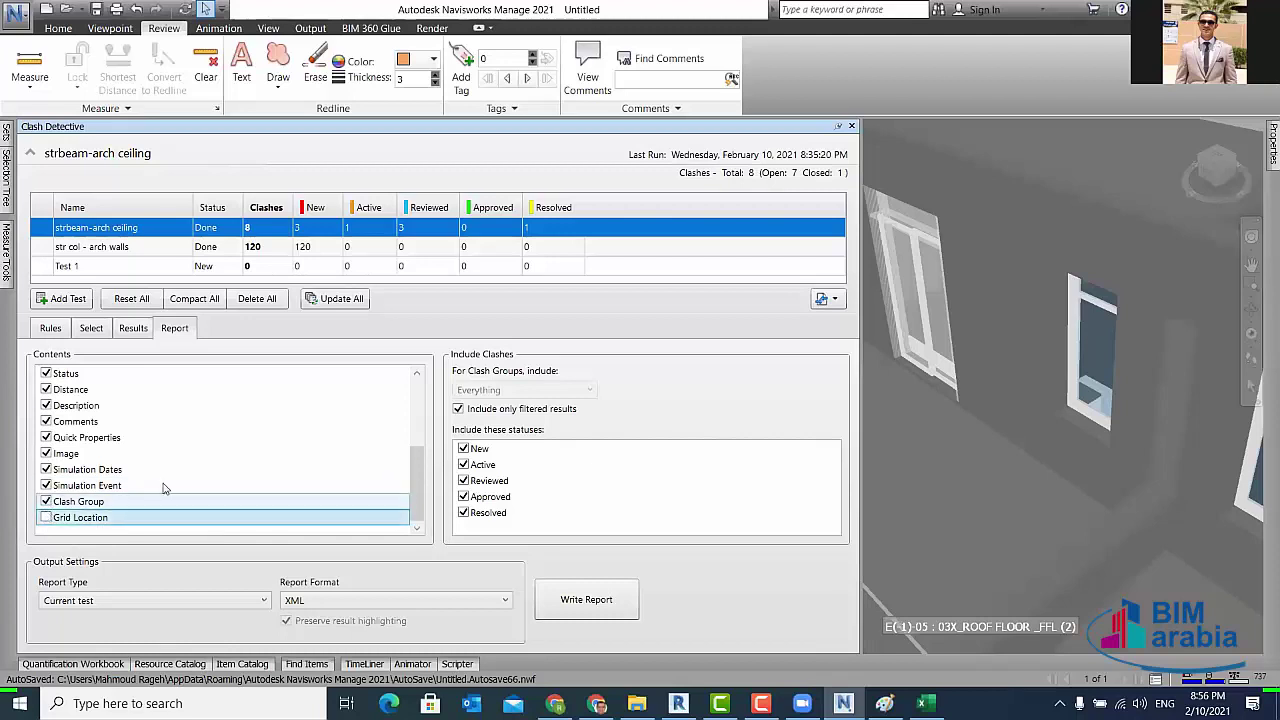
- Start writing the report as XML, check the file types, then cancel the save
click(600, 600)
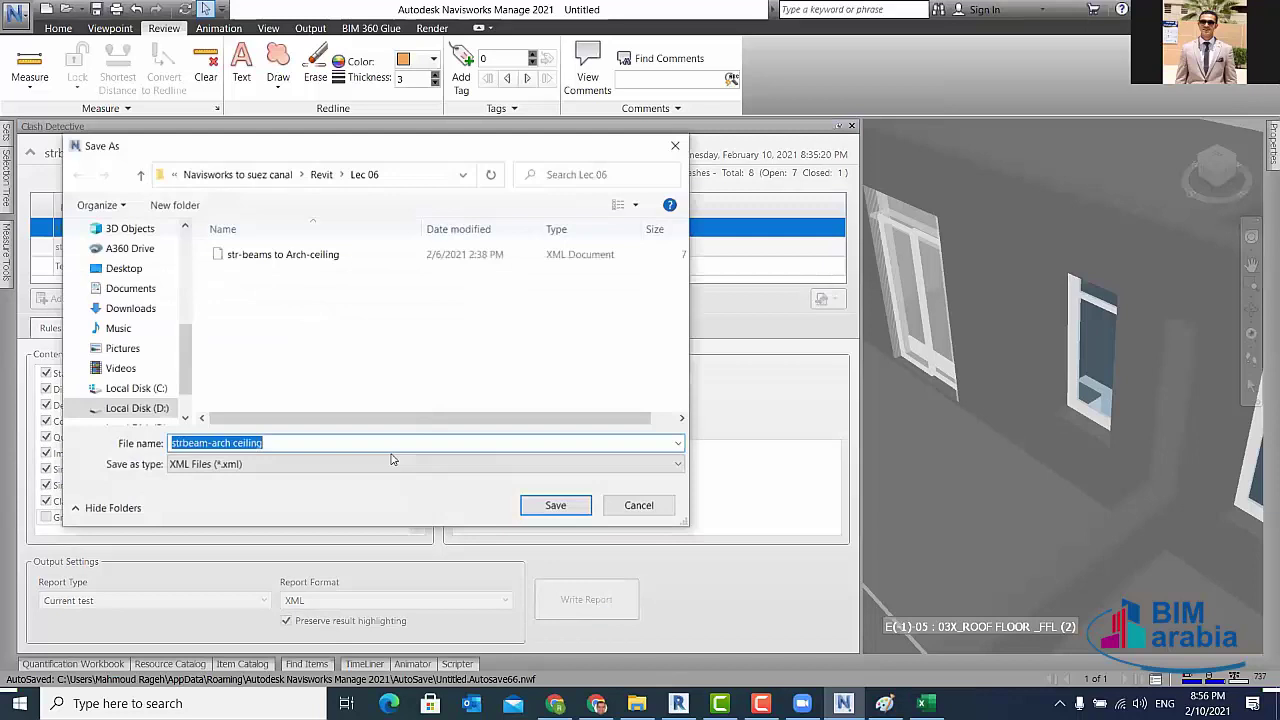
click(224, 471)
click(330, 483)
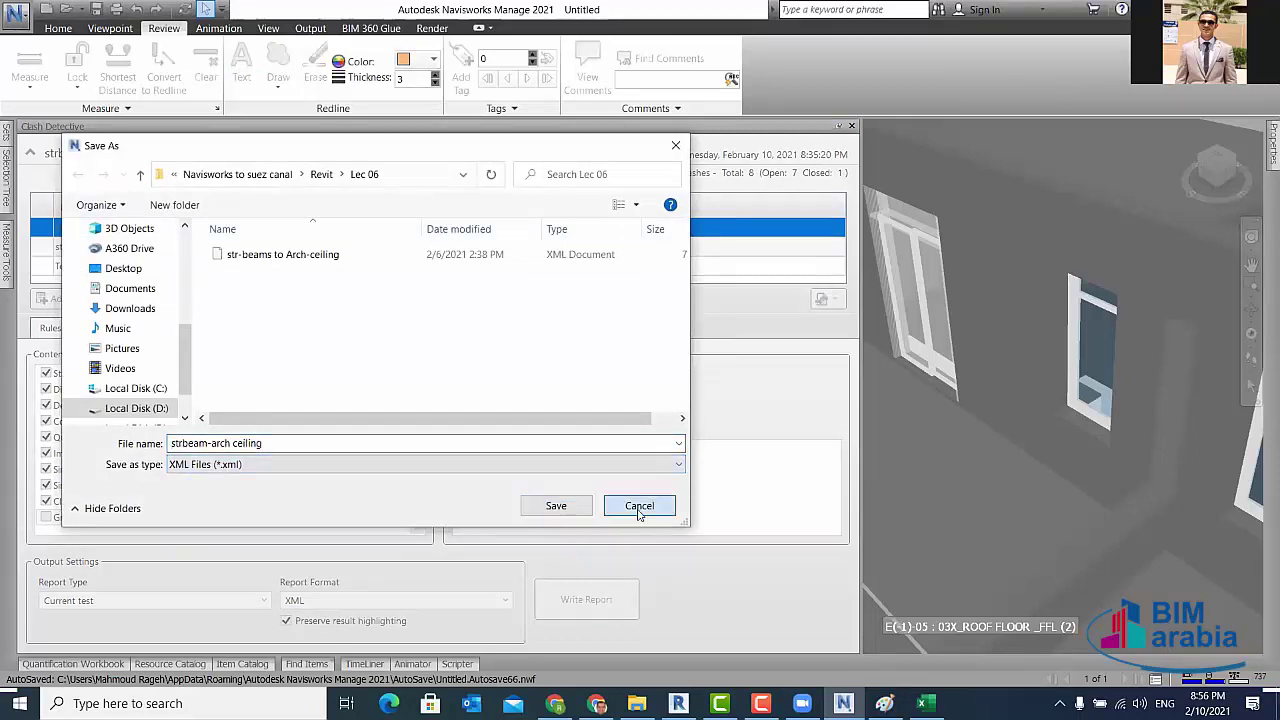
click(640, 508)
- Write the report in HTML format to Lec 06 and open the saved file
click(437, 598)
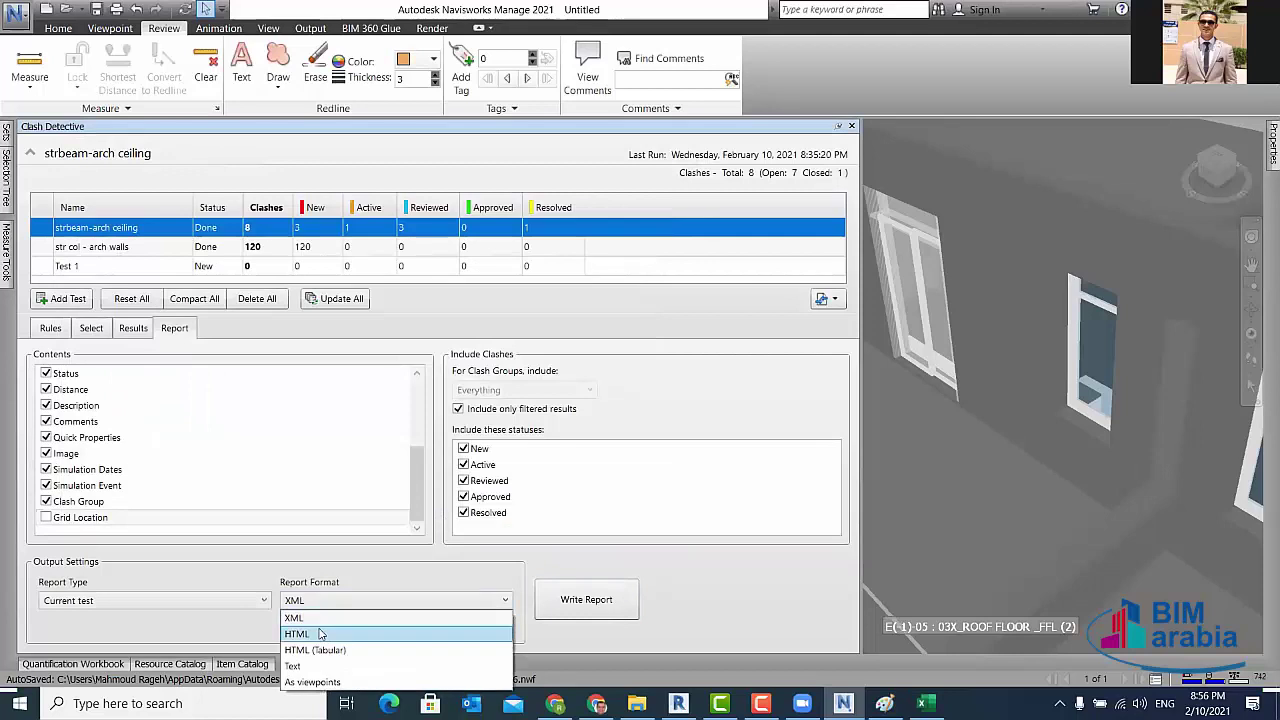
click(348, 634)
click(598, 598)
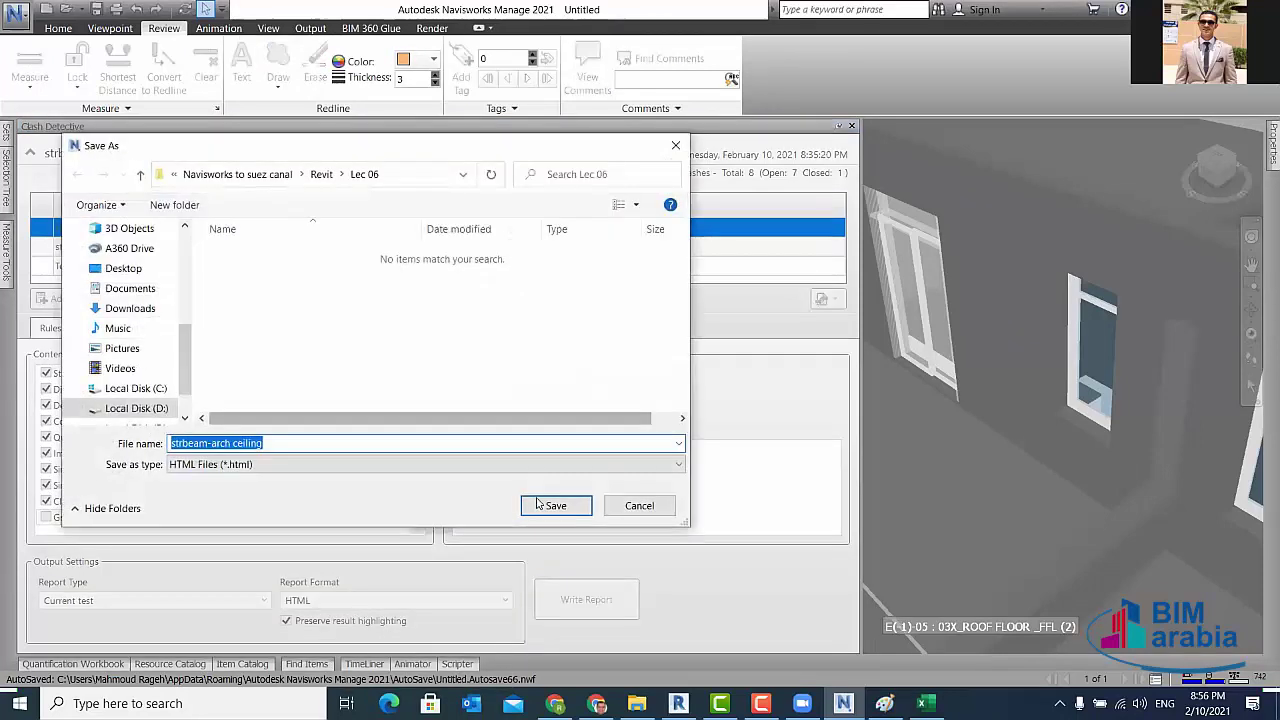
click(555, 506)
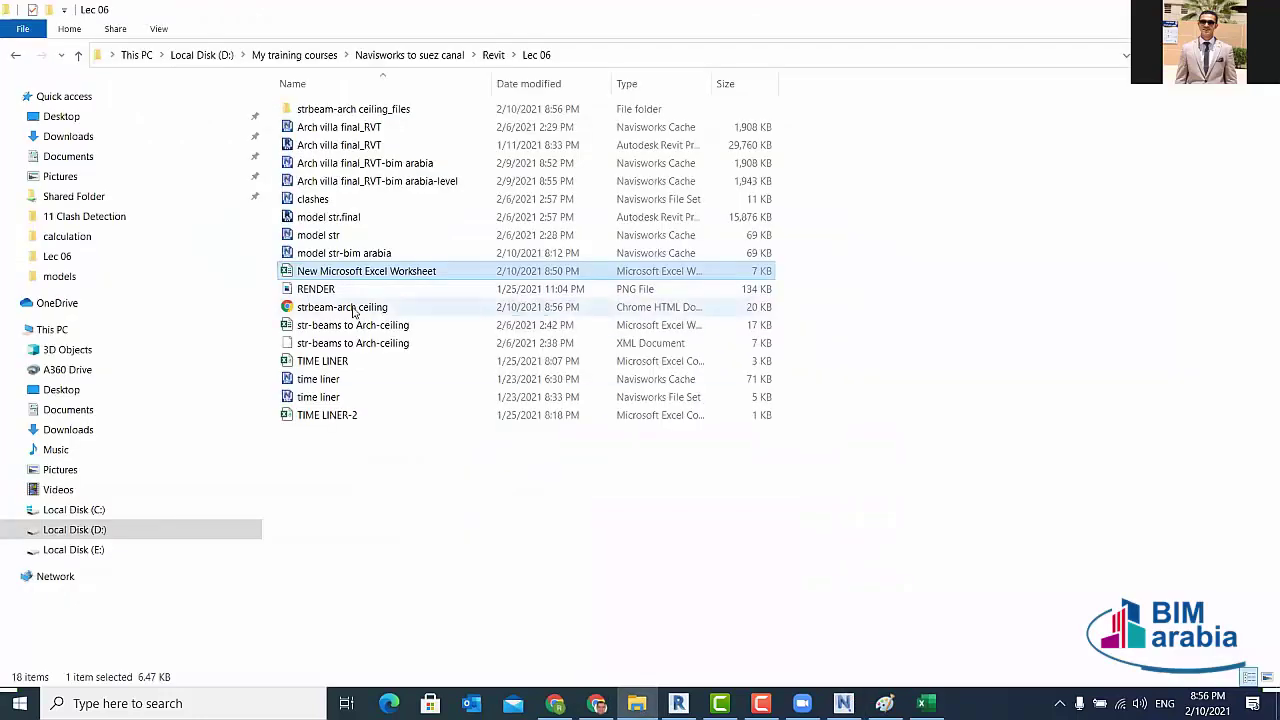
click(350, 308)
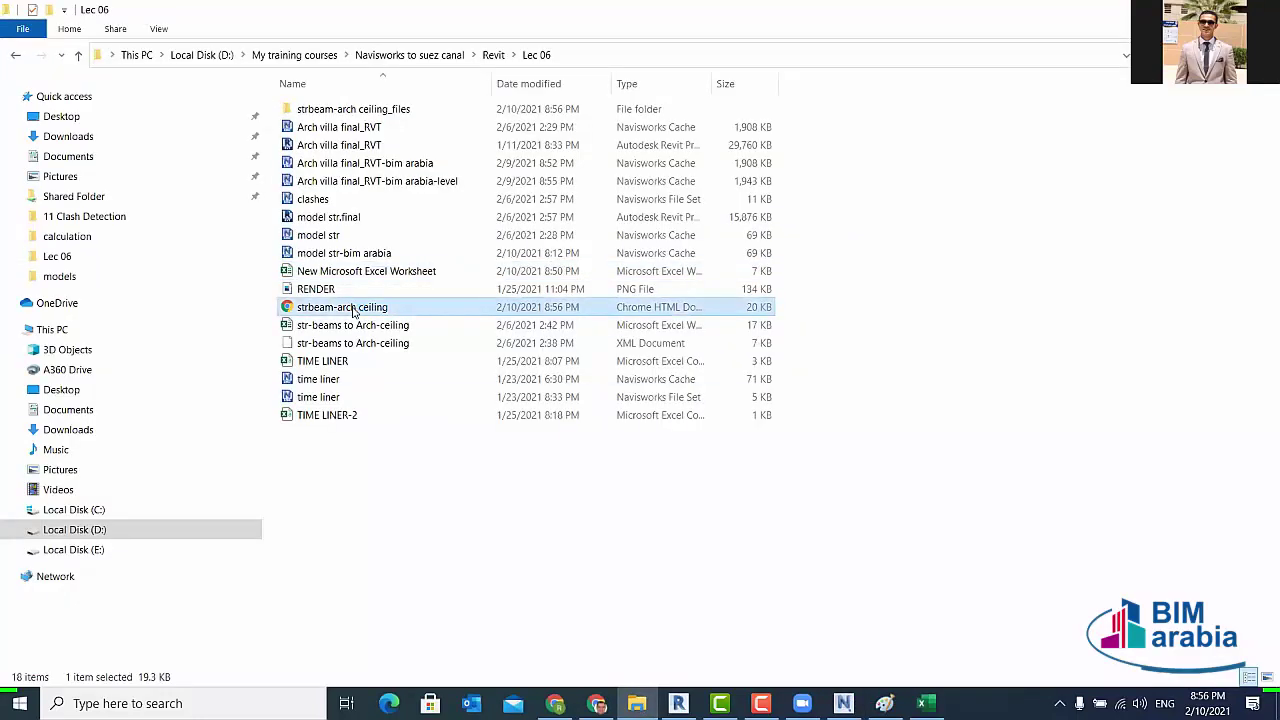
scroll(250, 381, down, 1)
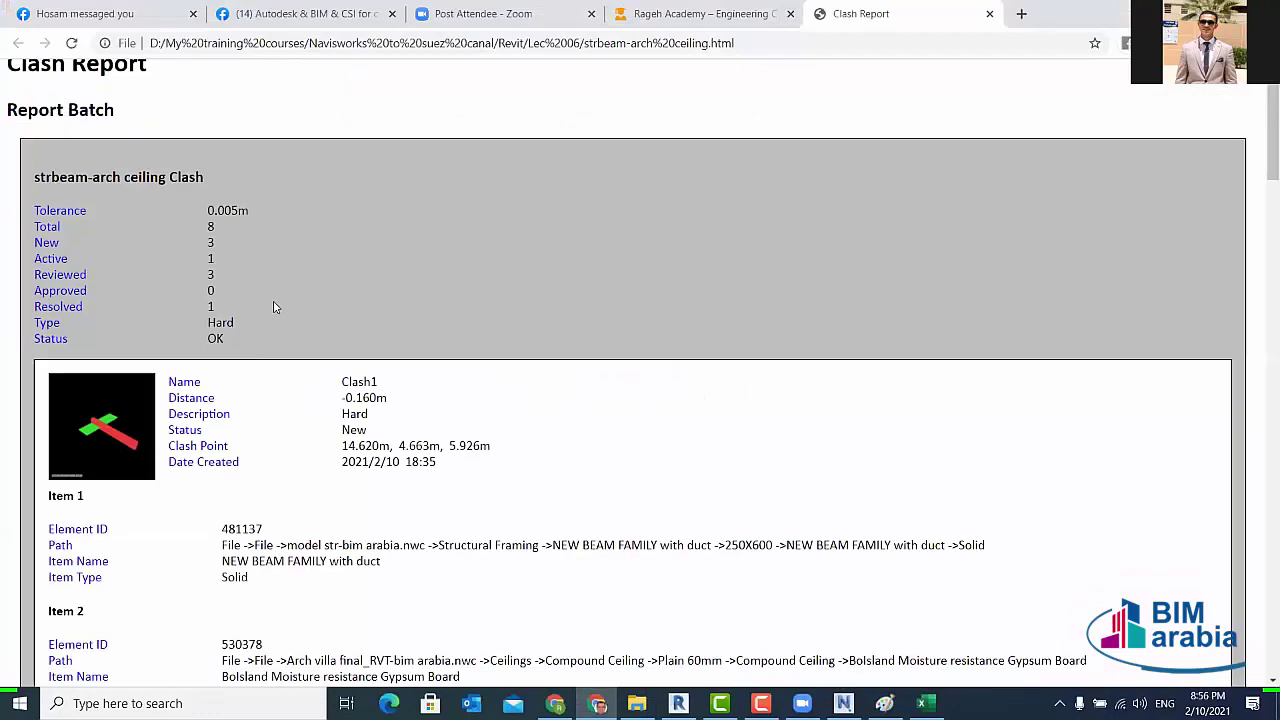
- Scroll through the clash report, select Clash1's beam Element ID 481137, and switch to Revit
scroll(275, 307, down, 2)
scroll(276, 304, down, 1)
scroll(278, 301, down, 3)
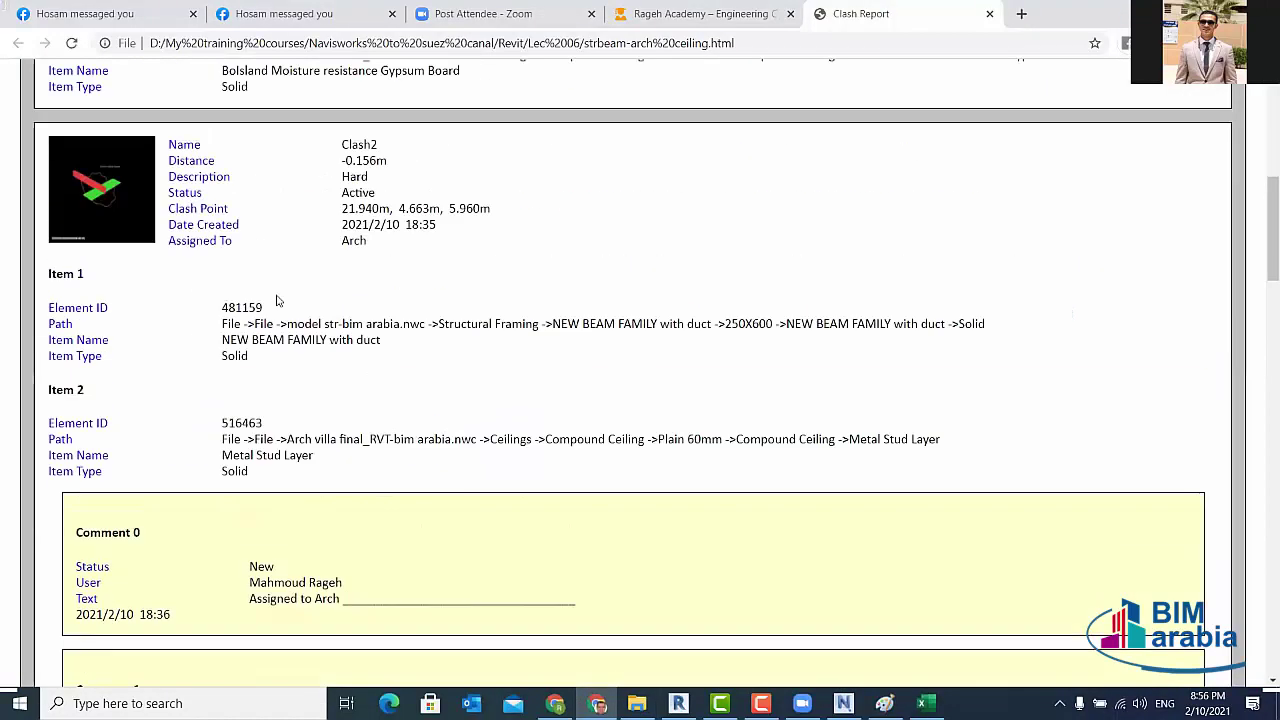
scroll(278, 301, up, 1)
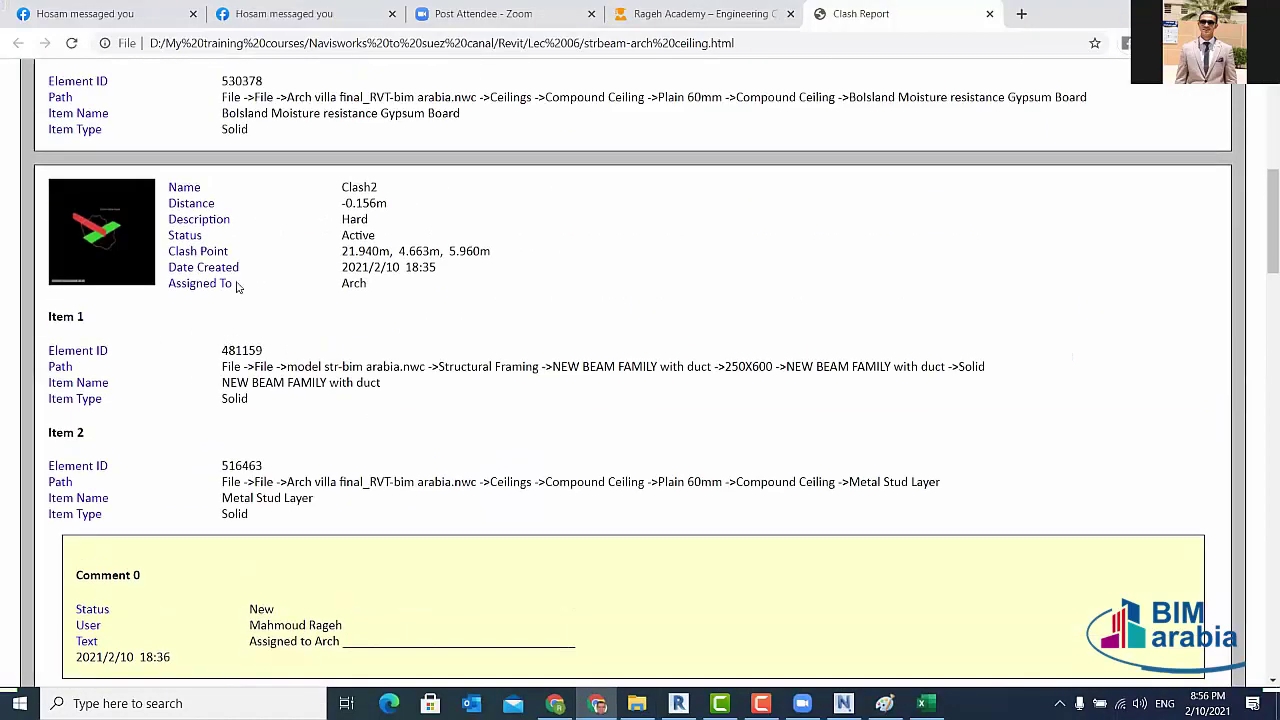
scroll(250, 230, up, 1)
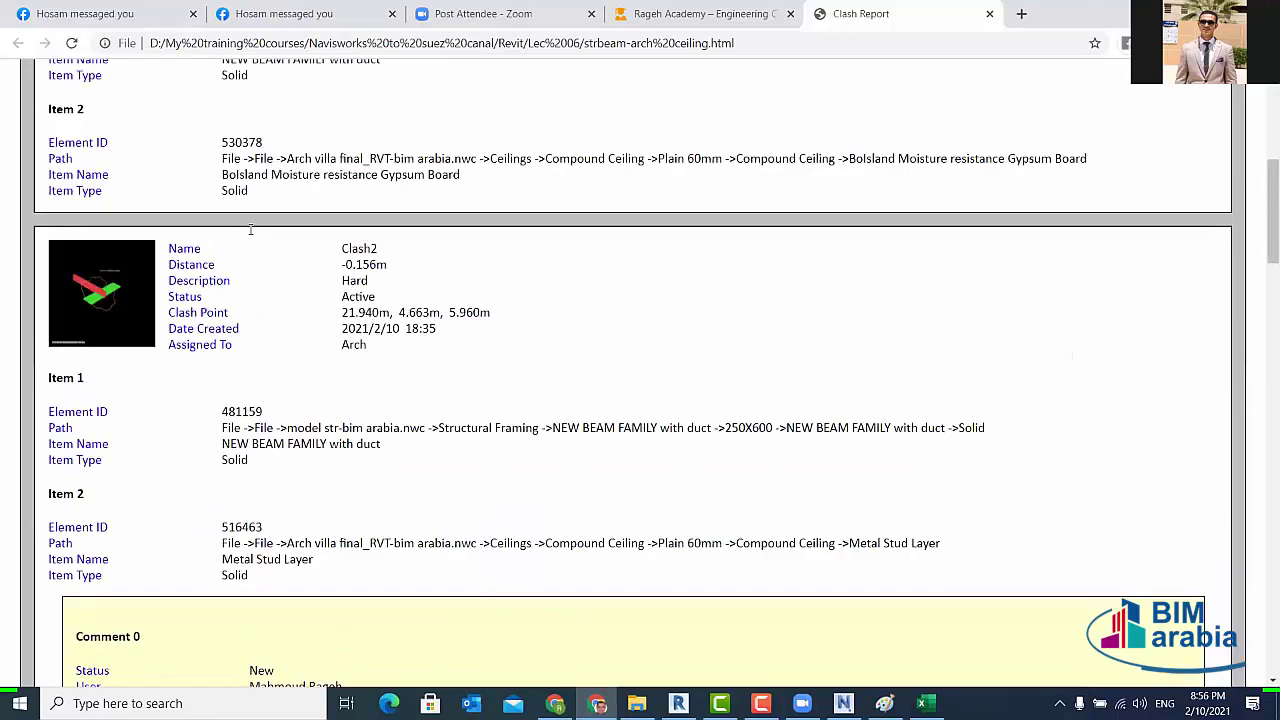
scroll(250, 230, up, 3)
scroll(286, 366, up, 3)
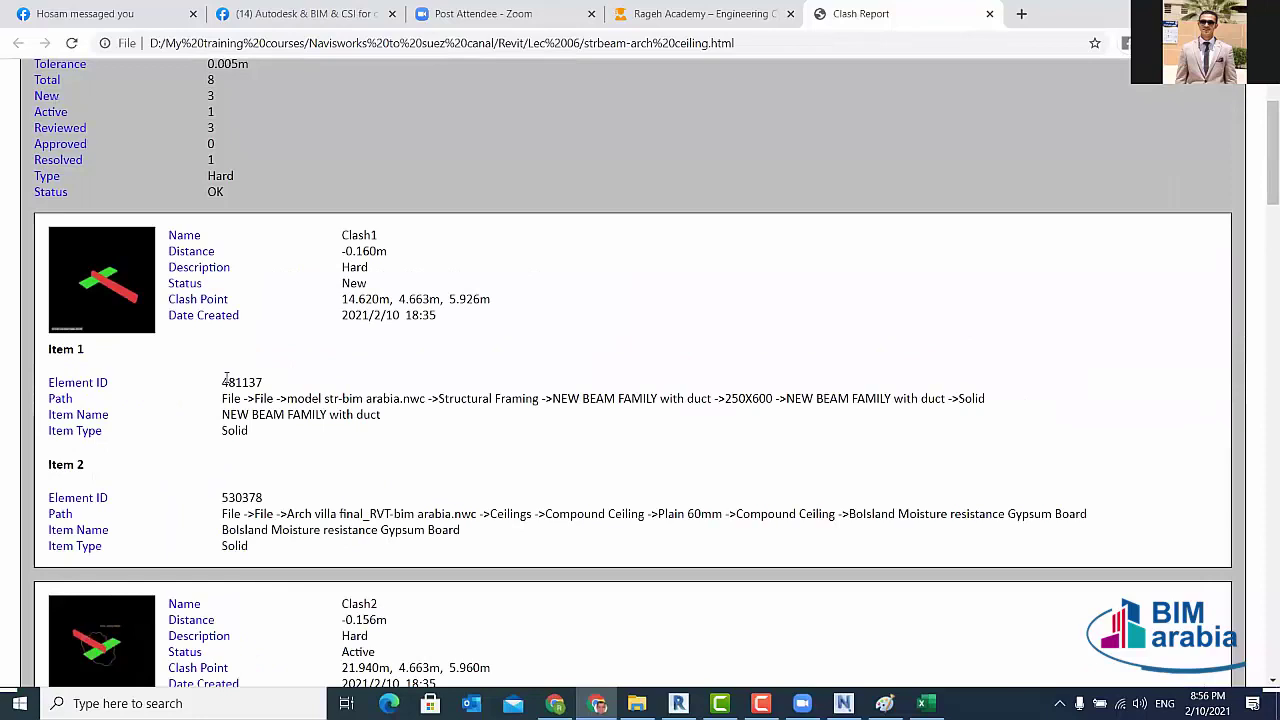
double_click(258, 379)
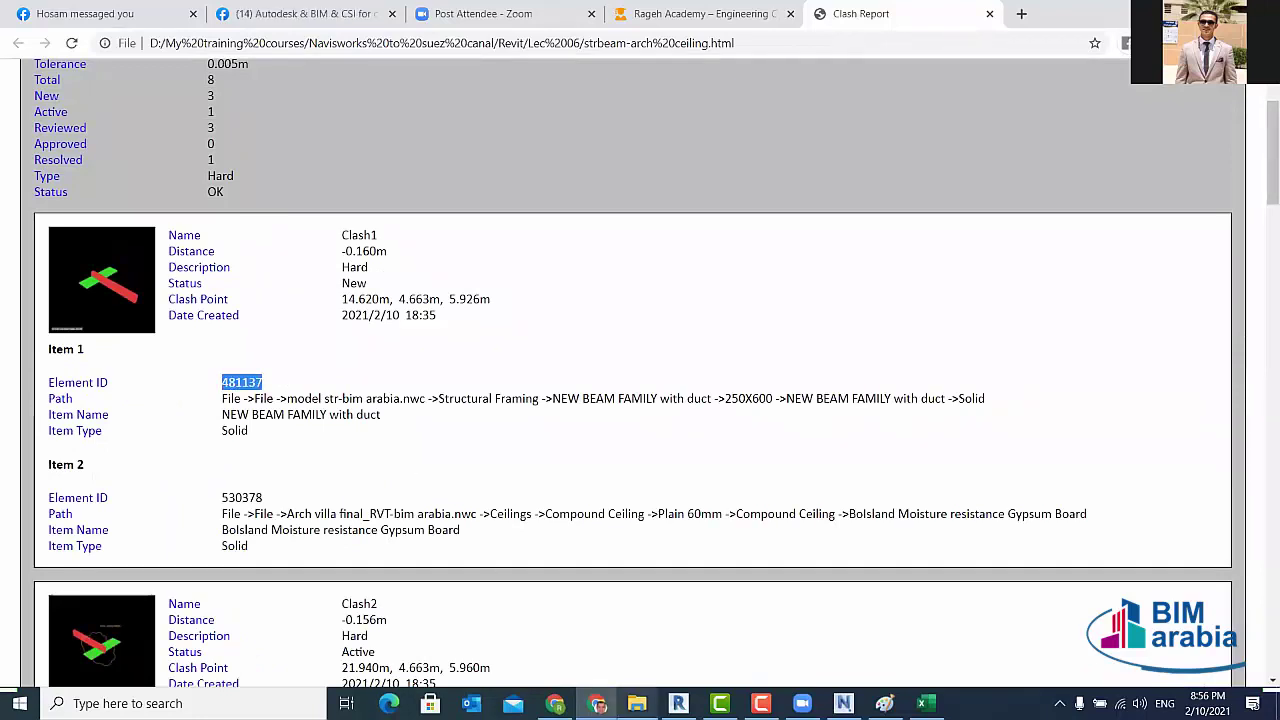
click(678, 703)
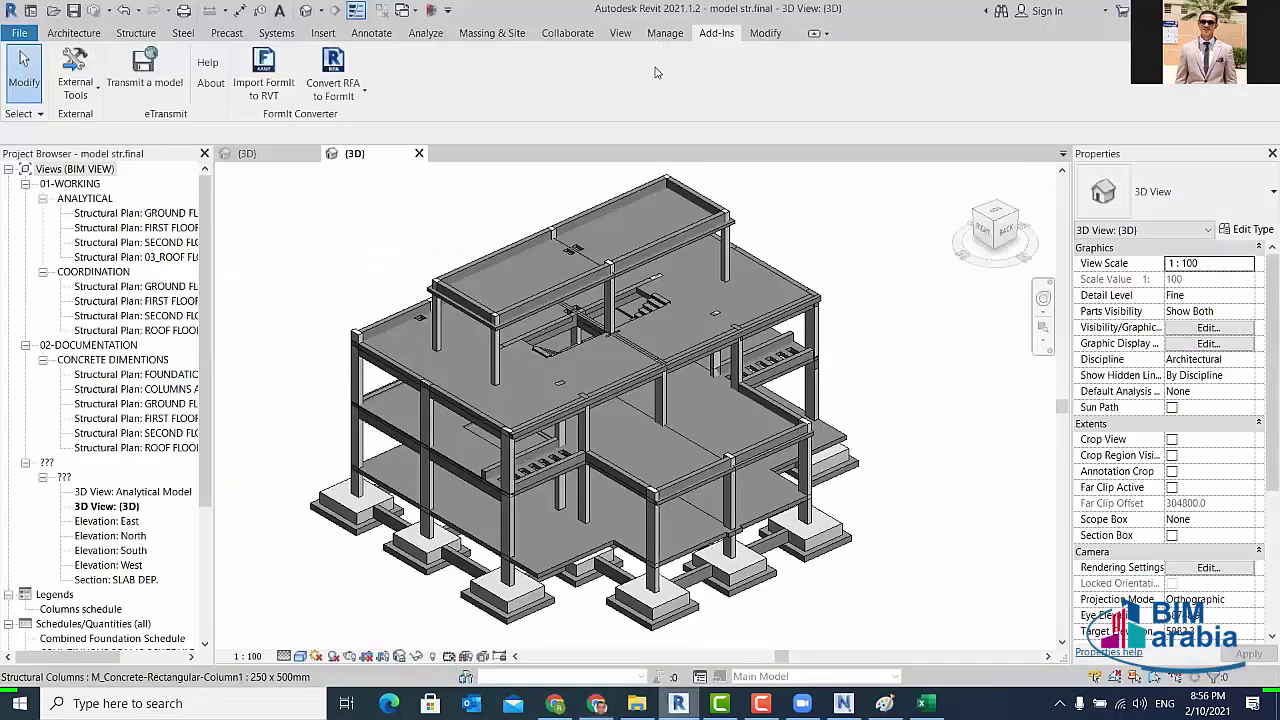
- Select element 481137 by ID in Revit and zoom out to show the beam
click(665, 33)
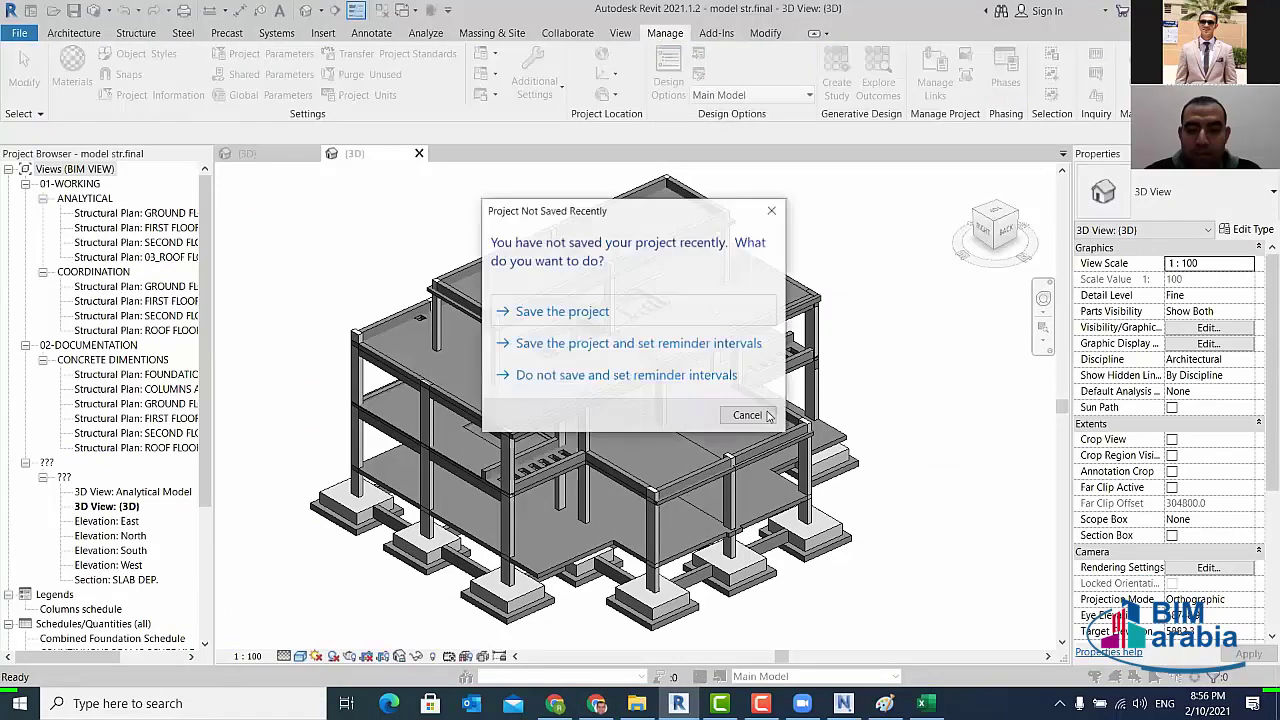
click(747, 415)
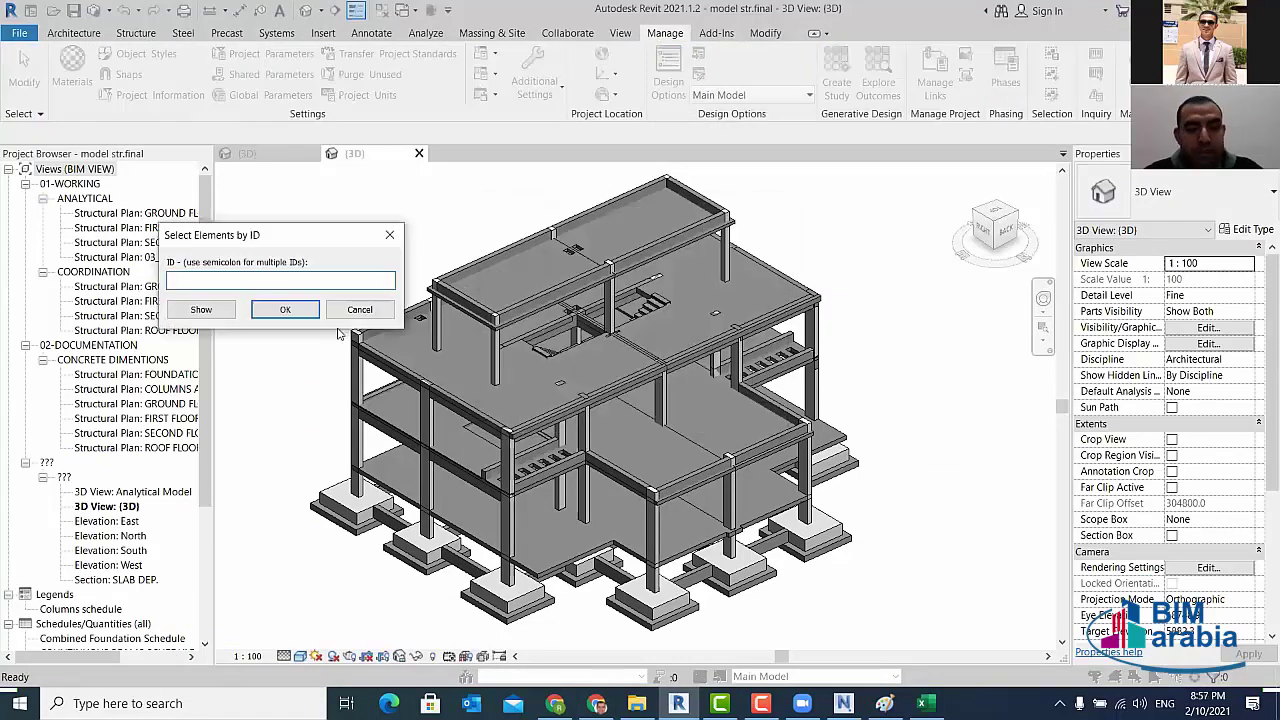
text(481137)
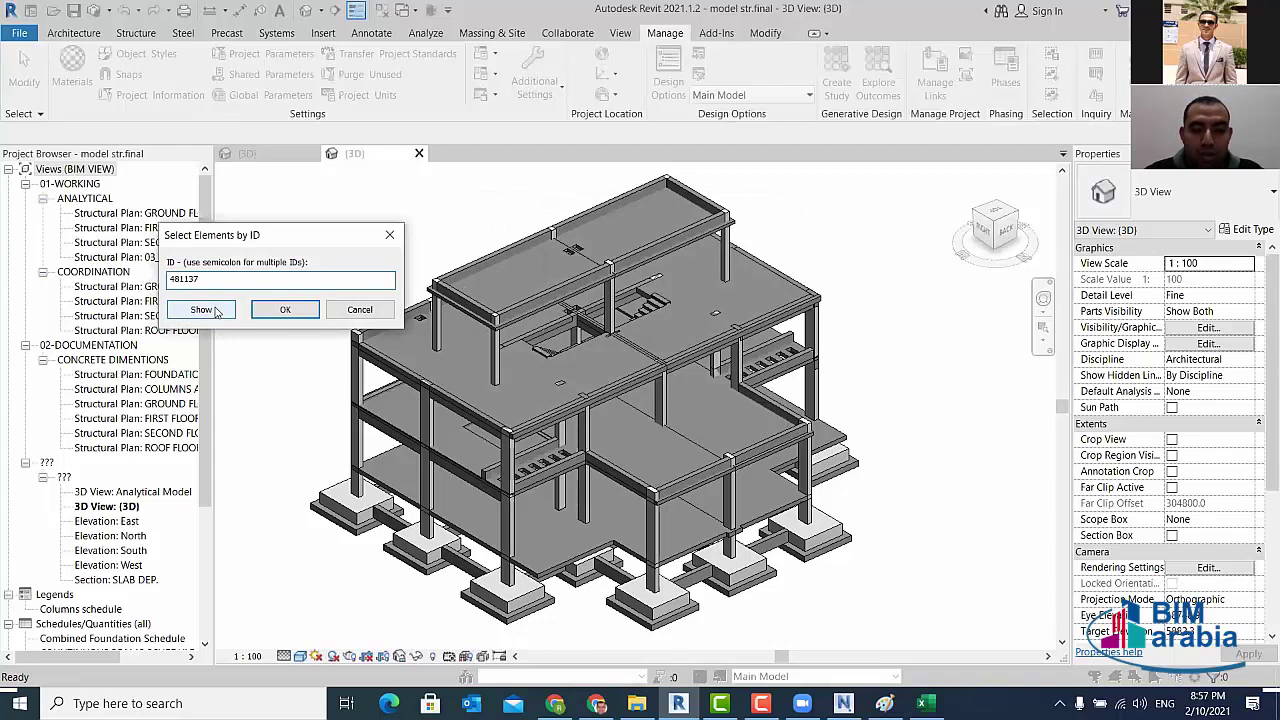
click(215, 311)
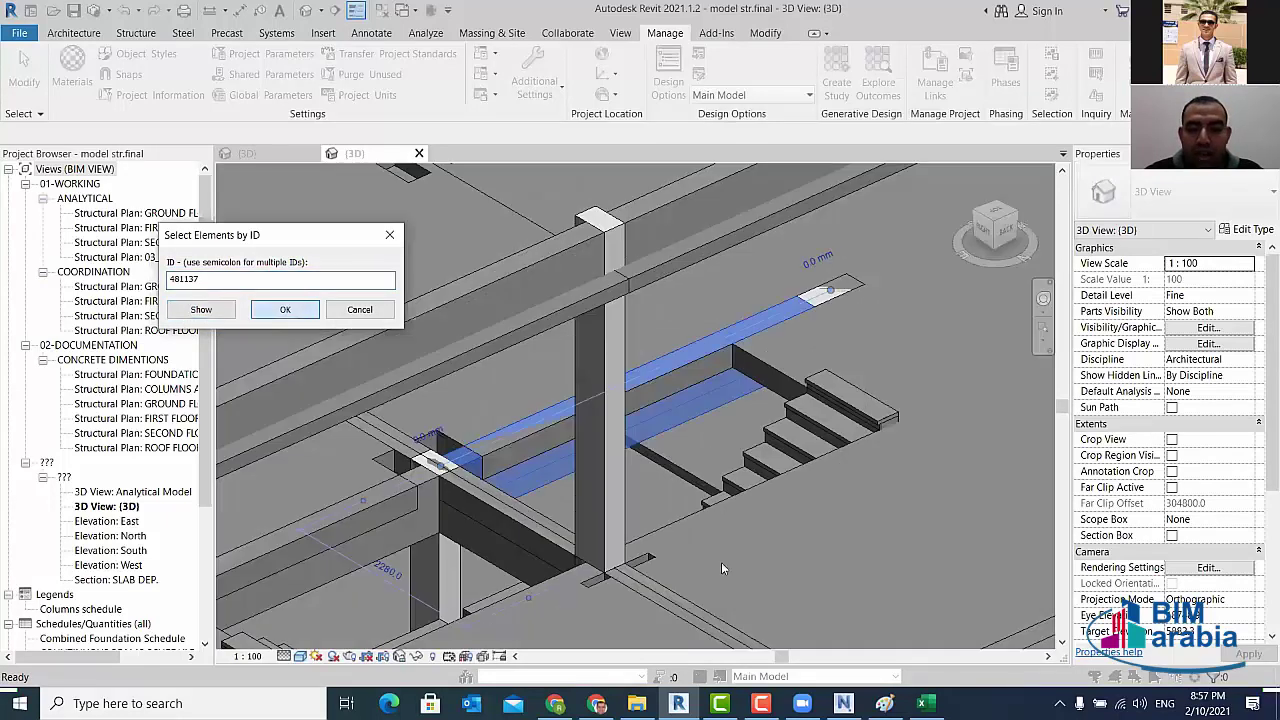
key(Escape)
scroll(650, 390, down, 3)
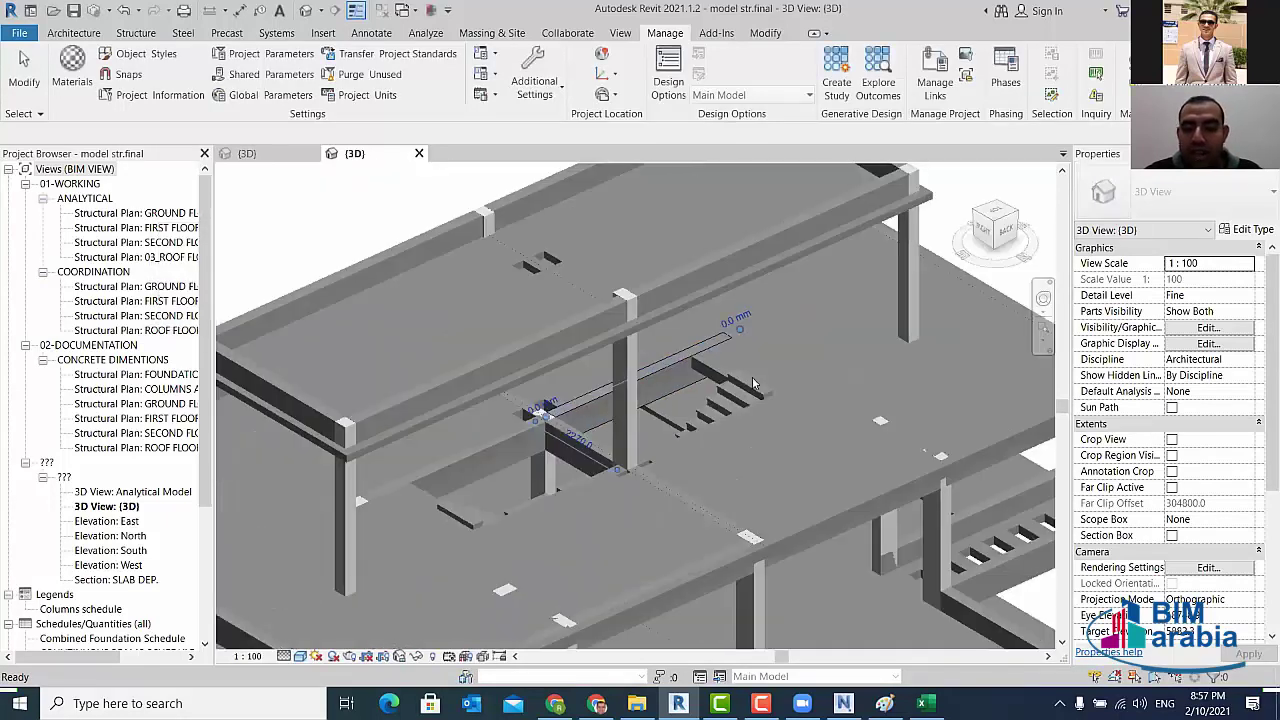
scroll(442, 470, down, 3)
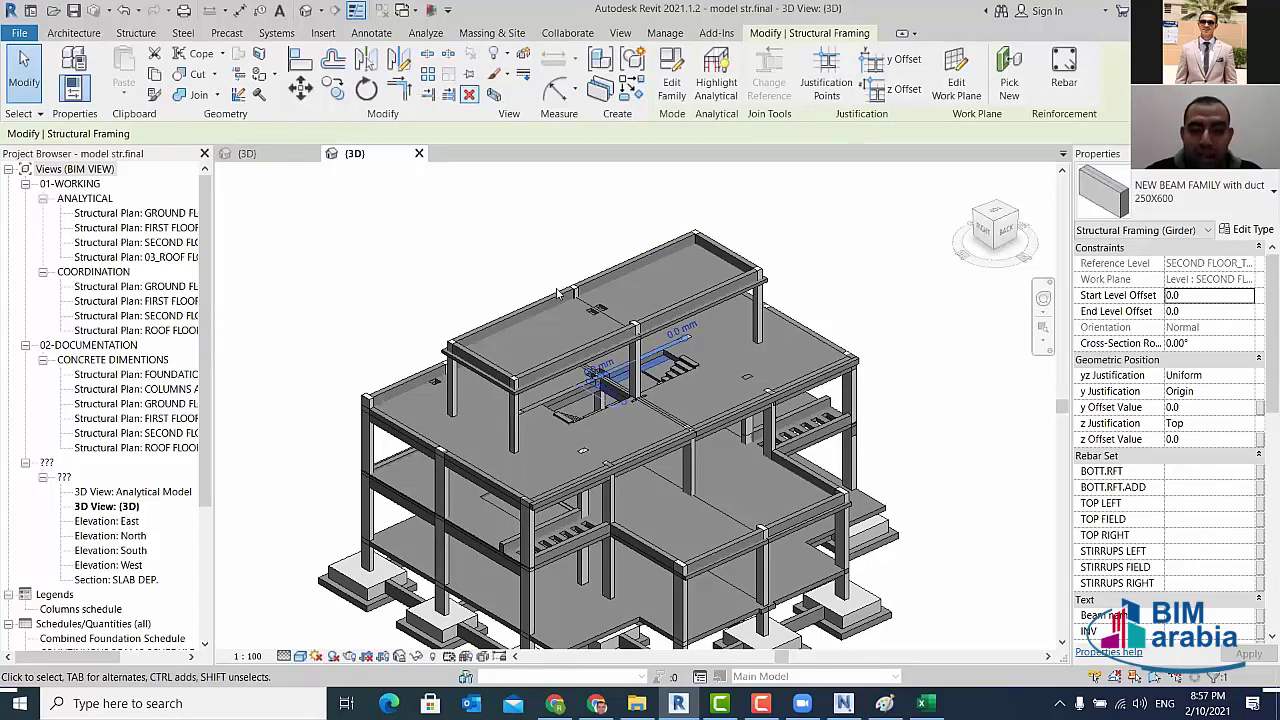
- Section-box the 3D view around the beam with BX and orbit to inspect it
key(b)
key(x)
scroll(573, 302, down, 2)
click(573, 302)
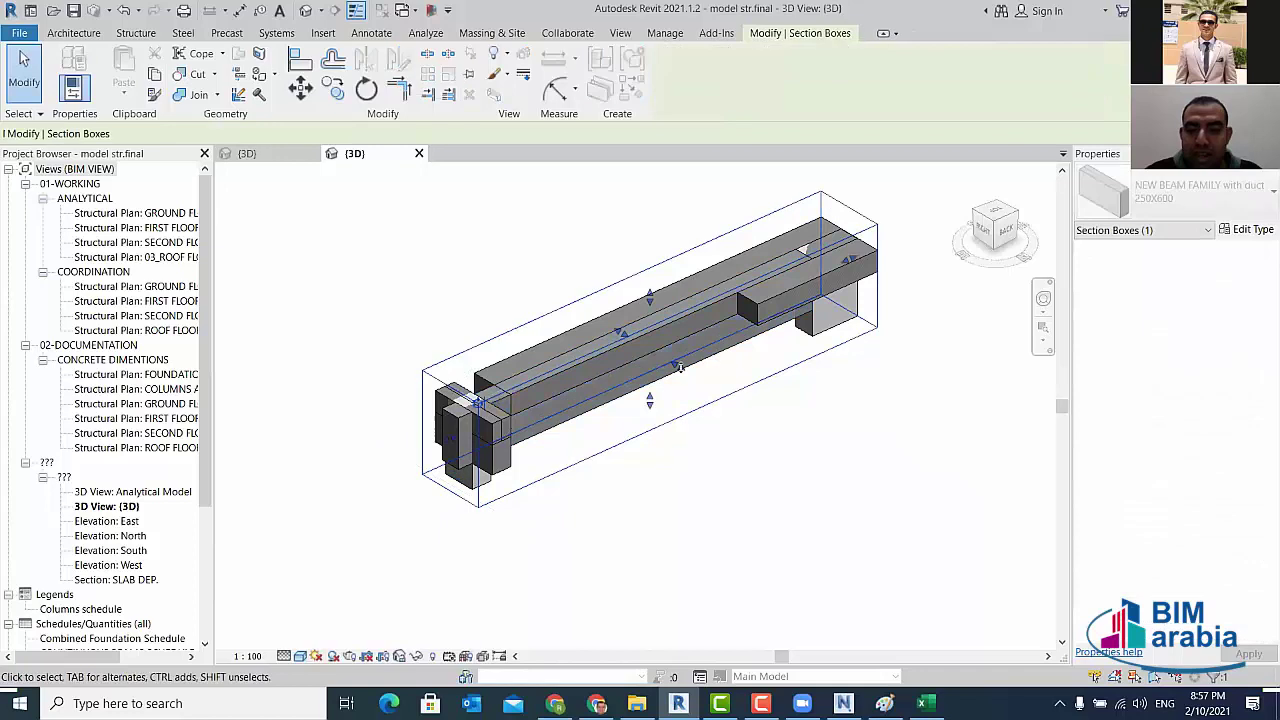
shift+middle_drag(705, 387, 616, 388)
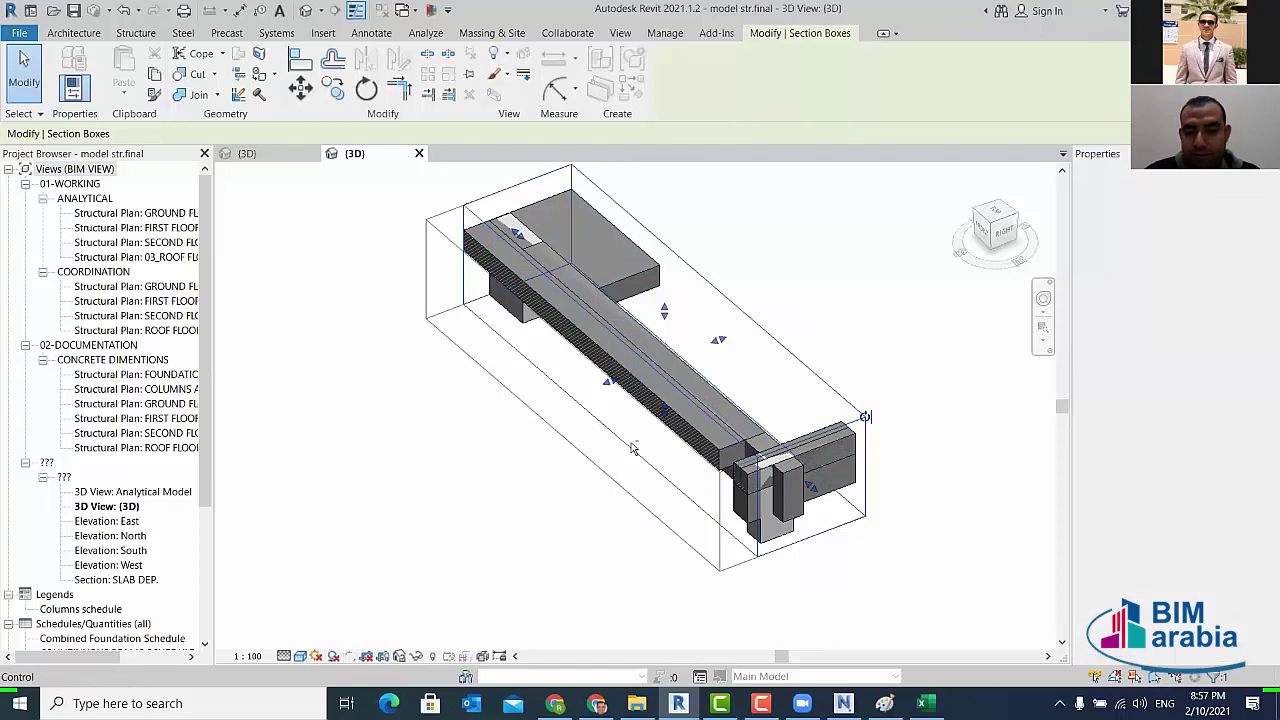
shift+middle_drag(626, 446, 645, 450)
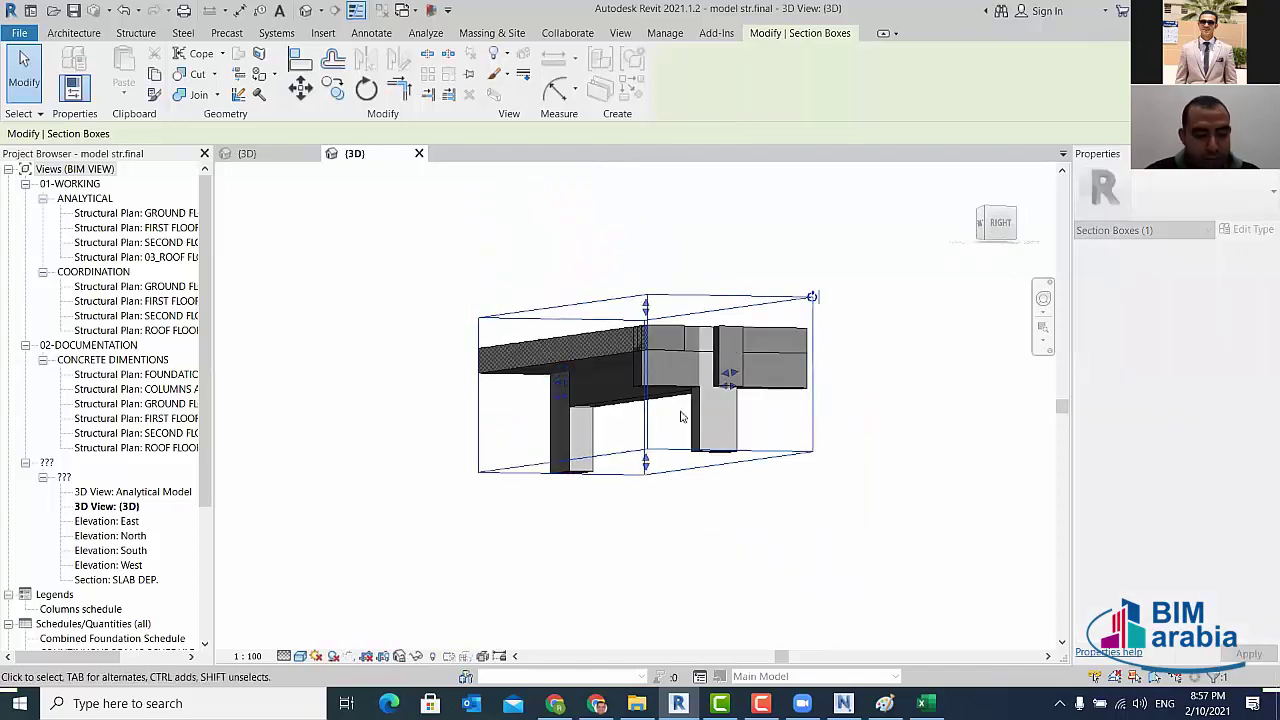
mouse_move(583, 517)
shift+middle_down()
mouse_move(466, 510)
mouse_move(466, 523)
mouse_move(534, 257)
shift+middle_up()
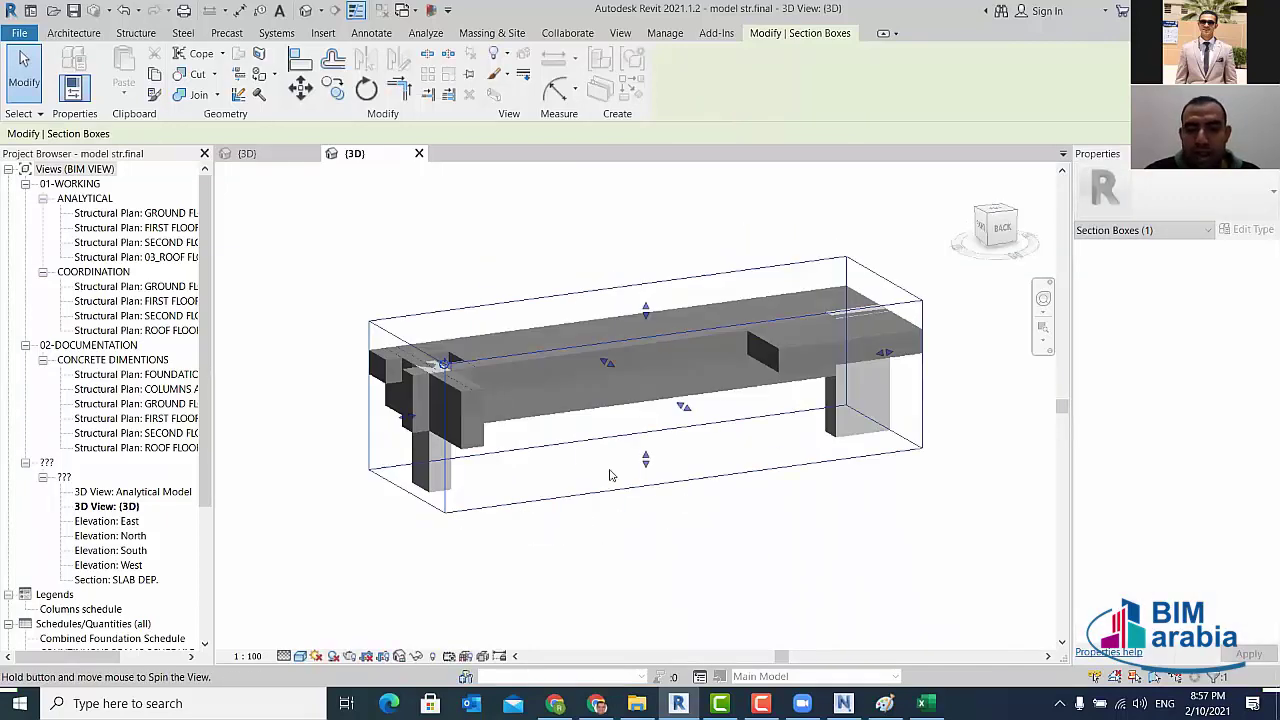
key(Escape)
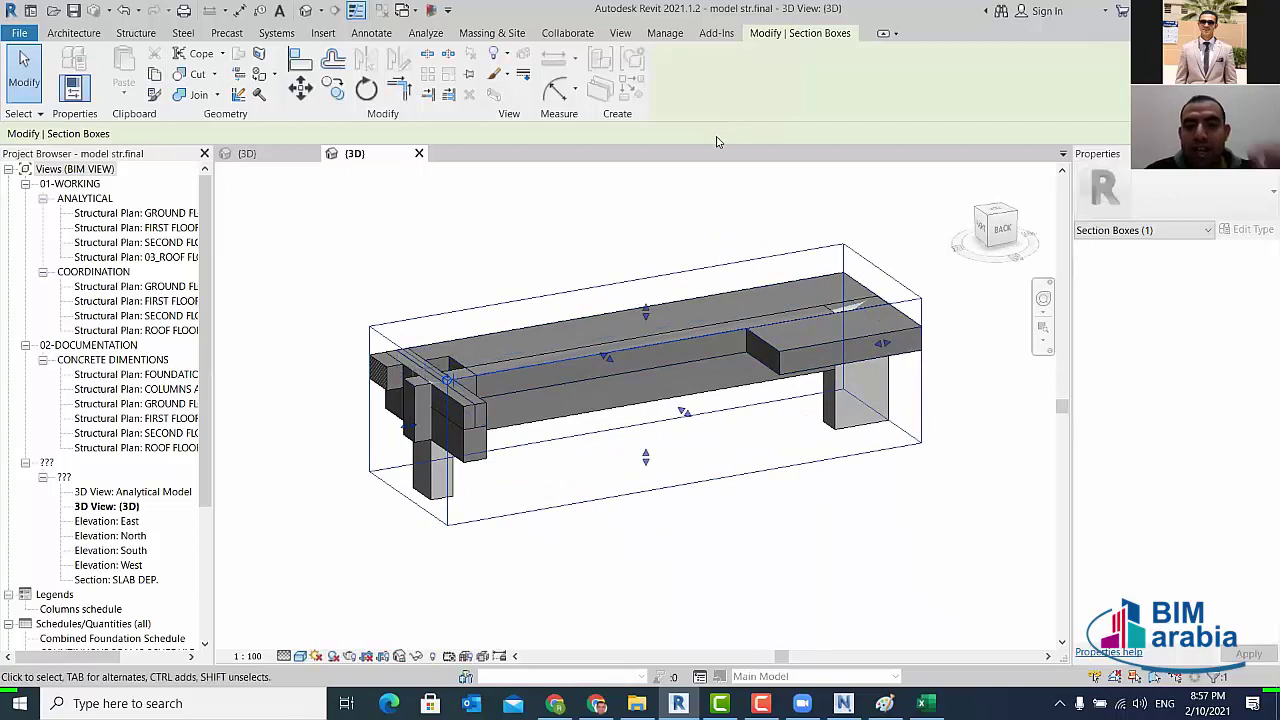
click(665, 33)
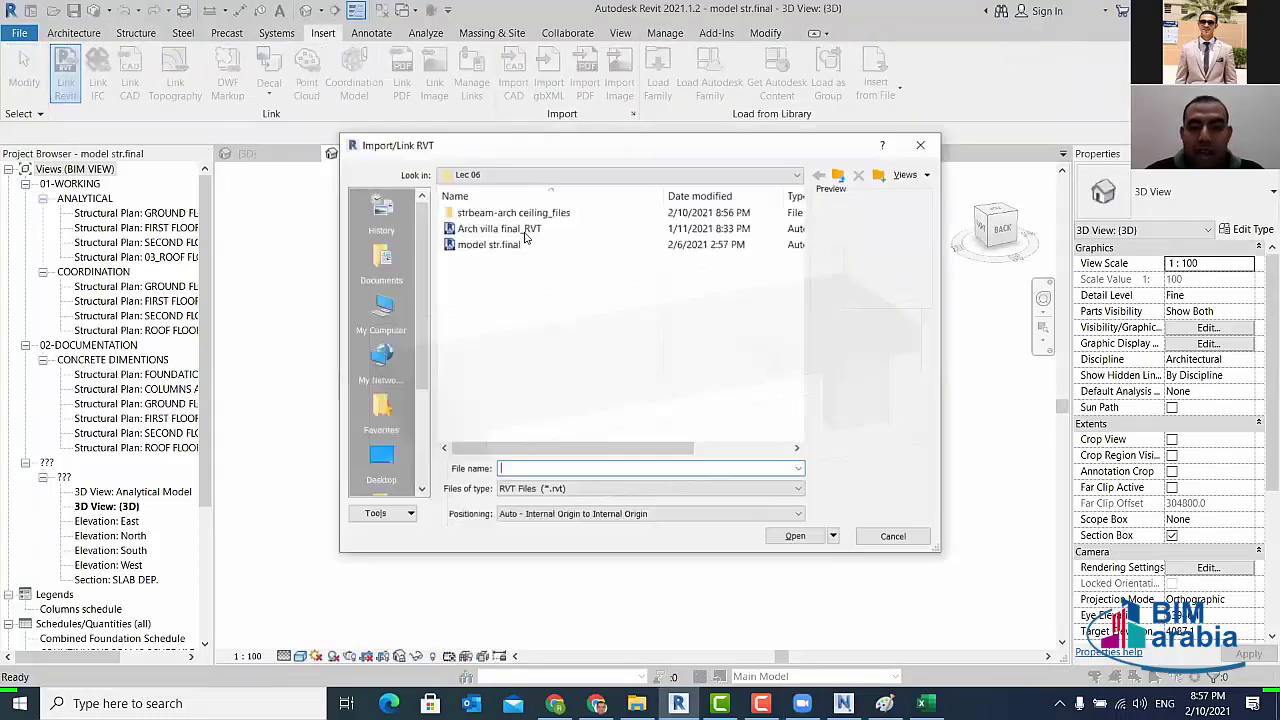
- Link Arch villa final_RVT.rvt, dismissing the reload warning and opening it again
click(797, 537)
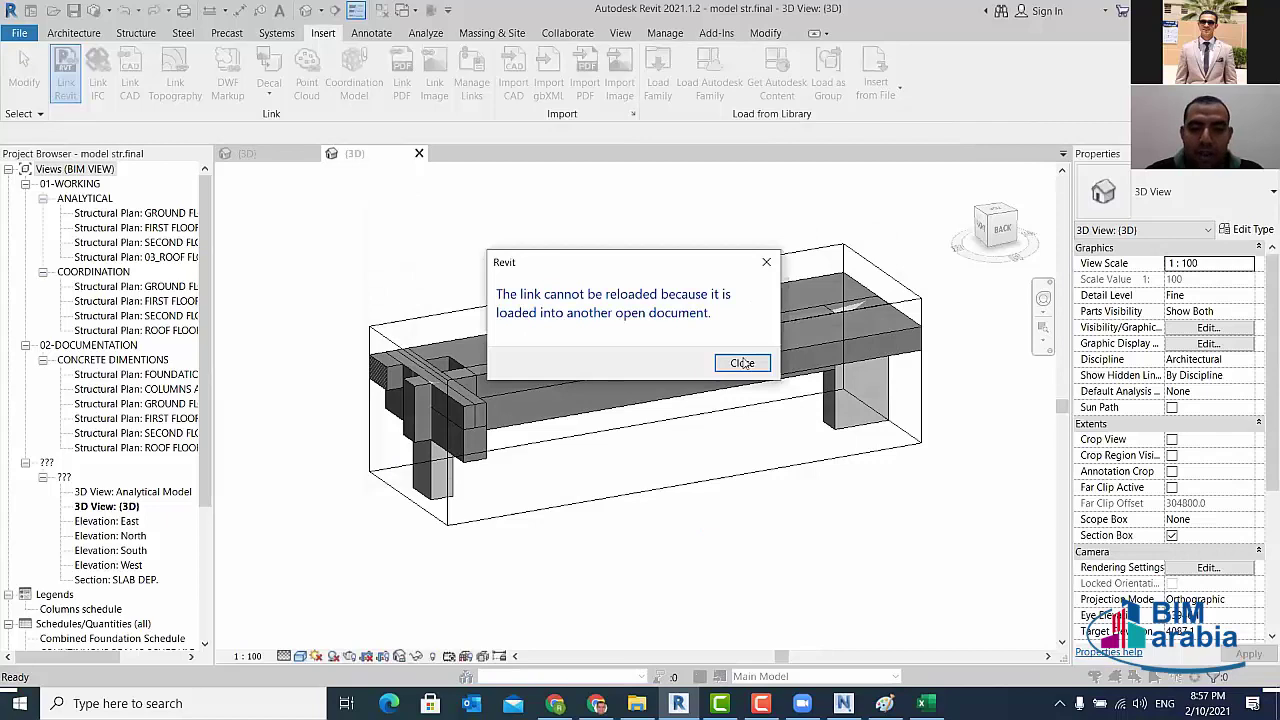
key(Escape)
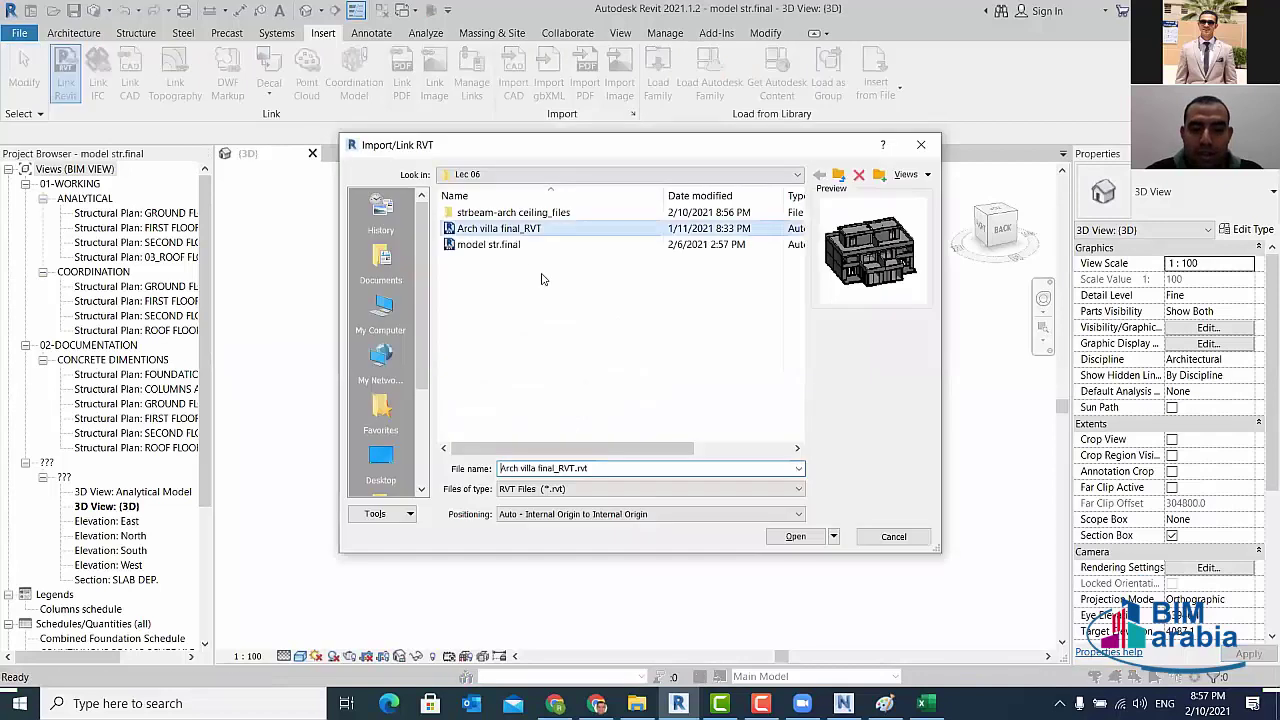
click(797, 538)
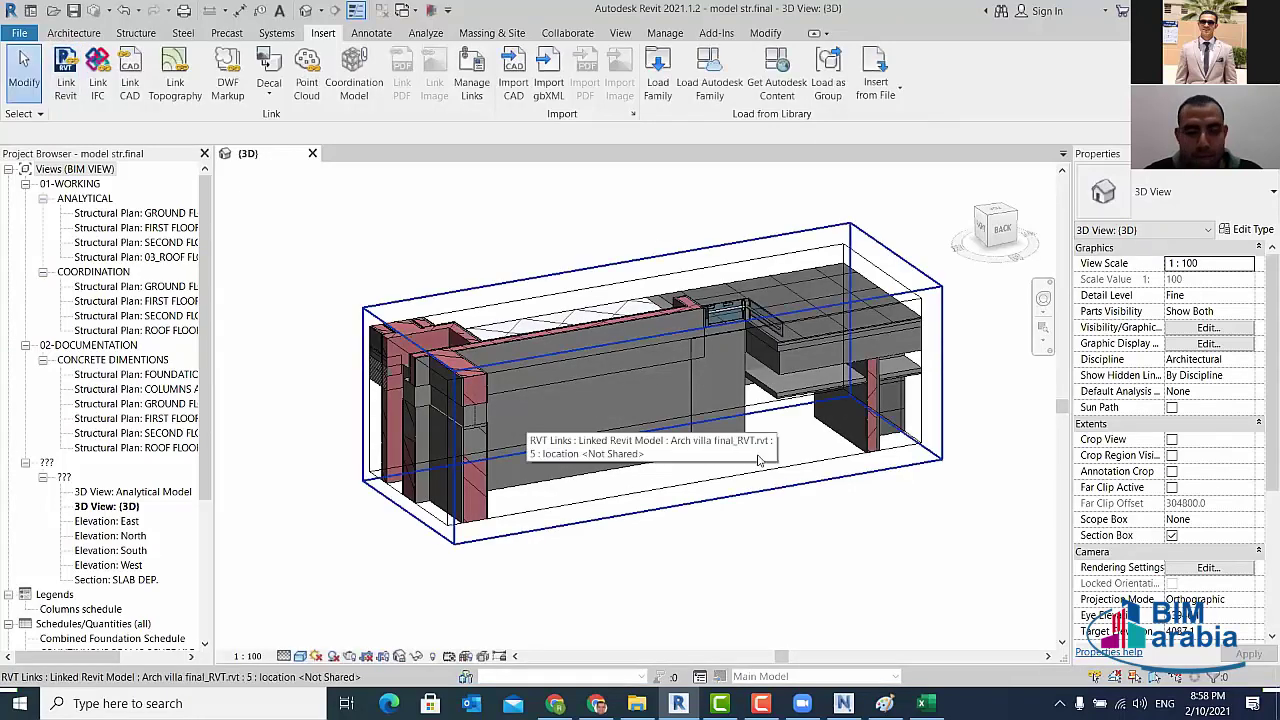
- Orbit and zoom around the selected duct beam to see it cut into the linked ceiling
mouse_move(770, 472)
shift+middle_down()
mouse_move(285, 438)
mouse_move(440, 432)
shift+middle_up()
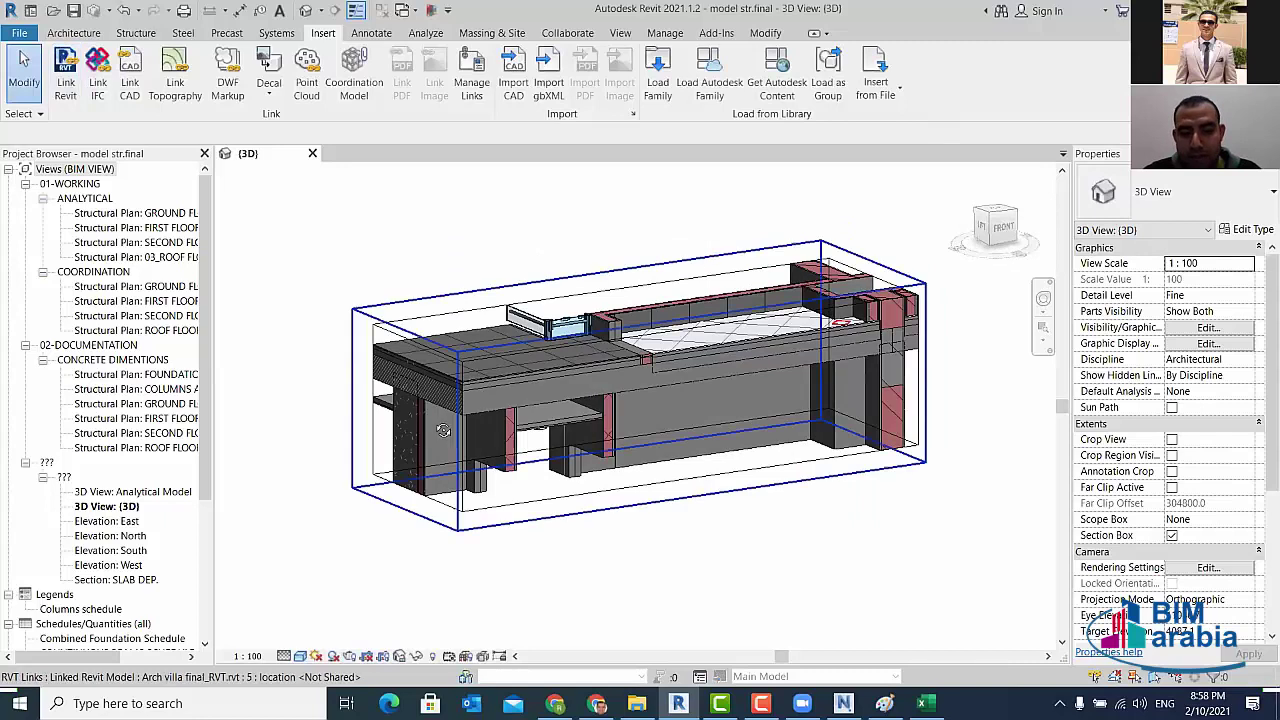
shift+middle_drag(550, 425, 550, 440)
scroll(550, 500, up, 5)
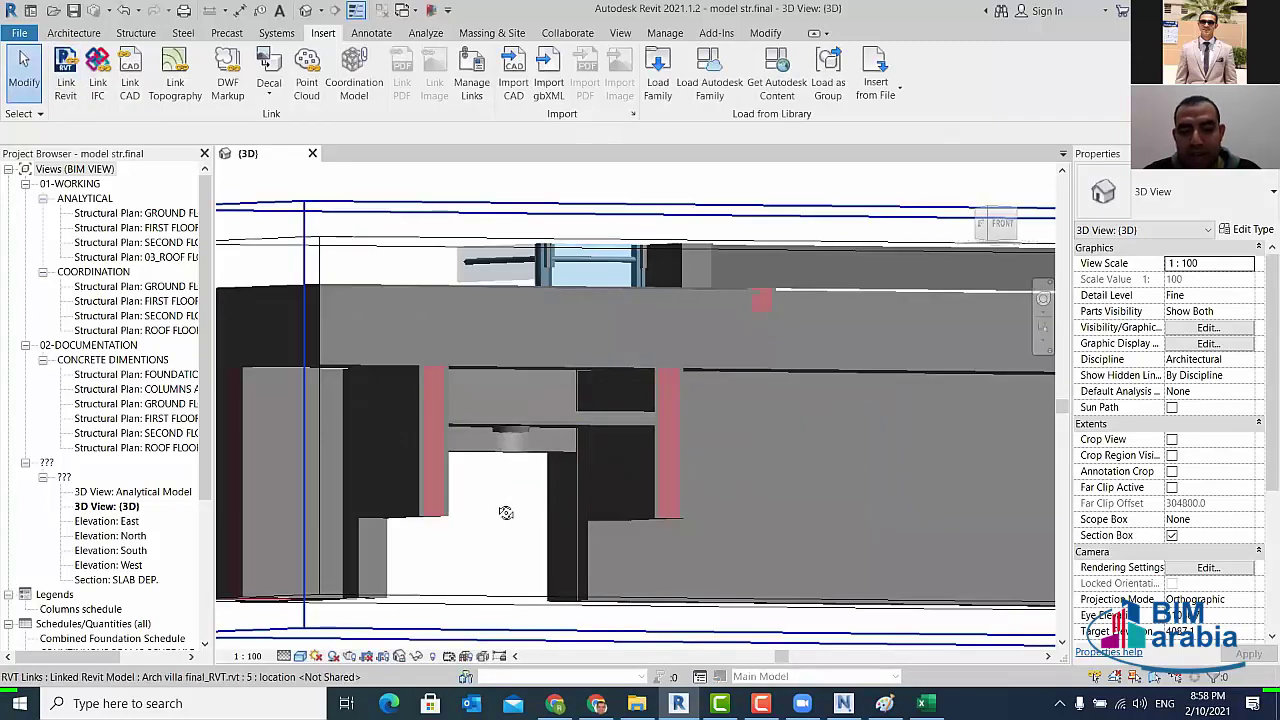
shift+middle_drag(506, 512, 484, 395)
click(470, 445)
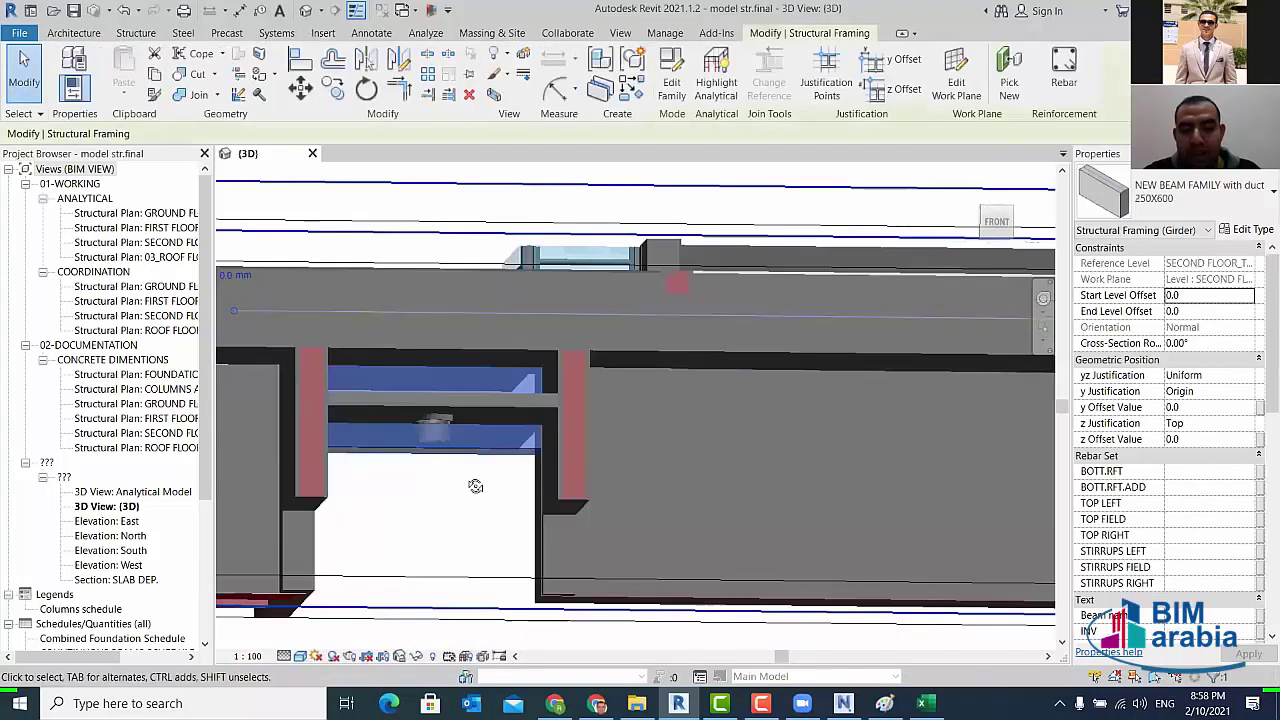
shift+middle_drag(475, 486, 484, 558)
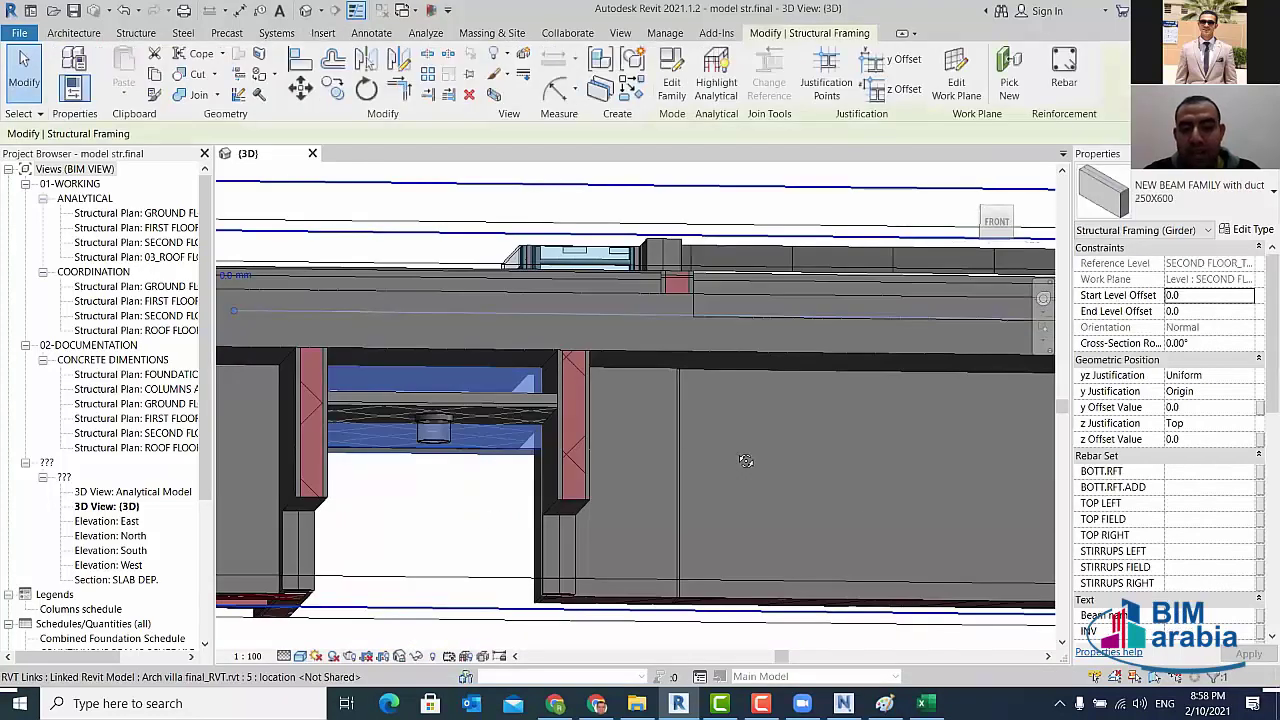
mouse_move(774, 541)
shift+middle_down()
mouse_move(490, 508)
mouse_move(457, 531)
mouse_move(510, 468)
shift+middle_up()
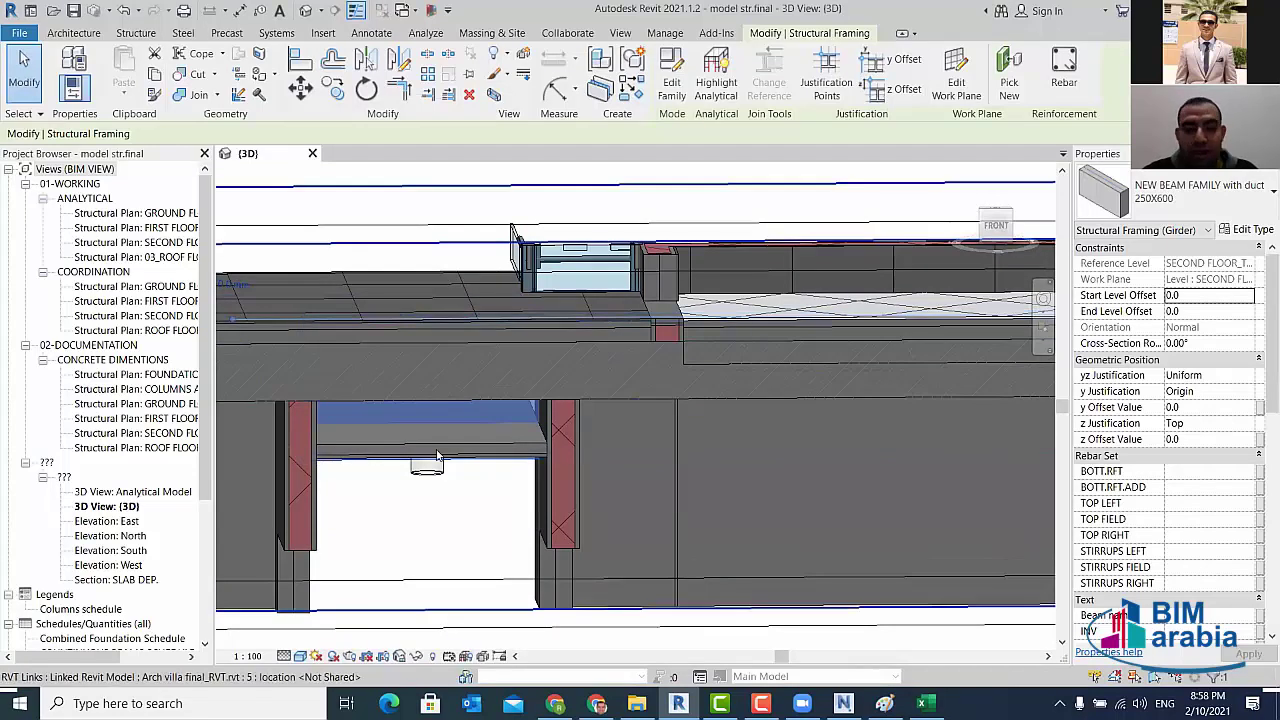
mouse_move(448, 468)
shift+middle_down()
mouse_move(319, 484)
mouse_move(498, 360)
mouse_move(610, 528)
shift+middle_up()
mouse_move(596, 451)
shift+middle_down()
mouse_move(645, 458)
mouse_move(681, 428)
shift+middle_up()
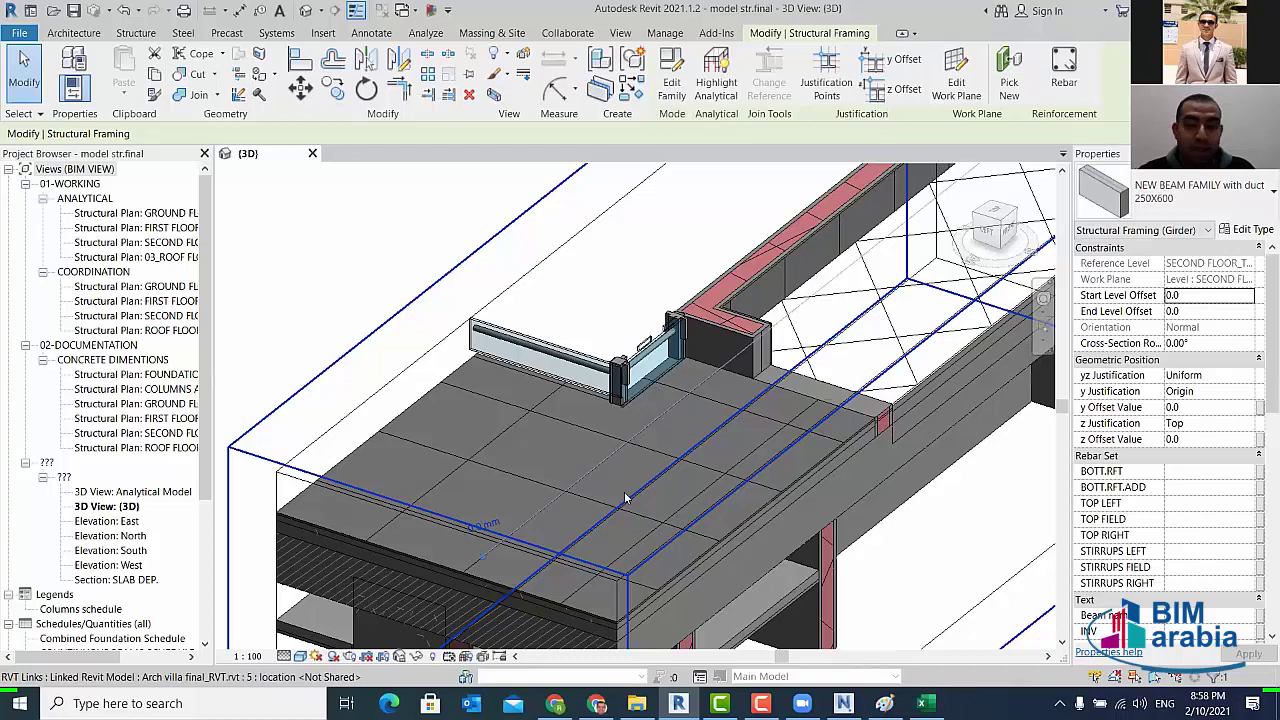
mouse_move(748, 493)
shift+middle_down()
mouse_move(623, 381)
mouse_move(551, 424)
mouse_move(648, 386)
mouse_move(694, 489)
mouse_move(509, 472)
mouse_move(548, 424)
shift+middle_up()
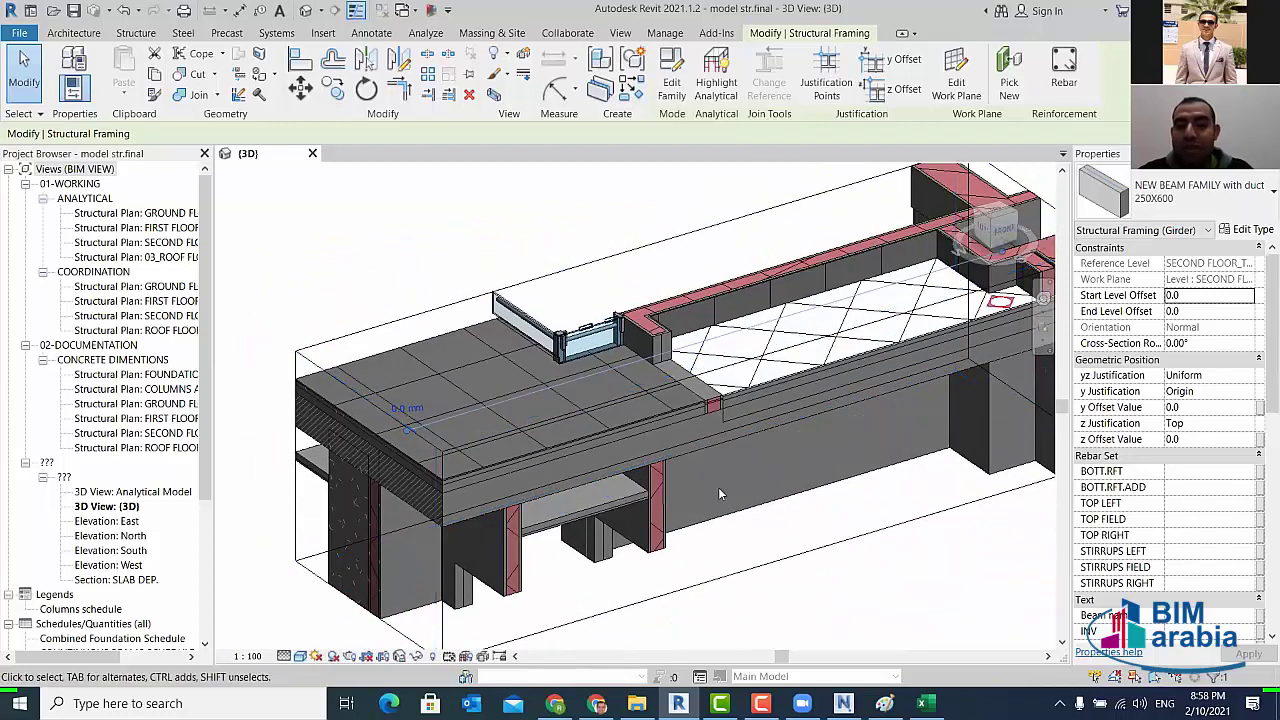
key(Escape)
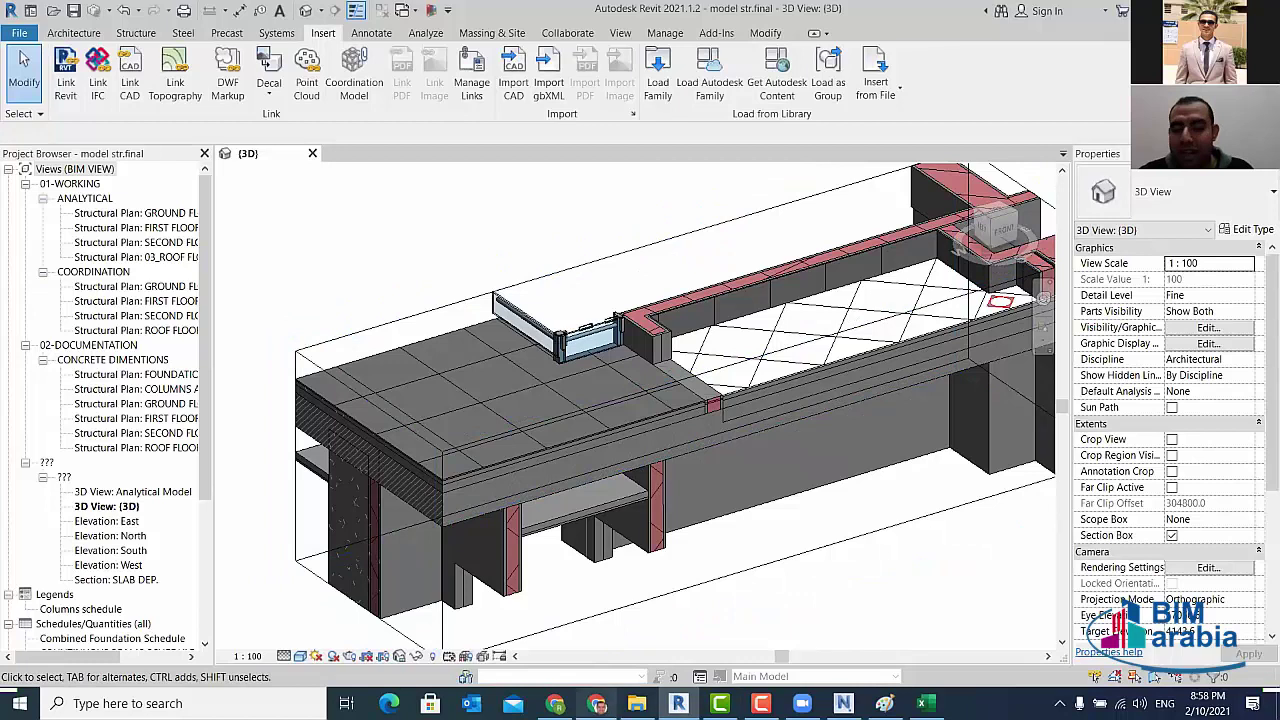
key(alt+Tab)
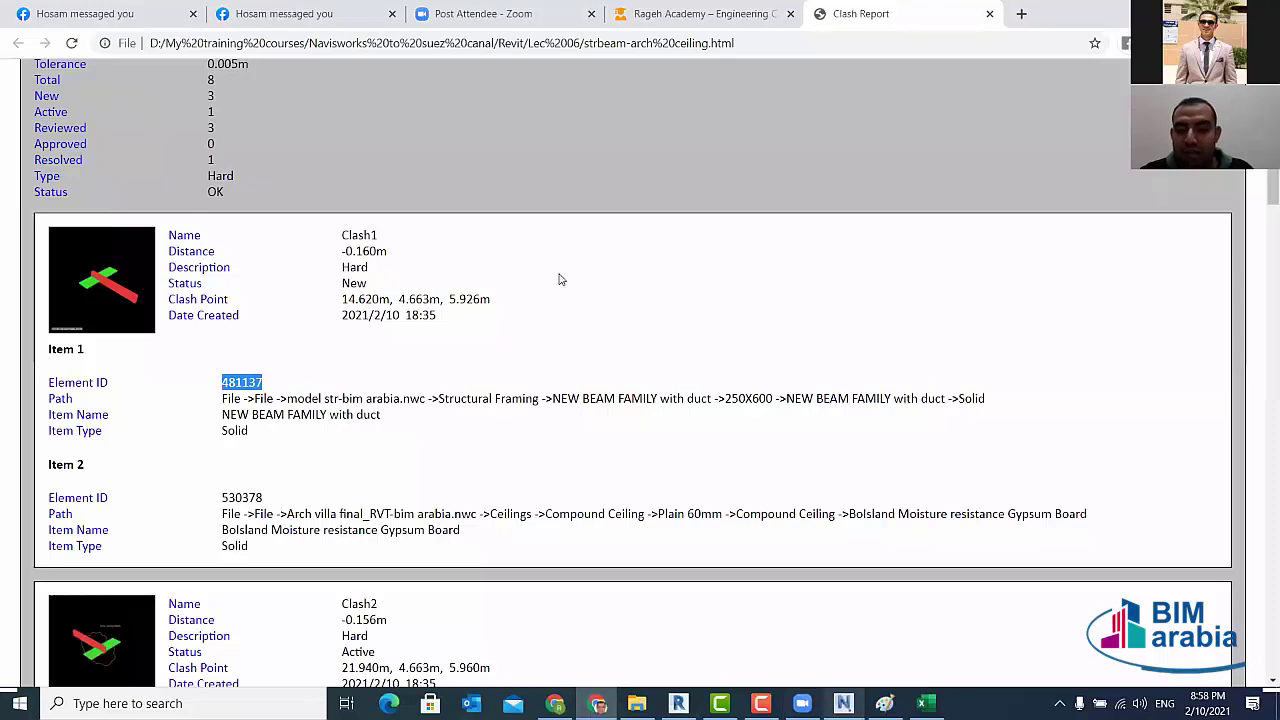
key(alt+Tab)
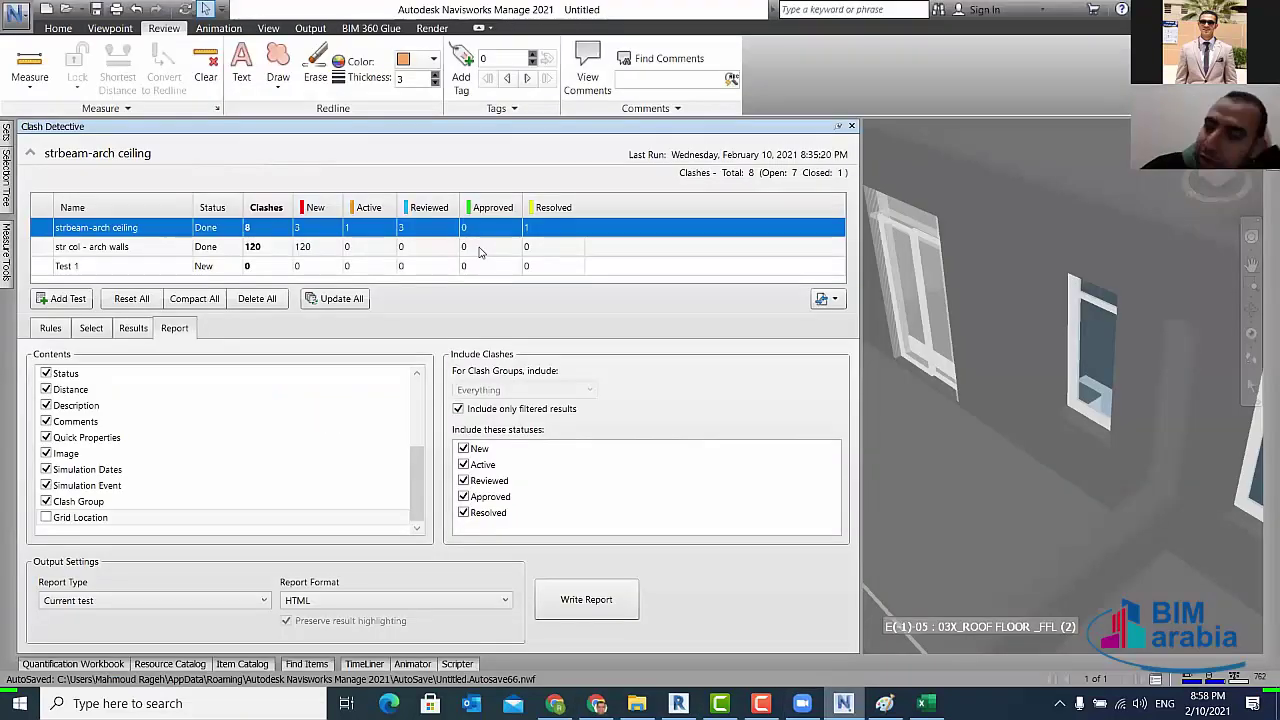
key(alt+Tab)
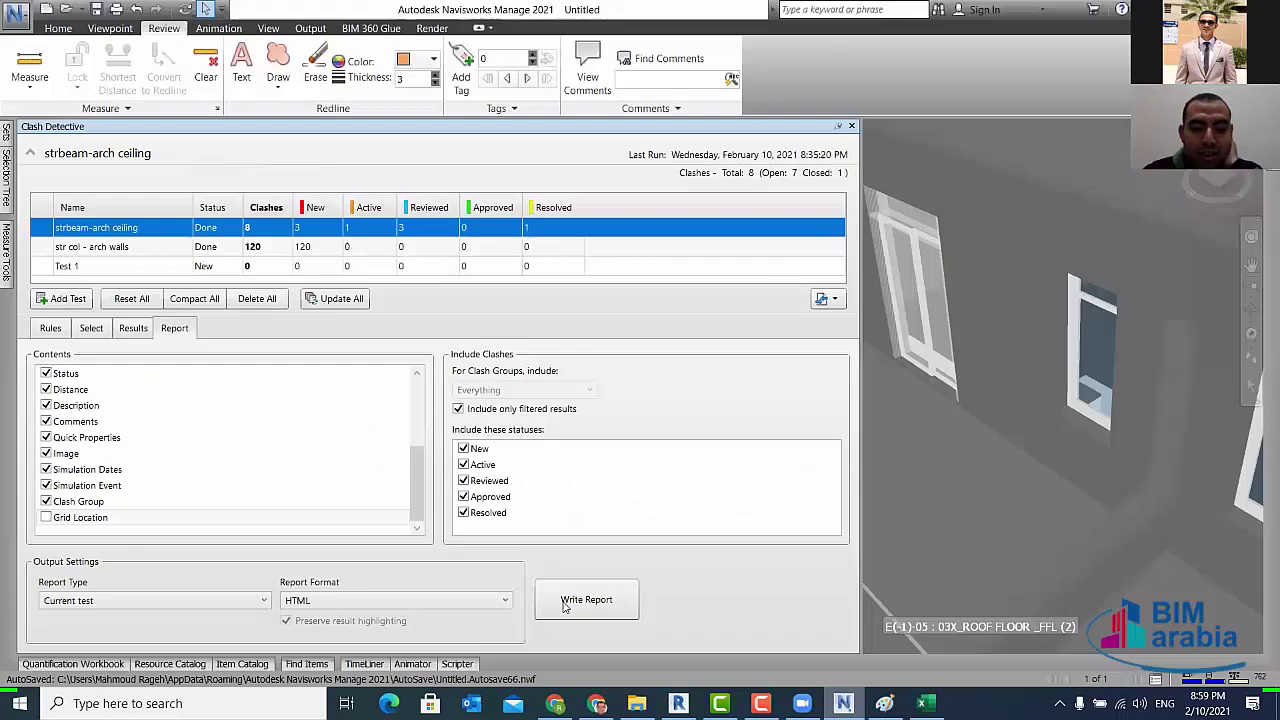
click(447, 604)
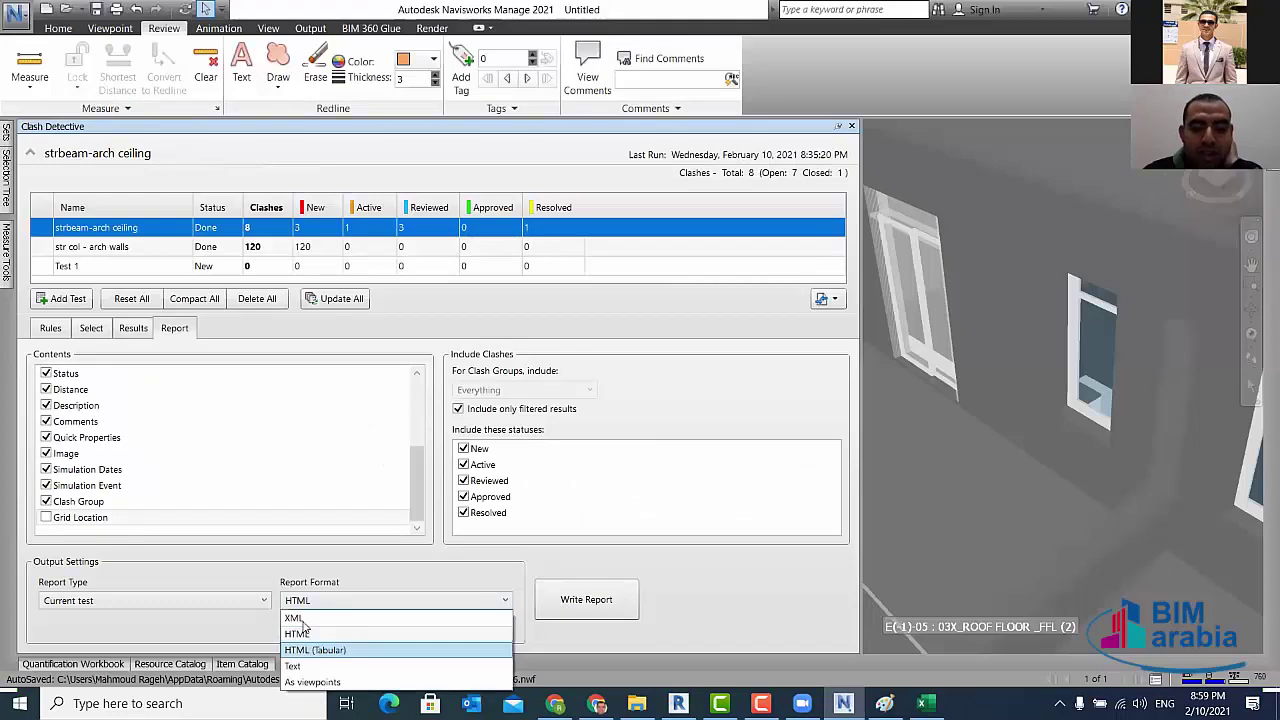
click(418, 483)
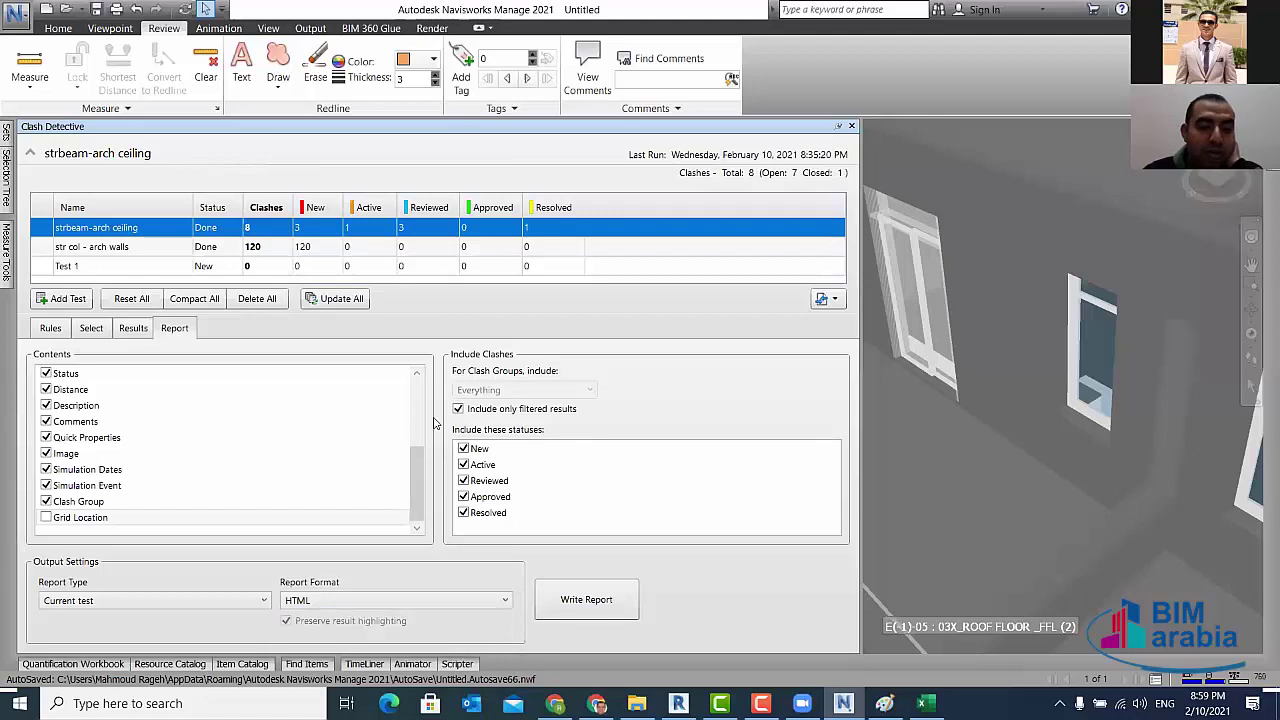
scroll(420, 435, up, 2)
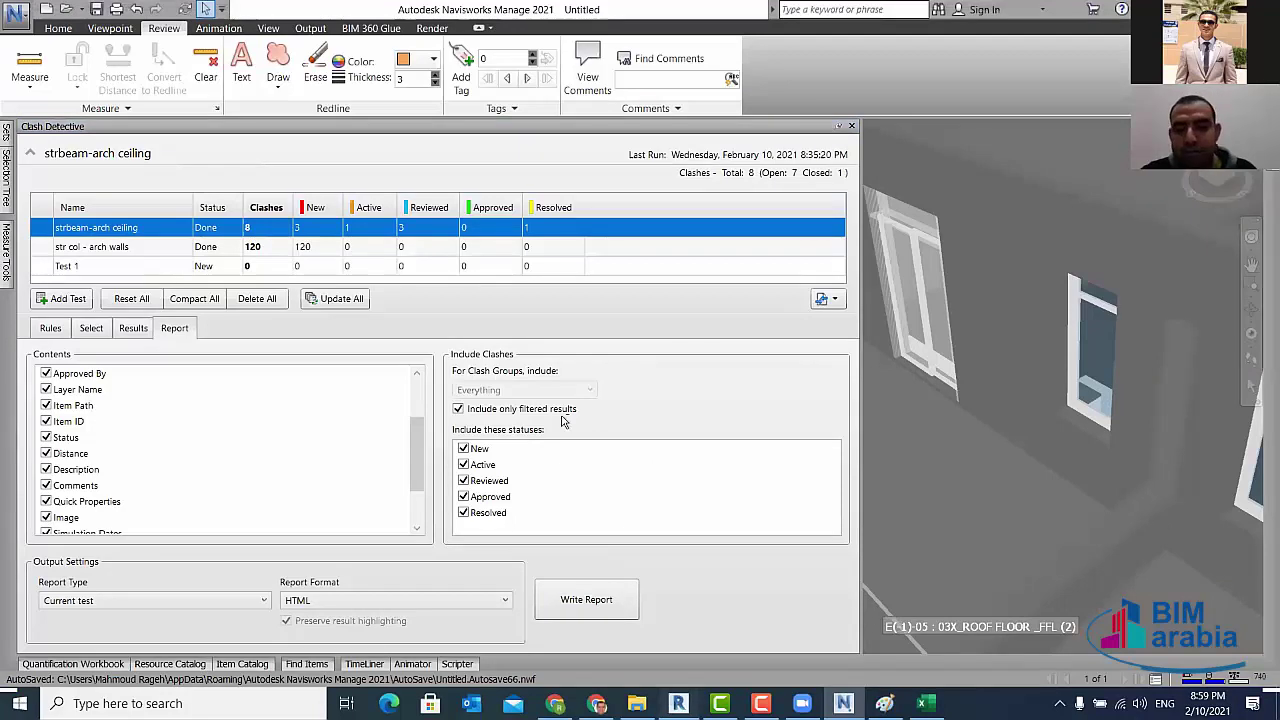
key(alt+Tab)
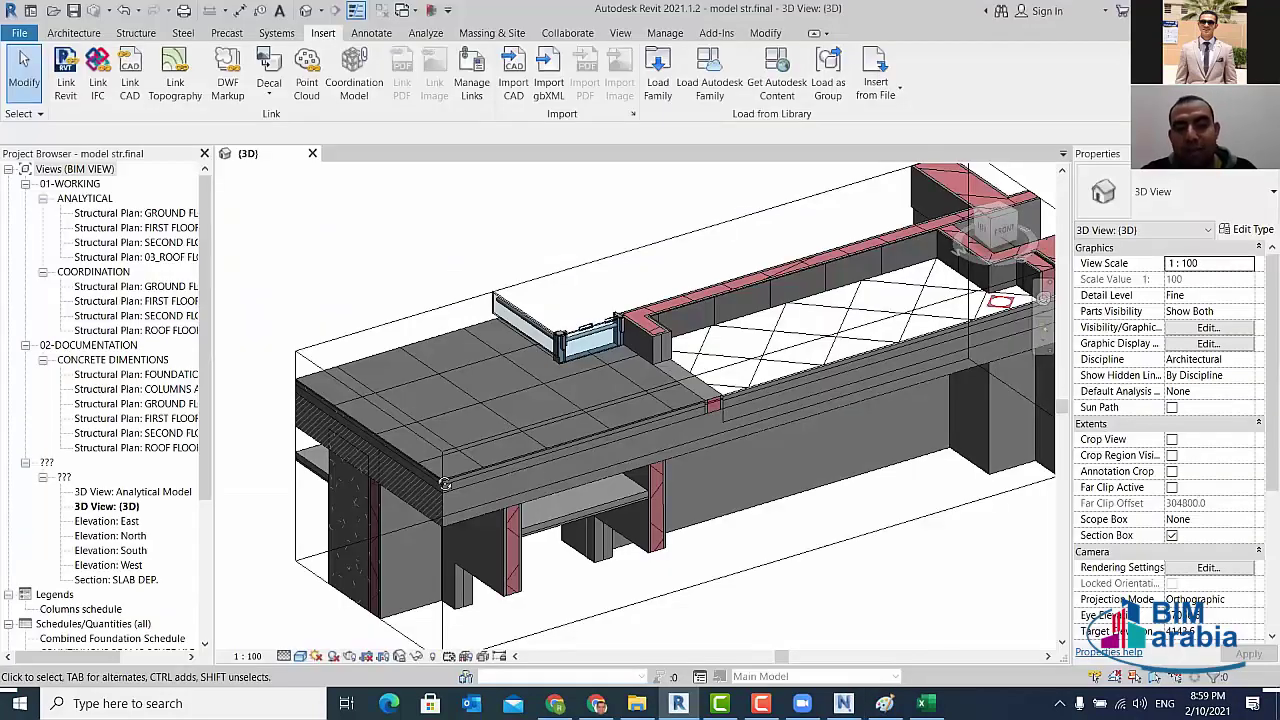
- Select the NEW BEAM FAMILY duct beam and orbit around it to inspect it
shift+middle_drag(448, 376, 488, 443)
click(456, 421)
scroll(456, 421, up, 2)
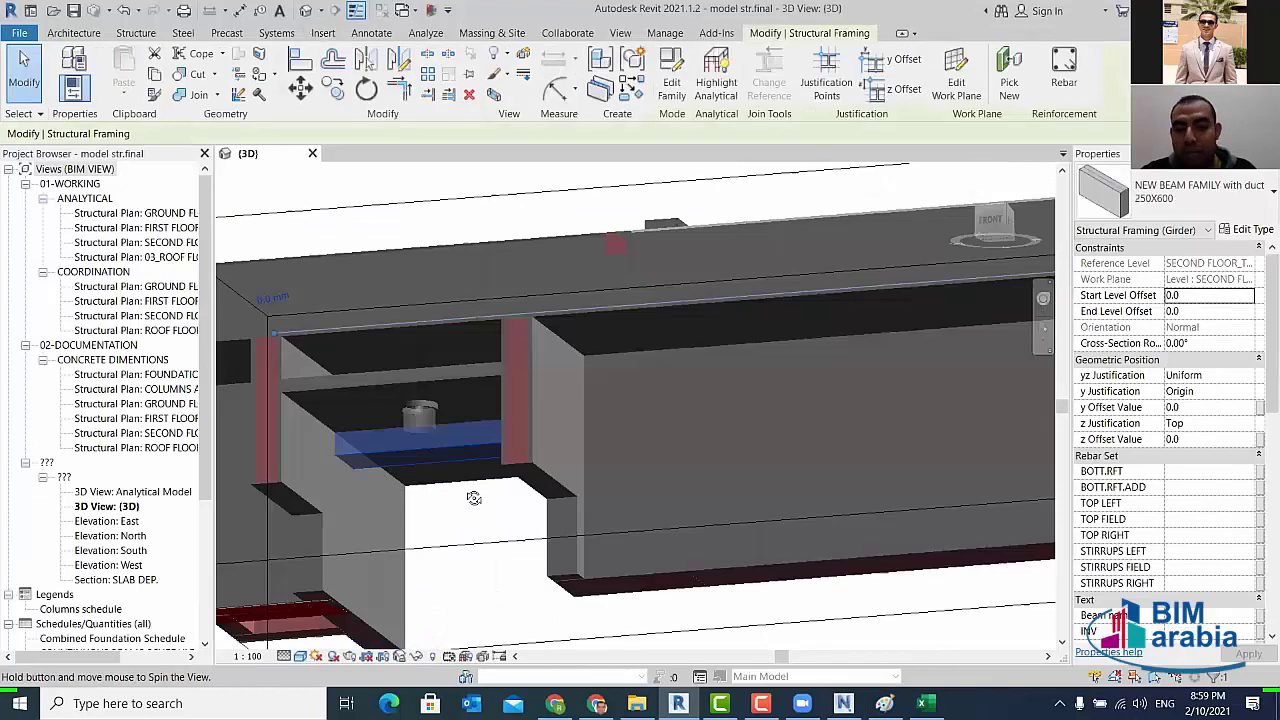
scroll(465, 424, up, 1)
scroll(471, 425, up, 1)
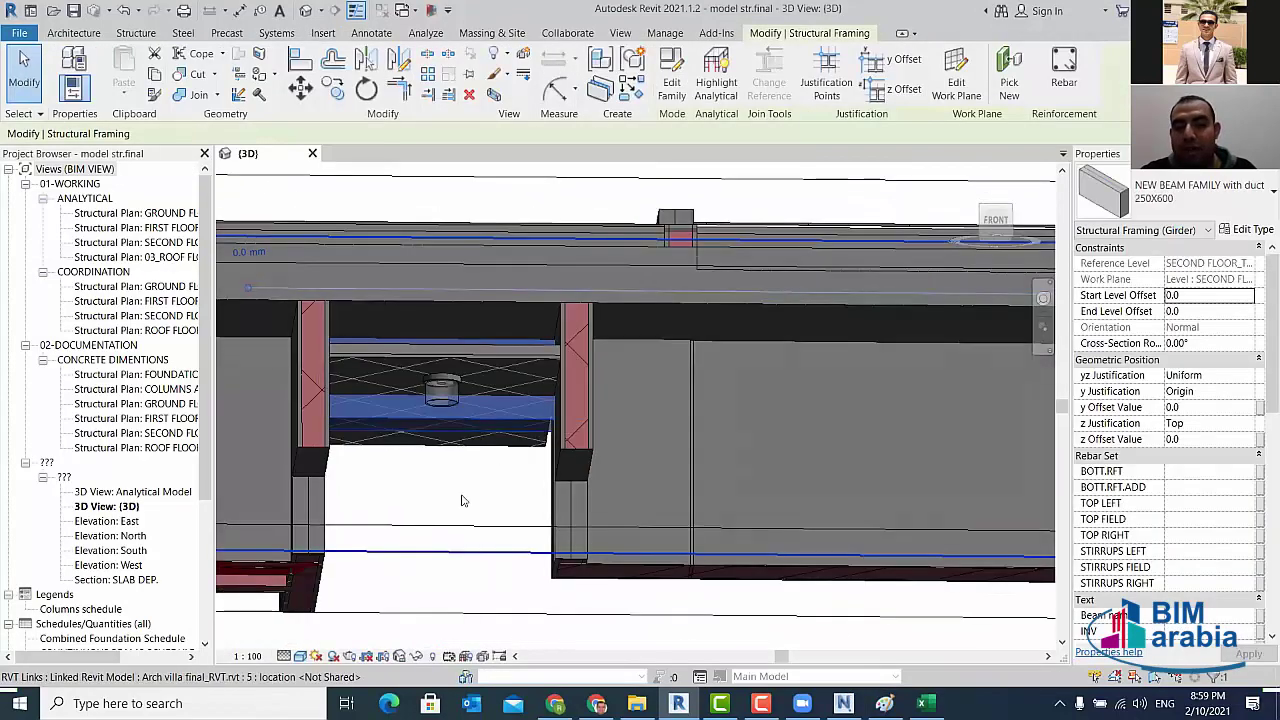
scroll(520, 378, down, 2)
scroll(520, 375, down, 2)
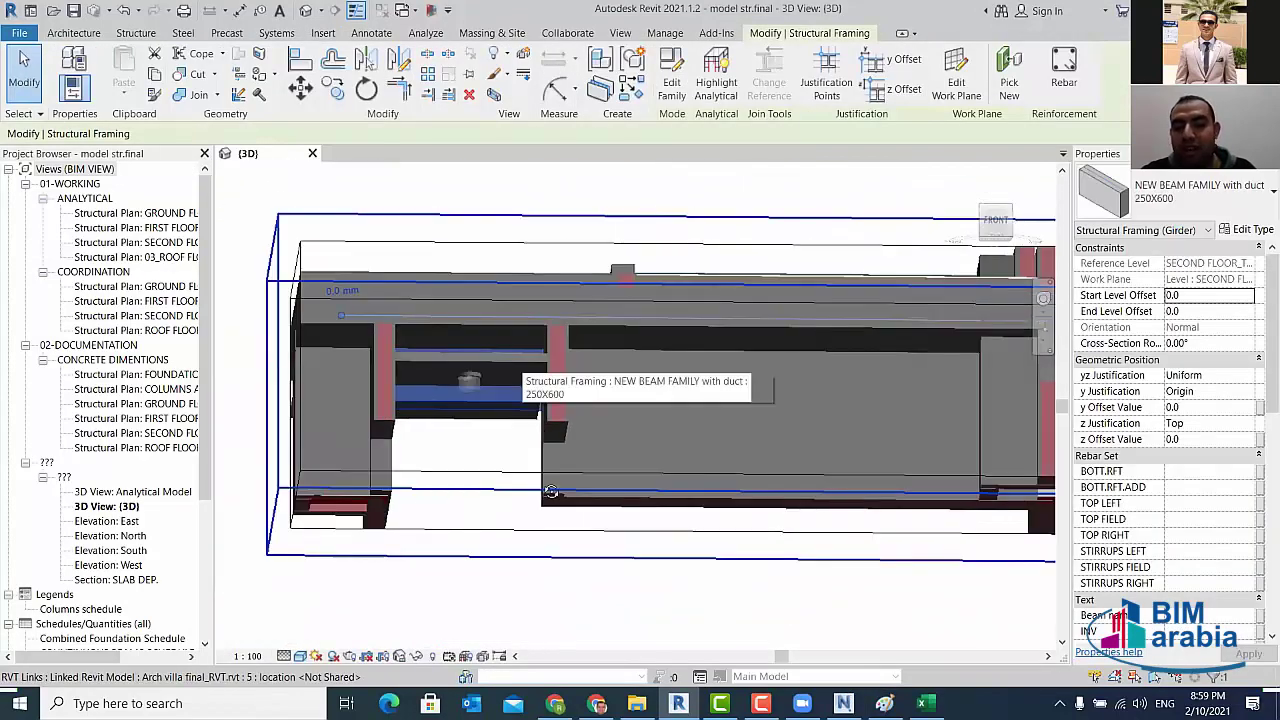
shift+middle_drag(515, 380, 575, 406)
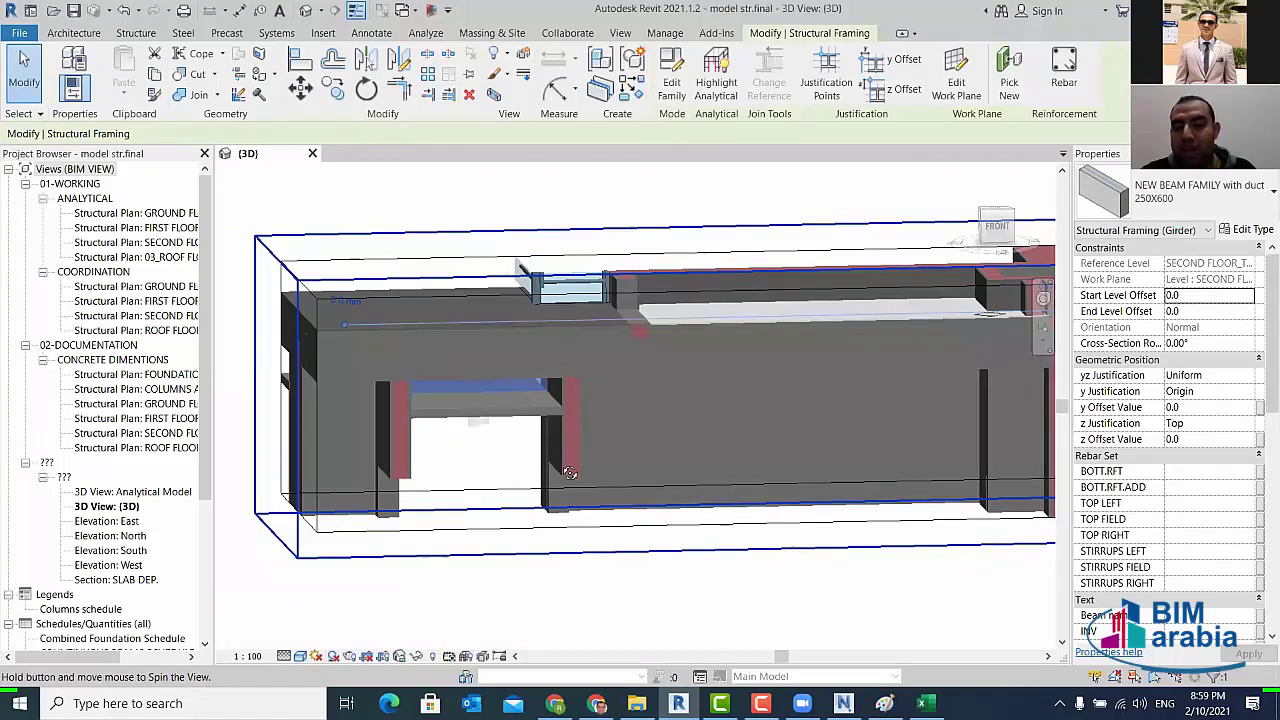
shift+middle_drag(493, 457, 498, 487)
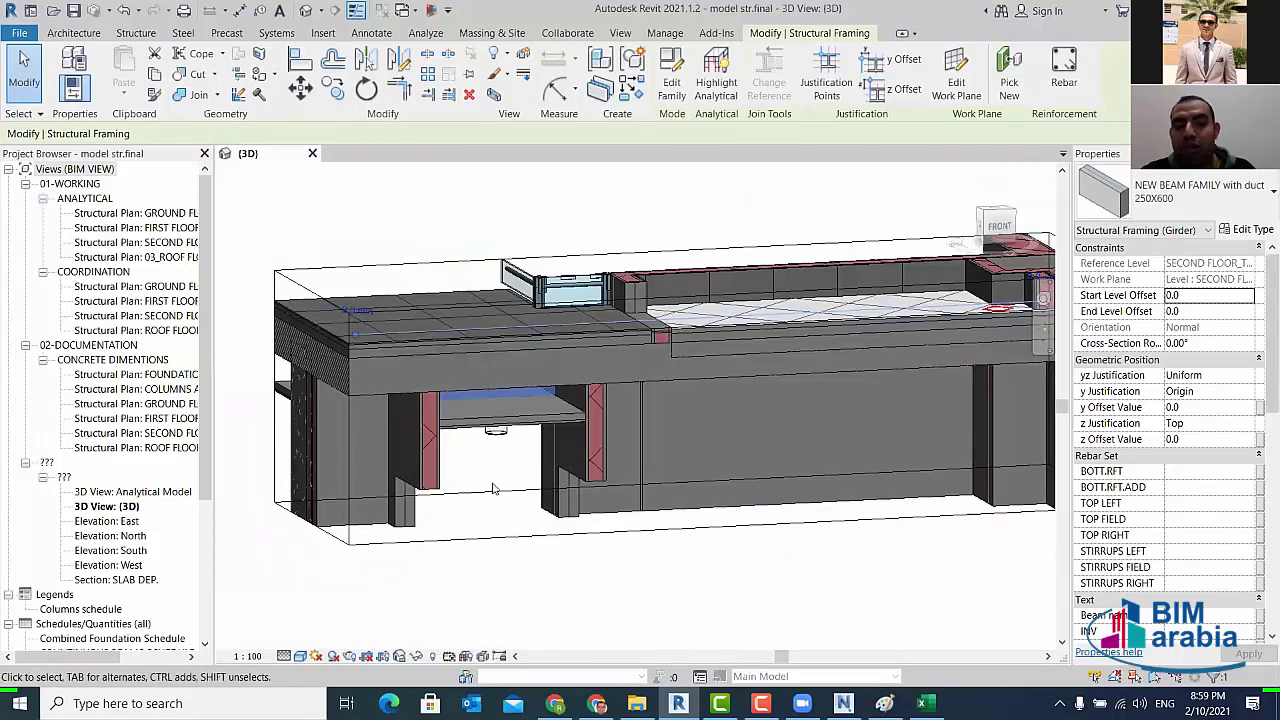
scroll(493, 488, up, 3)
key(Escape)
- Recheck the beam with the duct opening, zoom out, and switch to Chrome
mouse_move(458, 425)
shift+middle_down()
mouse_move(450, 440)
mouse_move(486, 400)
shift+middle_up()
click(449, 477)
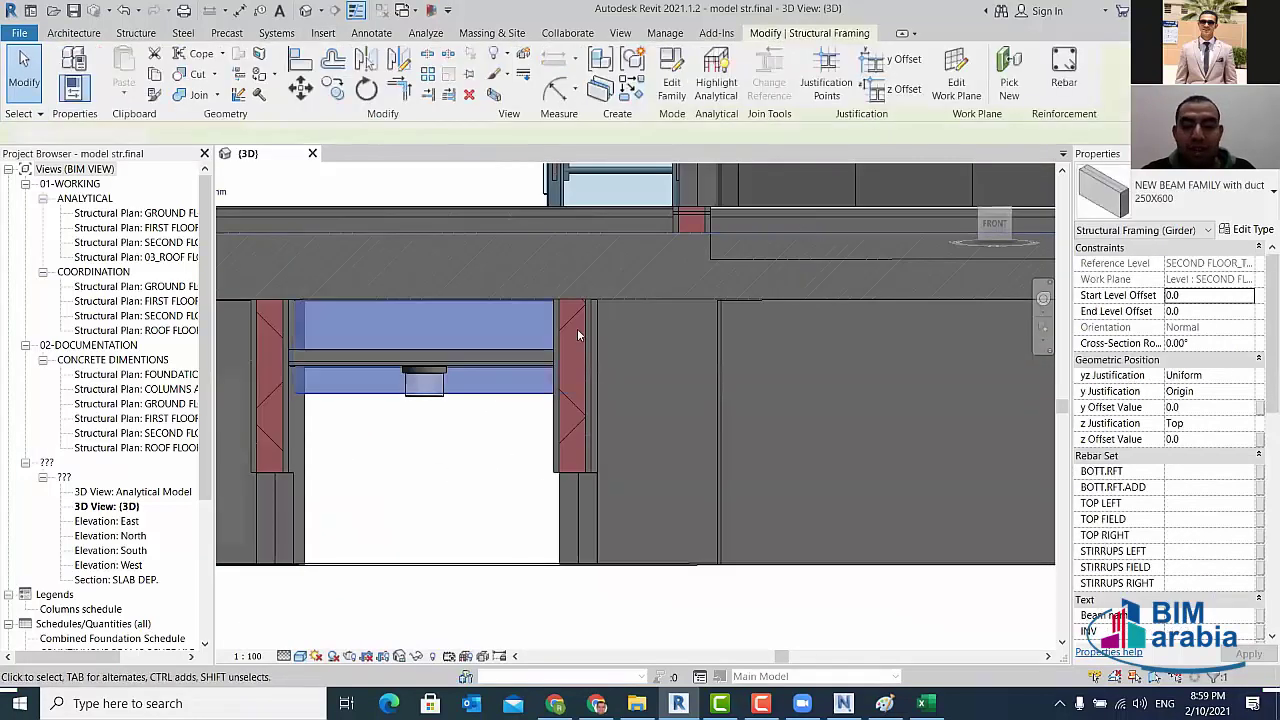
key(Escape)
scroll(520, 340, down, 3)
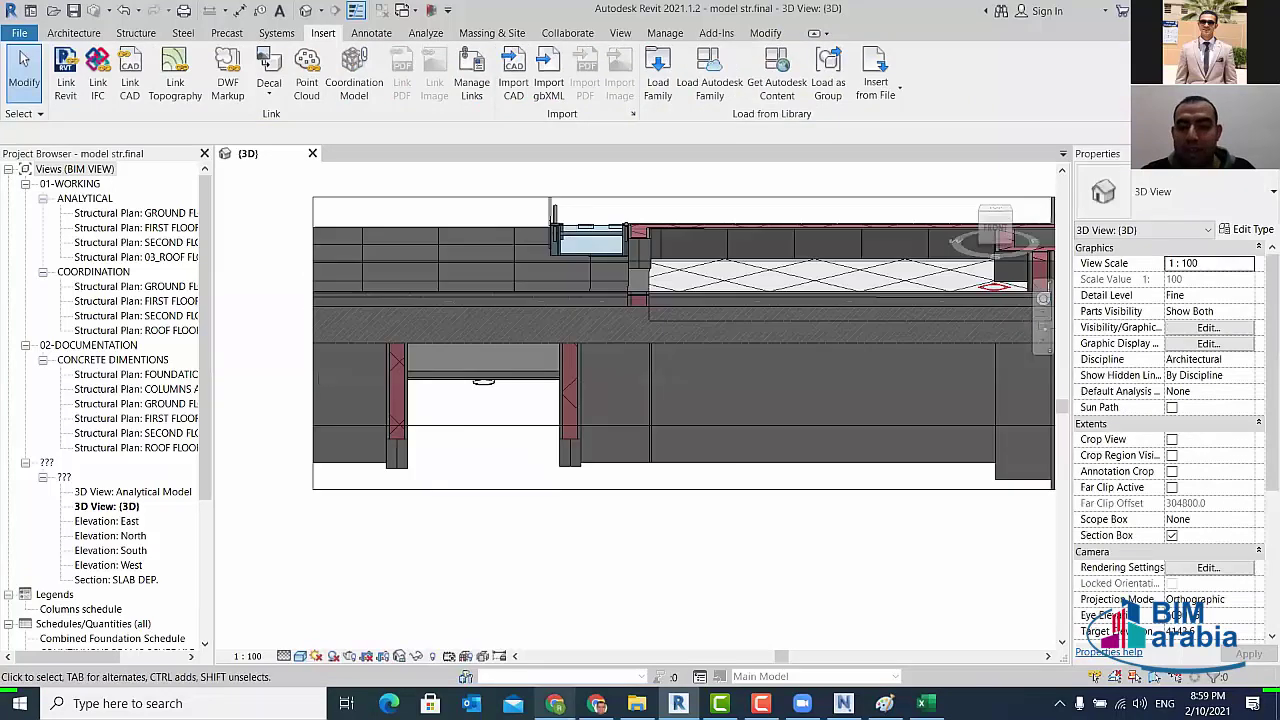
key(alt+Tab)
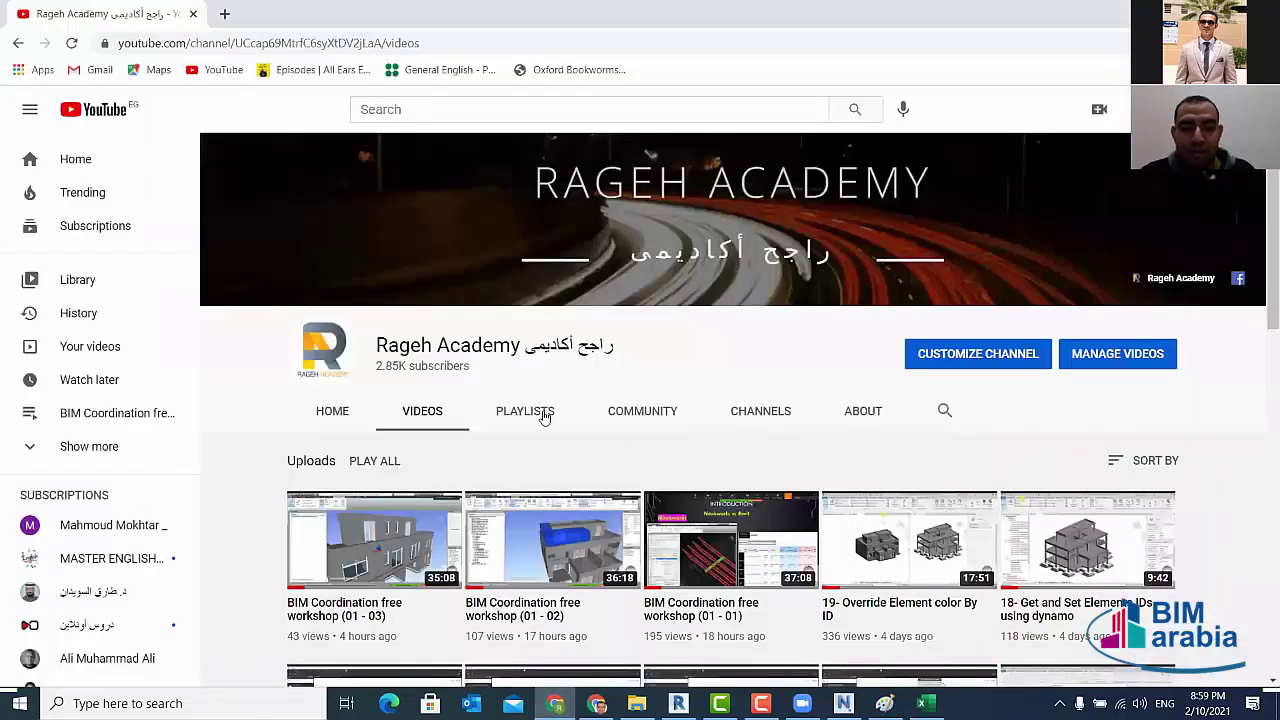
- Browse the channel's playlists and open the Dynamo Essential Course, pausing its video
click(525, 410)
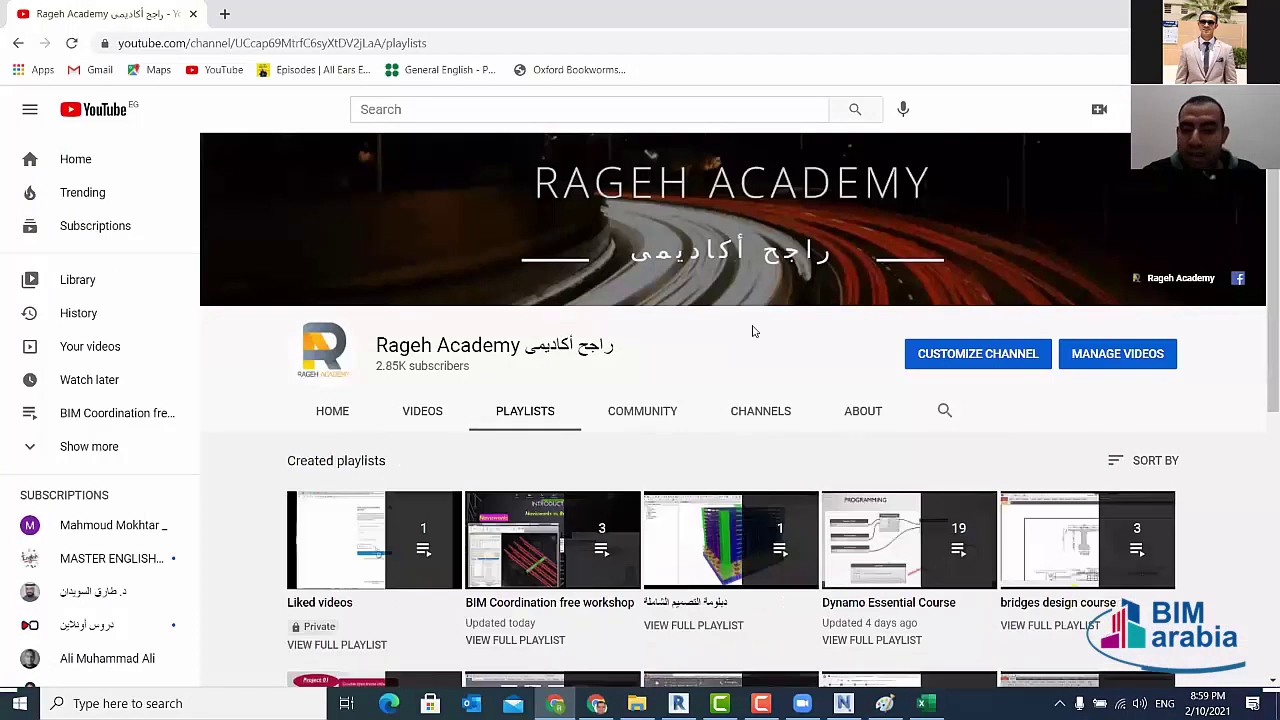
scroll(857, 454, down, 1)
scroll(884, 448, down, 1)
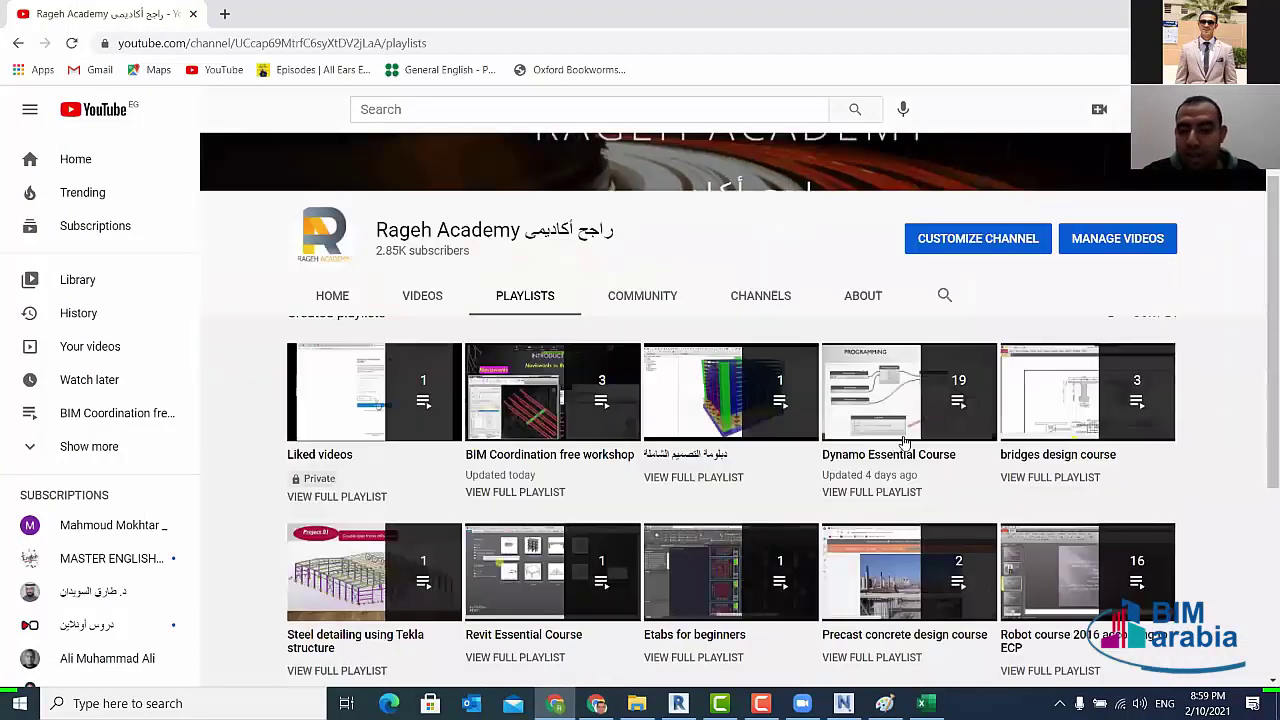
click(903, 443)
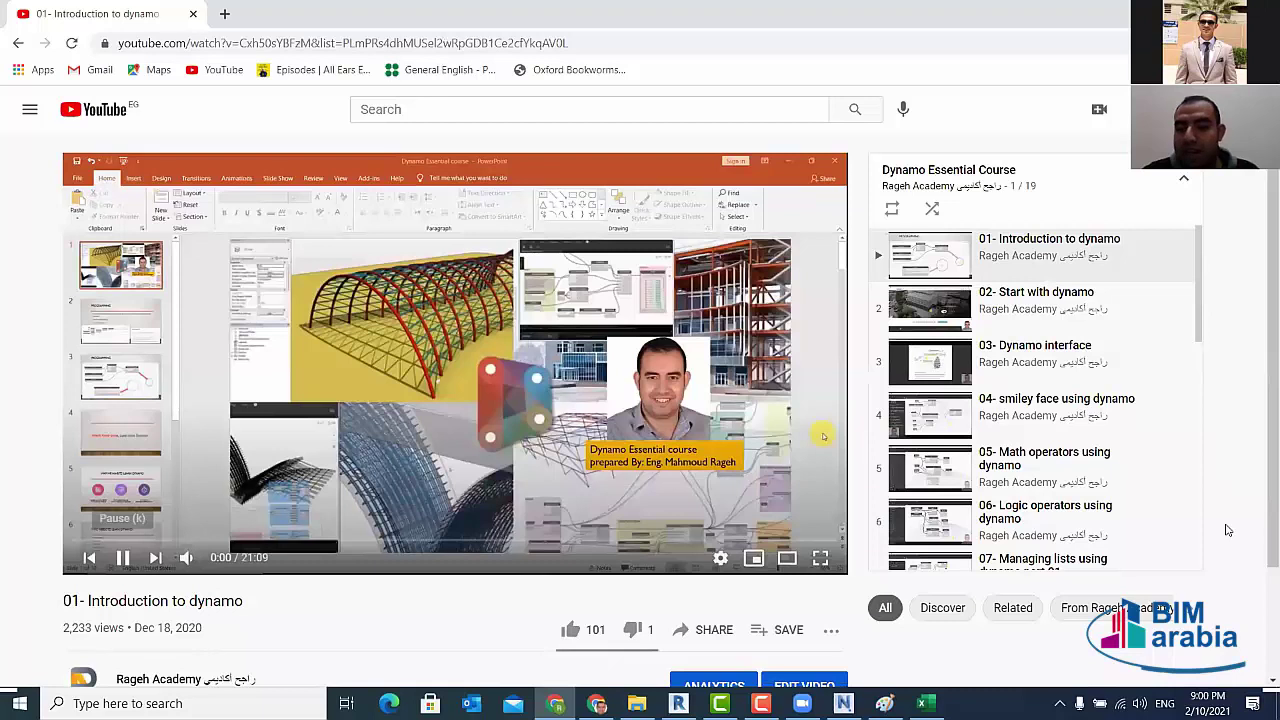
key(k)
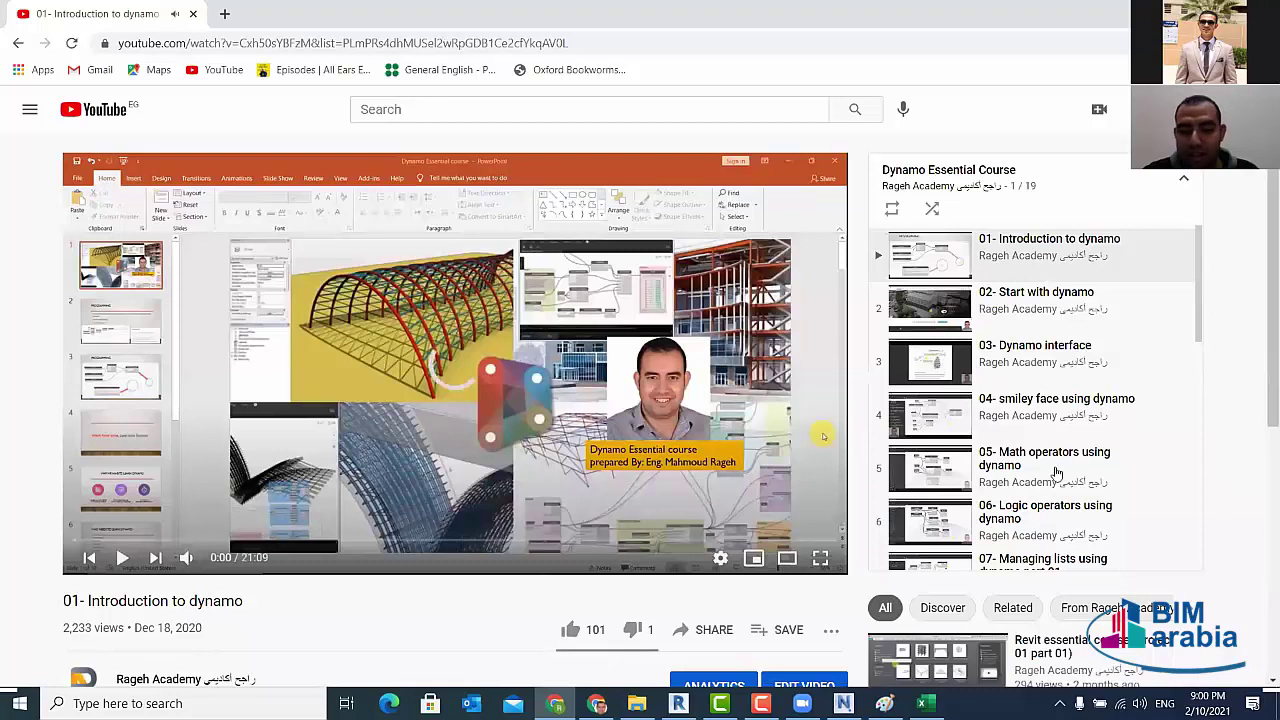
- Find and open the BIM Coordination free workshop playlist
scroll(1020, 530, down, 5)
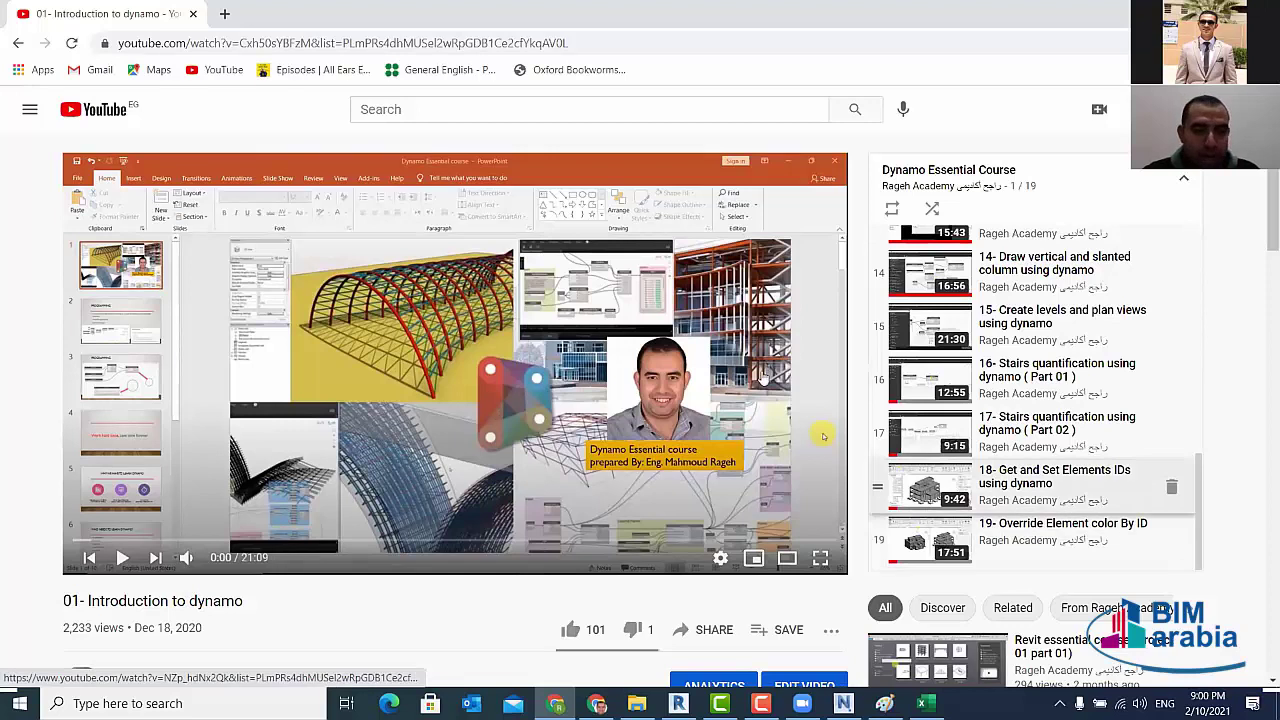
scroll(1000, 530, up, 10)
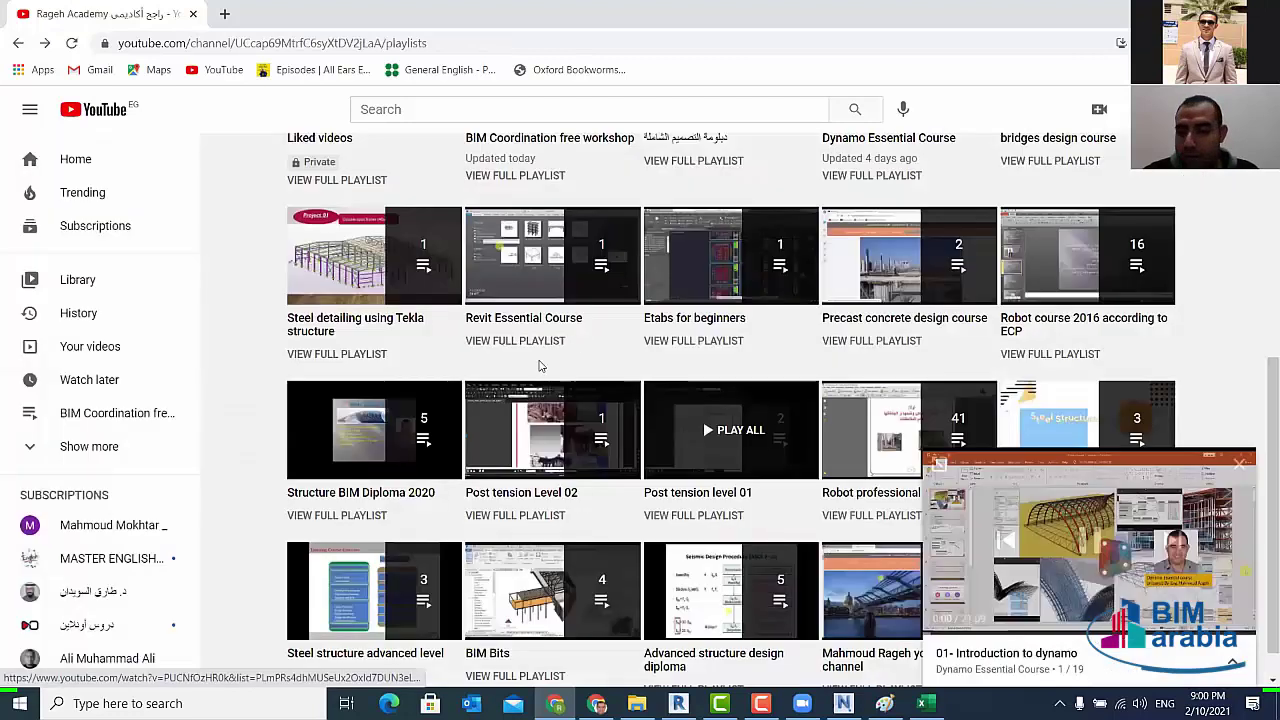
scroll(533, 421, down, 3)
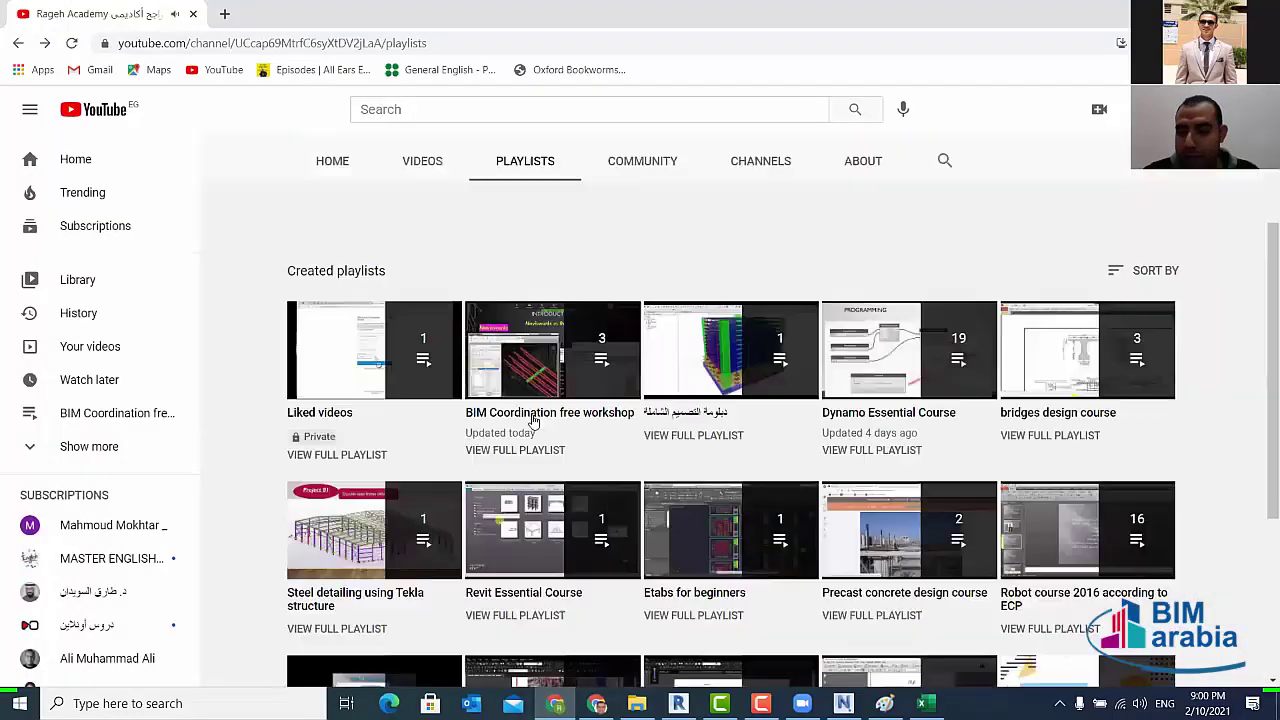
click(553, 350)
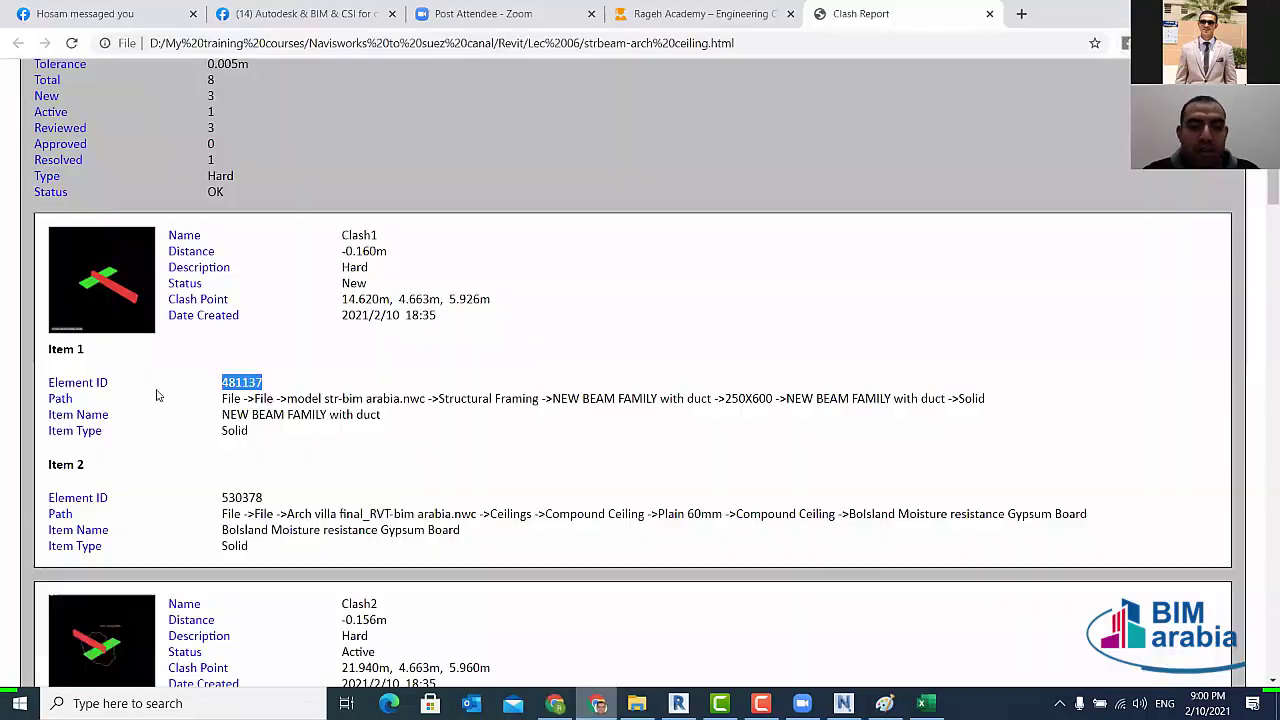
- Scroll the old clash report, close its Chrome tab, and switch back to Navisworks
scroll(352, 202, up, 2)
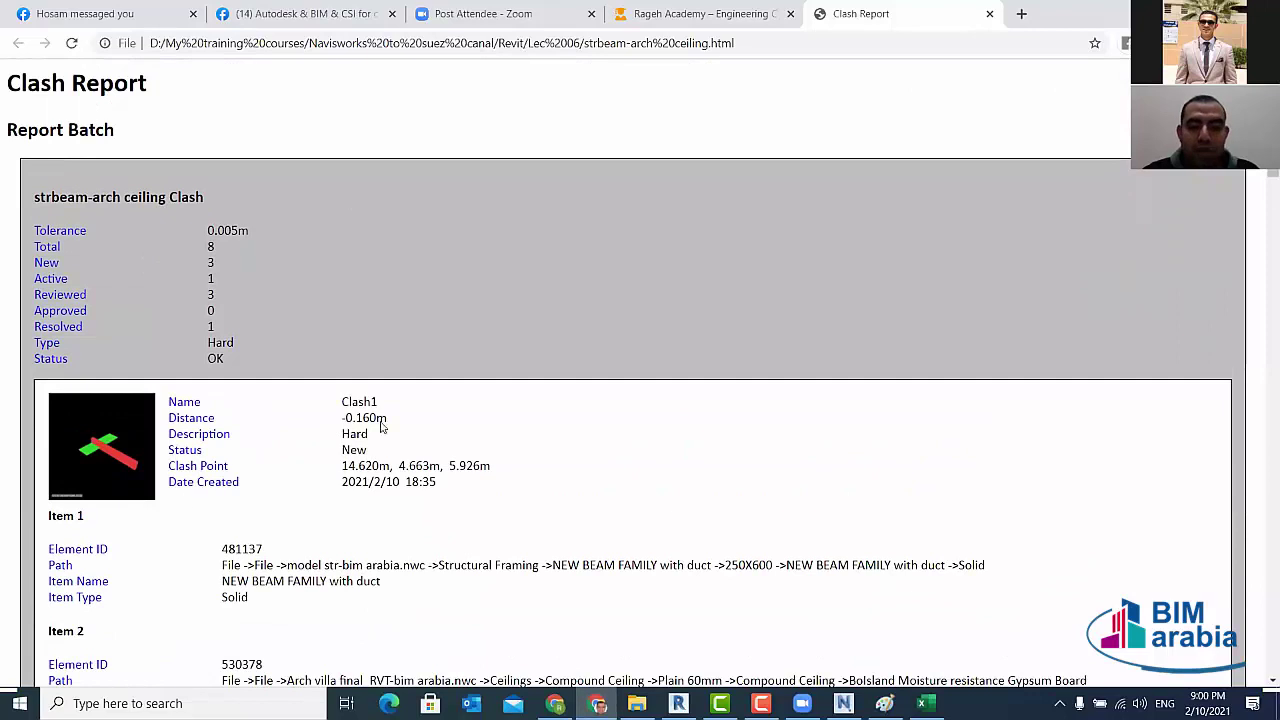
scroll(381, 425, down, 4)
scroll(447, 380, down, 5)
scroll(700, 200, down, 3)
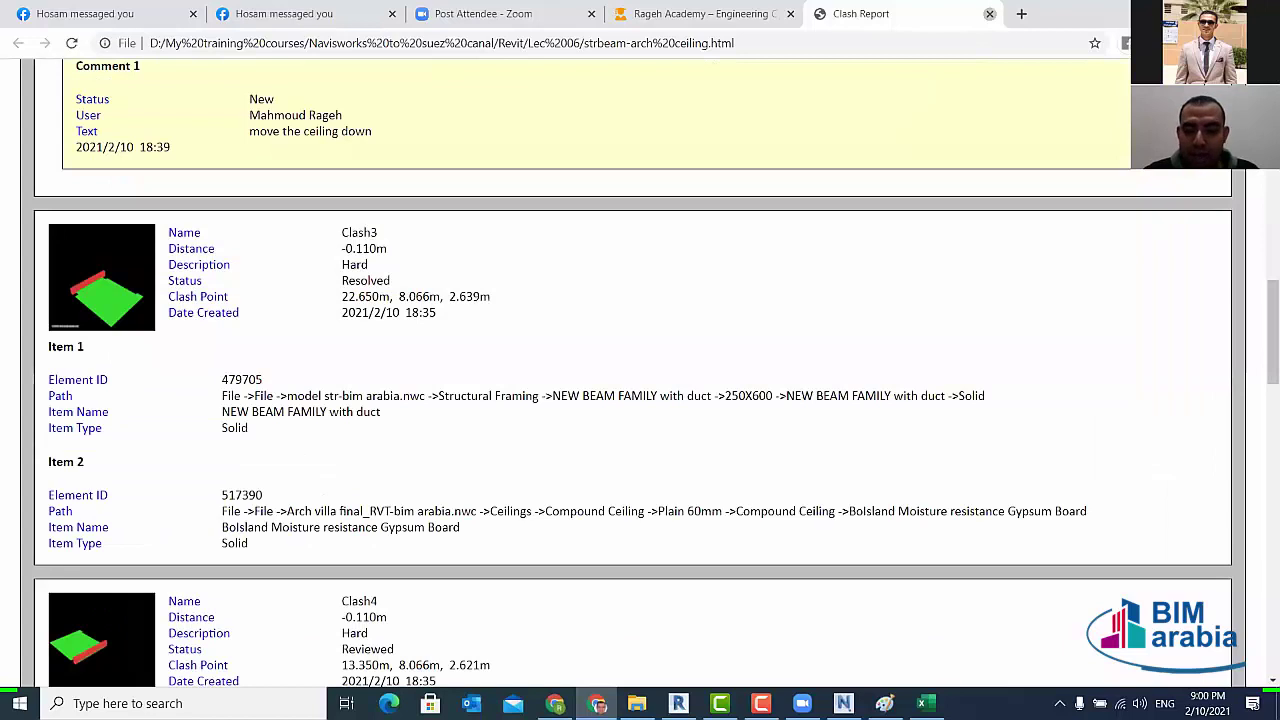
click(989, 13)
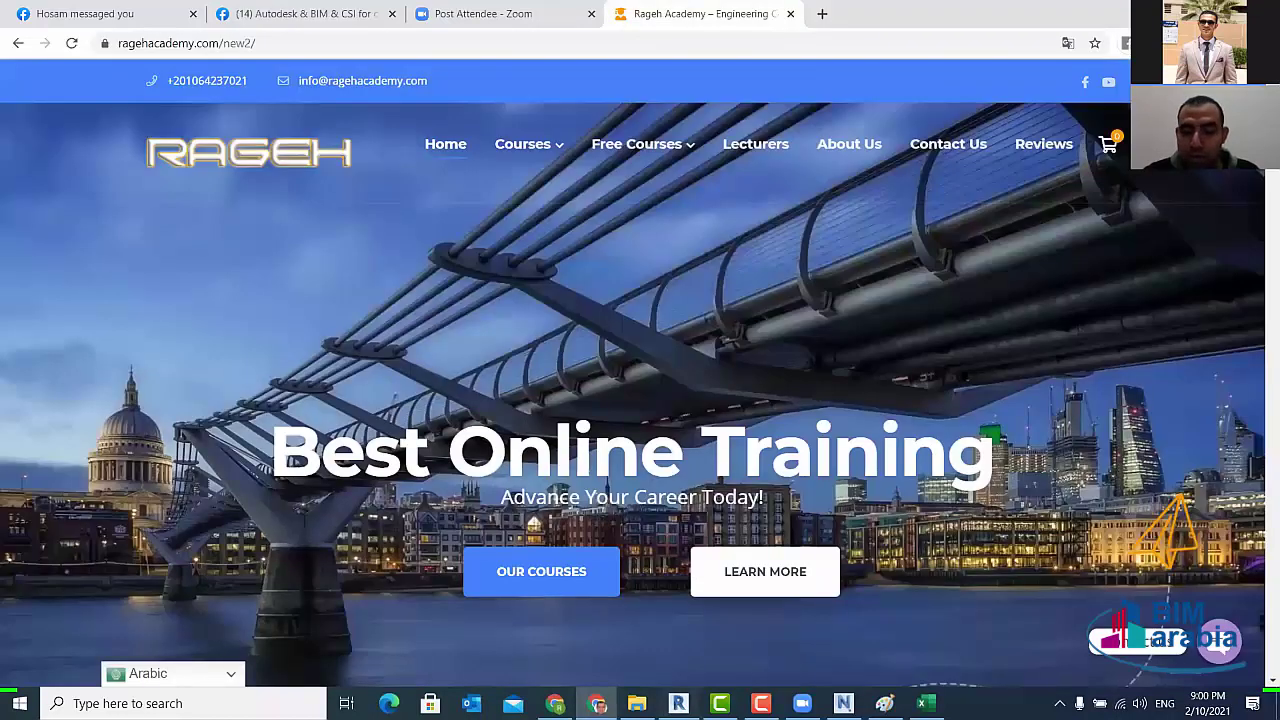
key(alt+Tab)
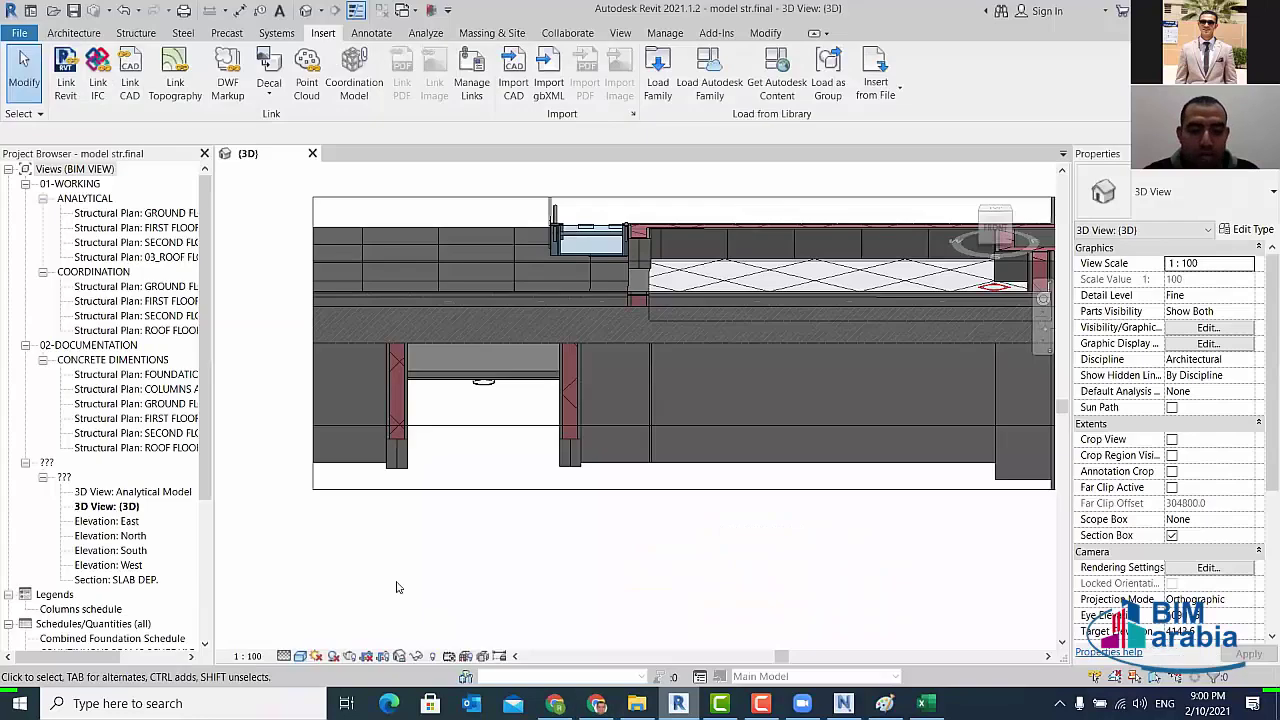
key(alt+Tab)
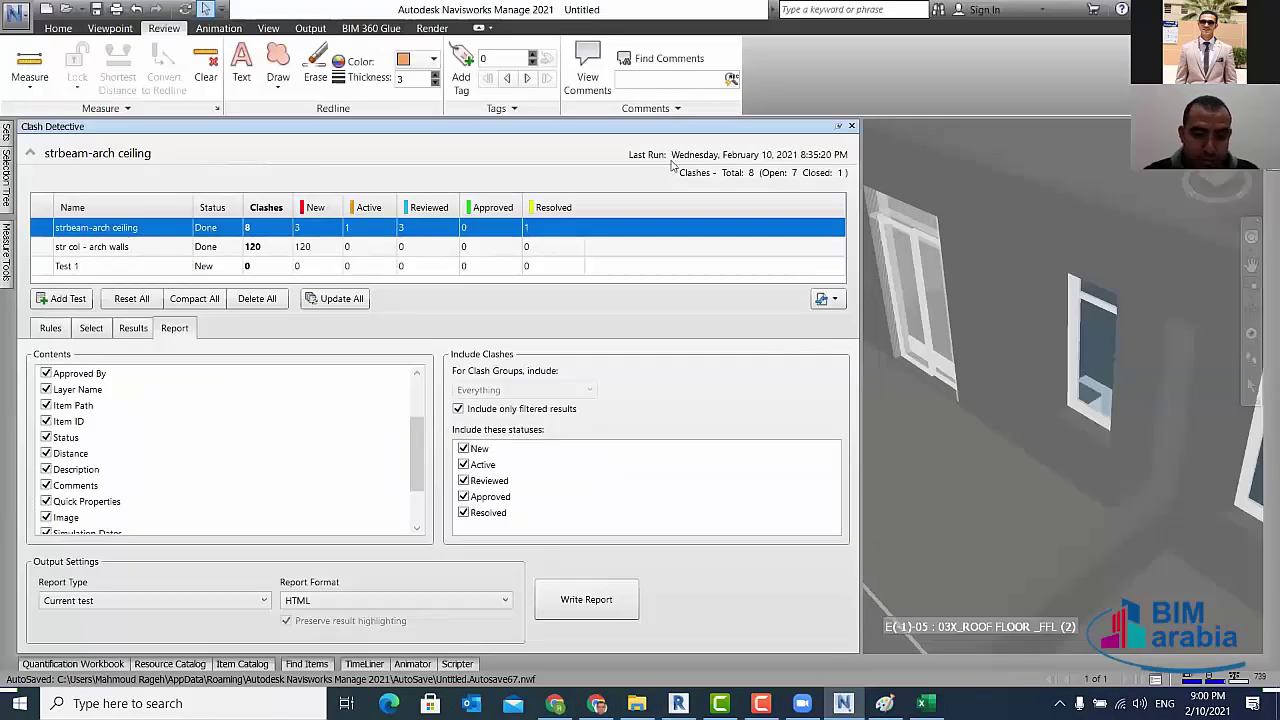
- Undock and enlarge the Clash Detective window, then set Report Format to HTML (Tabular)
mouse_move(700, 126)
mouse_down()
mouse_move(695, 155)
mouse_move(635, 155)
mouse_up()
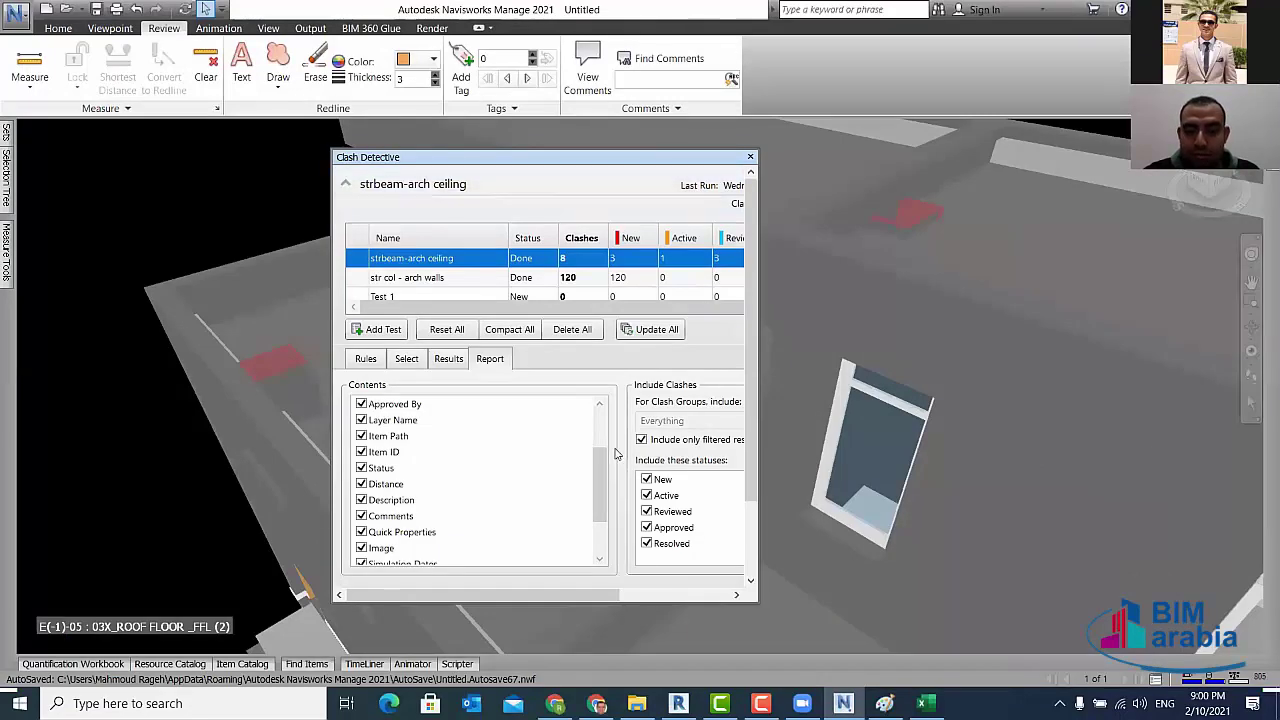
drag(540, 157, 528, 21)
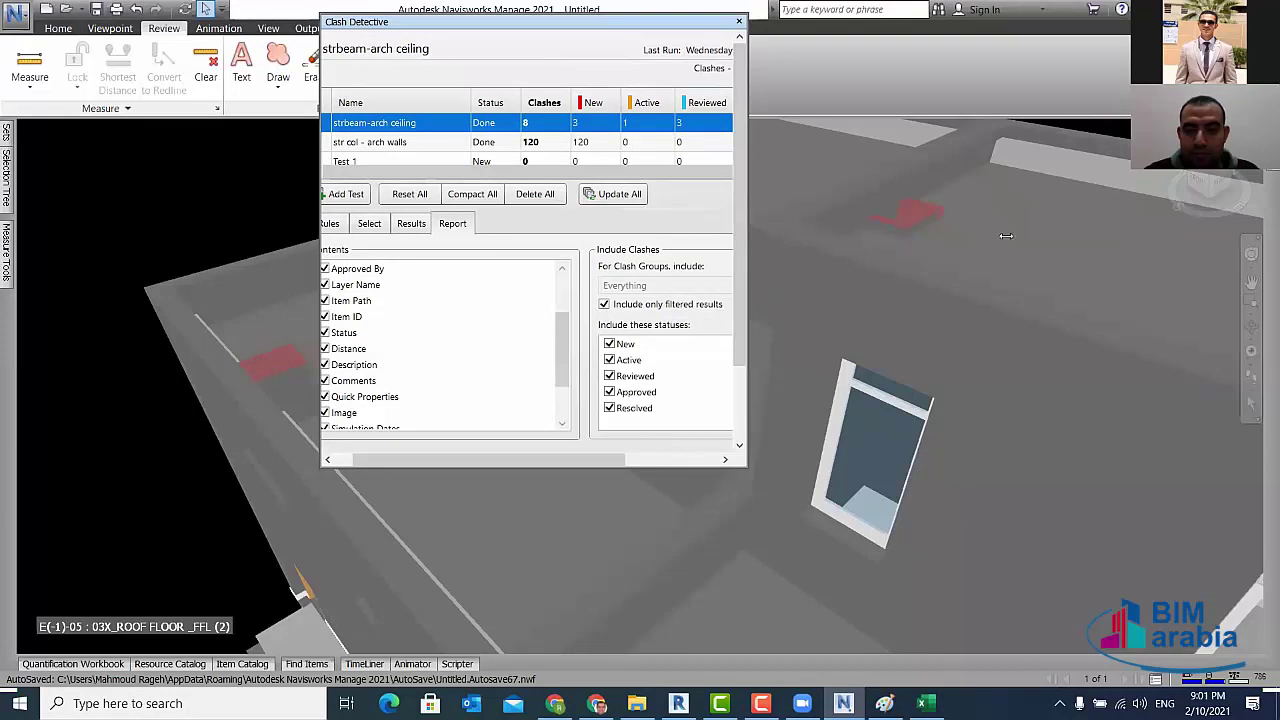
drag(749, 235, 1196, 235)
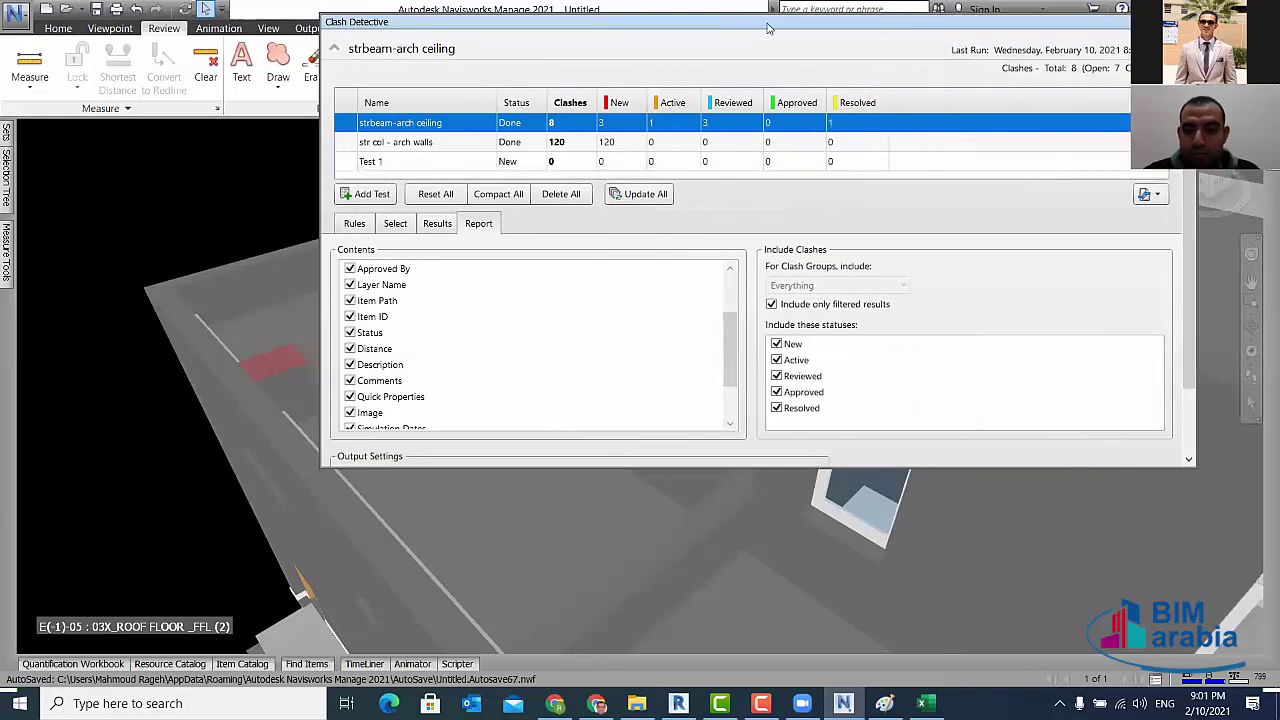
drag(674, 43, 586, 59)
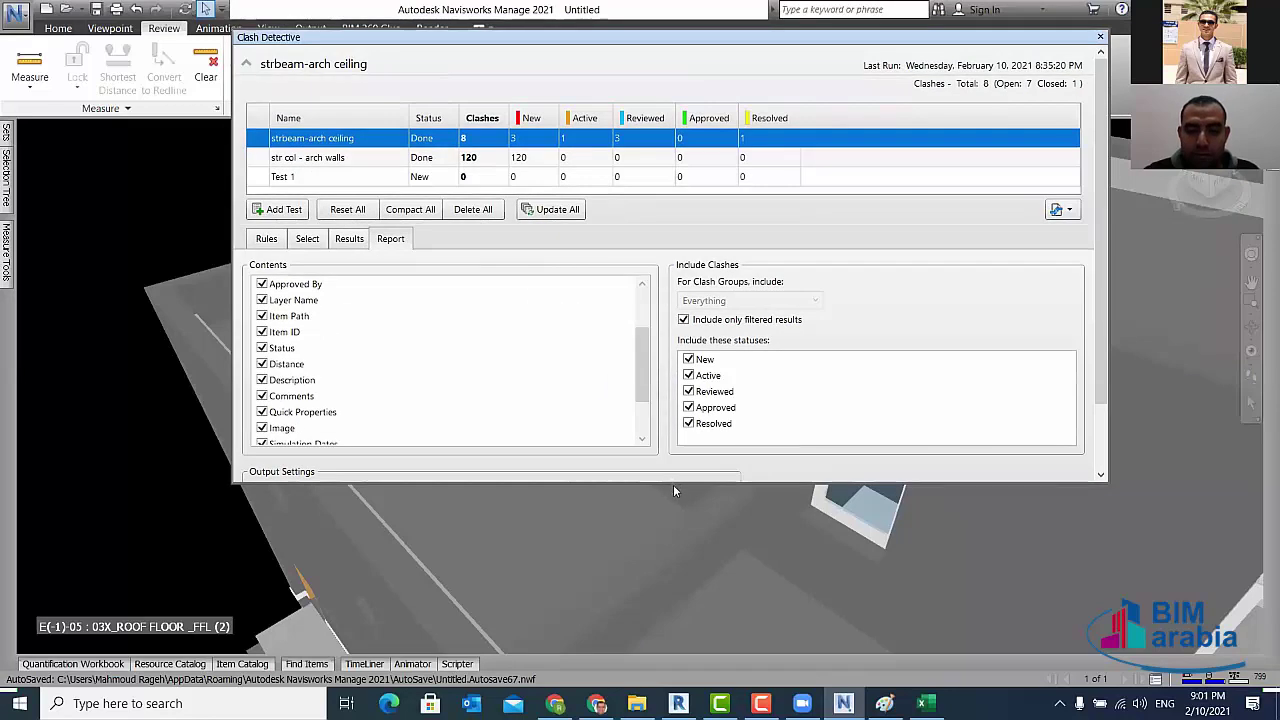
drag(673, 484, 706, 650)
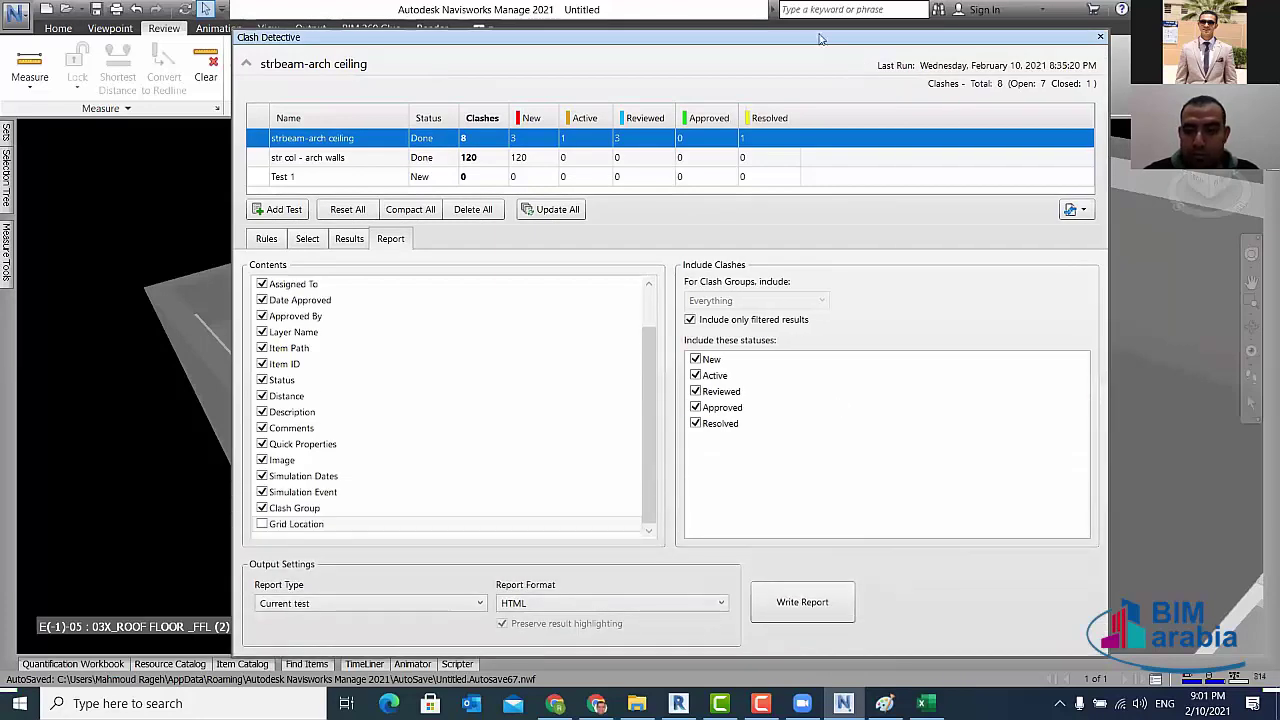
click(697, 588)
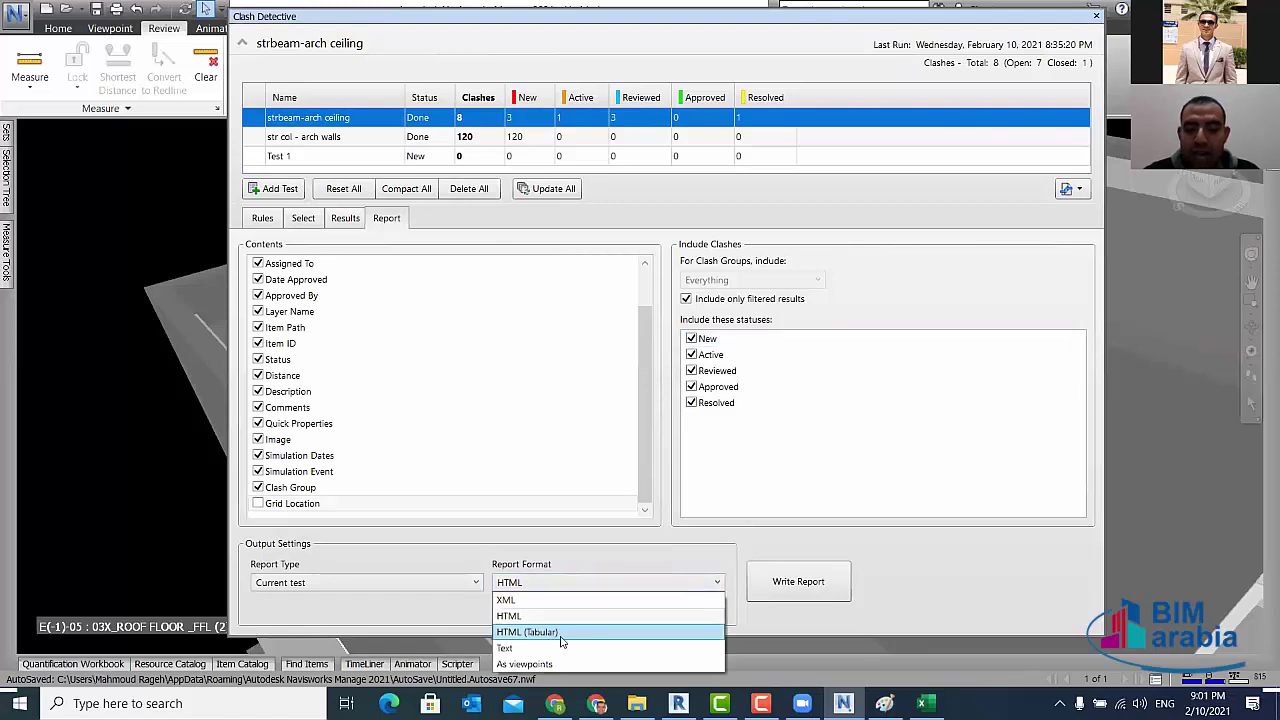
click(561, 635)
- Write the report, replacing the existing strbeam-arch ceiling HTML file in Lec 06
click(810, 580)
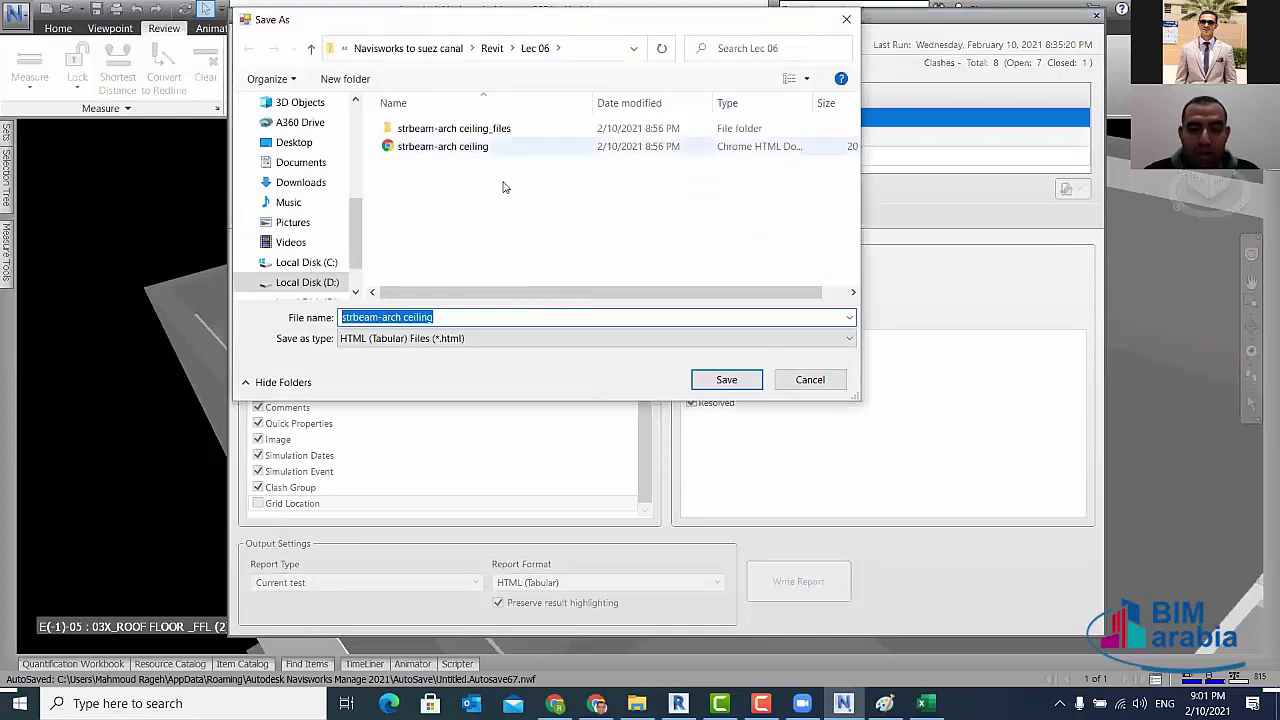
click(738, 382)
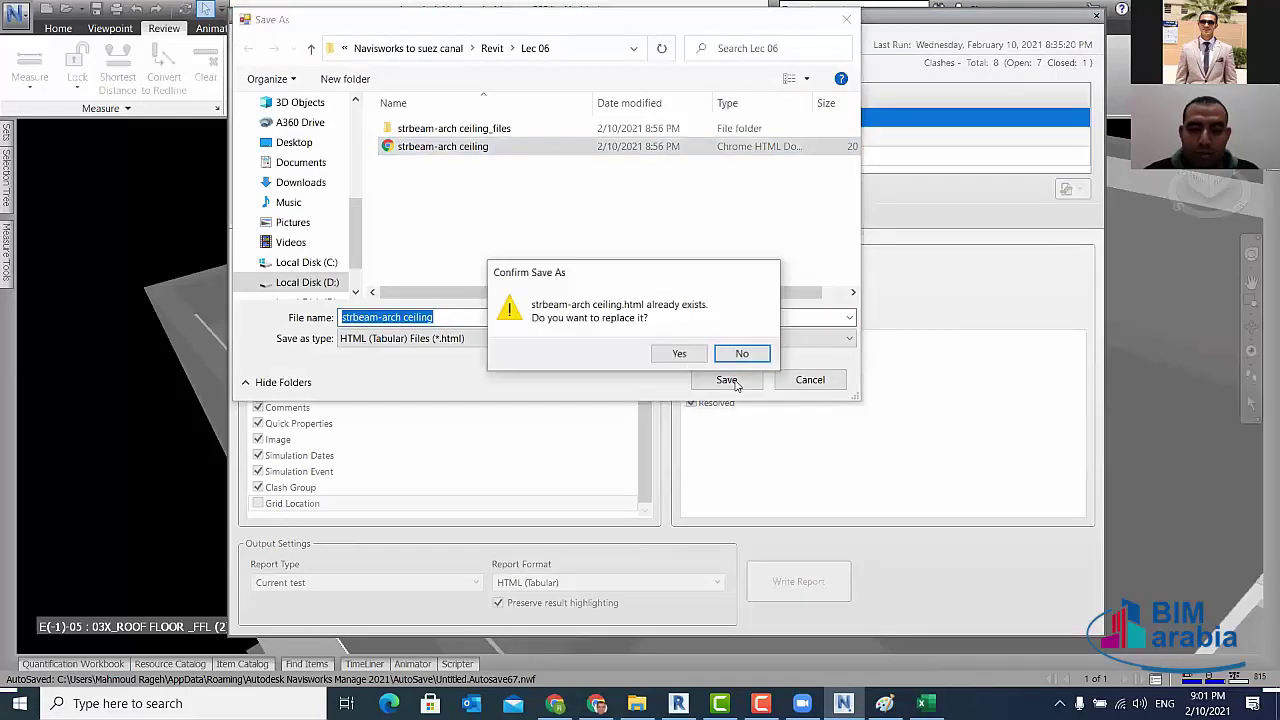
click(676, 355)
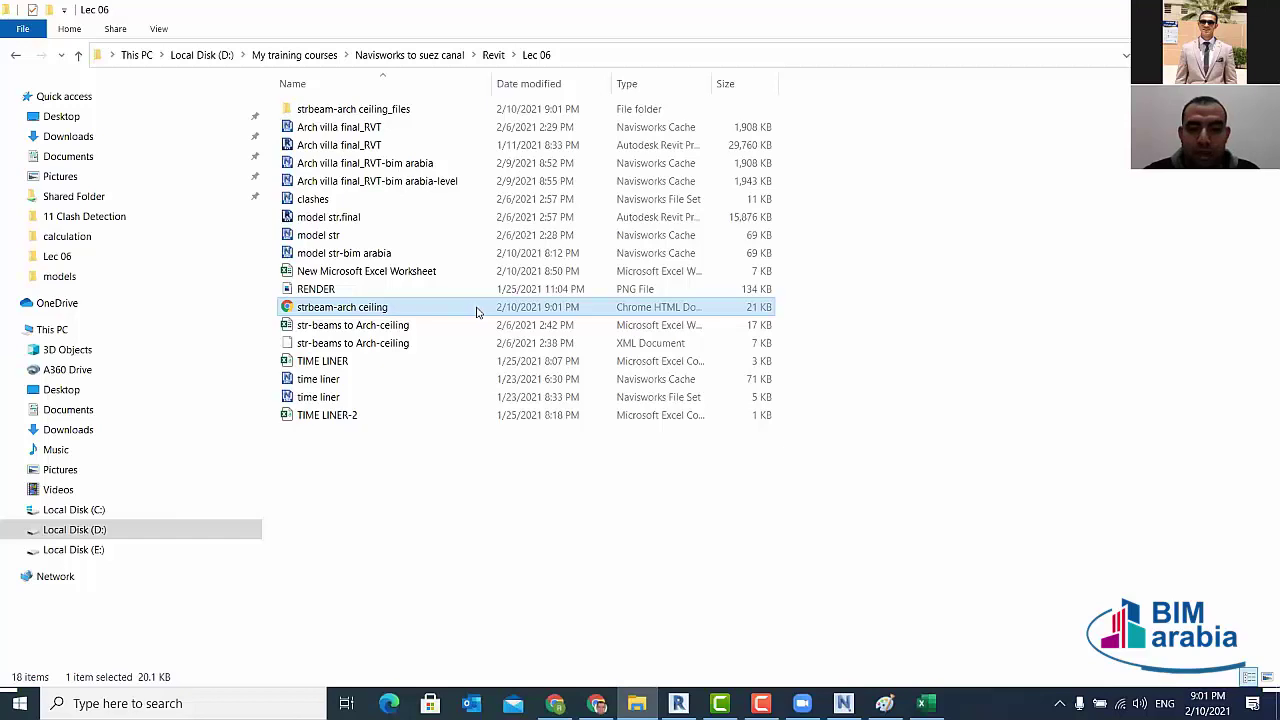
- Open strbeam-arch ceiling.html, review its eight-clash table in Chrome, then return to Navisworks
double_click(634, 300)
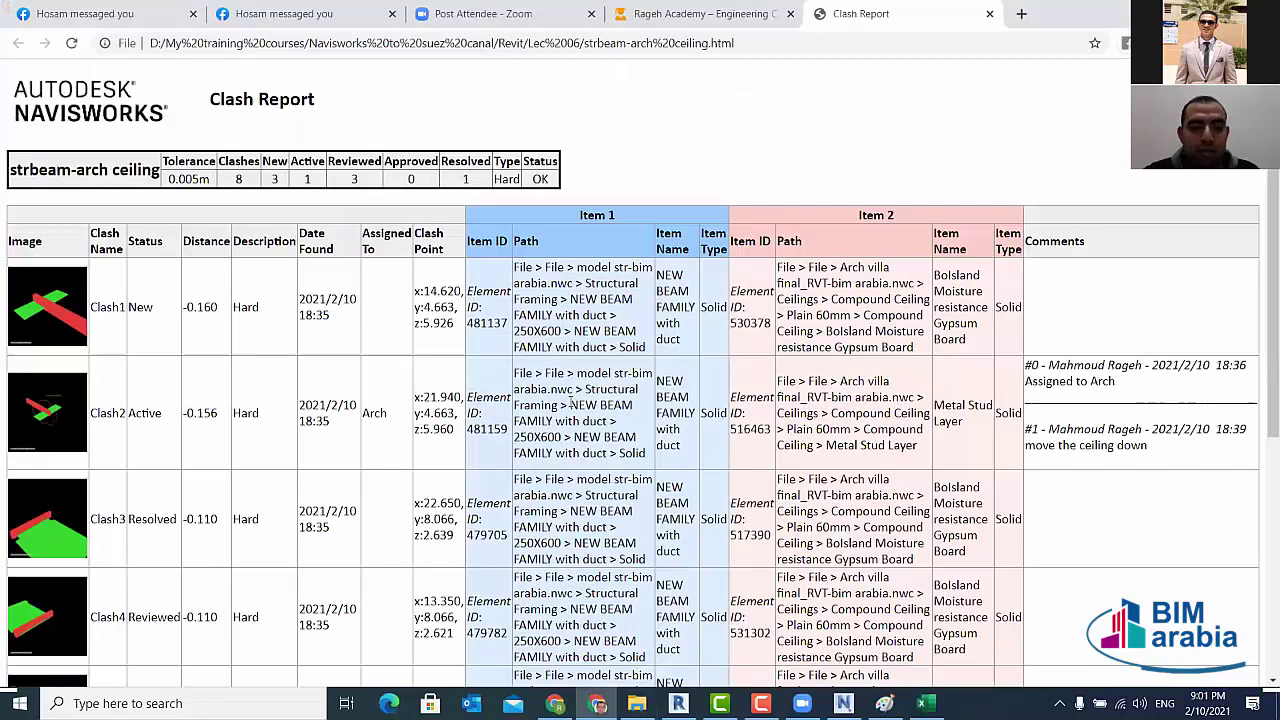
scroll(405, 380, down, 5)
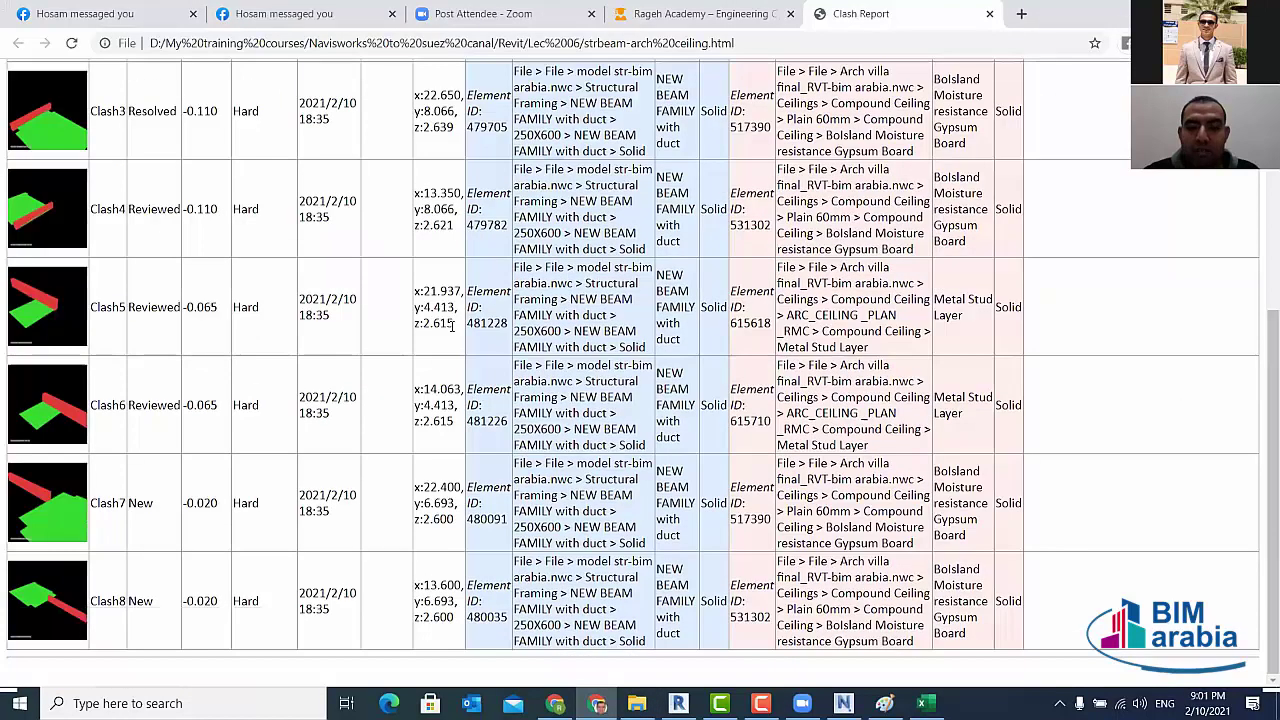
scroll(440, 300, up, 4)
scroll(475, 228, up, 2)
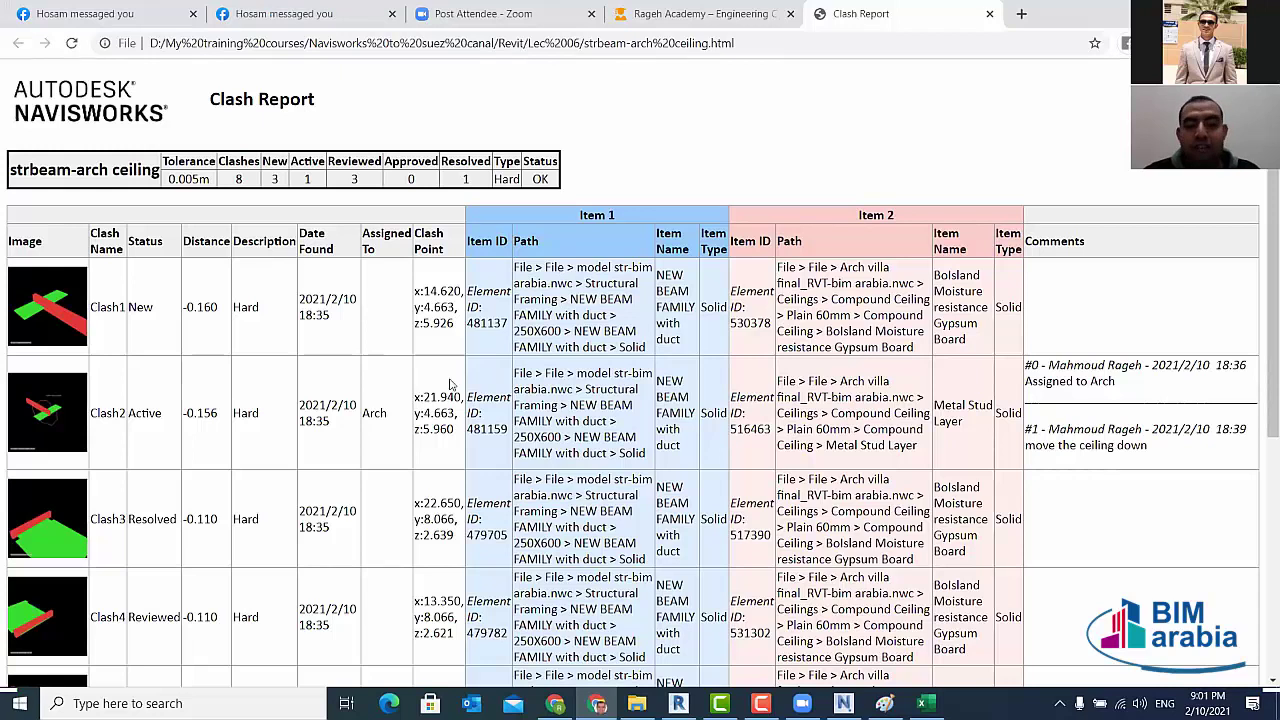
scroll(777, 305, down, 1)
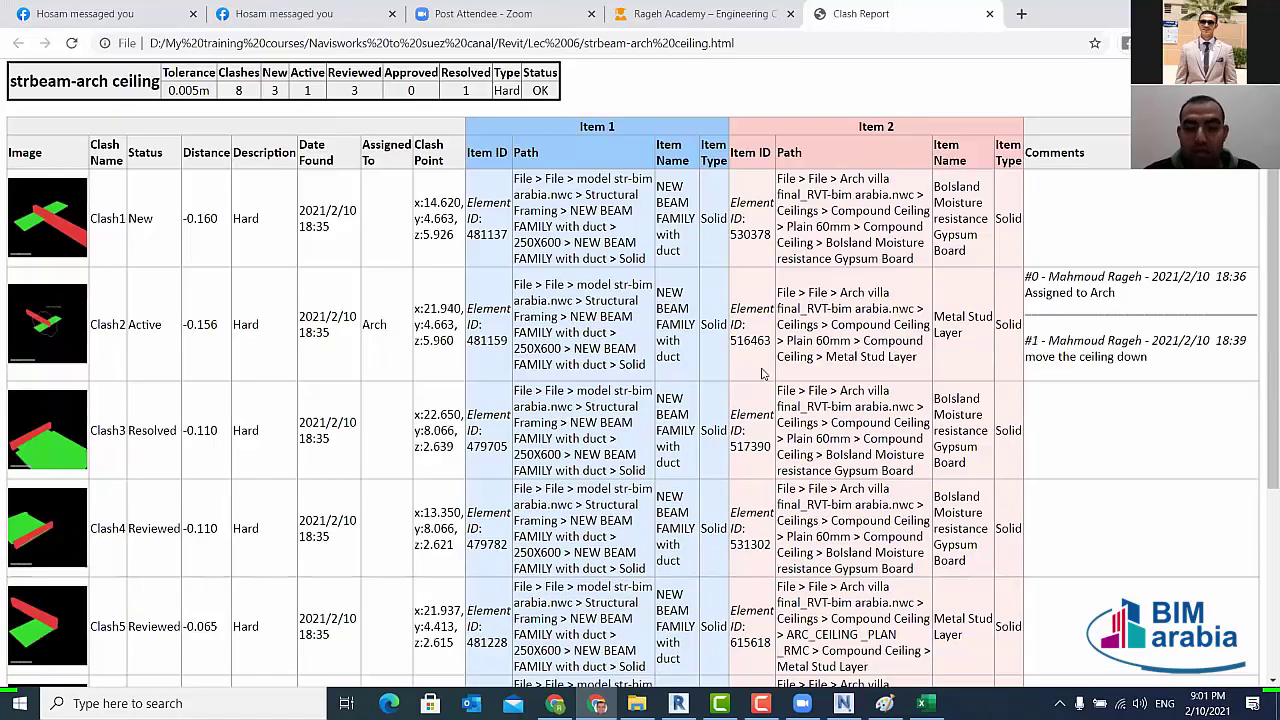
scroll(765, 375, down, 3)
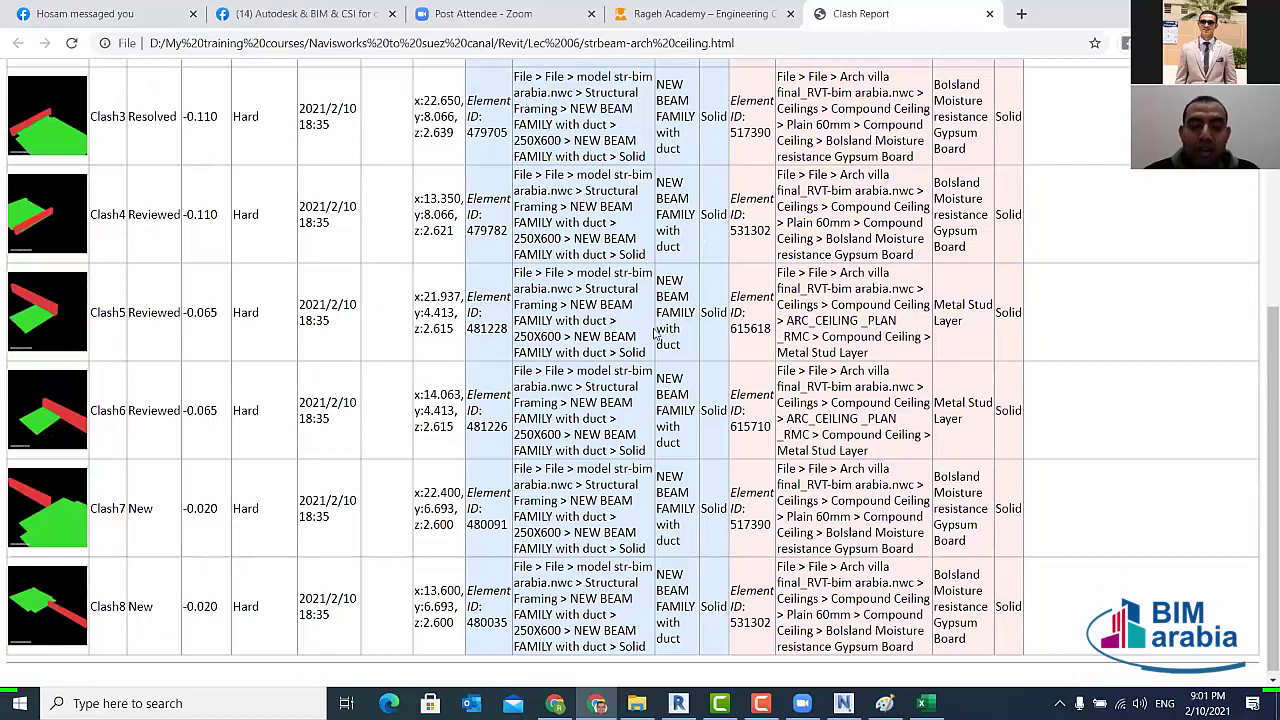
scroll(633, 361, down, 1)
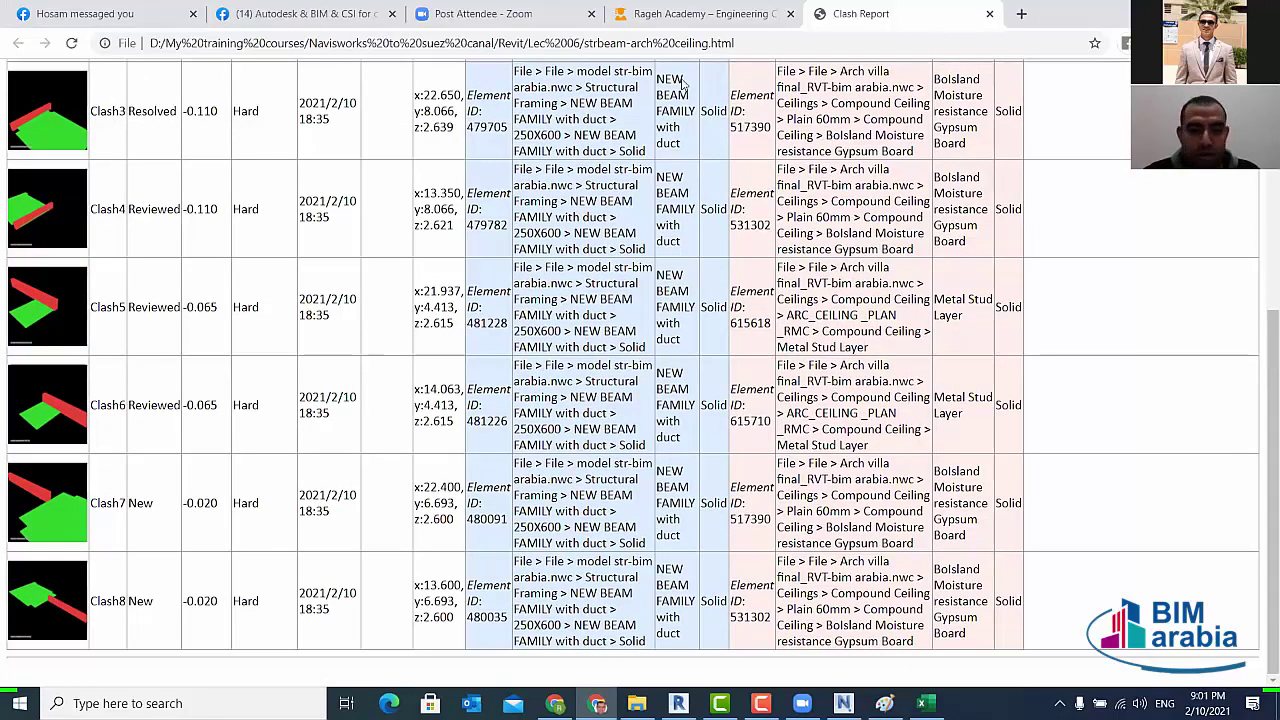
key(alt+Tab)
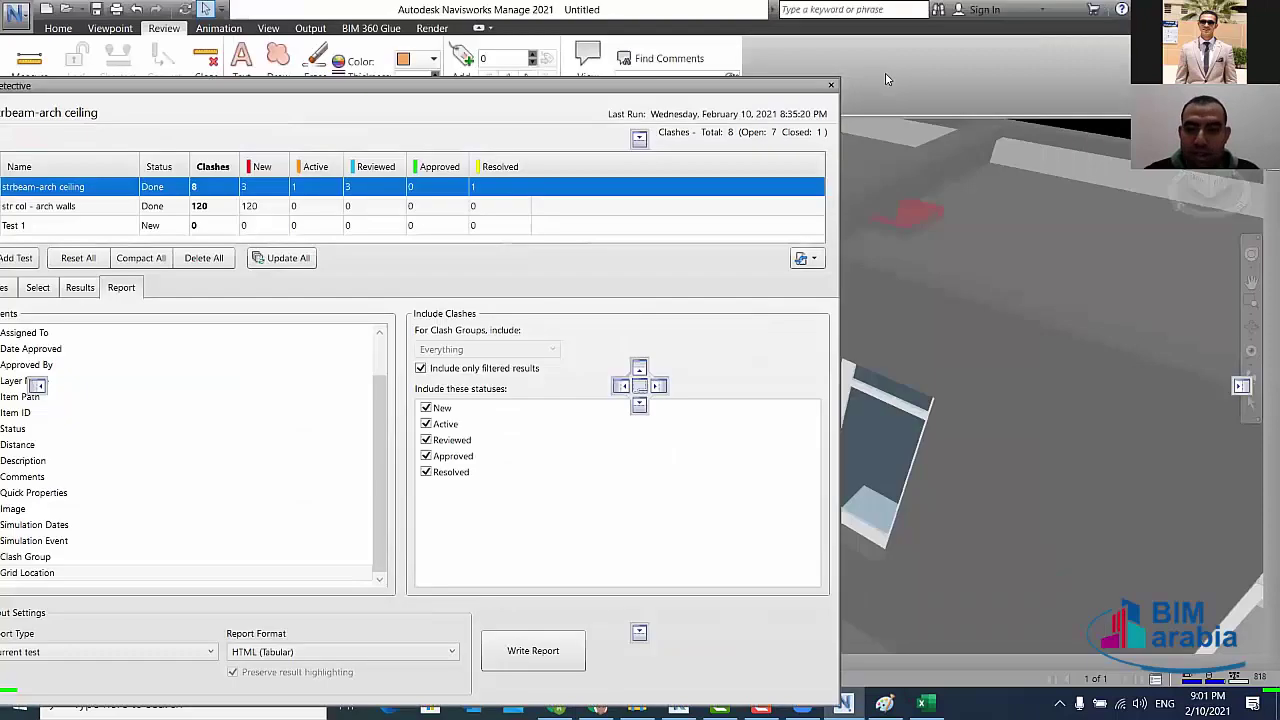
- Close the Clash Detective window to reveal the full 3D building model
click(882, 71)
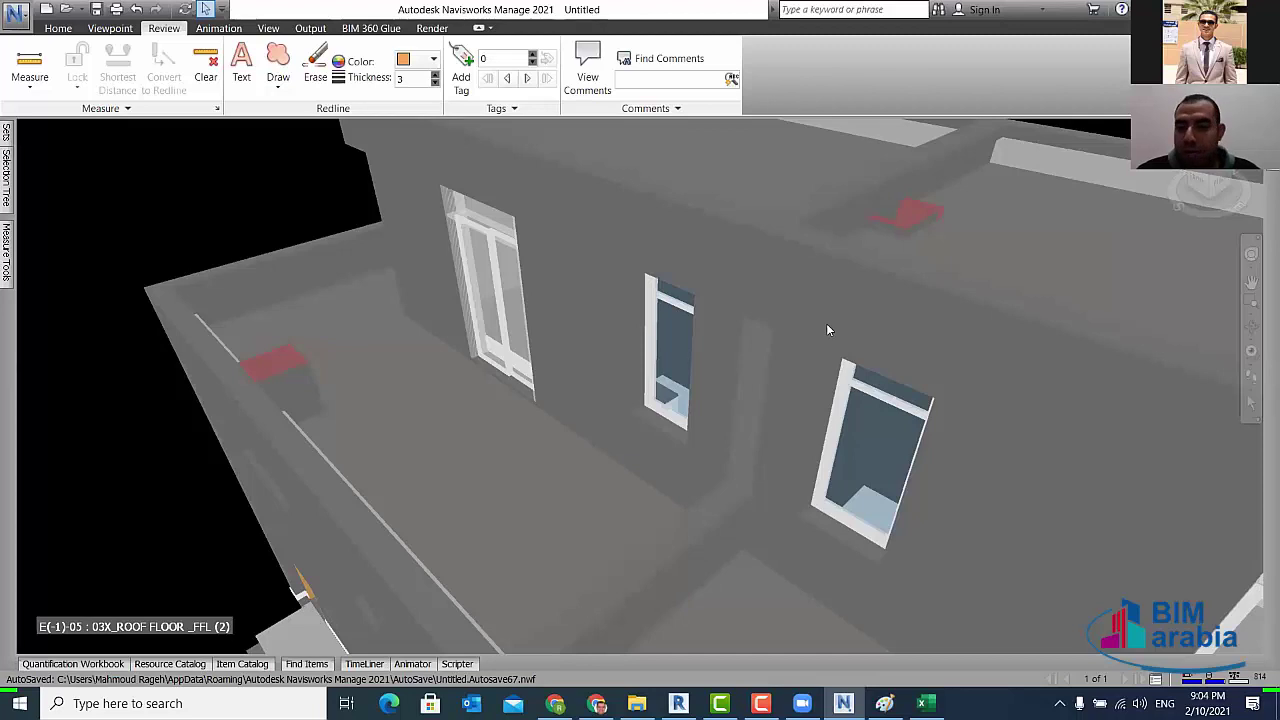
- Orbit, zoom and pan around the building to inspect its walls, roof and balconies
shift+middle_drag(826, 330, 522, 304)
shift+middle_drag(527, 375, 557, 373)
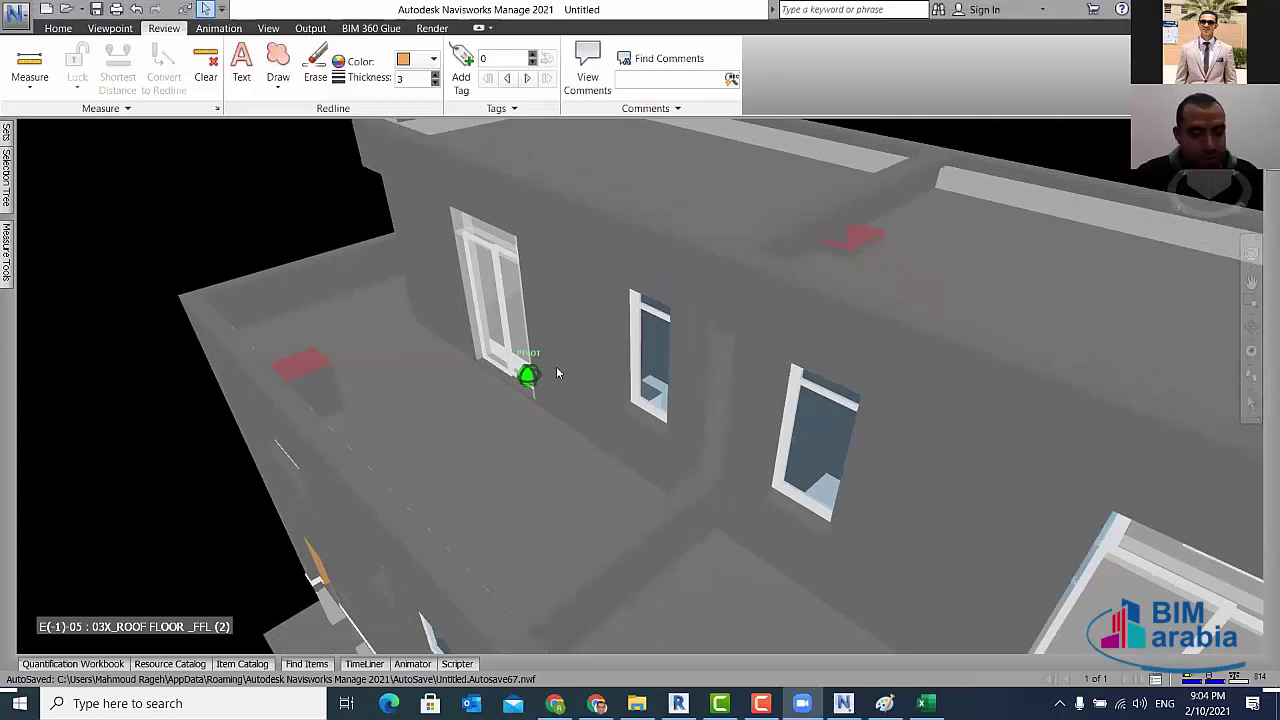
scroll(543, 372, down, 3)
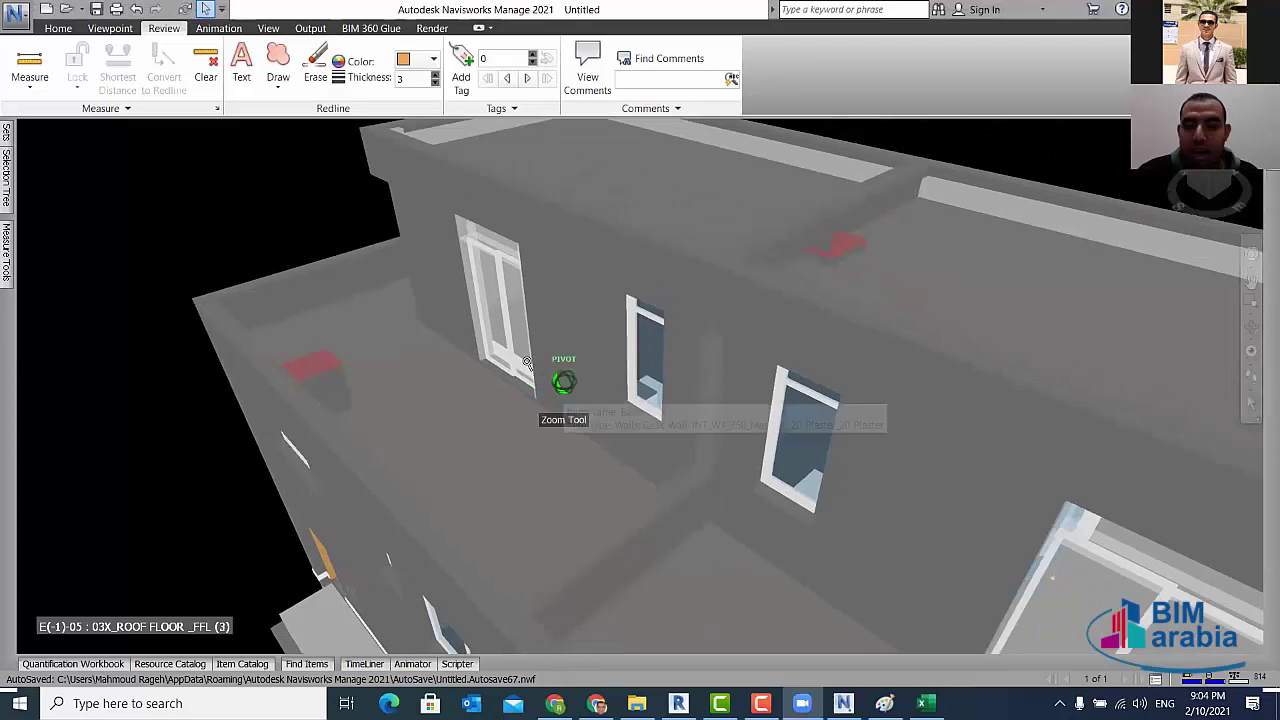
scroll(543, 372, down, 3)
shift+middle_drag(375, 418, 480, 466)
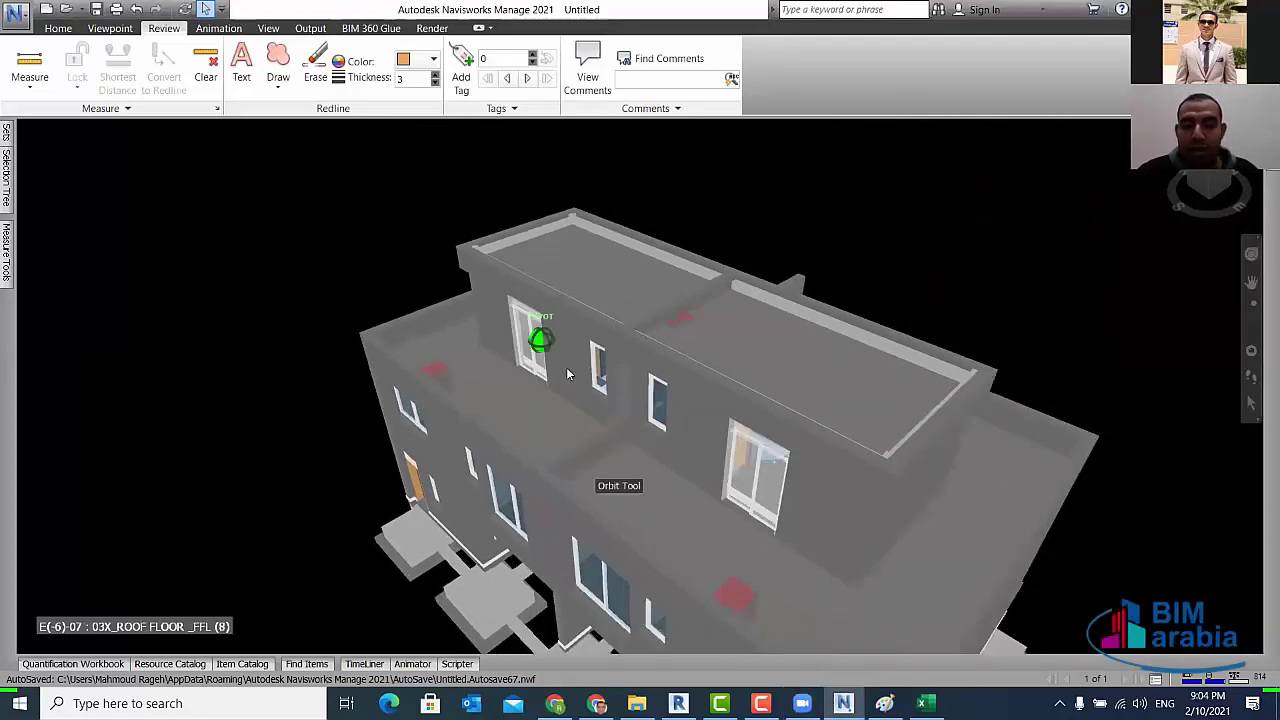
scroll(480, 466, up, 3)
scroll(559, 492, up, 3)
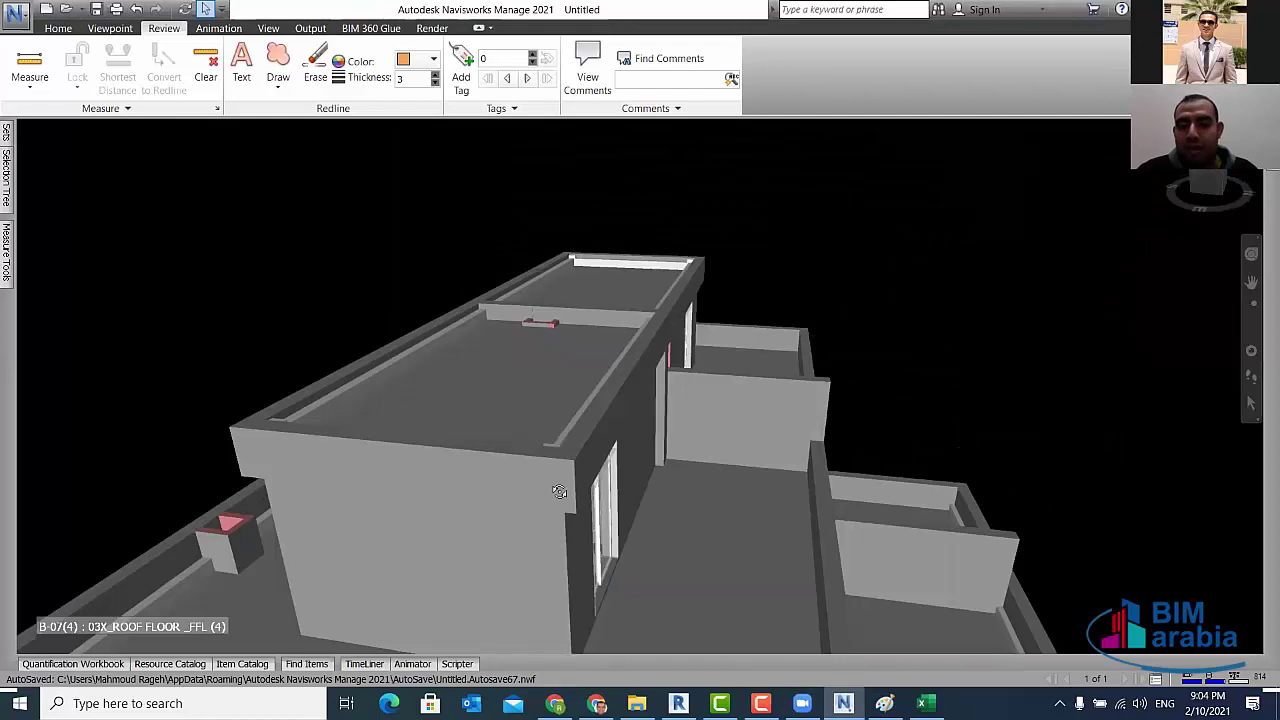
scroll(559, 492, down, 3)
shift+middle_drag(636, 498, 644, 378)
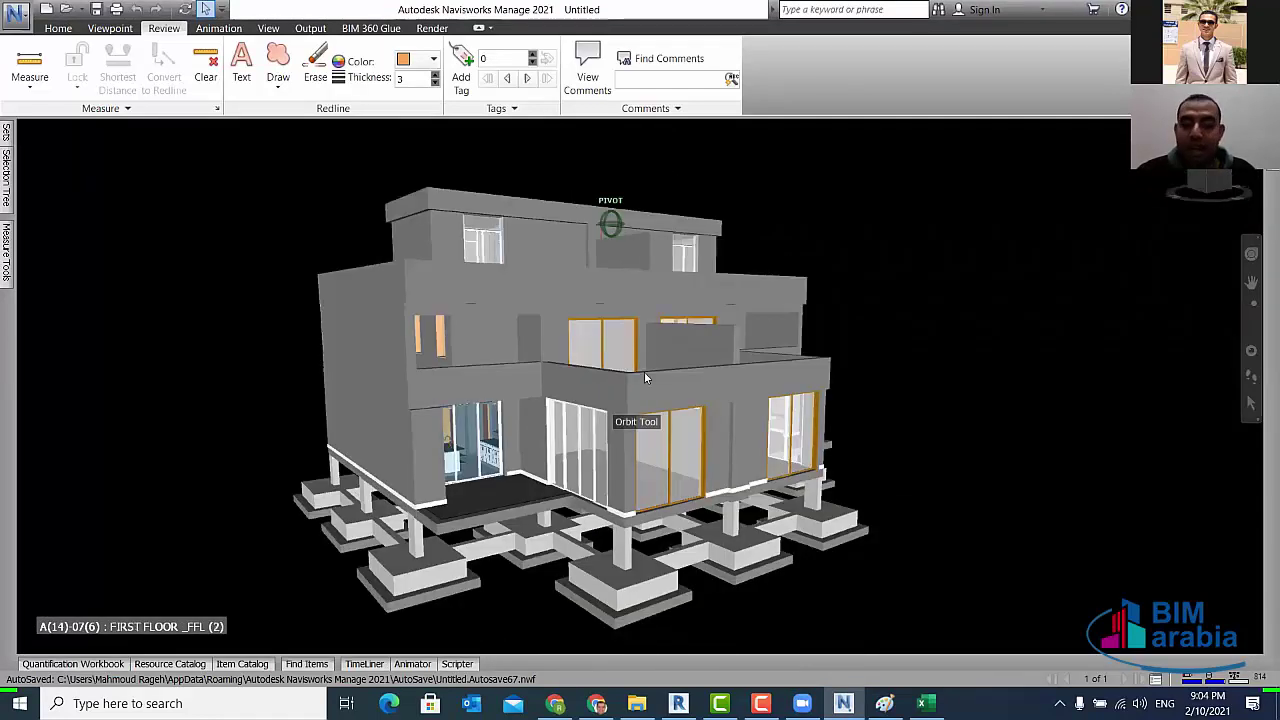
shift+middle_drag(651, 414, 645, 415)
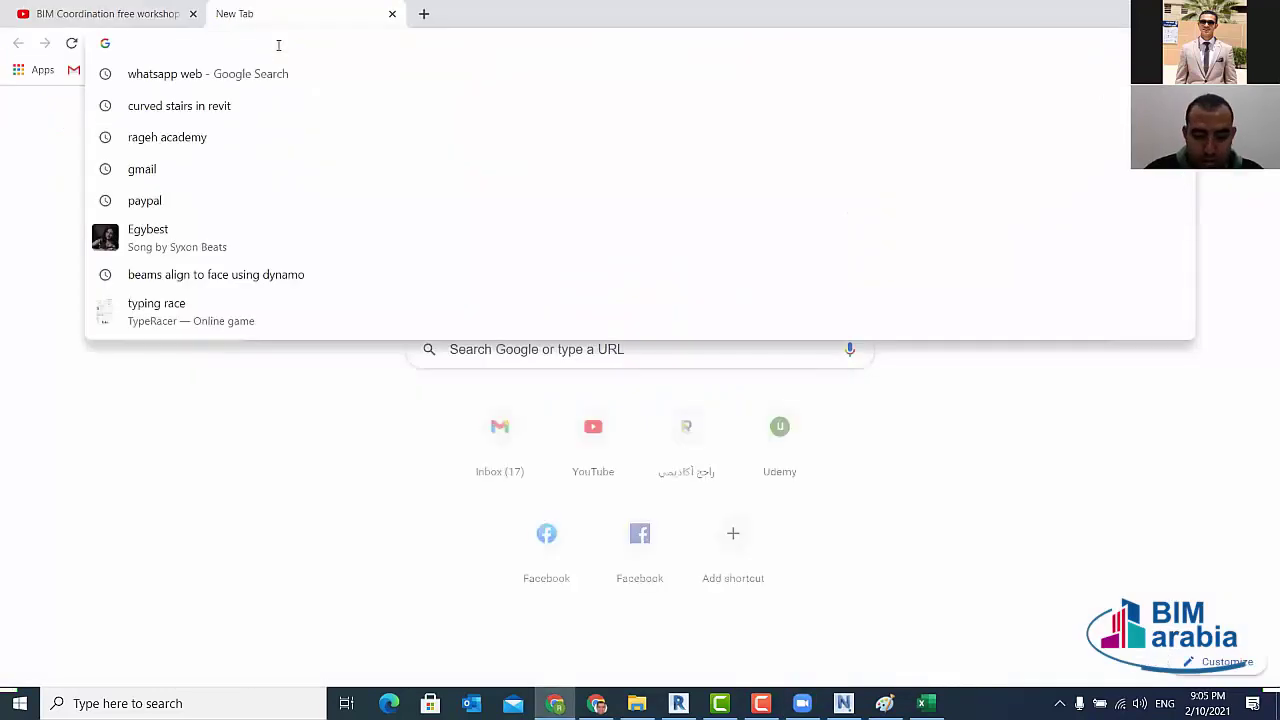
- Search Google for 'clash matrix template' and open its image results
text(CLASH)
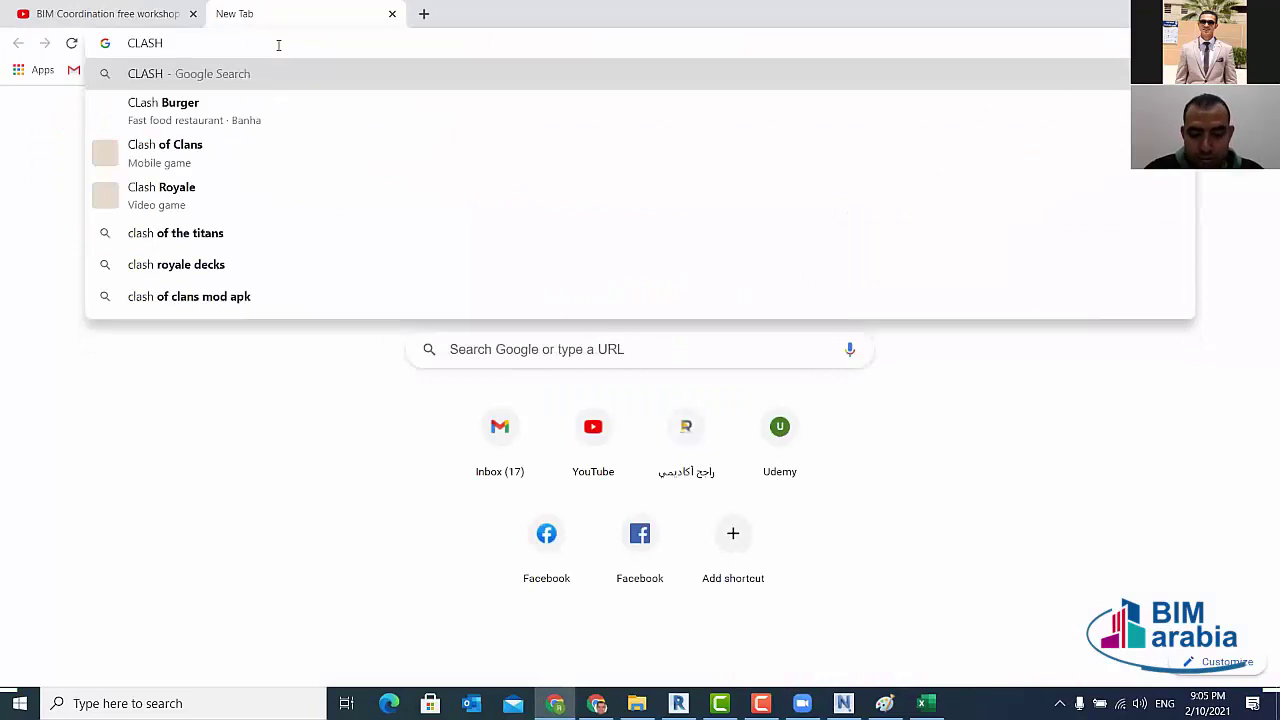
text( MA)
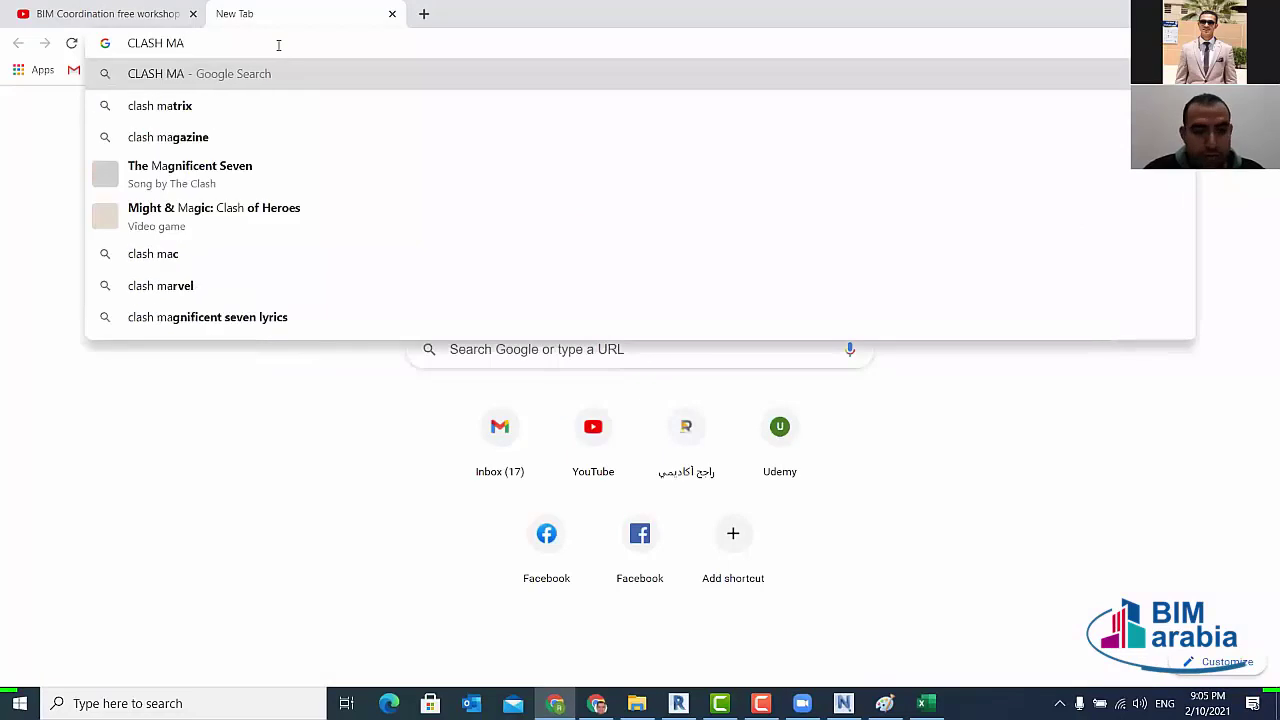
text(TRIX)
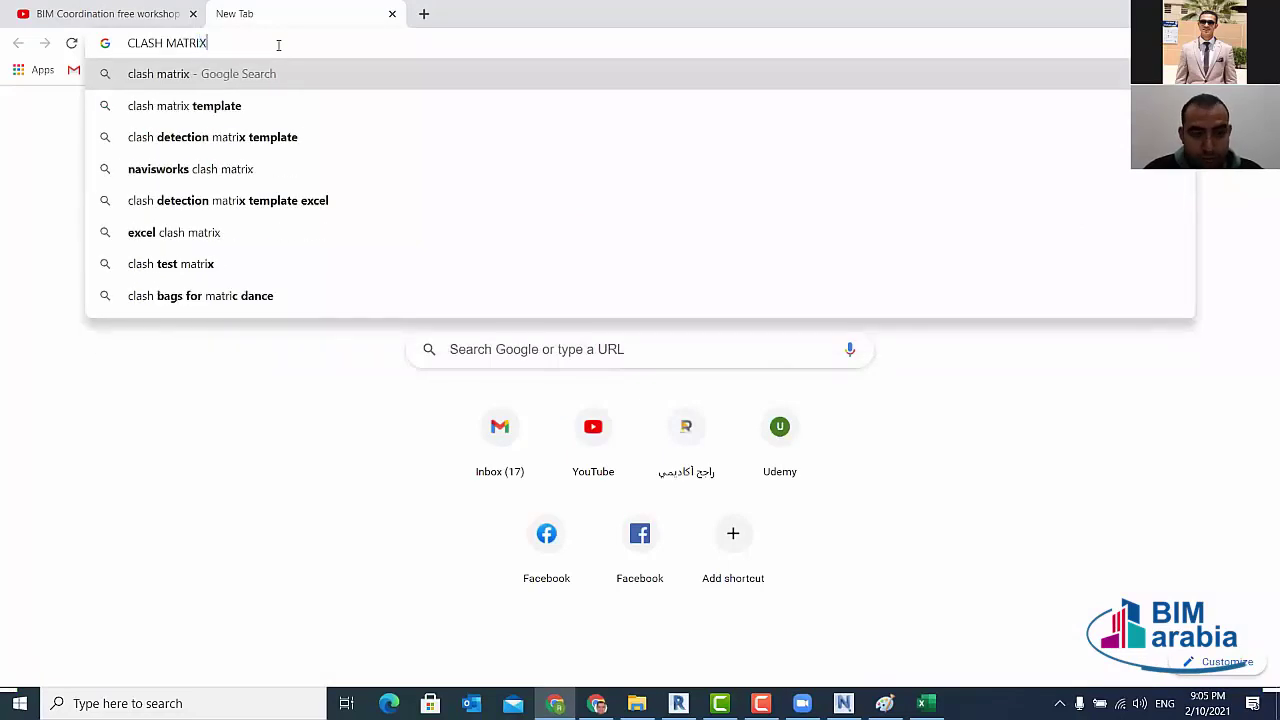
click(241, 107)
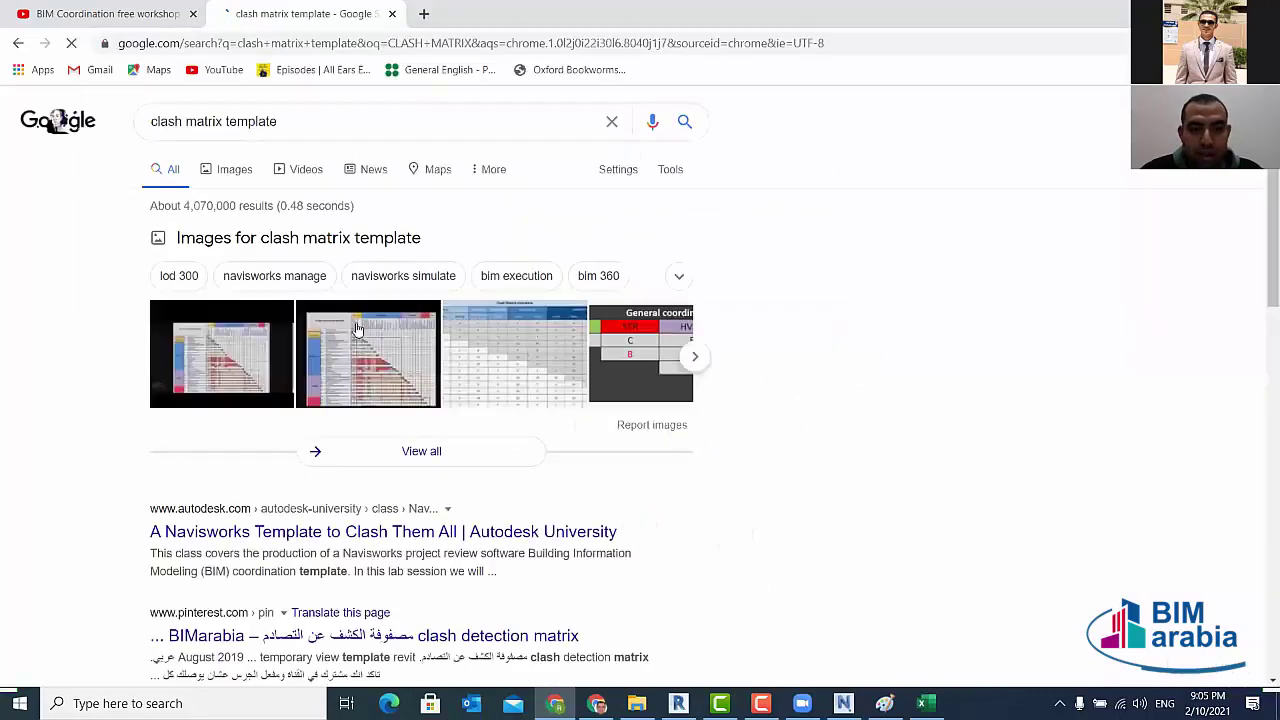
click(250, 372)
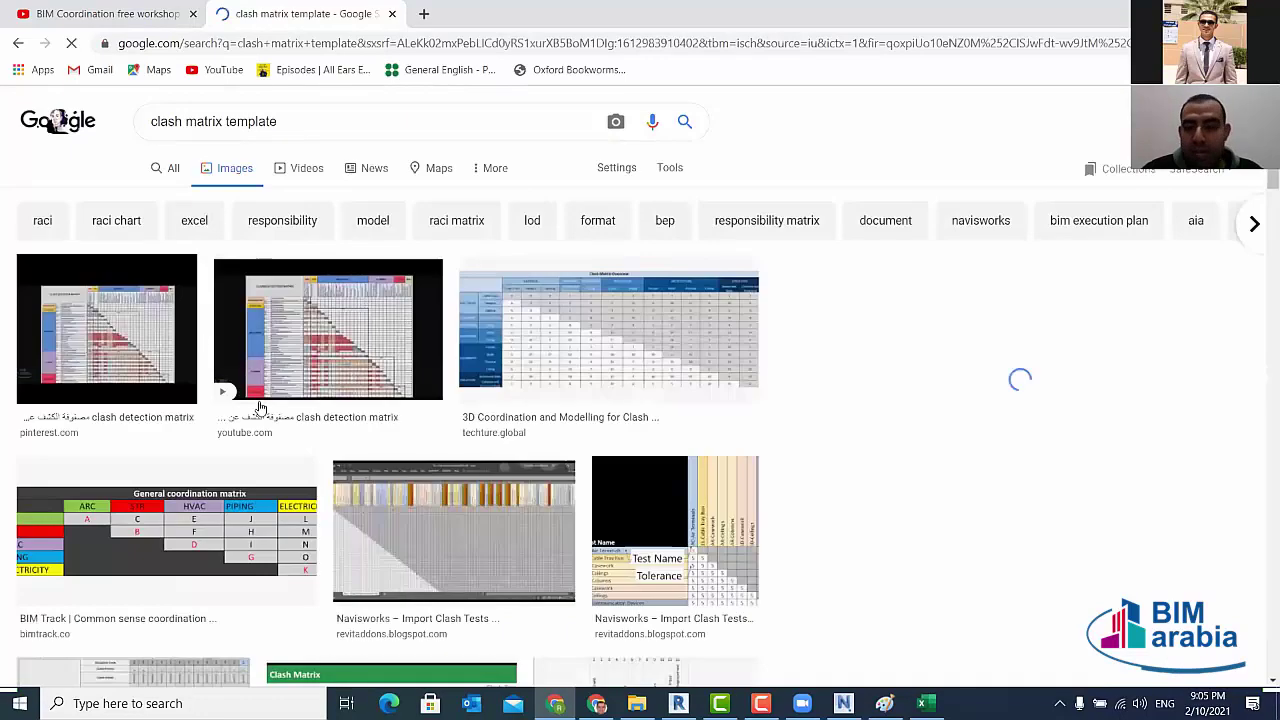
- Preview the BIM Essential Guide matrix and Mist services timetabling spreadsheet images
scroll(260, 405, down, 2)
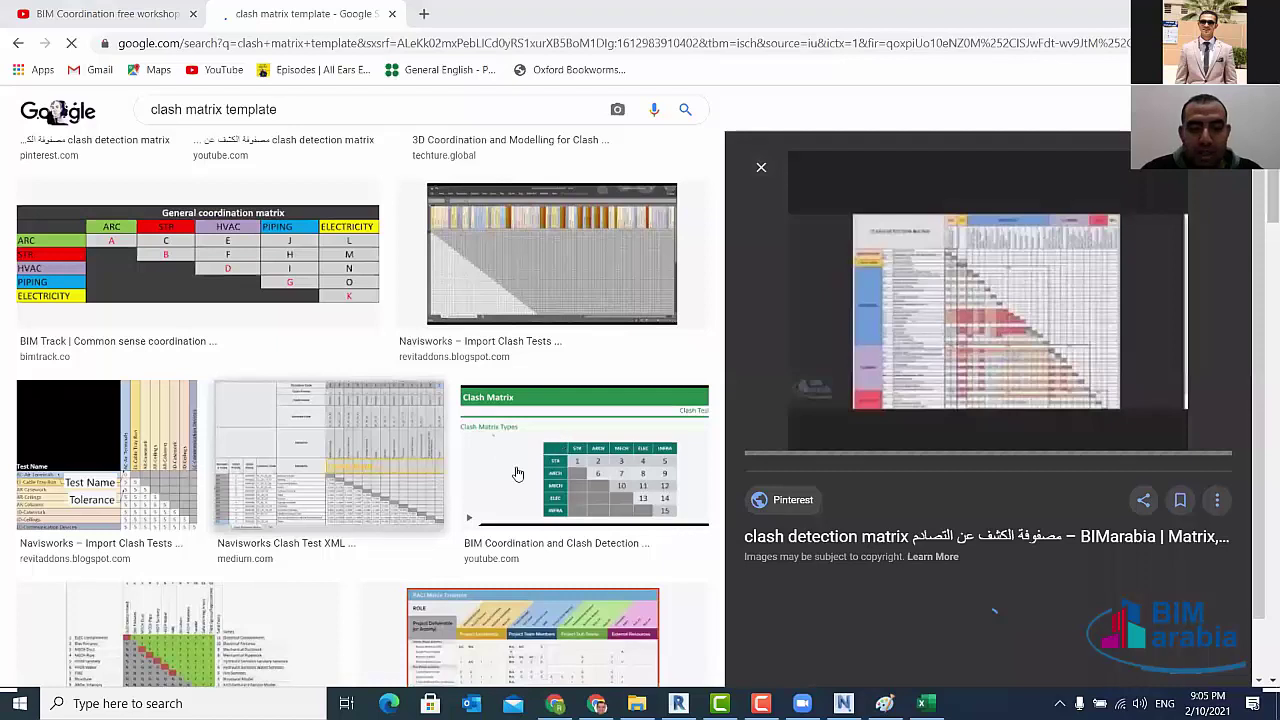
scroll(503, 462, up, 2)
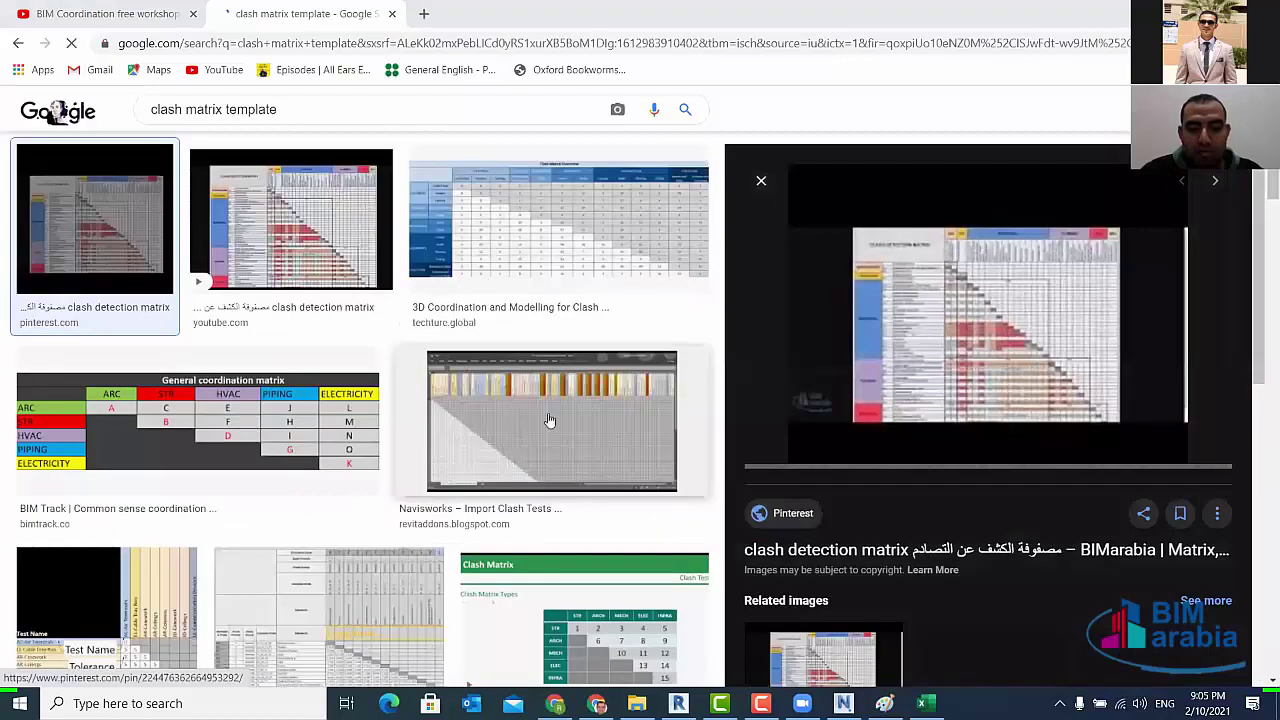
scroll(463, 357, down, 4)
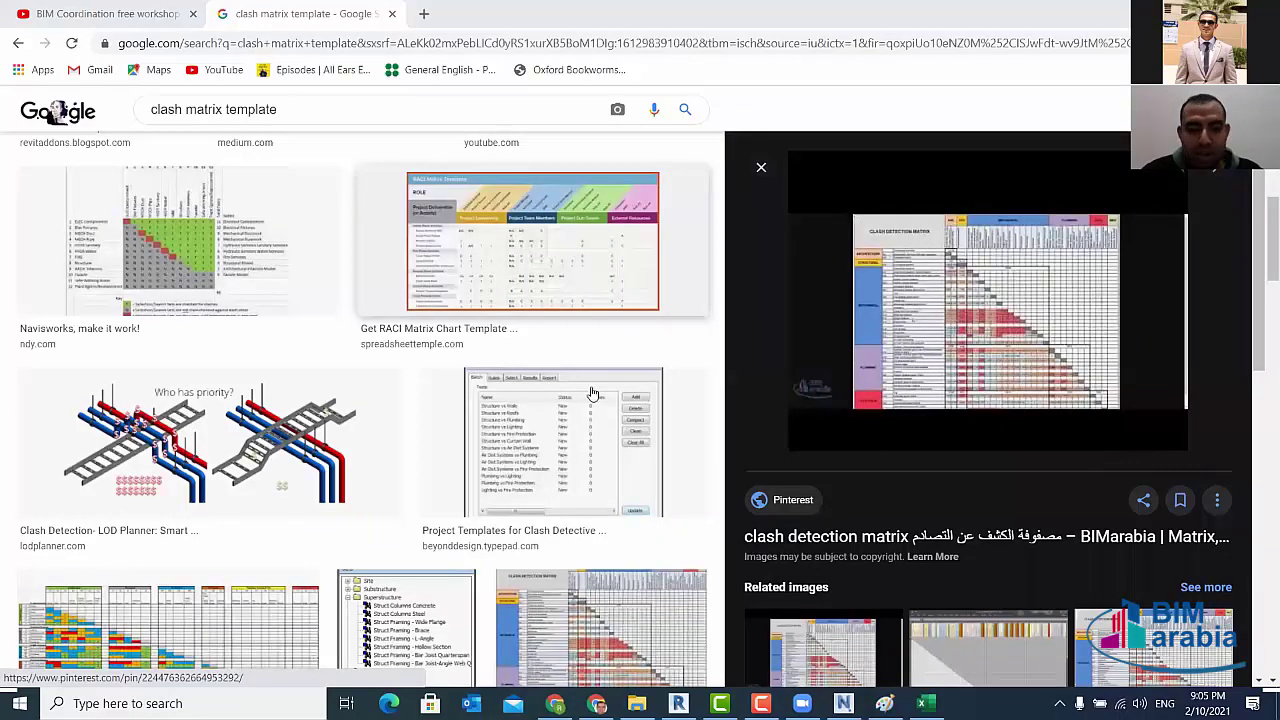
key(Right)
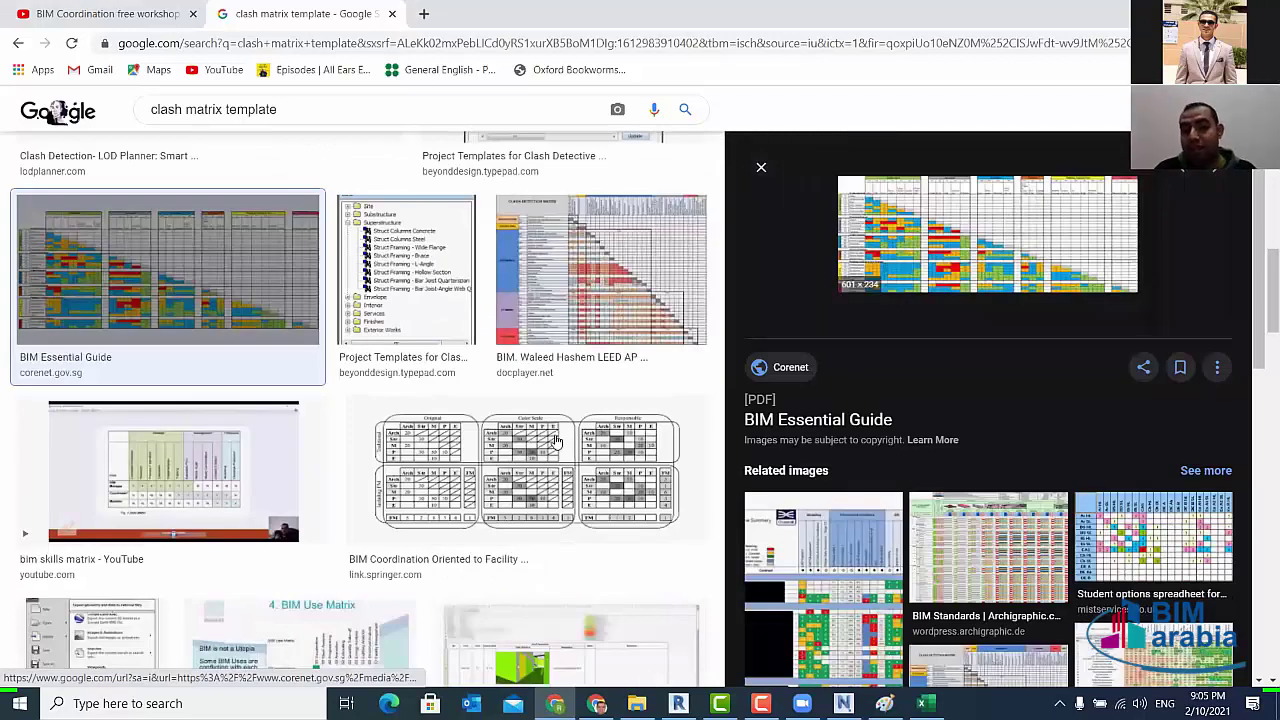
key(Right)
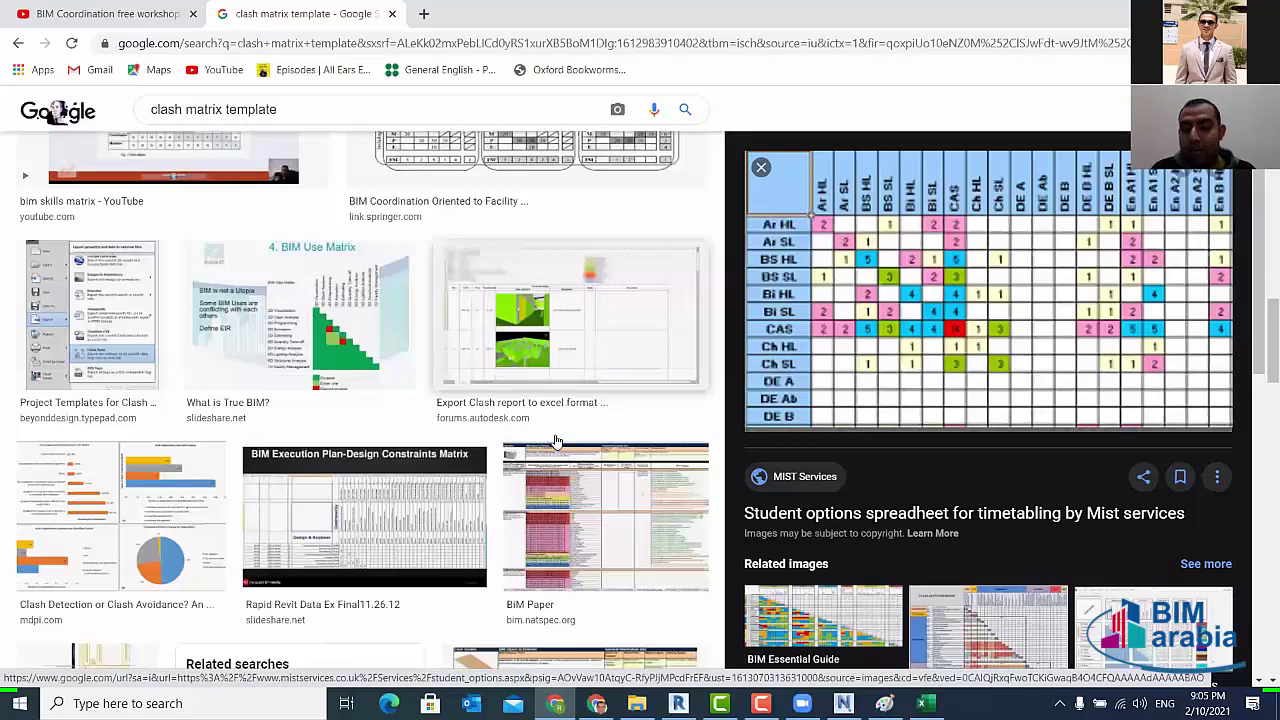
- Preview the exported clash results spreadsheet and the BIM ThinkSpace maturity matrix
scroll(557, 440, down, 2)
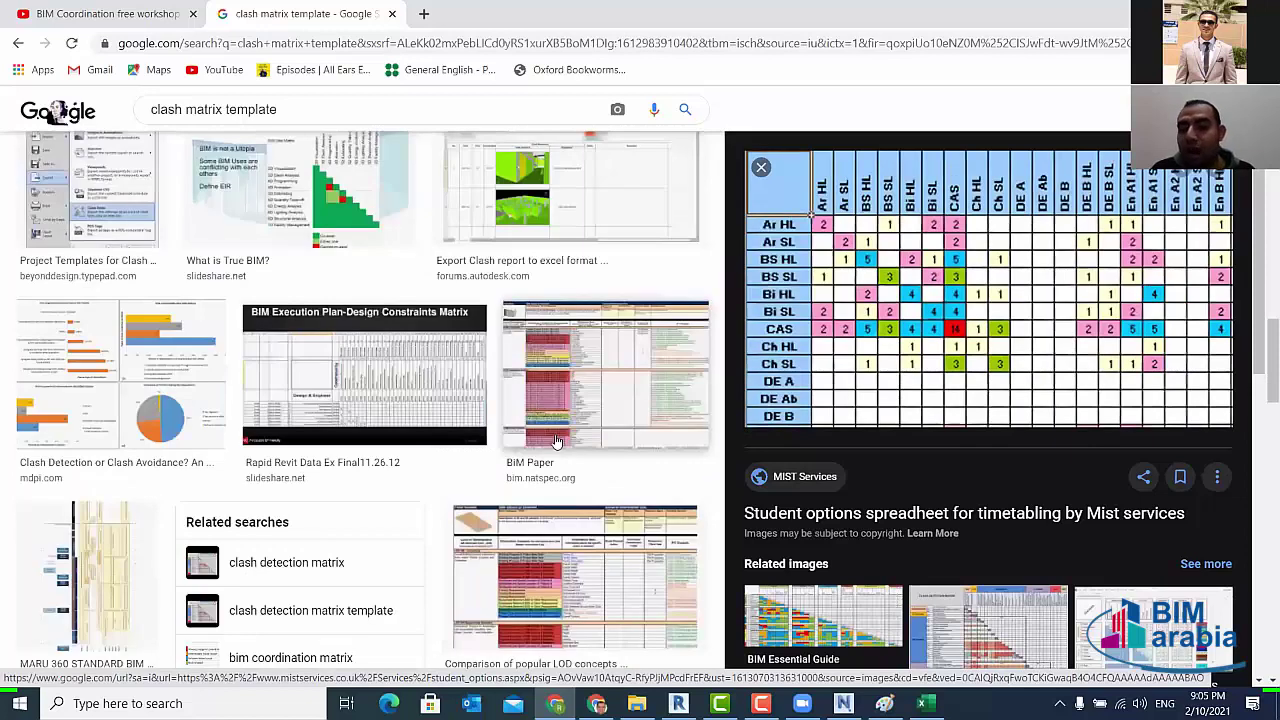
scroll(557, 440, down, 2)
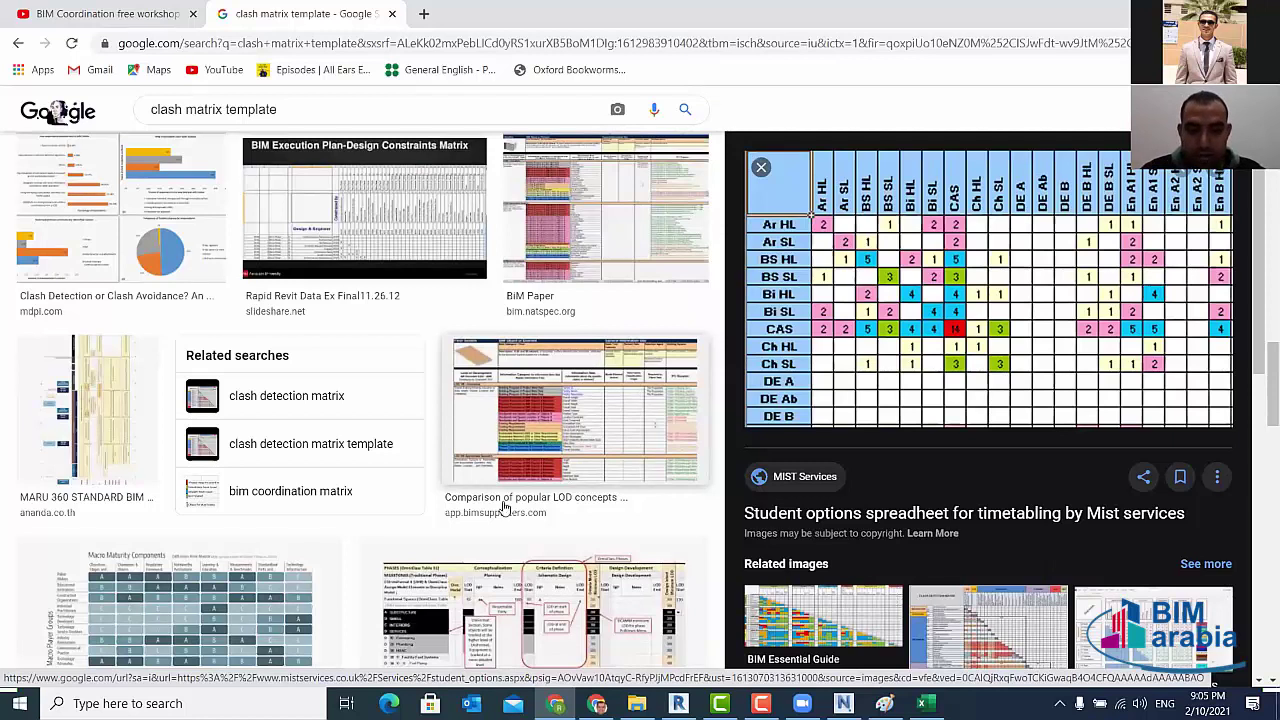
scroll(506, 418, down, 5)
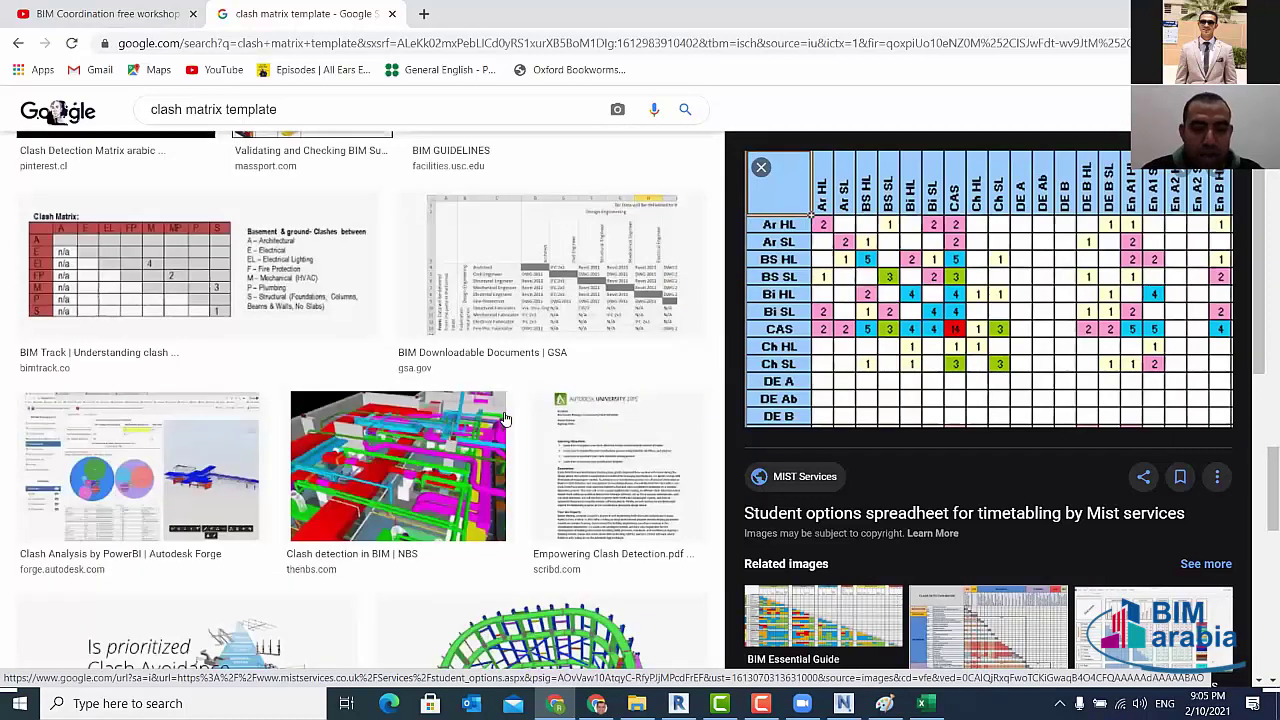
scroll(506, 418, down, 3)
scroll(490, 434, down, 3)
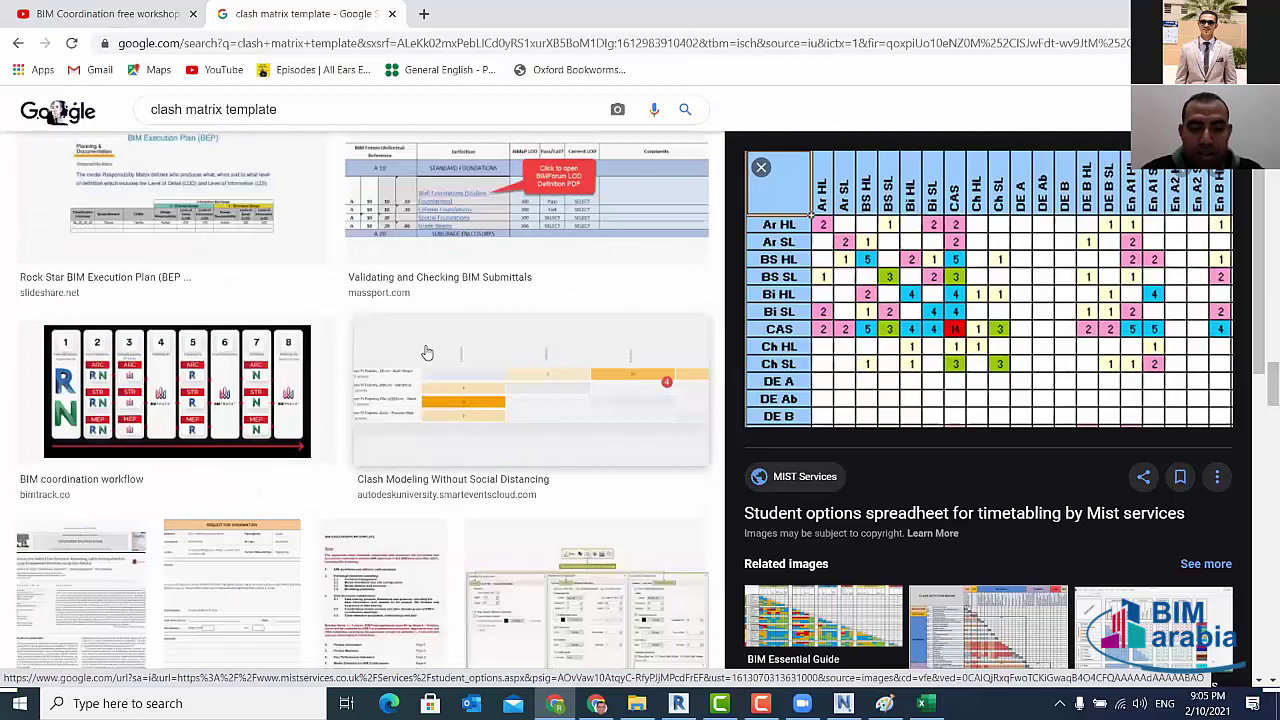
scroll(427, 353, down, 5)
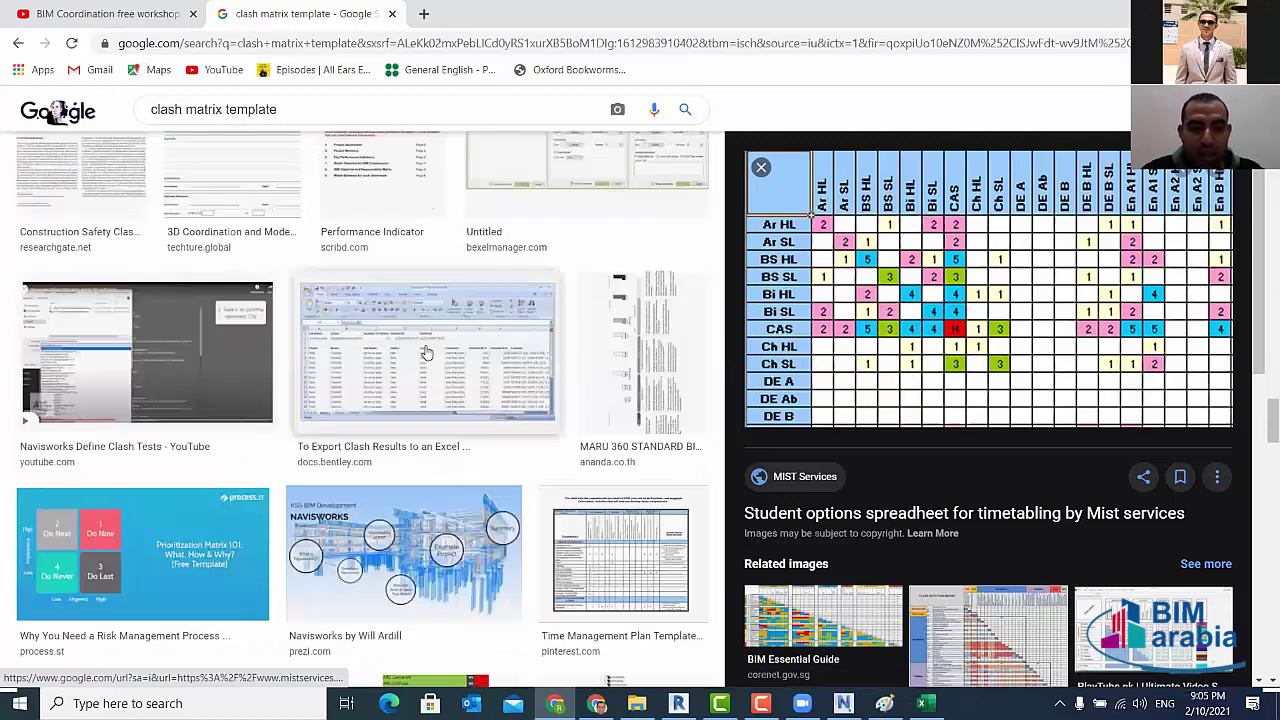
click(428, 360)
scroll(409, 355, up, 3)
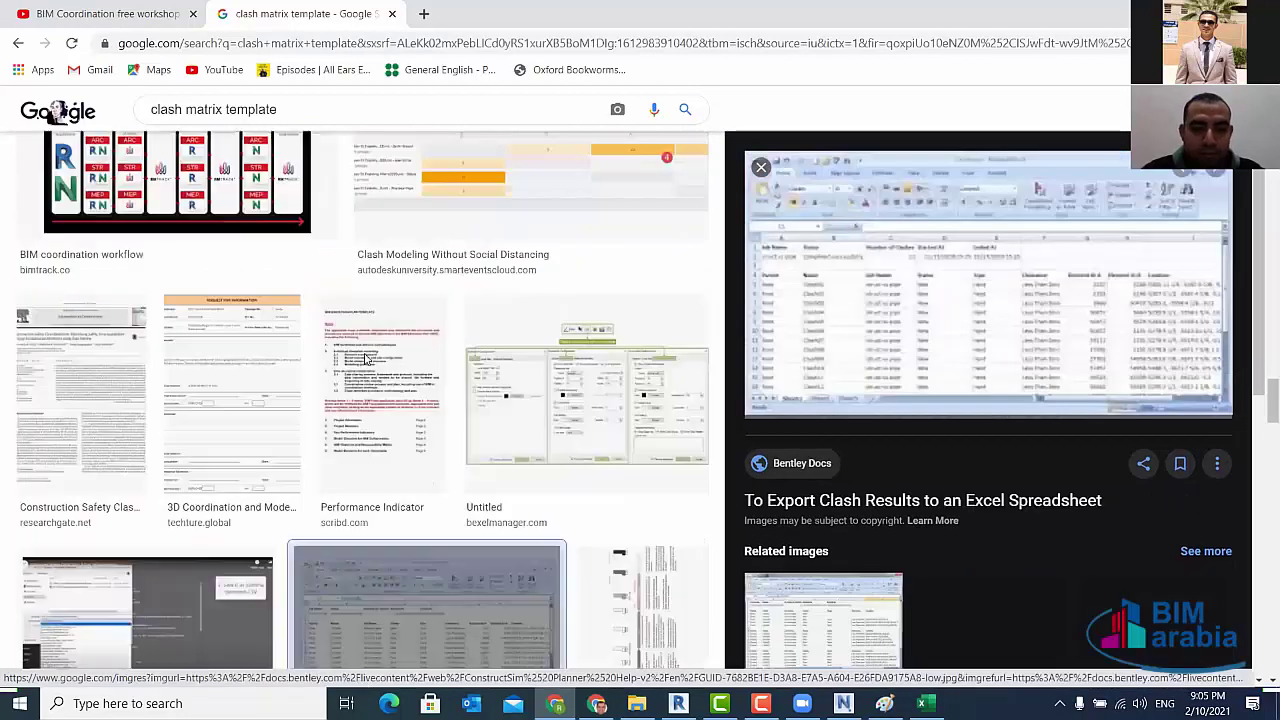
scroll(600, 300, up, 5)
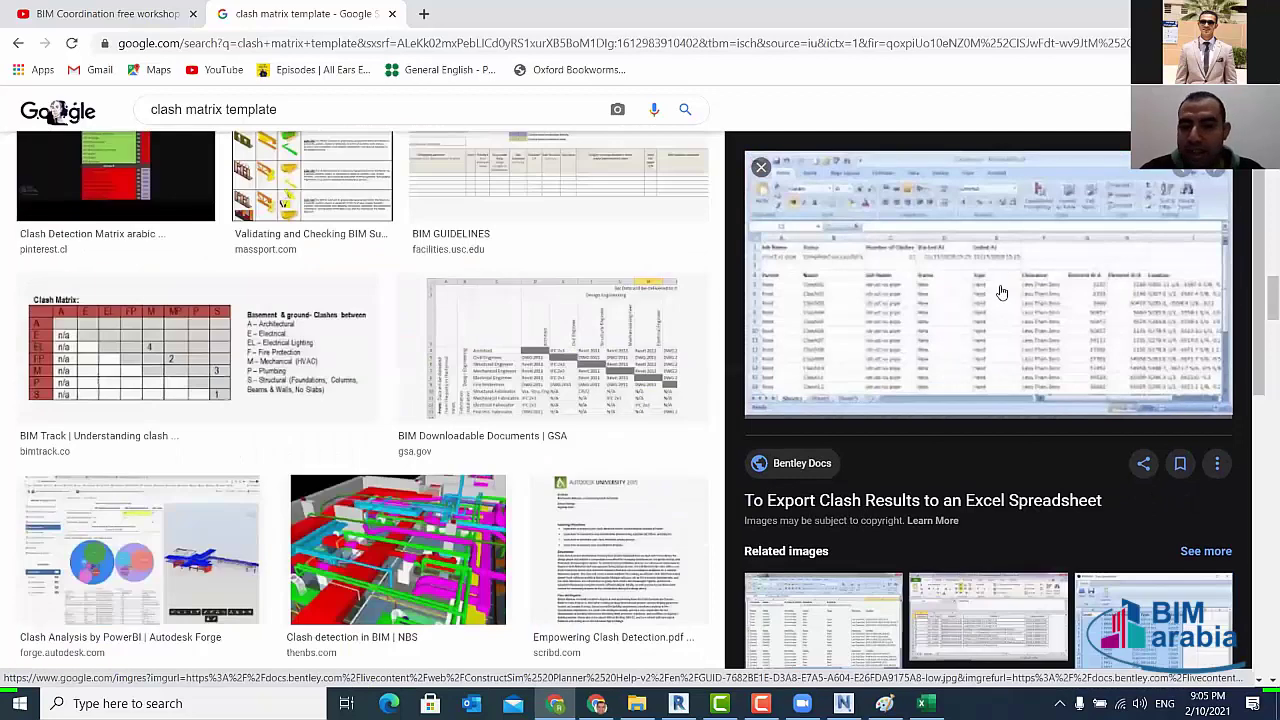
key(alt+Left)
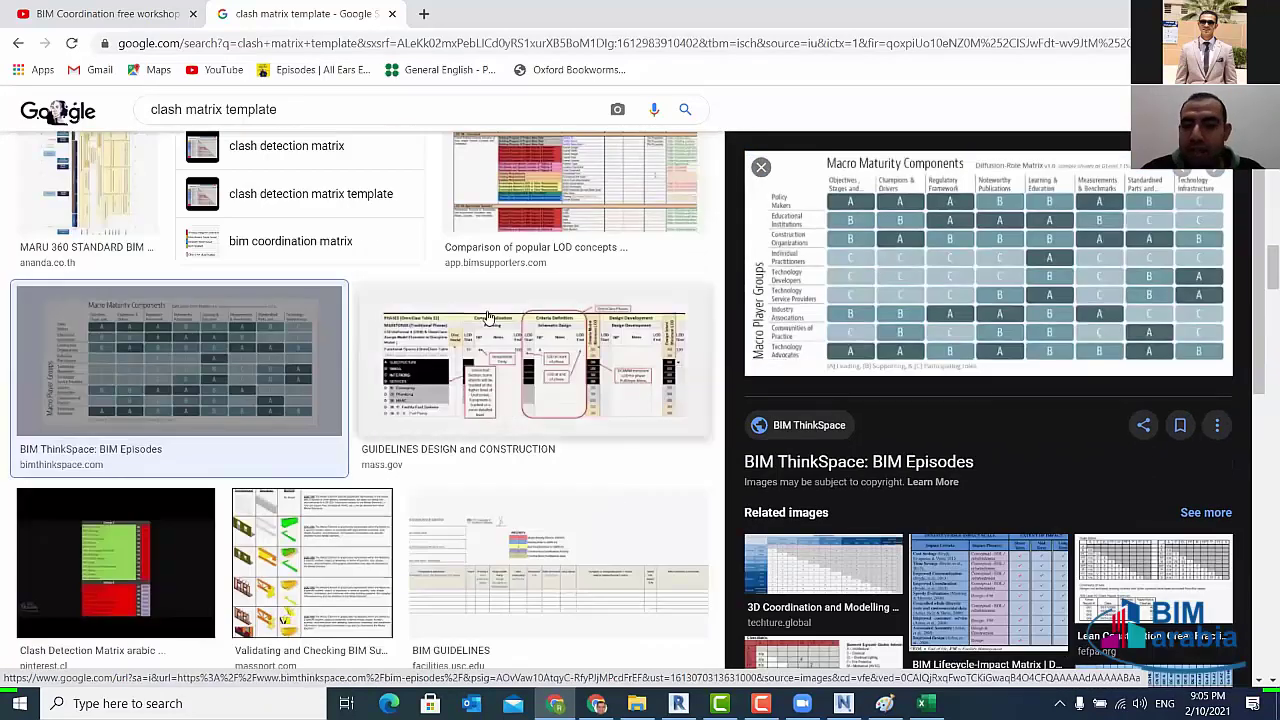
scroll(347, 475, down, 5)
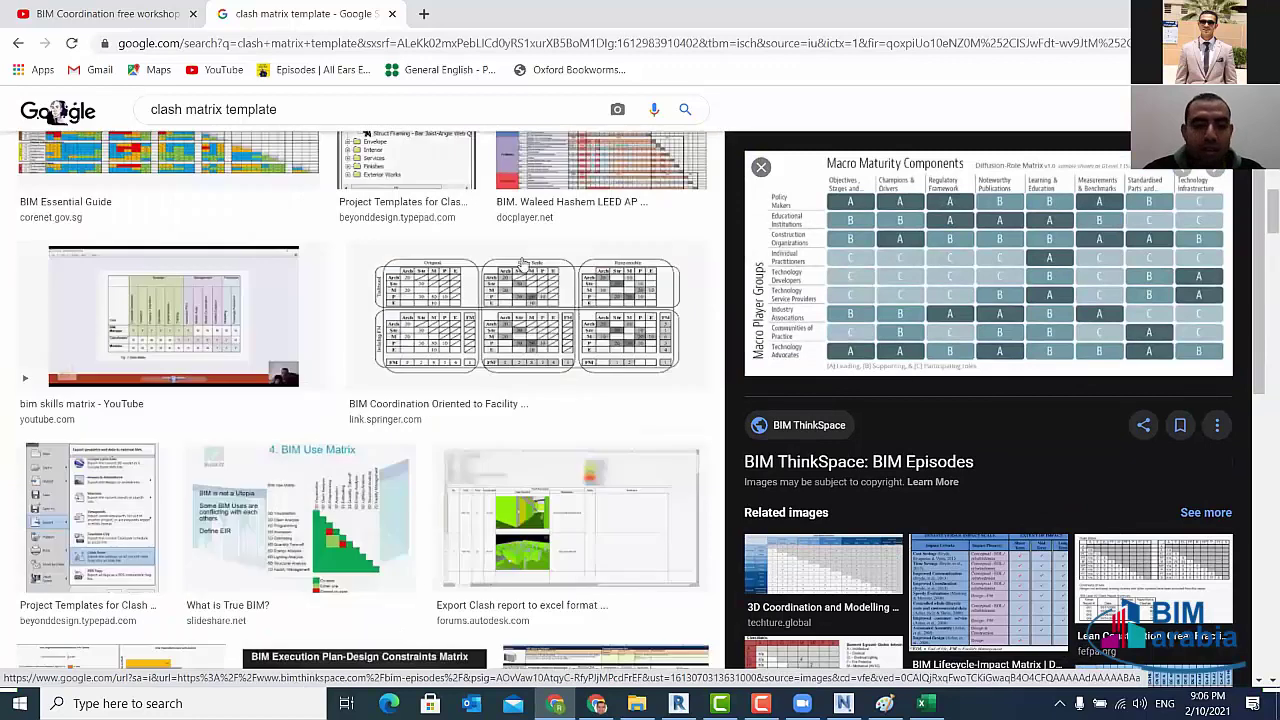
scroll(905, 303, up, 5)
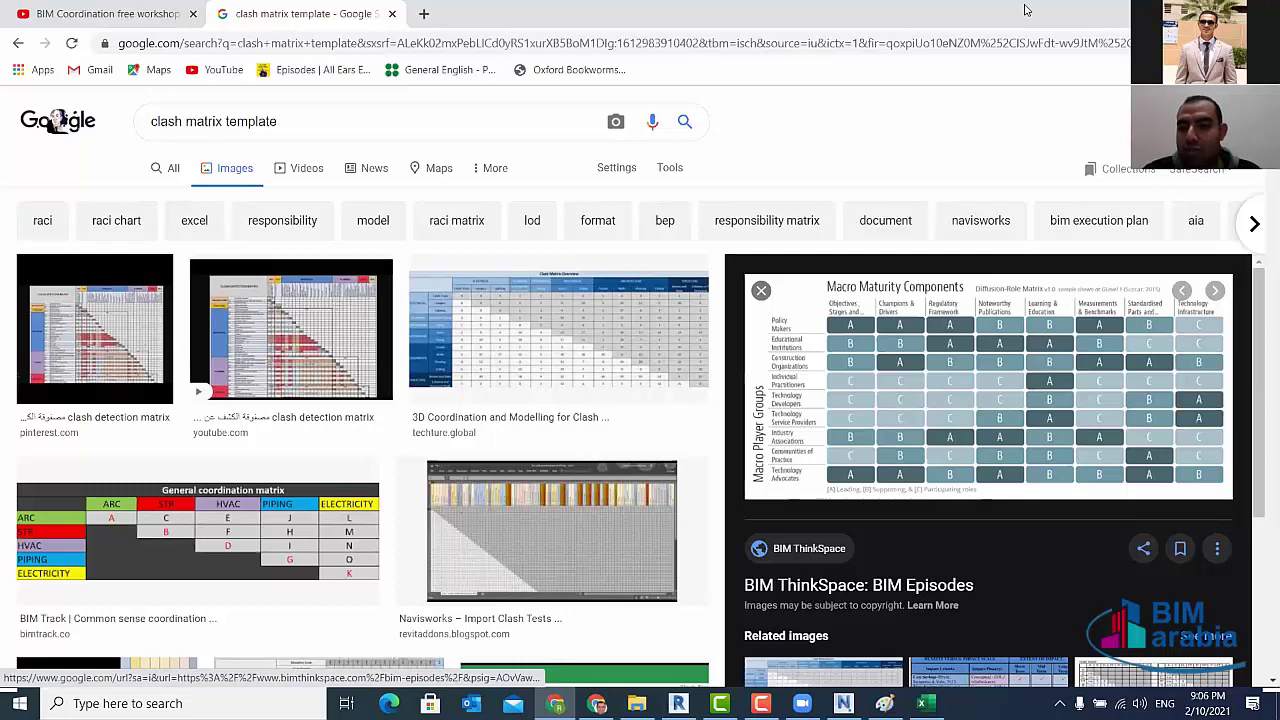
- Show the Paint beam-and-column sketch, then return through Chrome to the Navisworks model
key(alt+Tab)
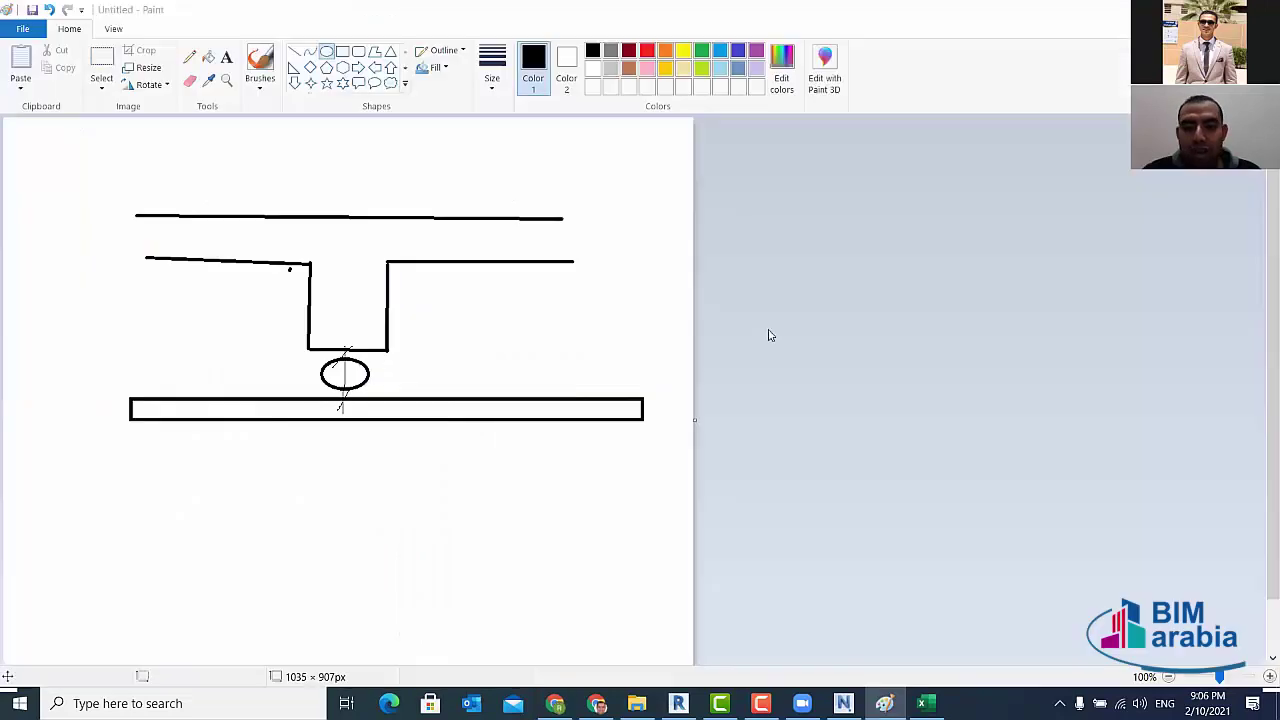
key(alt+Tab)
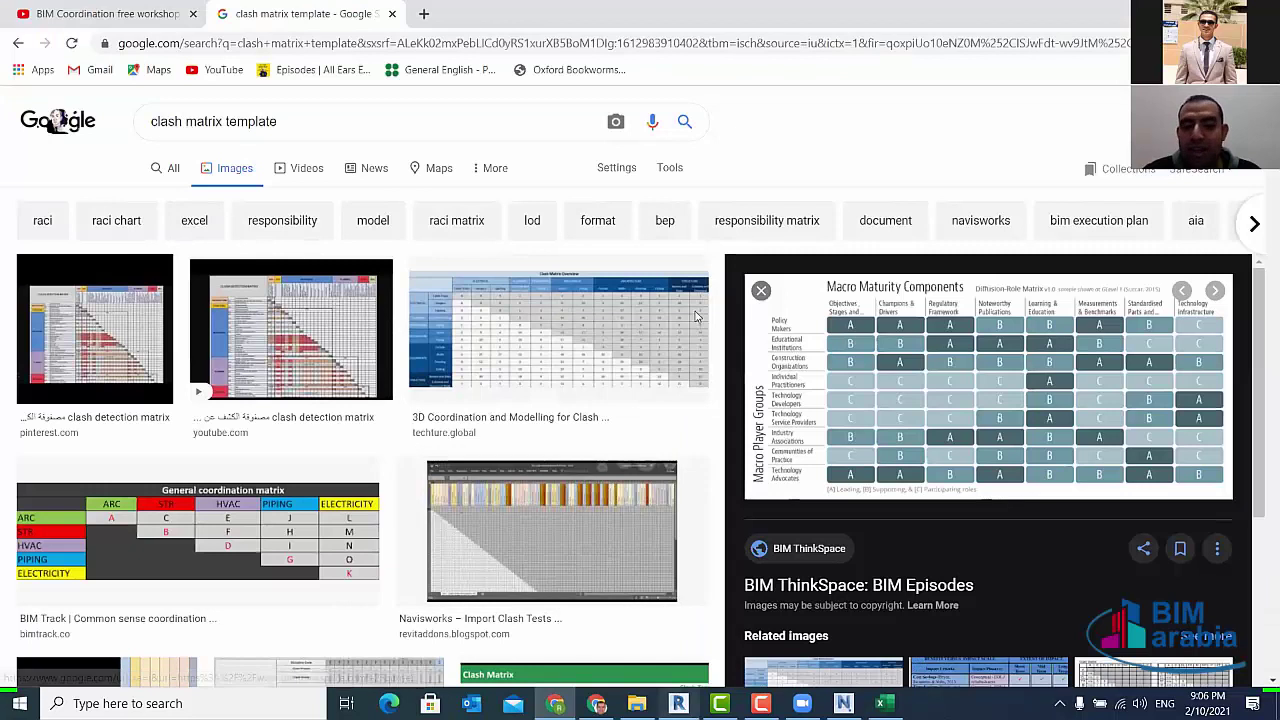
key(alt+Tab)
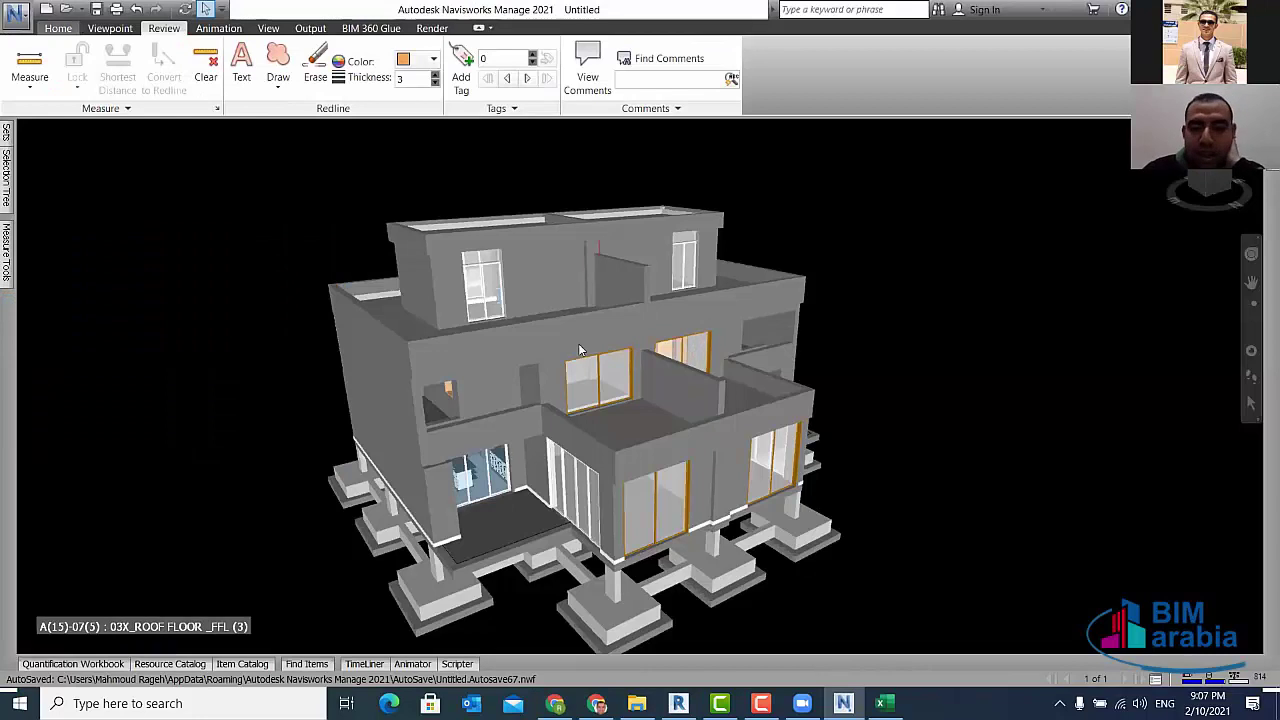
- Open the structural model file str in Navisworks
key(ctrl+o)
click(559, 315)
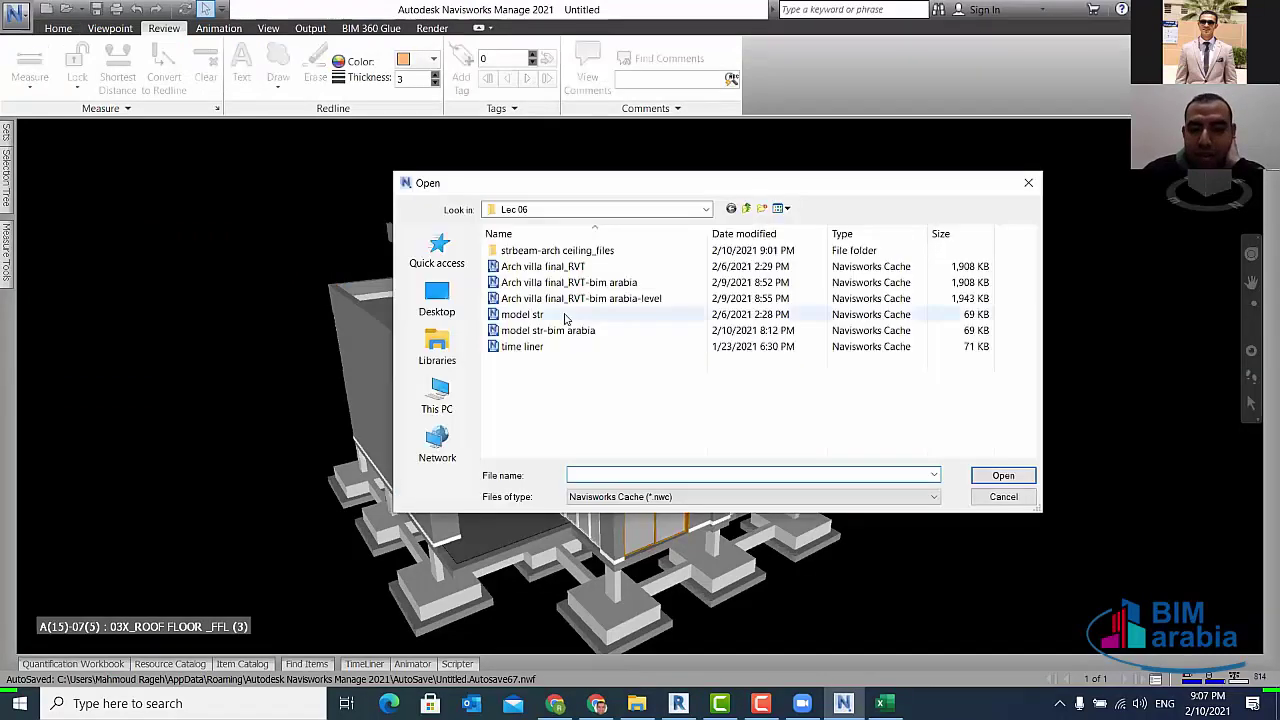
click(1010, 476)
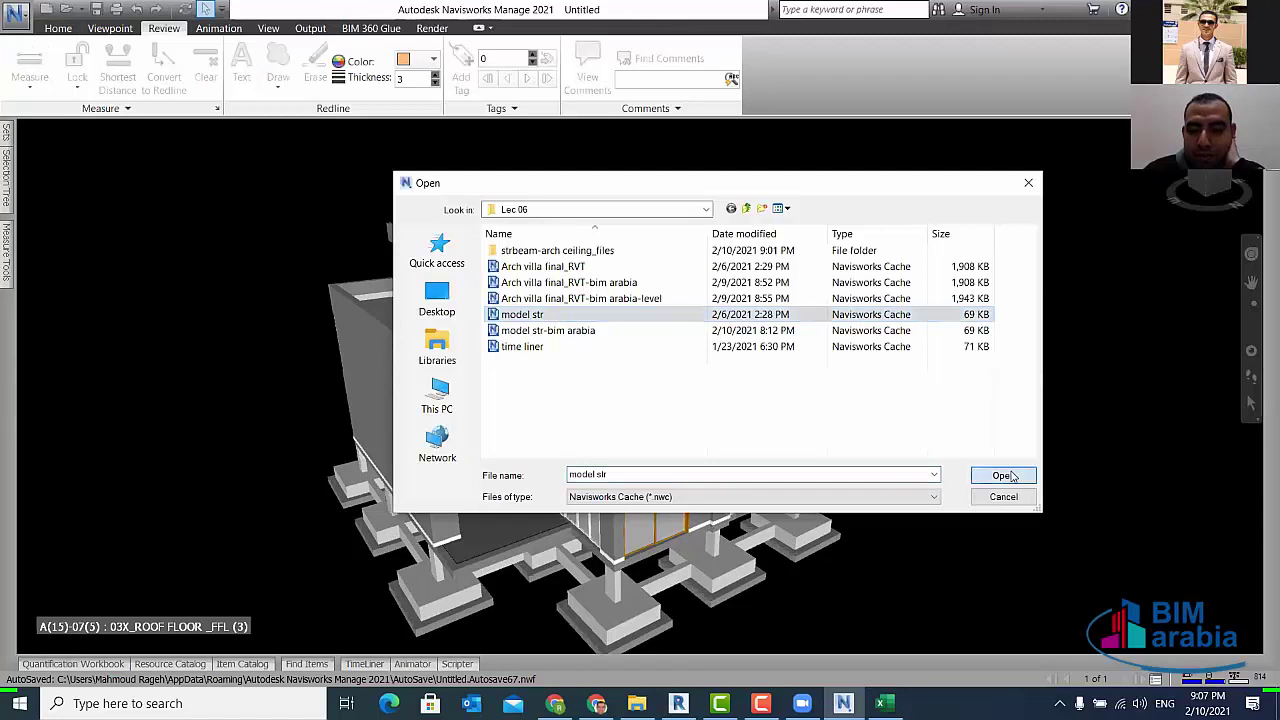
click(650, 413)
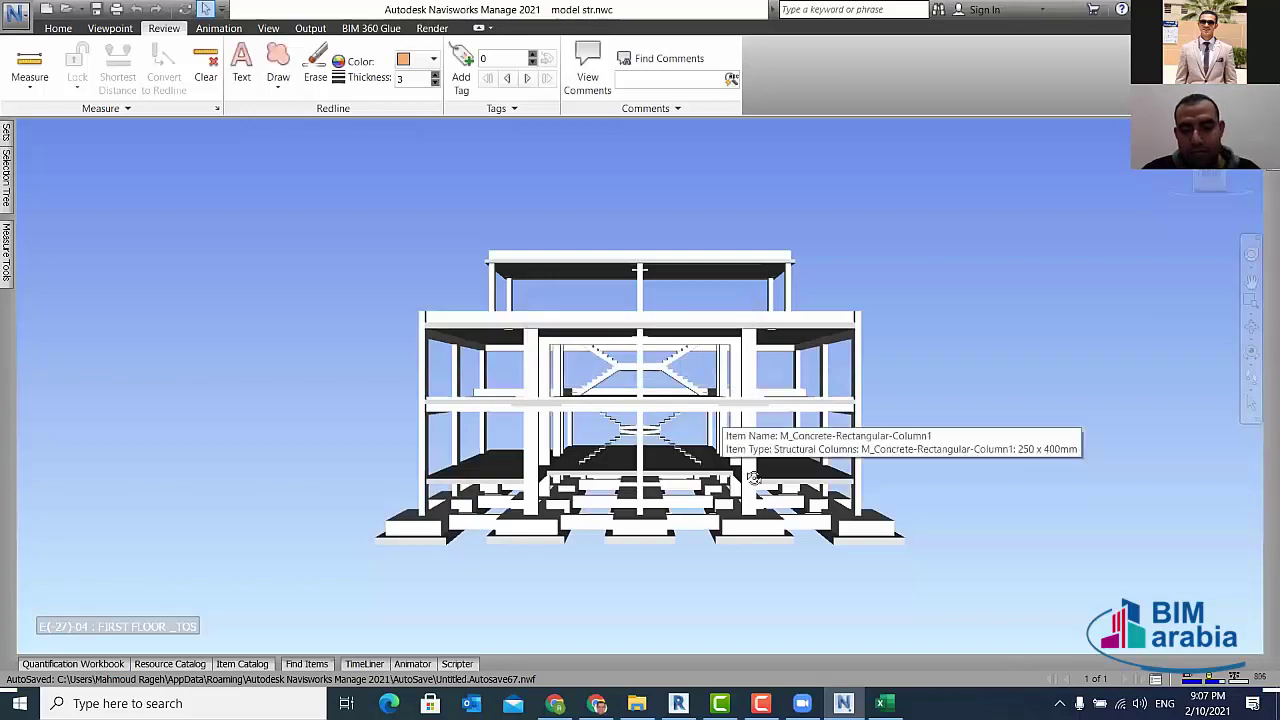
- Orbit the structural model, selecting and deselecting a column along the way
mouse_move(1127, 459)
mouse_down()
mouse_move(1238, 479)
mouse_move(966, 381)
mouse_up()
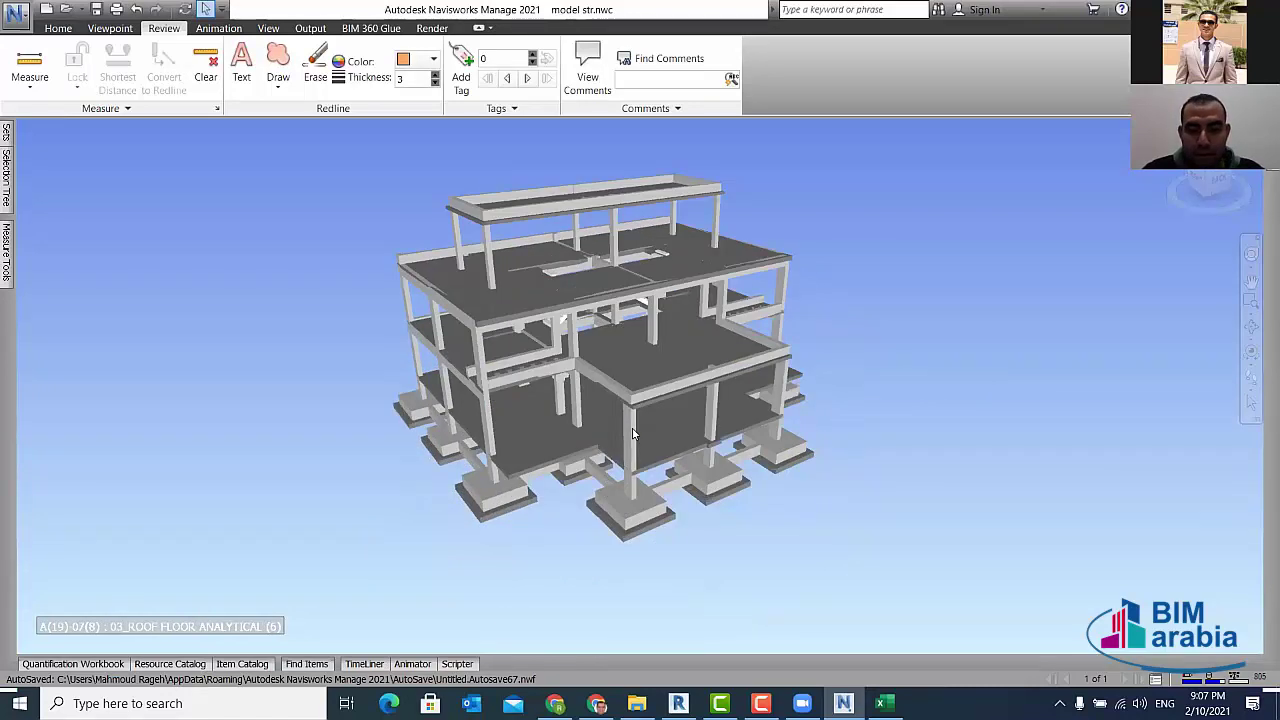
click(630, 430)
click(386, 432)
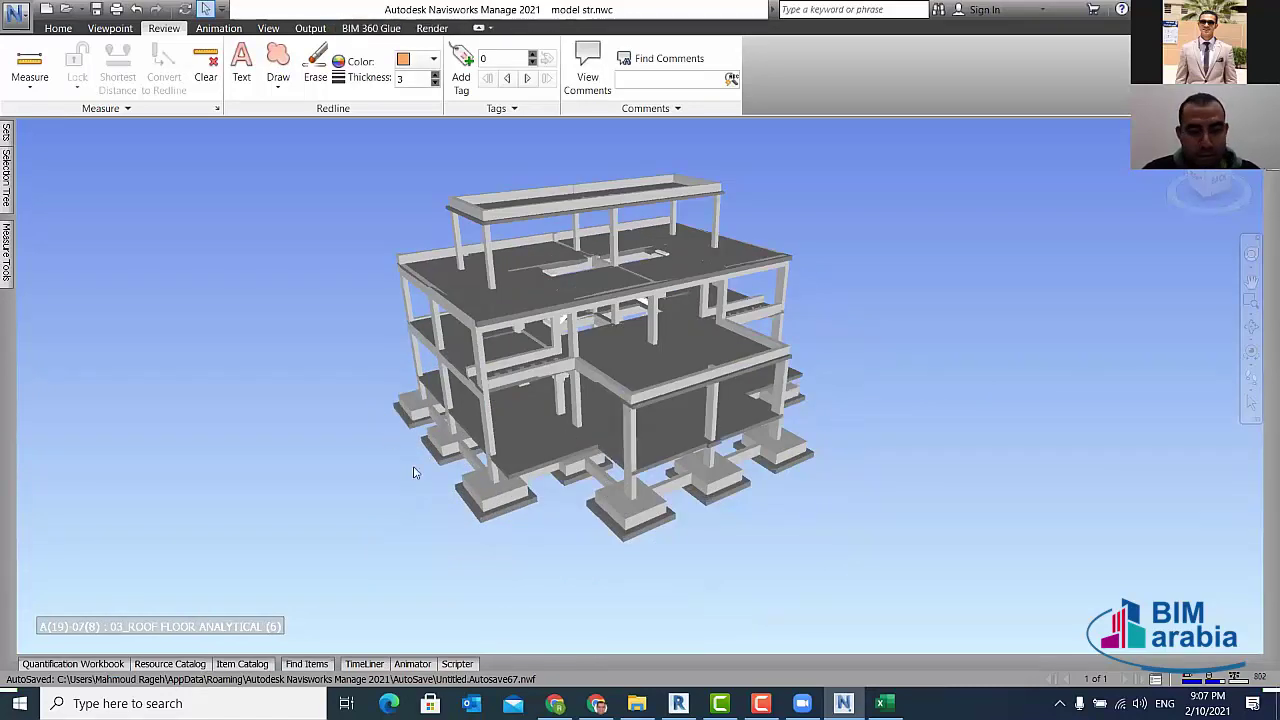
drag(492, 444, 1262, 620)
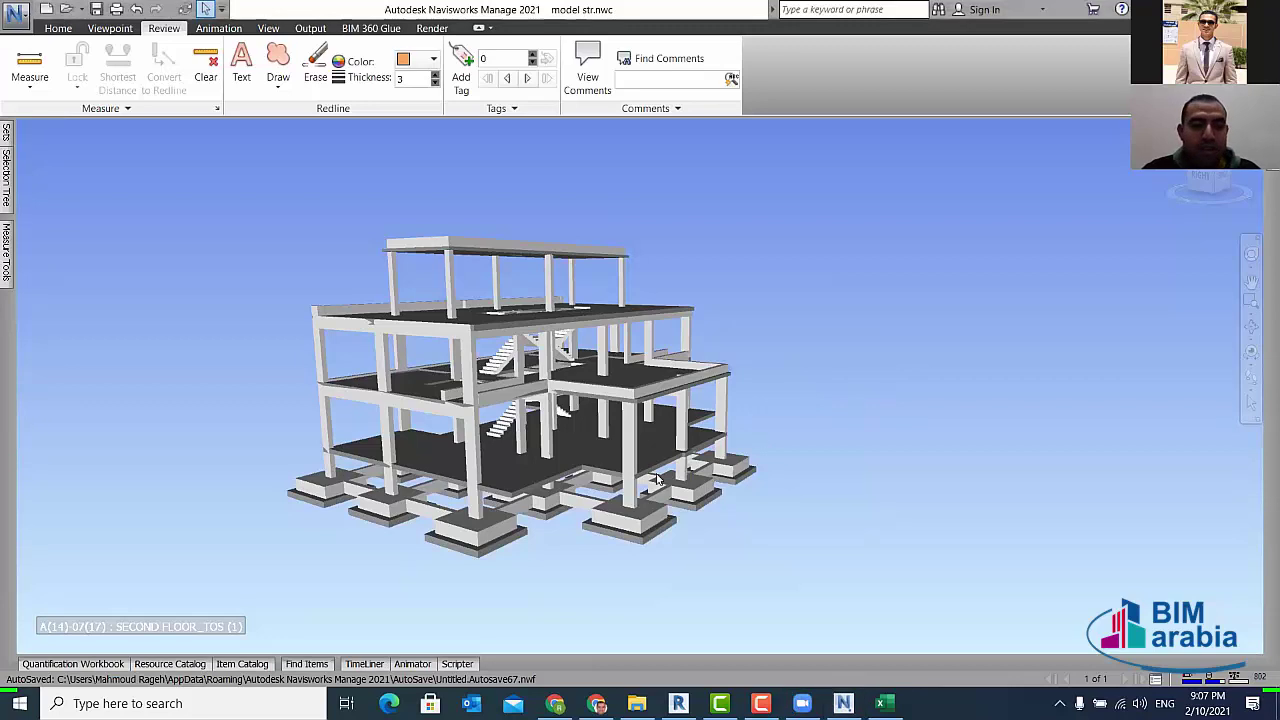
shift+middle_drag(657, 480, 650, 495)
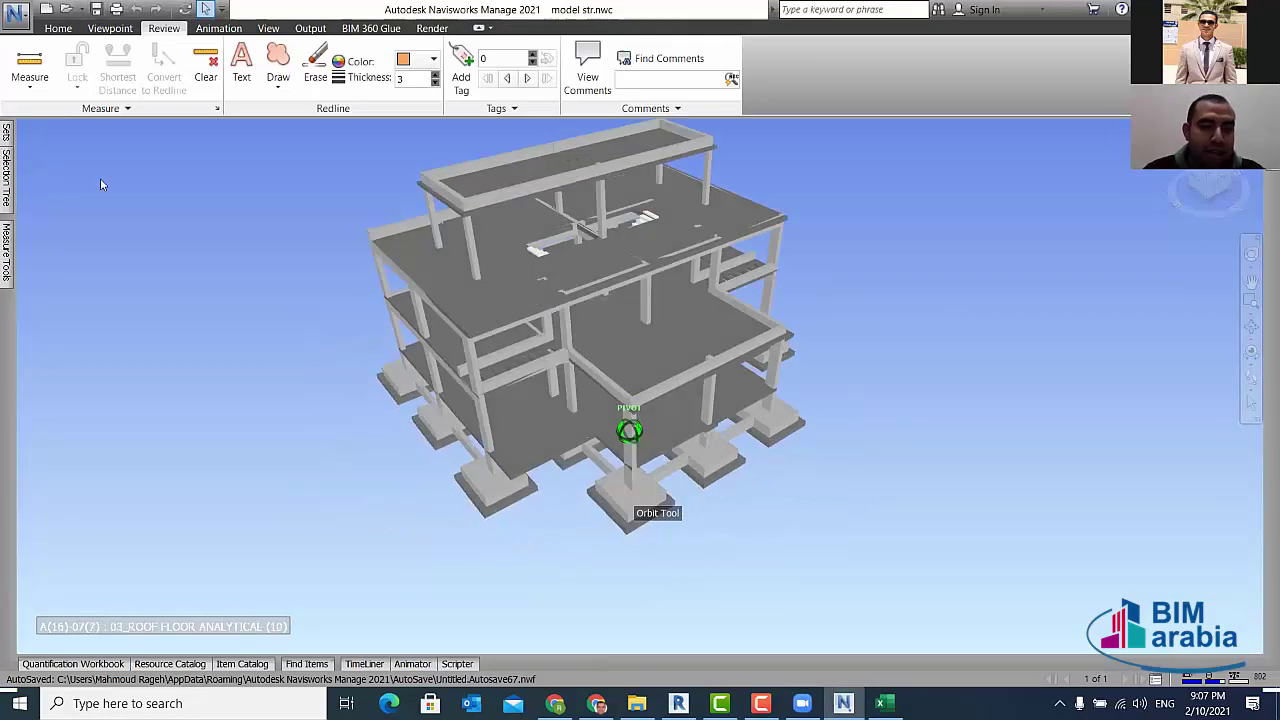
- Select all Structural Columns in the Selection Tree, deselect, and orbit to a low front angle
click(6, 175)
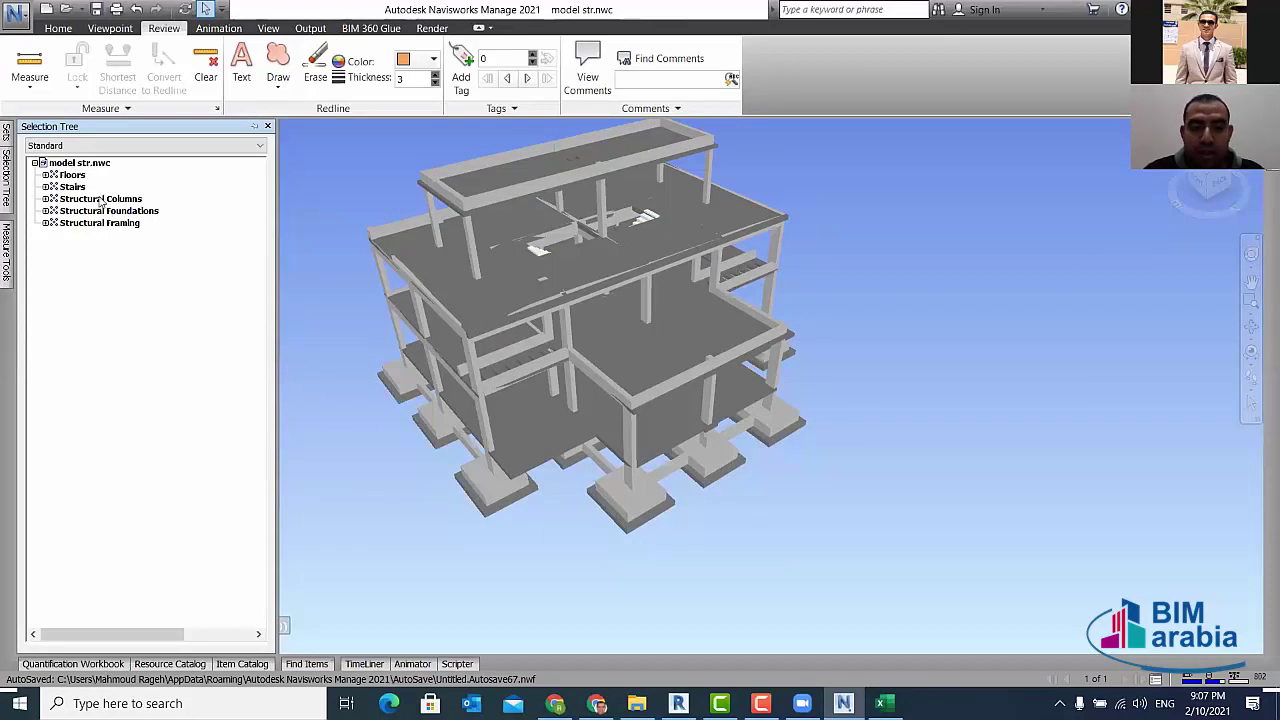
click(101, 199)
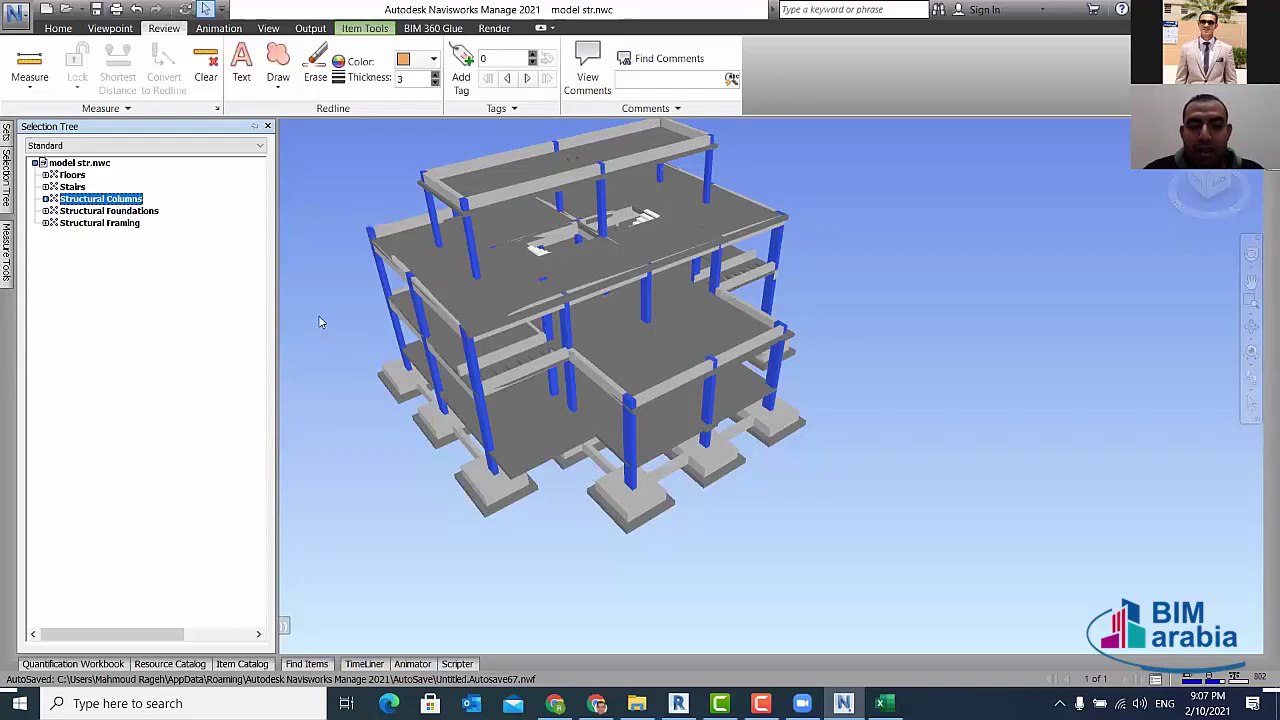
click(843, 384)
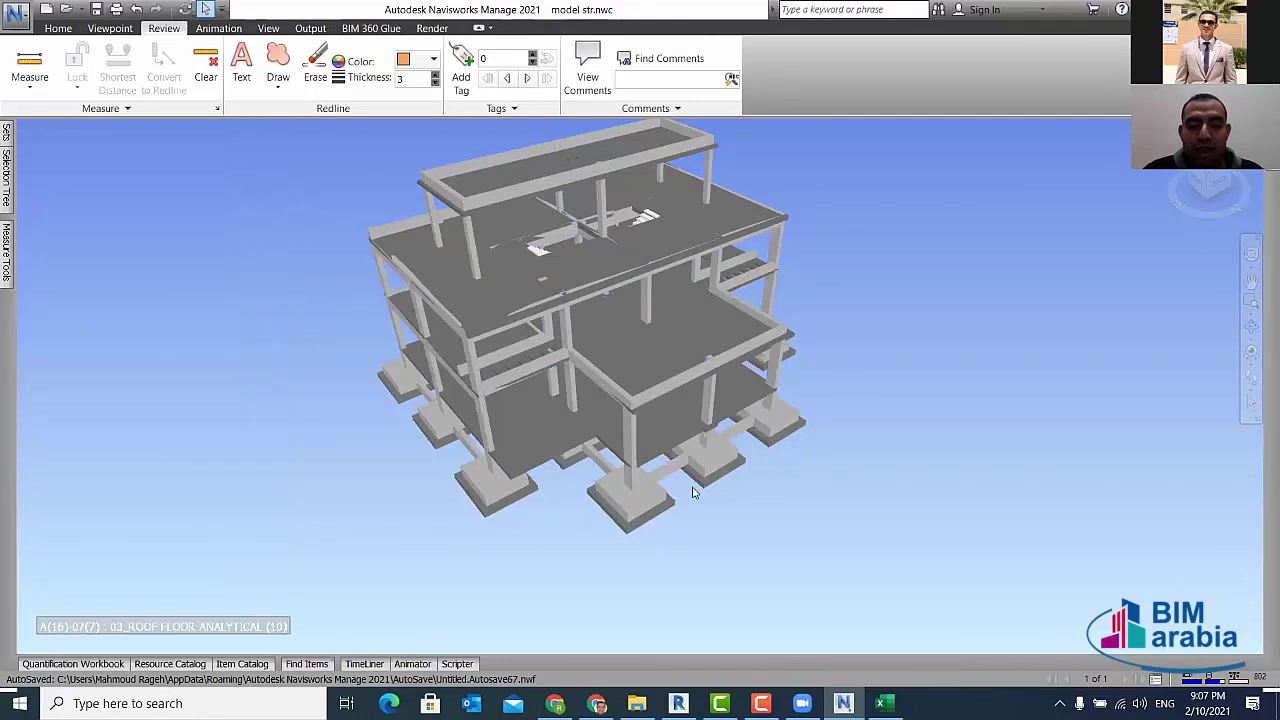
mouse_move(525, 384)
shift+middle_down()
mouse_move(563, 486)
mouse_move(626, 444)
mouse_move(150, 237)
mouse_move(809, 643)
shift+middle_up()
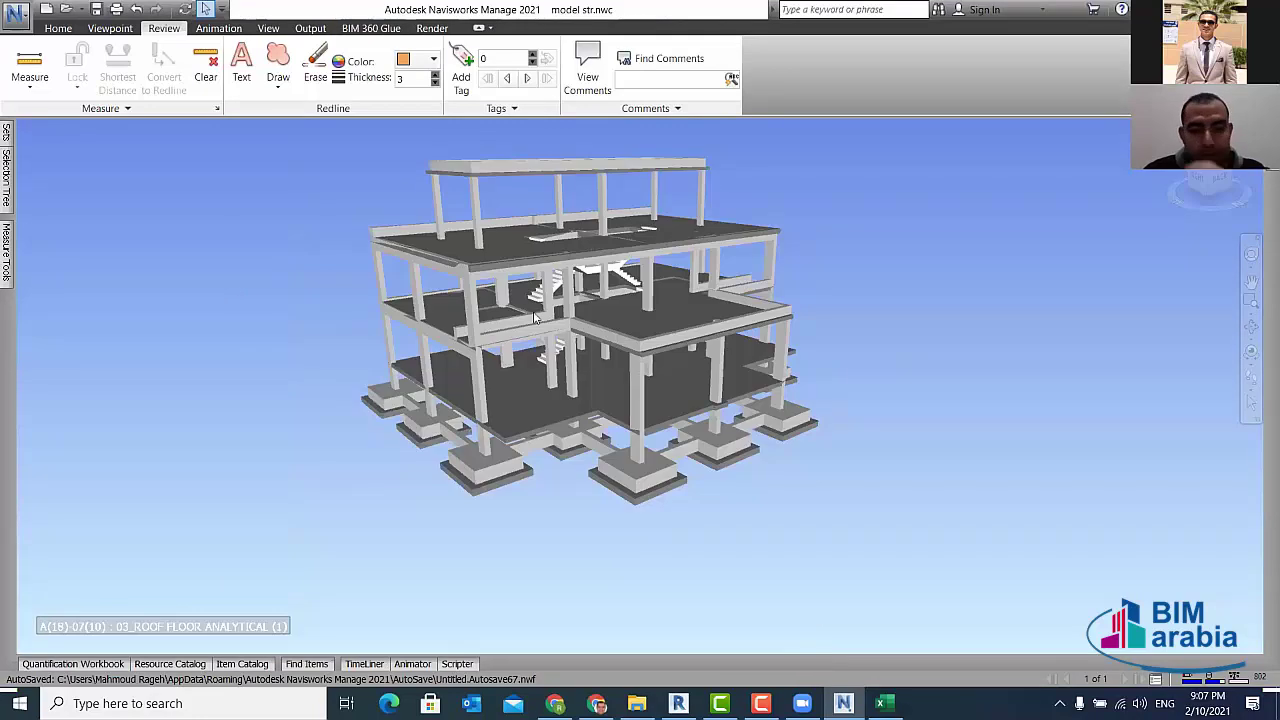
- In Revit, review the linked models in Manage Links and orbit to show the whole structural frame
key(alt+Tab)
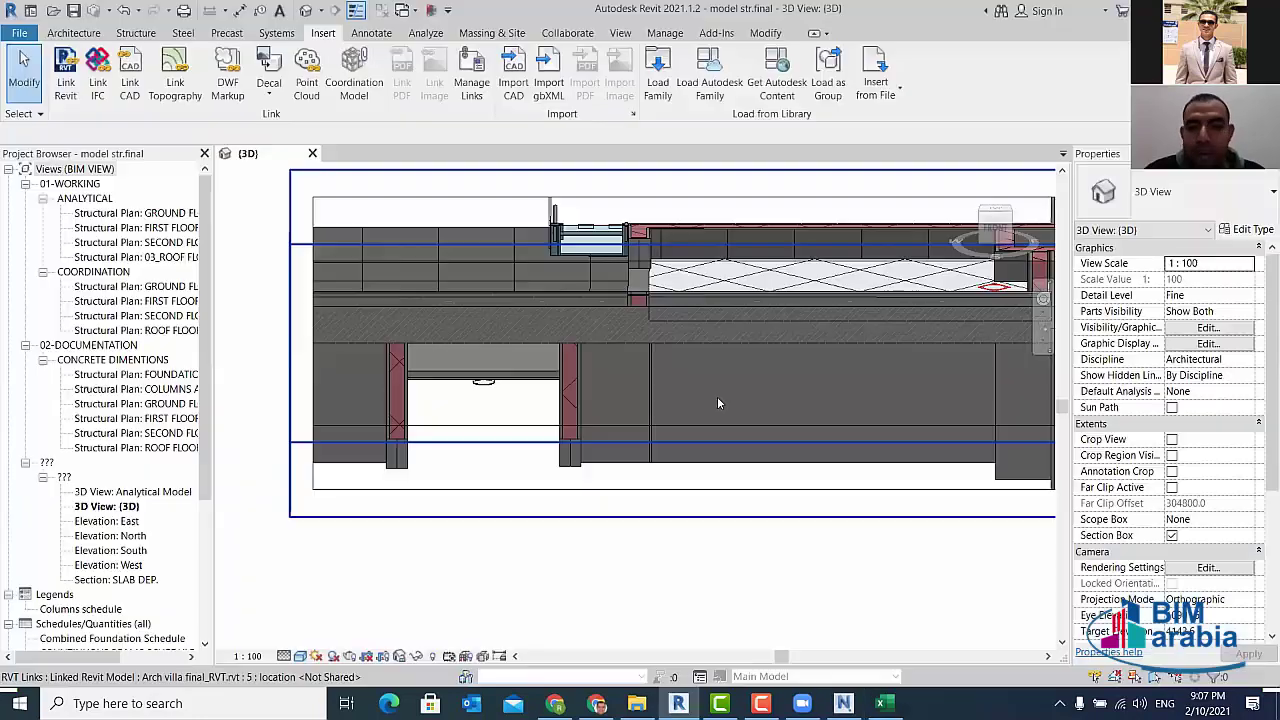
click(667, 34)
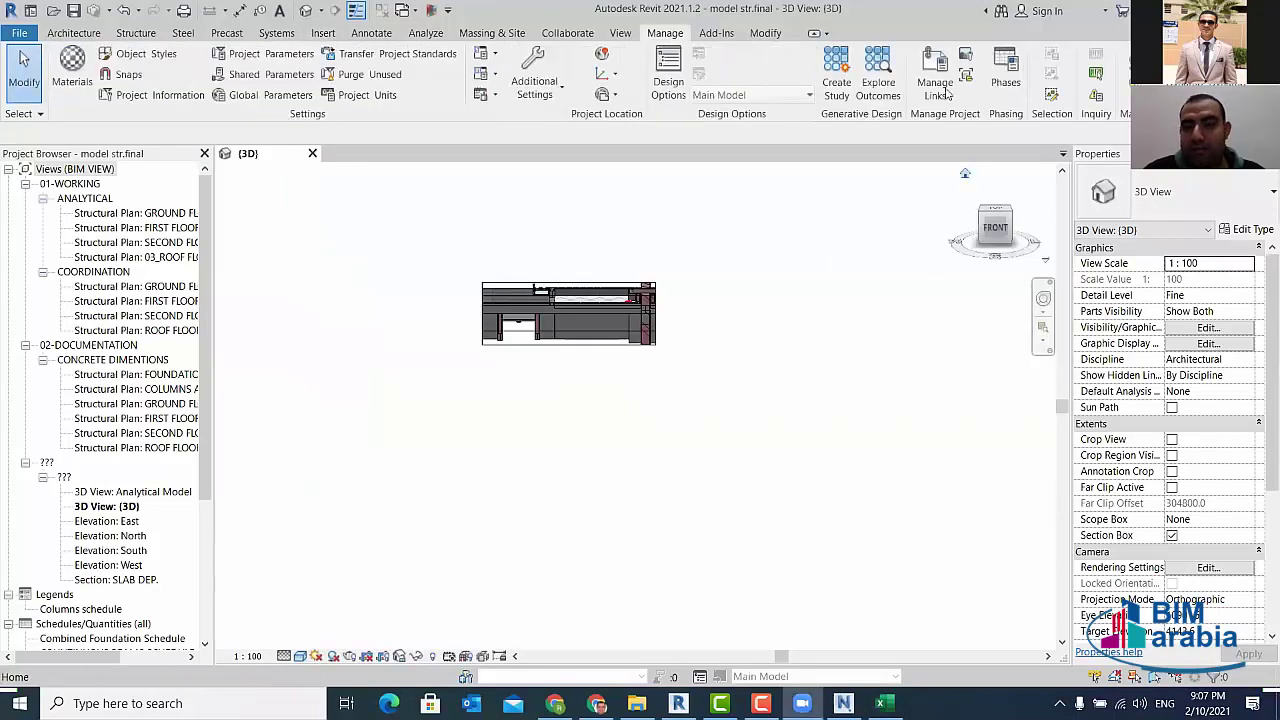
click(934, 82)
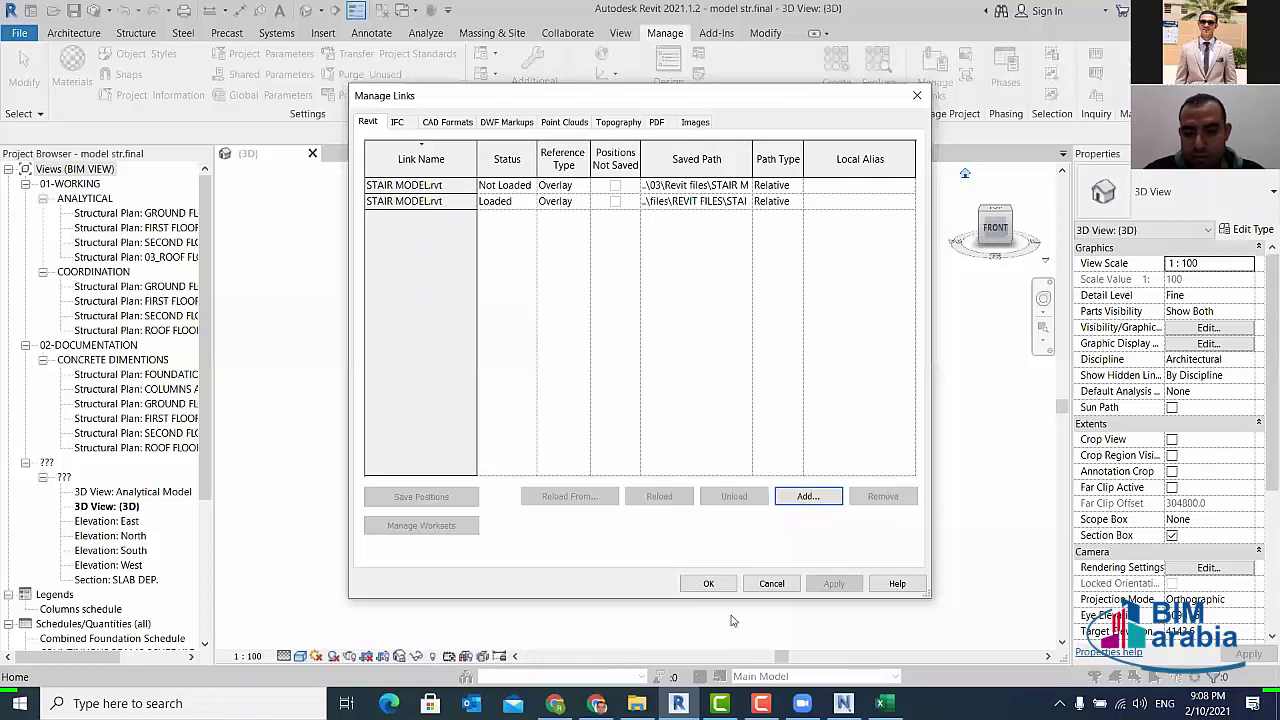
key(Return)
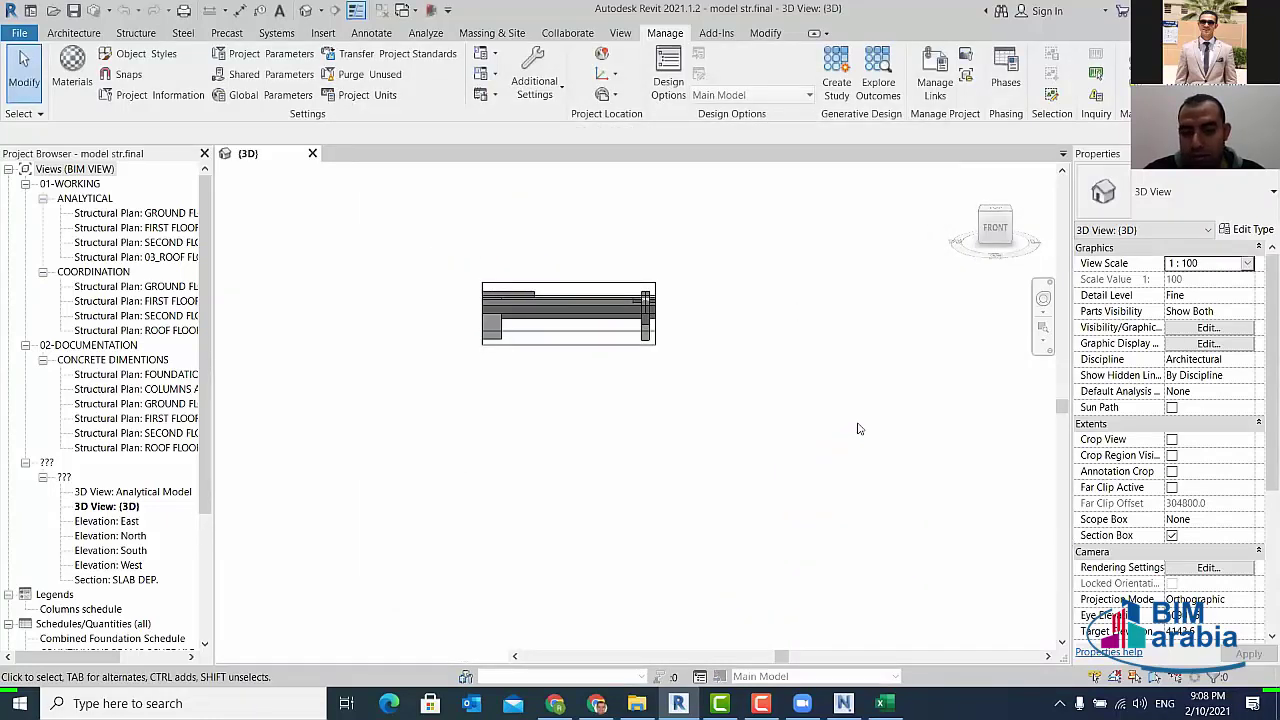
mouse_move(549, 431)
shift+middle_down()
mouse_move(928, 461)
mouse_move(809, 425)
mouse_move(801, 457)
shift+middle_up()
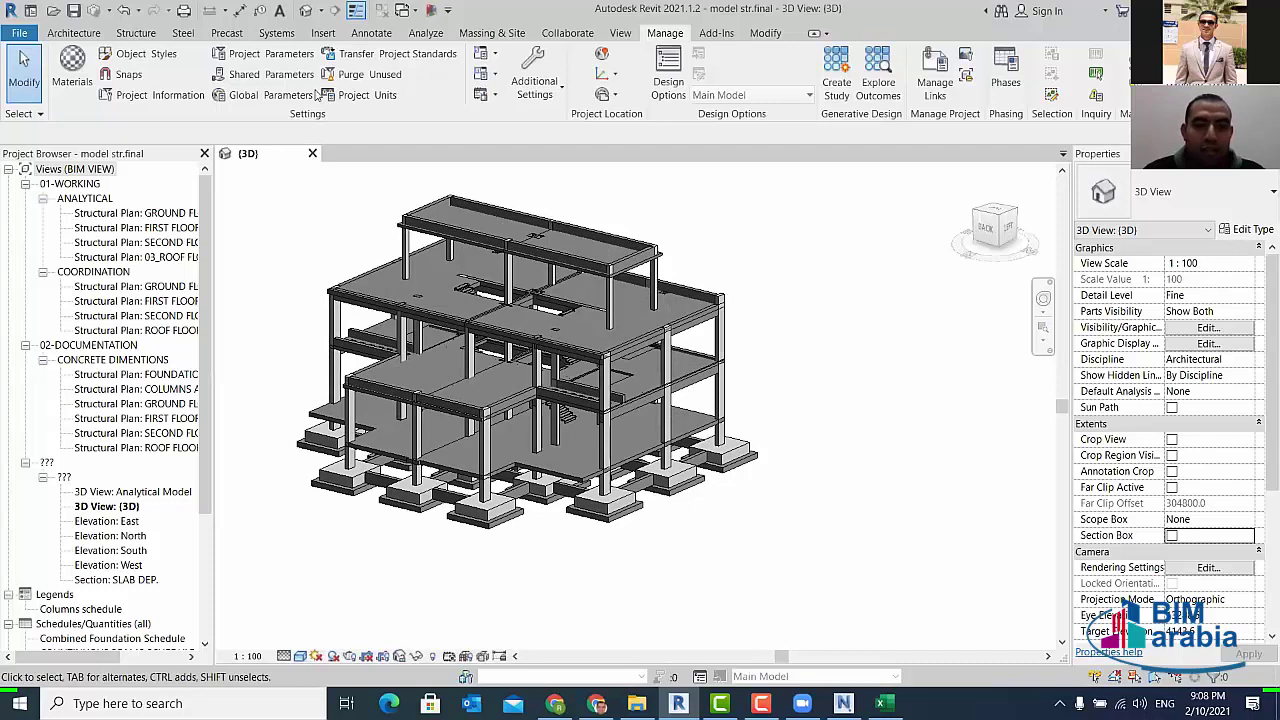
- Start the Navisworks 2021 export from Revit and name the file 'model str-bim arabia-LEVELS'
click(714, 36)
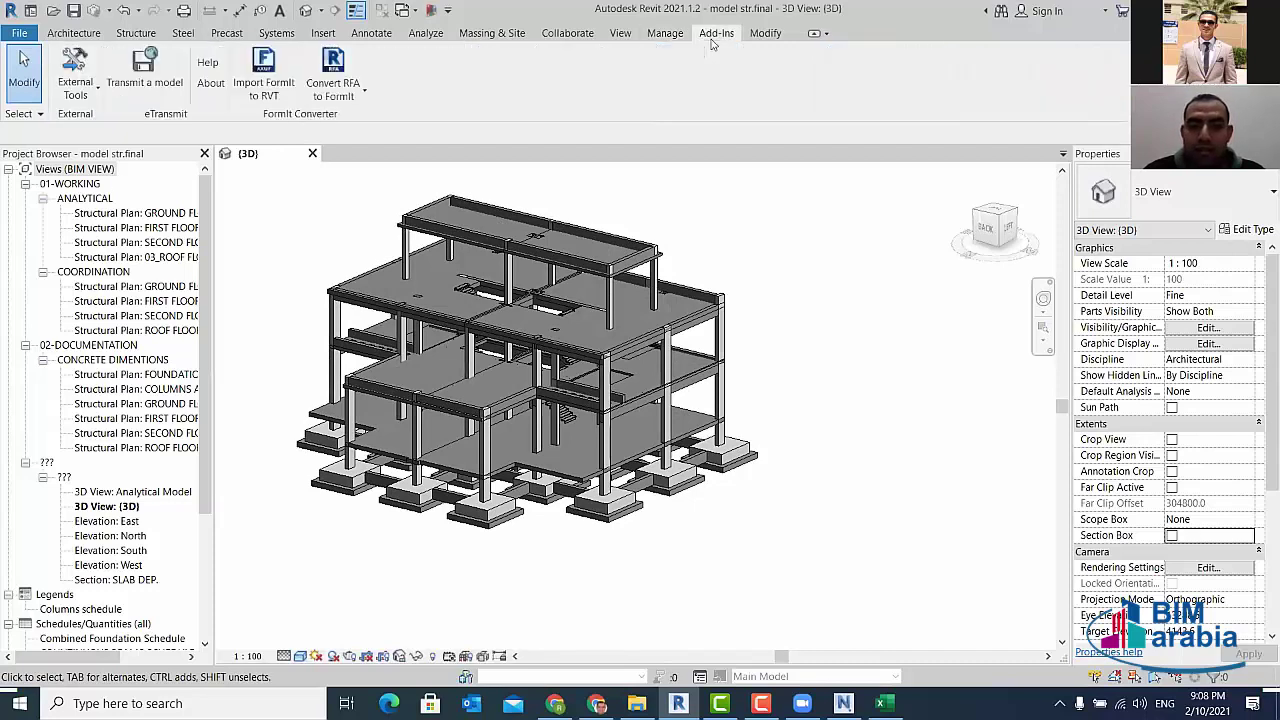
click(82, 78)
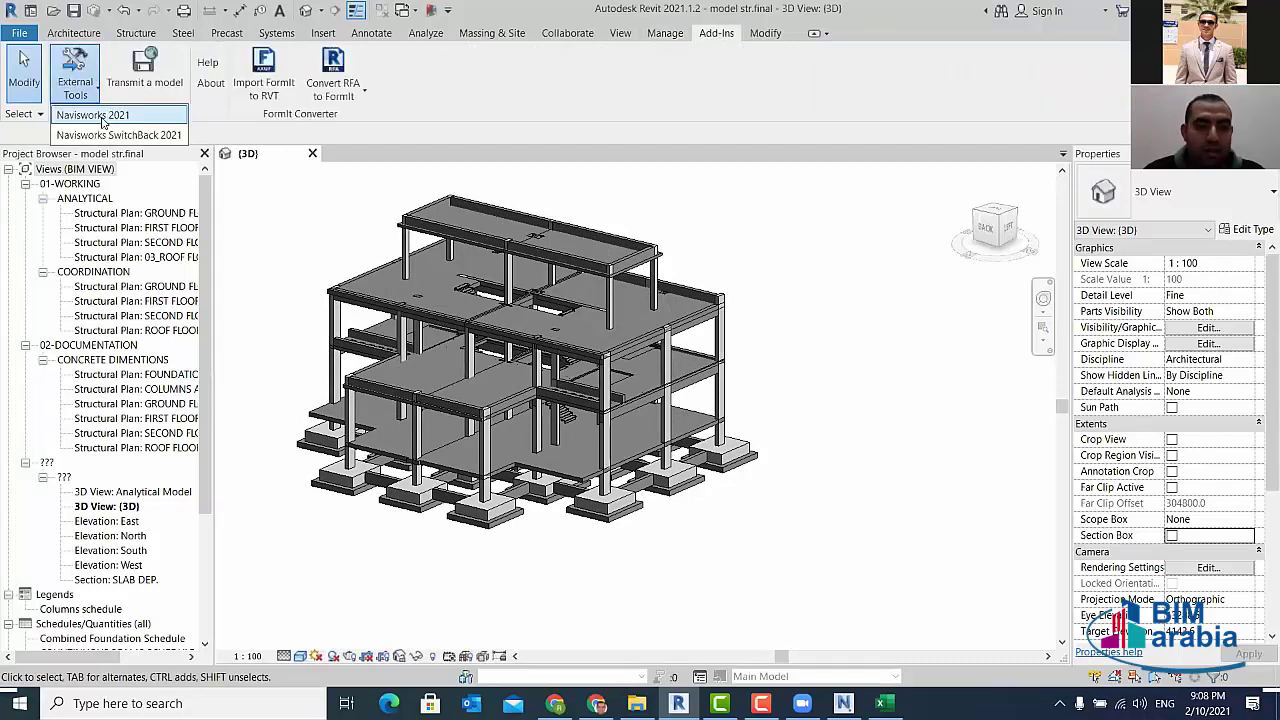
click(103, 122)
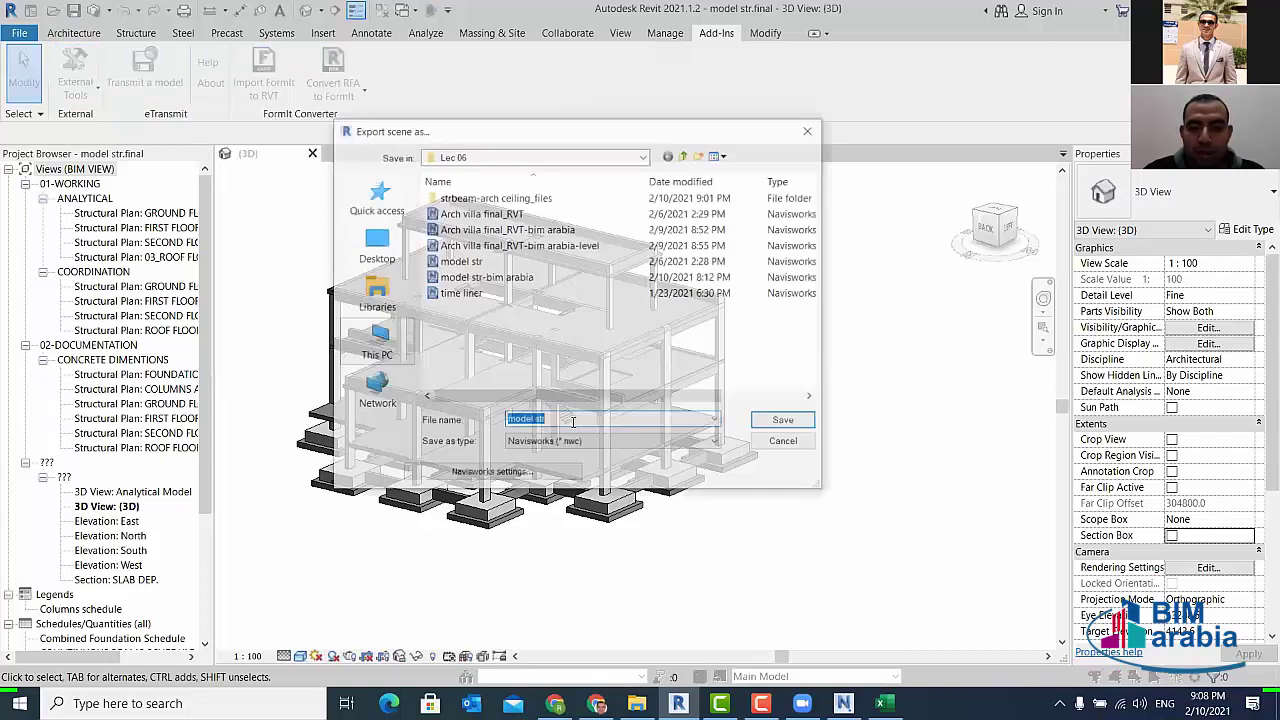
click(573, 421)
text(-)
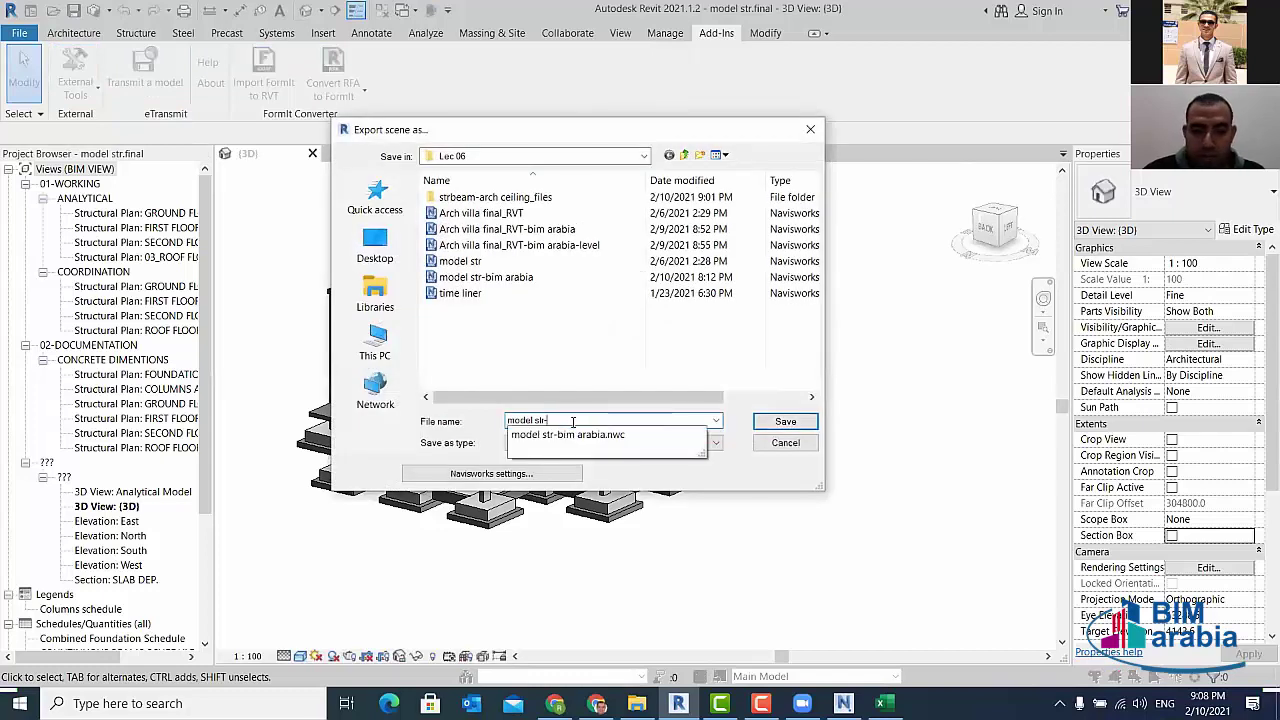
text(LEVELS)
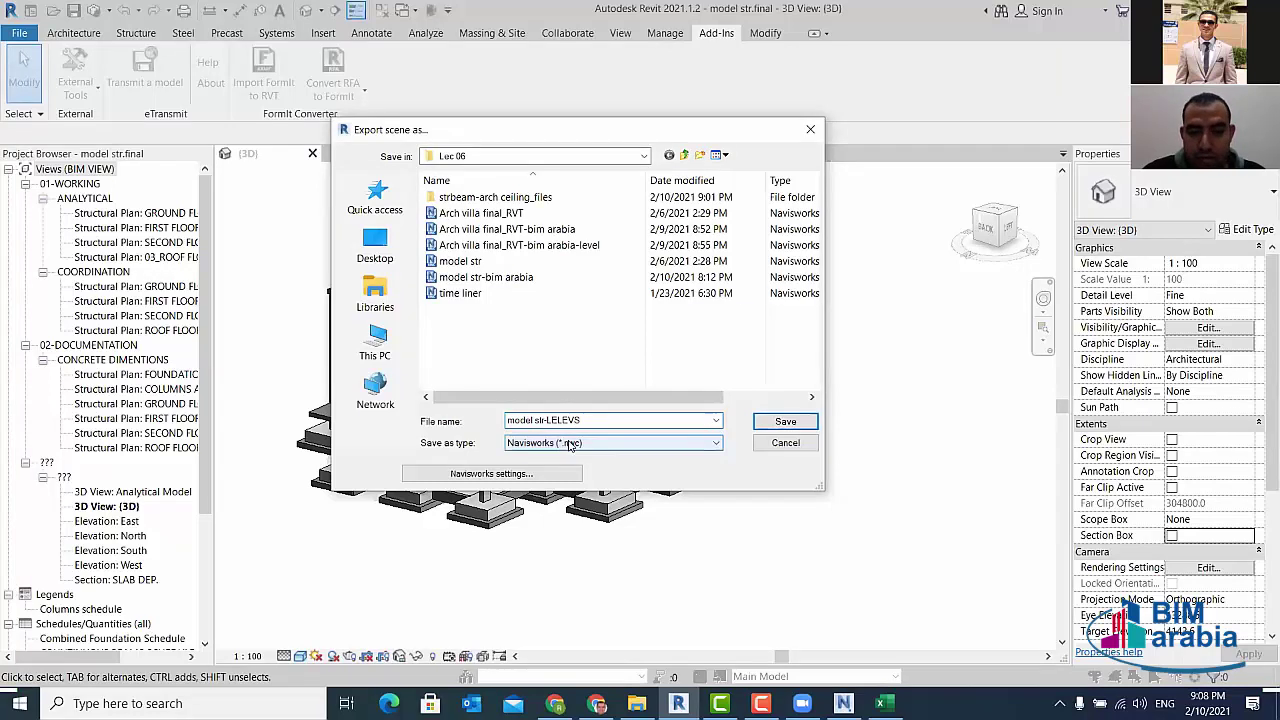
click(520, 292)
click(520, 280)
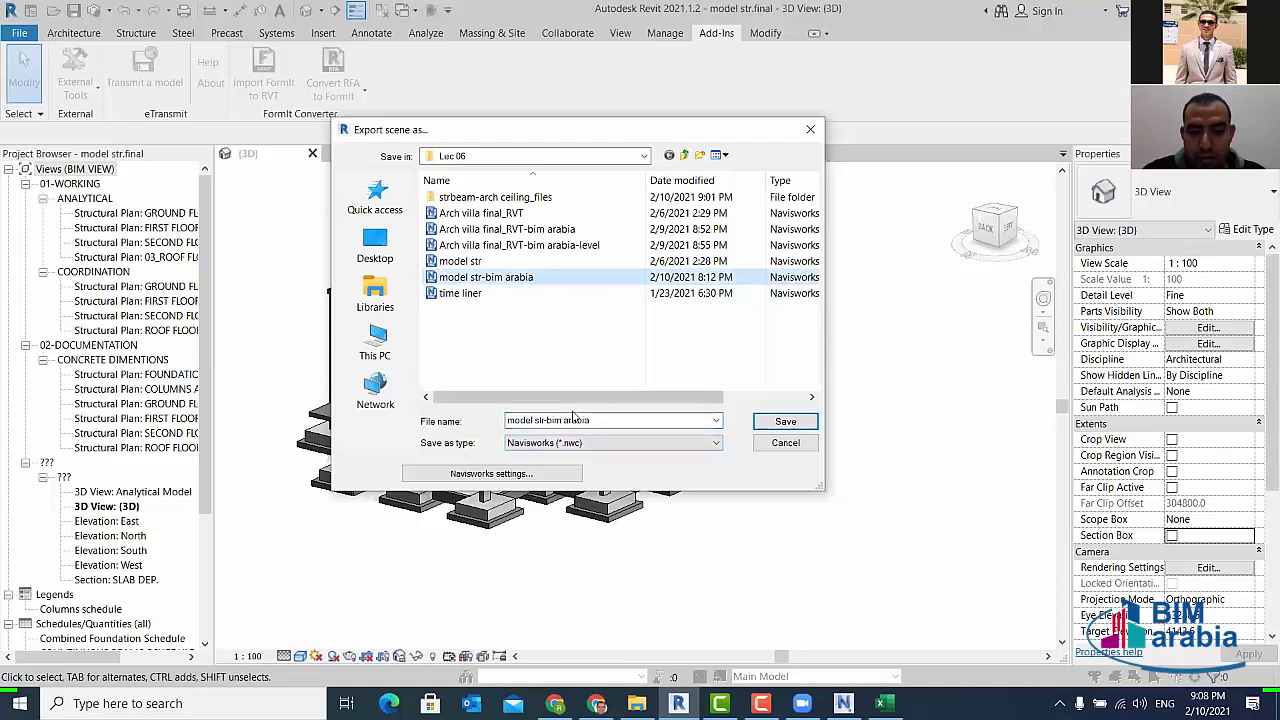
click(602, 421)
text(model str-bim arabia)
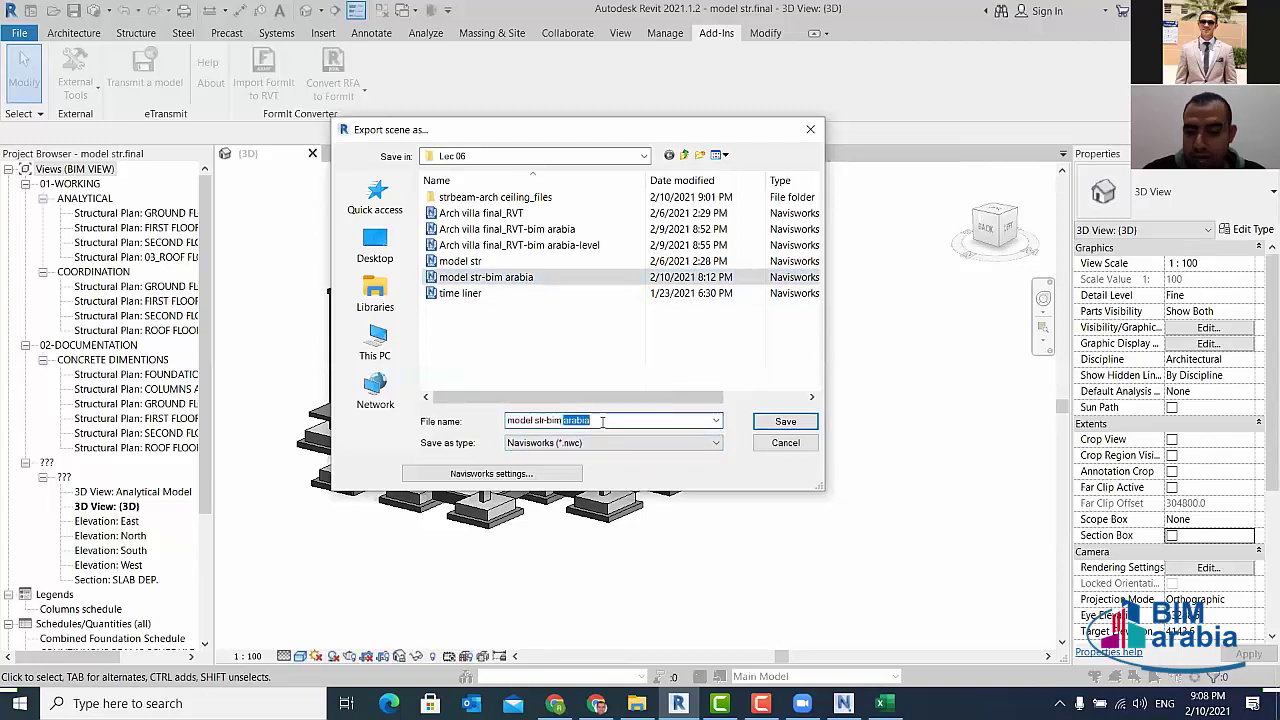
text(-LEVEL)
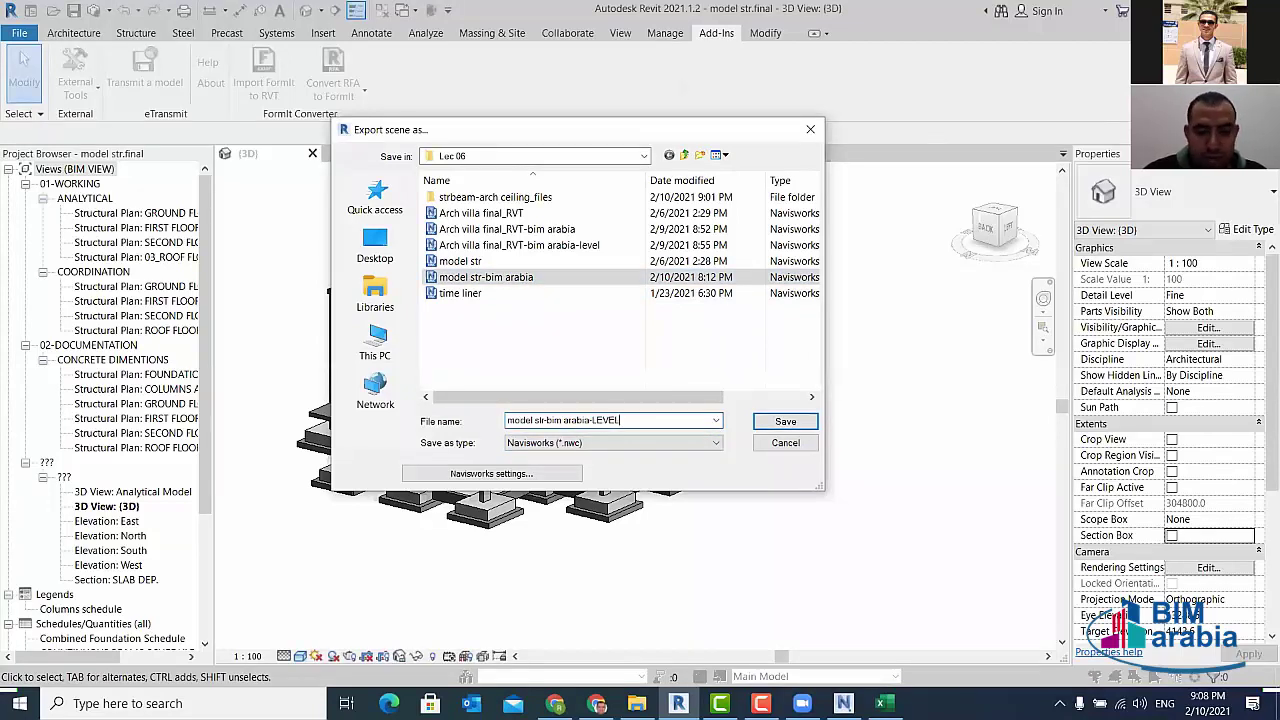
text(S)
- Enable Divide File into Levels in the Navisworks export settings and run the export
click(538, 475)
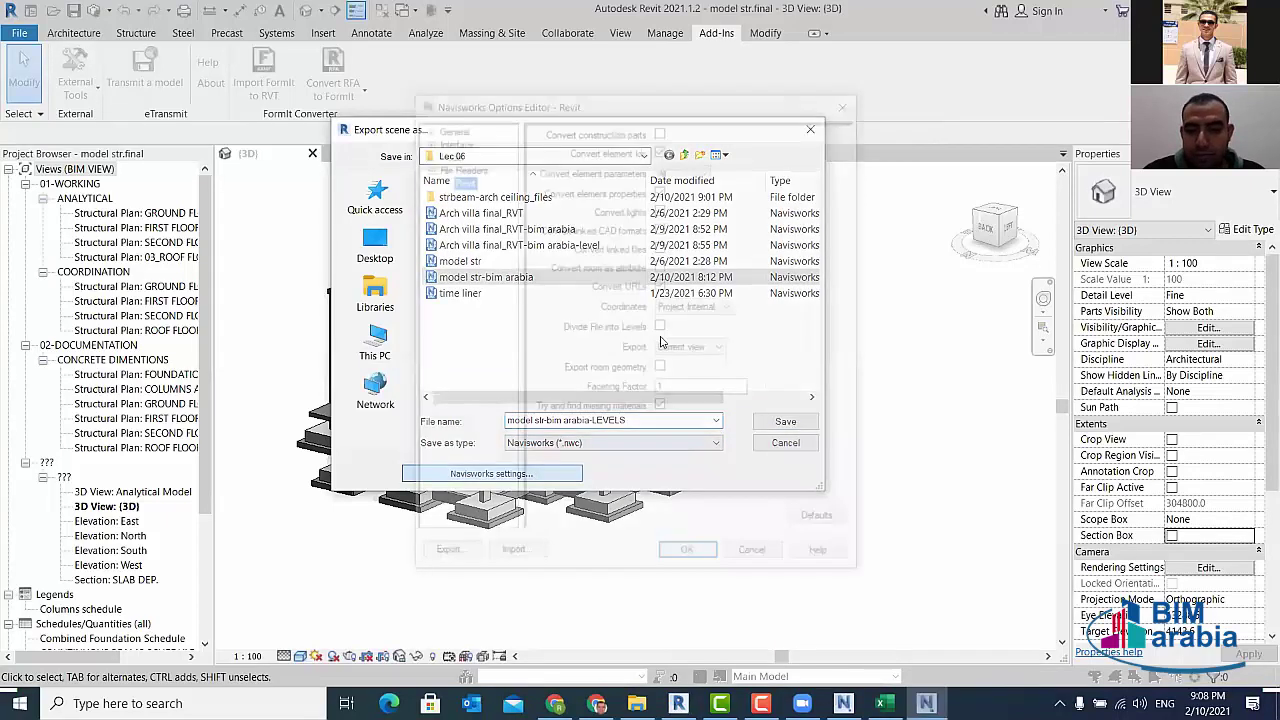
click(662, 328)
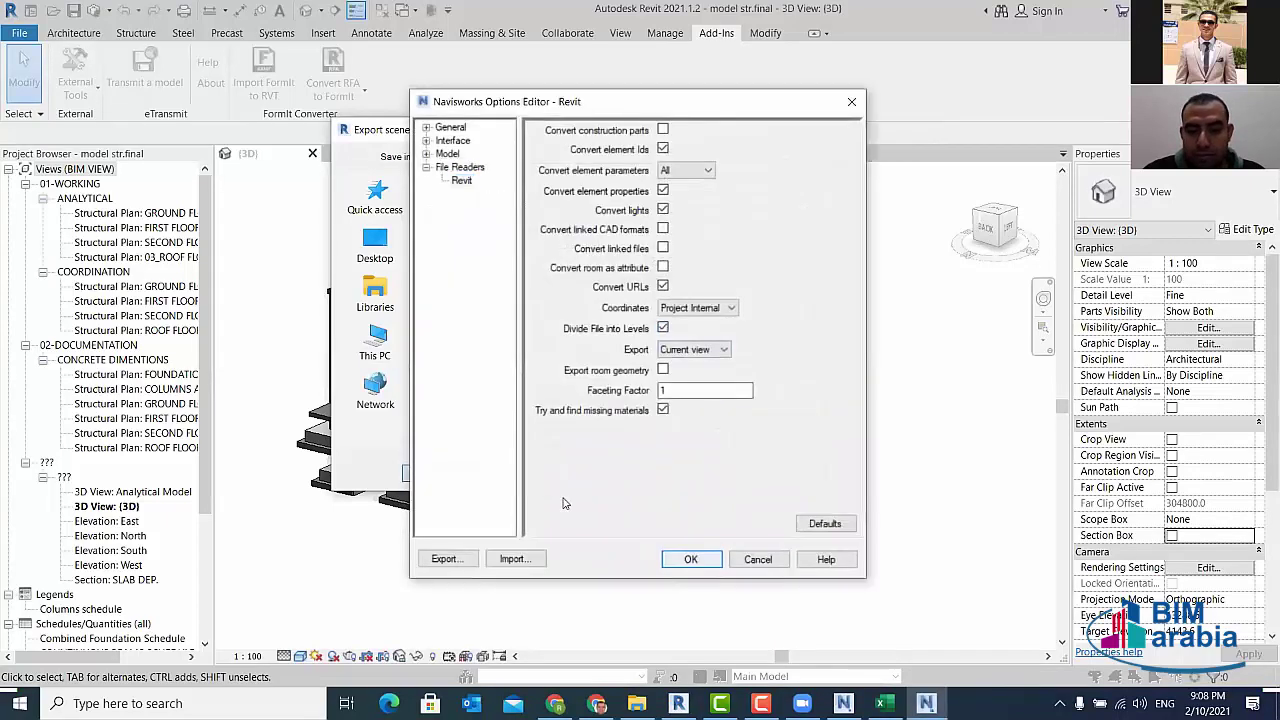
key(Return)
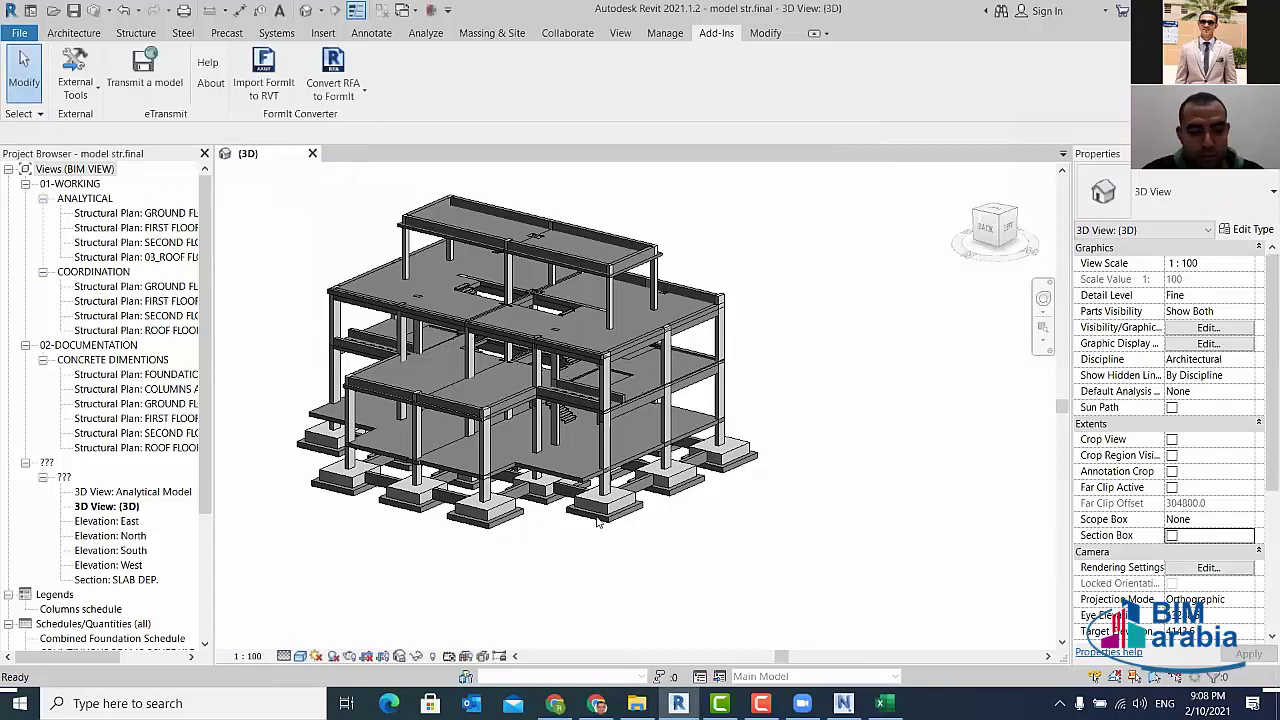
- Open model str-bim arabia-LEVELS.nwc in Navisworks and dock the Selection Tree to review its levels
mouse_move(540, 525)
shift+middle_down()
mouse_move(654, 540)
mouse_move(811, 529)
mouse_move(768, 526)
shift+middle_up()
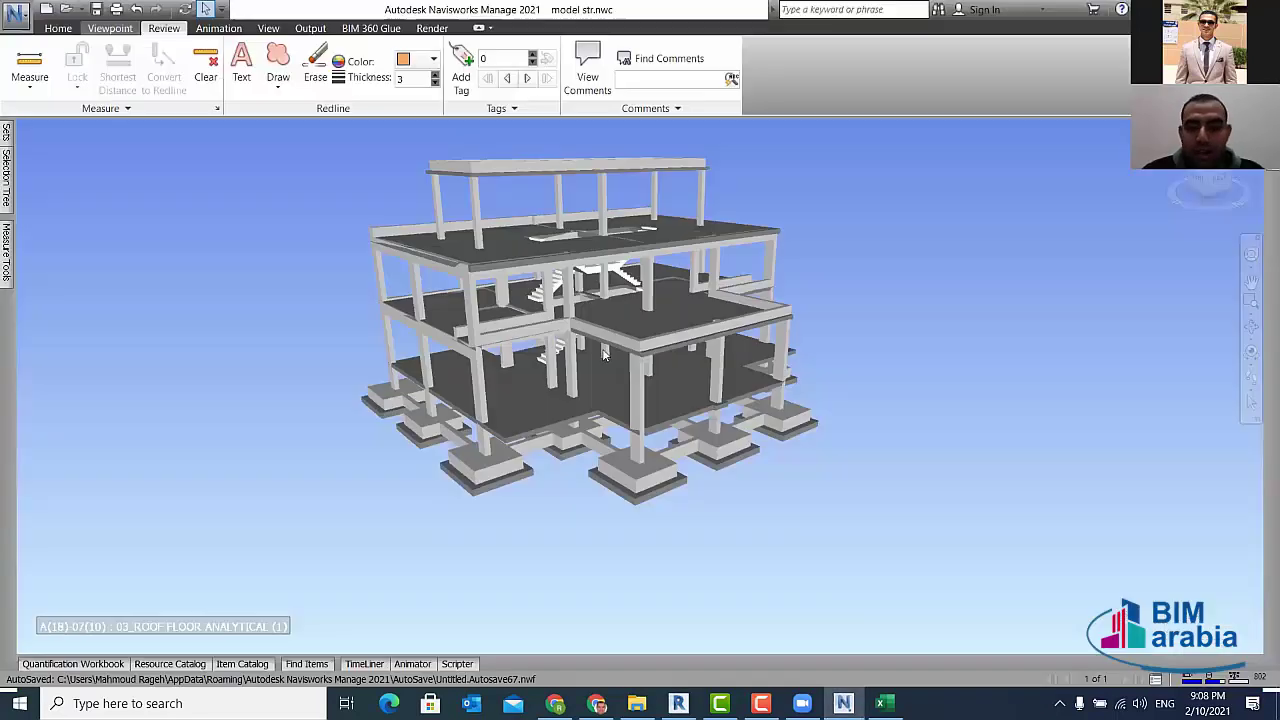
key(ctrl+o)
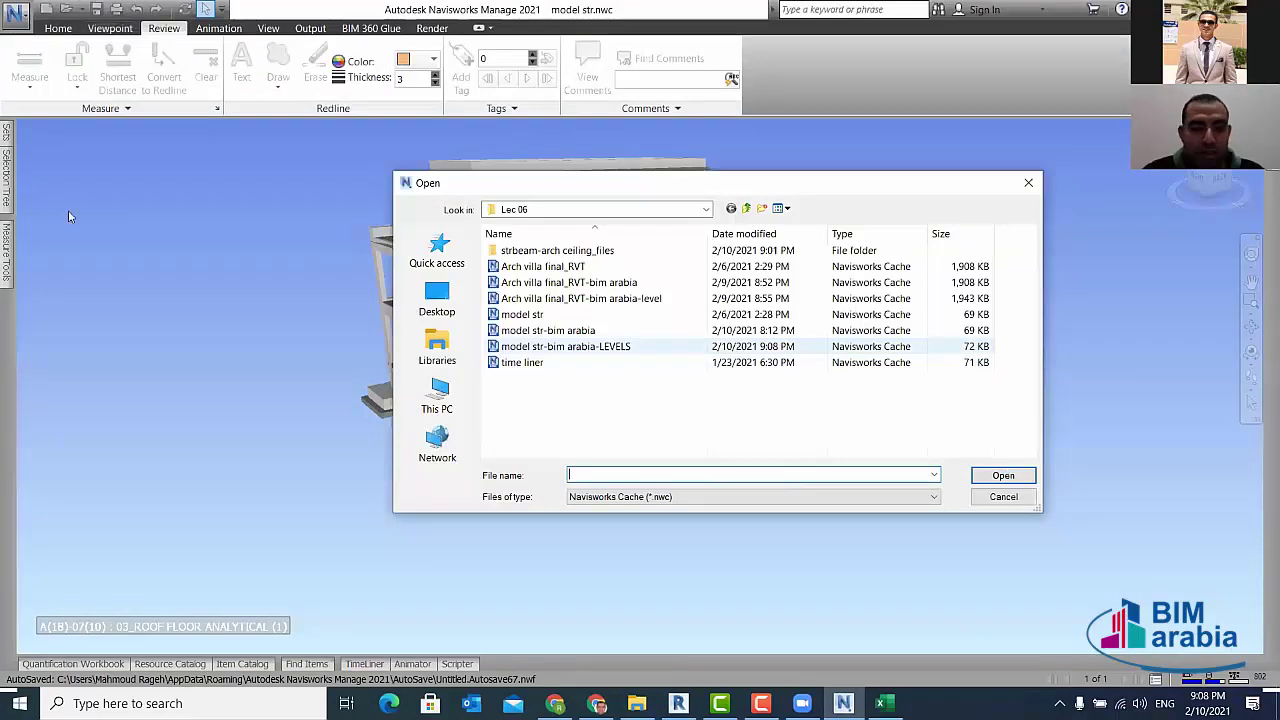
key(space)
key(Return)
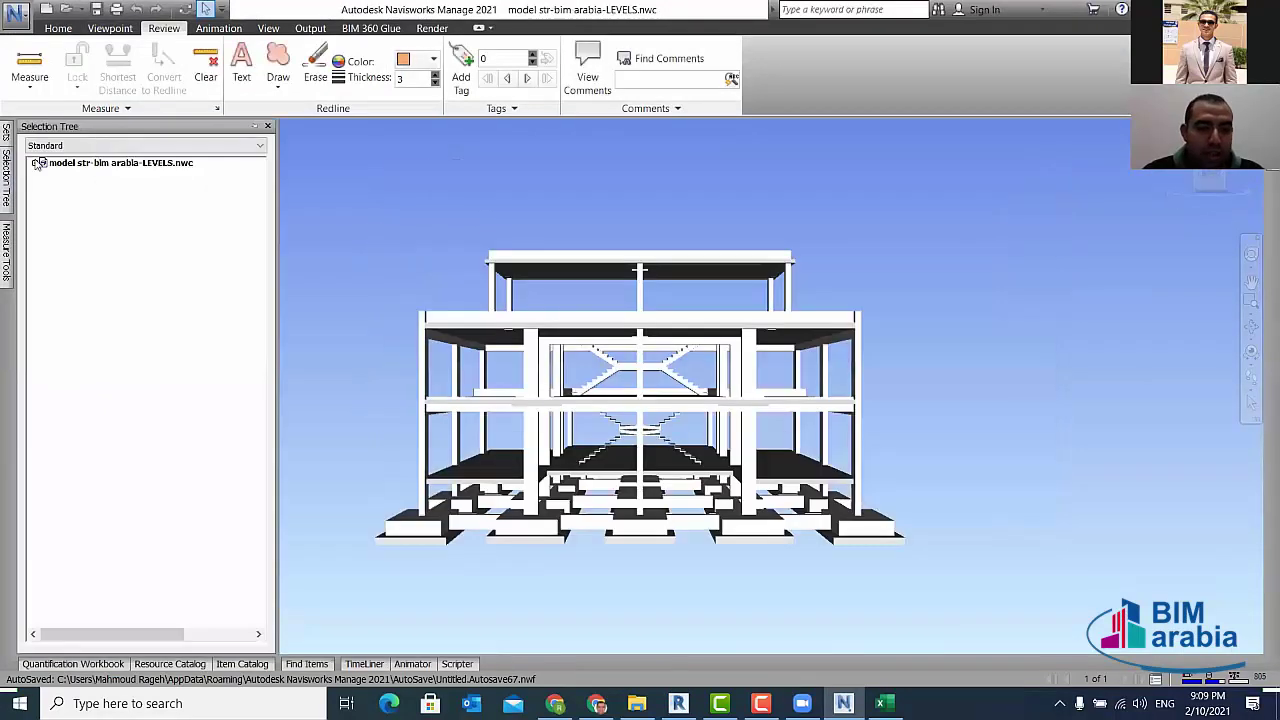
click(257, 126)
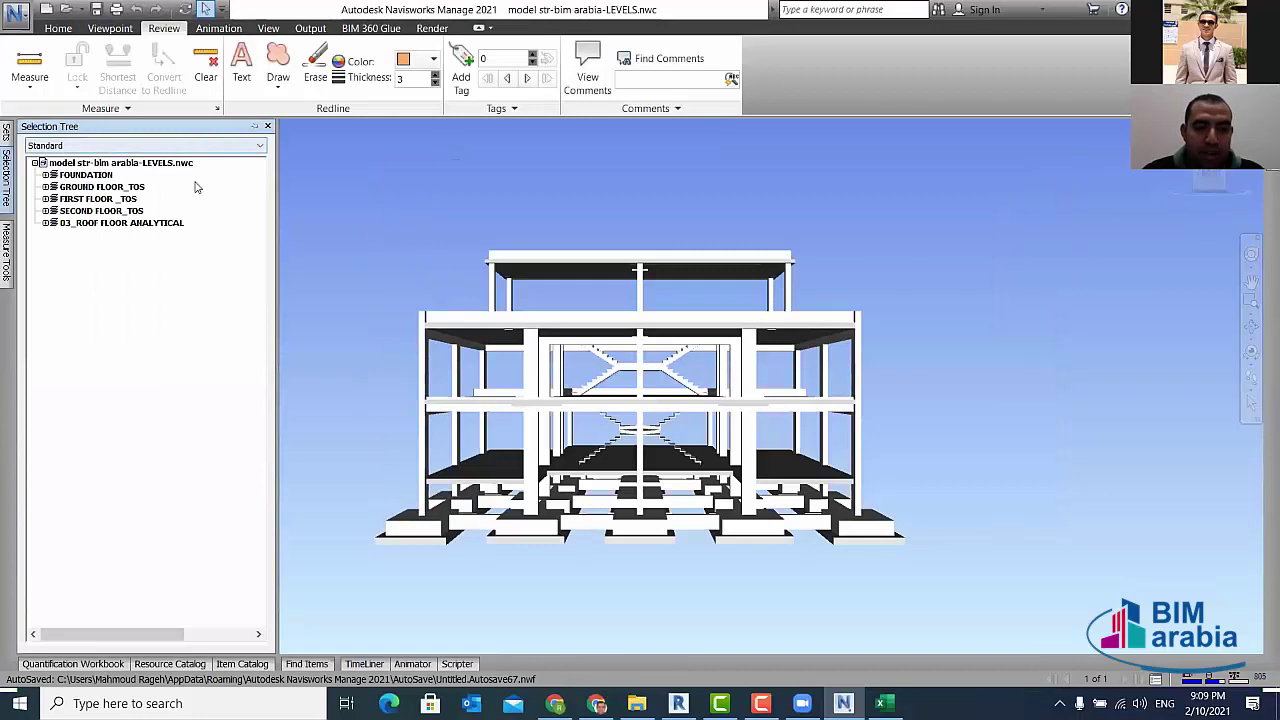
click(100, 175)
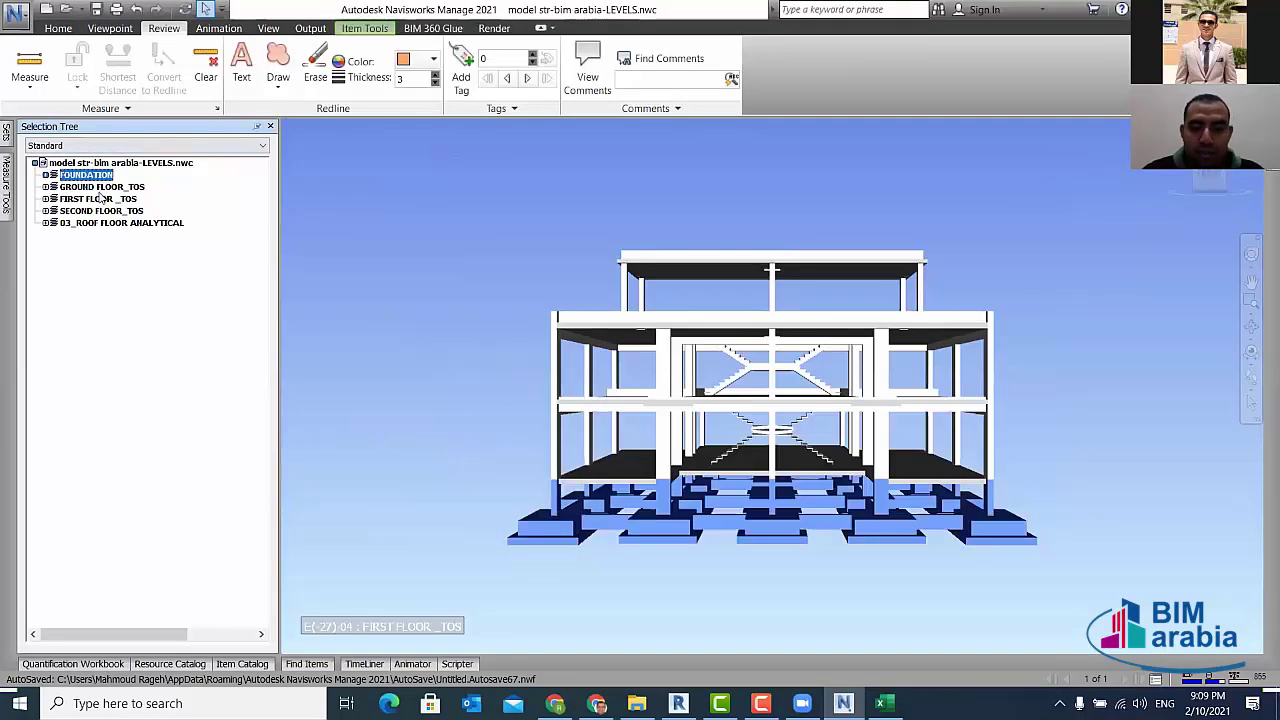
click(102, 187)
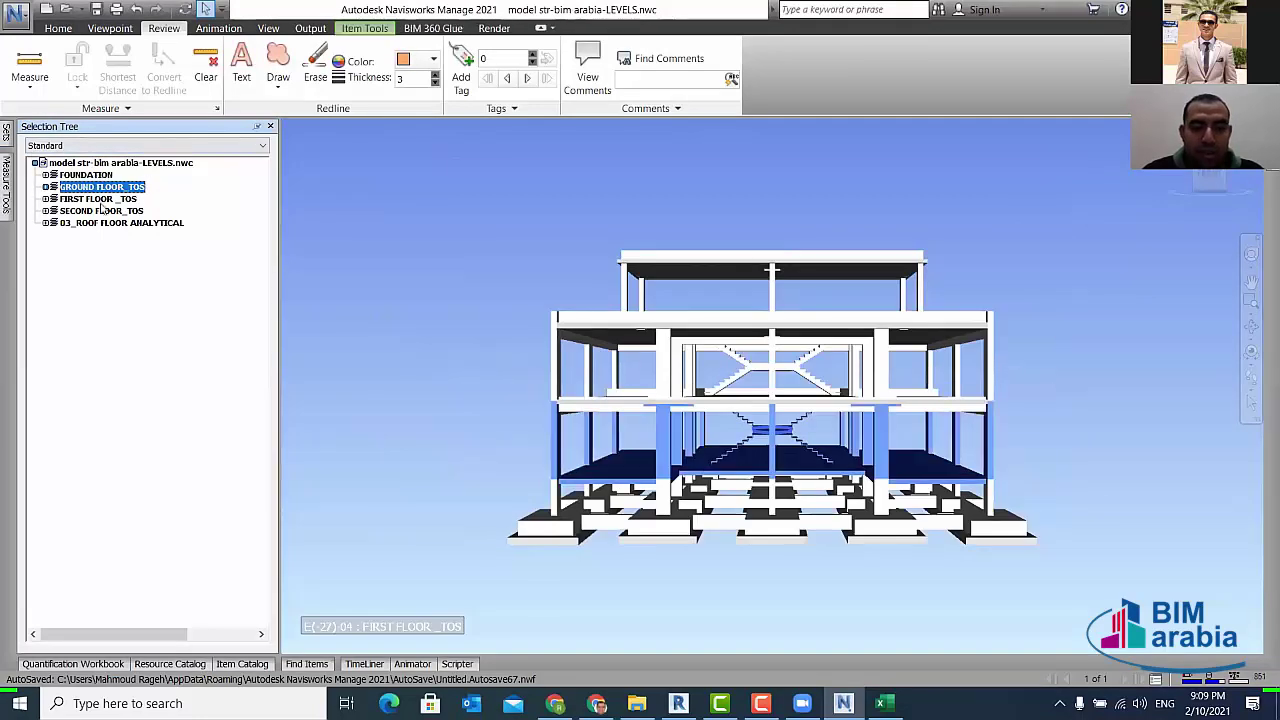
click(329, 343)
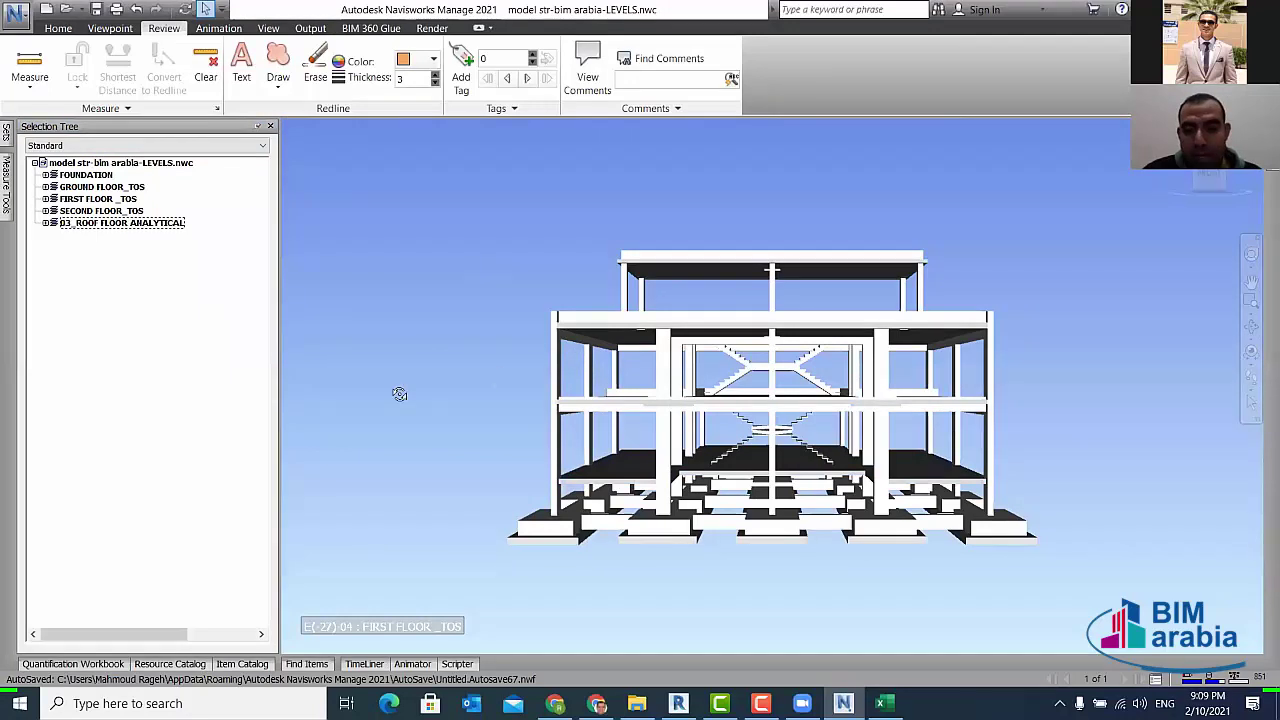
mouse_move(400, 394)
mouse_down()
mouse_move(647, 430)
mouse_move(586, 430)
mouse_move(570, 462)
mouse_up()
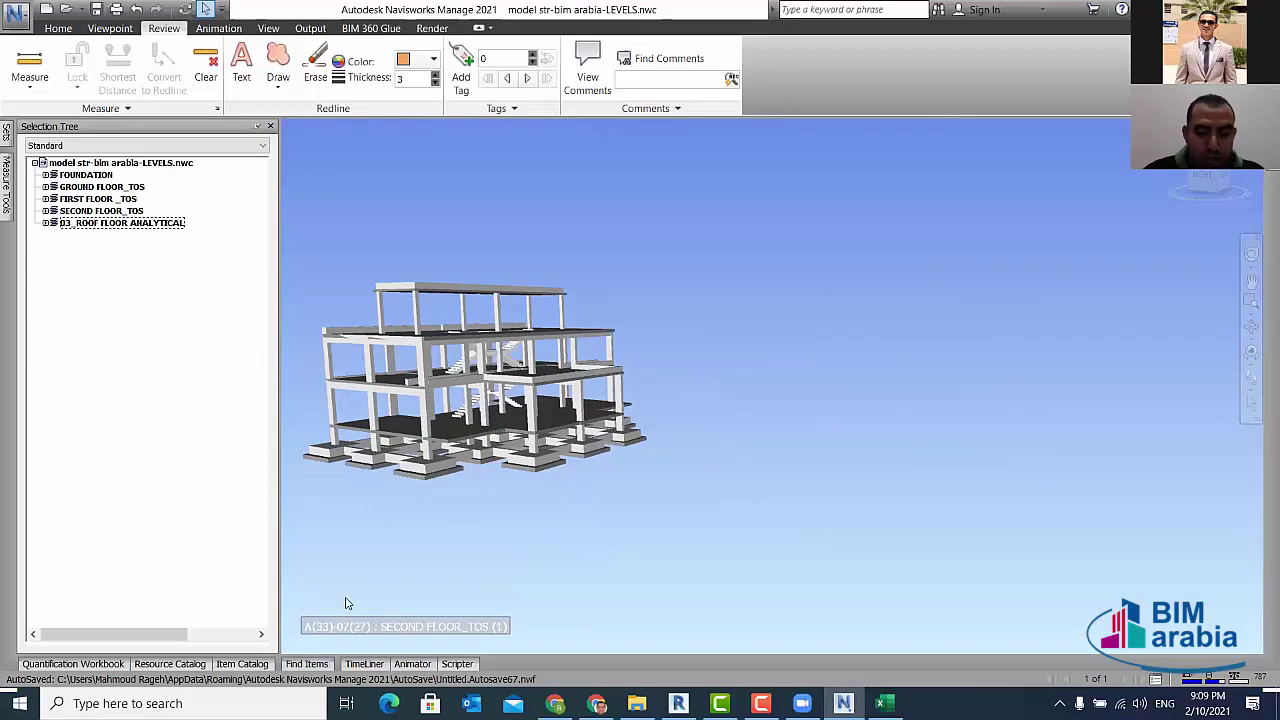
- Add a new TimeLiner task named FOUNDATION
click(370, 665)
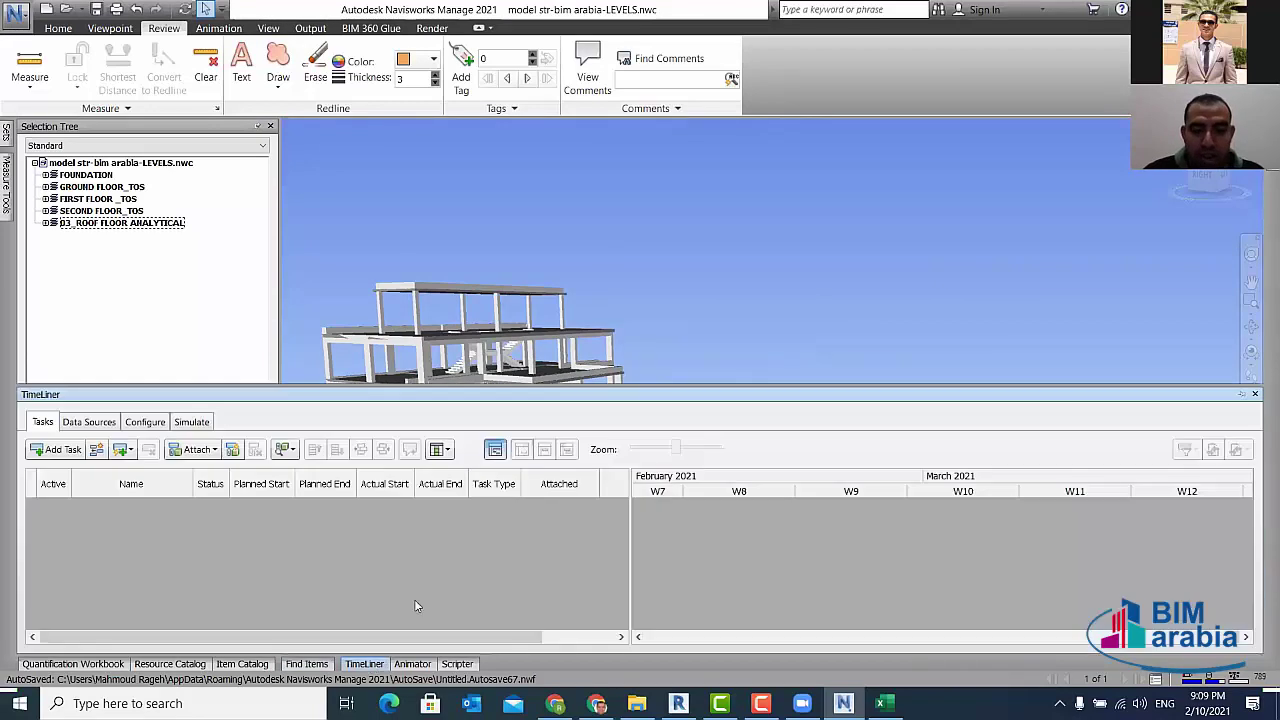
click(66, 455)
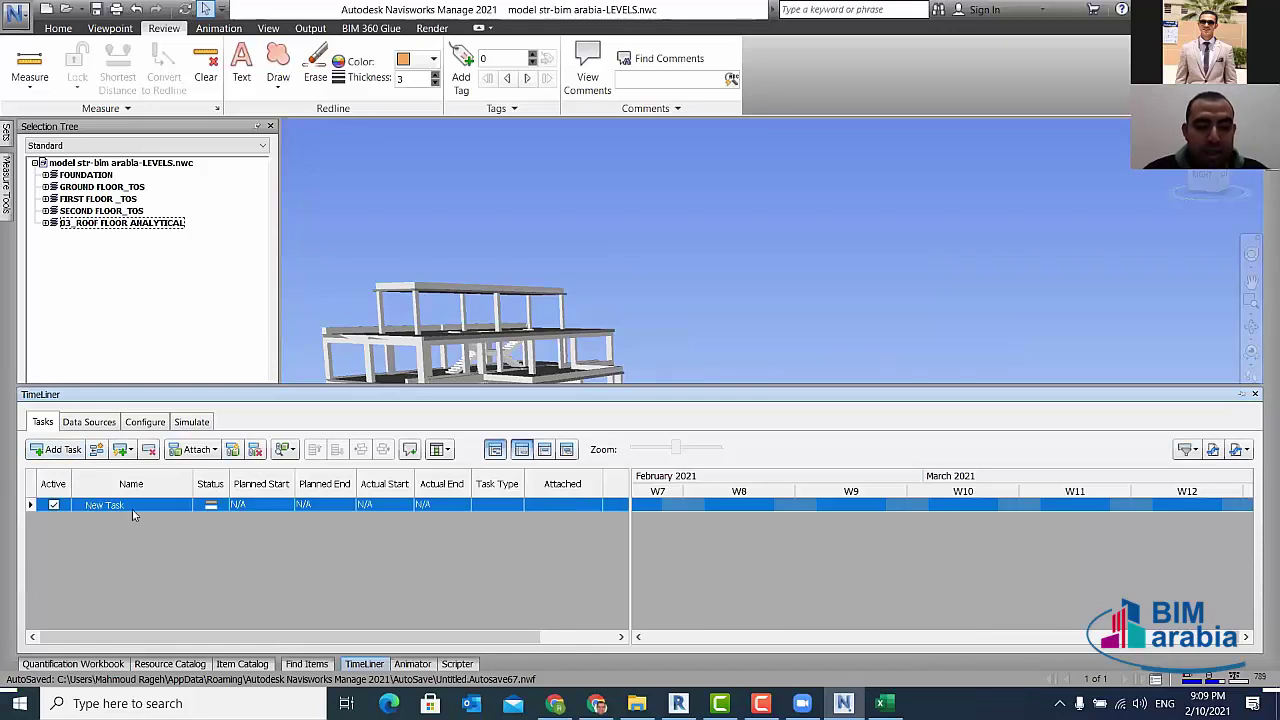
click(137, 510)
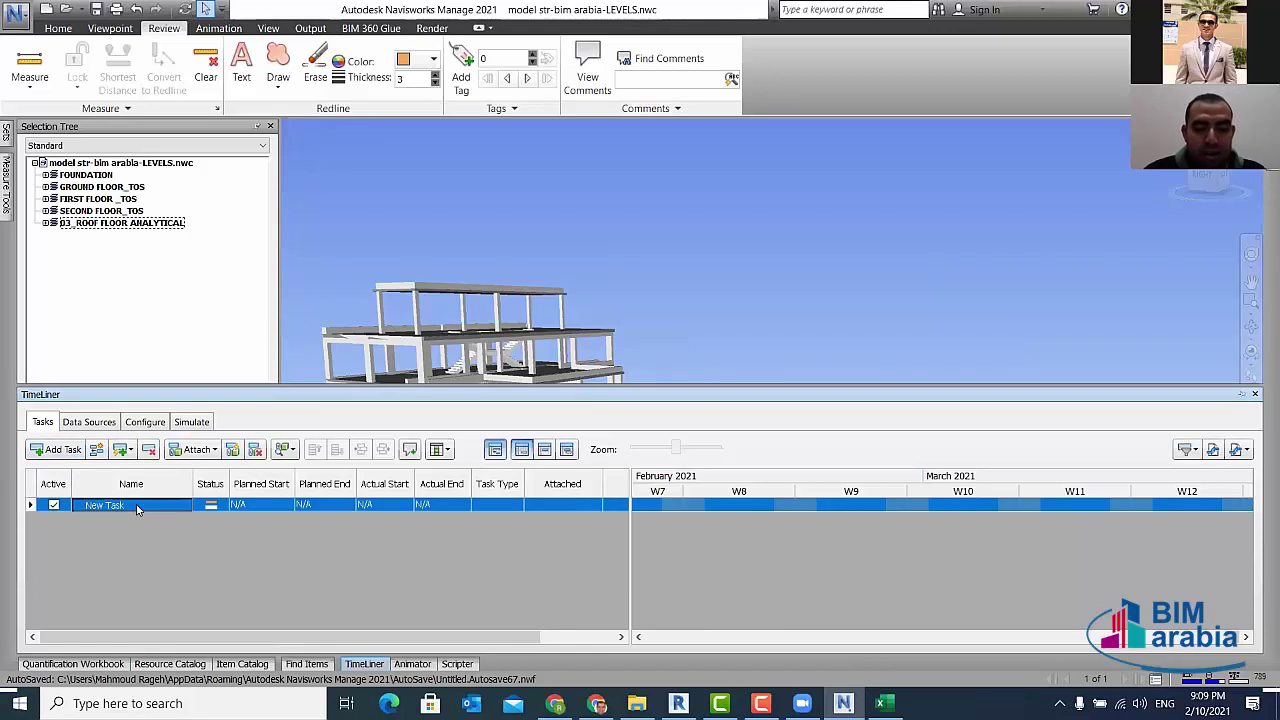
click(137, 508)
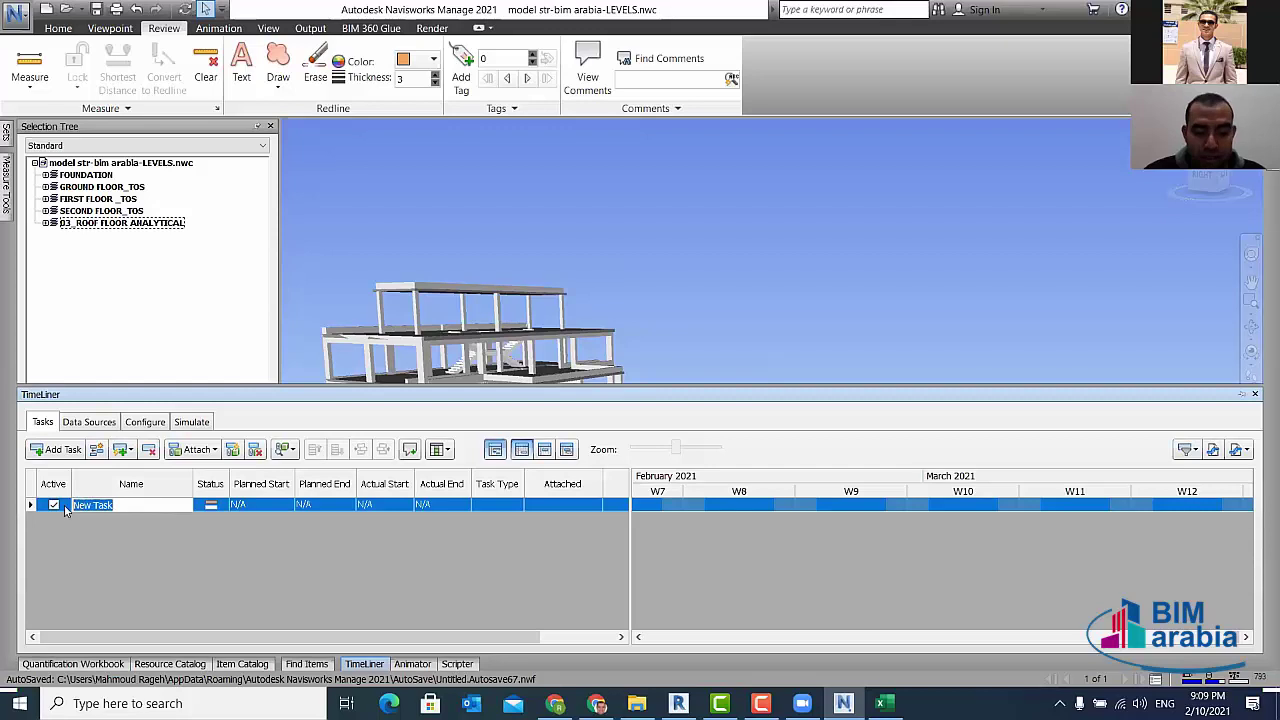
text(fNDA)
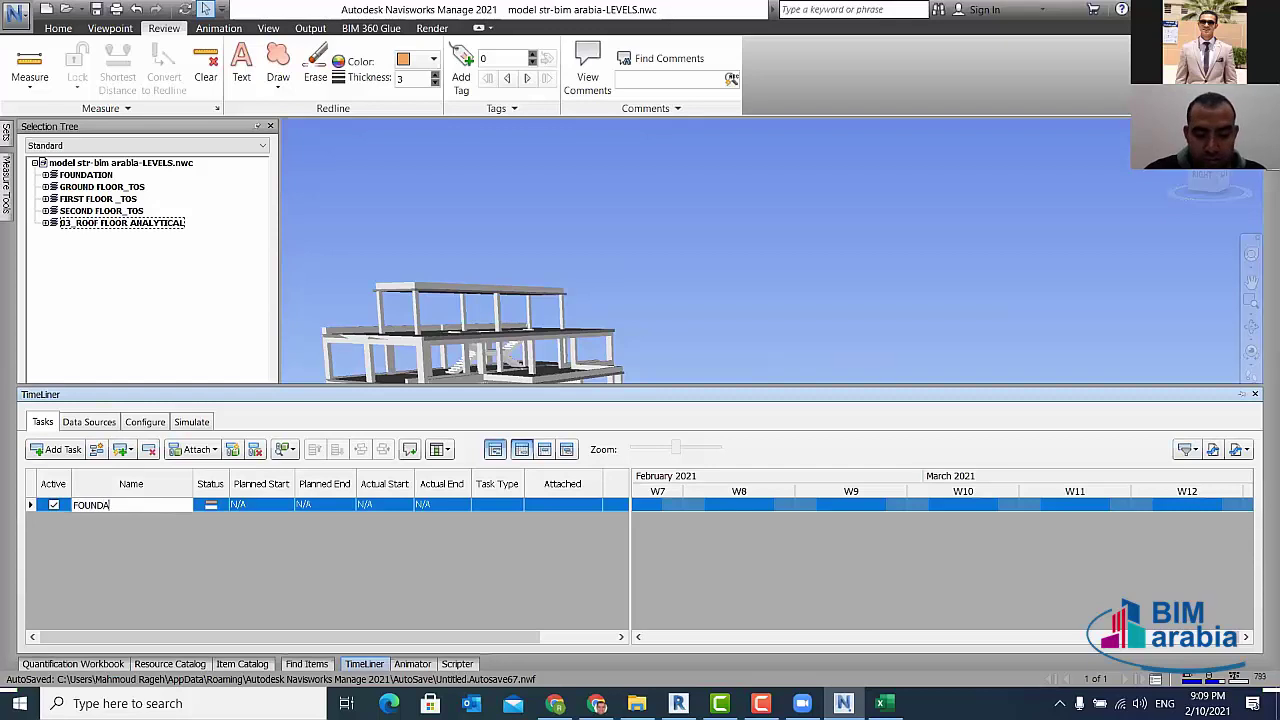
text(TION)
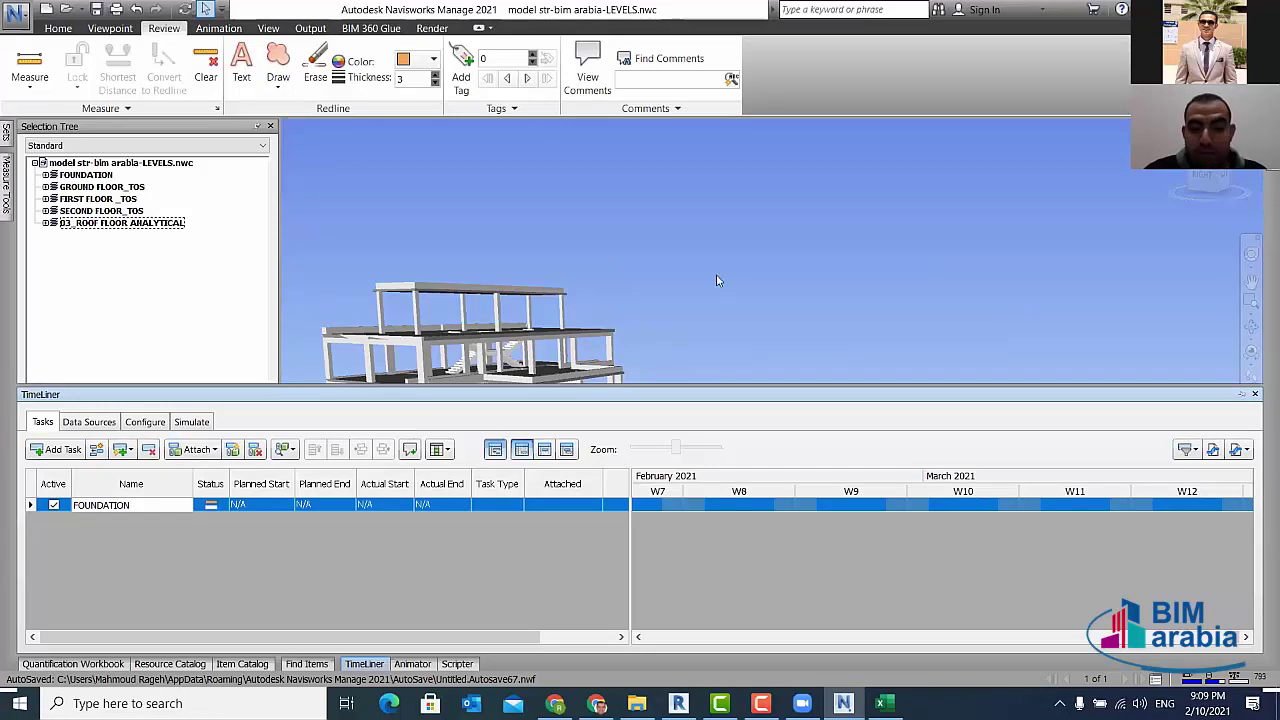
key(ctrl+F3)
scroll(714, 277, down, 2)
mouse_move(835, 240)
shift+middle_down()
mouse_move(752, 353)
mouse_move(716, 346)
mouse_move(717, 375)
mouse_move(497, 557)
shift+middle_up()
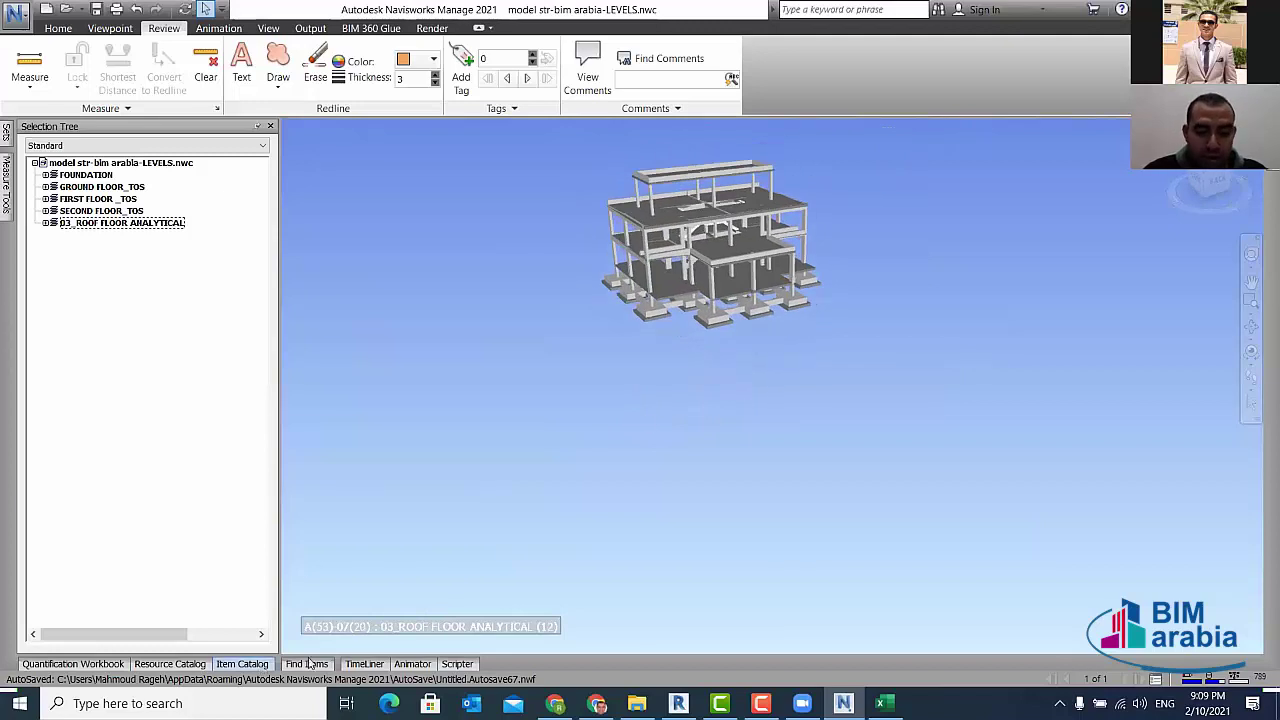
click(242, 664)
click(306, 664)
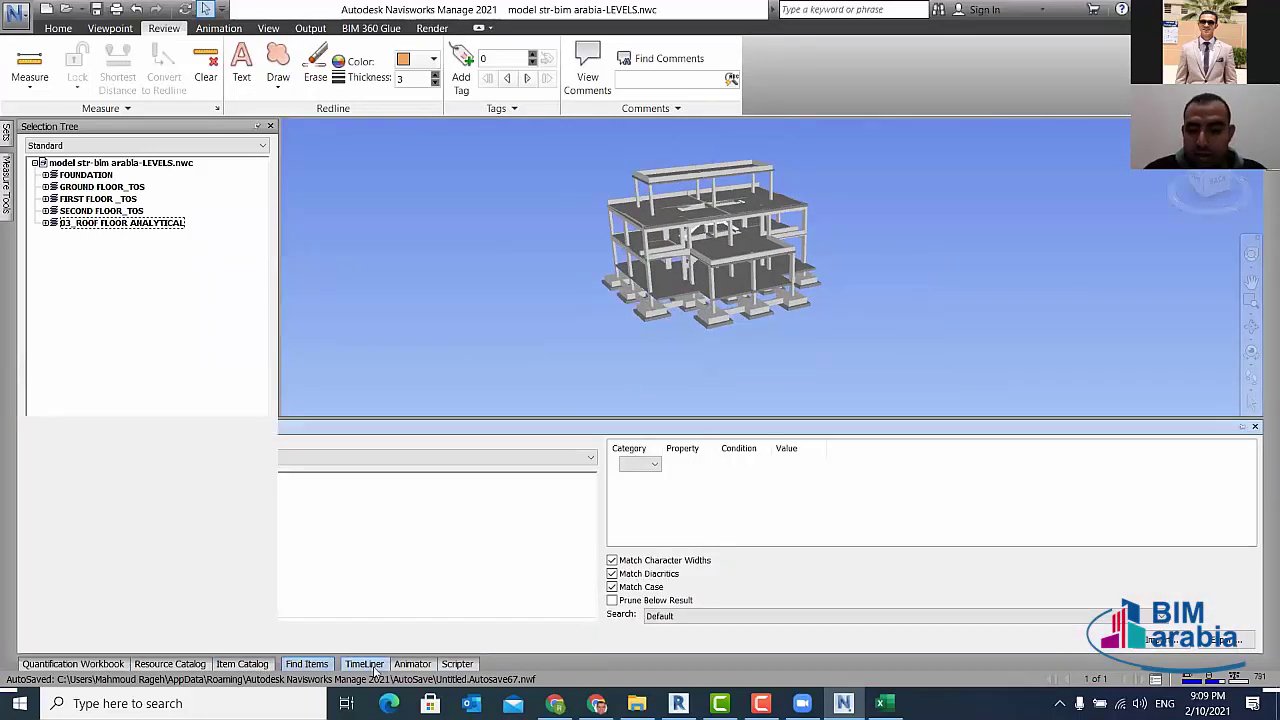
click(374, 665)
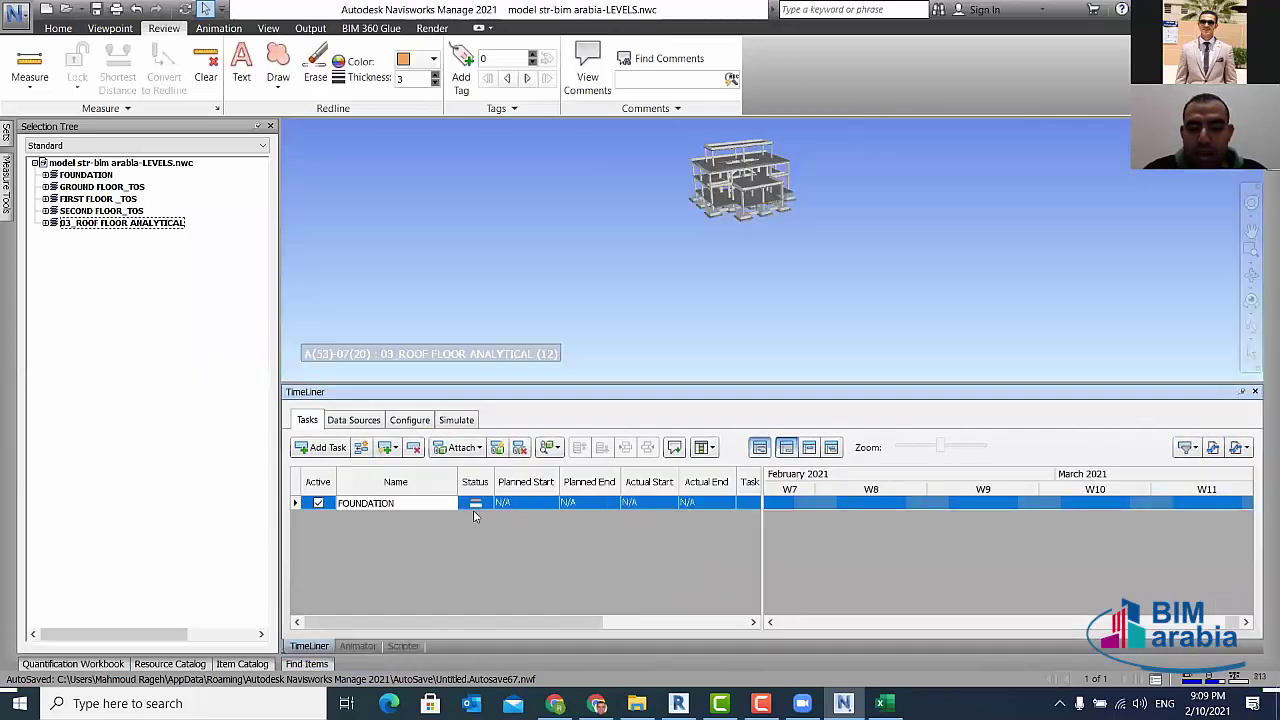
- Plan FOUNDATION from 2/10/2021 to 2/13/2021 with task type Construct
click(517, 503)
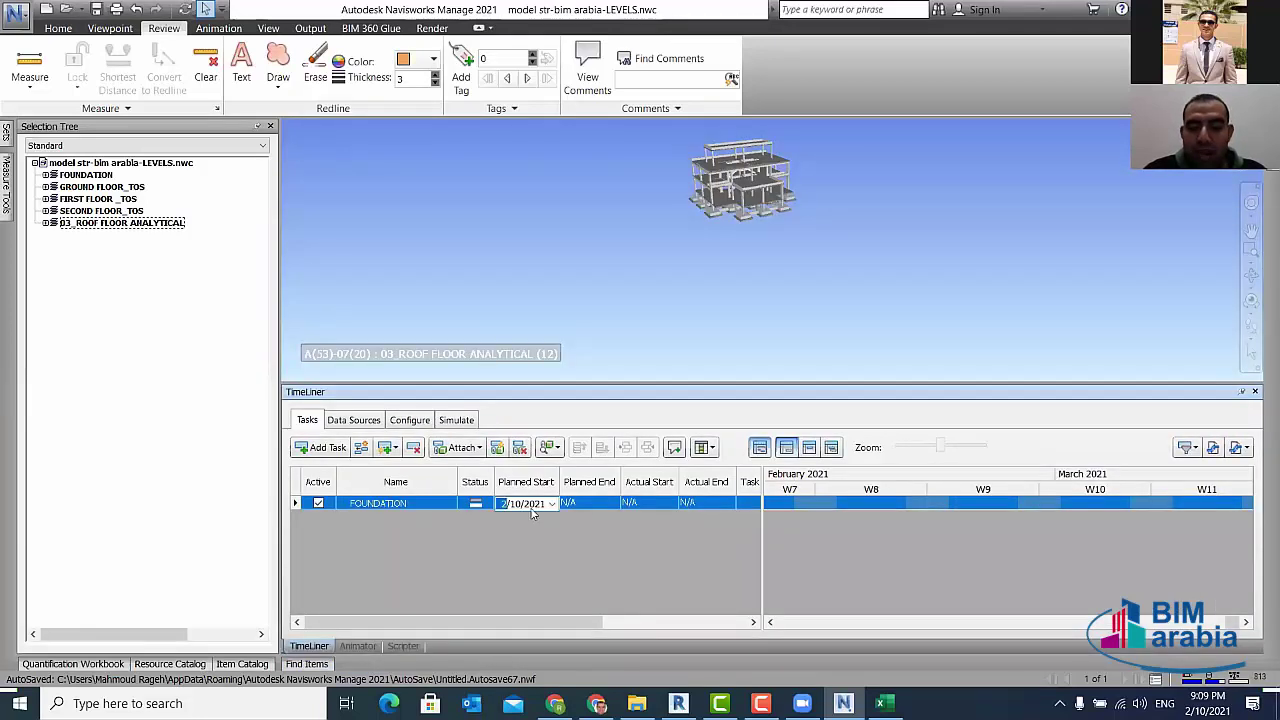
click(603, 508)
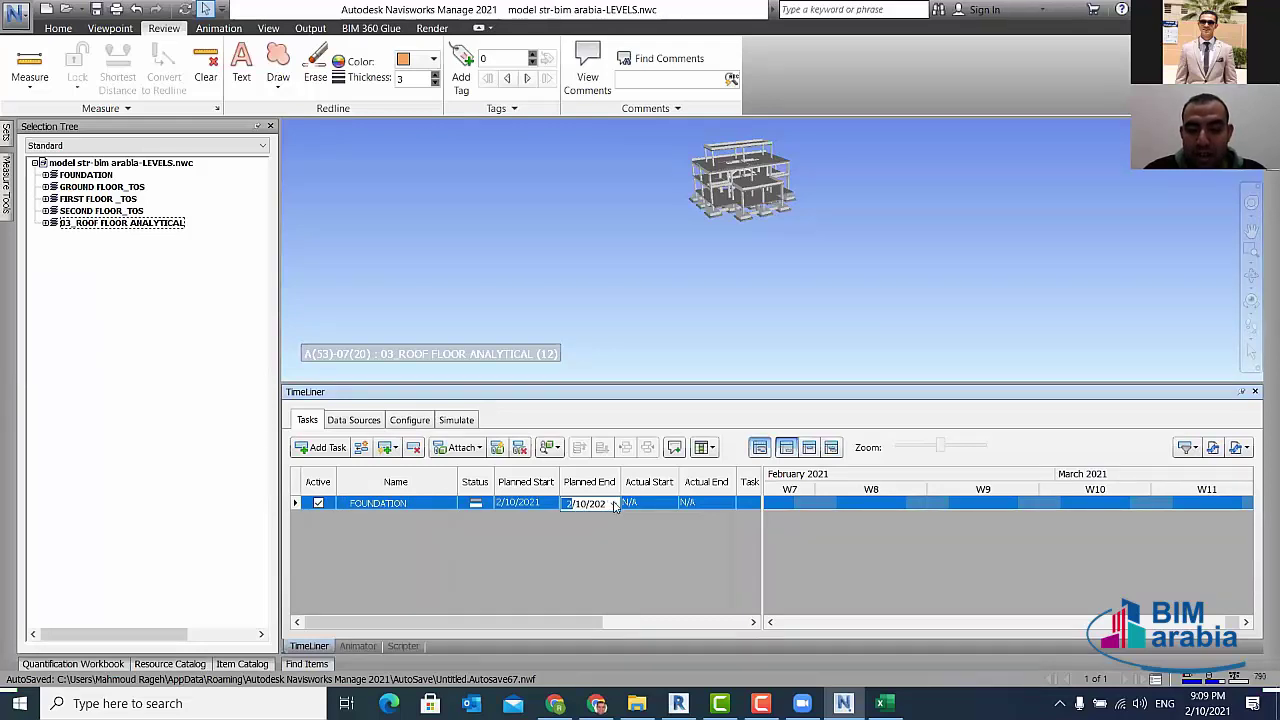
click(615, 505)
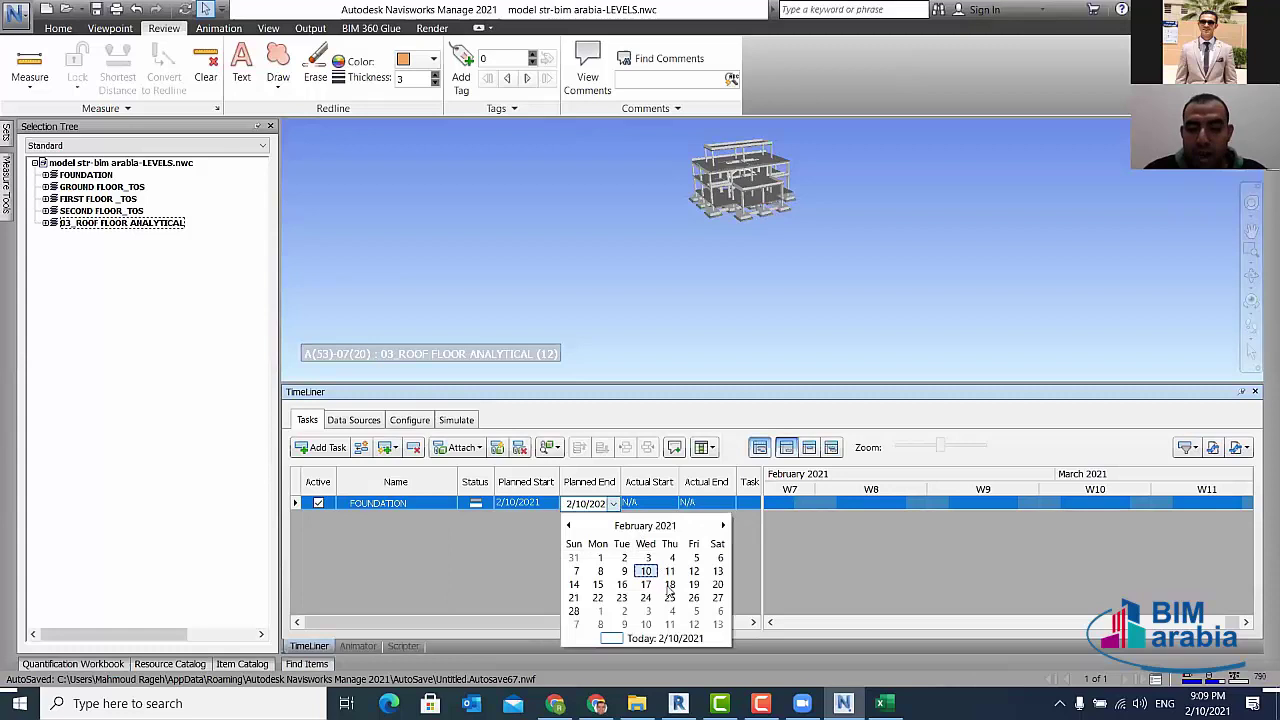
click(719, 572)
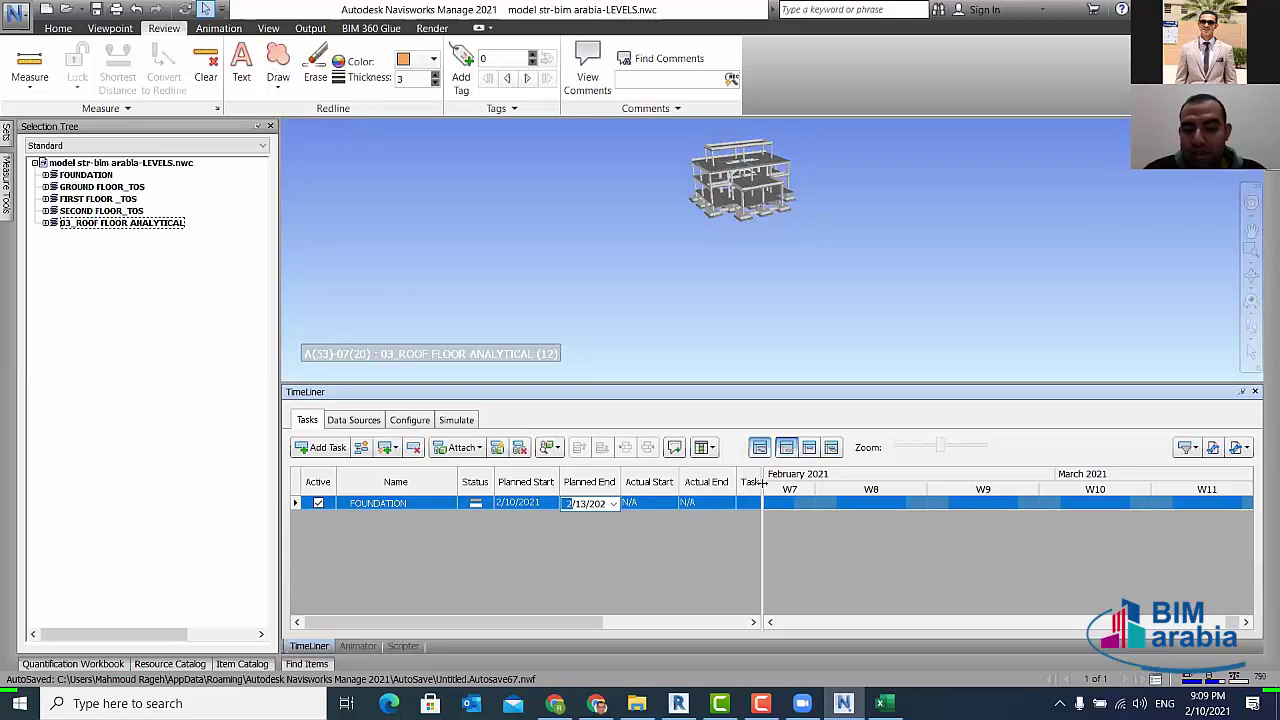
click(756, 446)
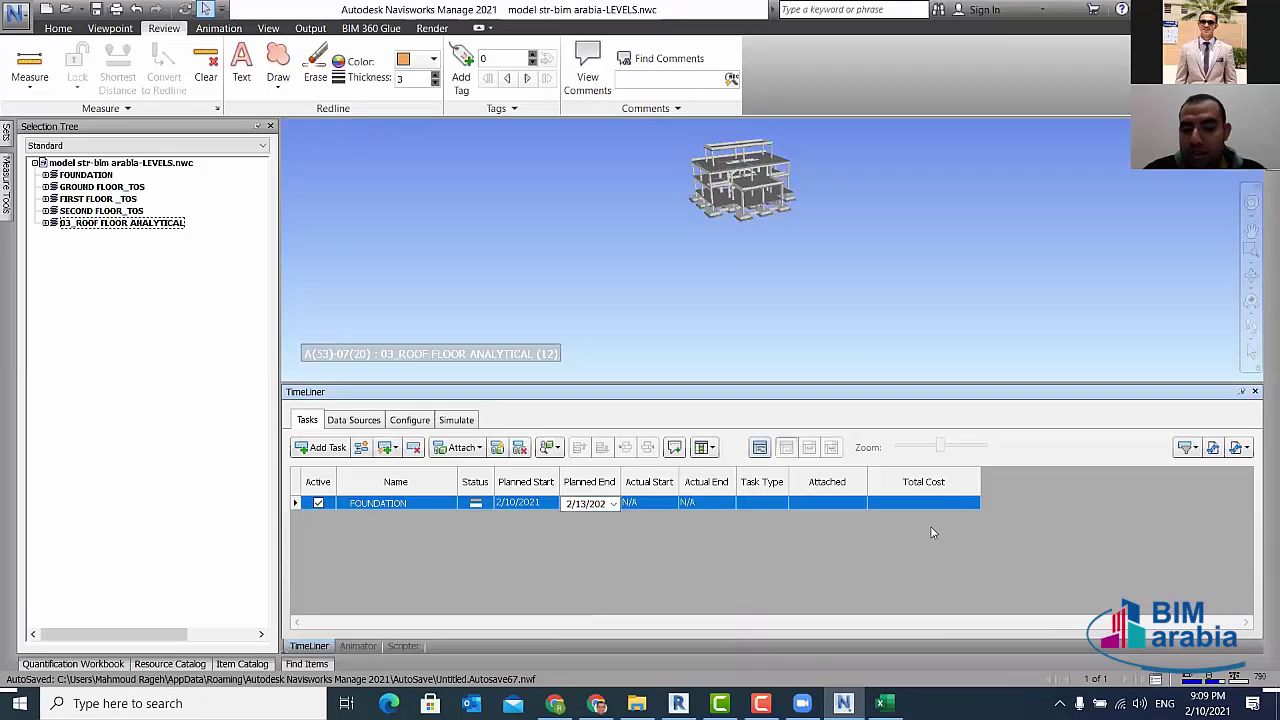
click(761, 502)
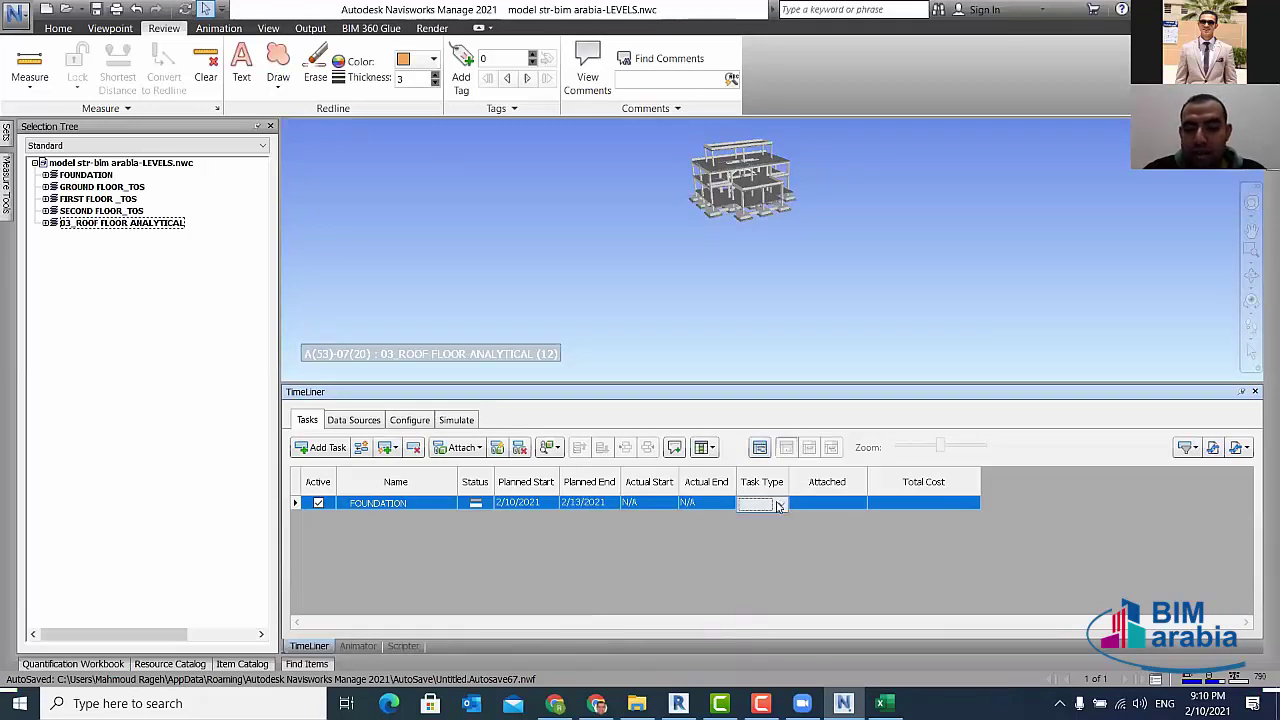
click(783, 505)
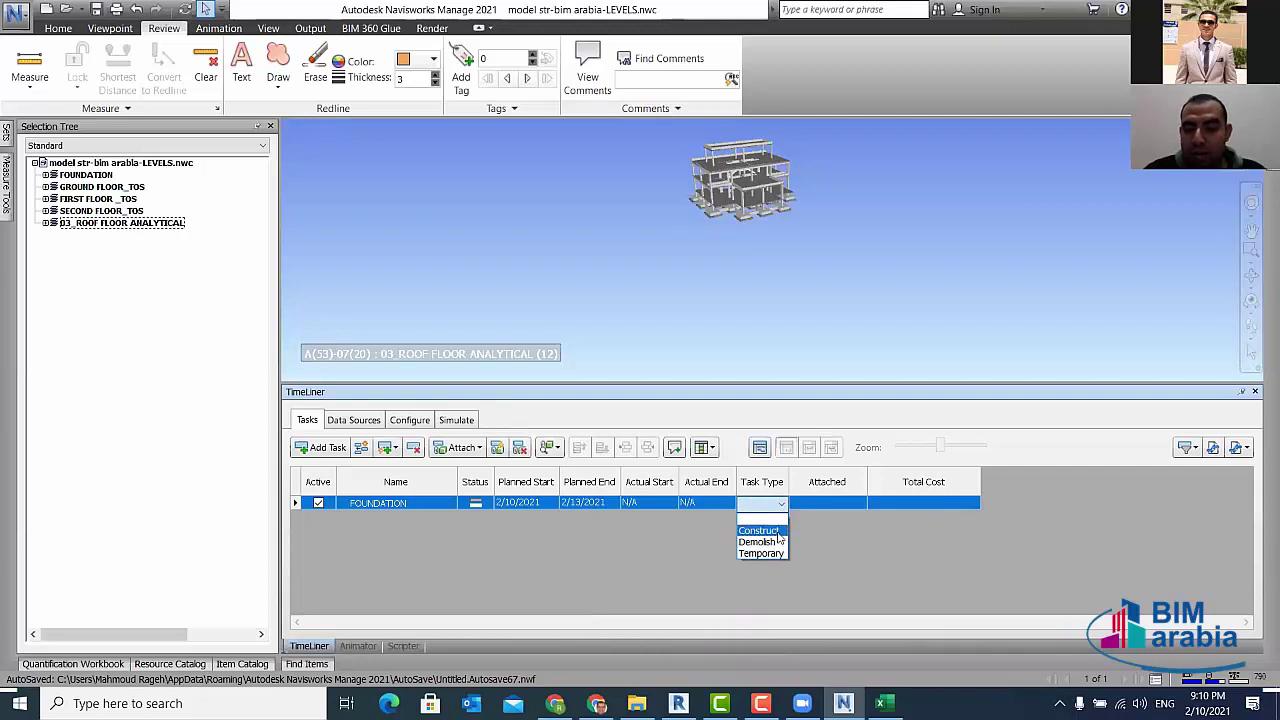
click(777, 531)
- Dismiss the FOUNDATION attachment options without attaching, and select the FOUNDATION level group
click(846, 503)
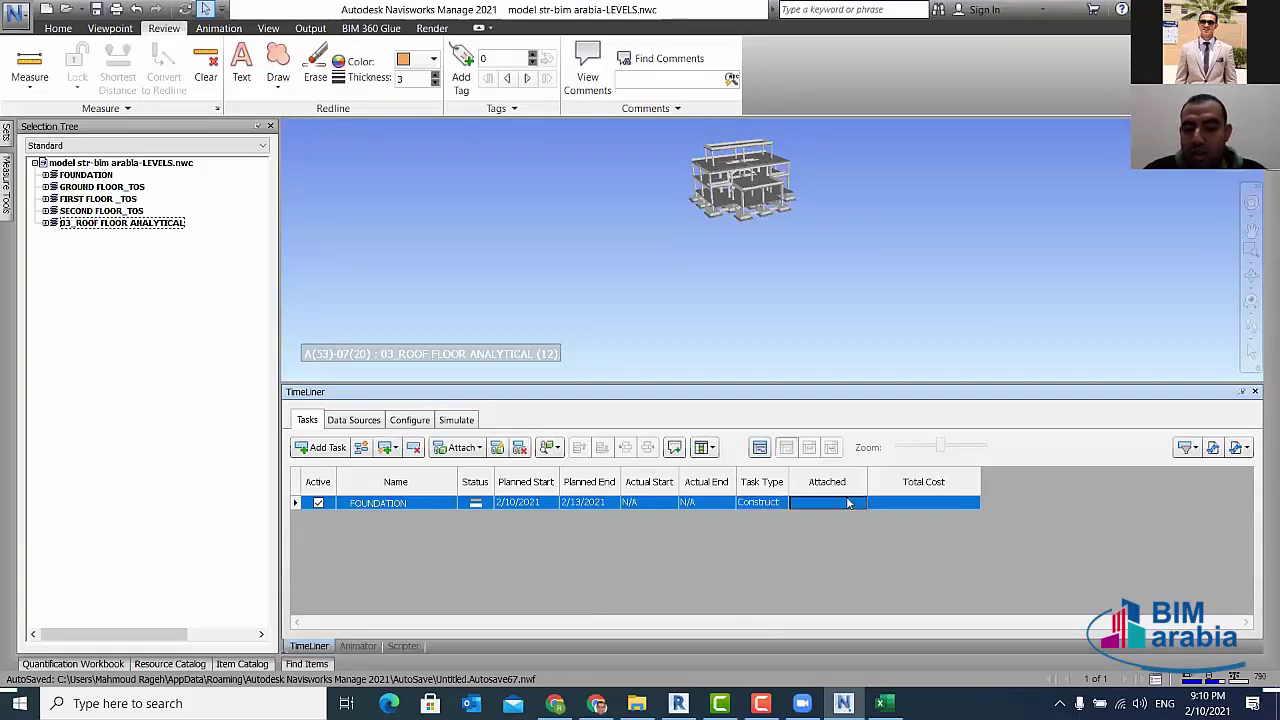
right_click(846, 502)
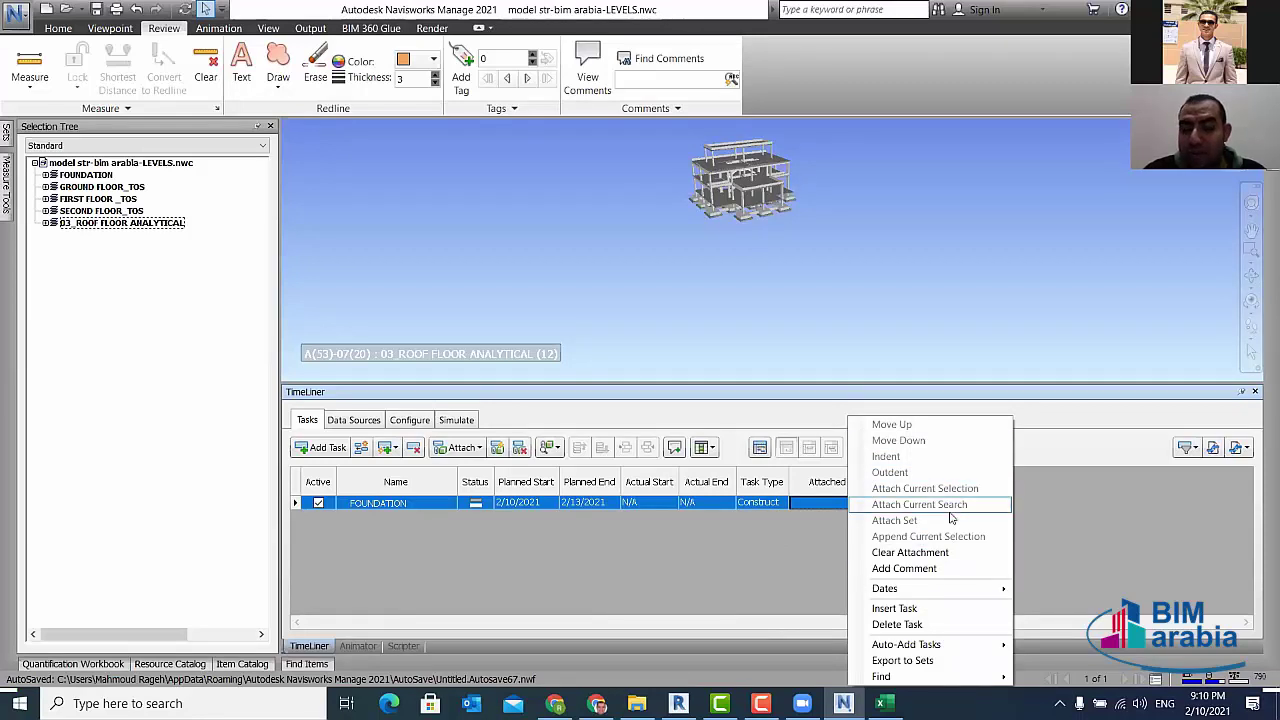
click(1060, 443)
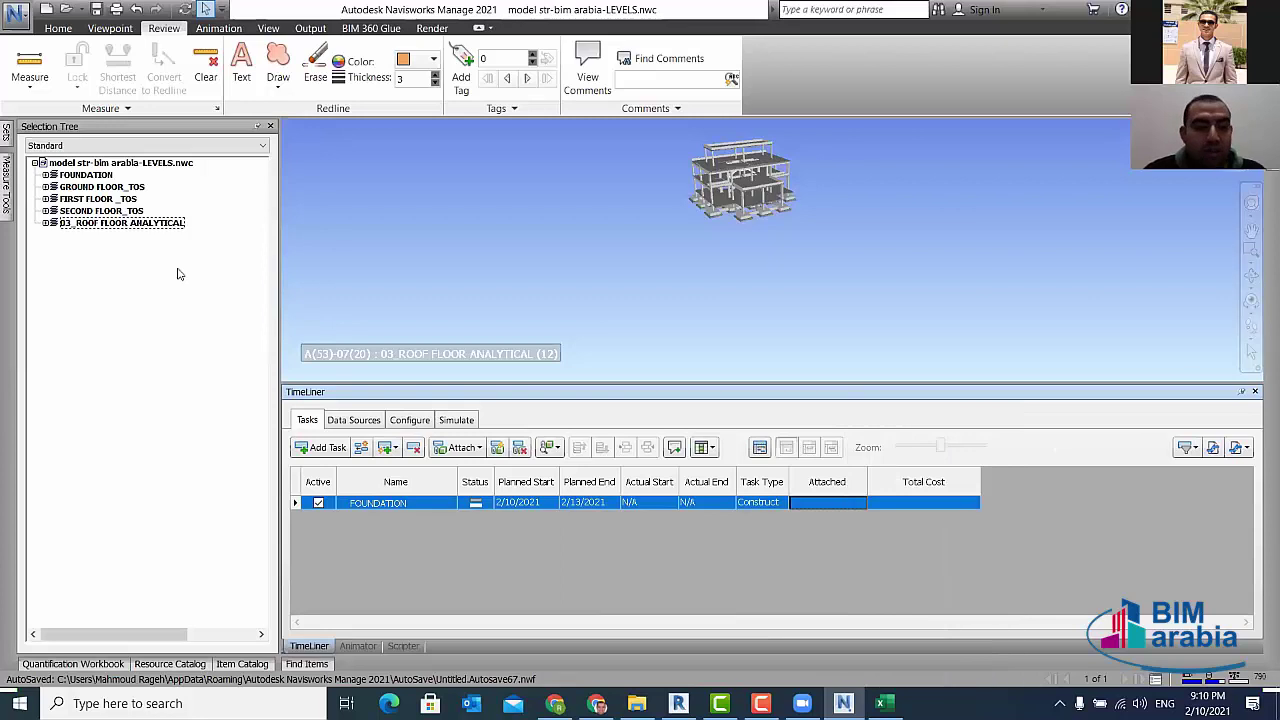
click(88, 175)
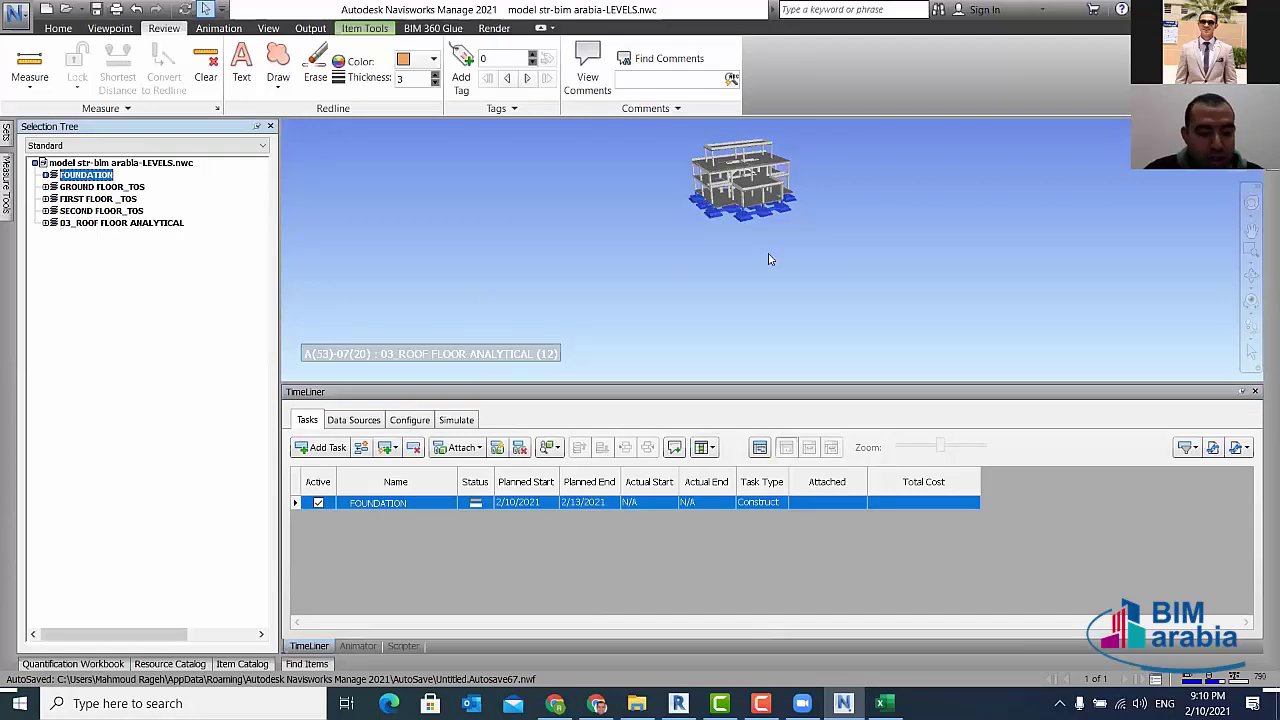
- Expand FOUNDATION in the Selection Tree and select its Structural Foundations and Structural Framing
scroll(773, 217, up, 3)
shift+middle_drag(726, 257, 729, 260)
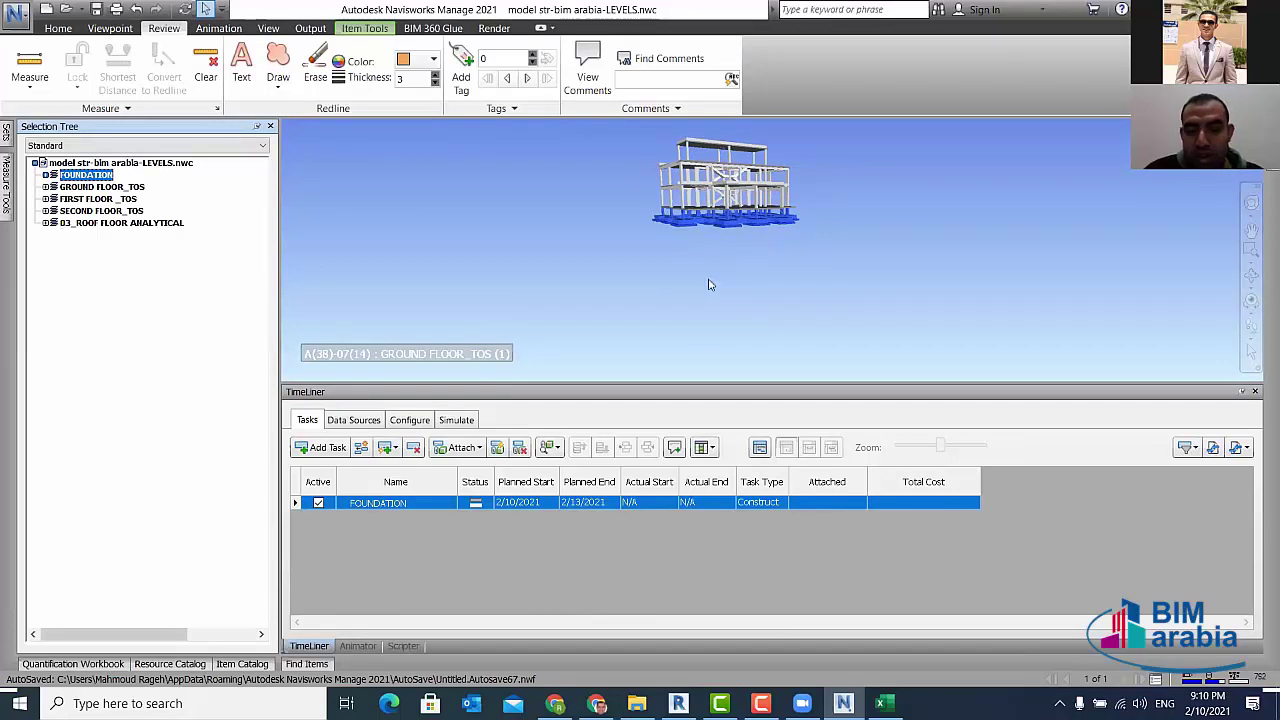
shift+middle_drag(716, 253, 717, 260)
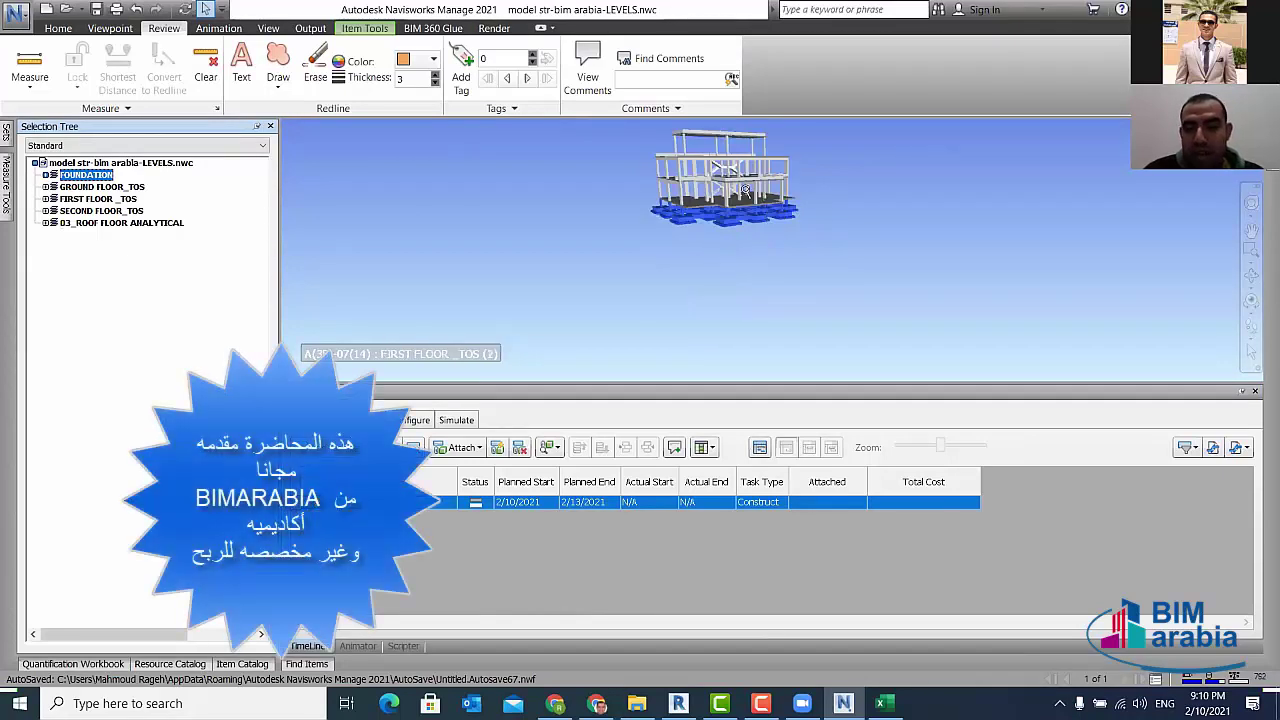
scroll(745, 189, up, 2)
scroll(740, 210, up, 2)
scroll(730, 260, up, 2)
scroll(728, 284, up, 2)
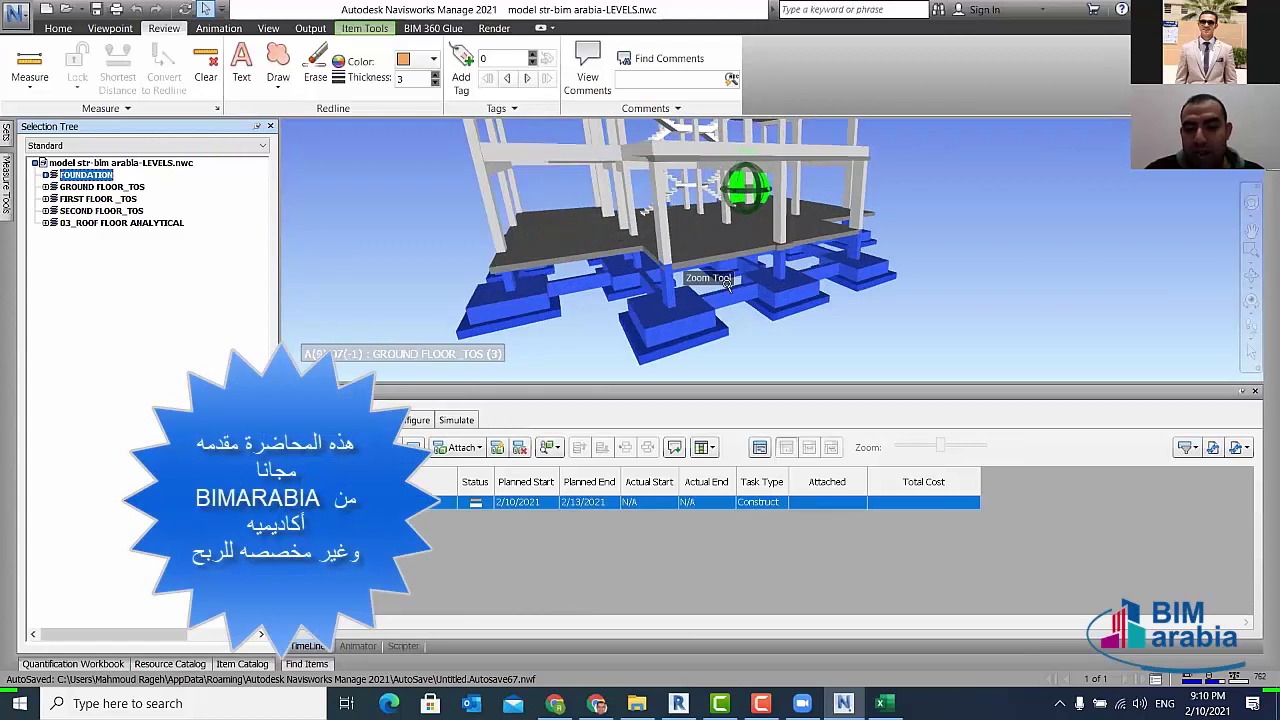
scroll(728, 284, down, 2)
scroll(730, 284, down, 1)
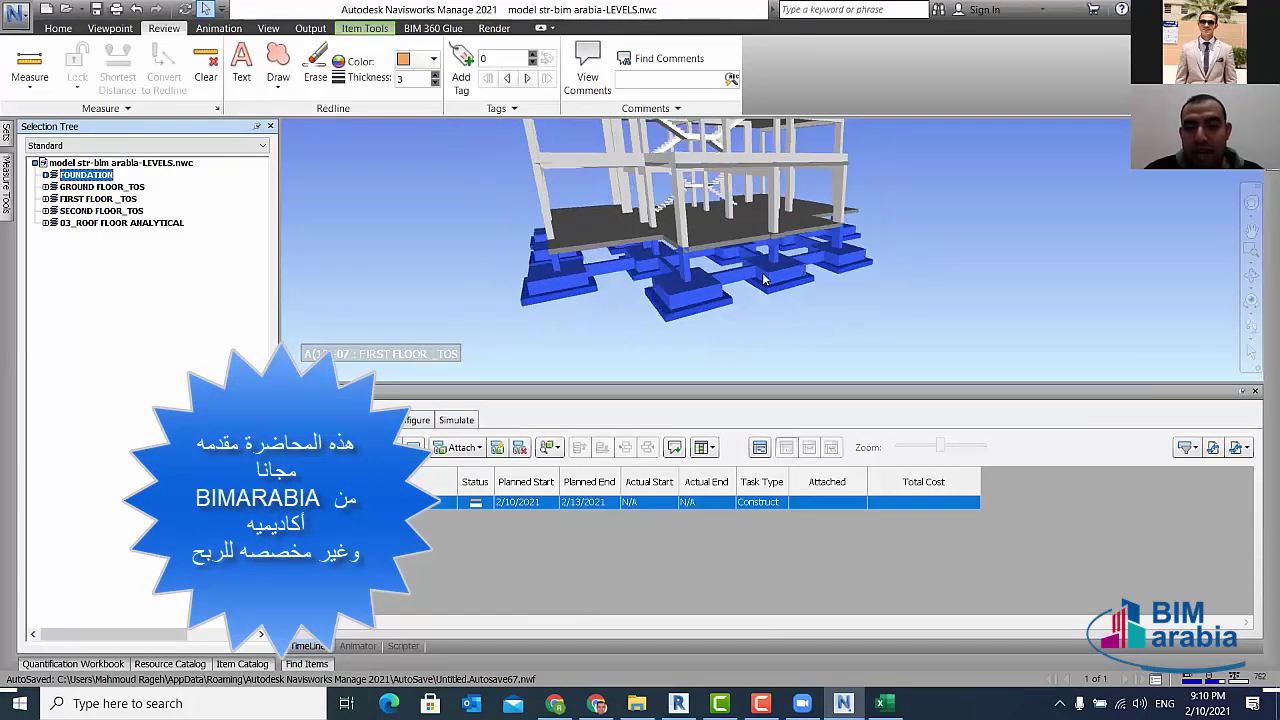
click(56, 302)
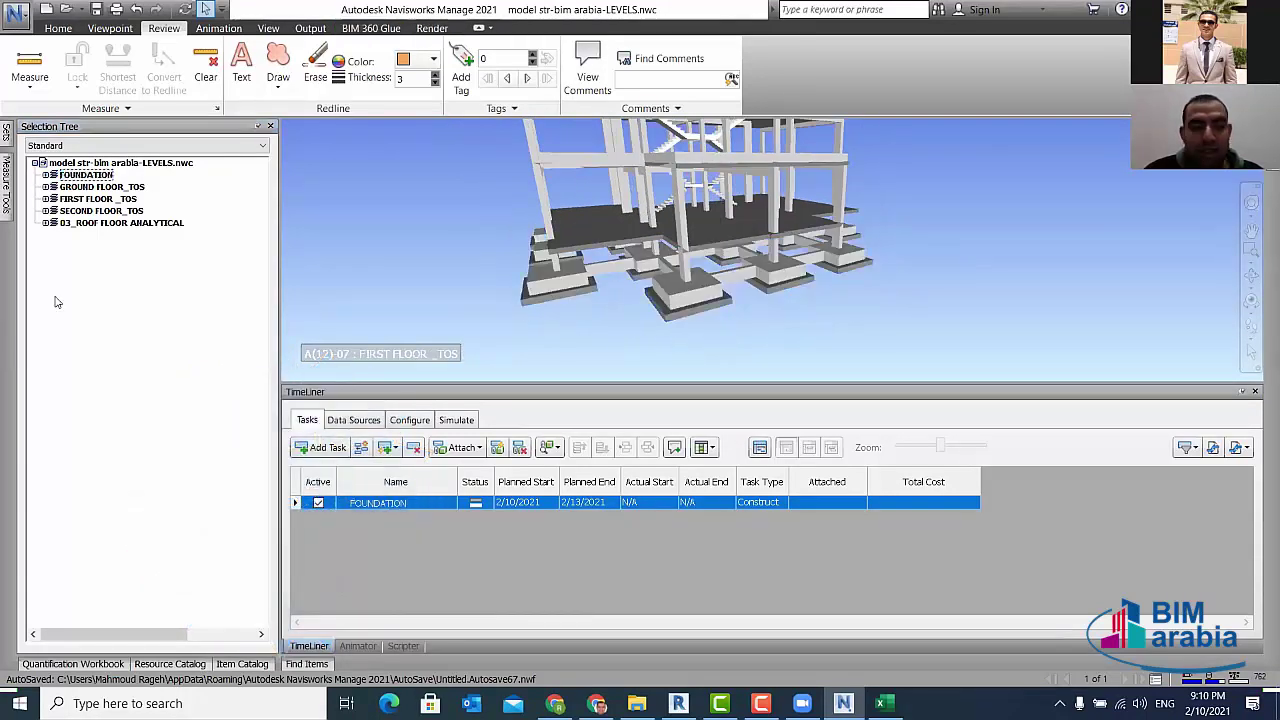
click(45, 177)
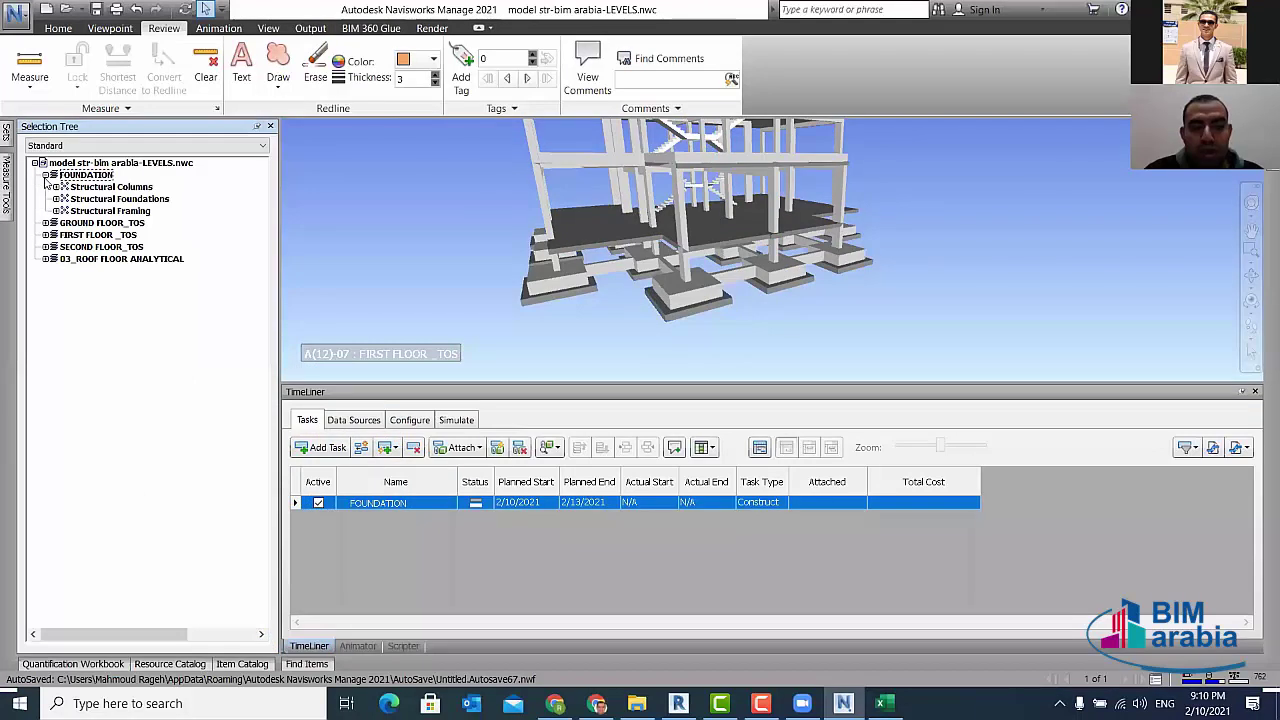
click(145, 200)
ctrl+click(127, 213)
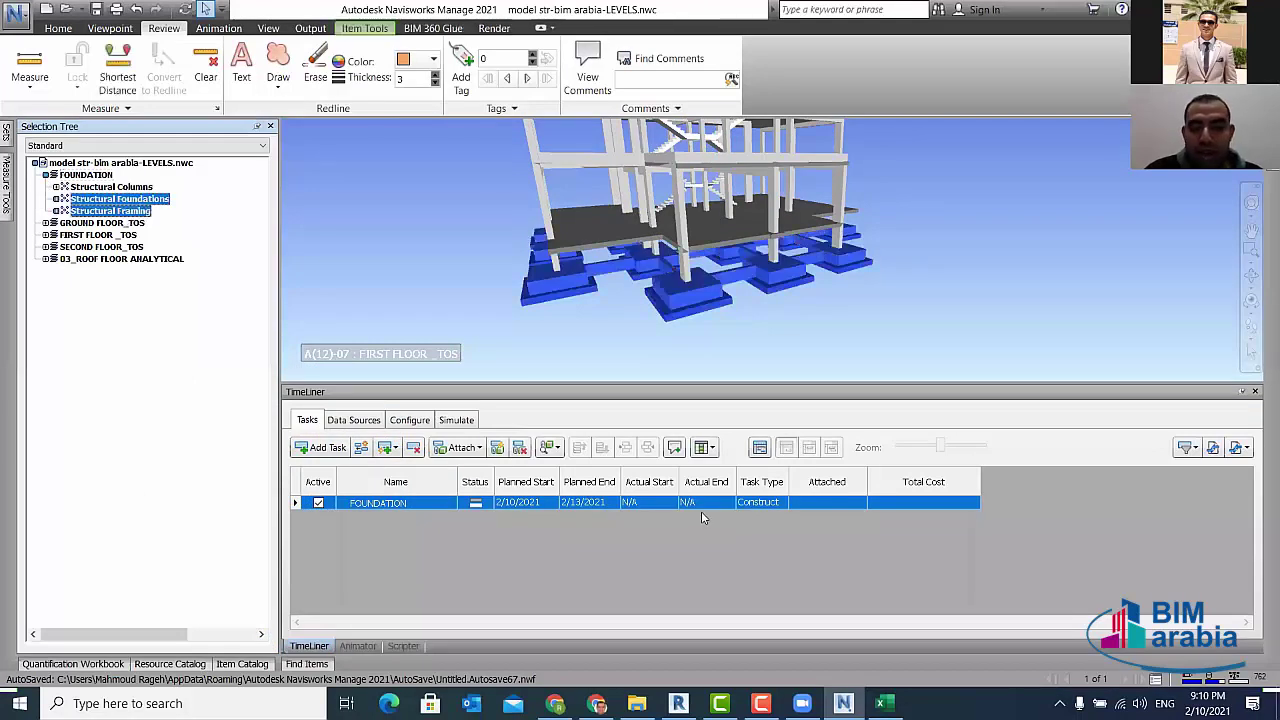
- Attach the current selection to the FOUNDATION task and verify the attached elements
right_click(834, 490)
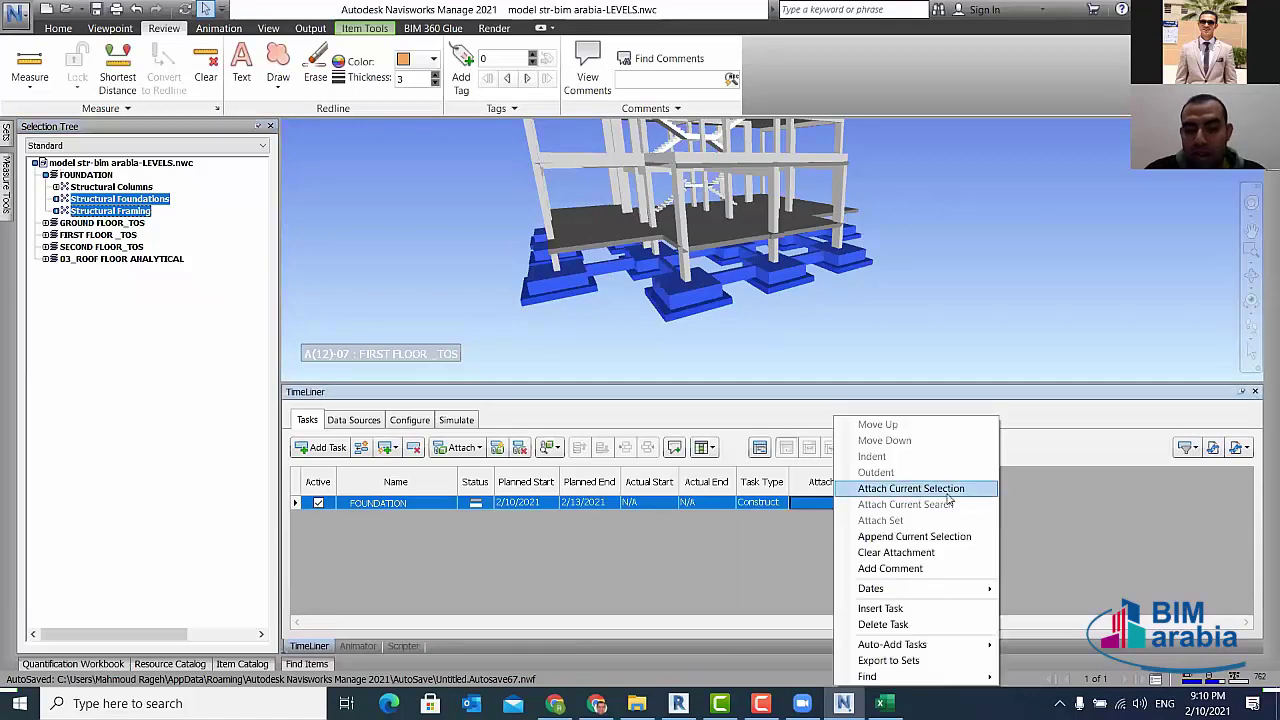
click(949, 500)
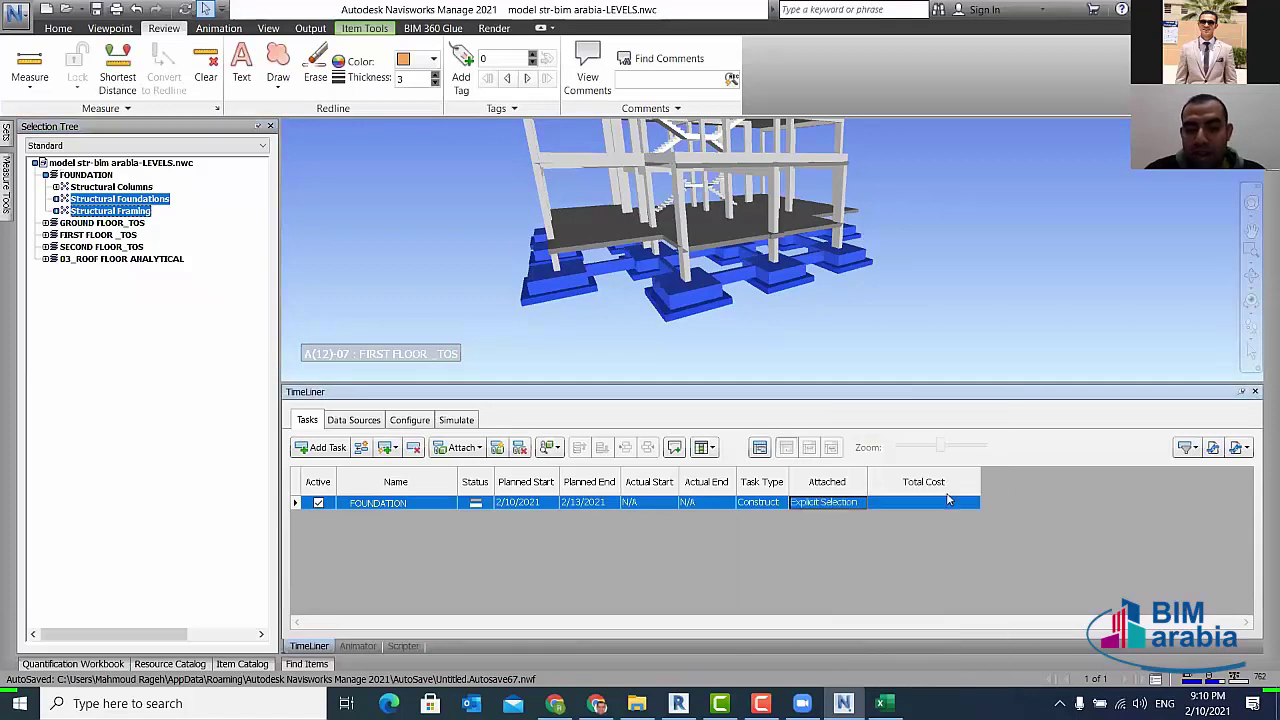
click(895, 352)
click(835, 505)
click(770, 338)
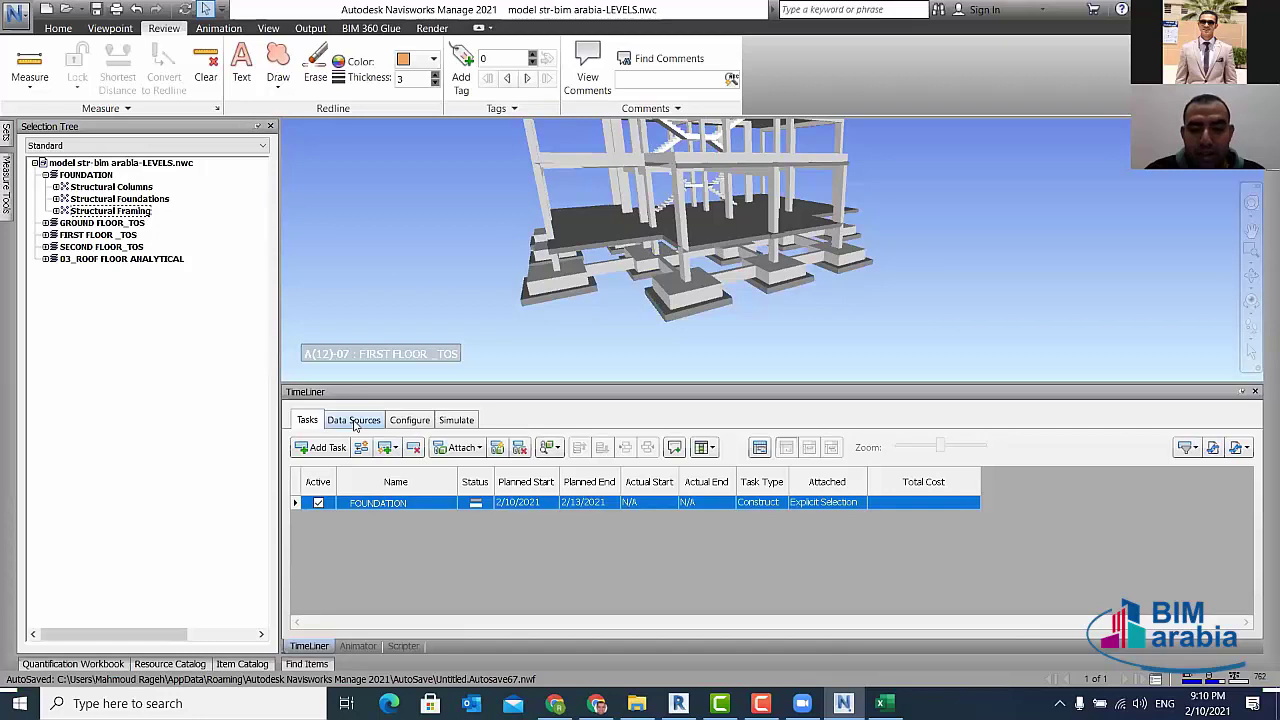
- Add a second TimeLiner task named COLUMNS HEADS
click(322, 447)
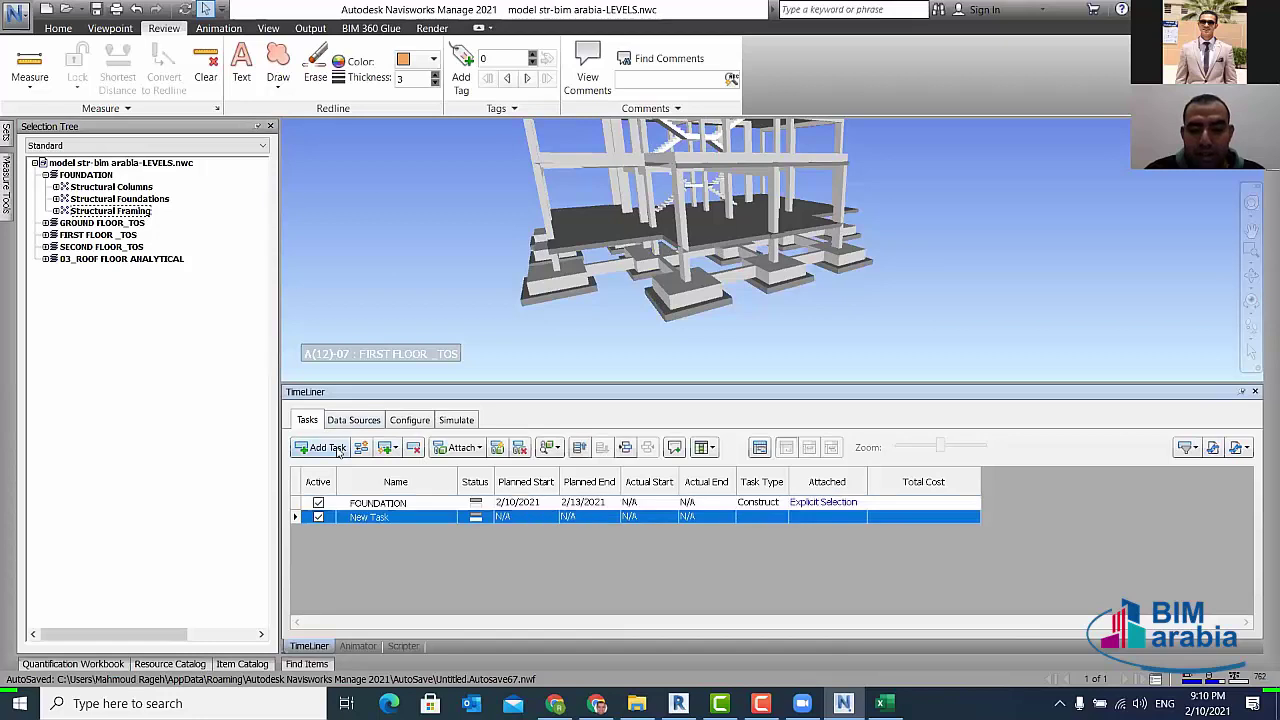
click(408, 517)
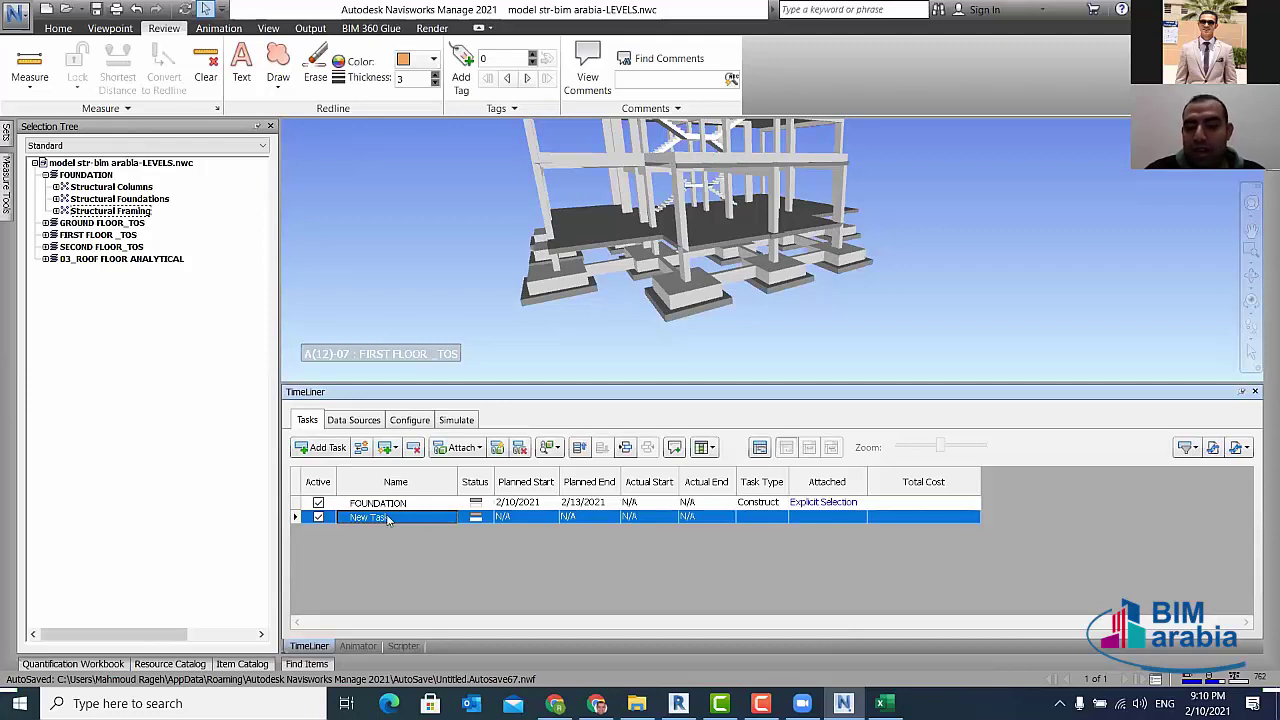
click(389, 518)
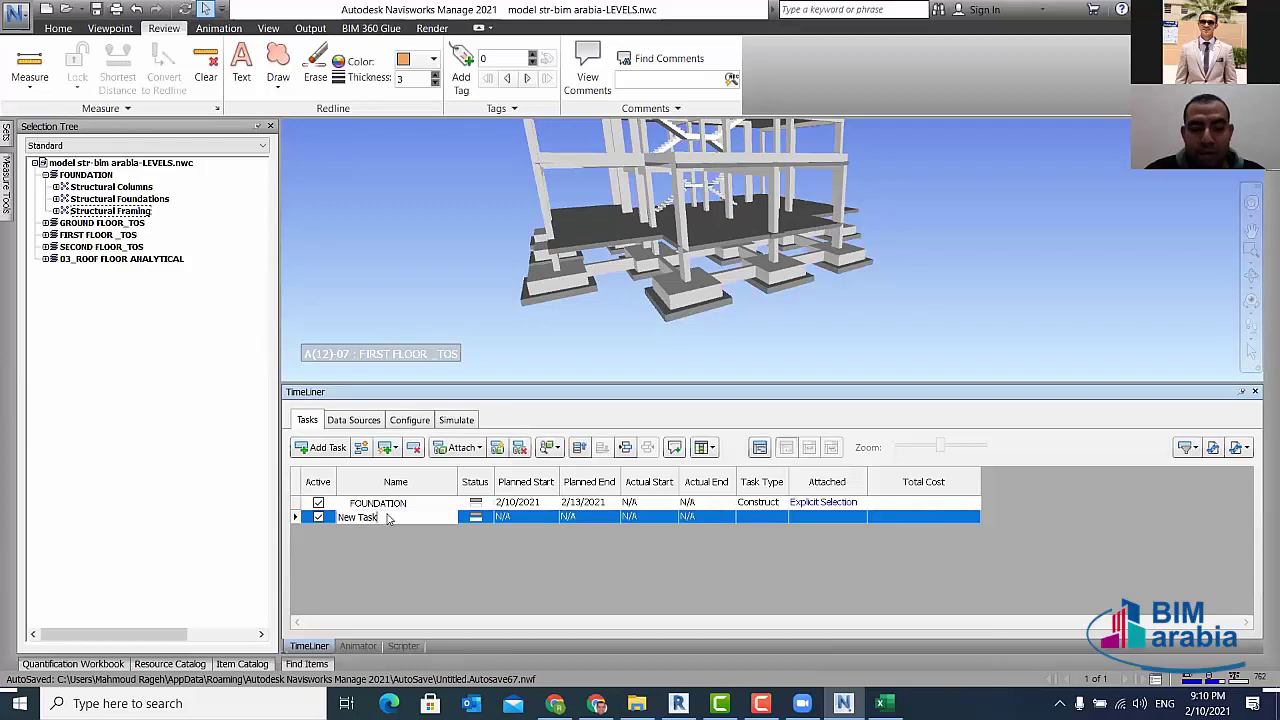
key(BackSpace)
key(BackSpace)
key(BackSpace)
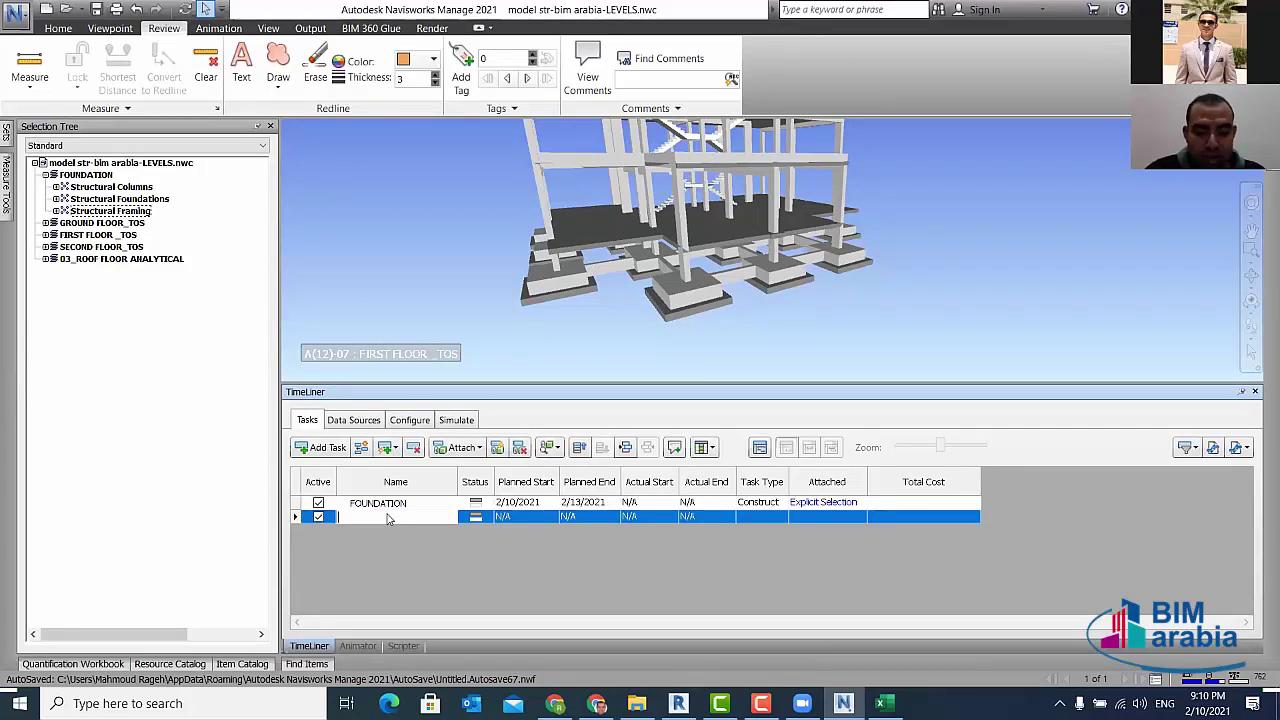
text(COLUM)
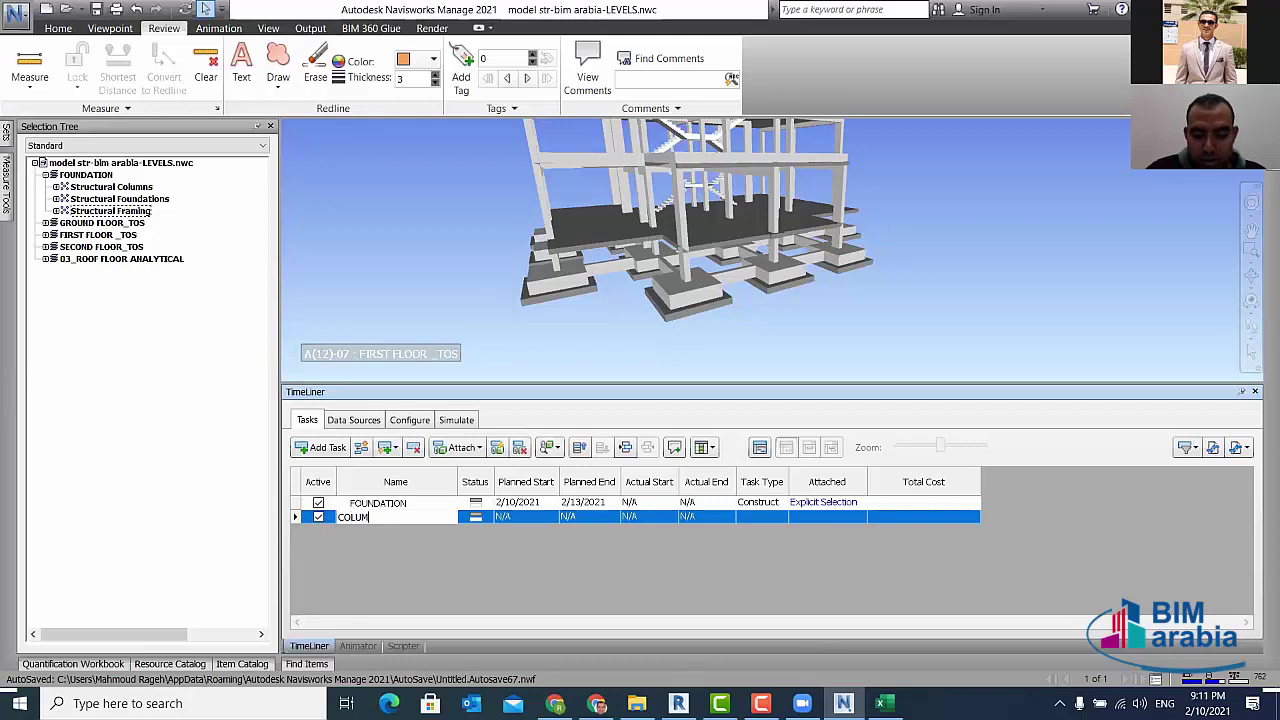
text(NS HE)
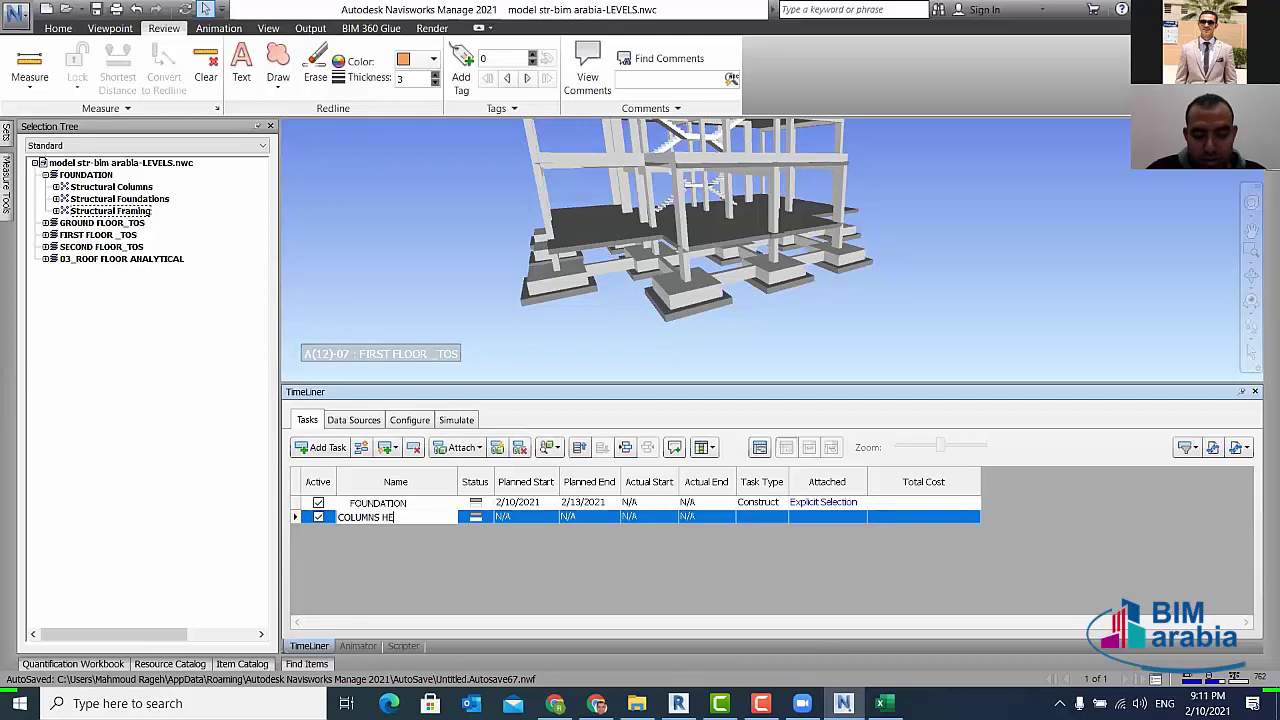
text(ADS)
key(Return)
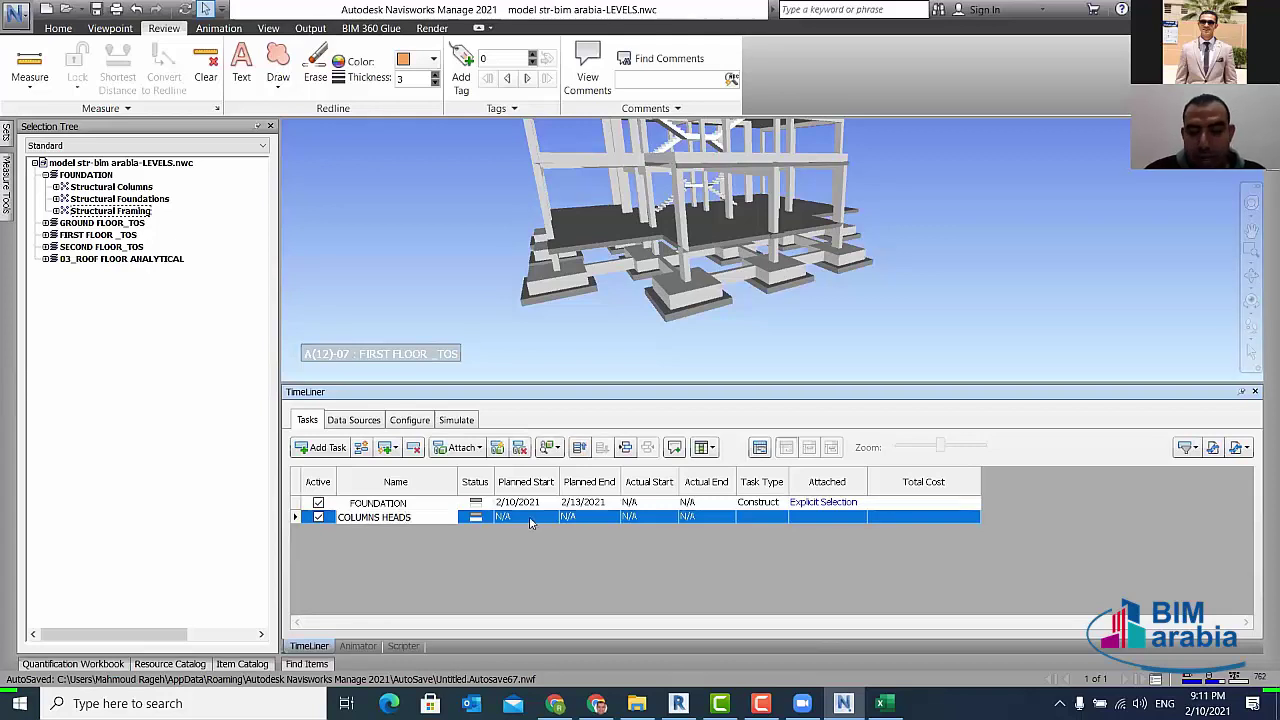
- Plan COLUMNS HEADS from 2/13/2021 to 2/15/2021 with task type Construct
click(530, 519)
click(551, 517)
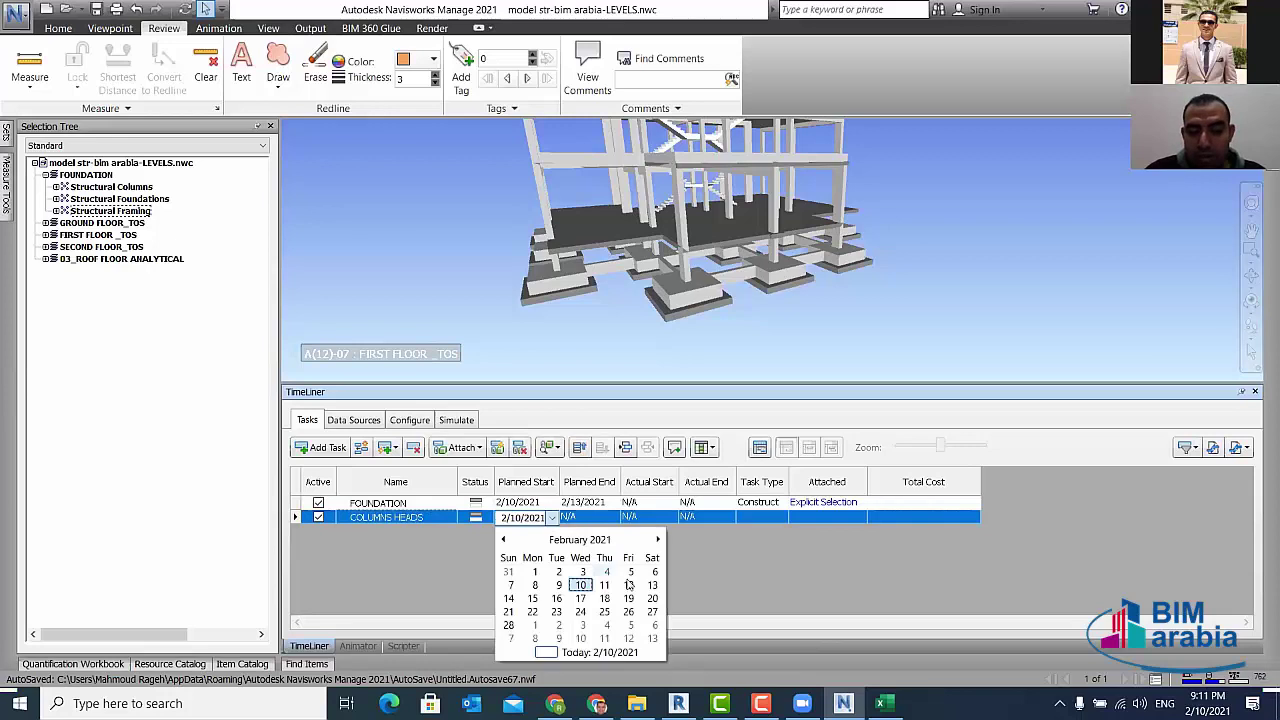
click(658, 585)
click(601, 520)
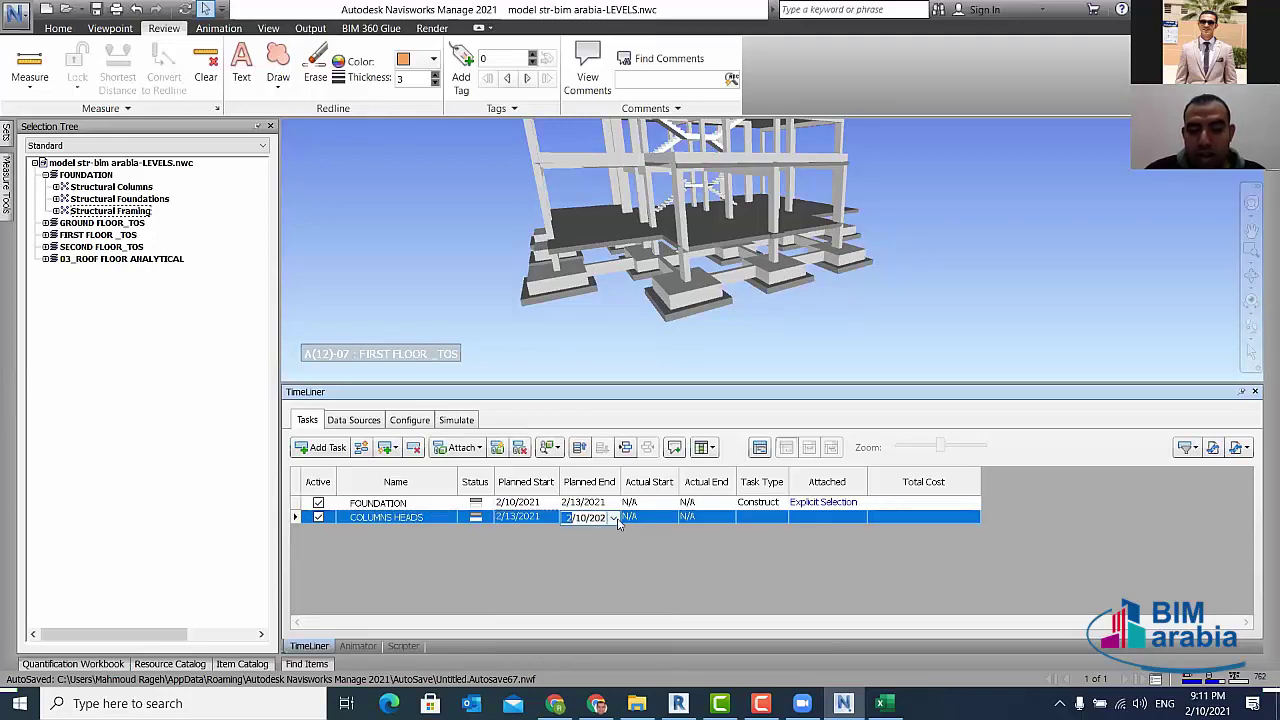
click(614, 519)
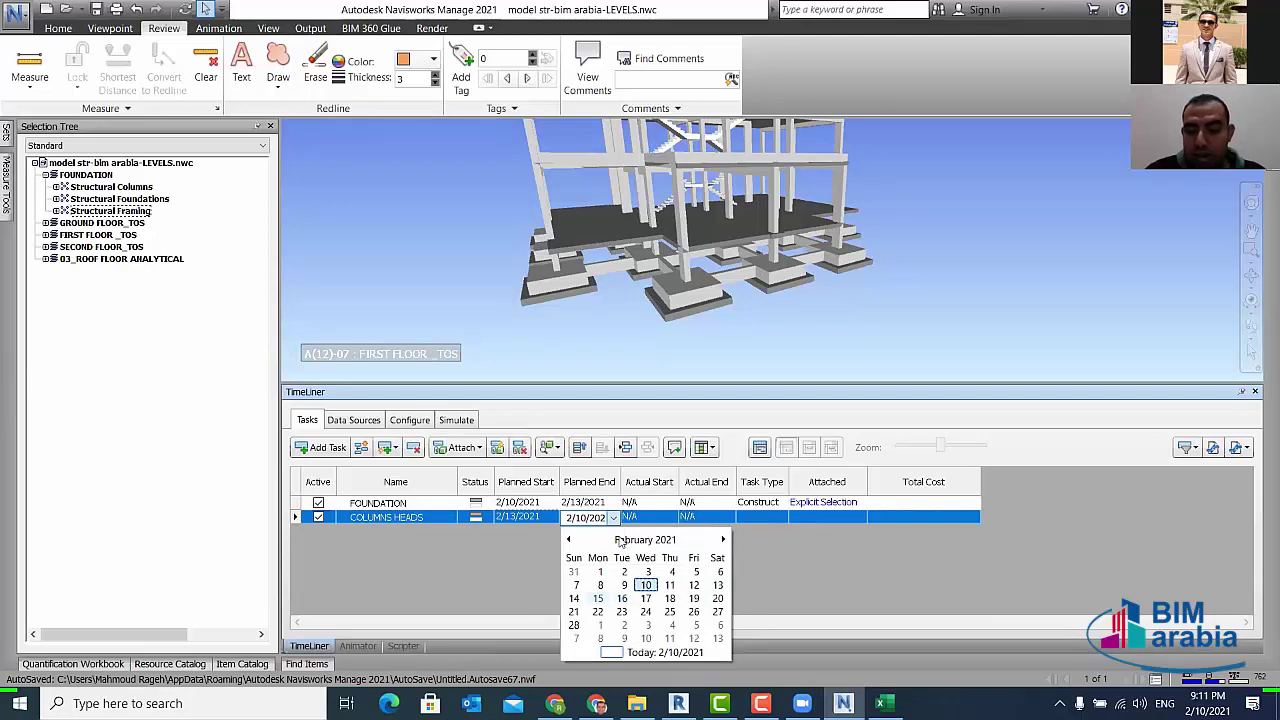
click(600, 599)
click(786, 519)
click(781, 518)
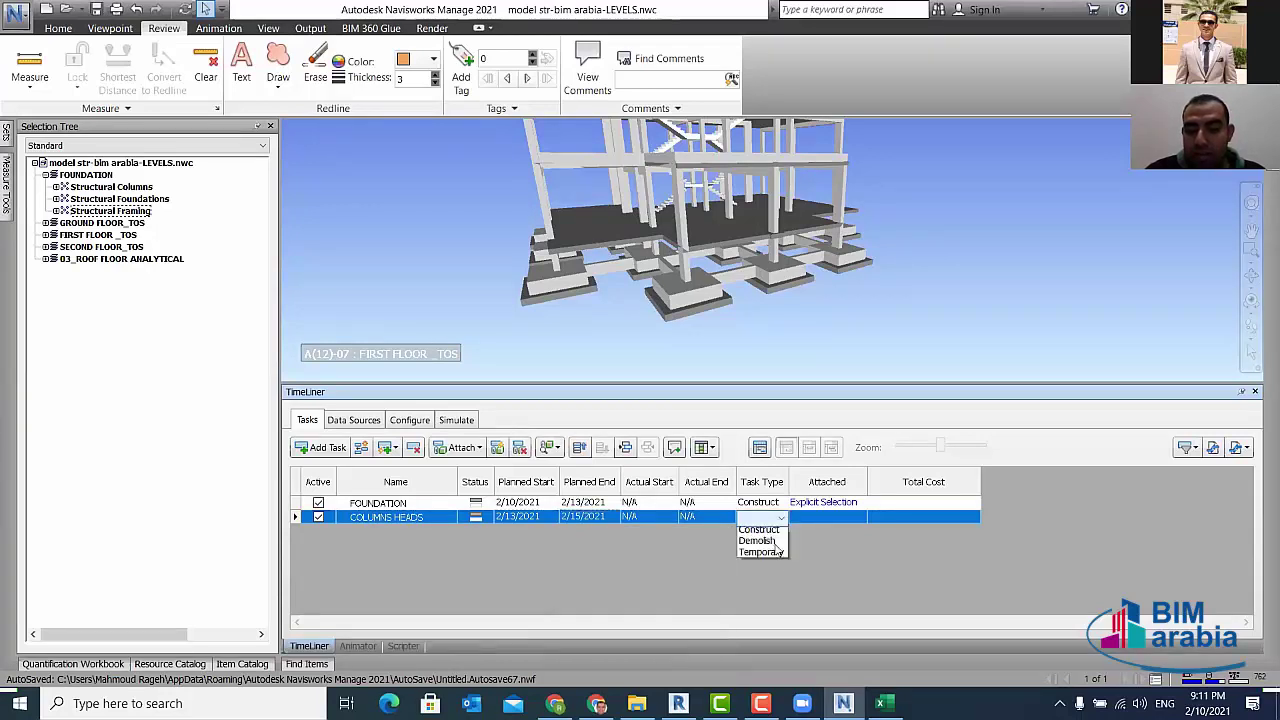
click(762, 531)
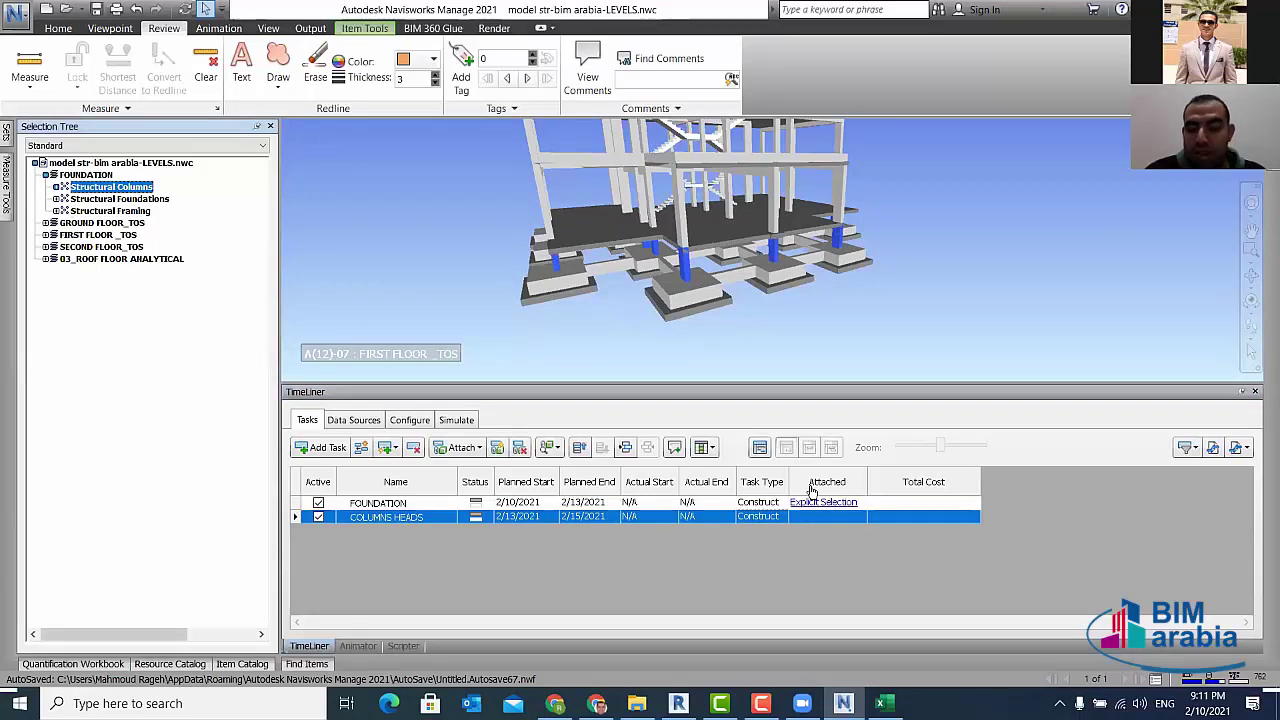
- Attach the selected structural columns to the COLUMNS HEADS task
right_click(962, 498)
click(962, 492)
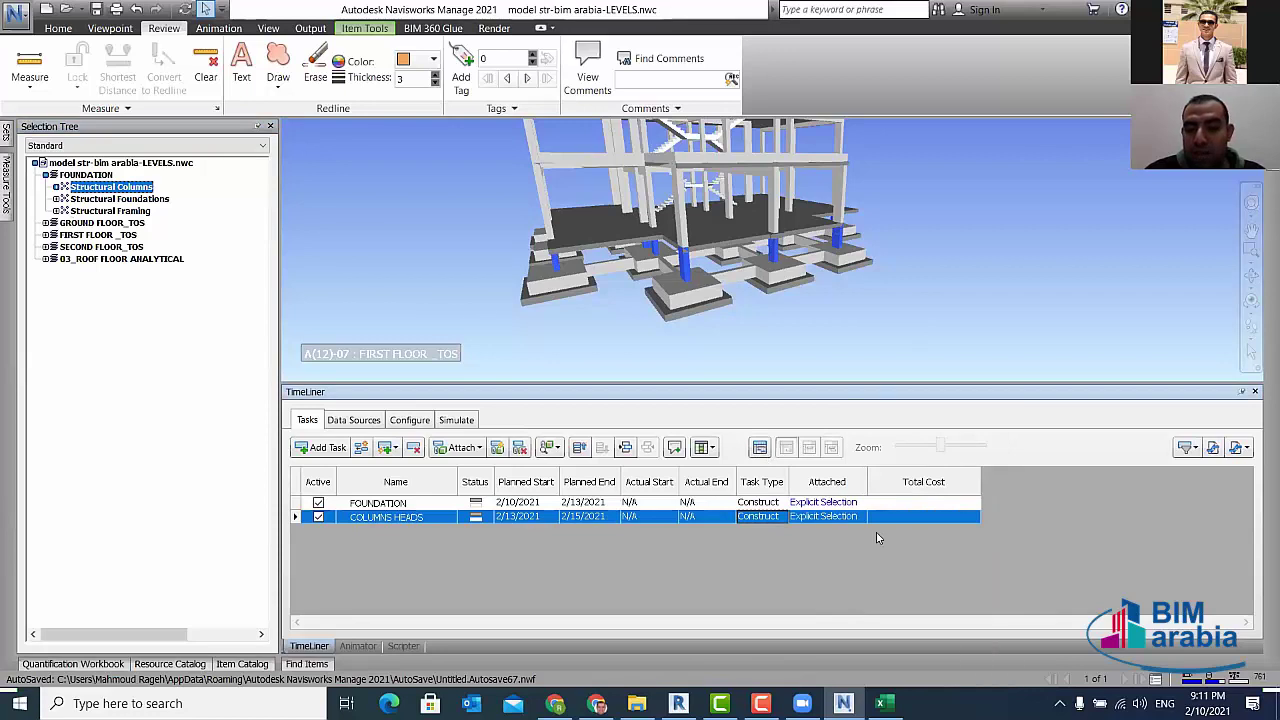
click(690, 348)
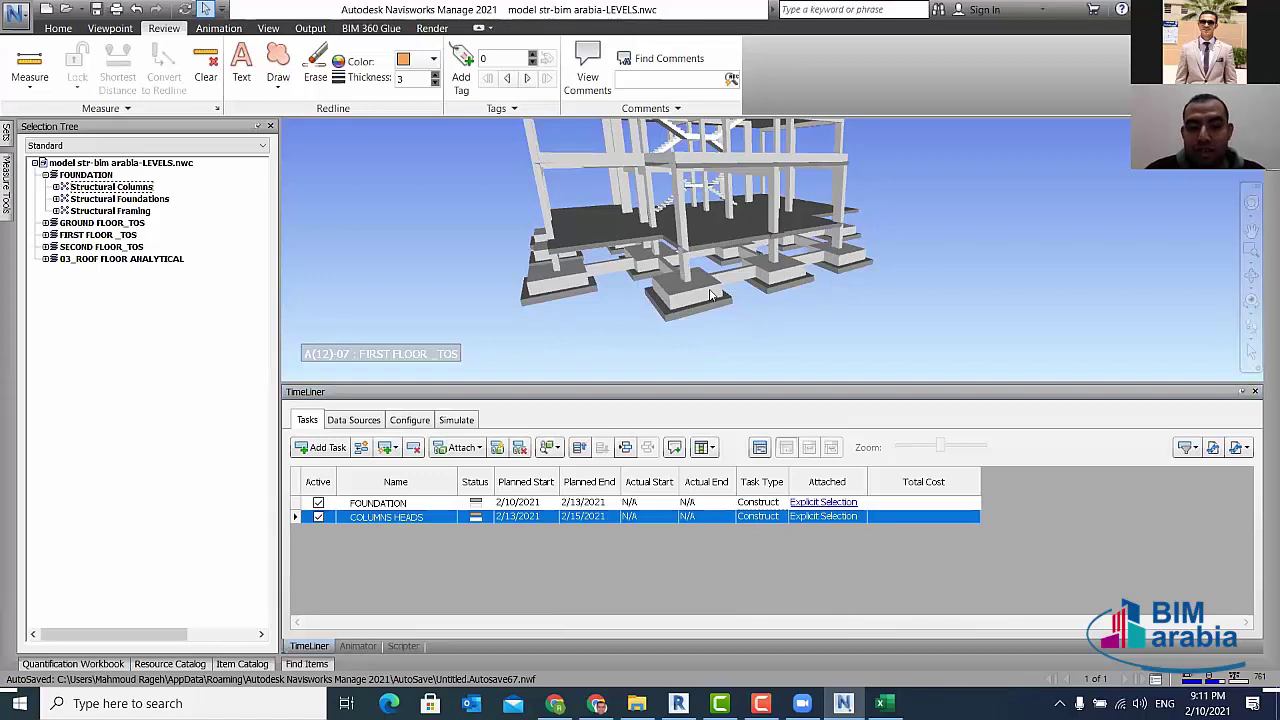
shift+middle_drag(710, 295, 657, 316)
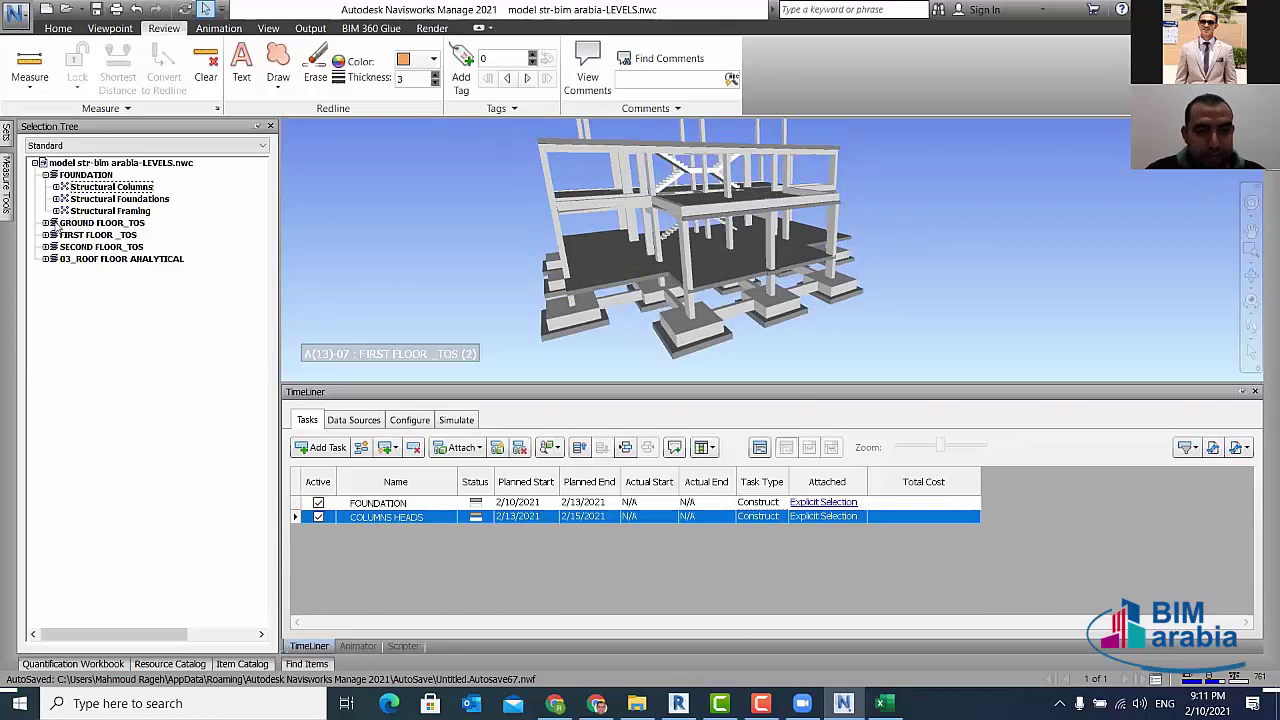
- Expand GROUND FLOOR_TOS in the Selection Tree and select its Floors
click(46, 223)
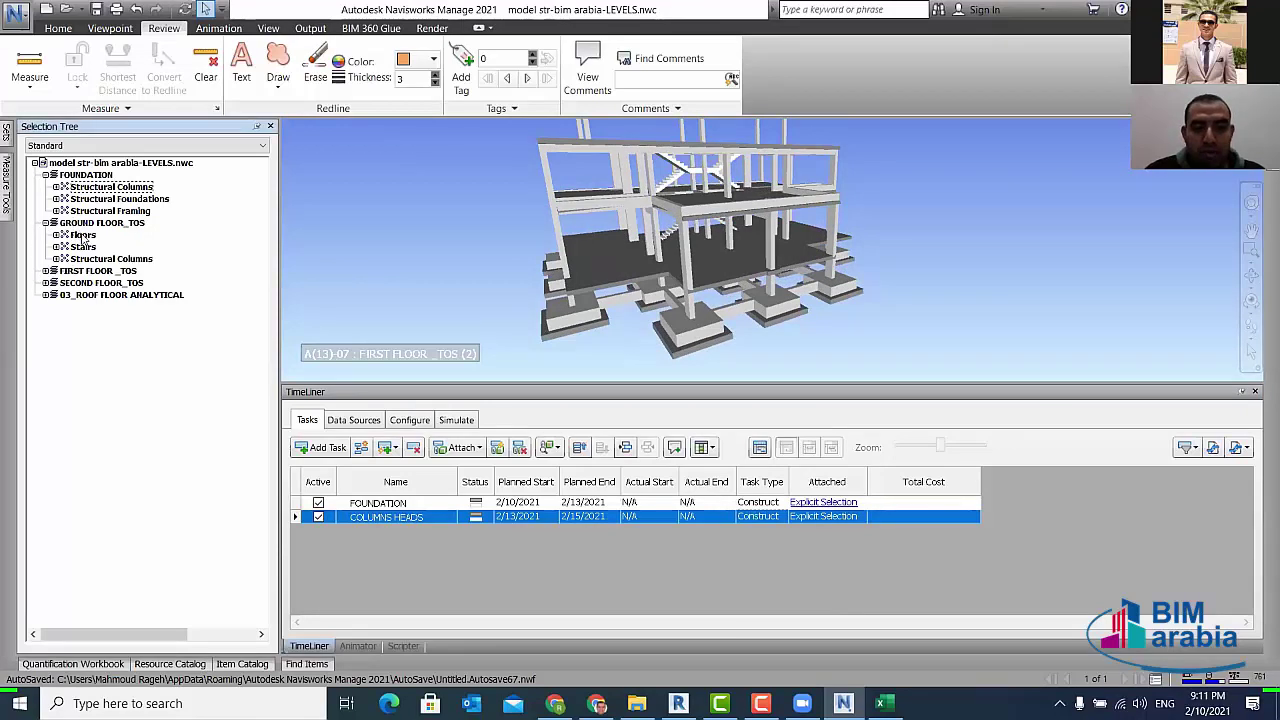
click(83, 235)
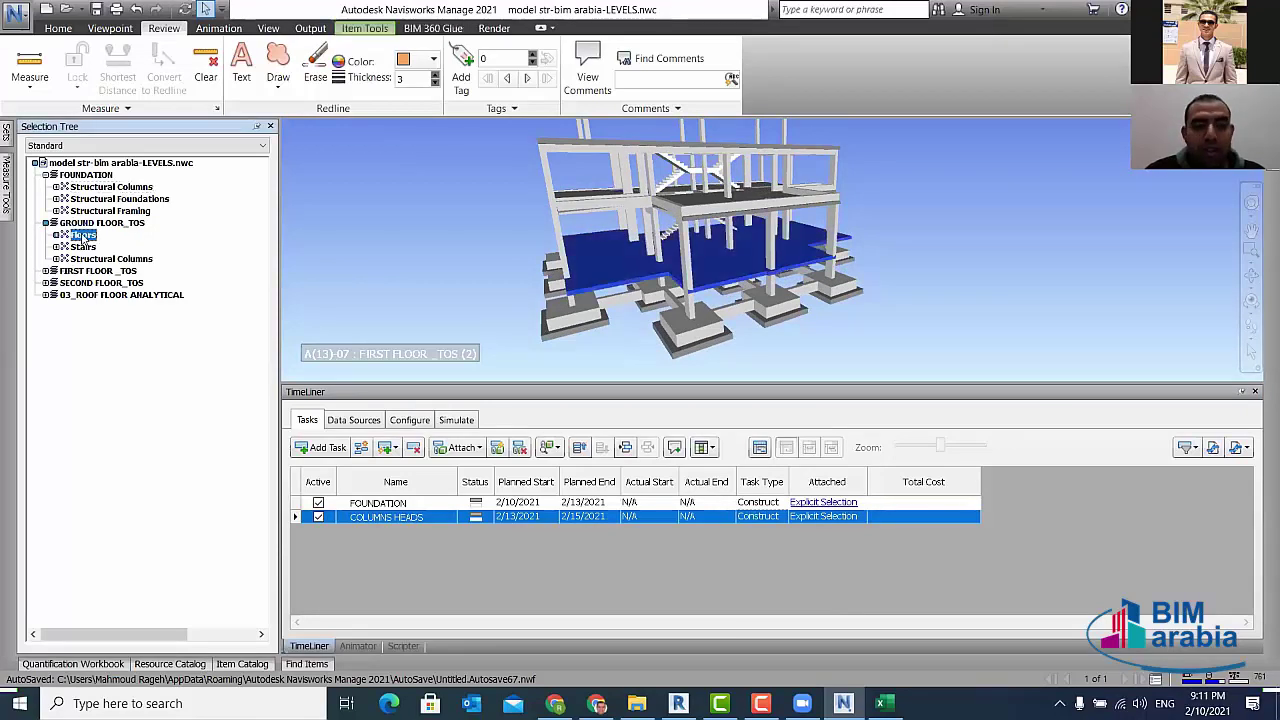
click(58, 28)
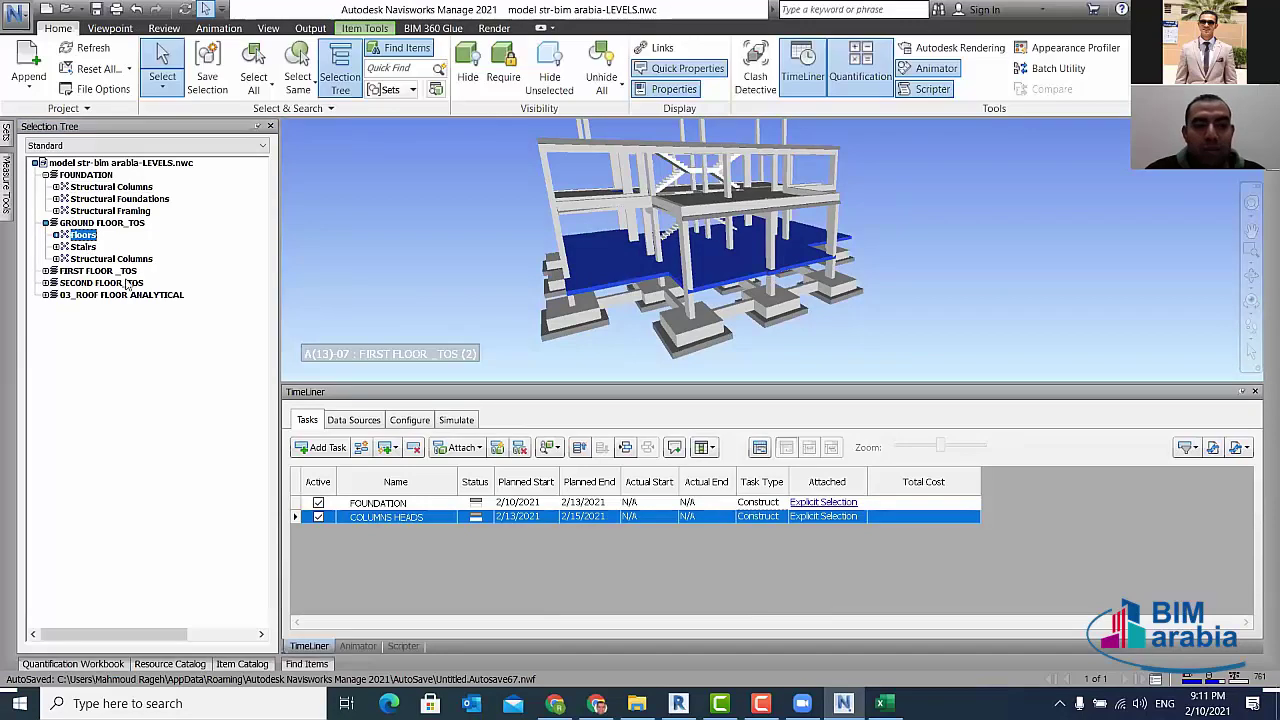
- Save the ground-floor slab selection as set S.O.G and keep the Sets panel open
click(208, 57)
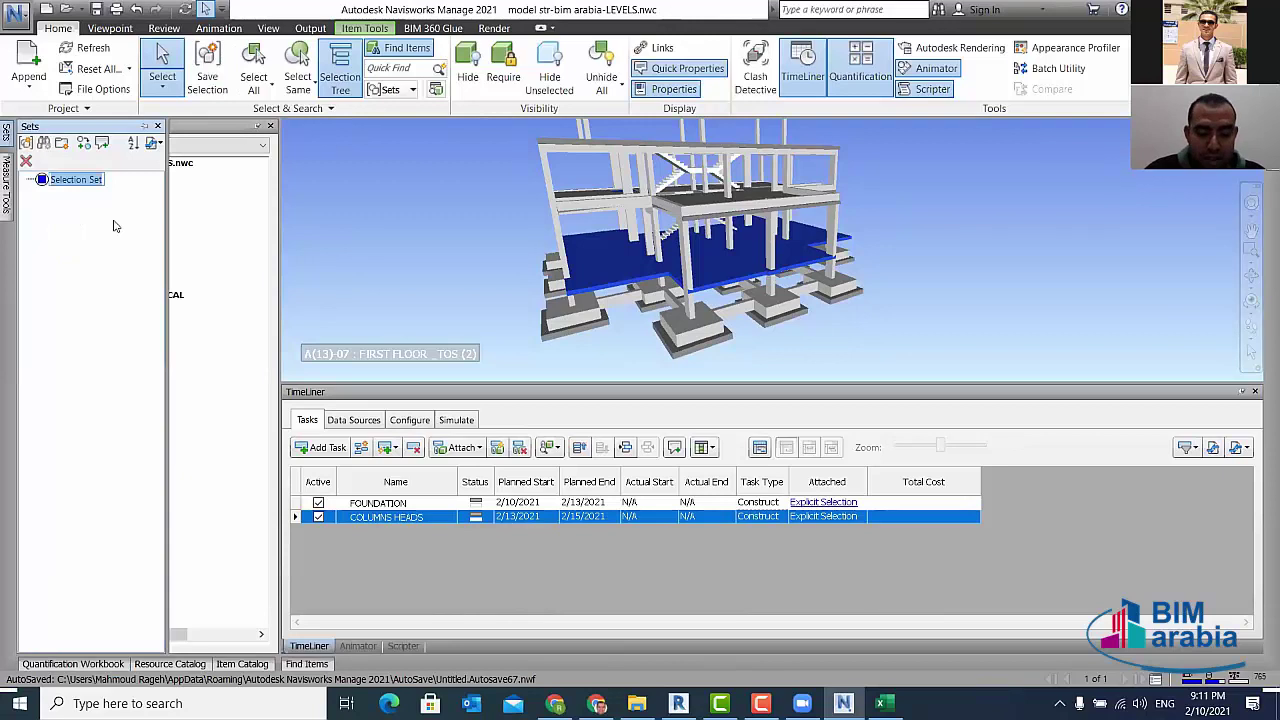
text(GROUND)
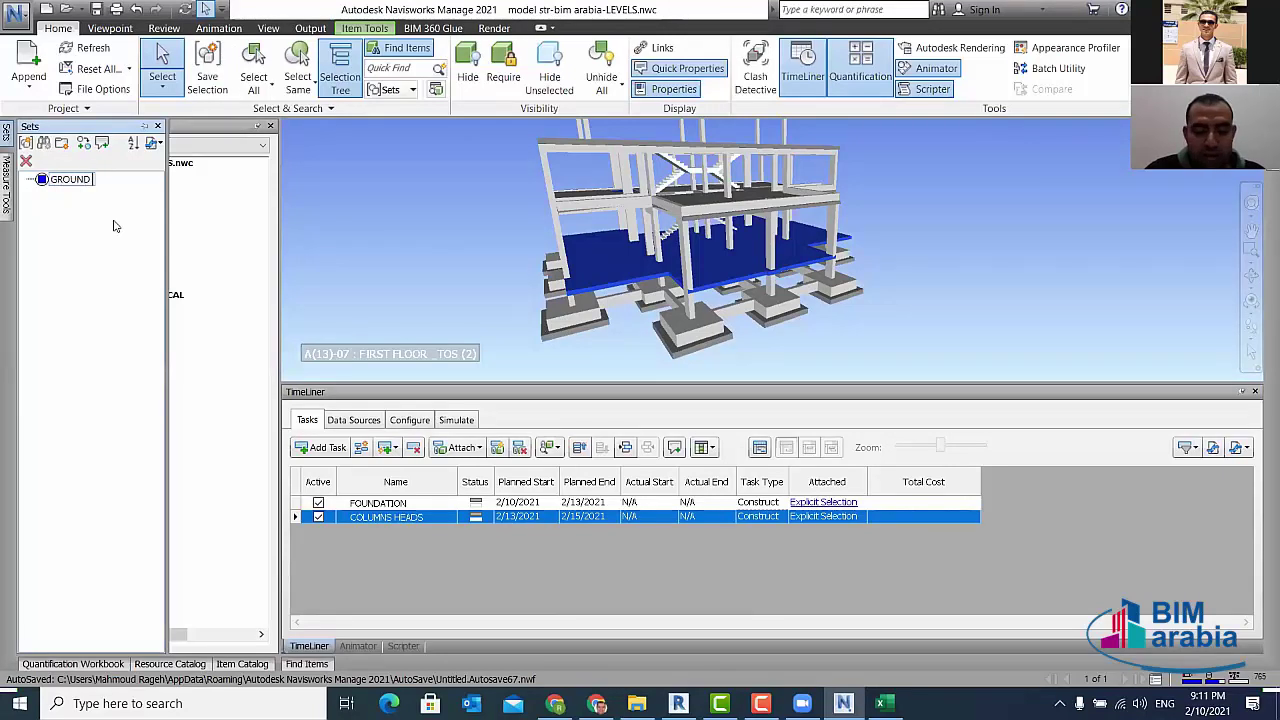
text( FLOOR)
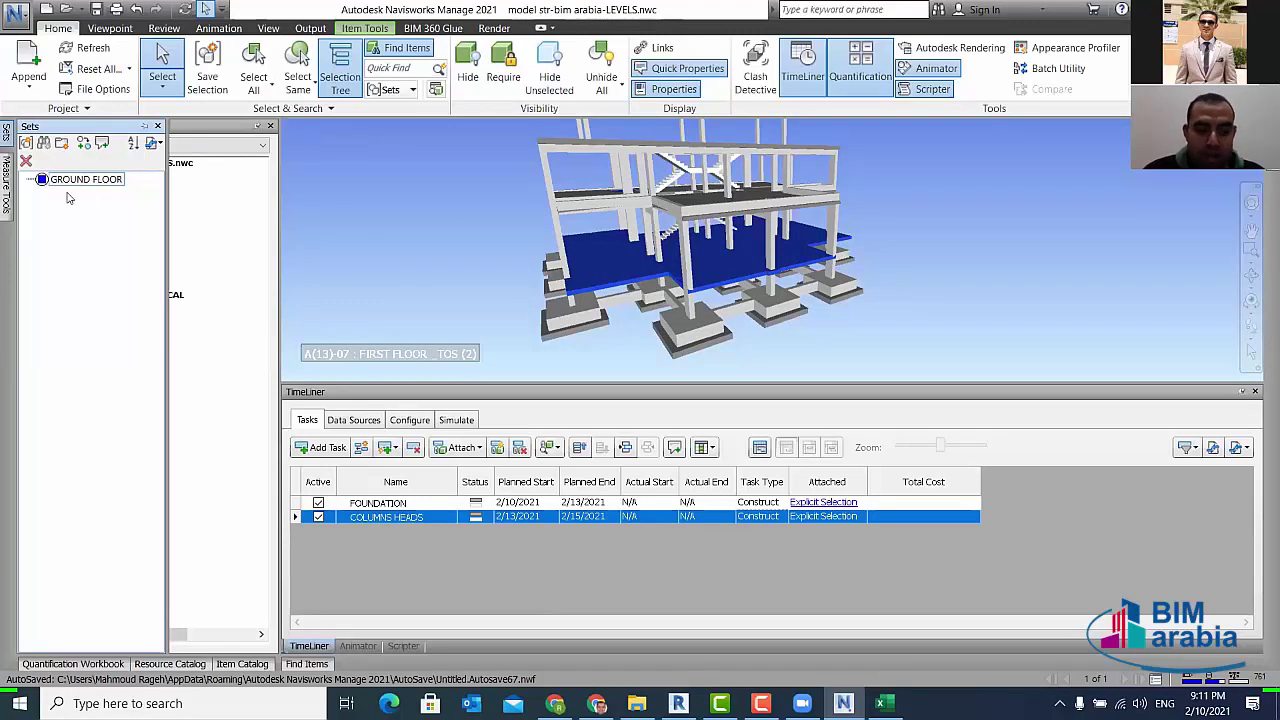
key(ctrl+a)
key(BackSpace)
text(S)
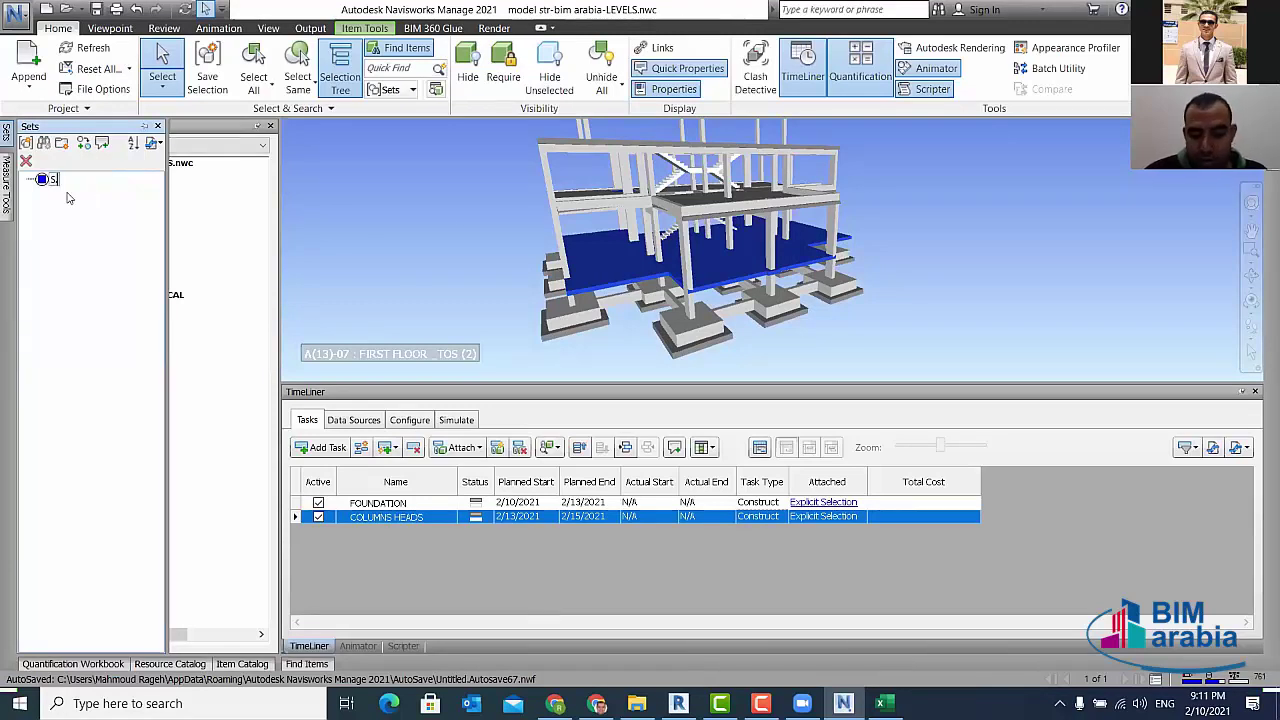
text(.O.G)
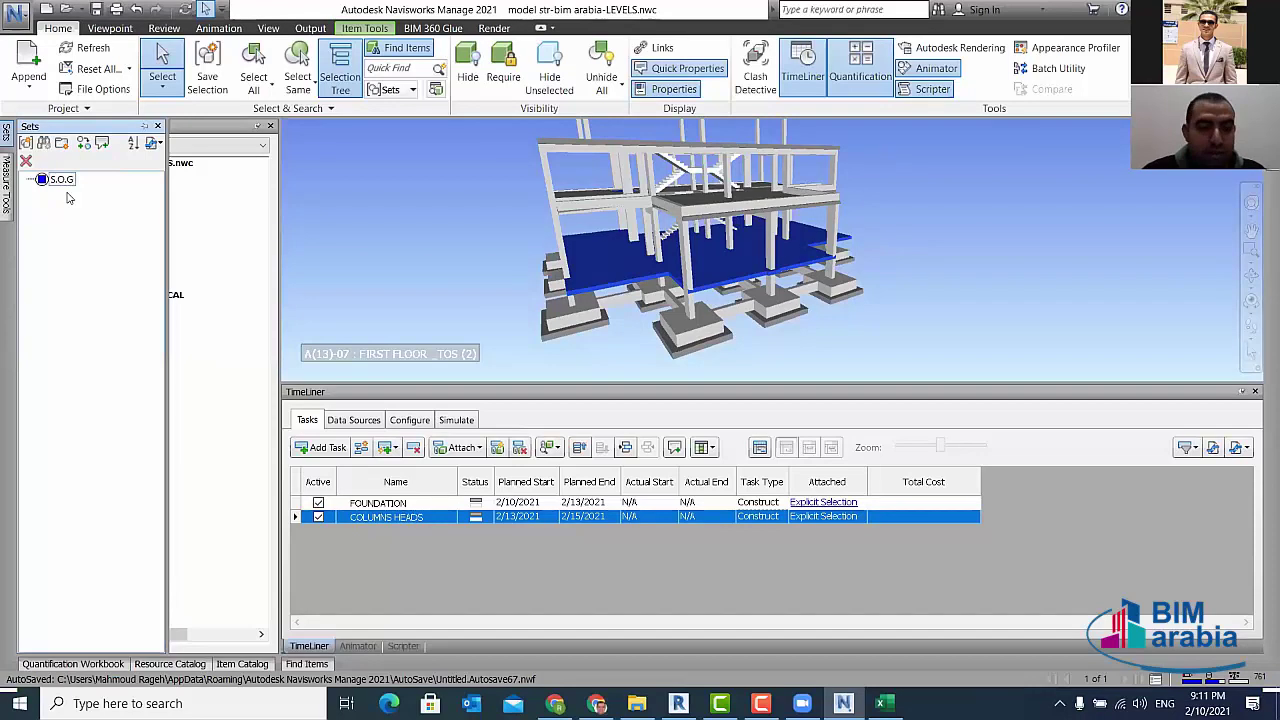
click(423, 224)
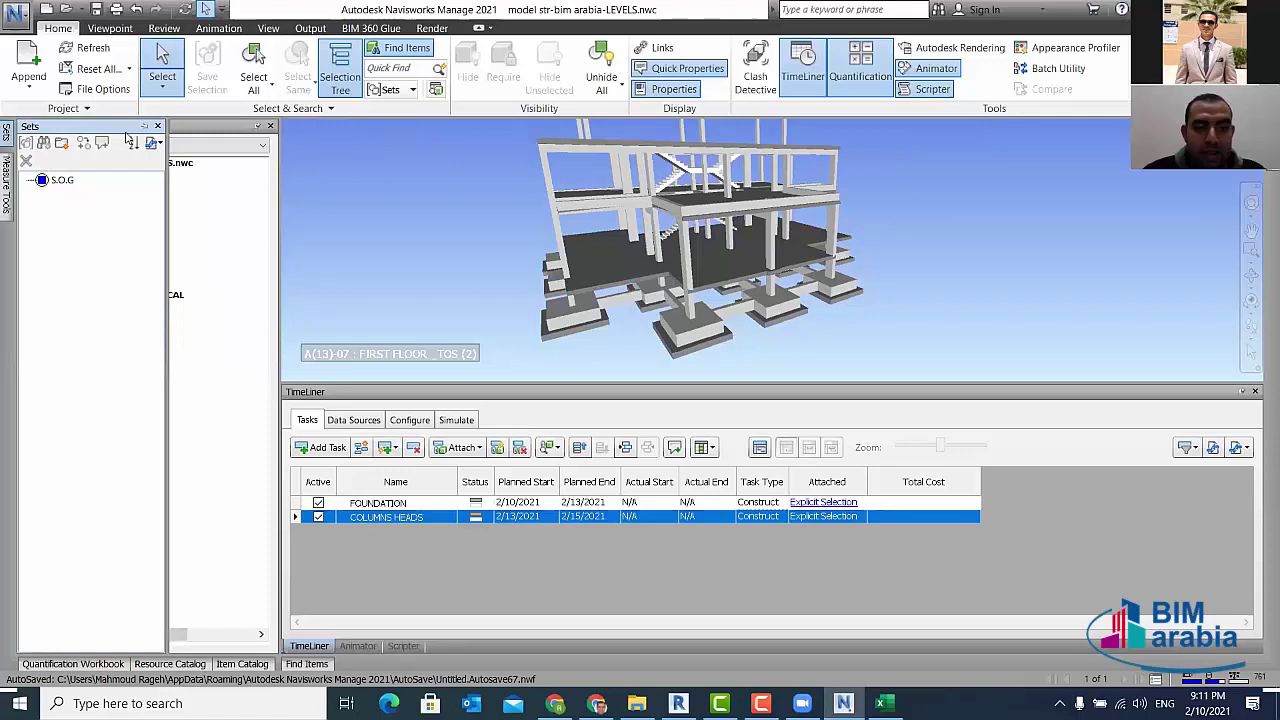
click(142, 126)
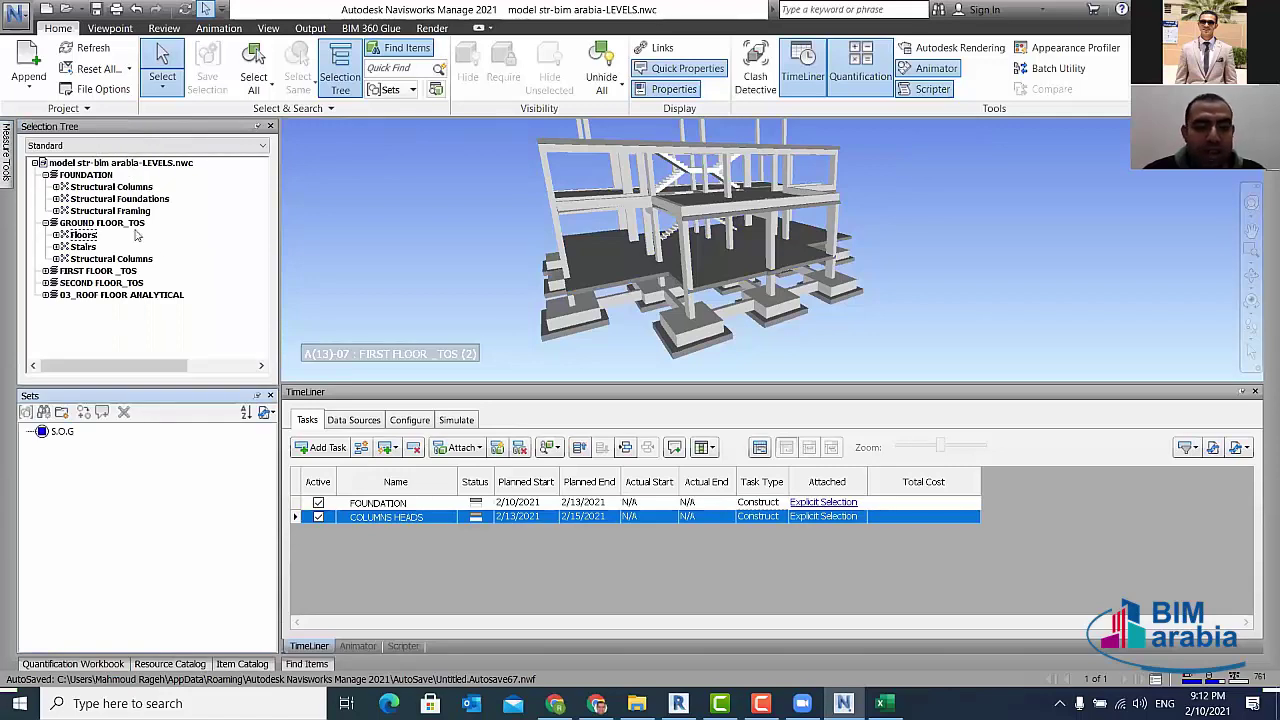
- Select the ground-floor stairs and save them as set GROUND STAIRS
click(83, 247)
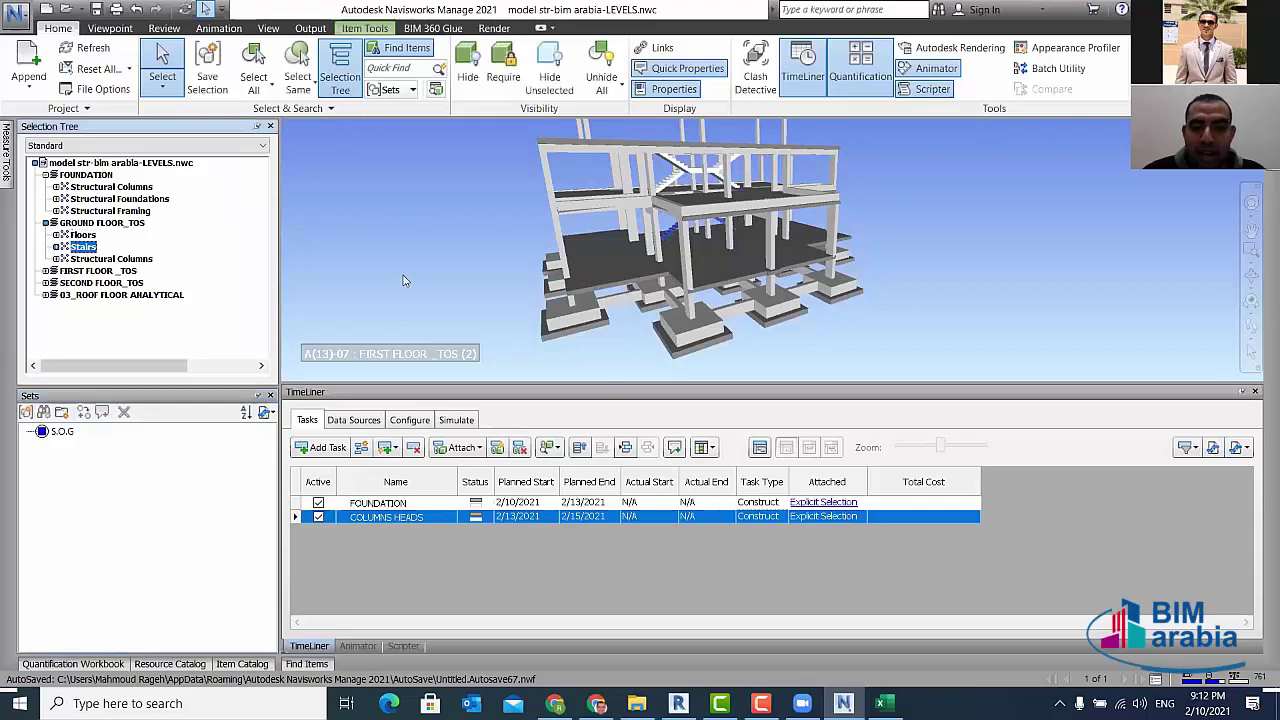
mouse_move(767, 293)
shift+middle_down()
mouse_move(743, 226)
mouse_move(720, 218)
shift+middle_up()
scroll(720, 218, up, 1)
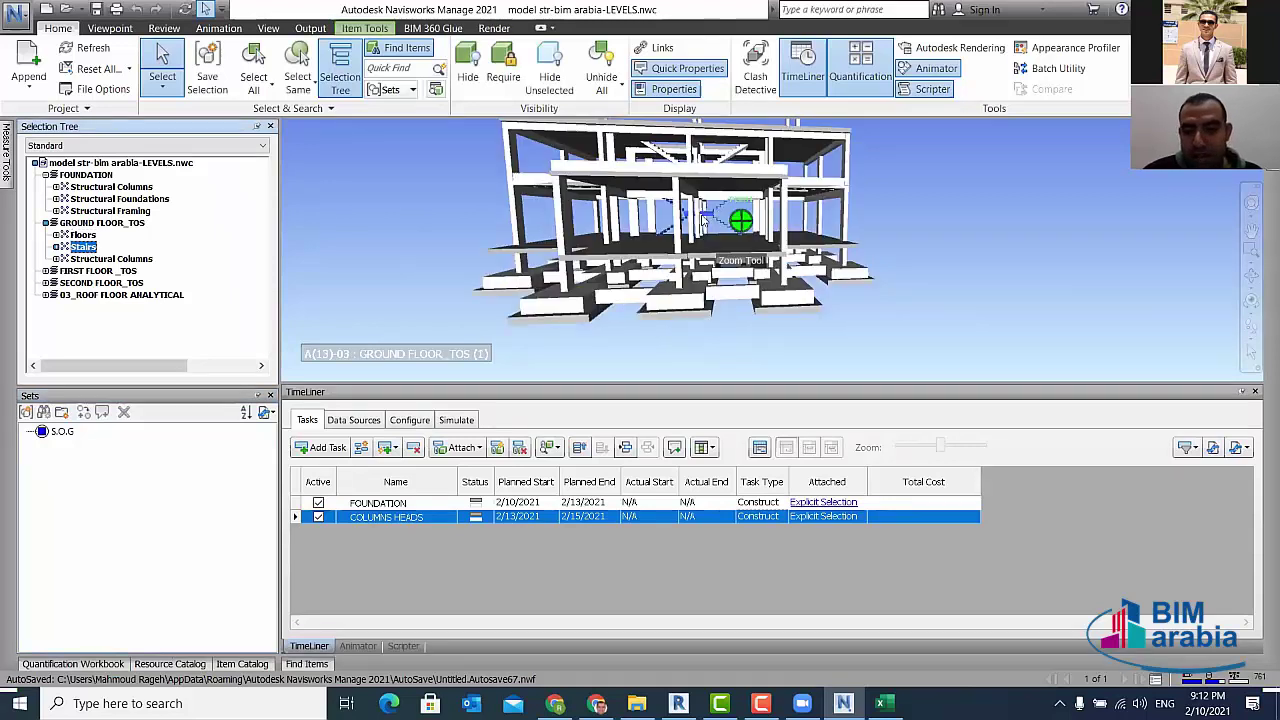
scroll(704, 258, up, 1)
scroll(708, 265, up, 1)
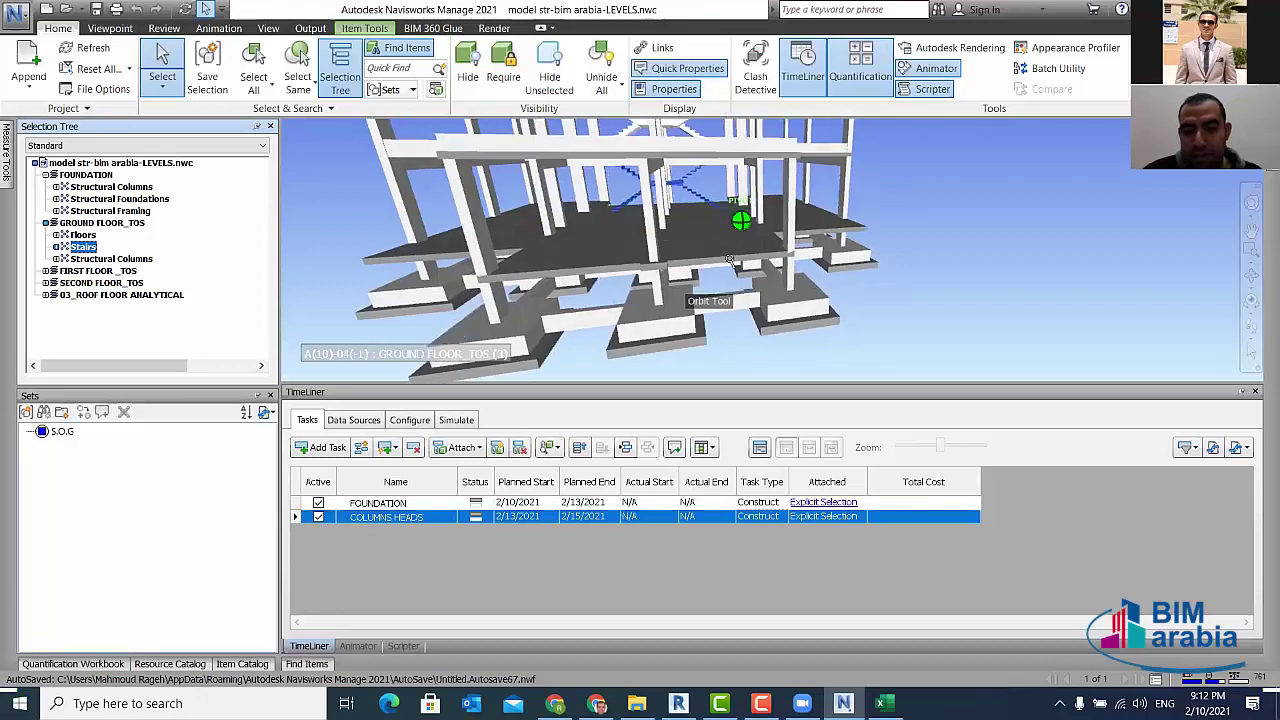
scroll(714, 276, up, 1)
scroll(721, 288, up, 1)
shift+middle_drag(721, 288, 681, 301)
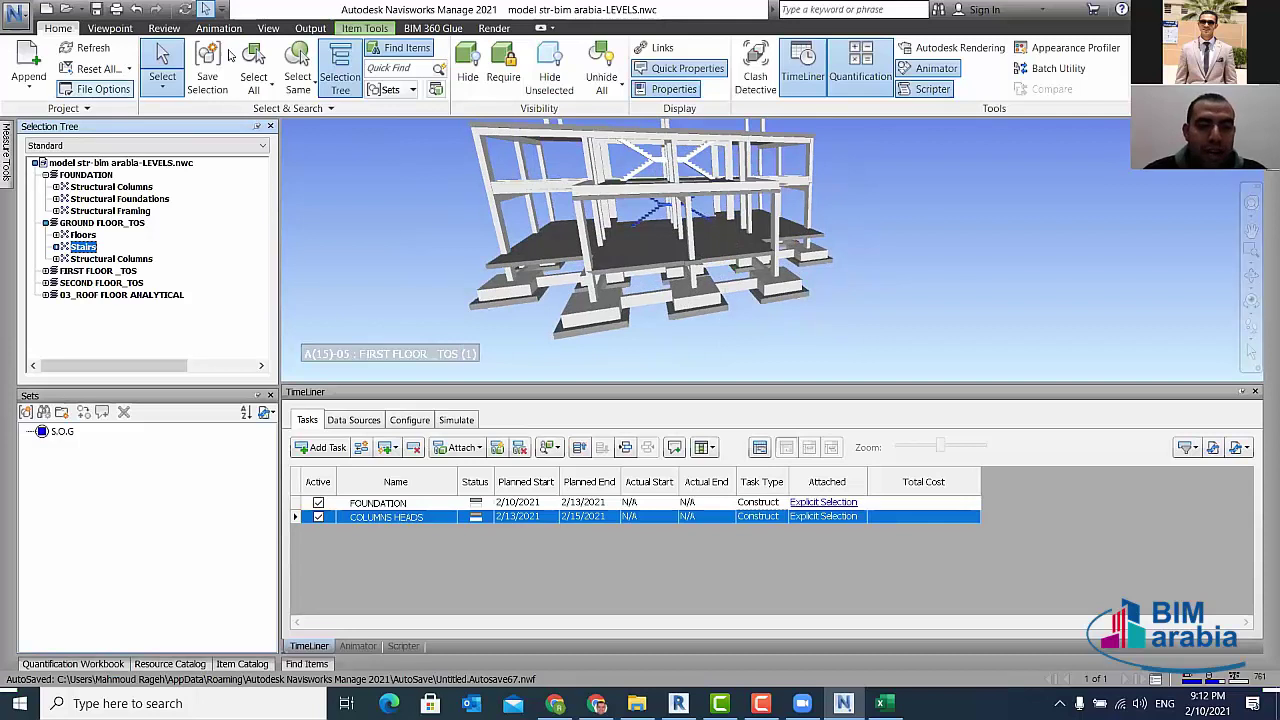
click(201, 63)
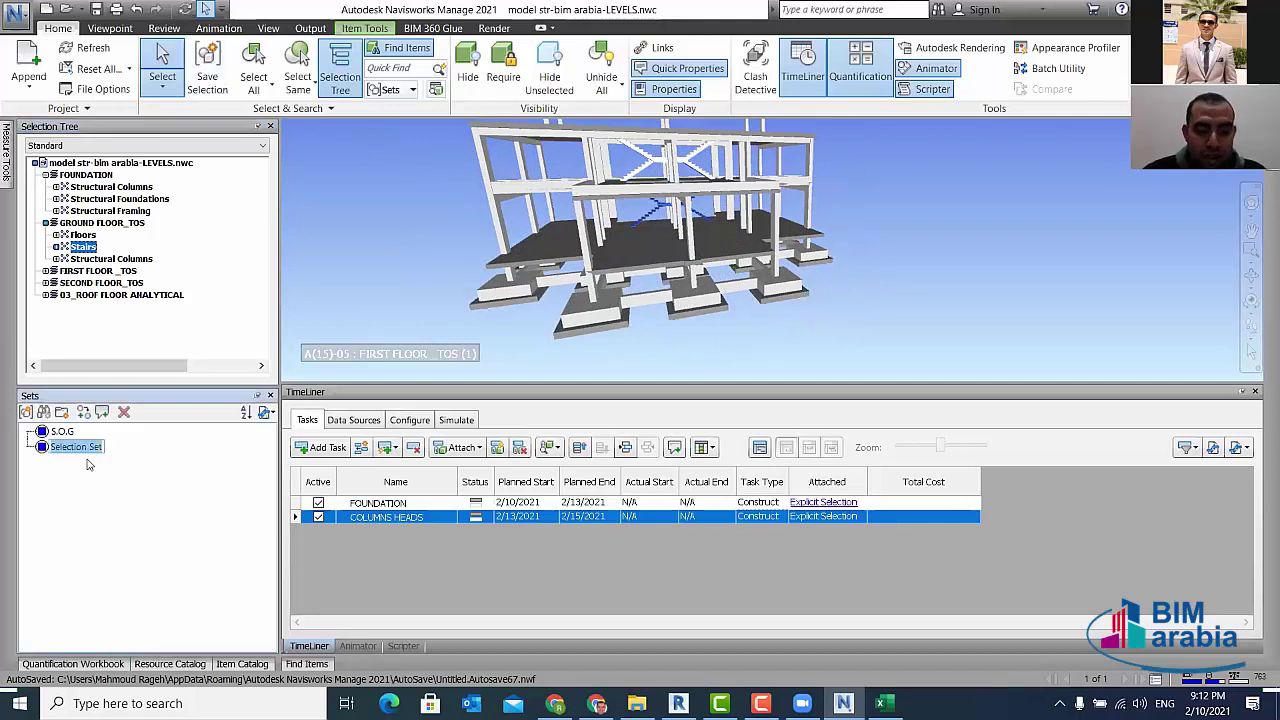
text(GRO)
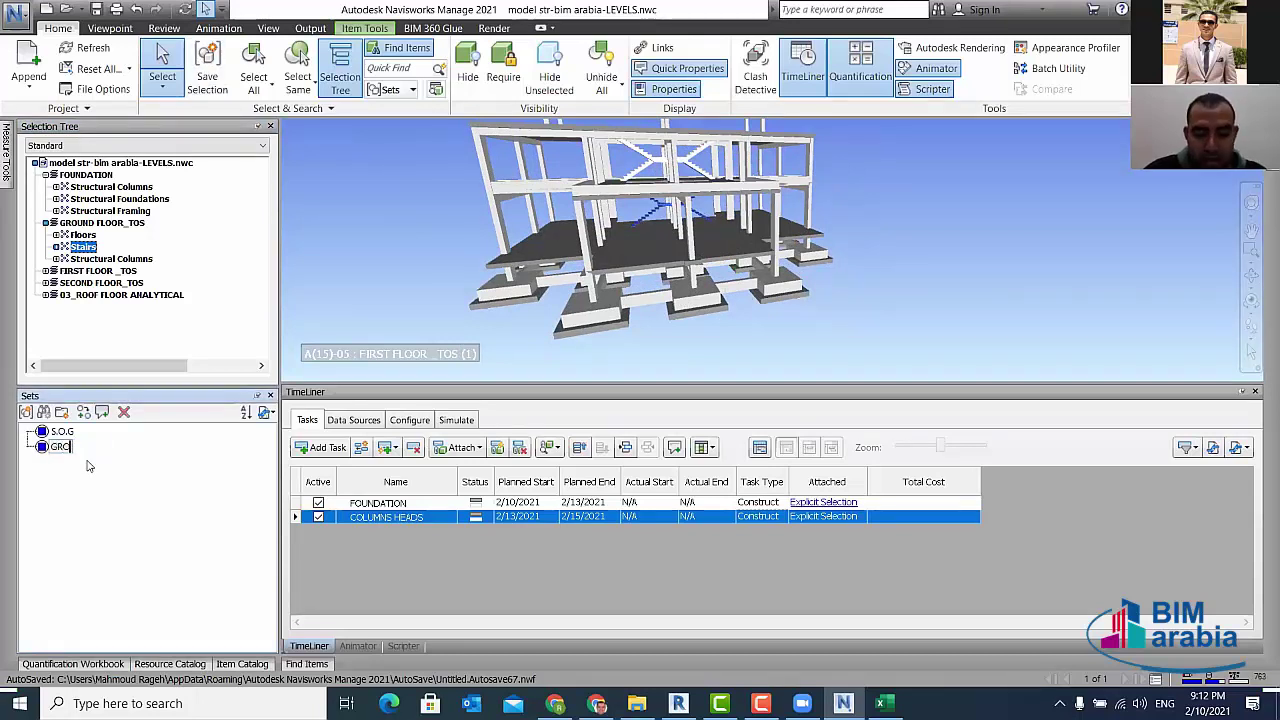
text(UND S)
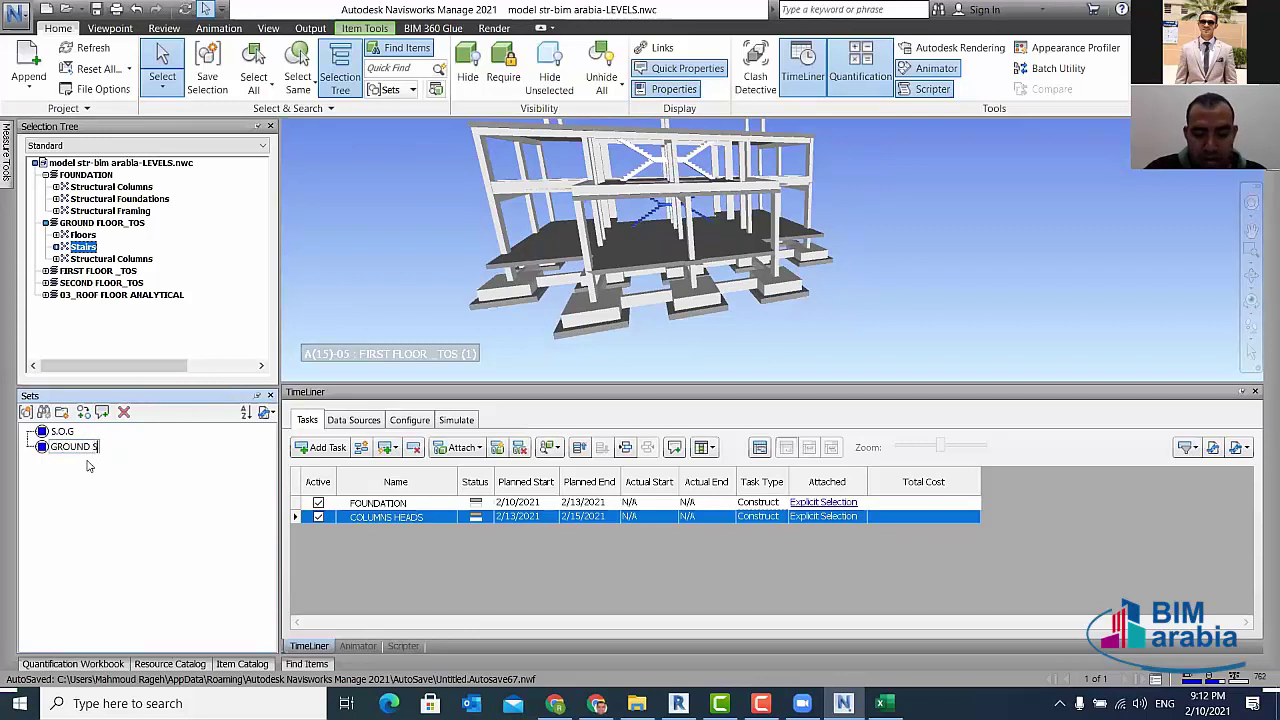
text(TAIRS)
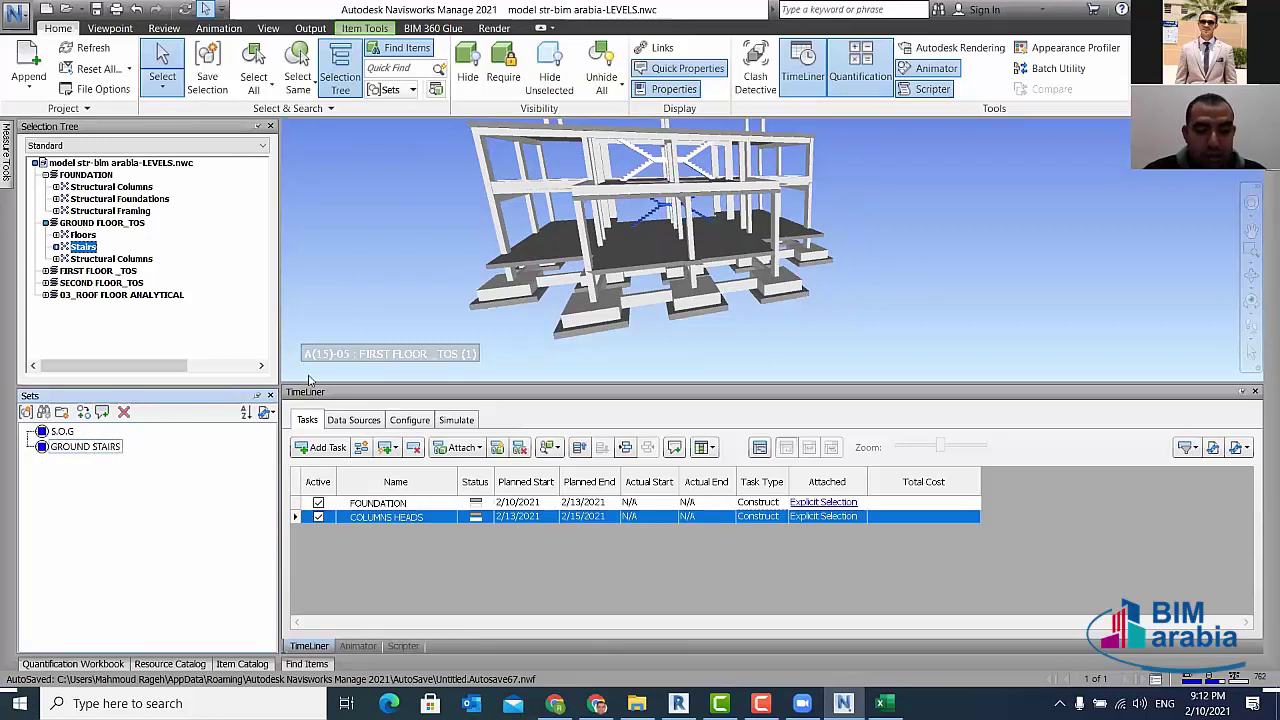
click(356, 286)
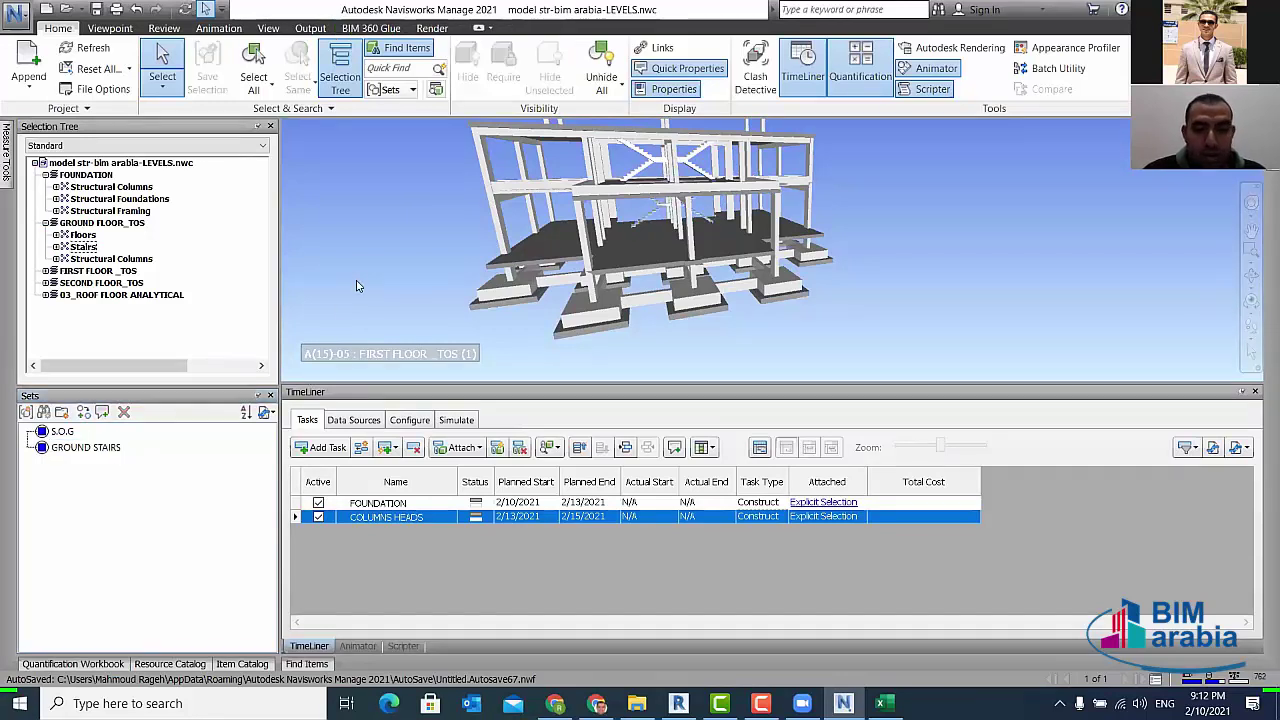
- Save the ground-floor structural columns as set GROUND COL
click(112, 259)
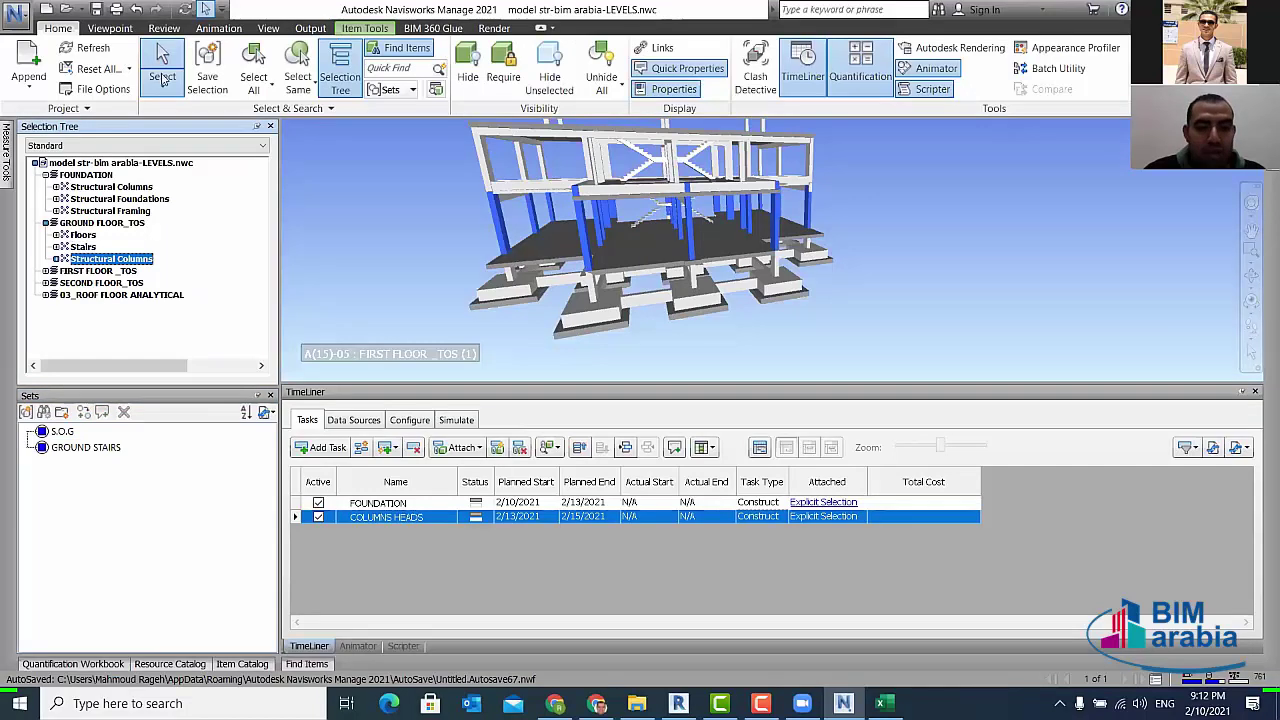
click(208, 70)
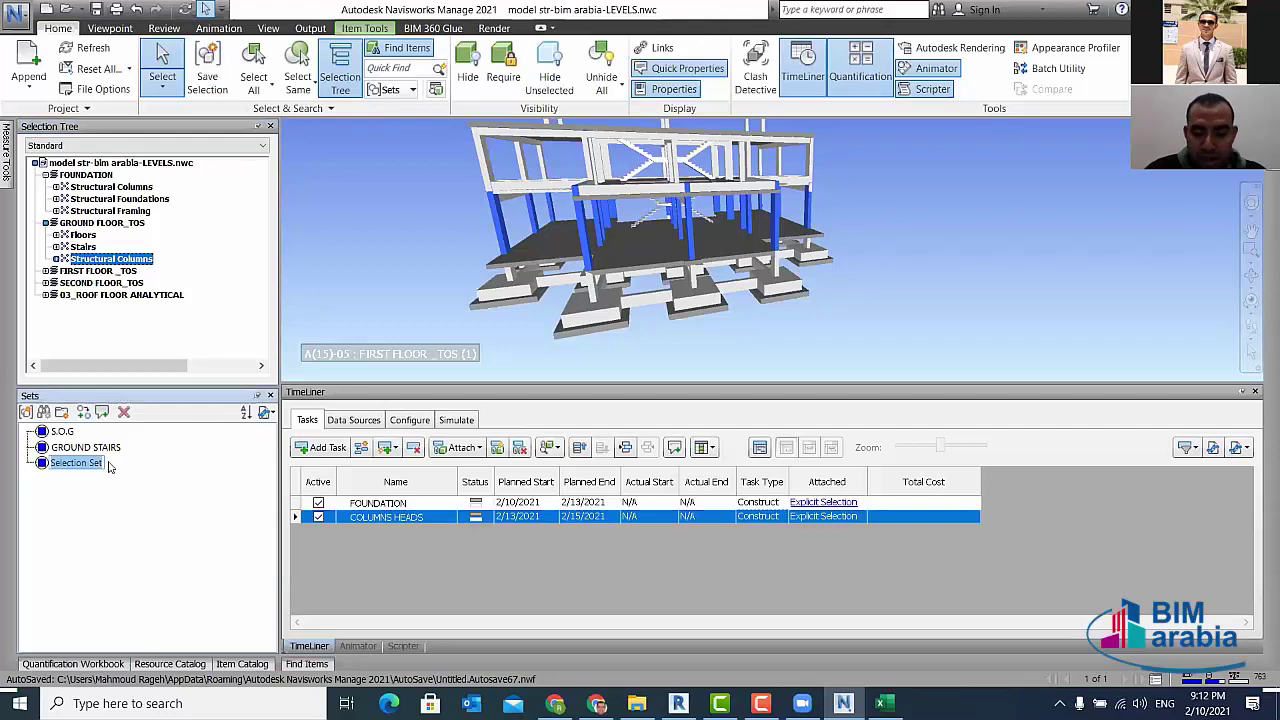
text(C)
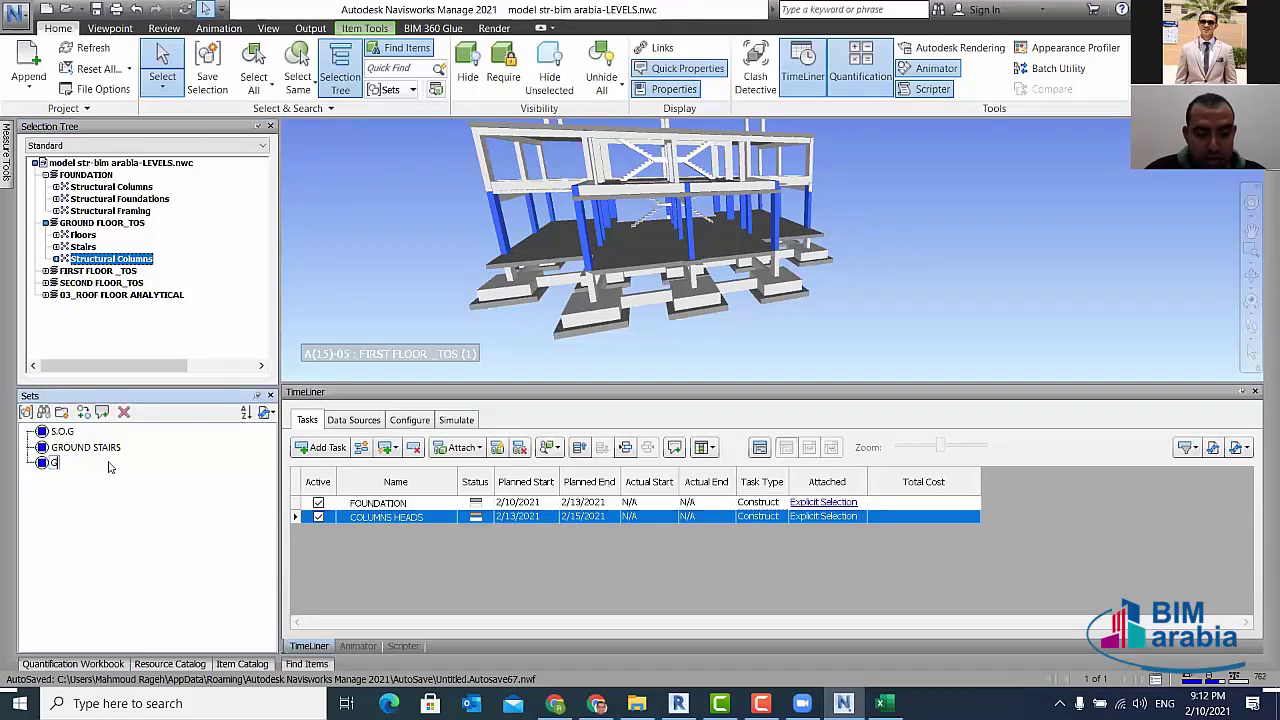
text(ROUN)
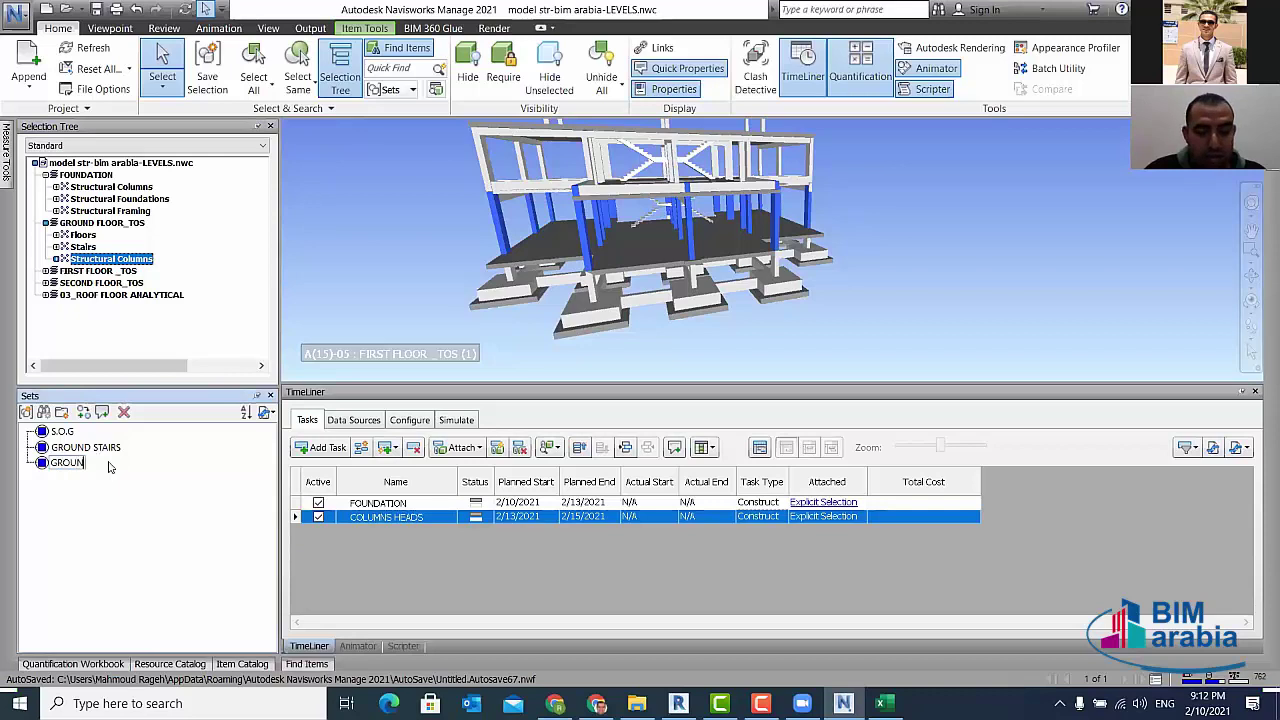
text(D COL)
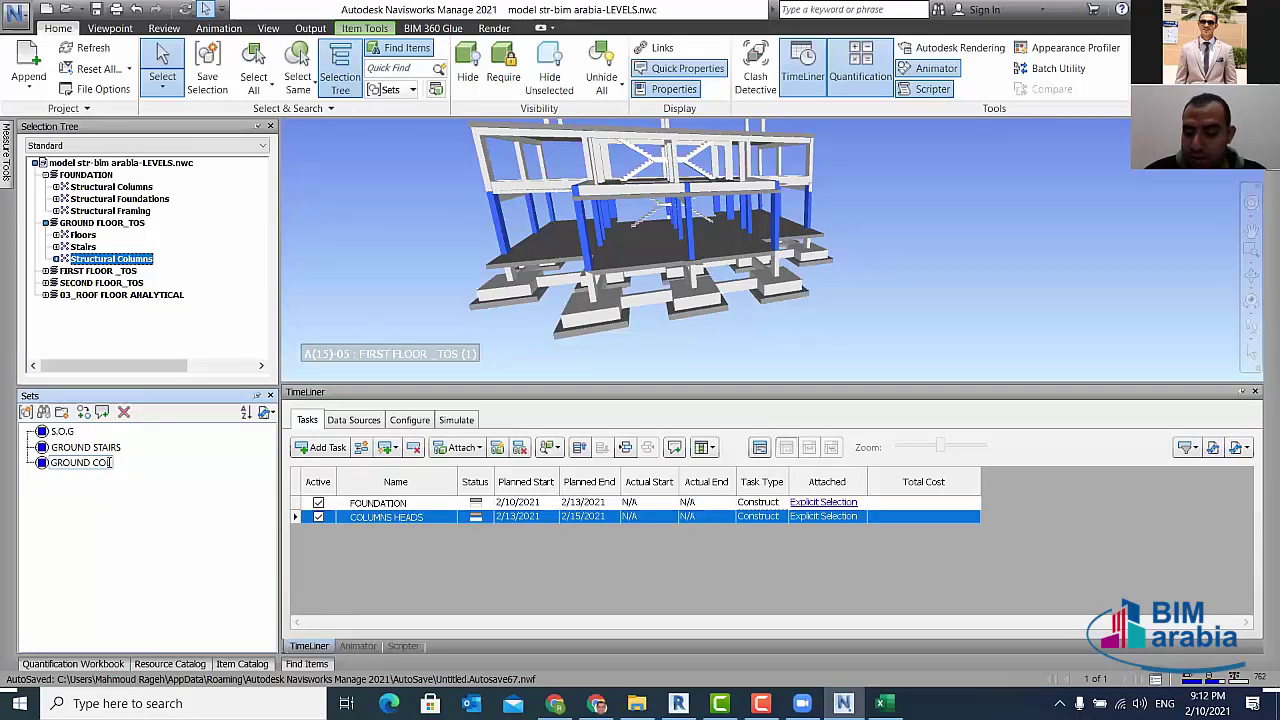
text(.)
key(Return)
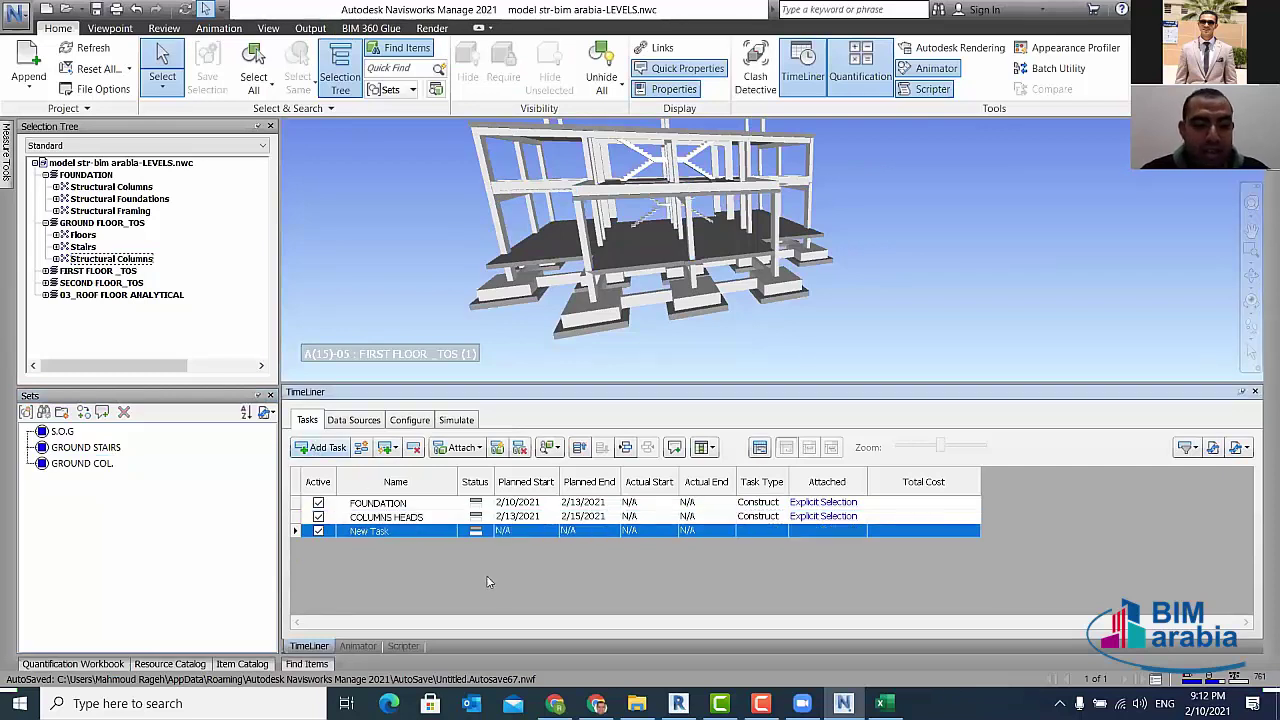
- Rename the new TimeLiner task to G.STAIRS
click(410, 537)
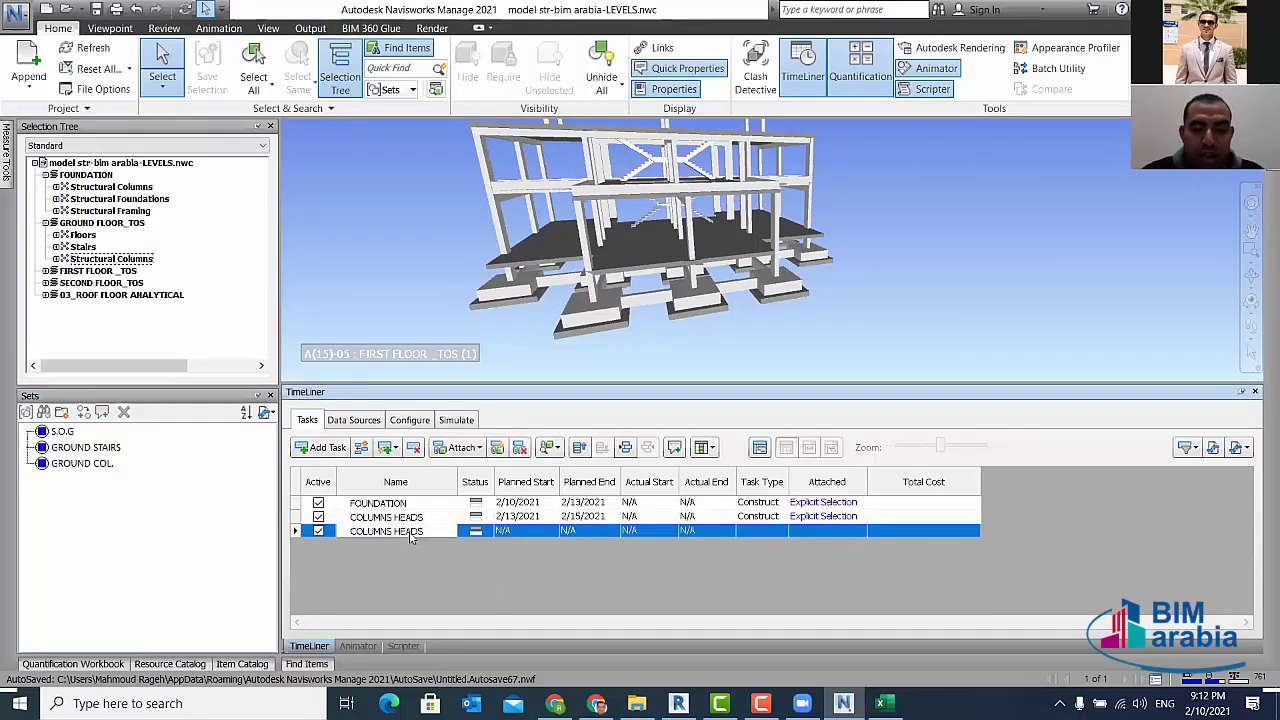
key(BackSpace)
key(BackSpace)
key(BackSpace)
key(BackSpace)
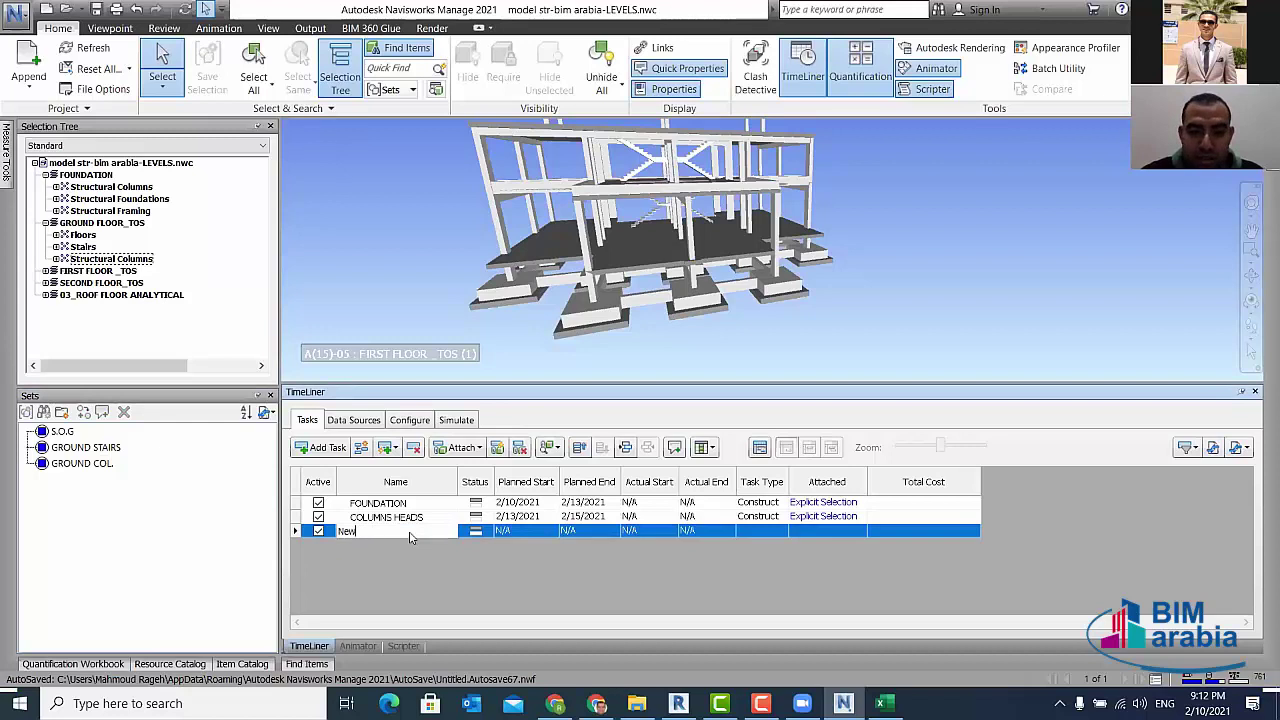
key(BackSpace)
key(BackSpace)
key(BackSpace)
text(T)
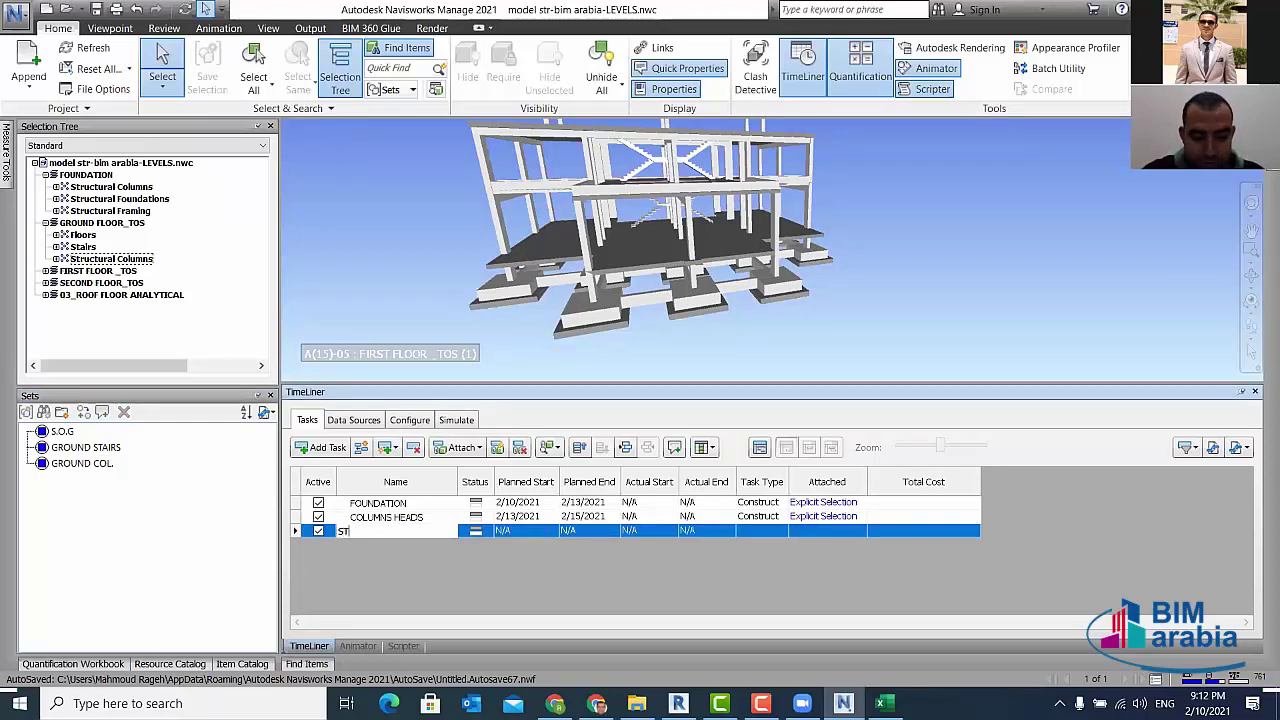
text(AIRS)
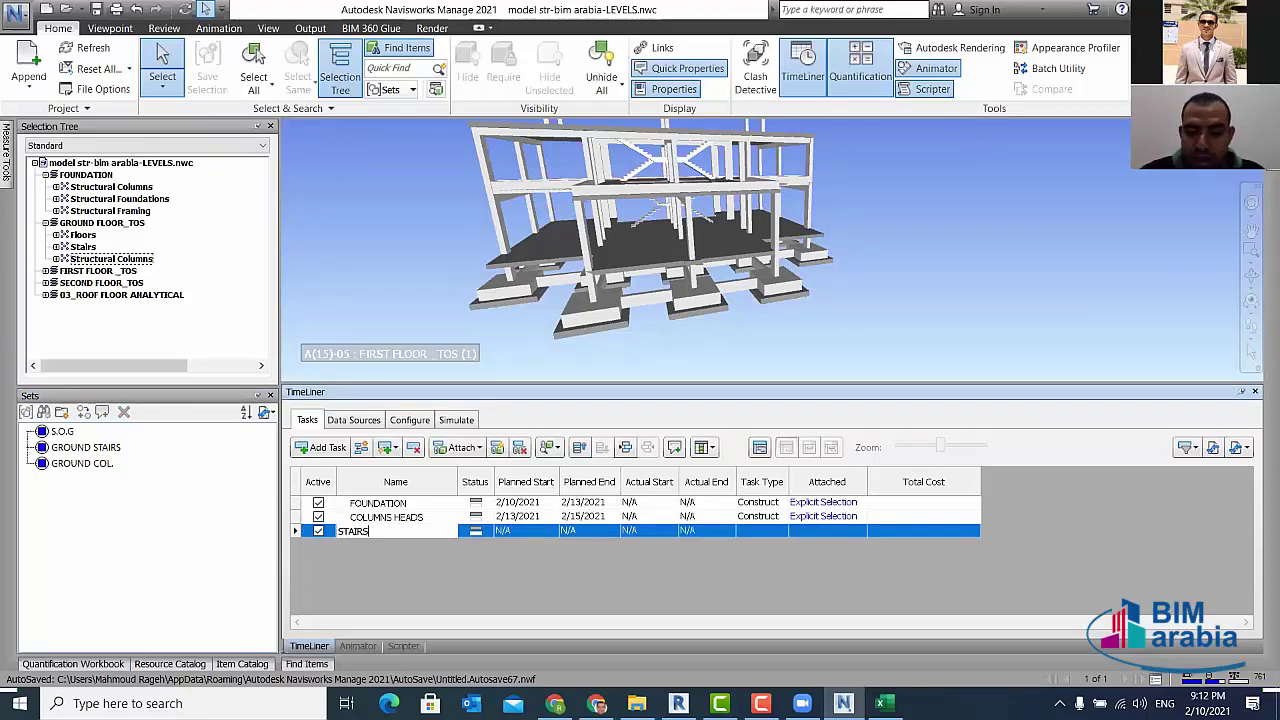
key(BackSpace)
key(BackSpace)
key(BackSpace)
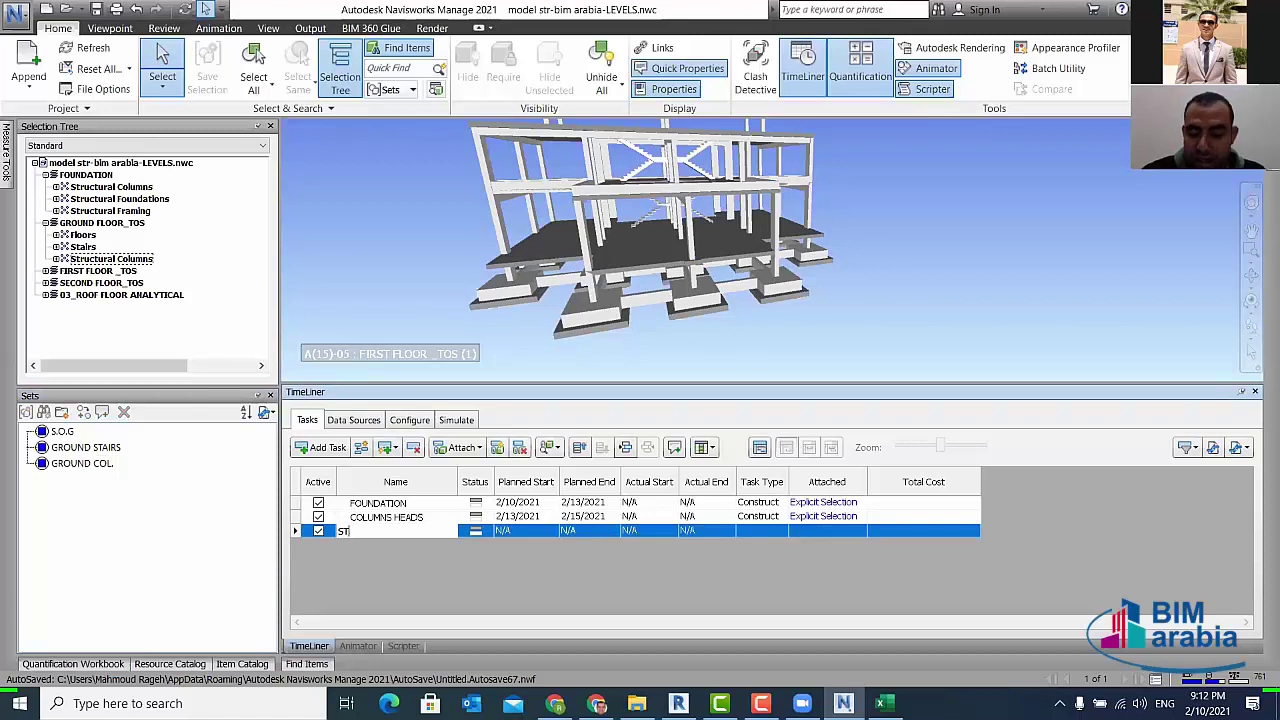
key(BackSpace)
key(BackSpace)
text(G.STA)
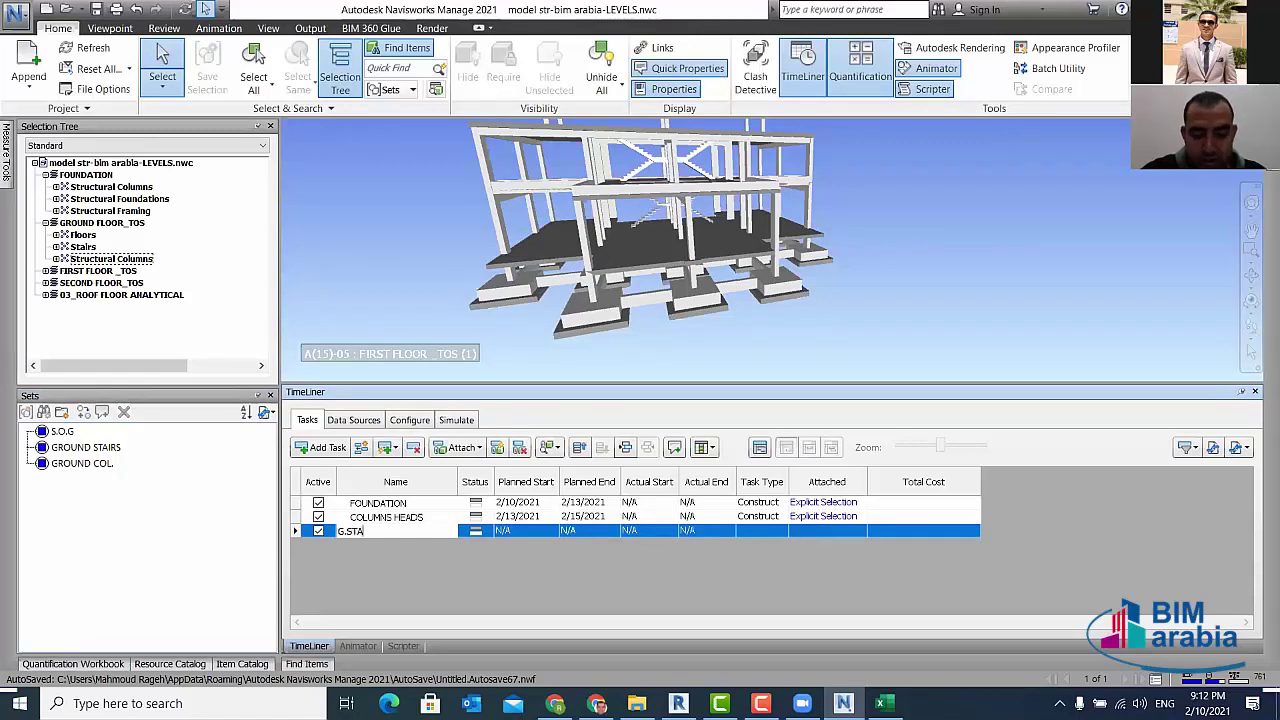
text(IRS)
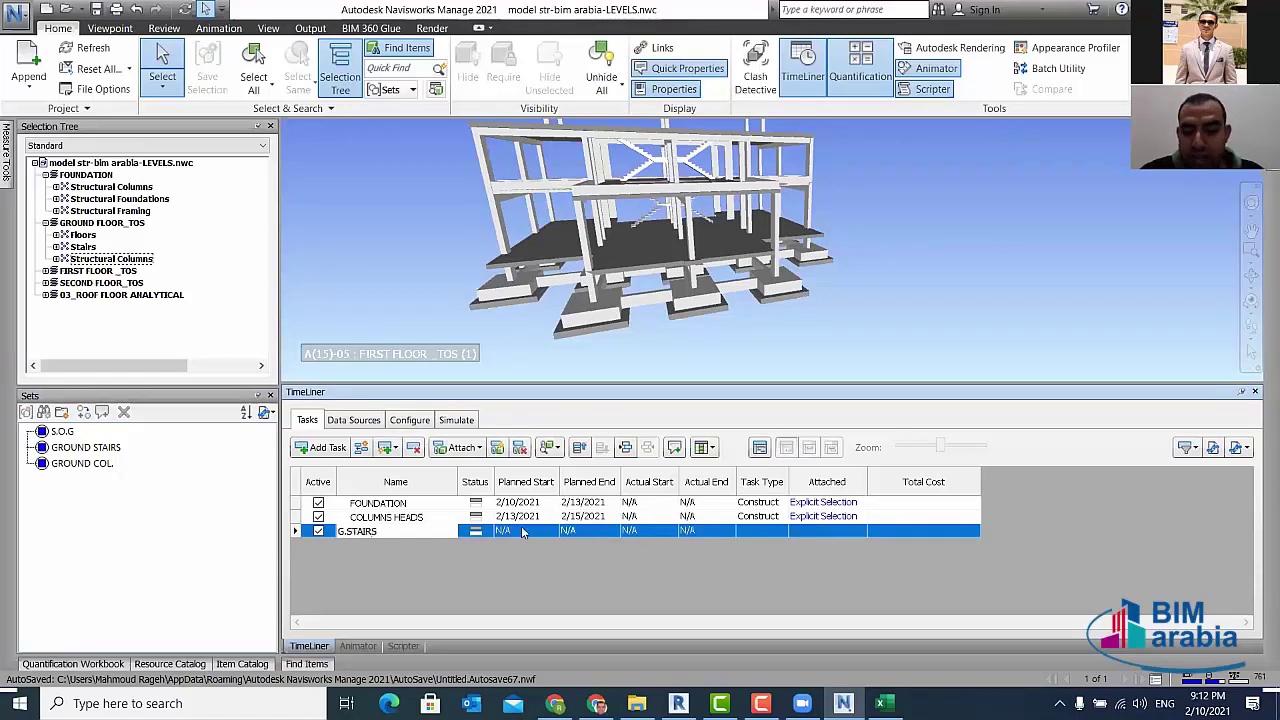
- Plan G.STAIRS from 2/15/2021 to 2/19/2021 with task type Construct
click(521, 528)
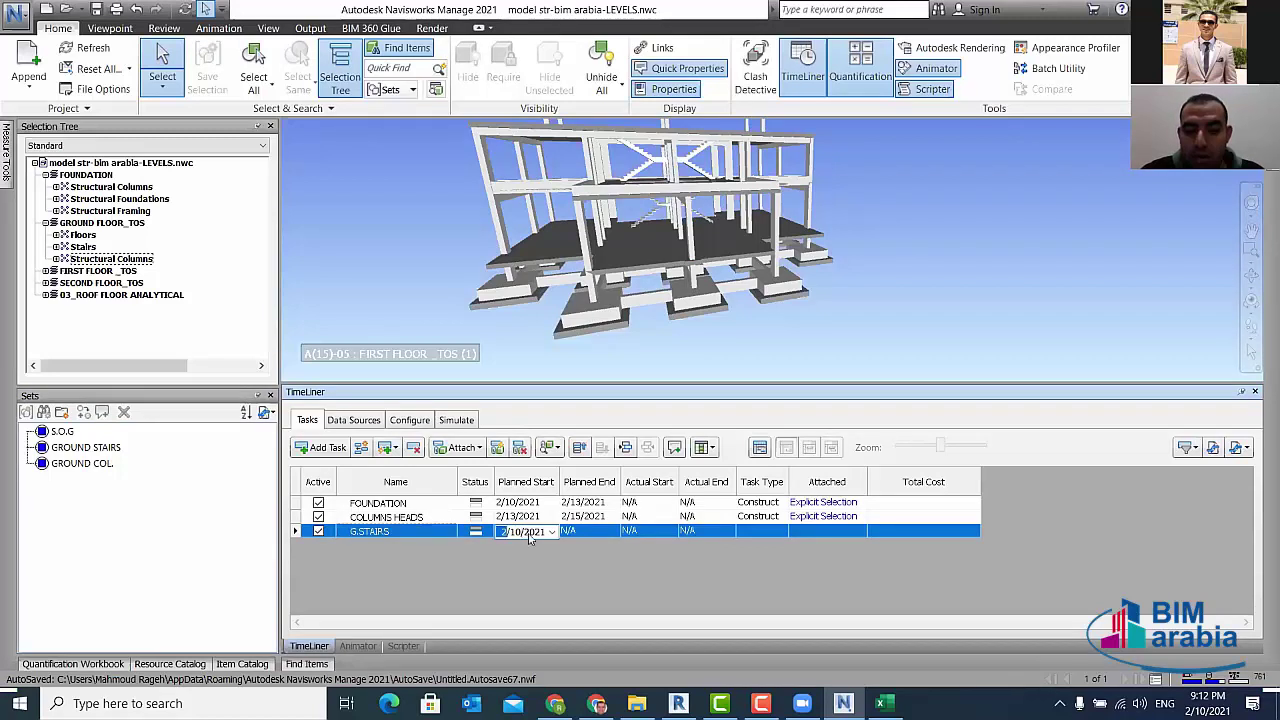
click(551, 532)
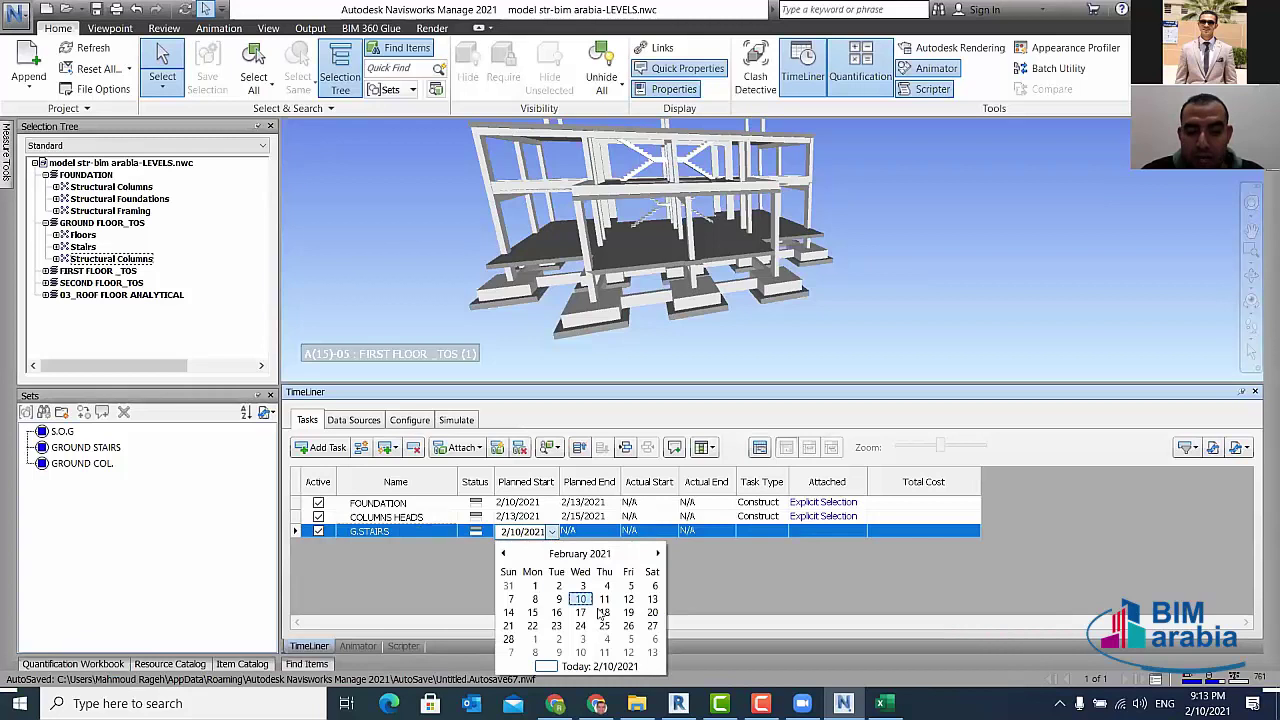
click(533, 612)
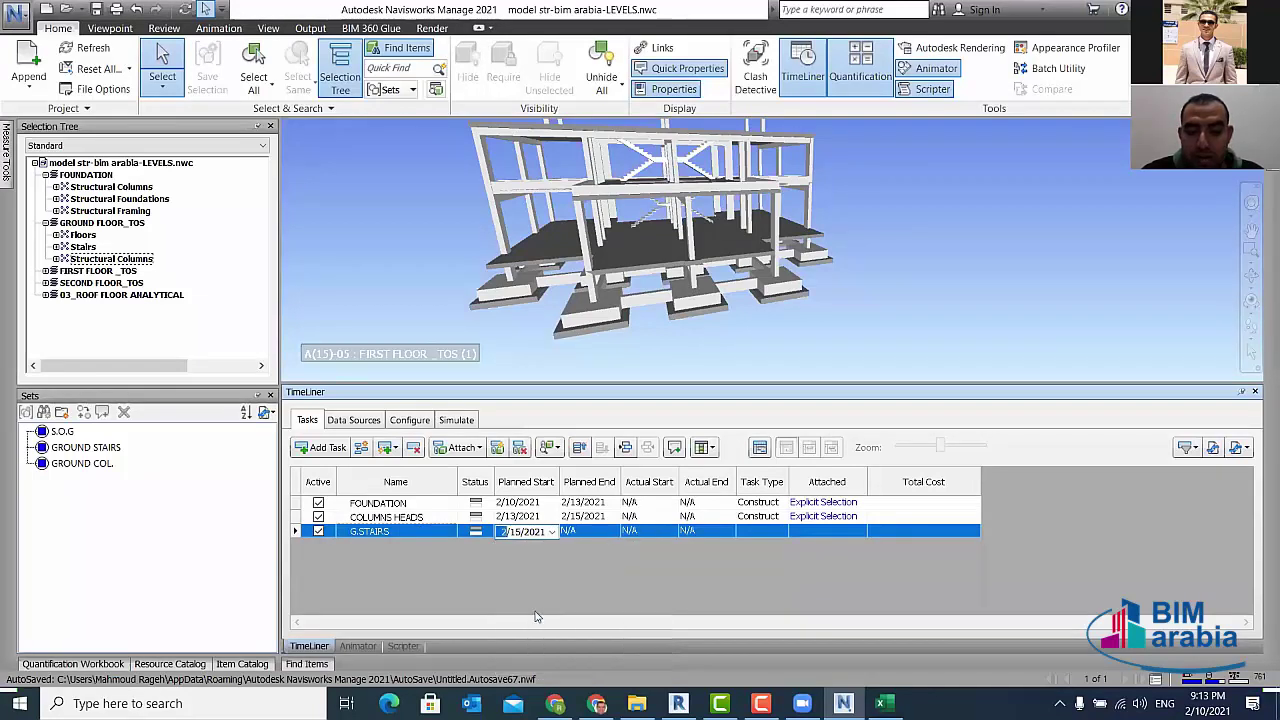
click(582, 533)
click(613, 532)
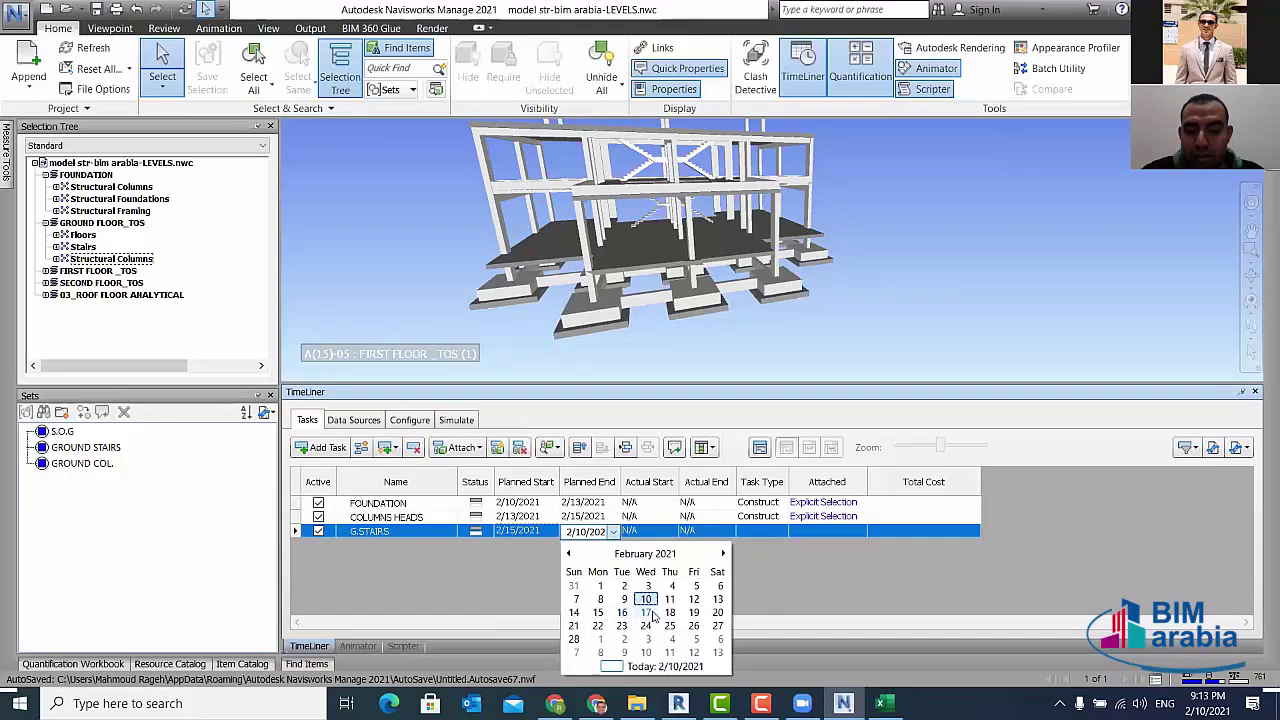
click(690, 613)
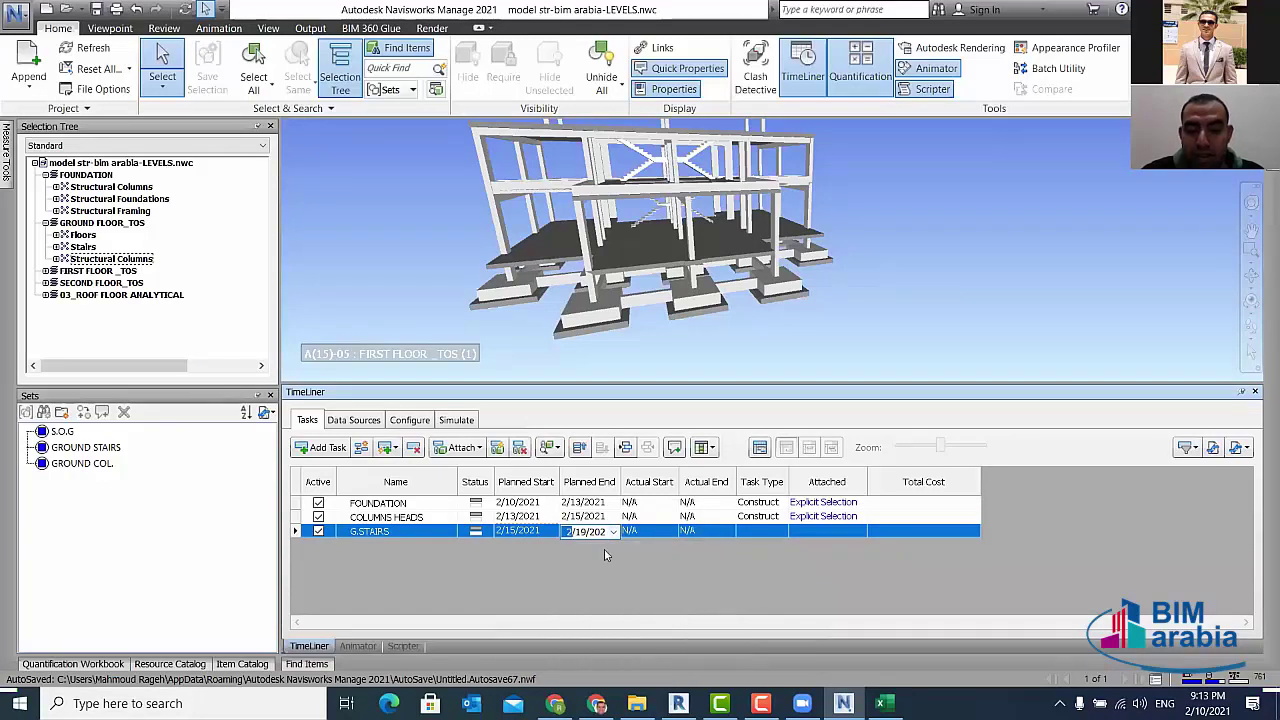
click(760, 531)
click(781, 531)
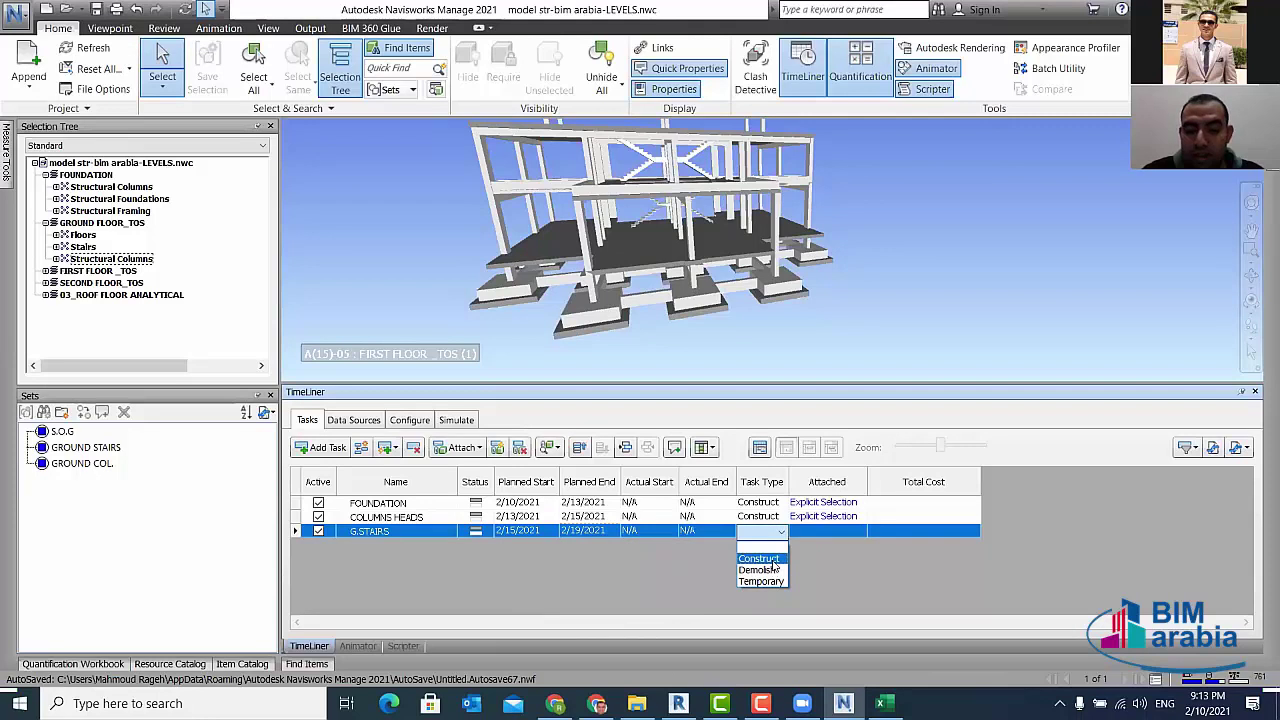
click(773, 558)
click(64, 431)
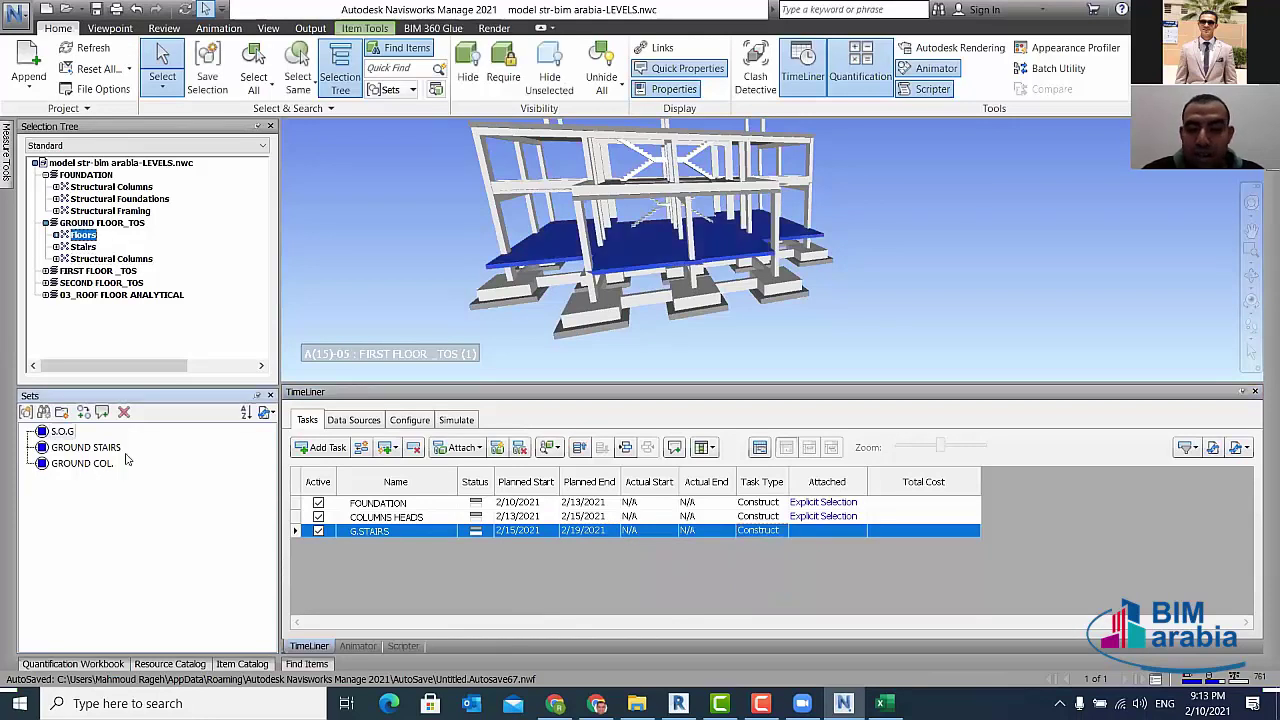
- Attach the GROUND STAIRS set to G.STAIRS, replacing the mistakenly attached S.O.G set
right_click(815, 533)
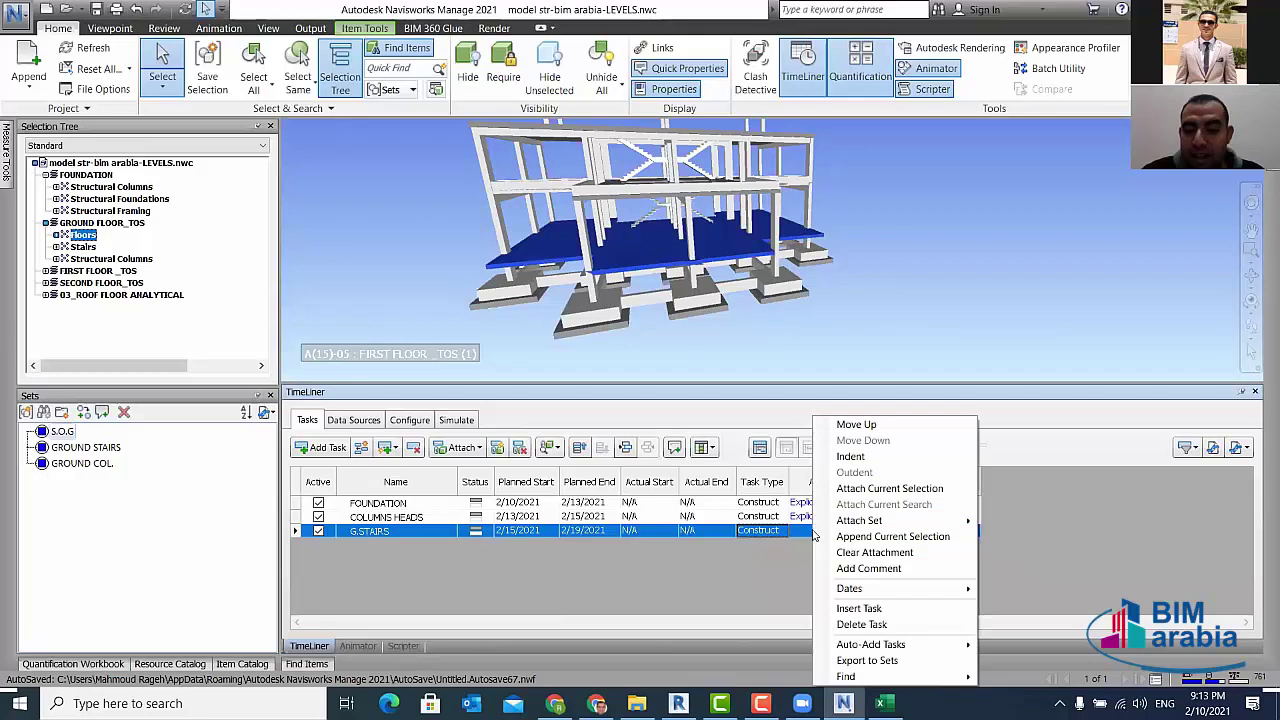
mouse_move(860, 520)
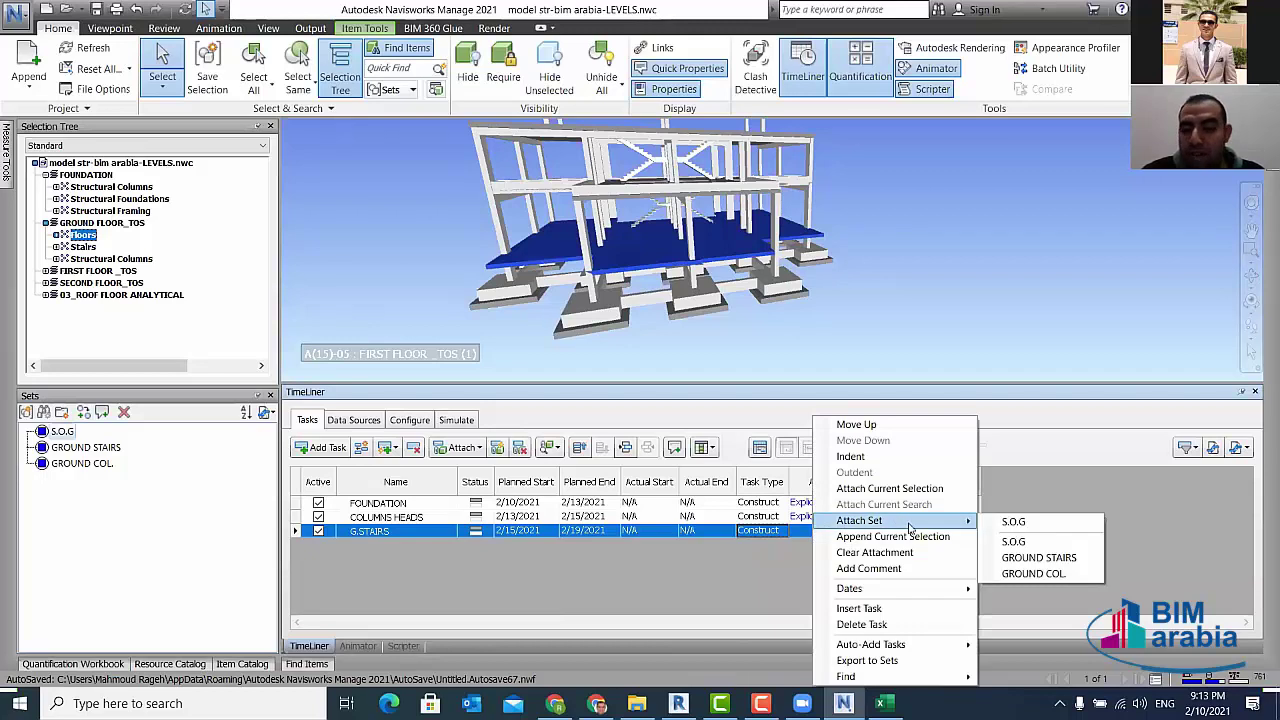
click(1042, 531)
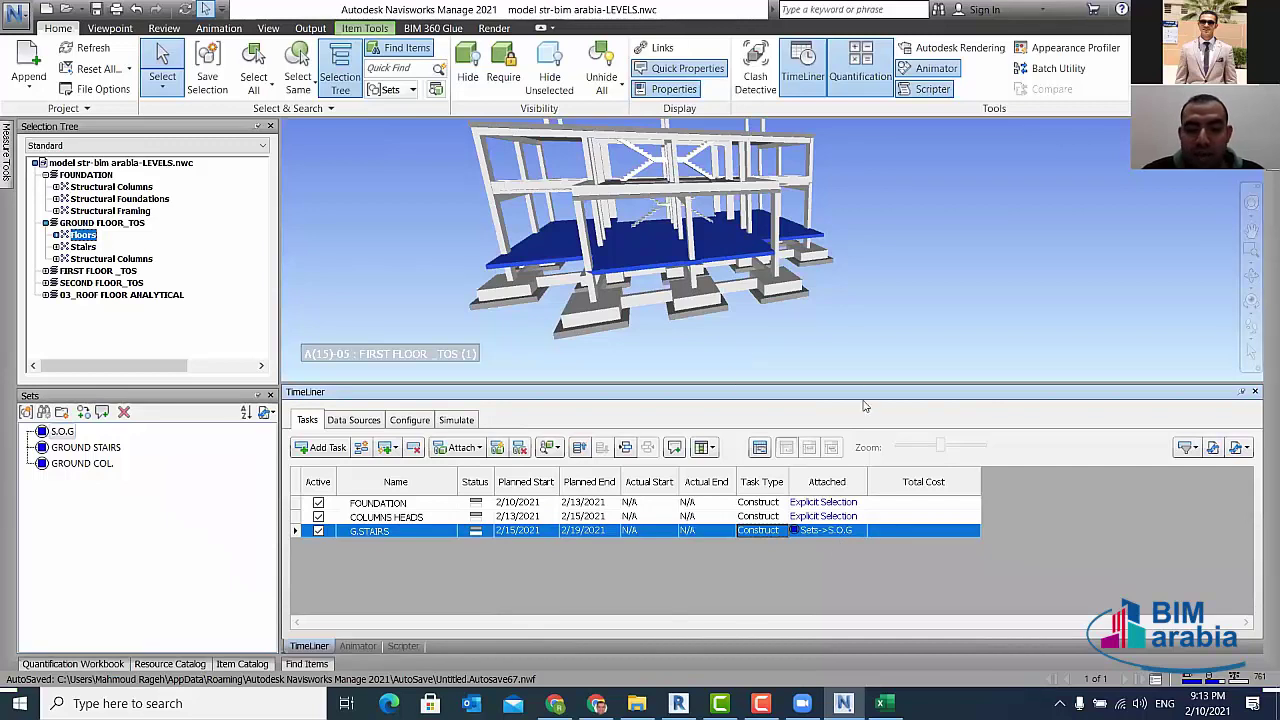
right_click(813, 535)
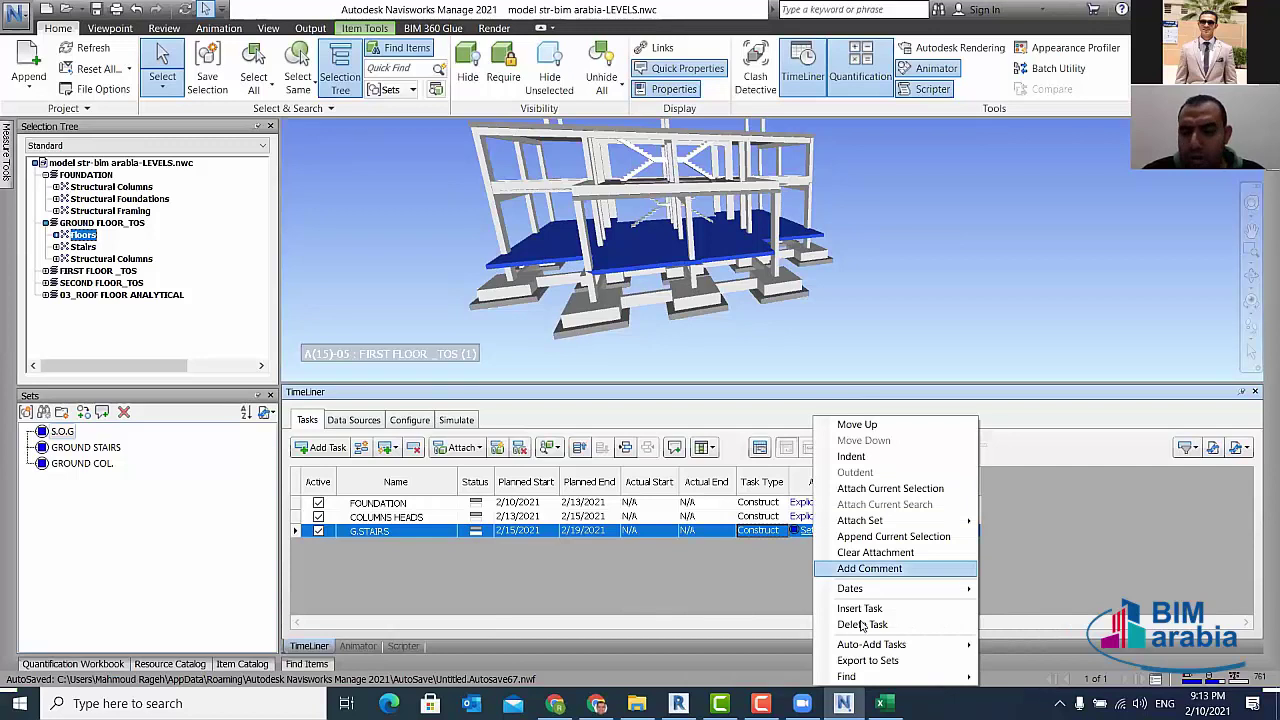
click(913, 553)
right_click(838, 537)
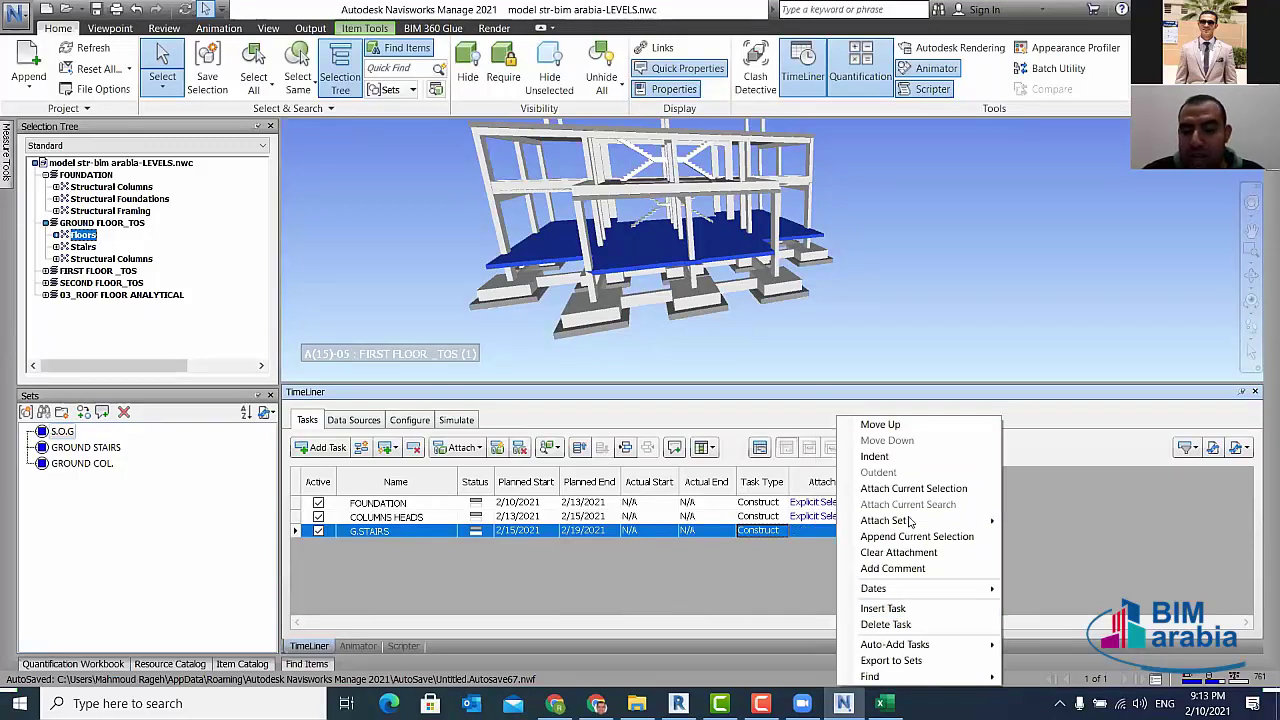
mouse_move(883, 520)
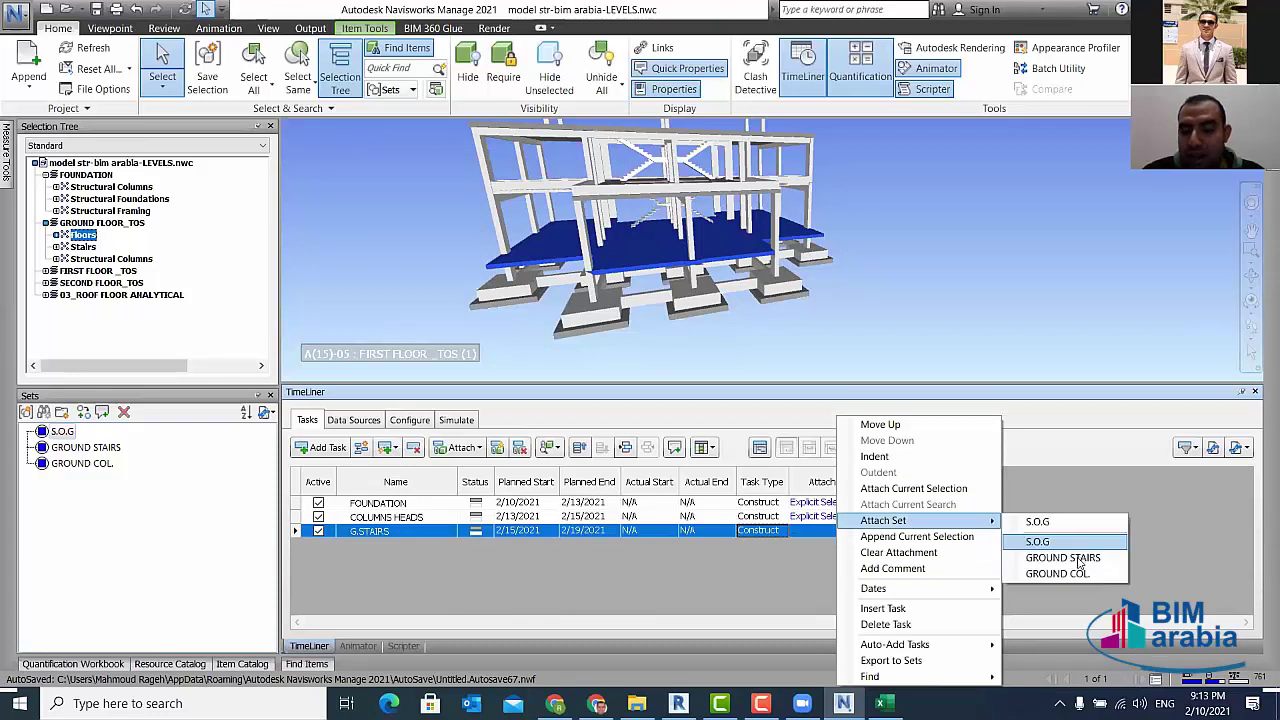
click(1060, 558)
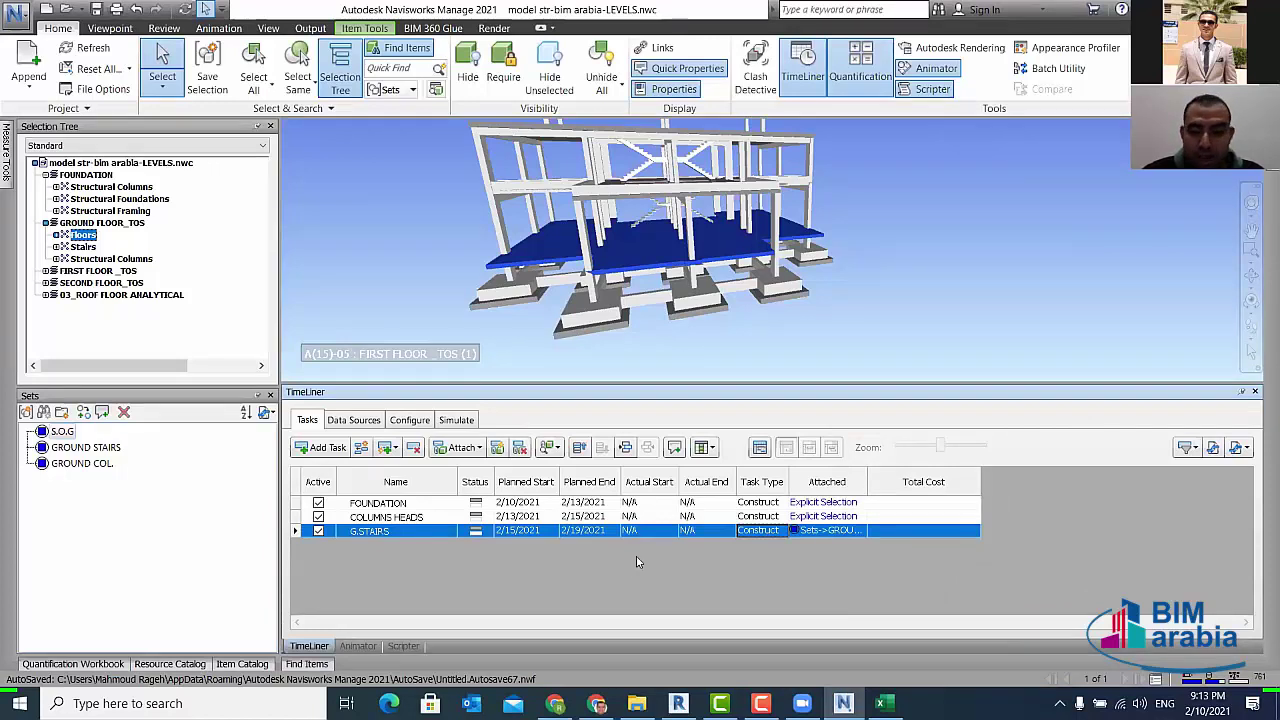
- Check the attached stairs, then add a fourth task below G.STAIRS
click(853, 350)
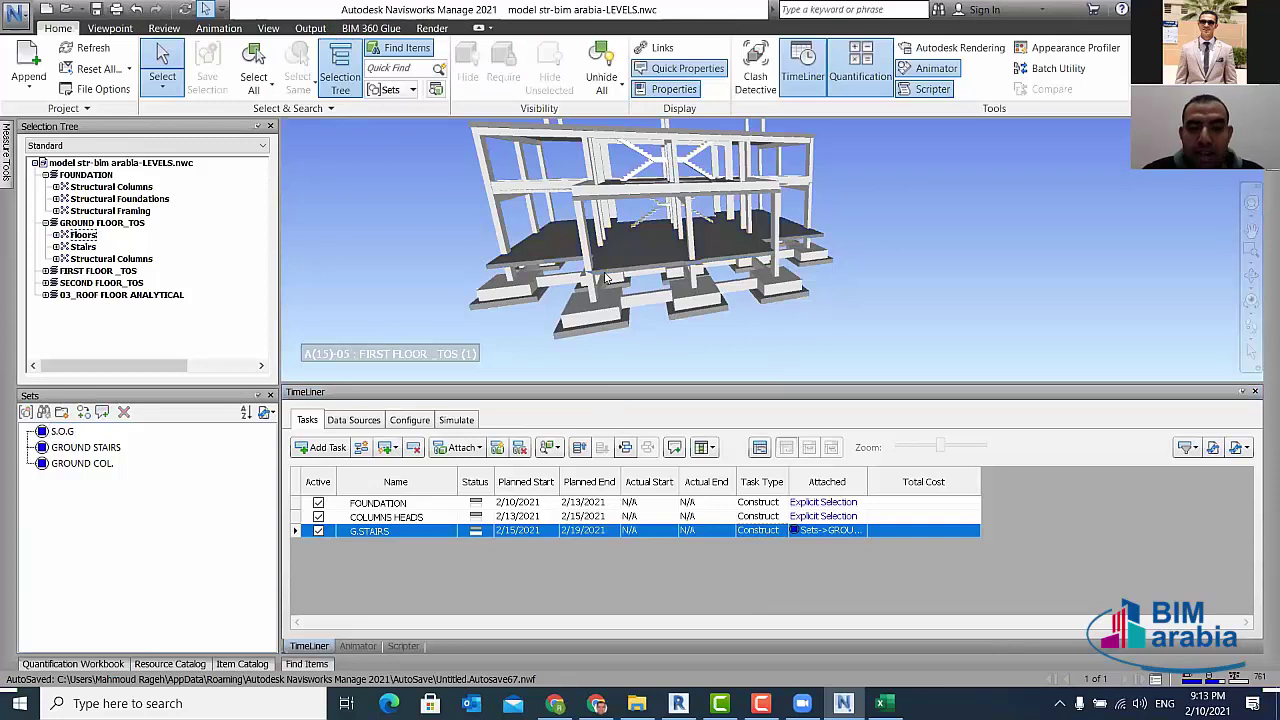
click(828, 530)
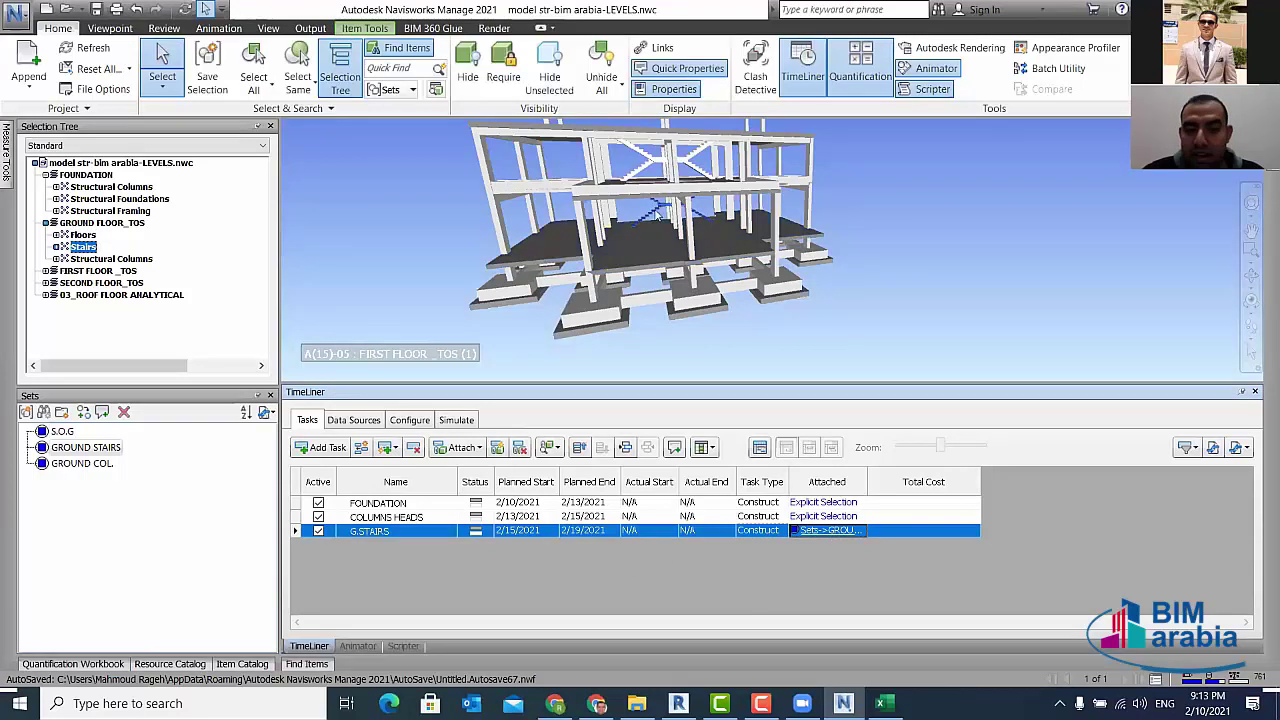
click(839, 319)
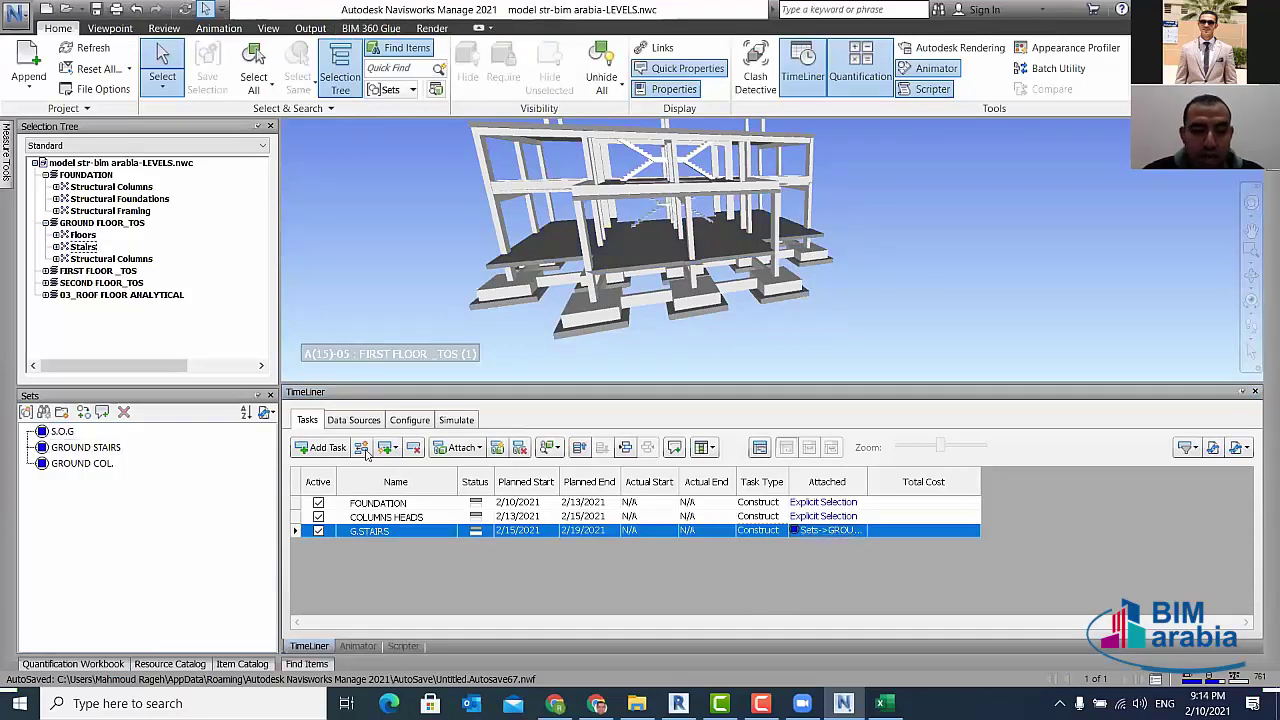
click(322, 447)
click(390, 544)
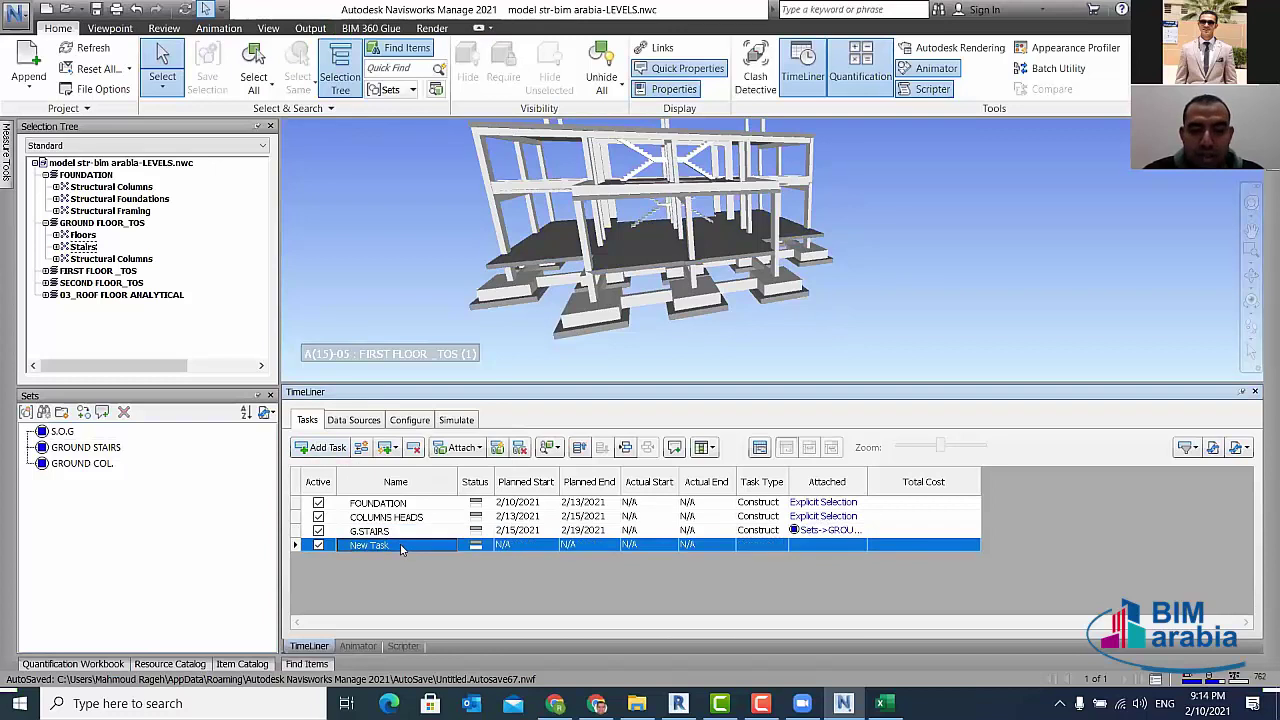
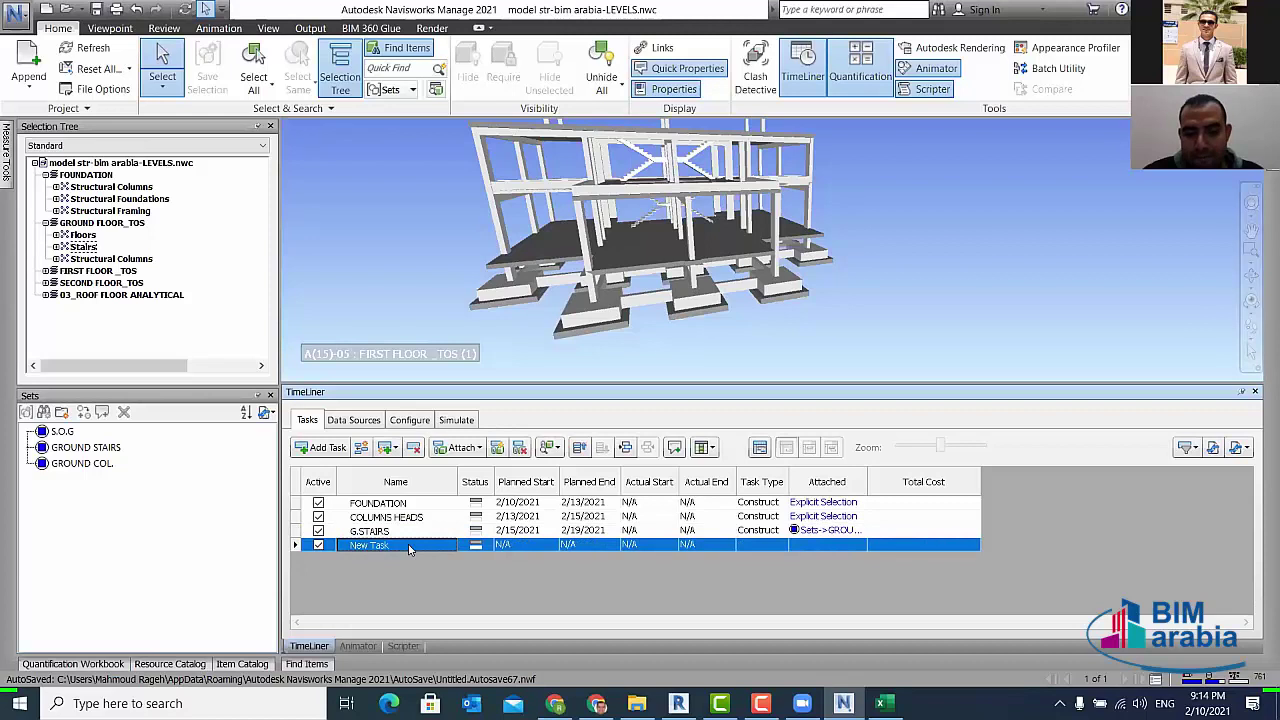
- Rename the new task GROUND COL. and plan it from 2/15/2021 to 2/17/2021
click(400, 547)
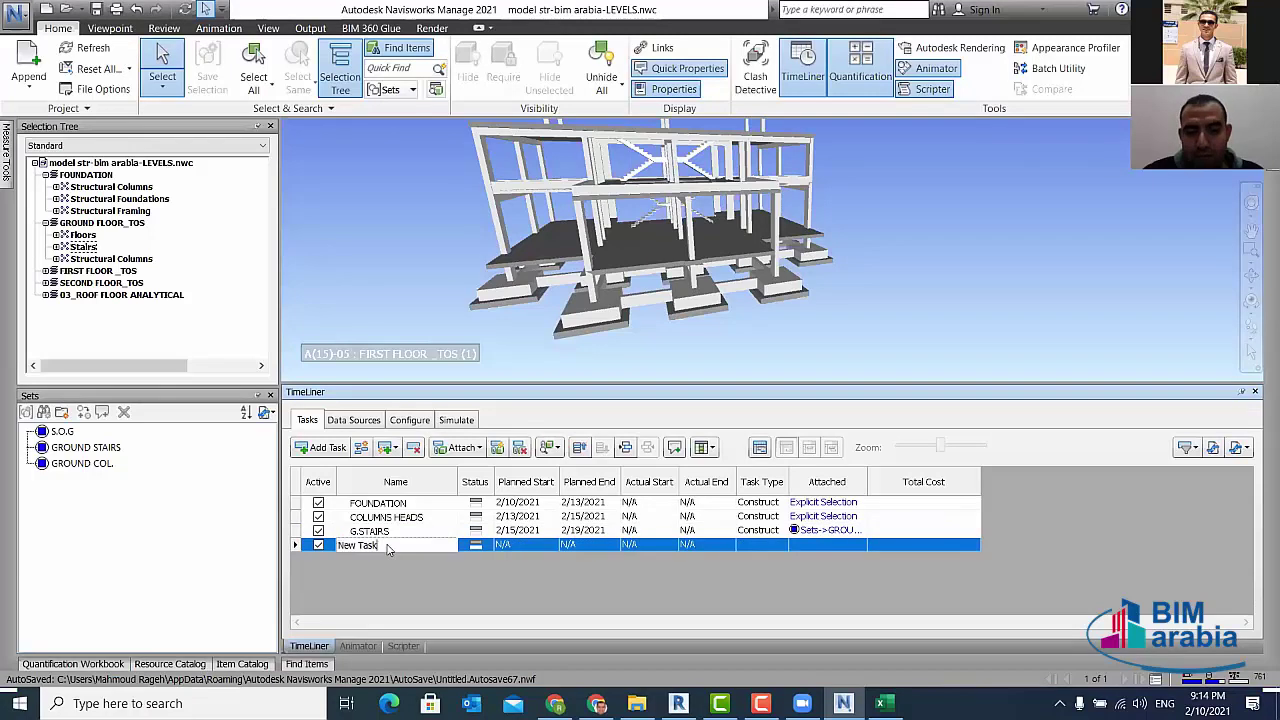
key(BackSpace)
key(BackSpace)
key(BackSpace)
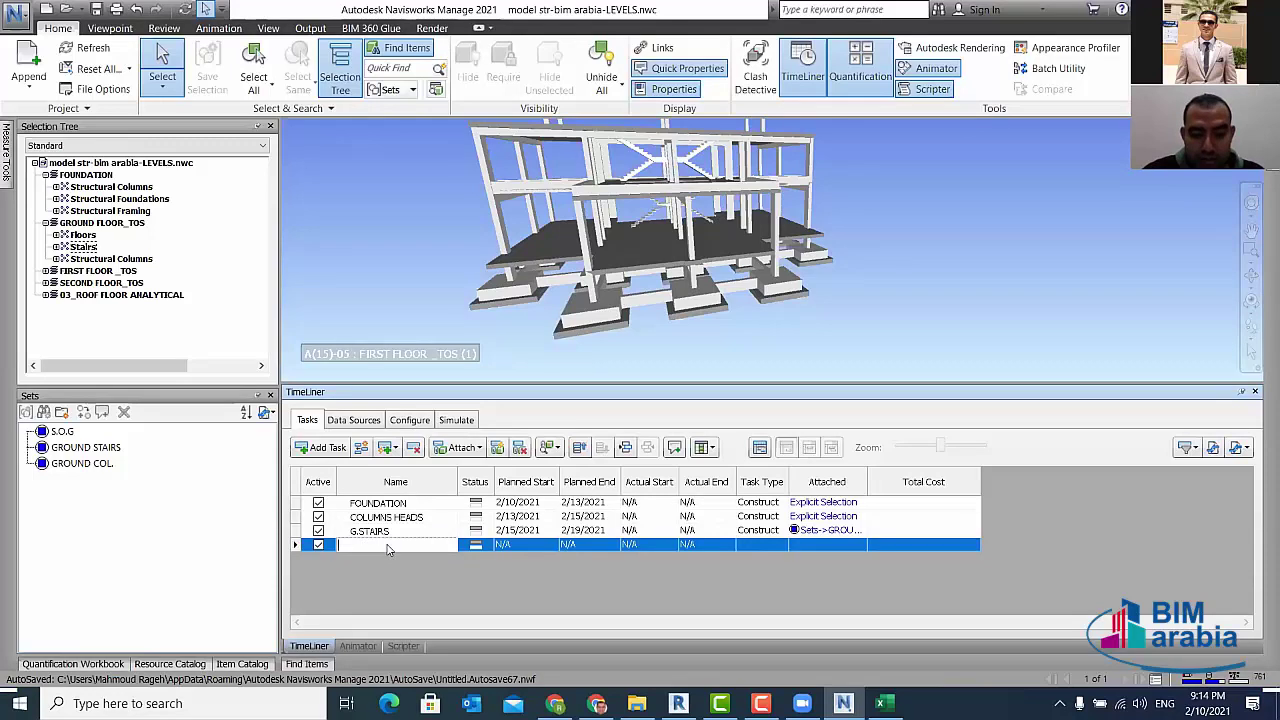
text(GROUND C)
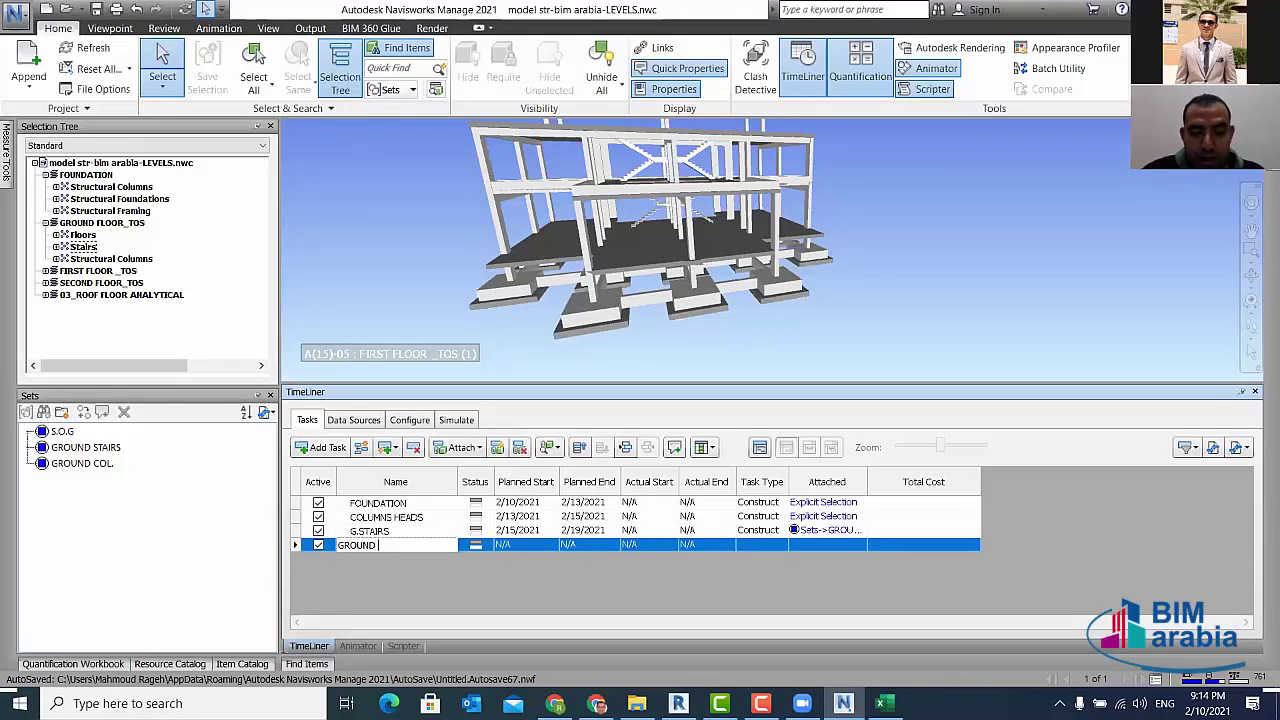
text(OL)
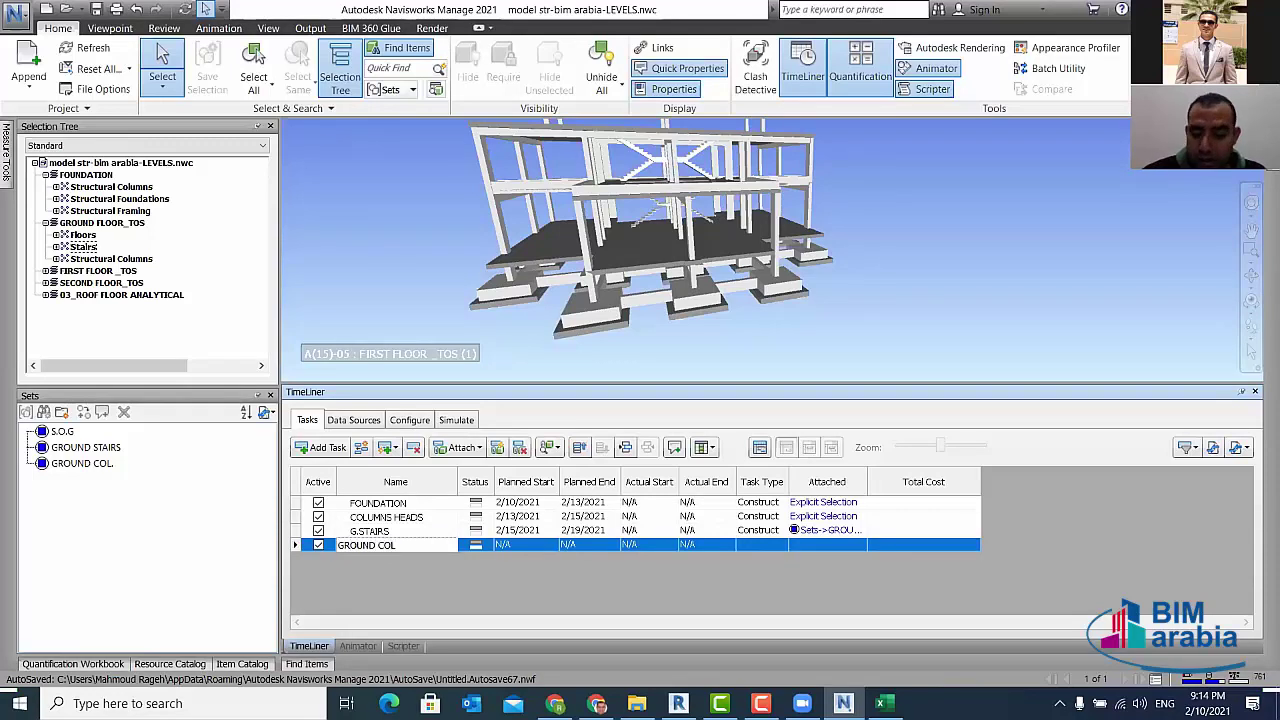
click(526, 548)
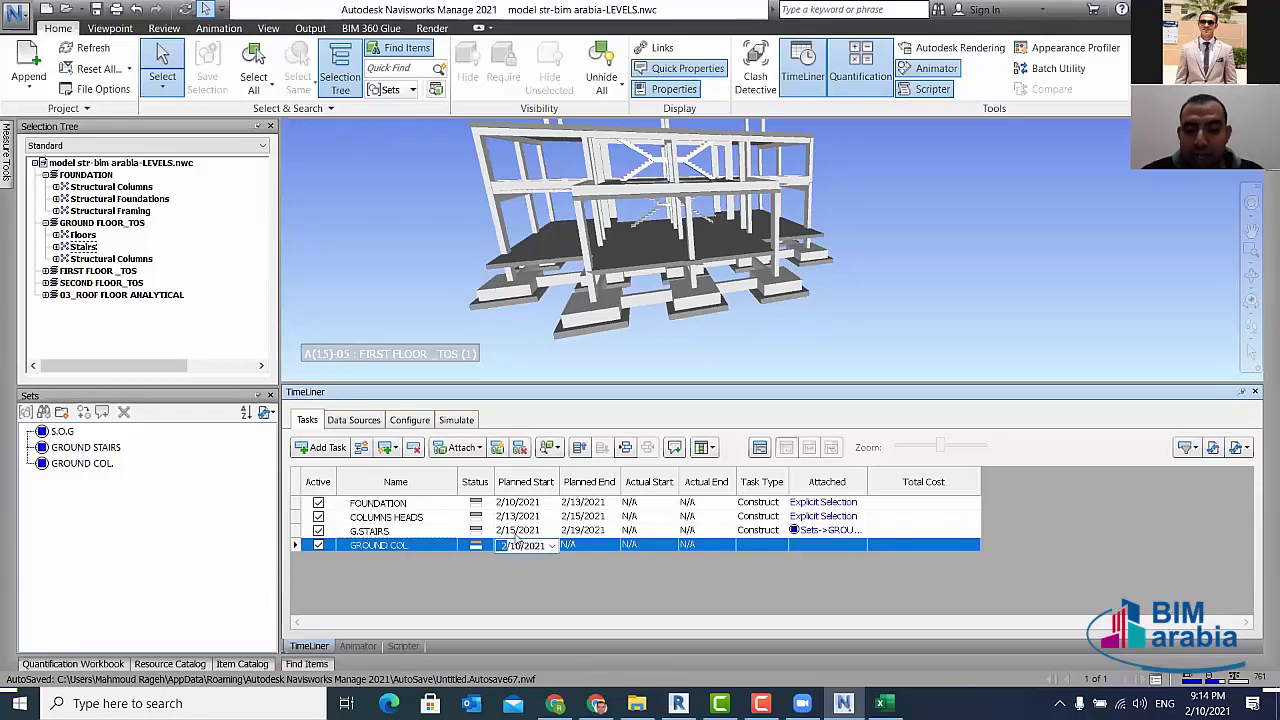
click(552, 546)
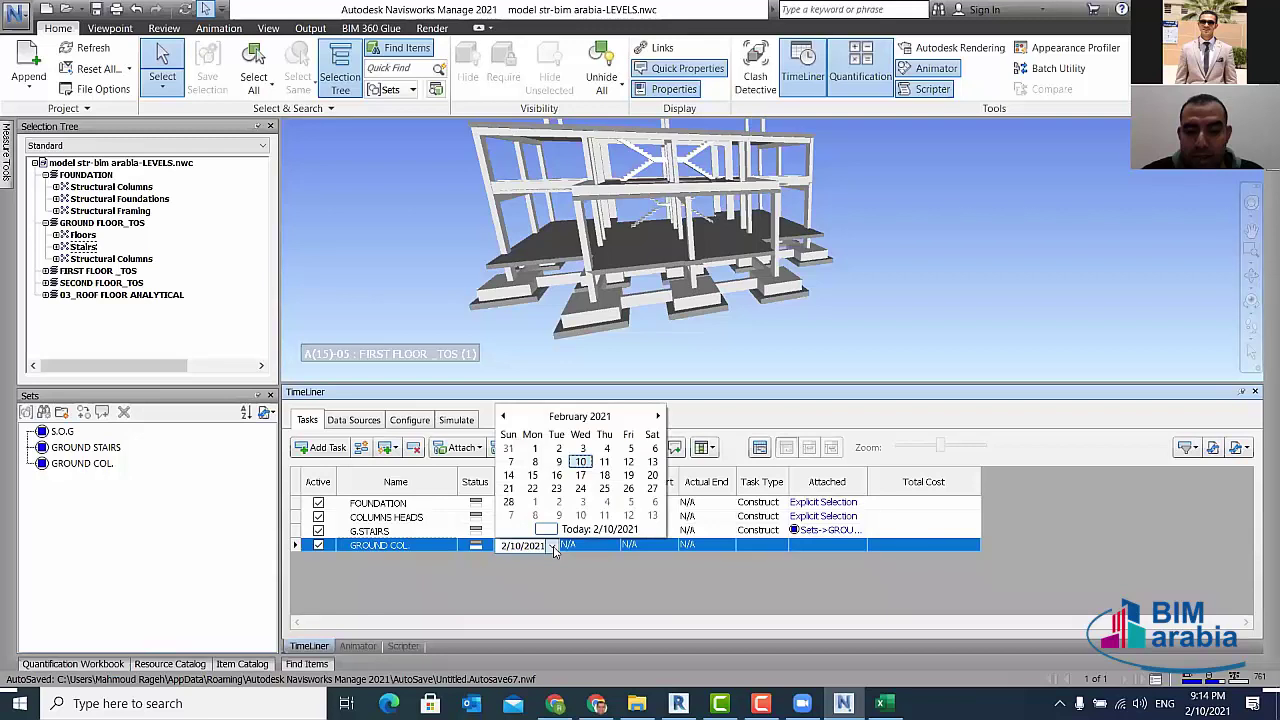
click(738, 424)
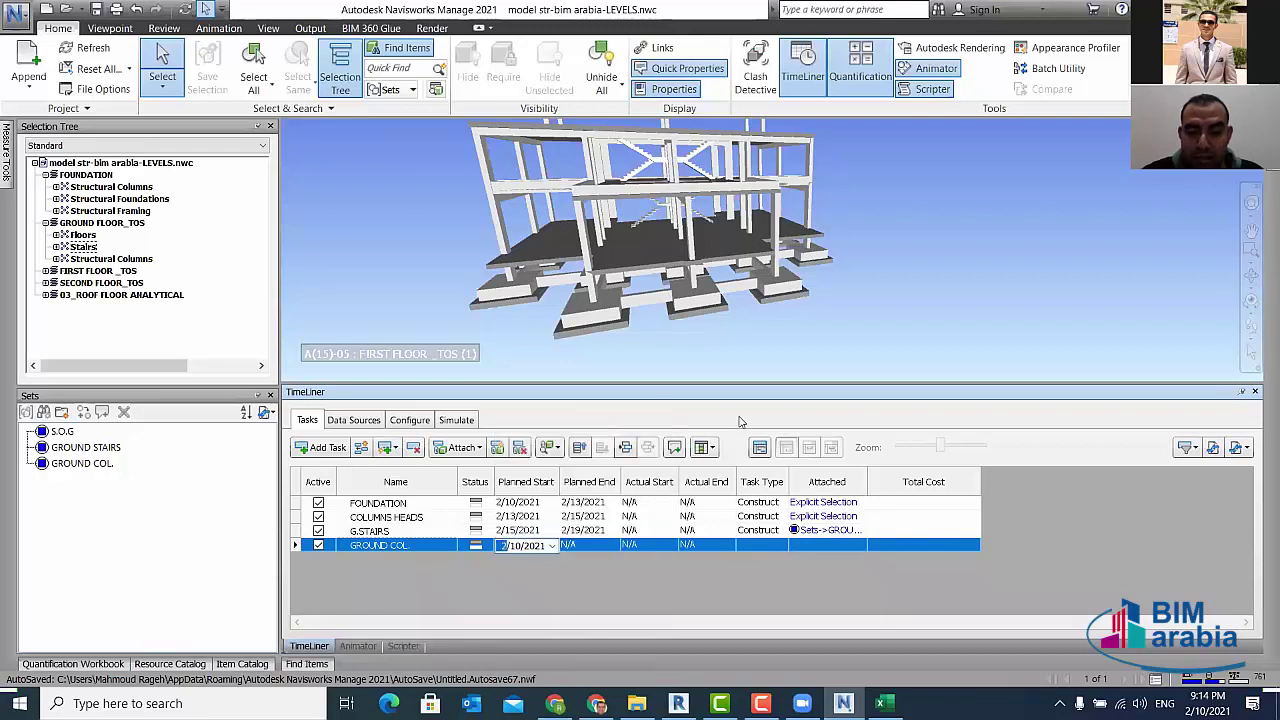
click(552, 546)
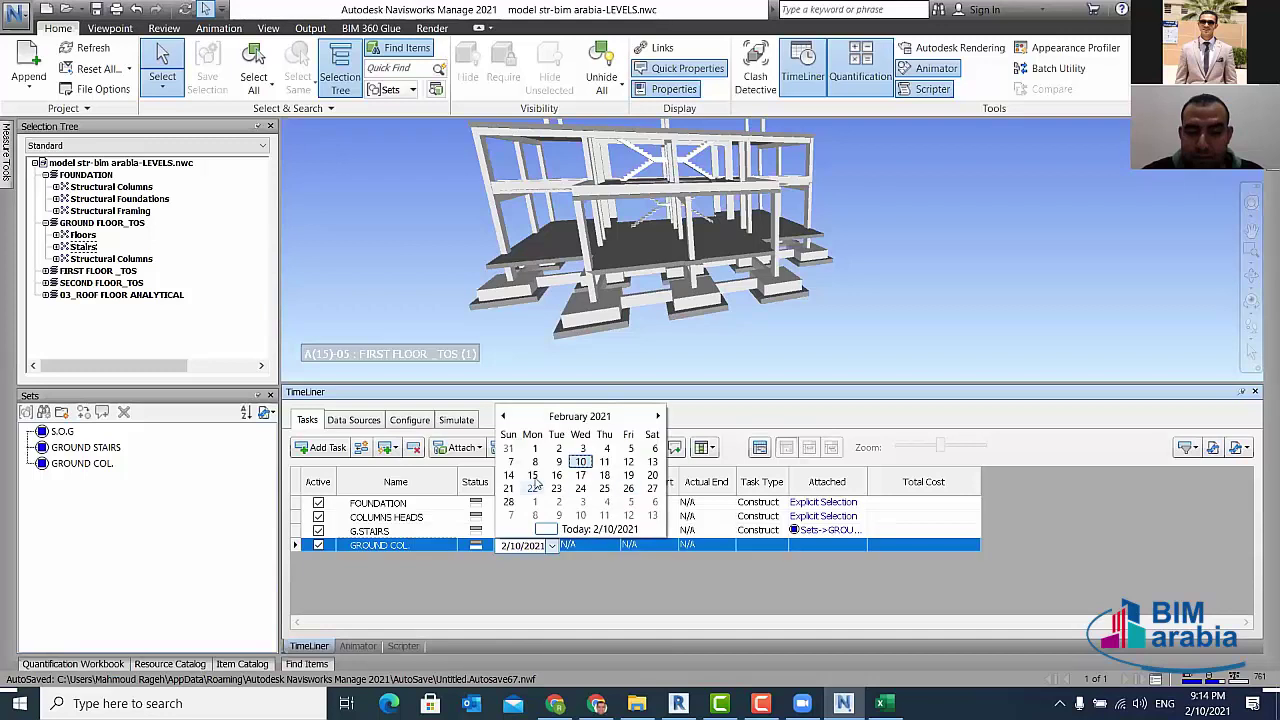
click(537, 483)
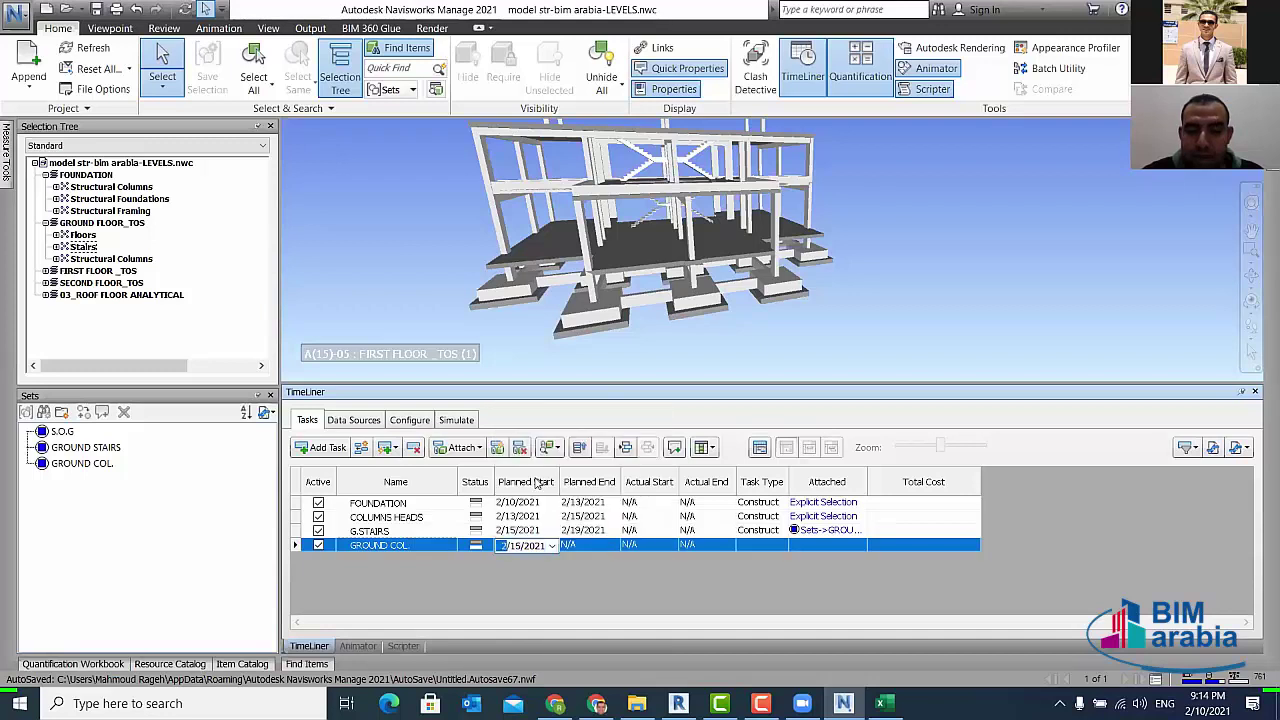
click(592, 546)
click(615, 546)
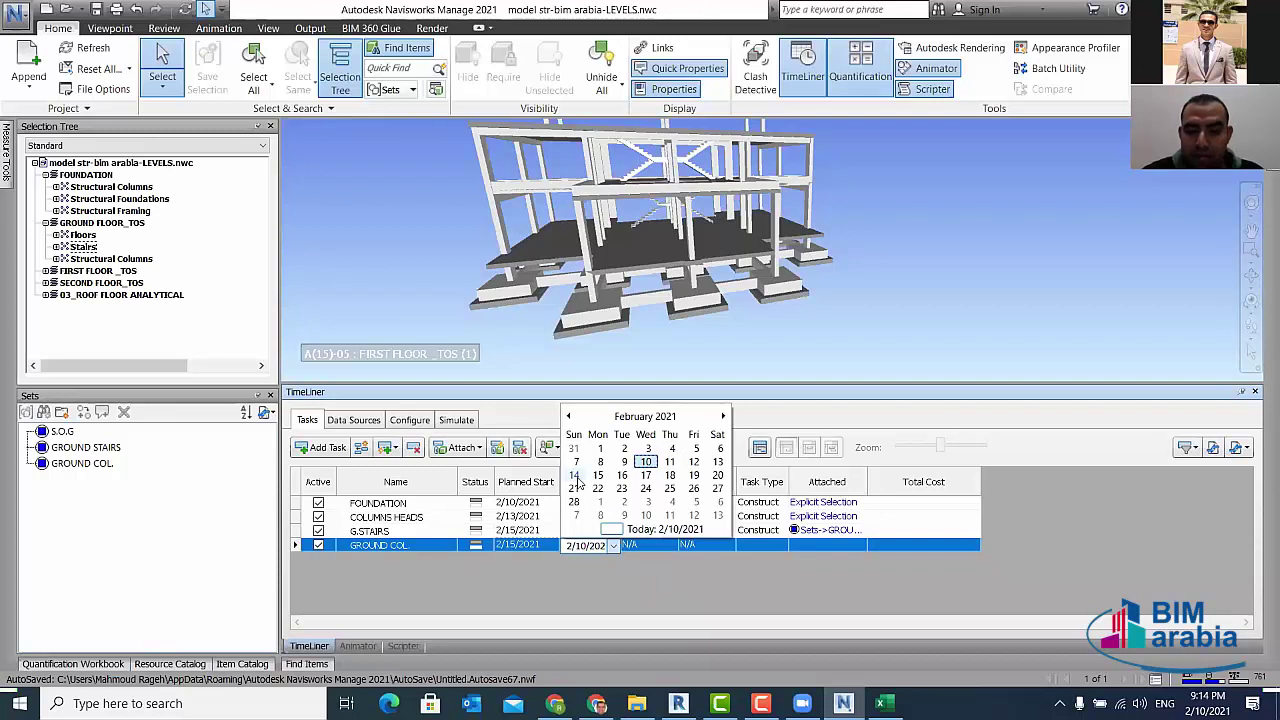
click(647, 475)
- Make GROUND COL. a Construct task and attach the GROUND COL. set to it
click(760, 545)
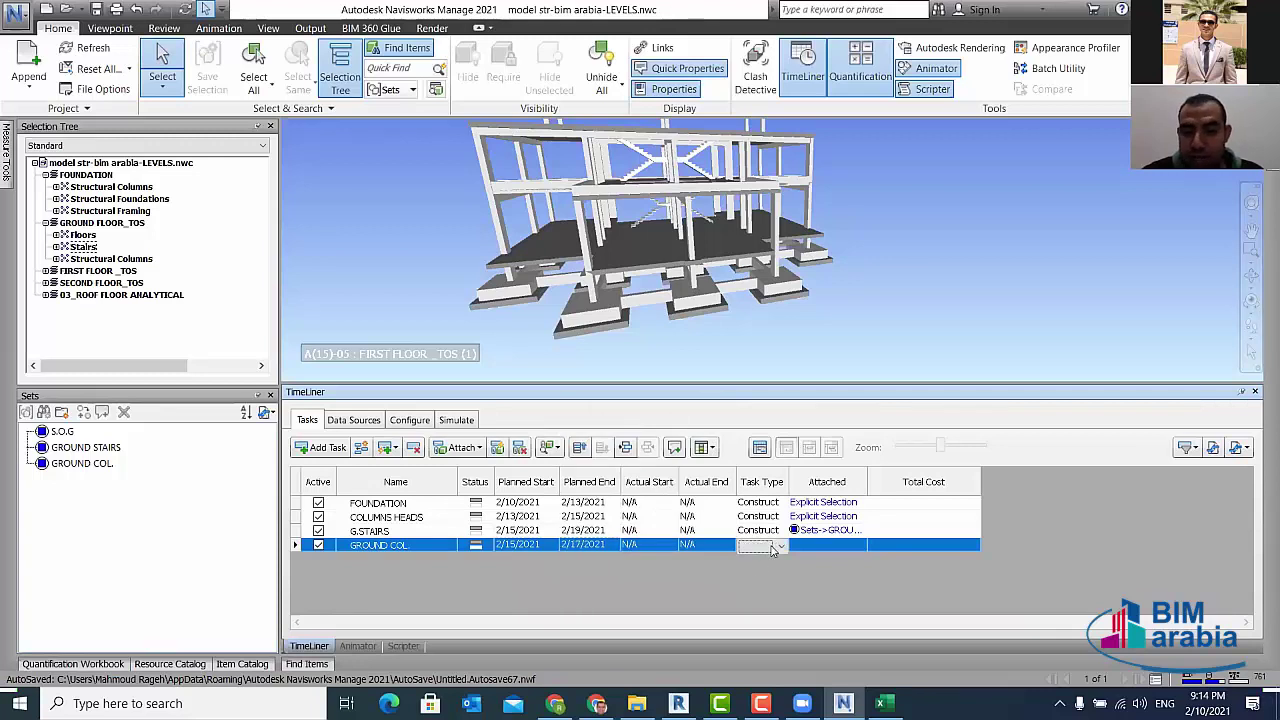
click(781, 545)
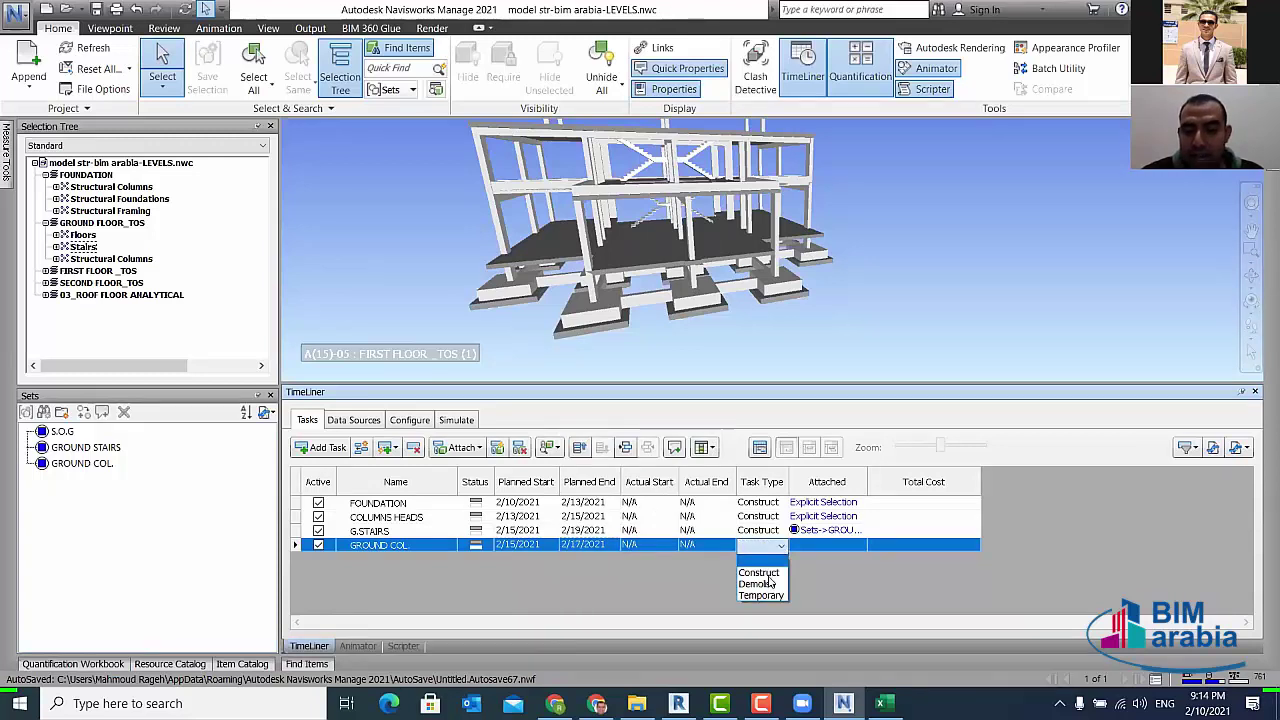
click(826, 552)
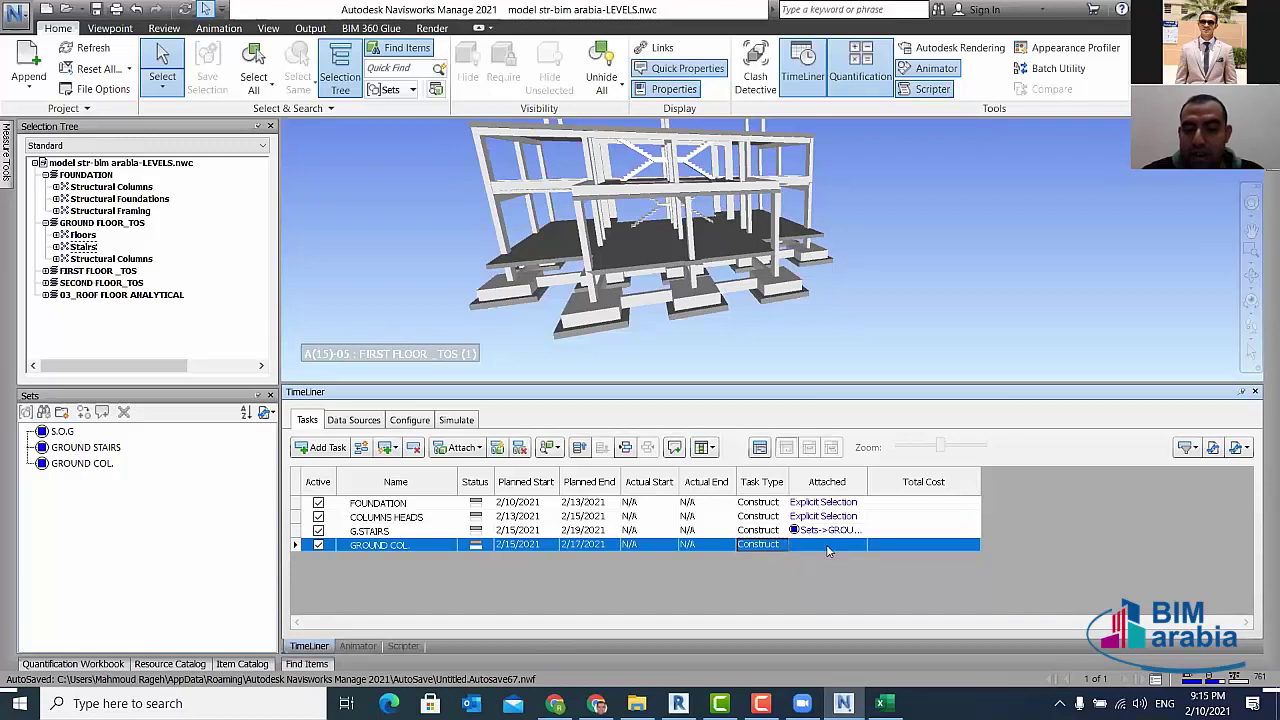
right_click(828, 550)
mouse_move(874, 520)
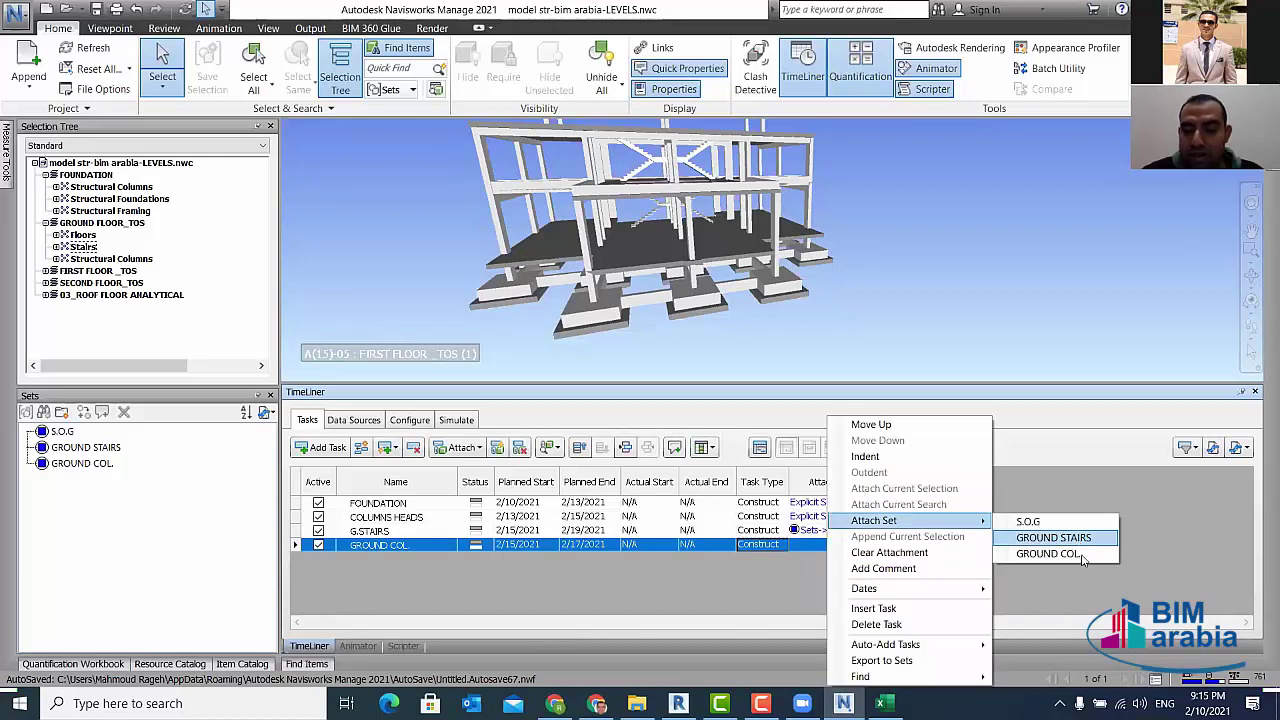
click(1083, 556)
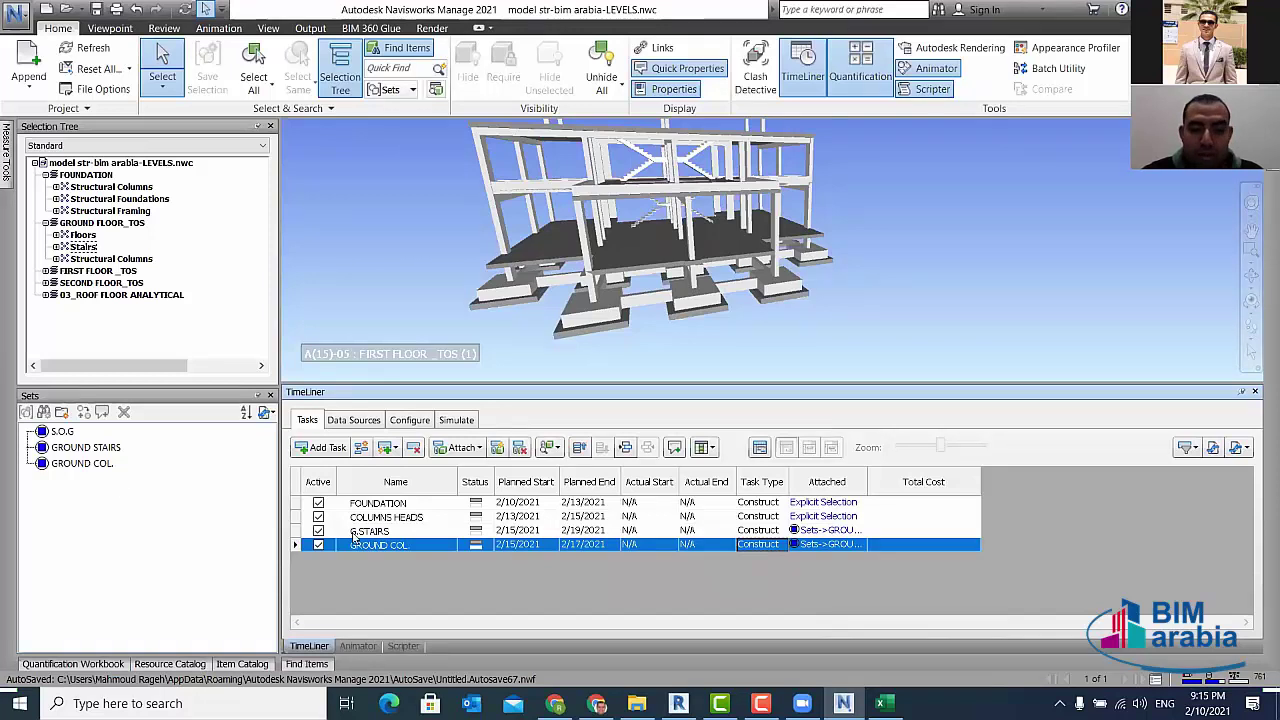
- Add a new task planned from 2/19/2021 to 2/22/2021
click(322, 447)
click(523, 560)
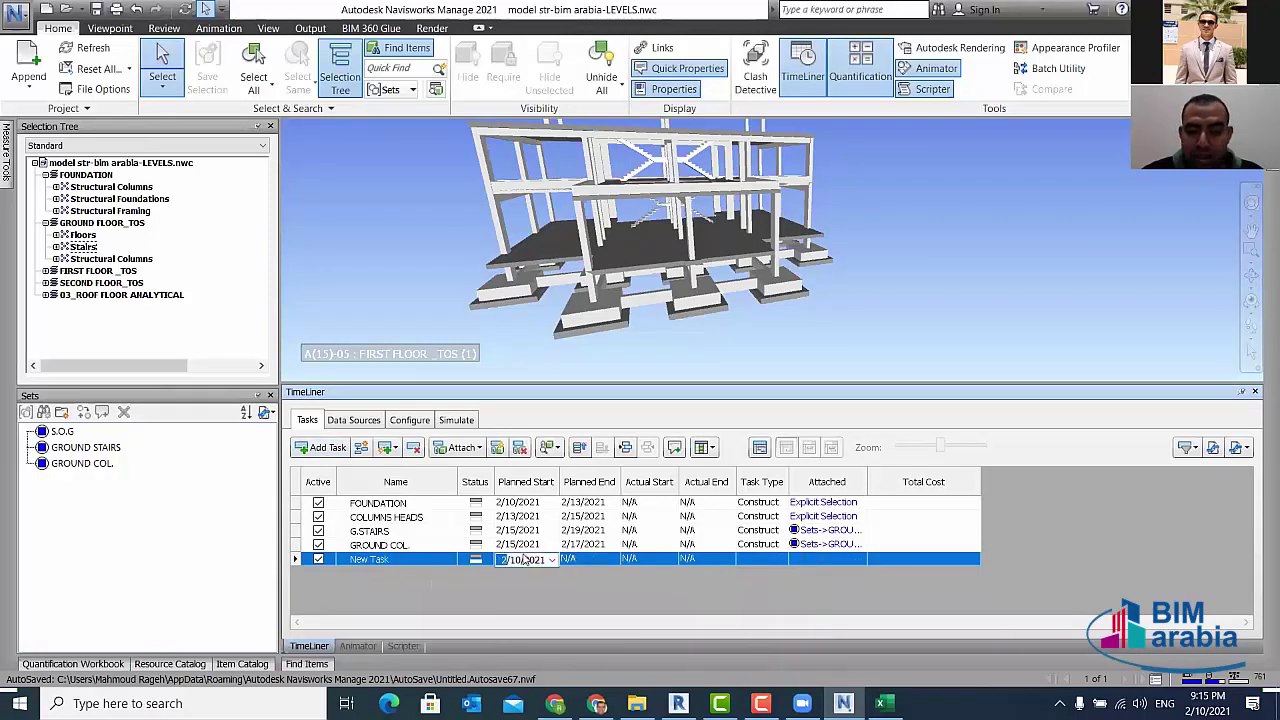
click(550, 561)
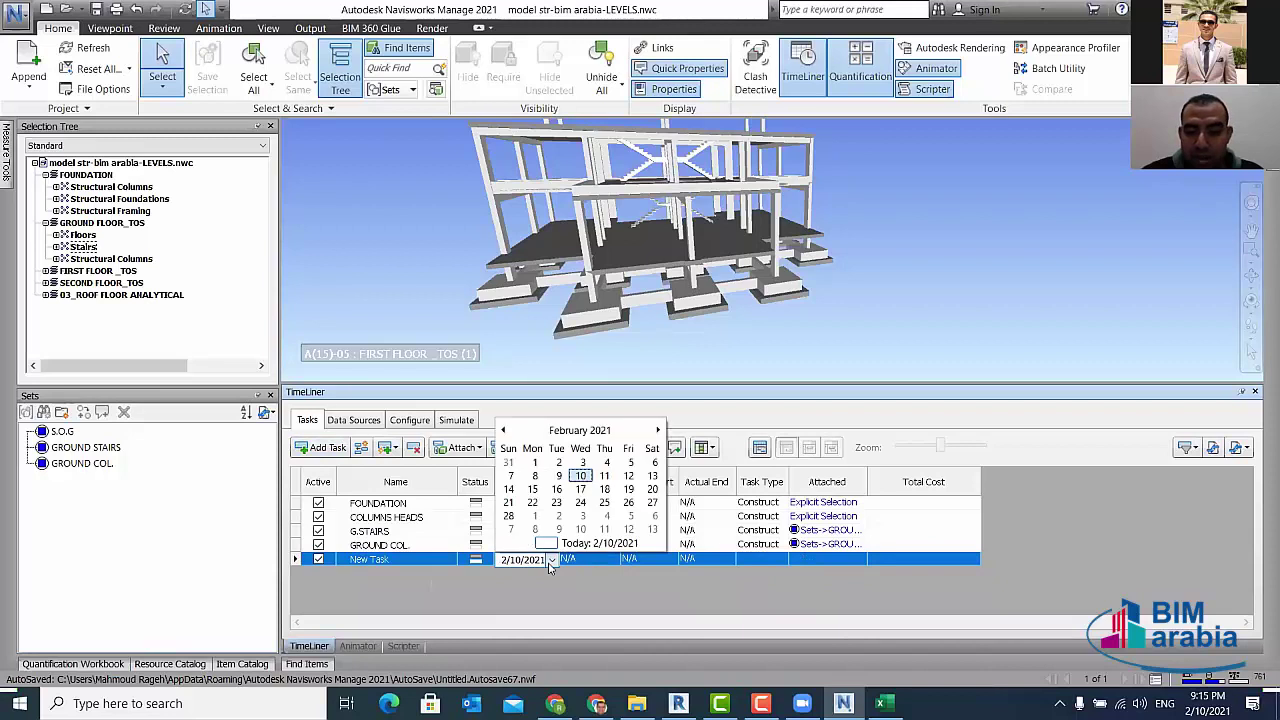
click(628, 489)
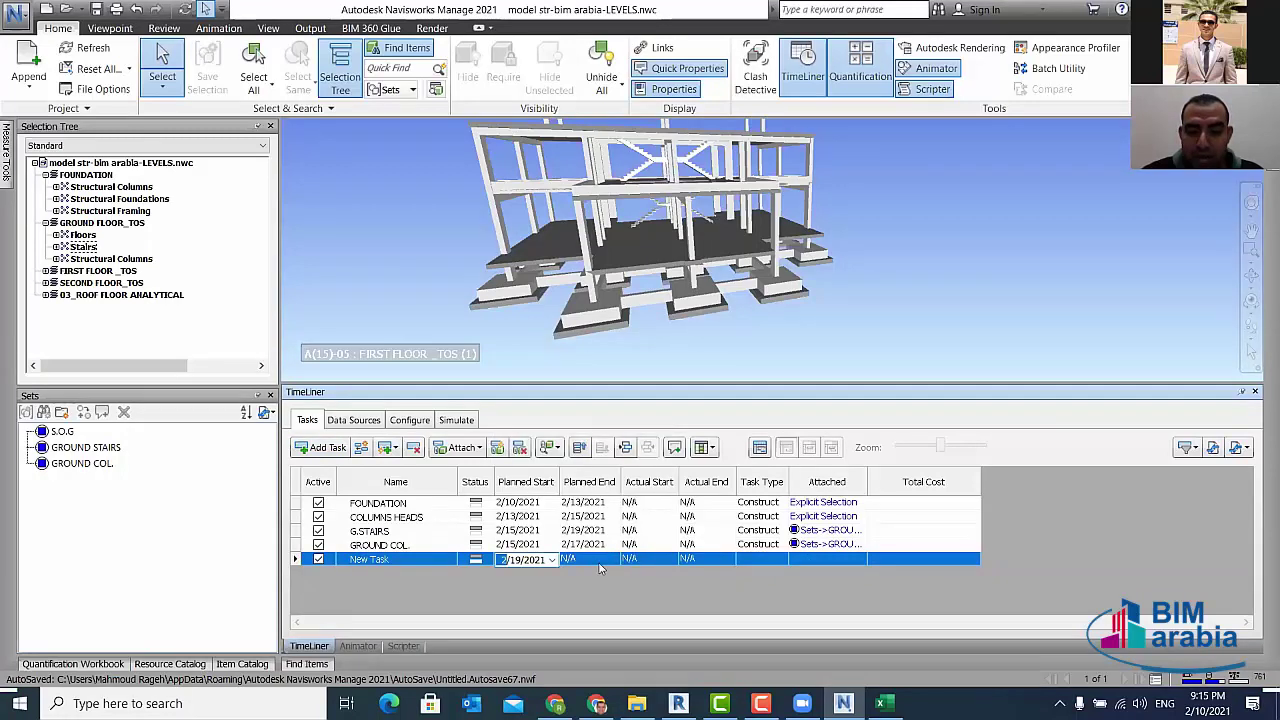
click(600, 559)
click(613, 561)
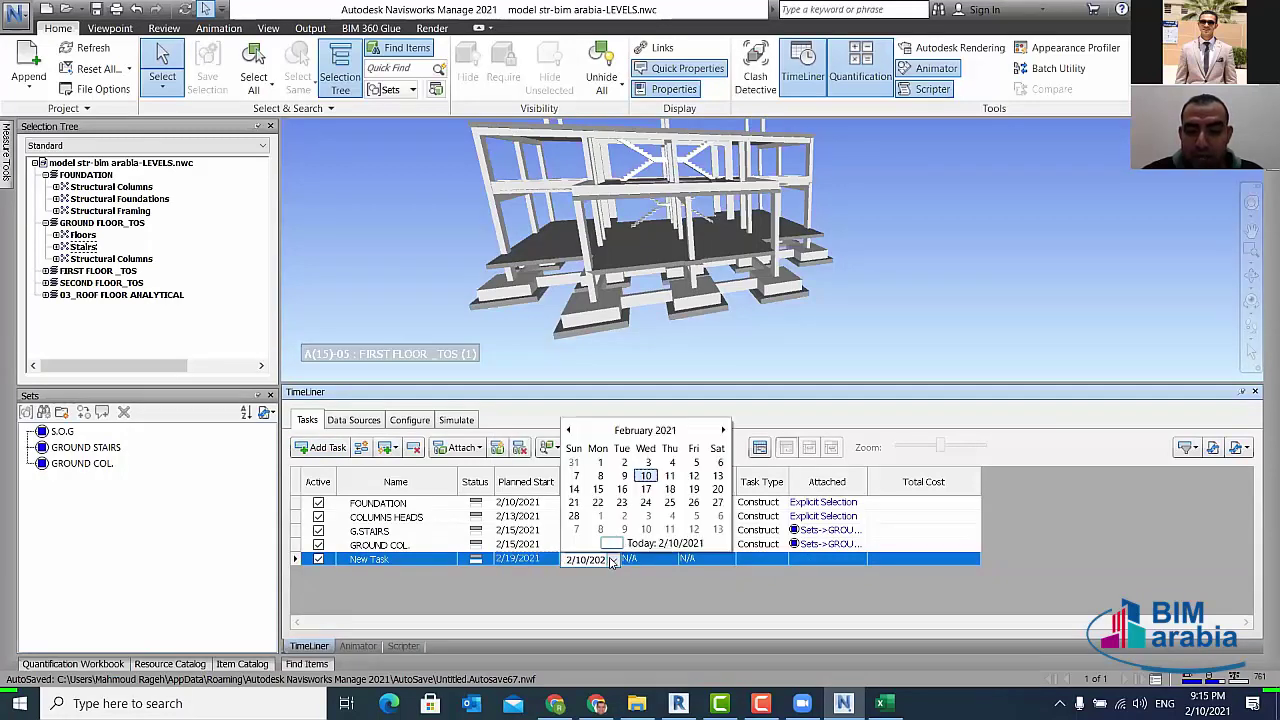
click(597, 503)
- Make the new task a Construct task and attach the S.O.G set
click(780, 561)
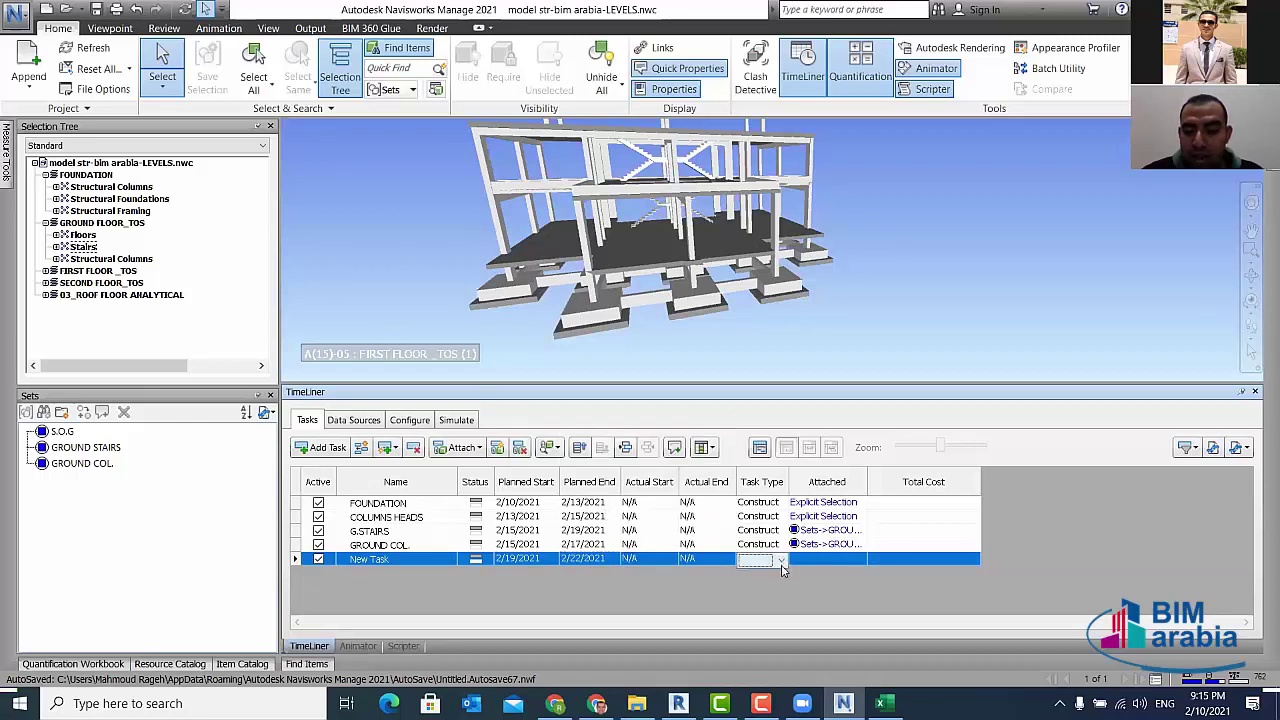
click(785, 560)
click(758, 572)
click(843, 562)
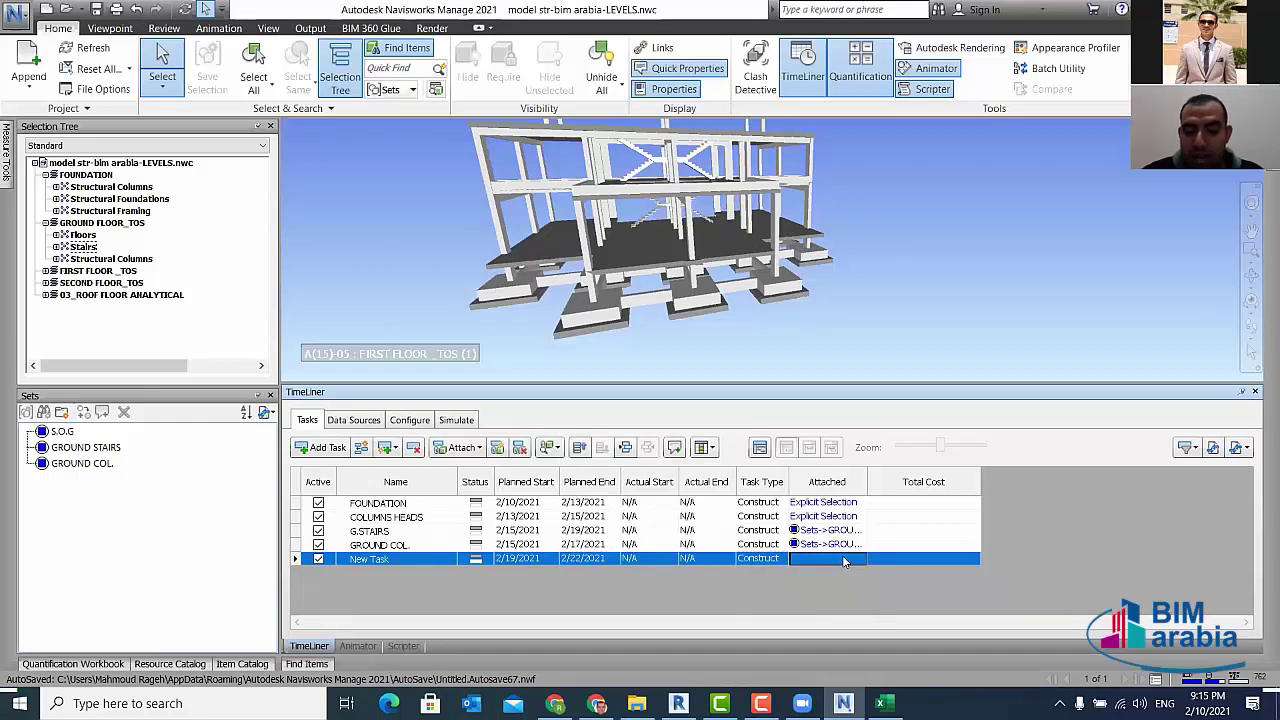
right_click(843, 562)
mouse_move(891, 520)
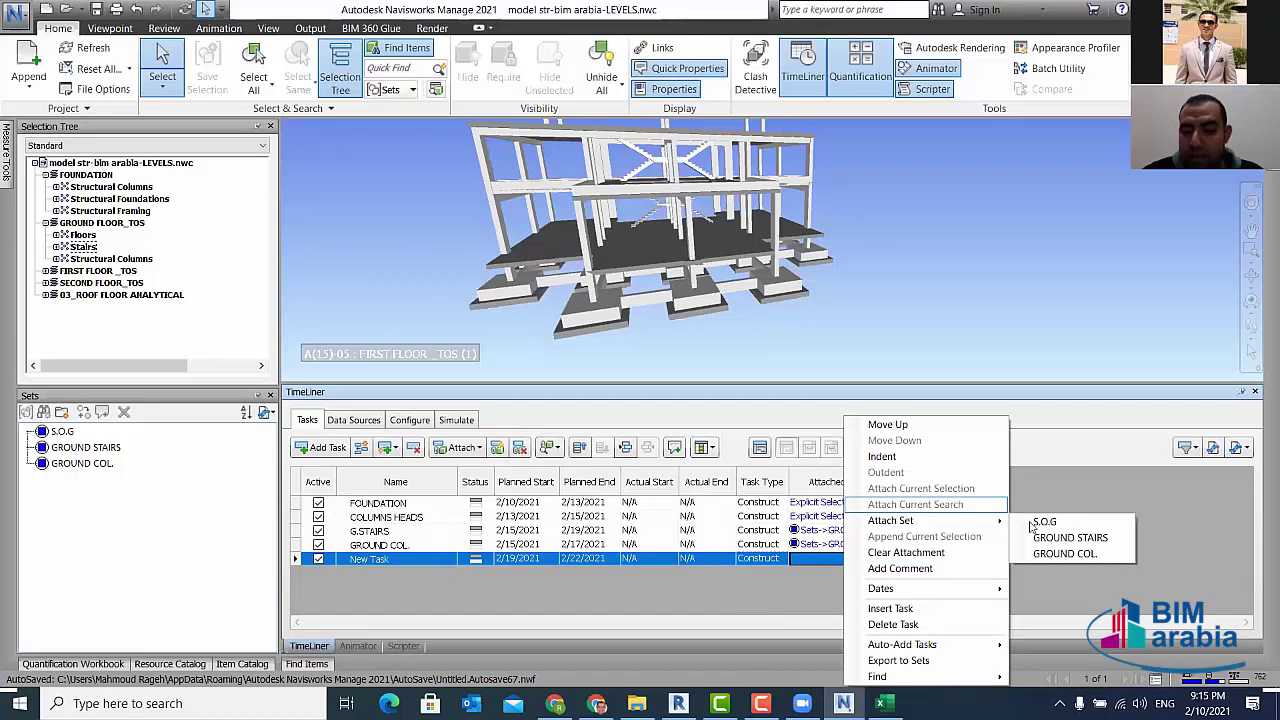
click(1040, 522)
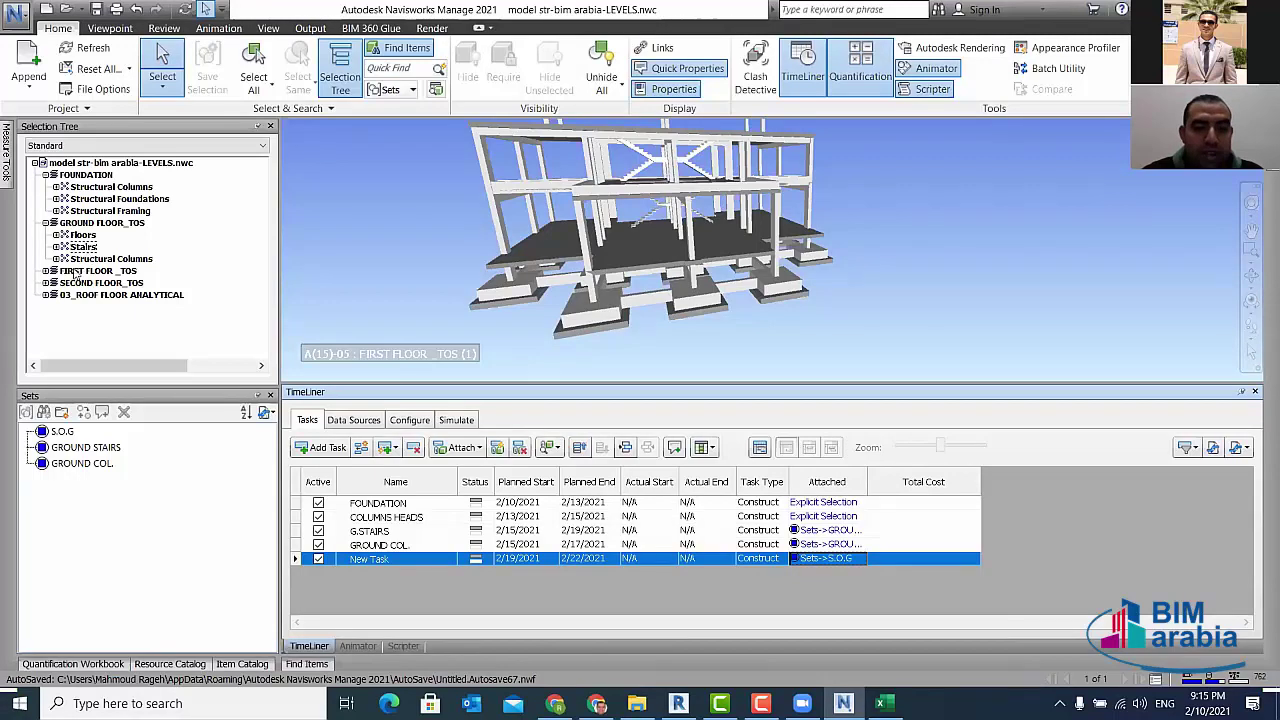
- Select the first-floor Floors and Structural Framing and attach them to the new task
click(47, 271)
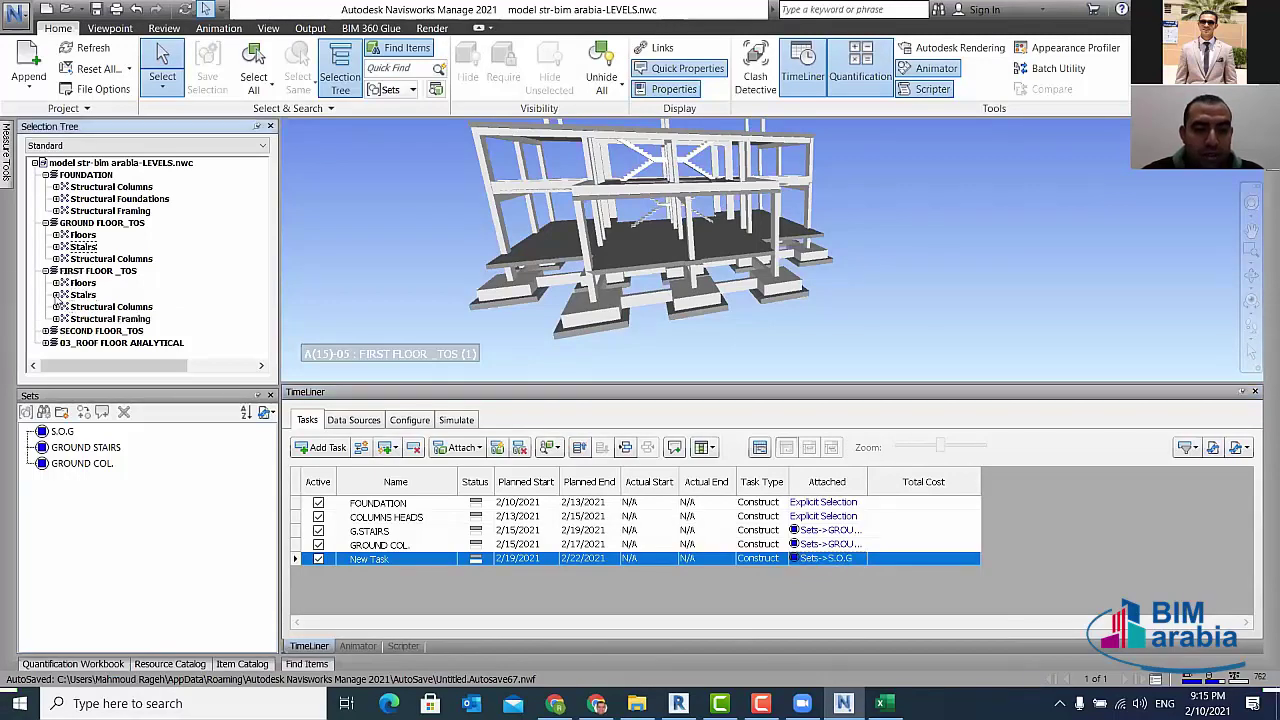
click(84, 284)
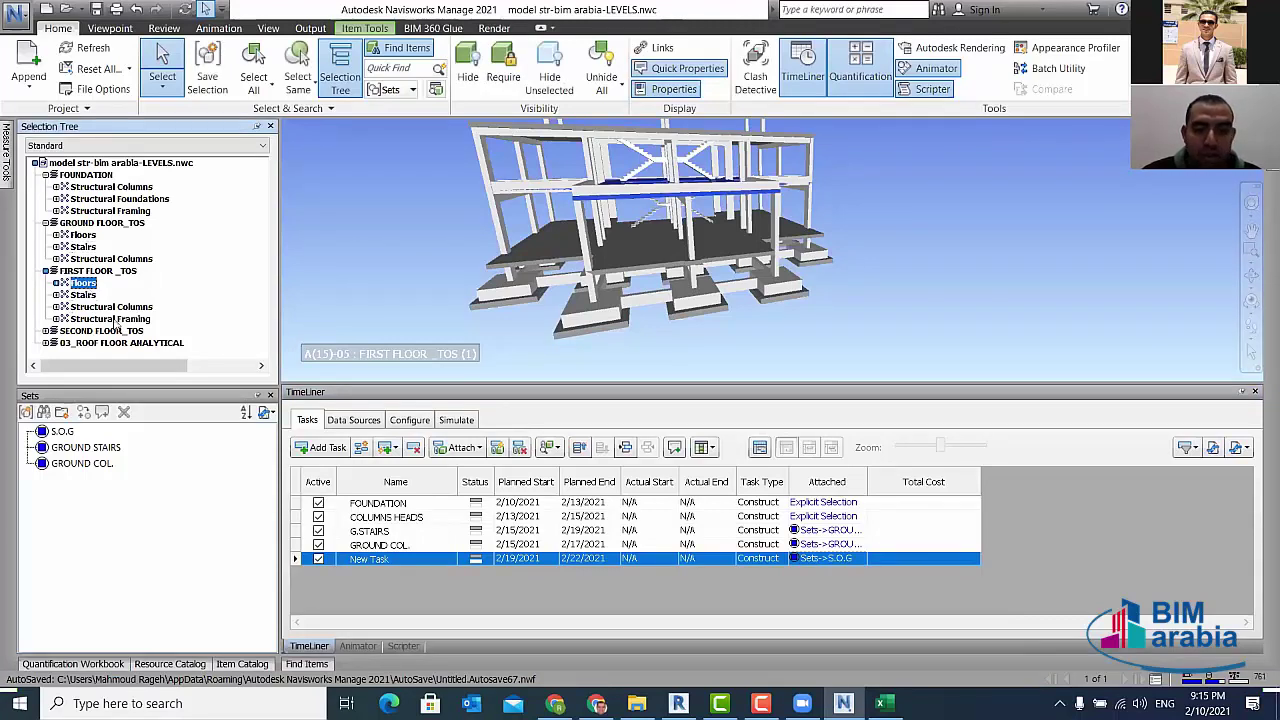
ctrl+click(110, 319)
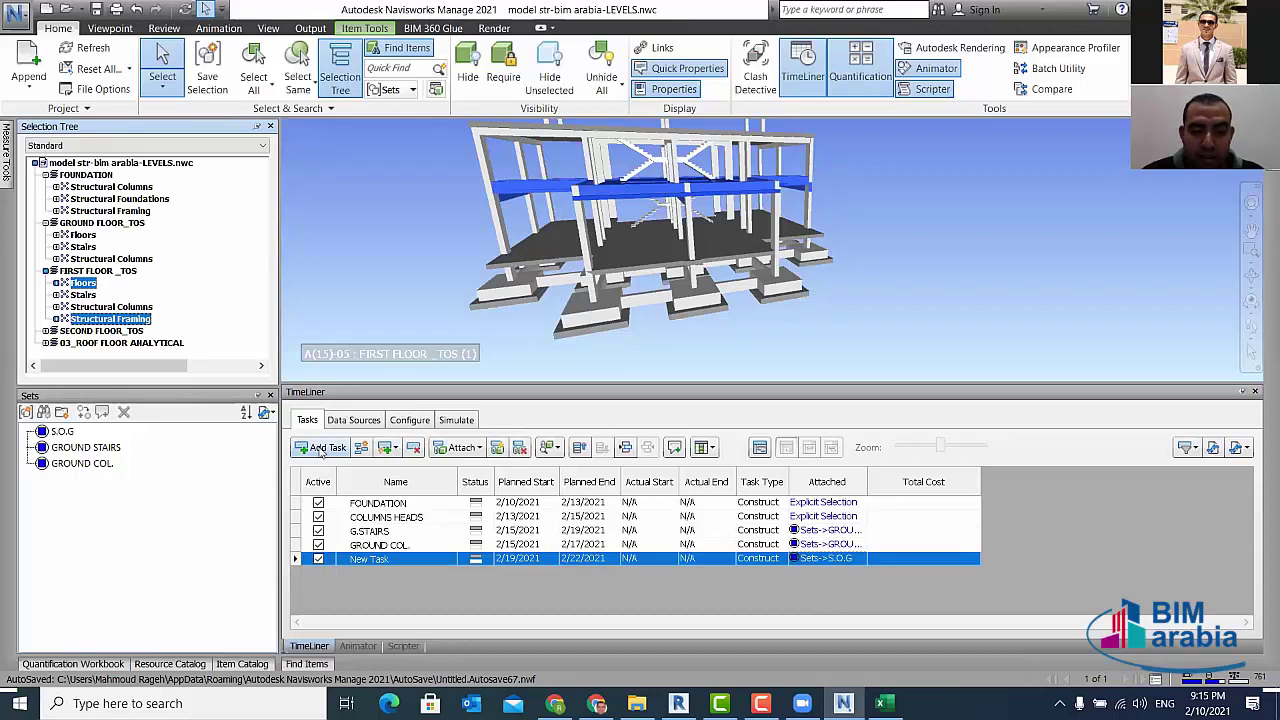
click(322, 447)
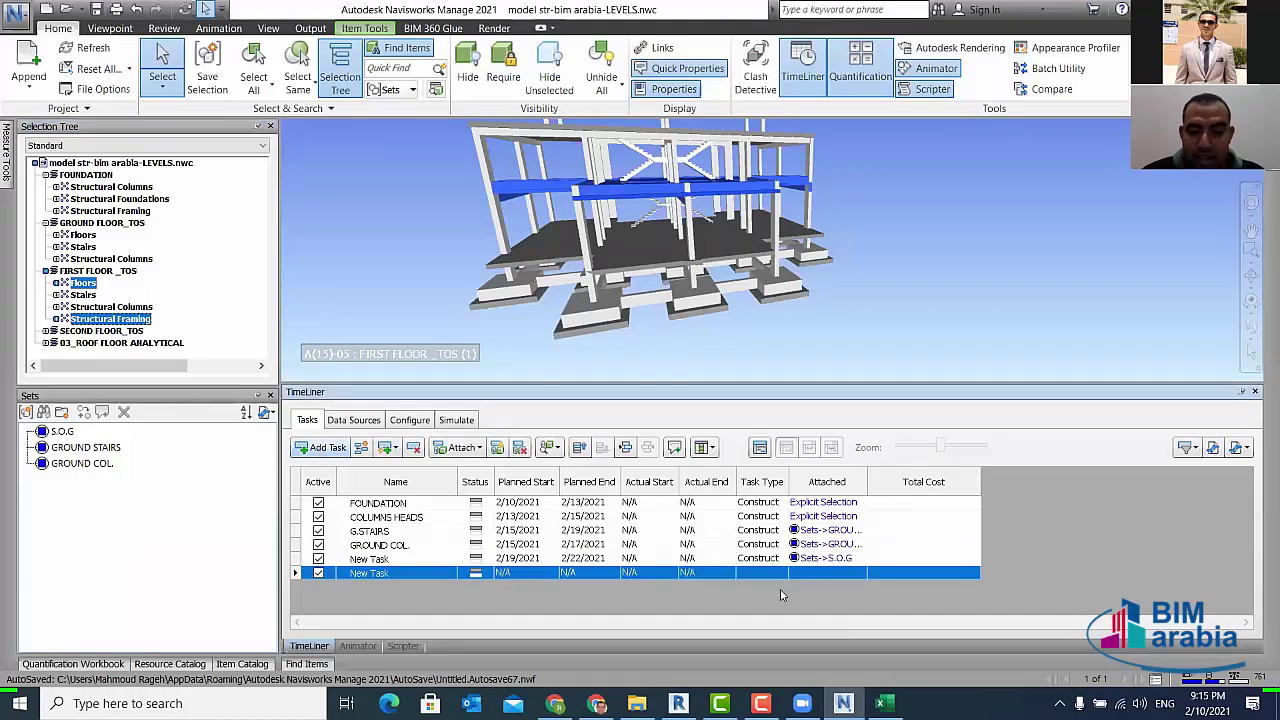
right_click(846, 576)
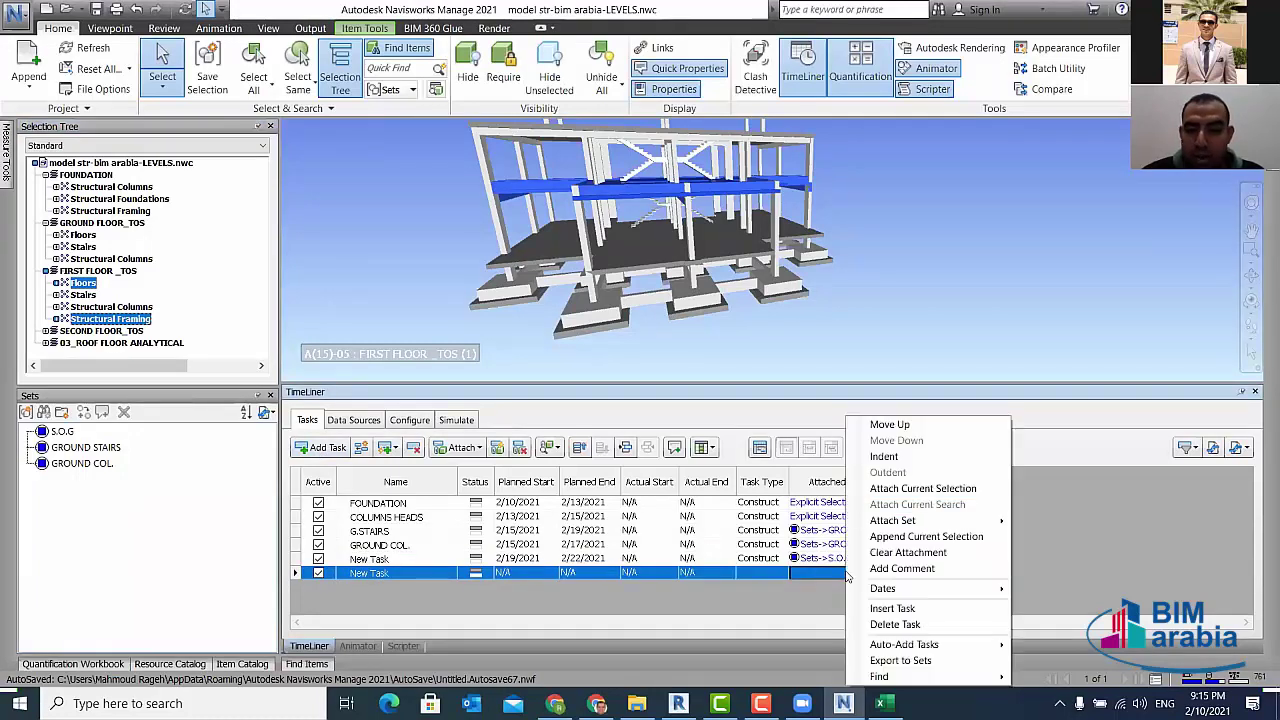
click(928, 487)
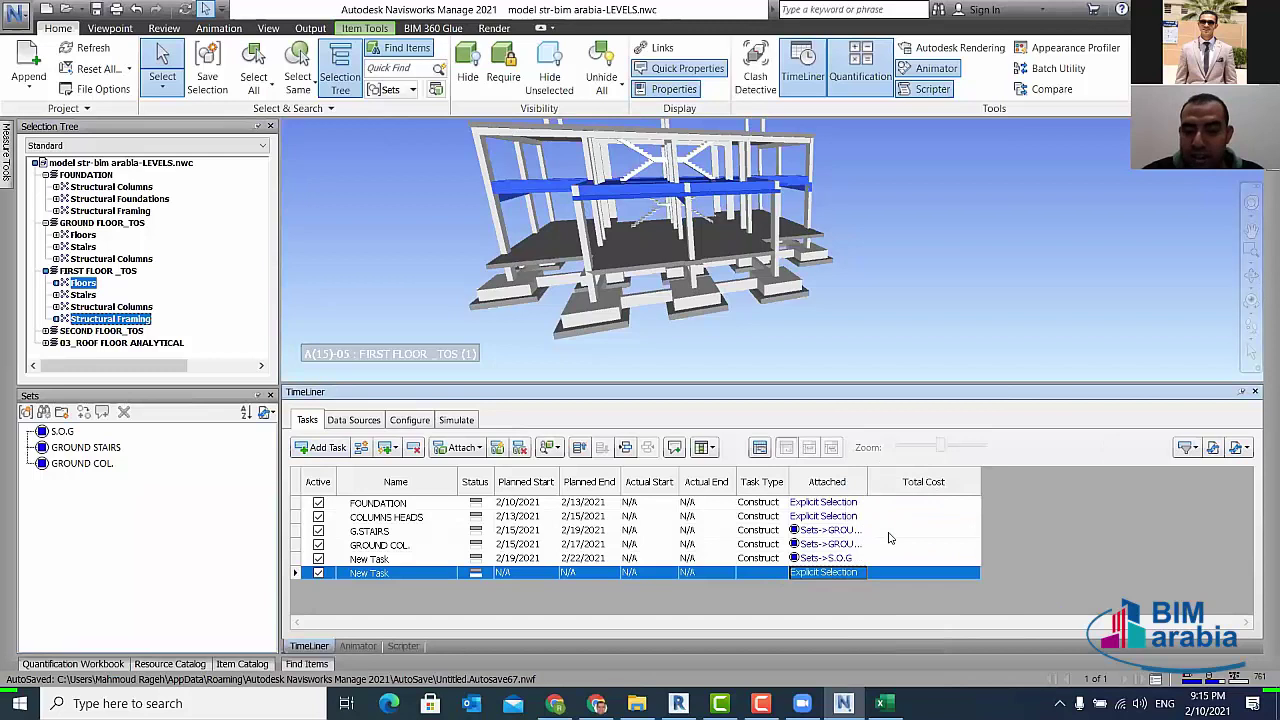
- Make the task a Construct task planned from 2/23/2021 to 2/26/2021
click(780, 576)
click(781, 574)
click(760, 600)
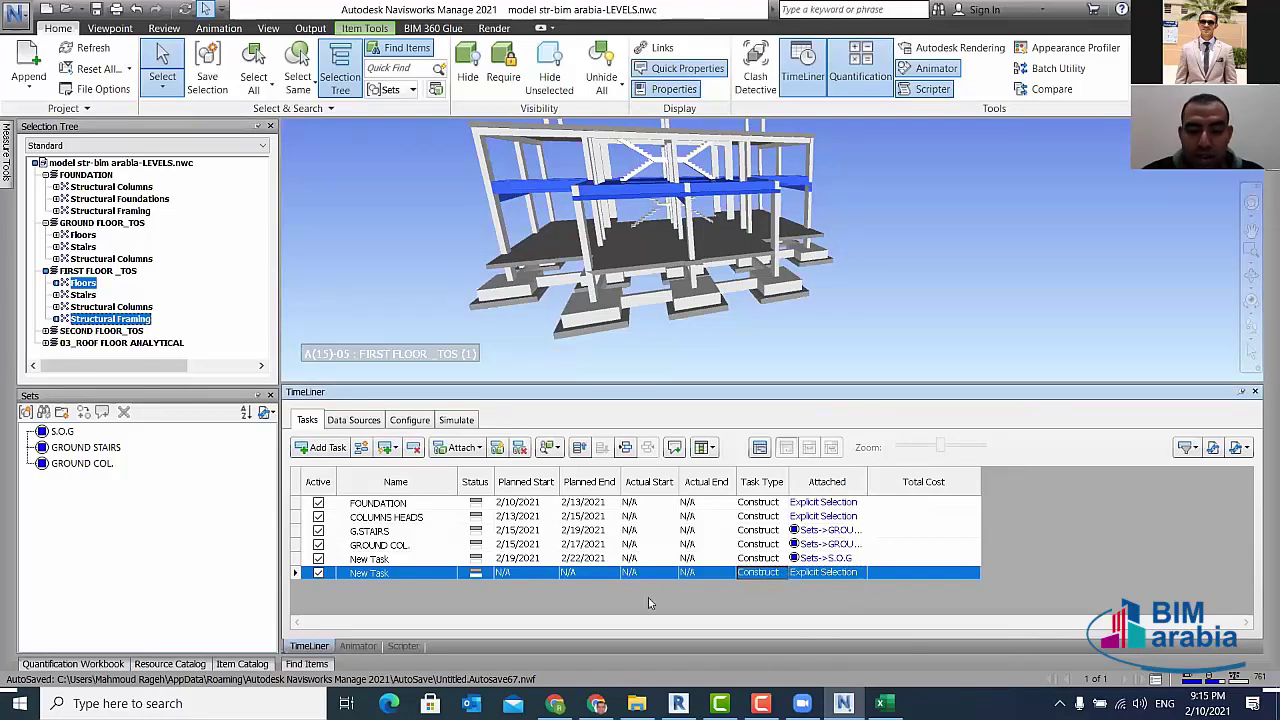
click(522, 578)
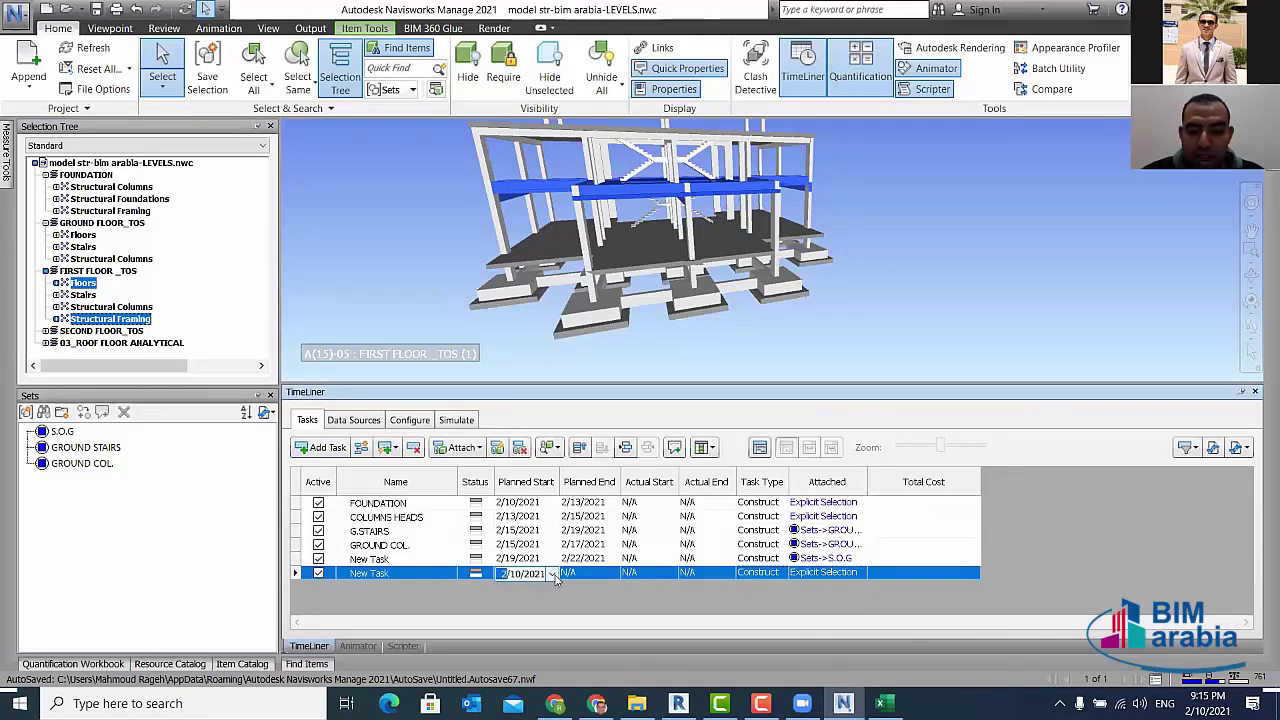
click(553, 576)
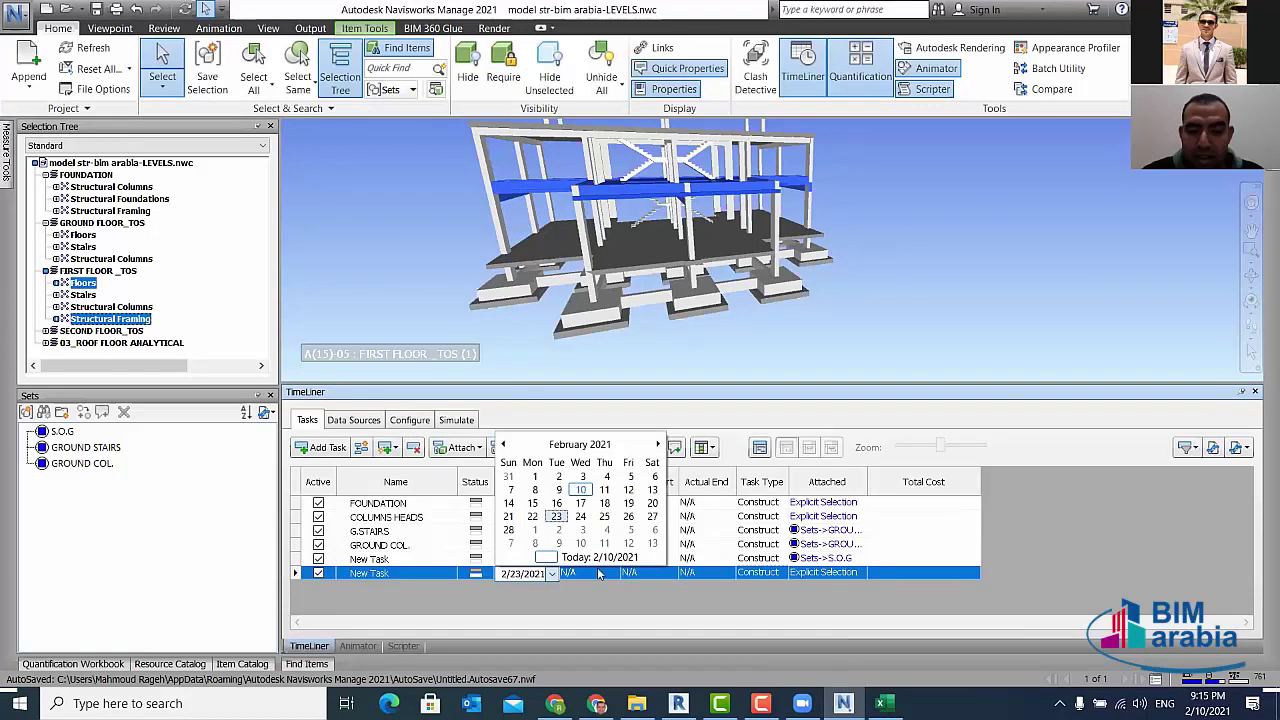
click(556, 516)
click(604, 578)
click(621, 580)
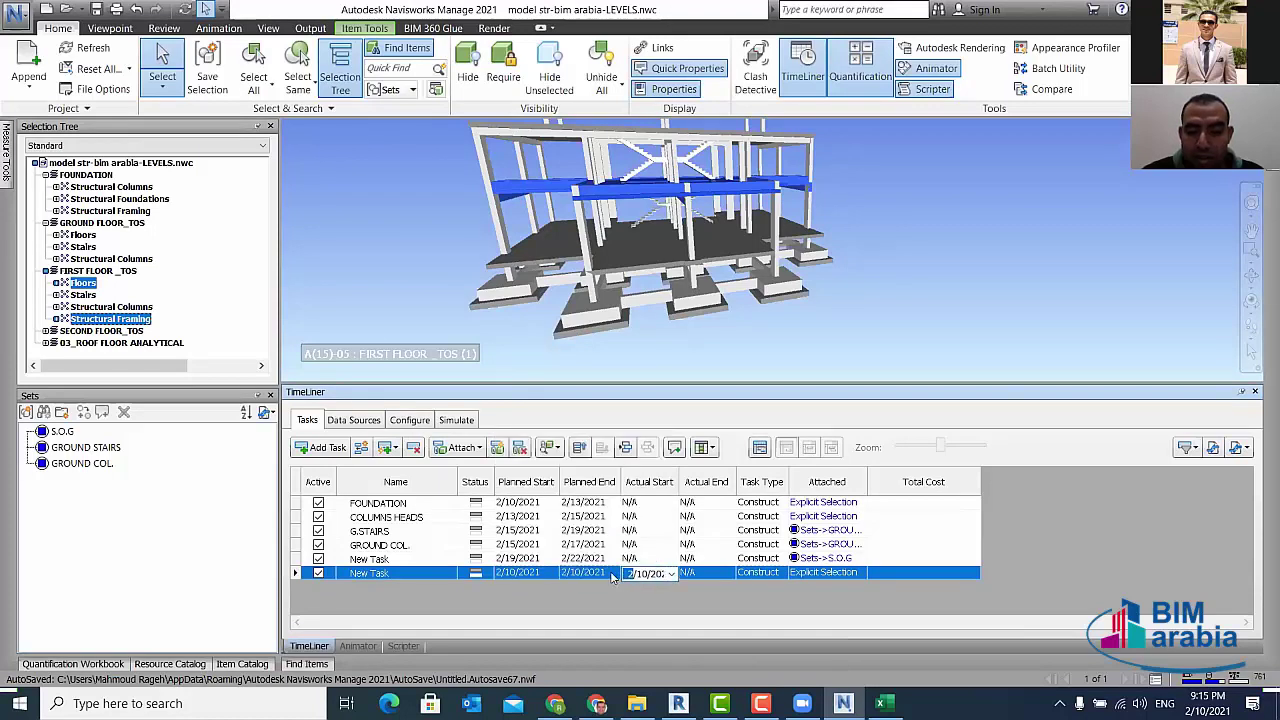
click(613, 578)
click(615, 576)
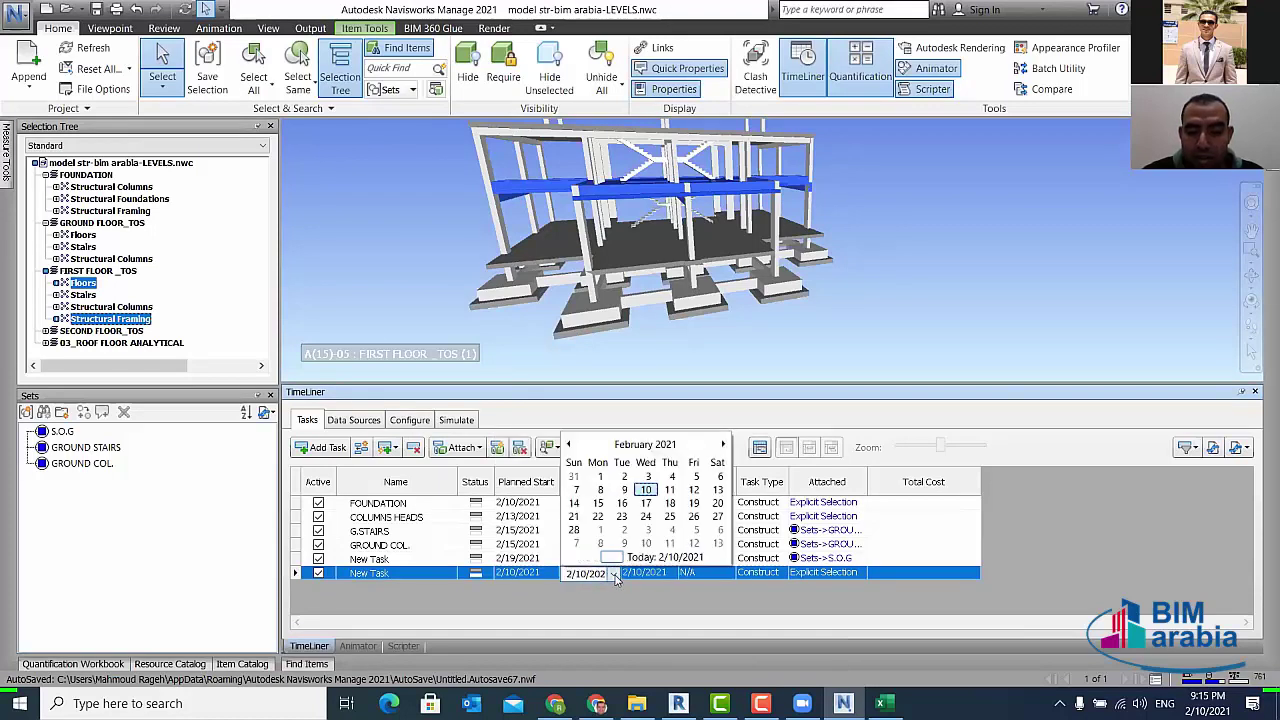
click(693, 517)
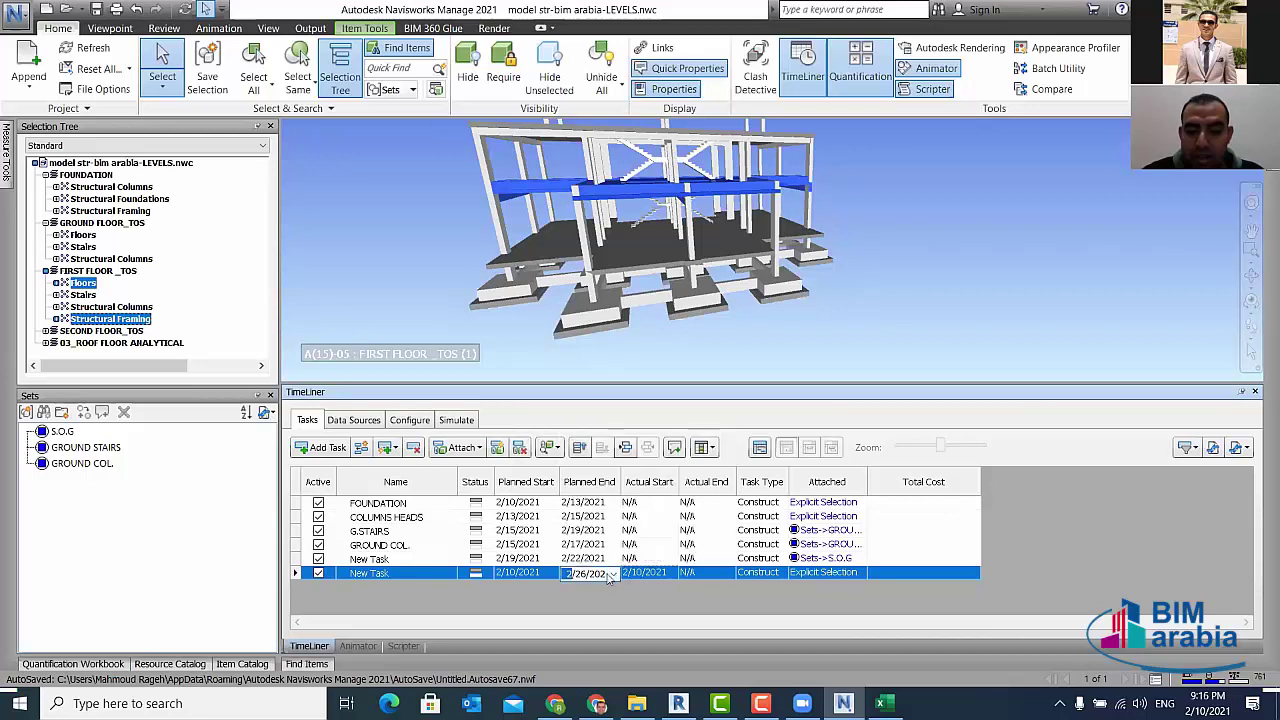
click(651, 574)
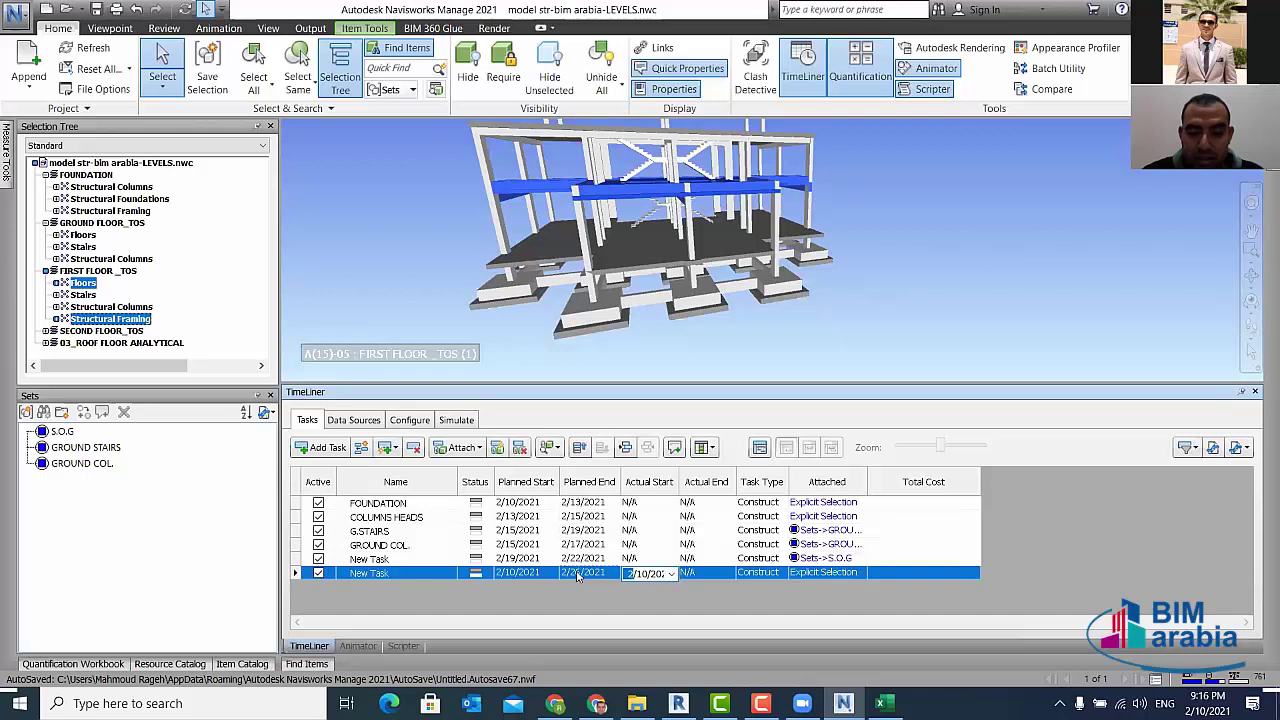
- Confirm the 2/23 planned start and set actual dates 2/23/2021 to 2/26/2021
click(545, 577)
click(552, 574)
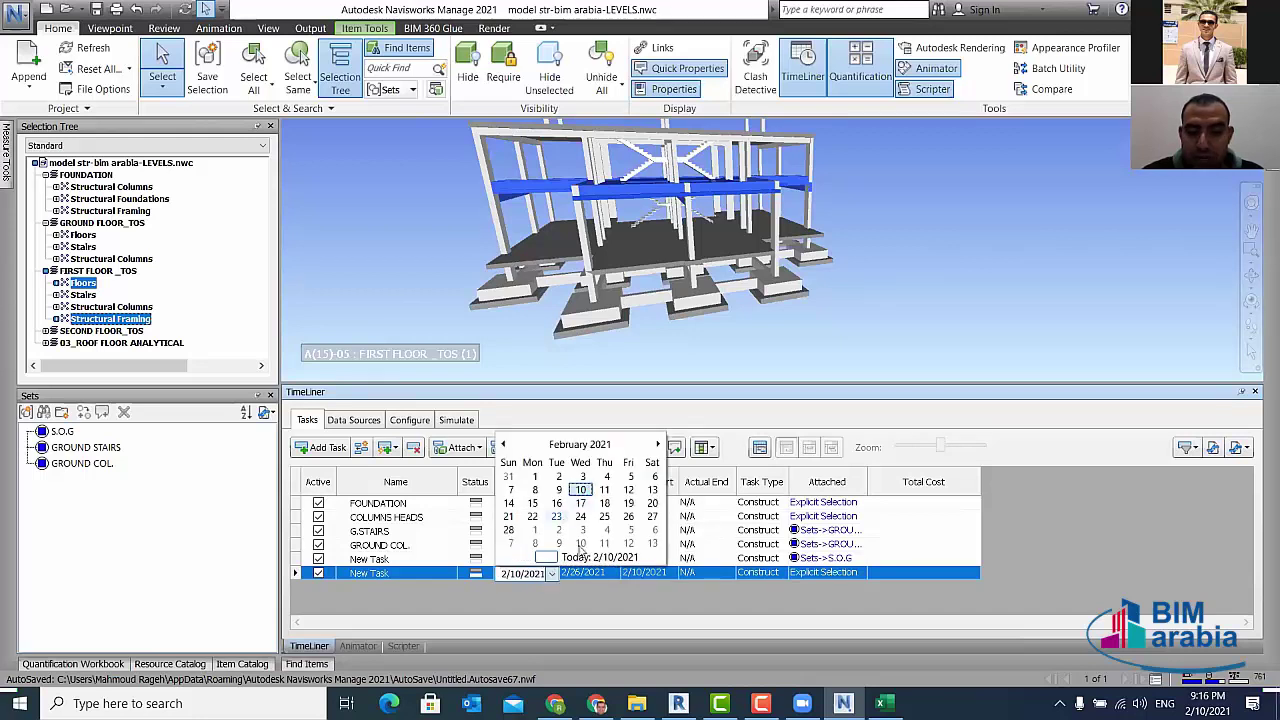
click(556, 516)
click(648, 574)
click(671, 574)
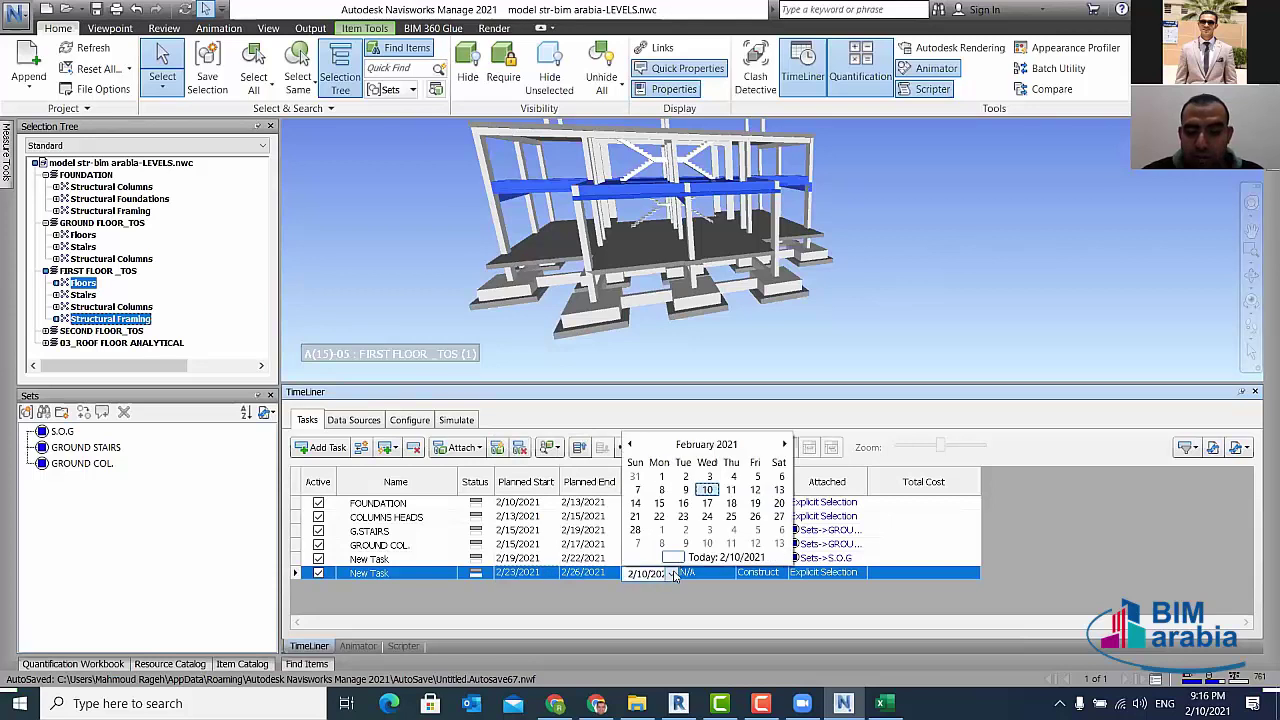
click(683, 516)
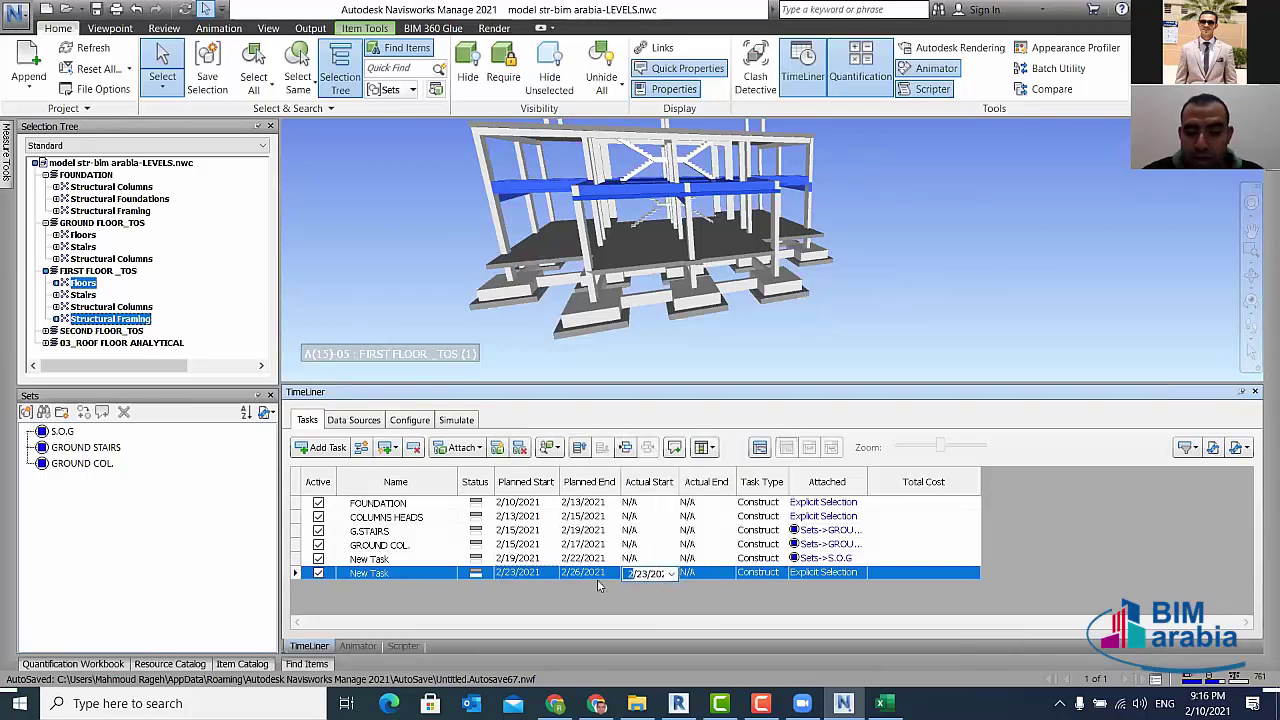
click(725, 578)
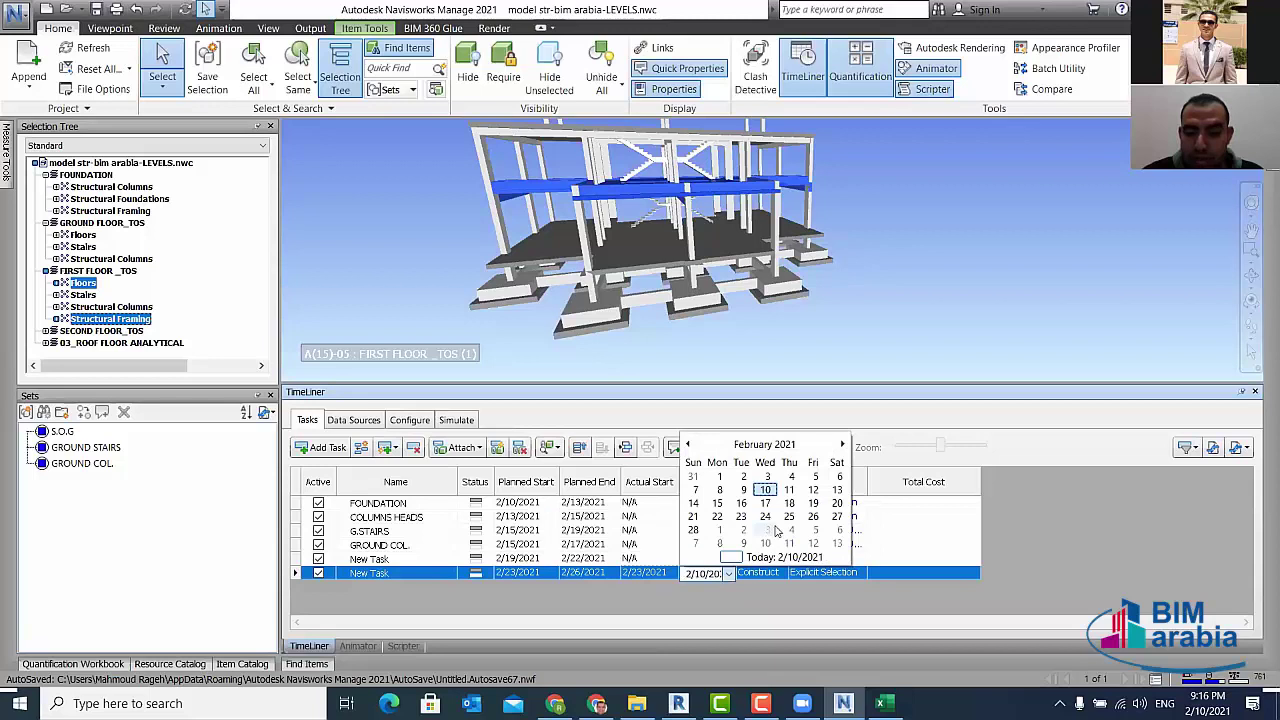
click(812, 516)
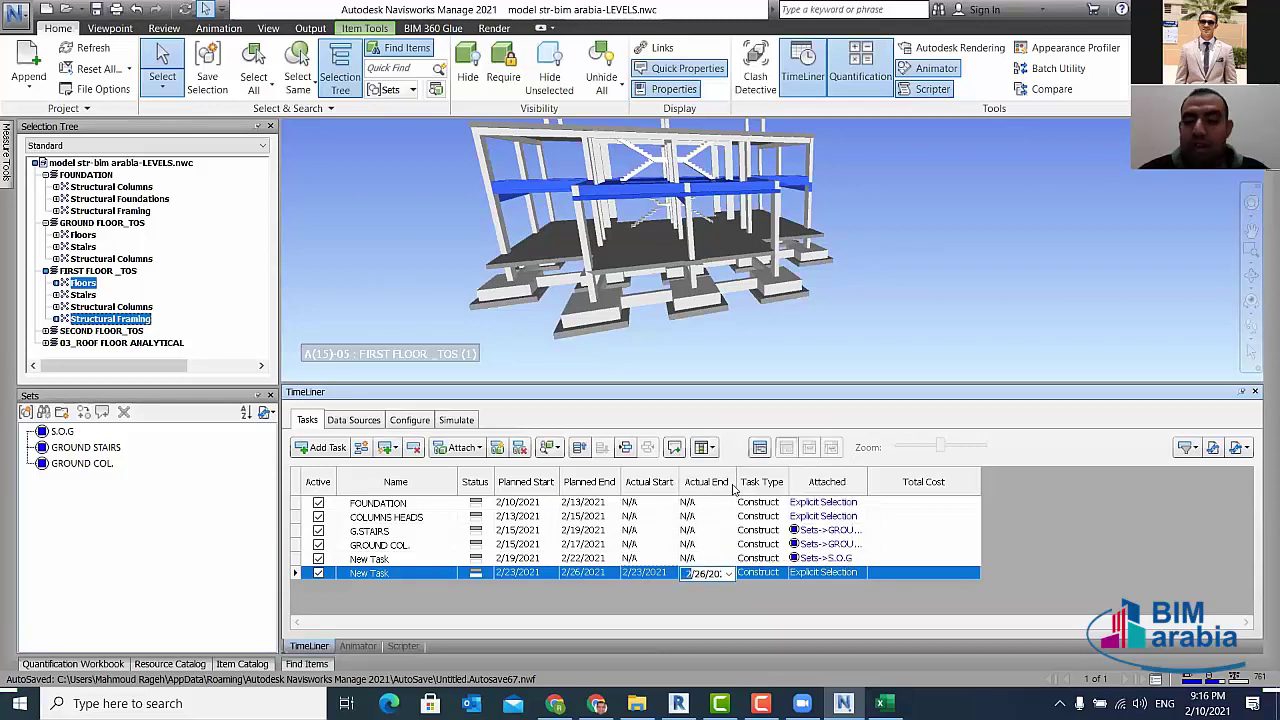
- Play the schedule in the Simulate tab, then stop it back at 2/10/2021
click(455, 421)
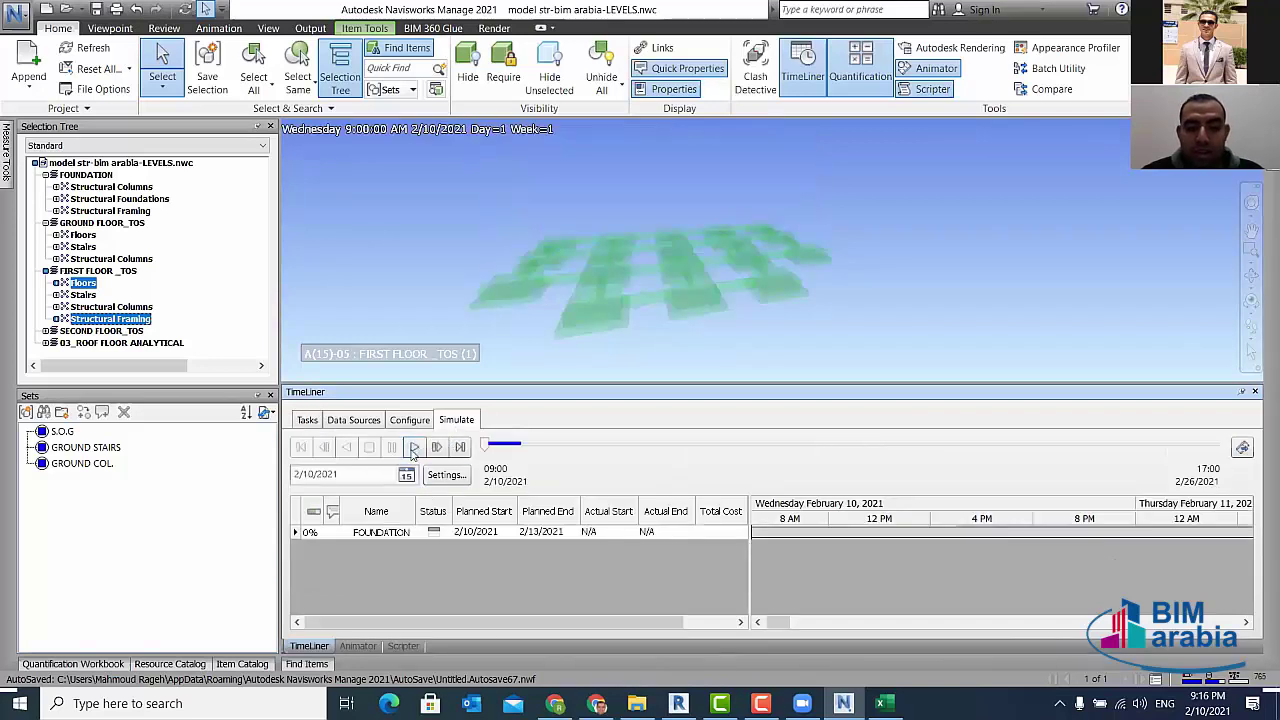
click(414, 447)
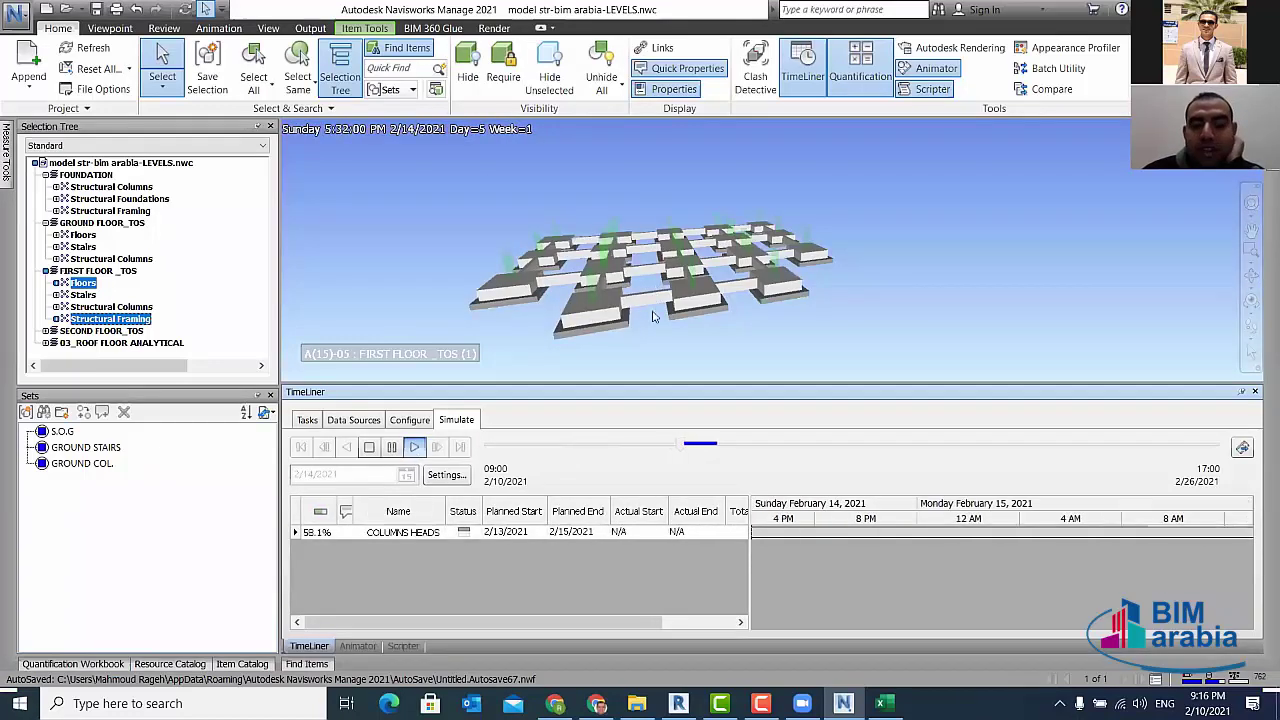
click(369, 448)
- Set the viewport background to Plain black, clear the selection, and show the Tasks list
right_click(968, 245)
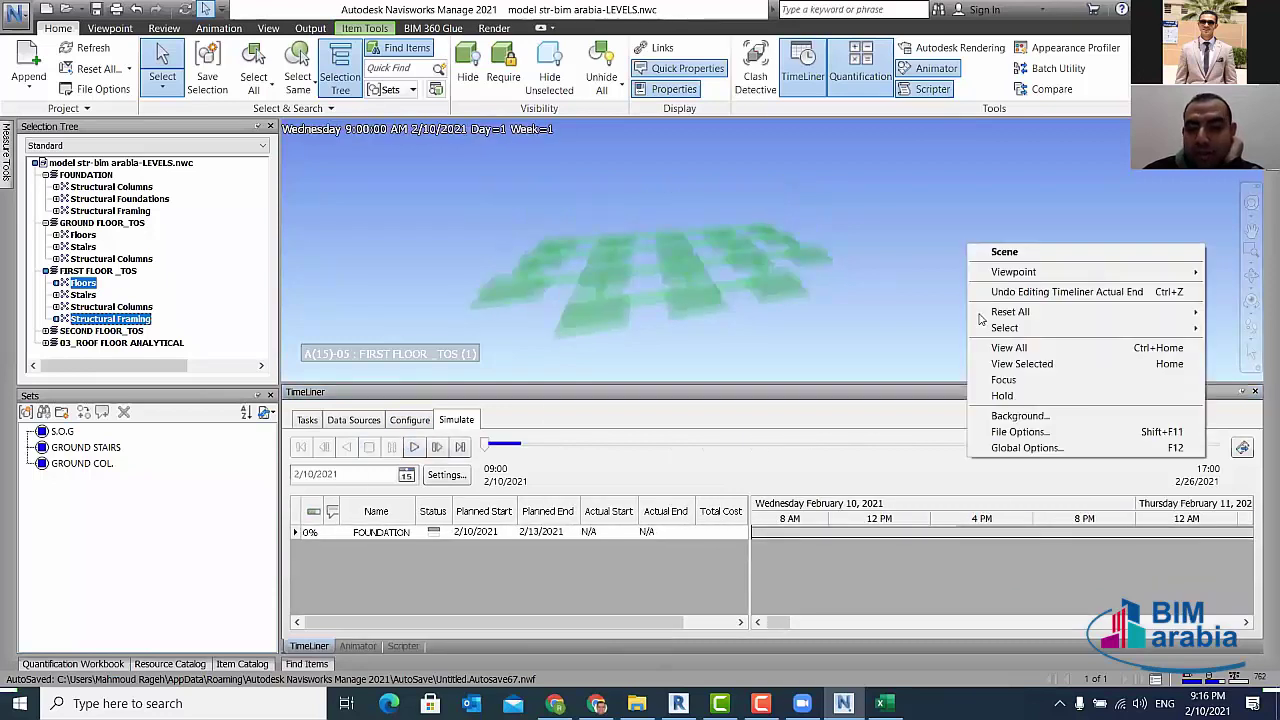
click(1020, 415)
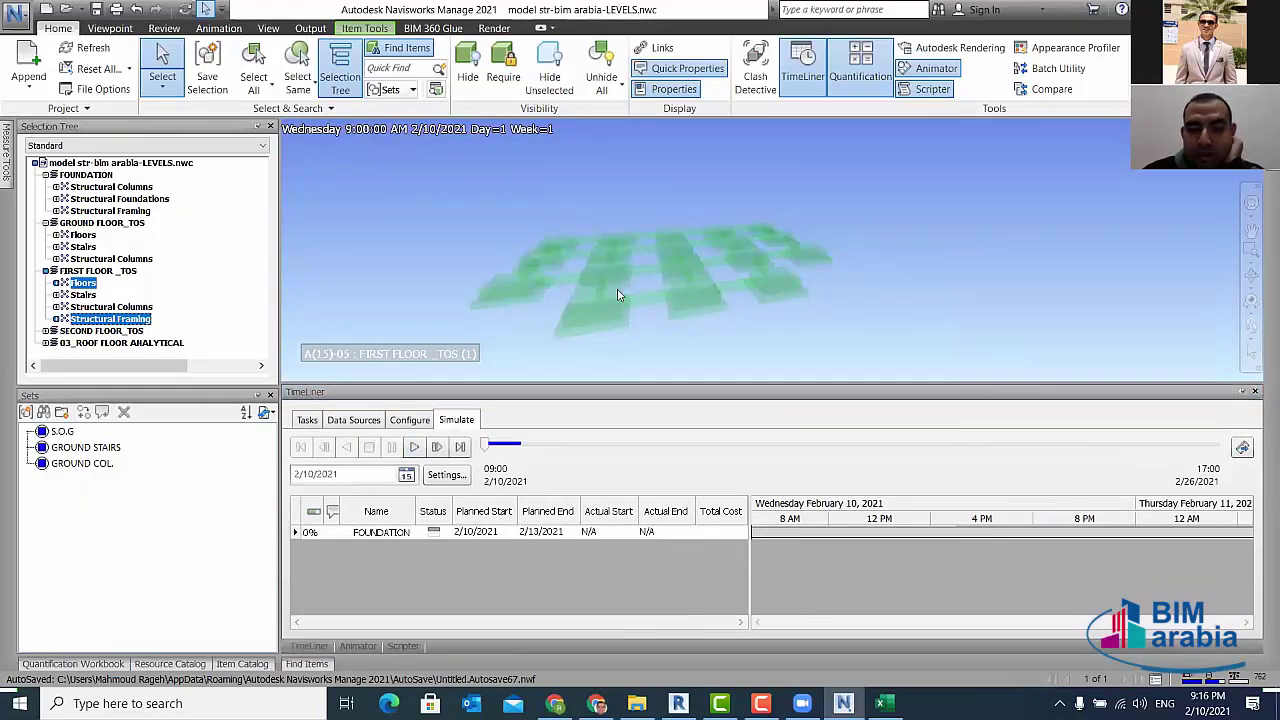
click(650, 291)
key(Up)
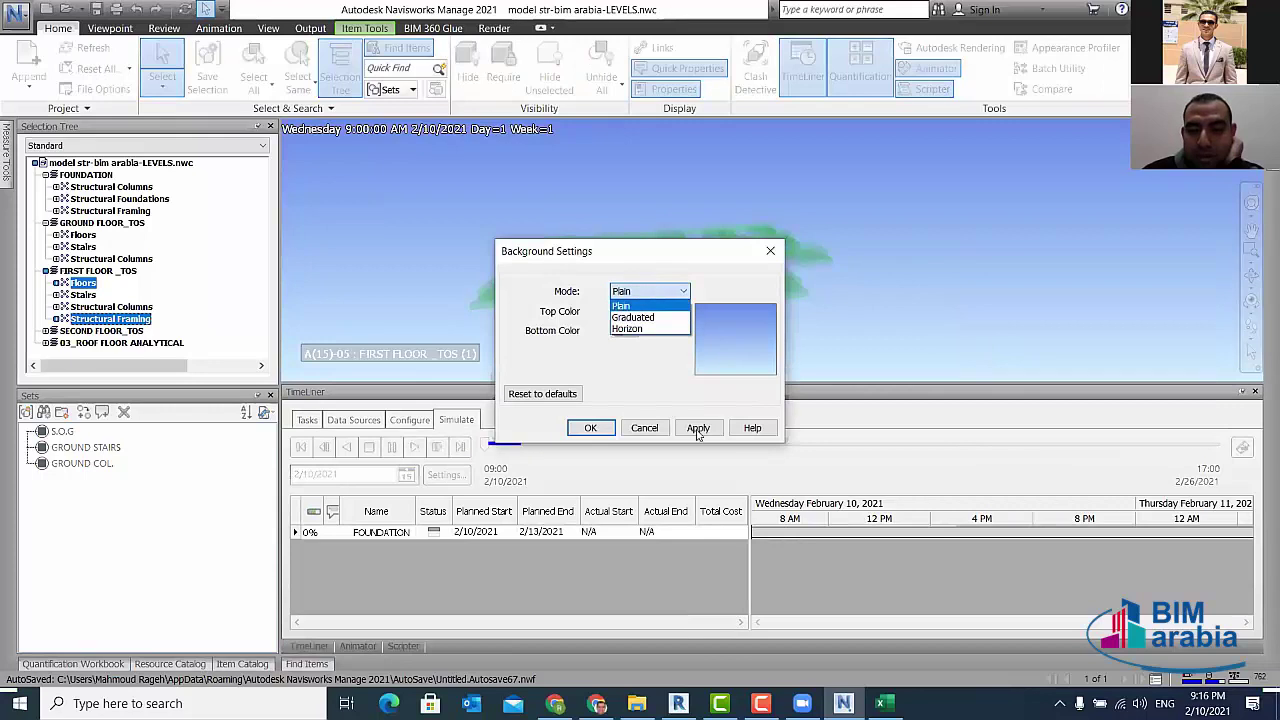
click(697, 428)
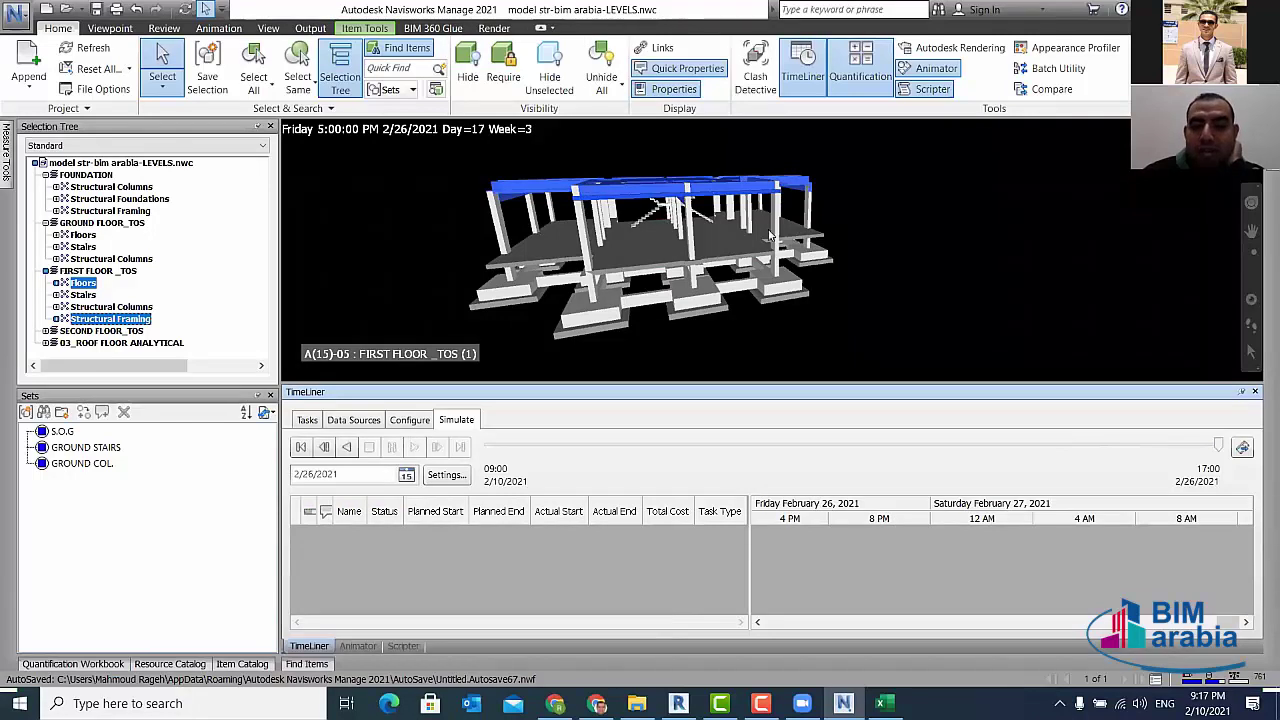
click(956, 281)
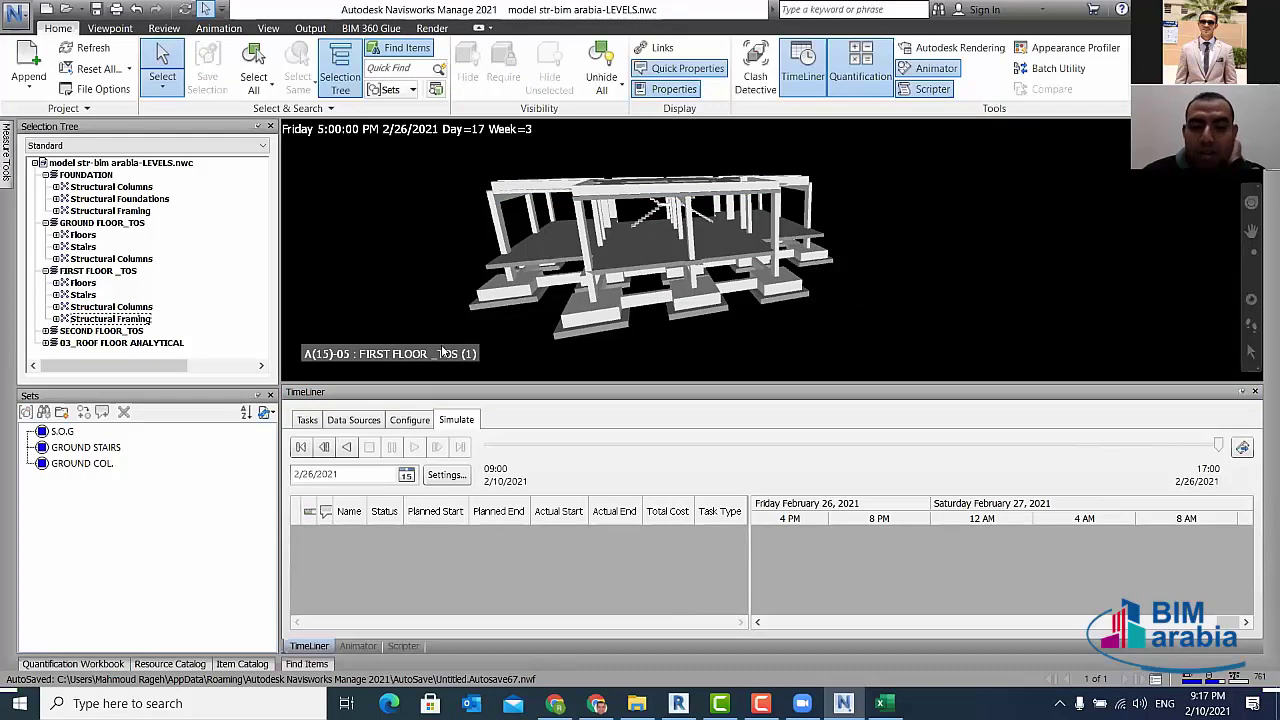
click(306, 421)
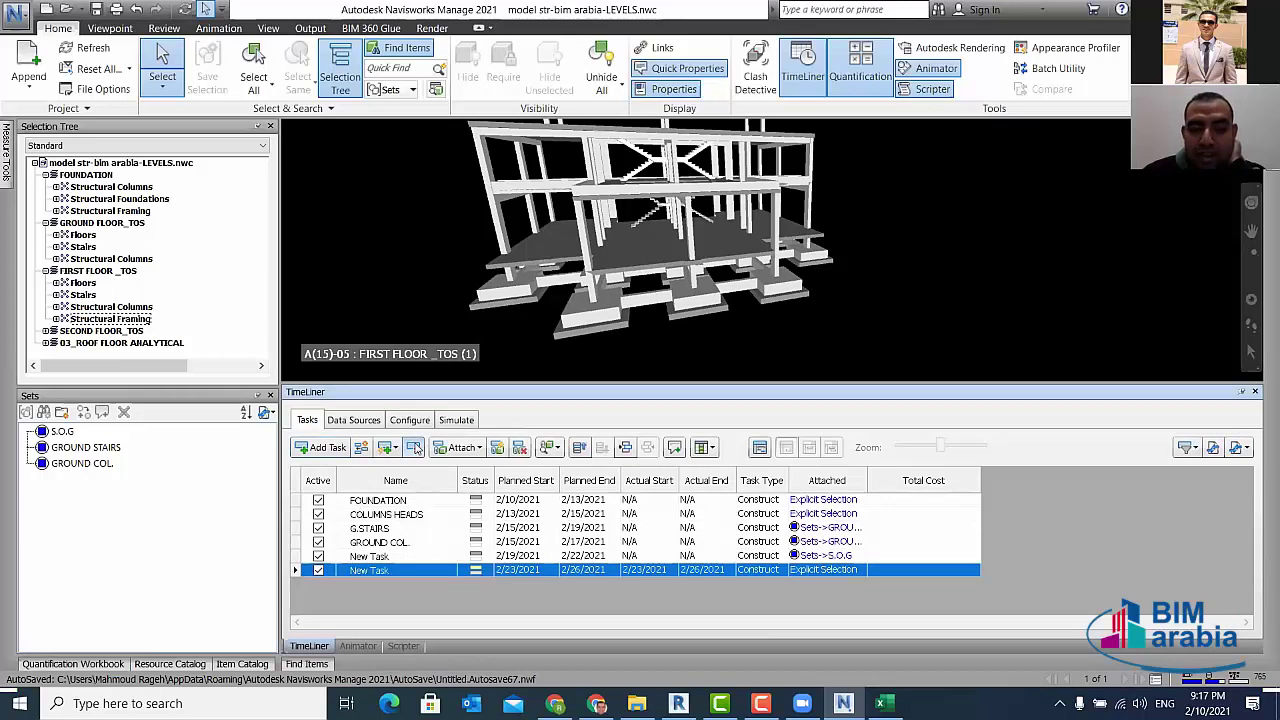
- Delete all existing tasks and auto-add one task for every topmost level
click(414, 448)
click(418, 500)
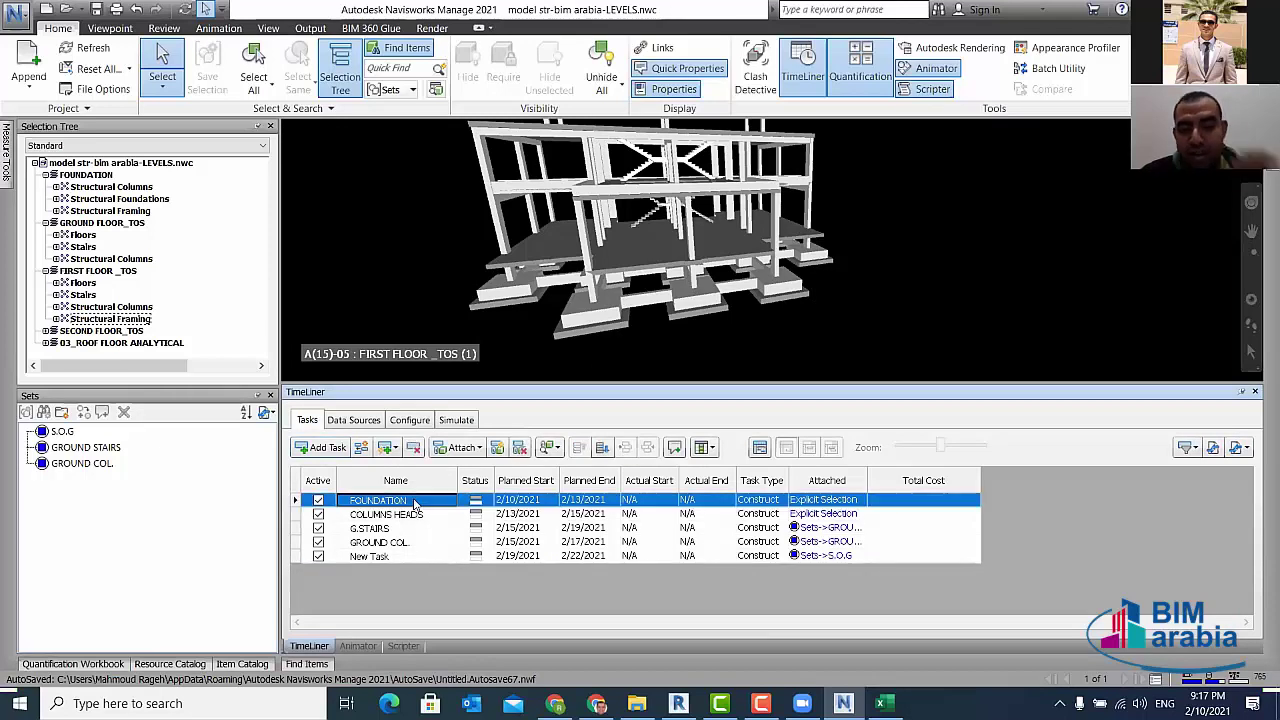
shift+click(400, 556)
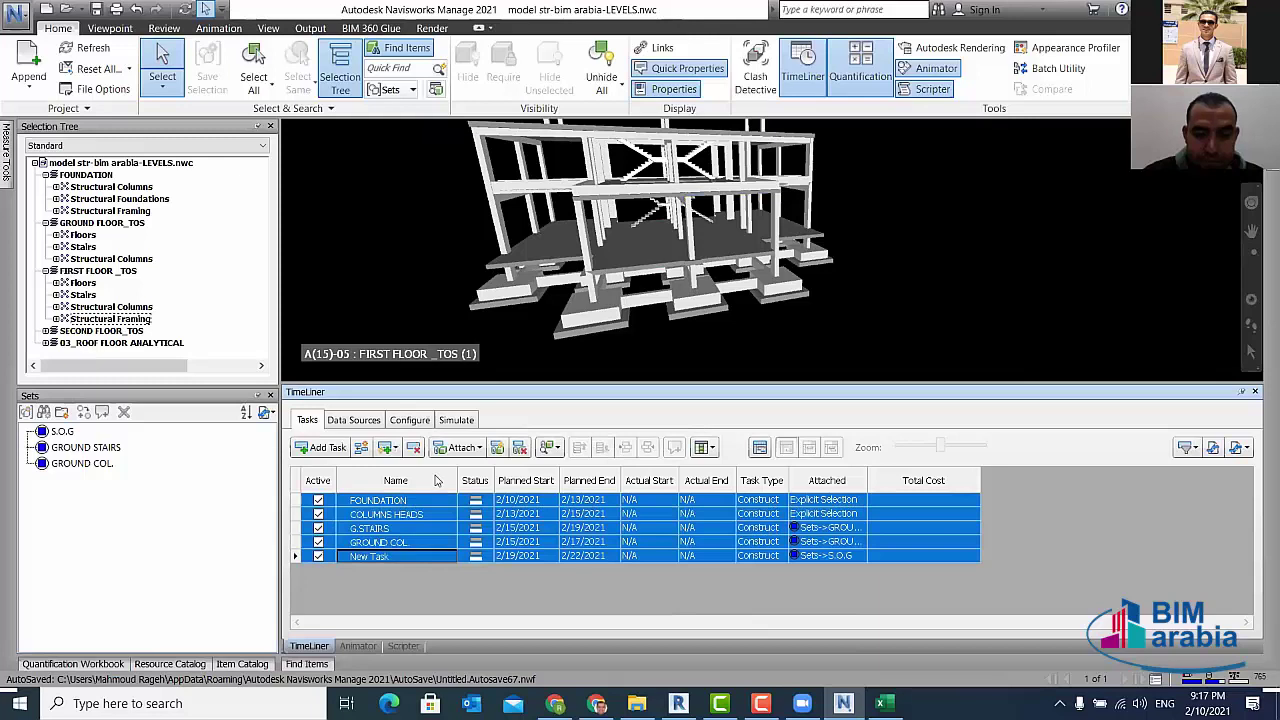
click(414, 448)
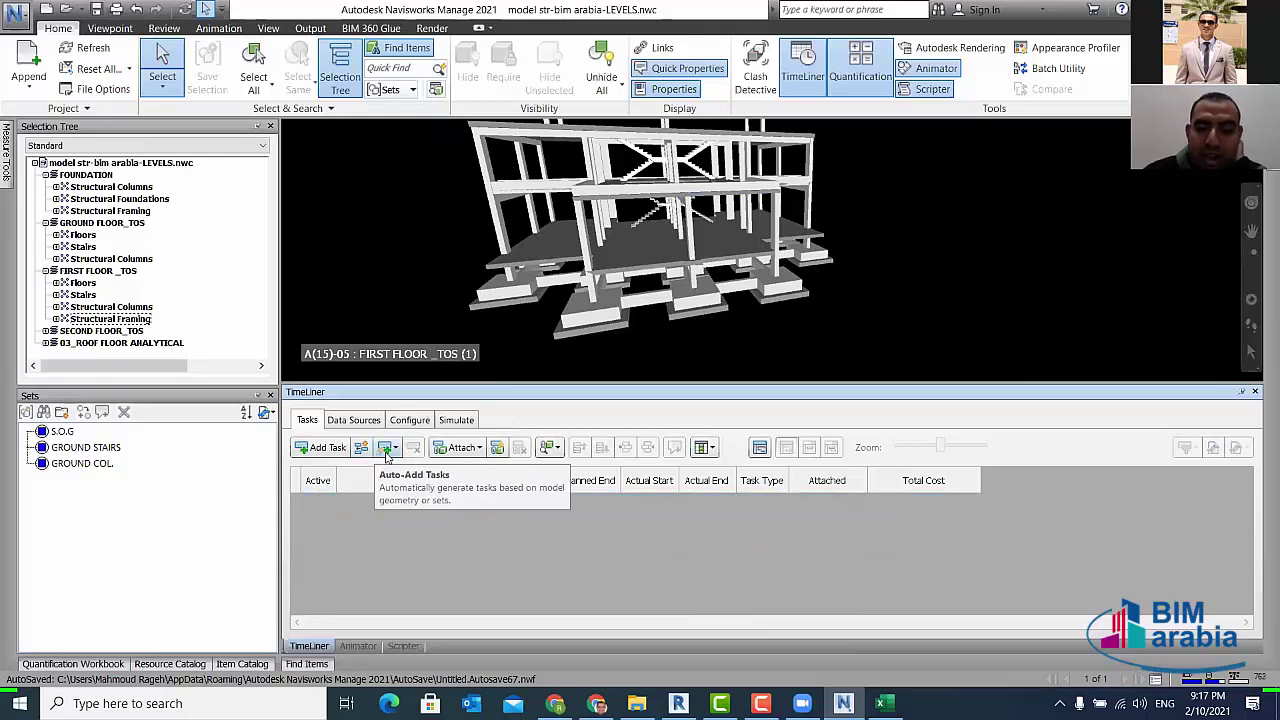
click(388, 451)
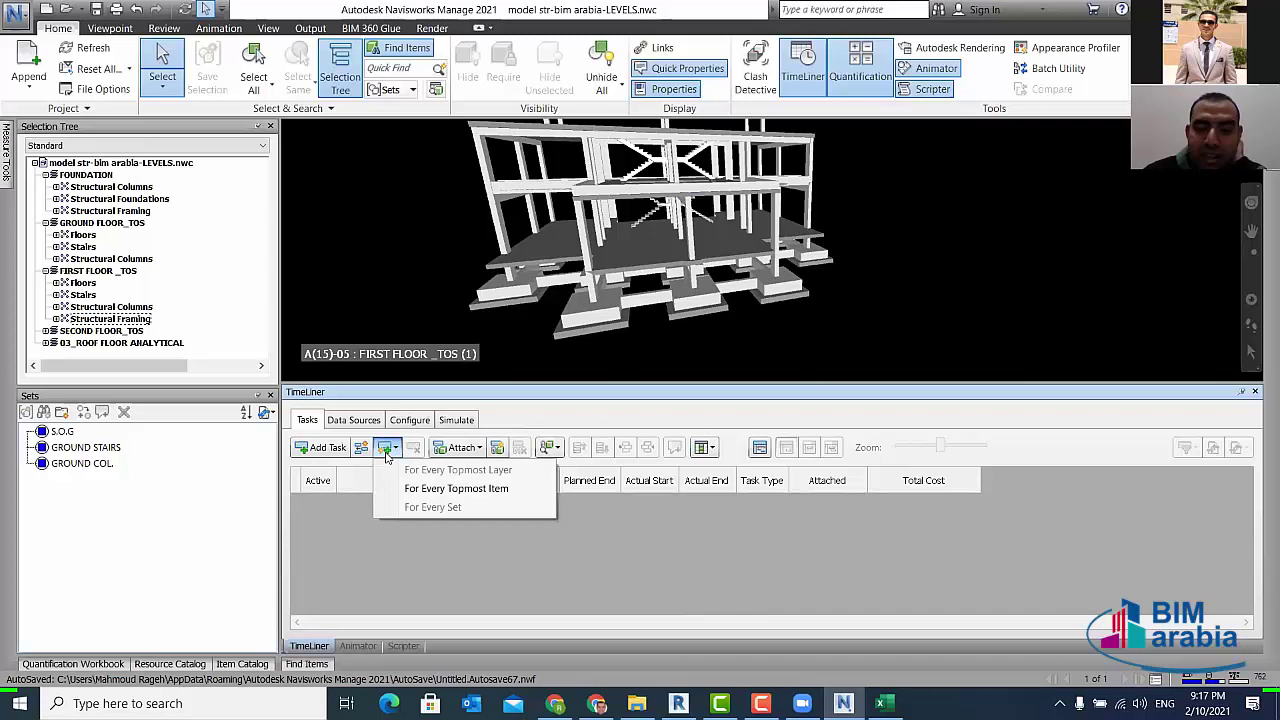
click(466, 494)
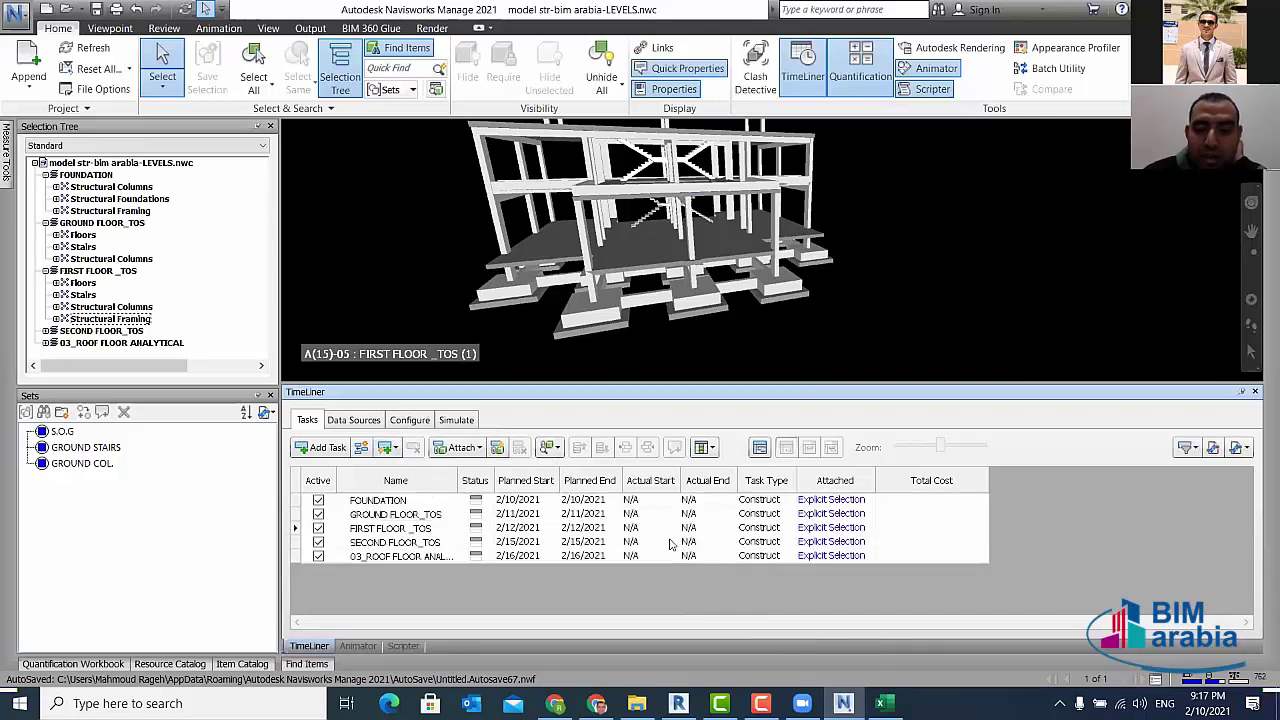
- Play the simulation through to 2/16/2021 and orbit the model
click(456, 420)
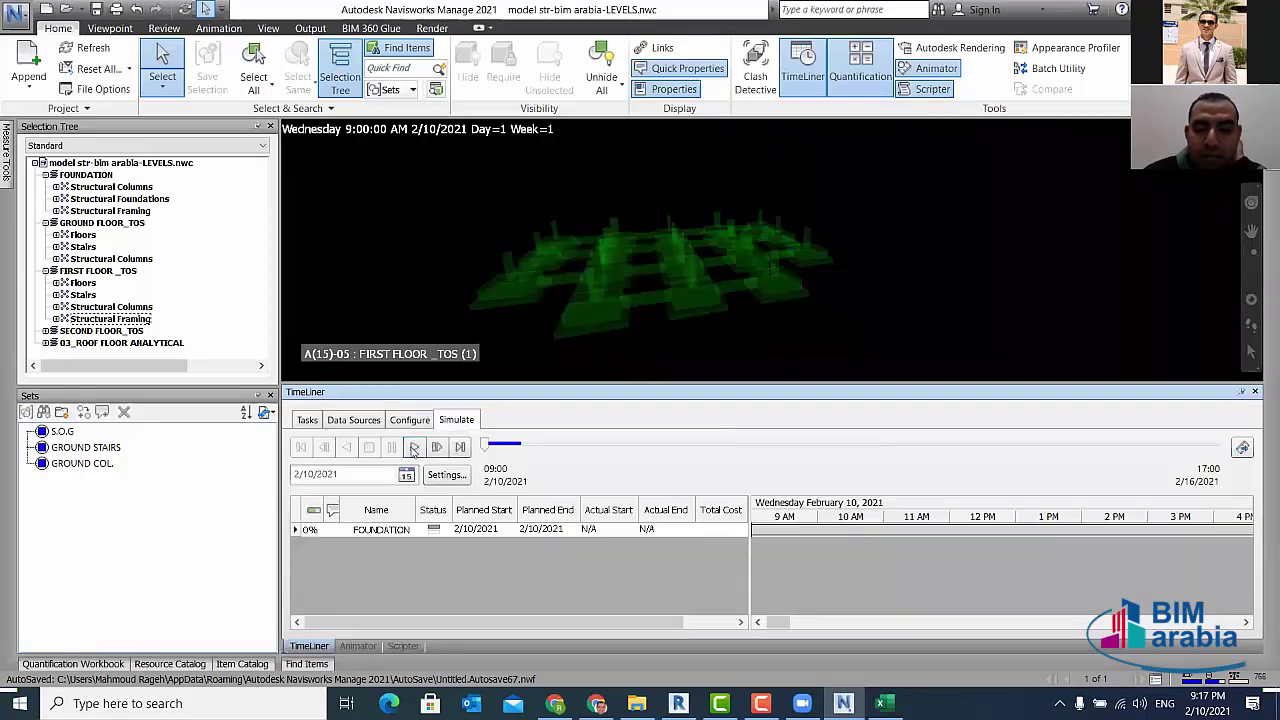
click(414, 448)
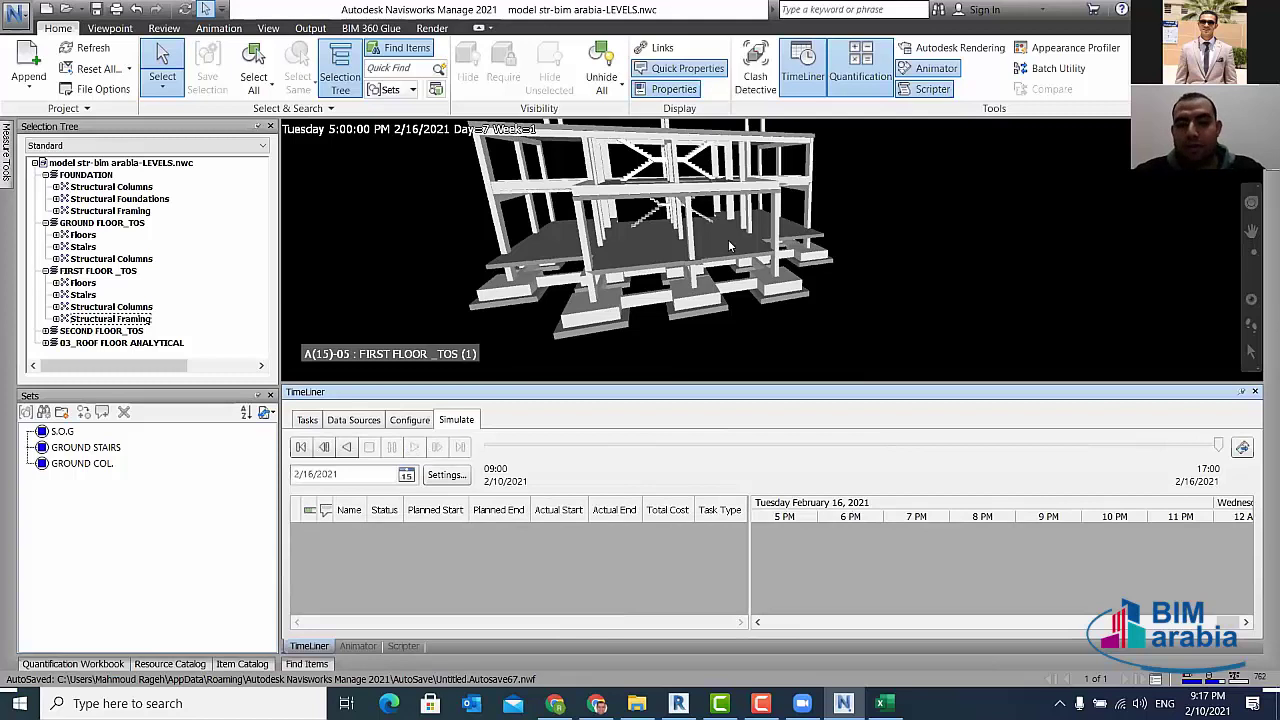
scroll(749, 252, down, 2)
scroll(749, 252, down, 1)
scroll(749, 252, down, 2)
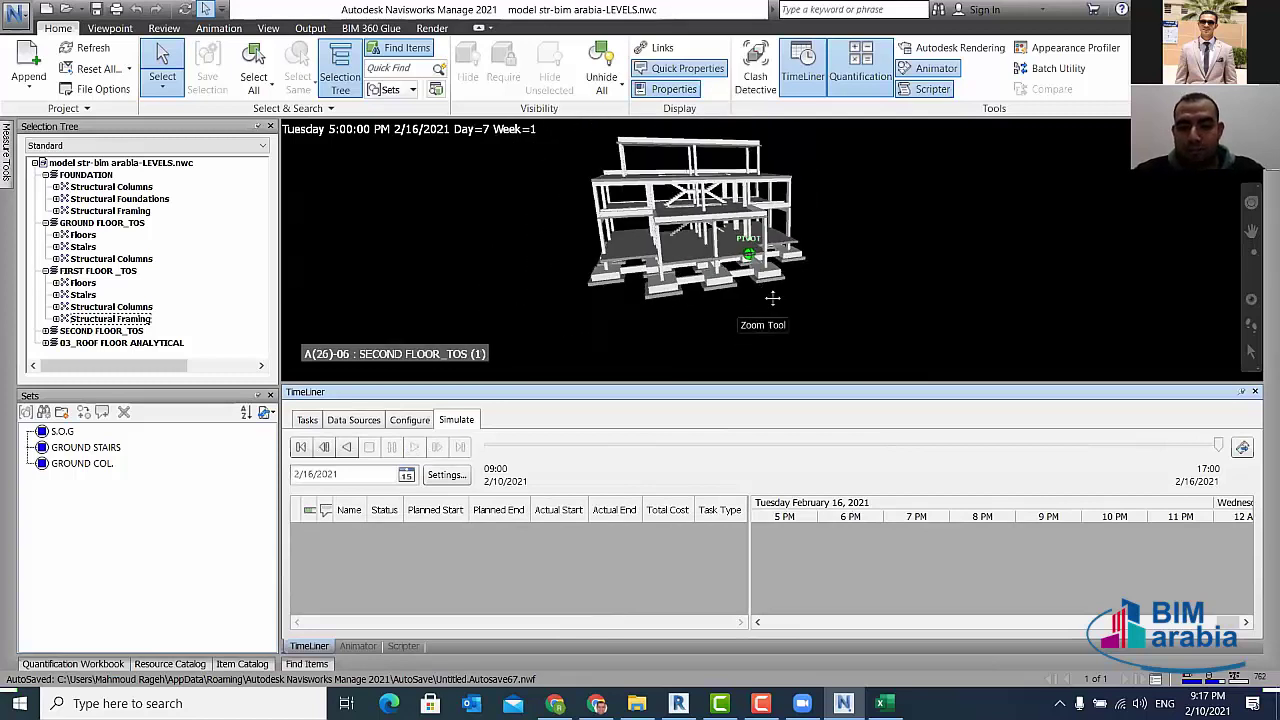
shift+middle_drag(772, 297, 638, 370)
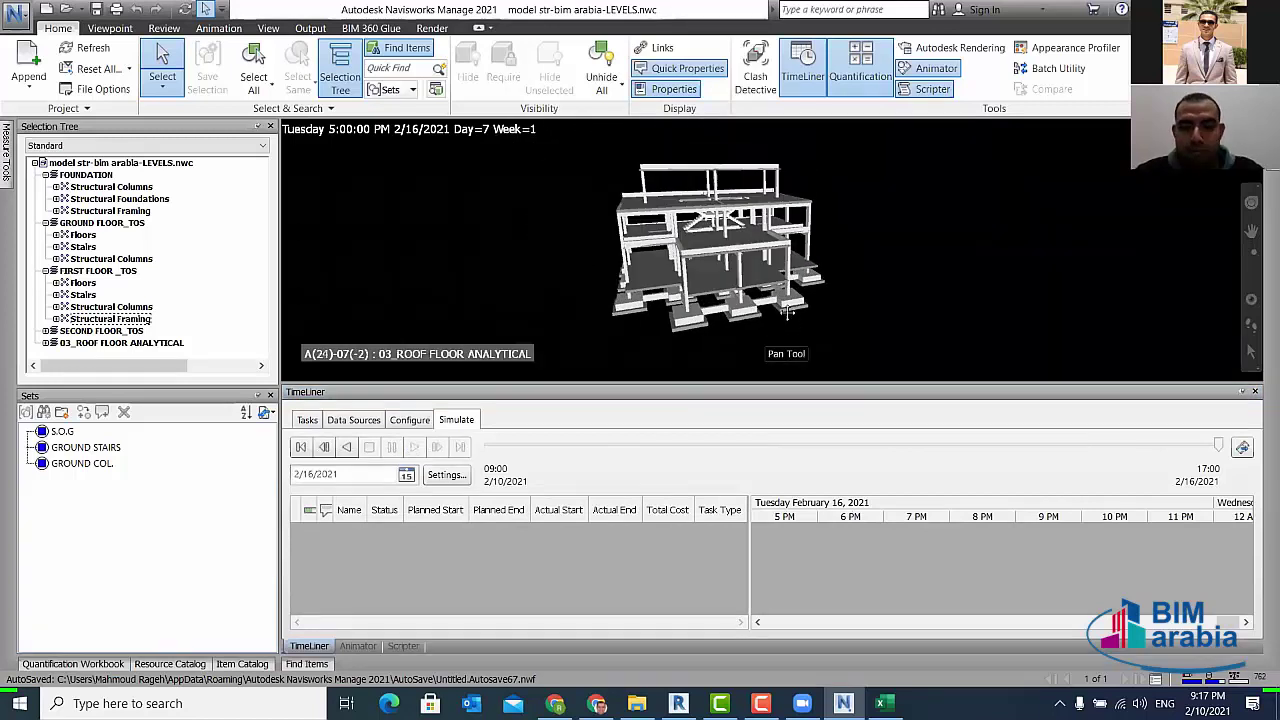
- Check Construct's start appearance stays Green (90% Transparent) and review Appearance Definitions unchanged
click(405, 420)
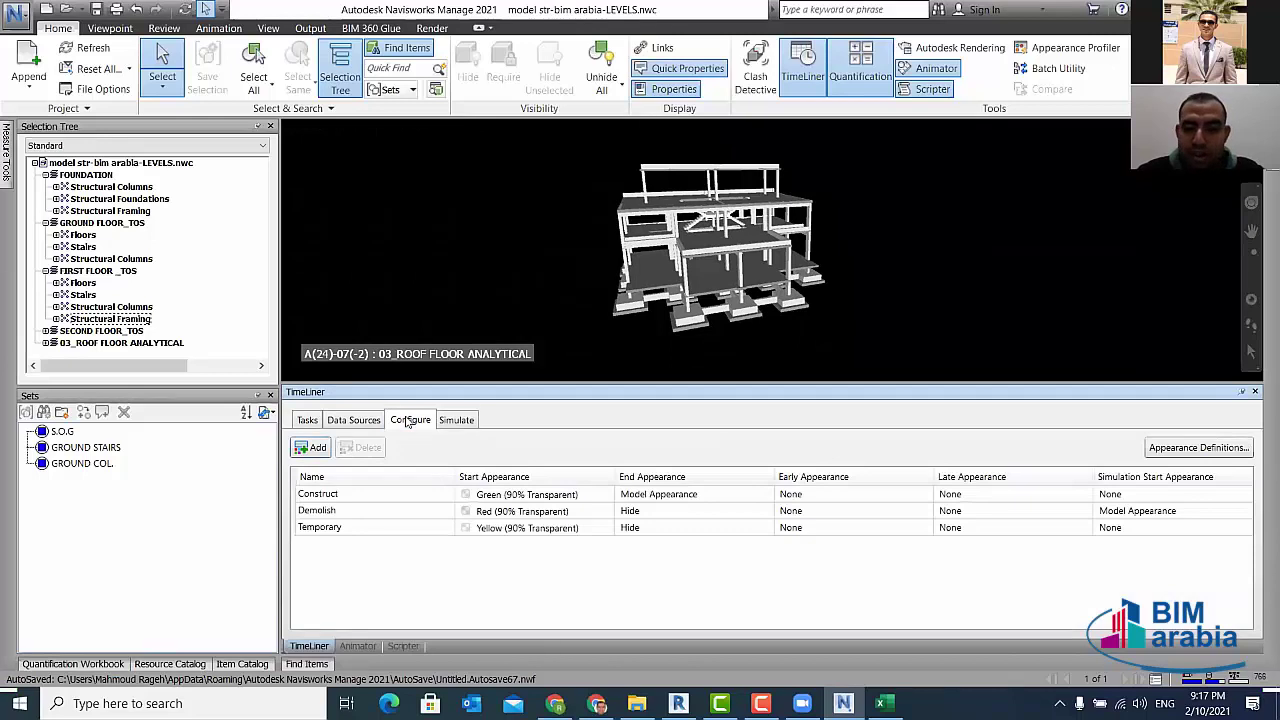
click(353, 494)
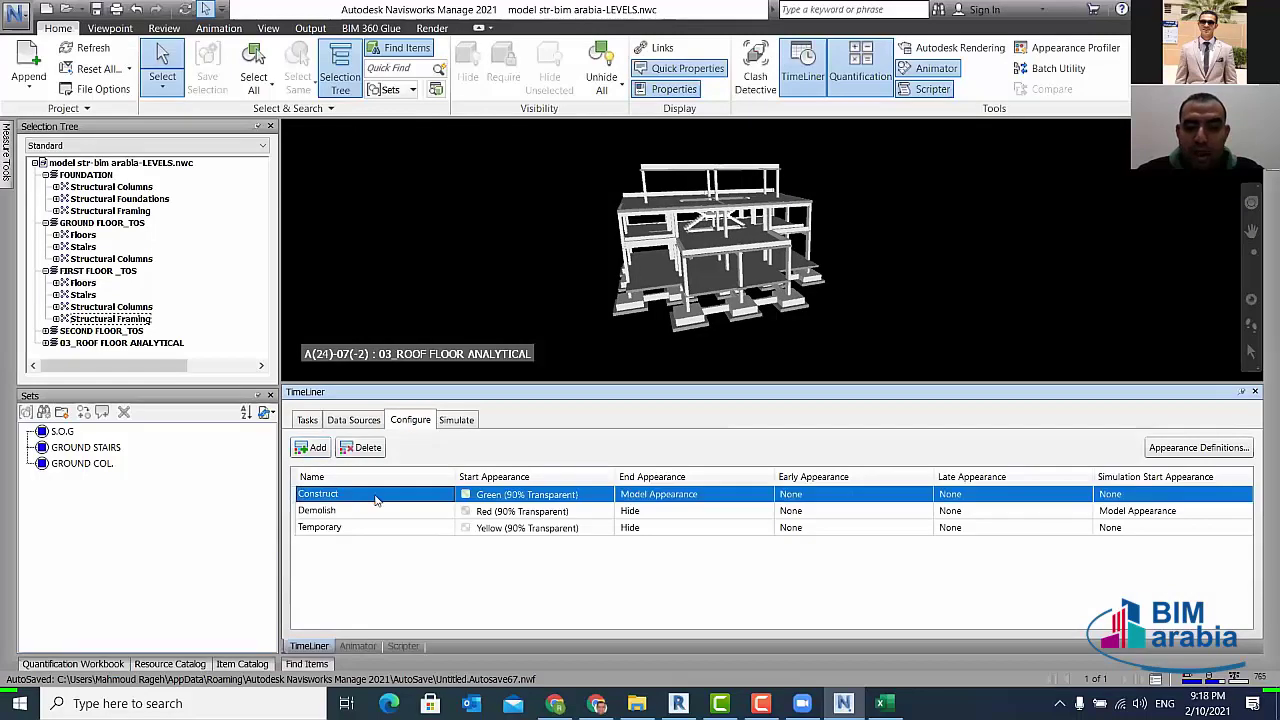
click(529, 499)
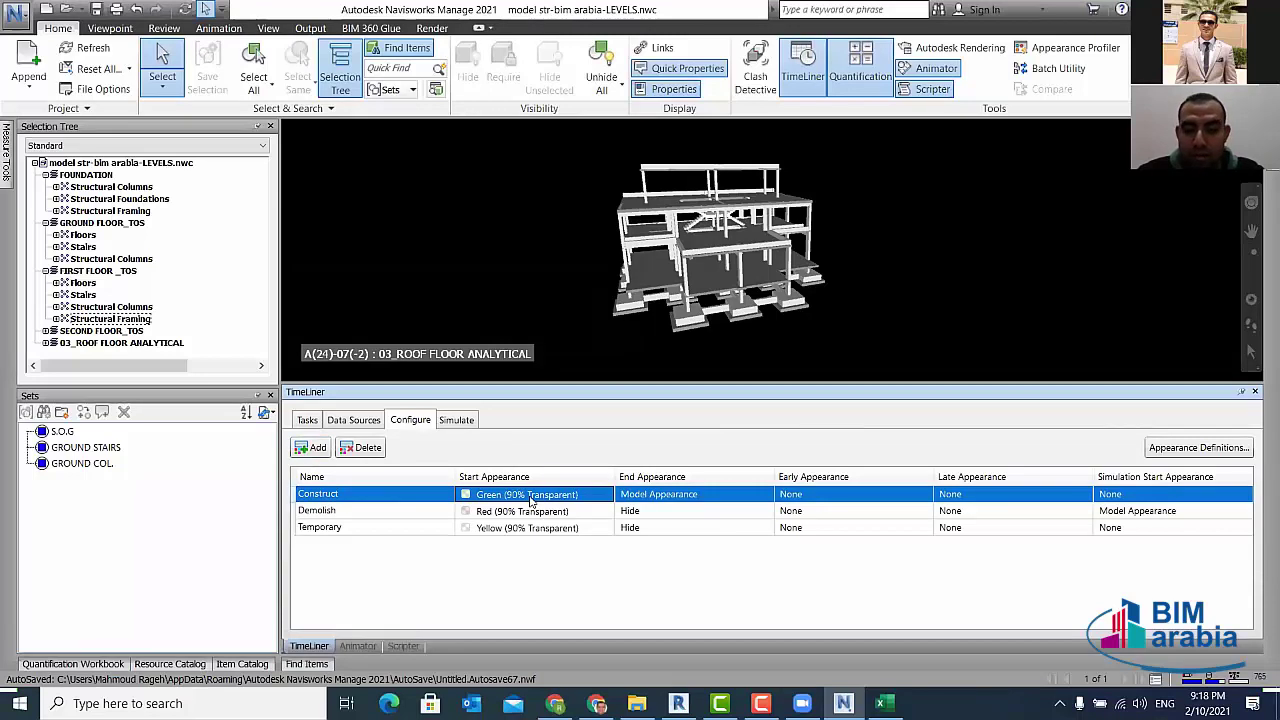
click(531, 499)
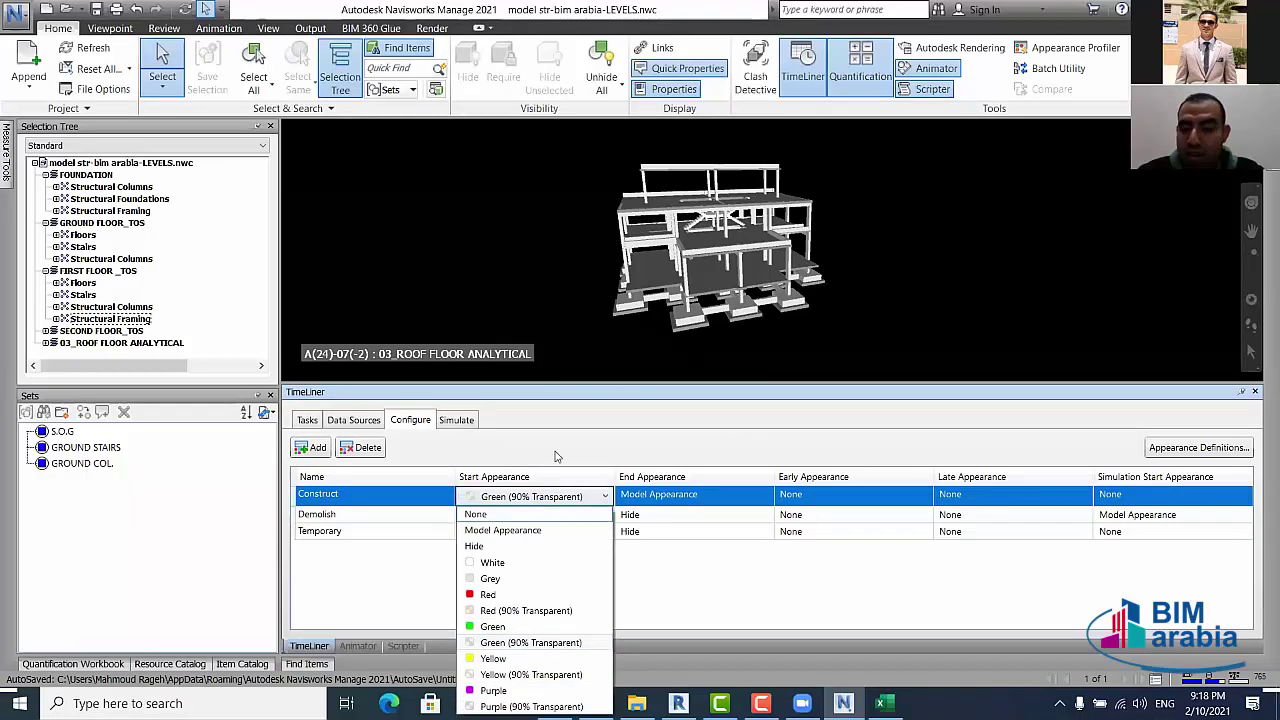
click(560, 464)
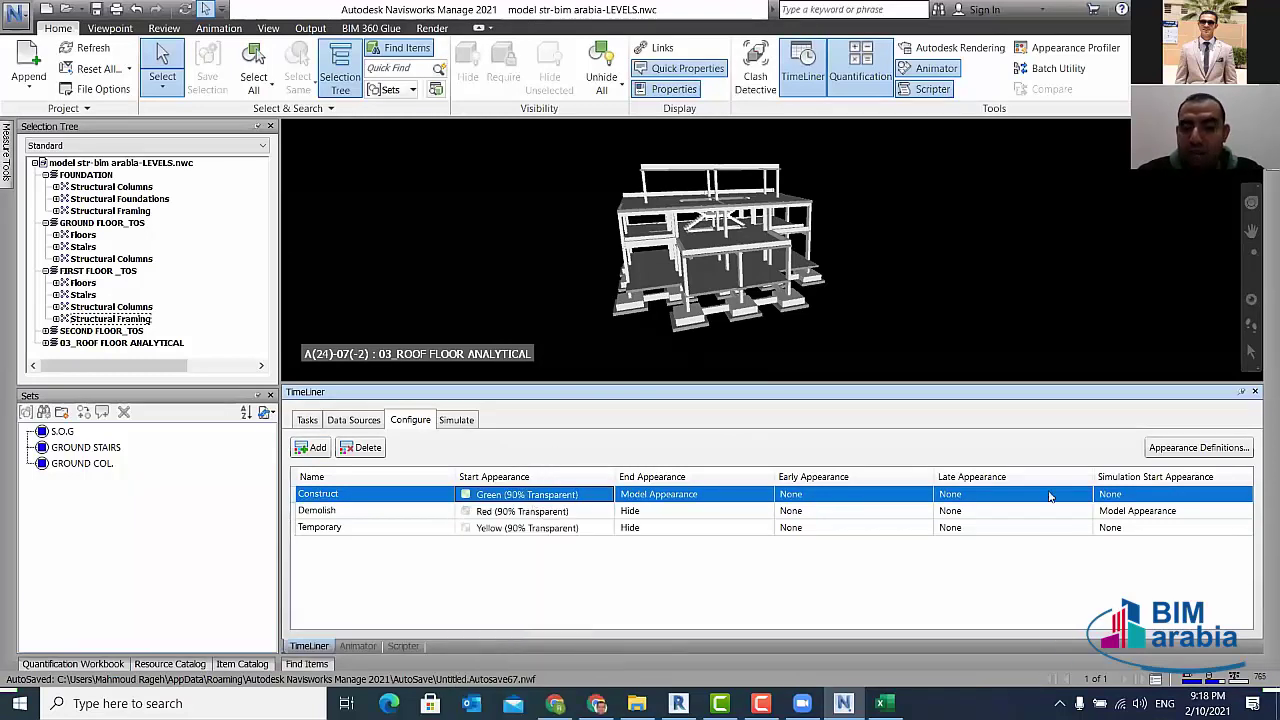
click(1178, 449)
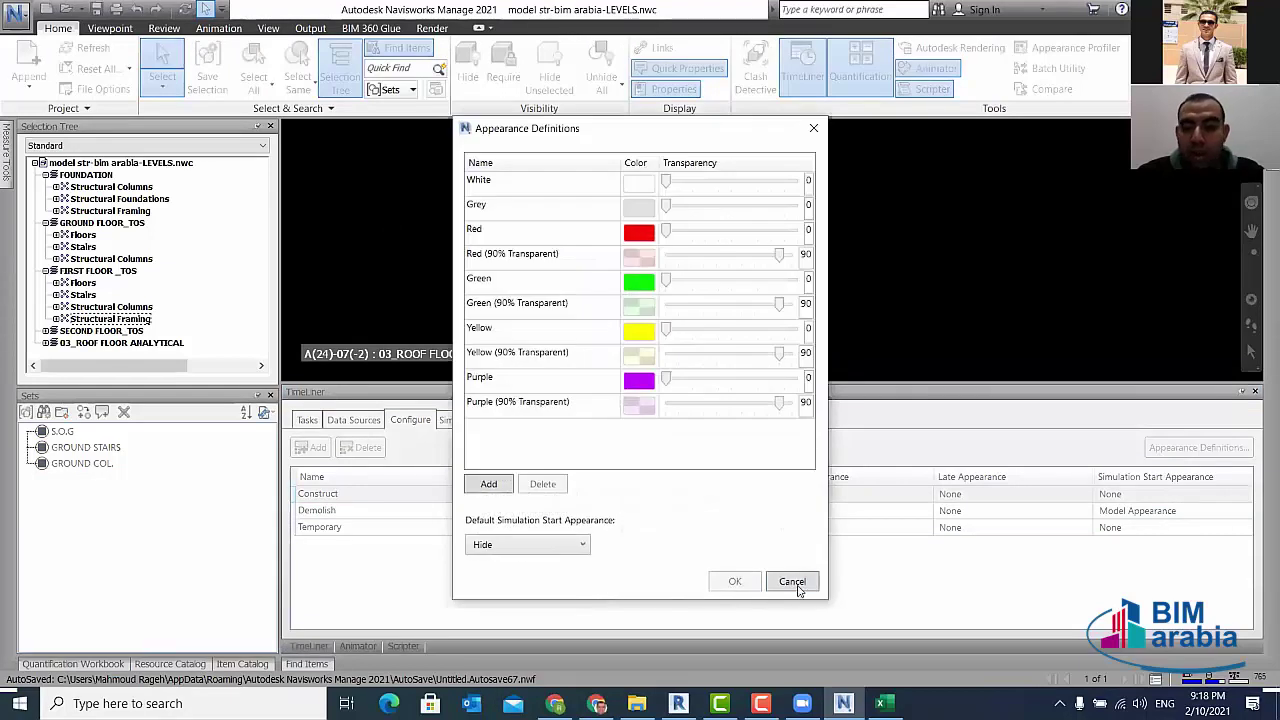
click(797, 588)
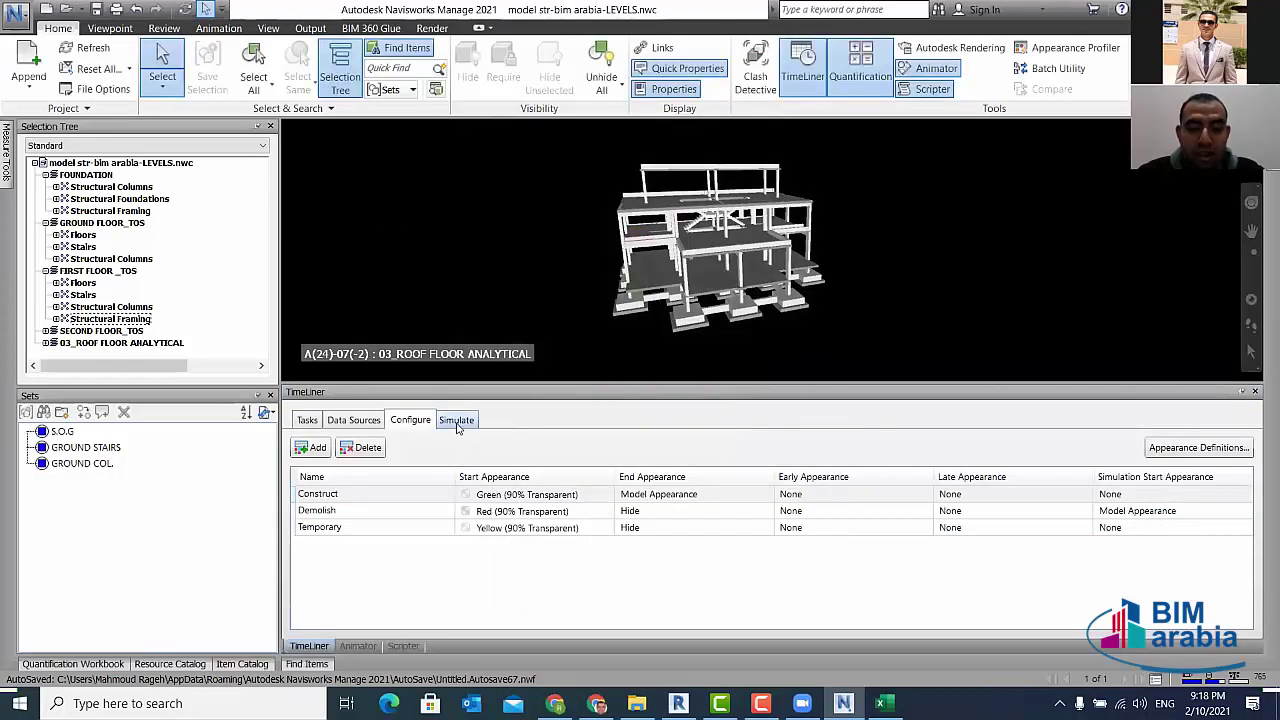
- Review the Data Sources import formats without adding any, then show the Tasks list
click(457, 421)
click(360, 420)
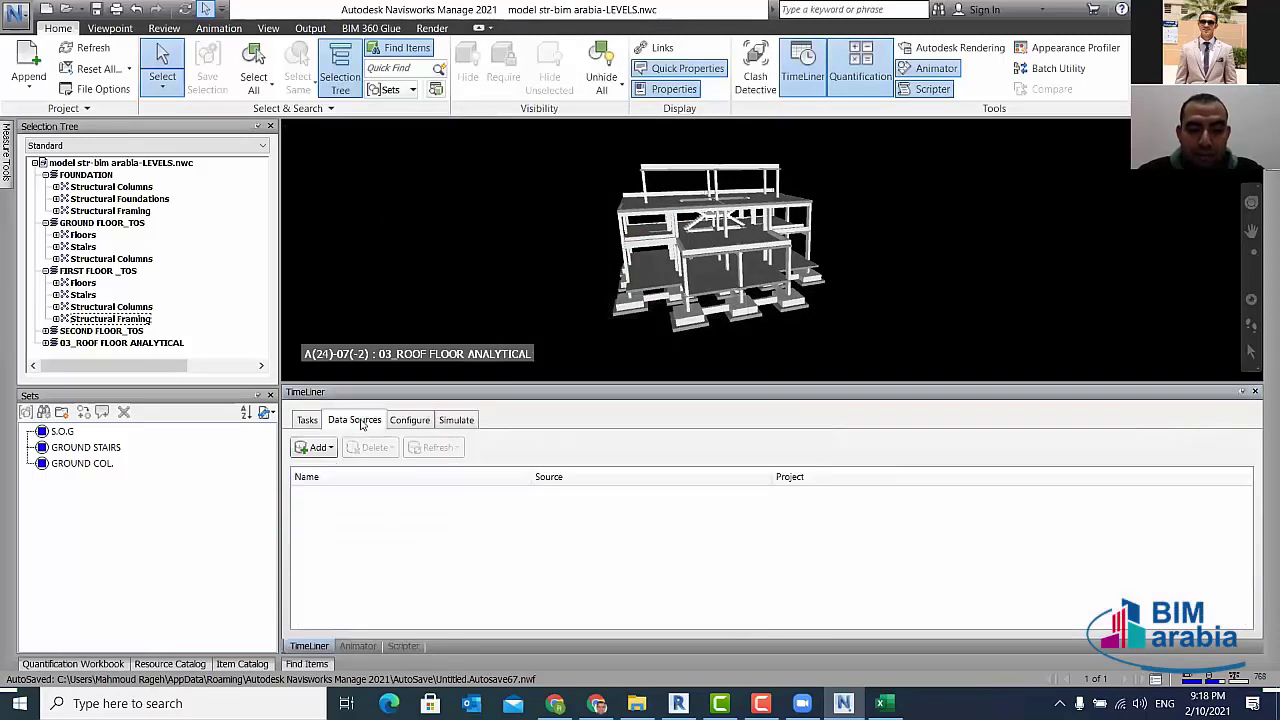
click(325, 452)
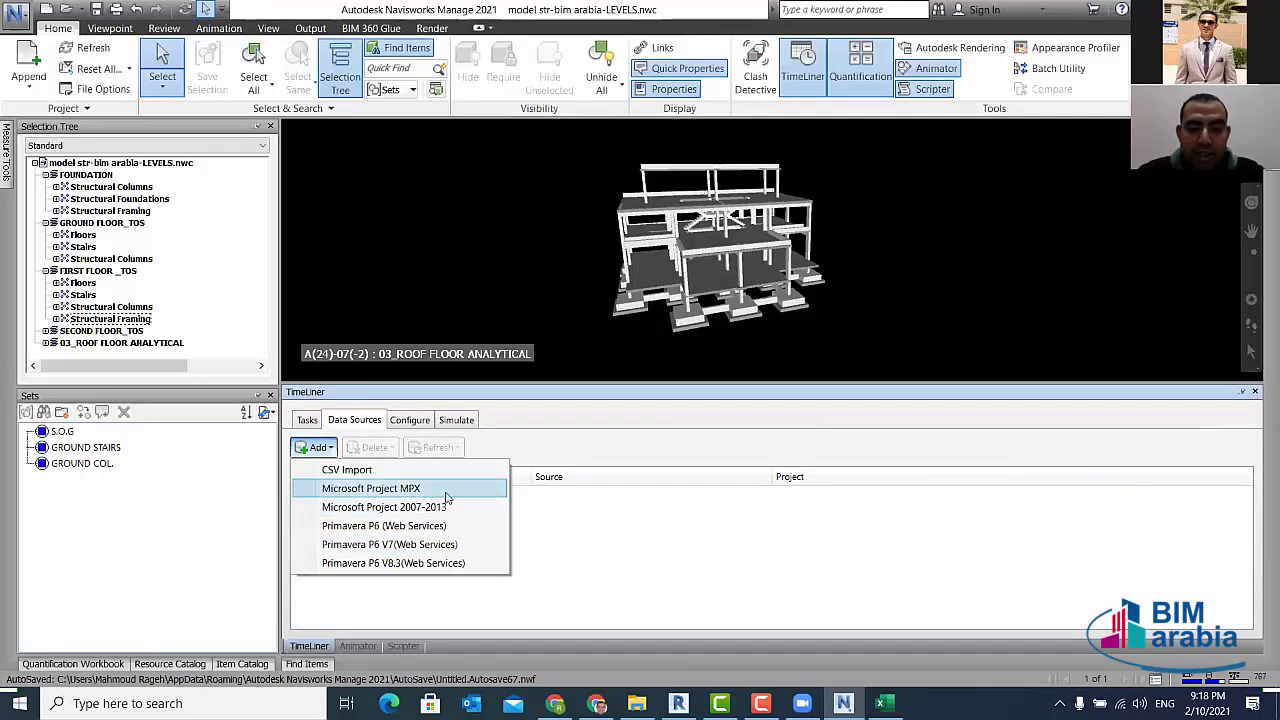
click(518, 448)
click(308, 420)
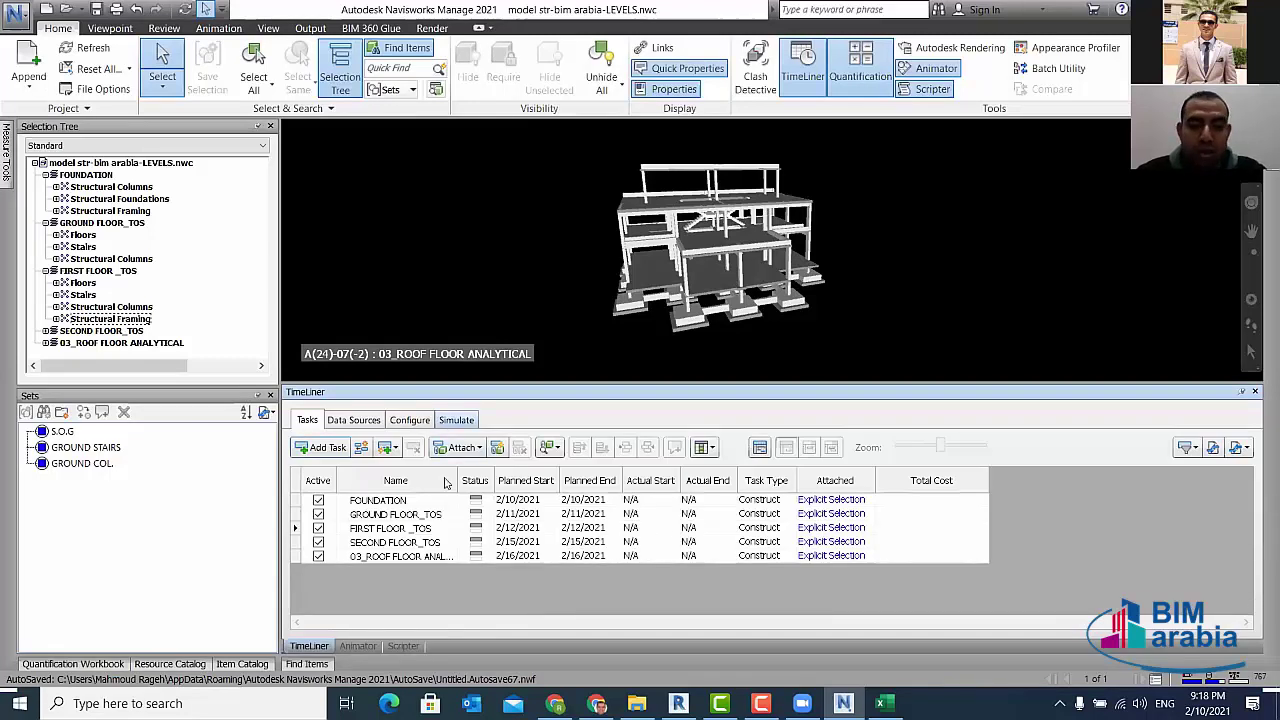
click(456, 421)
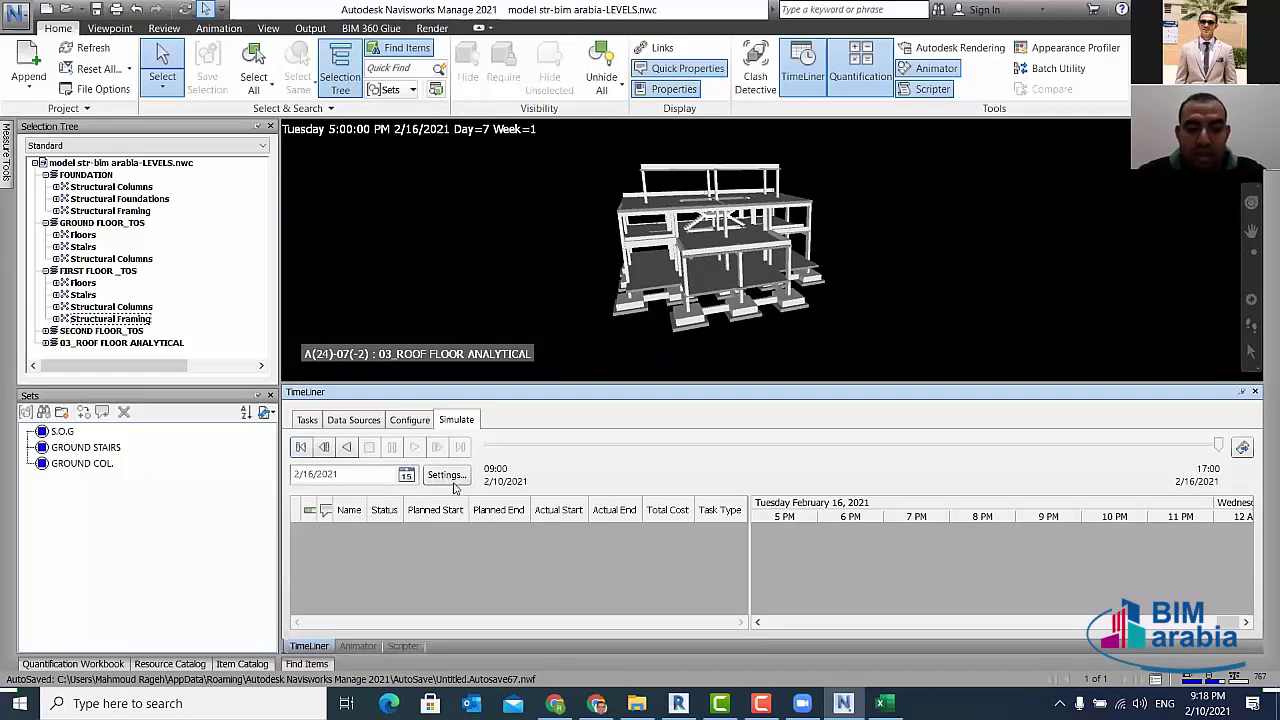
click(346, 448)
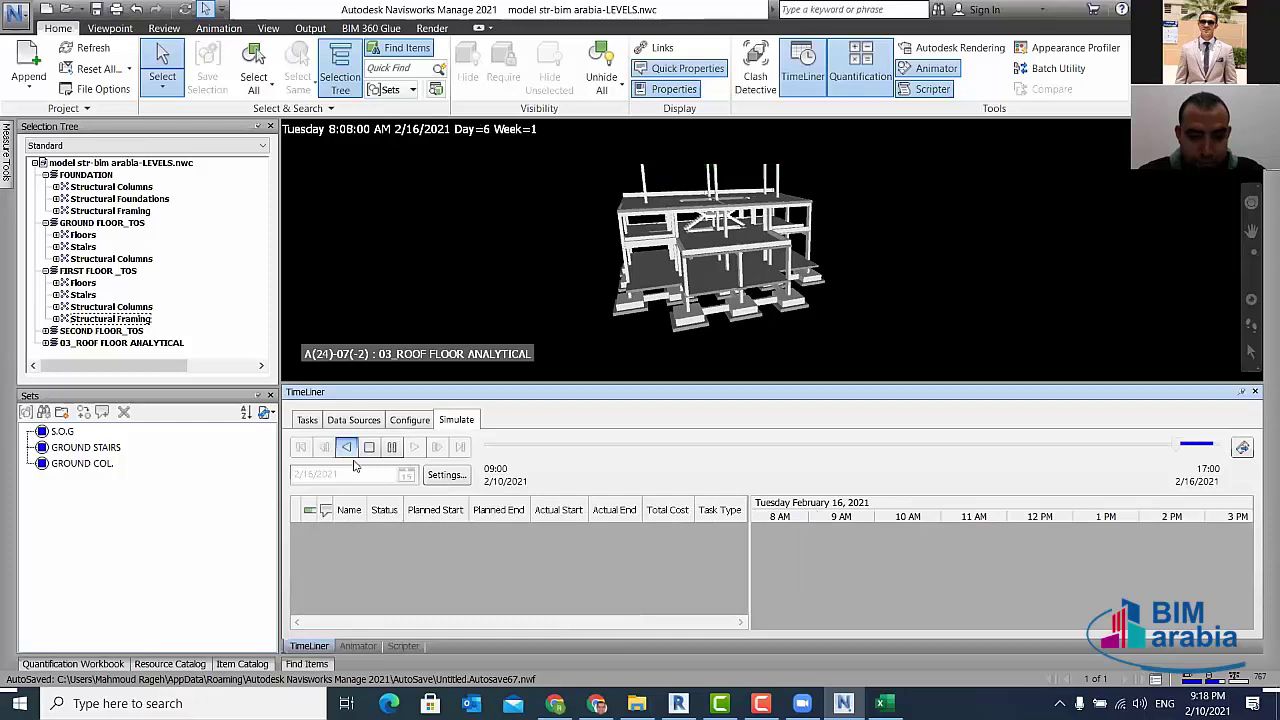
click(445, 476)
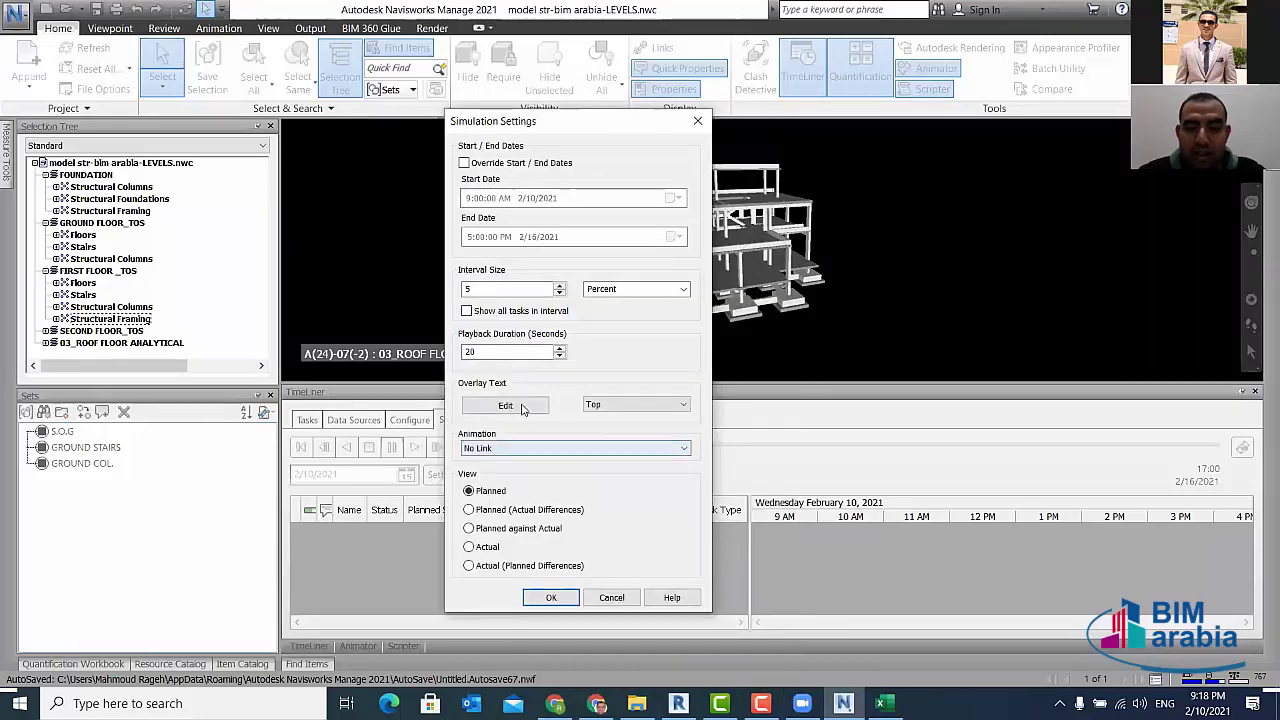
click(522, 407)
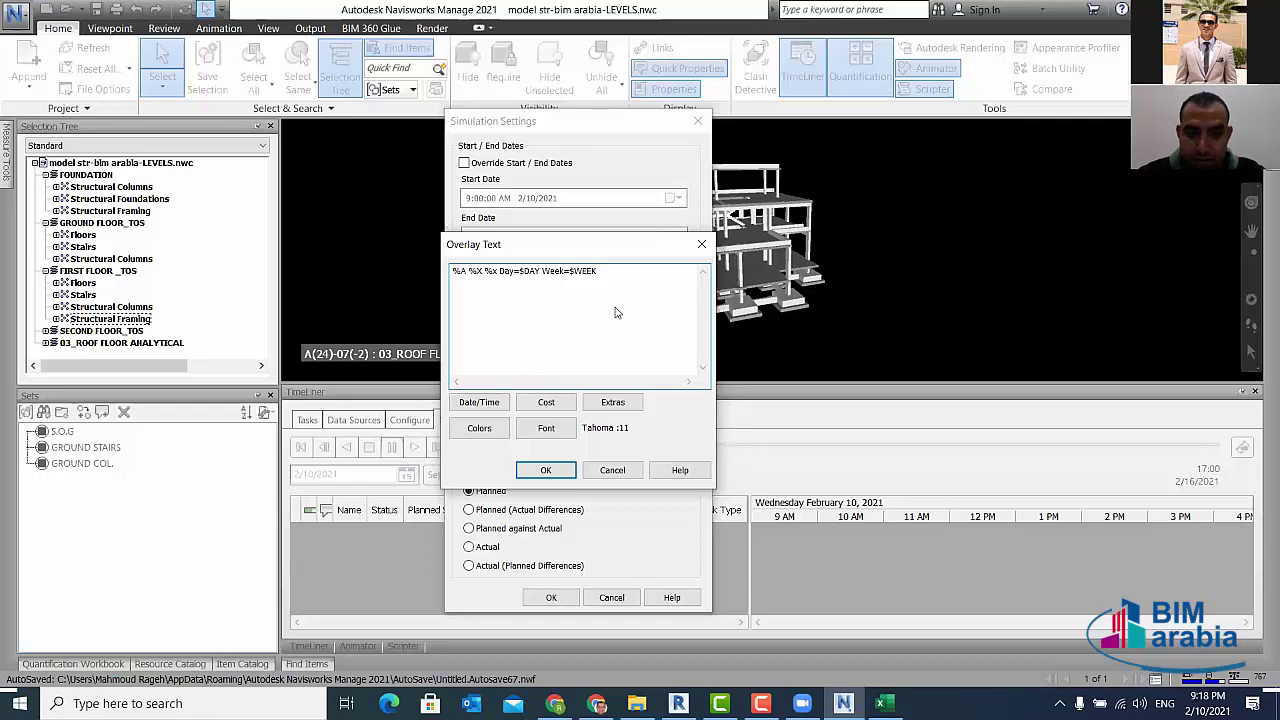
key(Escape)
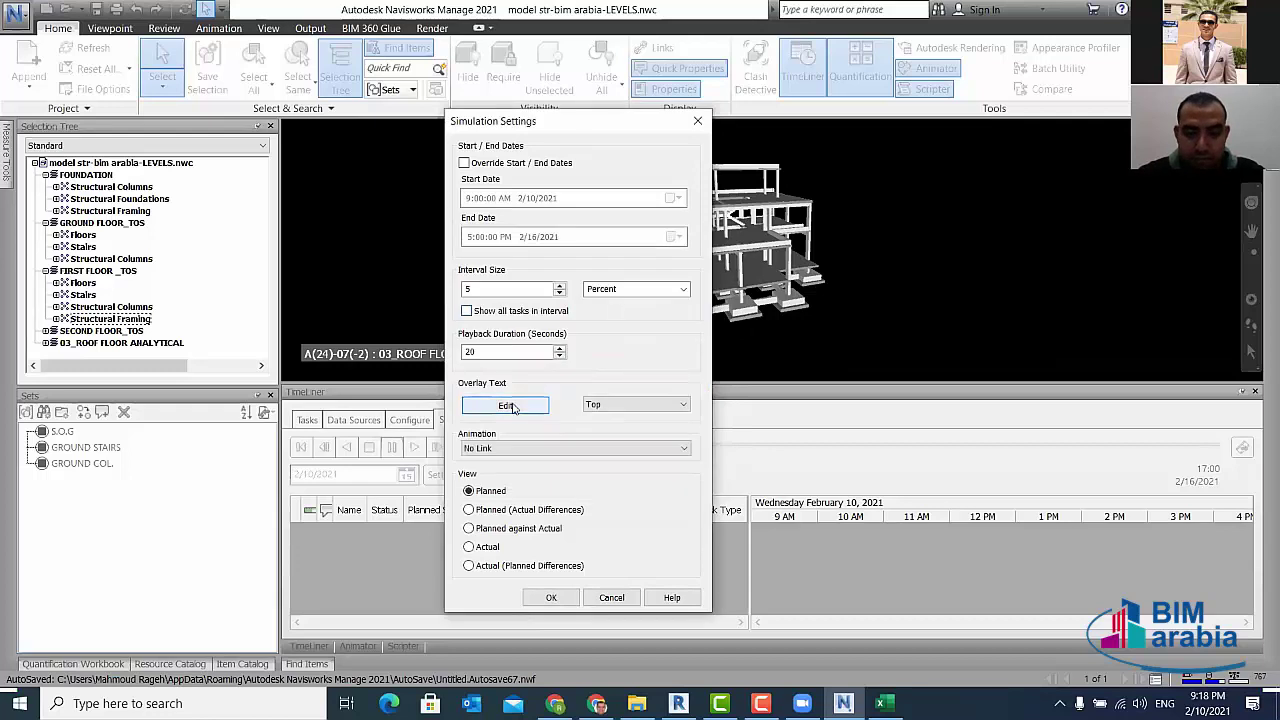
click(510, 406)
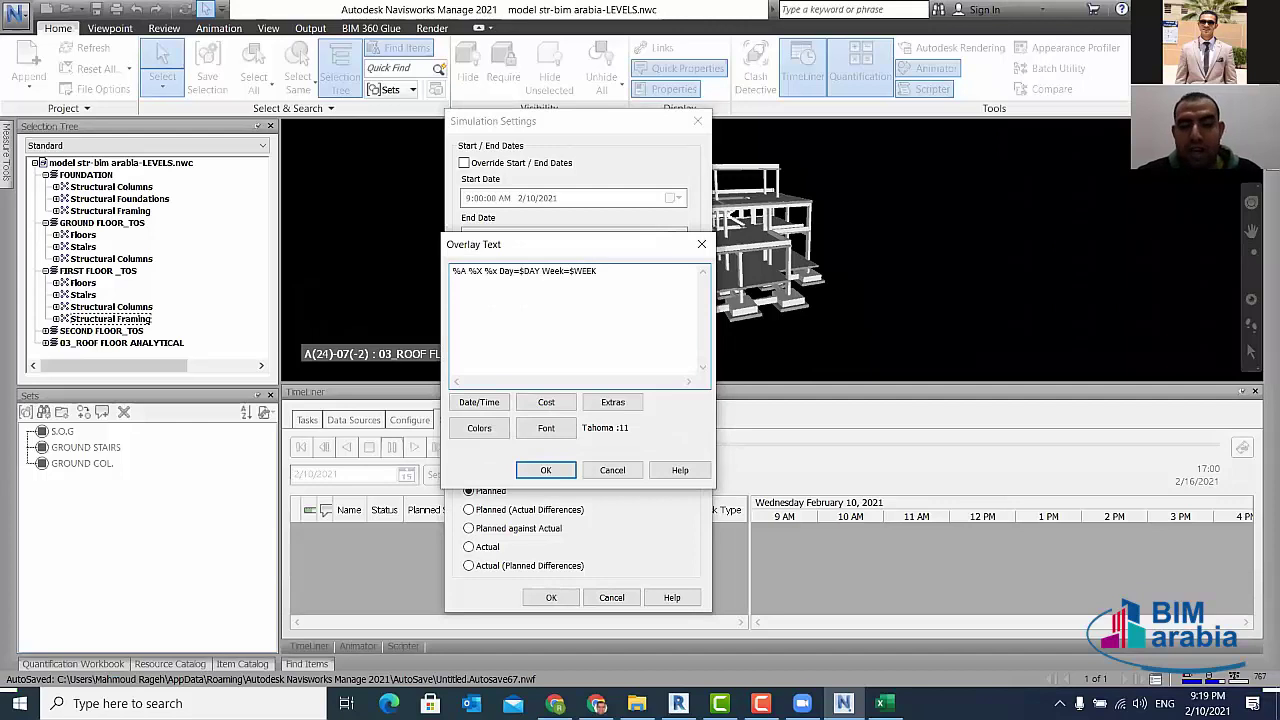
click(558, 402)
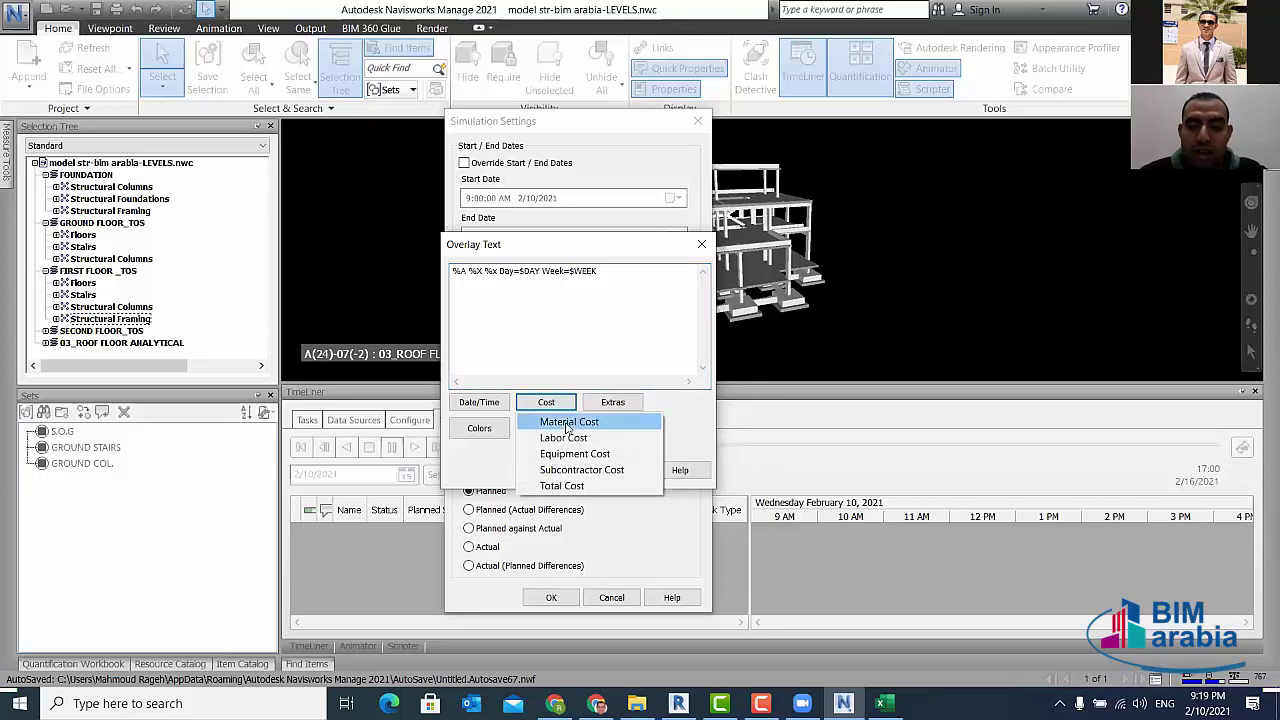
click(568, 423)
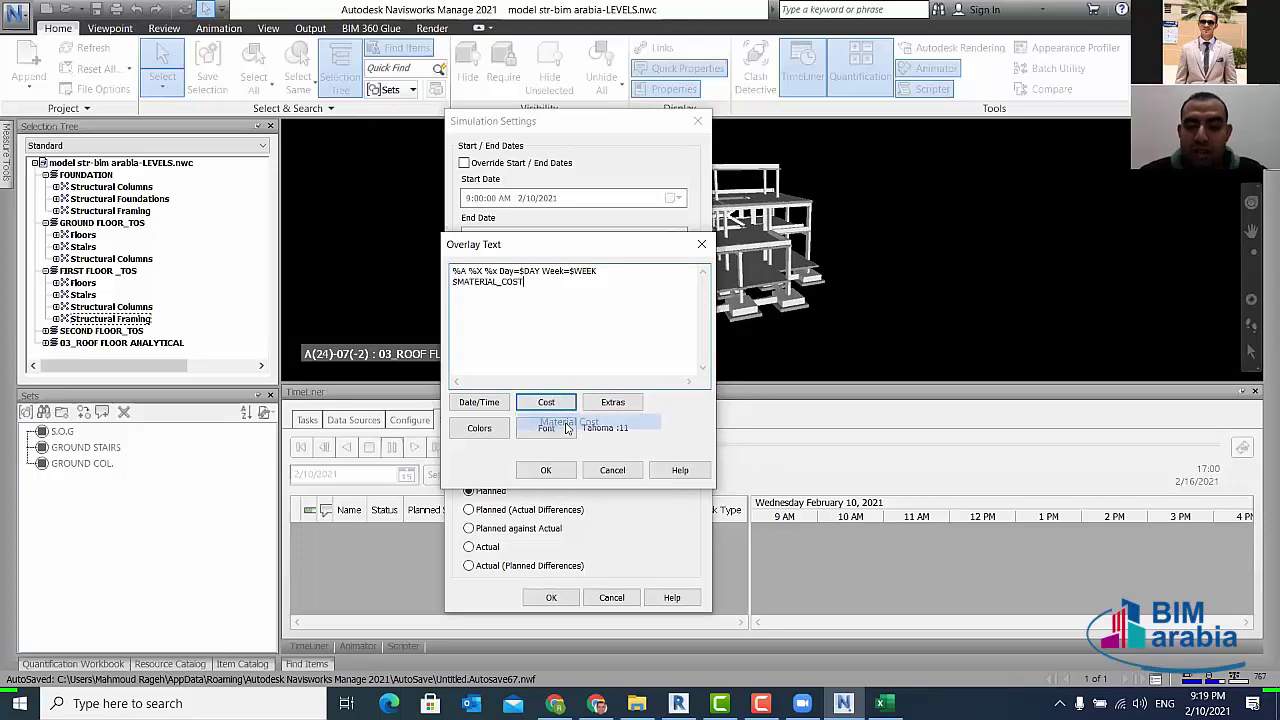
click(547, 472)
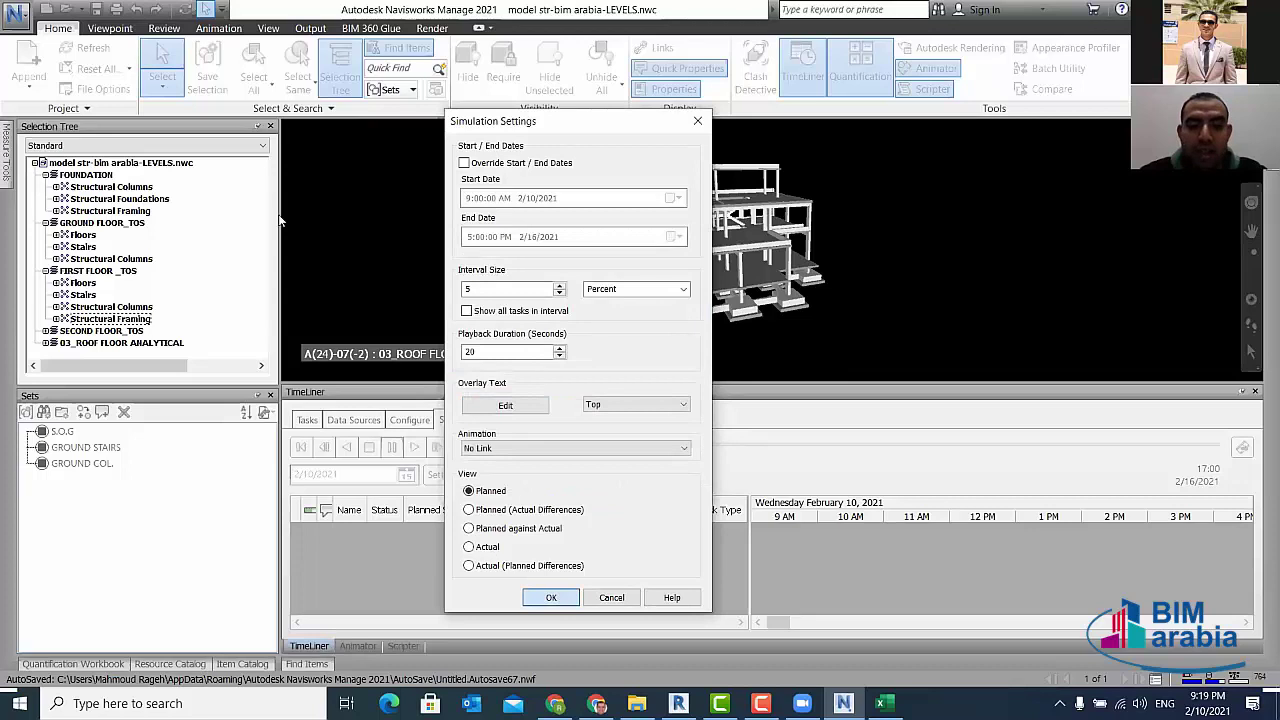
key(Return)
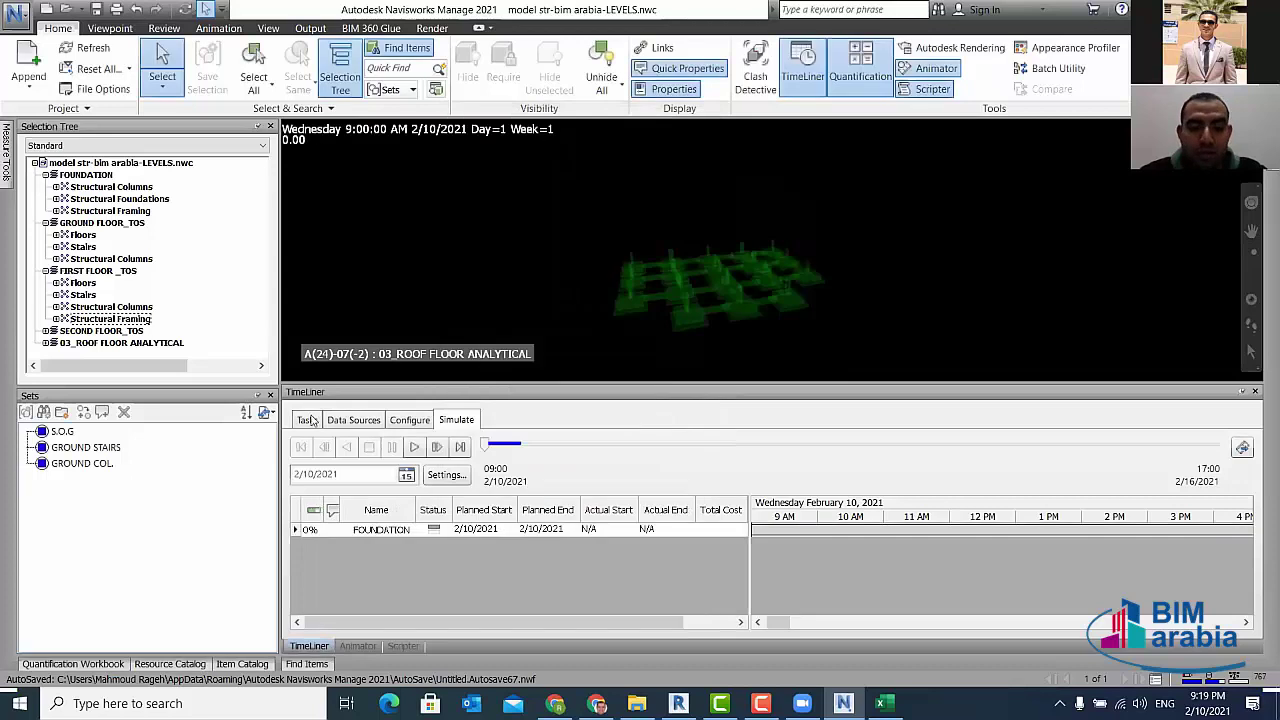
click(307, 420)
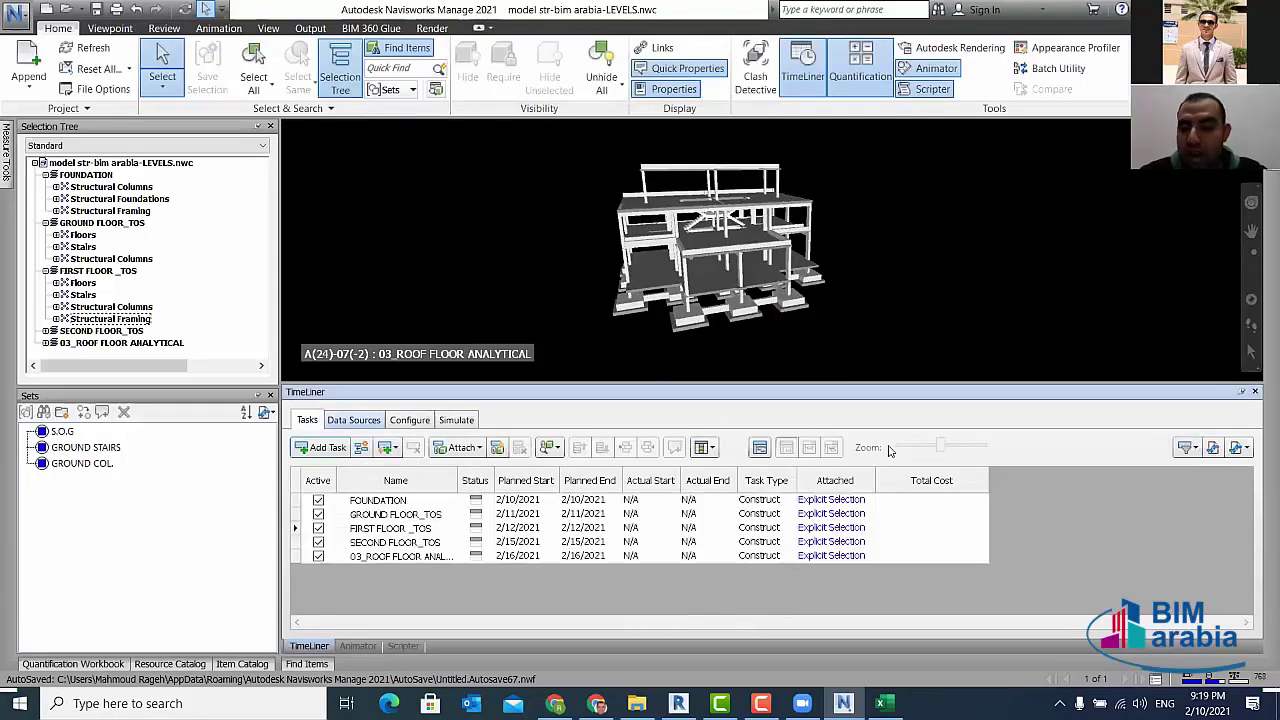
click(942, 501)
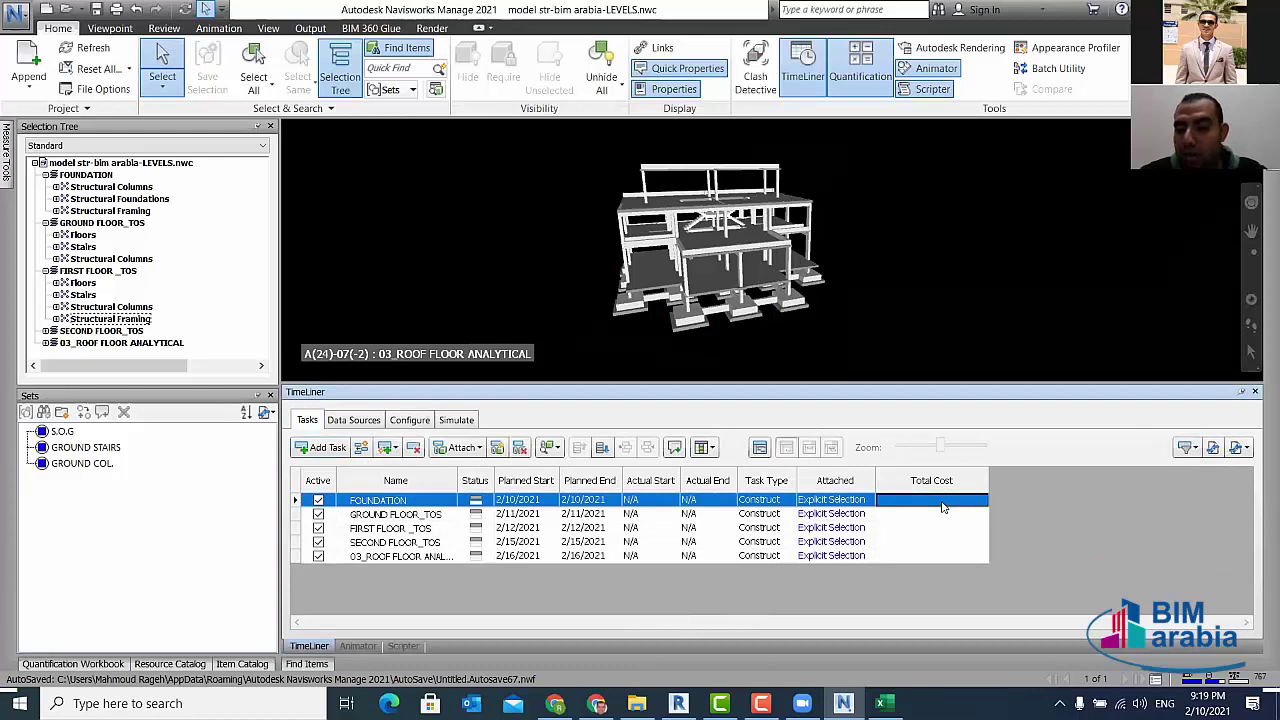
right_click(978, 479)
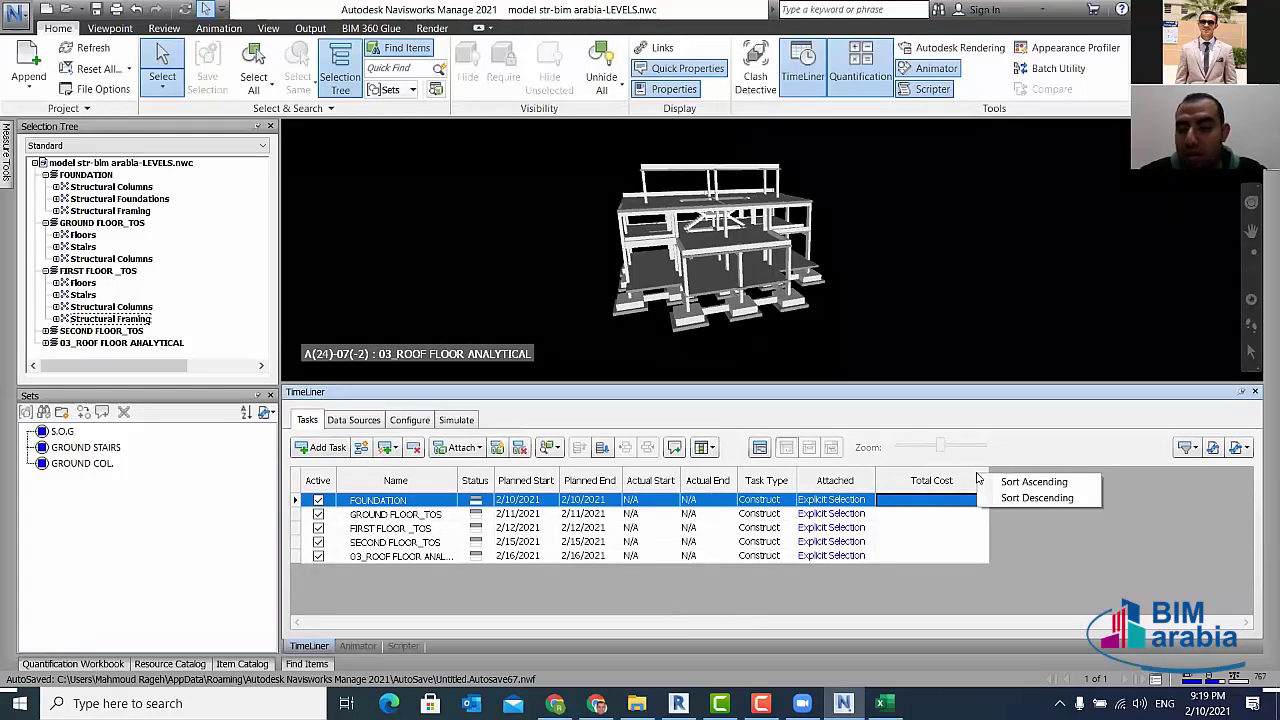
click(992, 461)
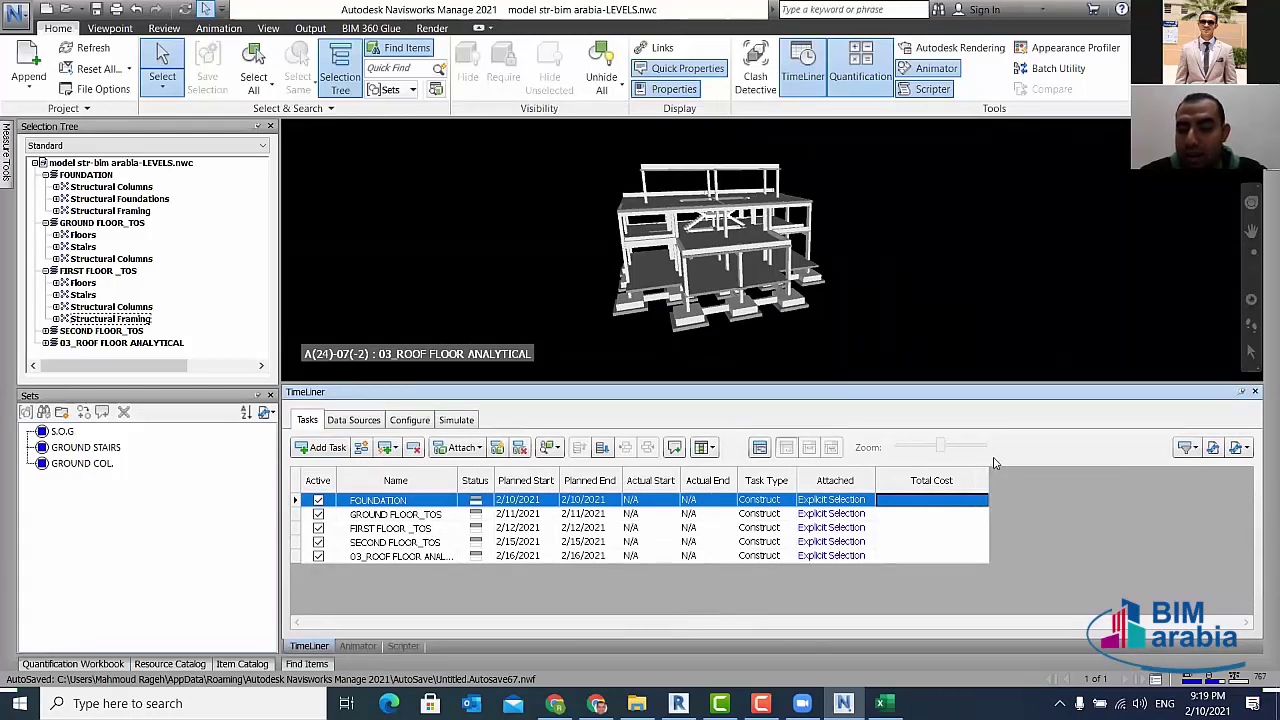
- Turn on the Material Cost column through Choose Columns
click(1240, 449)
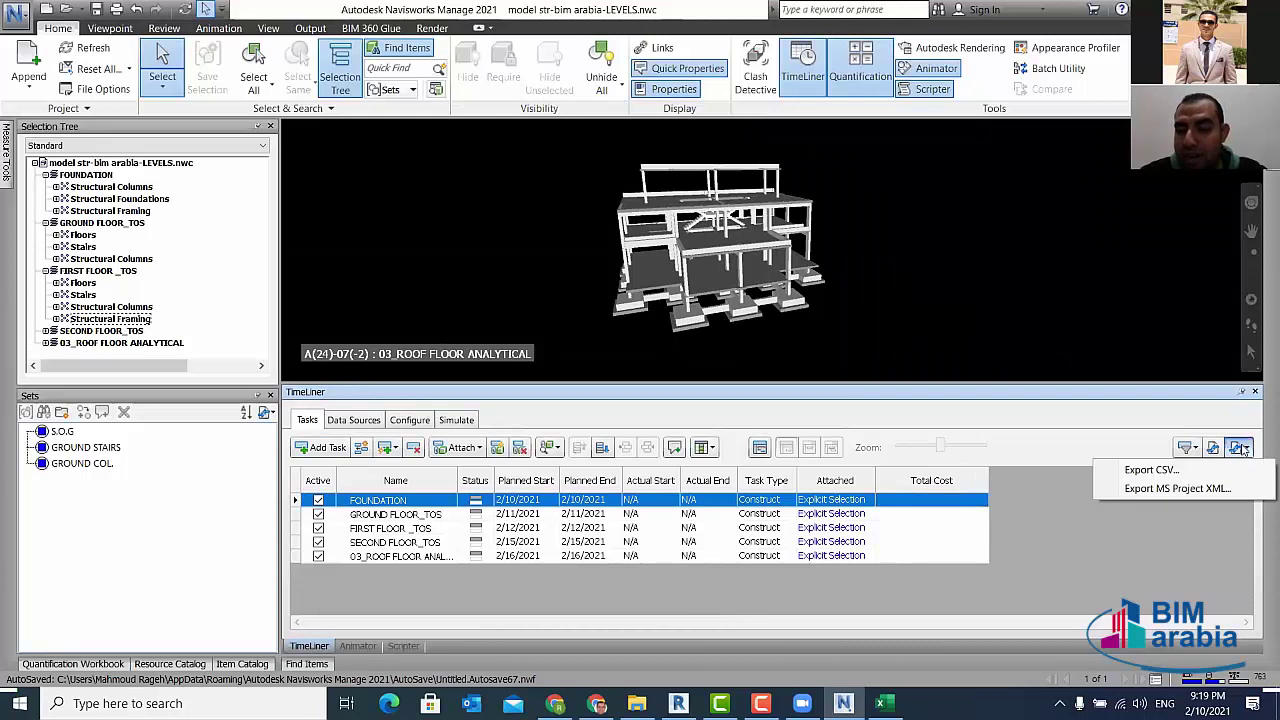
click(1128, 453)
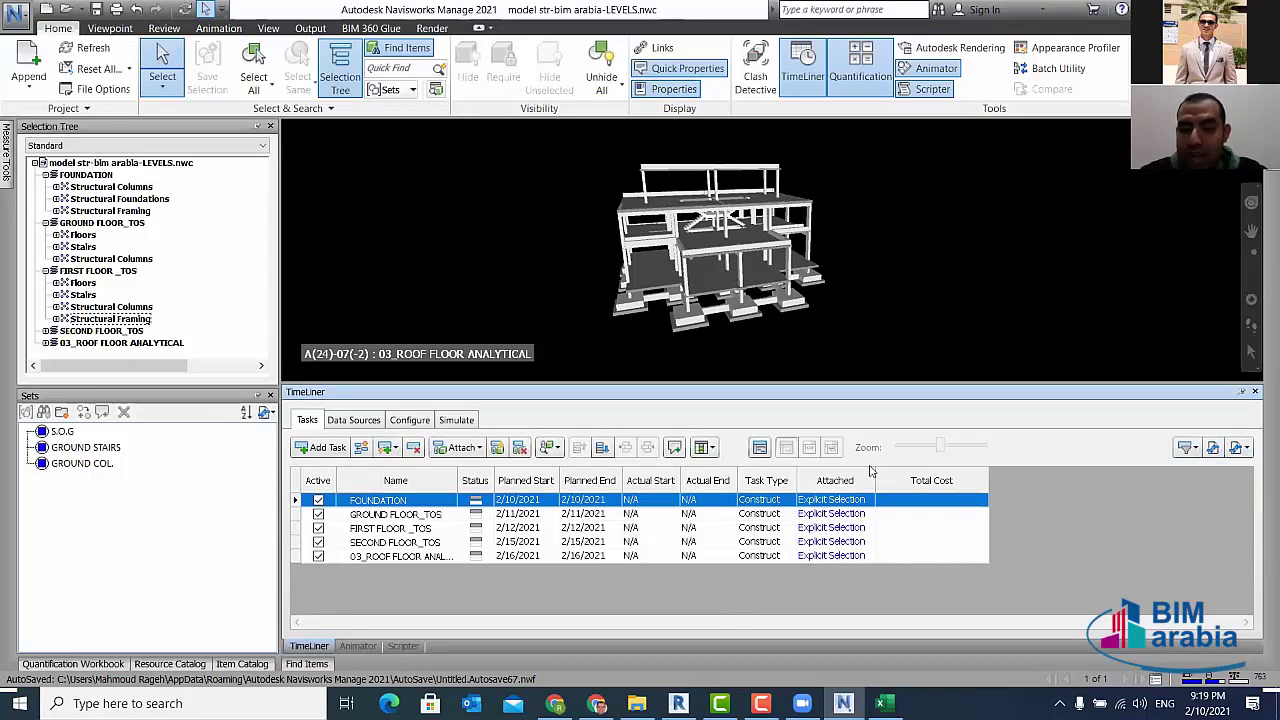
click(710, 449)
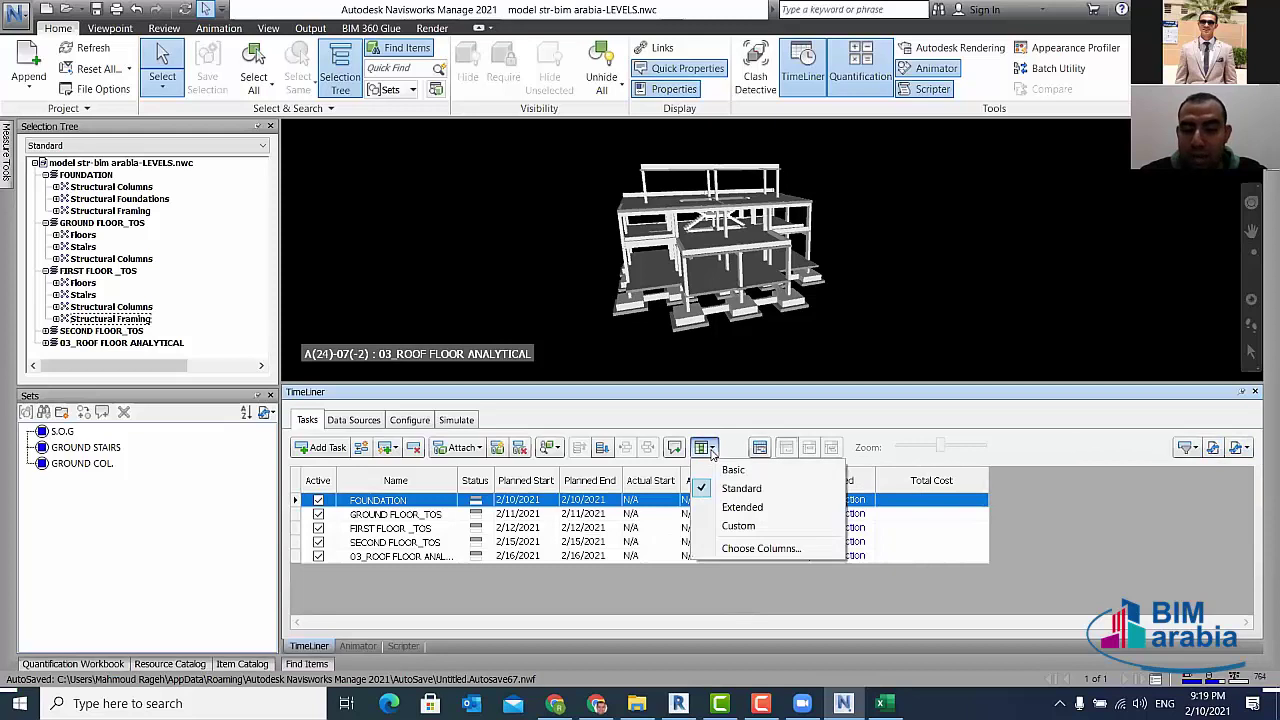
click(757, 549)
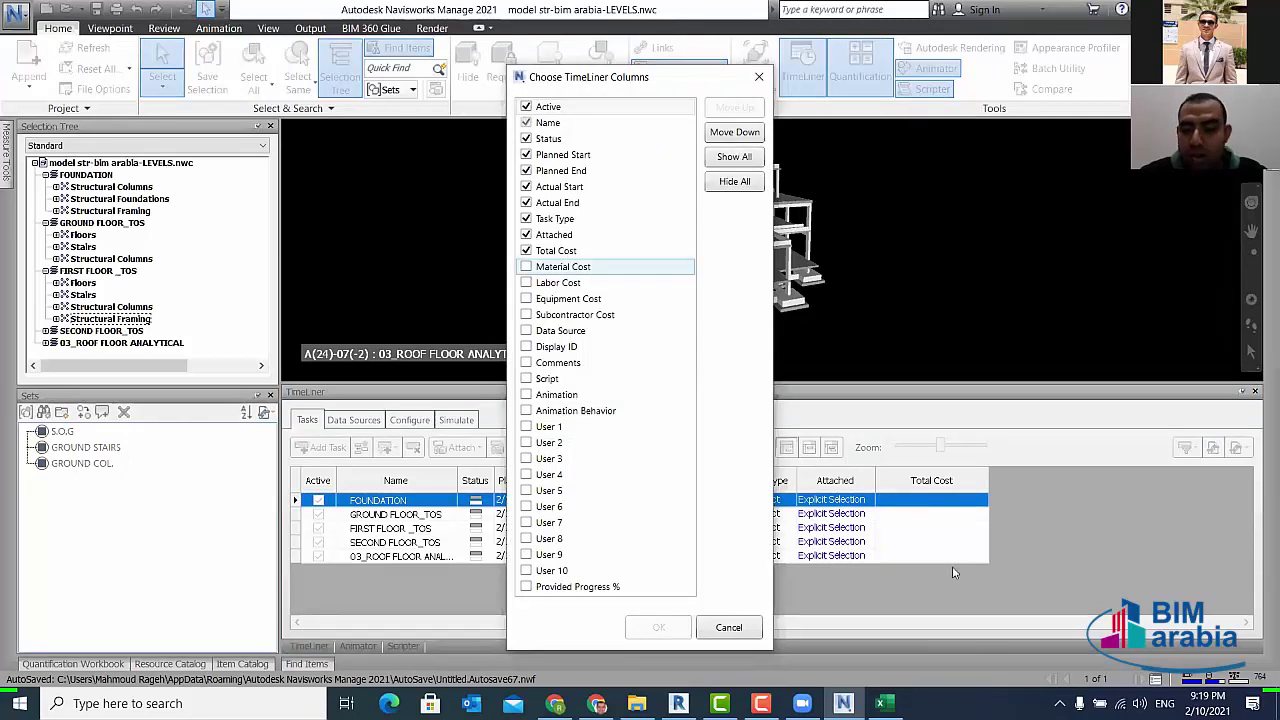
click(526, 266)
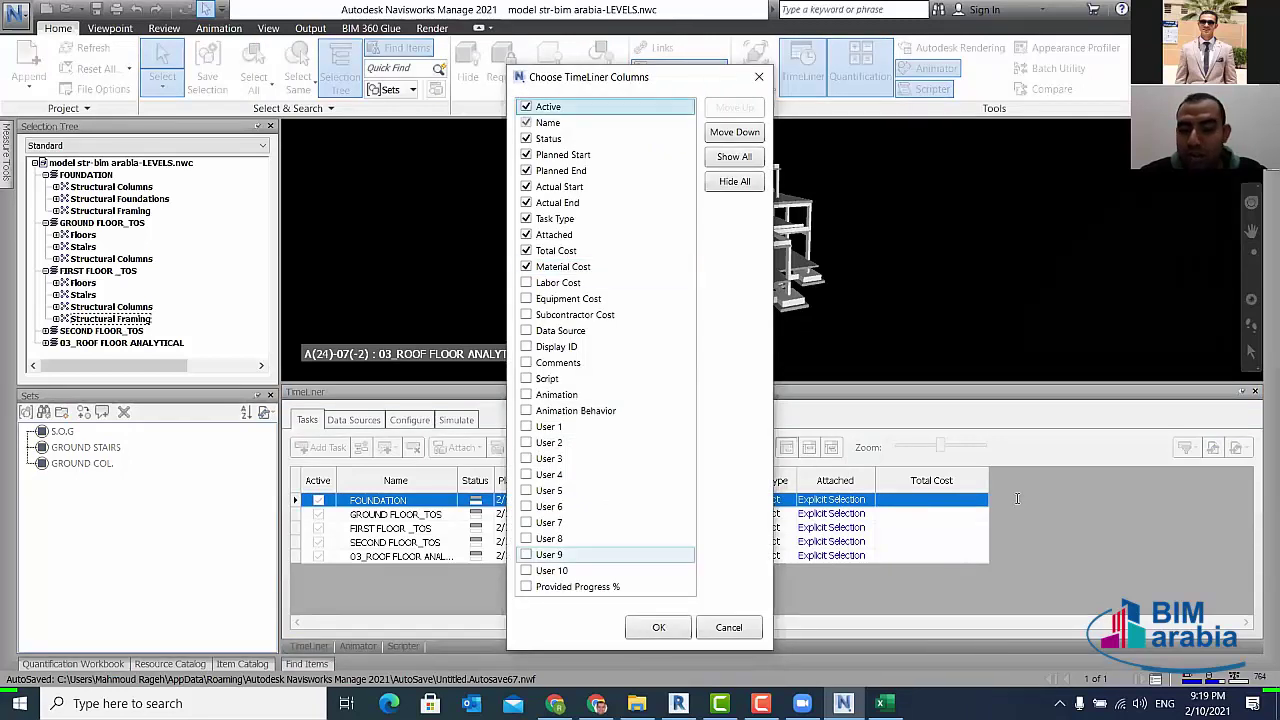
key(Return)
click(1017, 499)
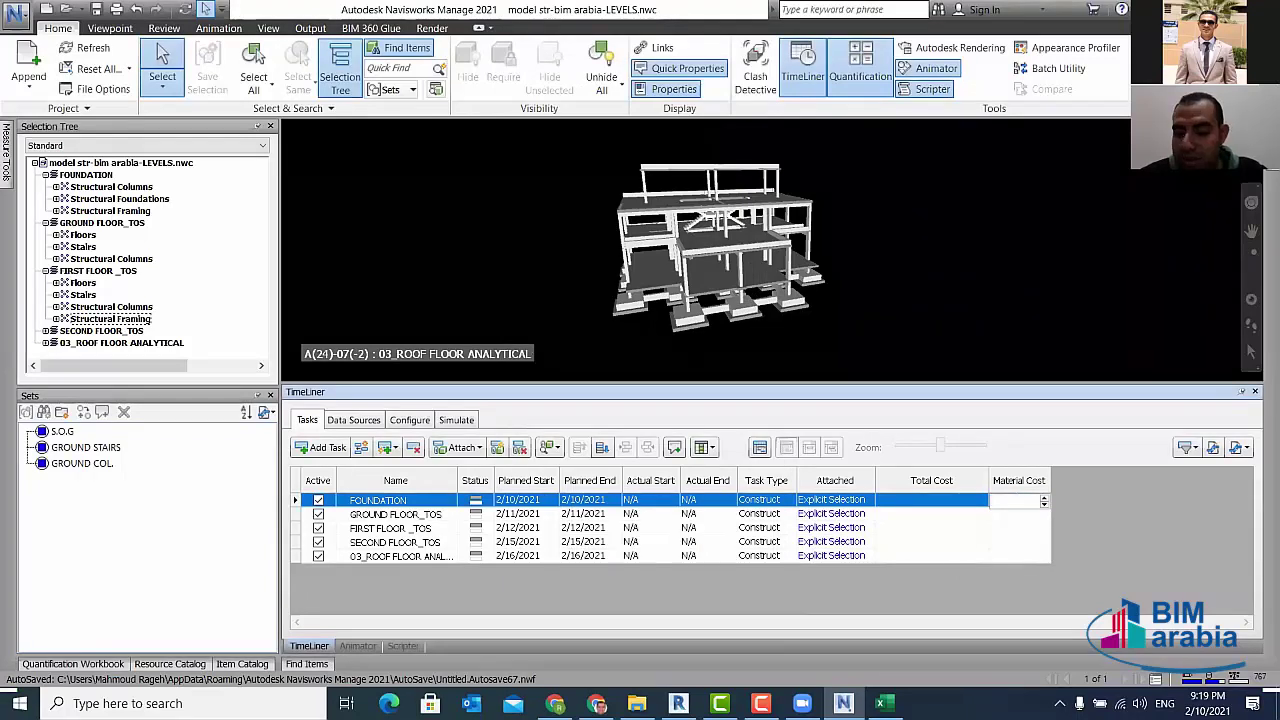
- Enter material costs 5,000, 10,000, 200,000 and 50,000 for FOUNDATION through SECOND FLOOR
text(5000)
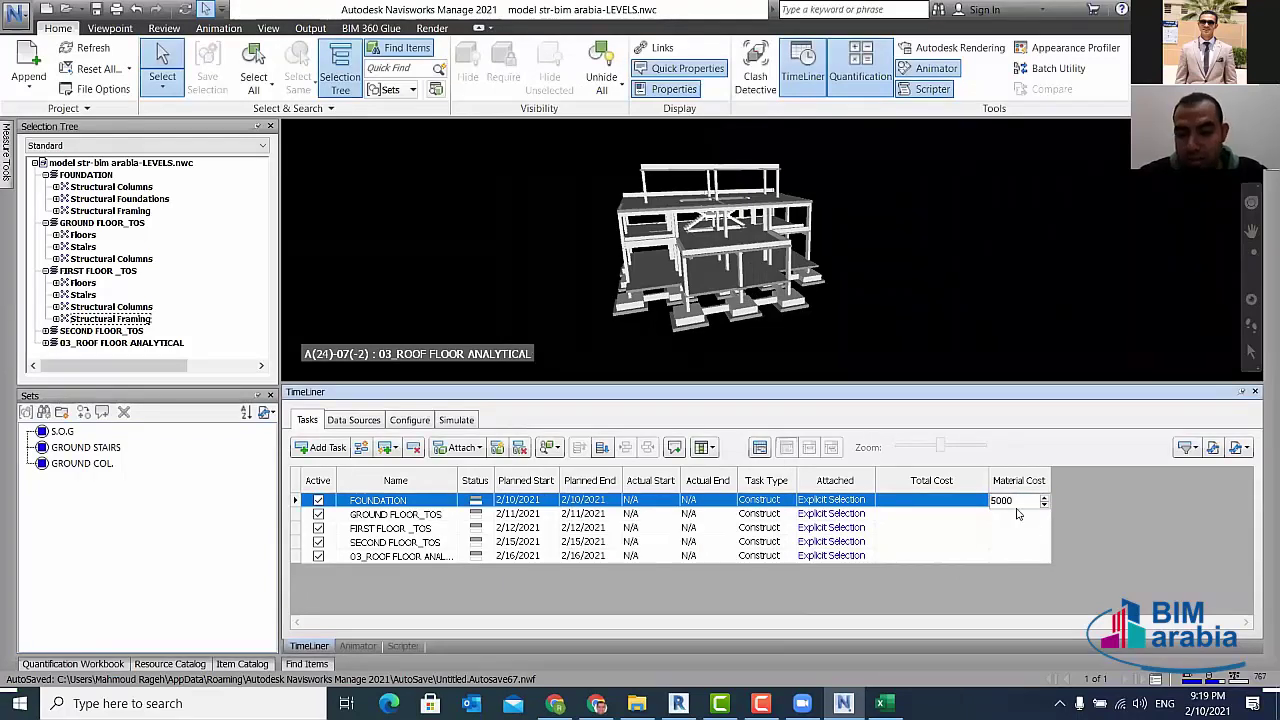
click(1020, 515)
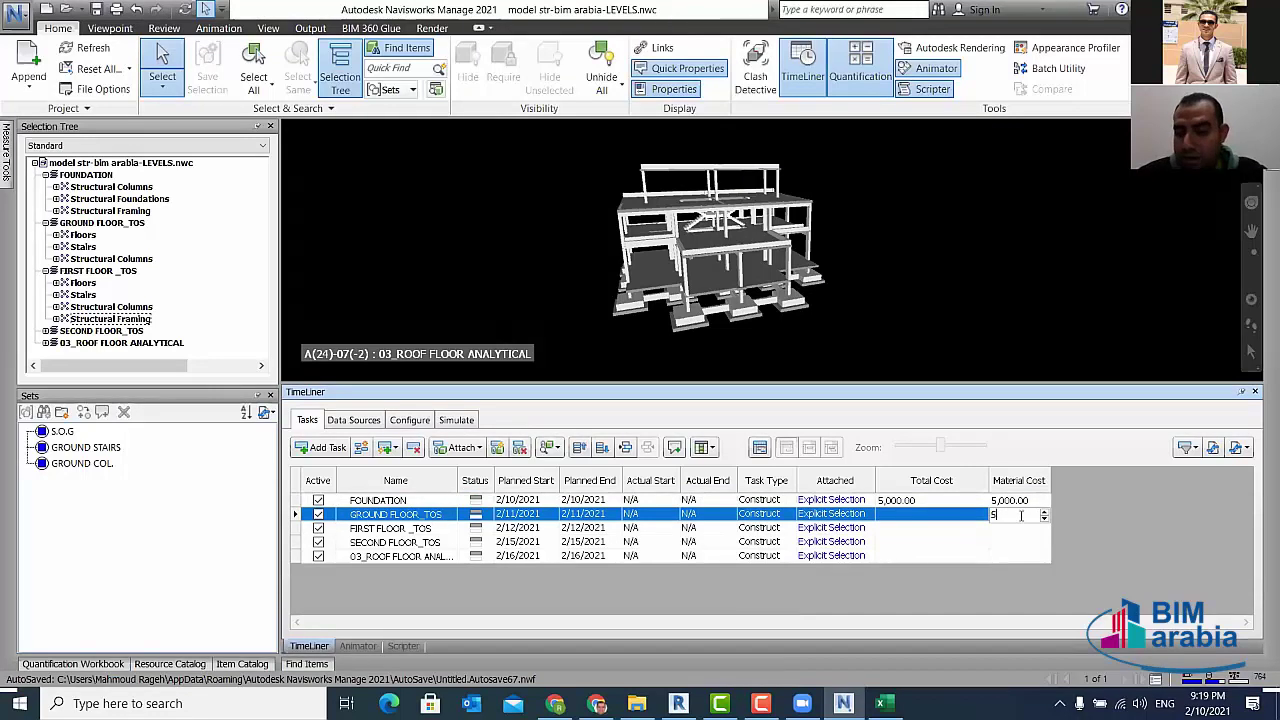
text(1000)
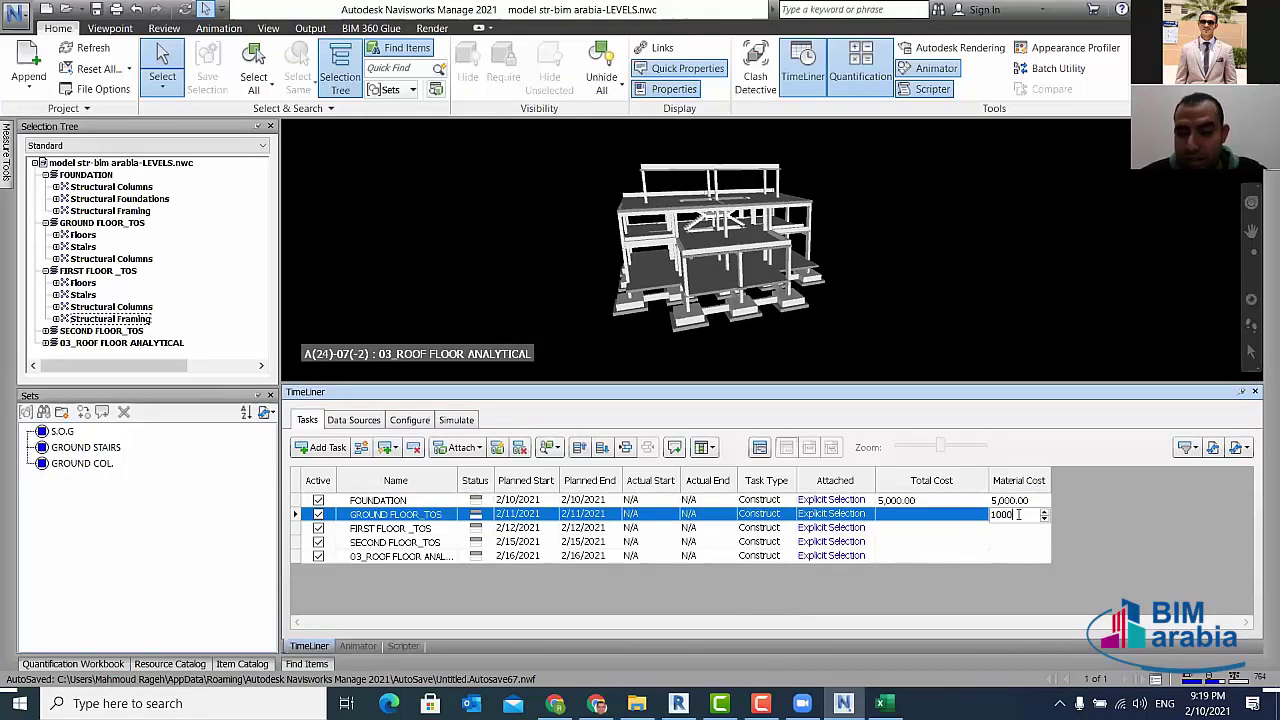
text(0)
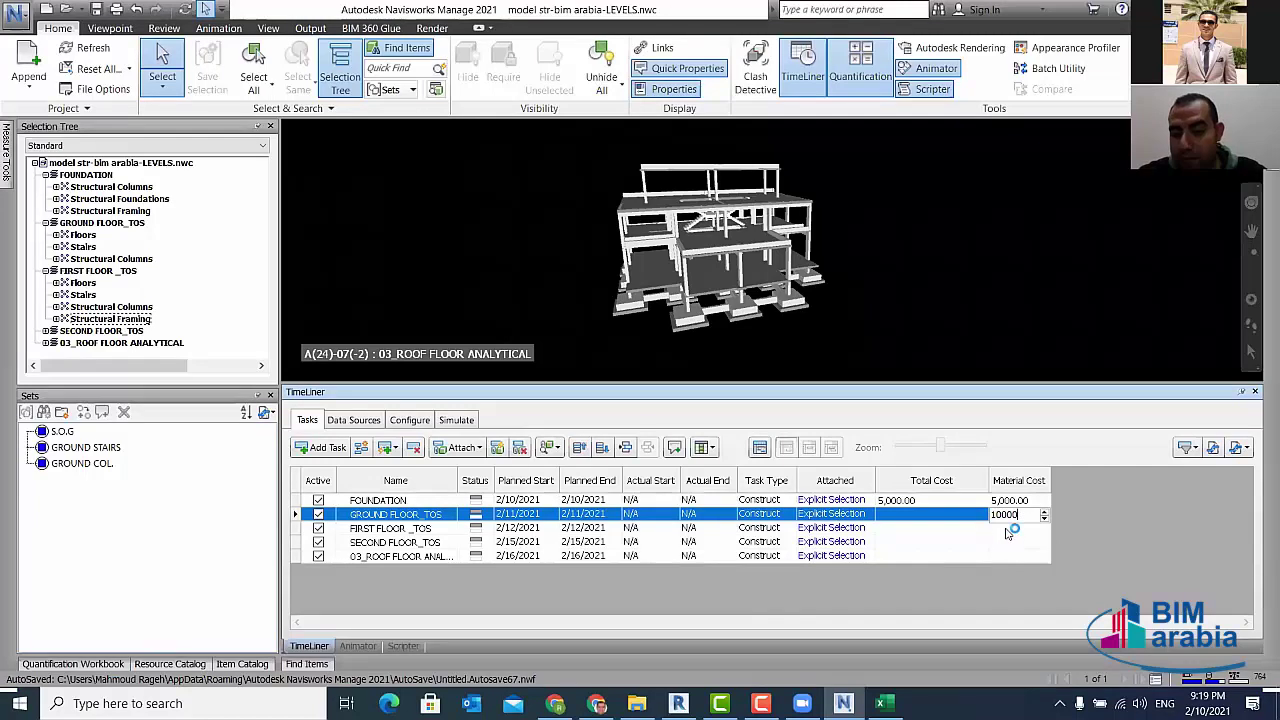
click(1006, 529)
text(2)
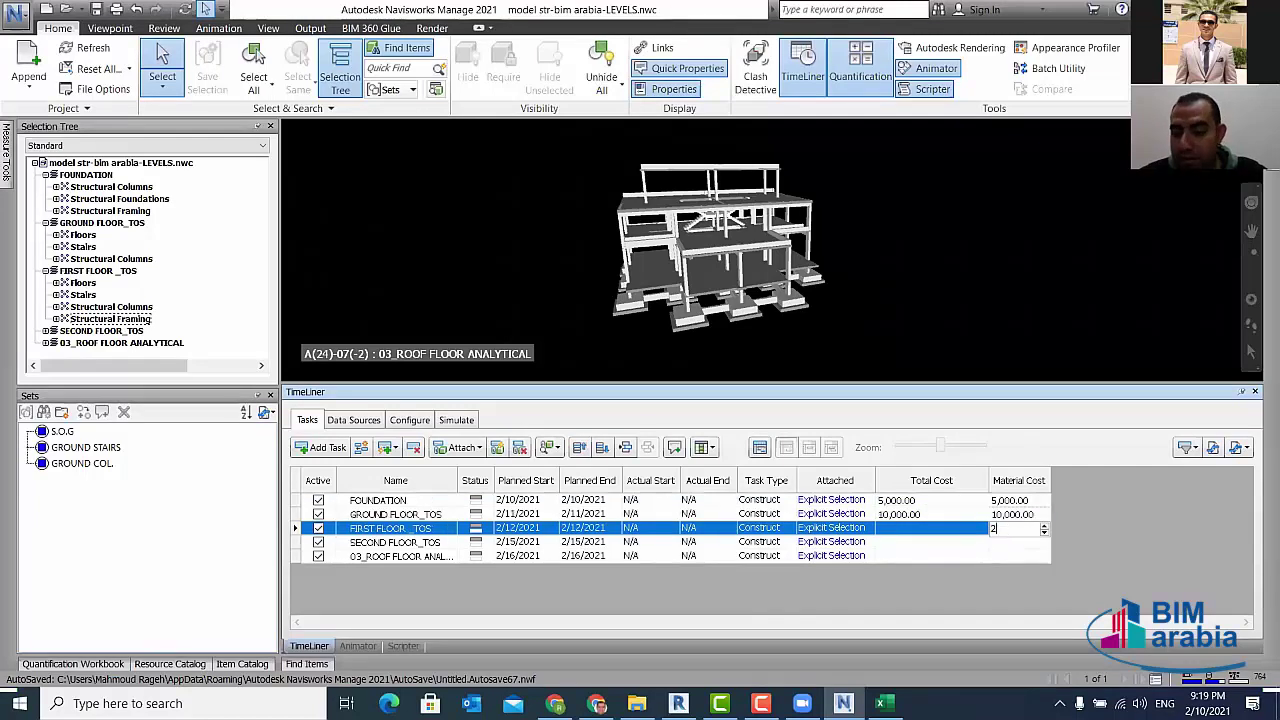
text(00000)
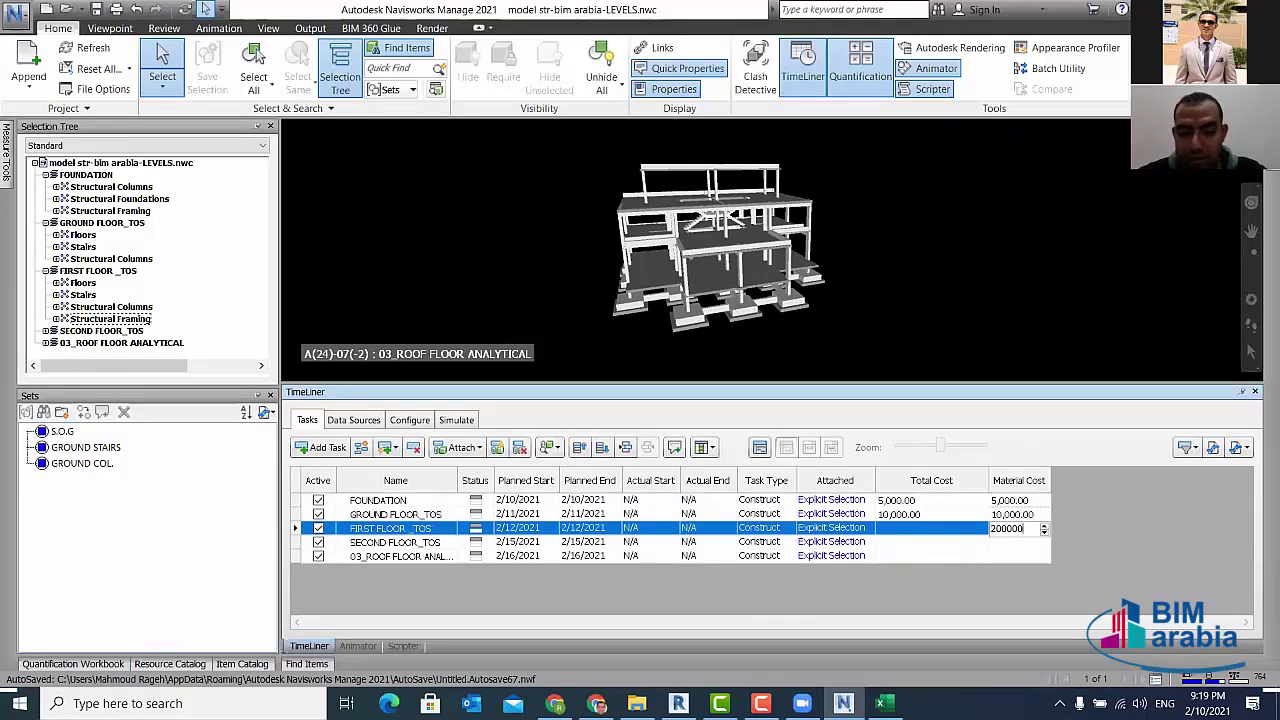
click(1021, 543)
text(5)
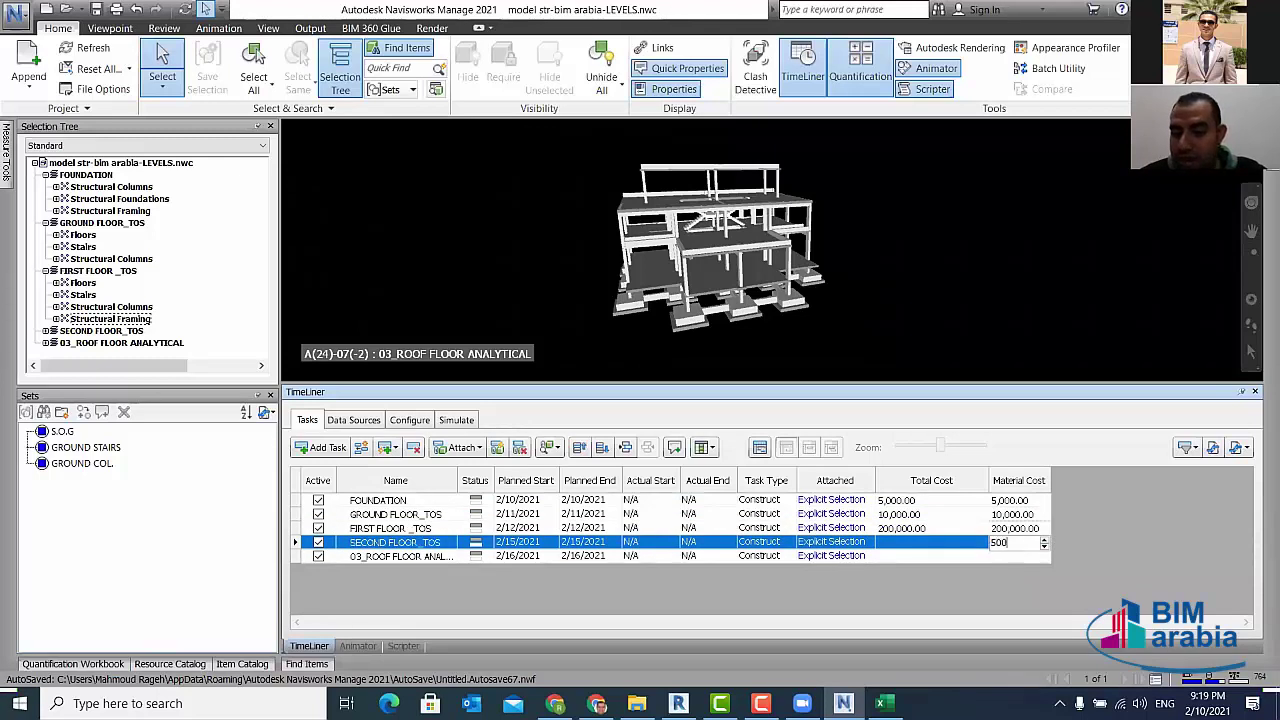
text(00)
key(Return)
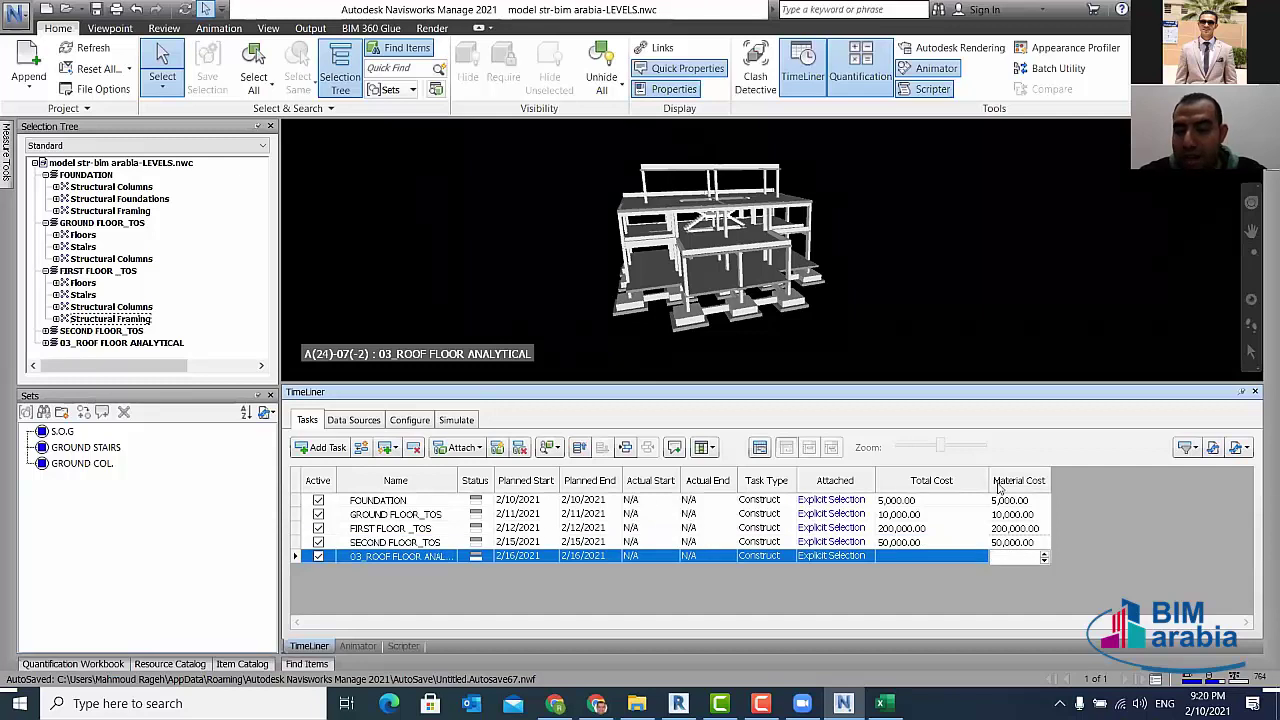
click(704, 447)
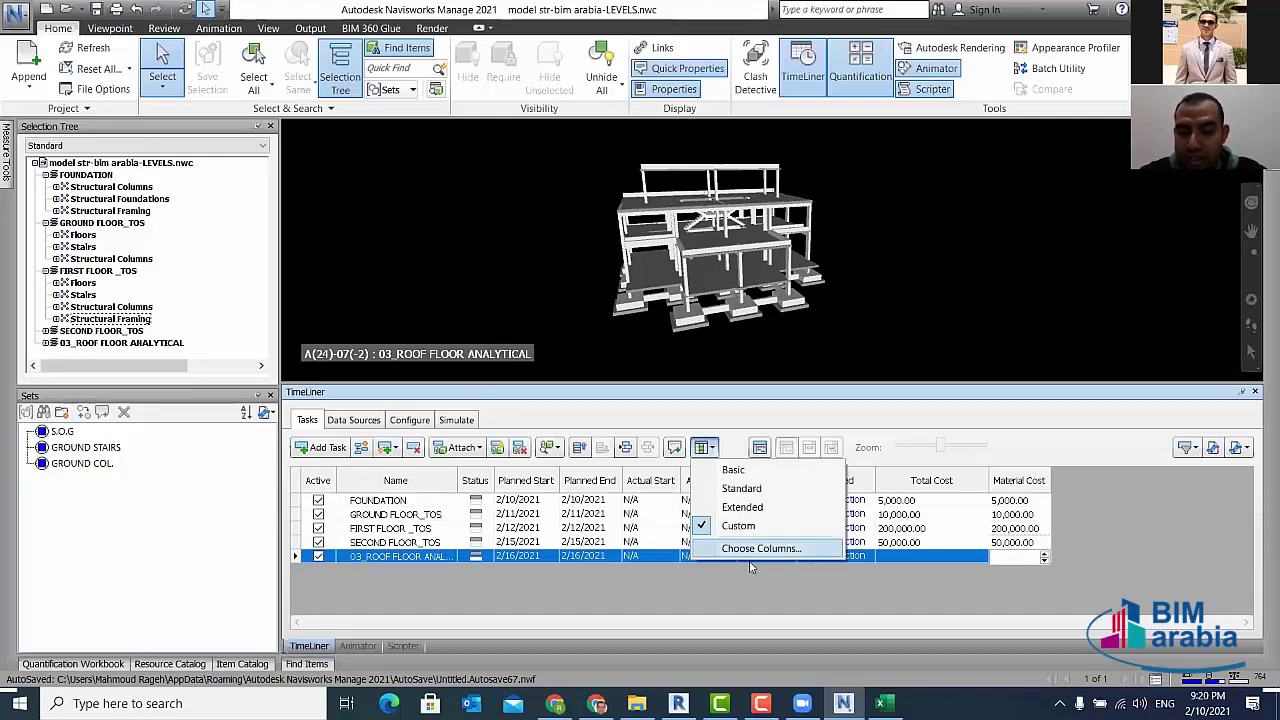
- Move the Material Cost column up ahead of Total Cost
click(758, 548)
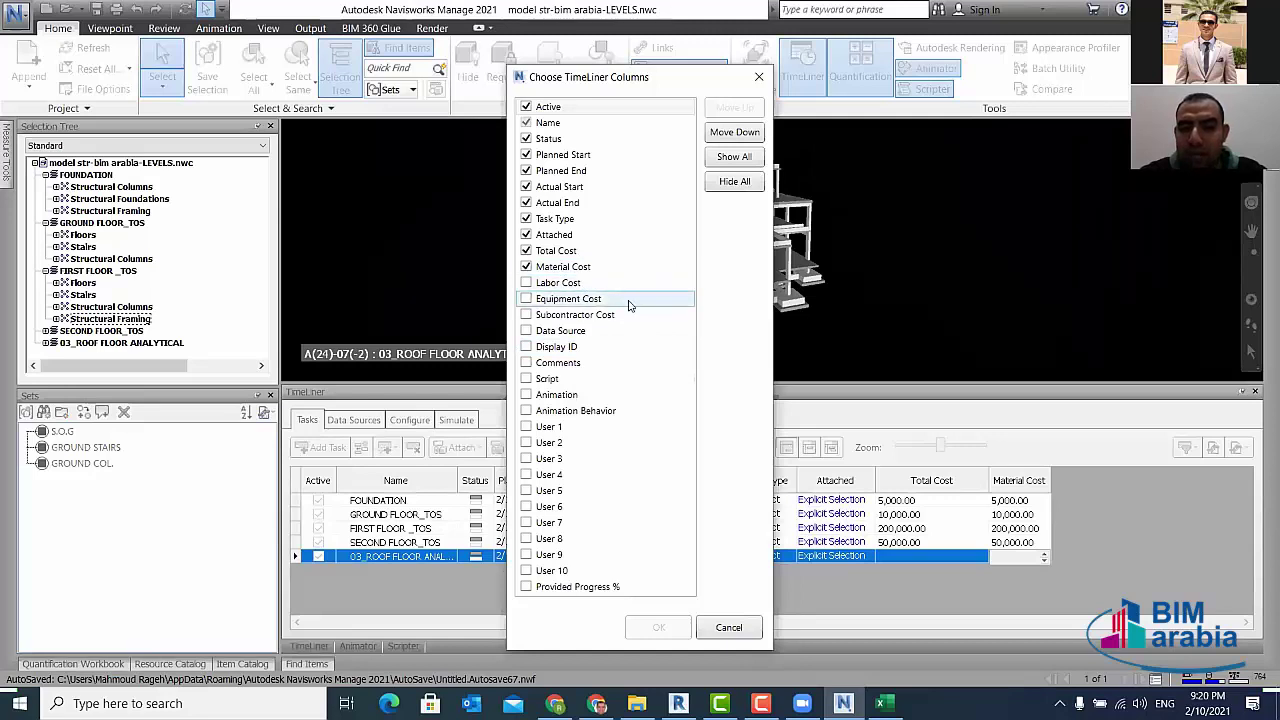
click(559, 270)
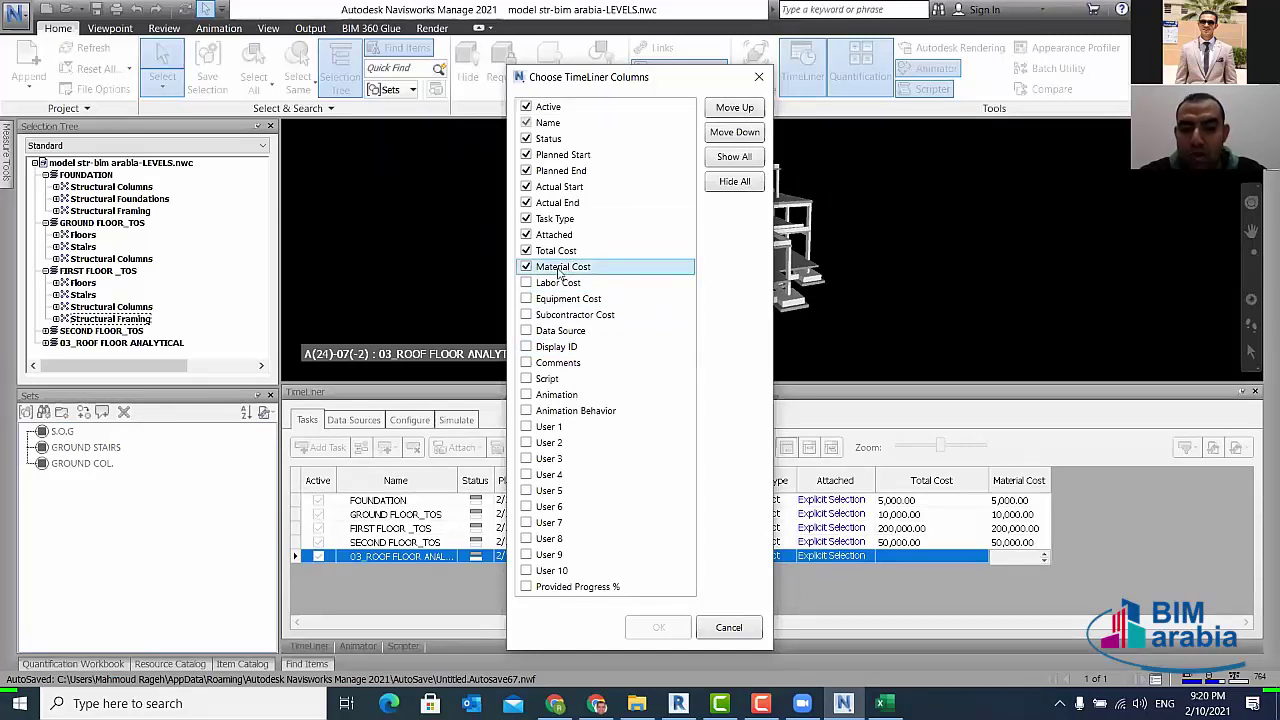
click(735, 108)
click(664, 628)
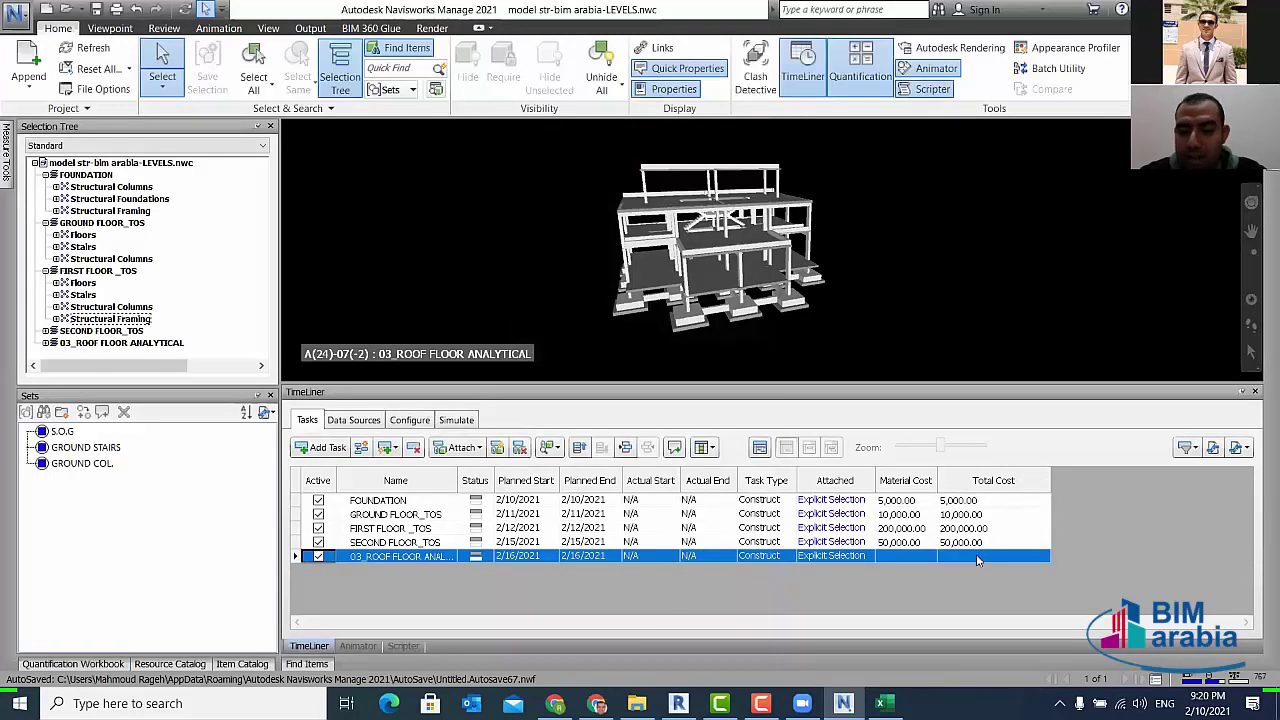
- Enter a 20,000 material cost for the 03_ROOF FLOOR ANALYTICAL task
click(957, 558)
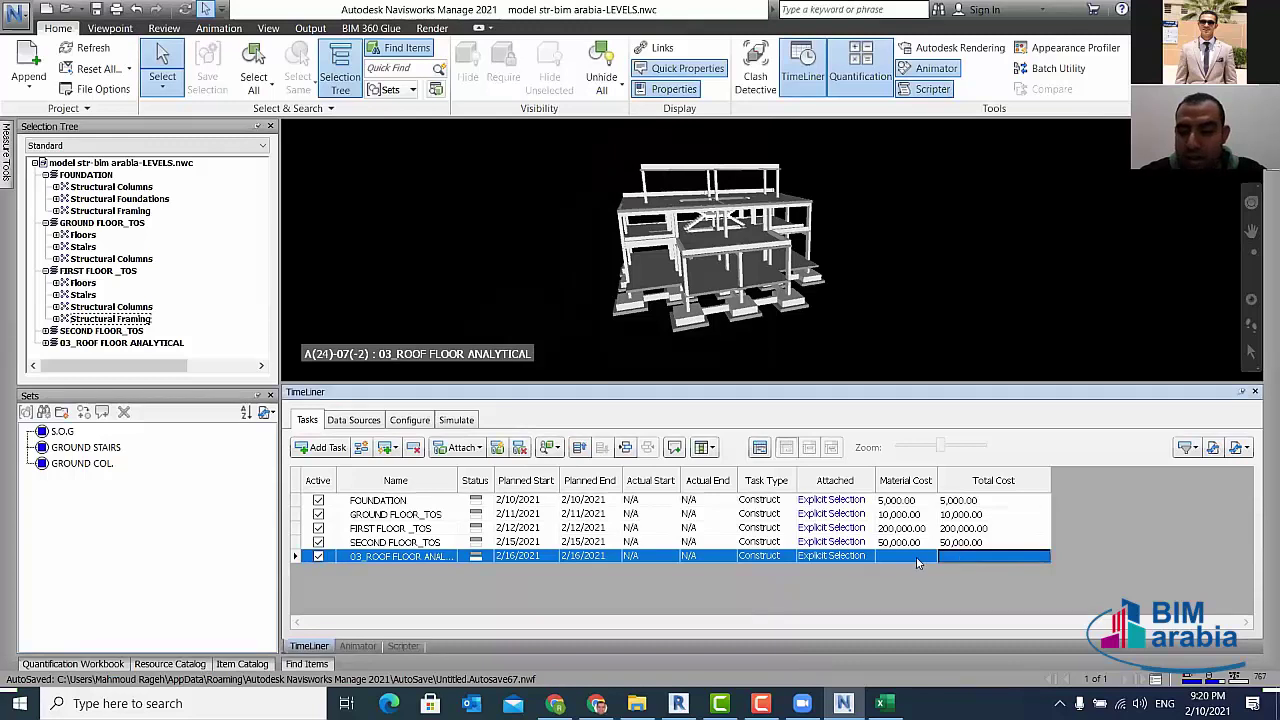
click(916, 556)
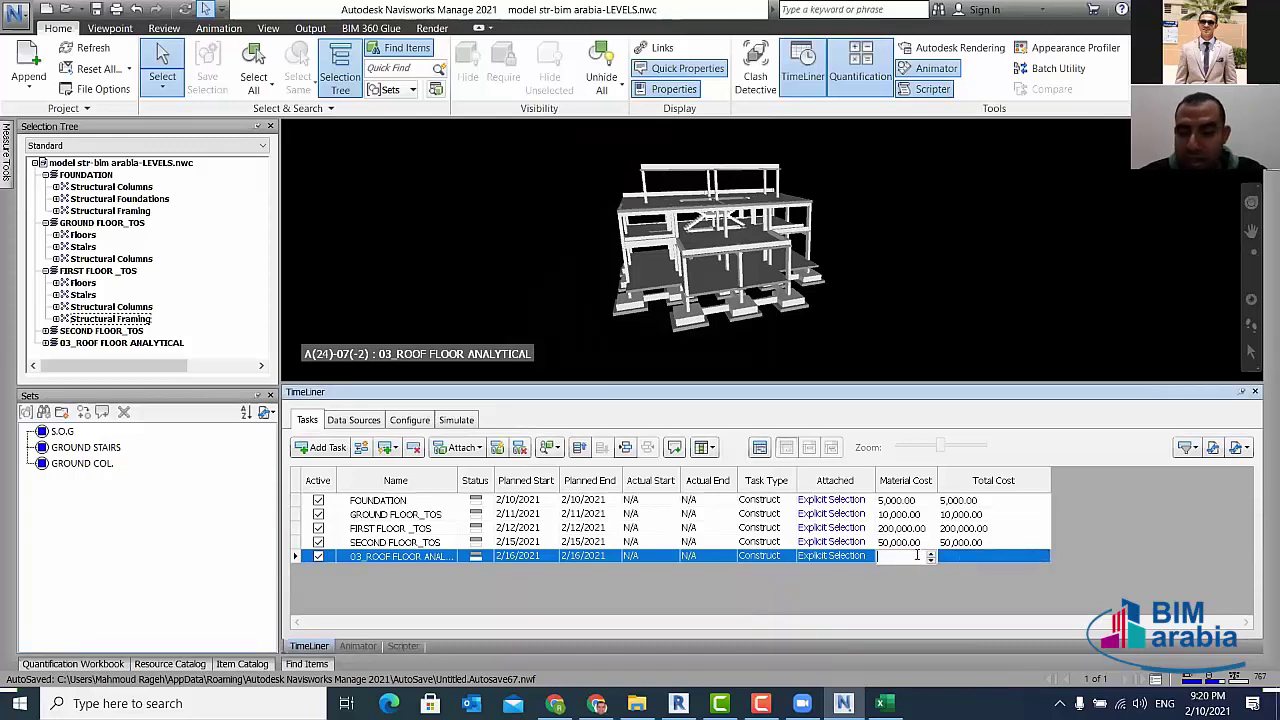
text(200)
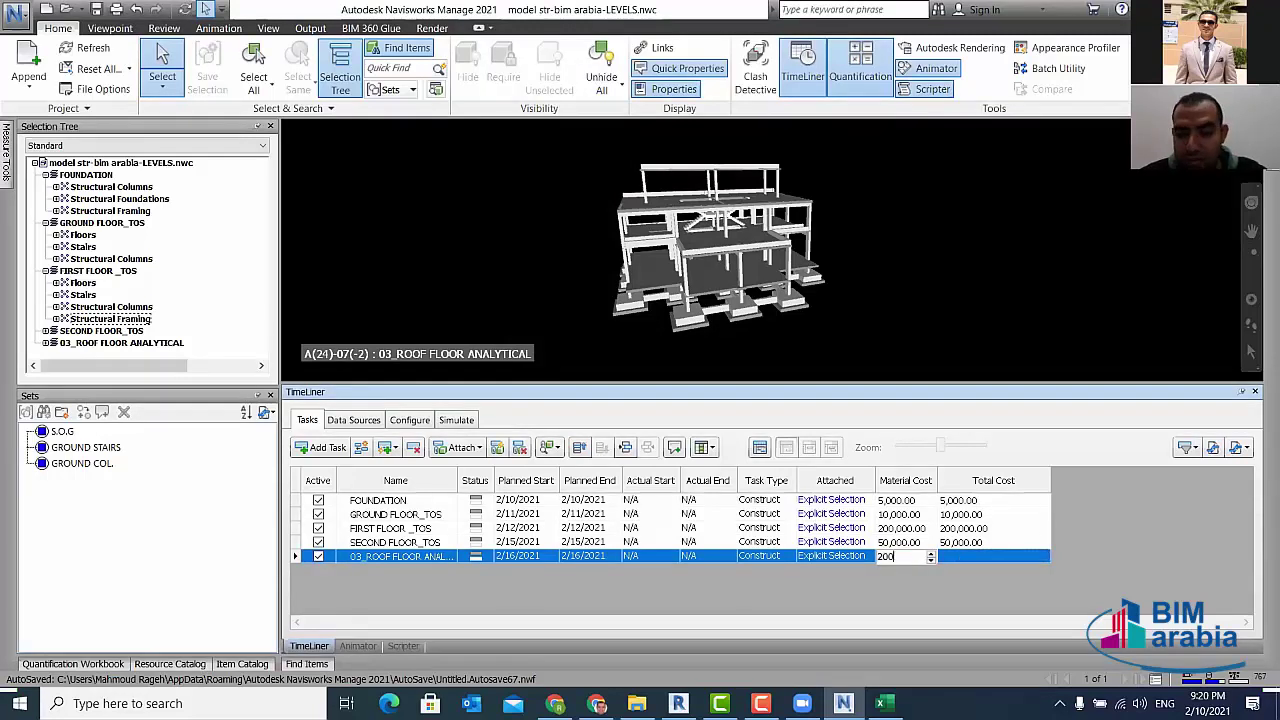
text(0)
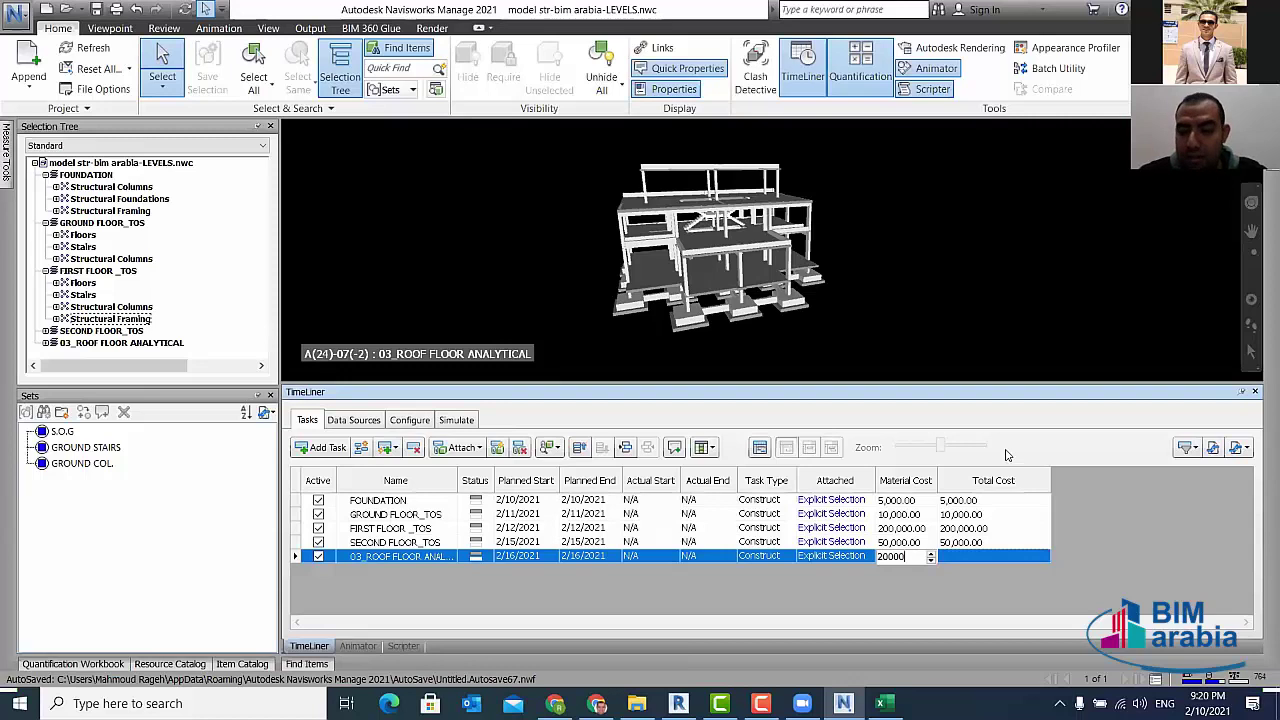
click(1015, 514)
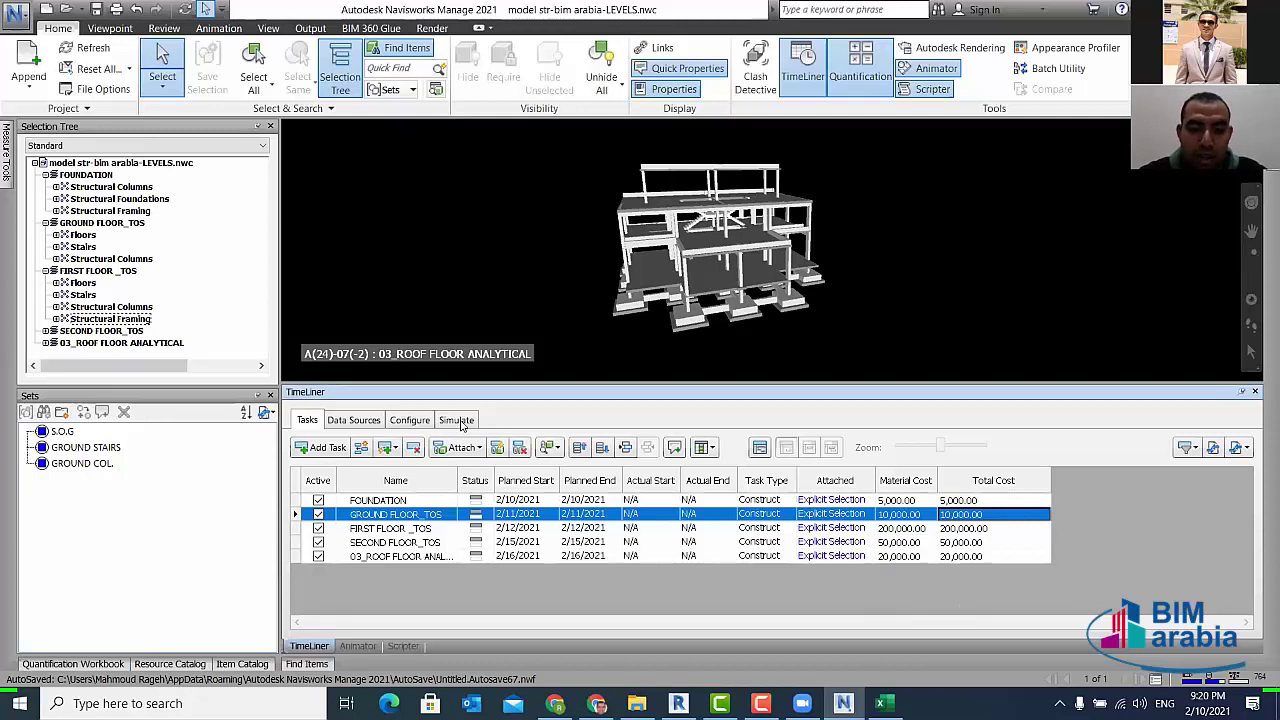
- Play the TimeLiner simulation to 5:00 PM on 2/16/2021, totalling 285000.00 cost
click(414, 448)
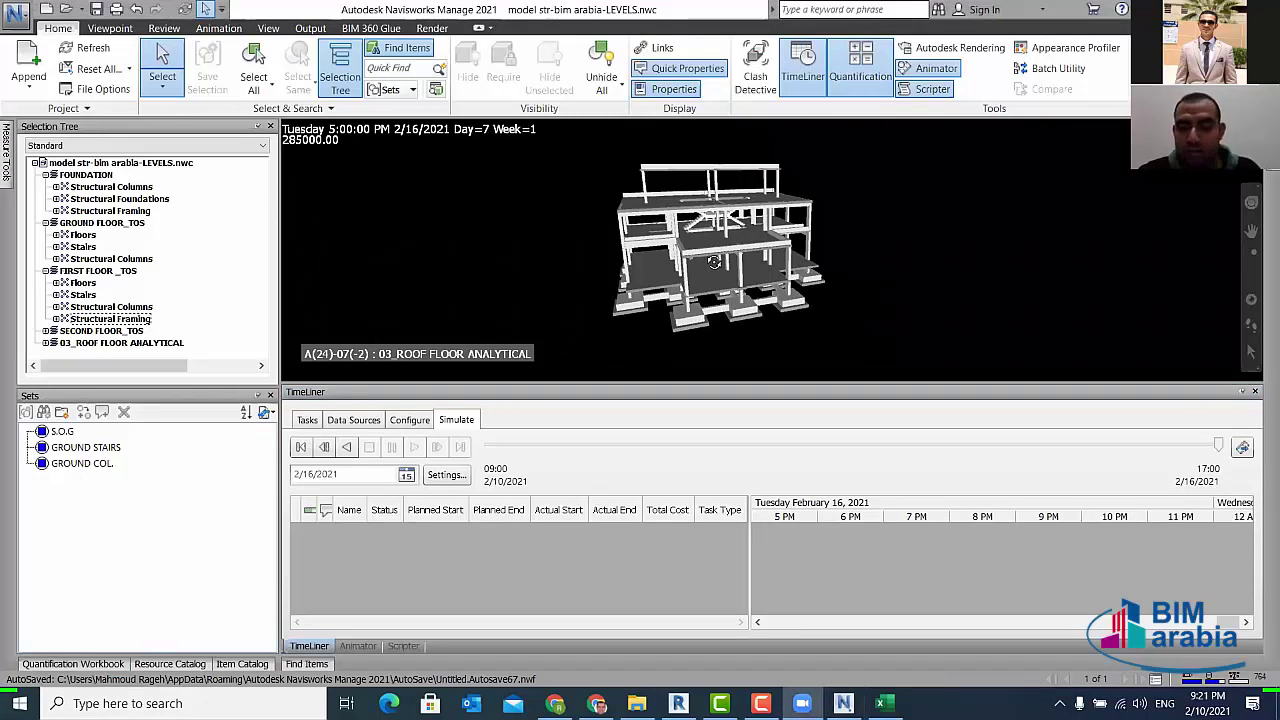
scroll(735, 256, up, 2)
scroll(736, 256, up, 2)
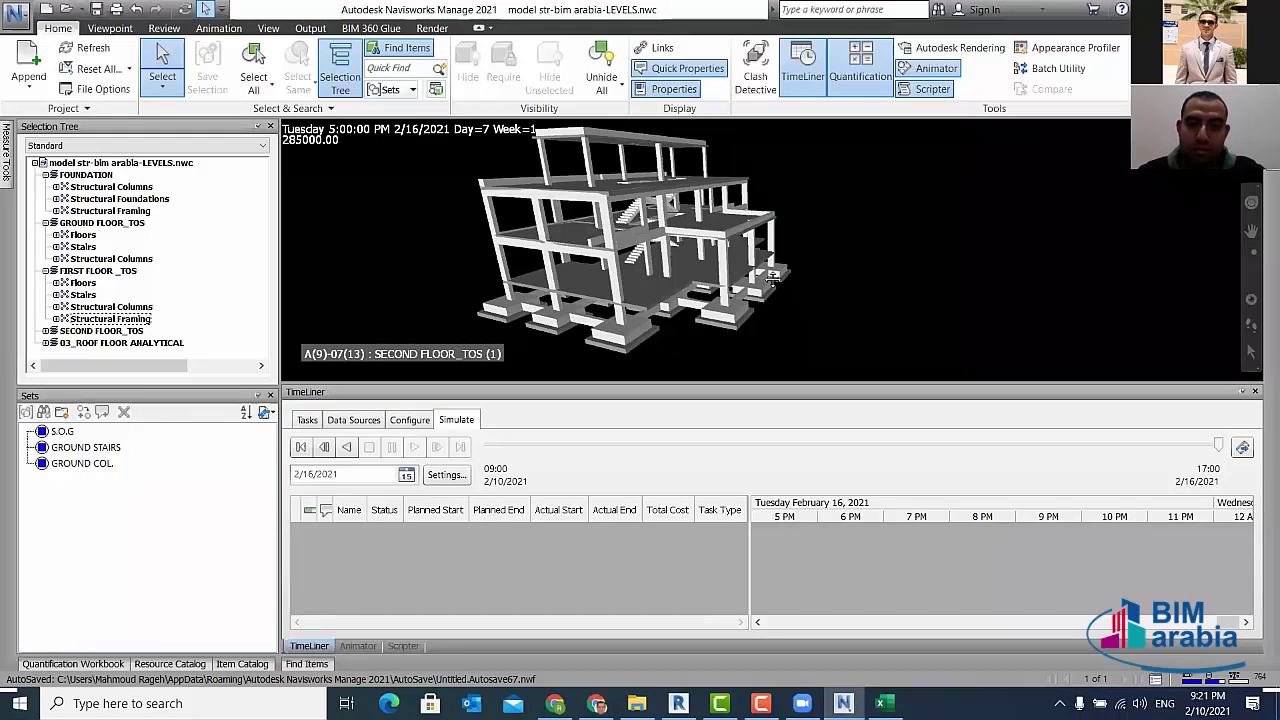
scroll(768, 288, down, 1)
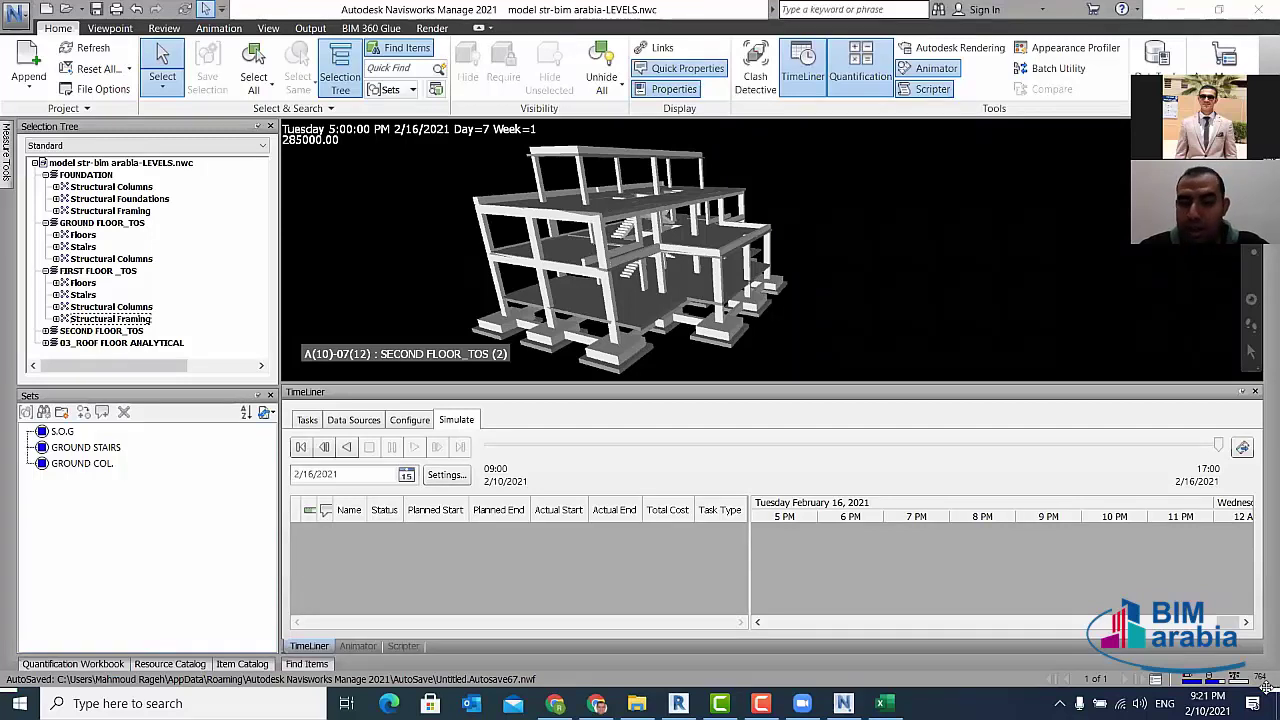
- Try a Primavera P6 data source, cancel its failed login, then choose CSV Import instead
click(352, 421)
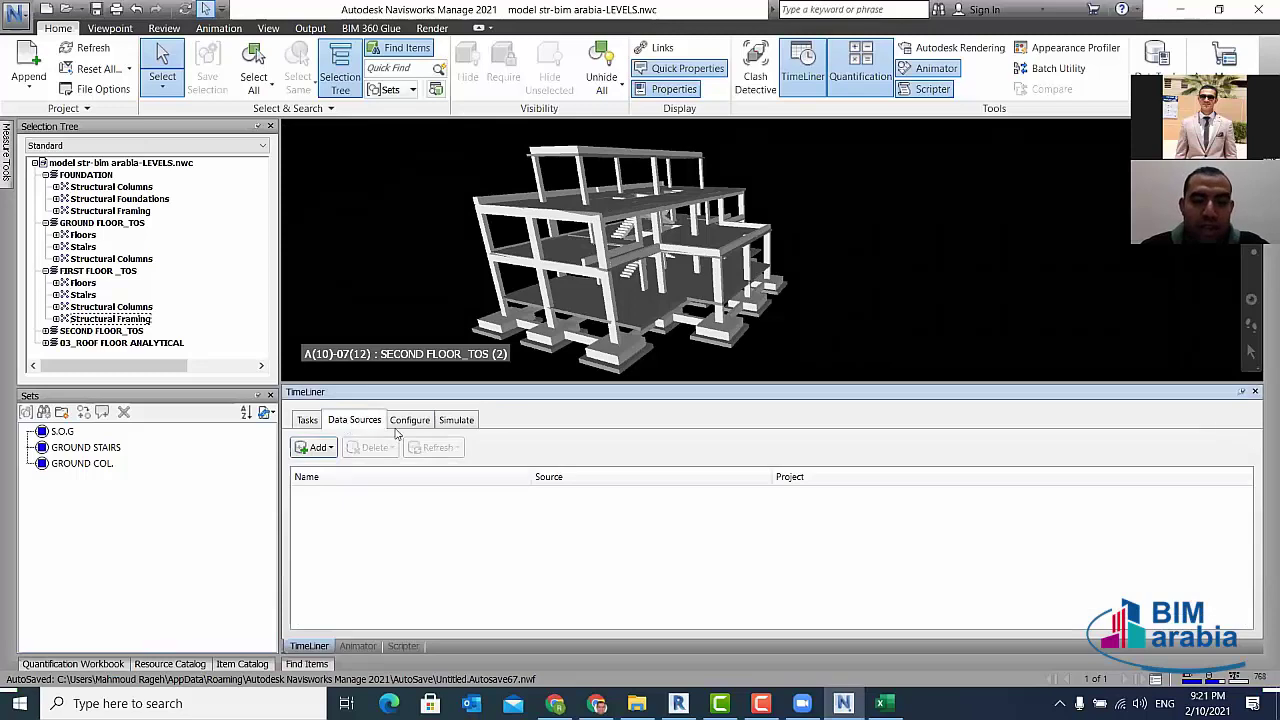
click(330, 447)
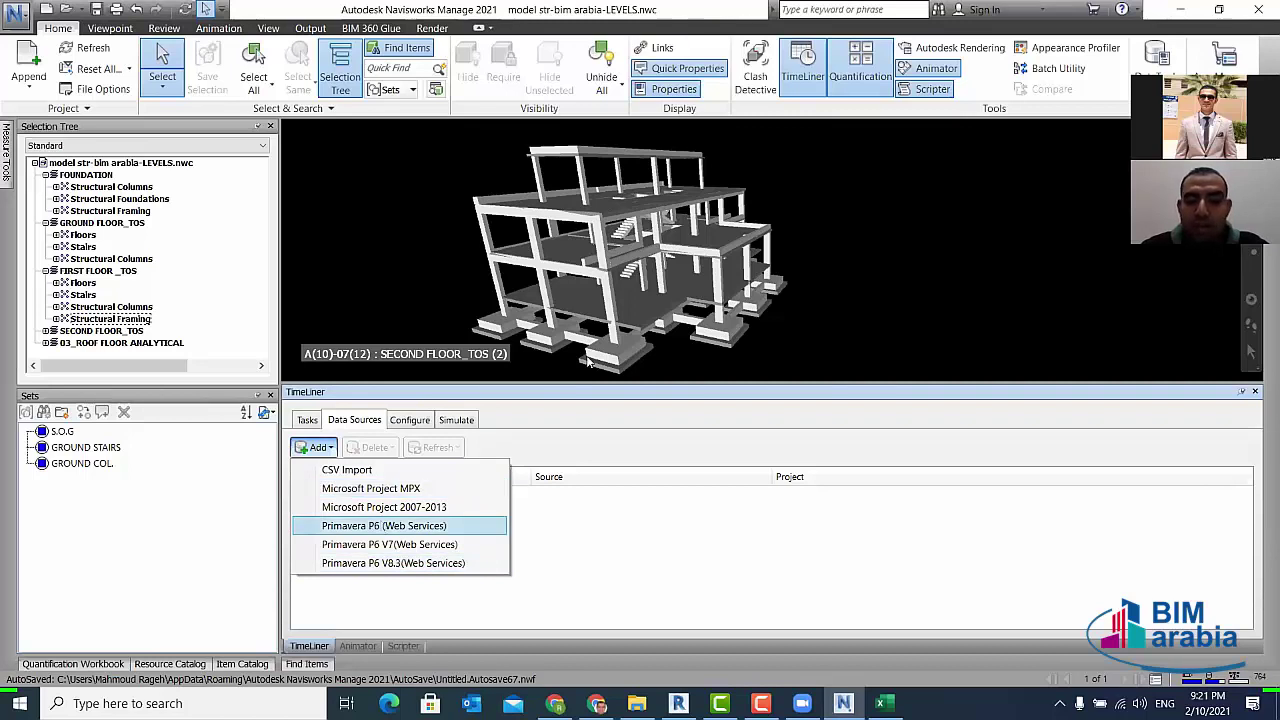
click(381, 526)
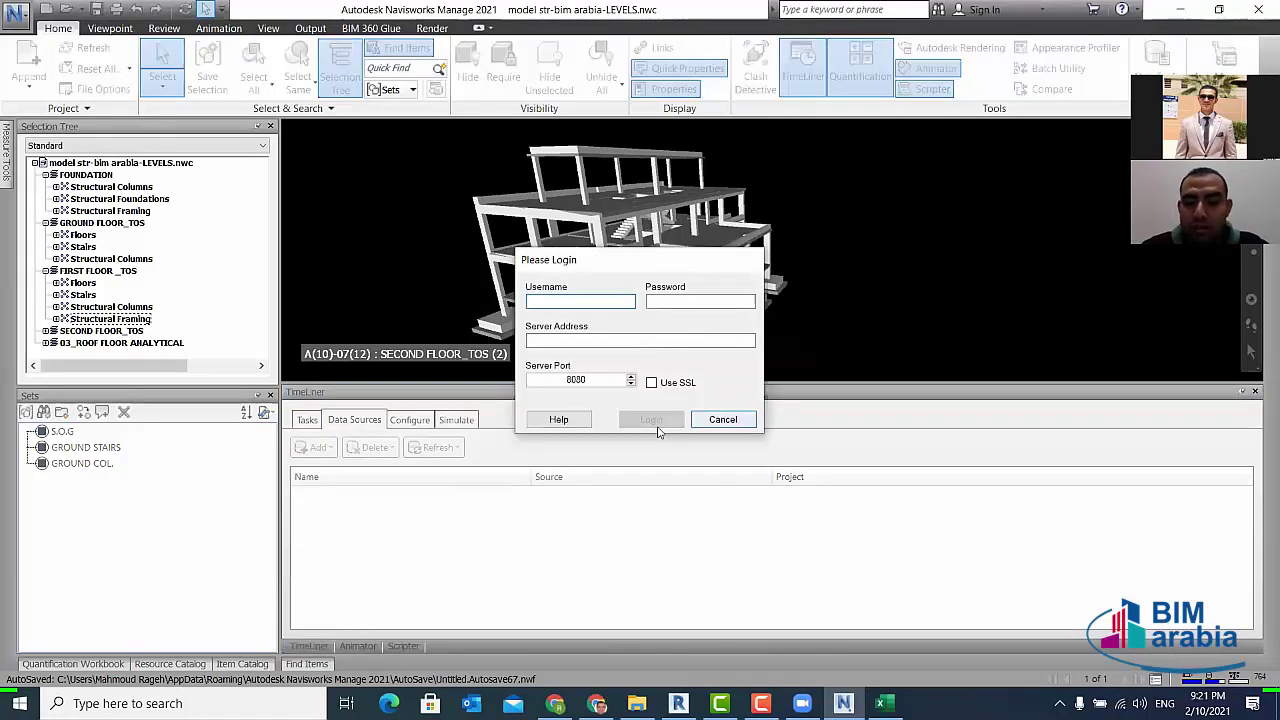
click(695, 420)
click(687, 420)
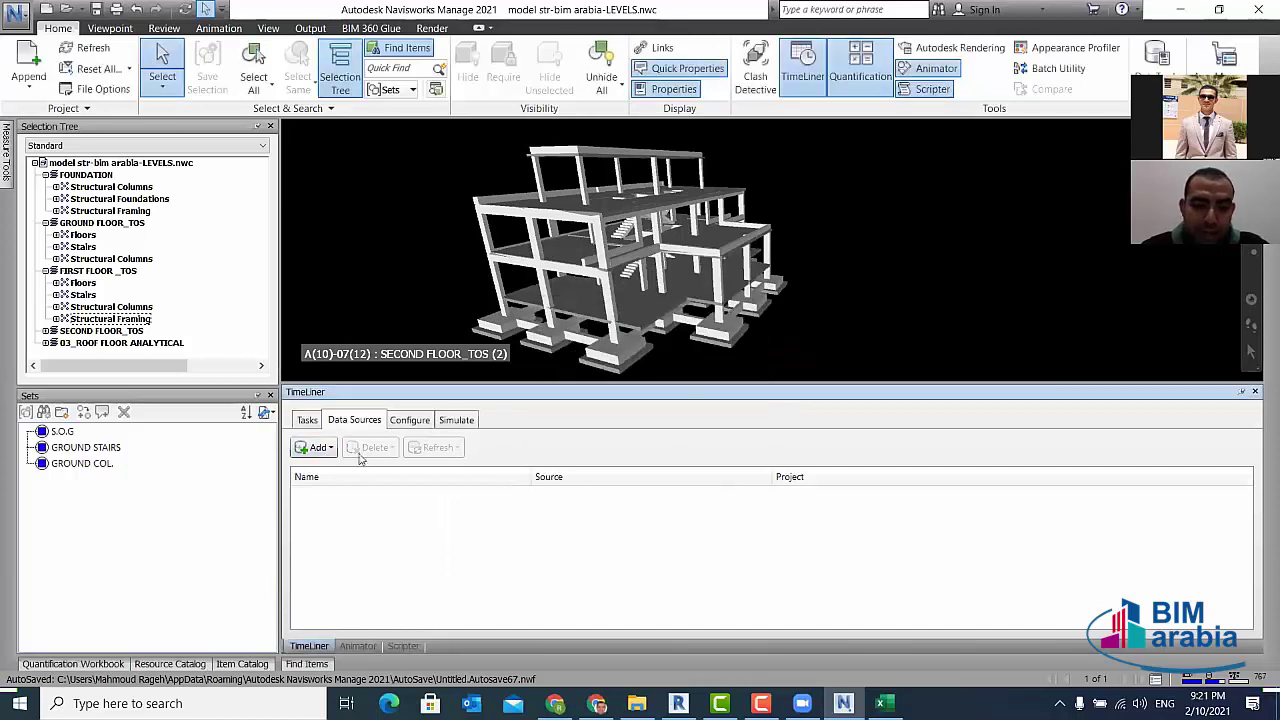
click(315, 447)
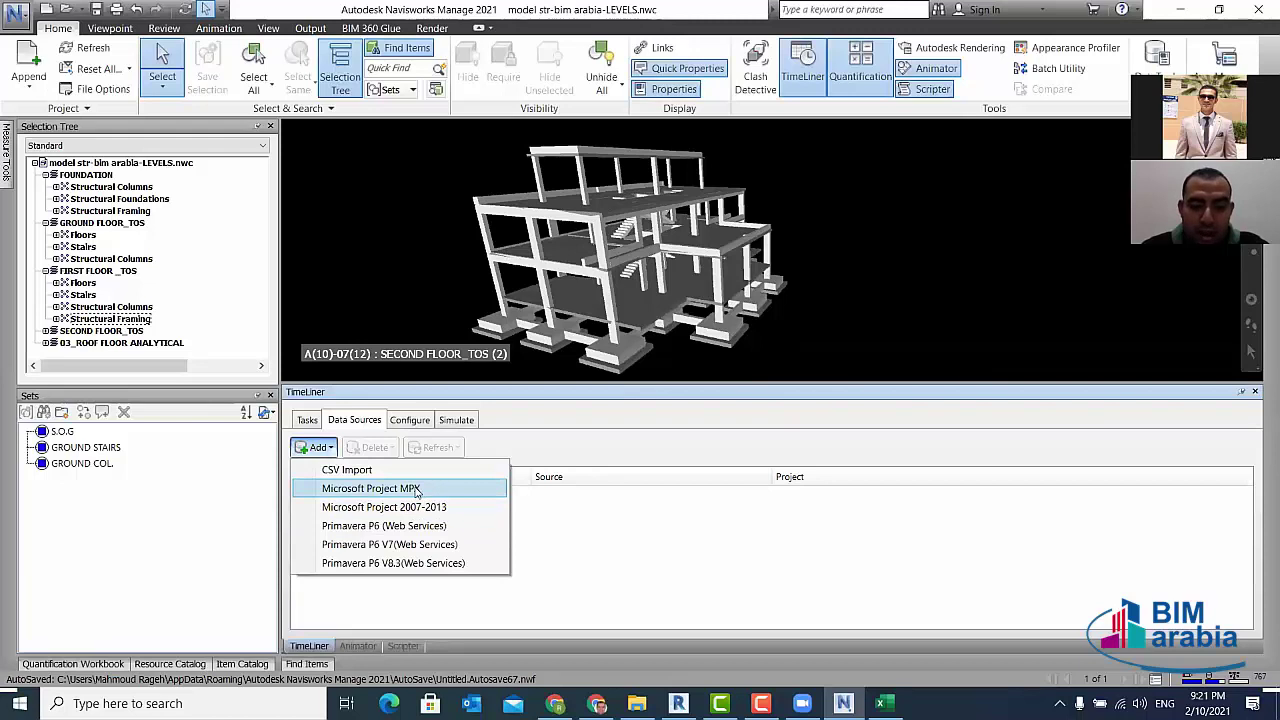
click(378, 470)
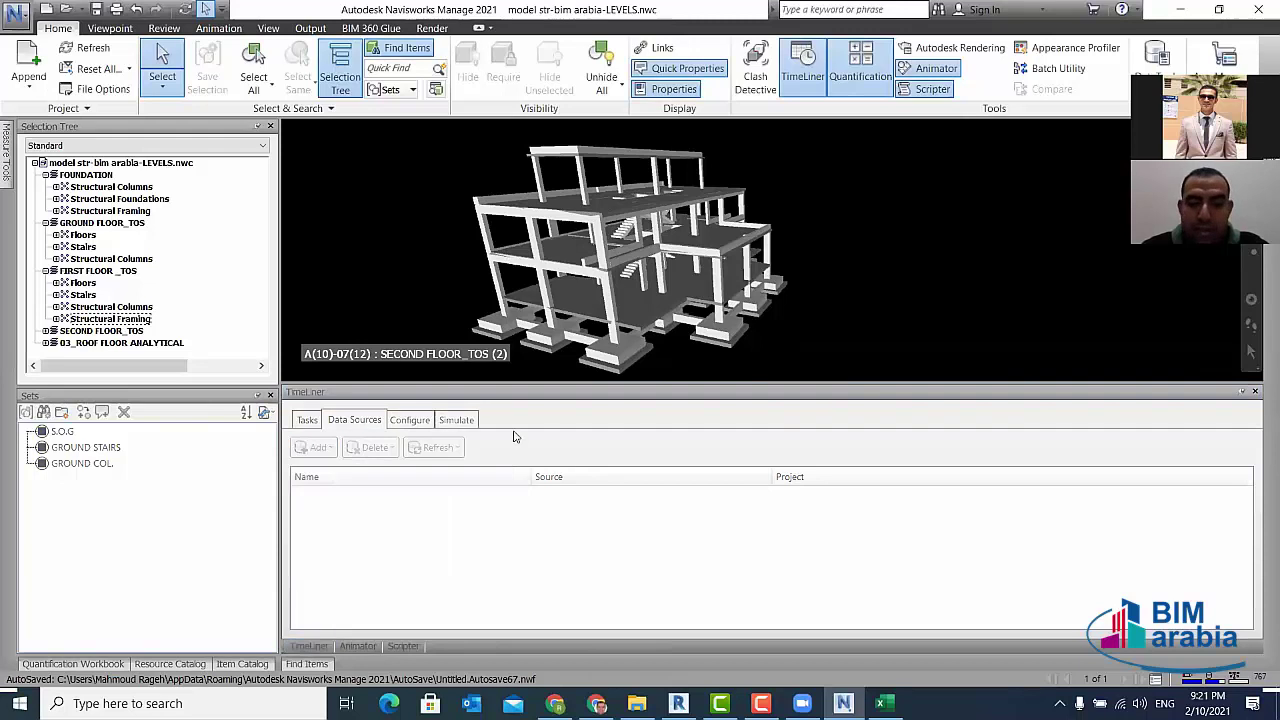
- Open TIME LINER.csv and map Task Name to the Name field
click(415, 147)
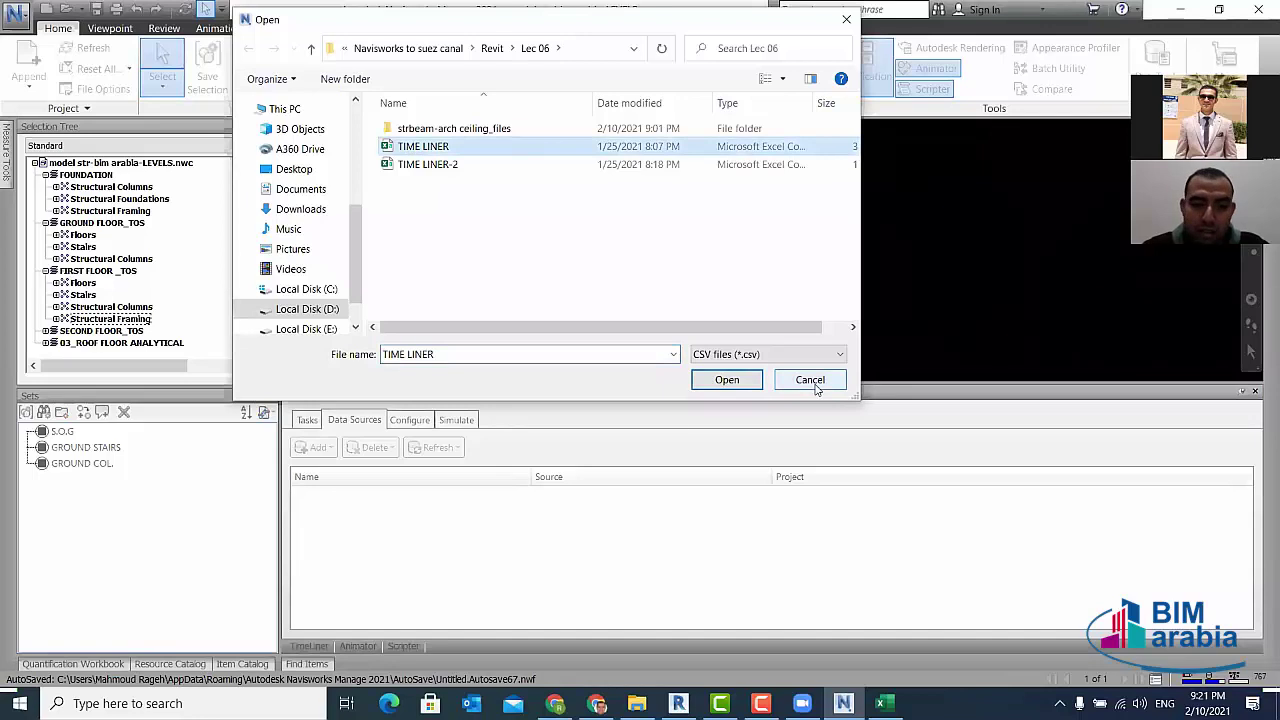
click(722, 384)
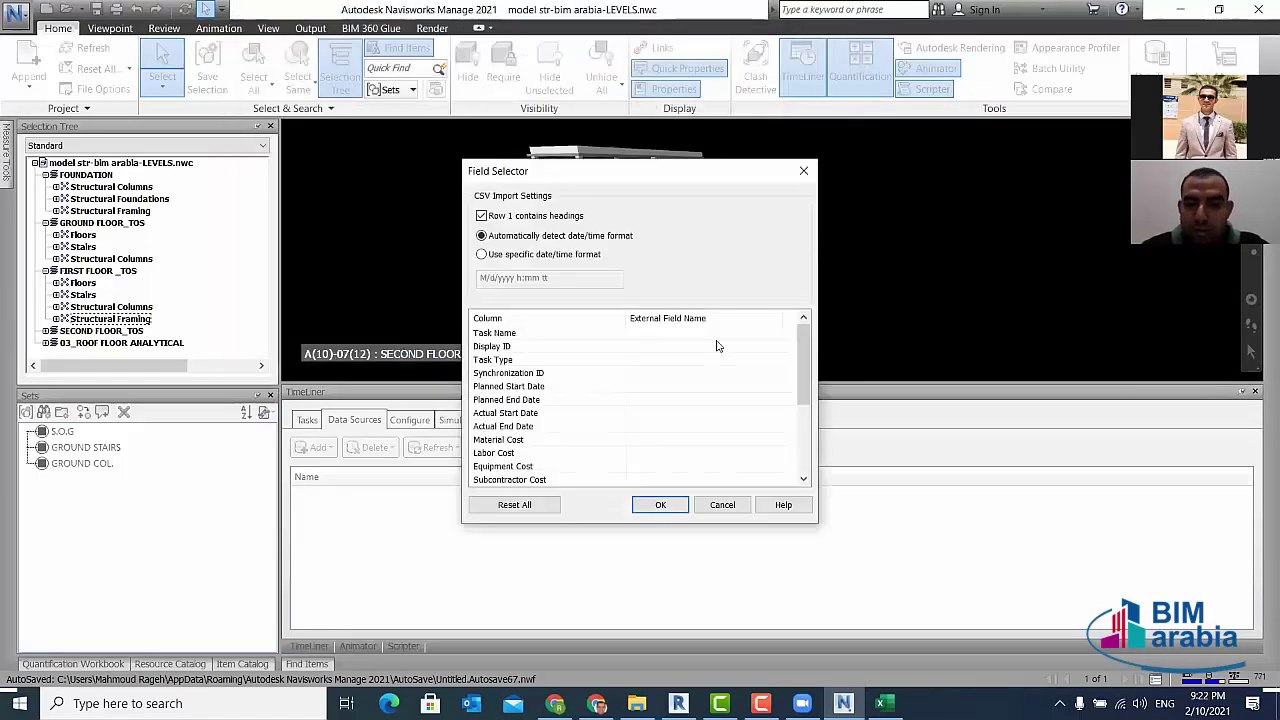
click(712, 341)
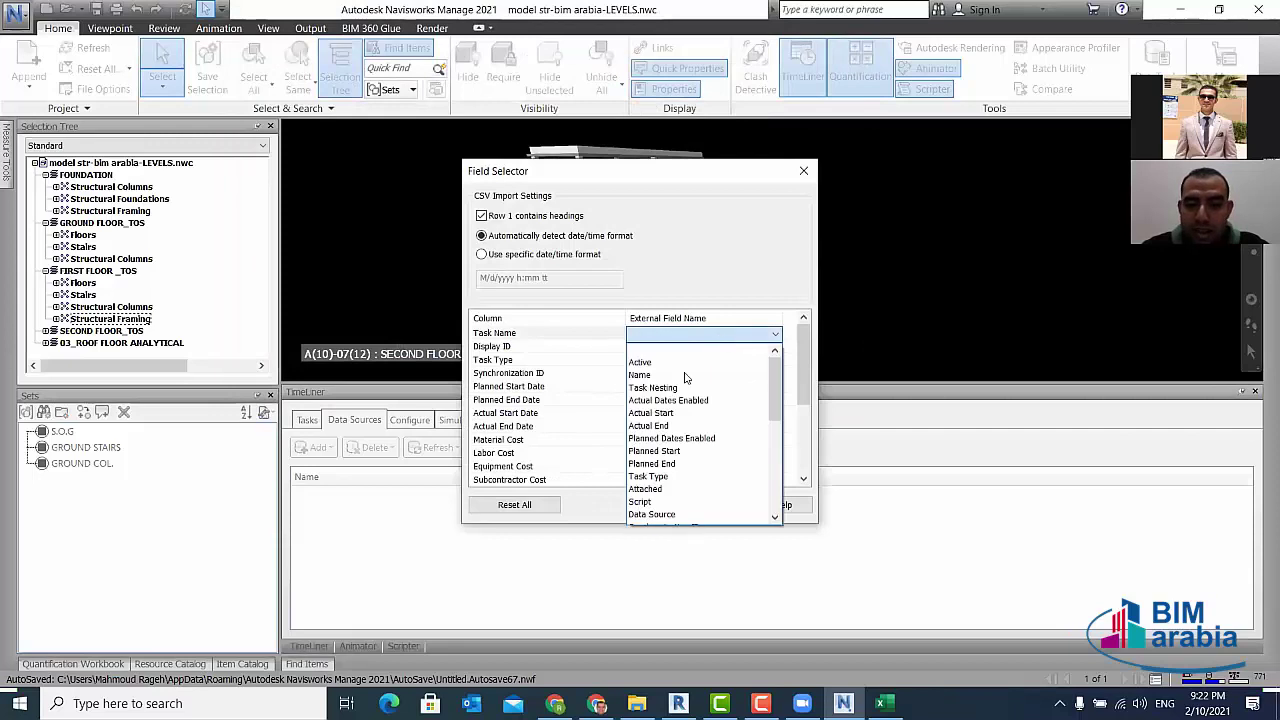
click(669, 376)
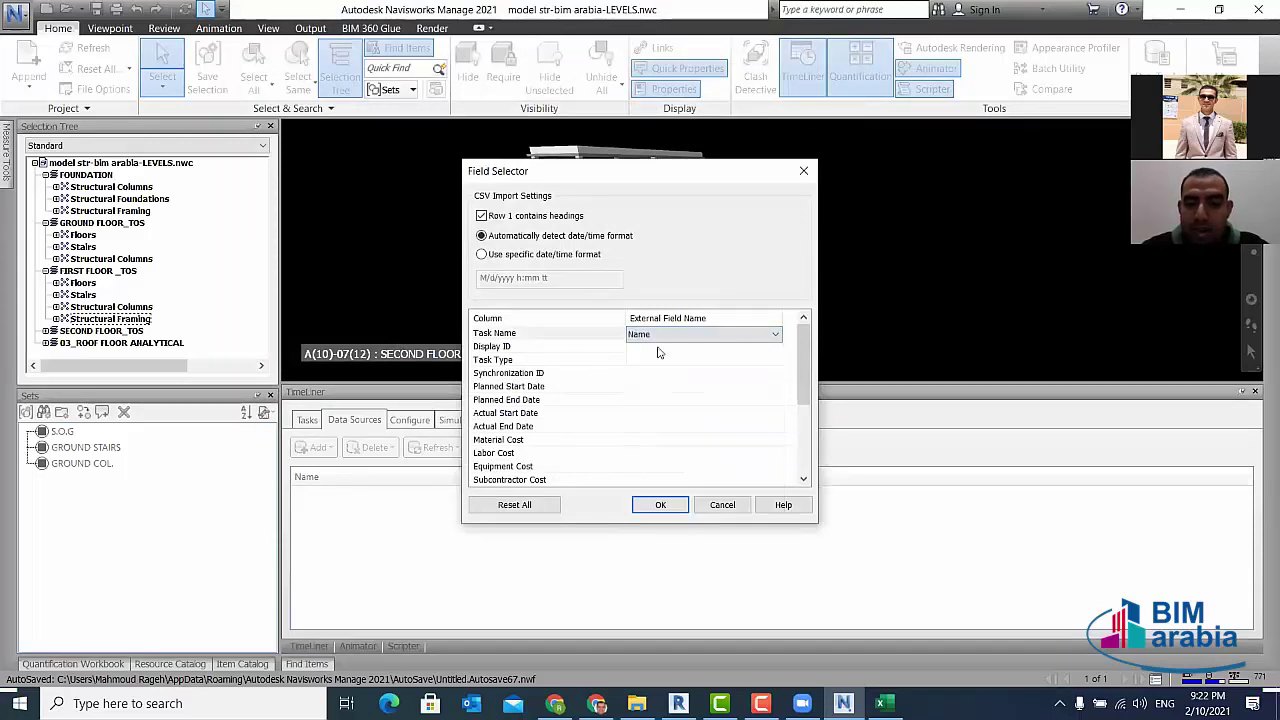
- Map Display ID to the Display ID field, correcting an initial Synchronization ID choice
click(660, 347)
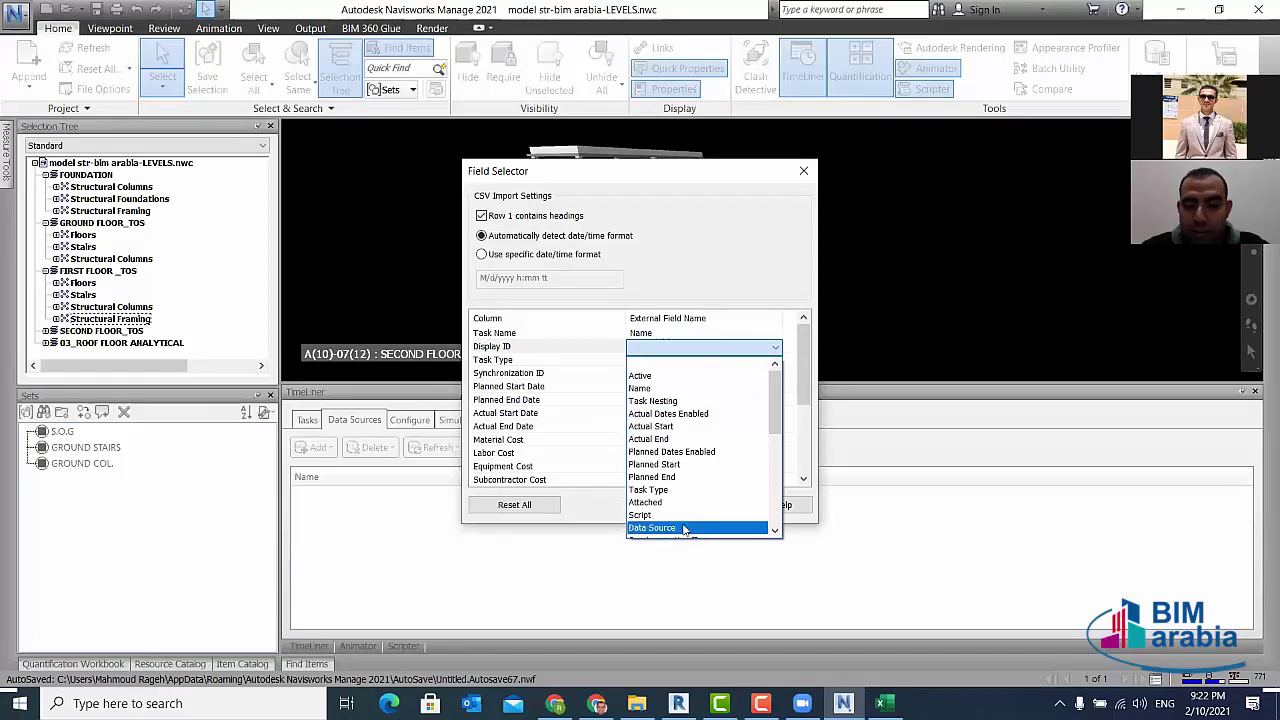
scroll(684, 500, down, 3)
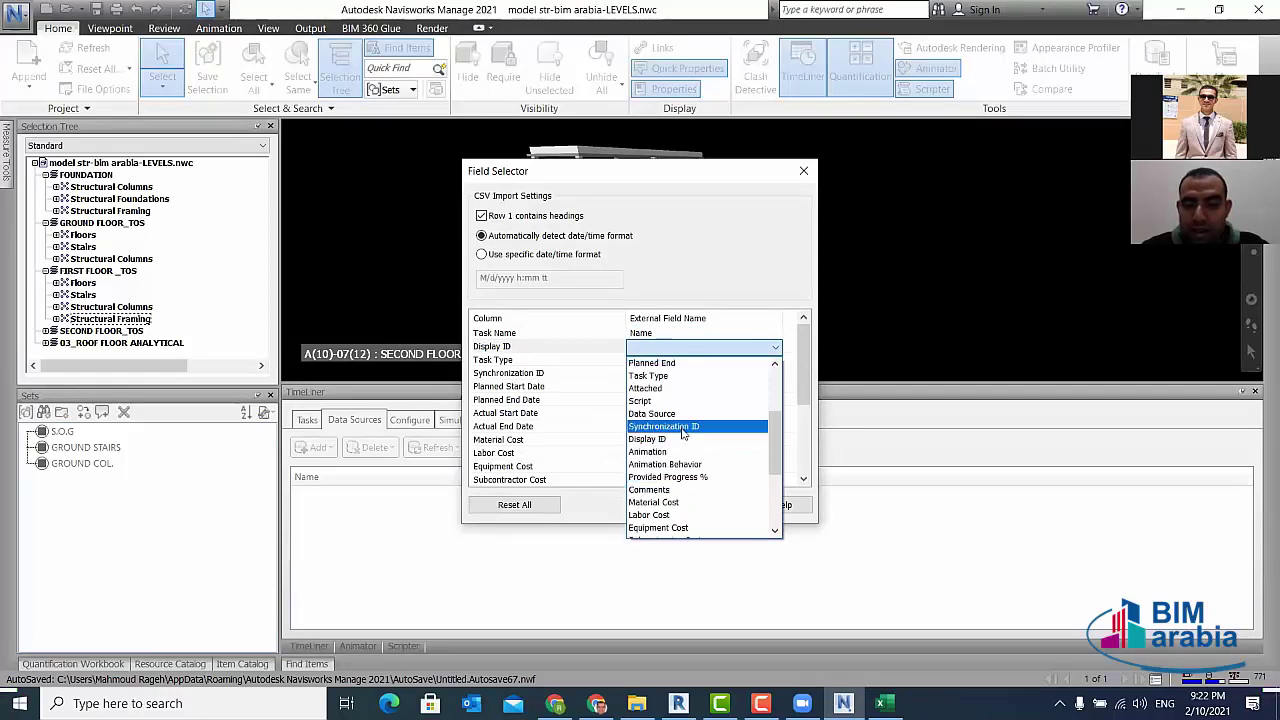
click(684, 430)
click(700, 350)
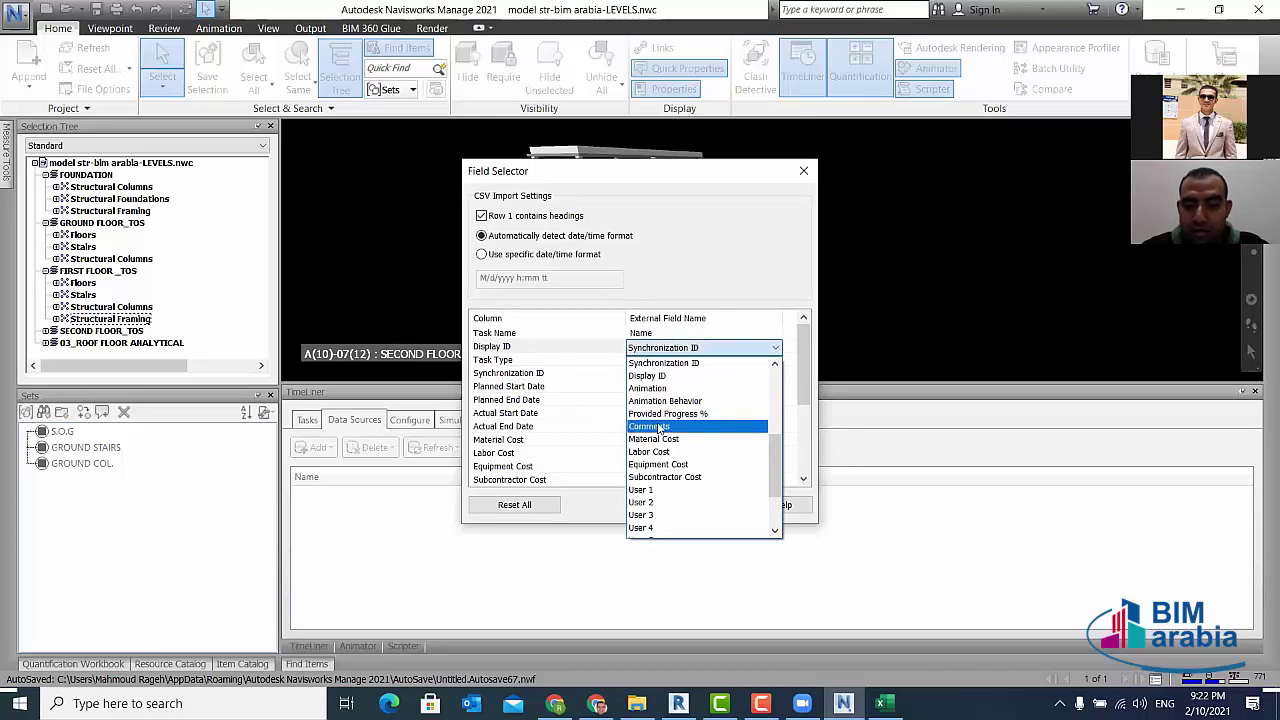
click(664, 376)
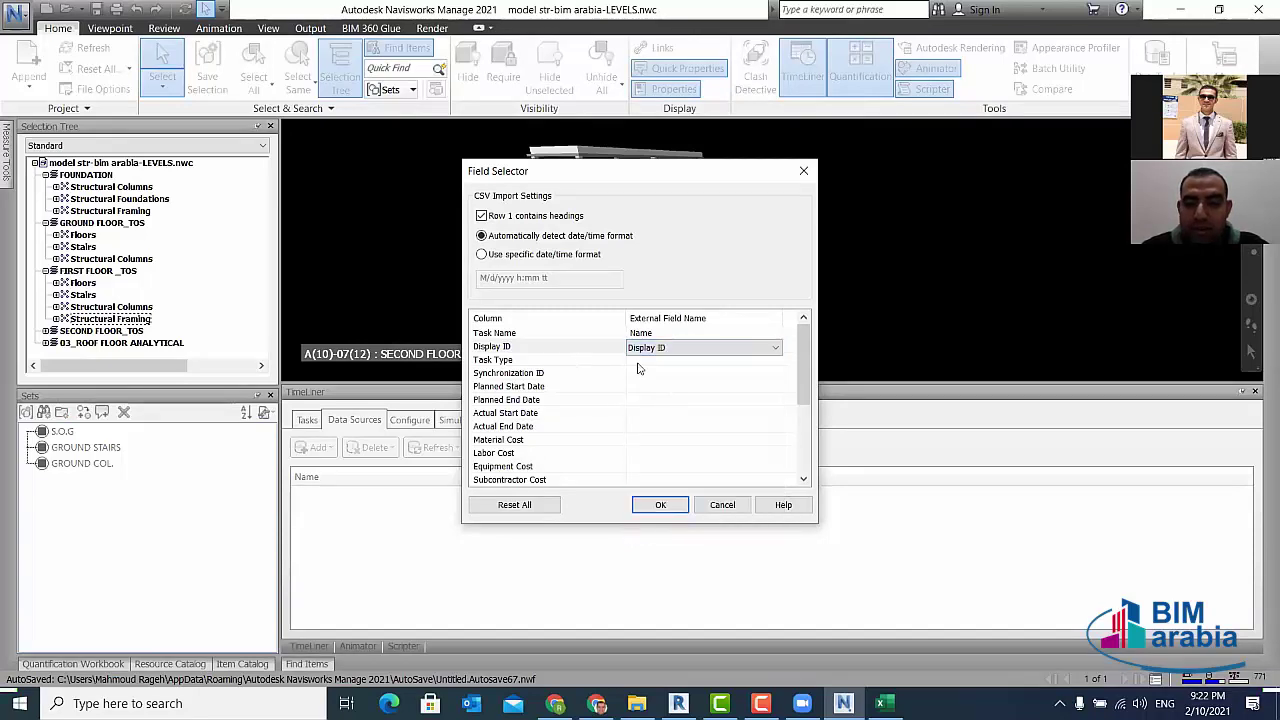
- Map Task Type to Task Nesting and accept the field mapping
click(704, 362)
click(725, 364)
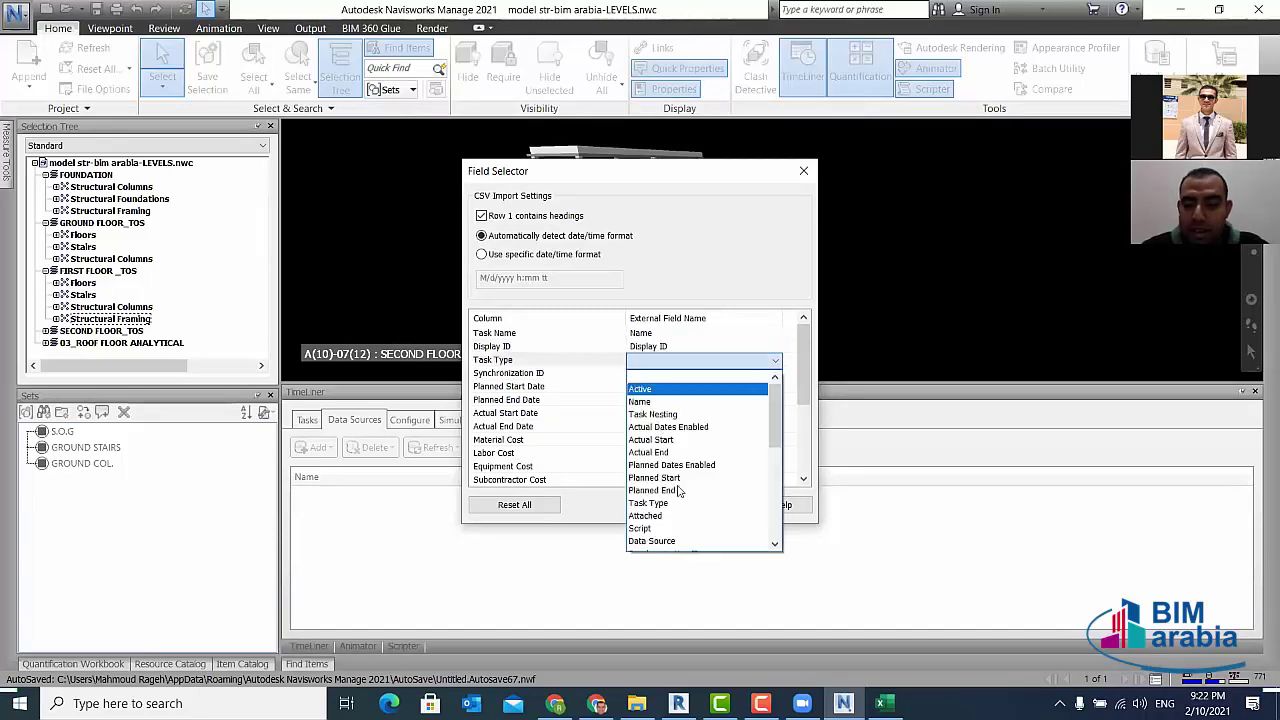
scroll(682, 488, down, 1)
scroll(682, 470, down, 1)
scroll(680, 450, down, 1)
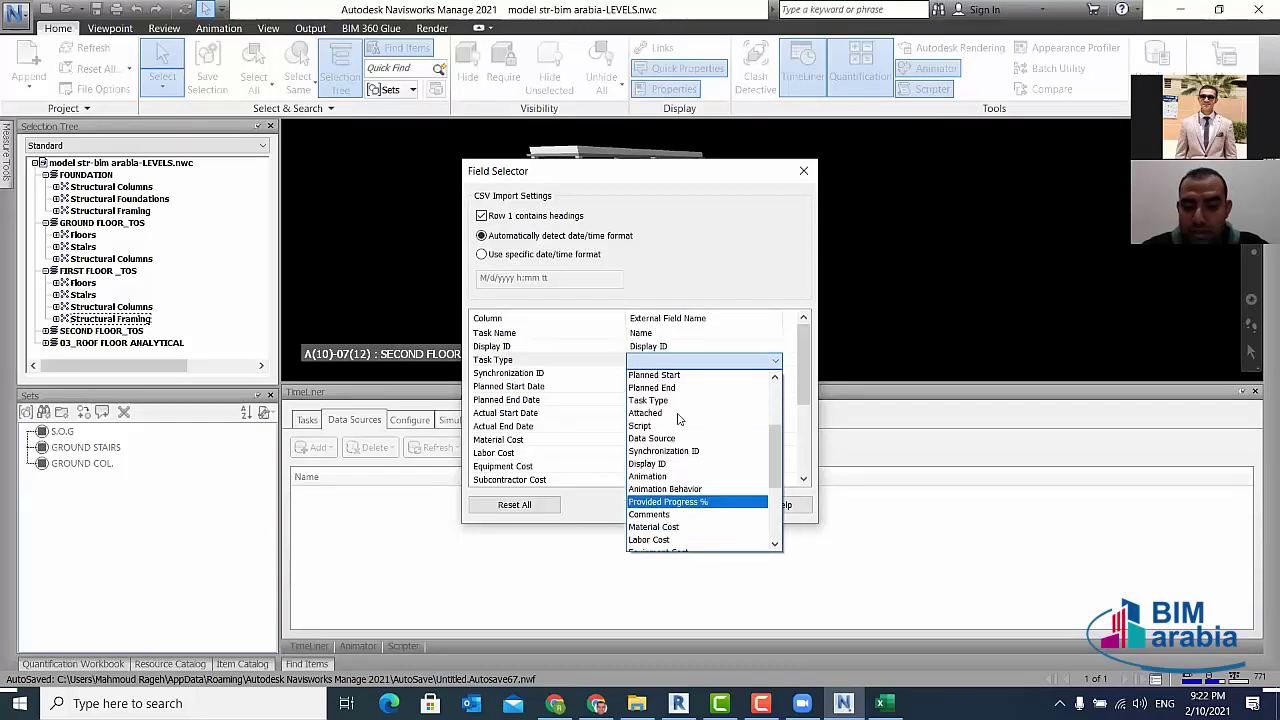
scroll(683, 475, down, 1)
scroll(684, 505, down, 1)
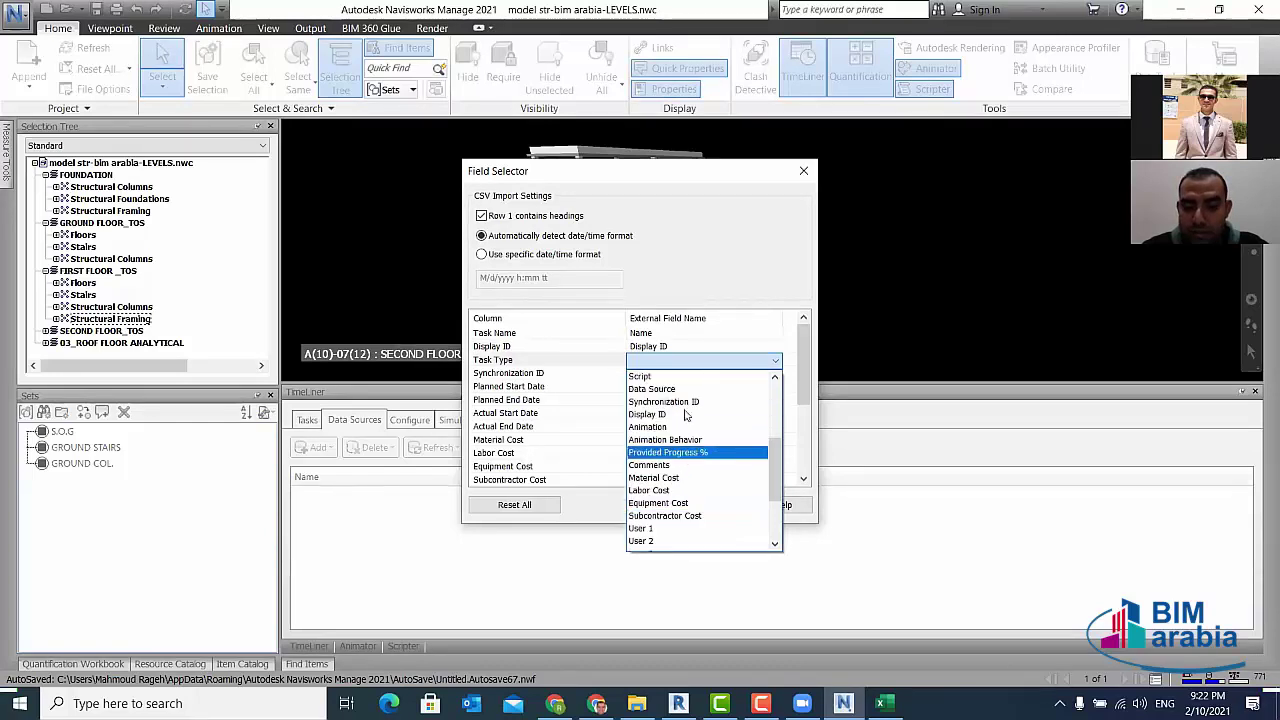
scroll(685, 420, up, 1)
scroll(684, 430, up, 2)
scroll(683, 440, up, 1)
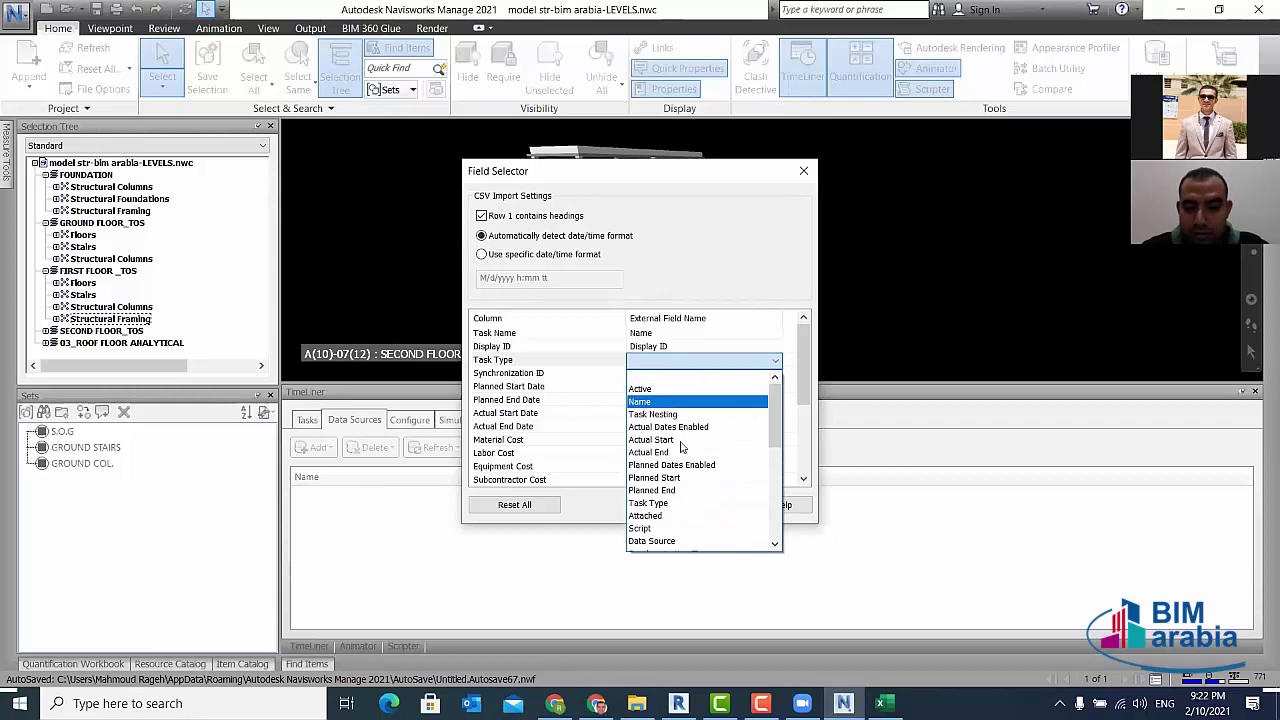
click(682, 414)
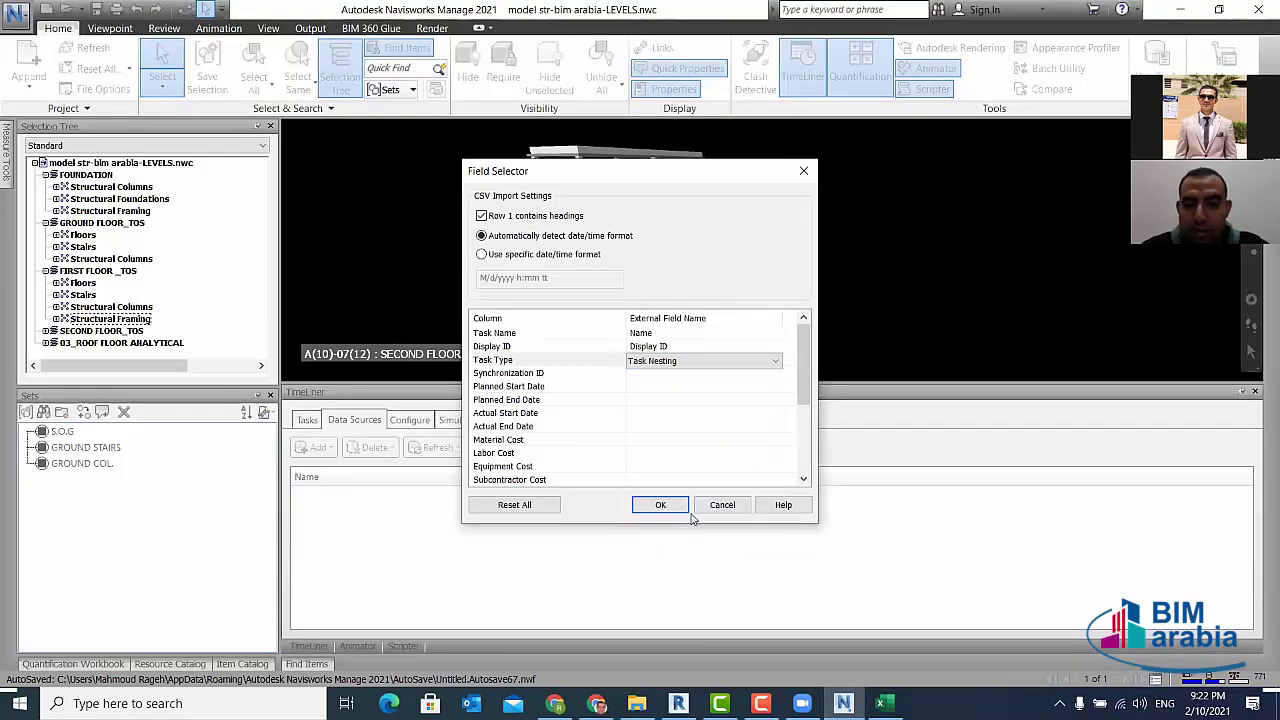
click(719, 505)
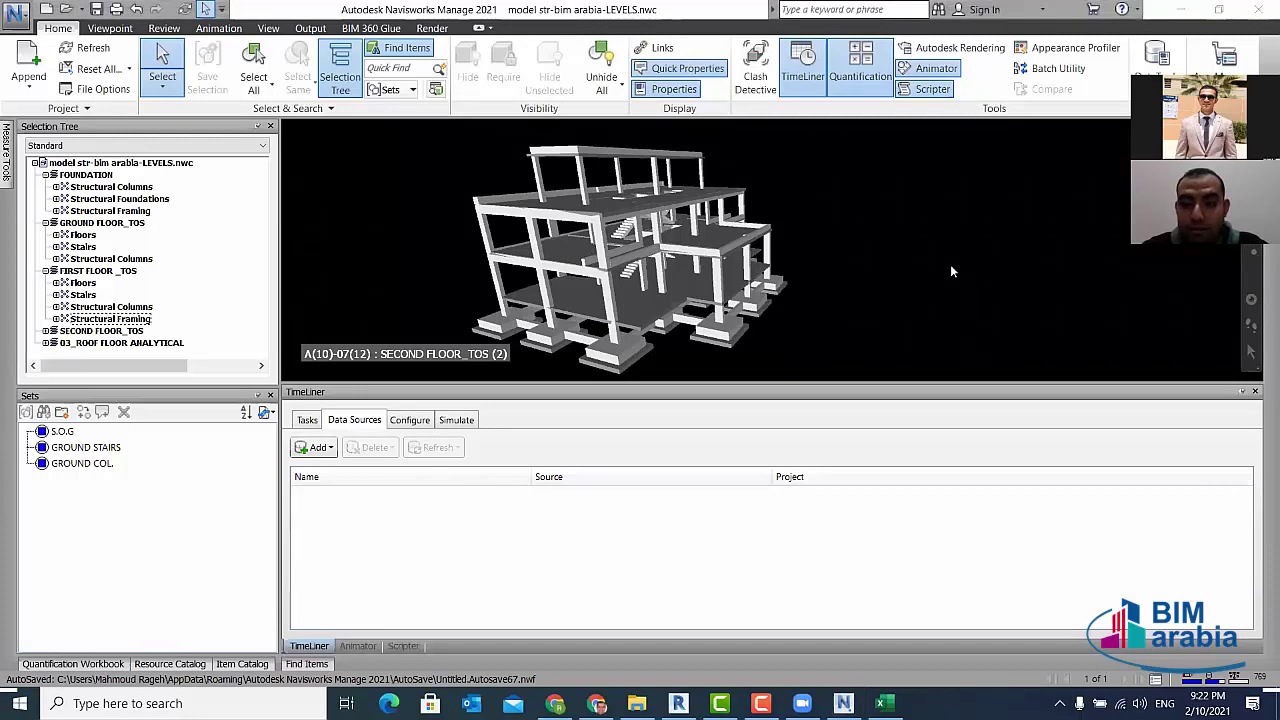
- Show the five costed level tasks, FOUNDATION through roof, and inspect a concrete column
click(307, 420)
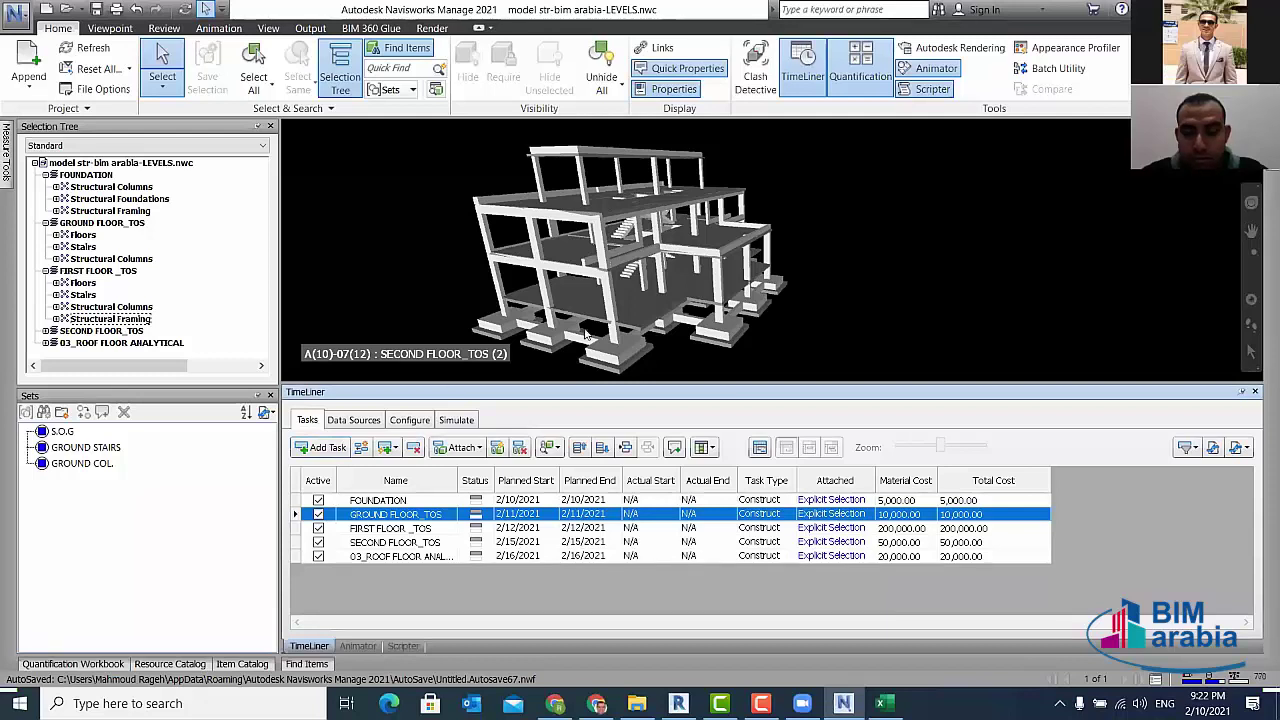
mouse_move(620, 328)
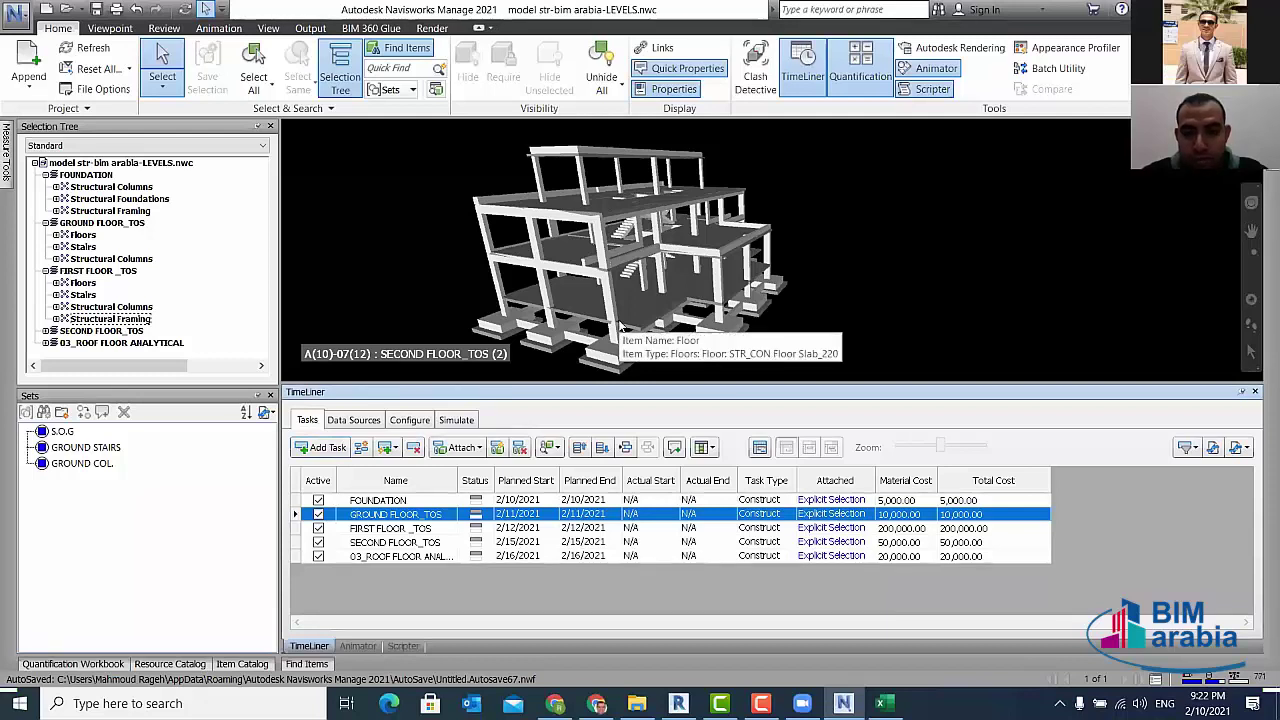
click(610, 312)
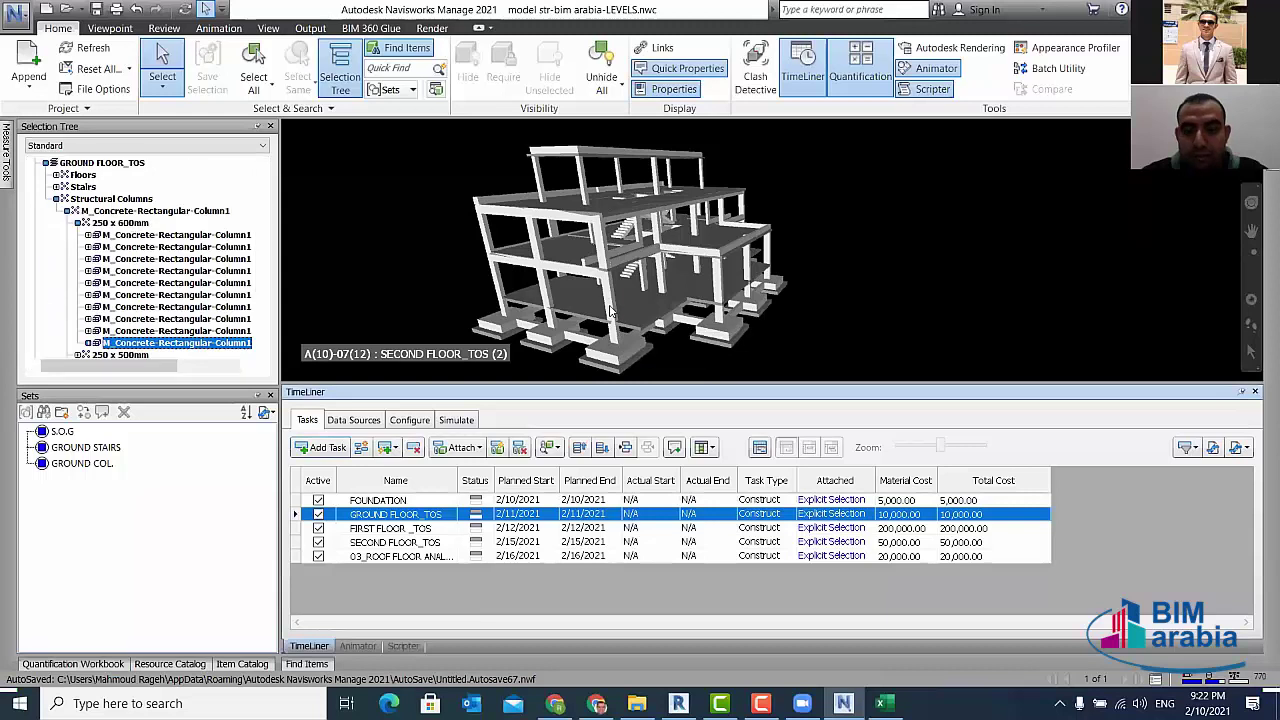
click(669, 362)
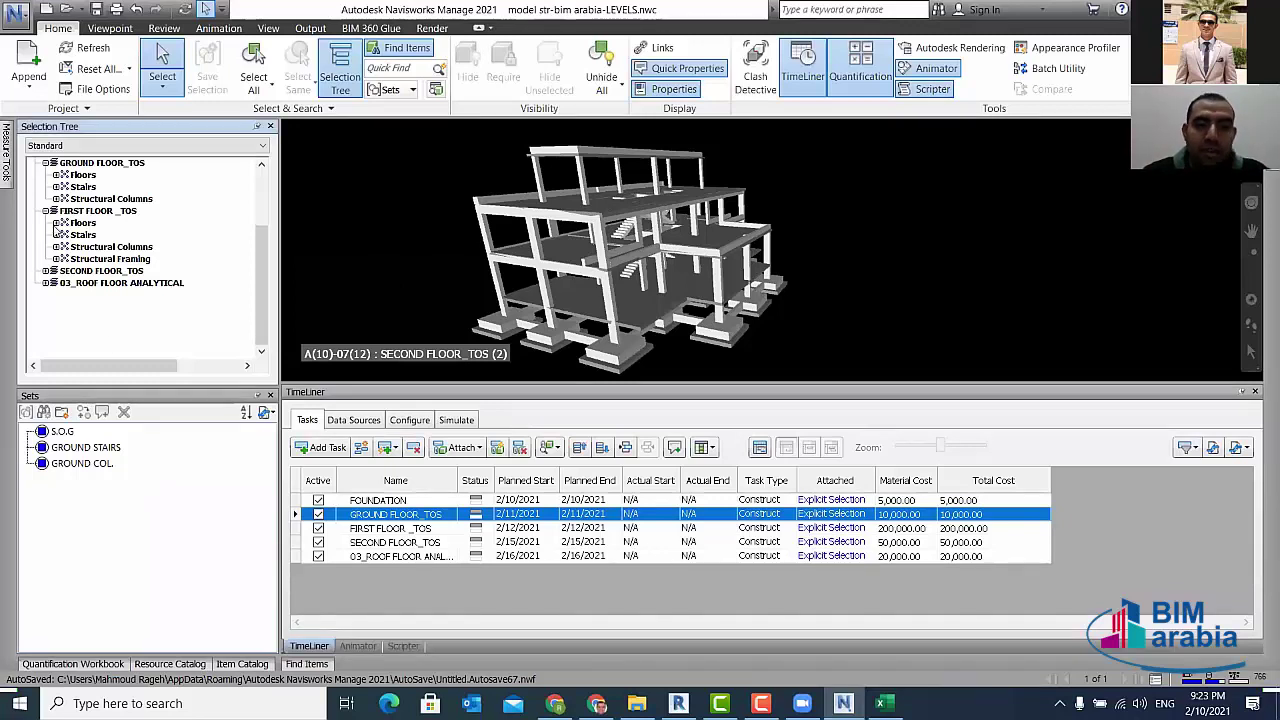
- Inspect the STR_CON Floor Slab-180 under FIRST FLOOR _TOS, then expand Stairs to show Stair
click(56, 222)
click(68, 234)
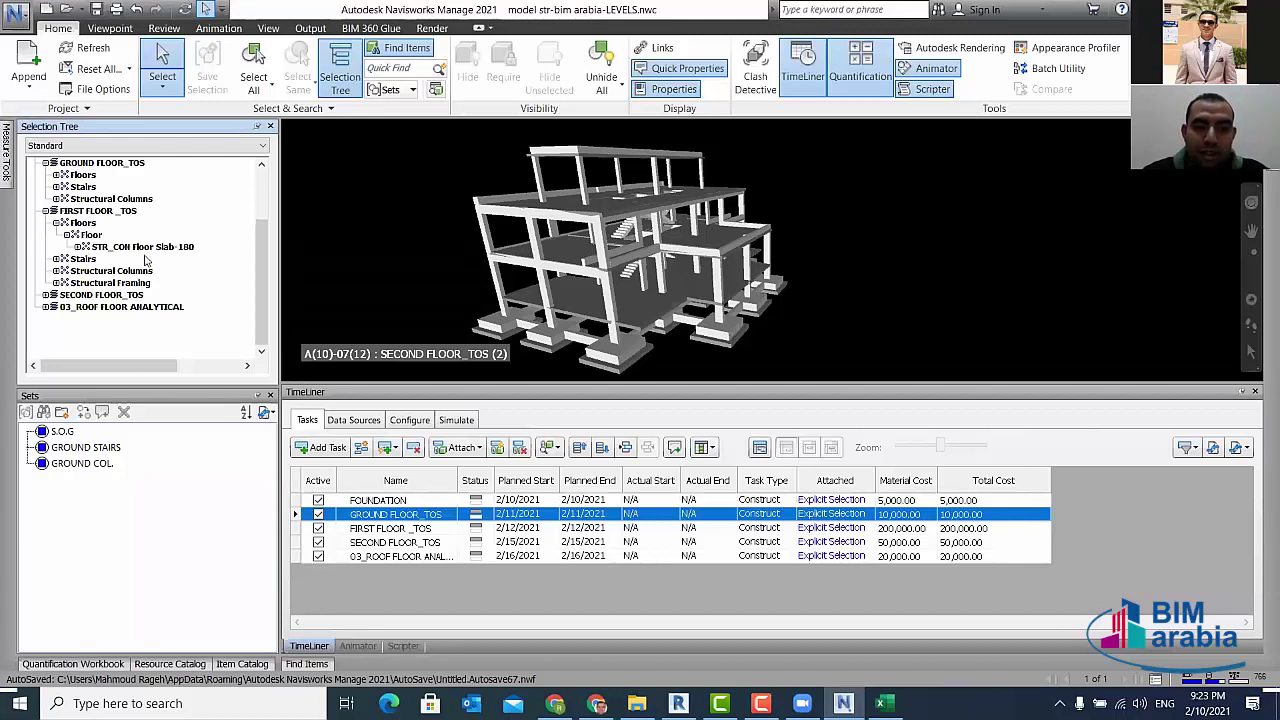
click(440, 513)
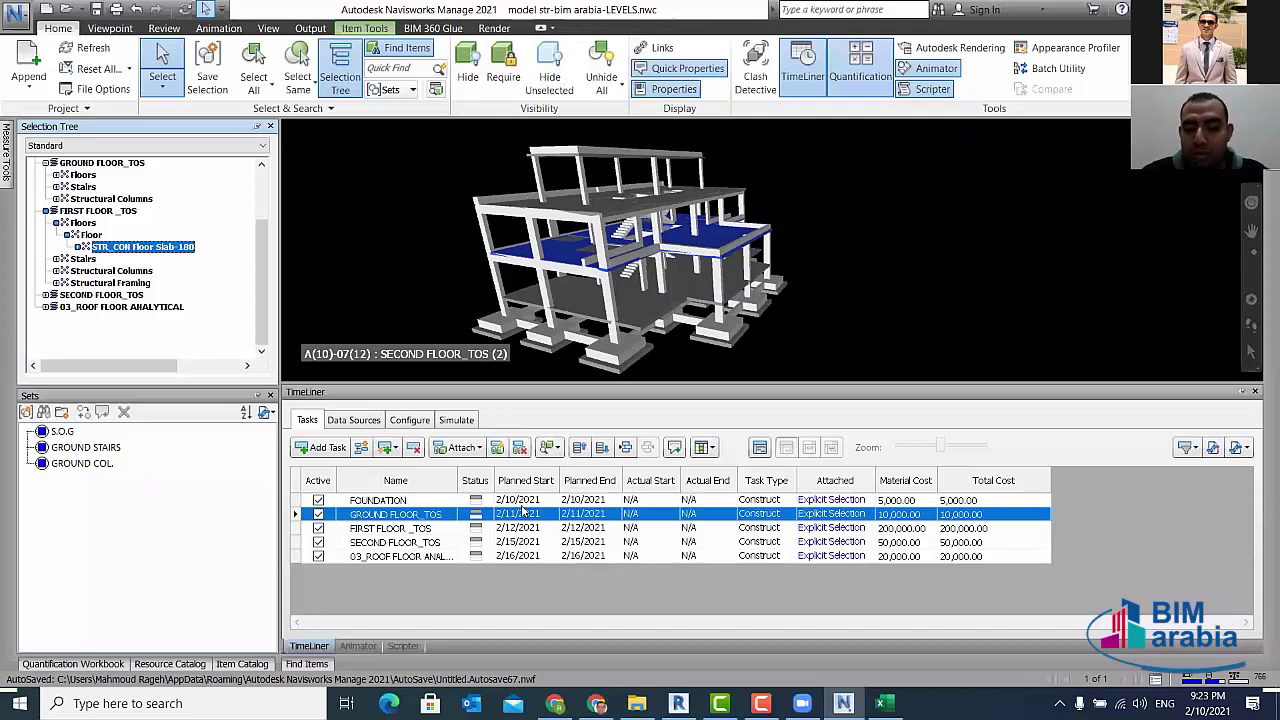
click(938, 316)
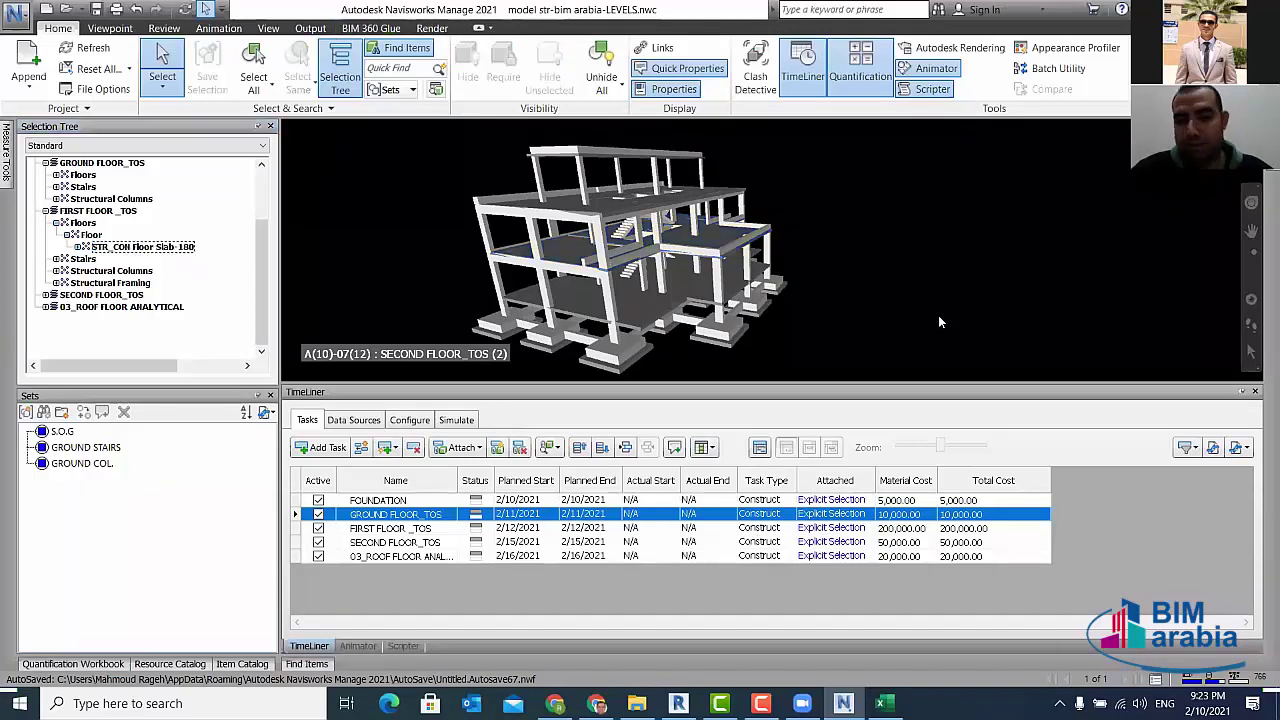
shift+middle_drag(924, 315, 720, 300)
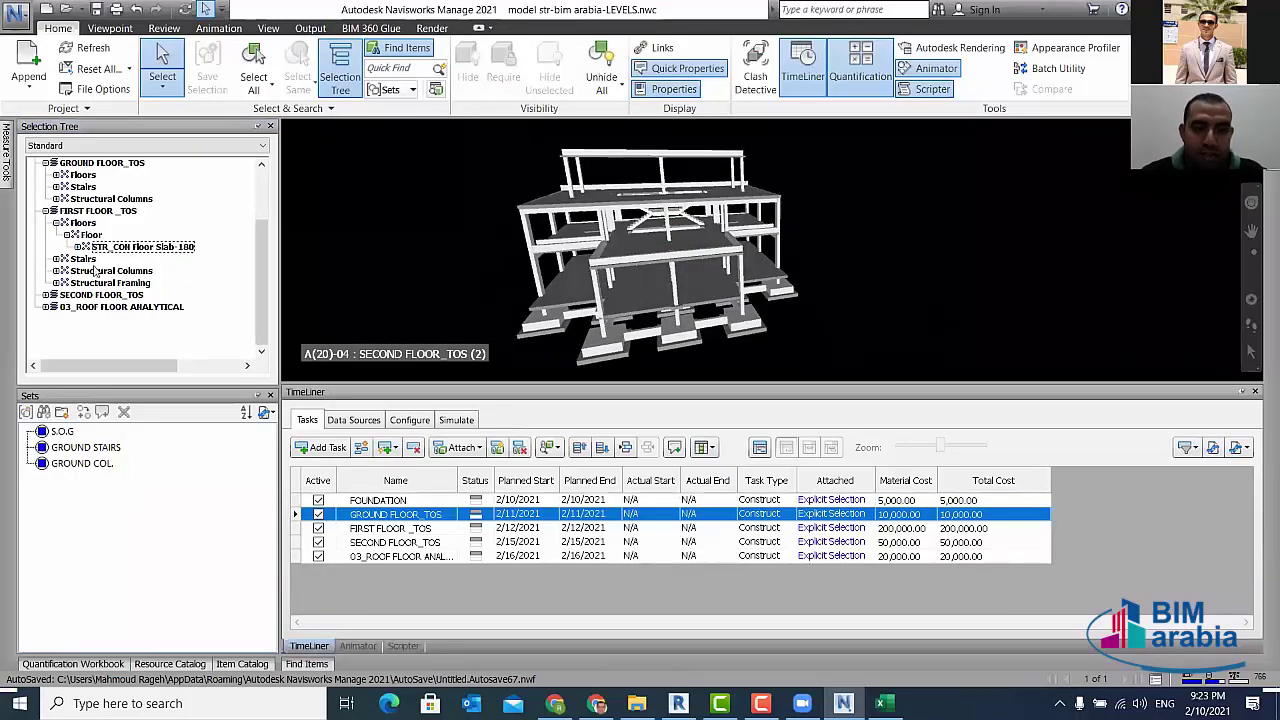
click(56, 258)
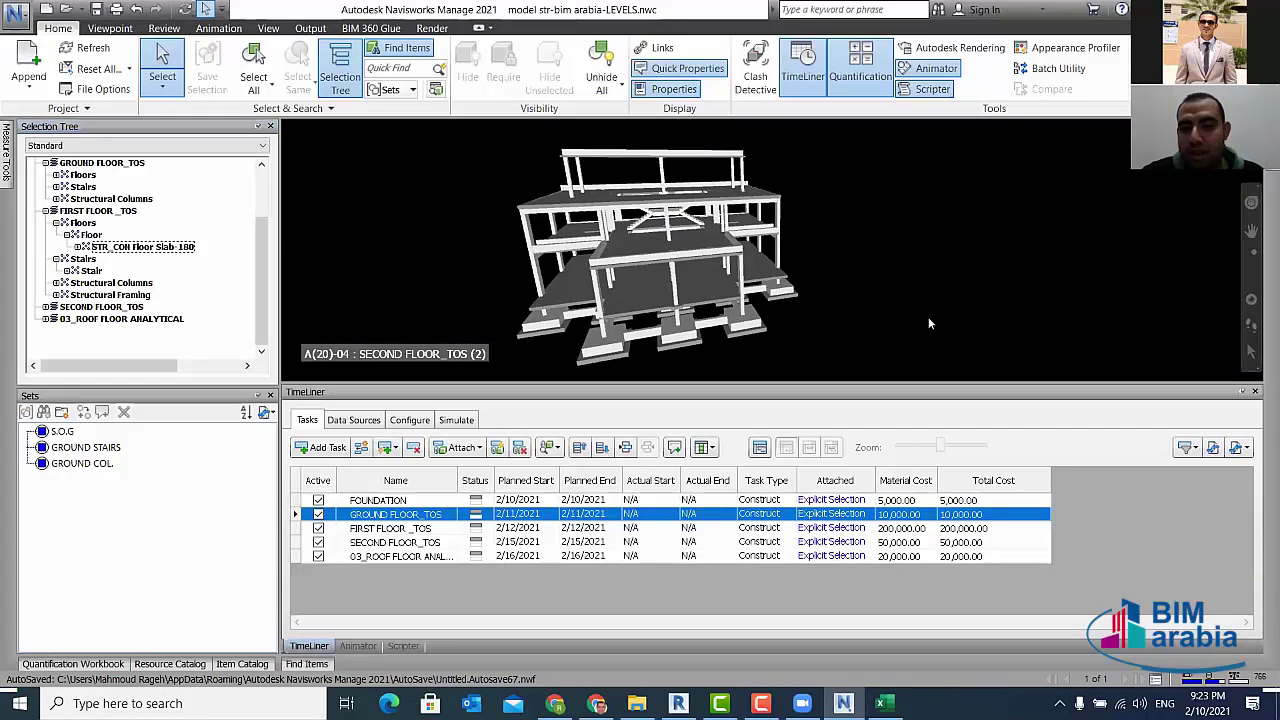
- Orbit the building to view its floors and internal stairs from another side
mouse_move(928, 317)
mouse_down()
mouse_move(940, 310)
mouse_move(1010, 644)
mouse_up()
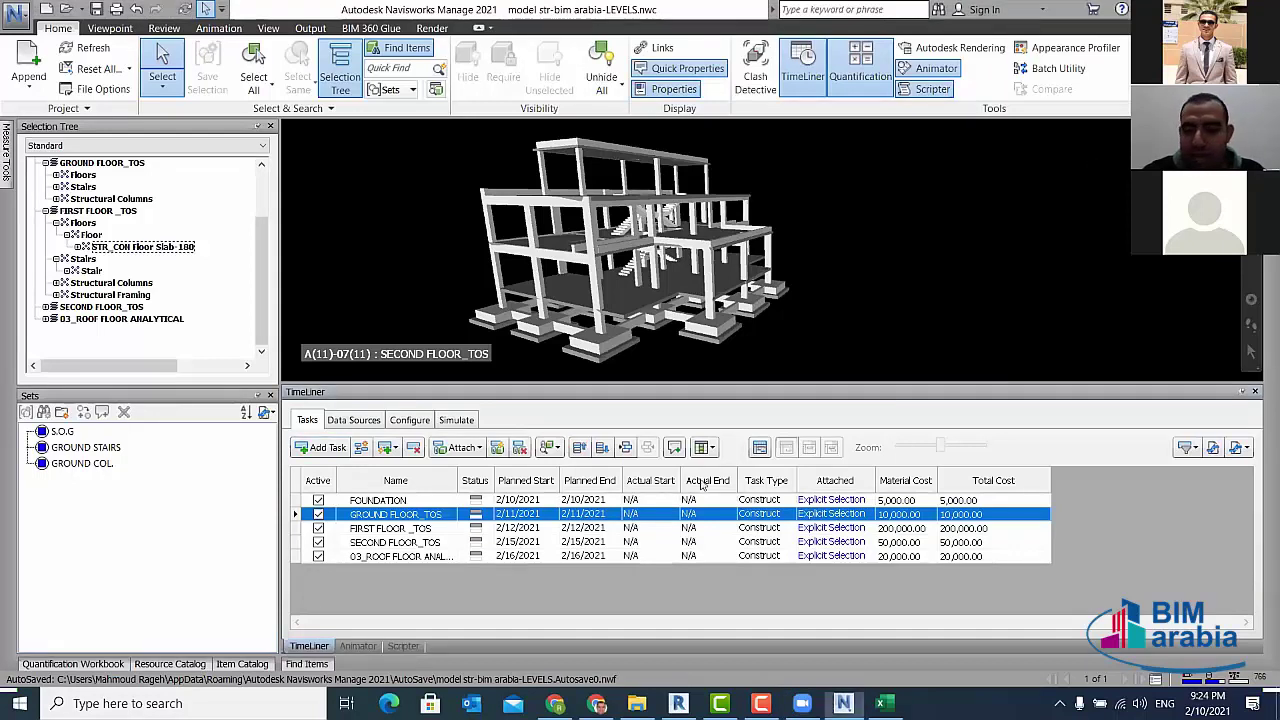
- Show the empty Data Sources list and browse the Add import formats without choosing one
click(590, 513)
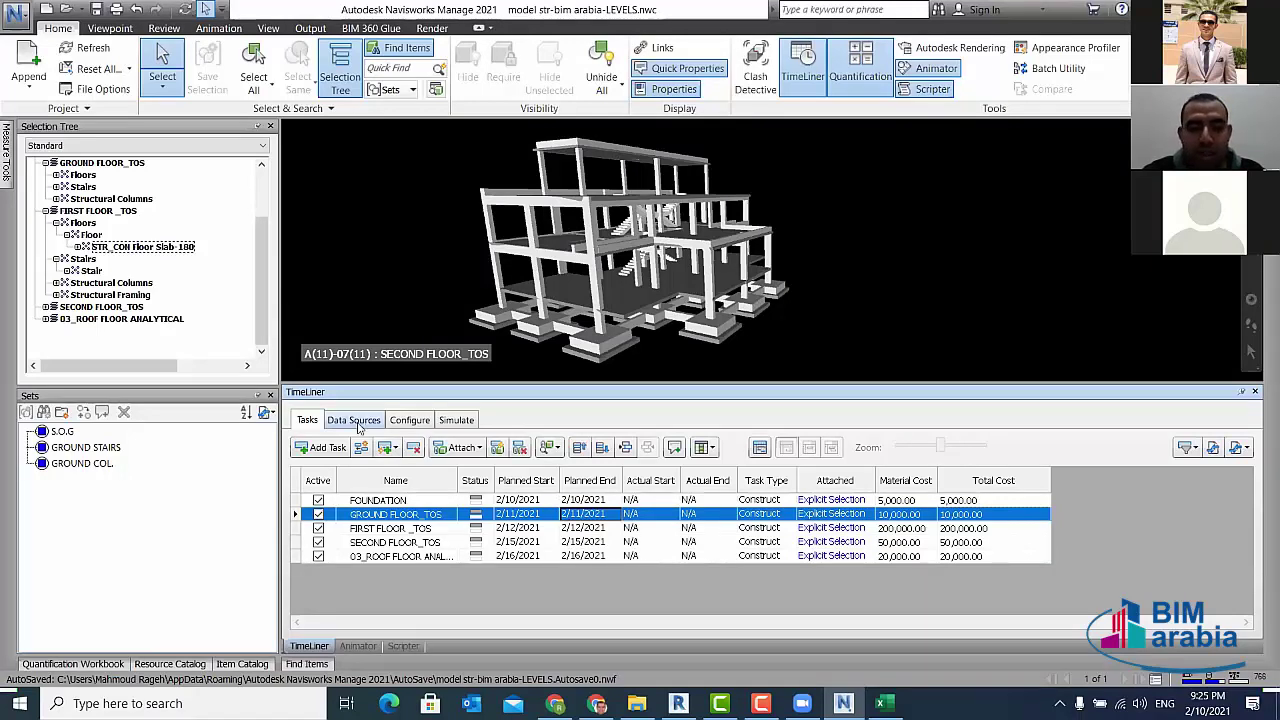
click(360, 422)
click(320, 450)
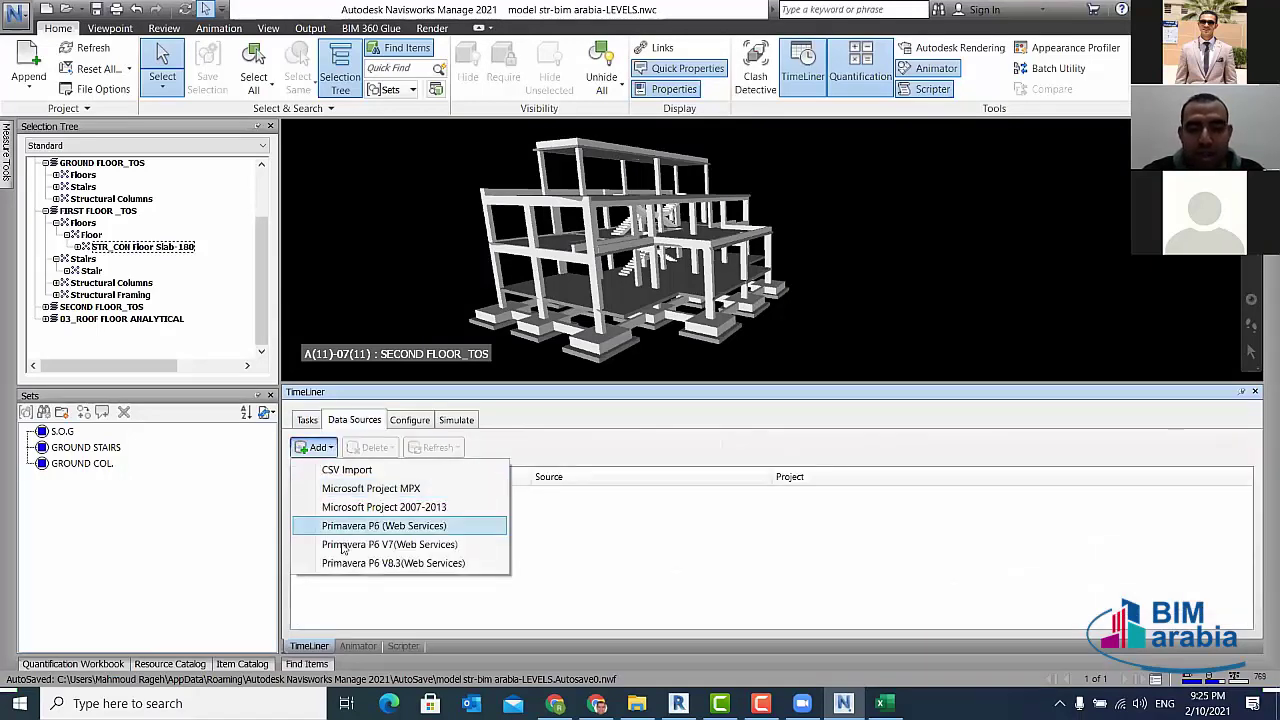
click(588, 457)
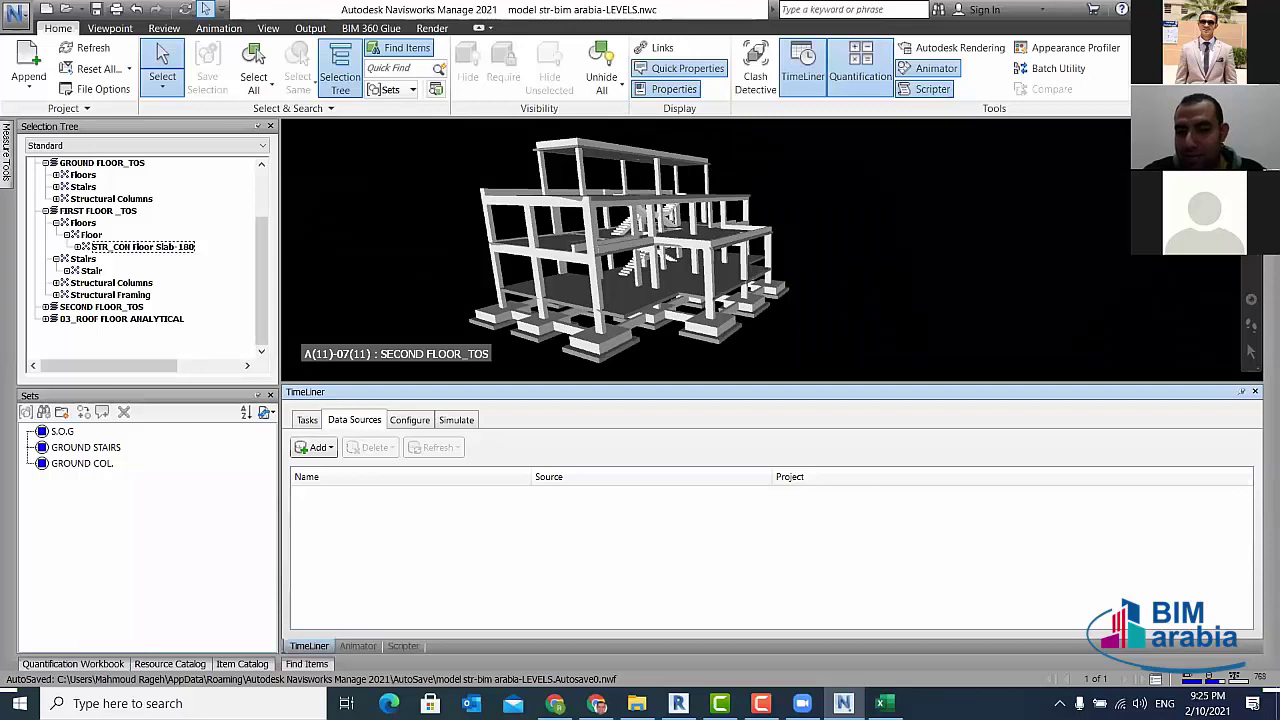
- Show the simulation at 5:00 PM, 2/16/2021, Day 7, totalling 285000.00
click(450, 422)
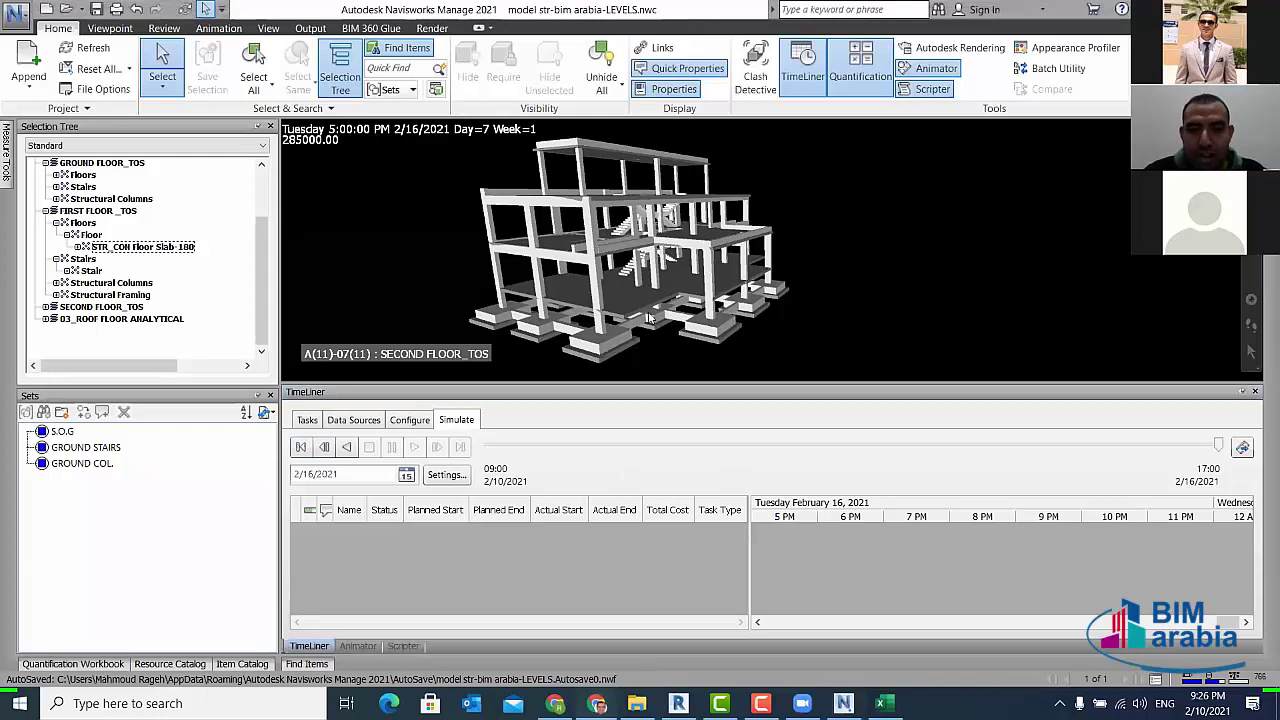
- Switch to YouTube in Chrome and open Dynamo Essential Course's first video, 01- Introduction to dynamo
key(alt+Tab)
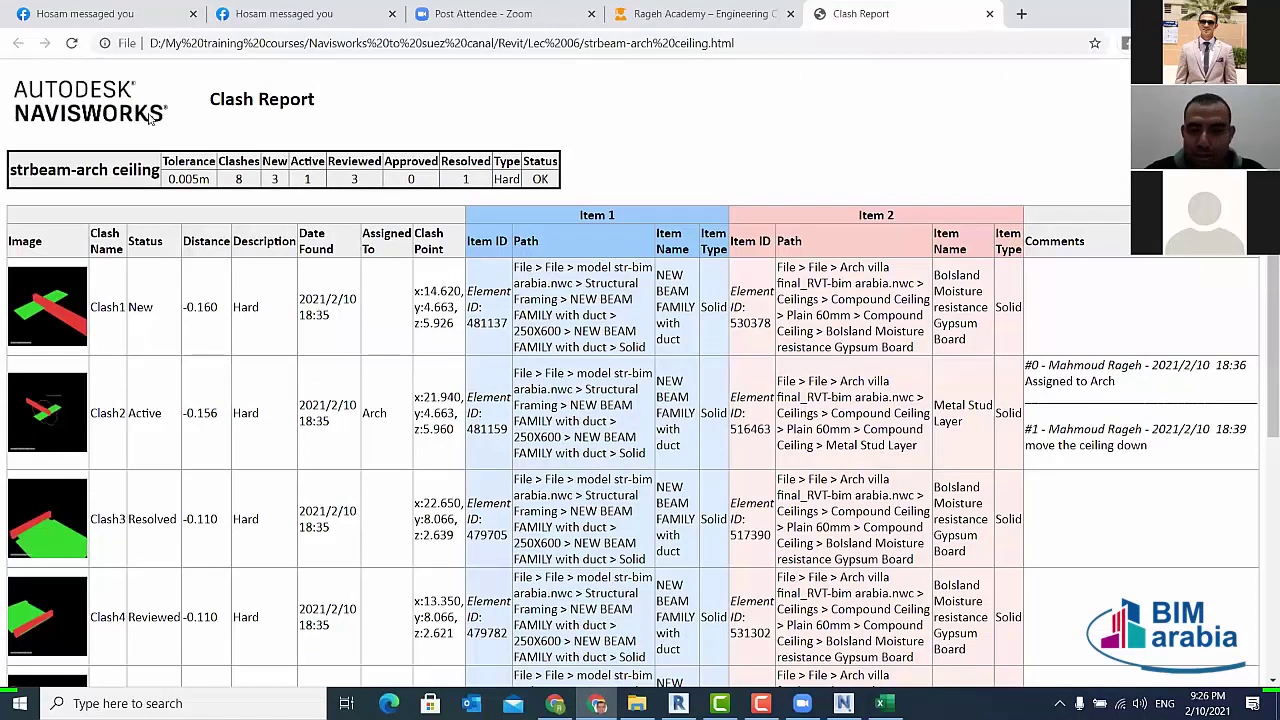
key(alt+Tab)
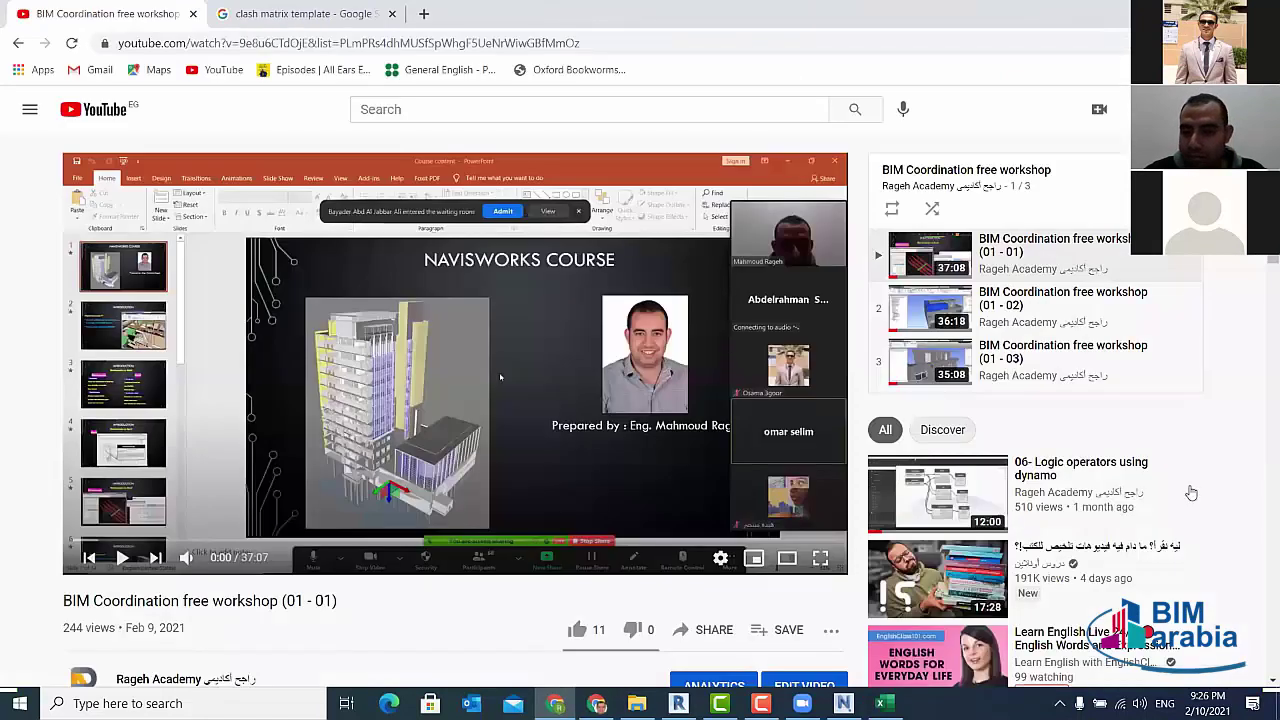
key(alt+Left)
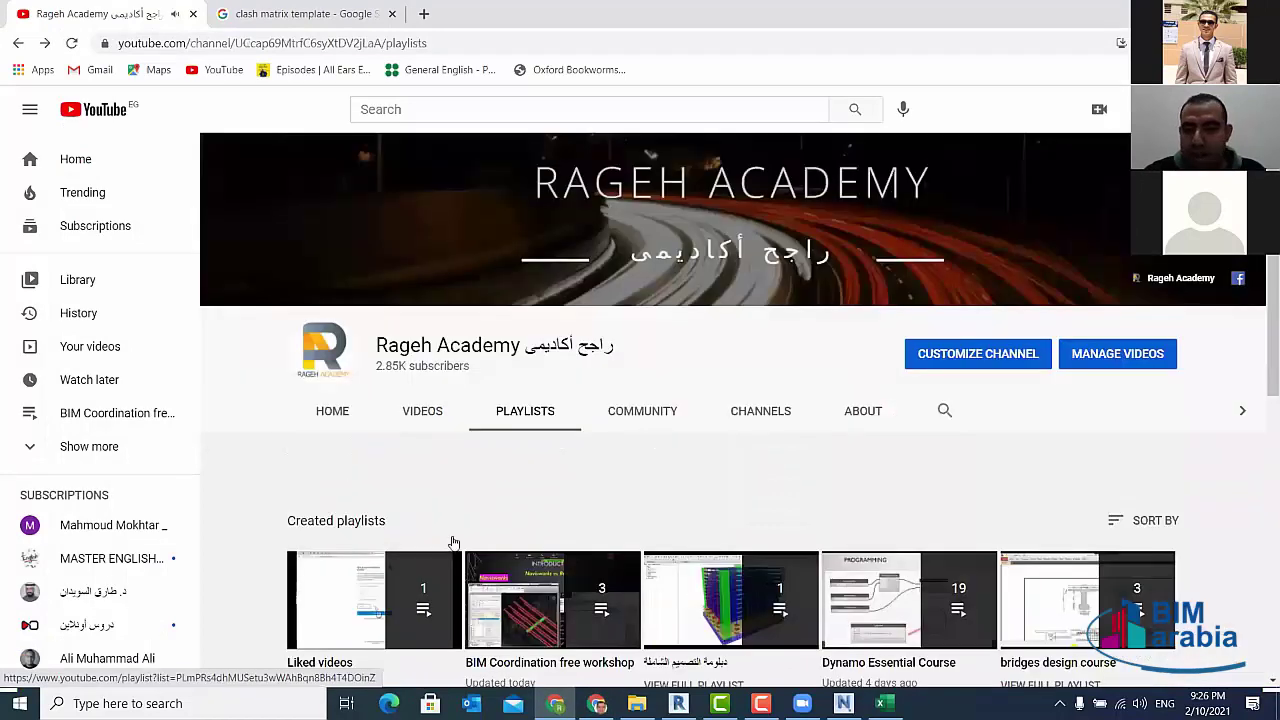
key(alt+Right)
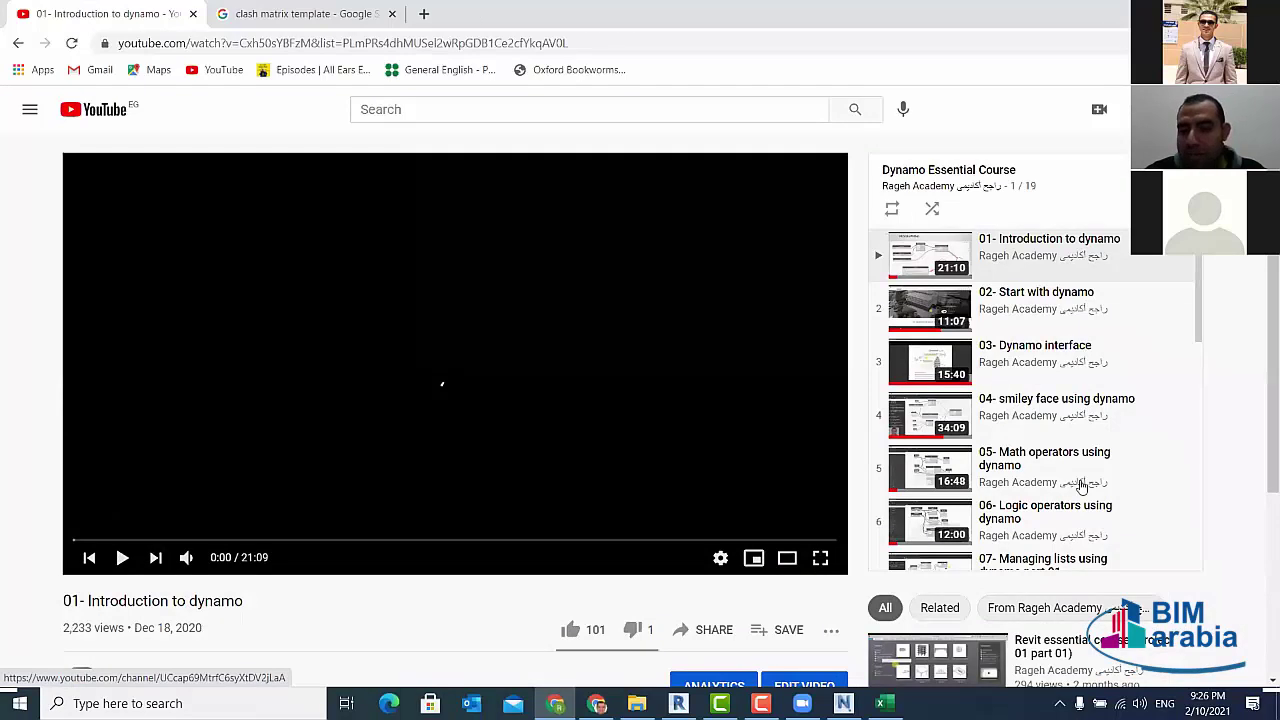
scroll(1063, 492, down, 5)
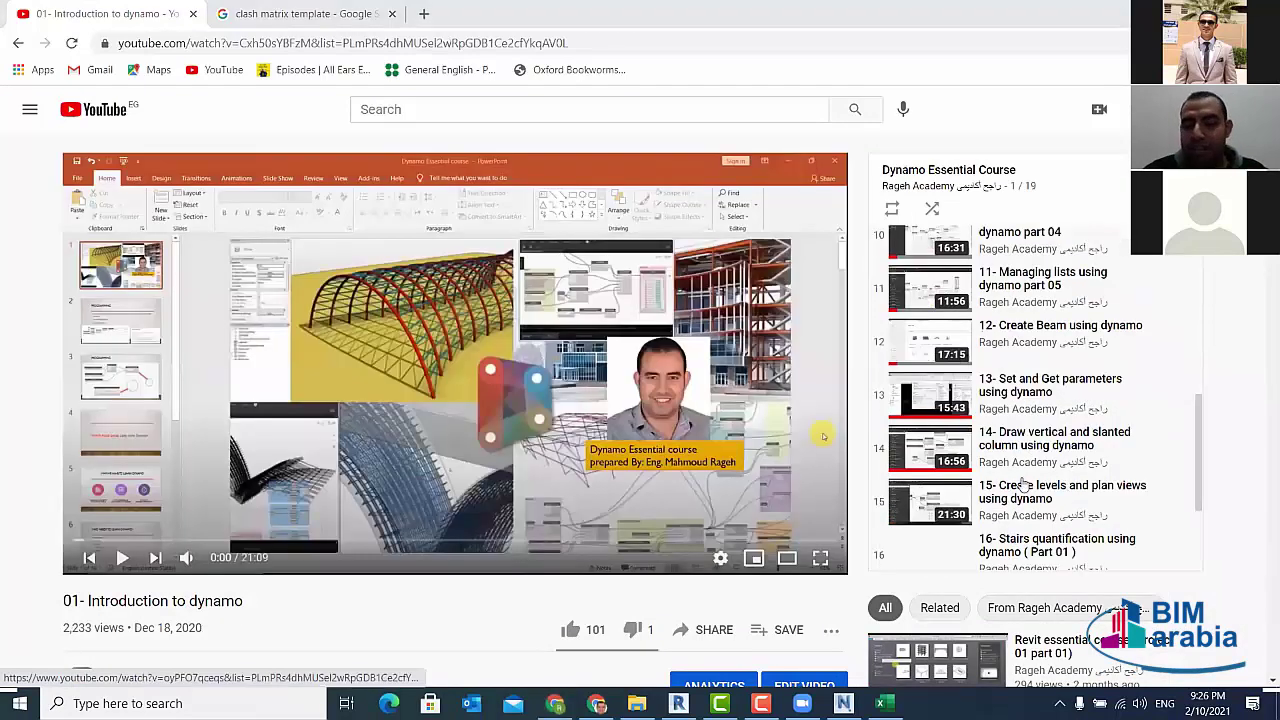
scroll(1040, 482, down, 3)
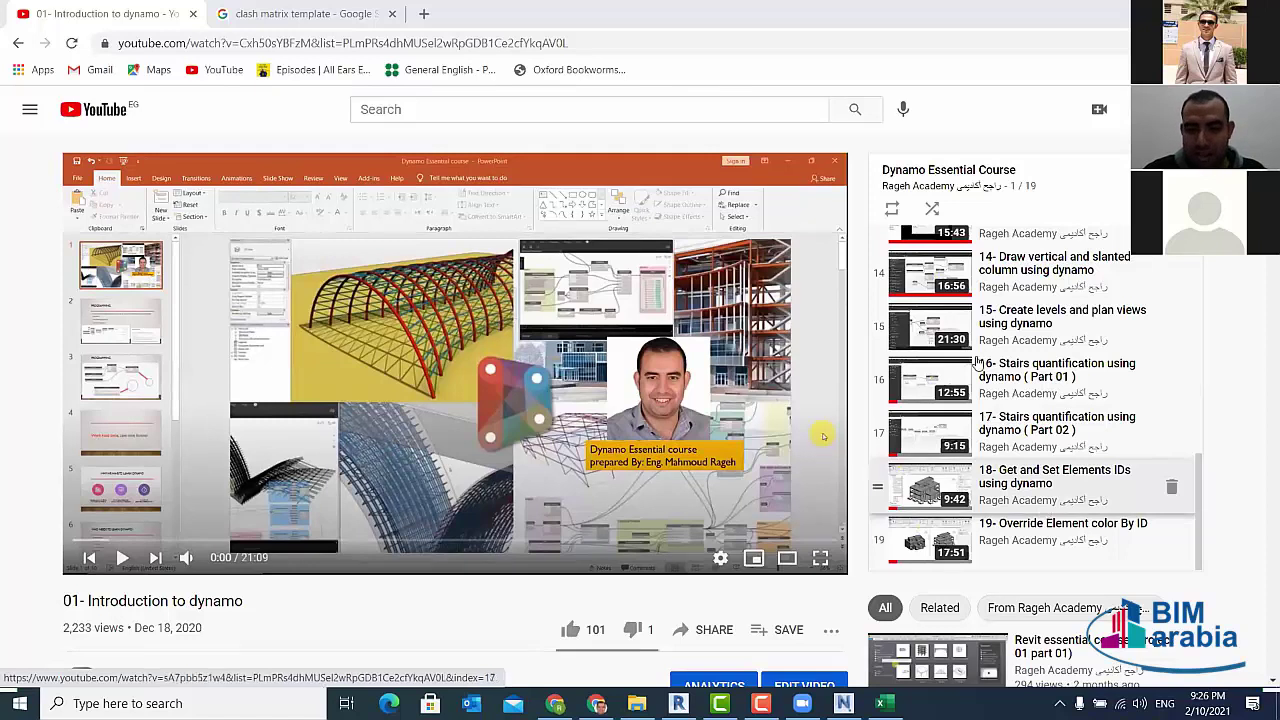
scroll(1012, 235, down, 3)
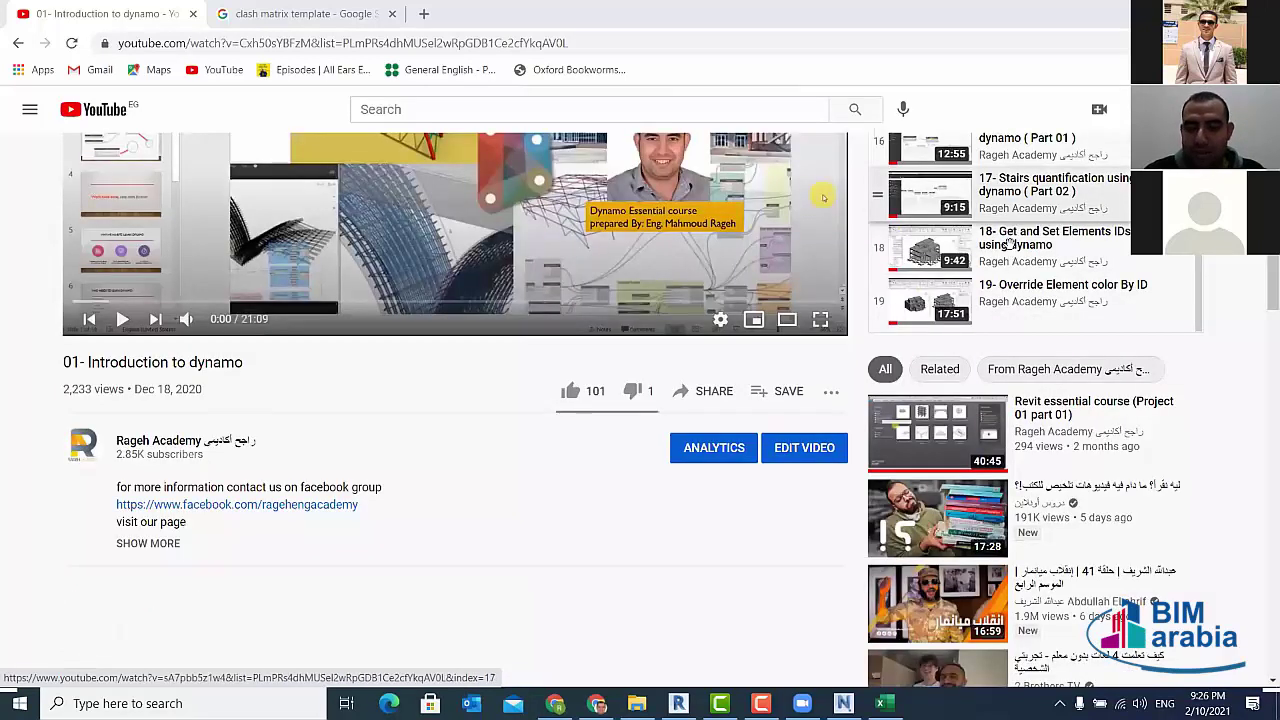
scroll(1118, 251, down, 1)
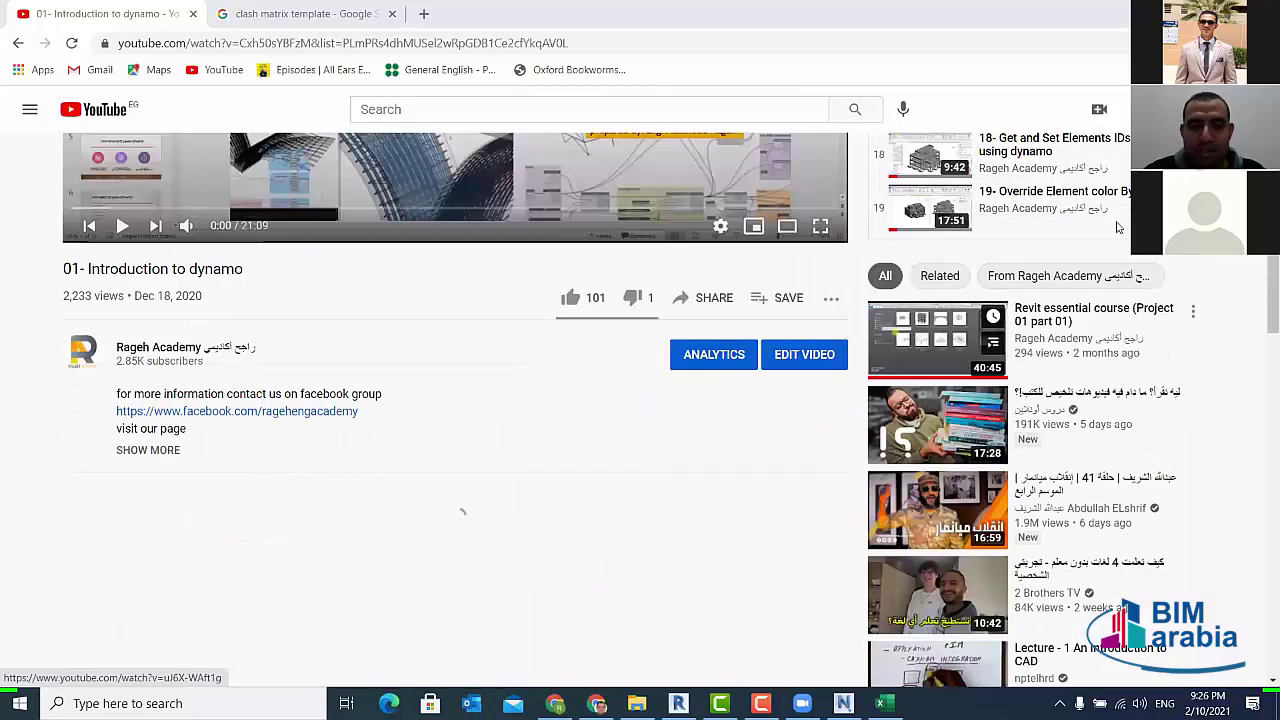
scroll(1118, 228, up, 4)
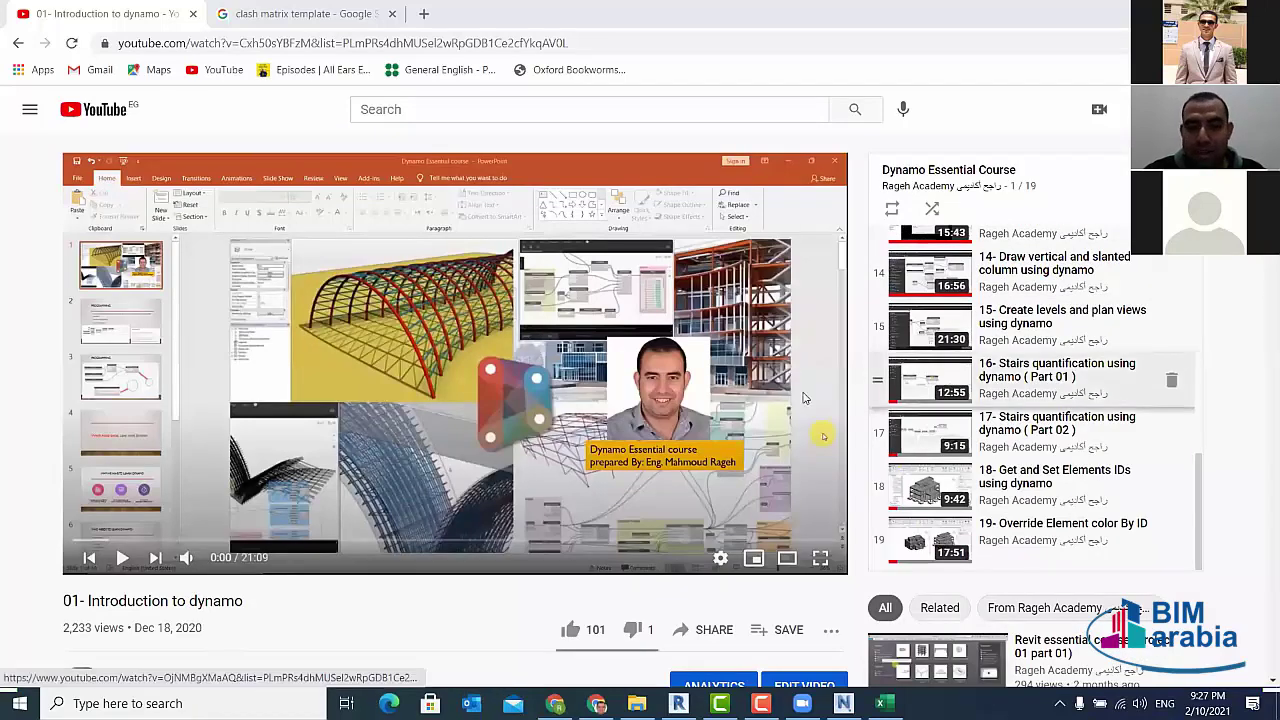
scroll(1069, 330, up, 1)
scroll(1069, 330, up, 10)
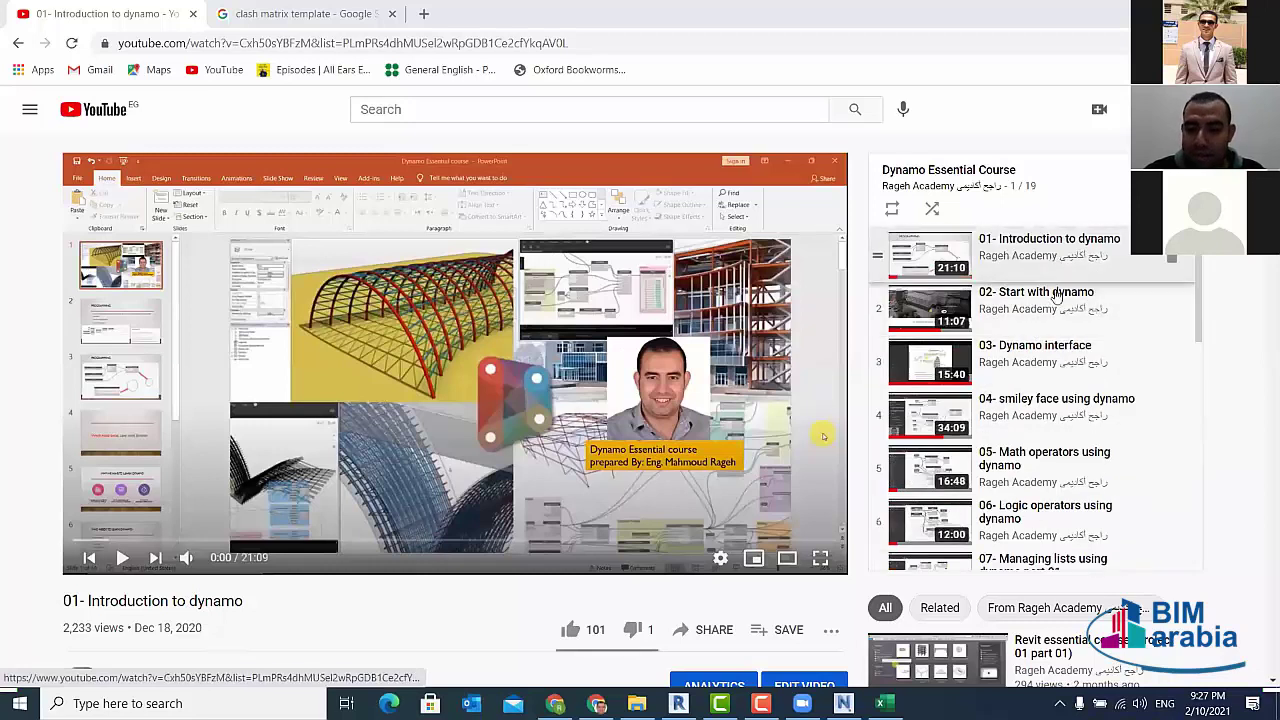
scroll(1040, 335, down, 2)
scroll(1039, 335, down, 4)
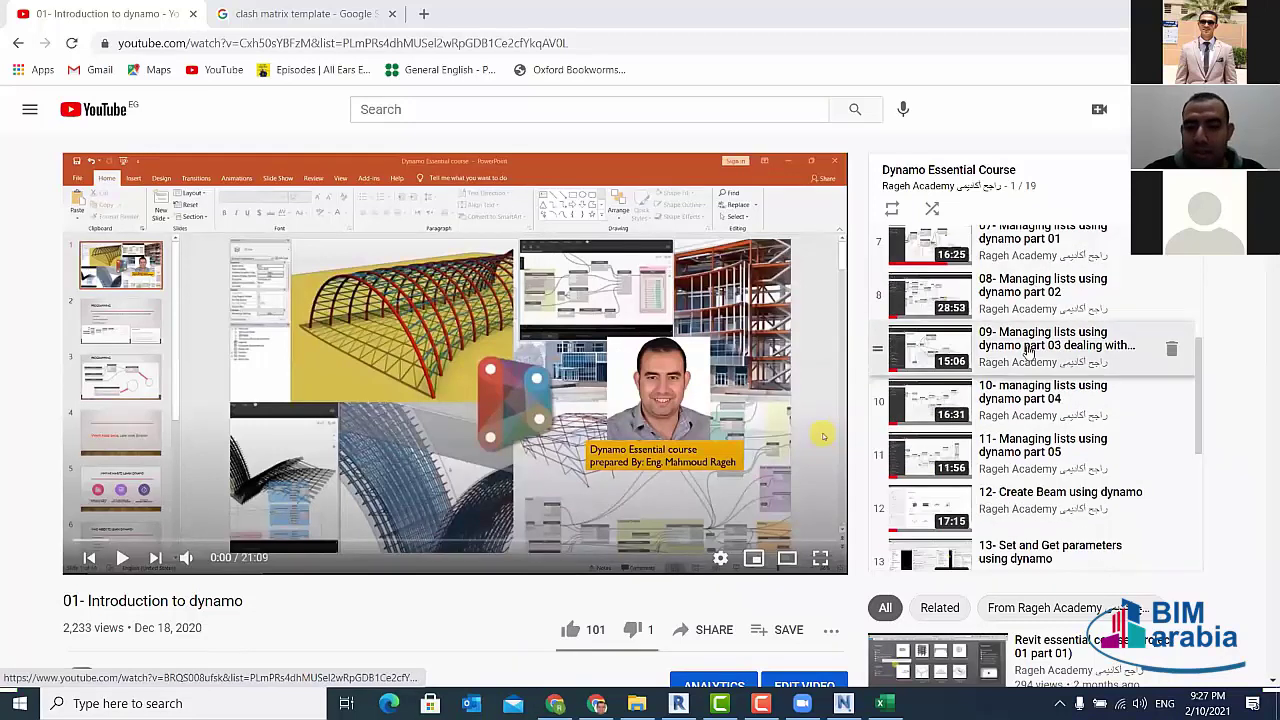
scroll(1017, 448, down, 2)
scroll(1020, 530, down, 2)
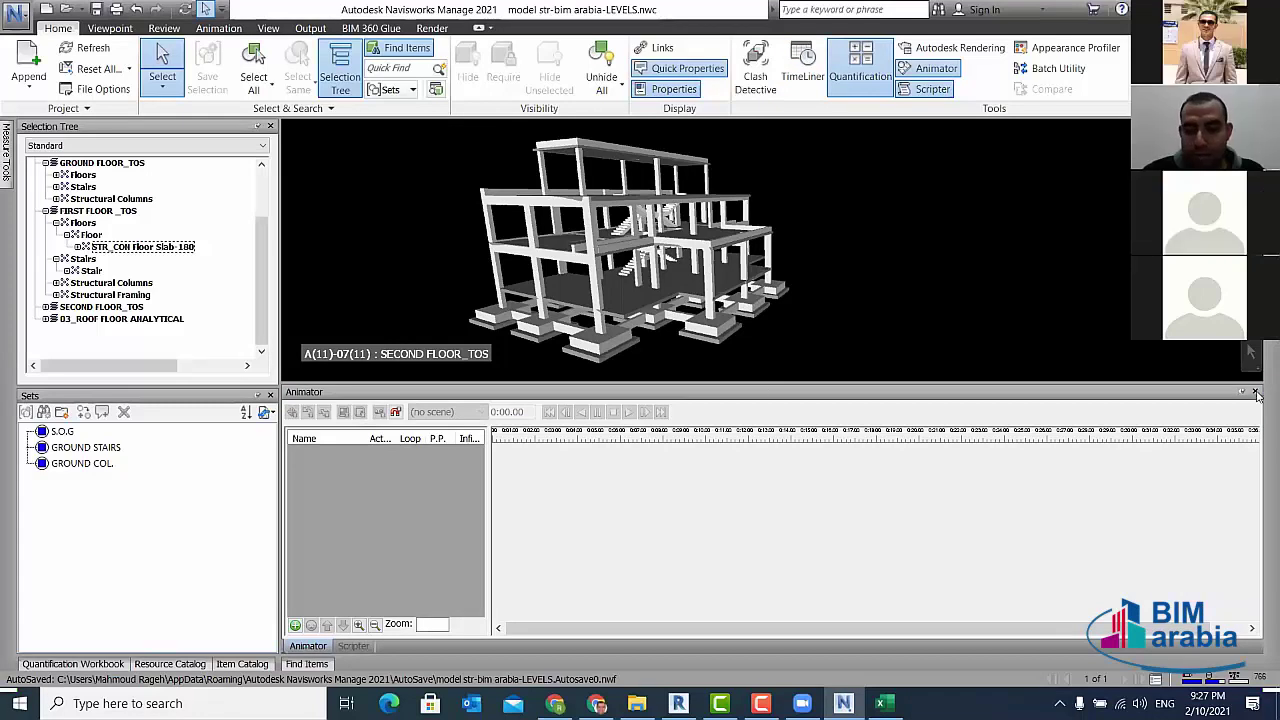
- Close the Animator panel, then zoom and orbit the model to look down from above
click(1256, 392)
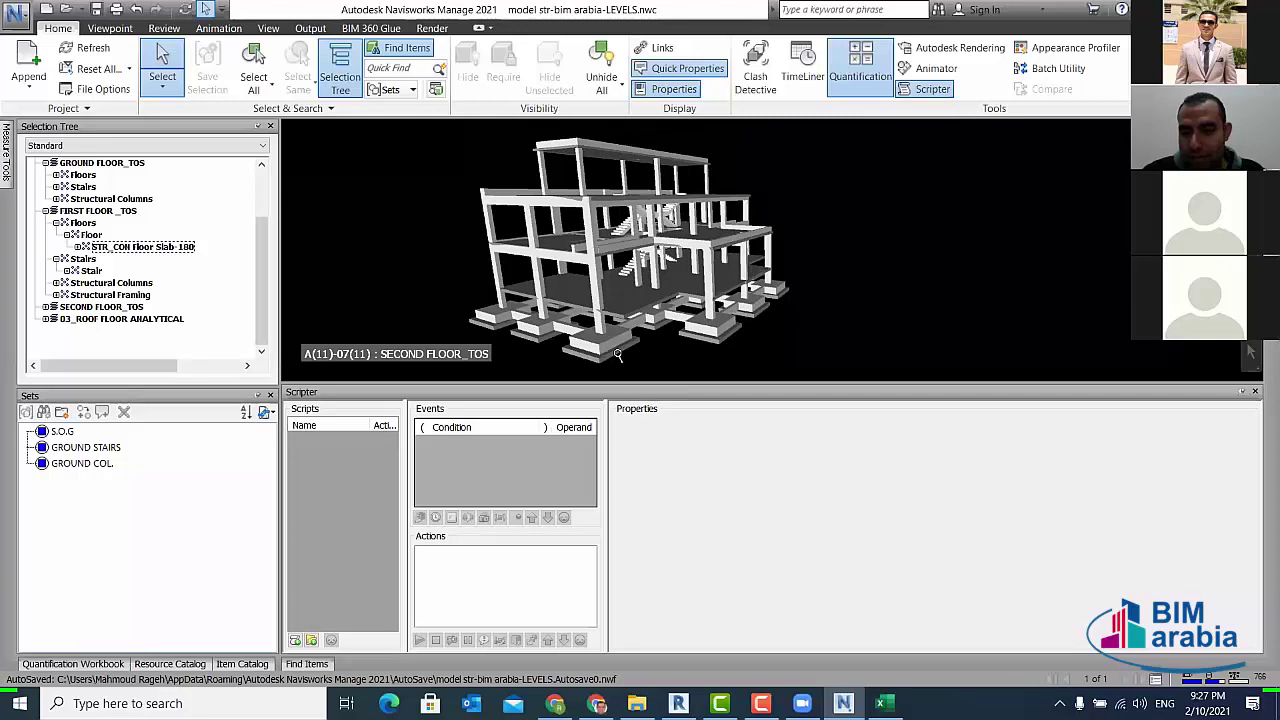
scroll(689, 342, up, 3)
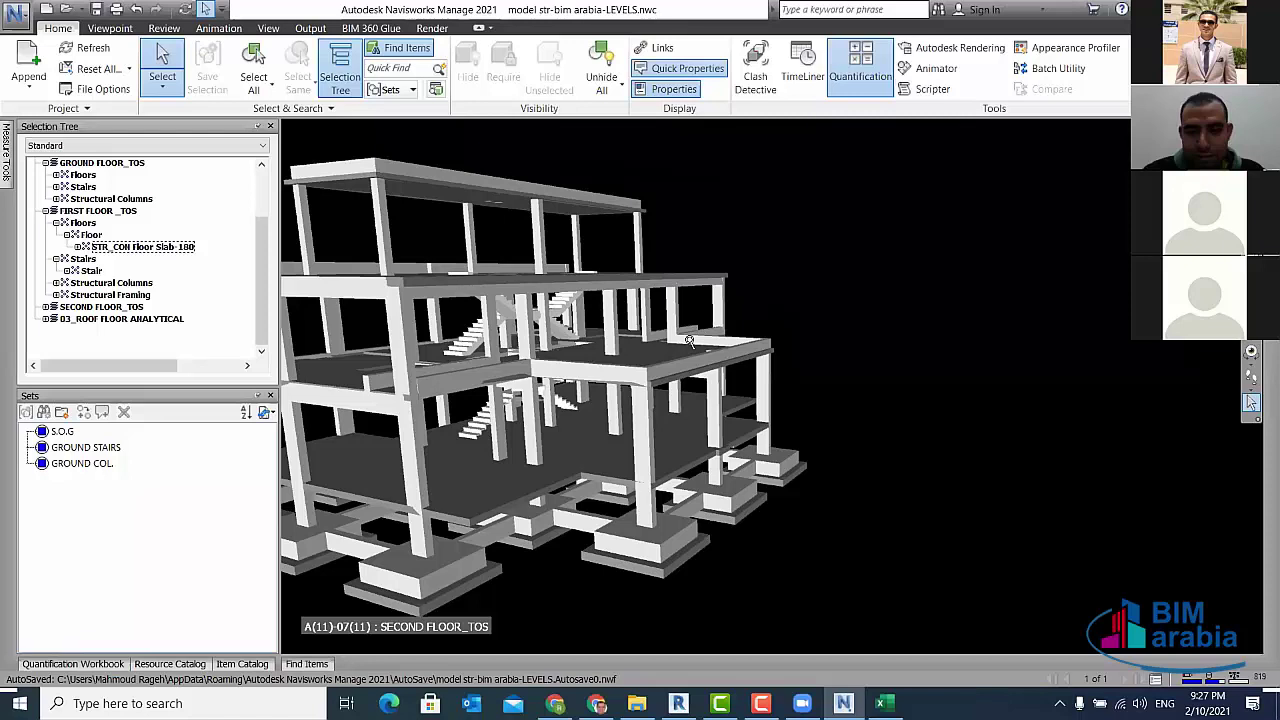
scroll(689, 341, down, 3)
shift+middle_drag(688, 462, 679, 479)
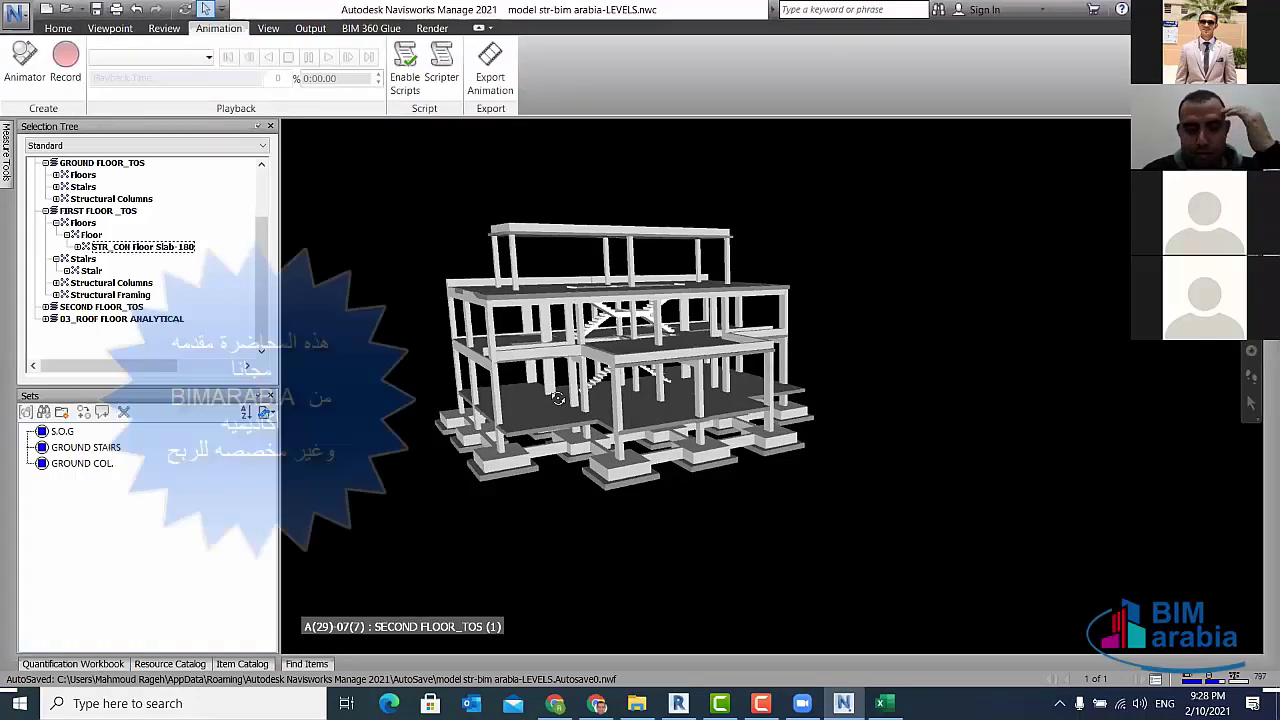
mouse_move(580, 330)
mouse_down()
mouse_move(563, 384)
mouse_move(572, 408)
mouse_up()
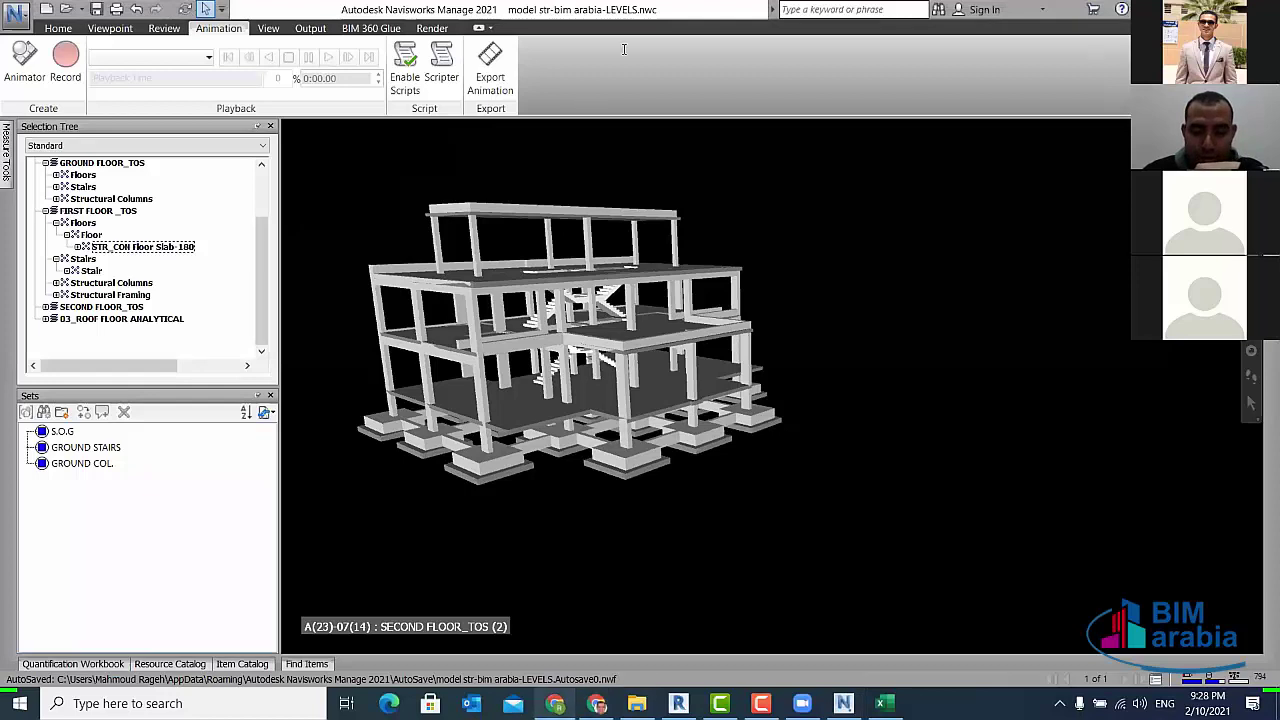
- Return to Chrome on the Dynamo Essential Course's '01- Introduction to dynamo' video, highlighting then deselecting its address
key(alt+Tab)
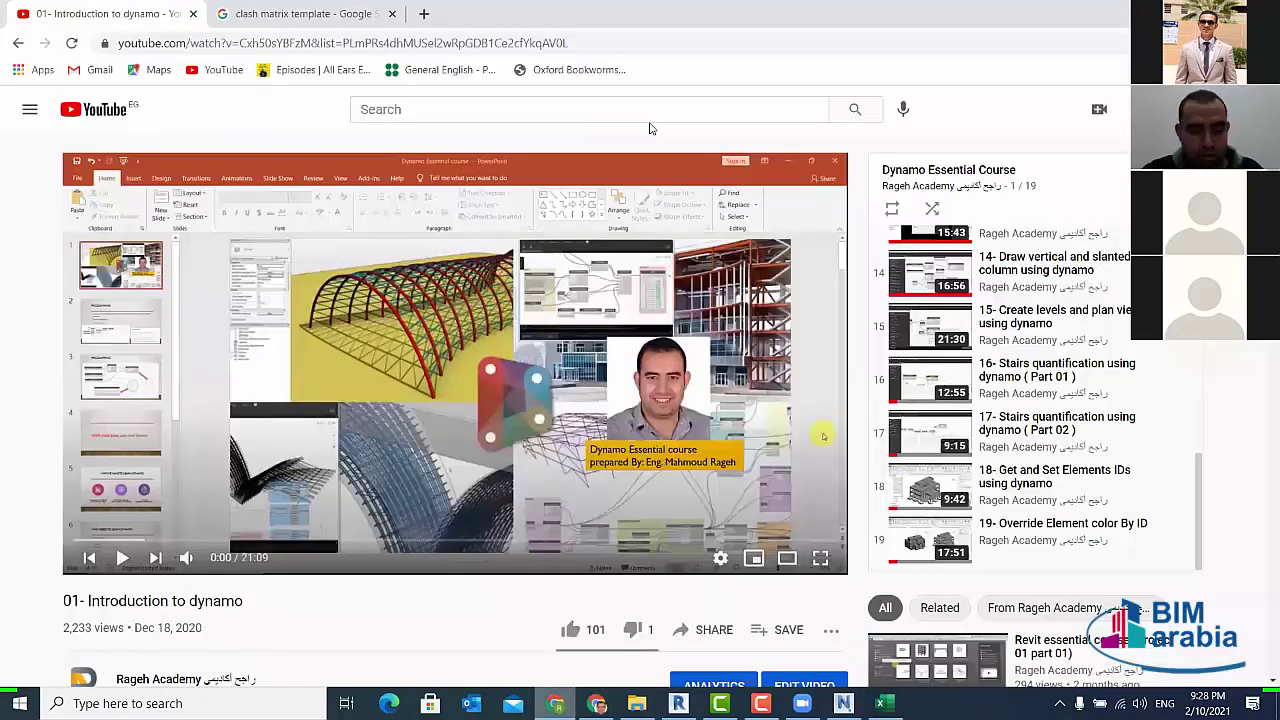
key(ctrl+l)
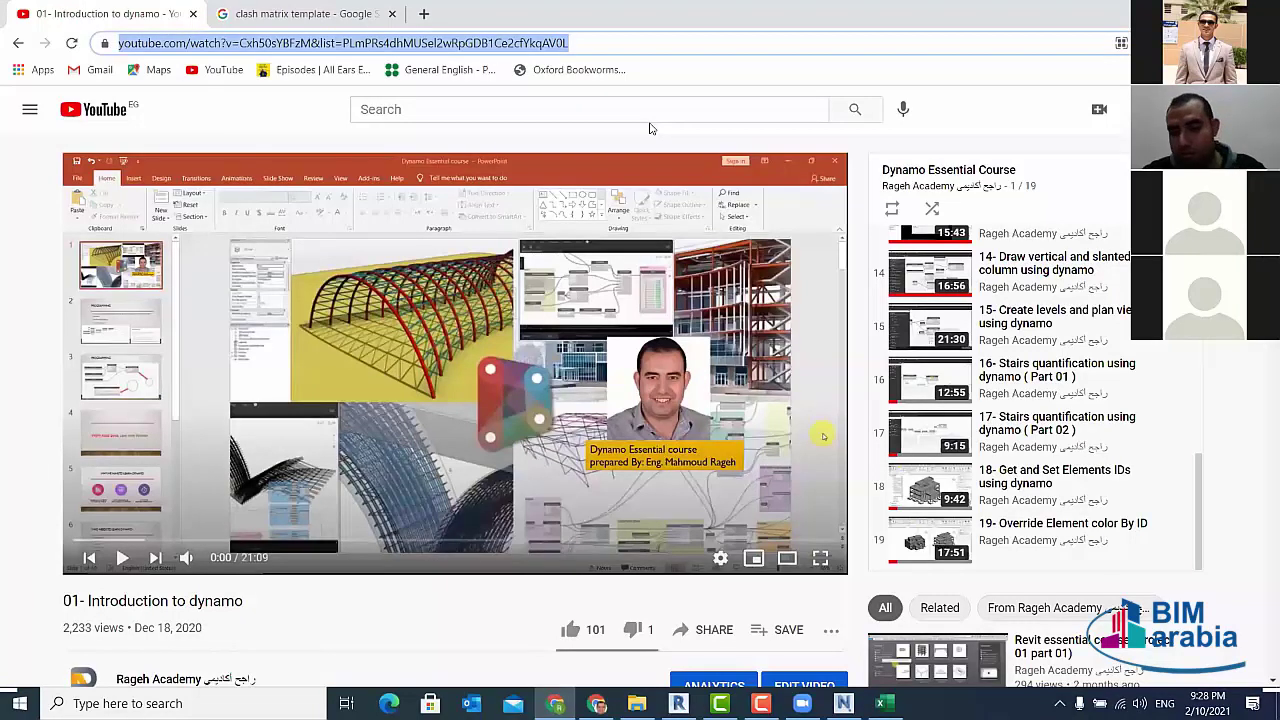
click(650, 128)
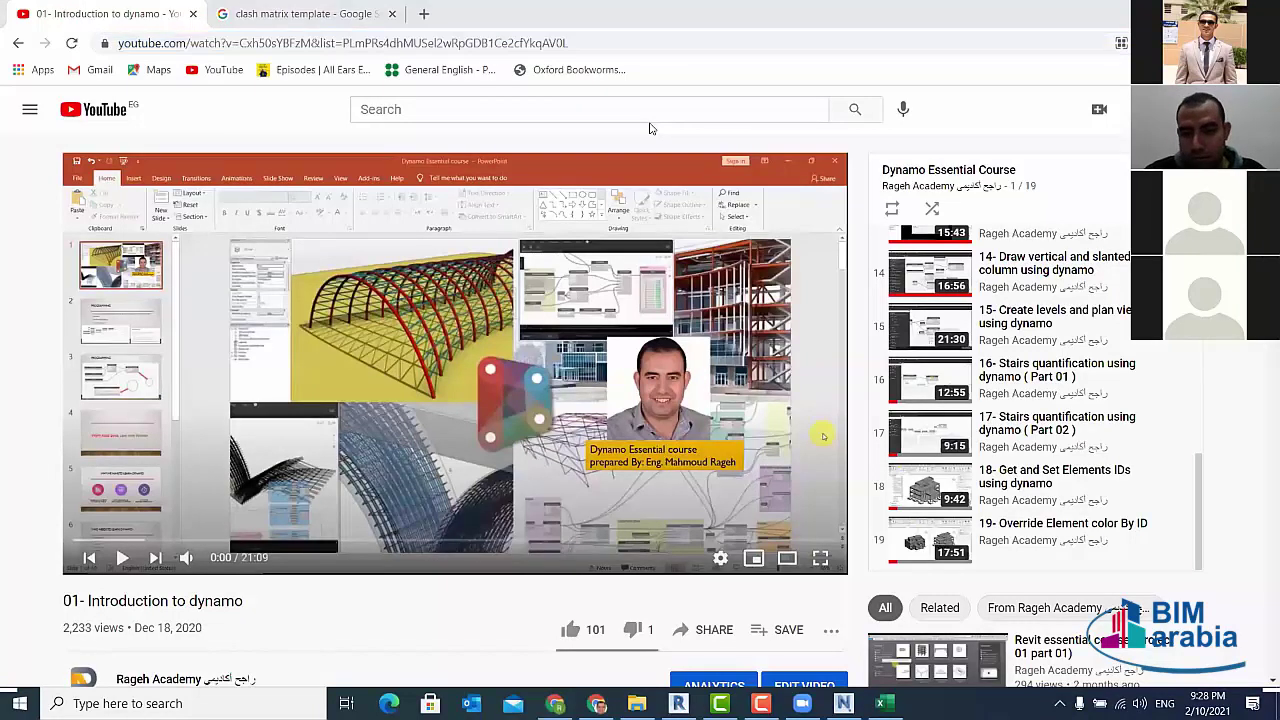